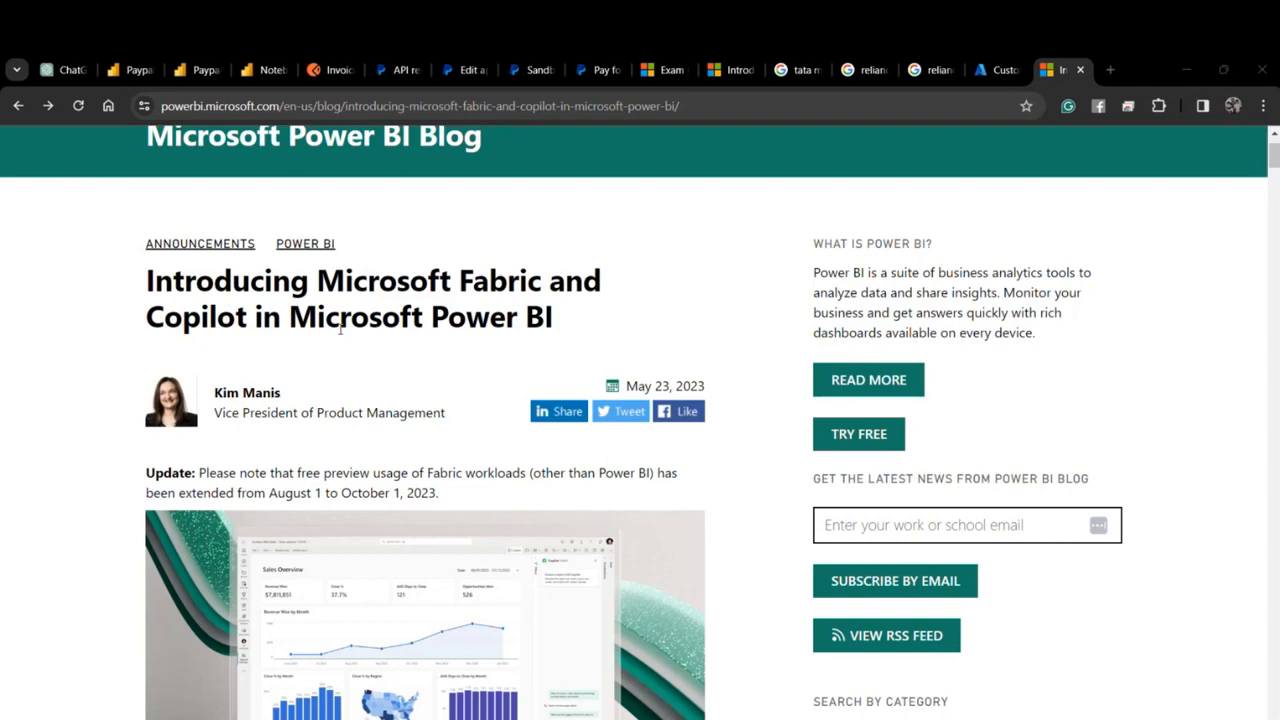
Read the Fabric blog post, highlighting 'Power BI, Azure Synapse, and Azure Data Factory' and the lake-centric SaaS phrase.
scroll(492, 379, "down", 1)
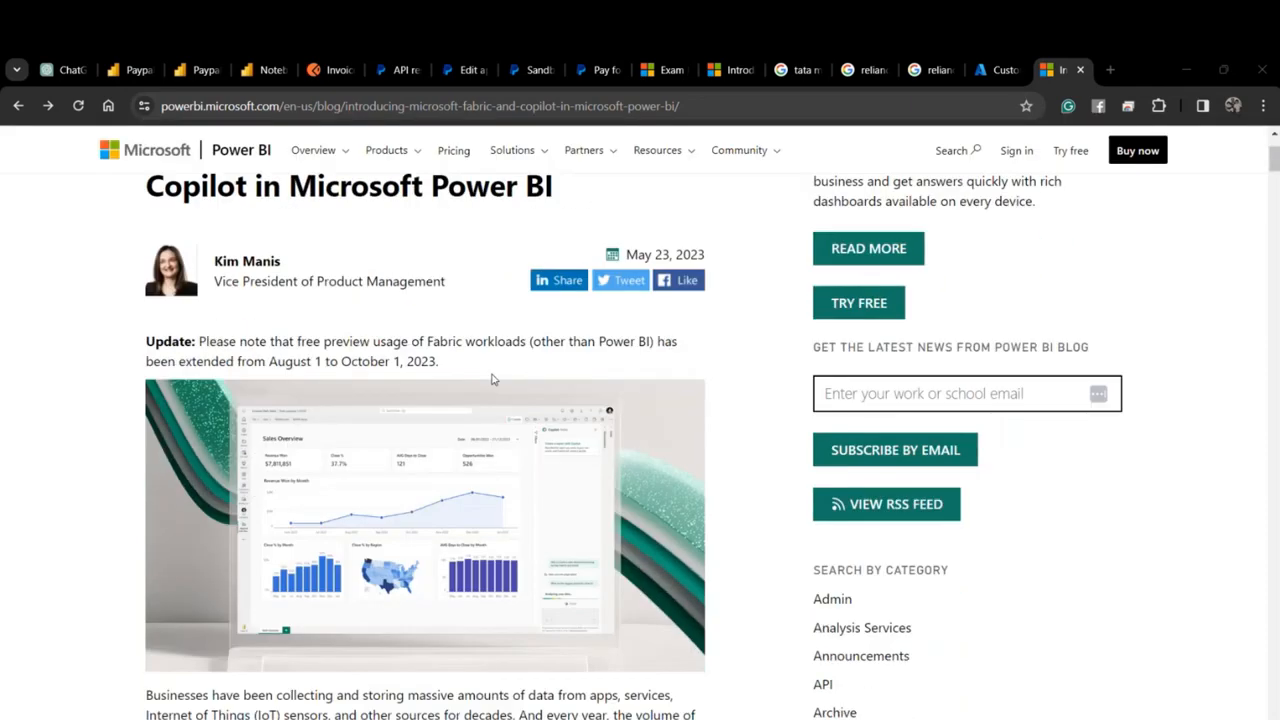
scroll(491, 376, "up", 1)
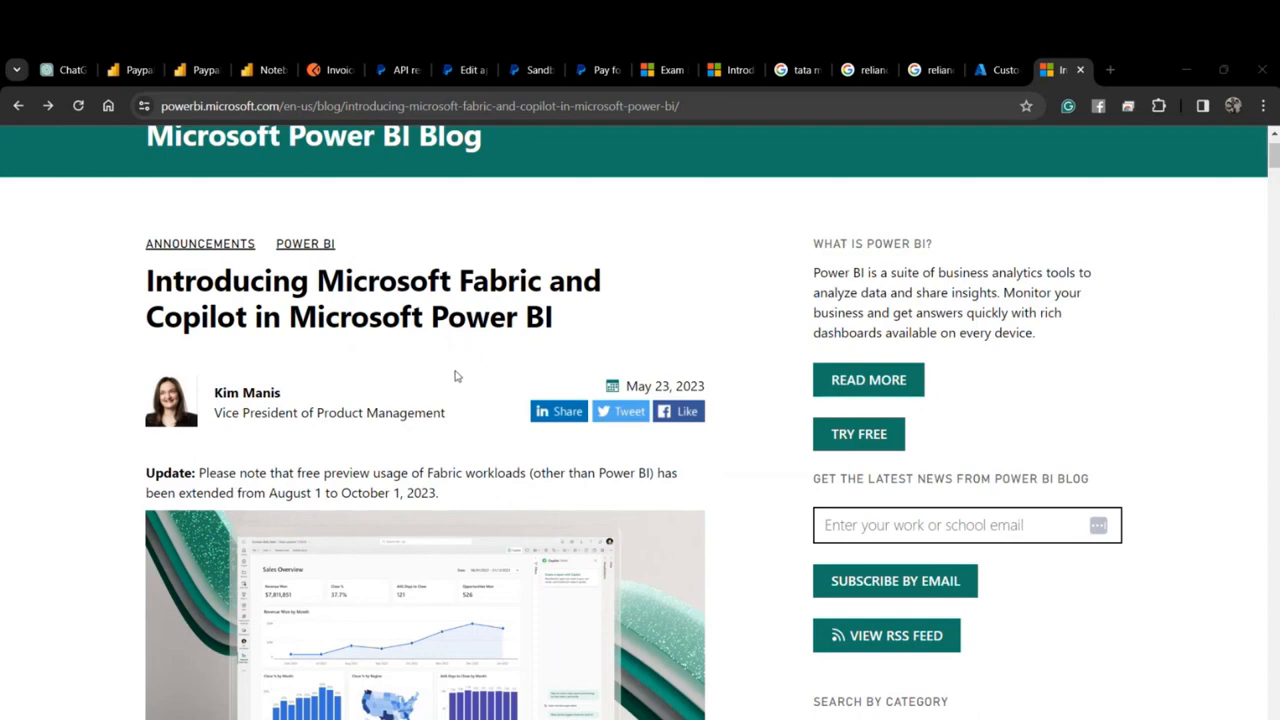
scroll(456, 377, "down", 1)
scroll(456, 377, "down", 5)
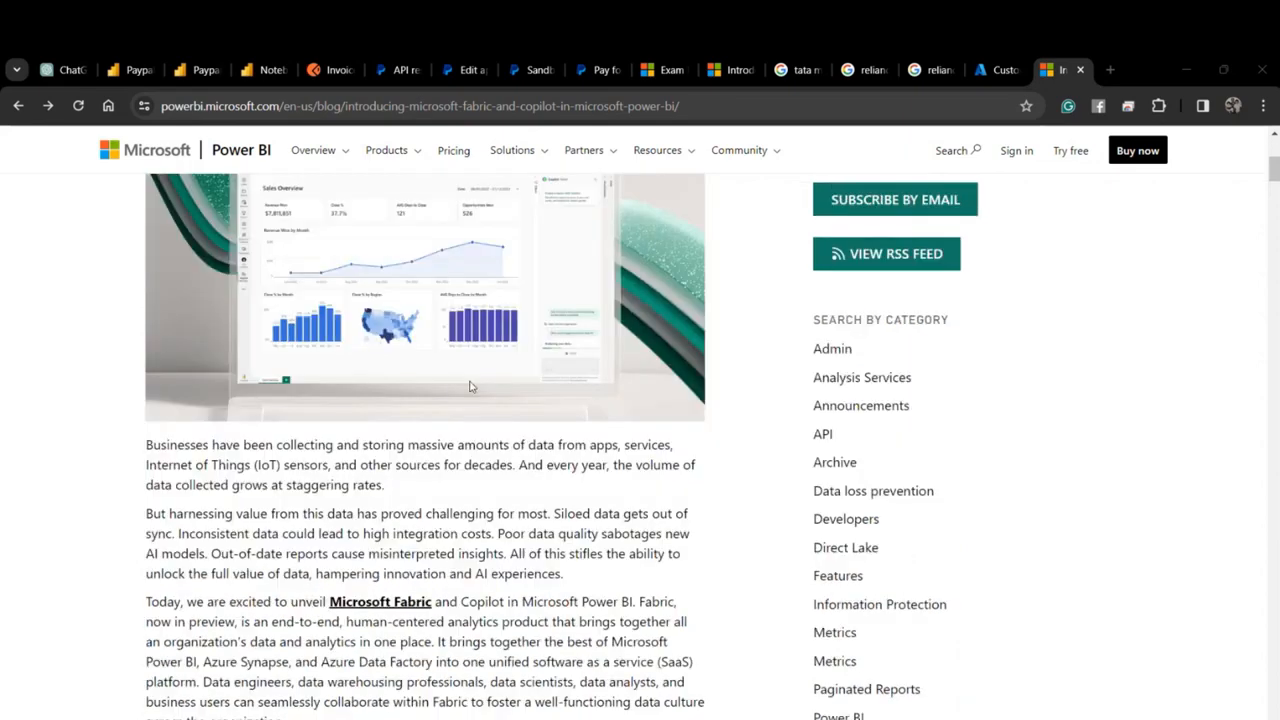
scroll(478, 390, "down", 2)
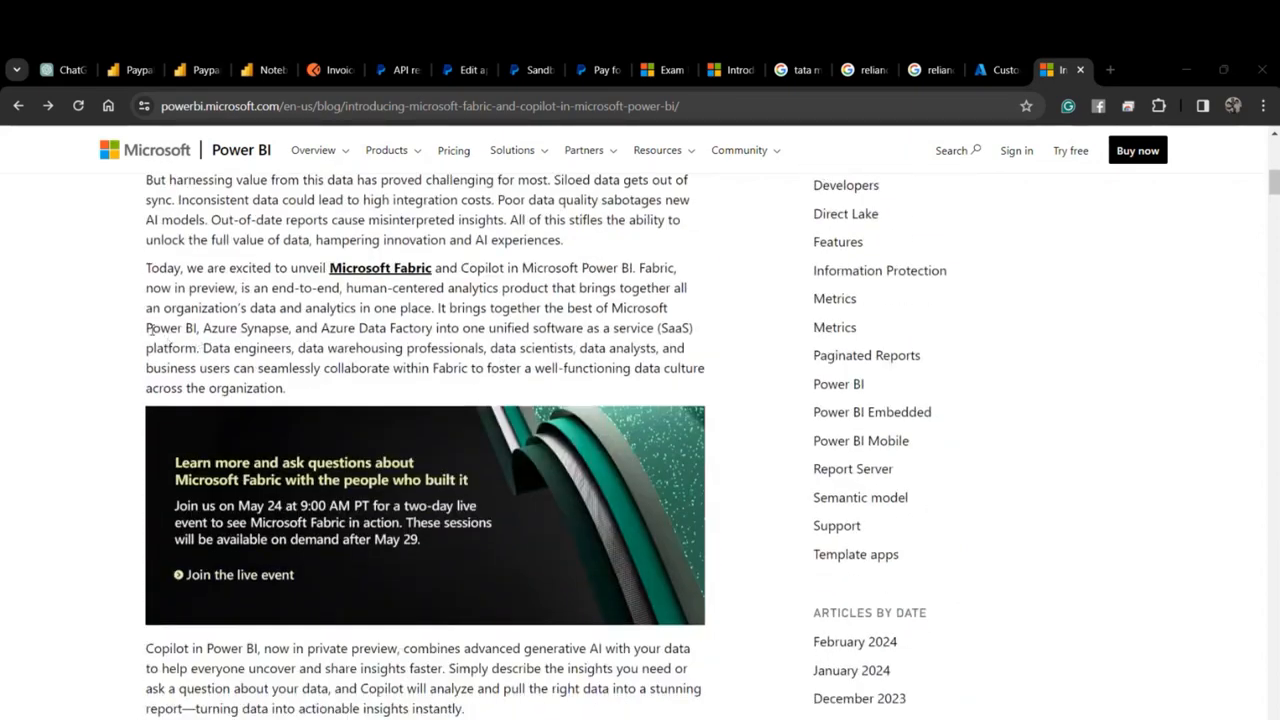
left_click_drag(147, 328, 437, 330)
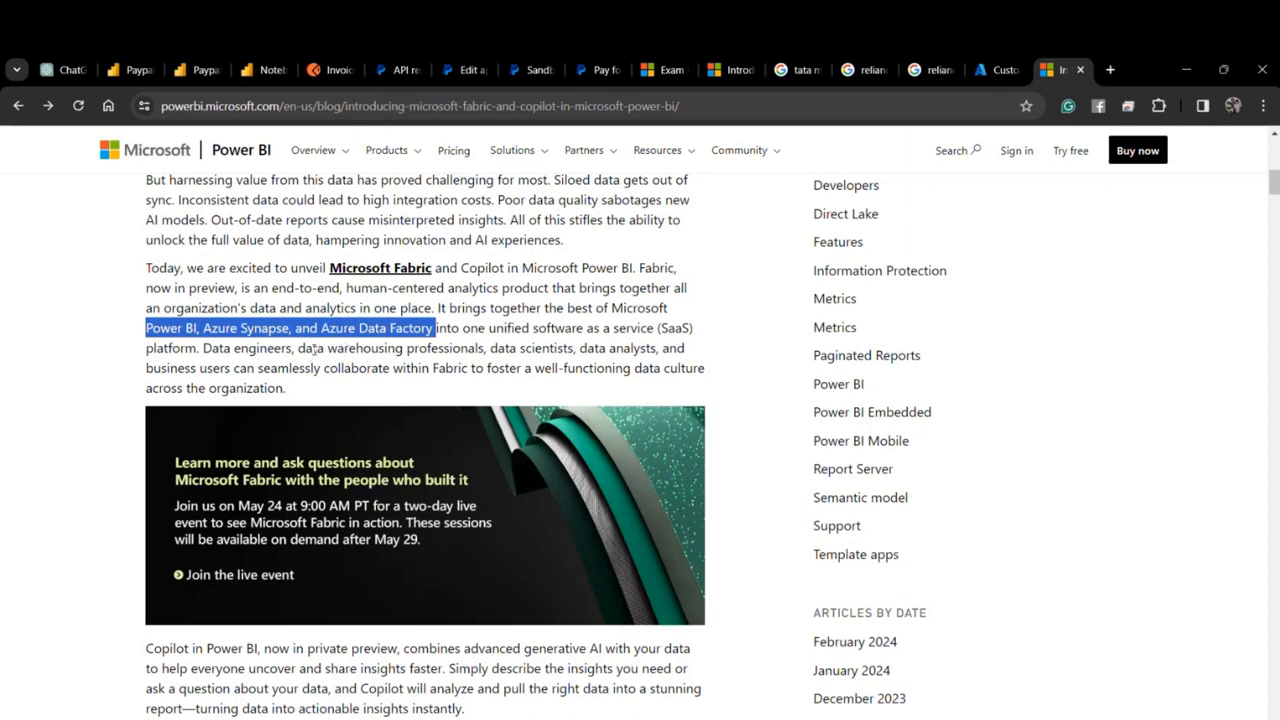
scroll(311, 344, "down", 1)
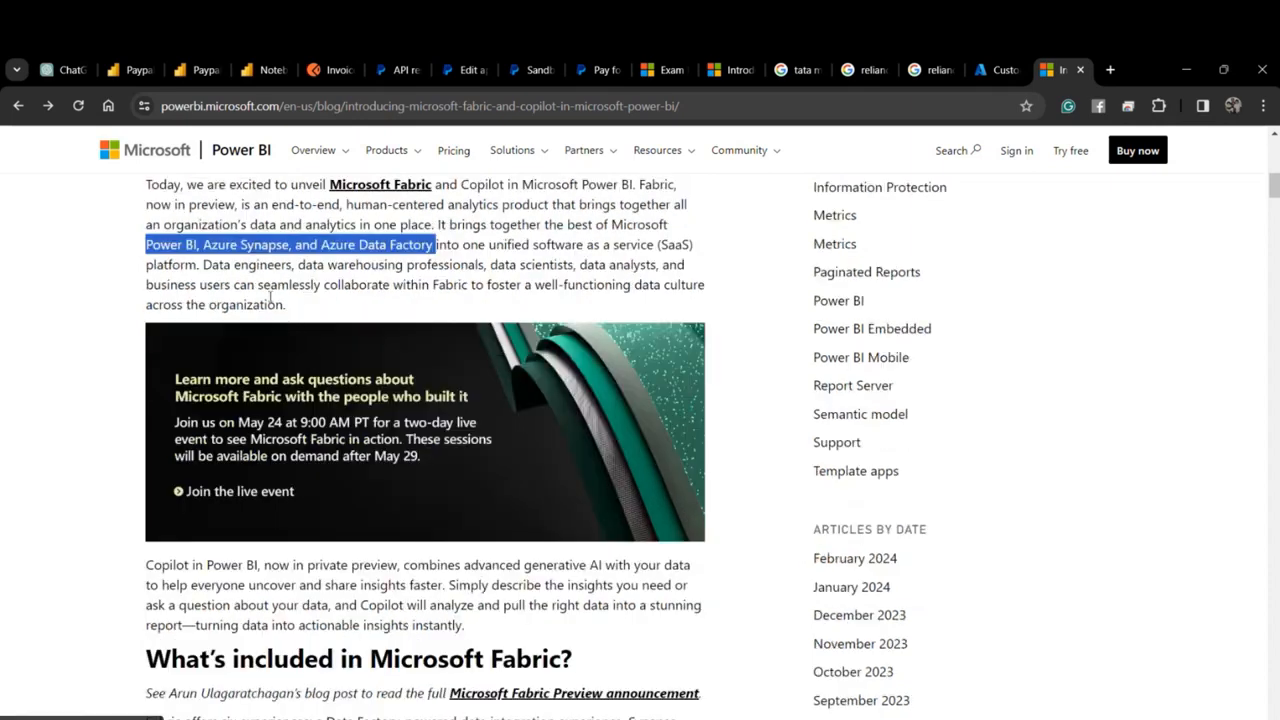
scroll(300, 320, "down", 4)
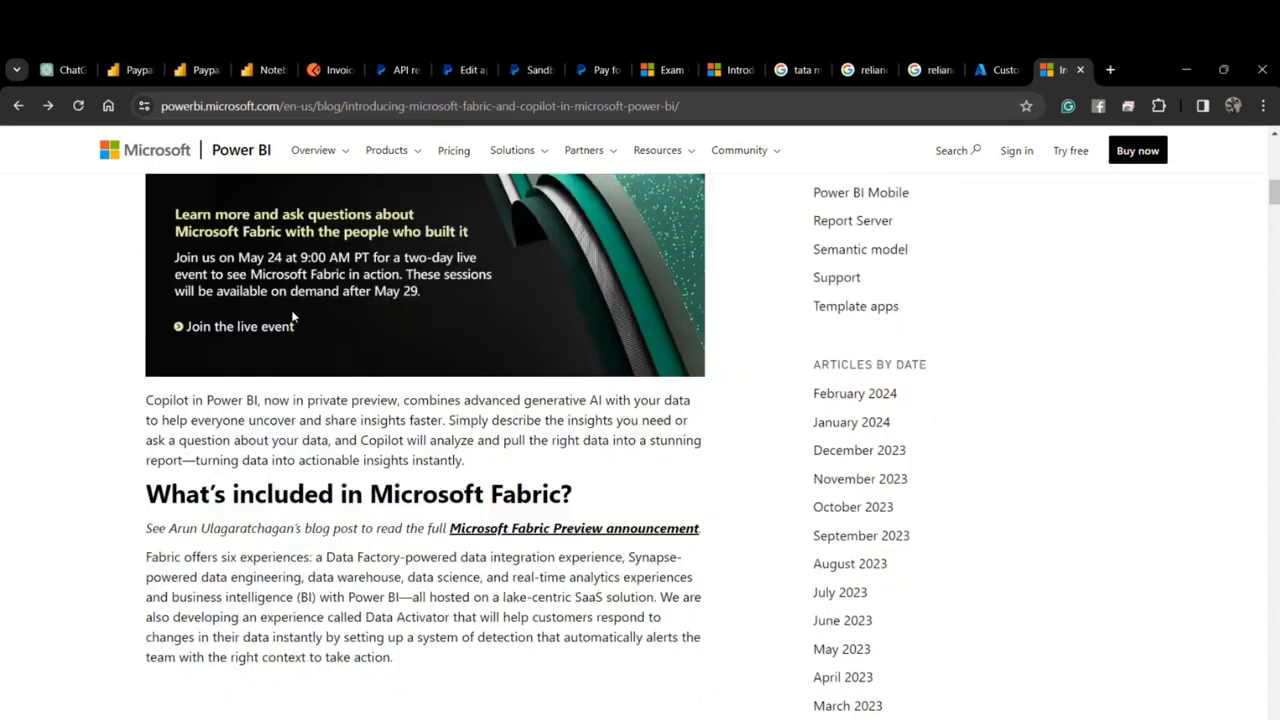
scroll(318, 324, "down", 2)
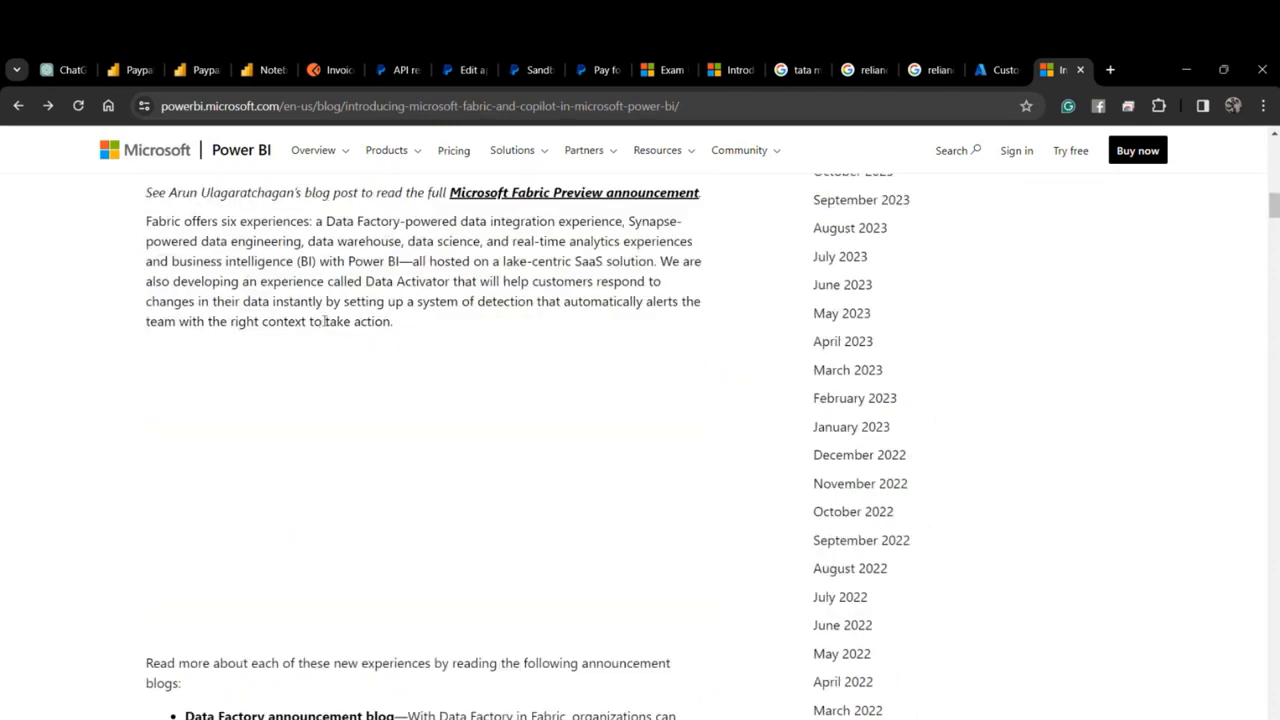
left_click_drag(413, 262, 658, 262)
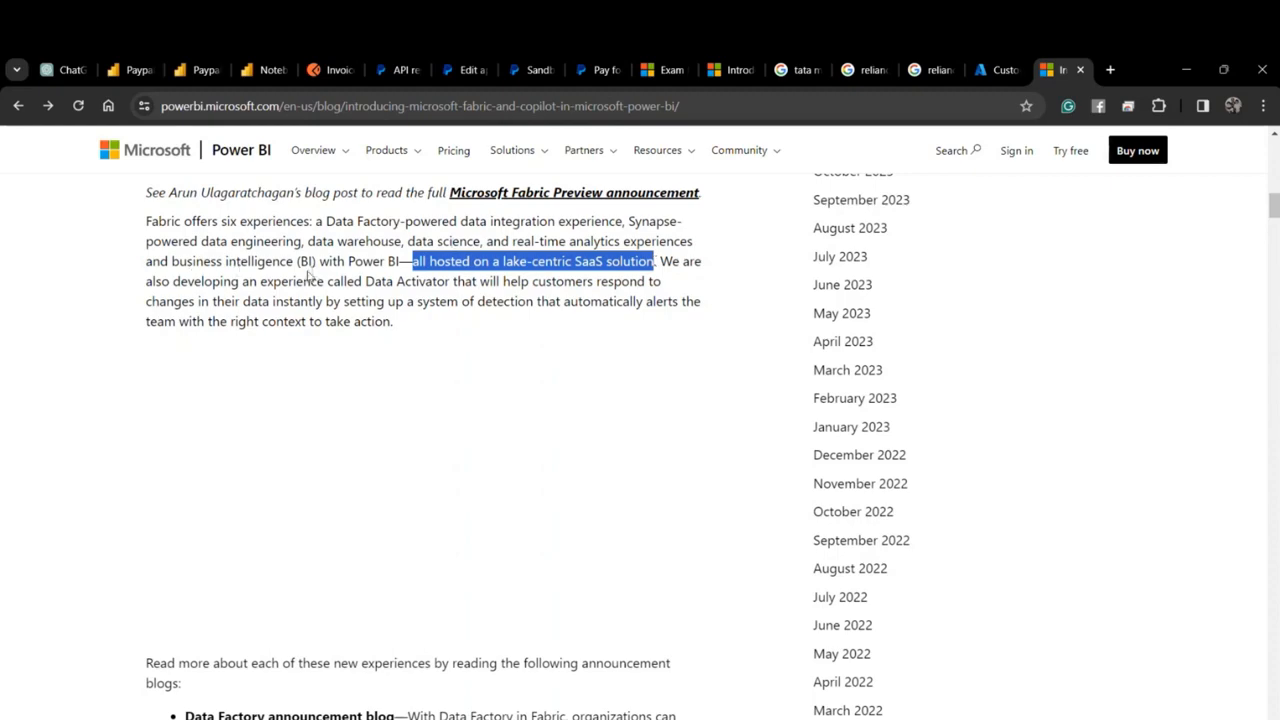
scroll(311, 268, "down", 5)
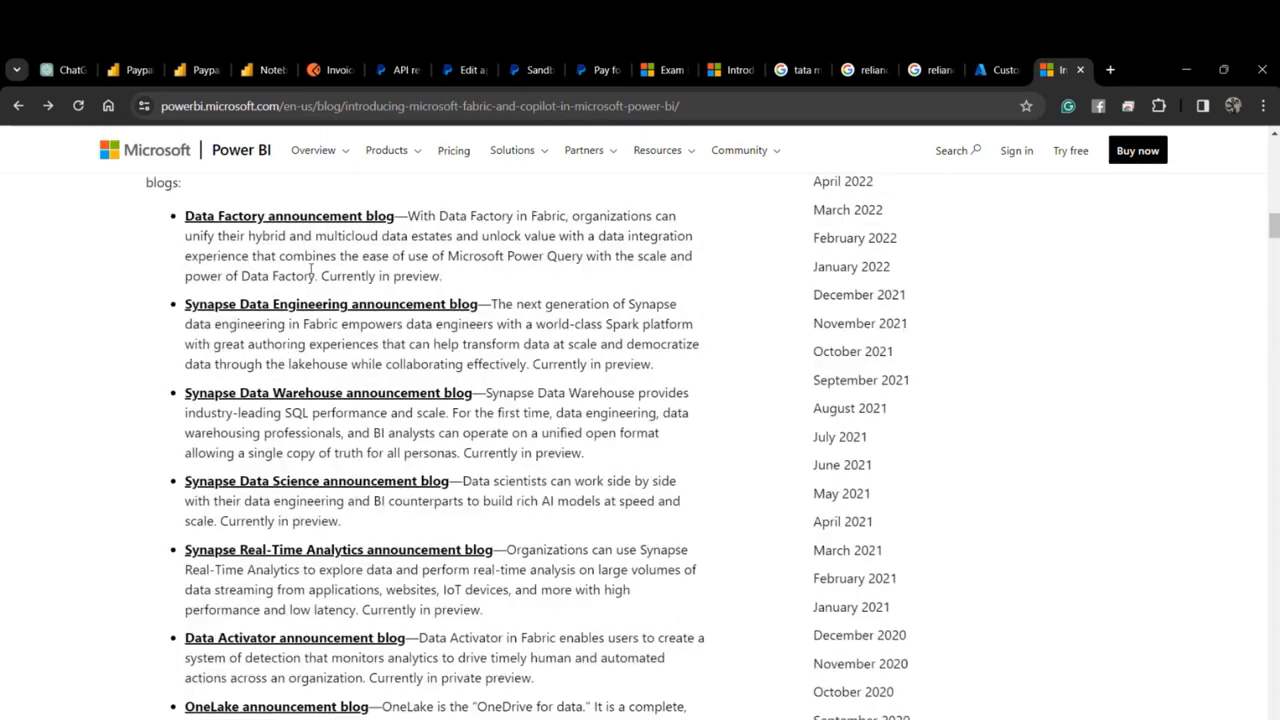
scroll(311, 268, "down", 3)
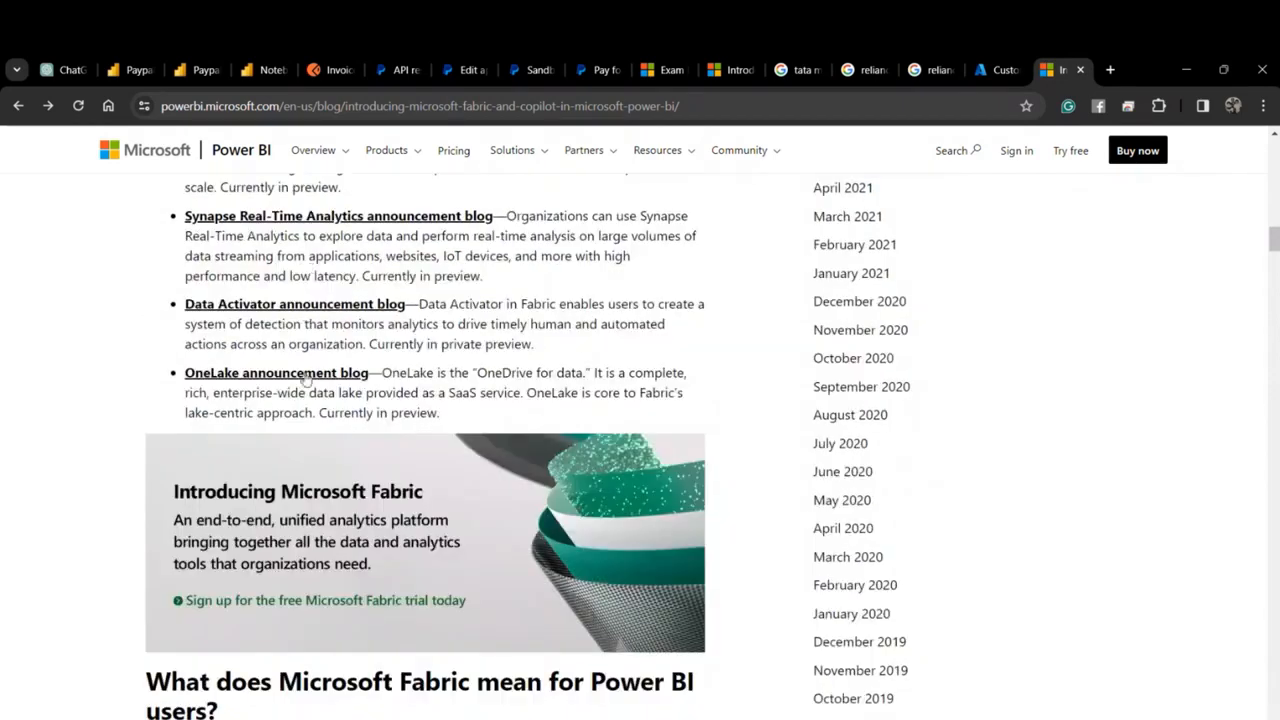
Select 'OneLake' and 'Copilot', read through the getting-started section, and open a new browser tab.
double_click(408, 372)
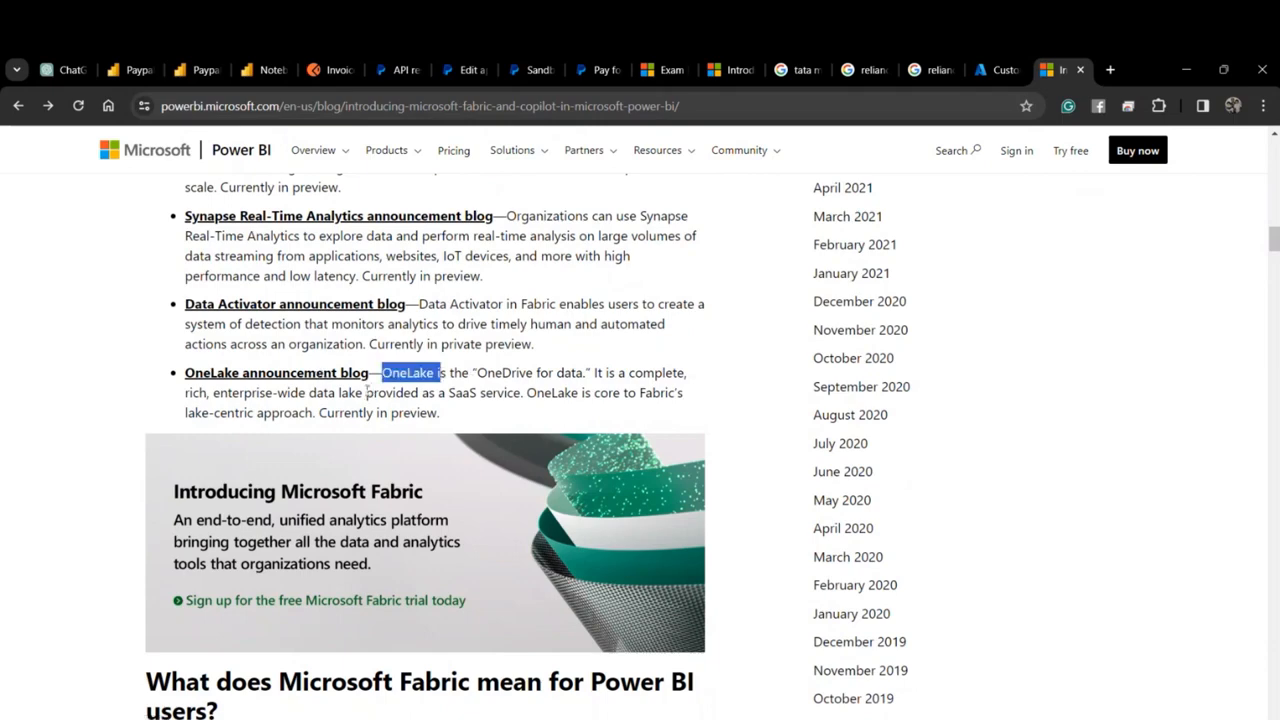
scroll(366, 392, "down", 5)
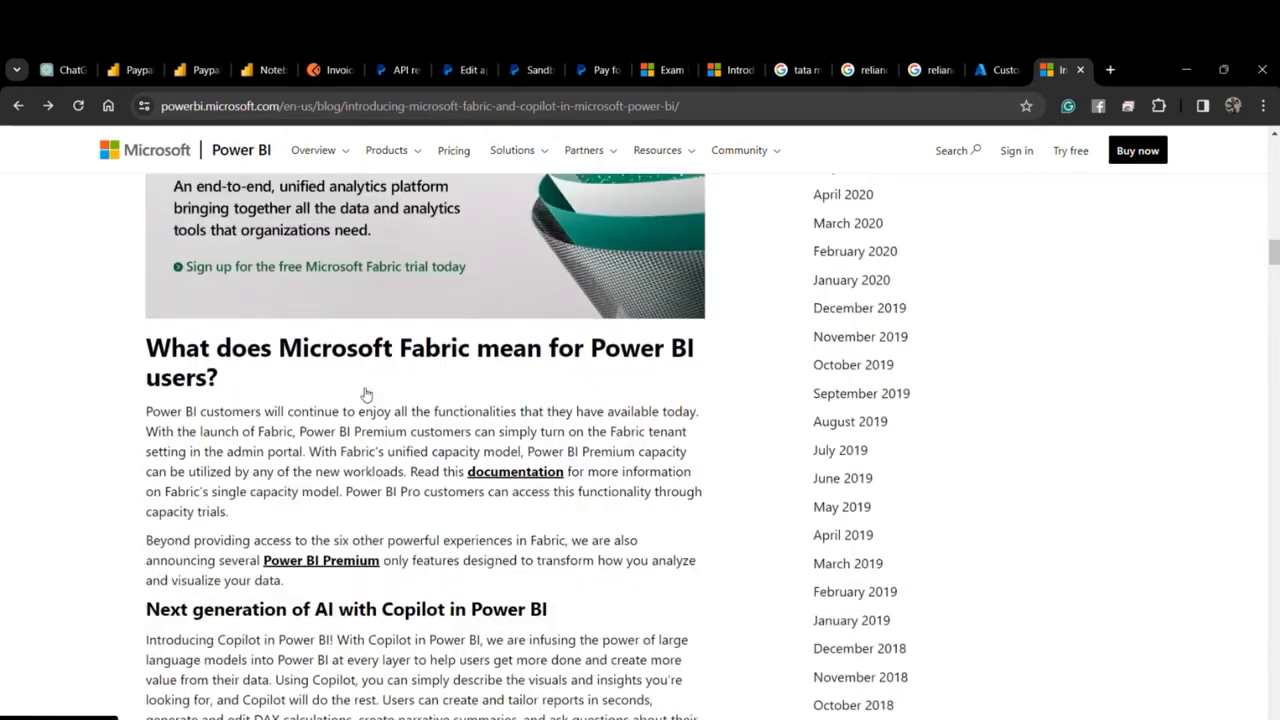
scroll(366, 392, "down", 1)
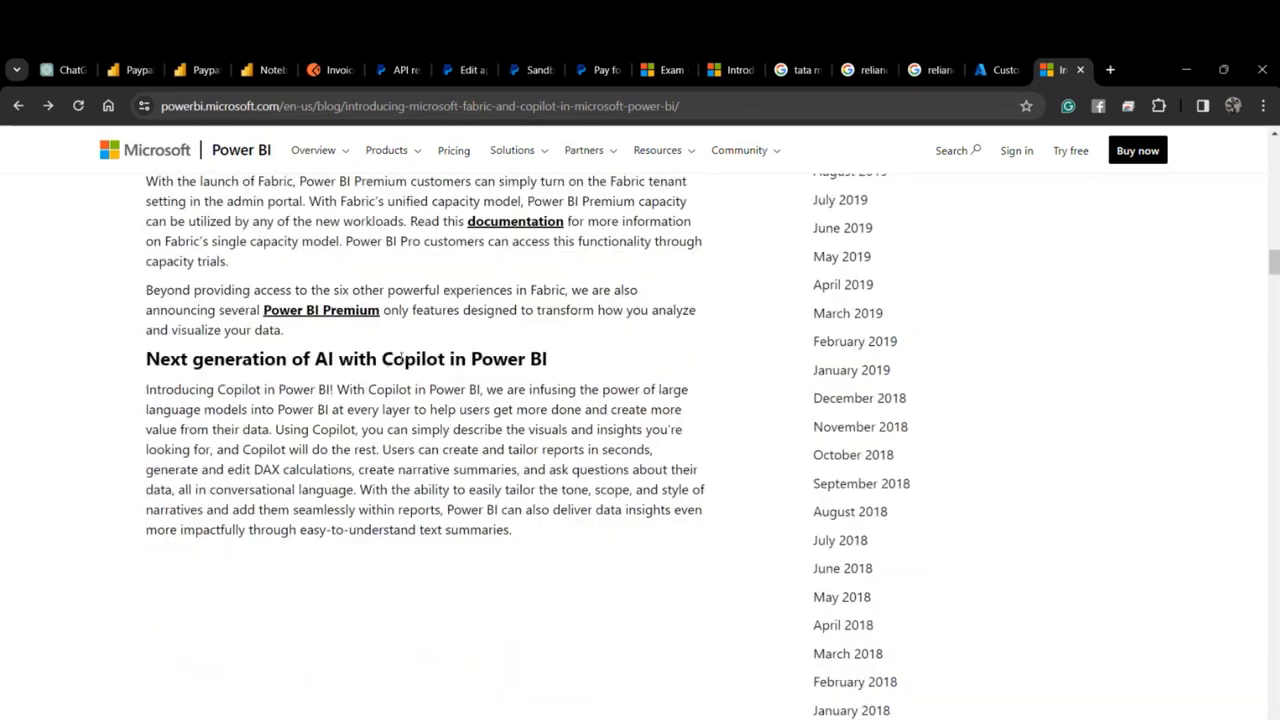
left_click_drag(383, 363, 445, 362)
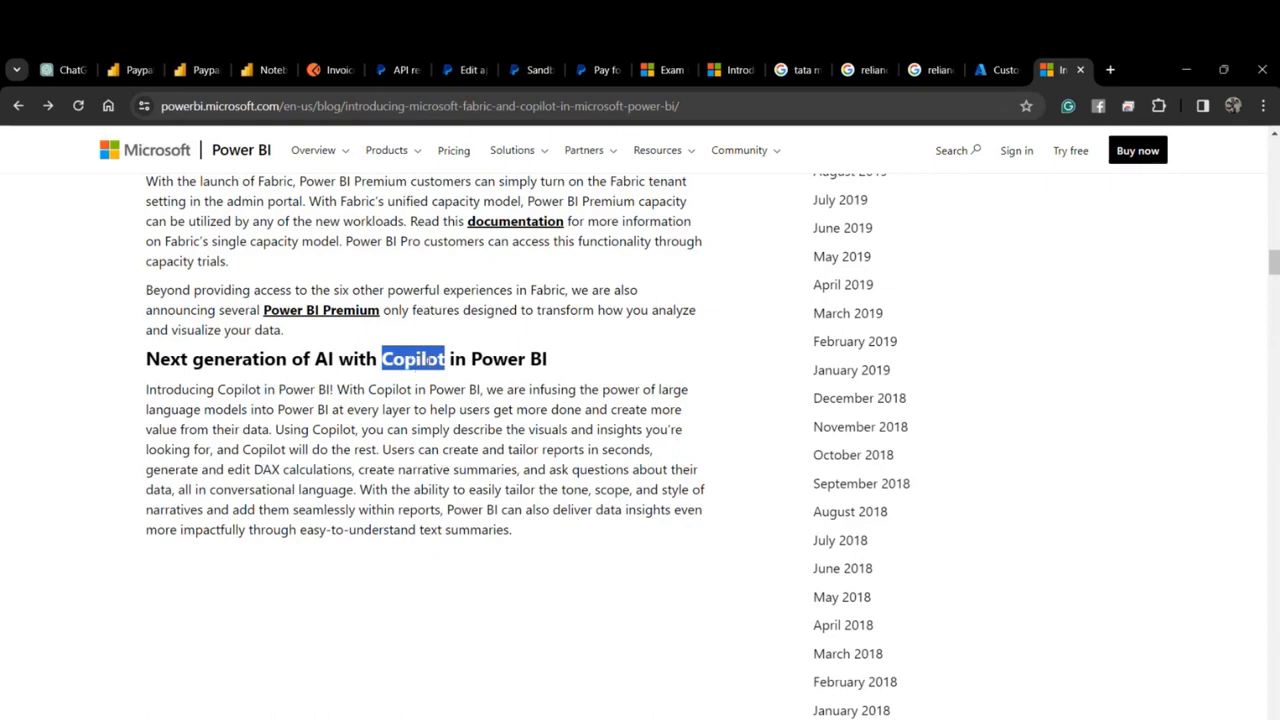
scroll(424, 355, "down", 6)
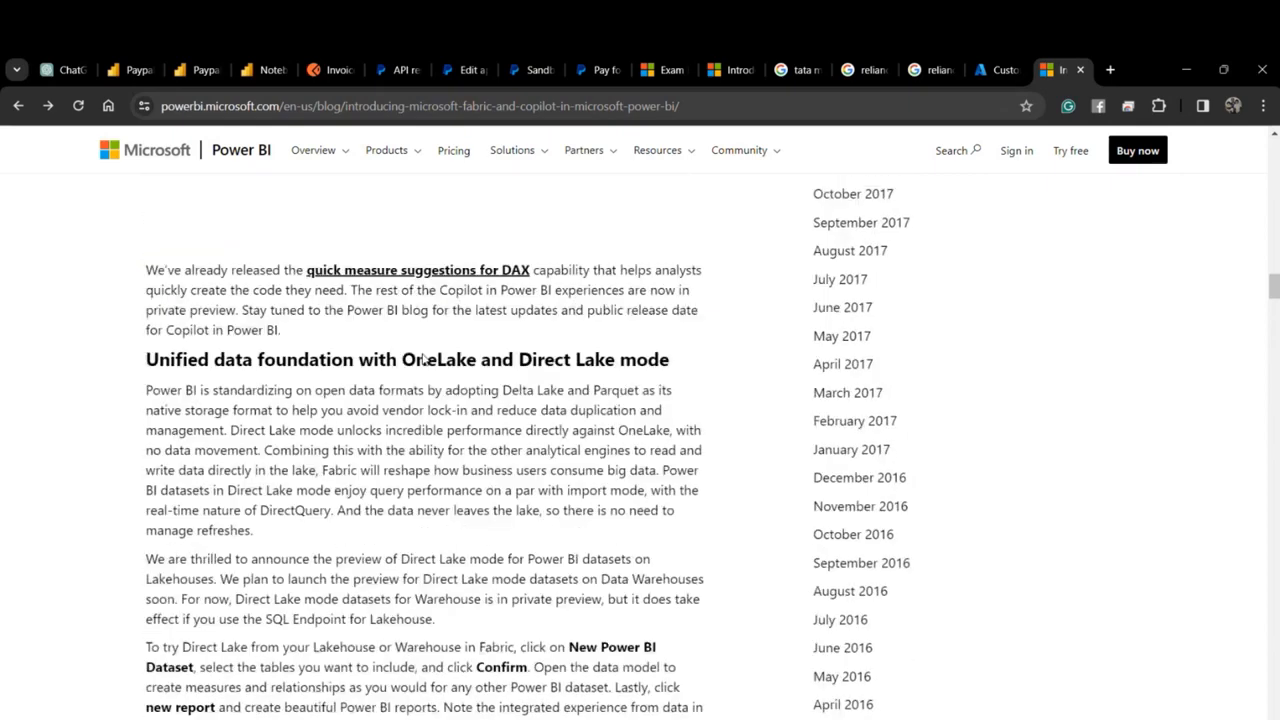
scroll(424, 355, "down", 8)
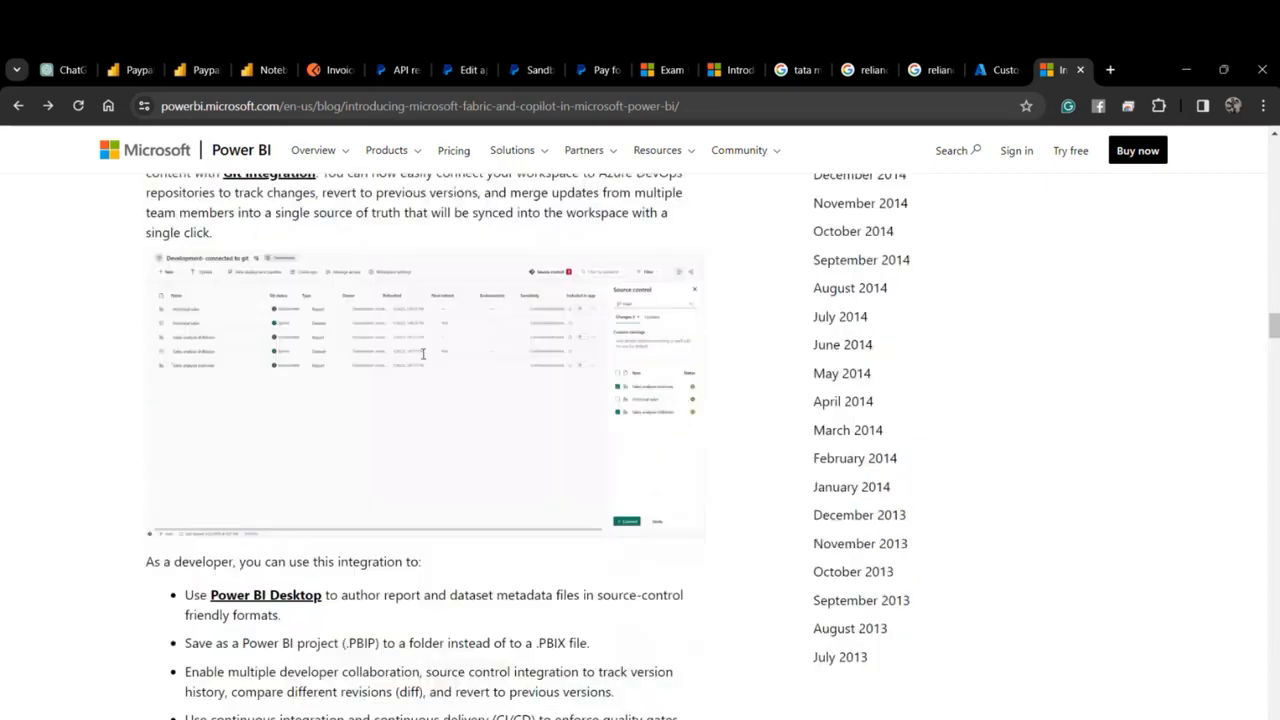
scroll(422, 358, "up", 2)
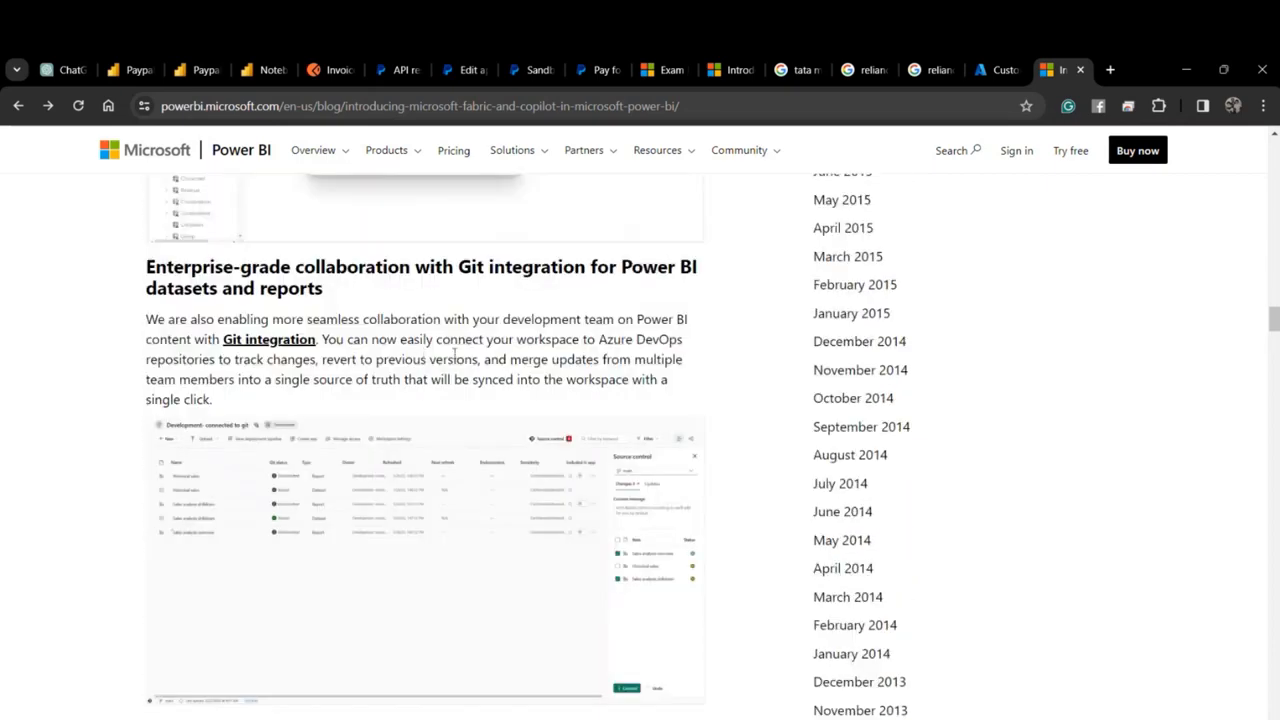
scroll(363, 352, "down", 4)
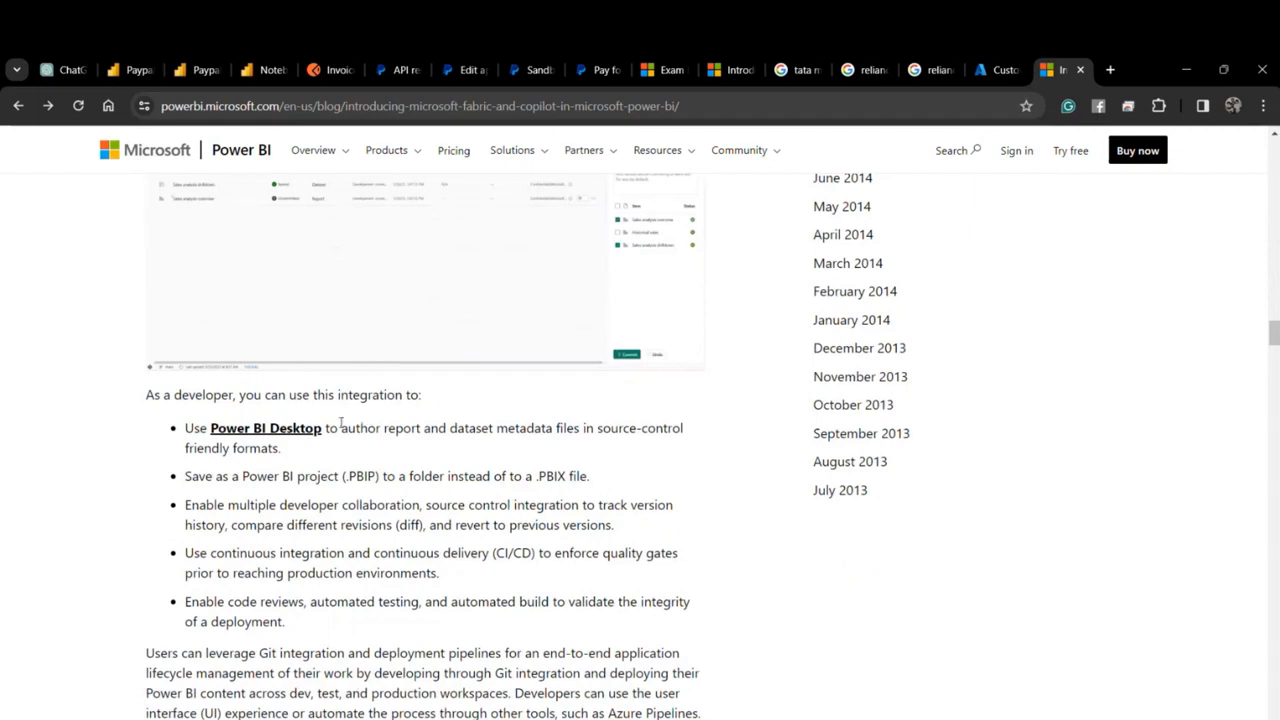
scroll(340, 430, "down", 2)
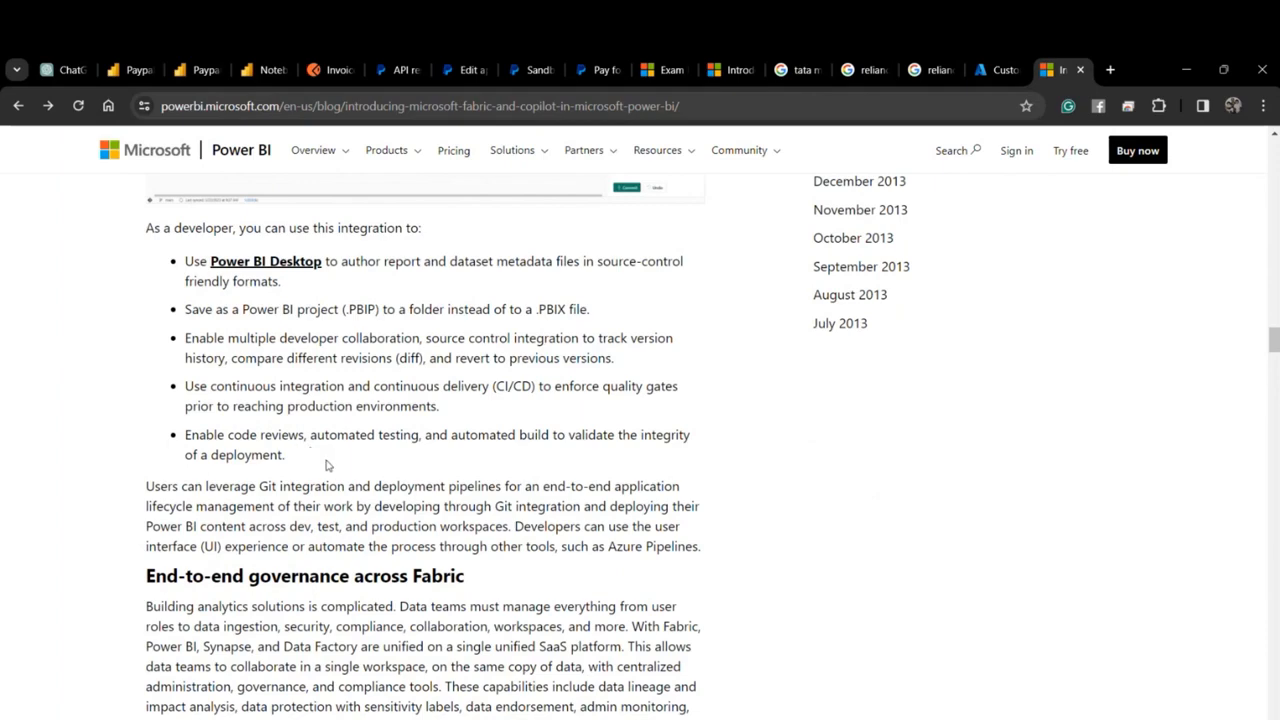
scroll(328, 457, "down", 3)
scroll(328, 457, "down", 6)
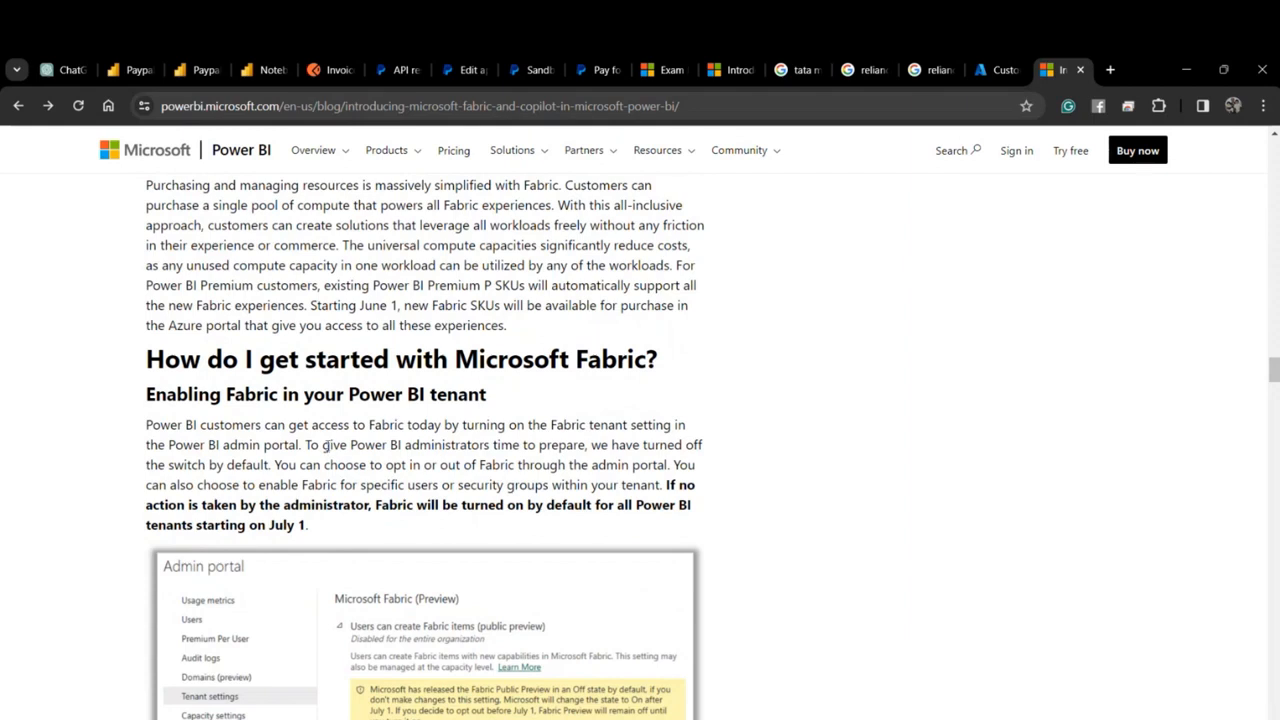
scroll(326, 448, "down", 2)
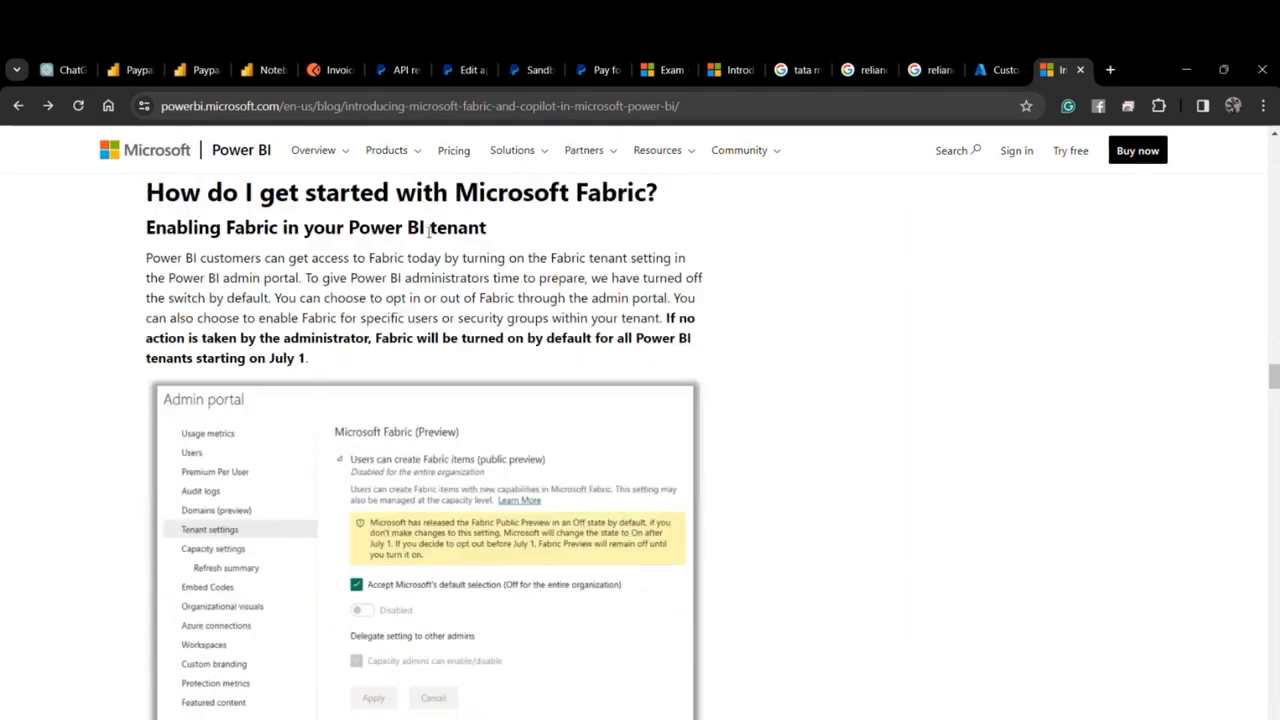
left_click(1108, 68)
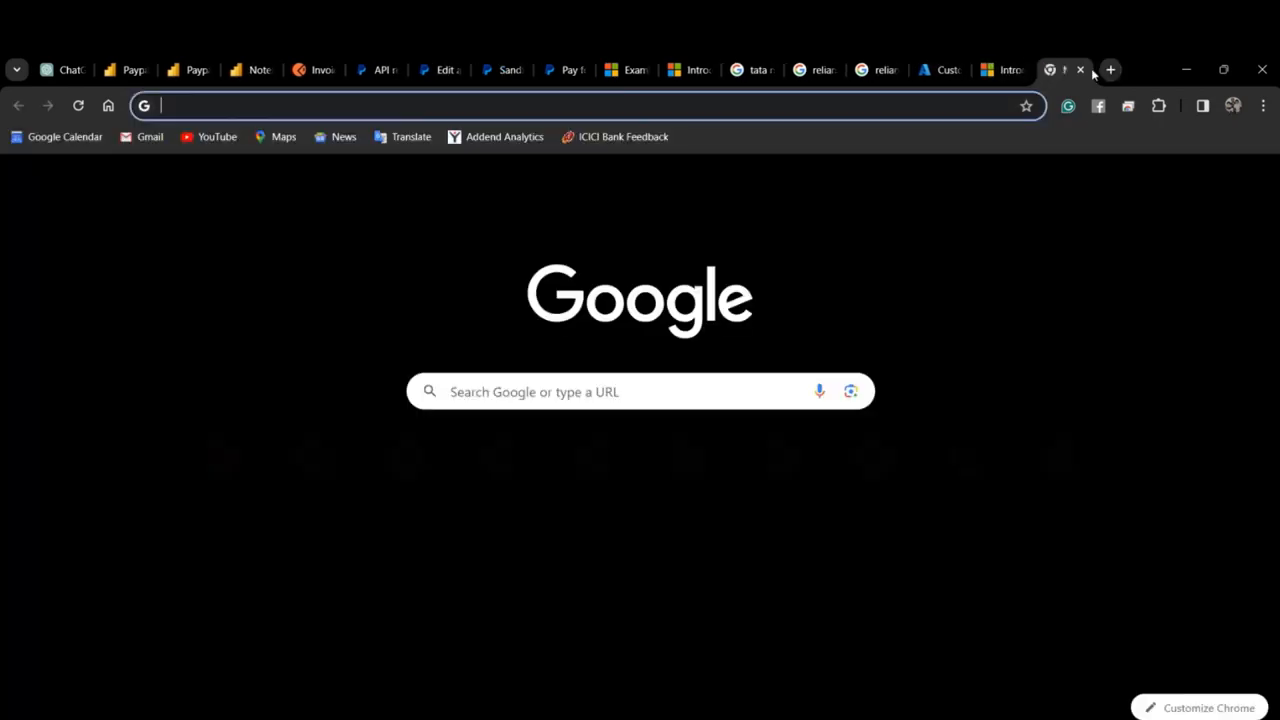
Load the Power BI service from the 'power' address suggestion and return to its home page.
type("power BI")
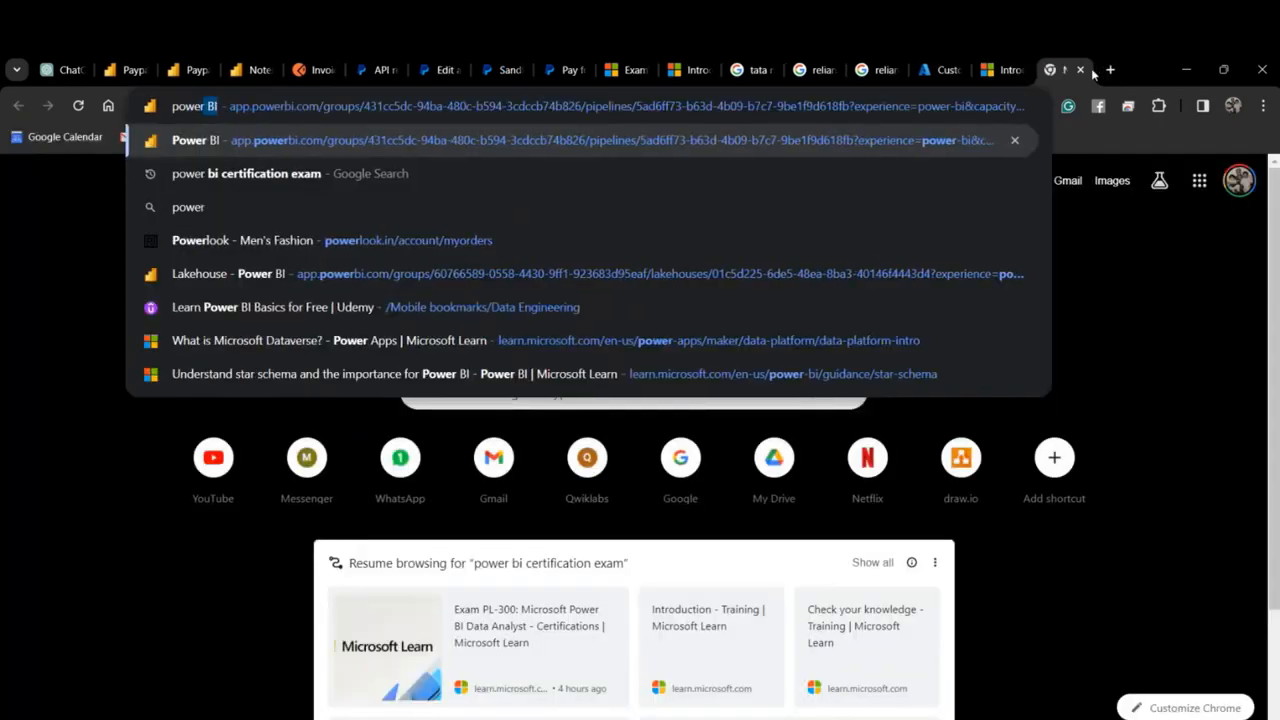
key("Return")
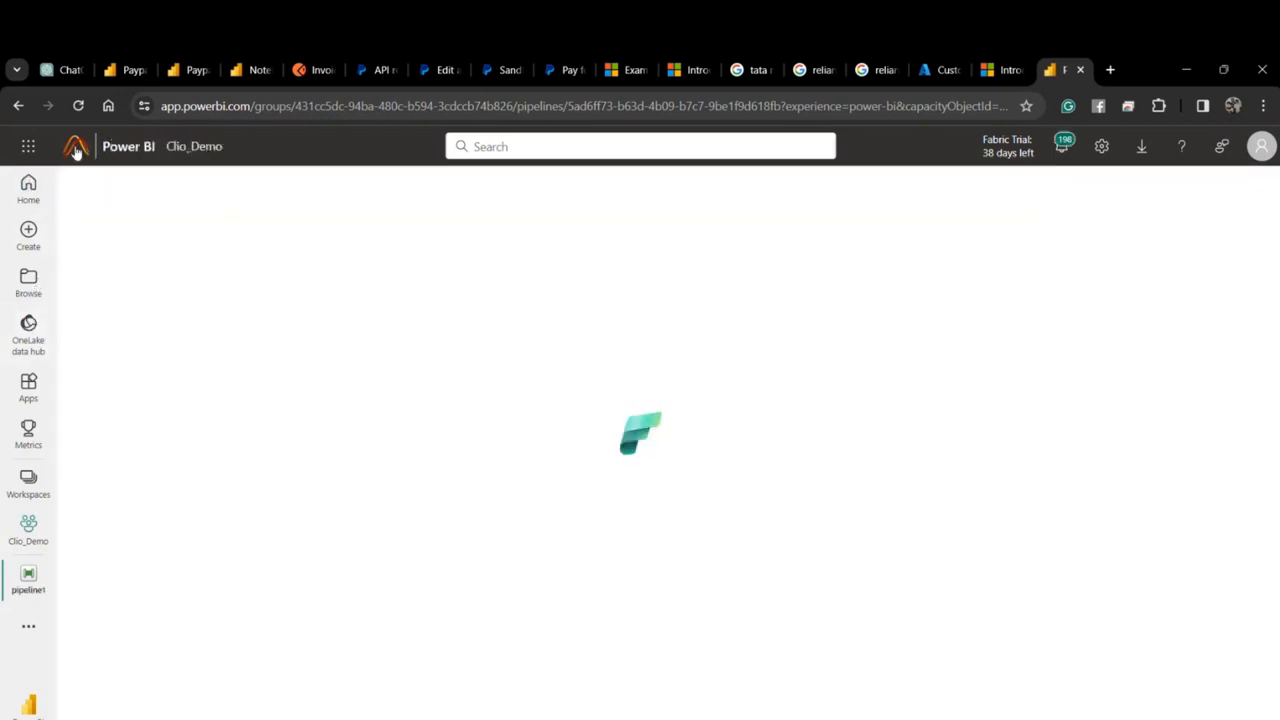
left_click(76, 150)
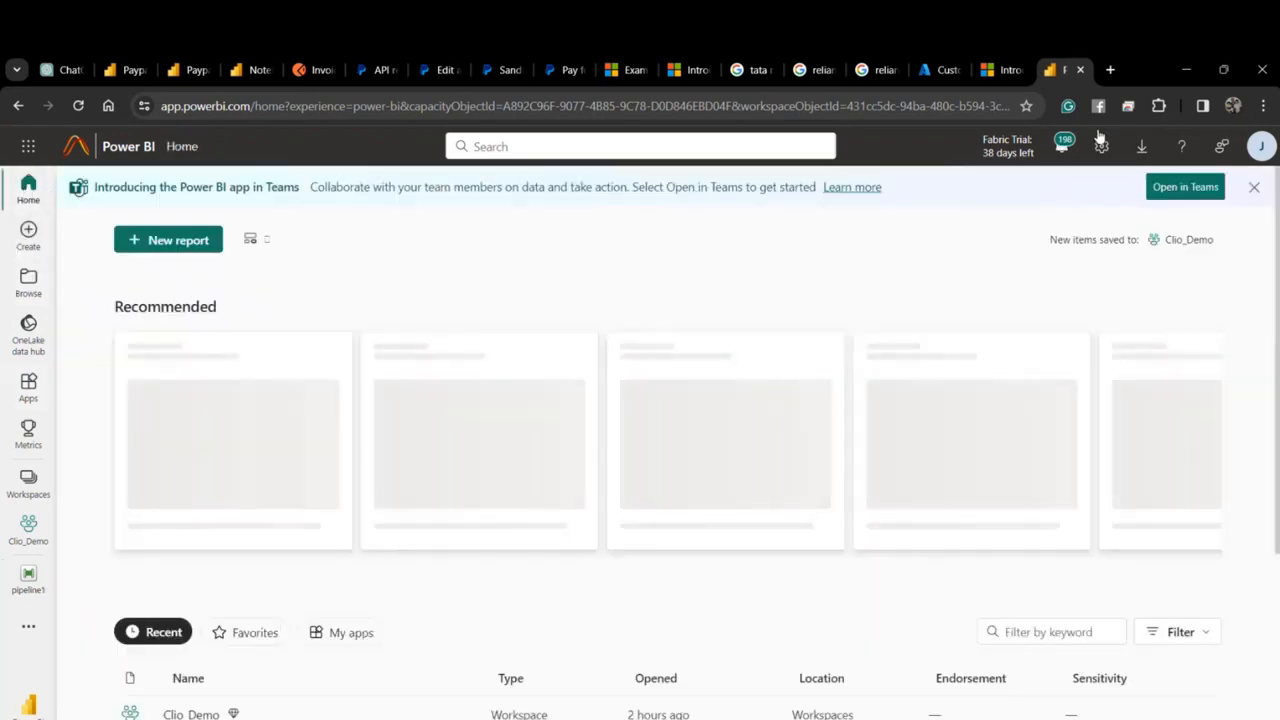
Check the account licence details, then switch the Fabric experience to Data Engineering.
left_click(1263, 148)
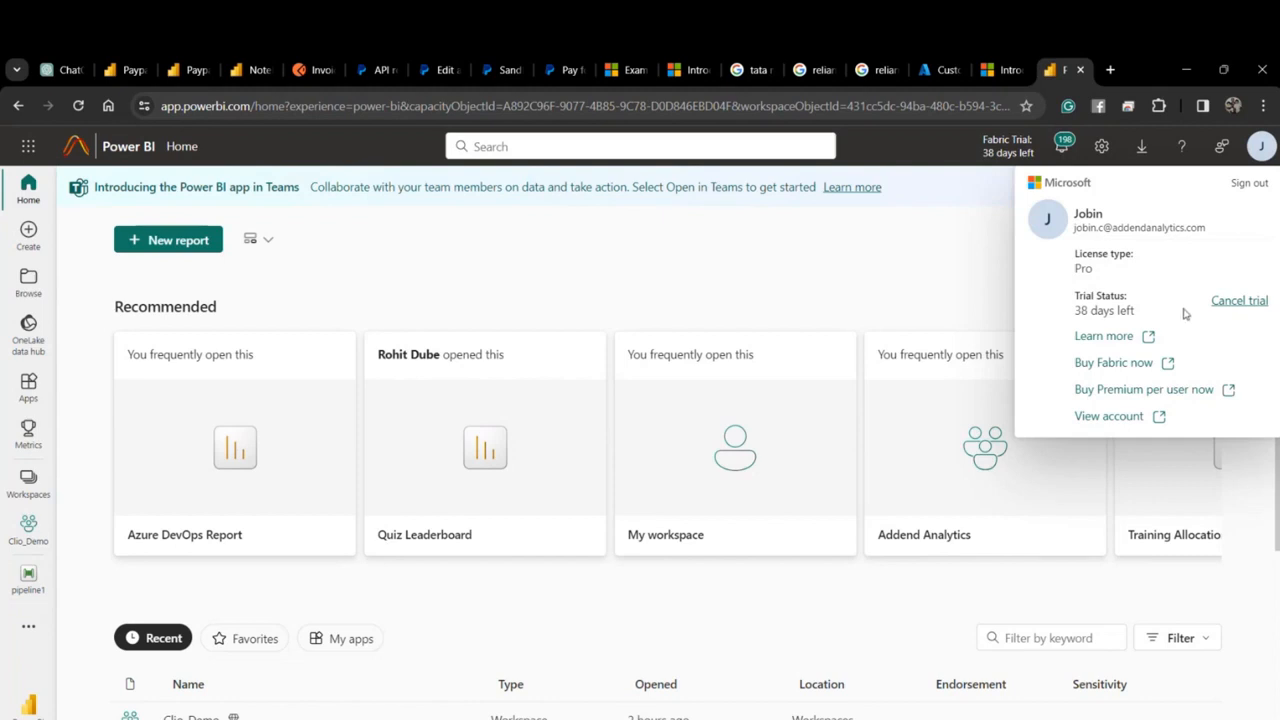
left_click(1012, 152)
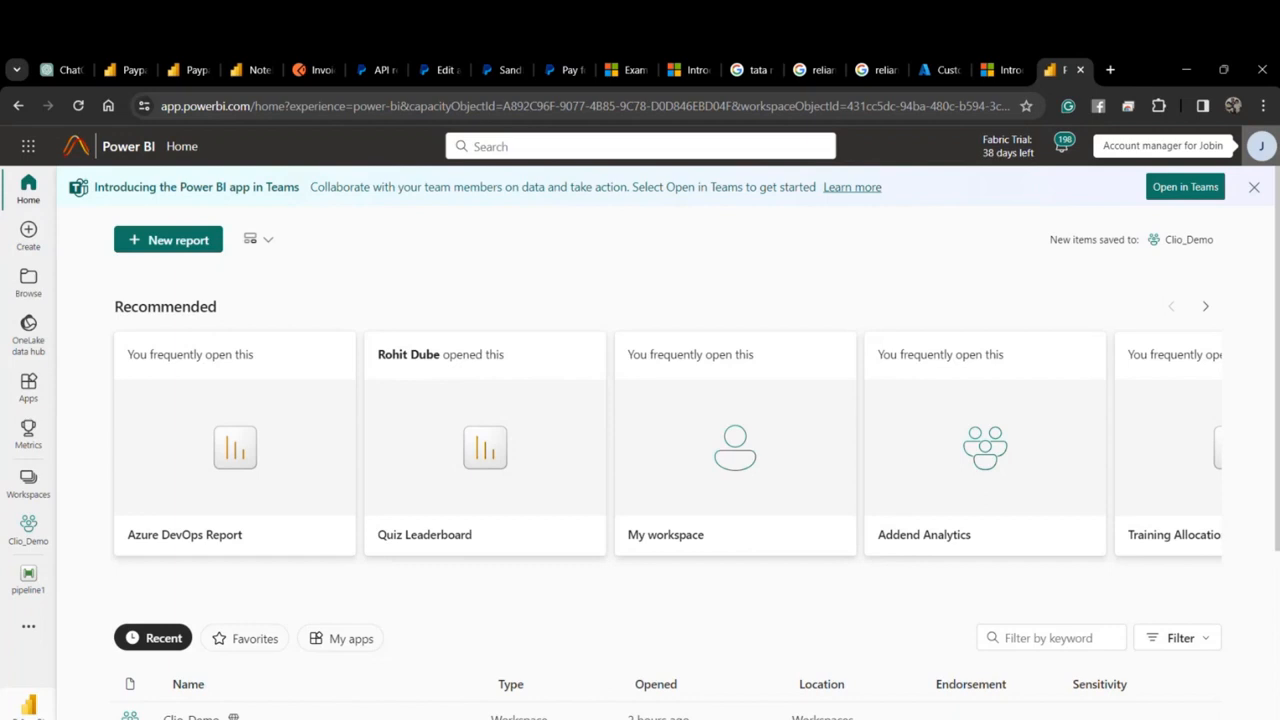
left_click(28, 704)
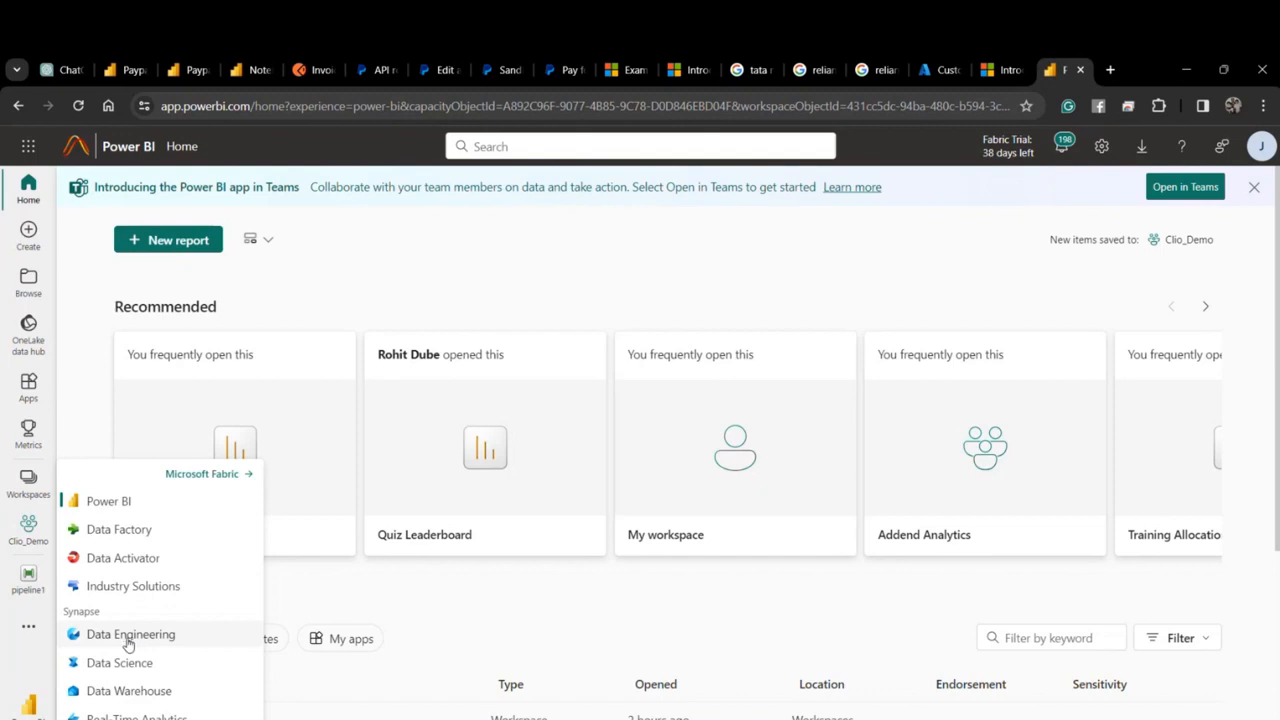
left_click(71, 403)
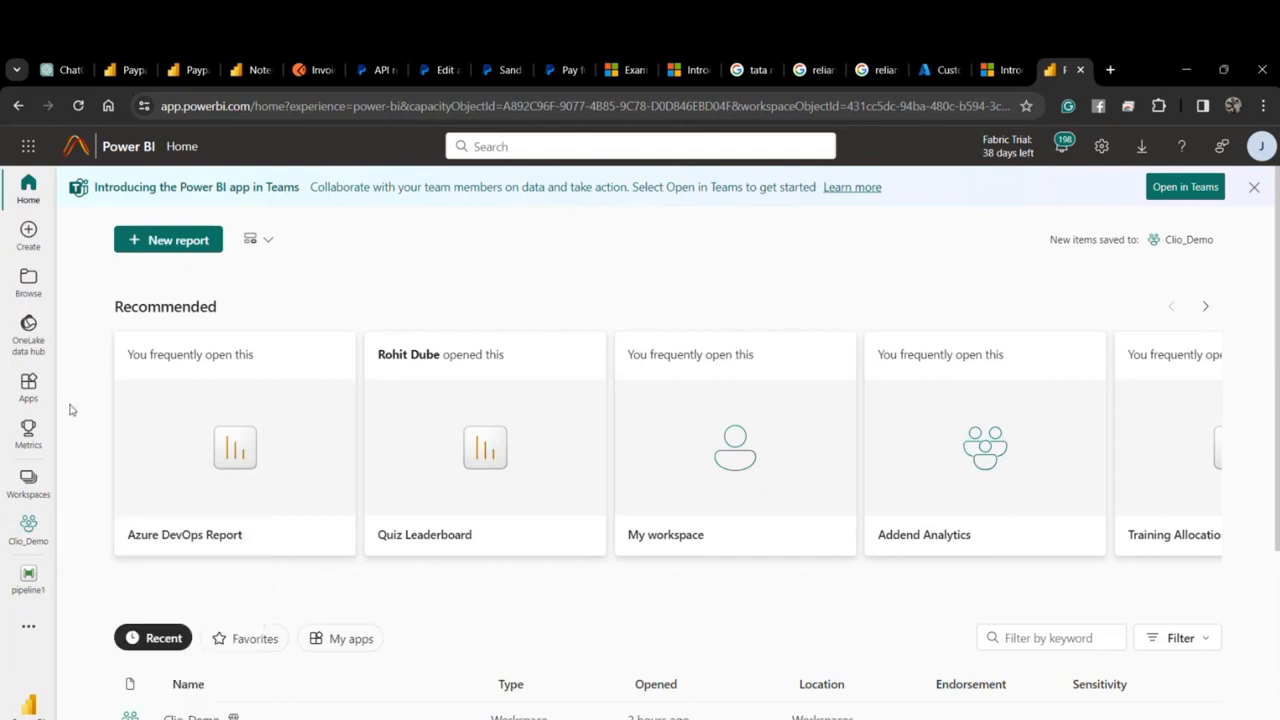
left_click(28, 705)
left_click(150, 634)
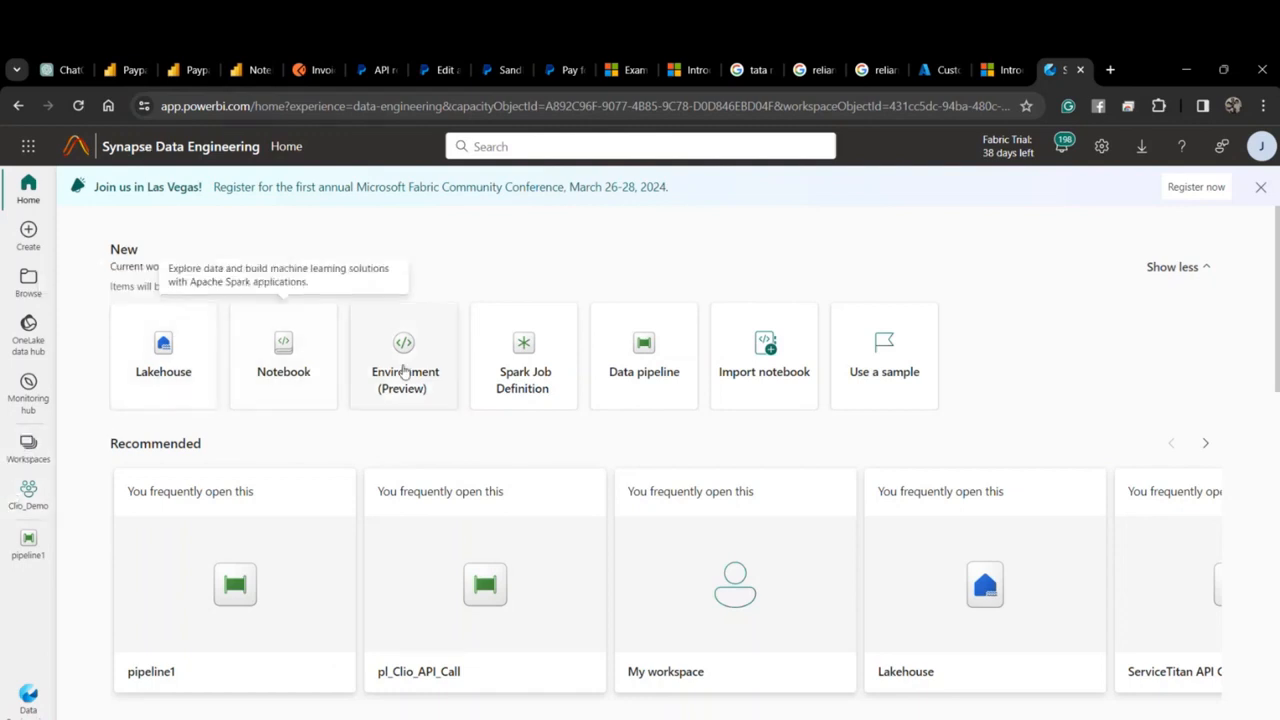
From the Workspaces list, create a new workspace named 'Paypal DWH Bootcamp'.
left_click(28, 445)
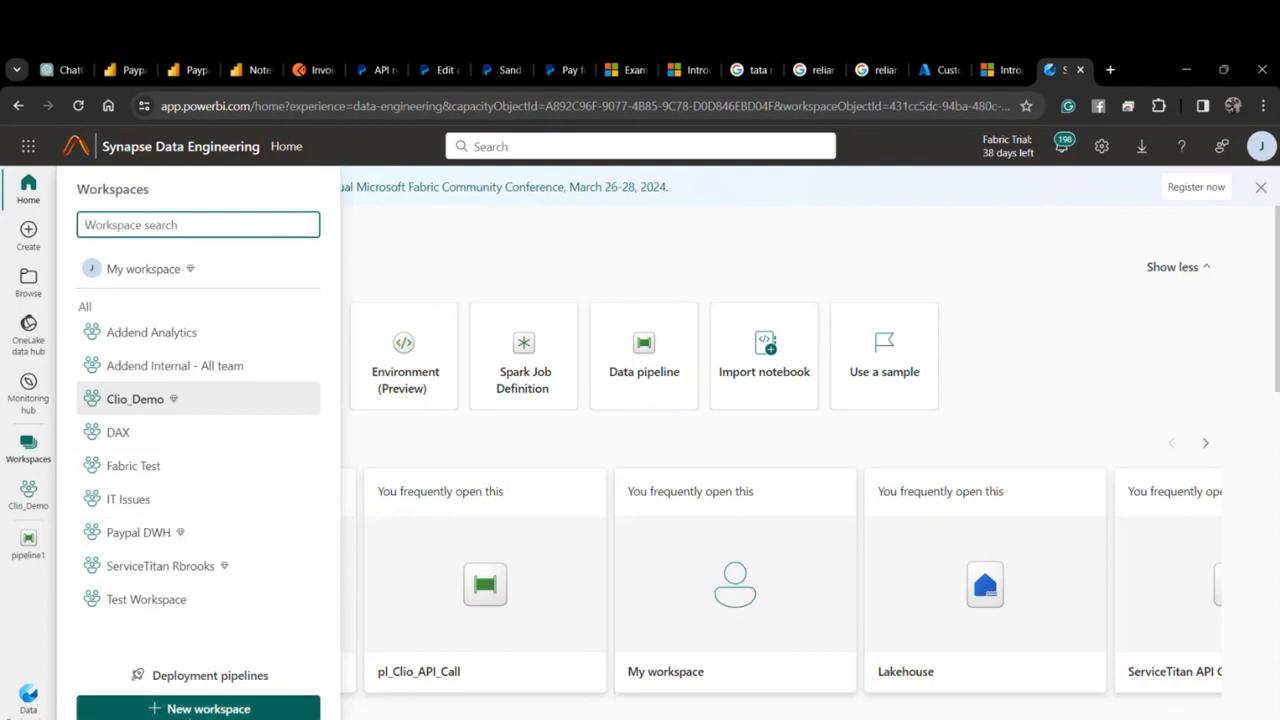
left_click(200, 706)
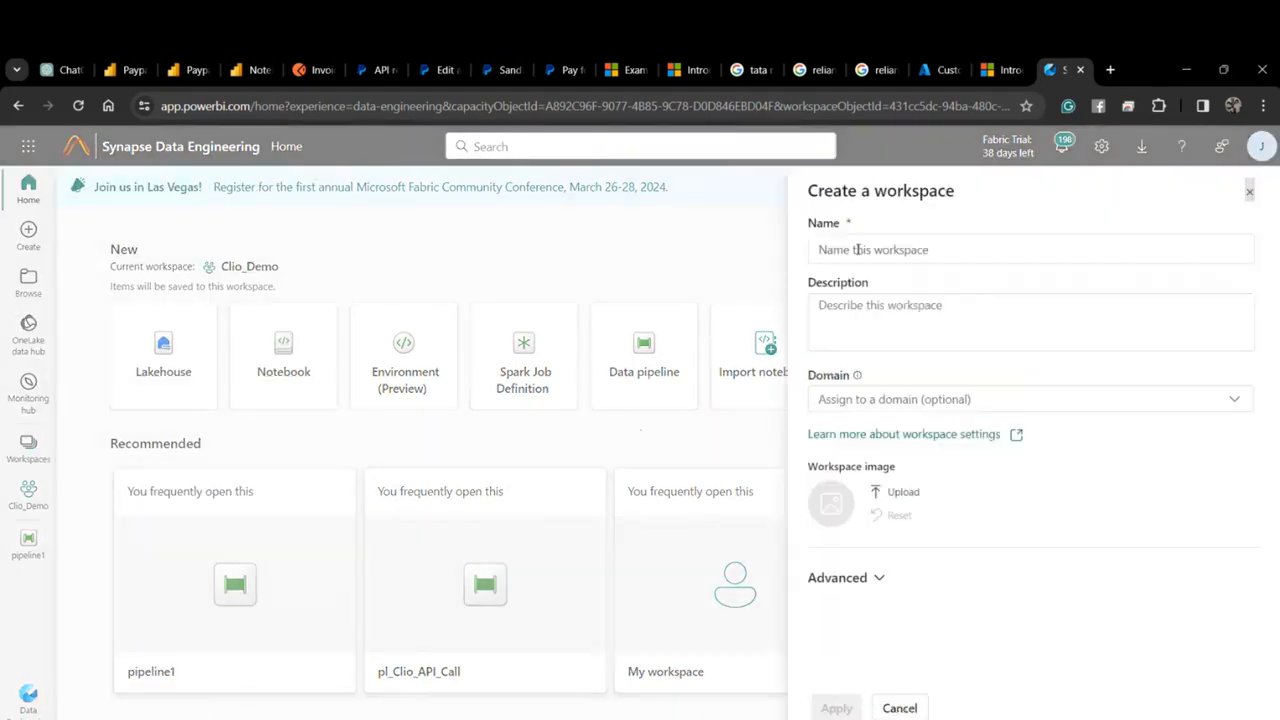
left_click(857, 250)
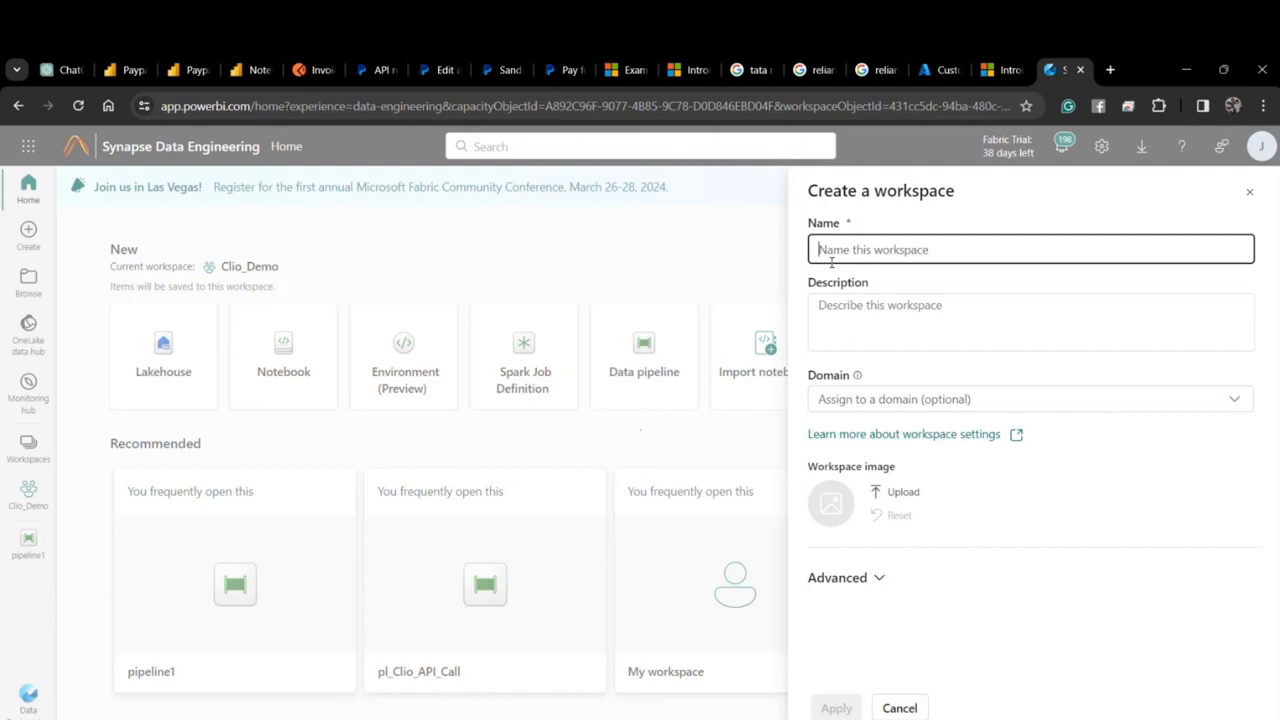
type("Paypal")
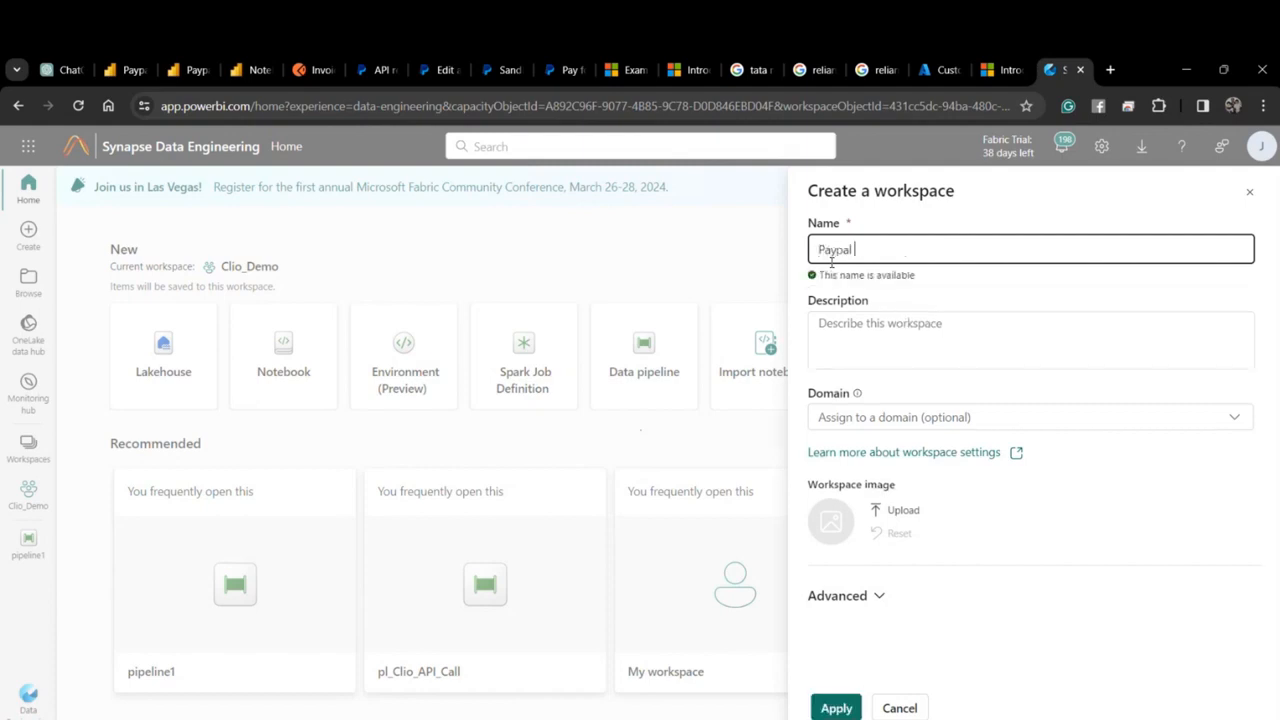
type(" Boot")
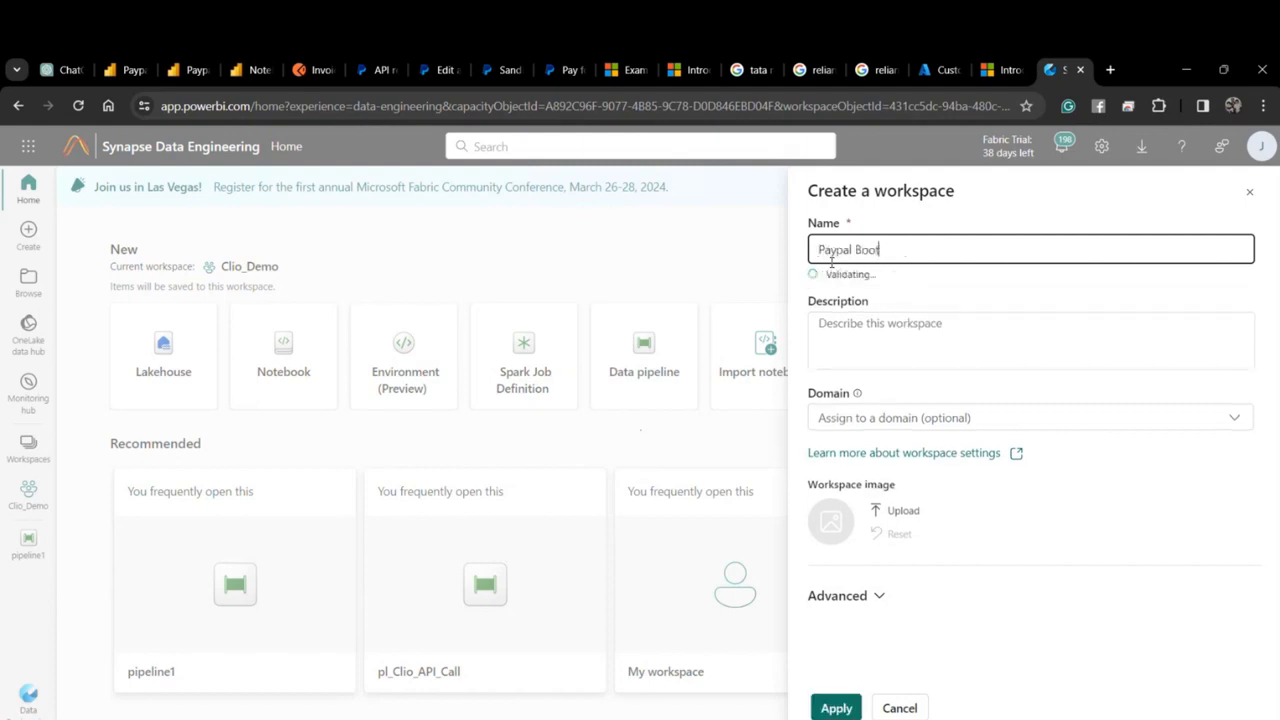
type("camp")
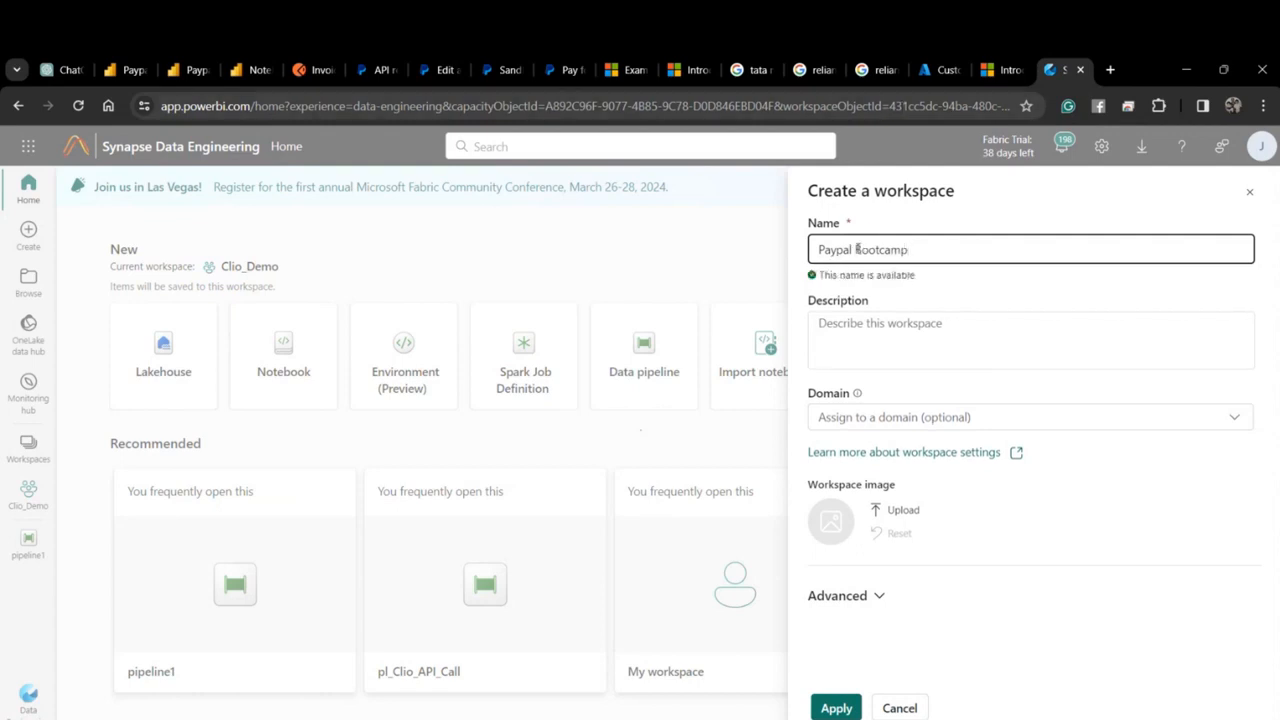
type("DWH")
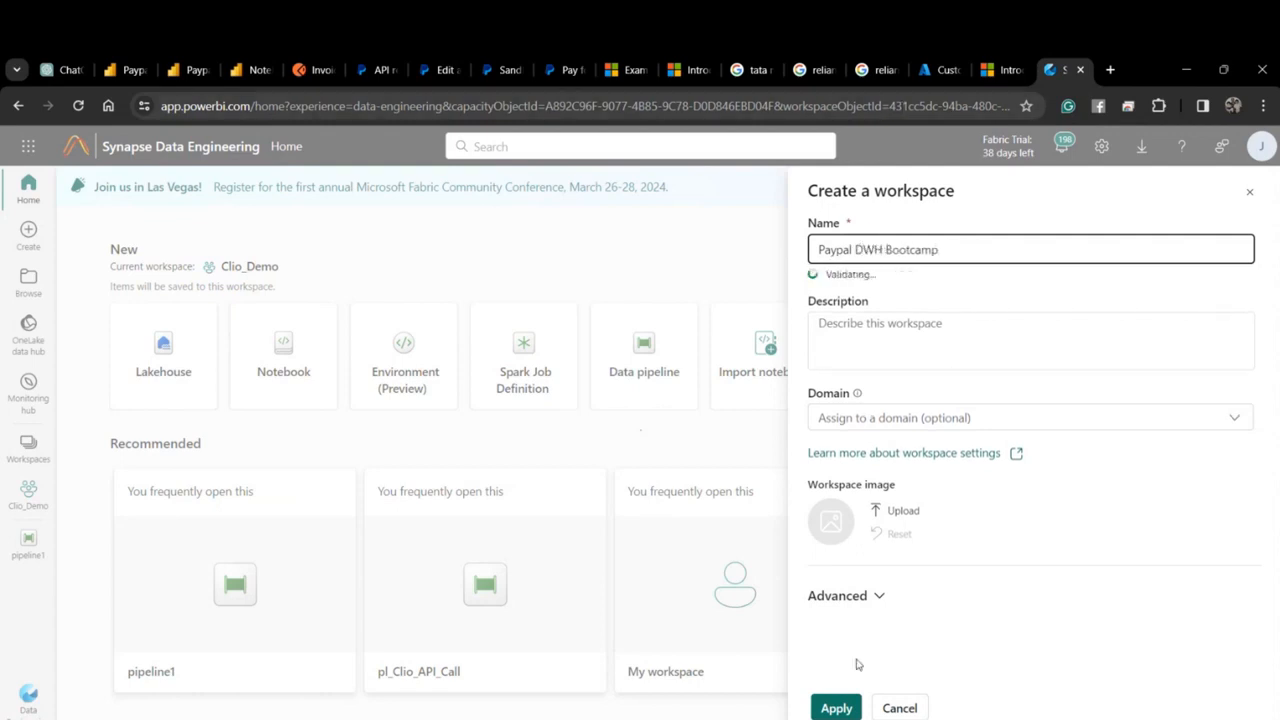
left_click(840, 710)
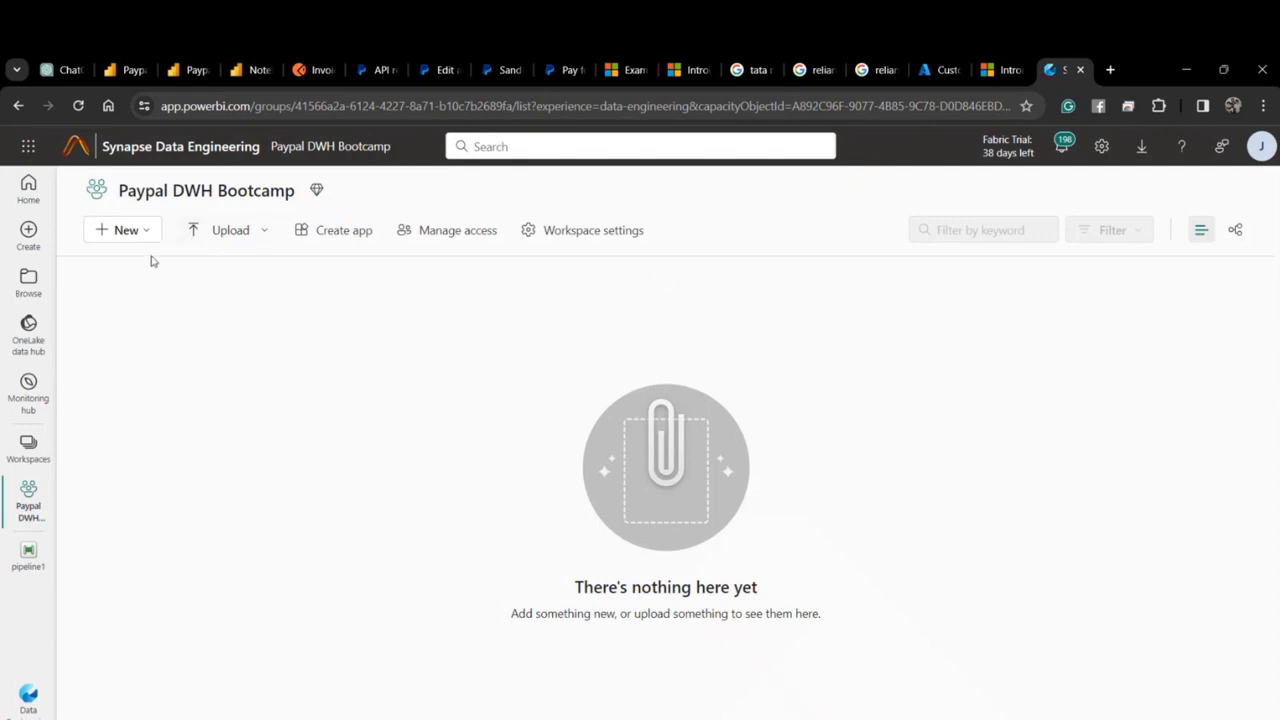
mouse_move(360, 77)
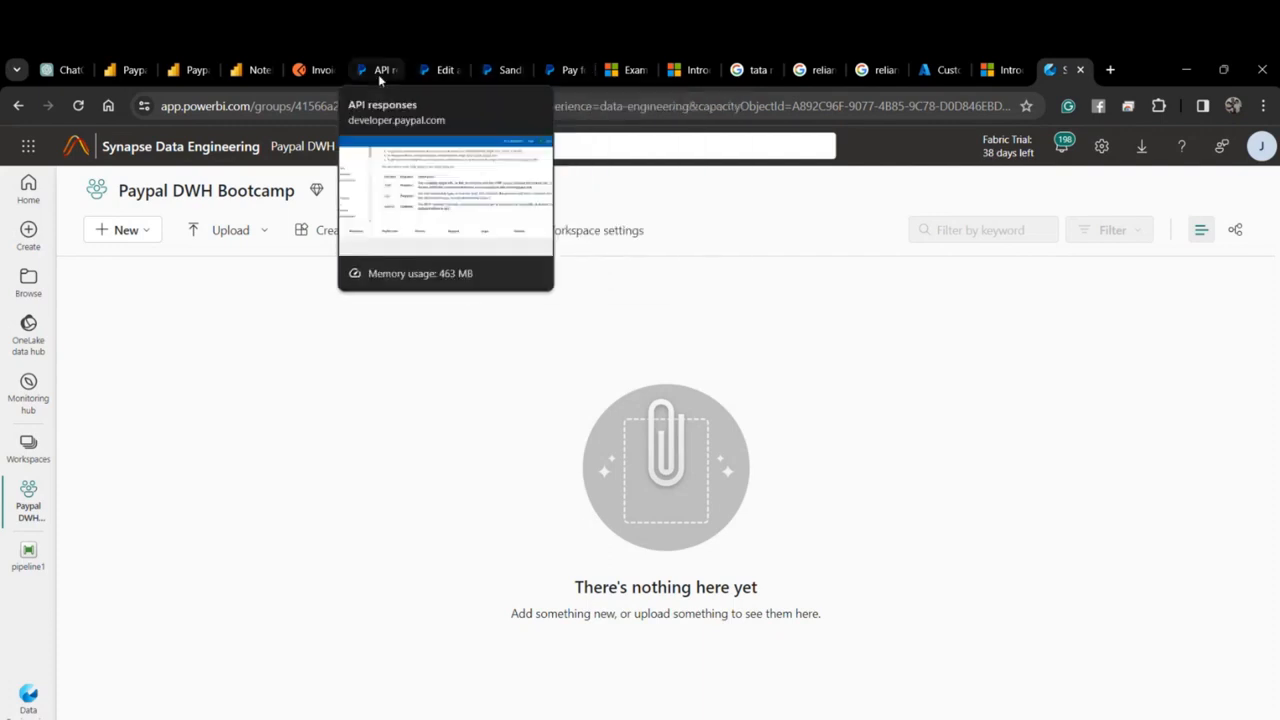
On the PayPal API responses tab, search Google for 'paypal documentation'.
left_click(371, 79)
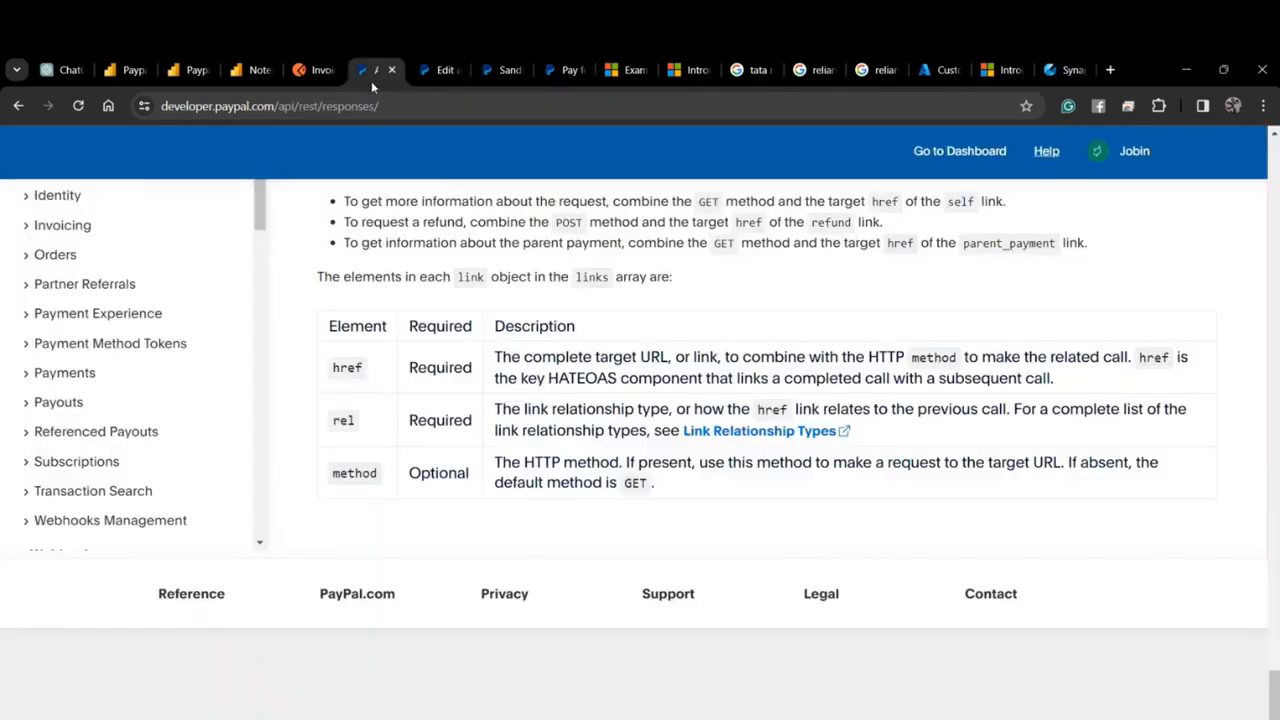
scroll(343, 270, "up", 15)
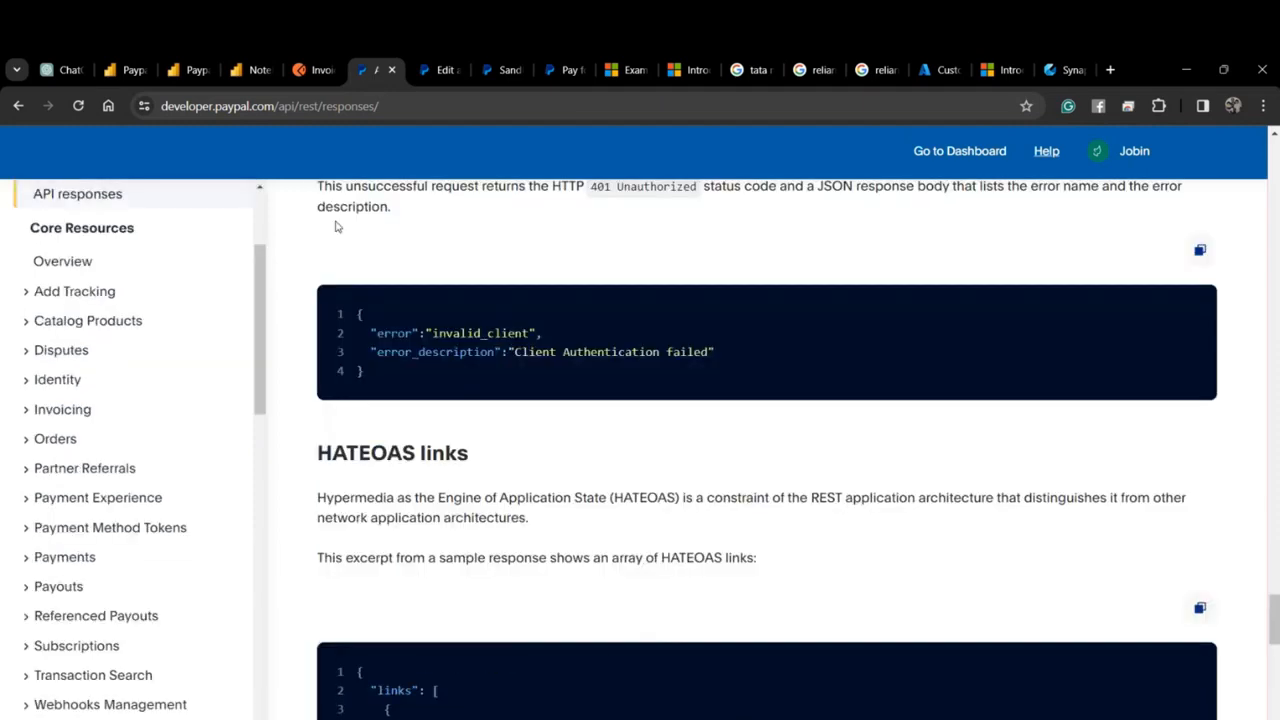
left_click(340, 115)
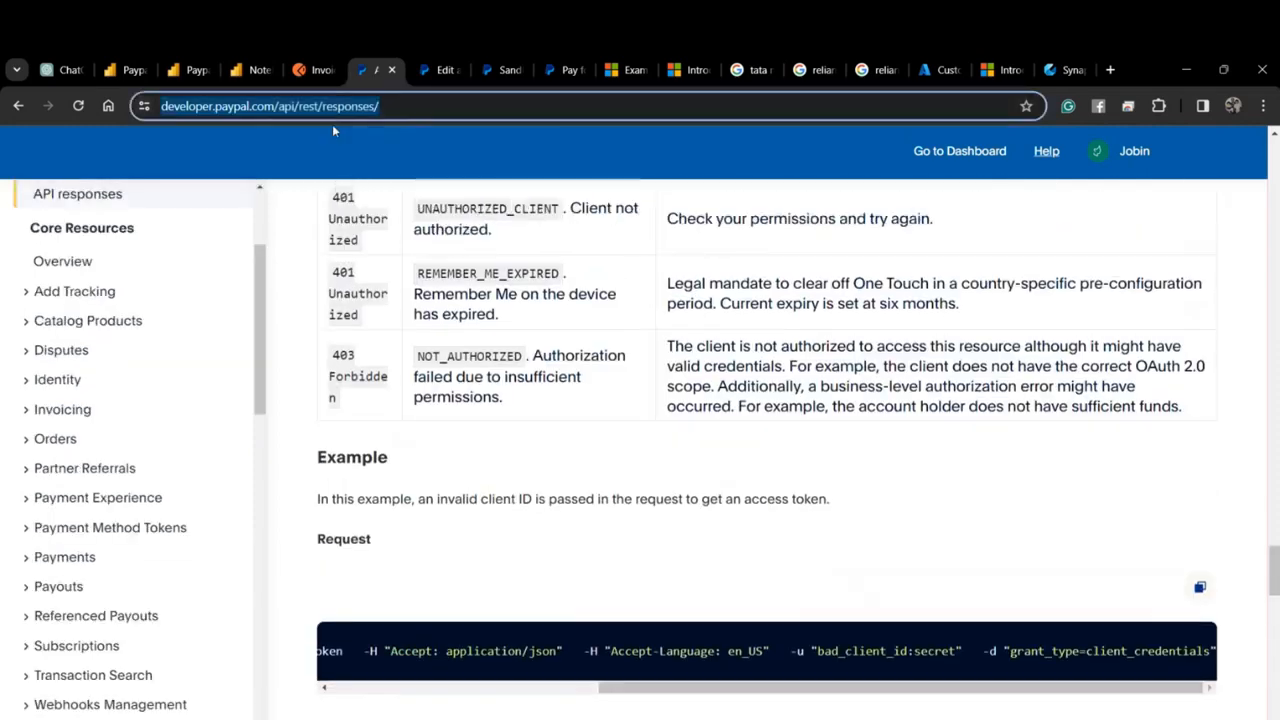
type("paypal")
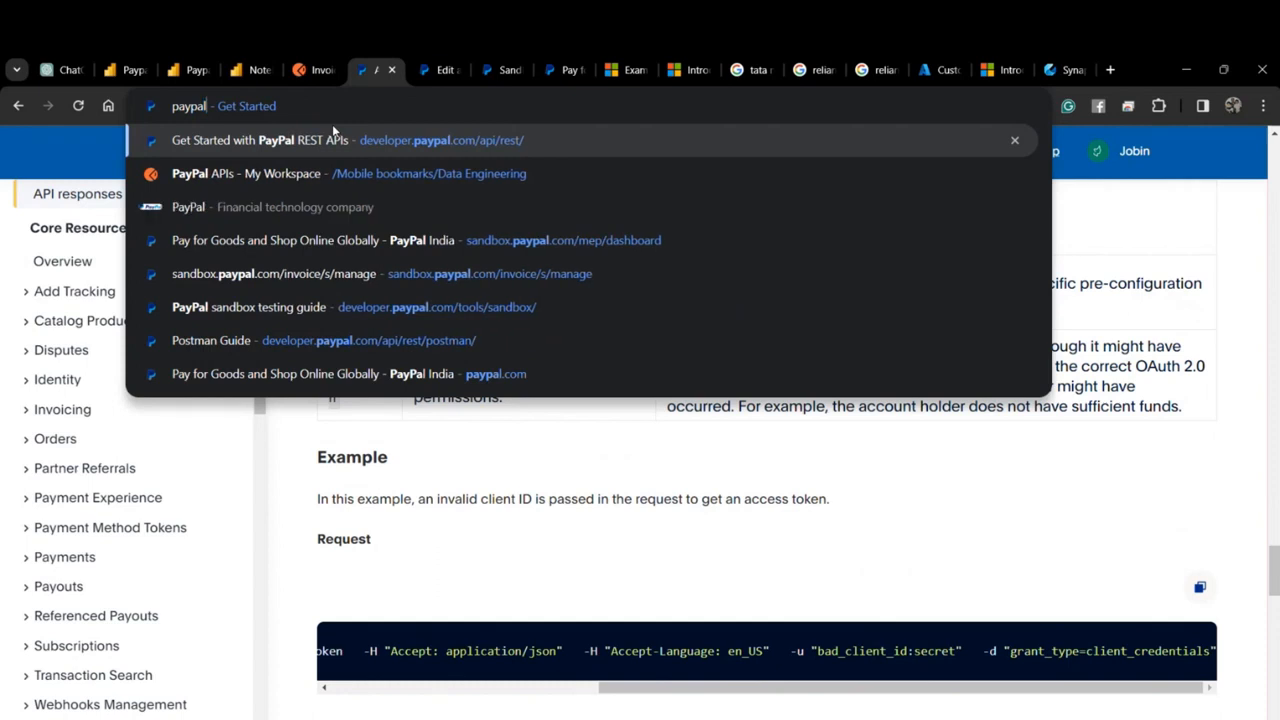
type(" documentatio")
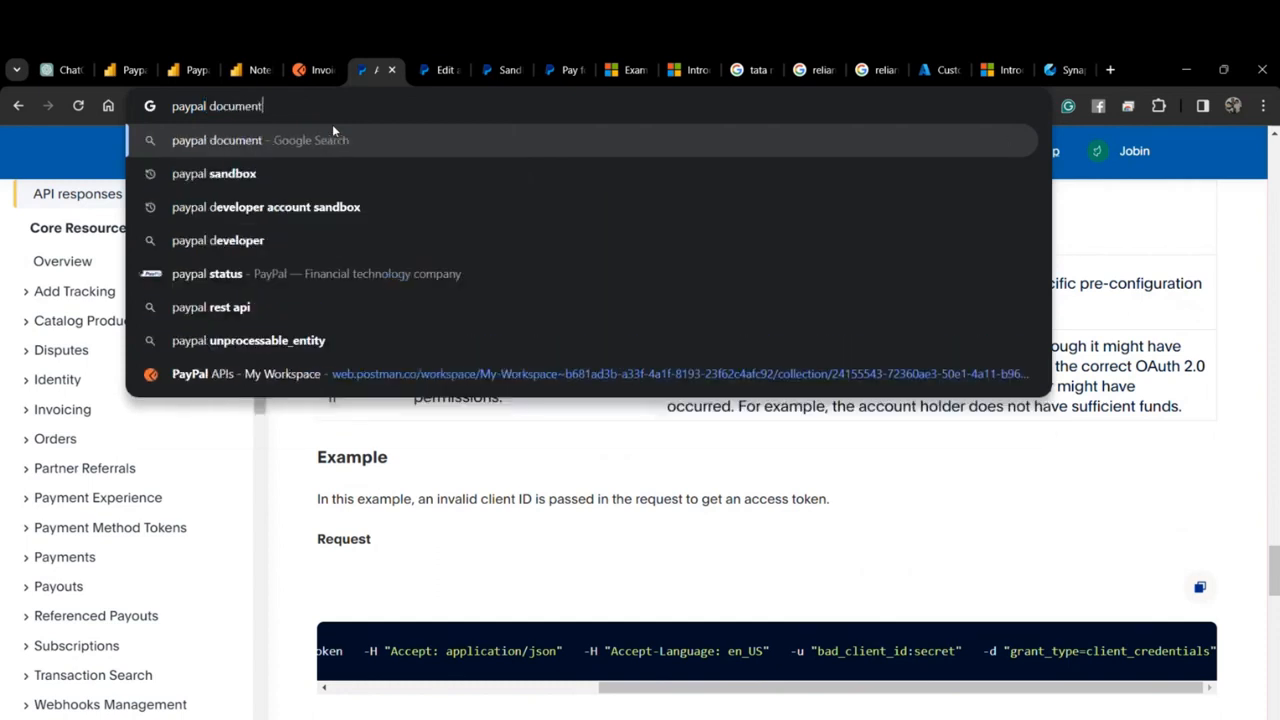
type("n")
key("Return")
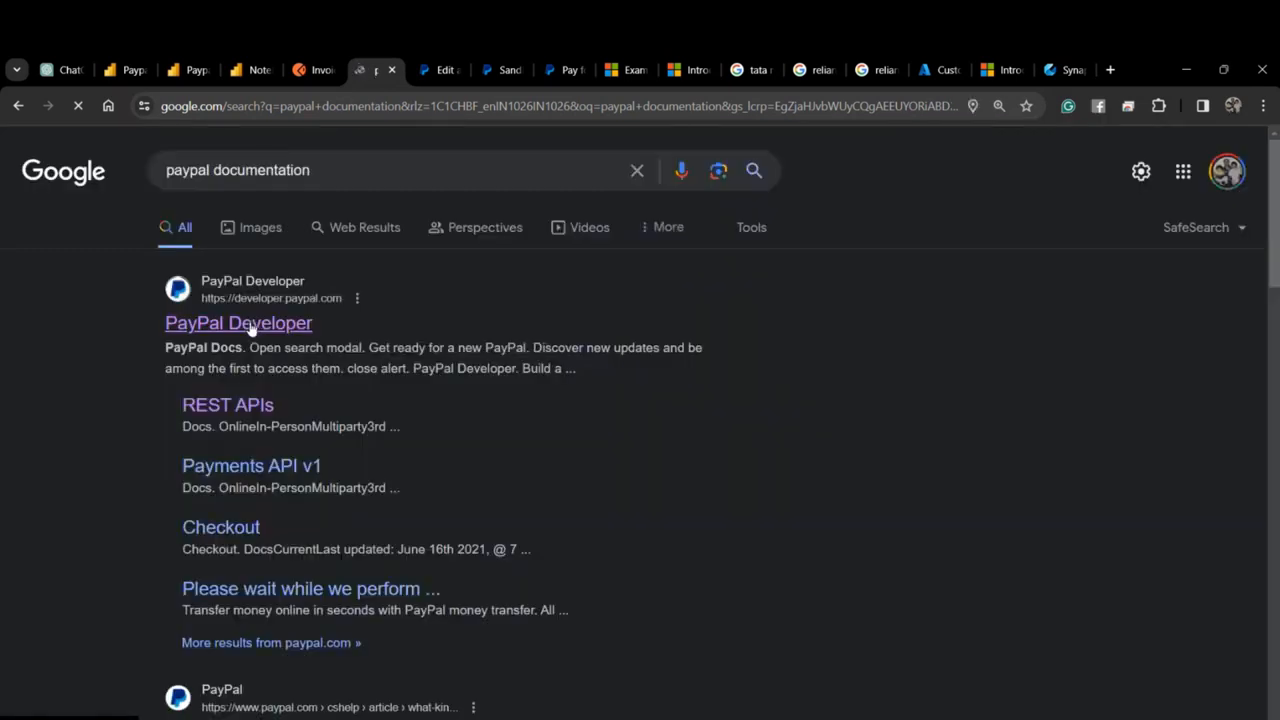
Open PayPal Developer's REST API Authentication docs and select the cURL example's credential and header lines.
left_click(252, 324)
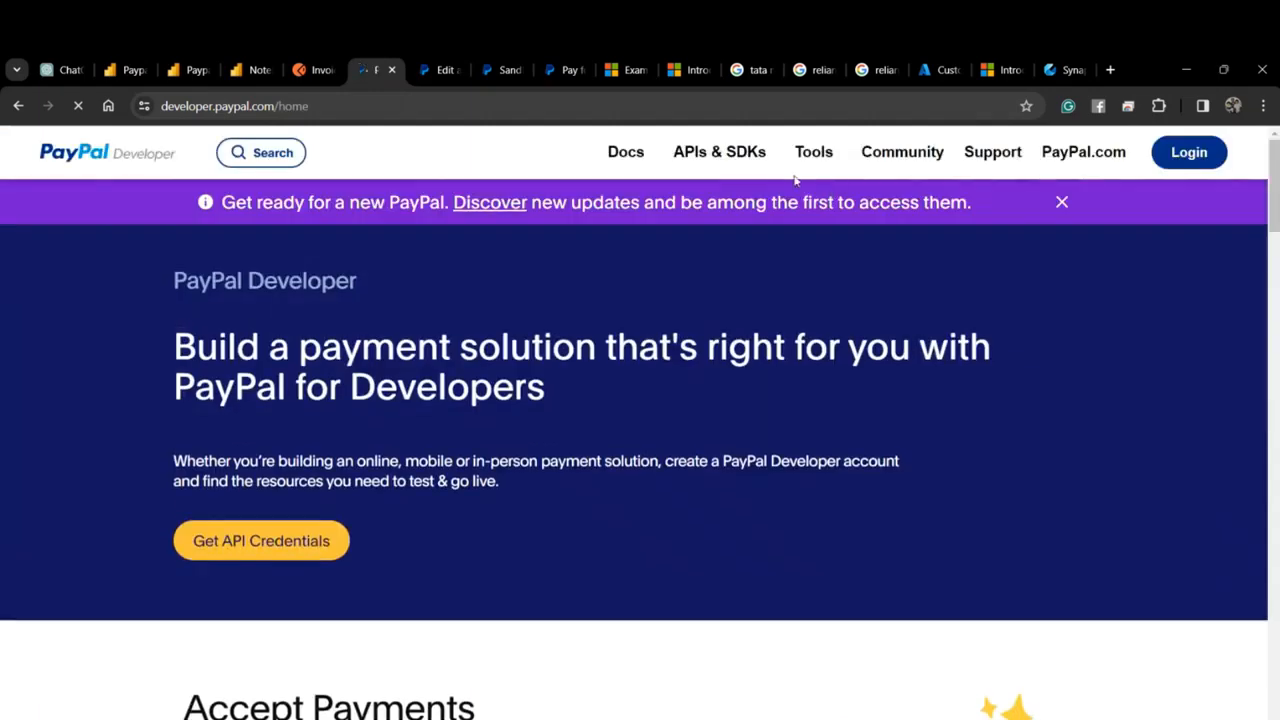
mouse_move(717, 184)
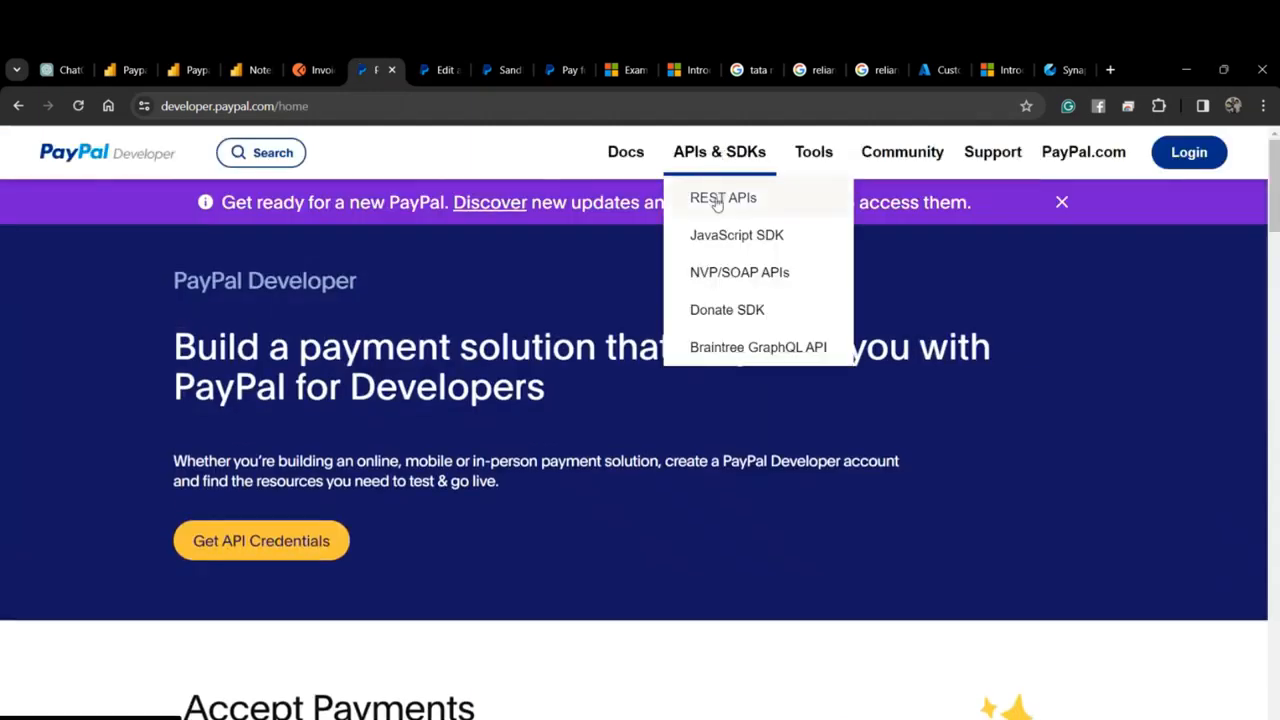
left_click(746, 202)
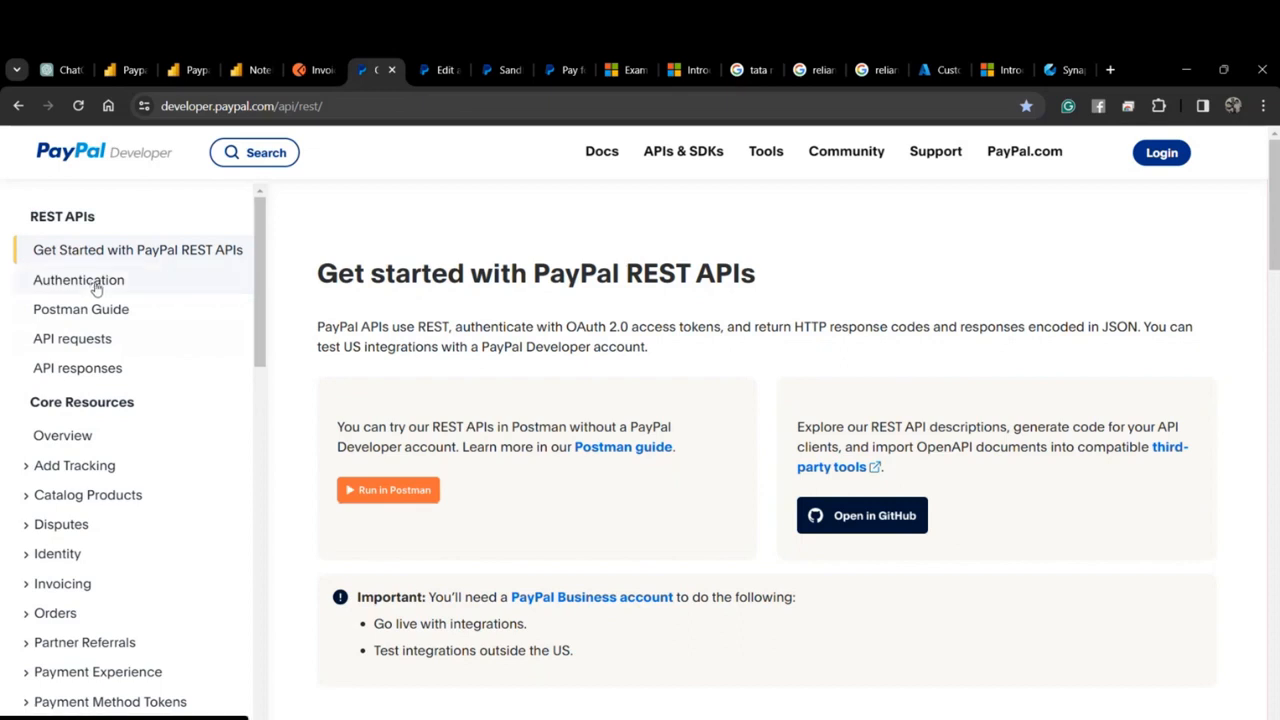
left_click(96, 288)
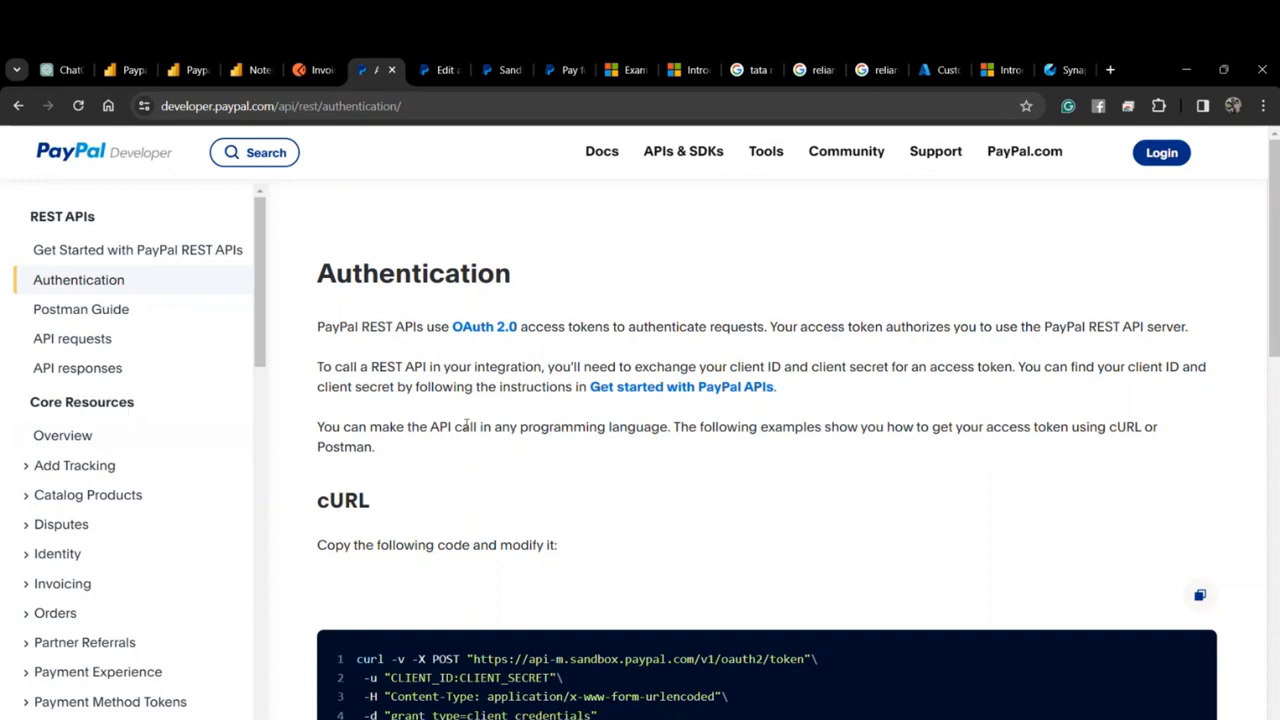
scroll(466, 426, "down", 1)
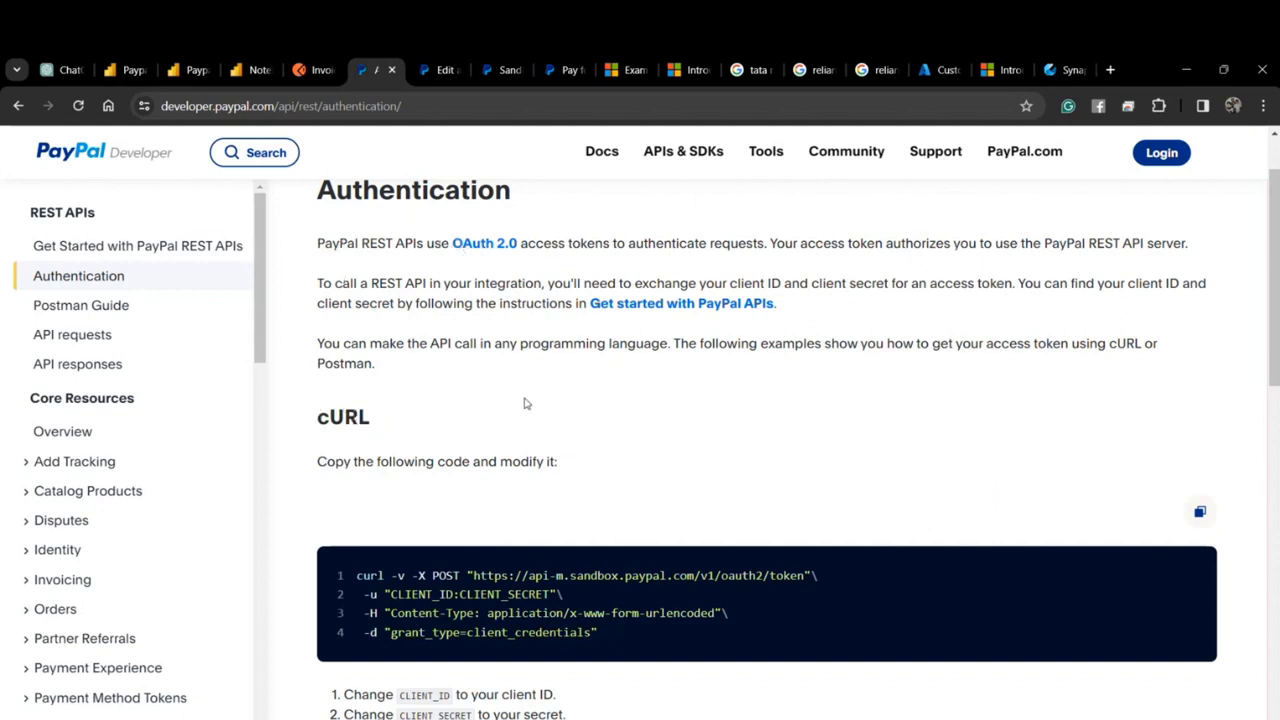
scroll(478, 496, "down", 1)
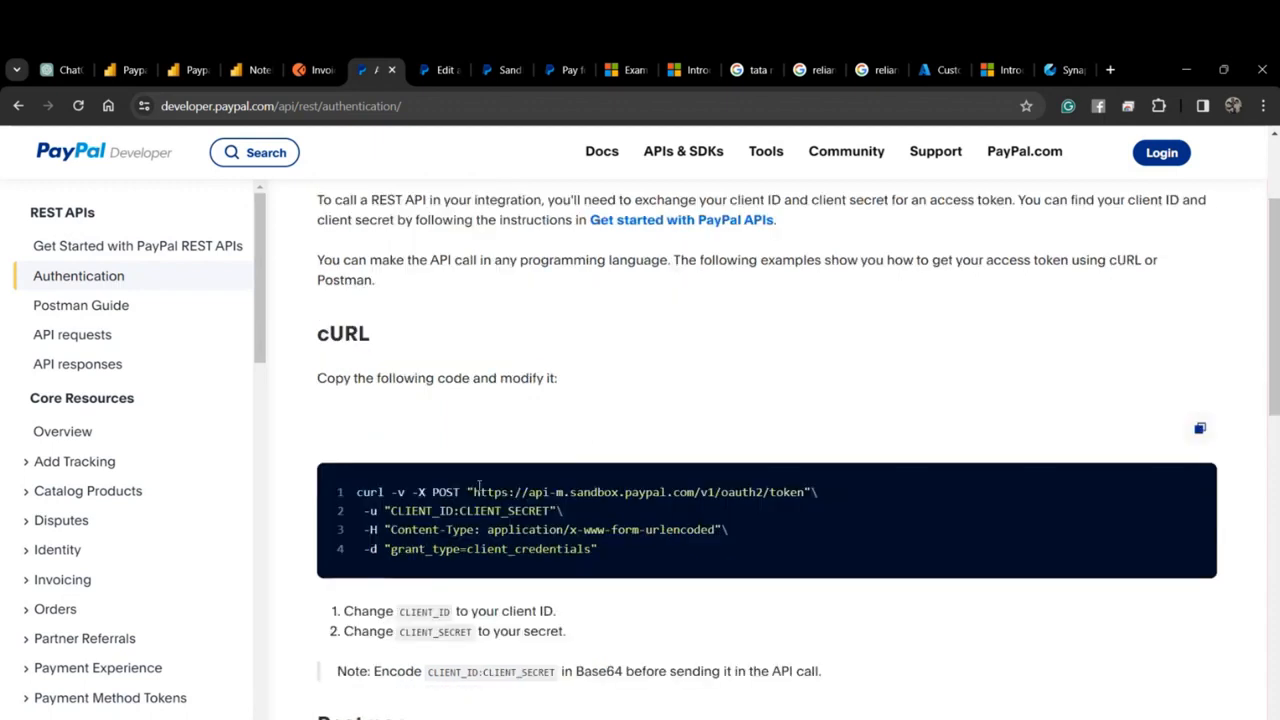
scroll(406, 507, "down", 2)
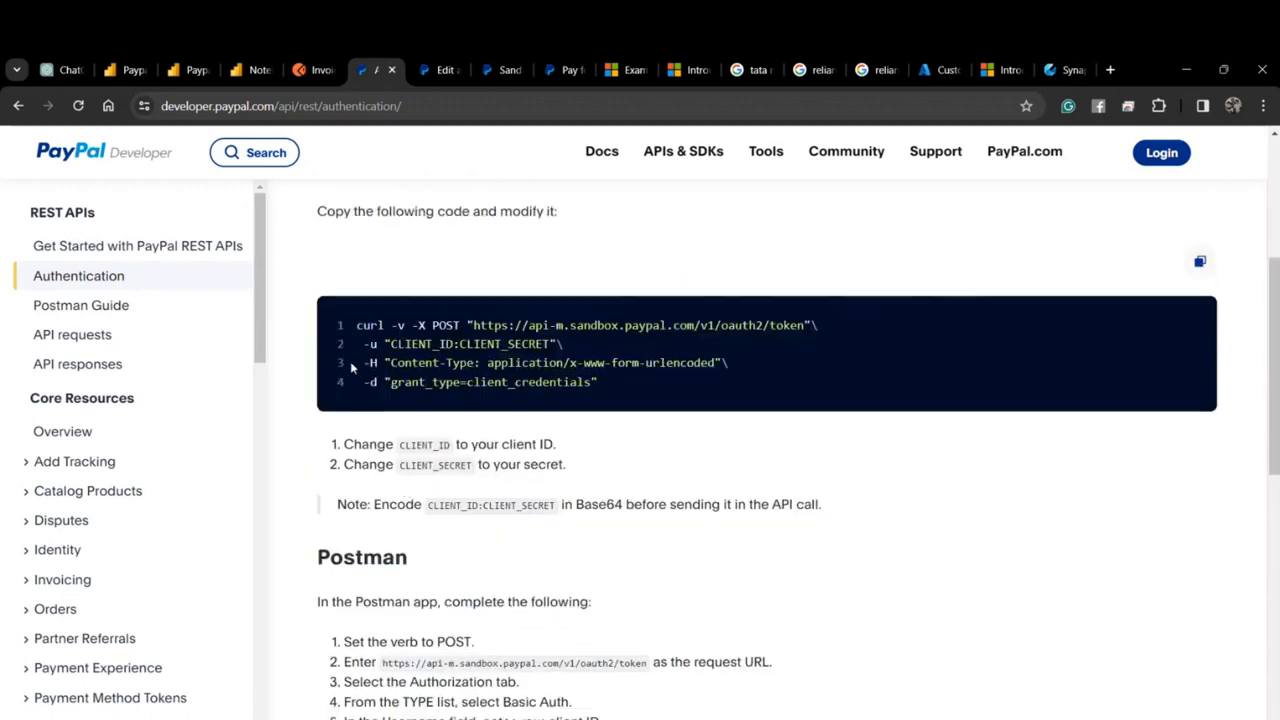
scroll(353, 404, "up", 1)
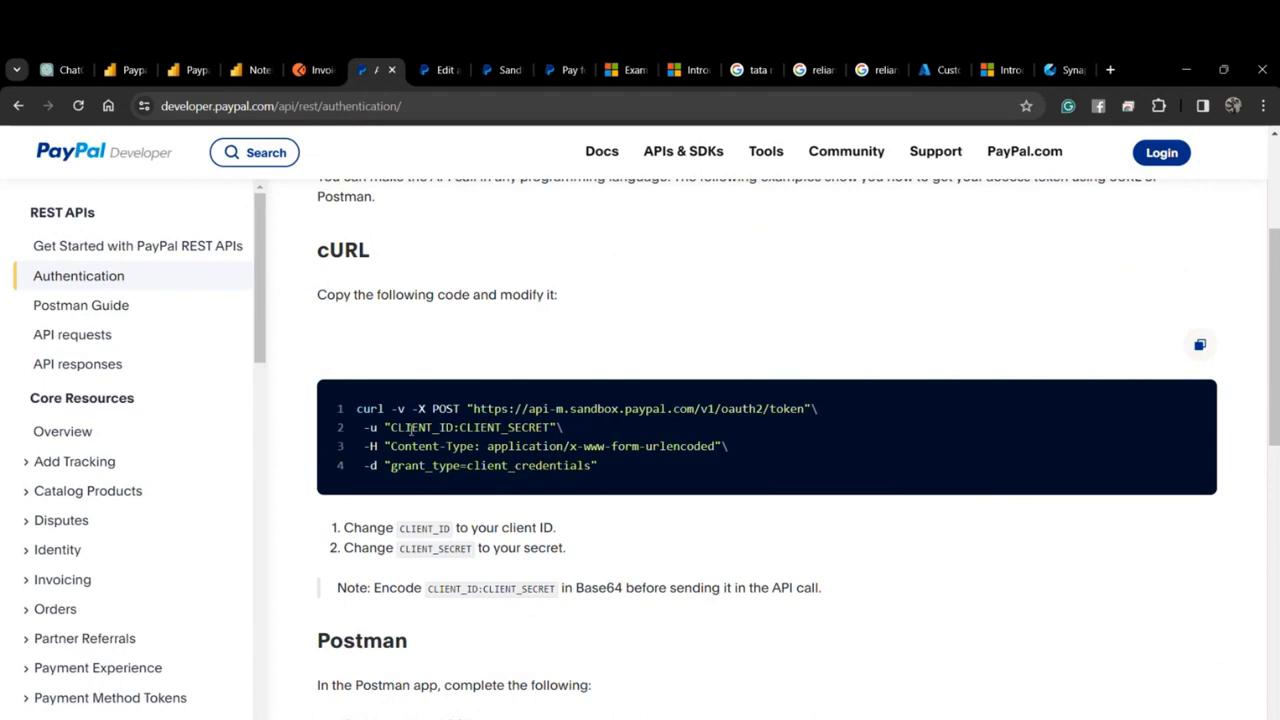
left_click_drag(392, 421, 757, 463)
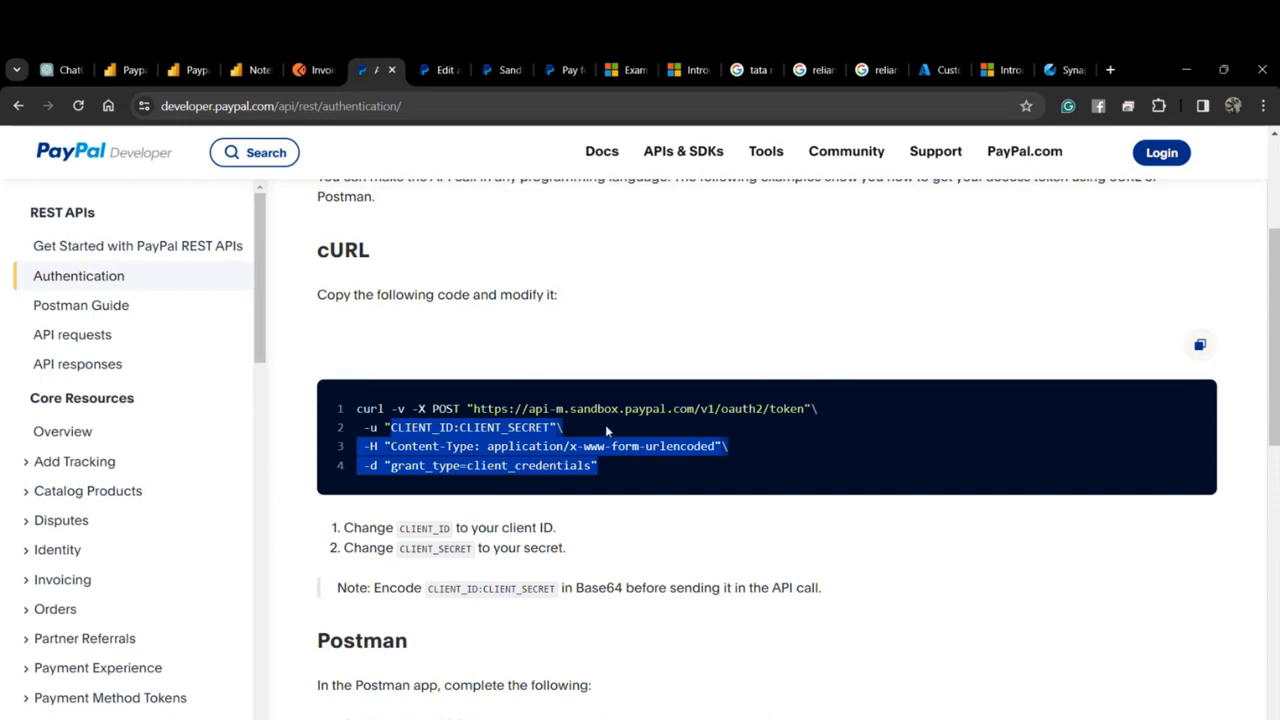
Open the API requests docs page and select the sample invoice-listing cURL request.
scroll(606, 430, "down", 2)
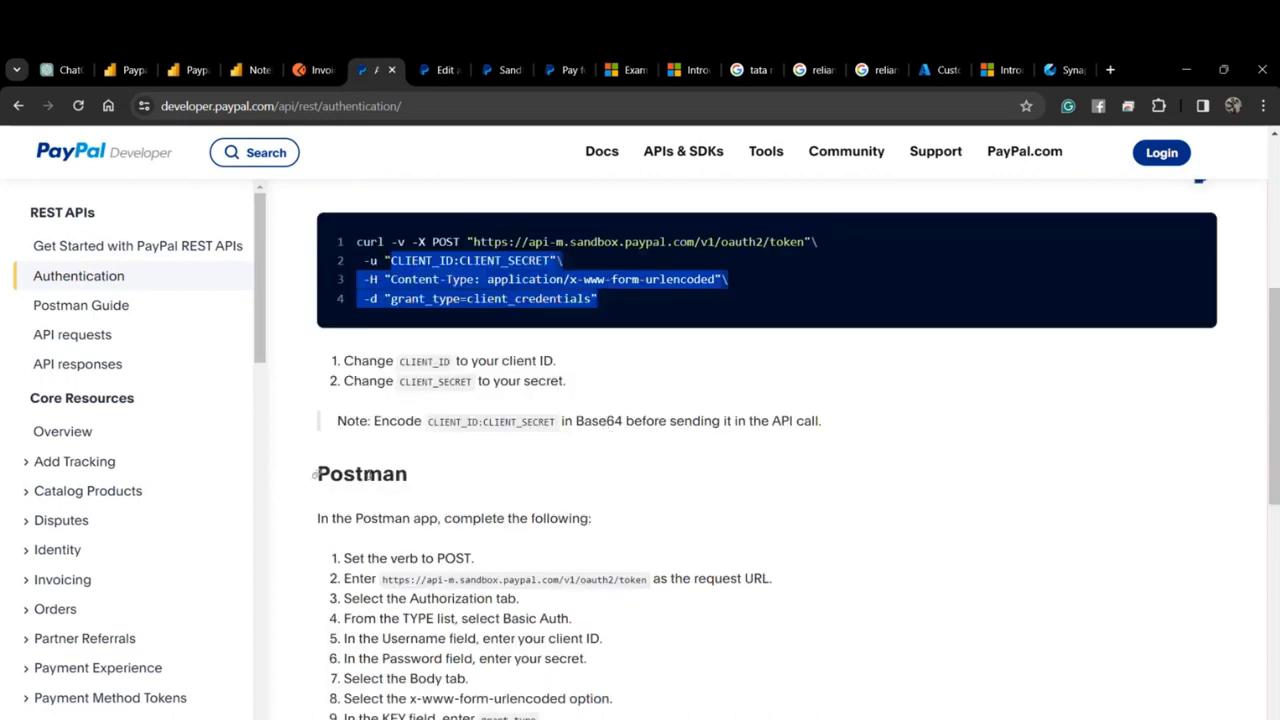
left_click(69, 334)
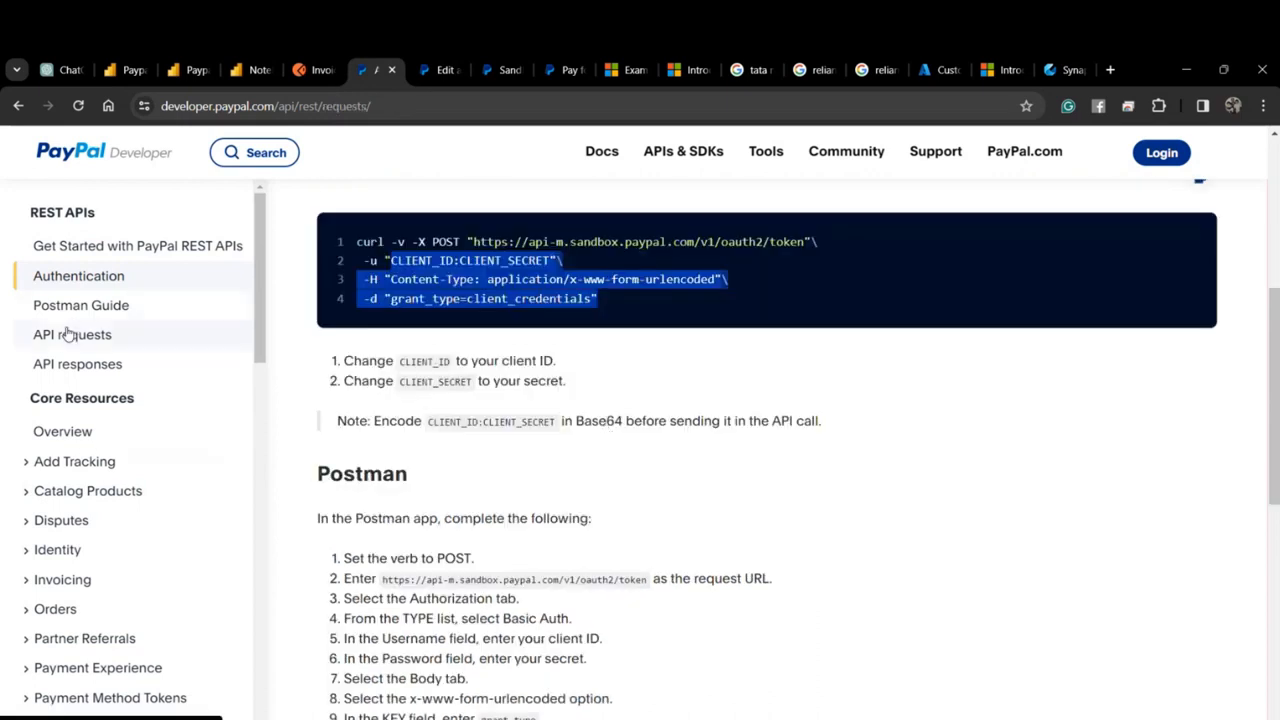
scroll(642, 524, "down", 2)
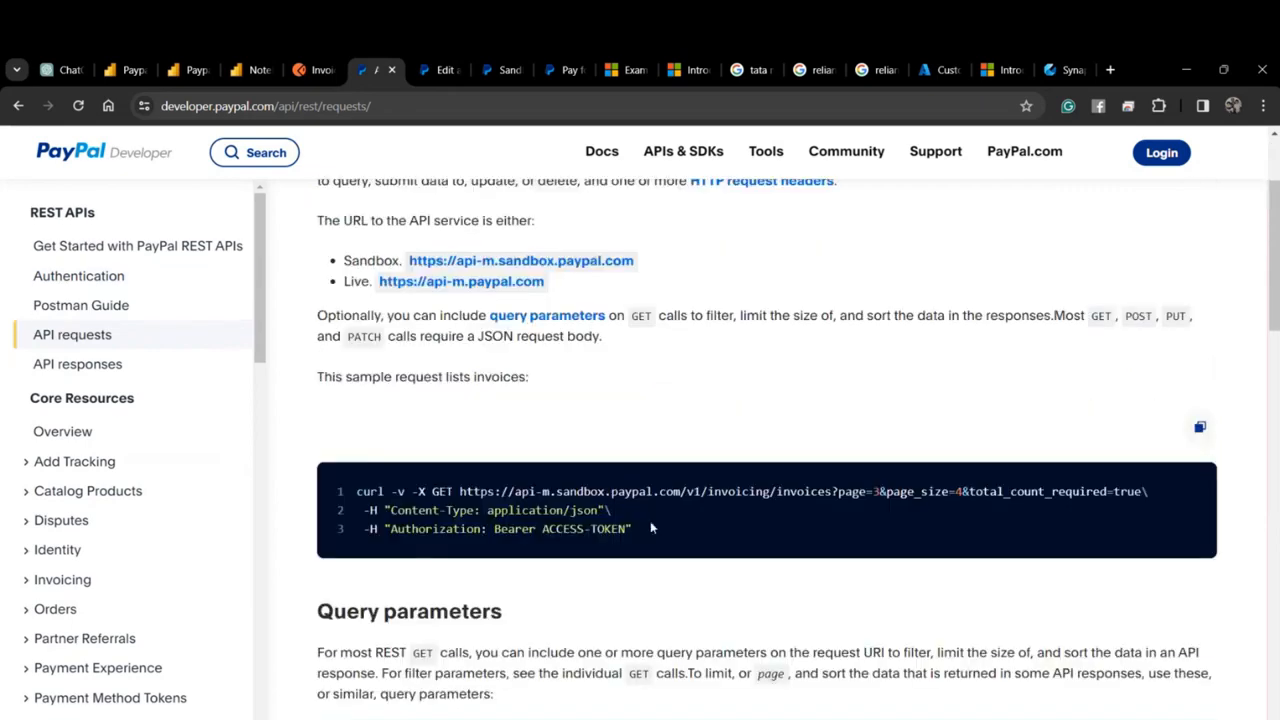
left_click_drag(650, 527, 420, 491)
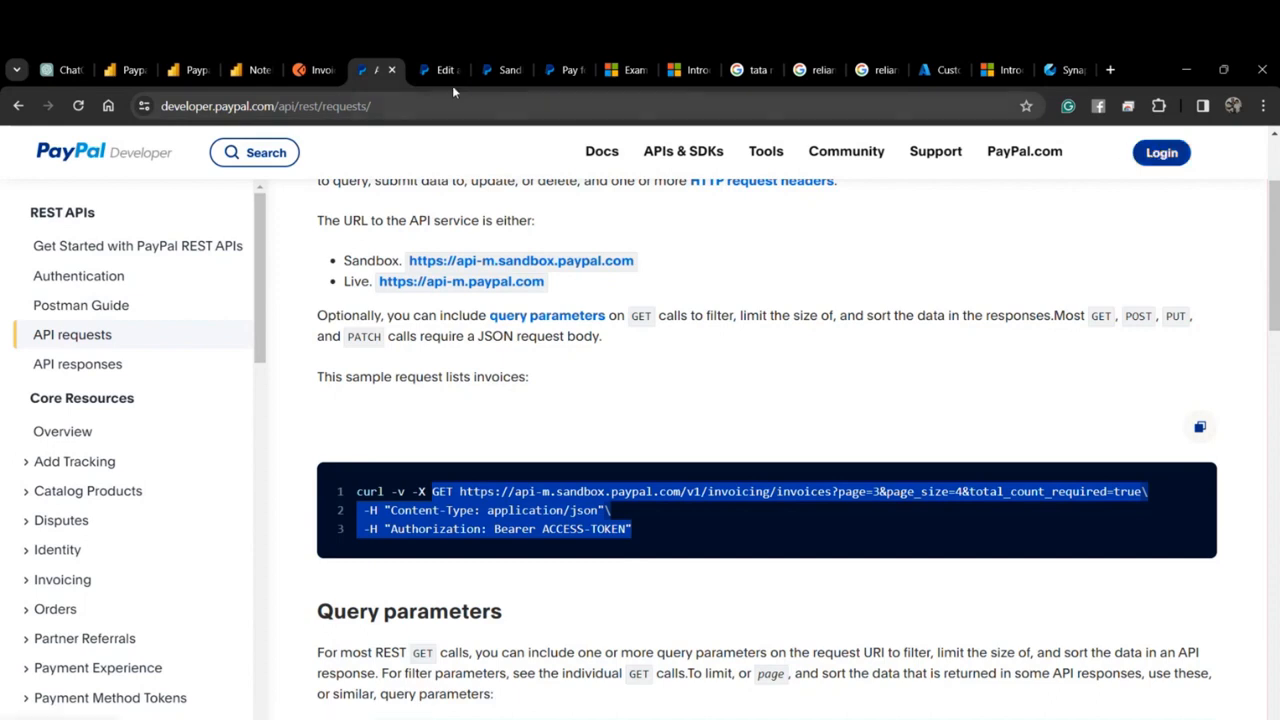
Sign in to PayPal Developer with the saved account e-mail and the account password.
left_click(1166, 158)
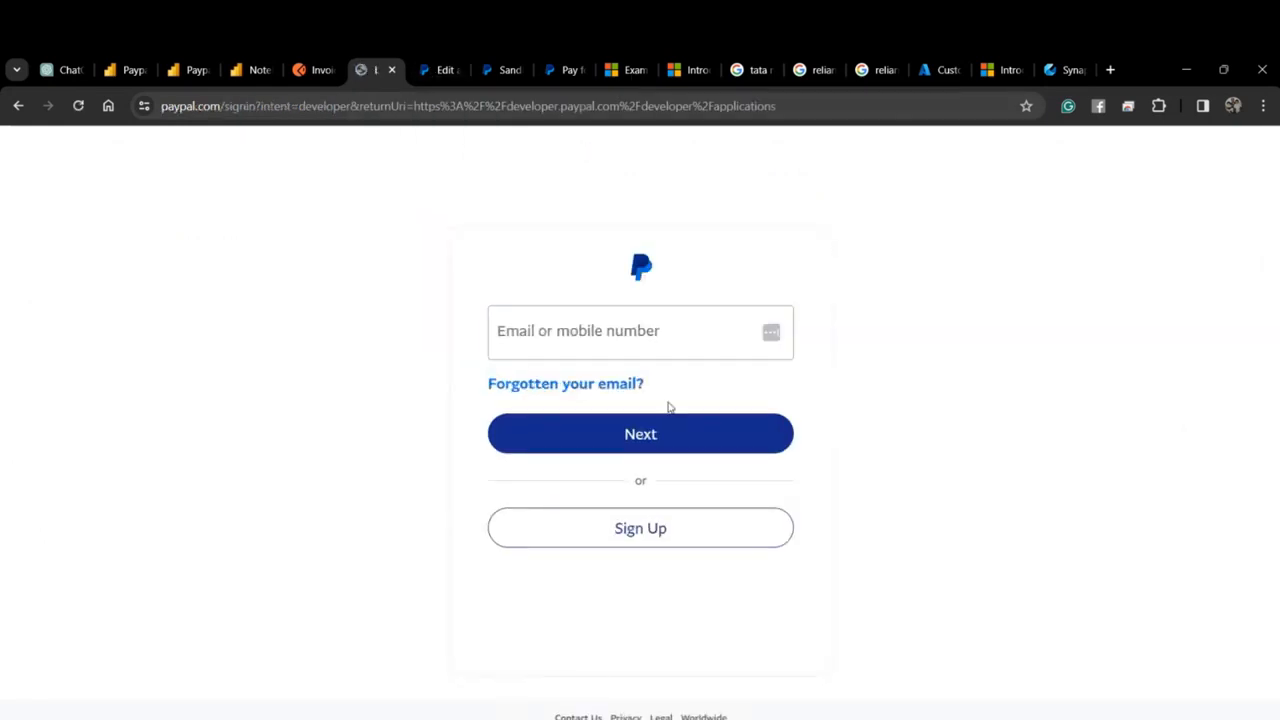
left_click(629, 345)
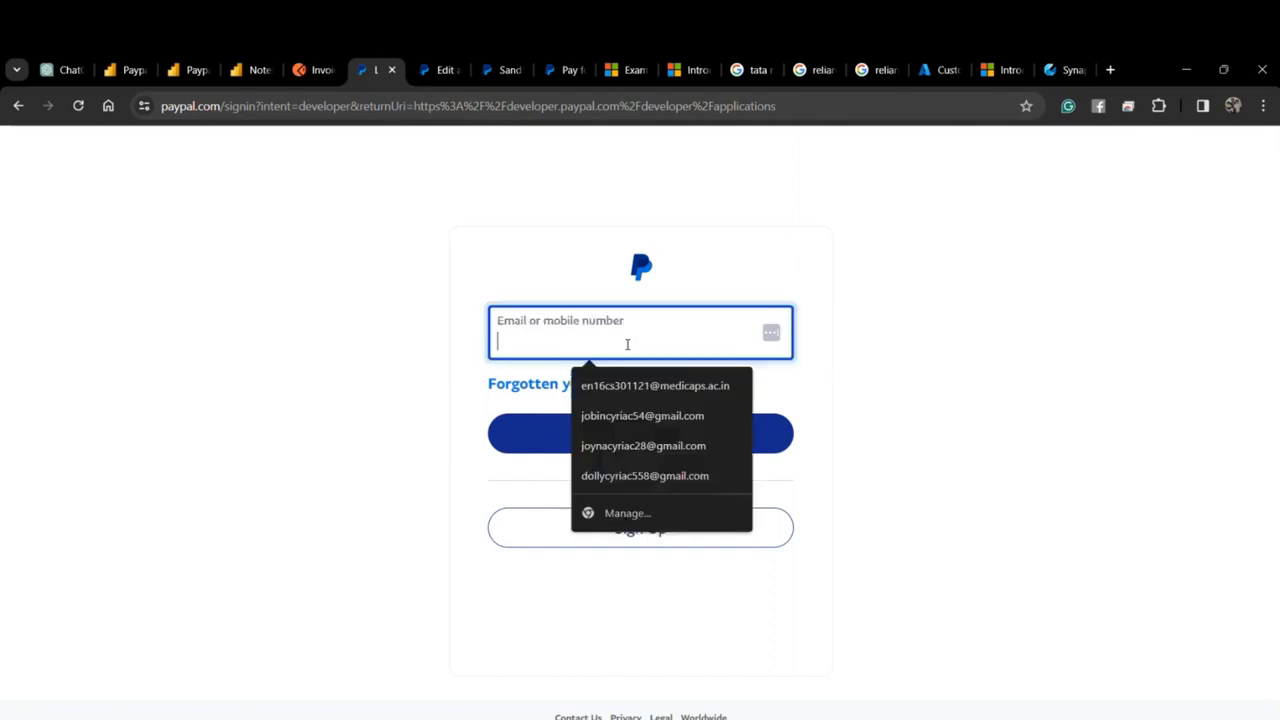
left_click(626, 416)
left_click(608, 433)
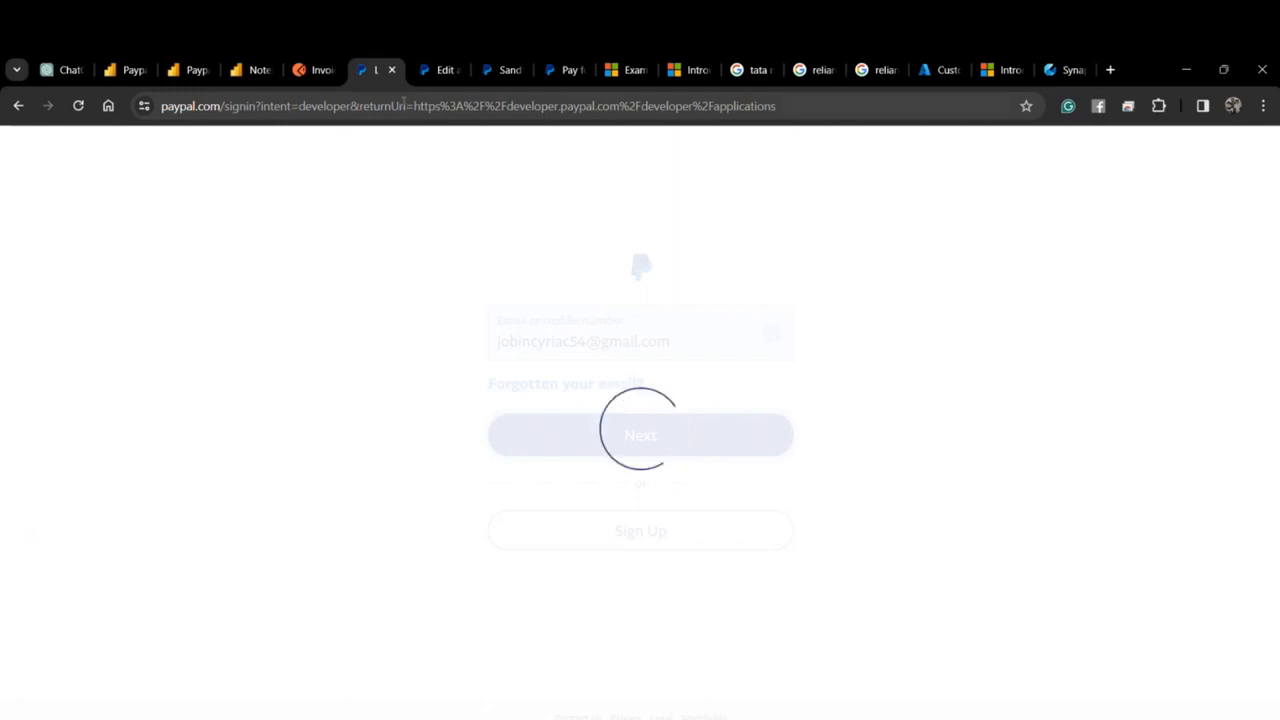
left_click(440, 70)
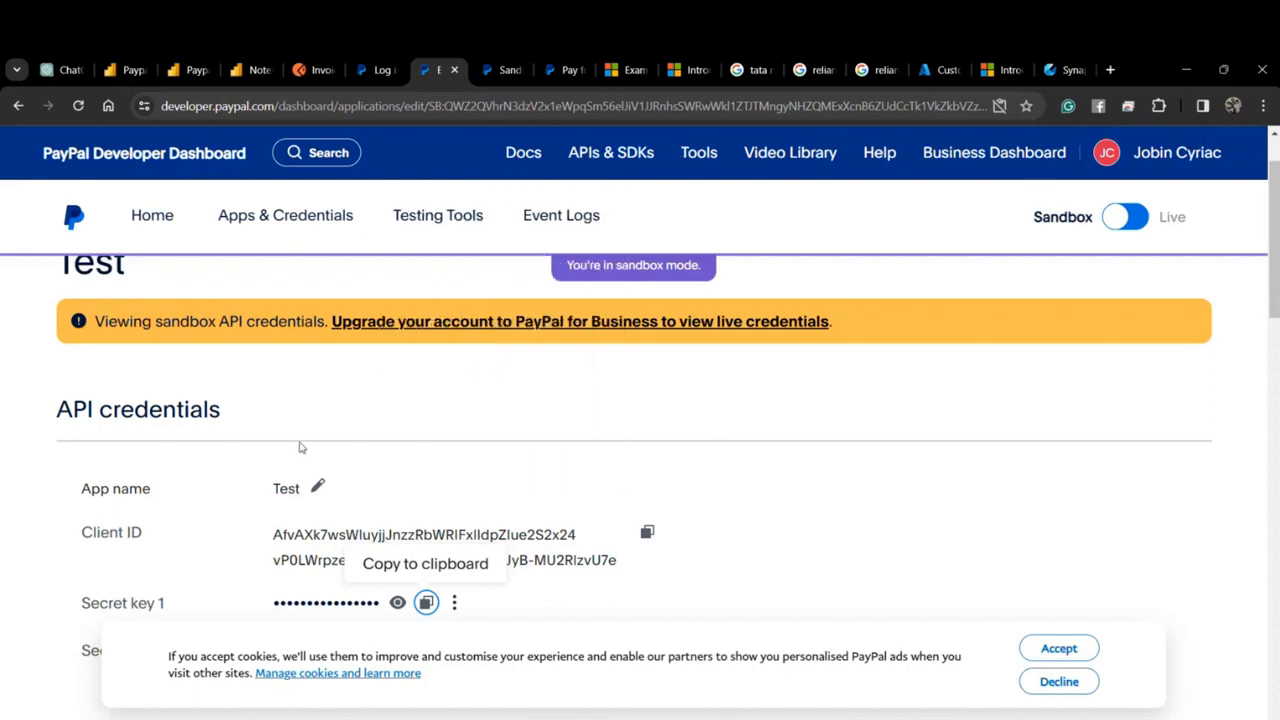
left_click(300, 216)
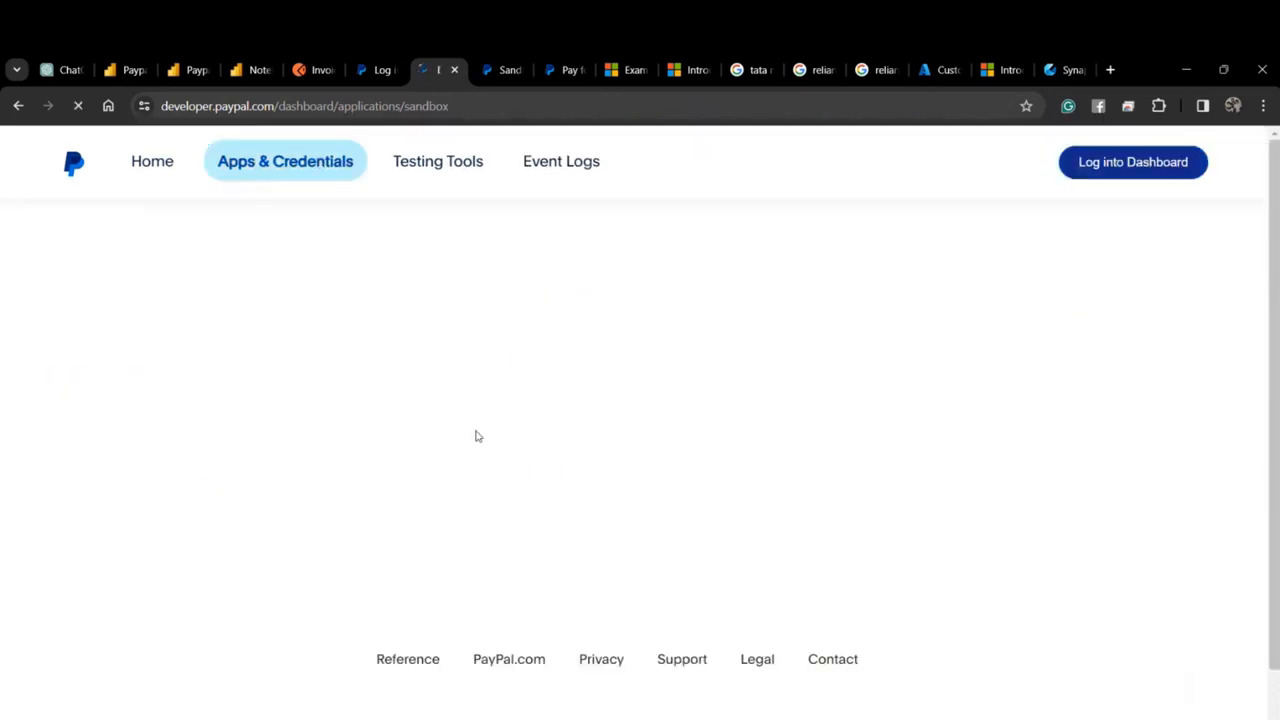
left_click(598, 399)
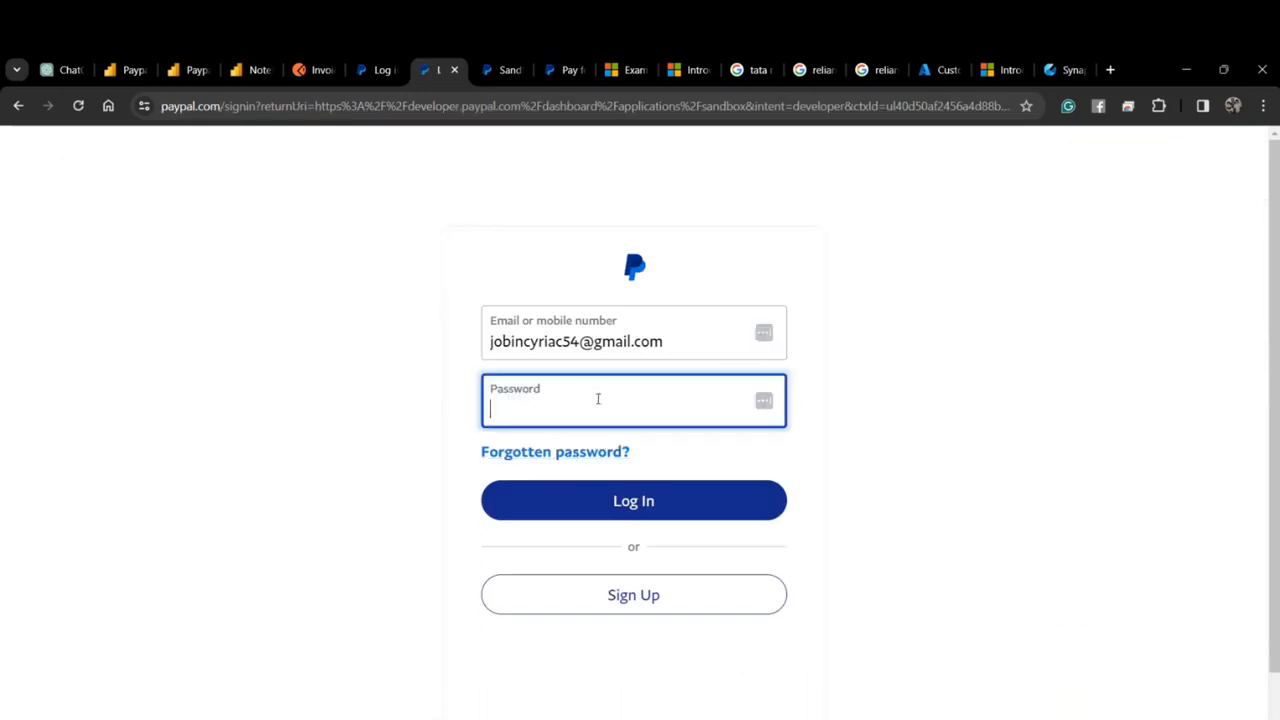
type("••••")
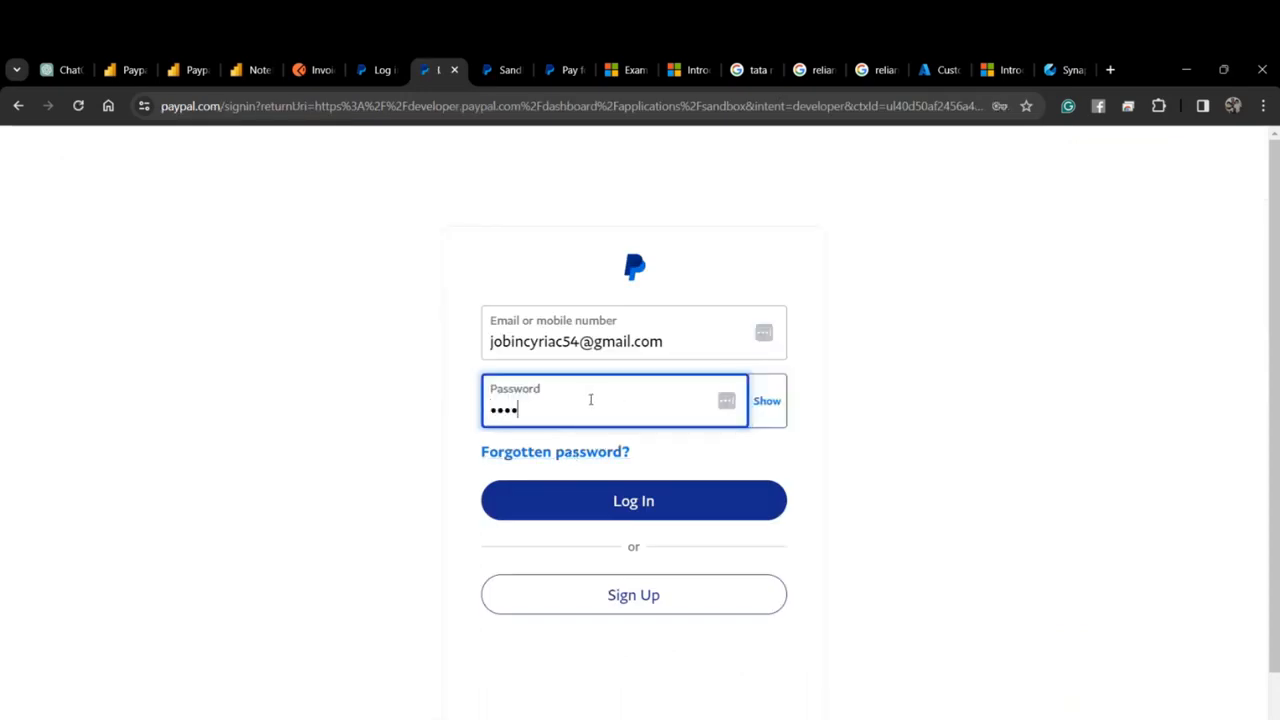
type("••••••")
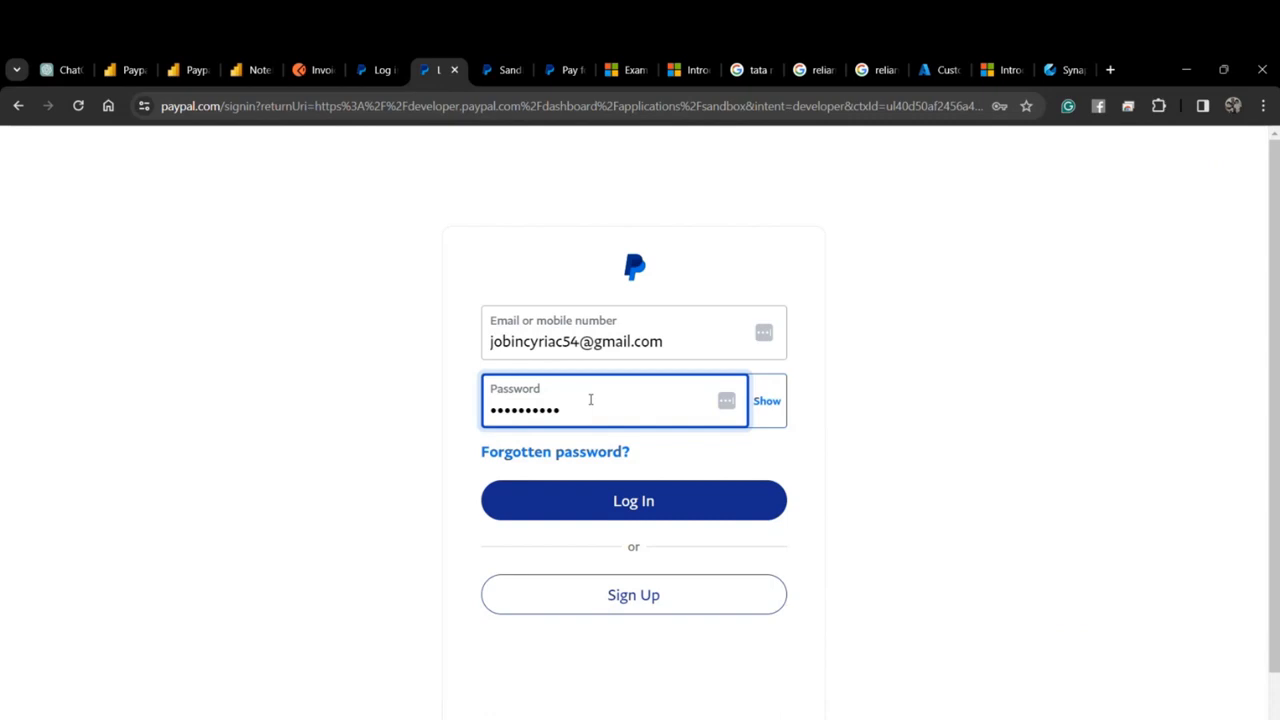
left_click(760, 400)
left_click(672, 494)
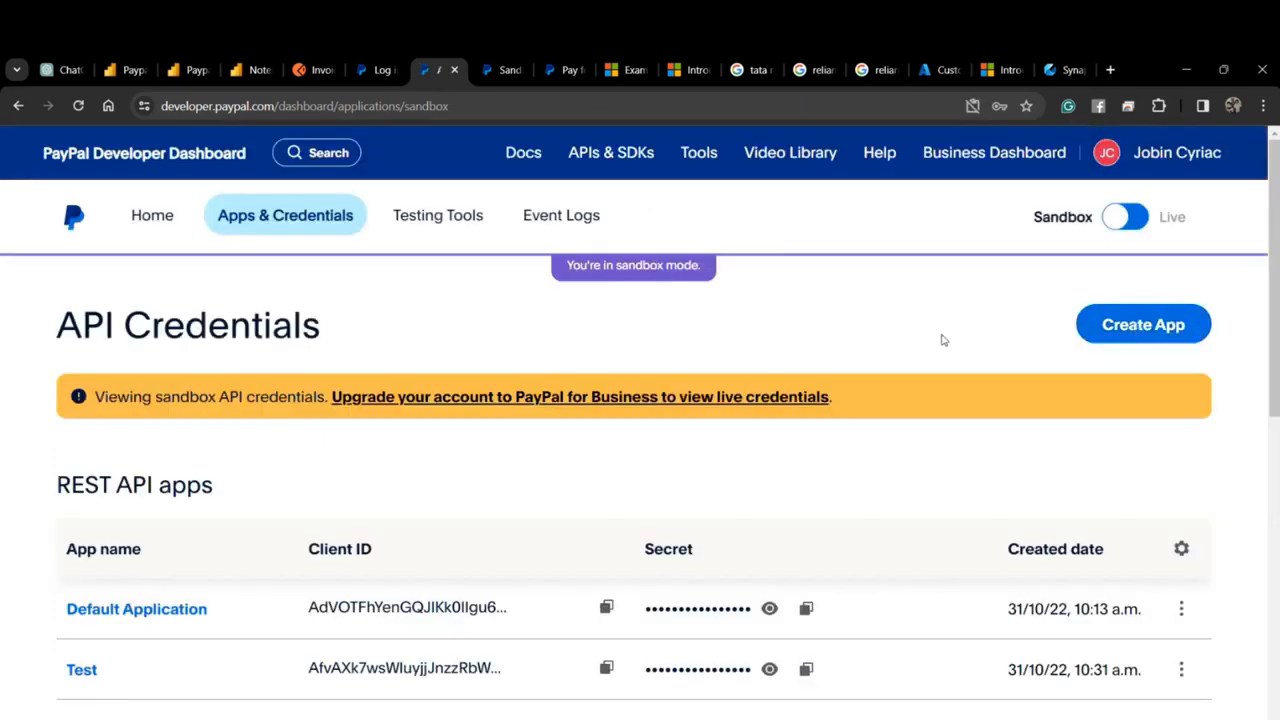
Open the Test app's sandbox API credentials from Apps & Credentials.
scroll(457, 566, "down", 1)
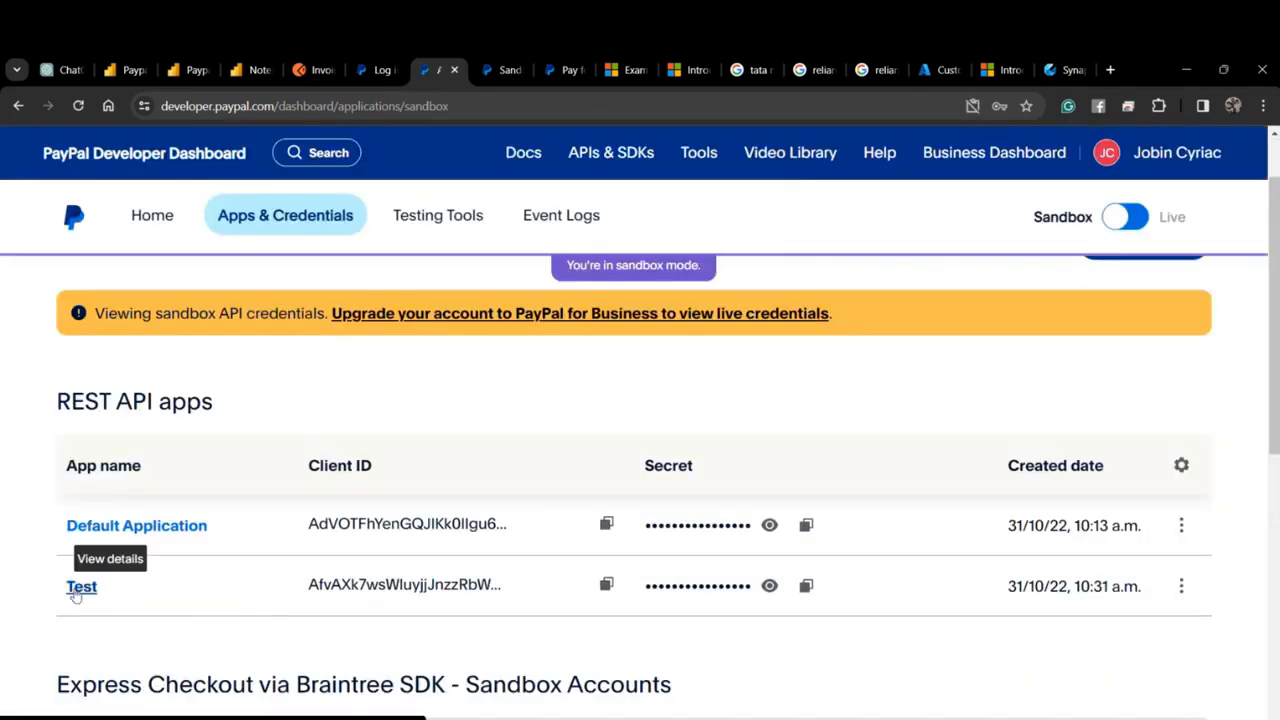
left_click(78, 588)
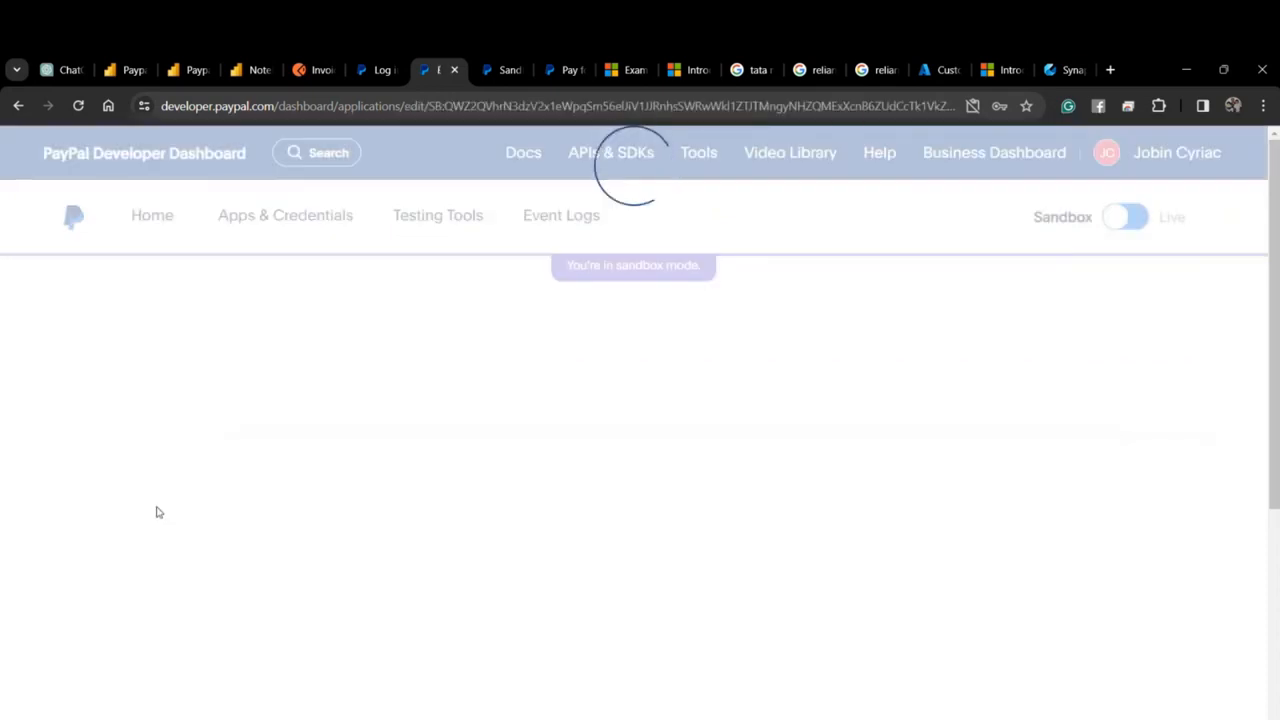
scroll(430, 537, "down", 1)
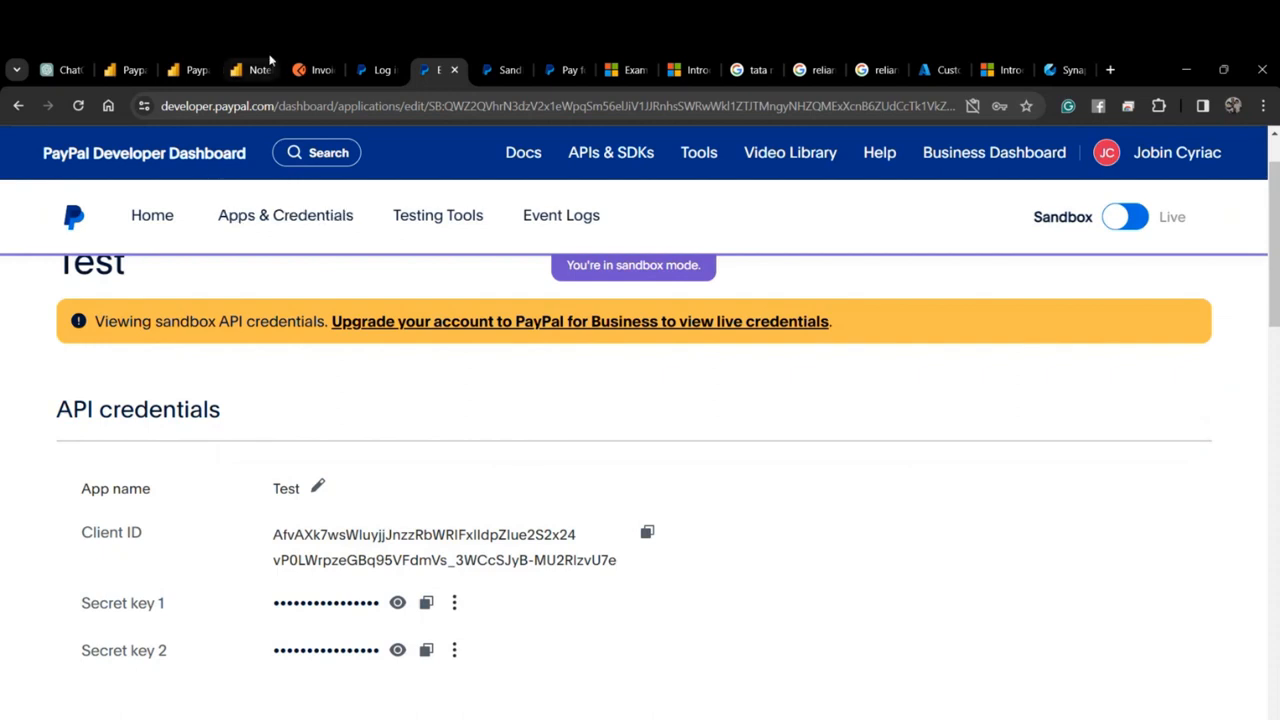
In Postman, review the Paypal API collection's Access Token request and open the Import window.
left_click(305, 70)
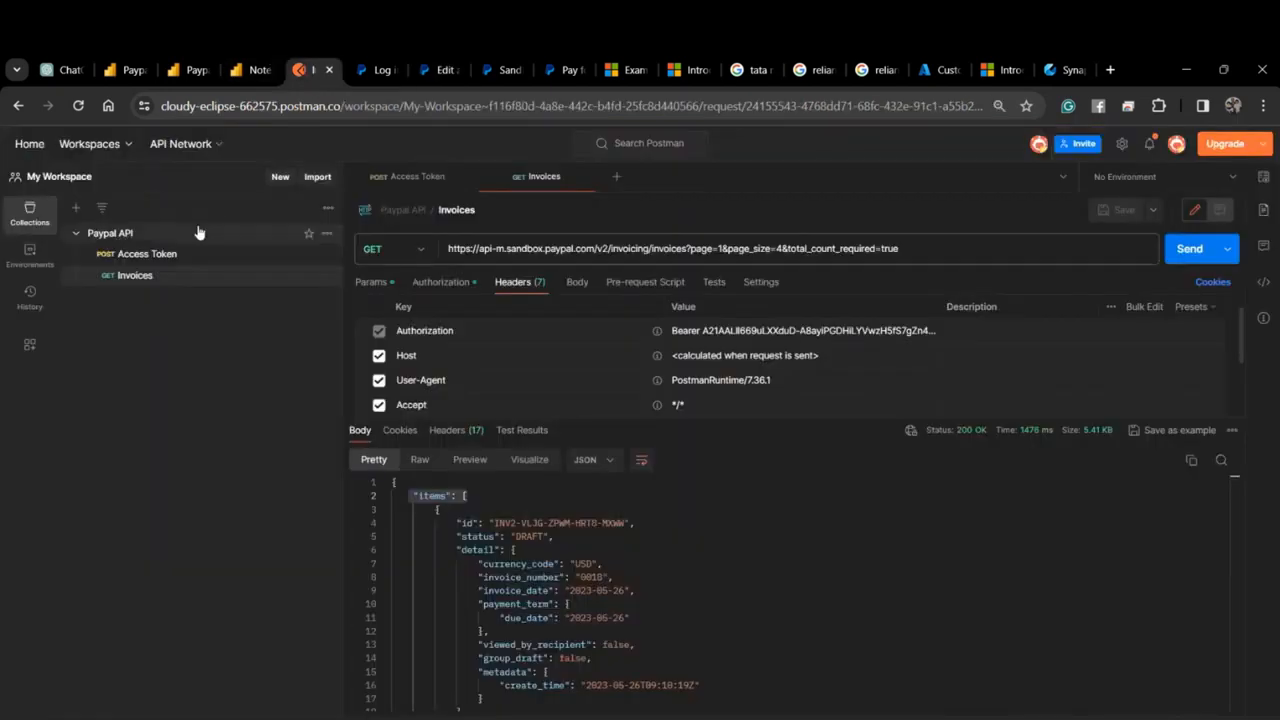
left_click(168, 256)
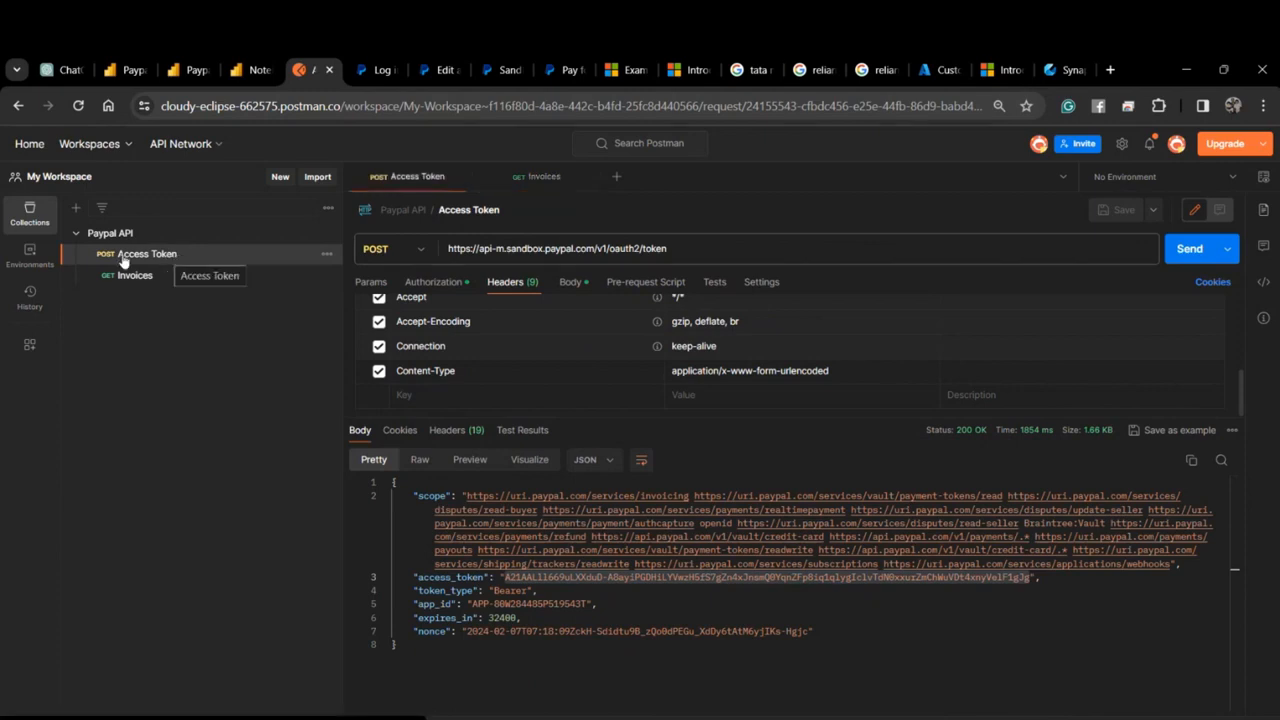
left_click(152, 236)
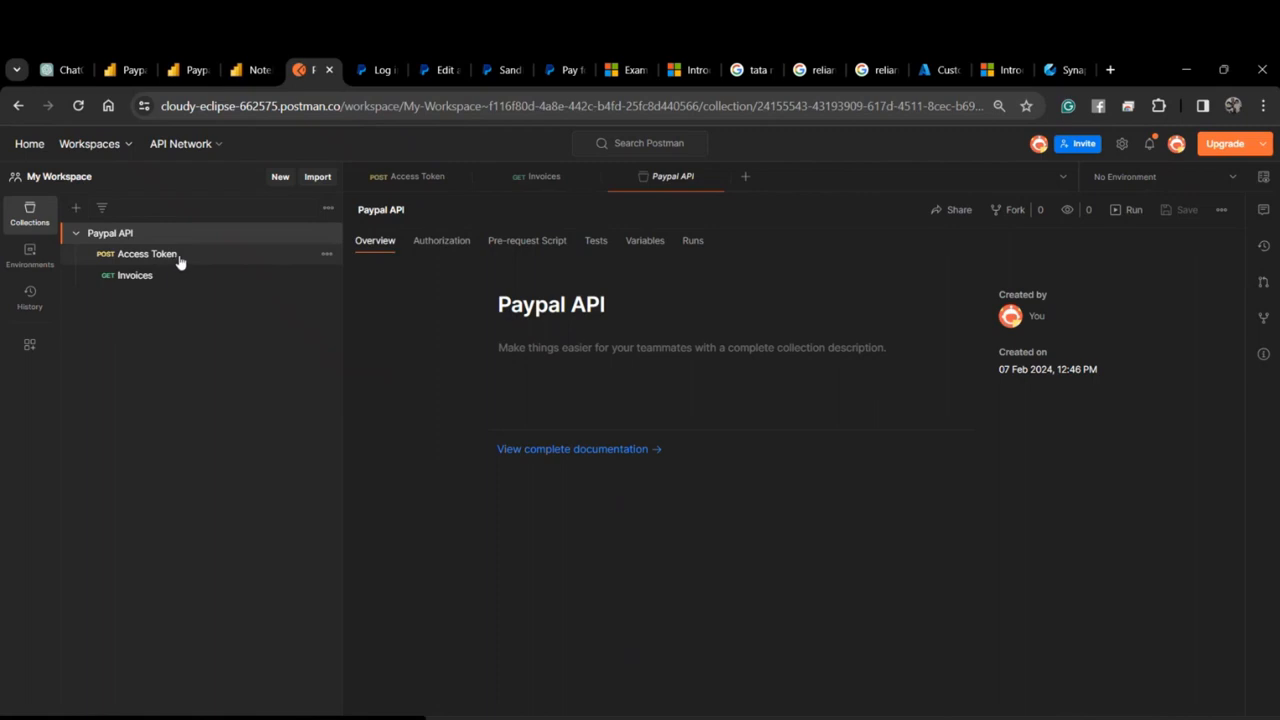
left_click(181, 258)
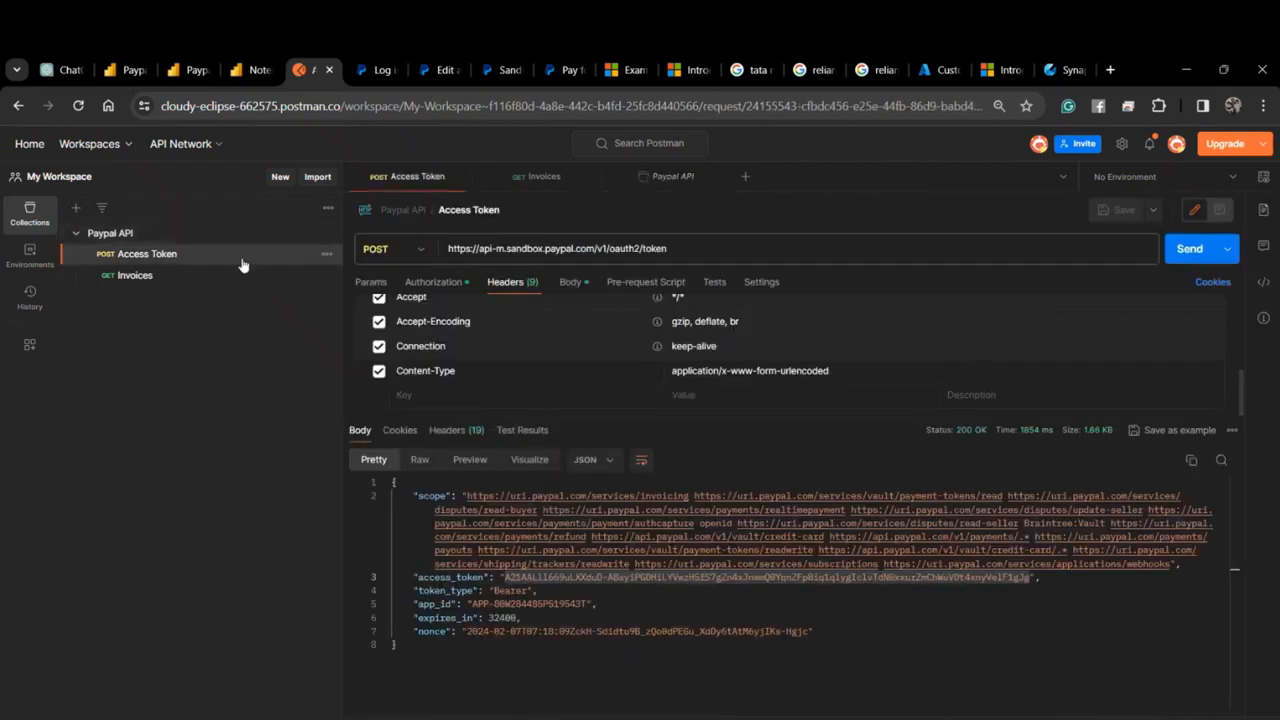
left_click(327, 233)
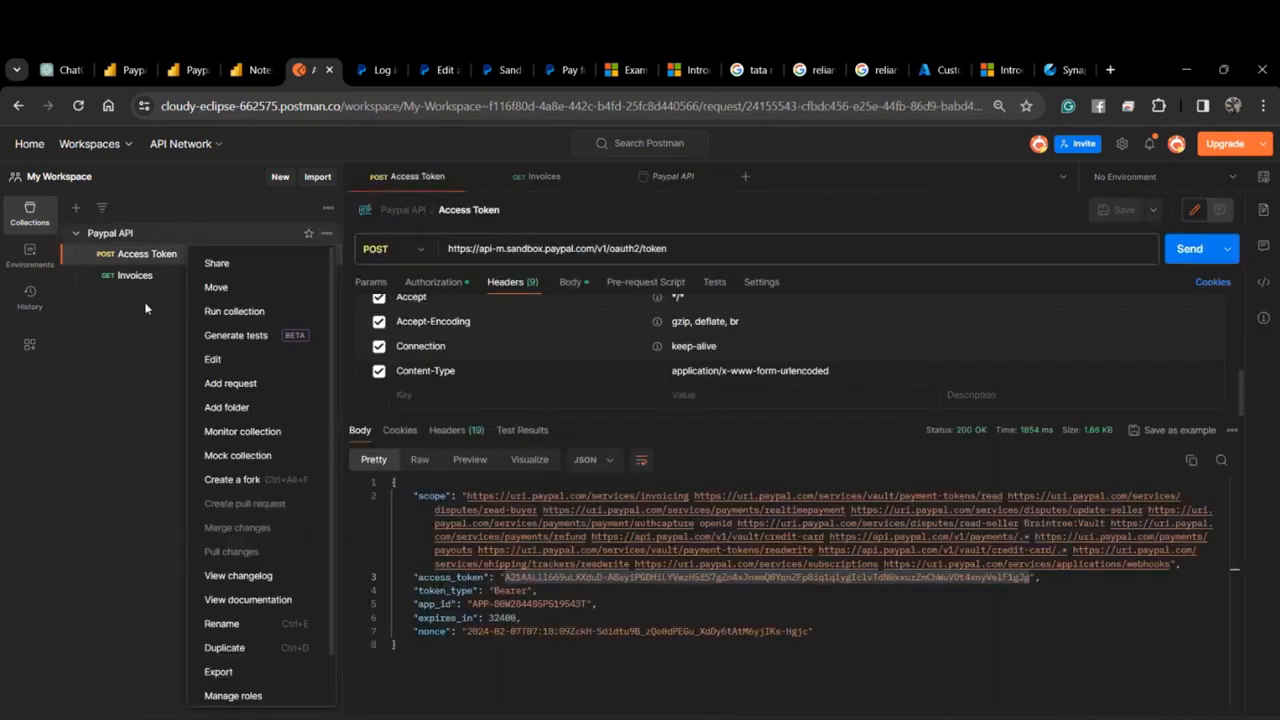
key("Escape")
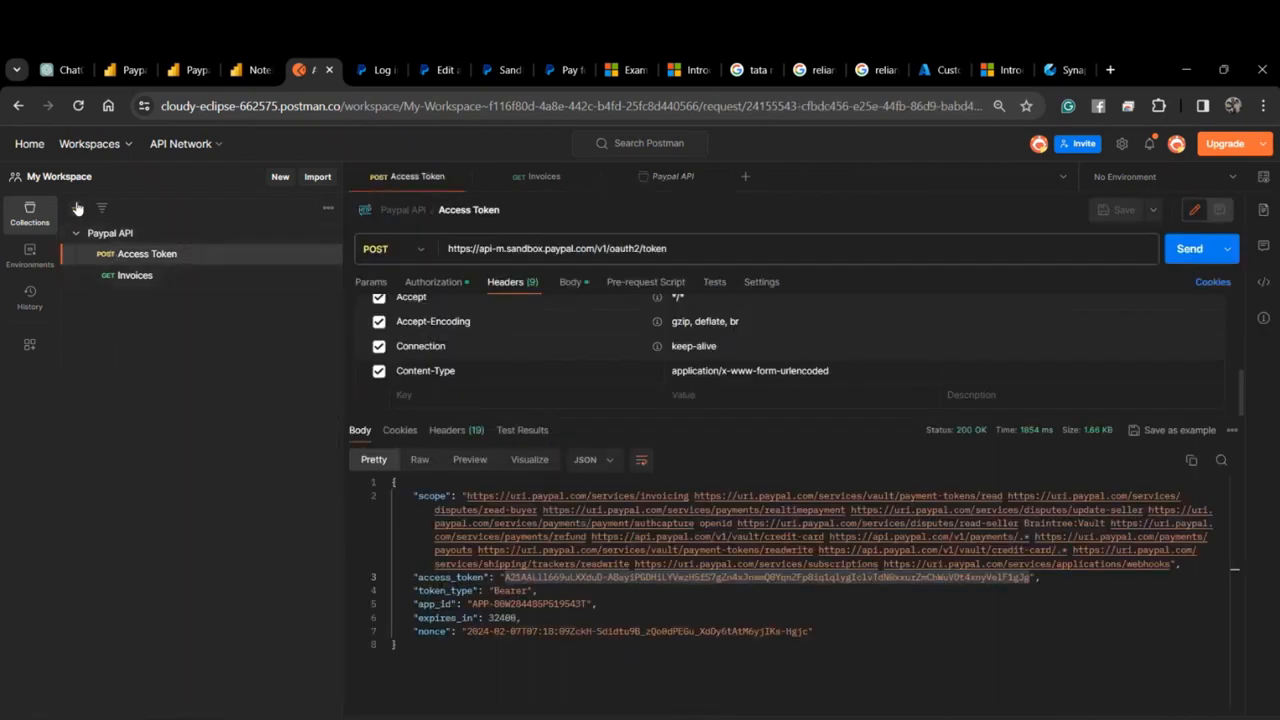
left_click(281, 178)
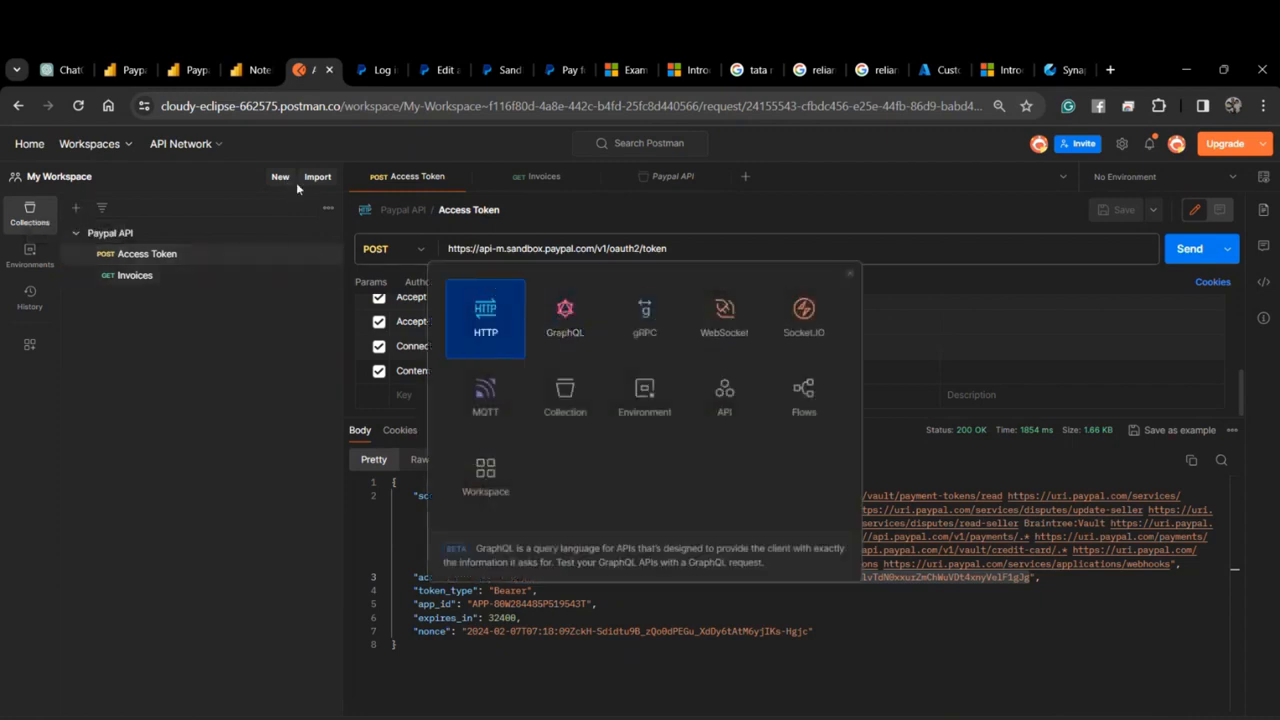
left_click(322, 181)
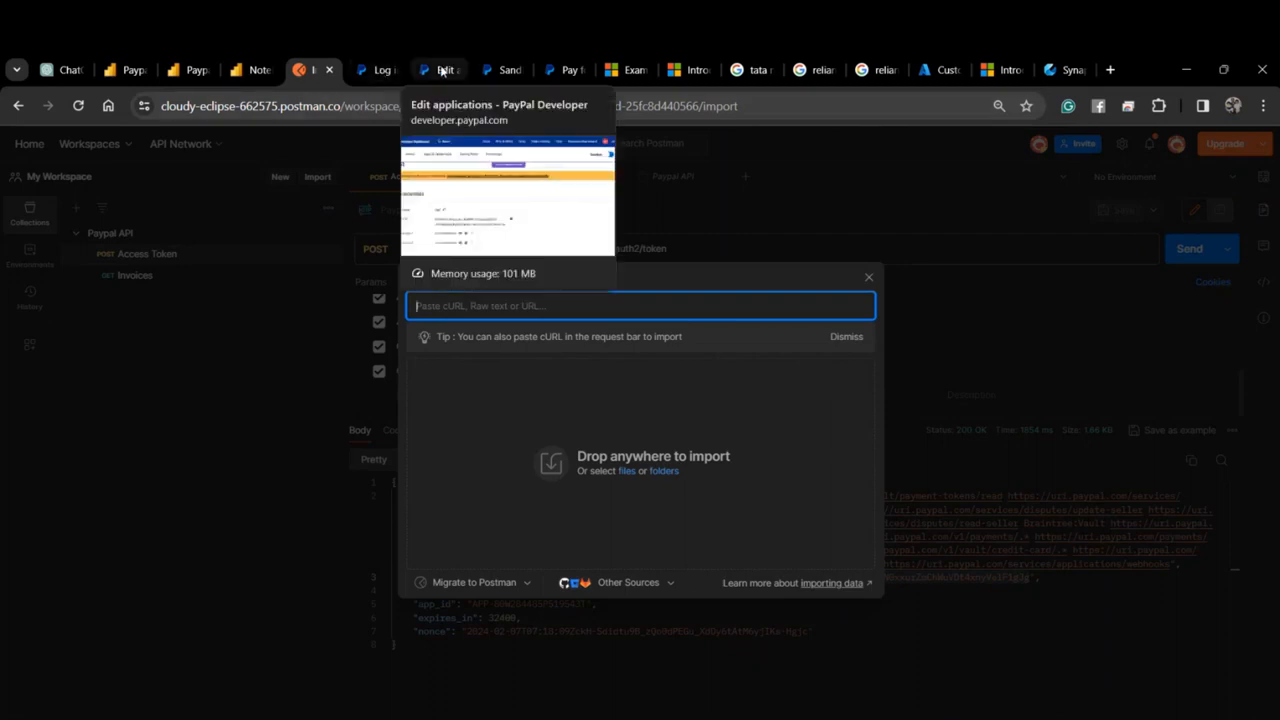
Copy the access-token cURL command from PayPal's Authentication docs and return to Postman's import window.
left_click(378, 70)
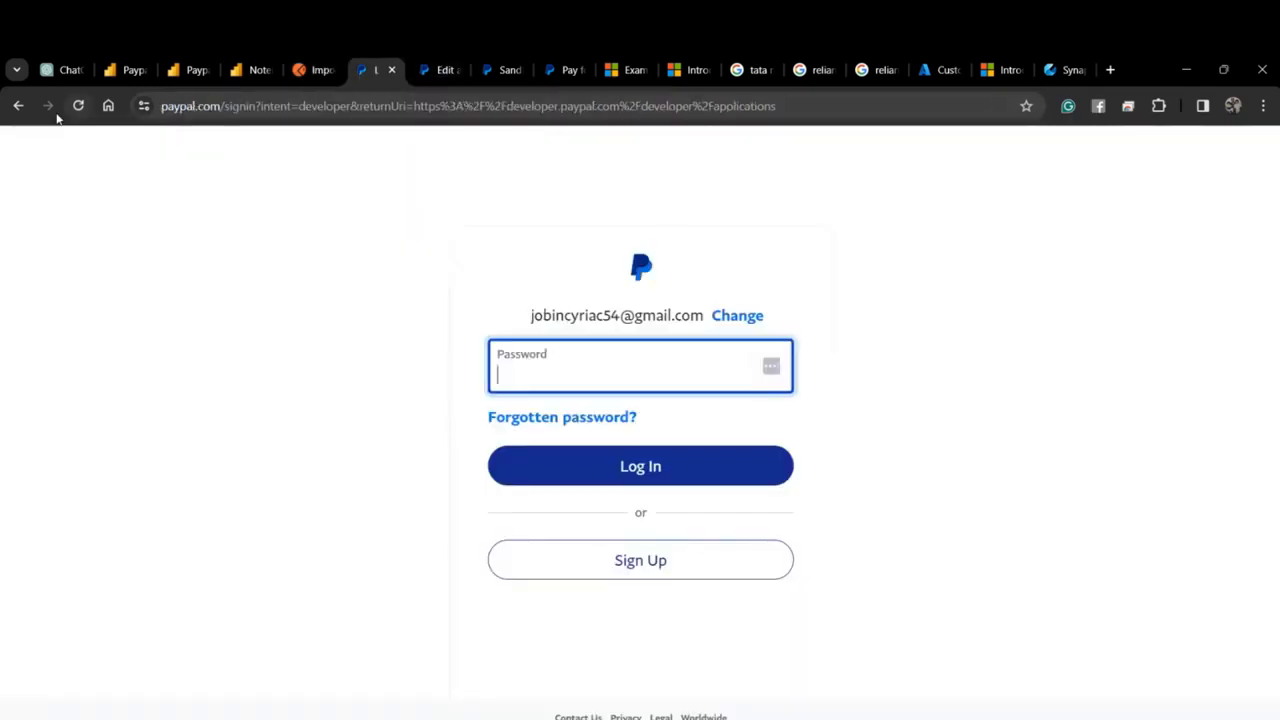
left_click(20, 113)
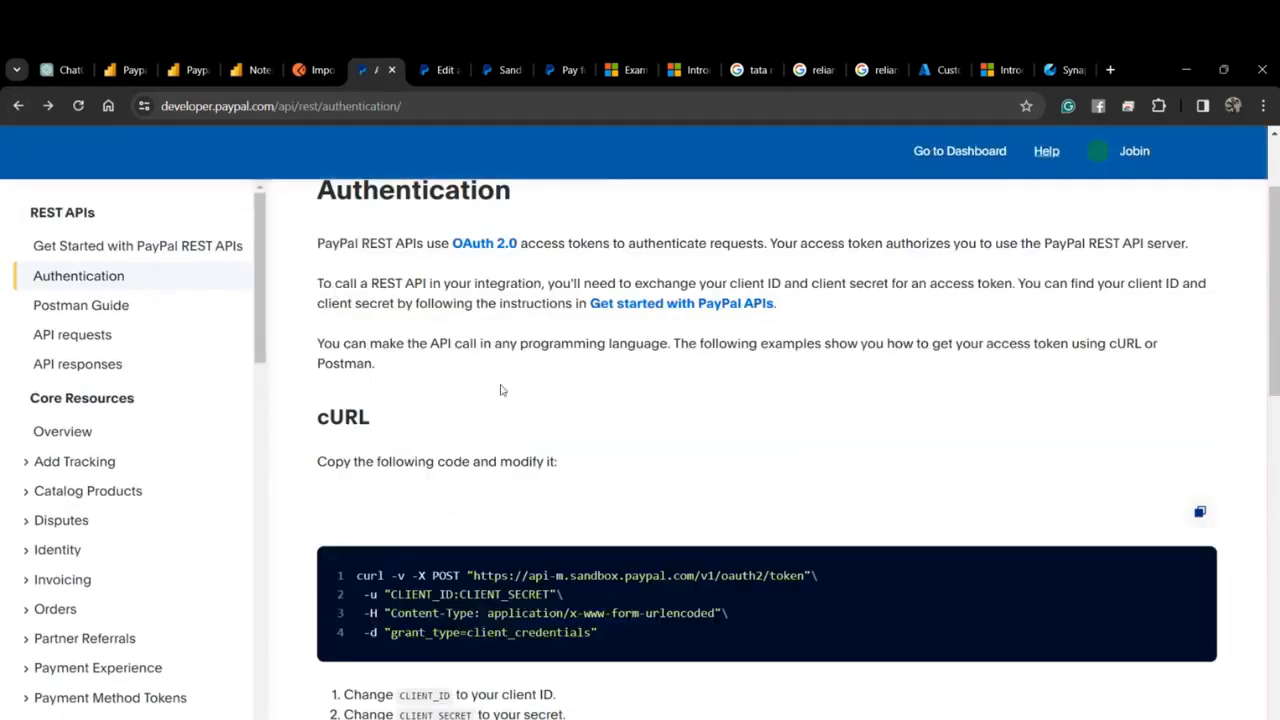
scroll(502, 390, "down", 2)
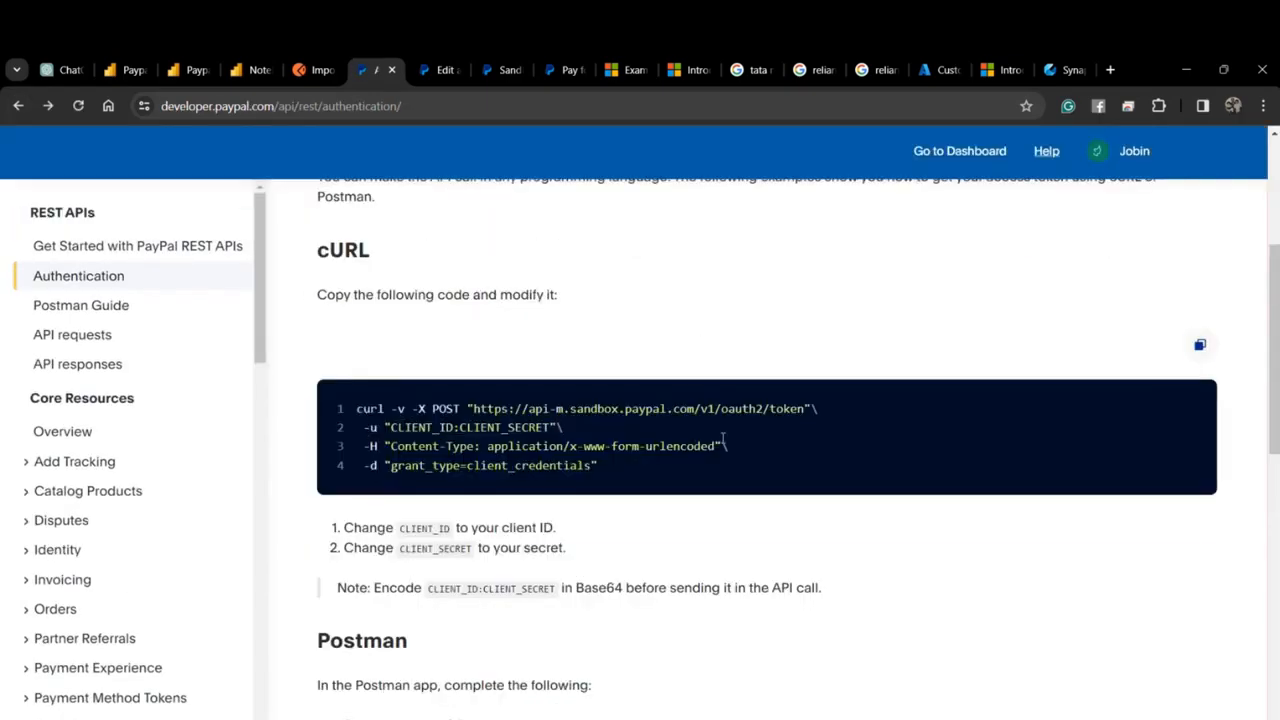
left_click(1200, 344)
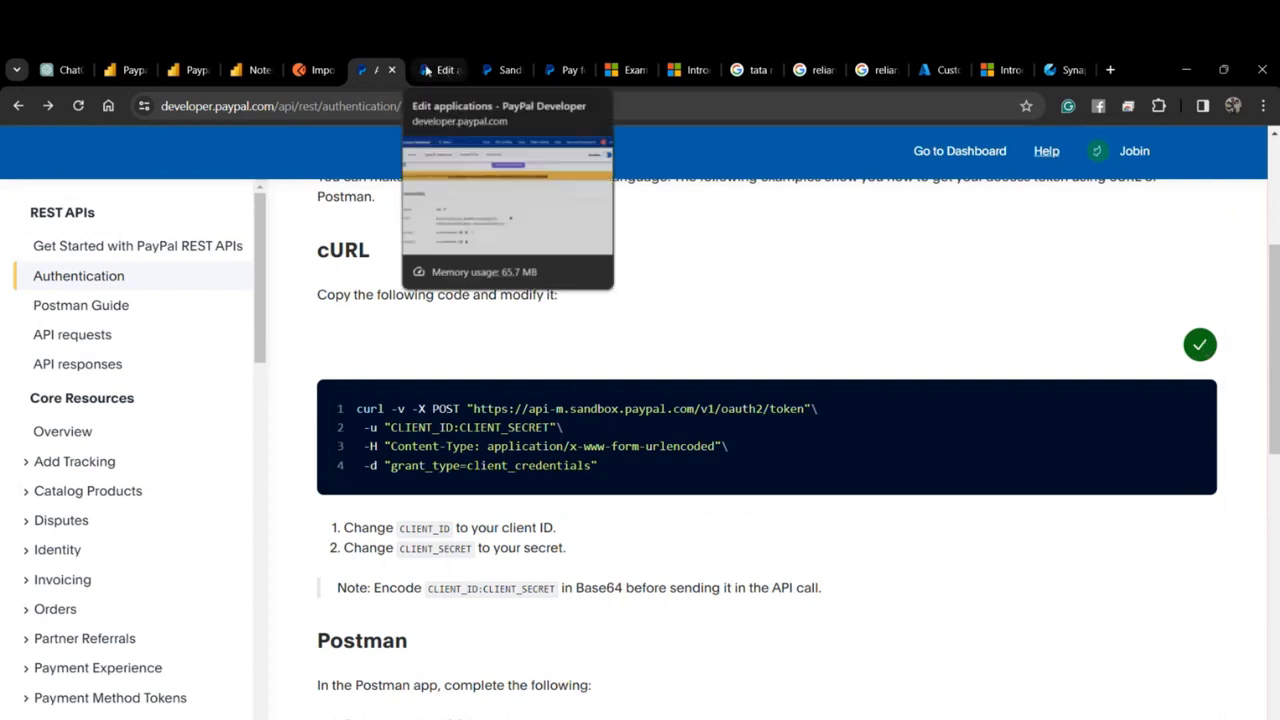
left_click(315, 70)
left_click(555, 304)
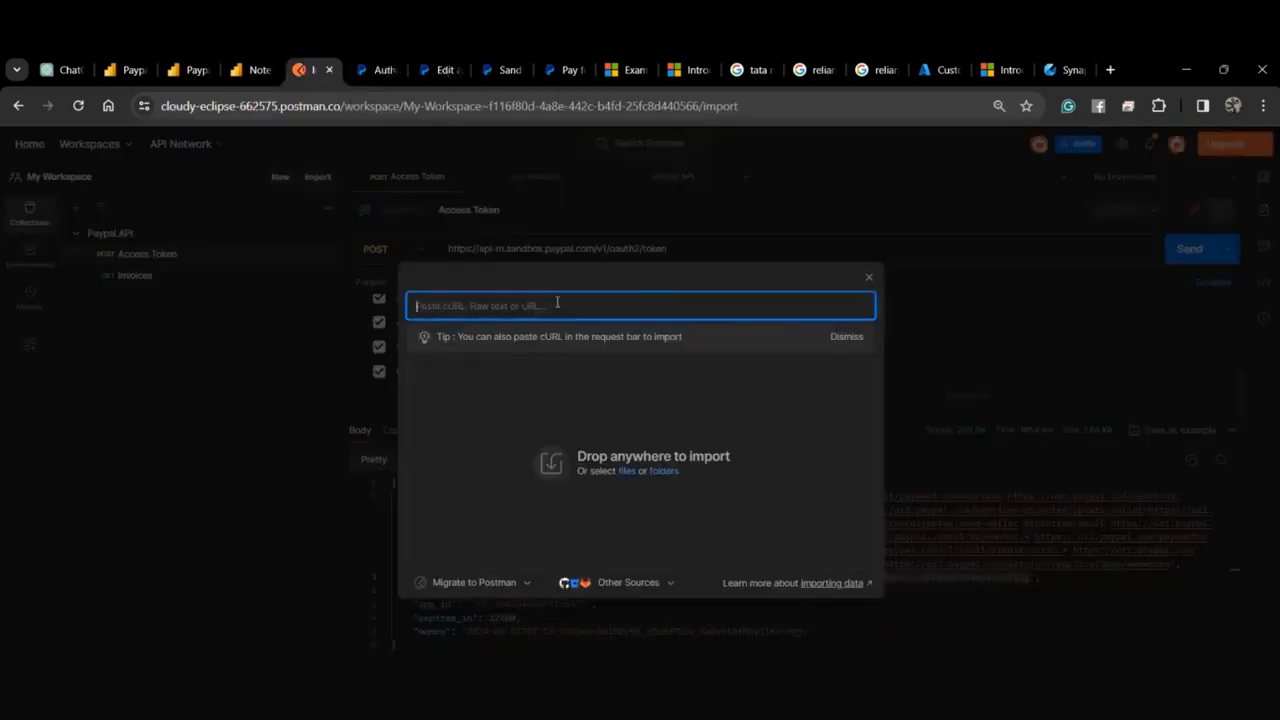
Paste the cURL to import a new request and inspect its CLIENT_ID and CLIENT_SECRET Basic Auth placeholders.
key("ctrl+v")
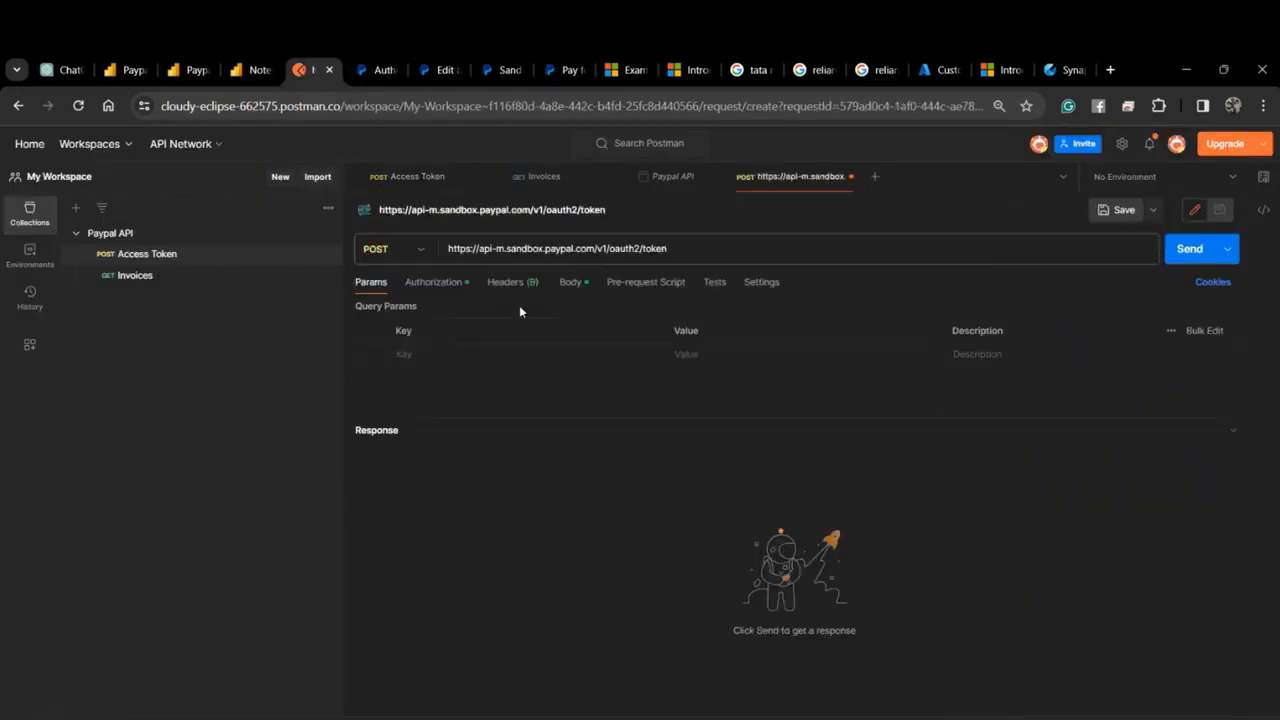
left_click(431, 283)
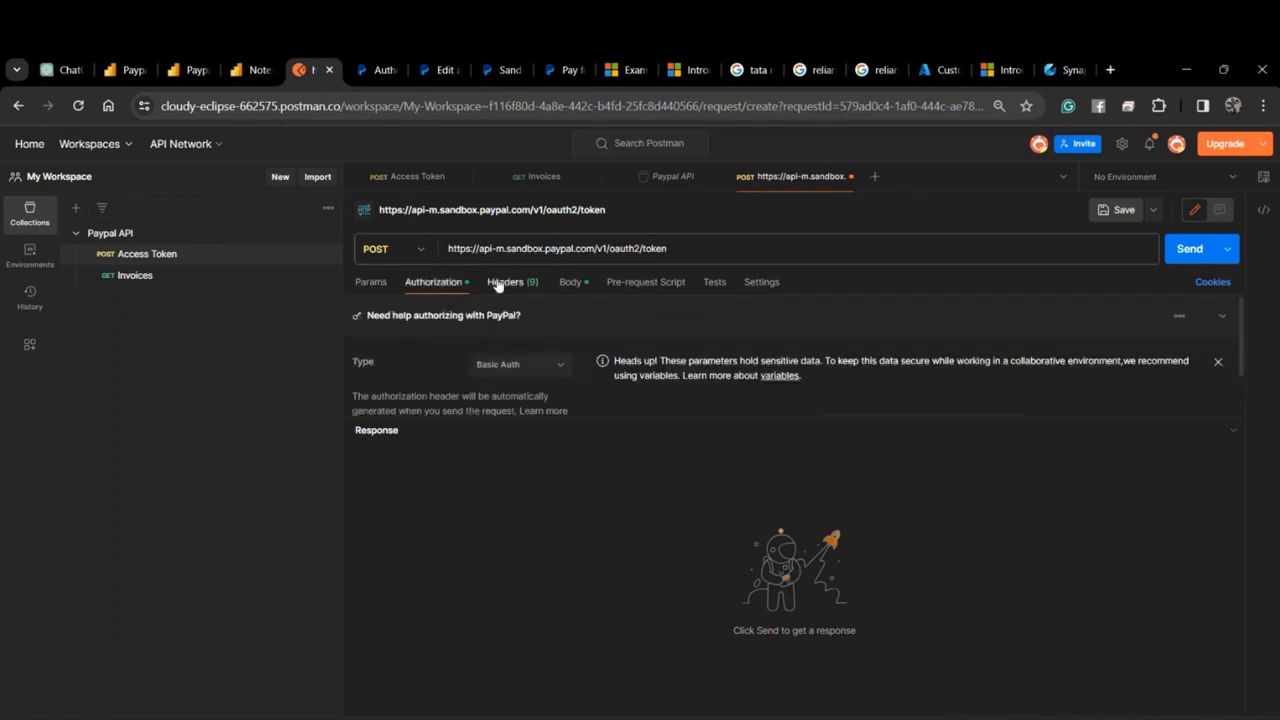
scroll(540, 320, "down", 2)
scroll(560, 321, "up", 2)
scroll(666, 328, "down", 2)
left_click(530, 286)
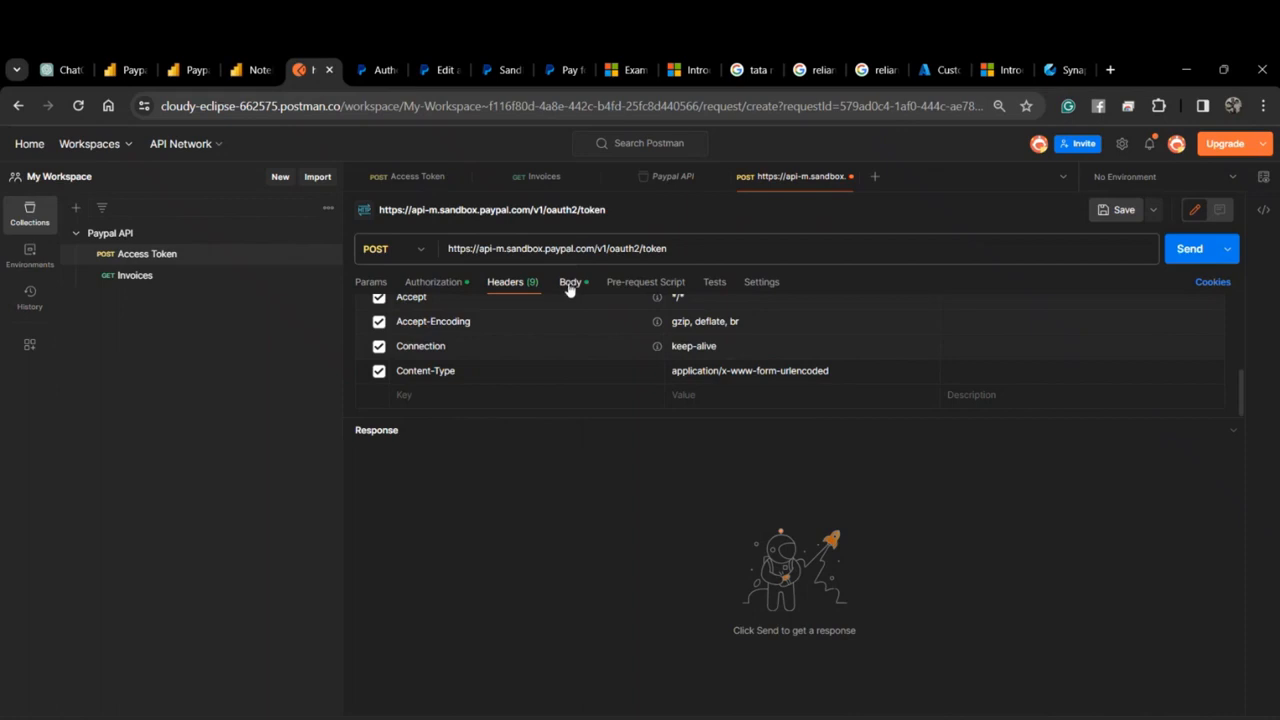
left_click(432, 283)
left_click_drag(918, 368, 823, 378)
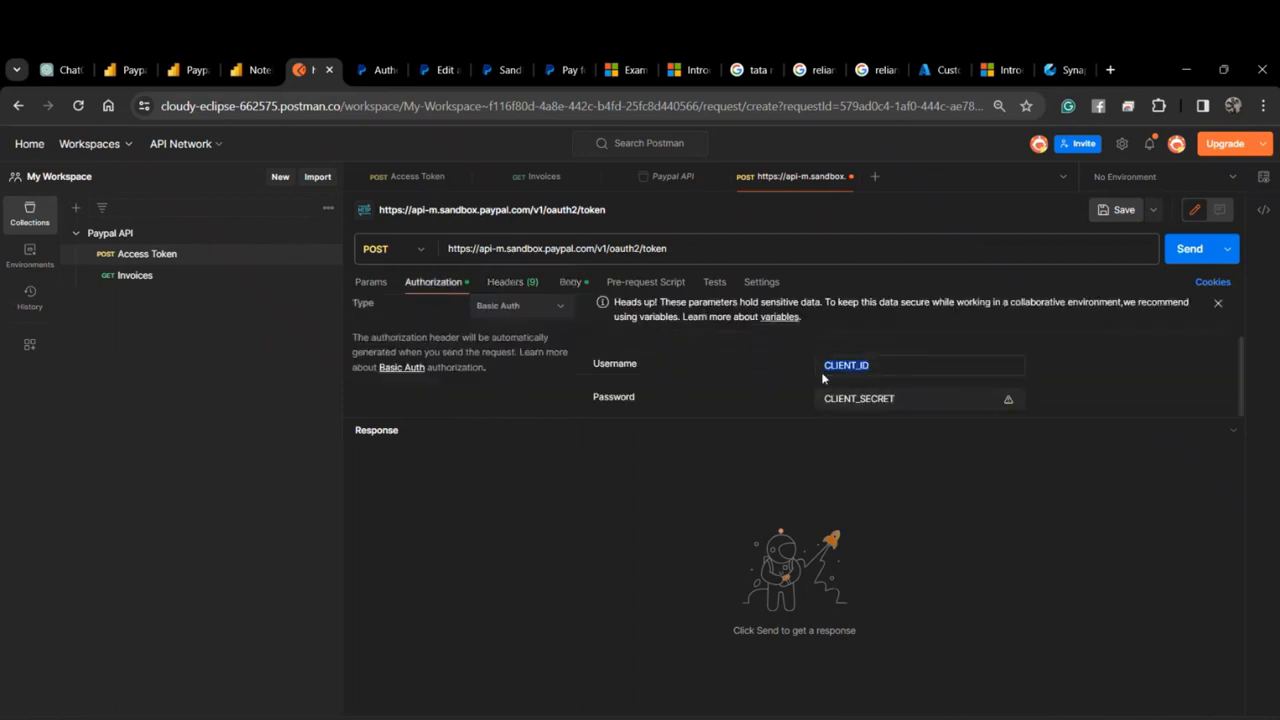
left_click_drag(898, 399, 822, 404)
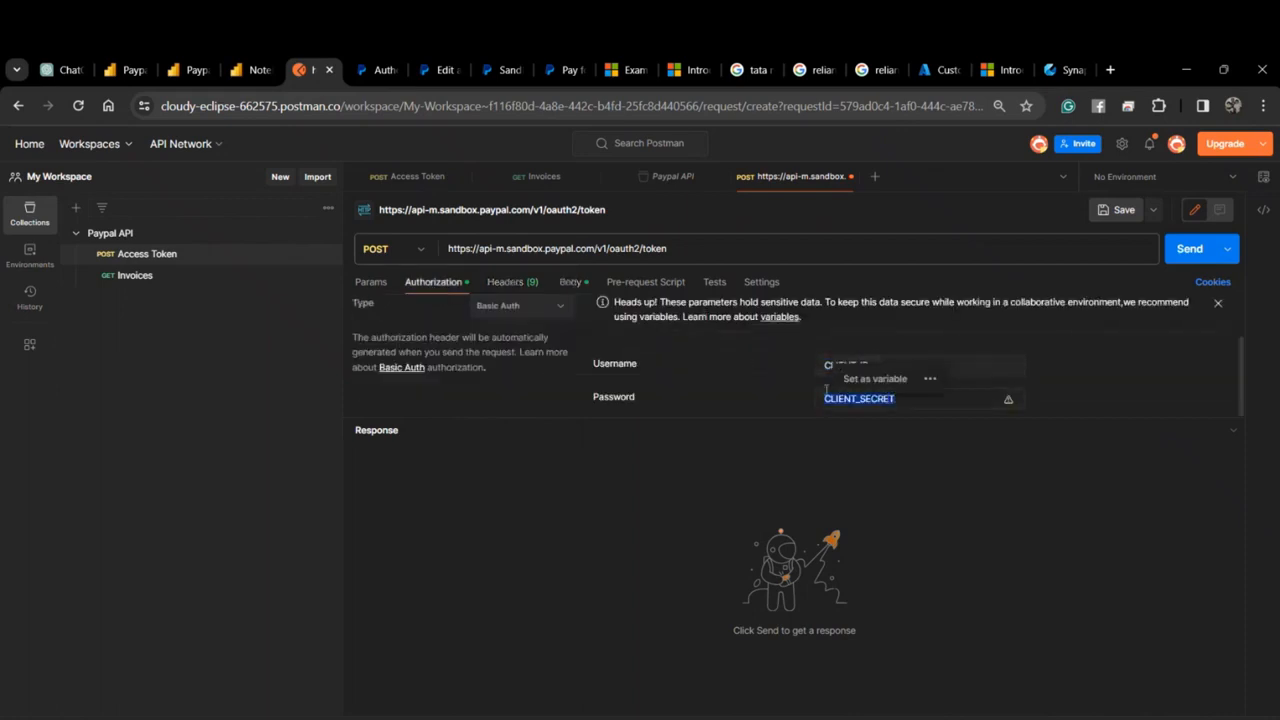
Compare against the Test app's Client ID and Secret key 1 on the credentials page.
left_click(372, 71)
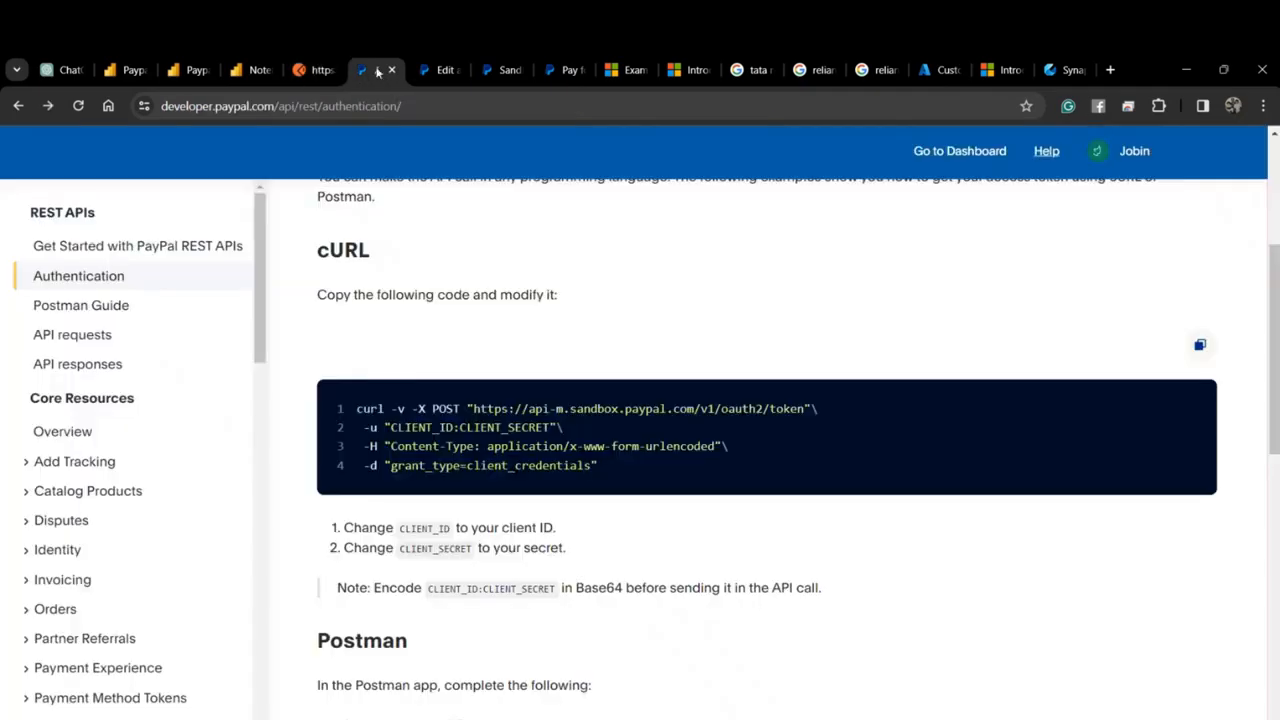
left_click(437, 70)
scroll(327, 290, "down", 2)
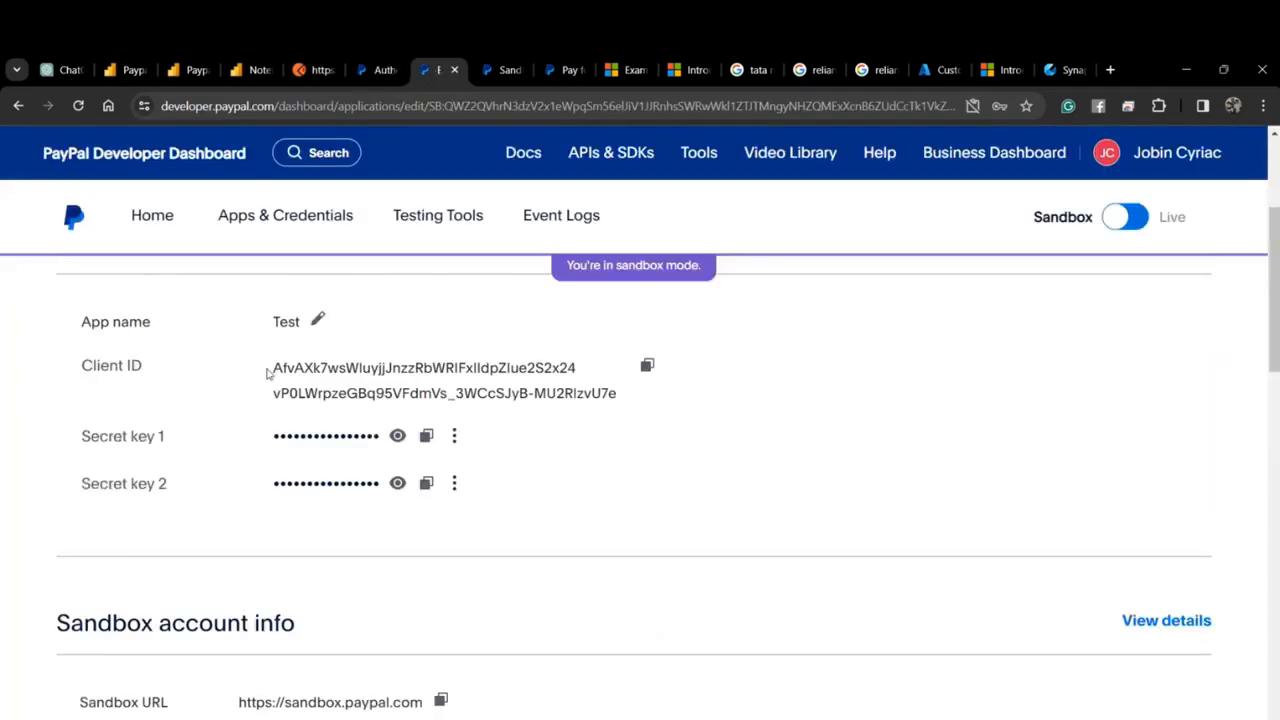
left_click_drag(278, 367, 612, 394)
left_click_drag(262, 440, 342, 432)
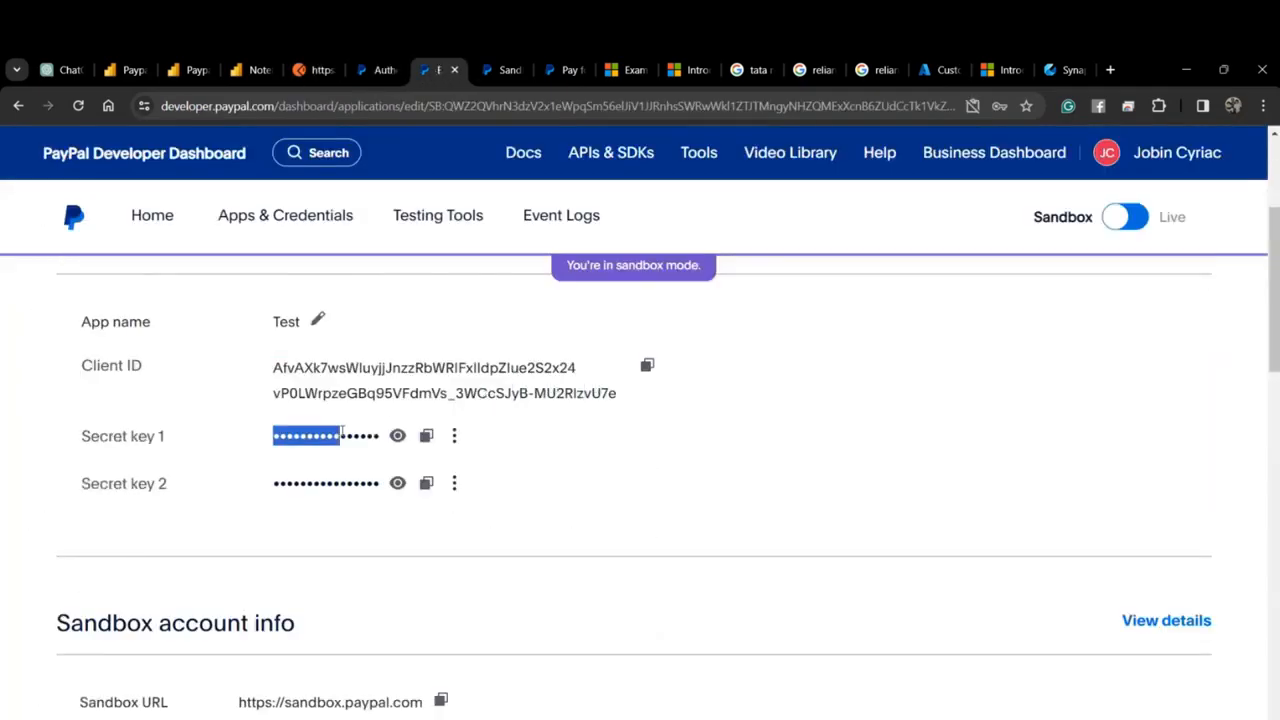
Resend the saved Access Token request and select the fresh access_token from the response.
left_click(305, 70)
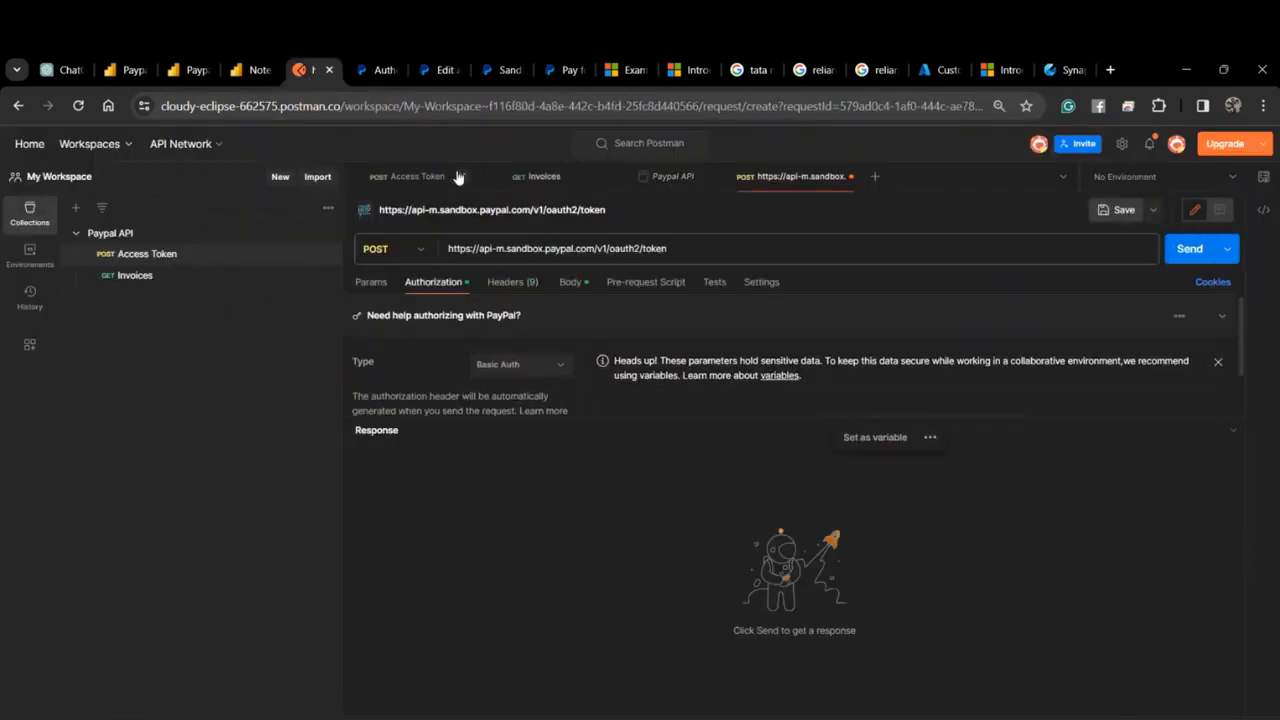
left_click(425, 177)
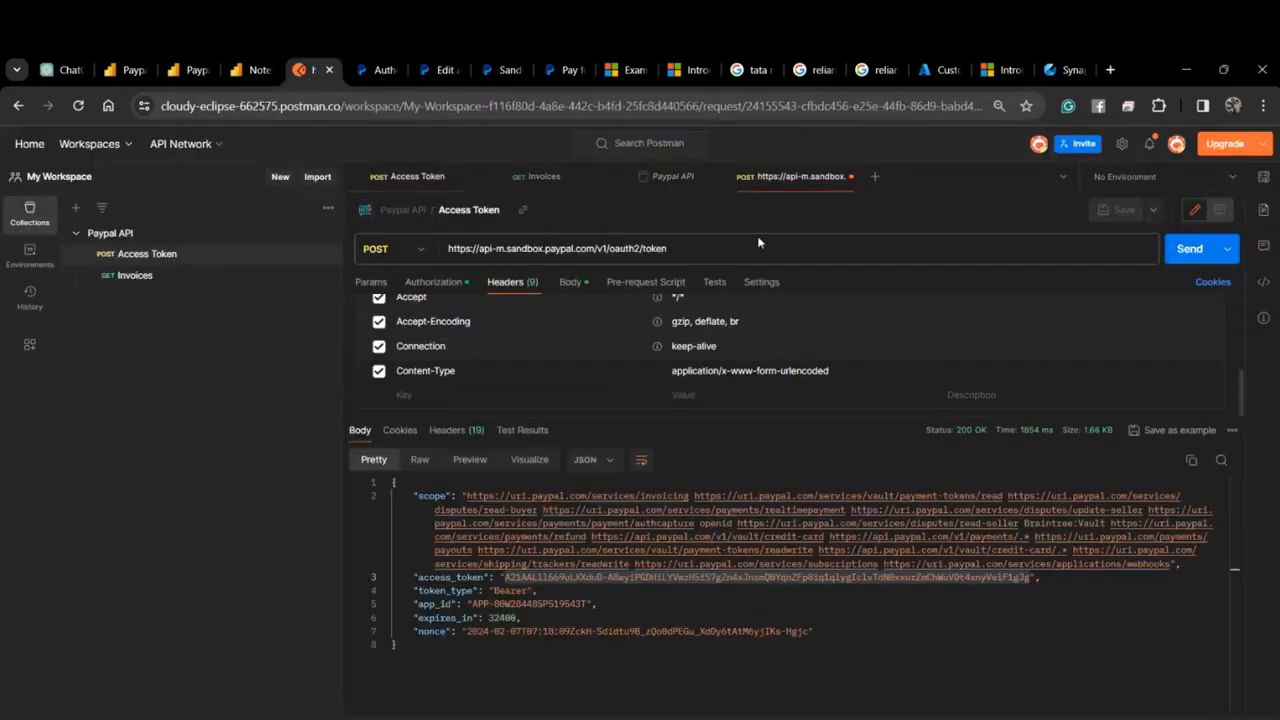
left_click(1189, 251)
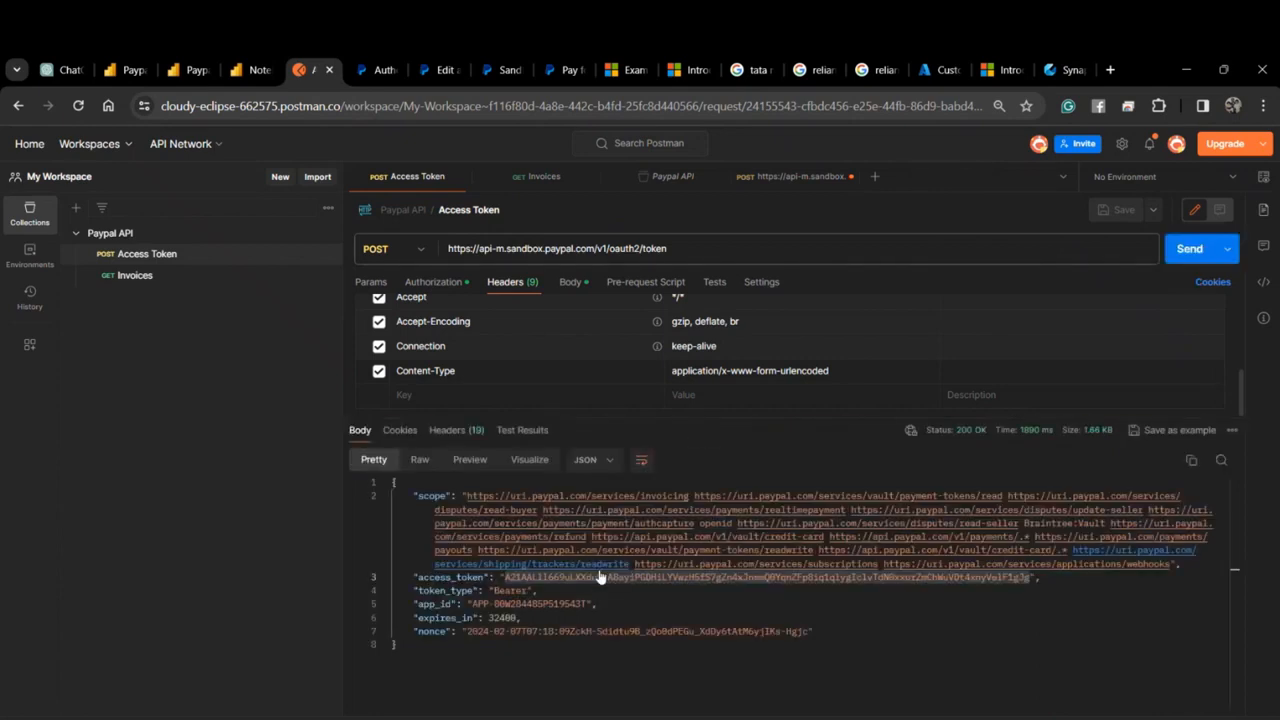
left_click_drag(507, 577, 1017, 588)
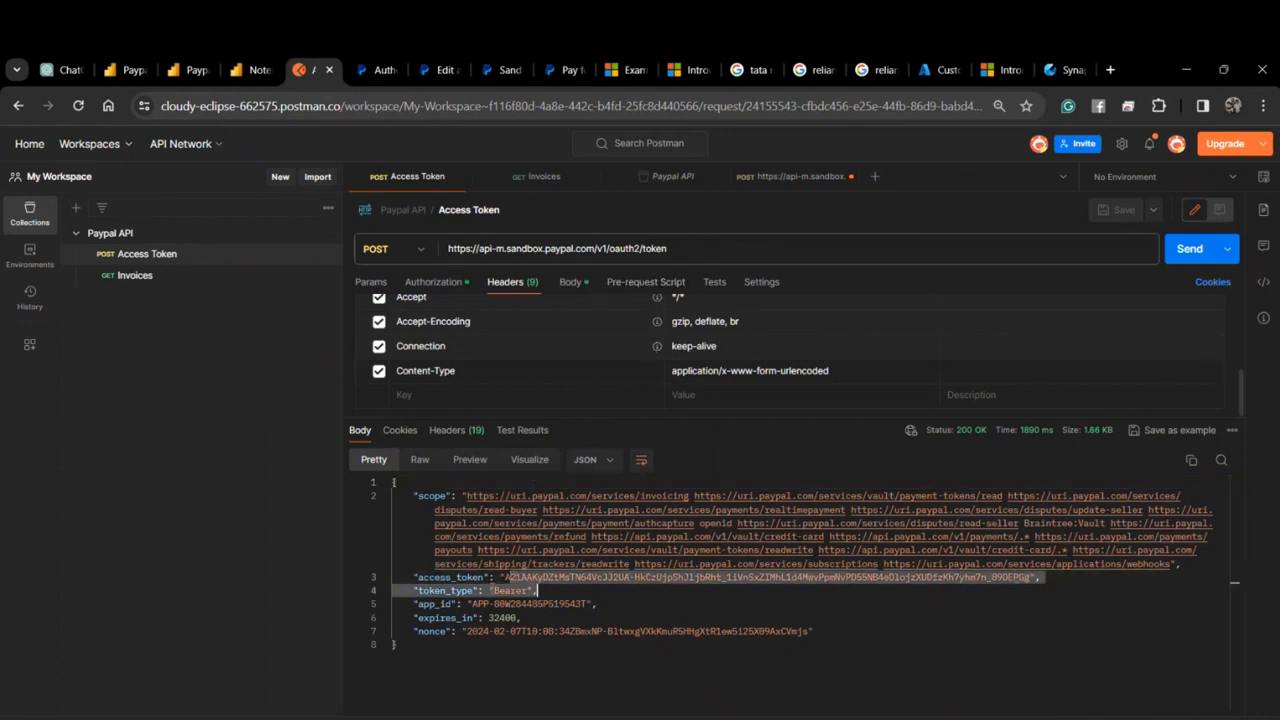
left_click(505, 578)
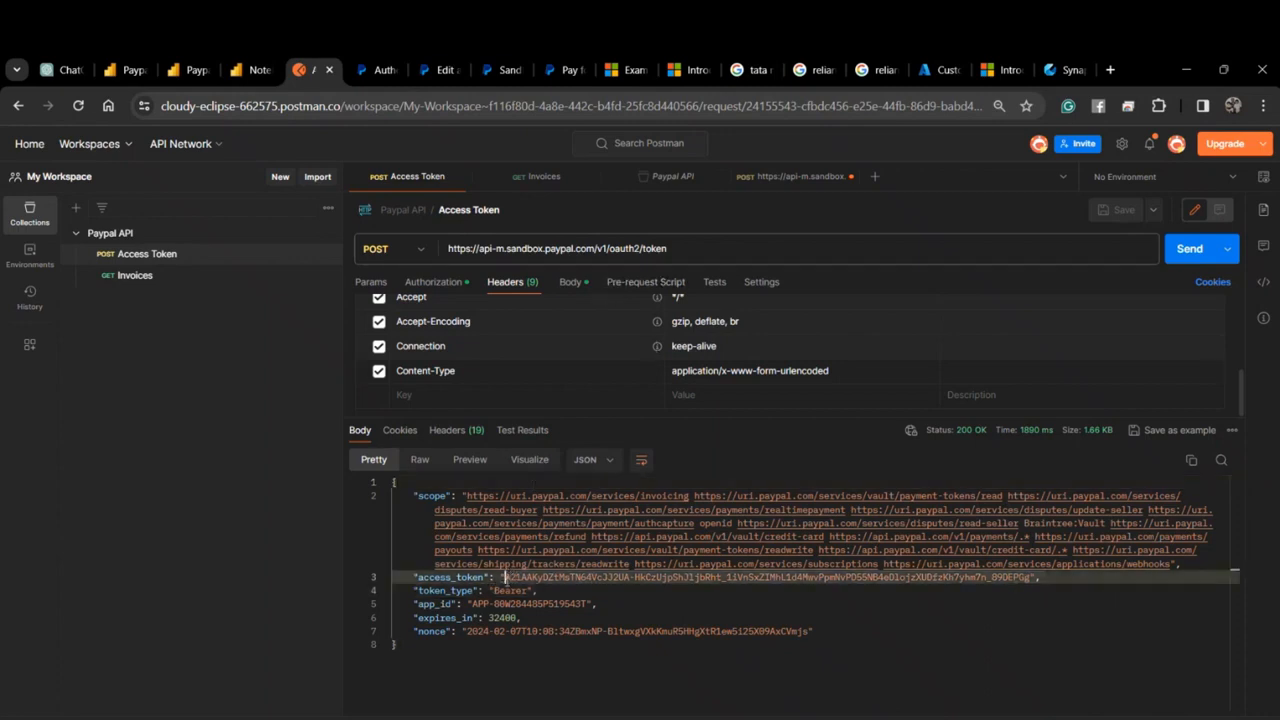
left_click(527, 176)
left_click(356, 62)
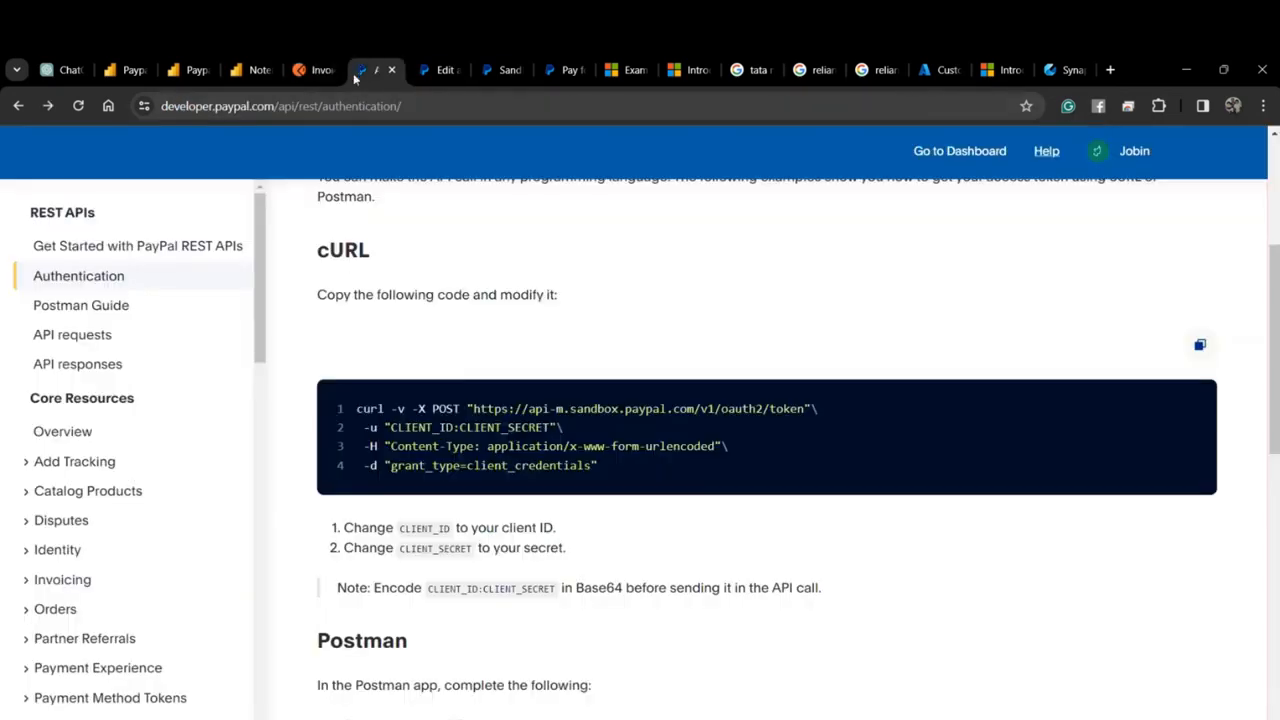
Expand the Invoicing API reference to its Create template endpoint.
scroll(137, 486, "down", 3)
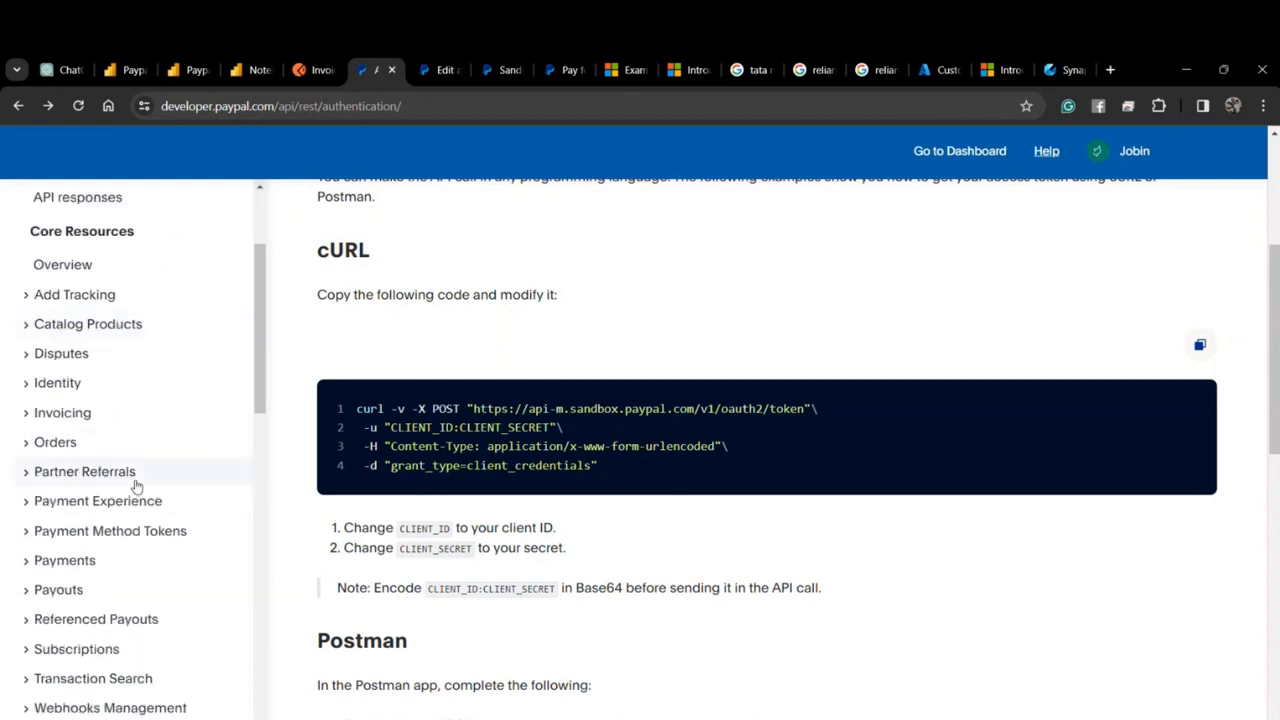
left_click(46, 413)
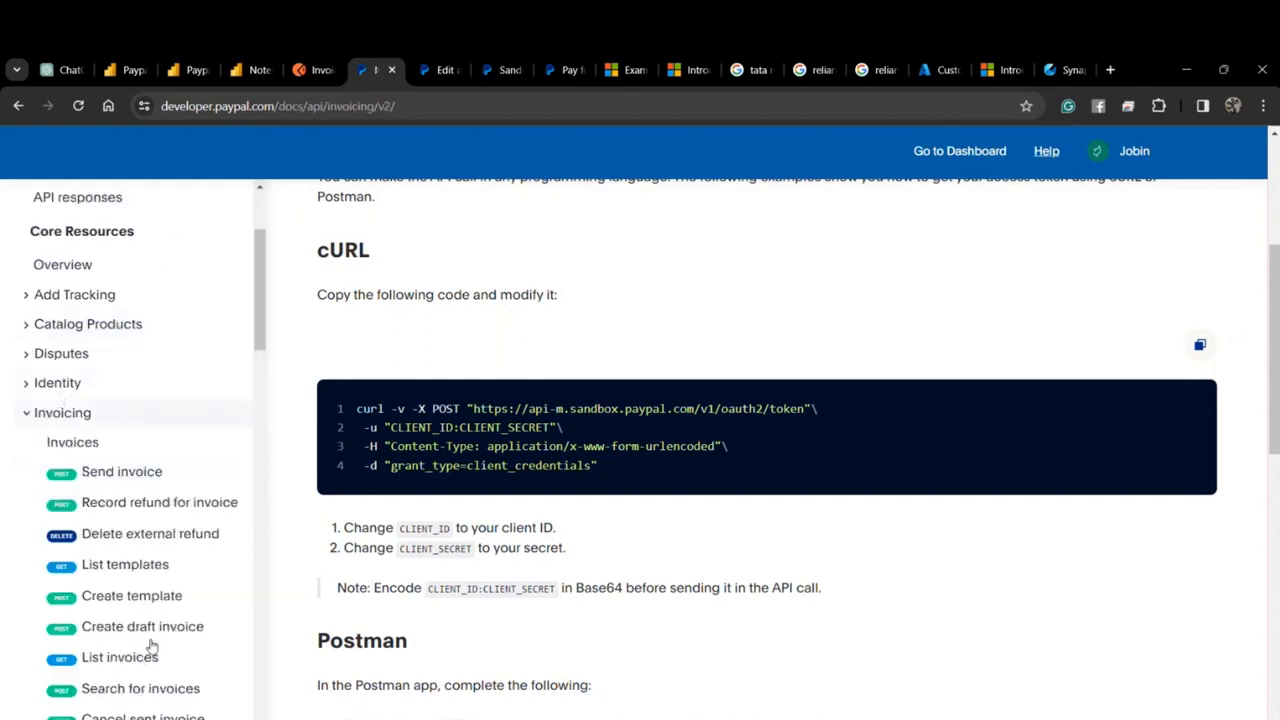
left_click(131, 595)
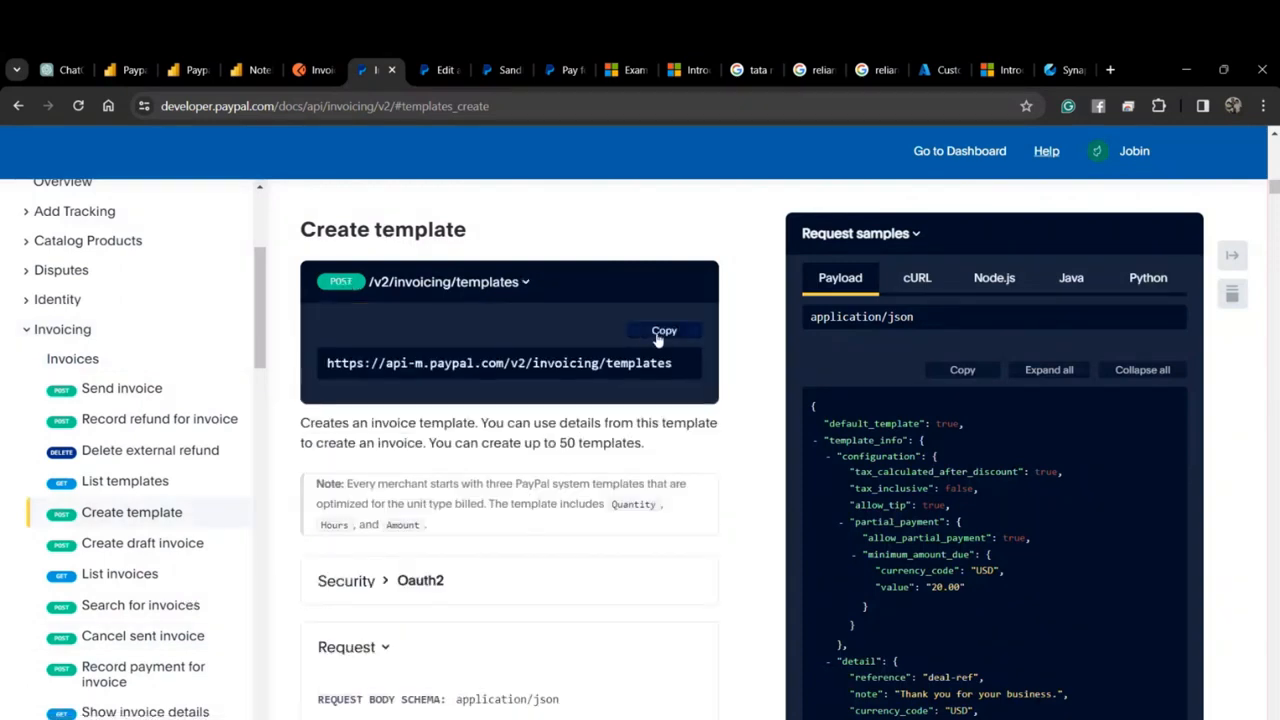
Compare Postman's Invoices URL with the templates endpoint host, then view the sandbox business account details.
left_click(305, 69)
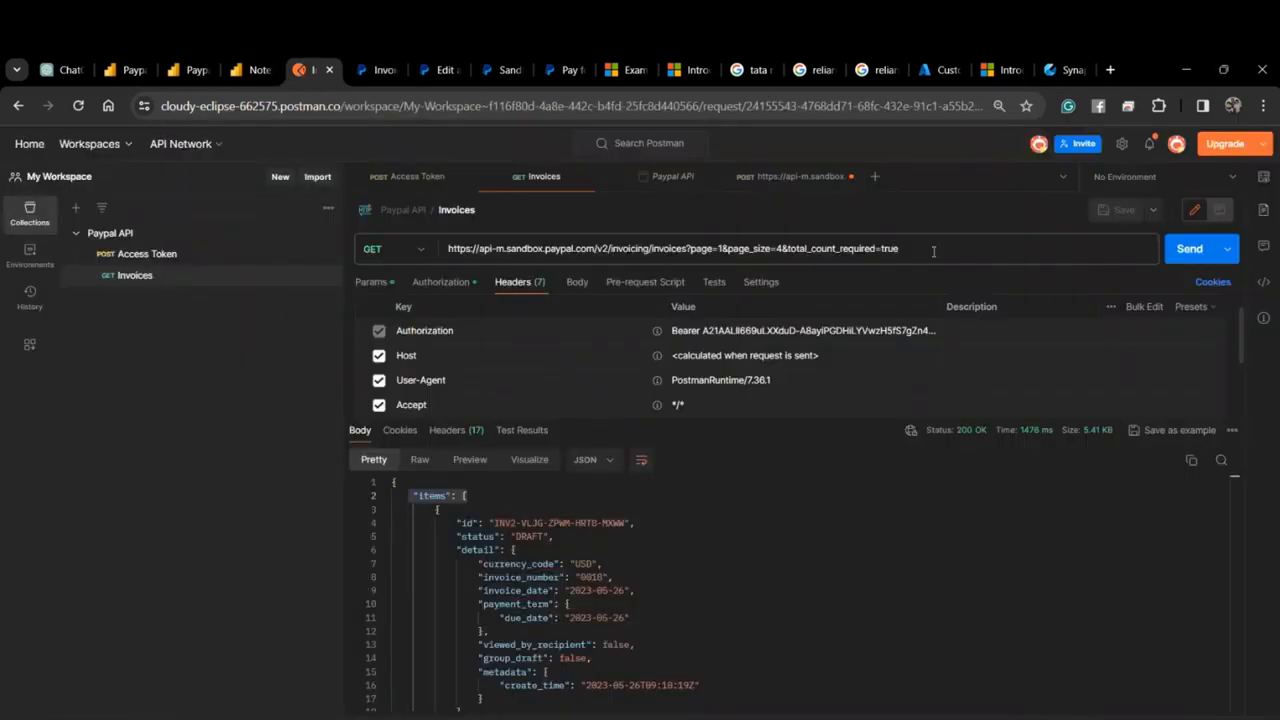
left_click_drag(933, 251, 440, 256)
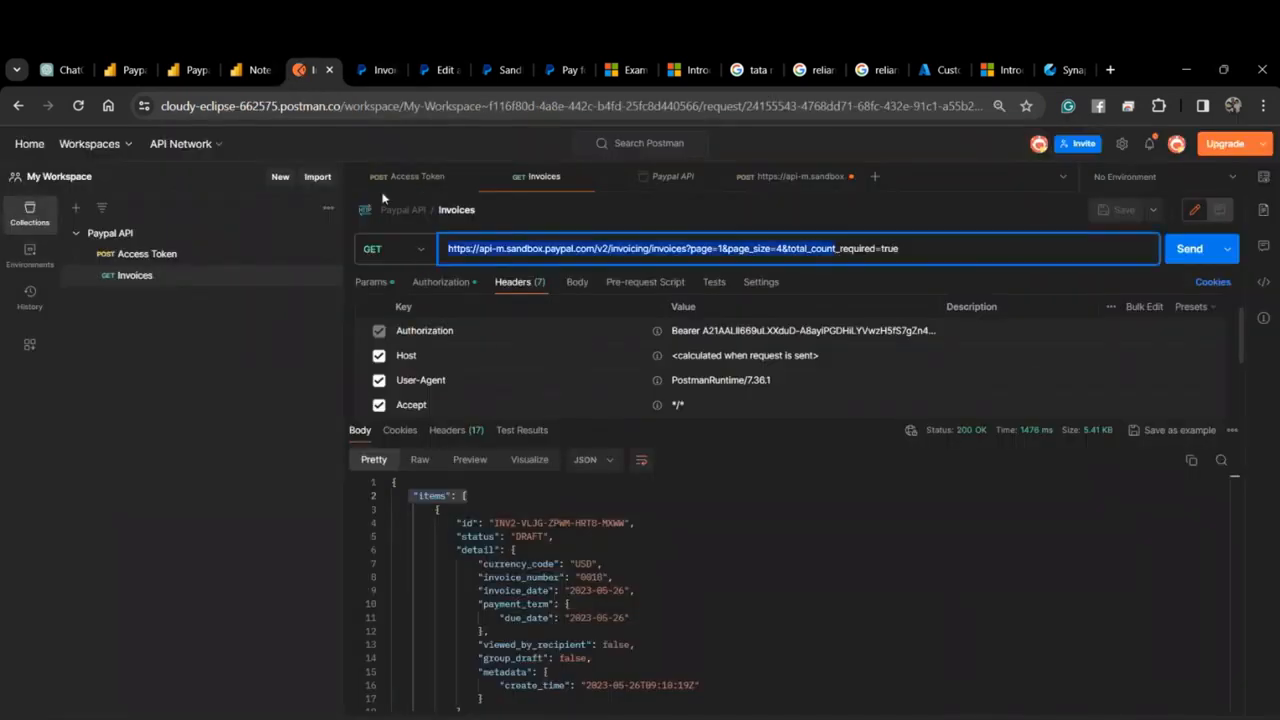
left_click(385, 69)
left_click(505, 69)
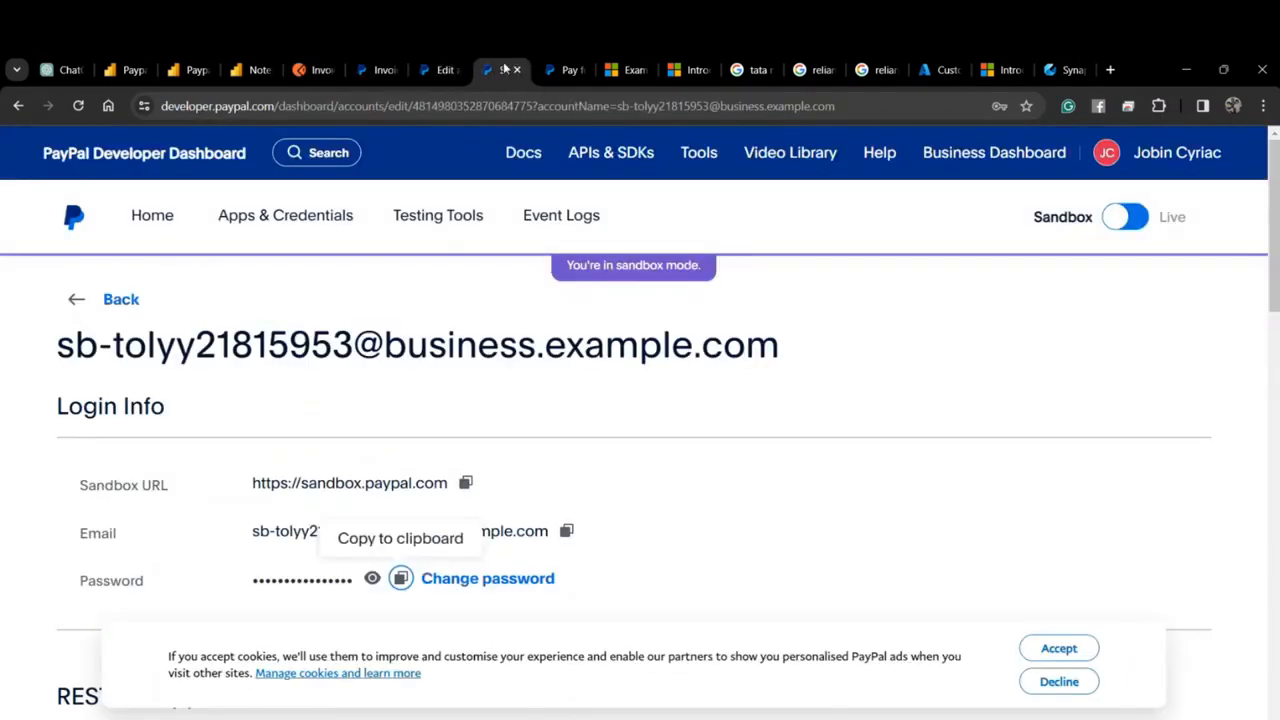
left_click(388, 72)
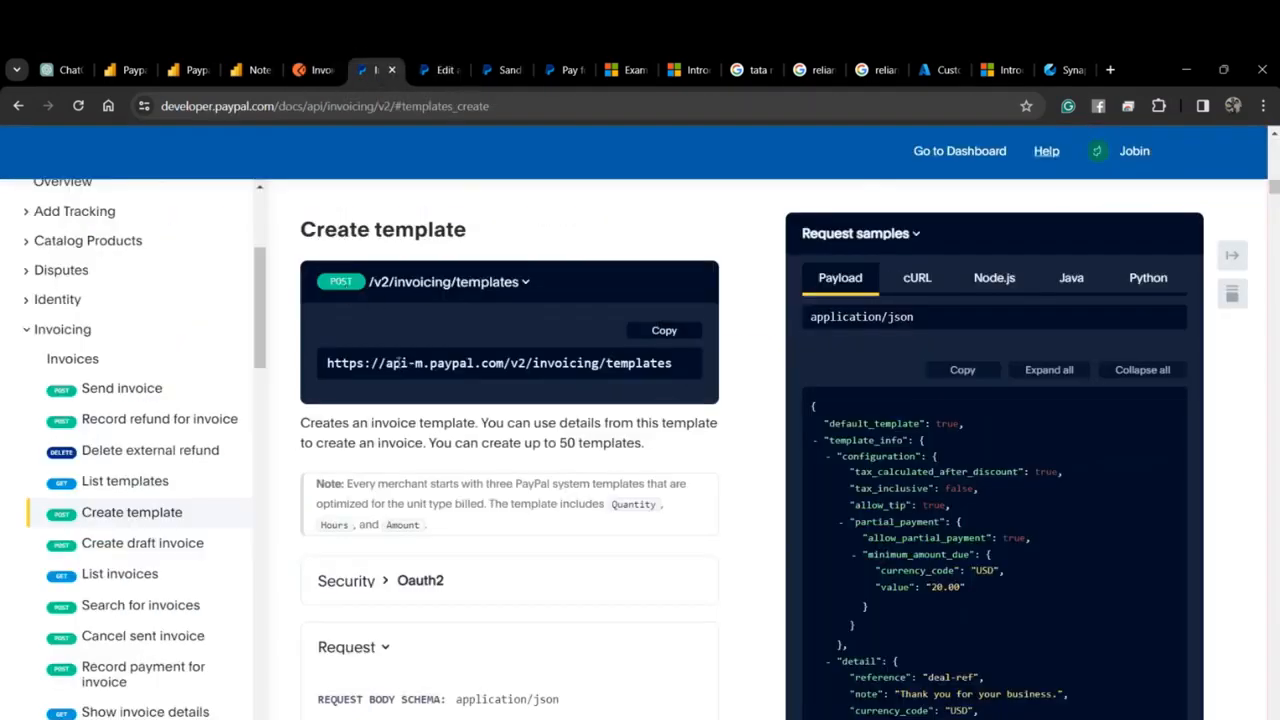
left_click_drag(387, 365, 474, 365)
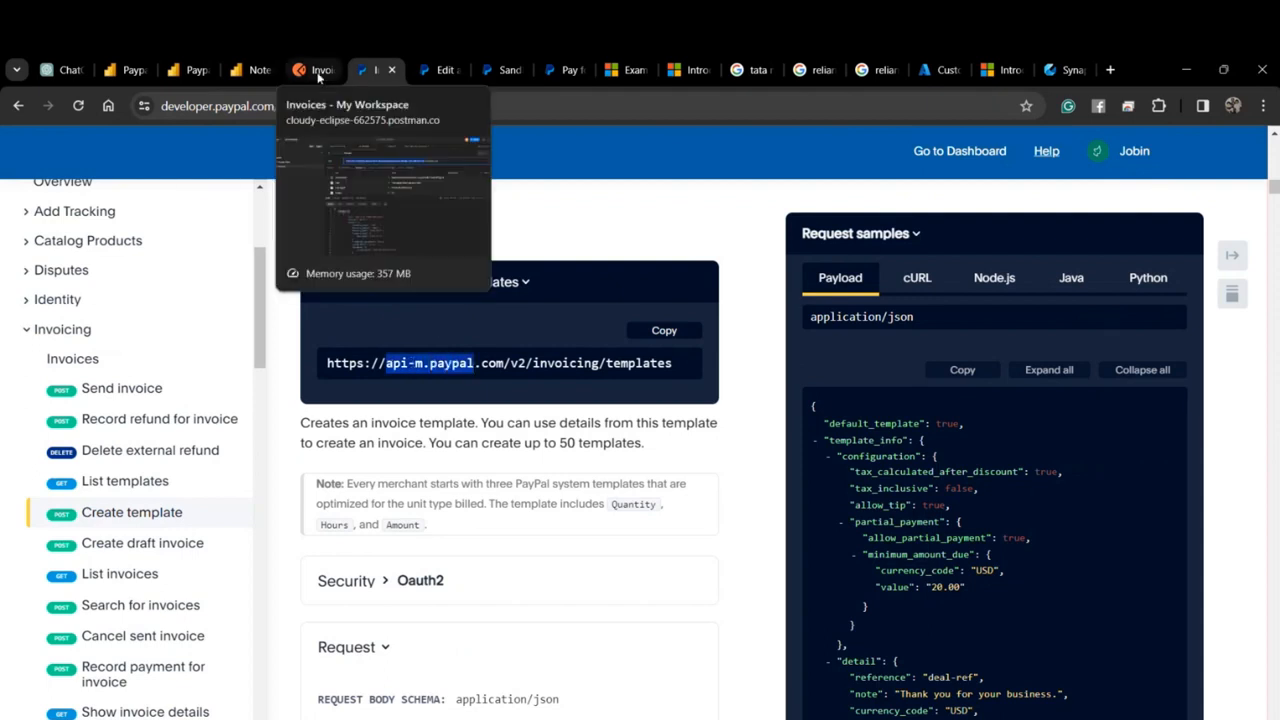
left_click(429, 72)
left_click(497, 71)
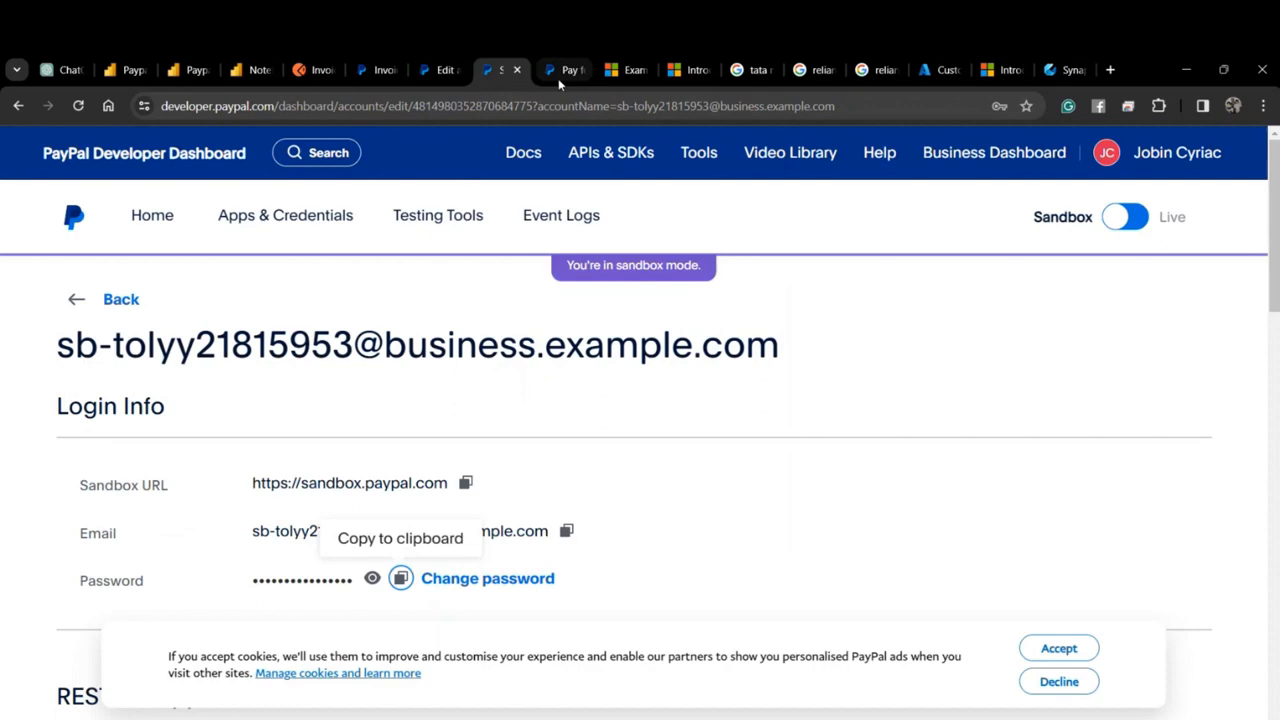
Look up the Sandbox base URL in the PayPal API requests guide.
left_click(385, 70)
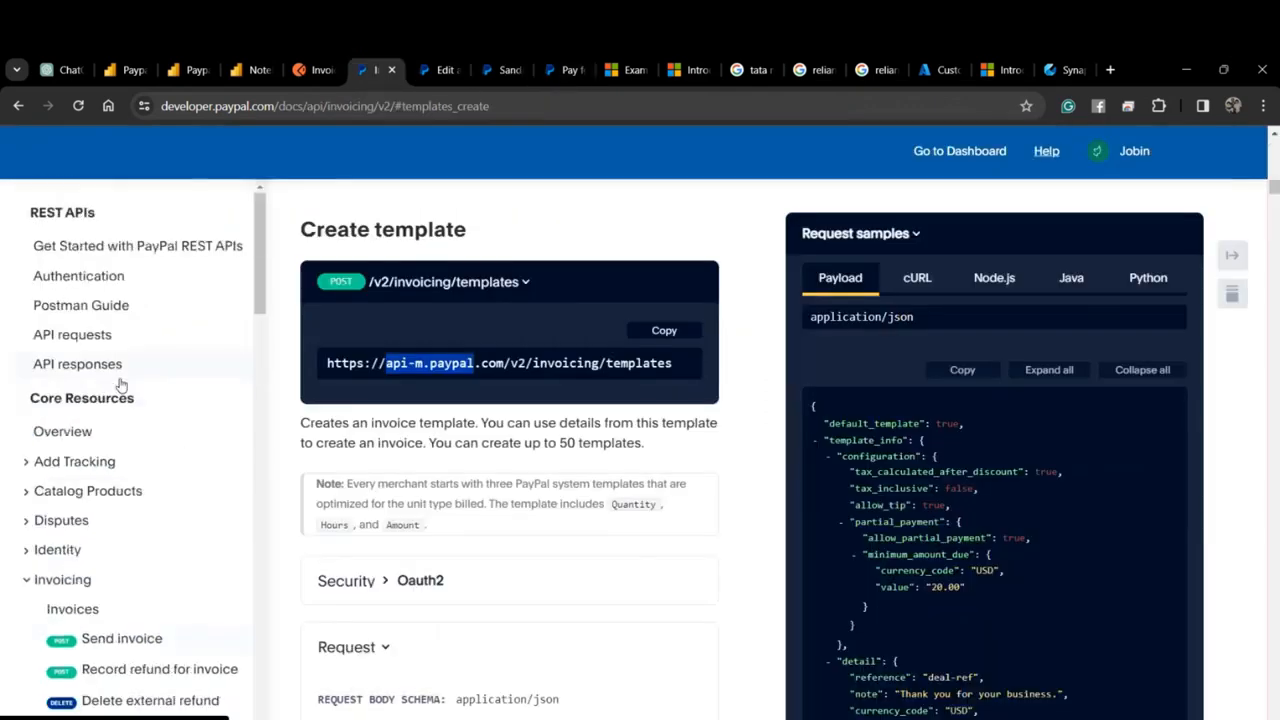
left_click(85, 336)
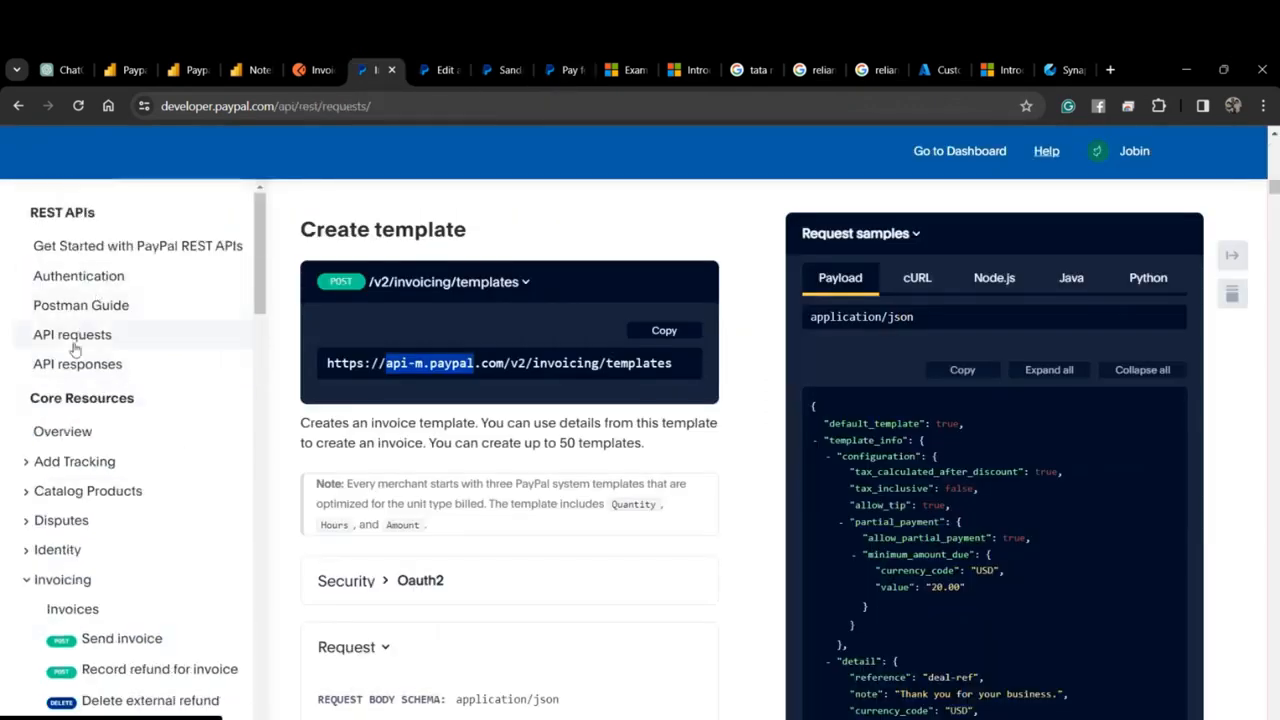
scroll(428, 340, "down", 2)
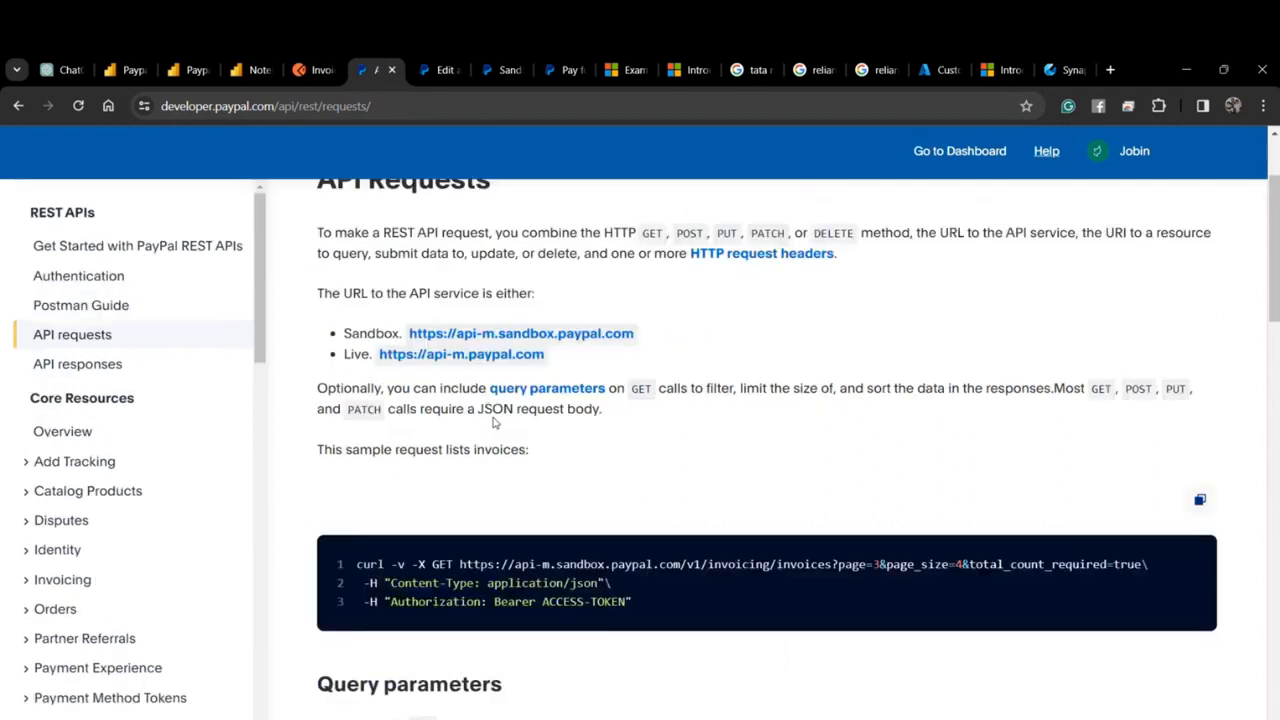
left_click_drag(610, 314, 404, 314)
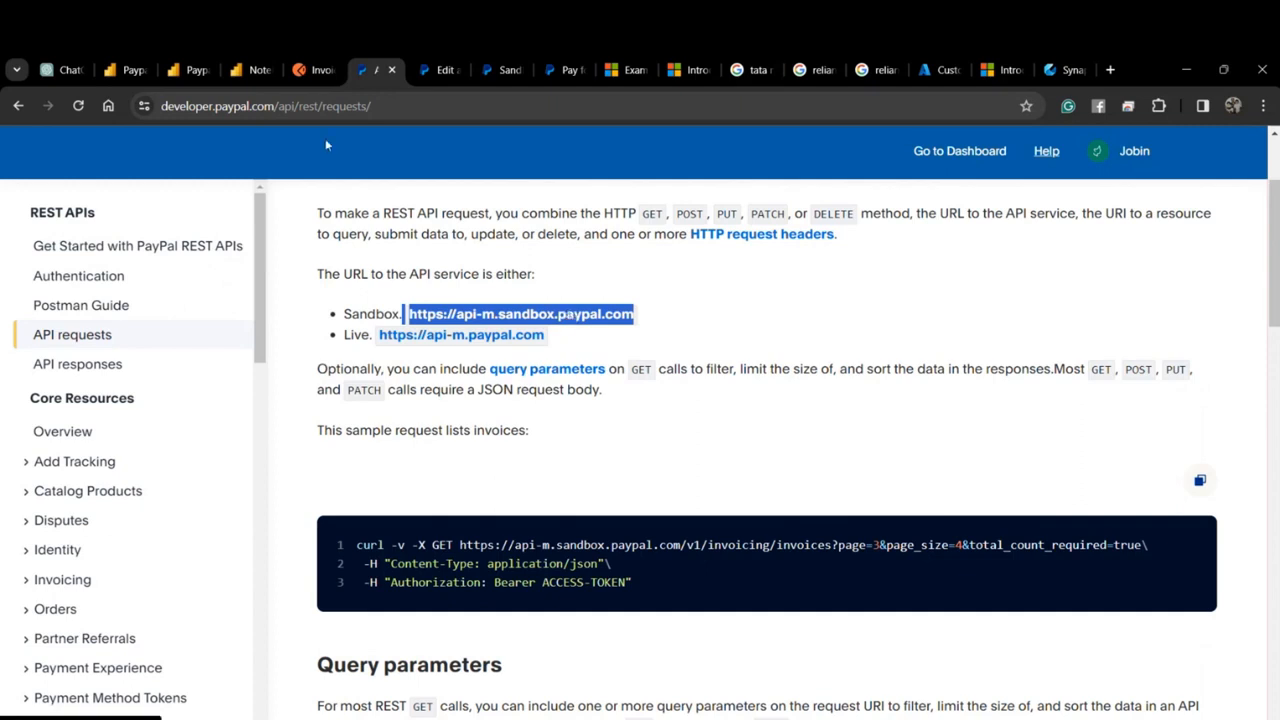
Review the Postman Invoices URL's page=1, page_size=4 and total_count_required=true parameters.
left_click(310, 70)
left_click(528, 248)
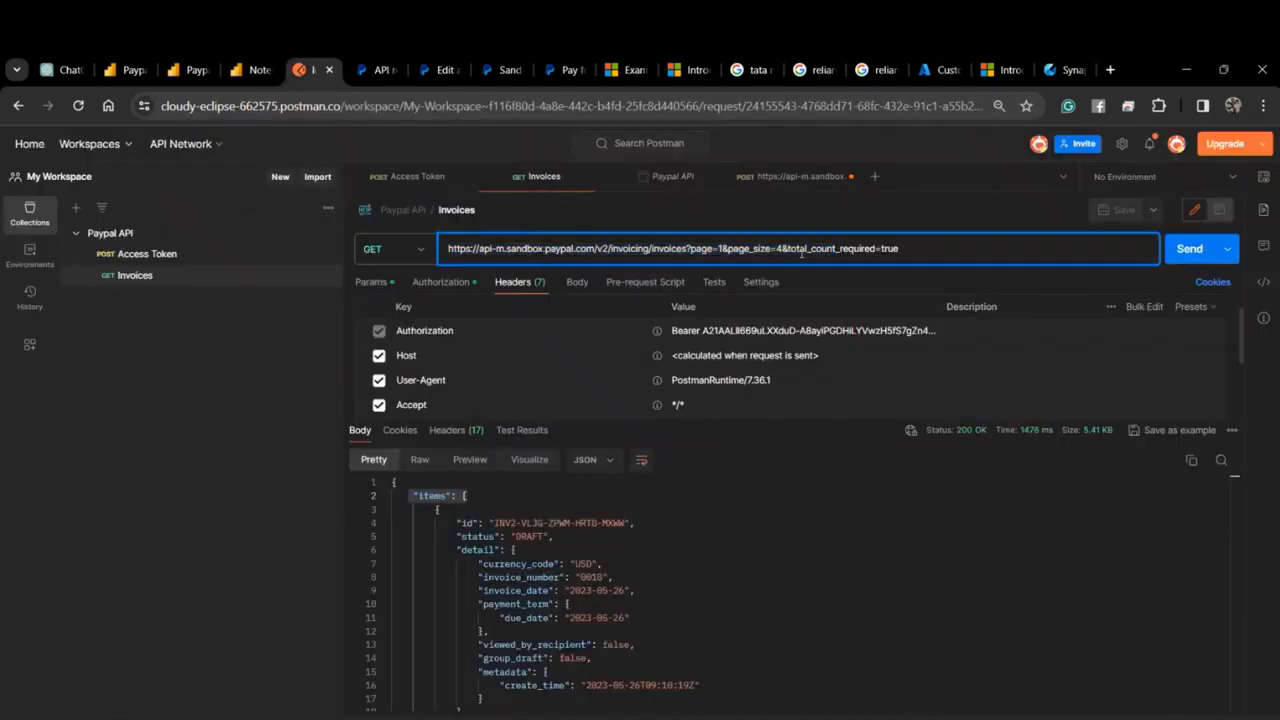
left_click_drag(927, 250, 427, 267)
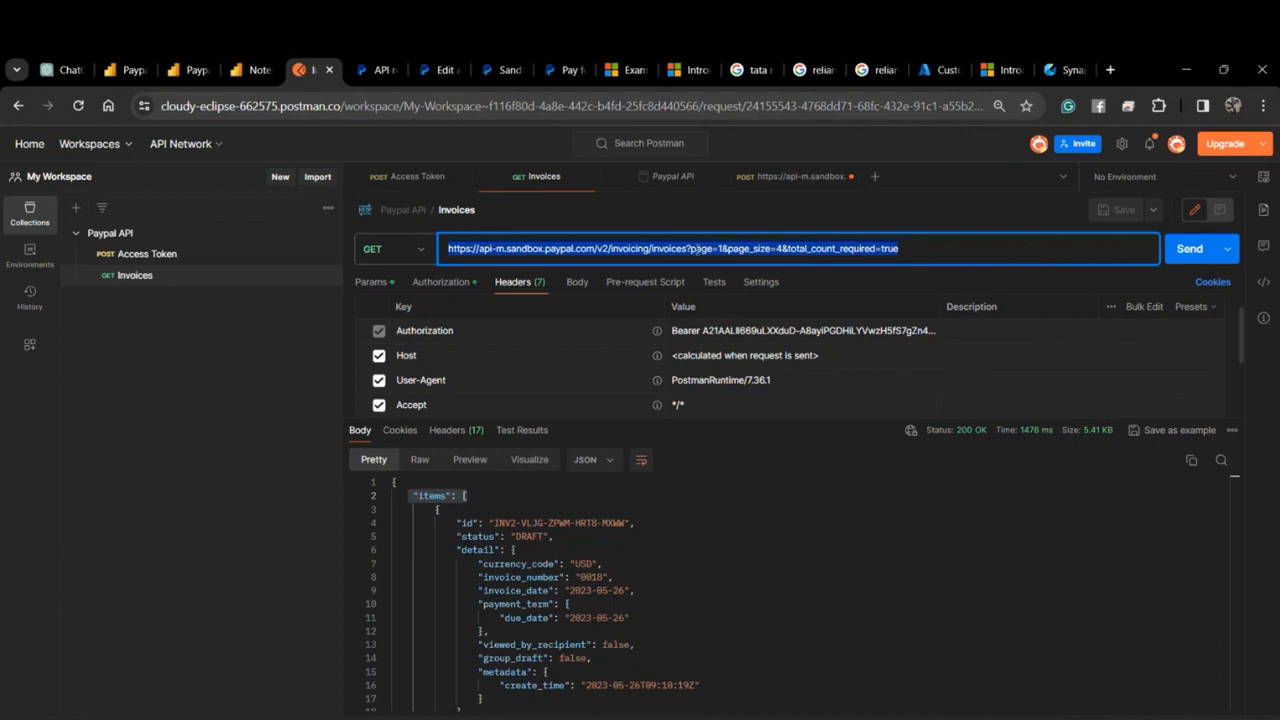
left_click(697, 248)
left_click_drag(720, 248, 691, 250)
left_click_drag(783, 248, 722, 254)
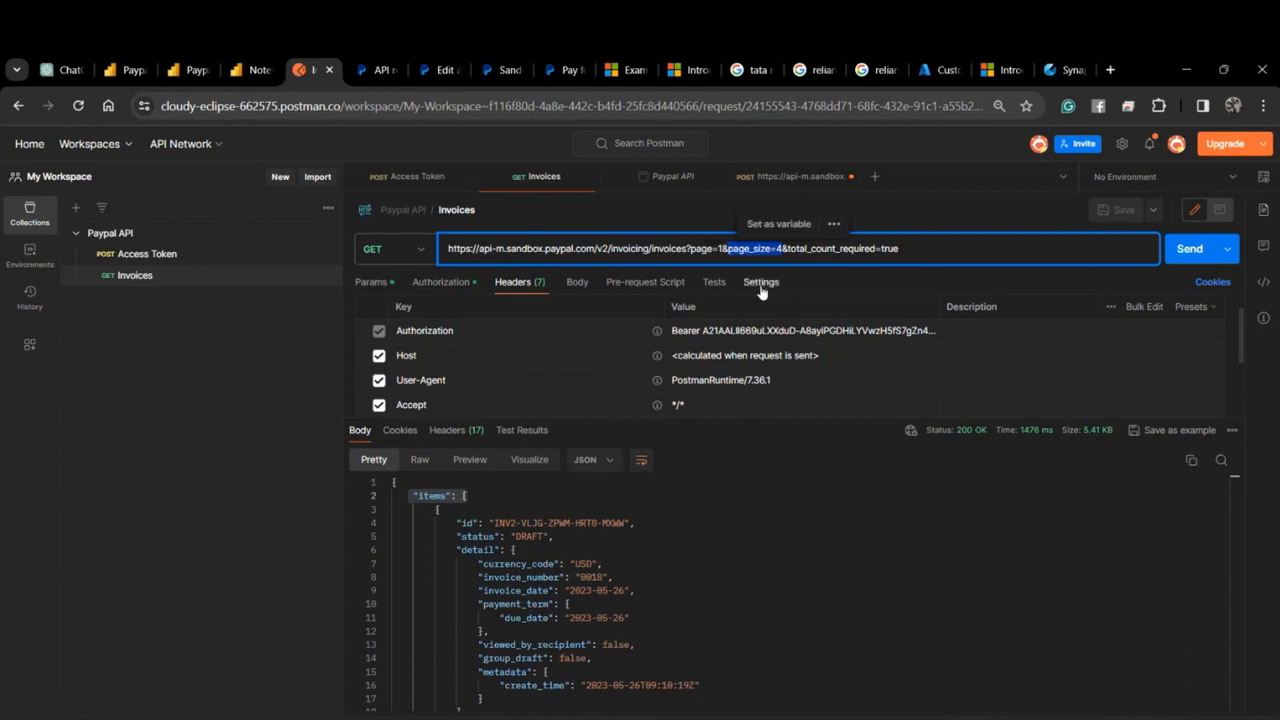
left_click_drag(787, 250, 918, 251)
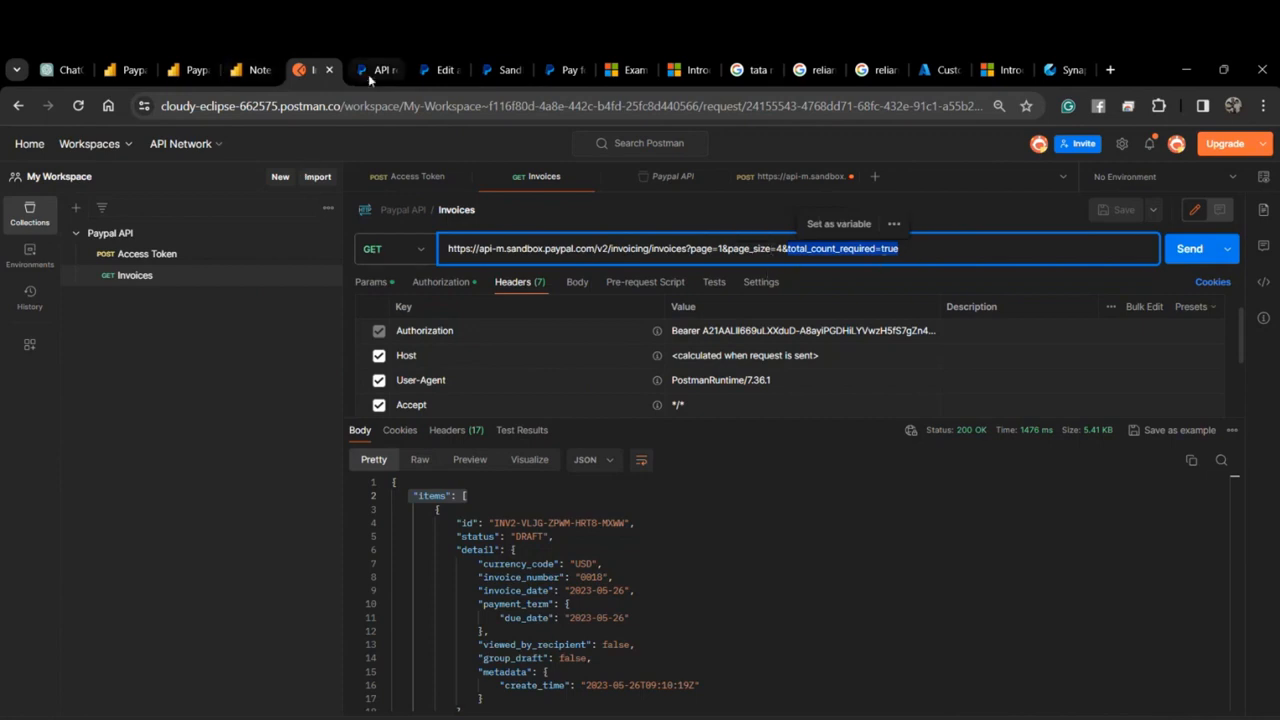
Move from the API requests docs to the Test app on the Developer Dashboard.
mouse_move(368, 74)
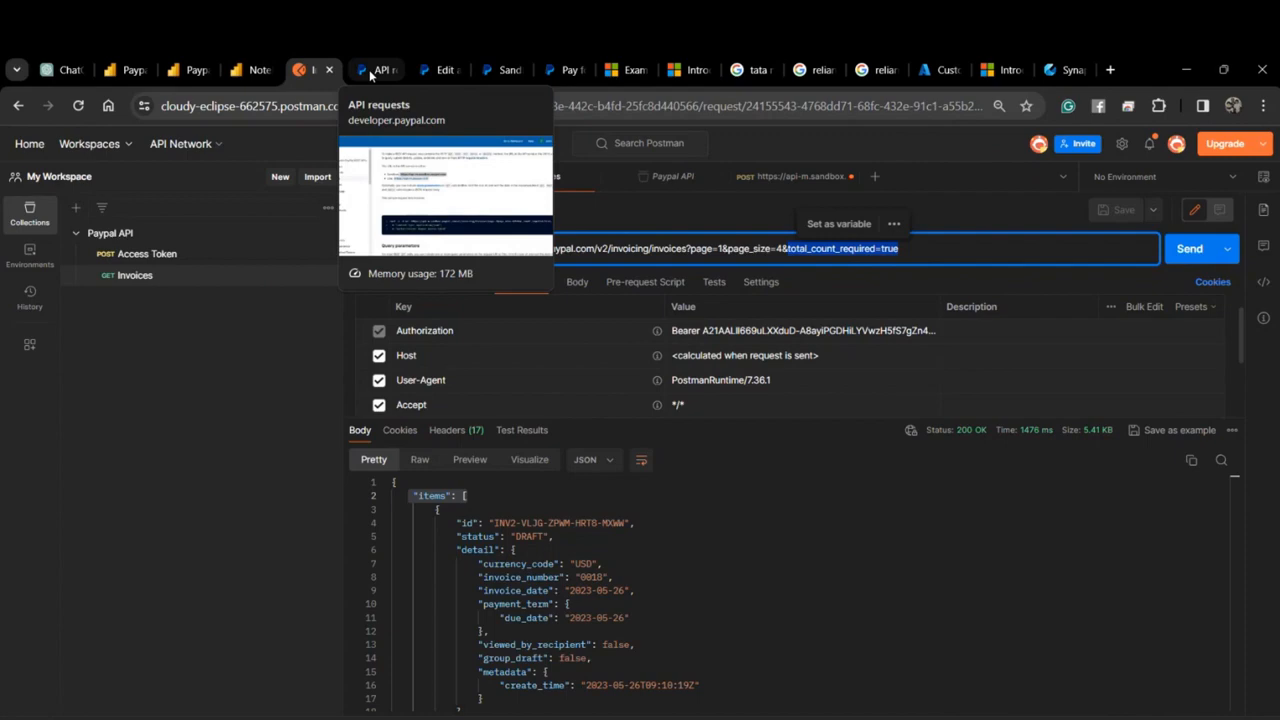
left_click(370, 75)
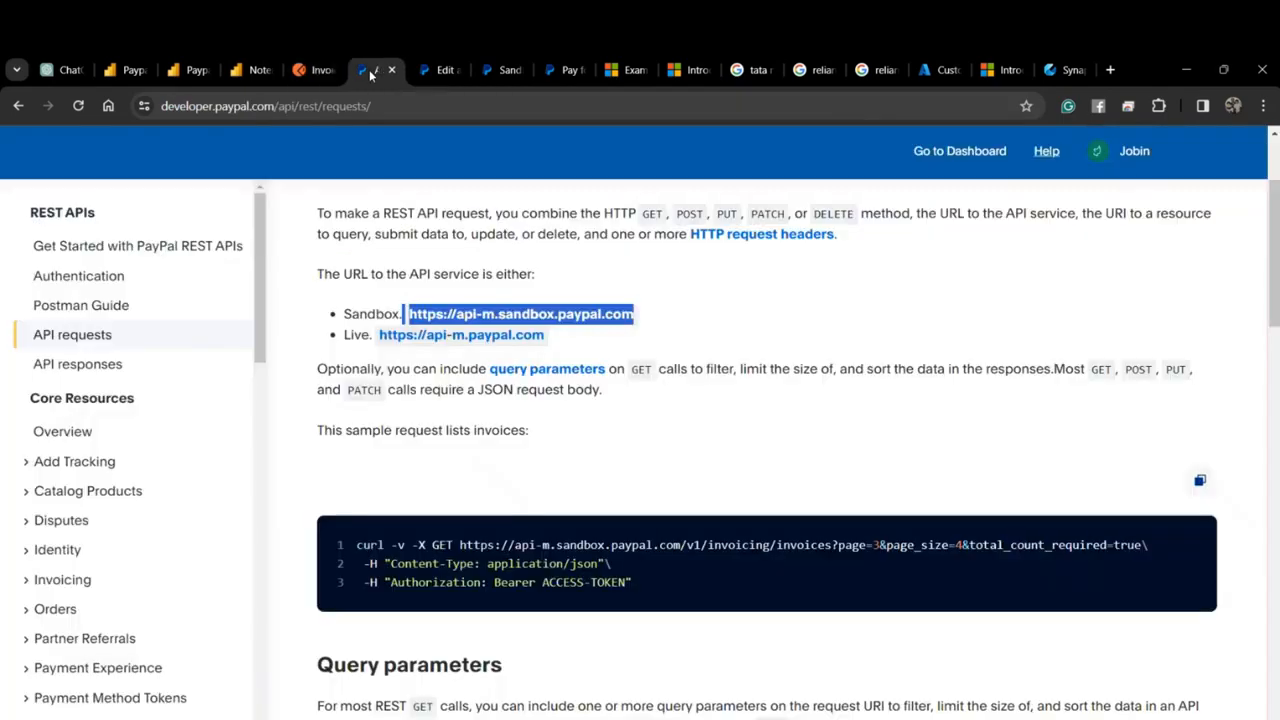
left_click(426, 72)
mouse_move(442, 232)
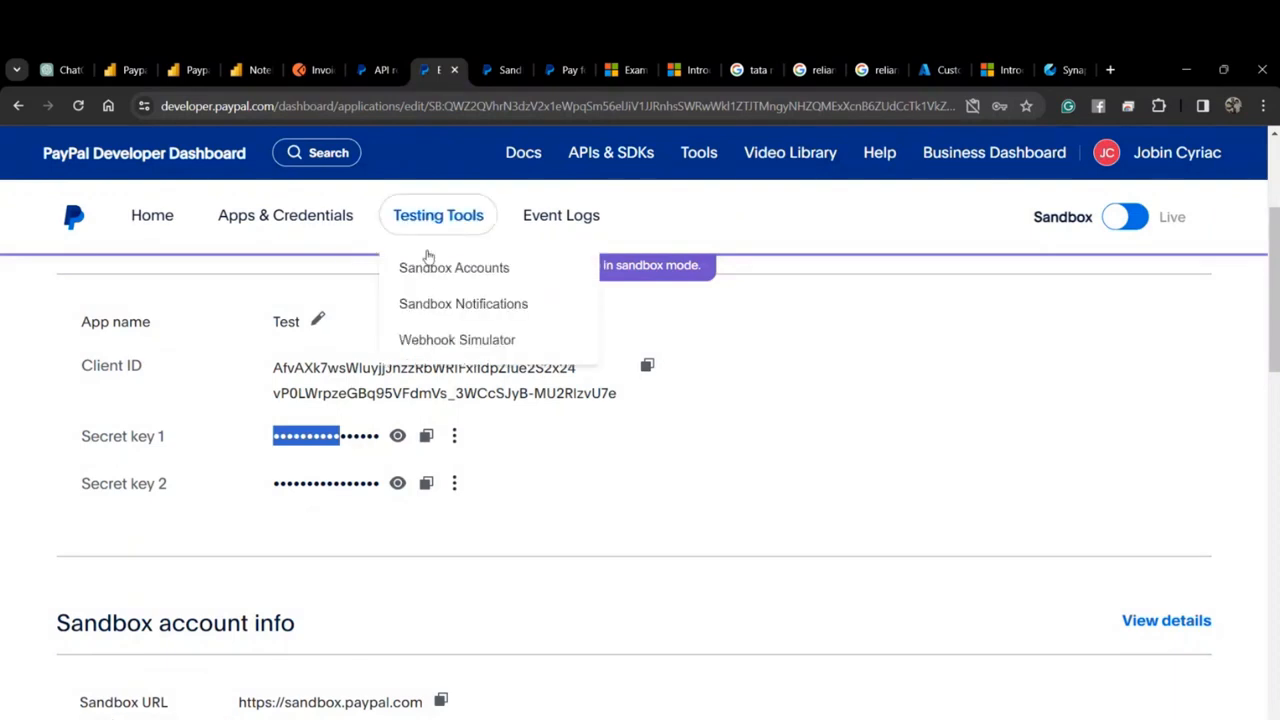
Open Sandbox Accounts and view the business test account's login details.
left_click(430, 265)
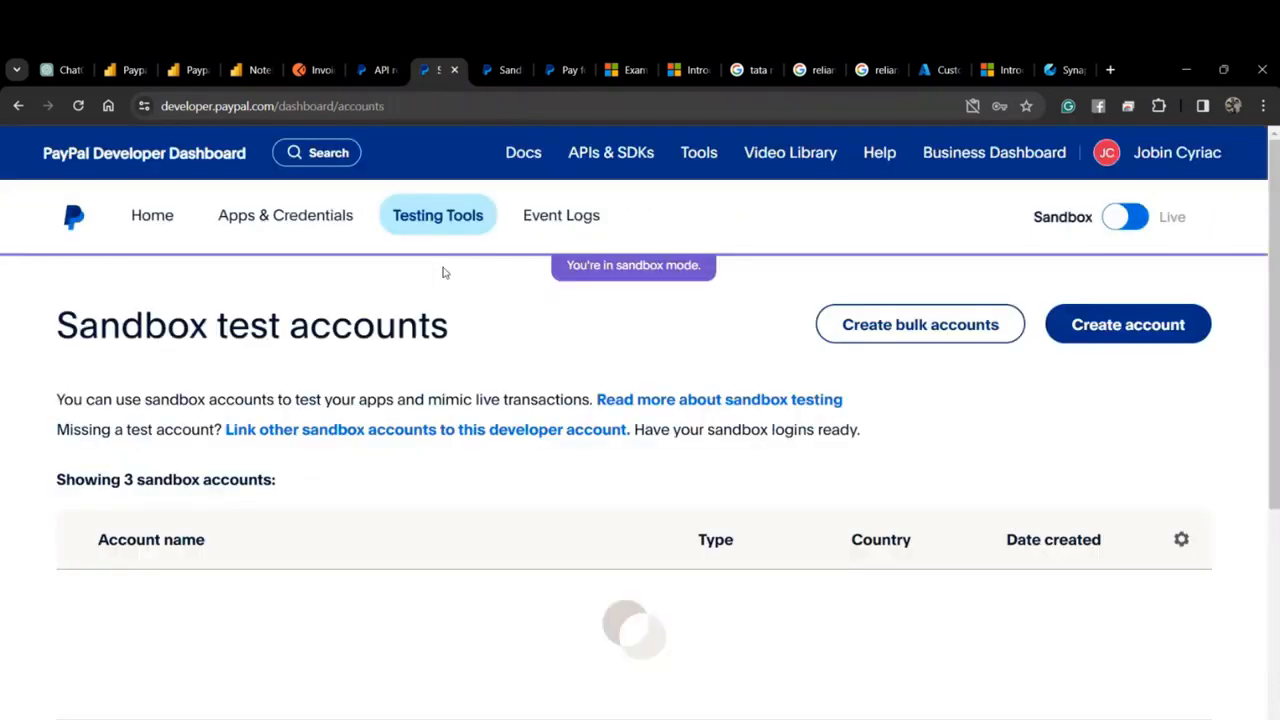
scroll(430, 435, "down", 2)
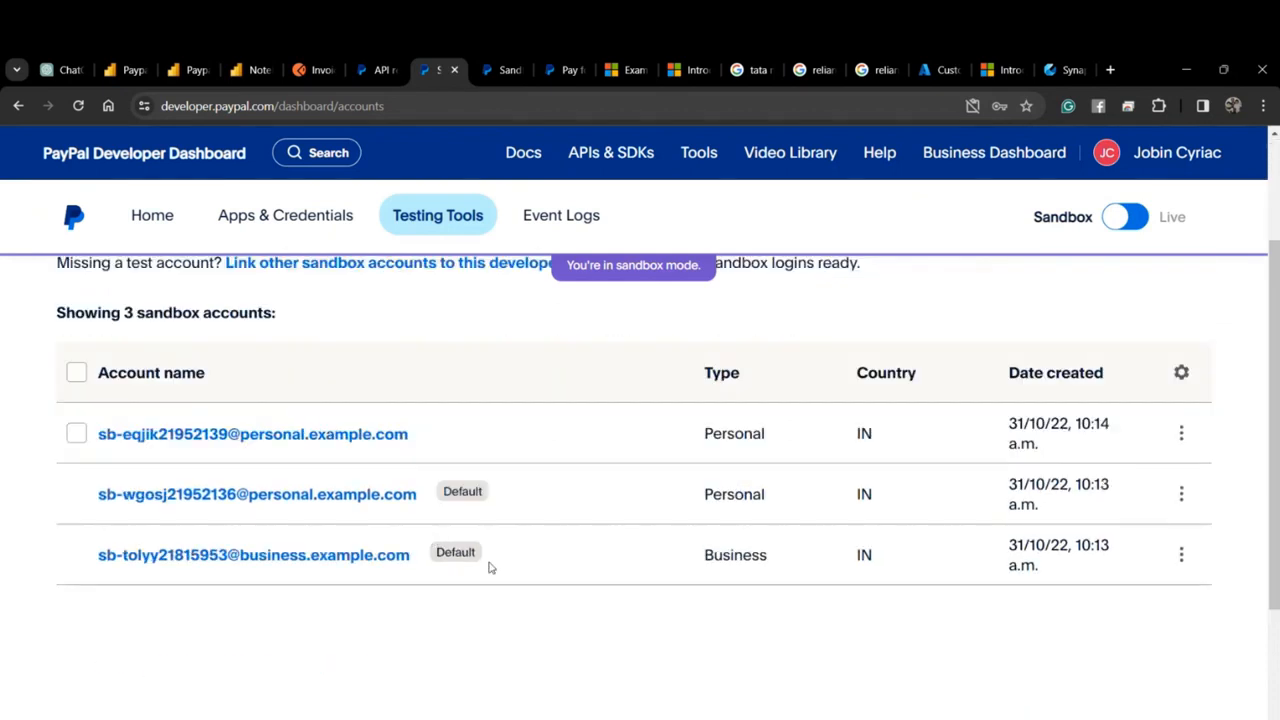
scroll(823, 557, "up", 2)
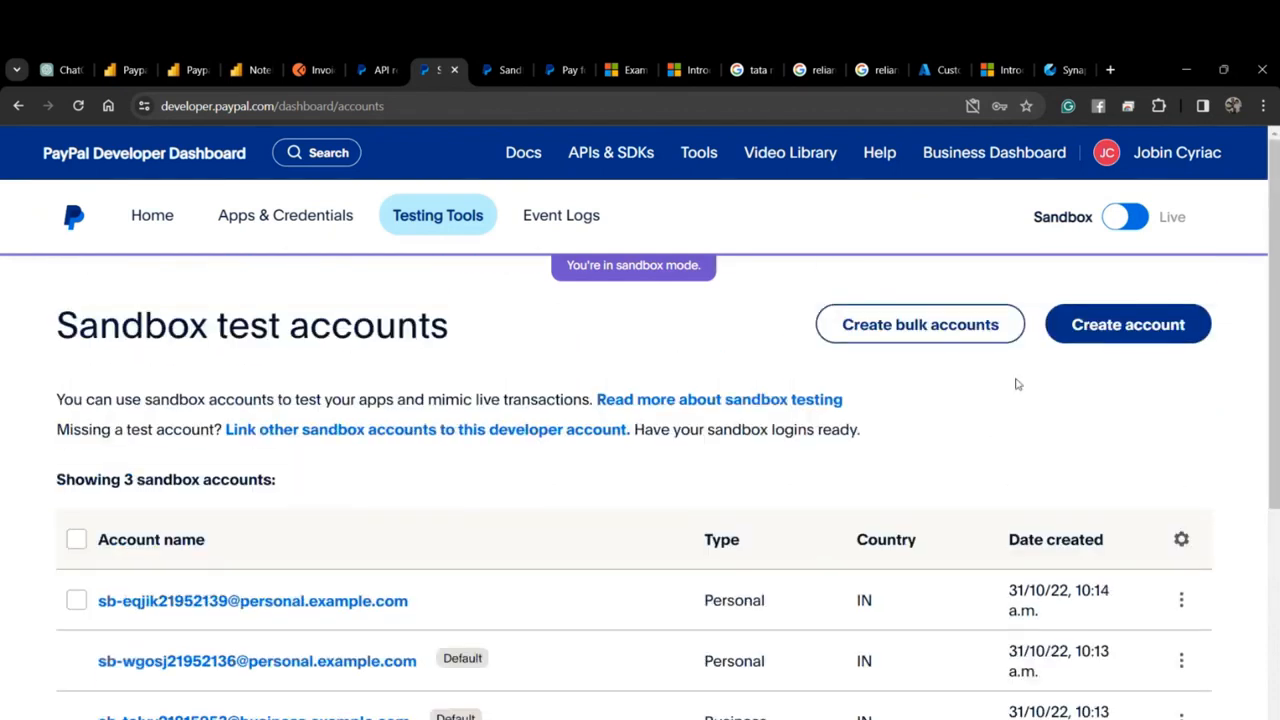
scroll(1000, 430, "down", 1)
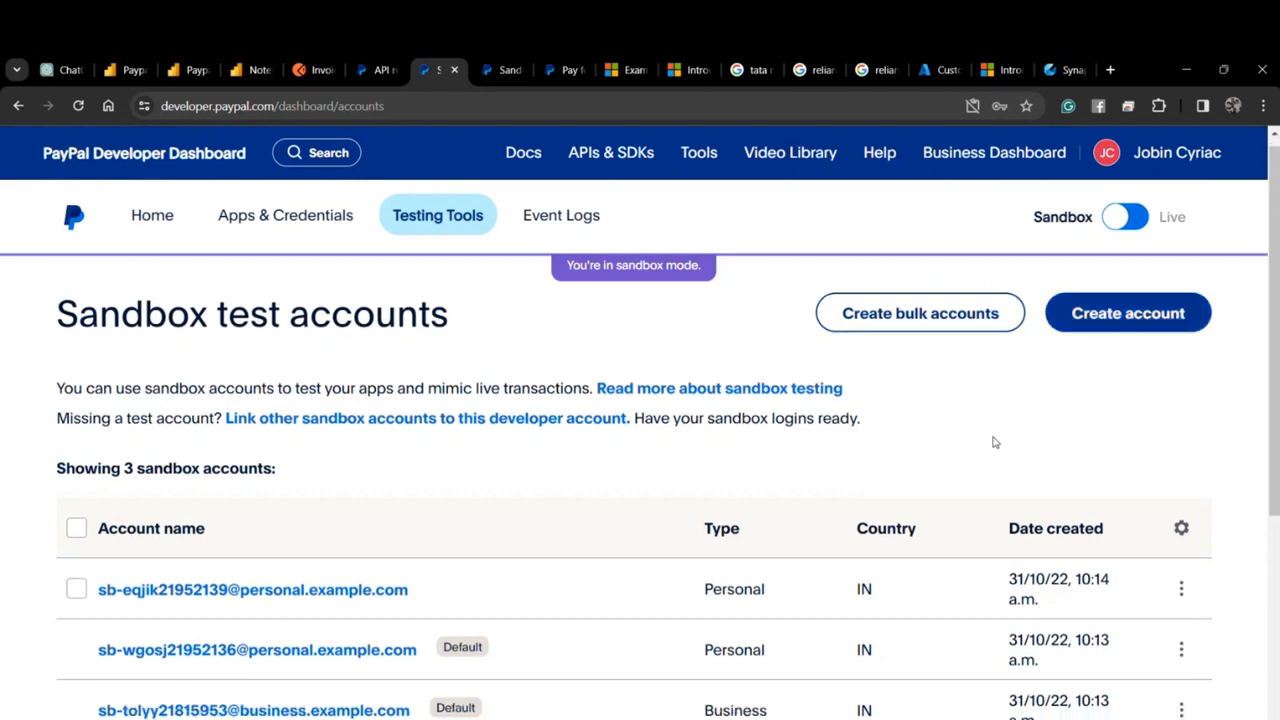
scroll(640, 646, "down", 1)
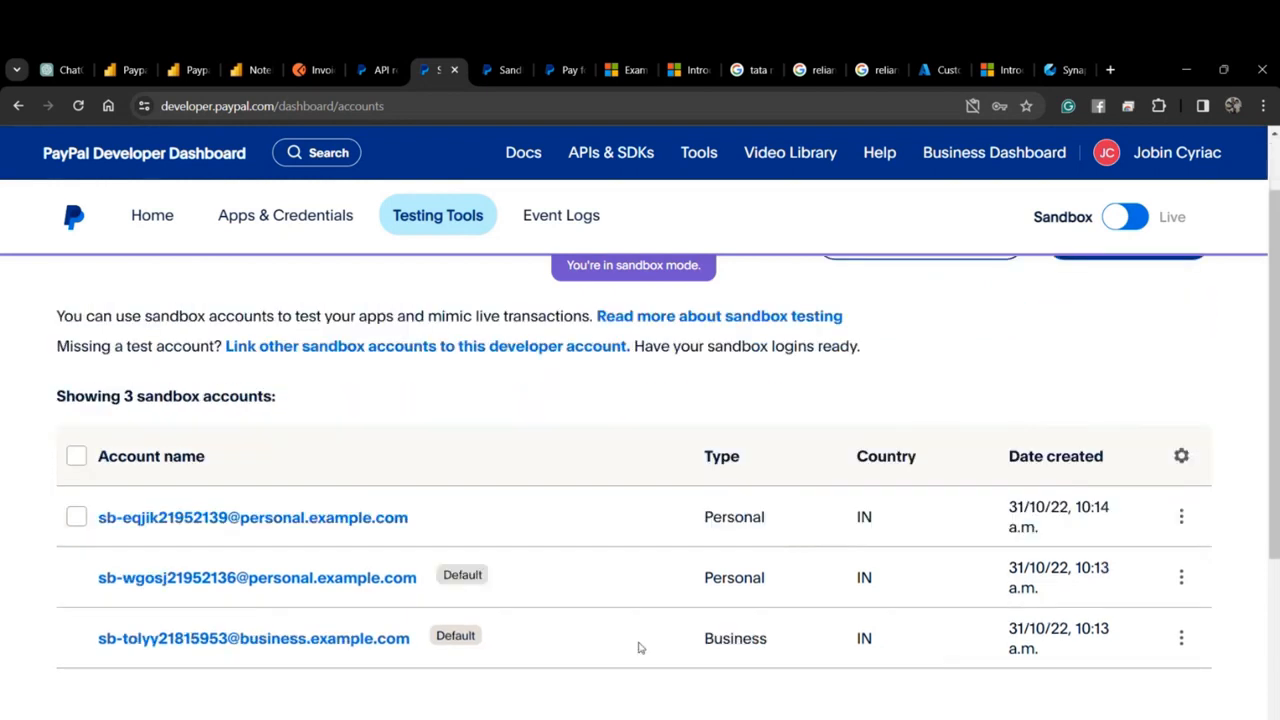
left_click(348, 639)
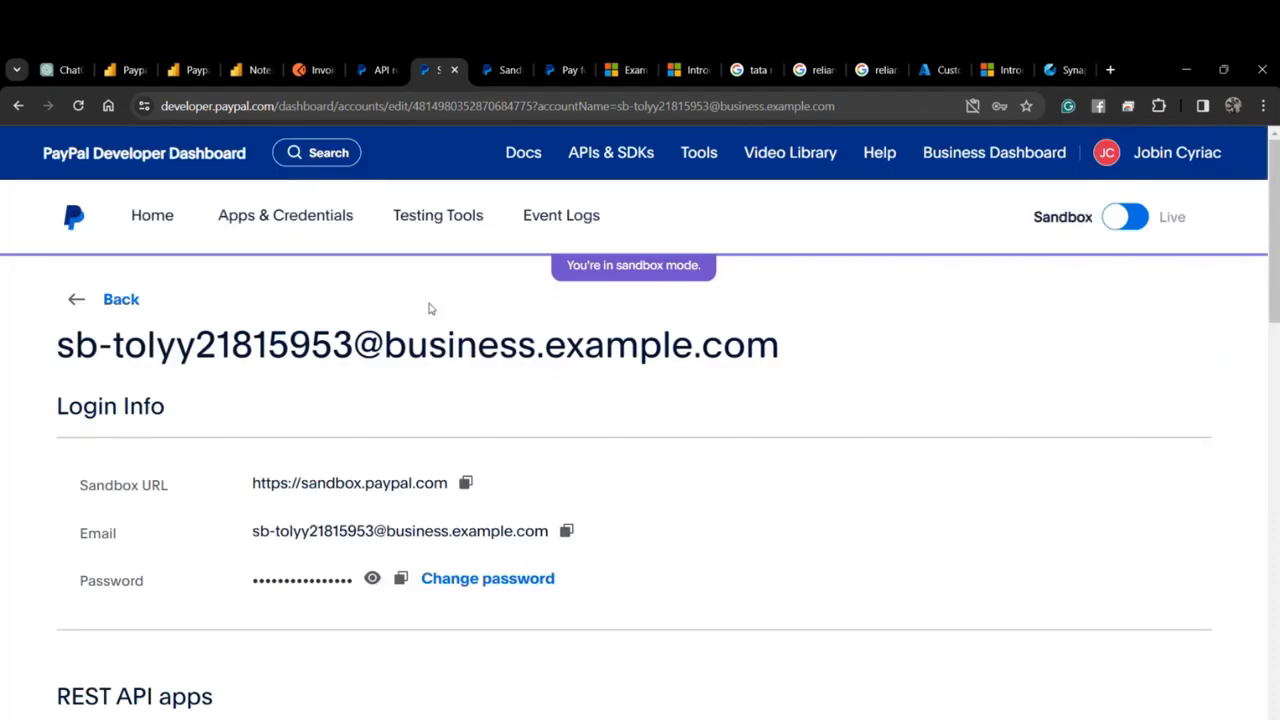
scroll(486, 466, "down", 1)
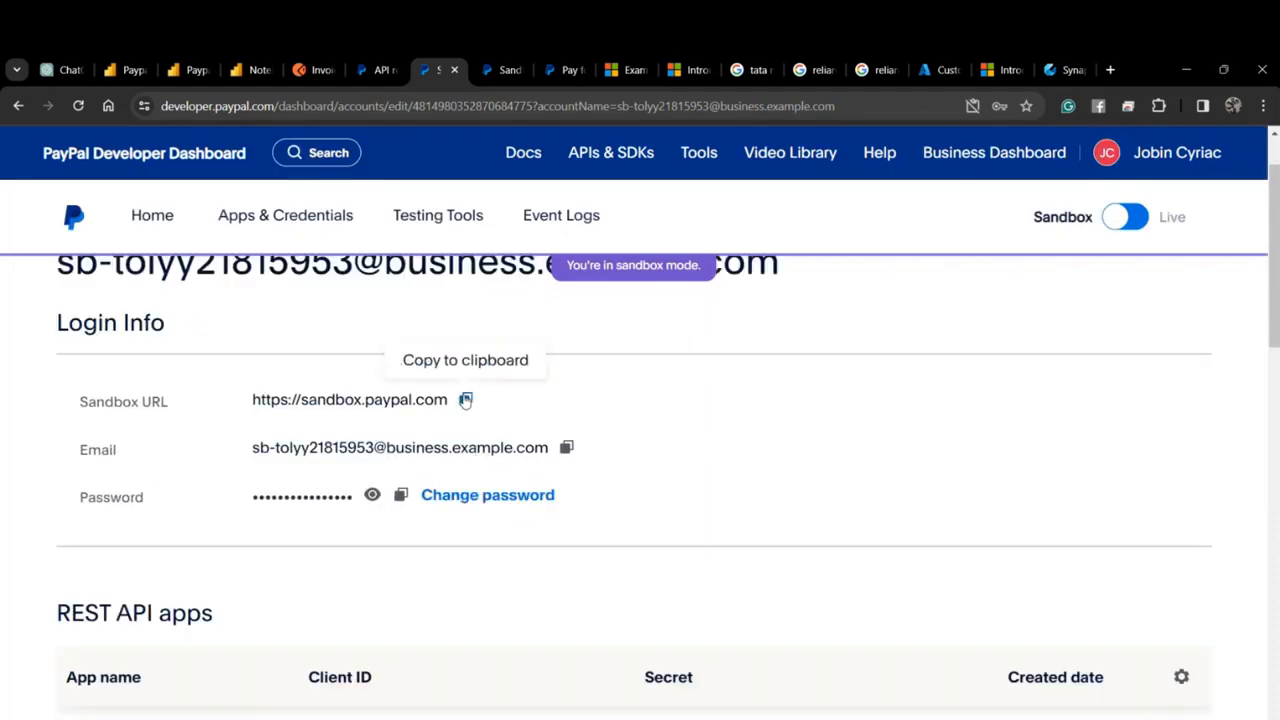
Load the copied sandbox.paypal.com address in a spare tab and open its Log In page.
left_click(495, 72)
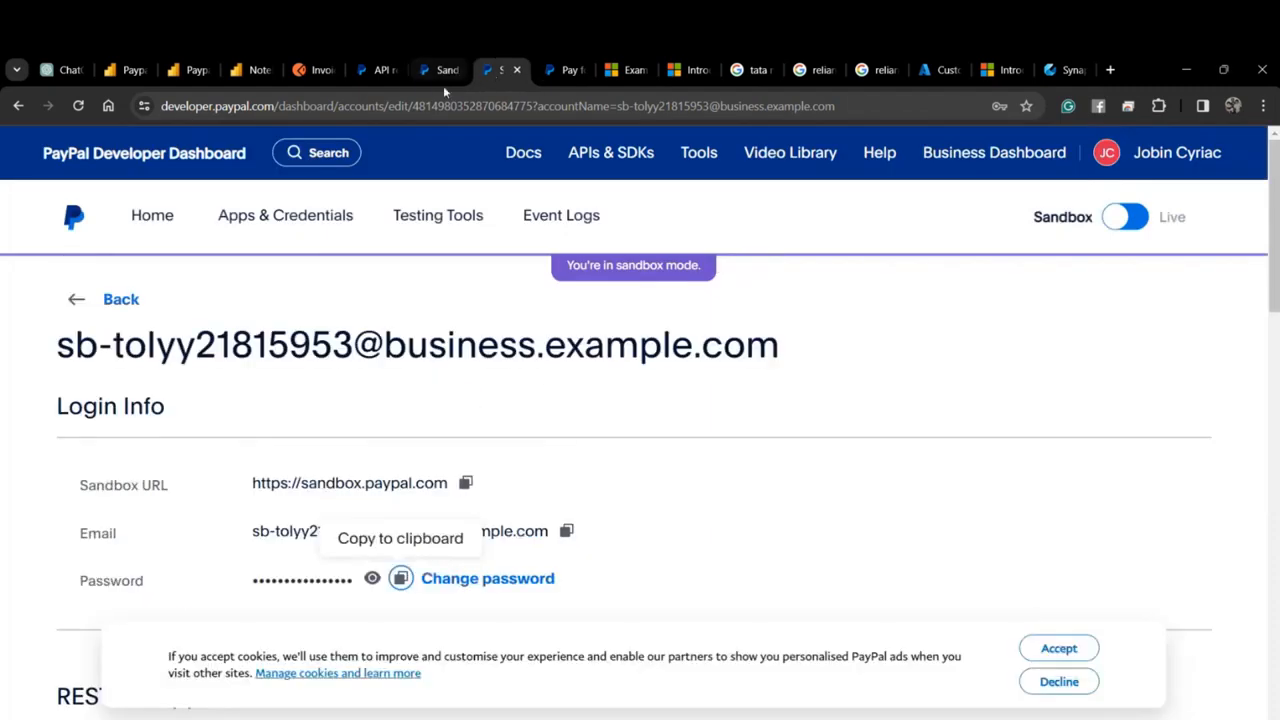
left_click(413, 114)
type("https://sandbox.paypal.com")
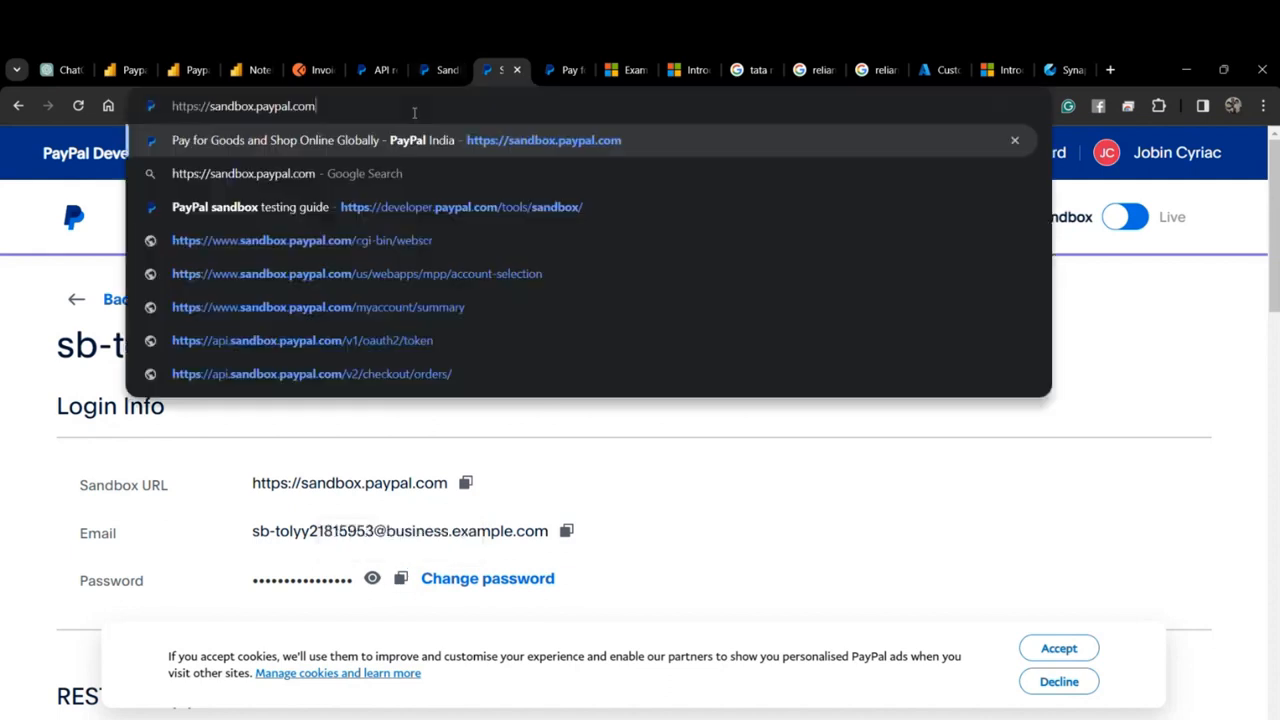
key("Return")
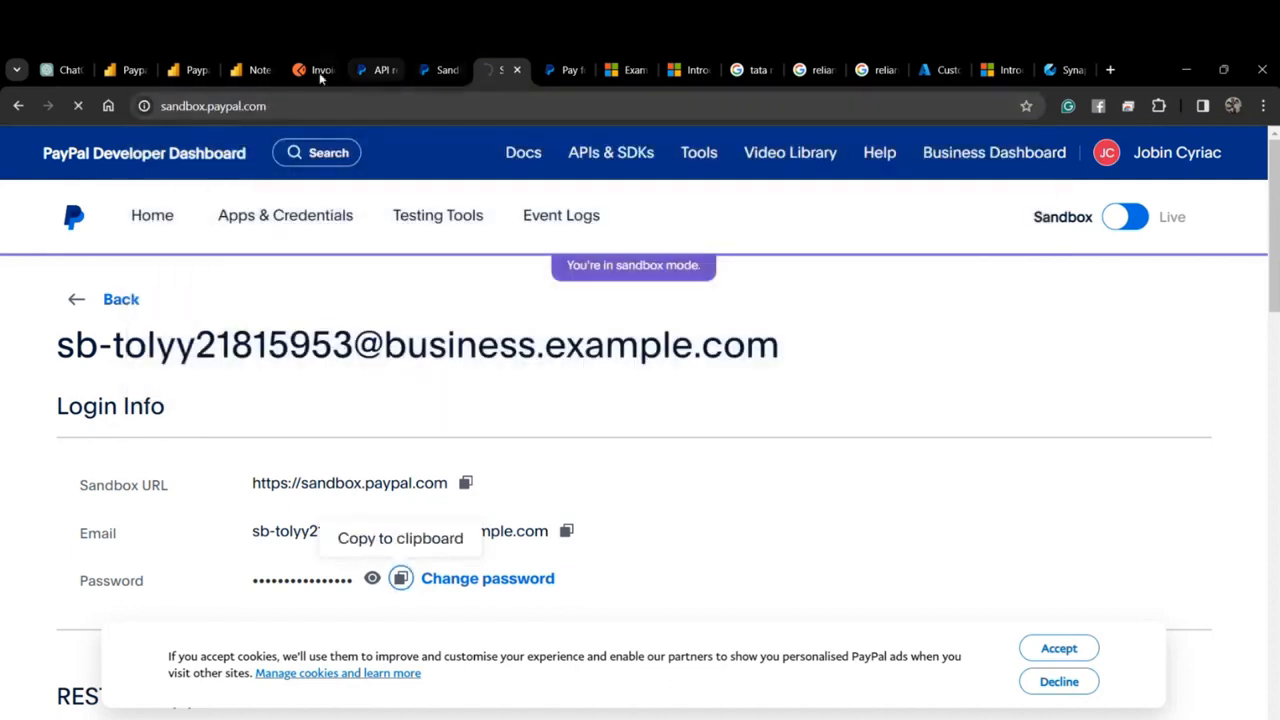
mouse_move(319, 72)
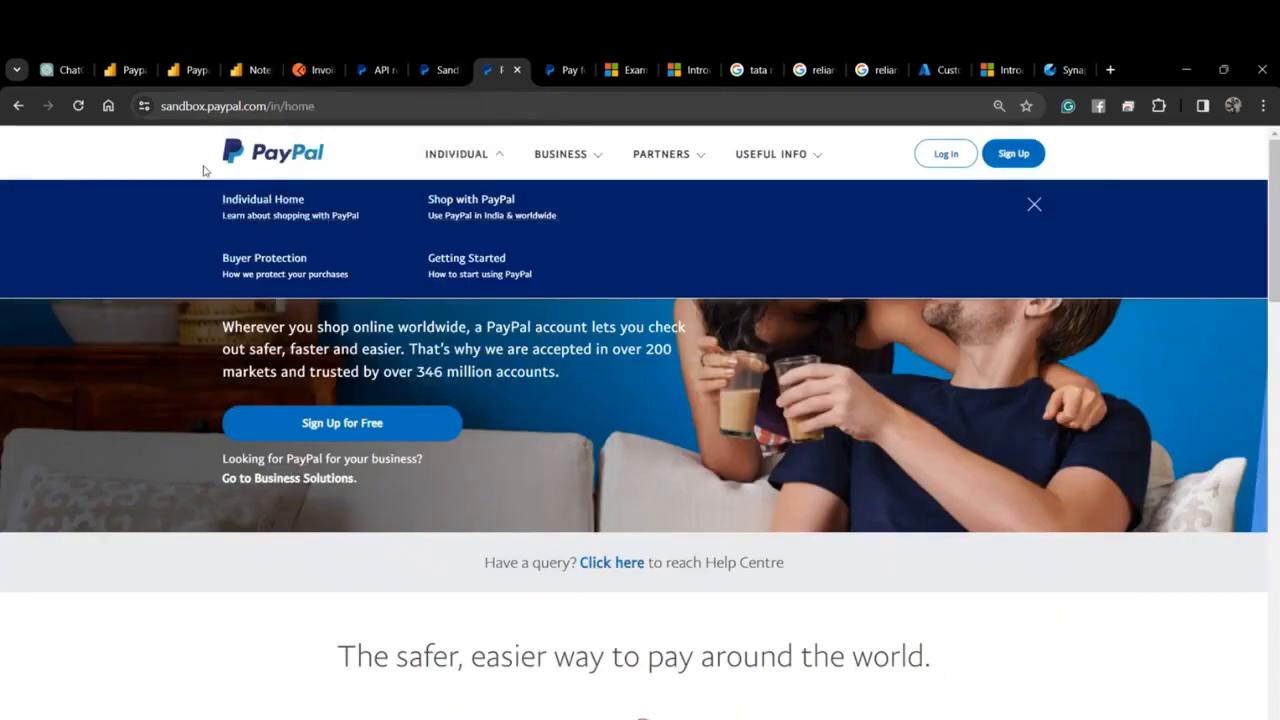
left_click(945, 153)
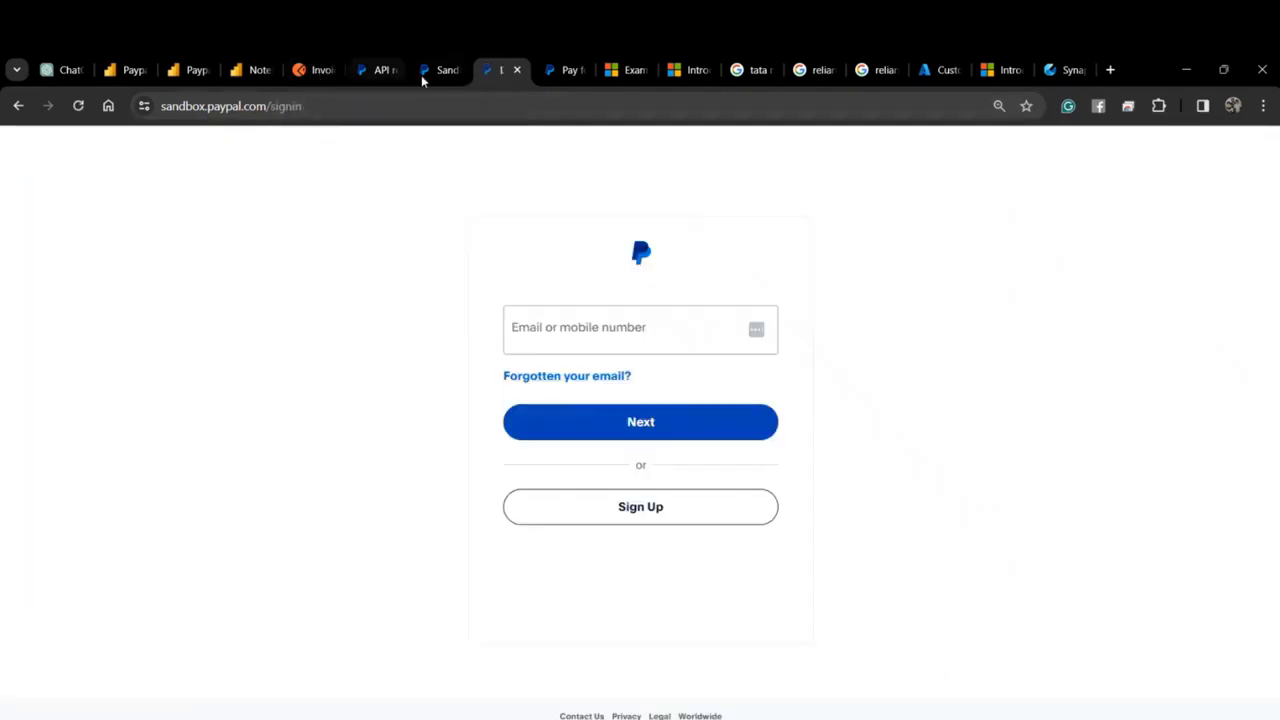
Enter the business account's copied e-mail on the sandbox sign-in page.
left_click(436, 74)
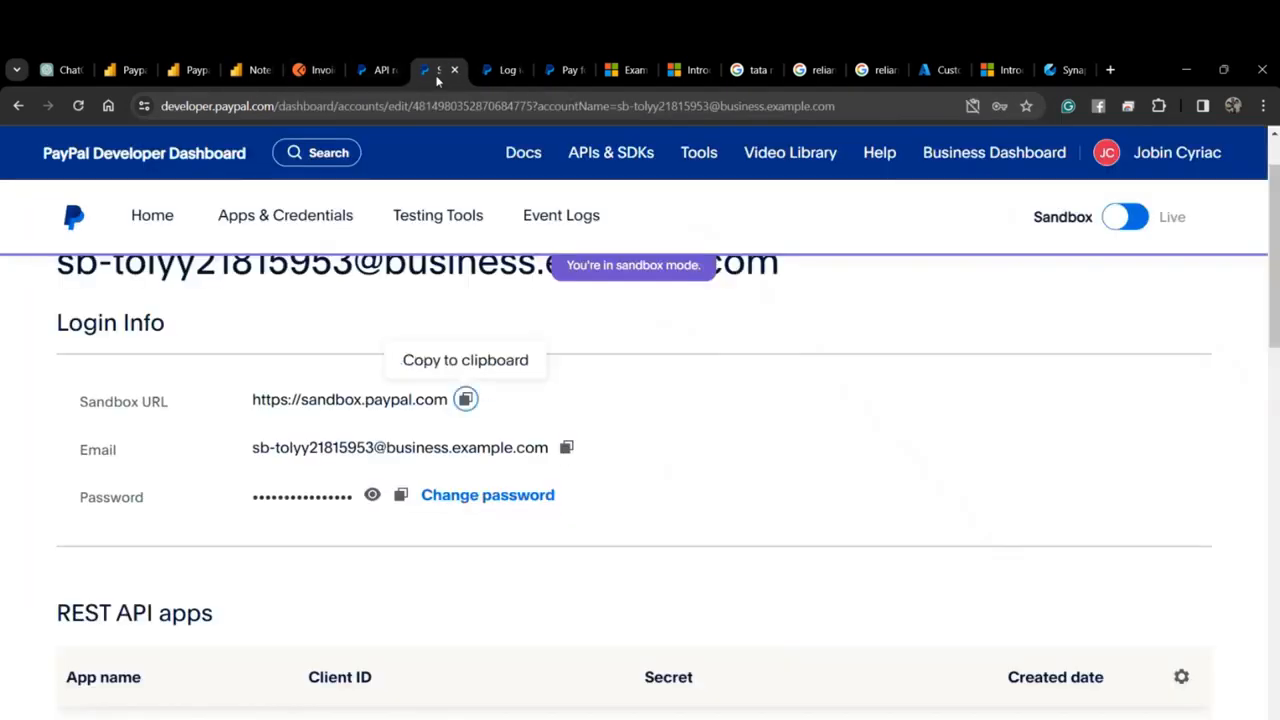
left_click(566, 449)
left_click(496, 69)
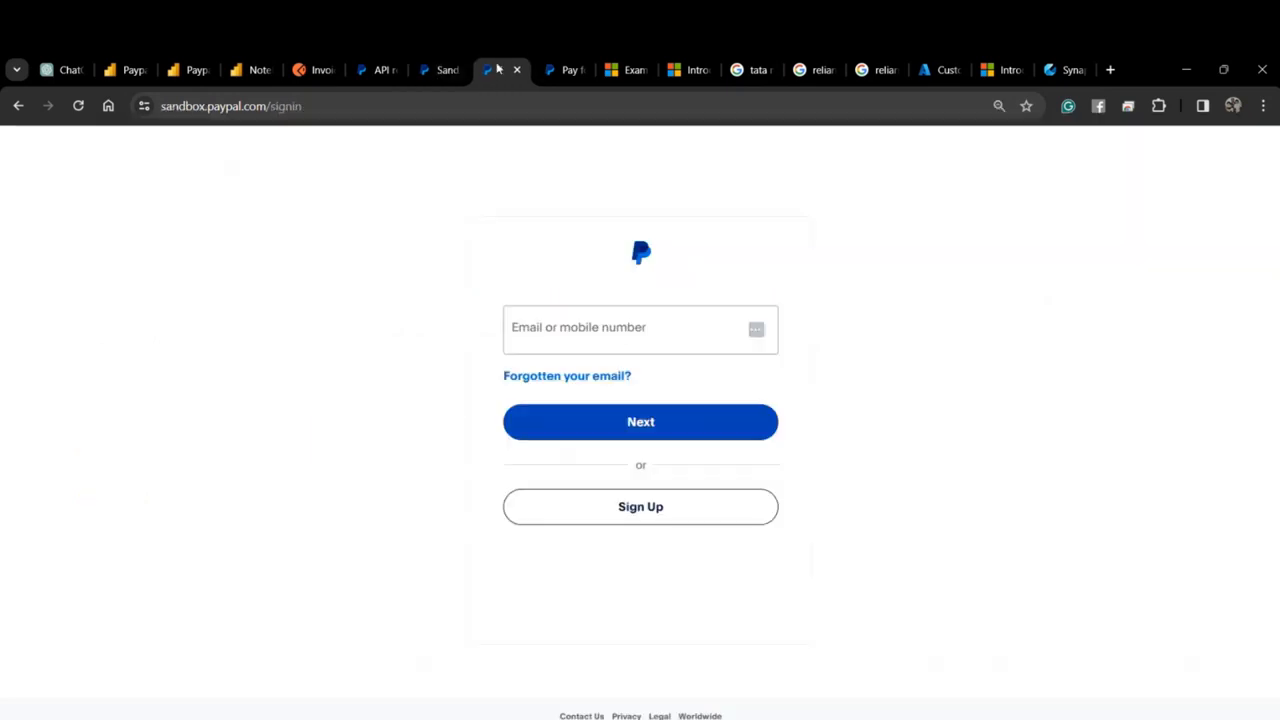
left_click(570, 327)
key("ctrl+v")
left_click(604, 426)
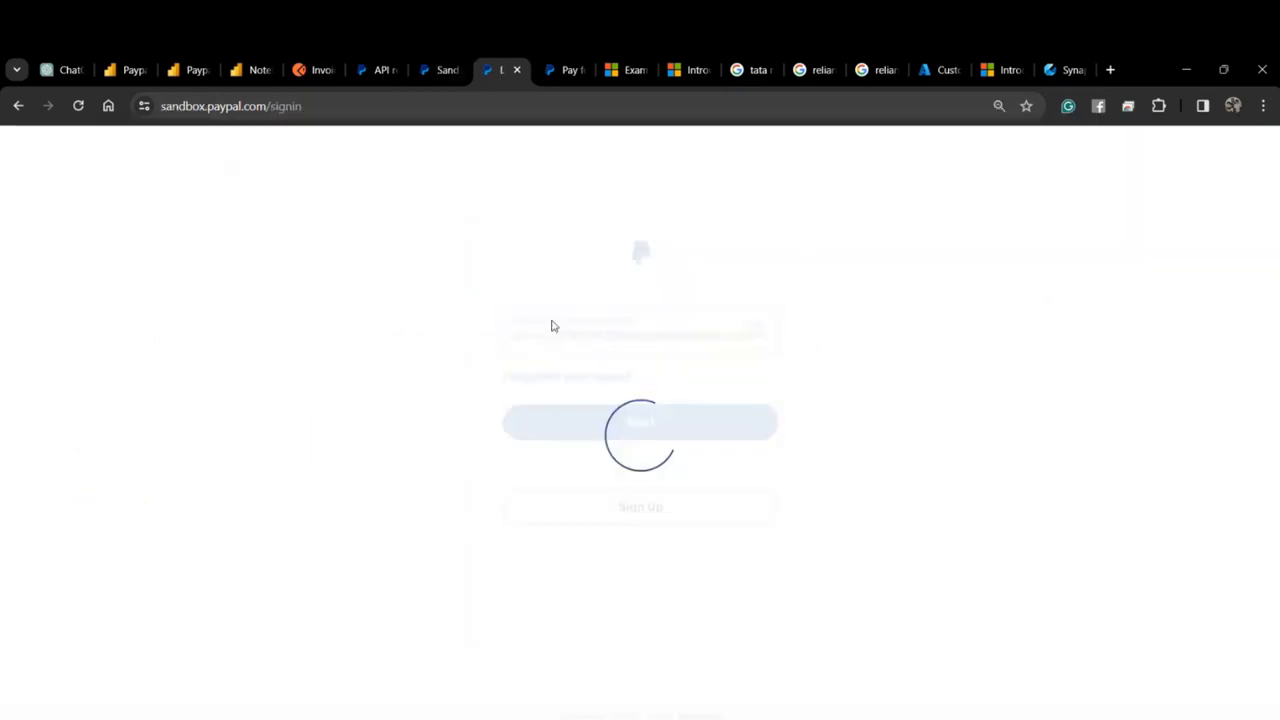
Paste the account's copied password and log in to the sandbox business account.
left_click(425, 72)
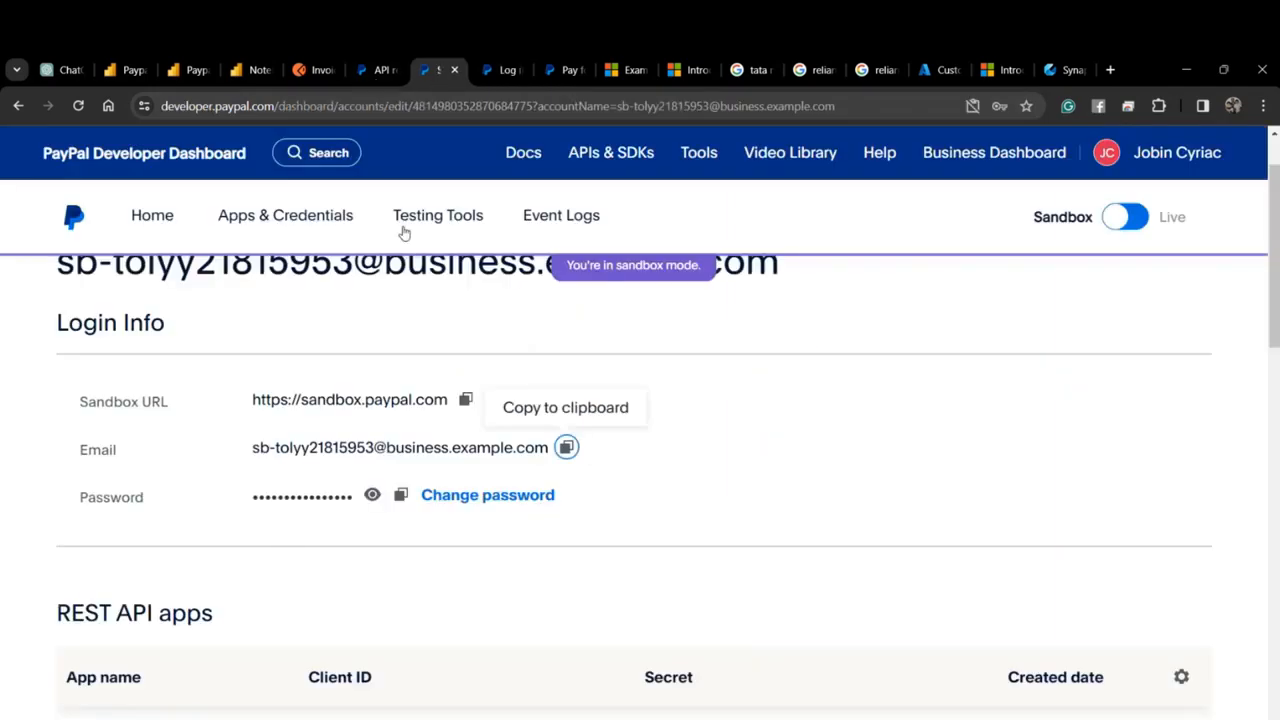
left_click(400, 494)
left_click(497, 70)
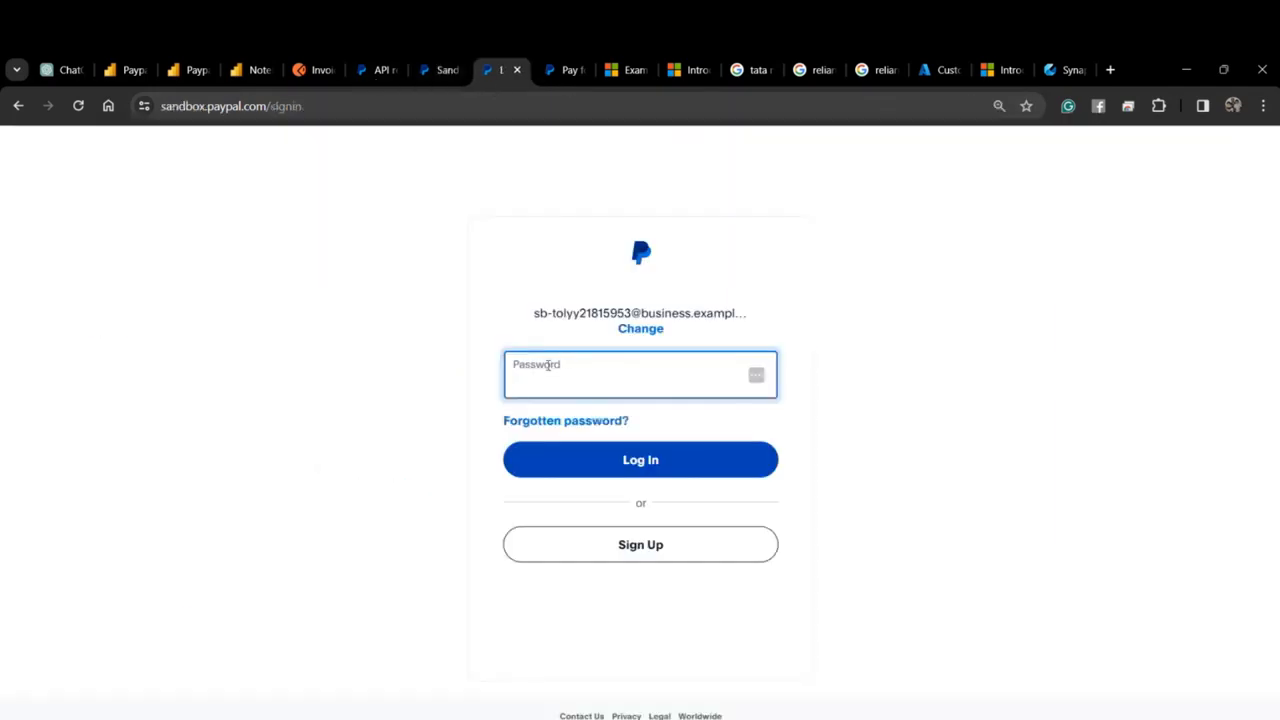
key("ctrl+v")
left_click(584, 466)
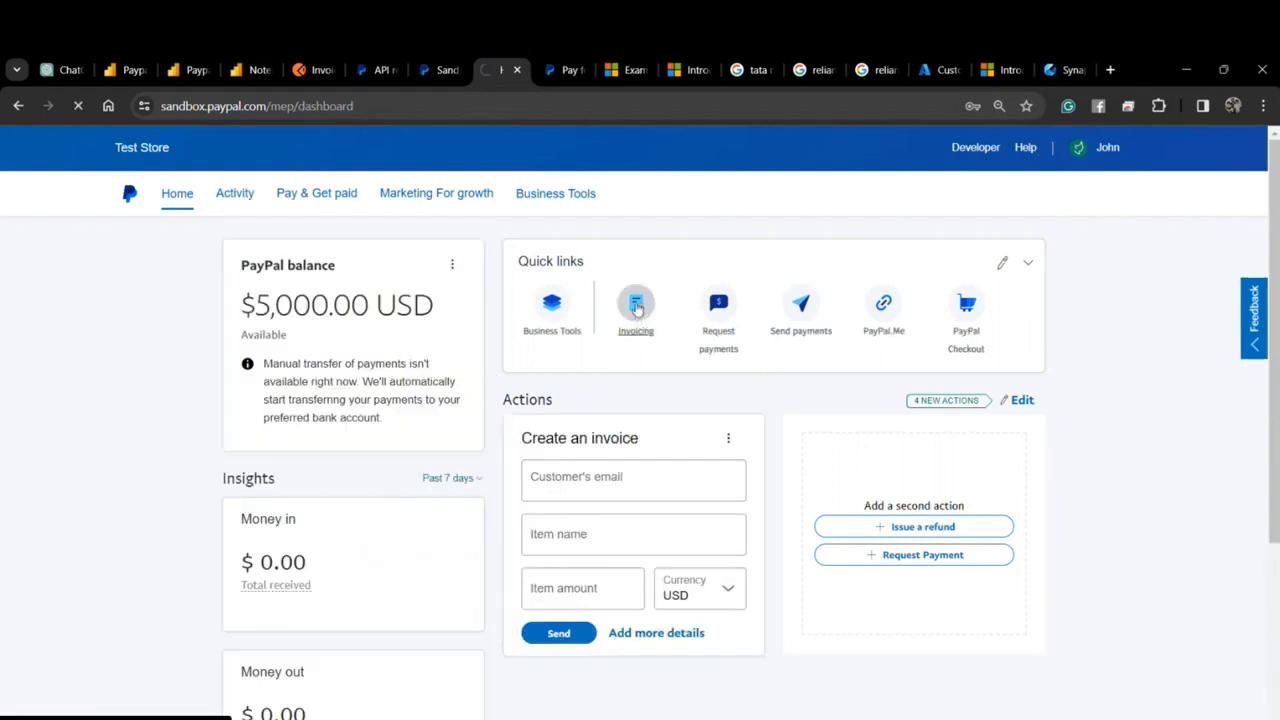
Open Invoicing, clear the past-30-days date filter to list all drafts, and start a new invoice.
left_click(638, 314)
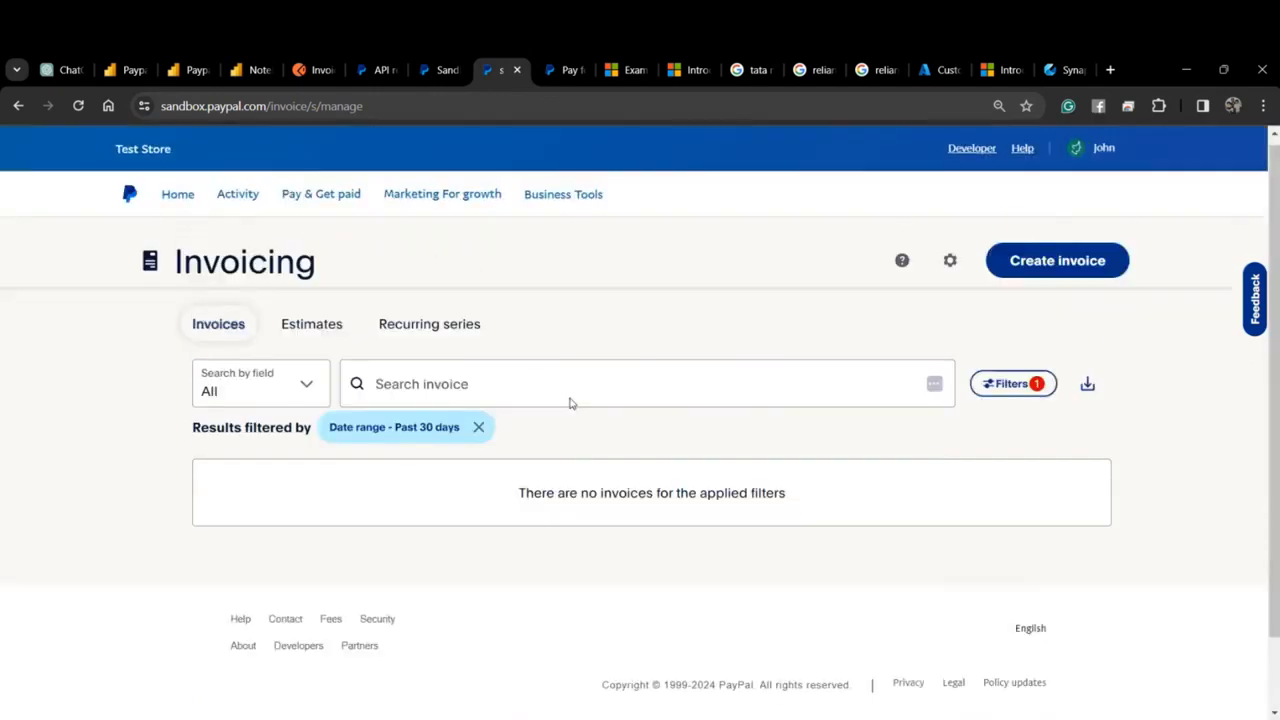
left_click(478, 427)
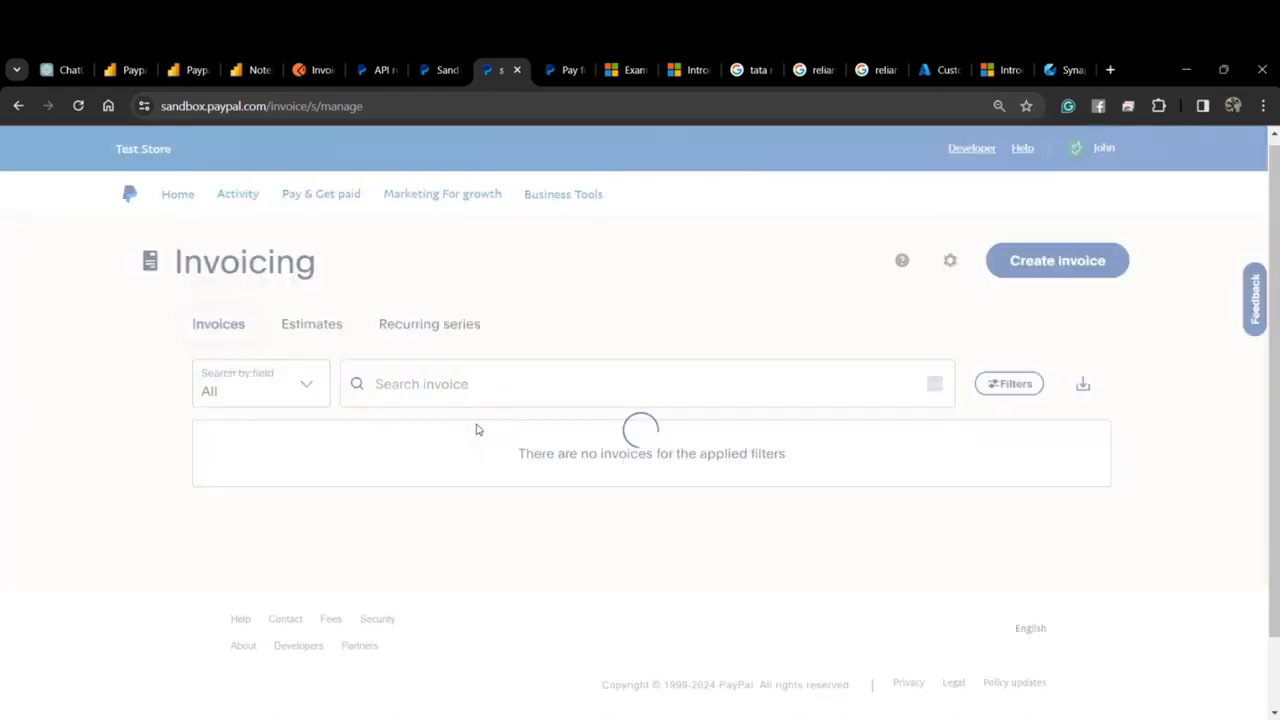
scroll(486, 516, "down", 8)
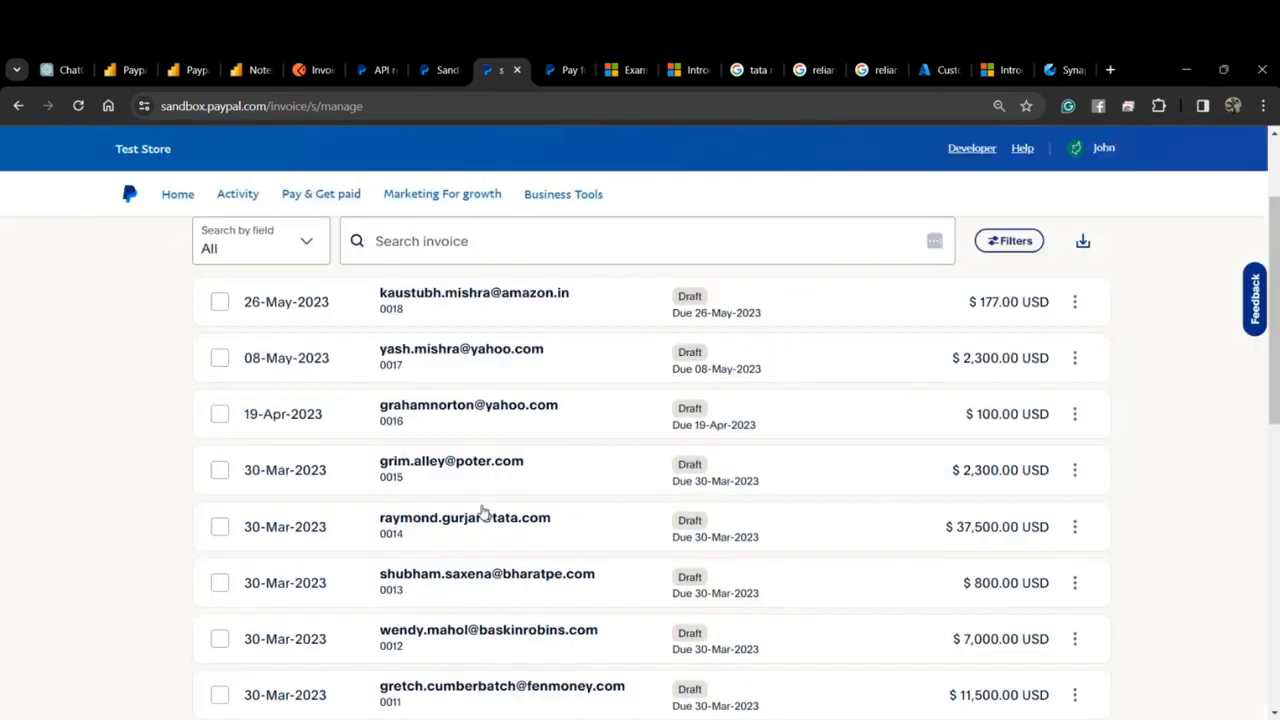
scroll(486, 519, "up", 10)
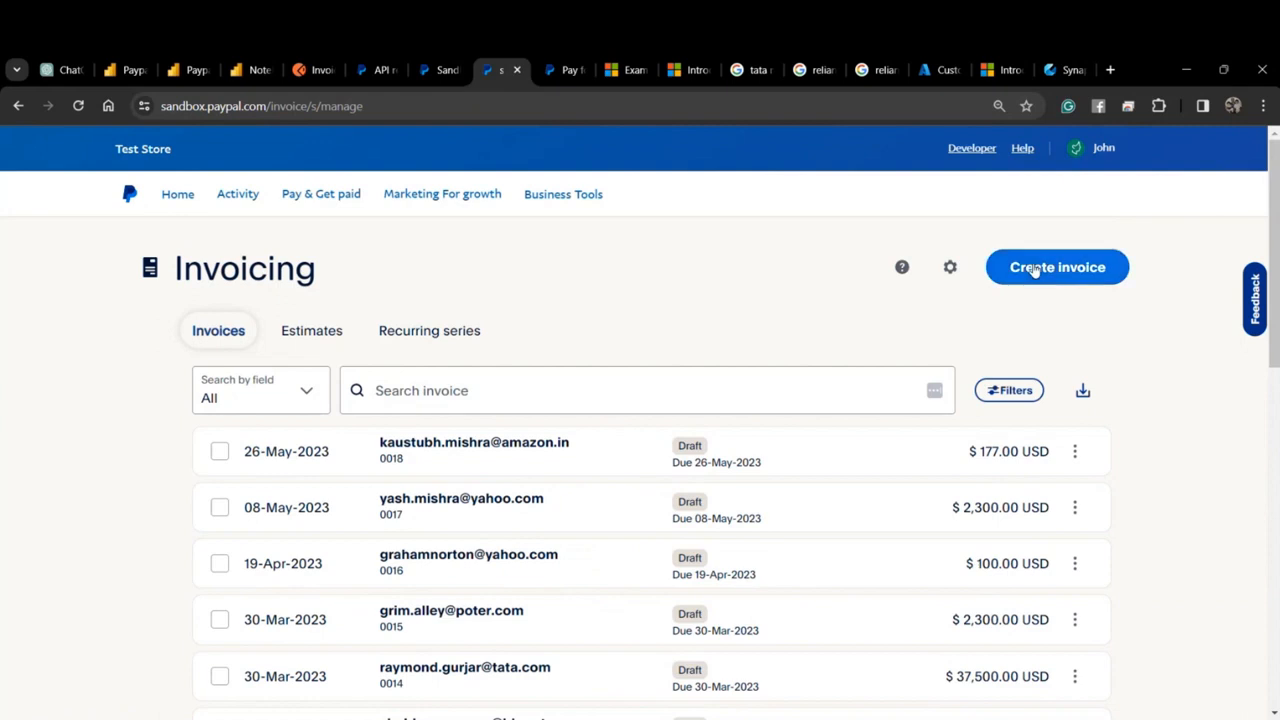
left_click(1034, 269)
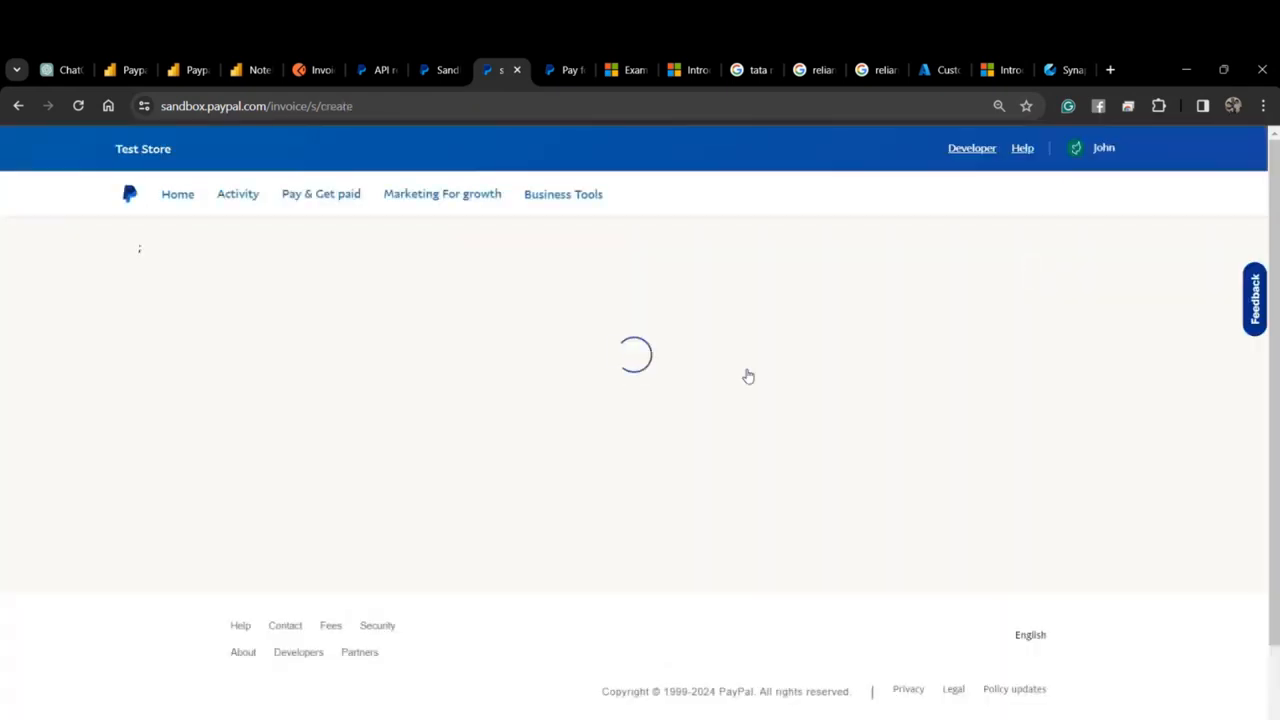
Enter the customer's e-mail address as the invoice recipient.
left_click(285, 483)
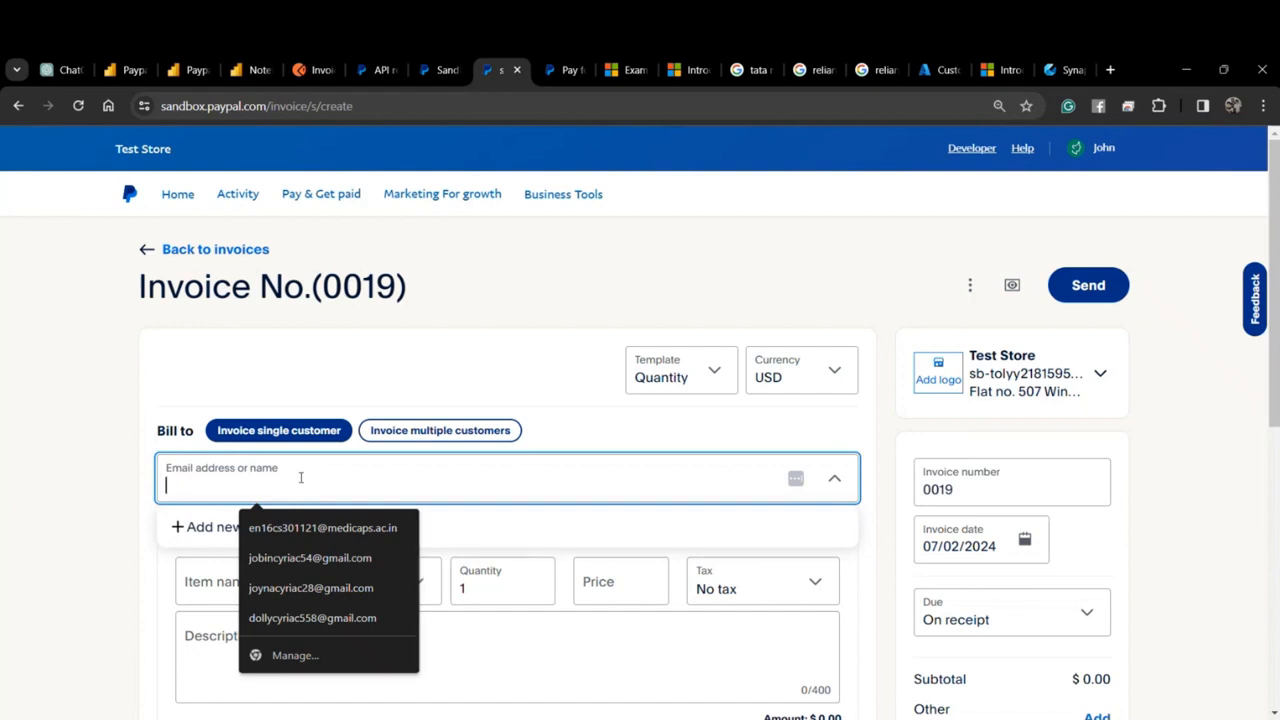
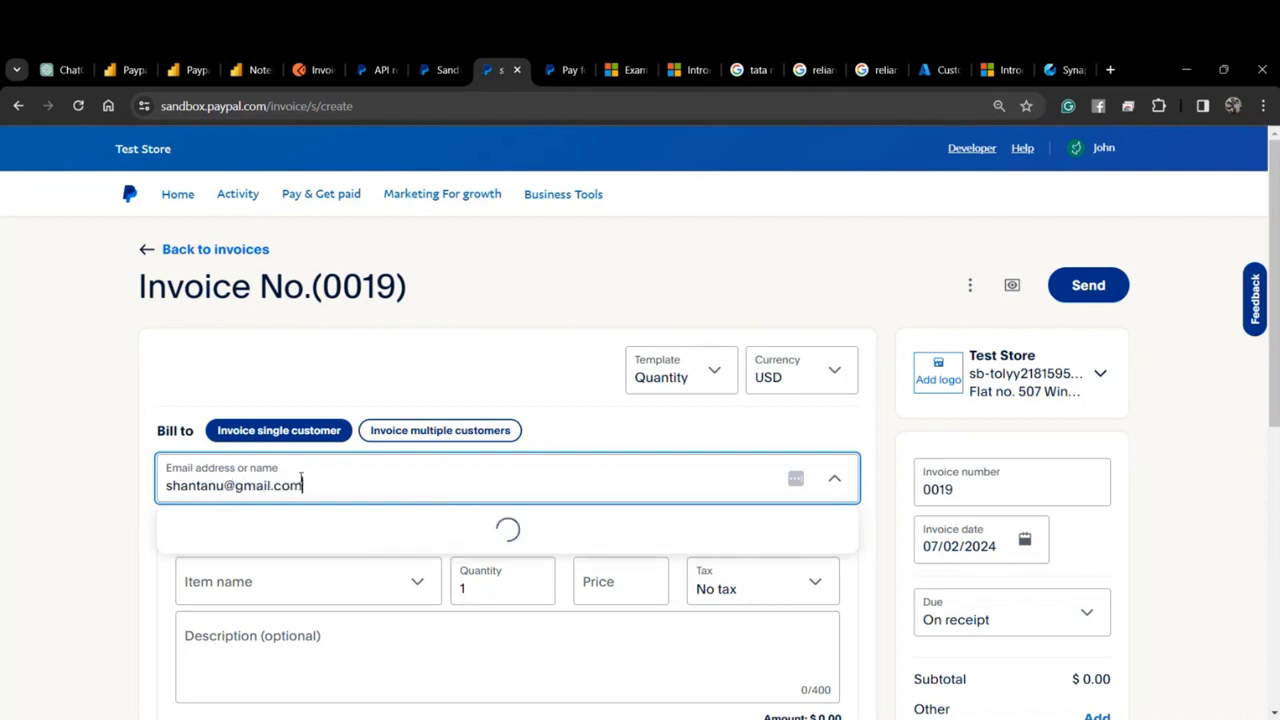
scroll(300, 478, "down", 1)
Add the line item Tyres, quantity 4 at price 450, with GST tax.
left_click(265, 500)
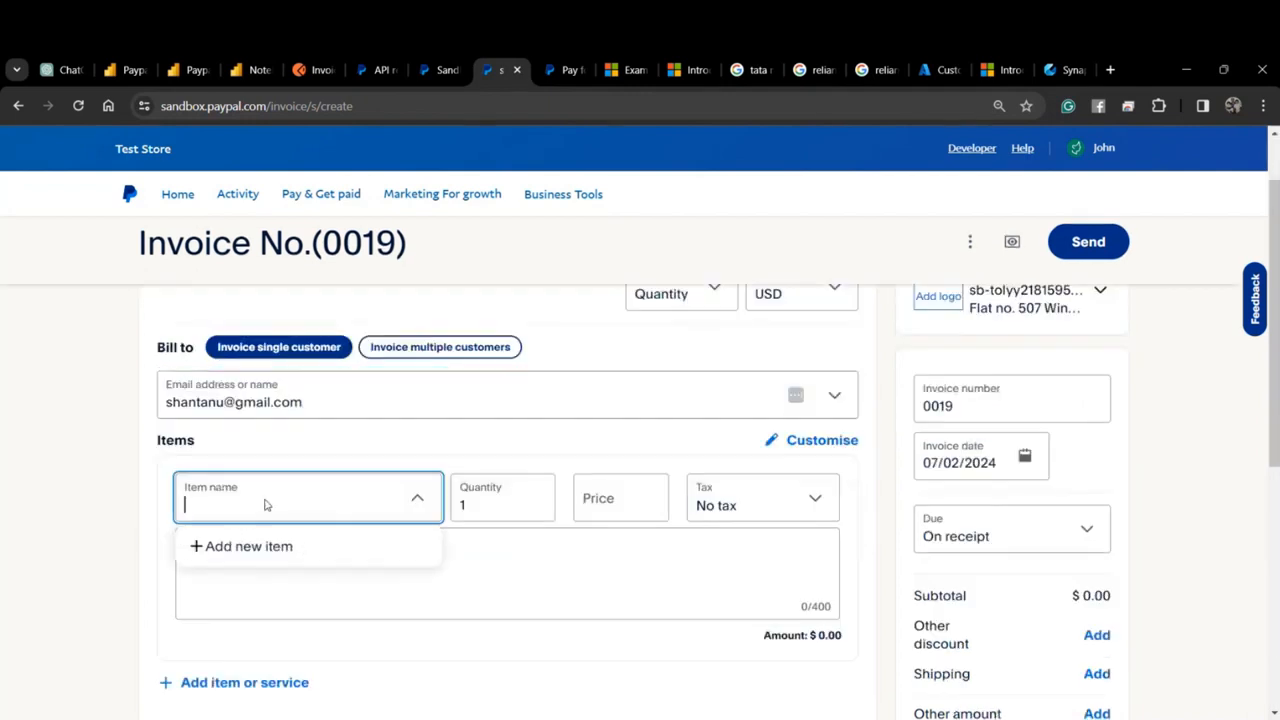
left_click(246, 594)
left_click(251, 564)
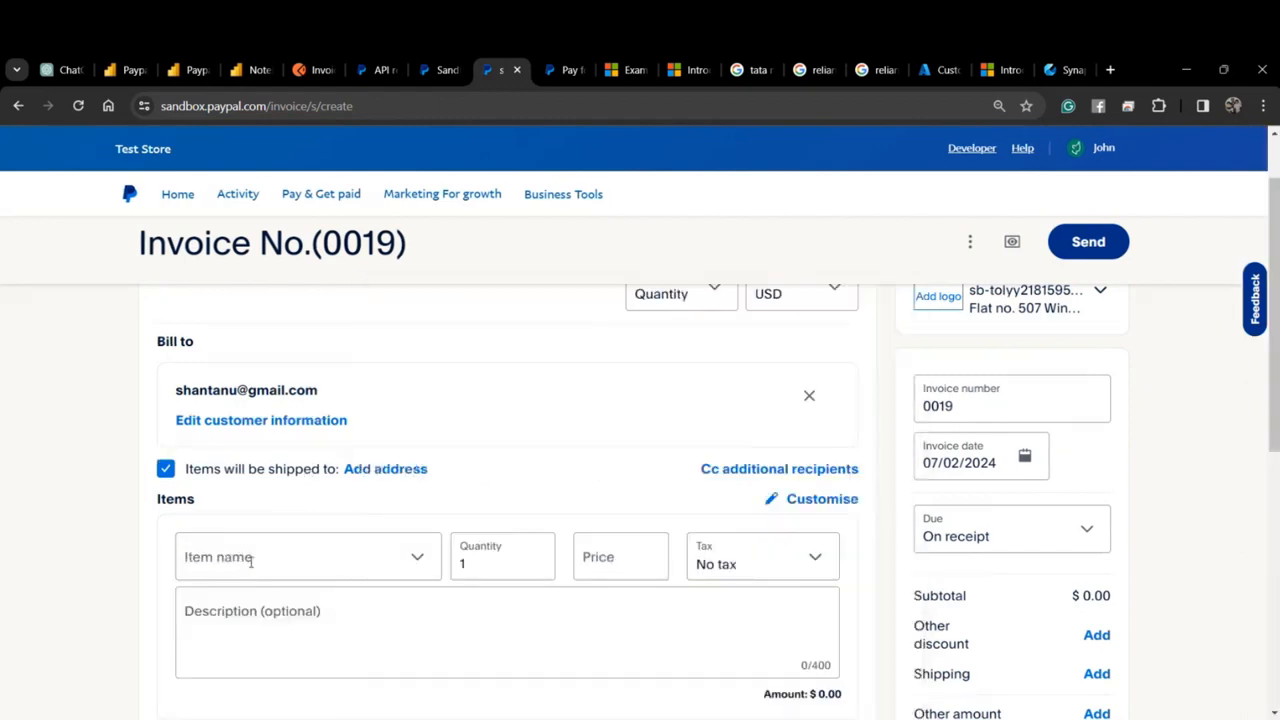
left_click(250, 562)
type("Tyres")
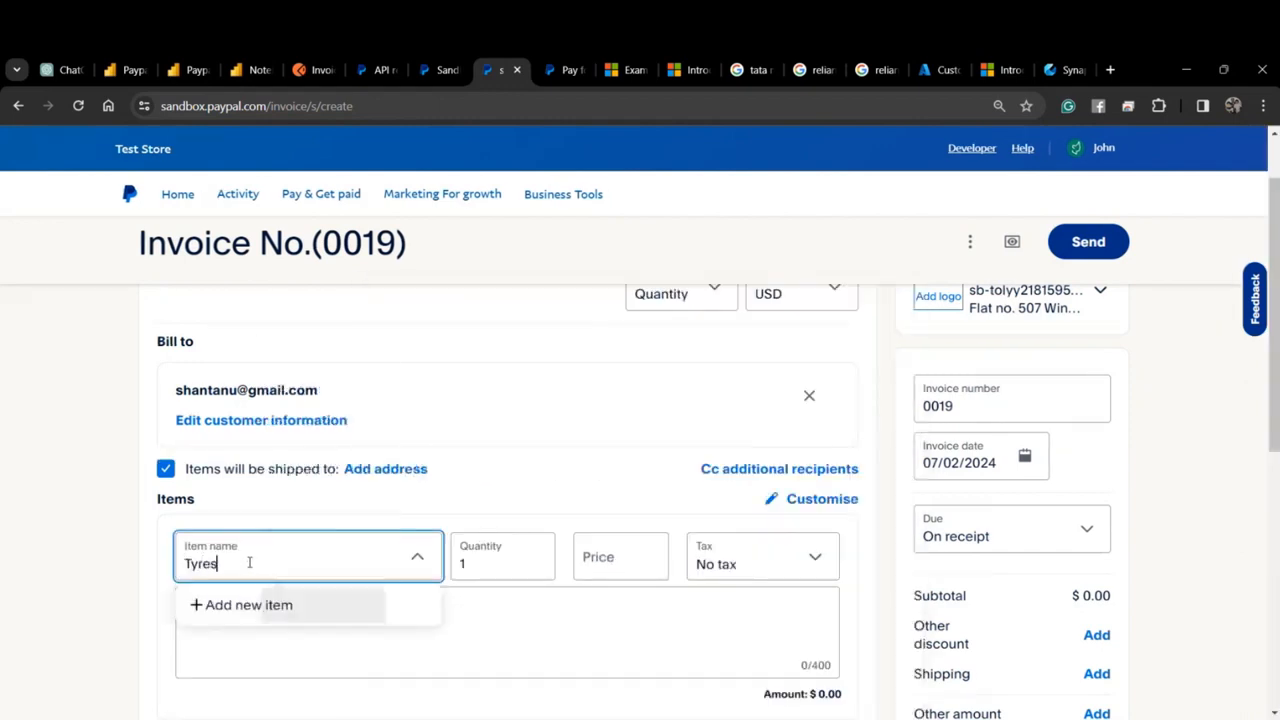
double_click(513, 563)
type("4")
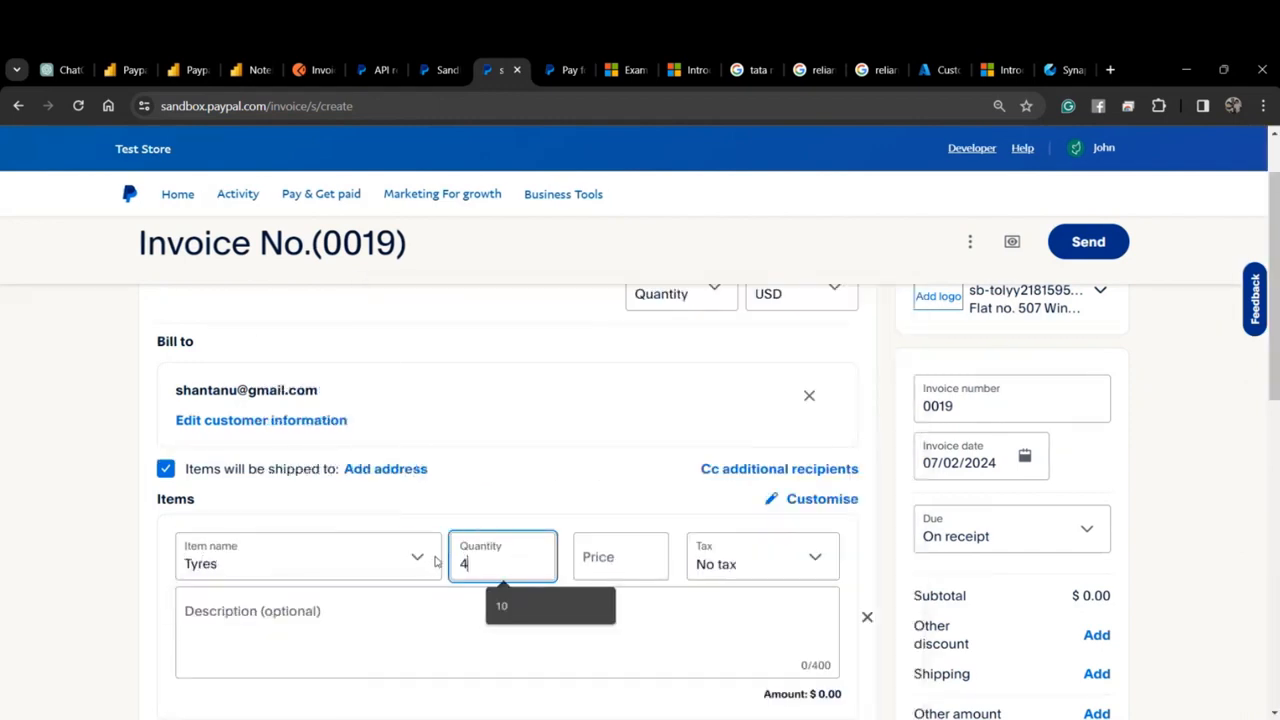
left_click(619, 560)
type("450")
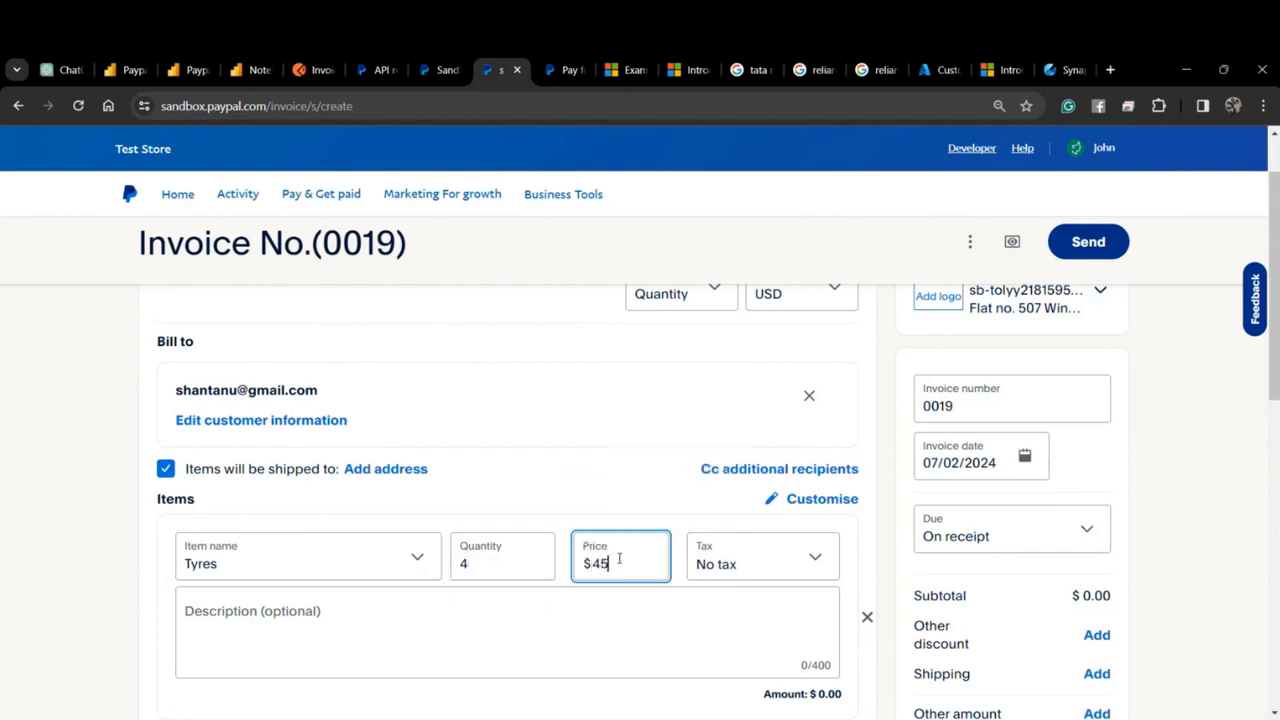
left_click(730, 566)
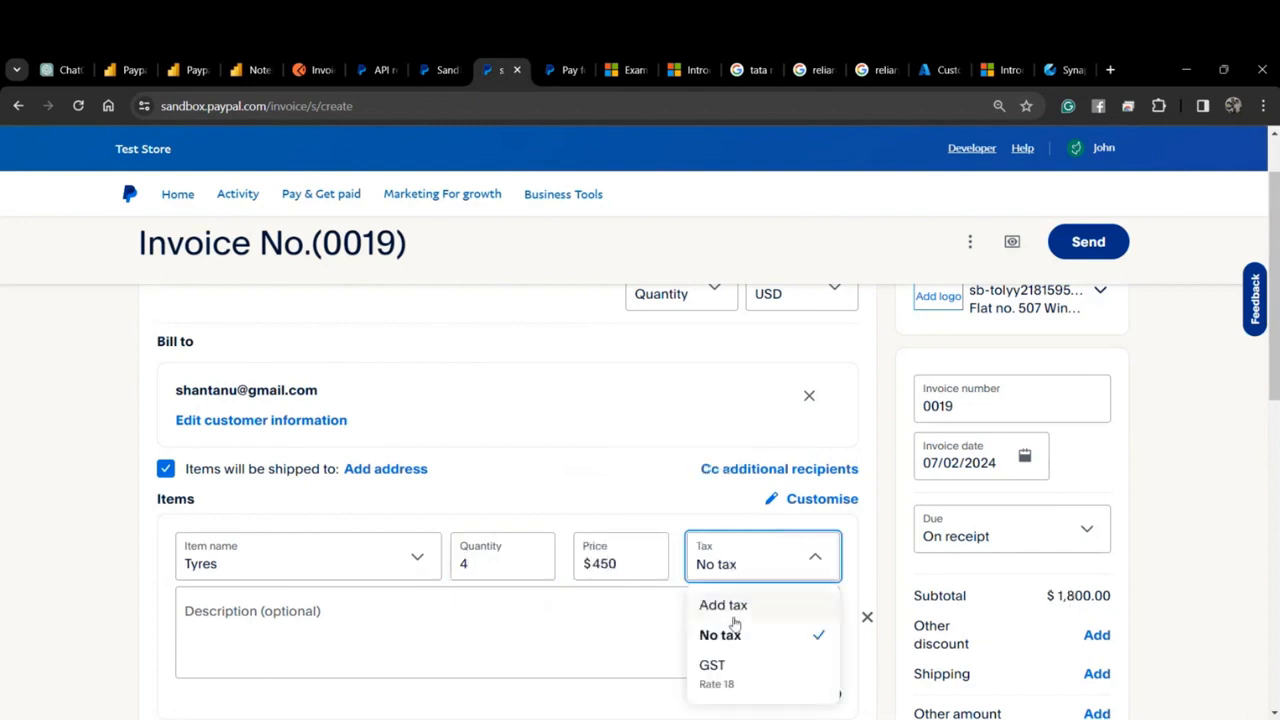
left_click(722, 668)
Send invoice 0019 and return to the invoices list.
scroll(634, 640, "down", 3)
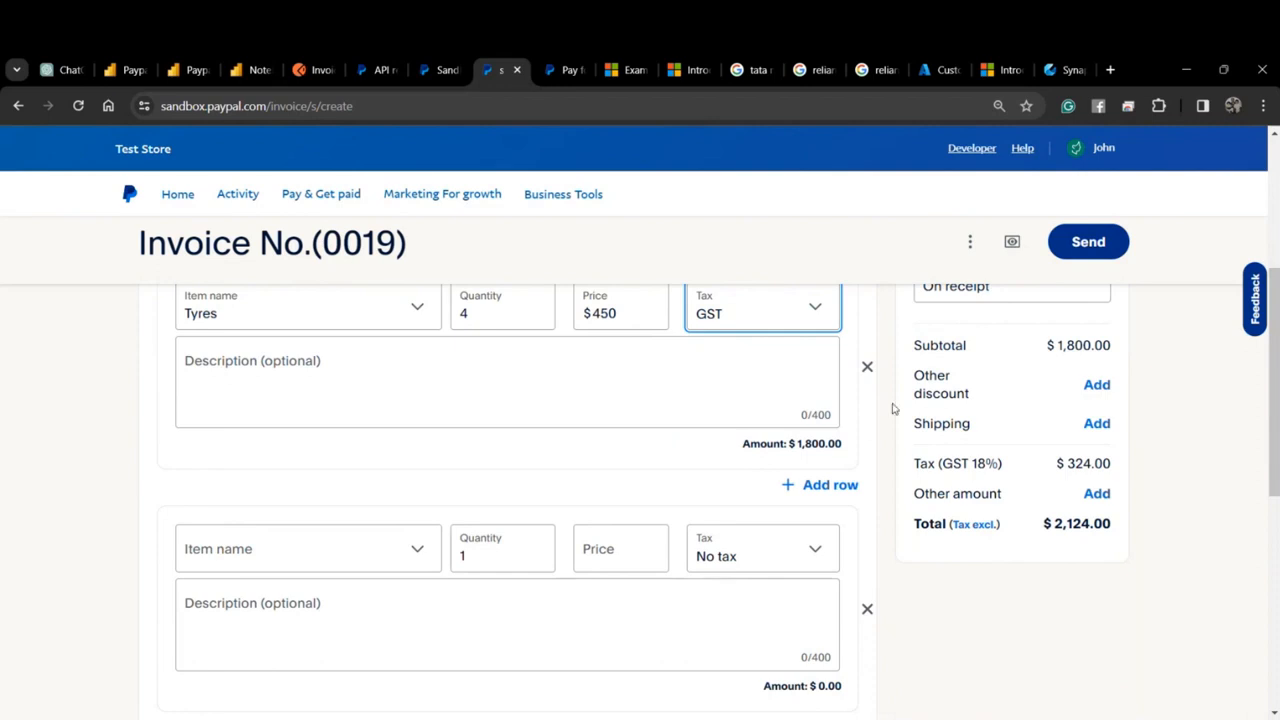
scroll(893, 408, "up", 2)
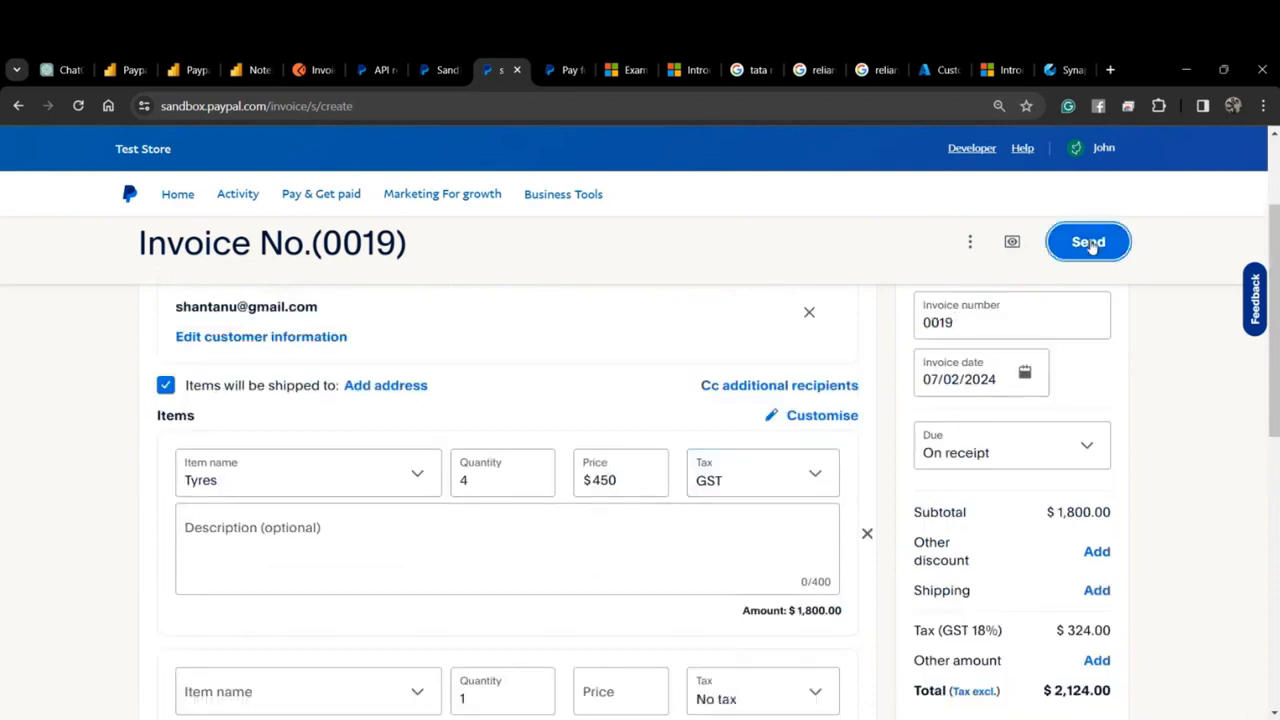
left_click(1089, 243)
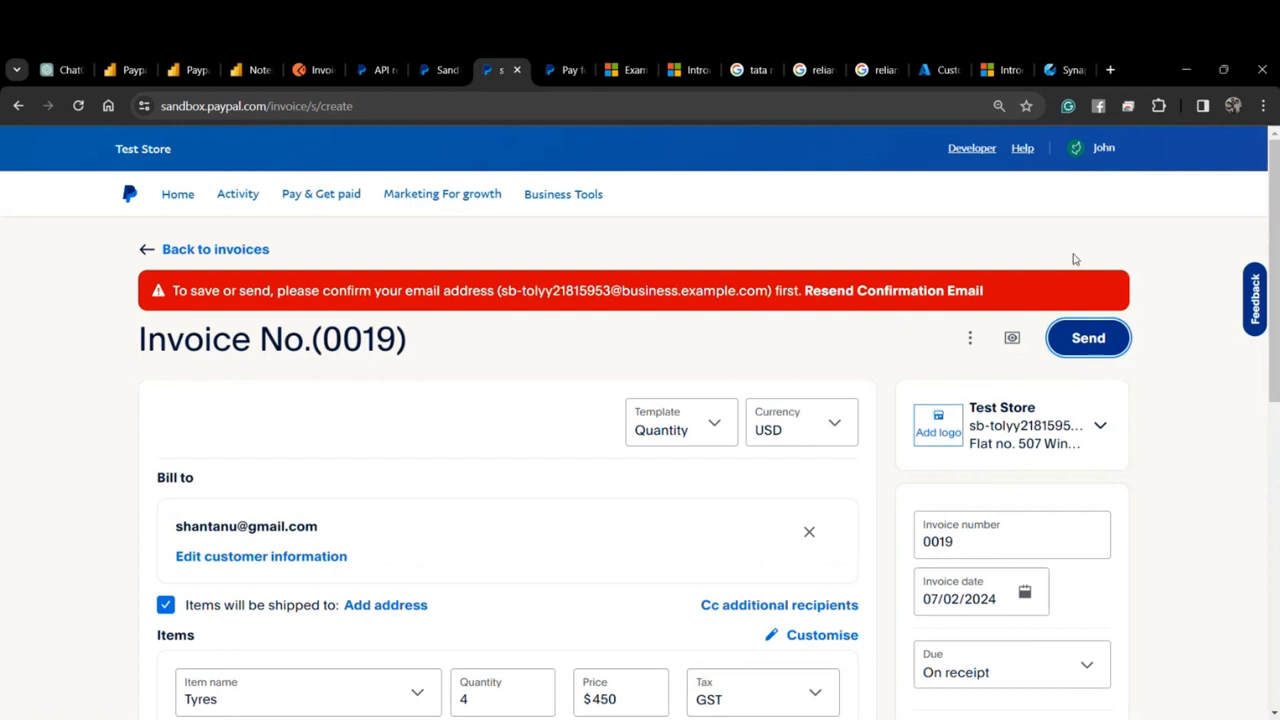
left_click(226, 258)
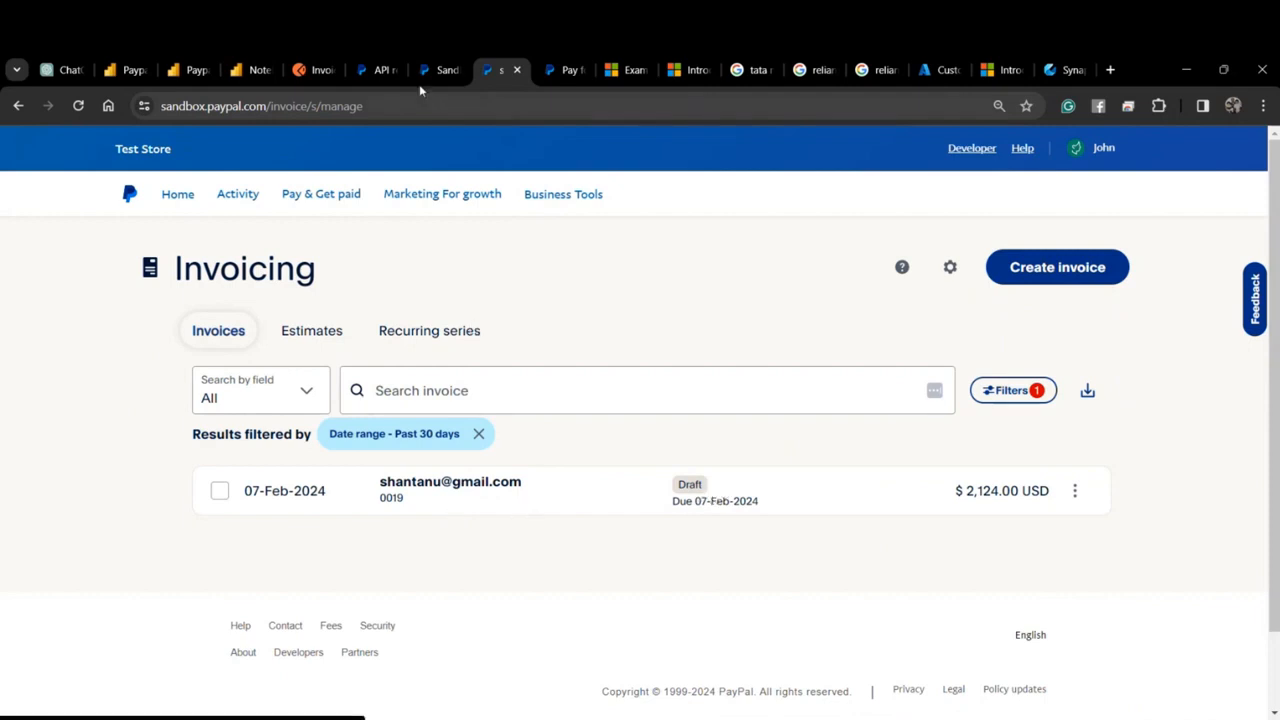
Copy the access_token value from the Postman token request's response.
left_click(313, 70)
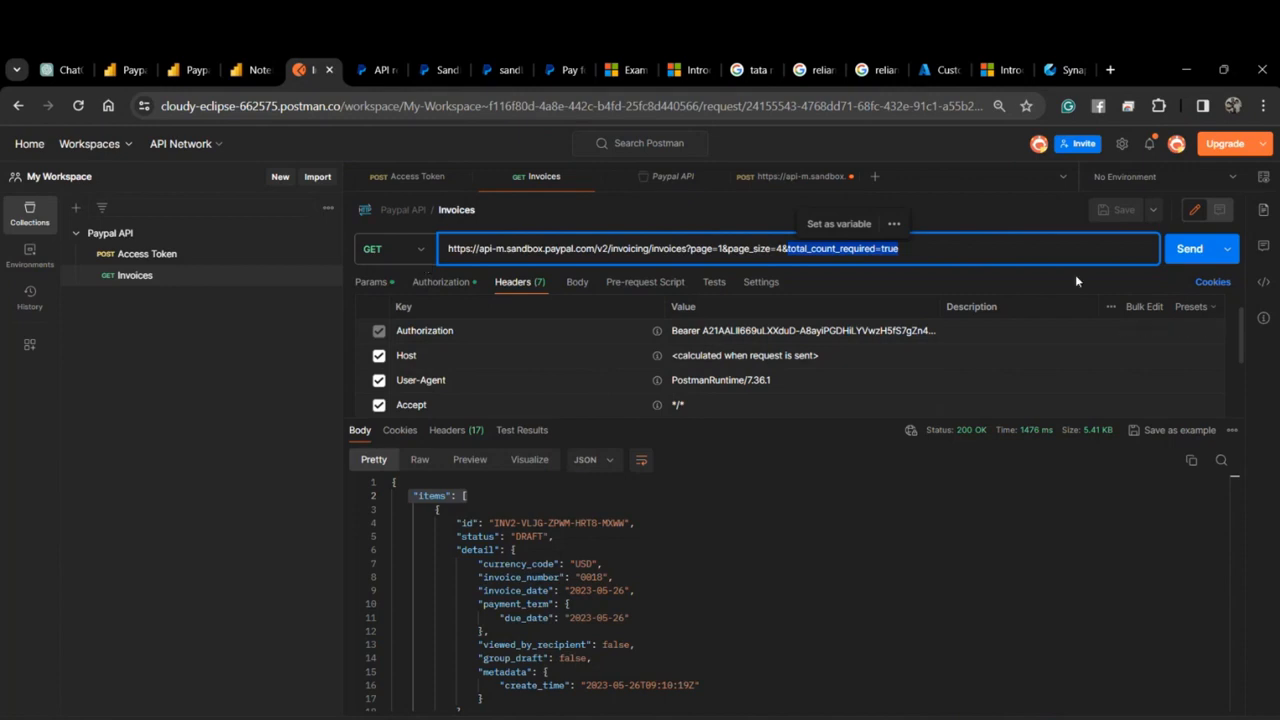
scroll(650, 367, "up", 1)
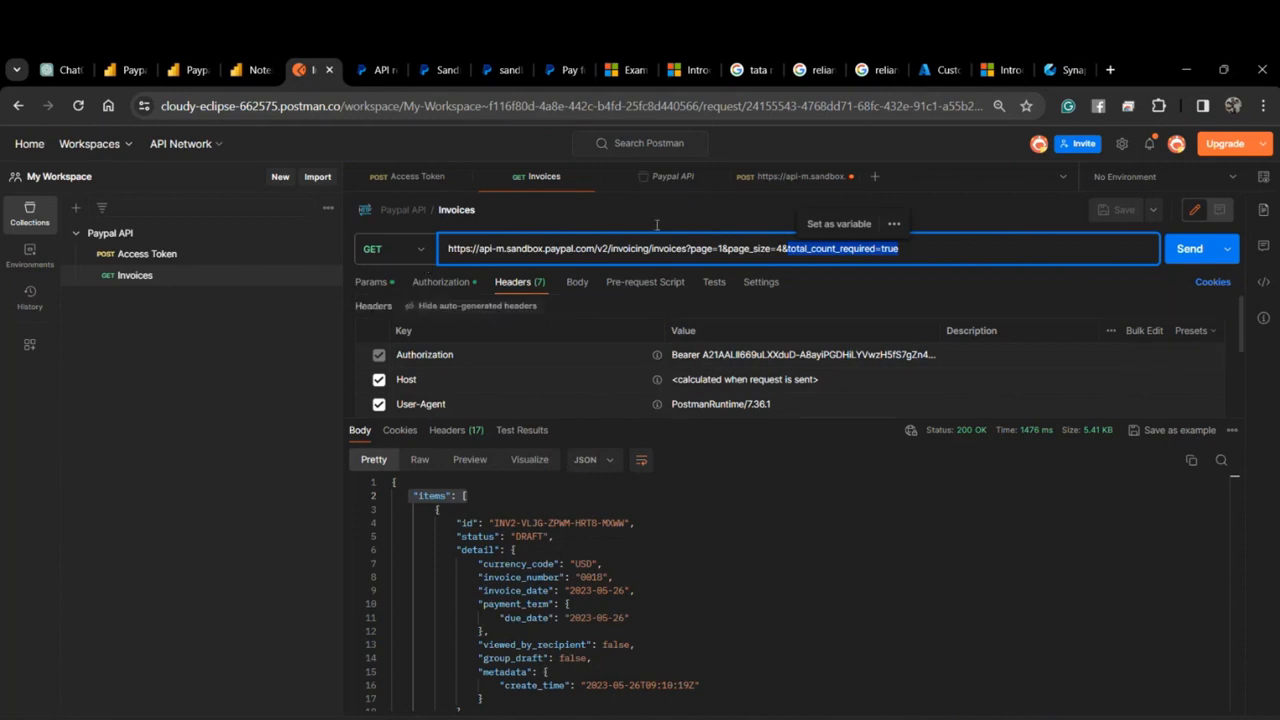
left_click(418, 177)
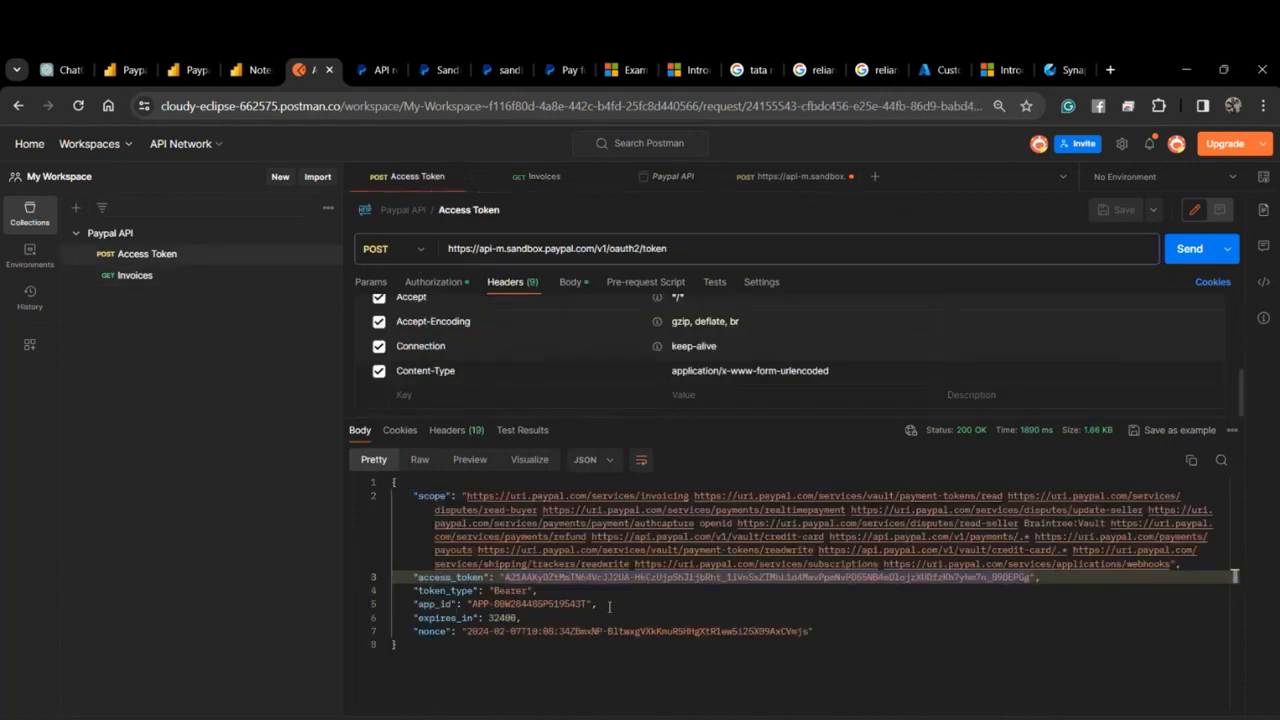
left_click(537, 590)
left_click_drag(507, 577, 1030, 577)
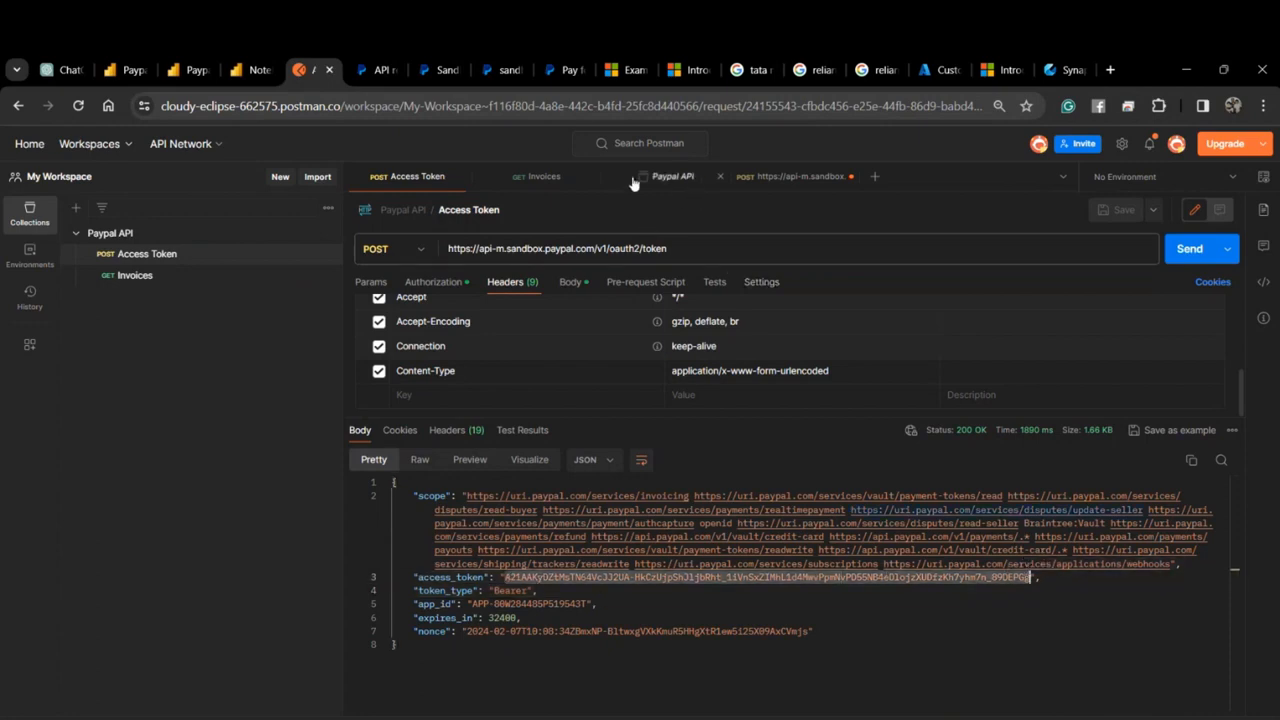
Confirm Bearer Token auth on Invoices and check the token request's client secret.
left_click(544, 176)
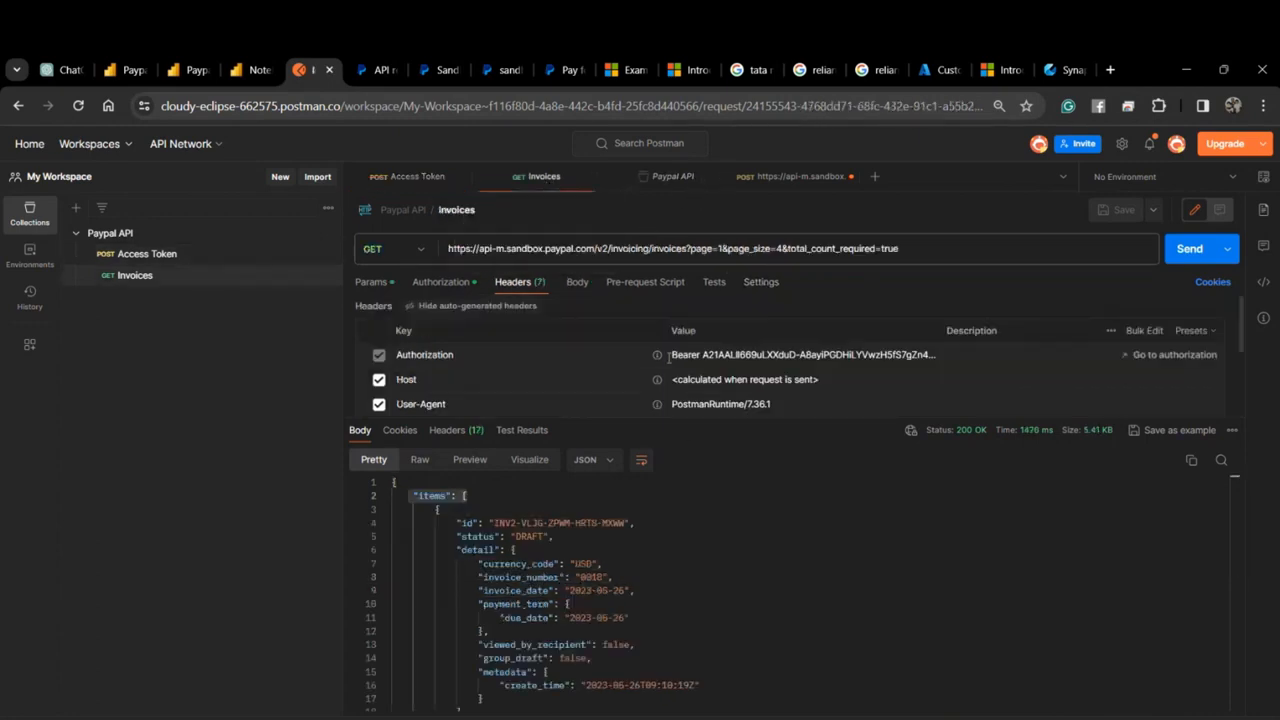
left_click(441, 283)
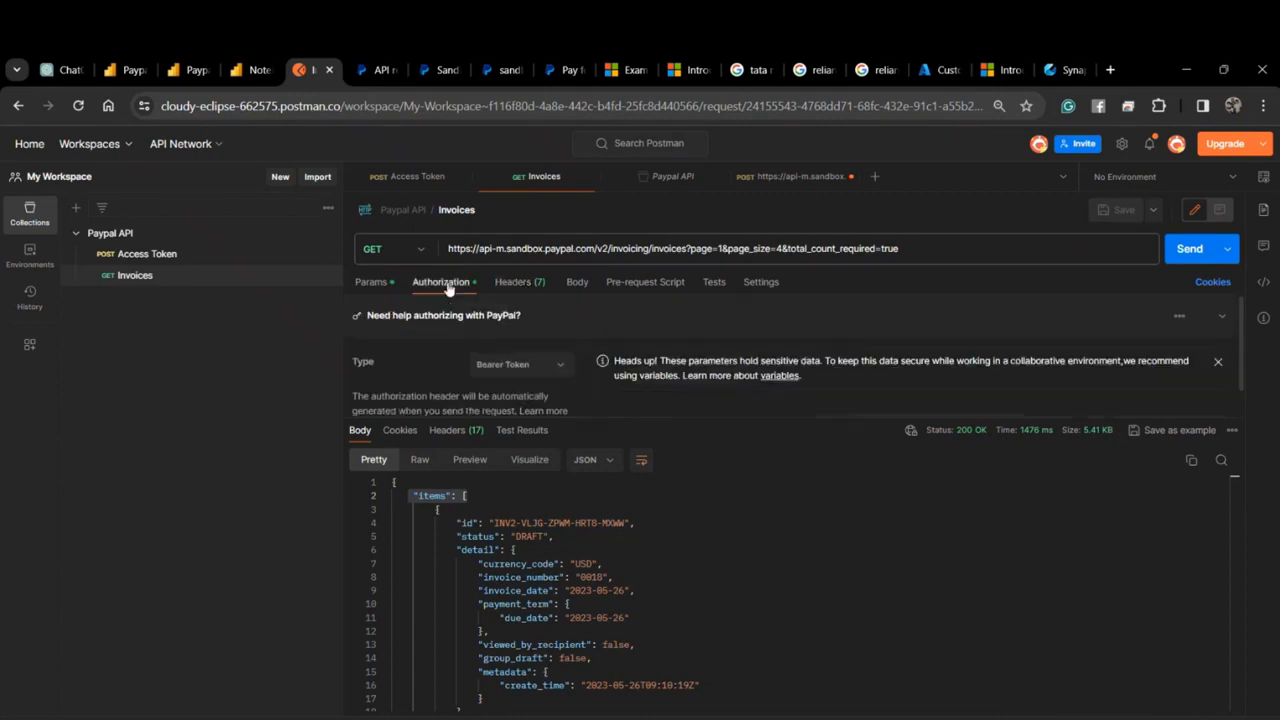
left_click(538, 369)
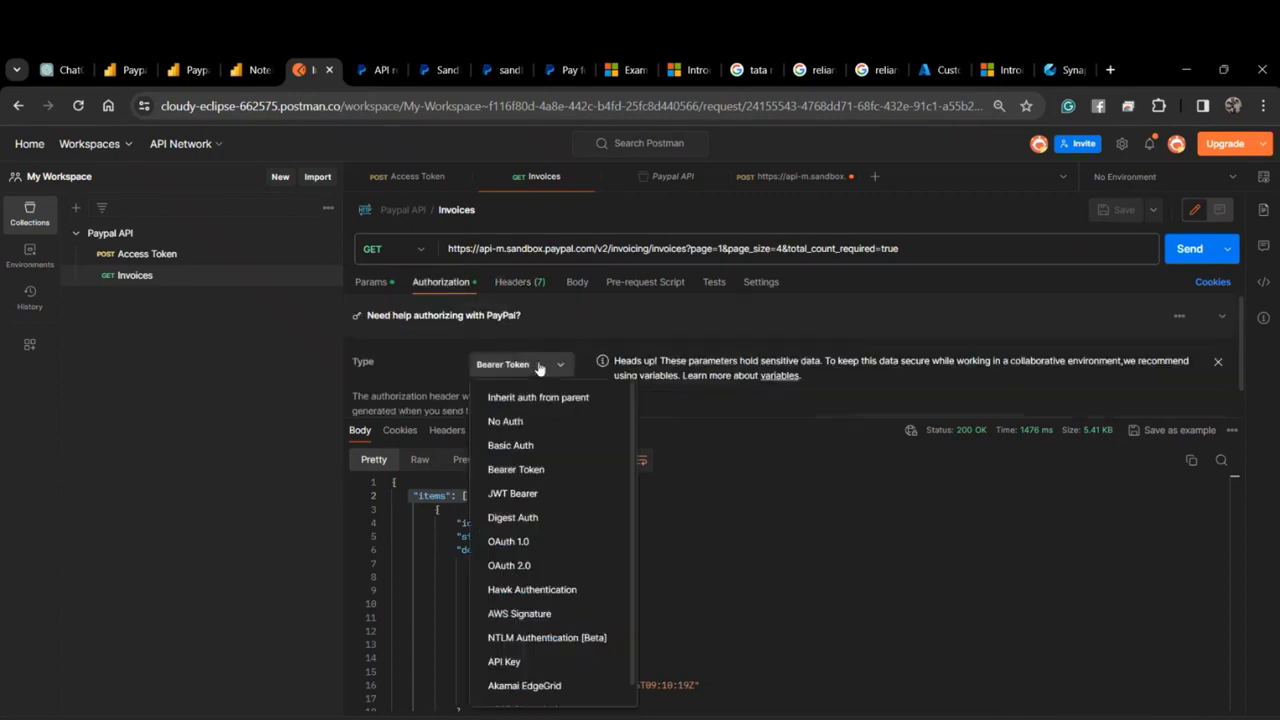
left_click(538, 369)
scroll(851, 403, "down", 1)
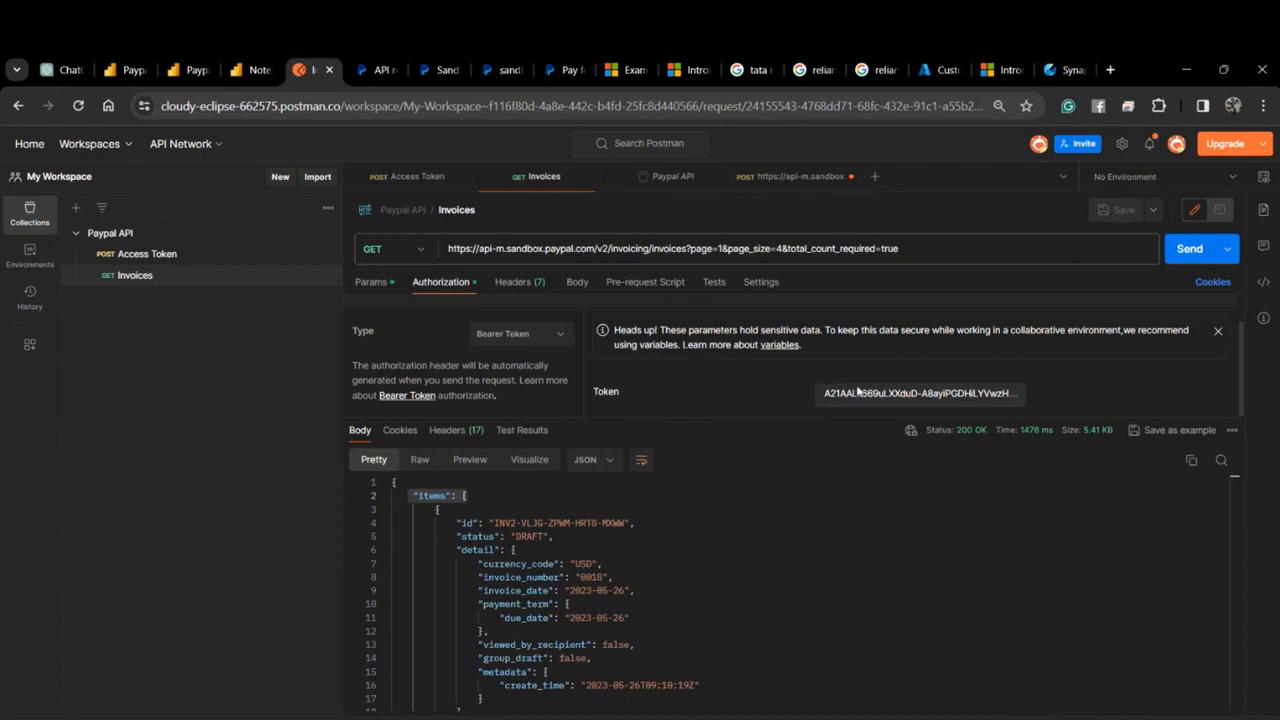
left_click(415, 177)
left_click(433, 281)
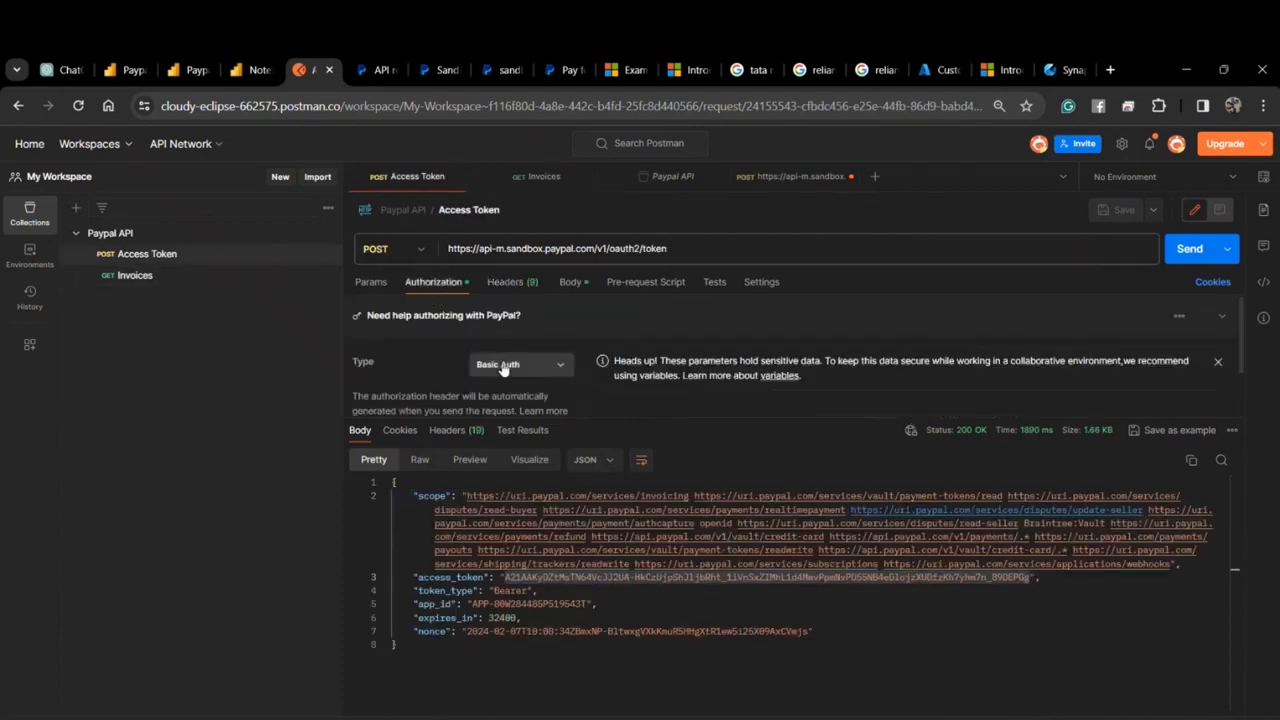
scroll(820, 400, "down", 1)
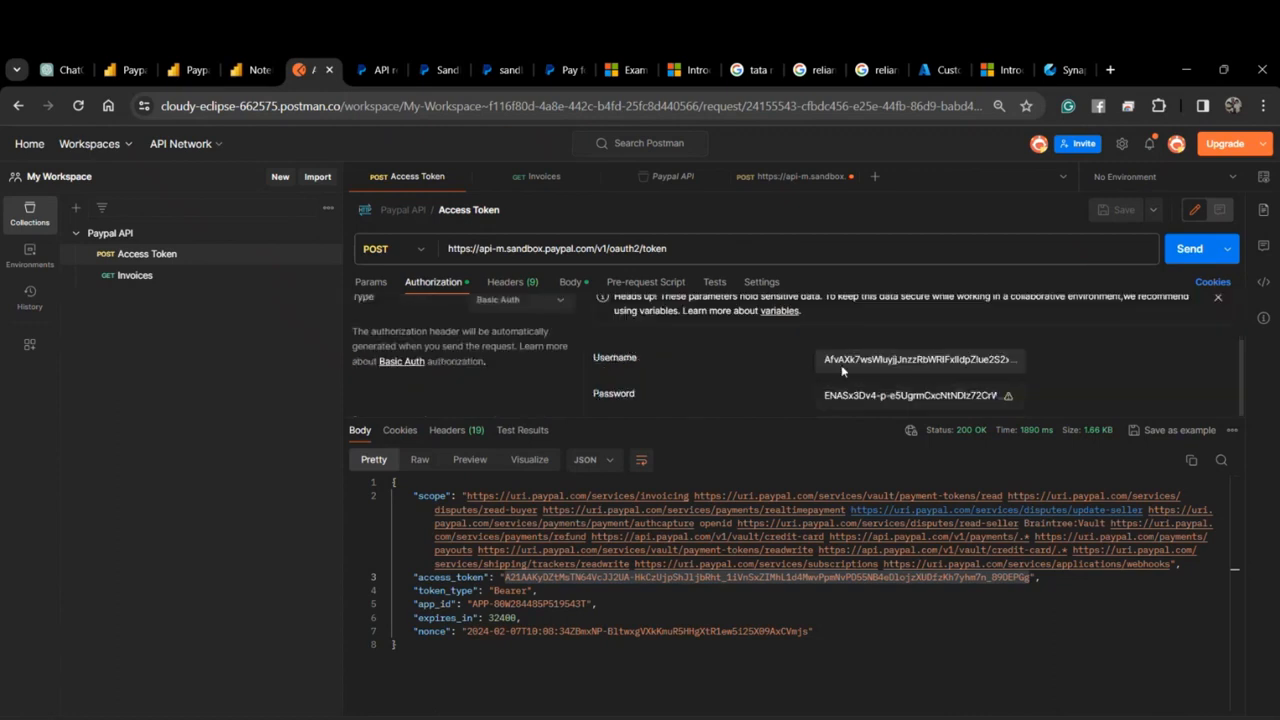
left_click_drag(849, 362, 910, 362)
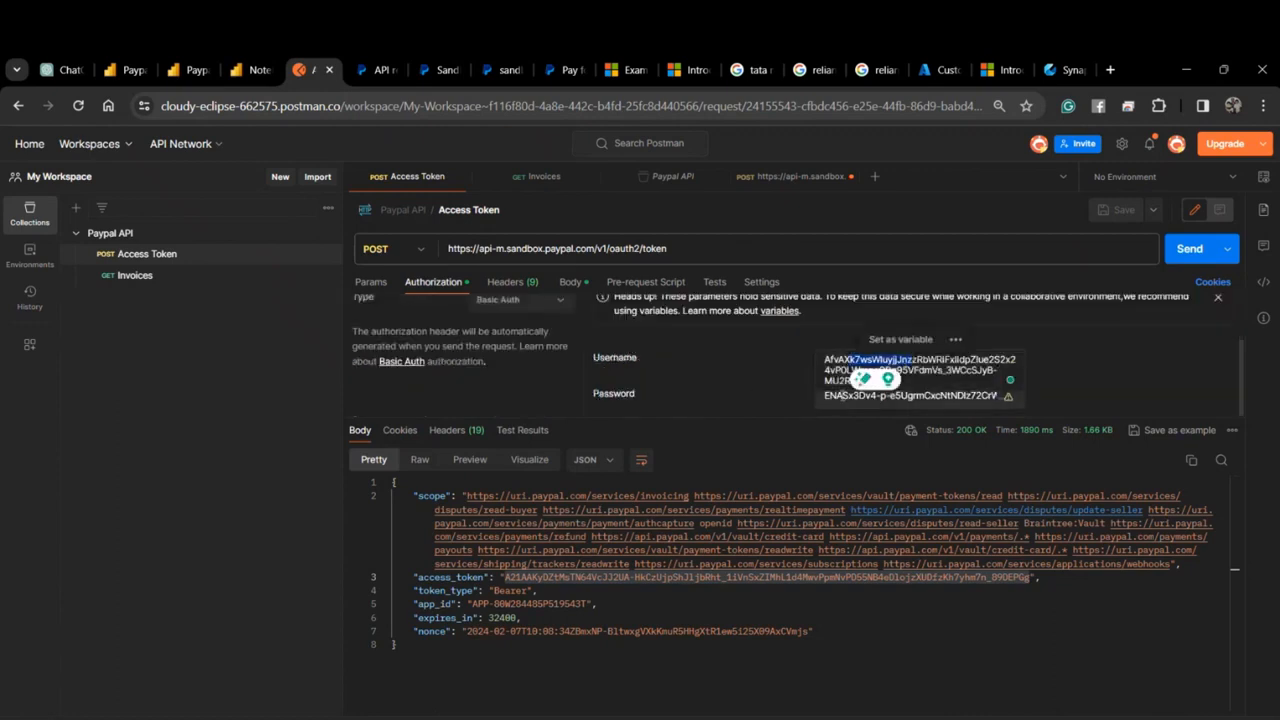
left_click(840, 396)
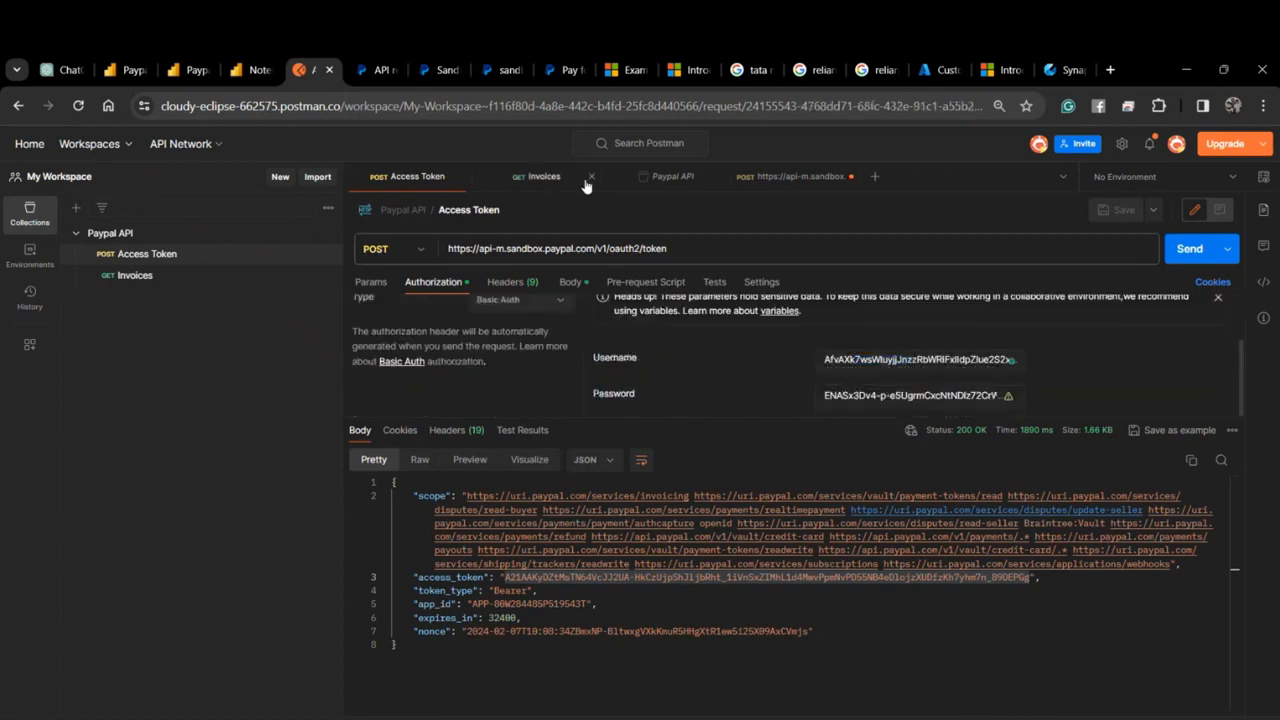
Re-send the Invoices request and check new invoice 0019 and its billing e-mail.
left_click(545, 176)
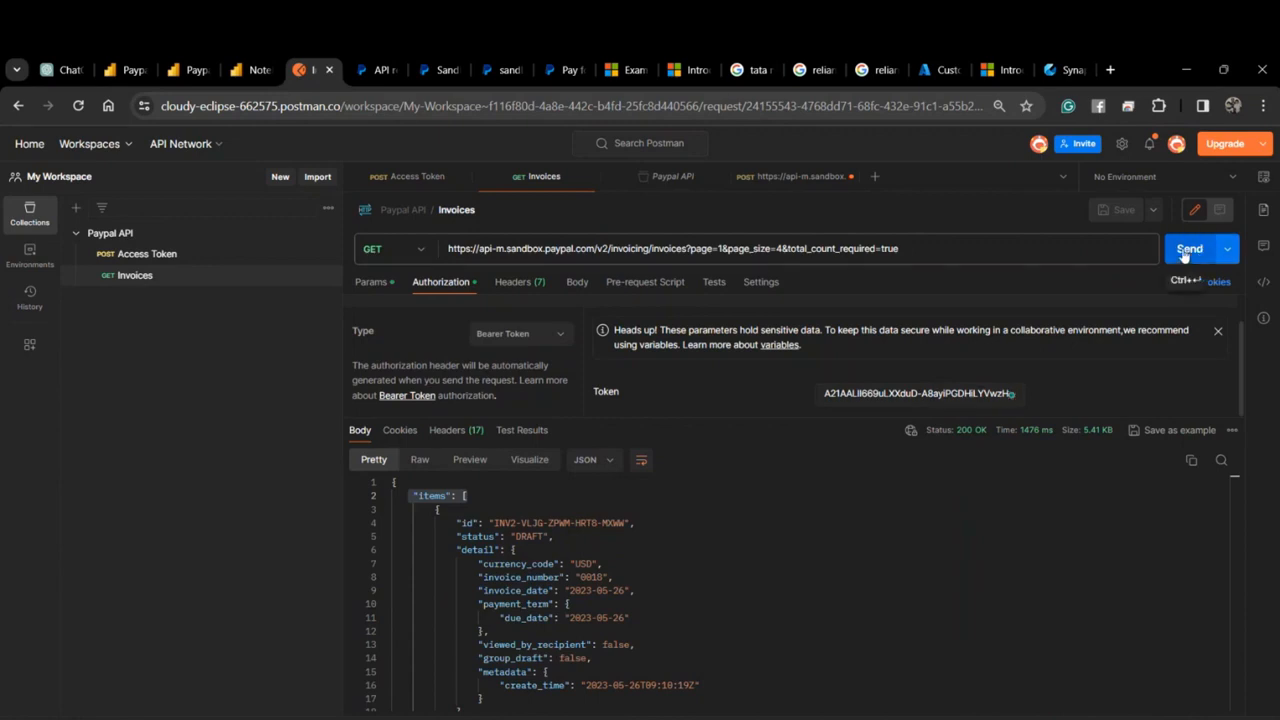
left_click(1187, 252)
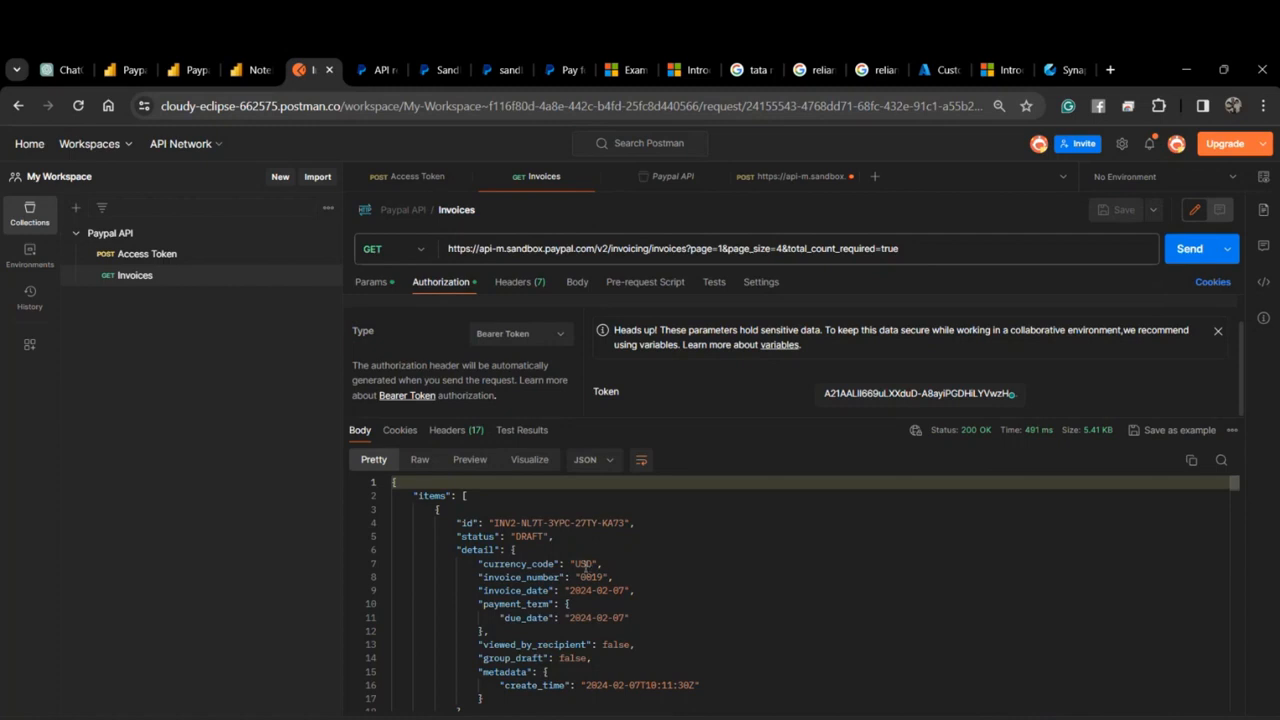
left_click_drag(580, 577, 609, 577)
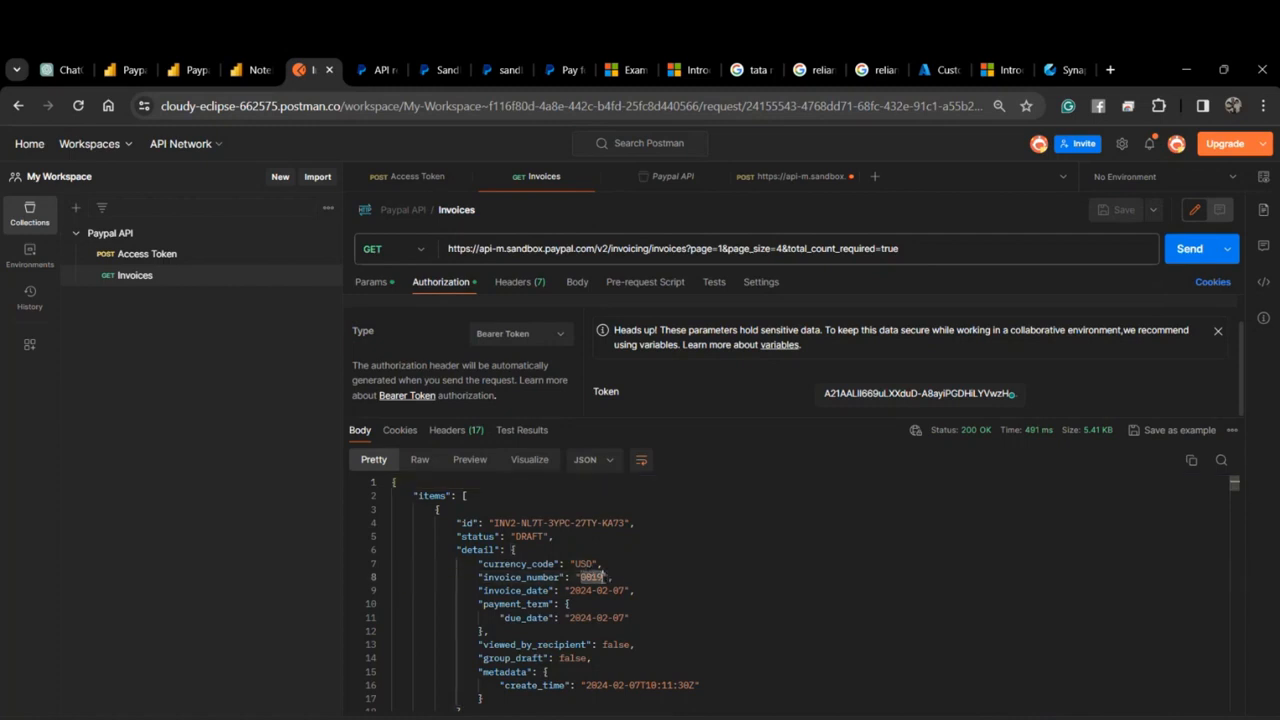
scroll(558, 564, "down", 4)
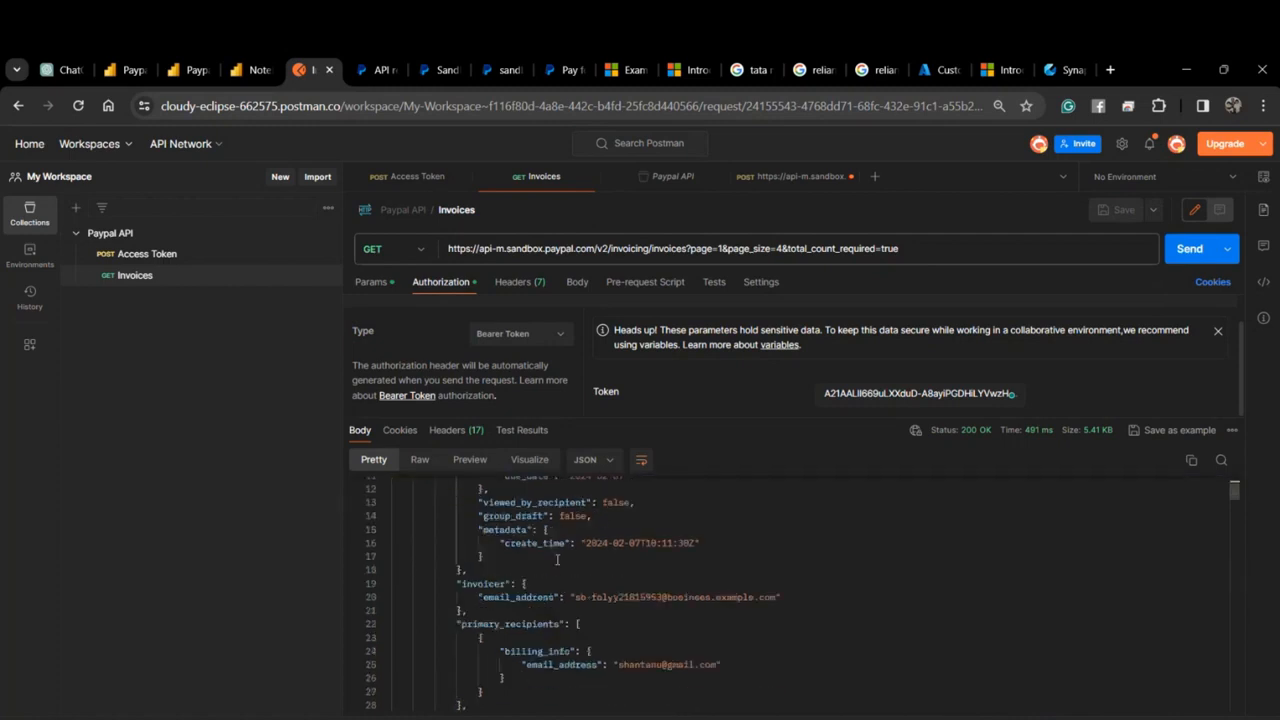
left_click_drag(624, 617, 688, 606)
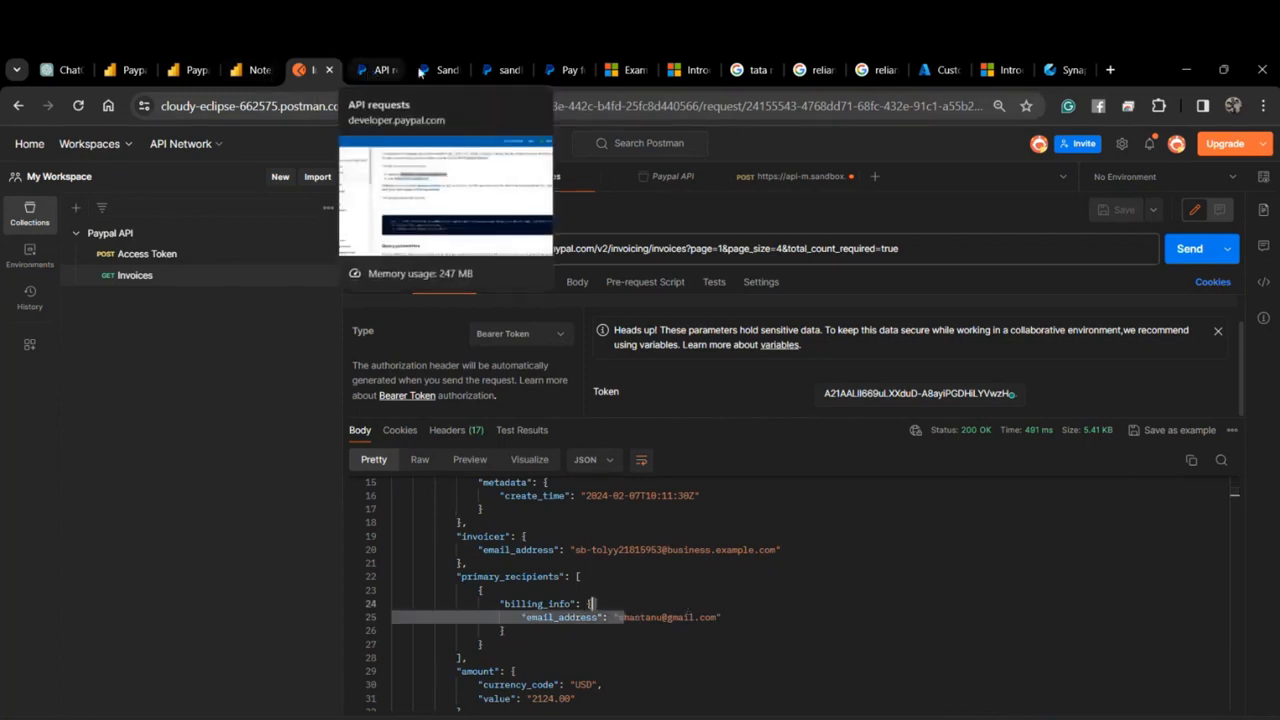
Flip through the PayPal browser tabs to the API requests docs, then bring up the Teams meeting.
left_click(500, 70)
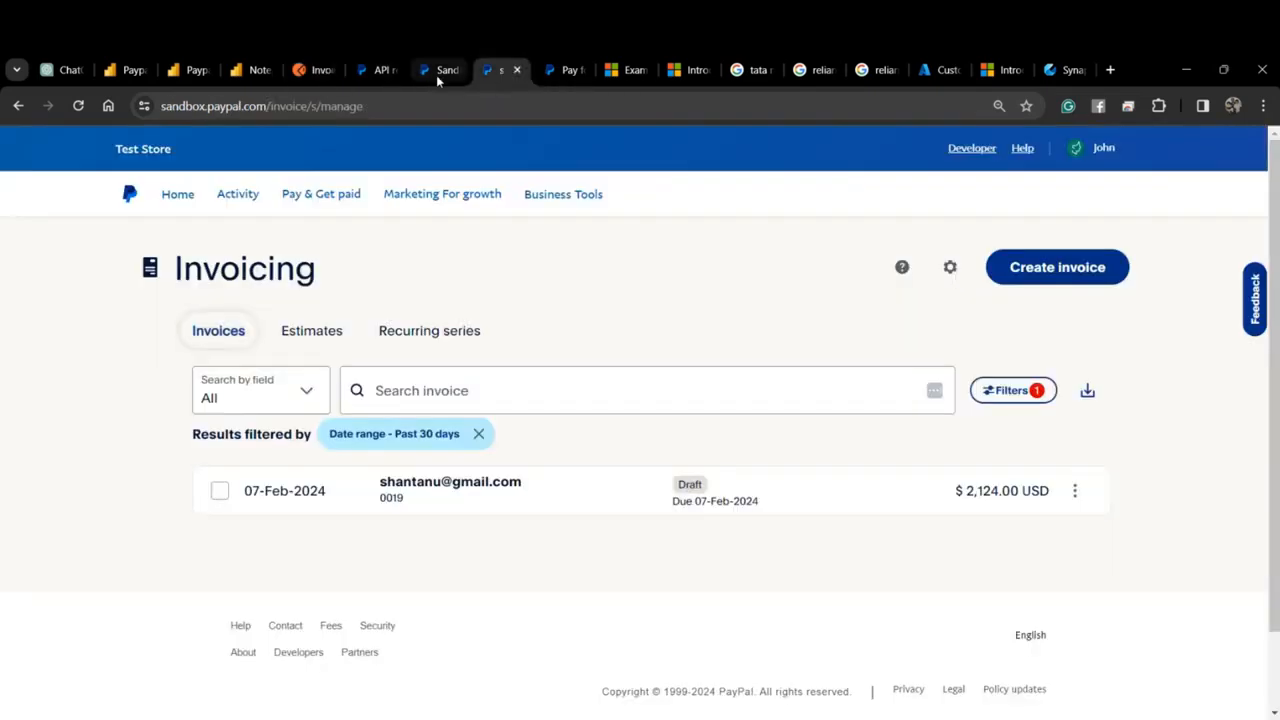
left_click(436, 72)
left_click(378, 72)
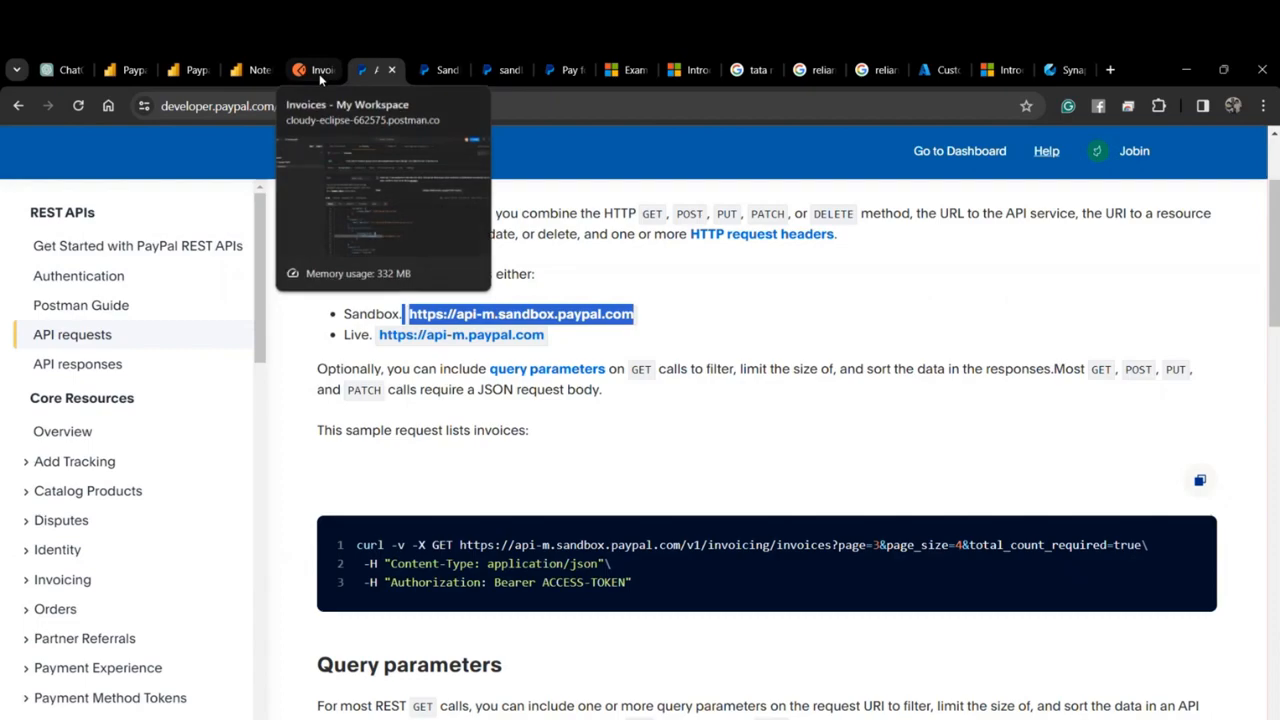
left_click(424, 718)
left_click(306, 671)
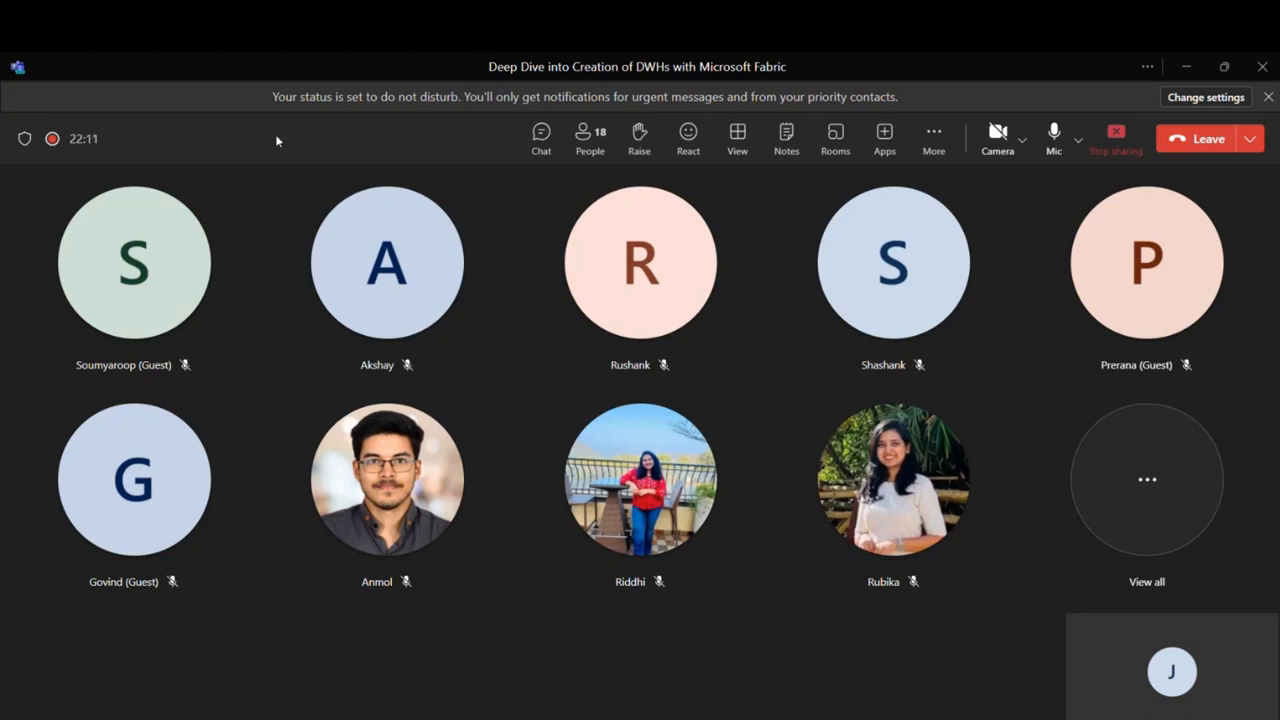
Raise the system volume two notches and bring the PayPal API requests page back to front.
key("XF86AudioRaiseVolume")
key("XF86AudioRaiseVolume")
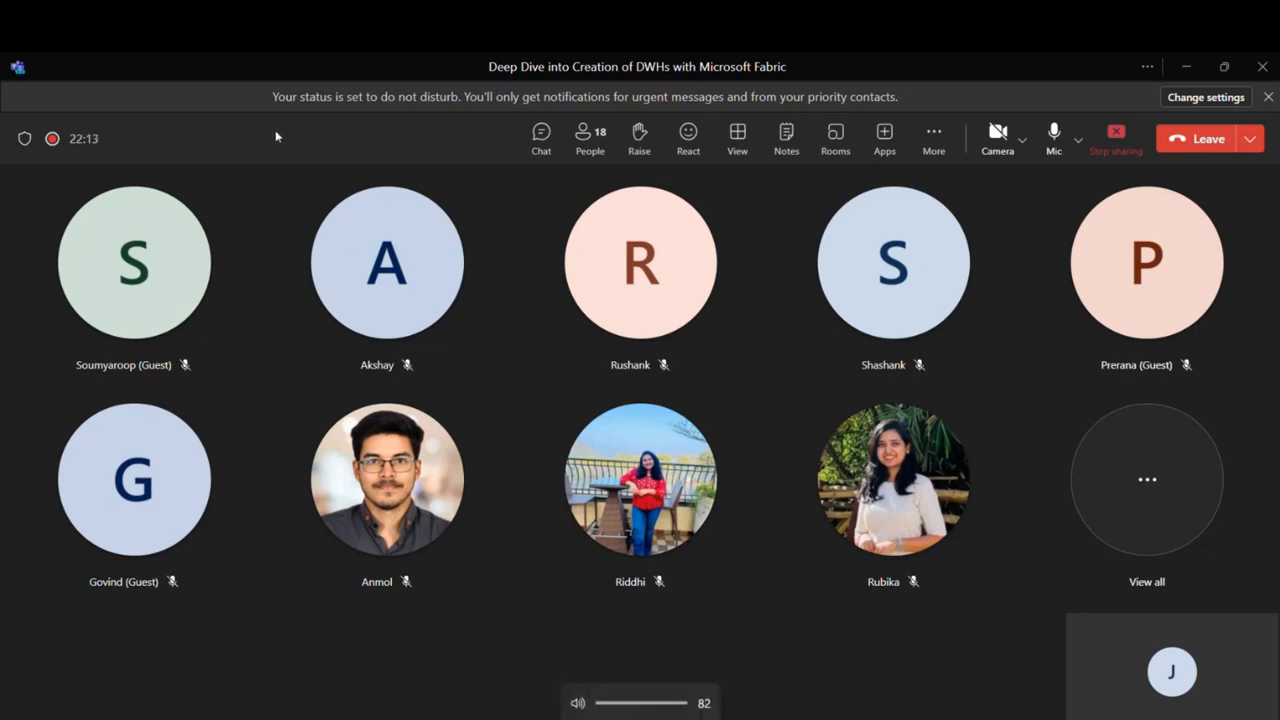
key("XF86AudioRaiseVolume")
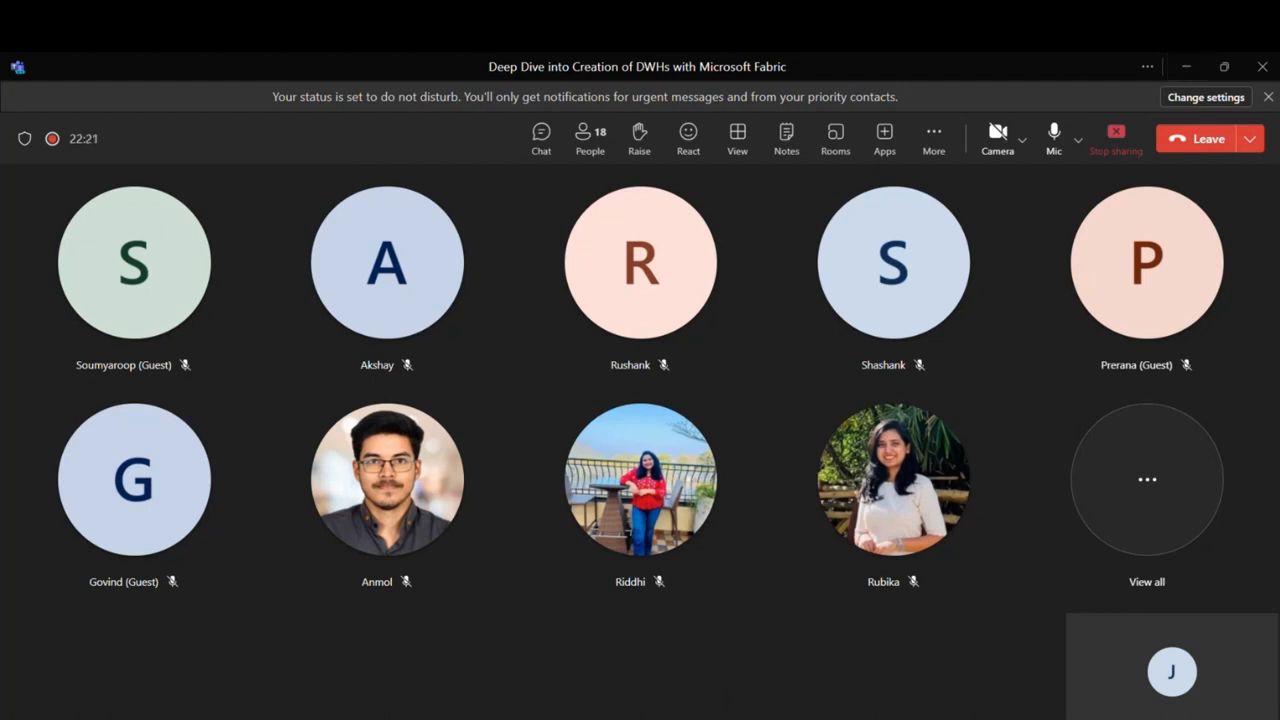
left_click(285, 718)
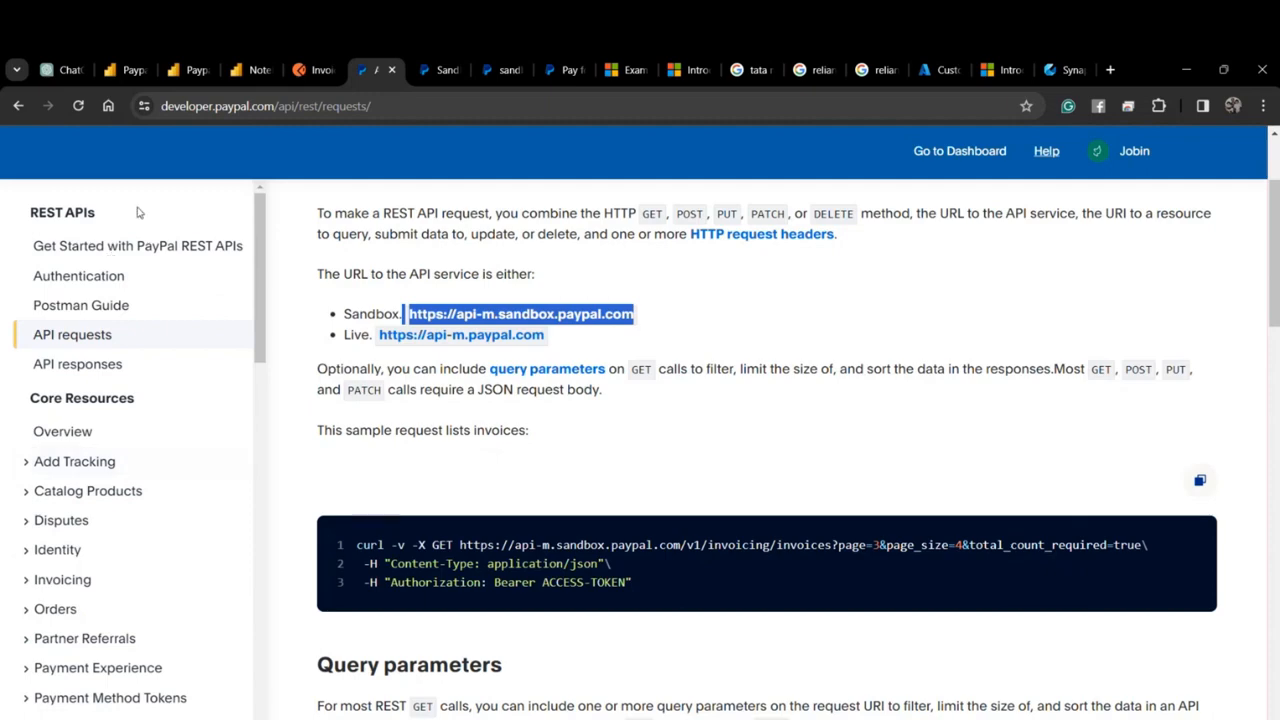
Glance at the Paypal Data Pipelines and PaypalLakehouse tabs, then show the empty Paypal DWH Bootcamp workspace.
left_click(118, 67)
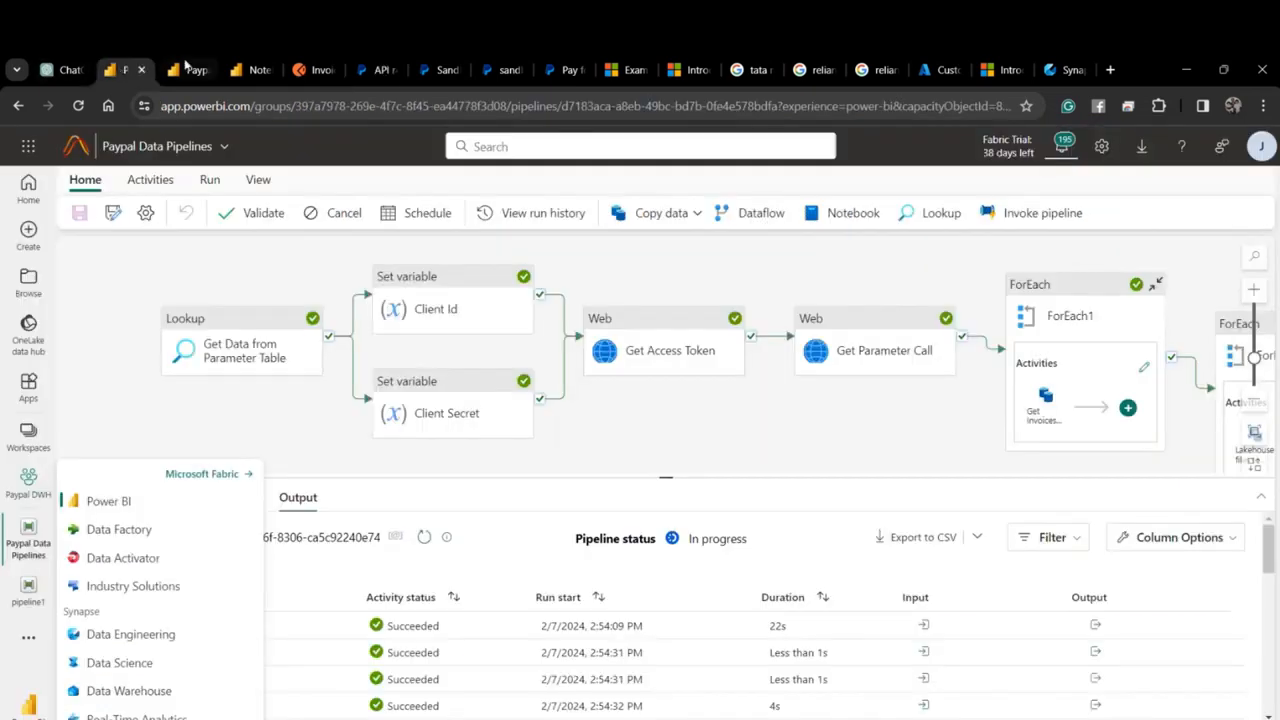
left_click(185, 67)
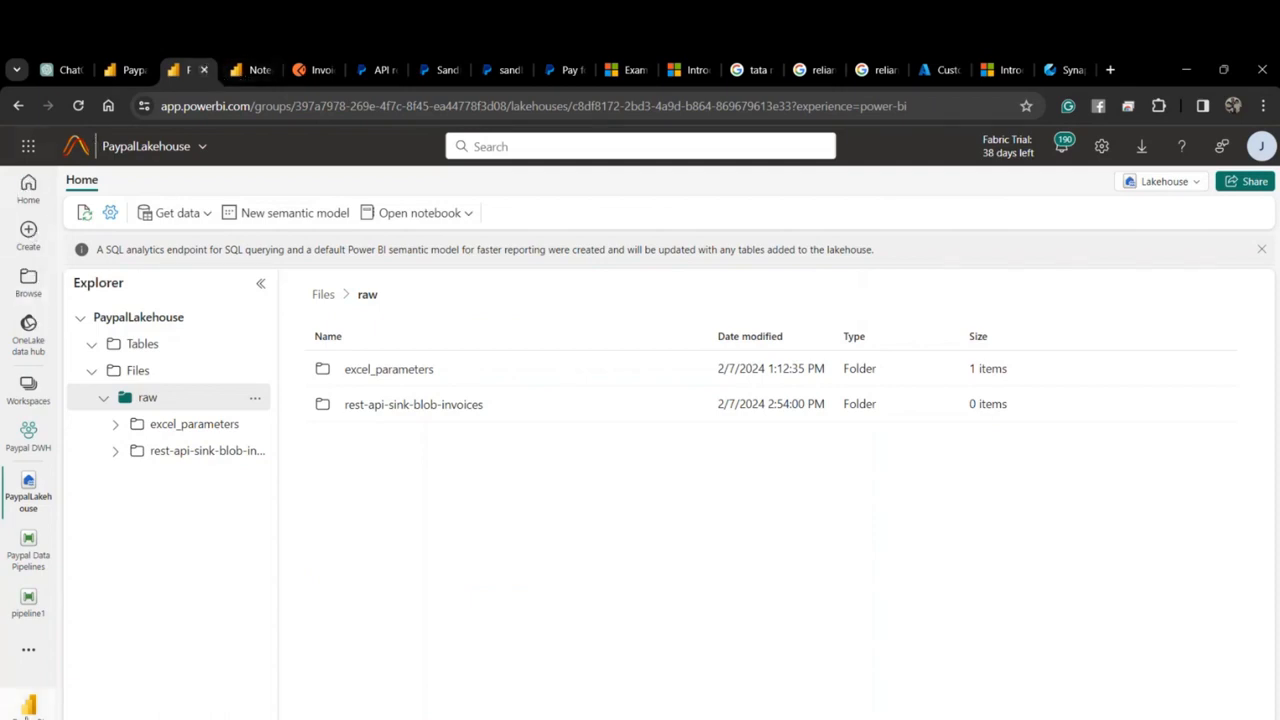
left_click(1060, 69)
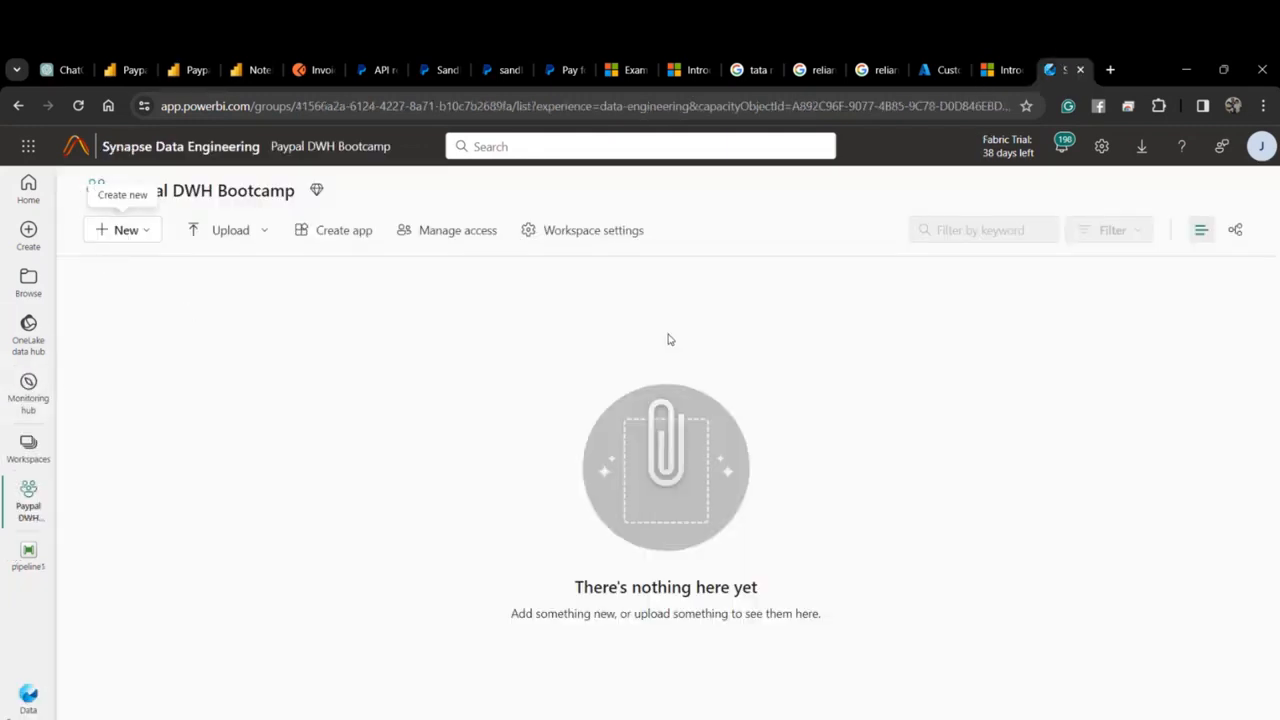
Create a new data pipeline named 'Paypal Bootcamp Data Pipeline' via New > Data pipeline.
left_click(148, 233)
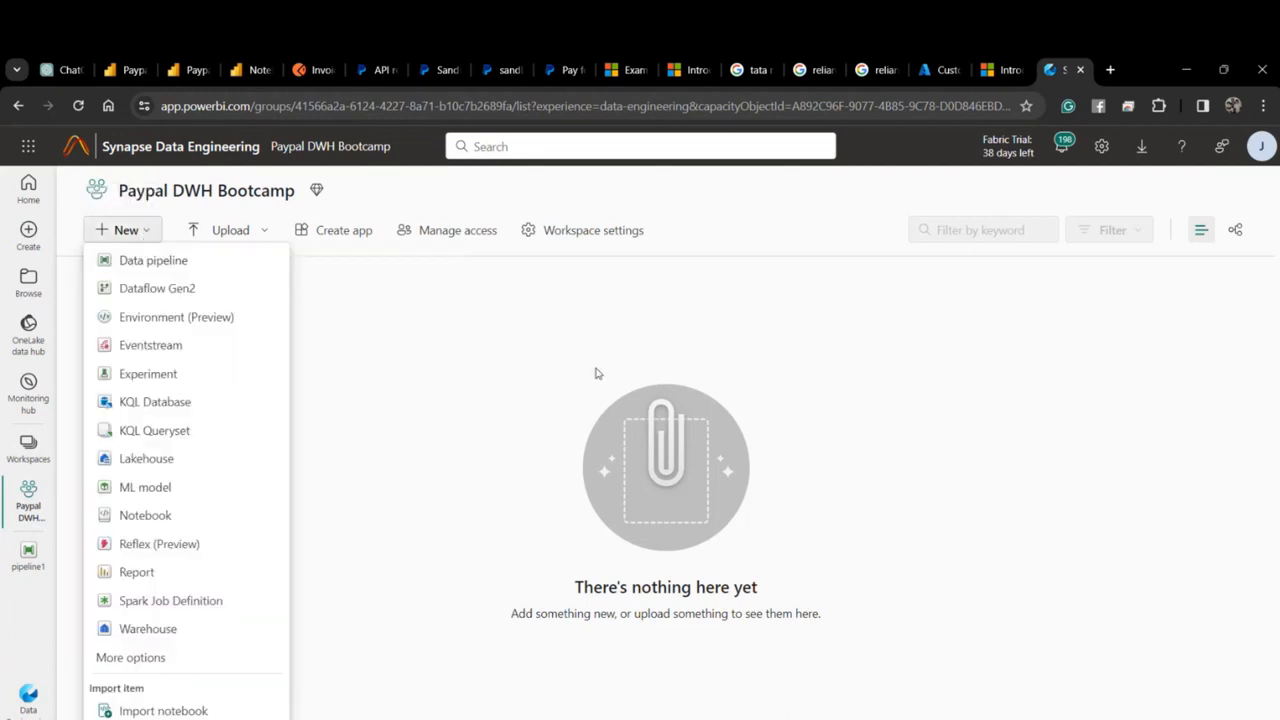
left_click(168, 262)
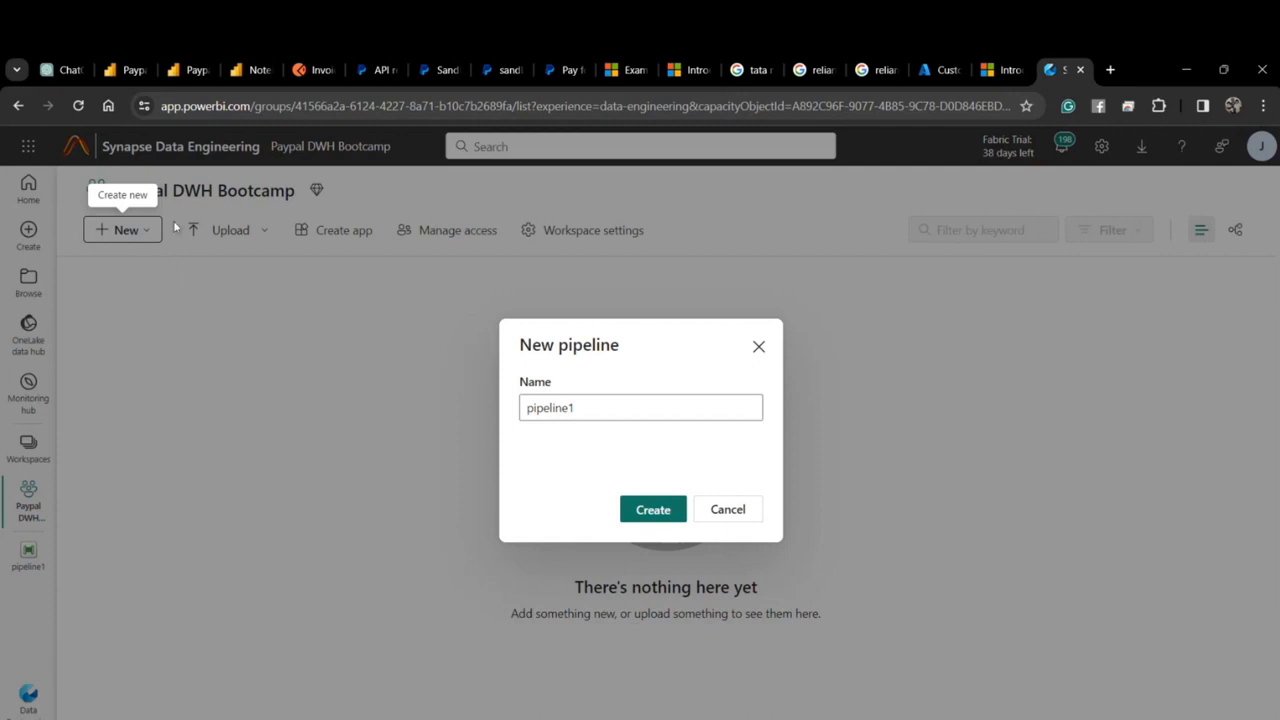
left_click(560, 407)
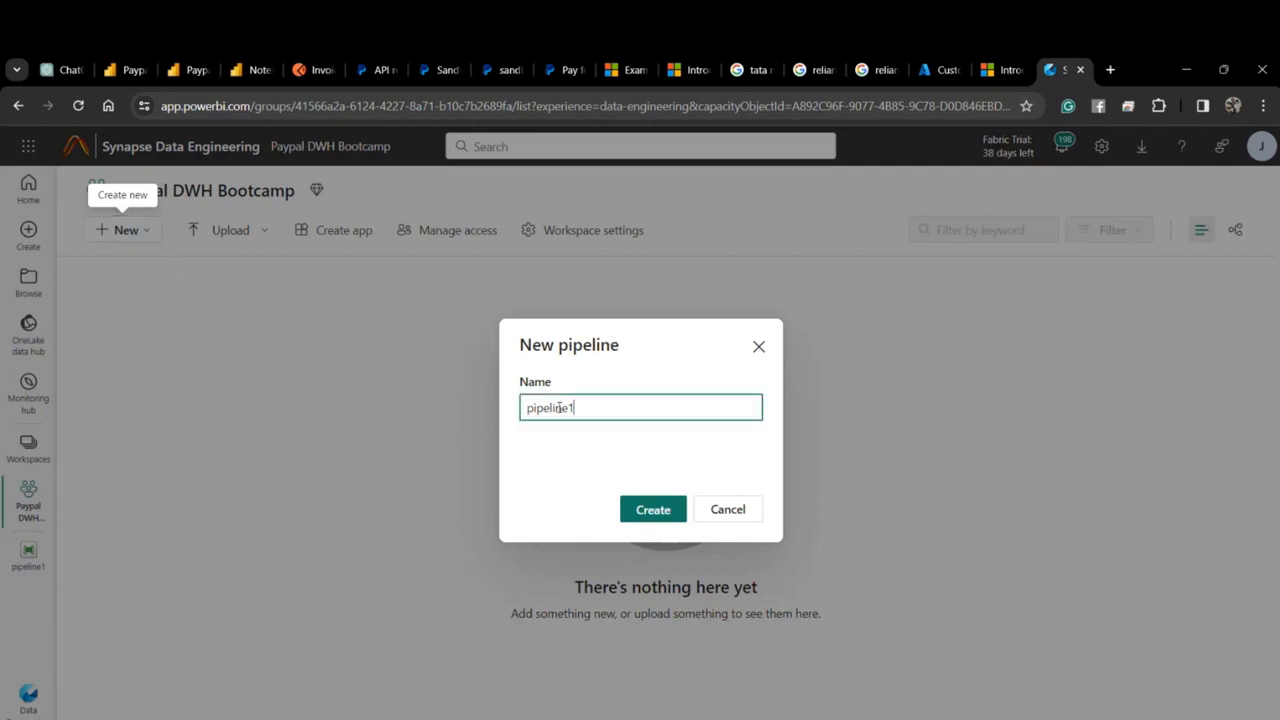
double_click(560, 407)
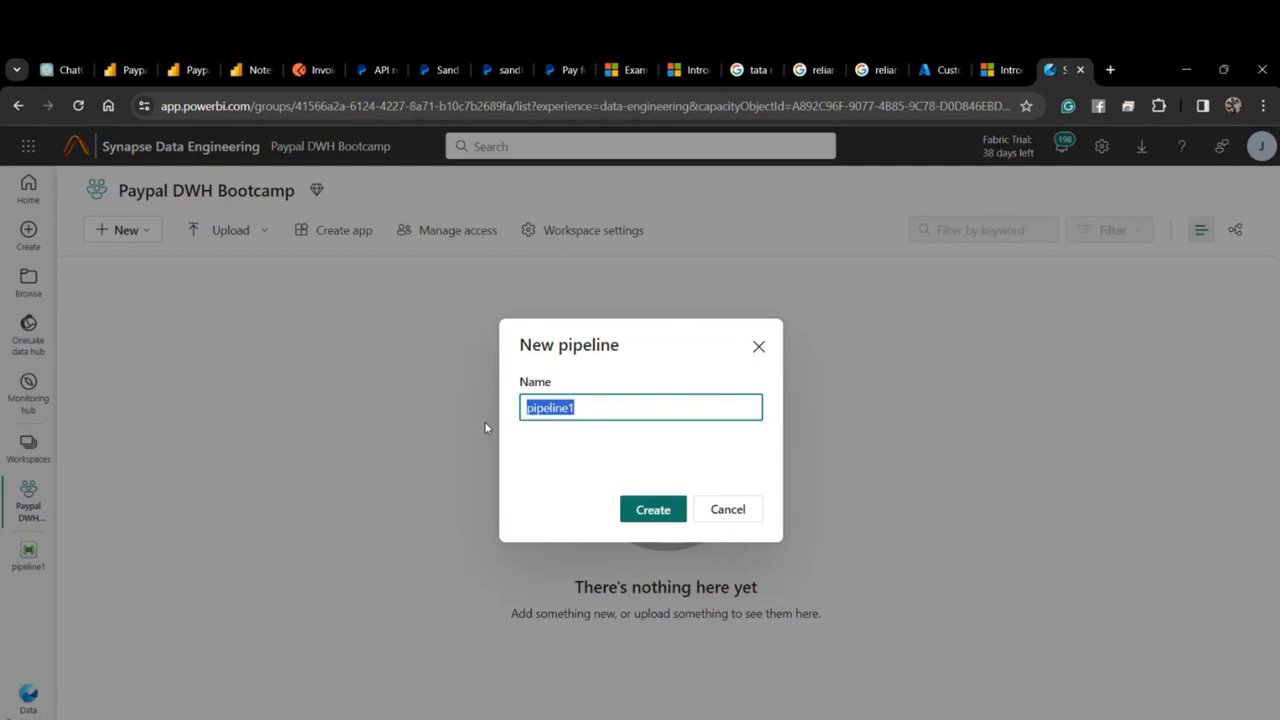
type("Paypla")
key("BackSpace")
key("BackSpace")
type("al Bootca")
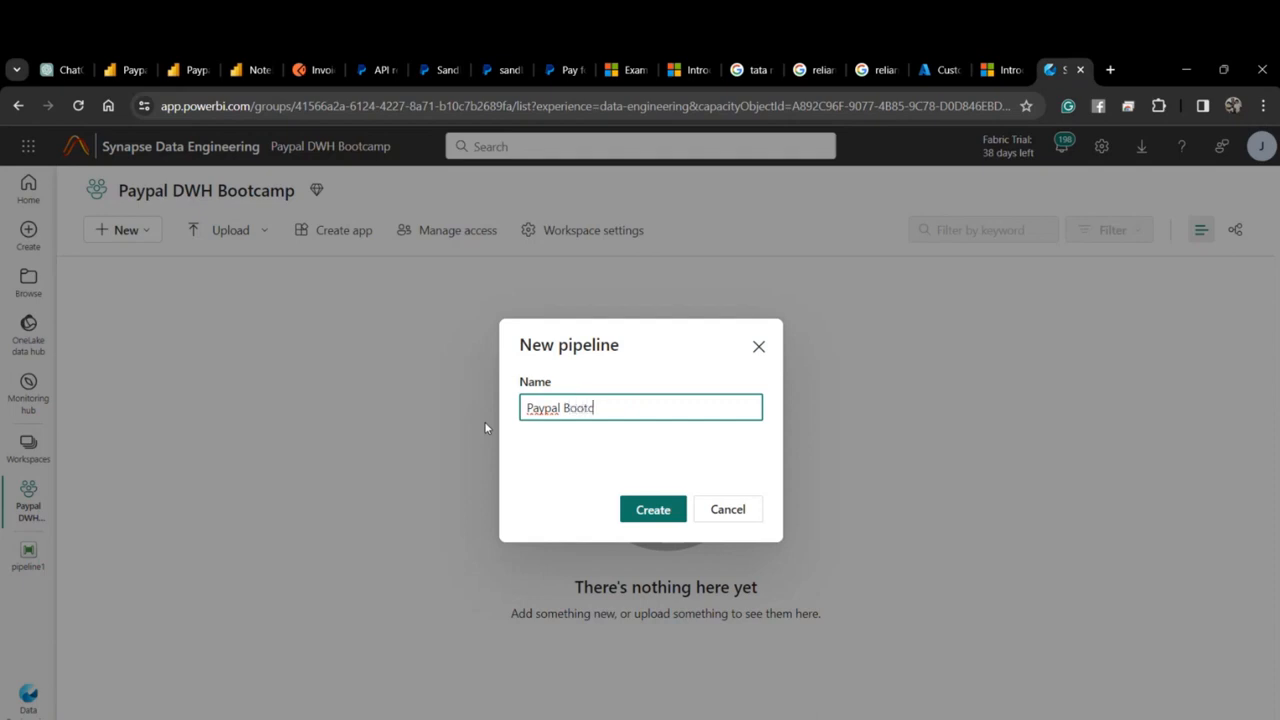
type("mp Data Pie")
key("BackSpace")
key("BackSpace")
type("ipeline")
left_click(640, 509)
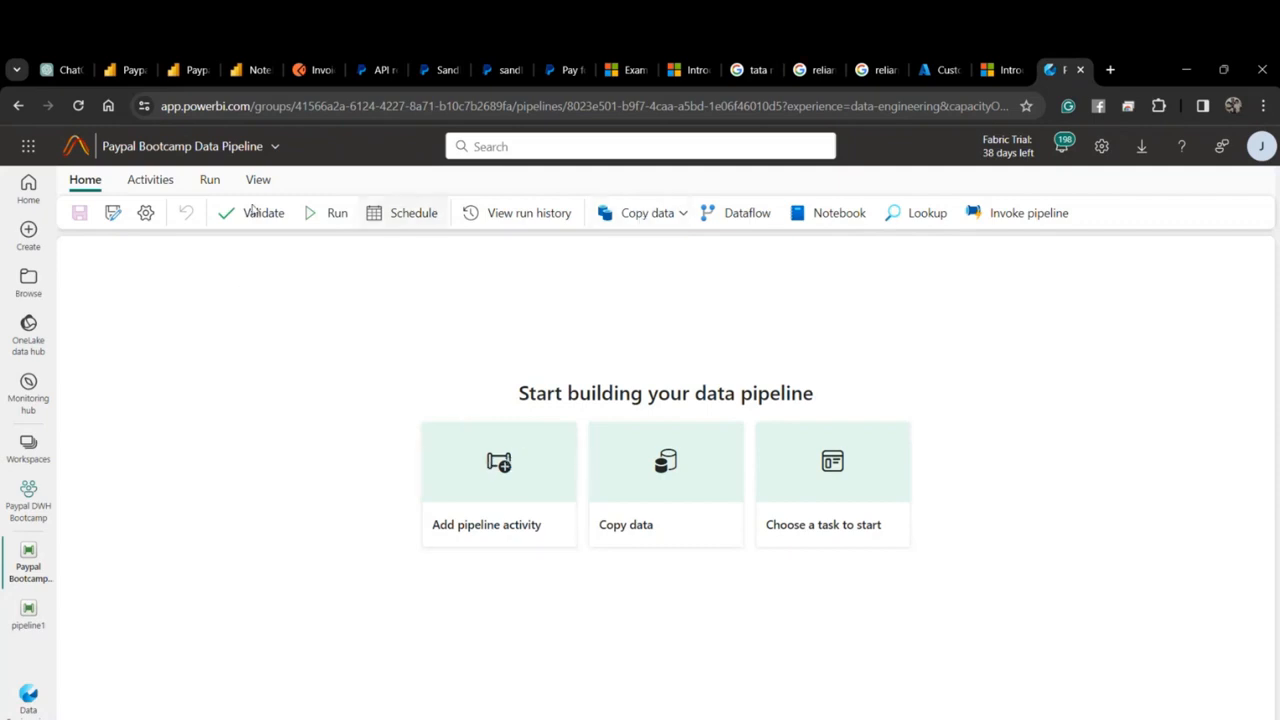
Add a Lookup activity to the pipeline and rename it 'Get Parameters Look Up'.
left_click(150, 182)
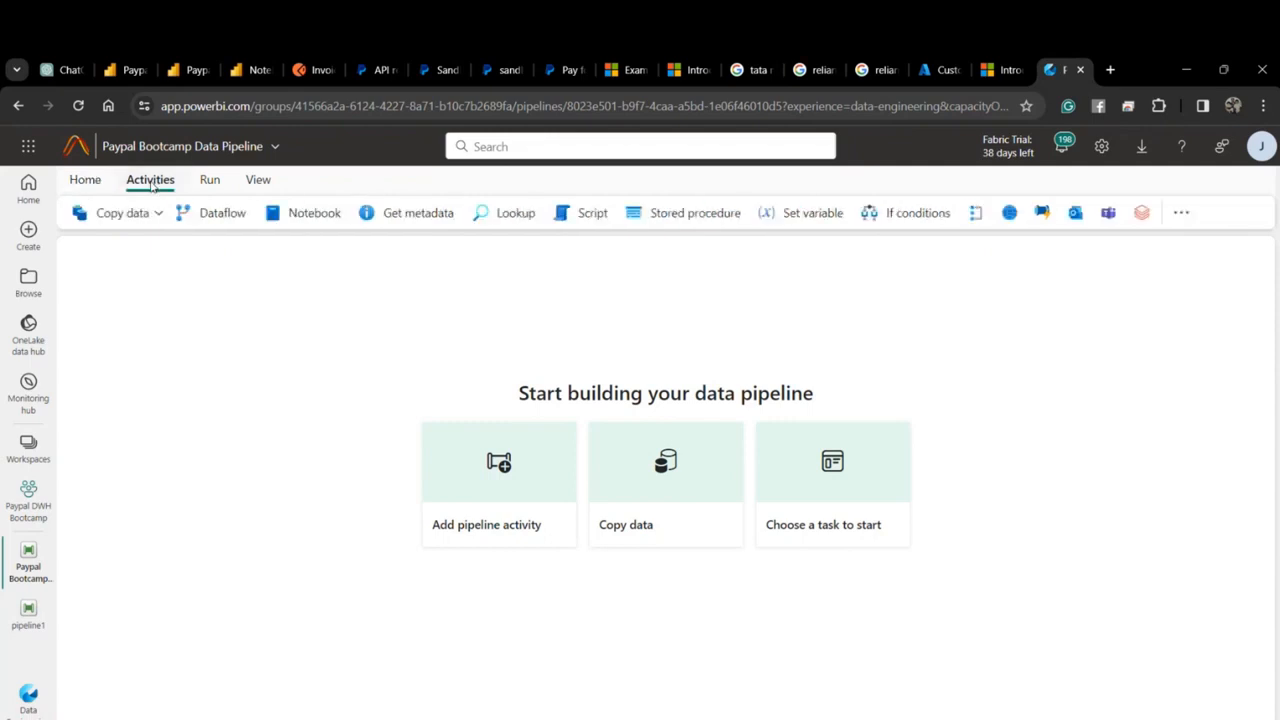
left_click(510, 213)
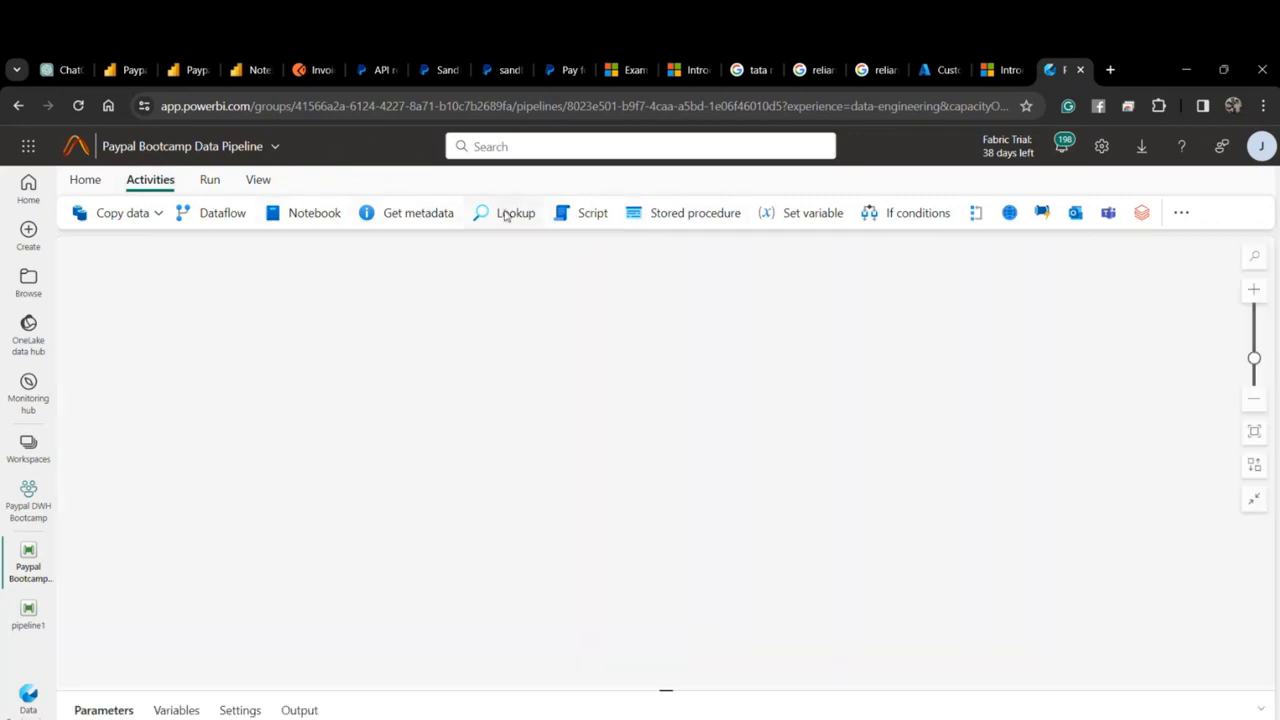
left_click_drag(232, 325, 338, 325)
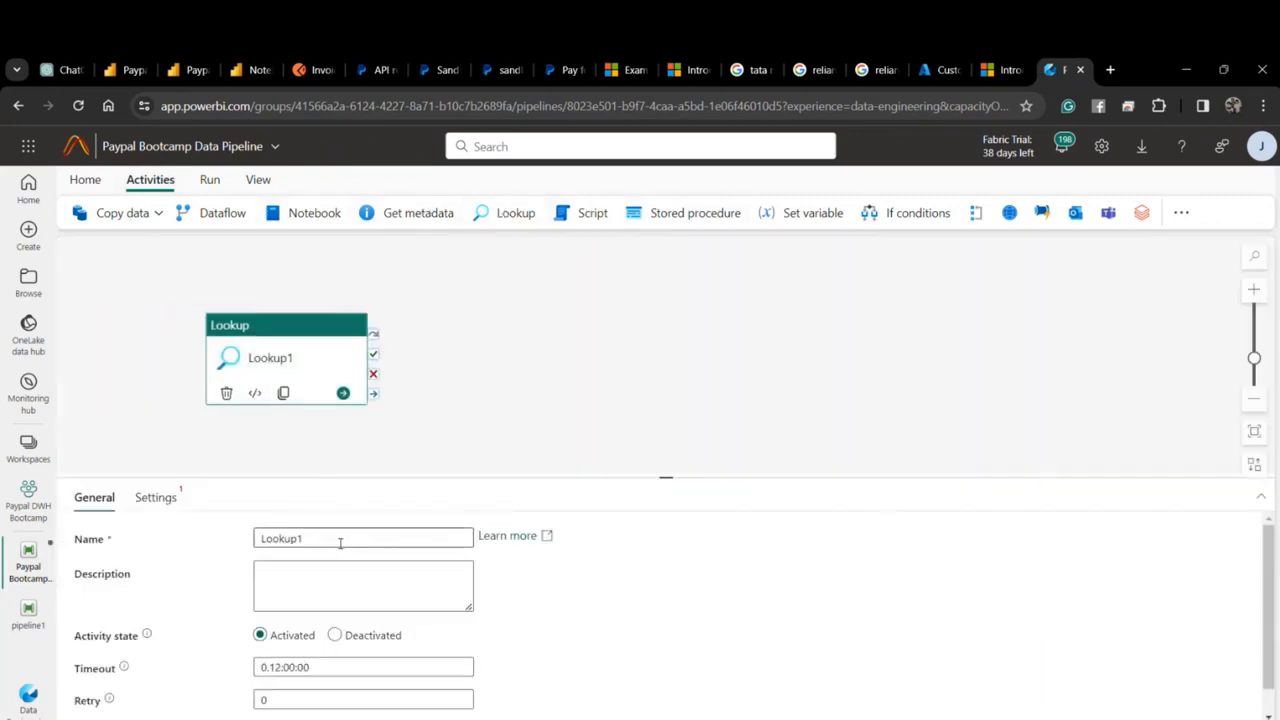
left_click_drag(340, 543, 240, 551)
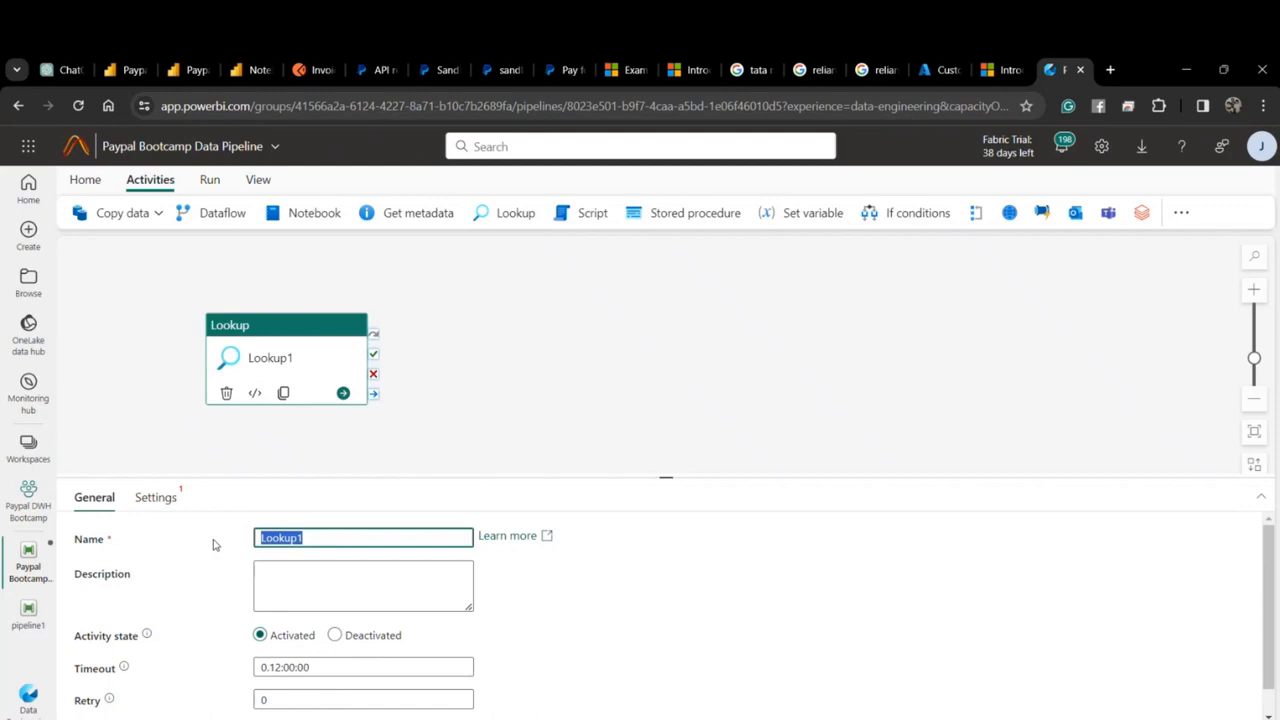
type("Get ")
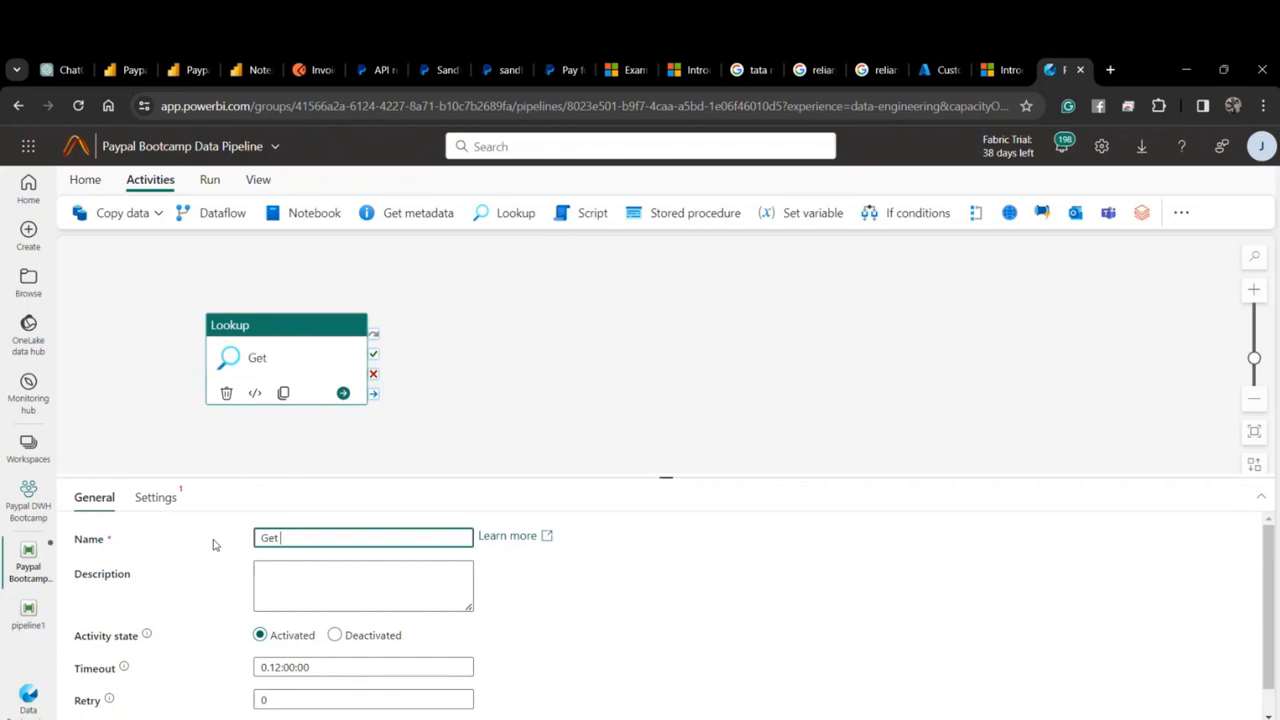
type("Parameters Lo")
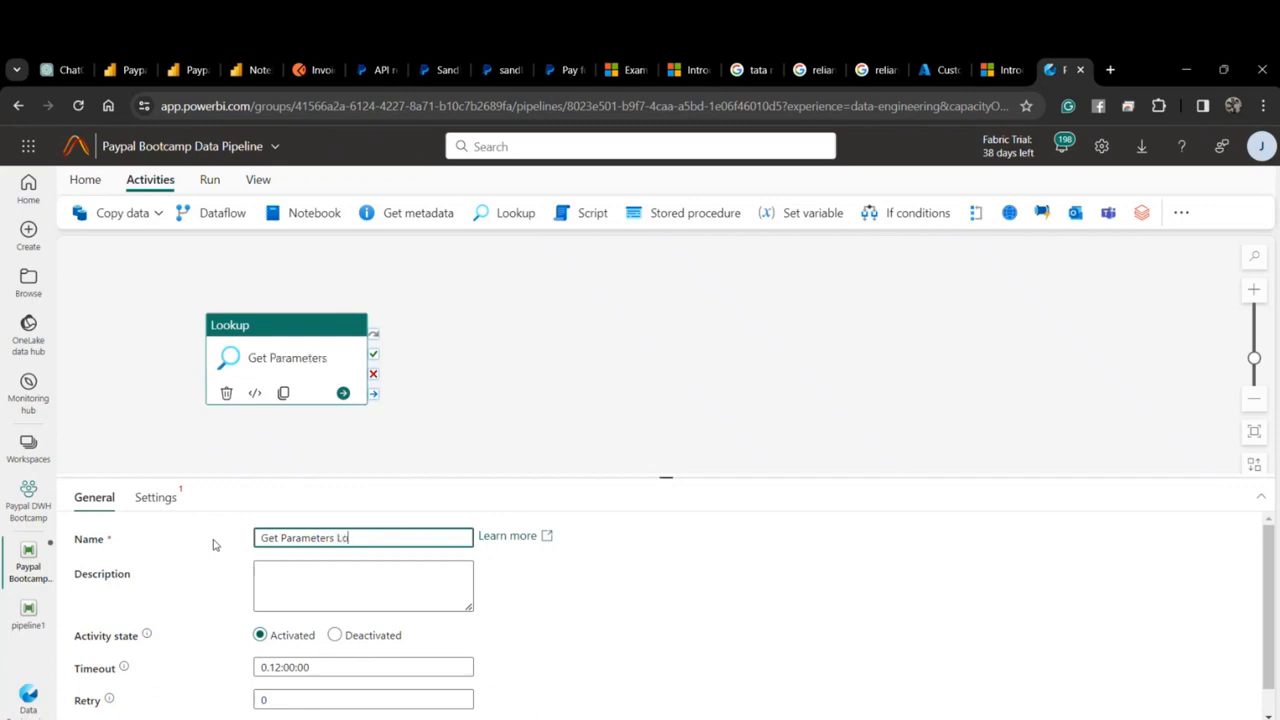
type("ok Up")
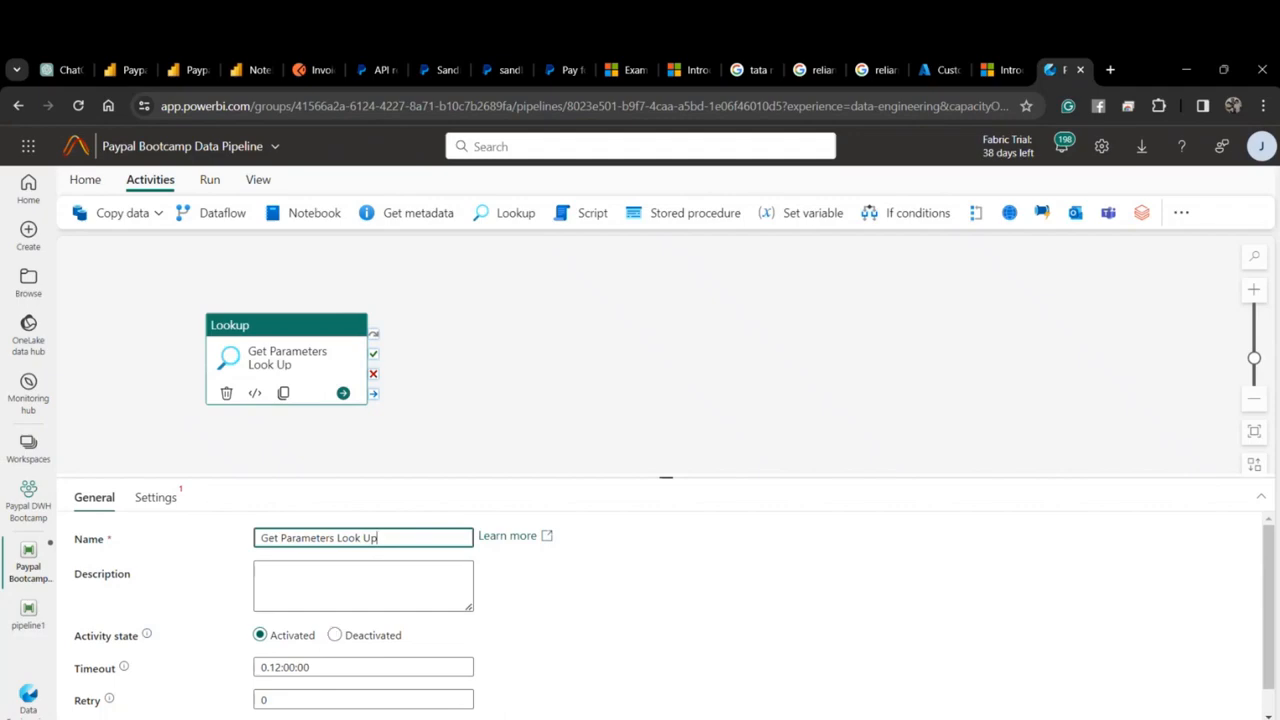
key("alt+Tab")
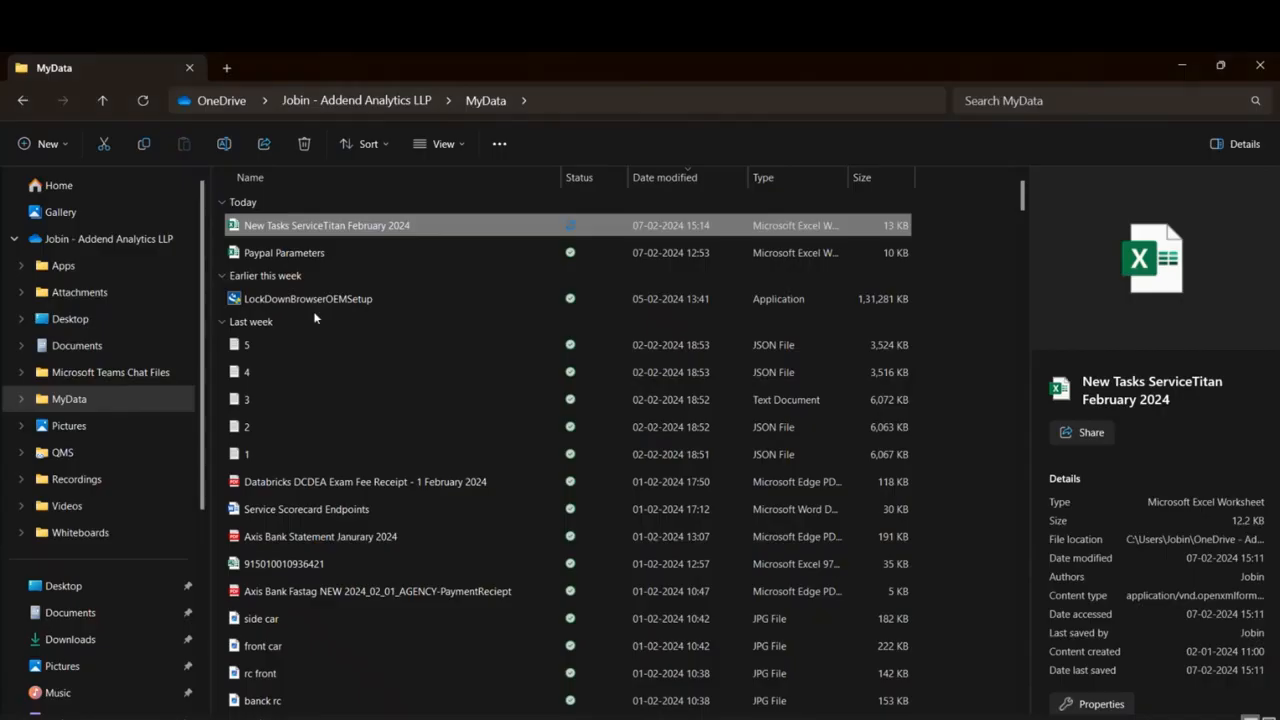
Open the Paypal Parameters workbook and review its getURL, Table Name and Blob Name columns.
left_click(316, 254)
double_click(317, 255)
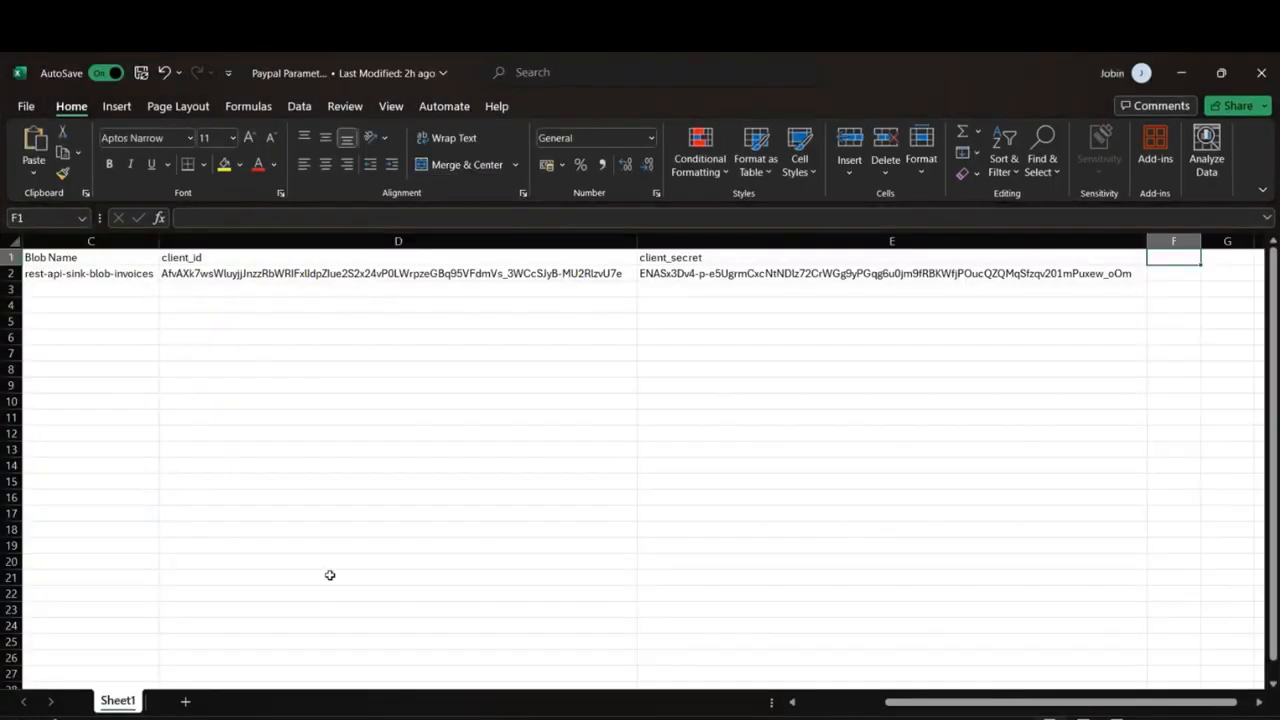
left_click_drag(890, 701, 775, 703)
left_click(183, 260)
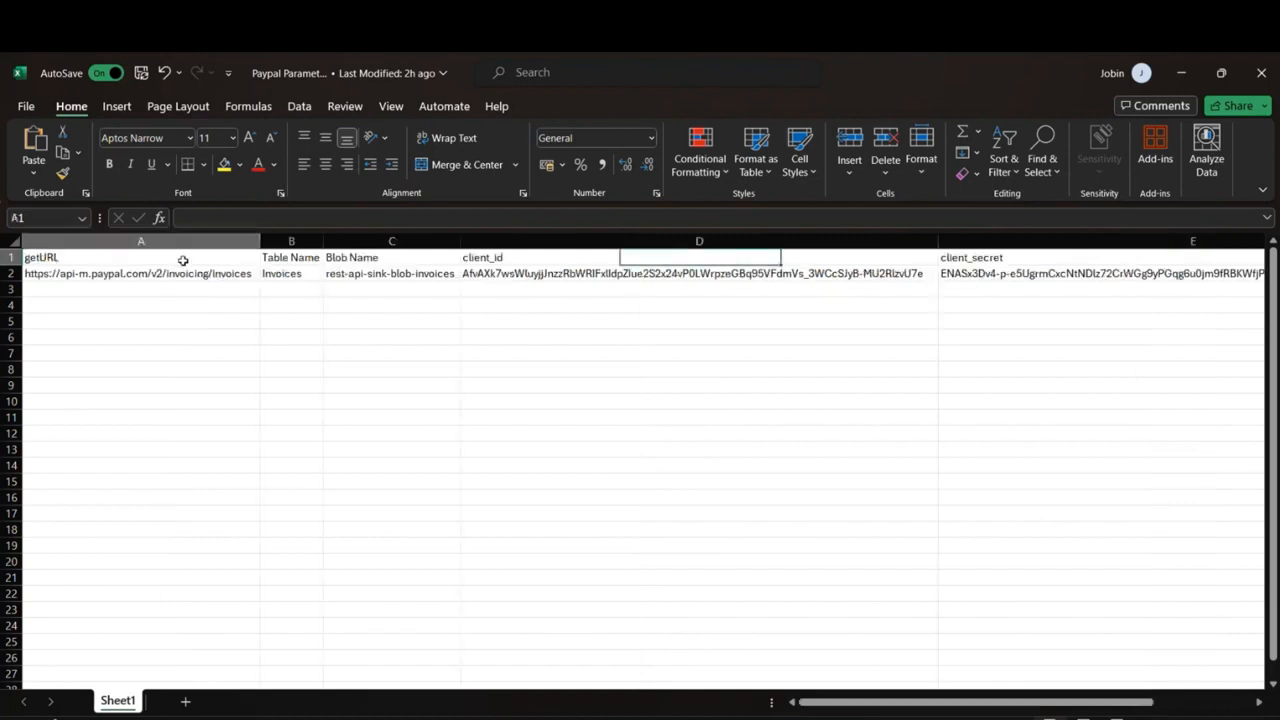
left_click(65, 274)
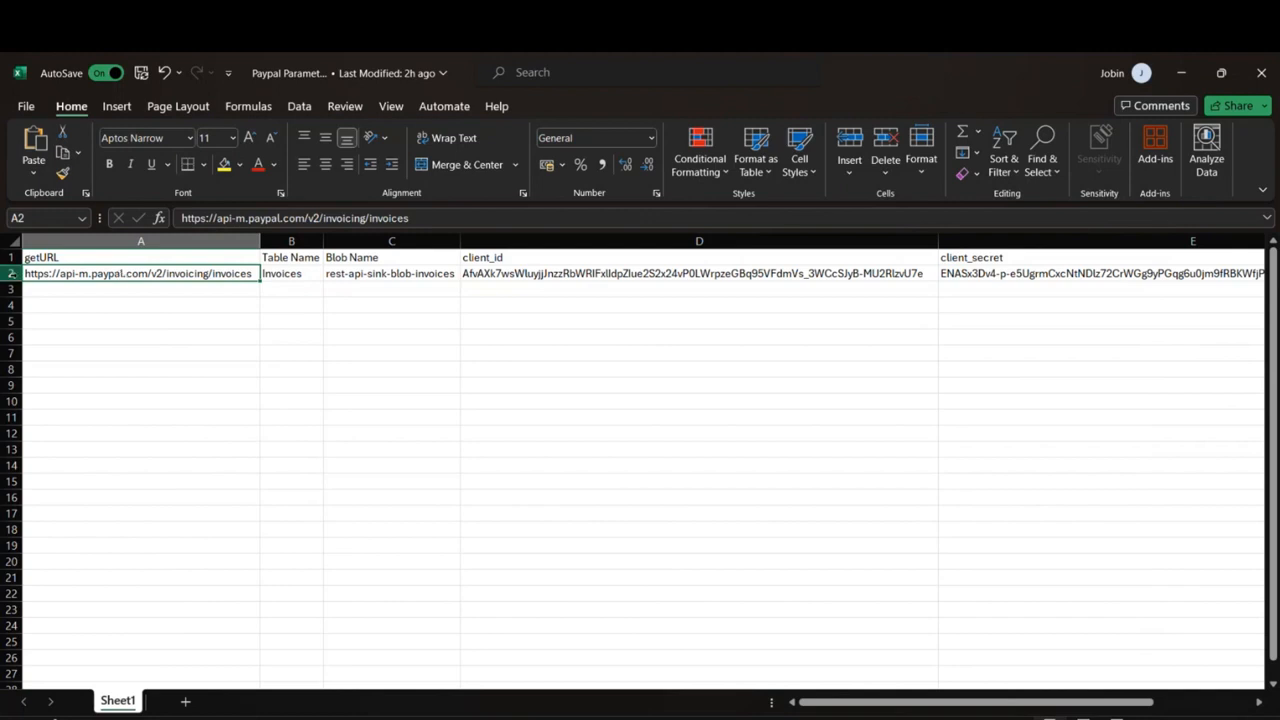
left_click(270, 260)
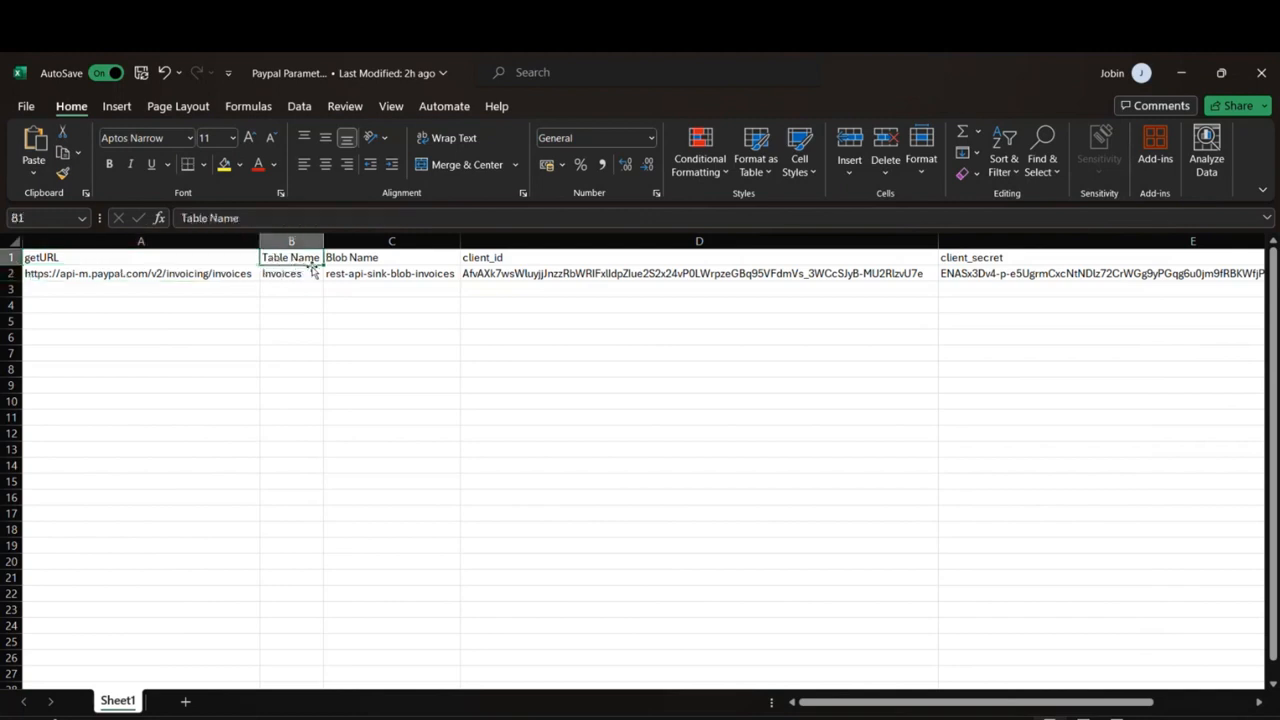
left_click(368, 258)
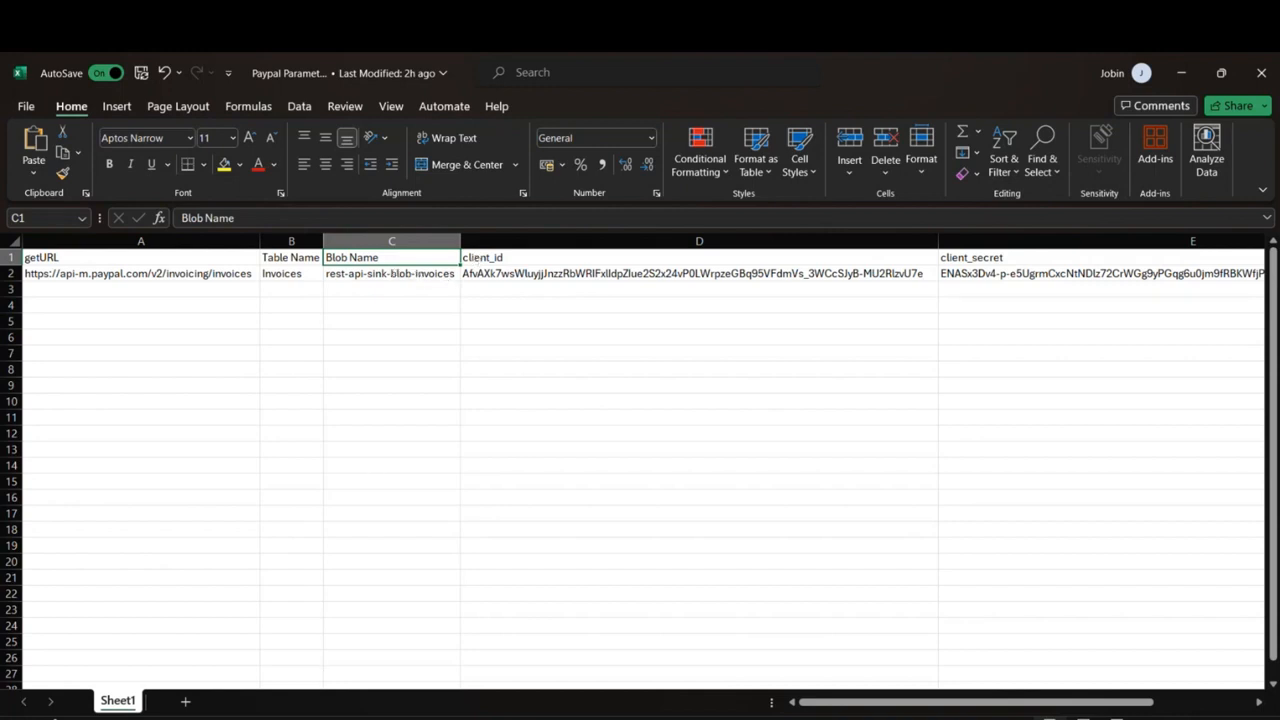
key("alt+Tab")
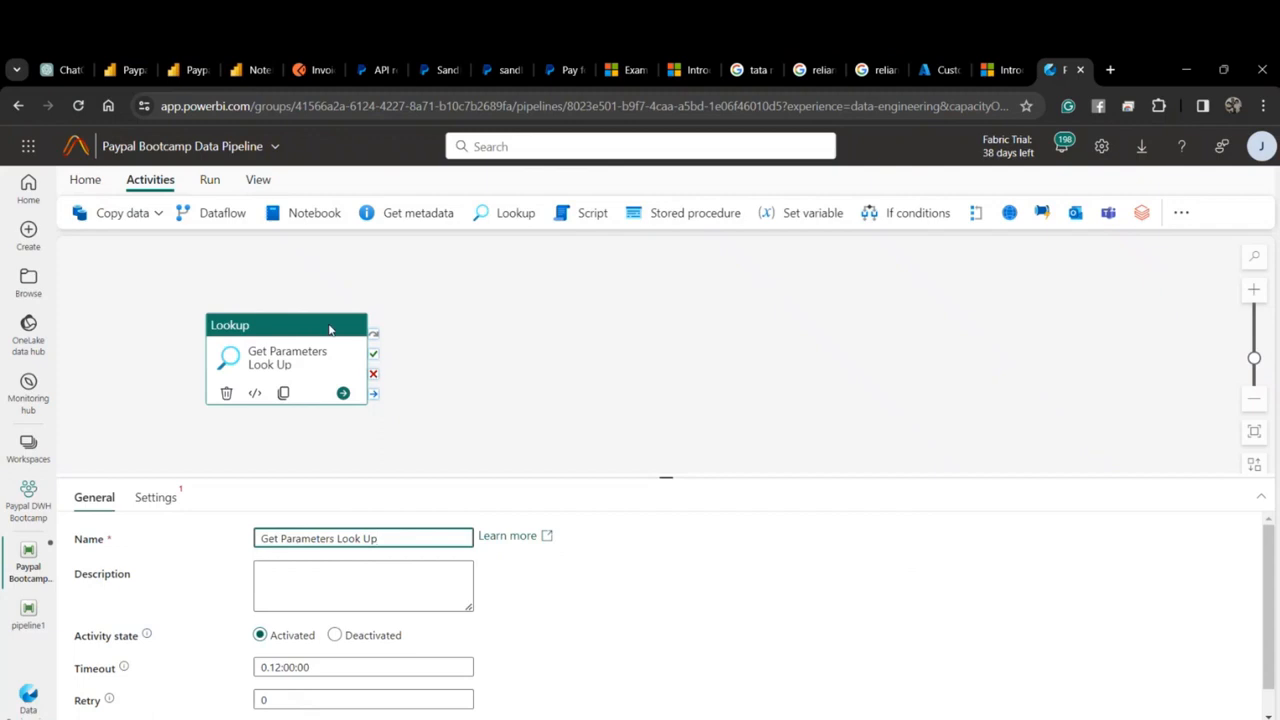
Scroll through Postman's Invoices JSON response, then minimize the browser to reveal the workbook.
left_click(308, 78)
scroll(566, 518, "up", 5)
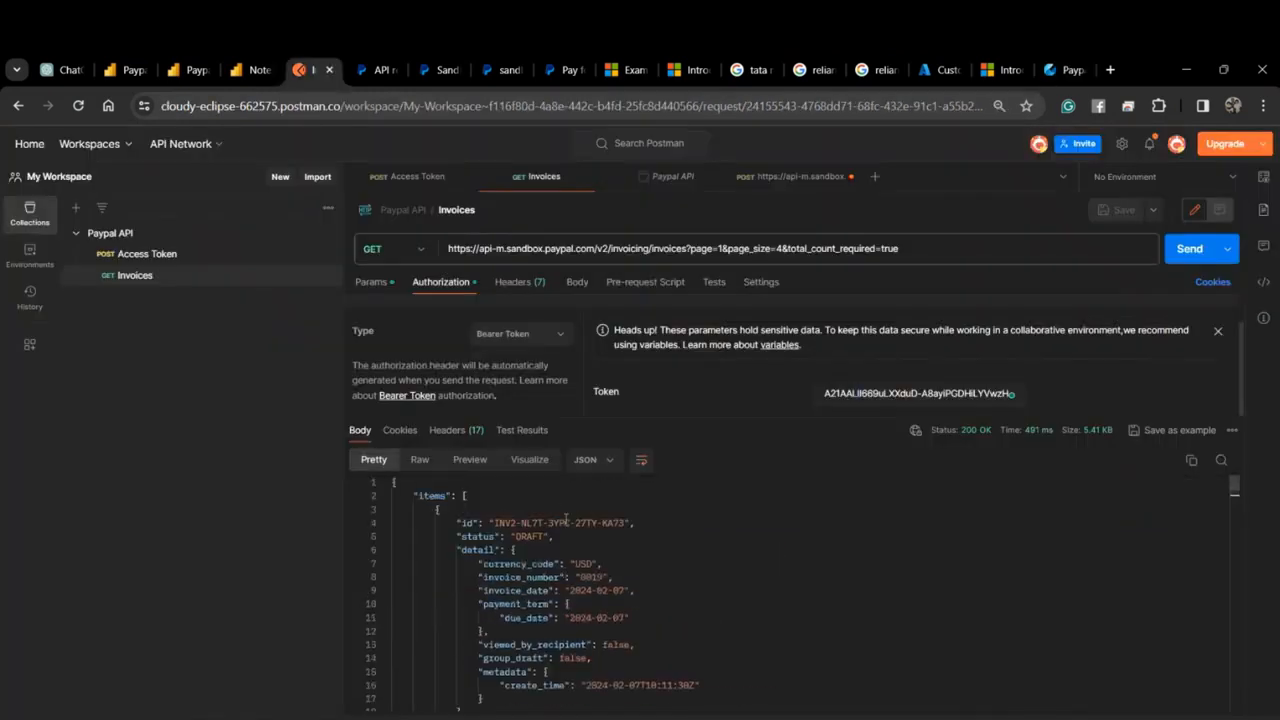
scroll(566, 518, "down", 12)
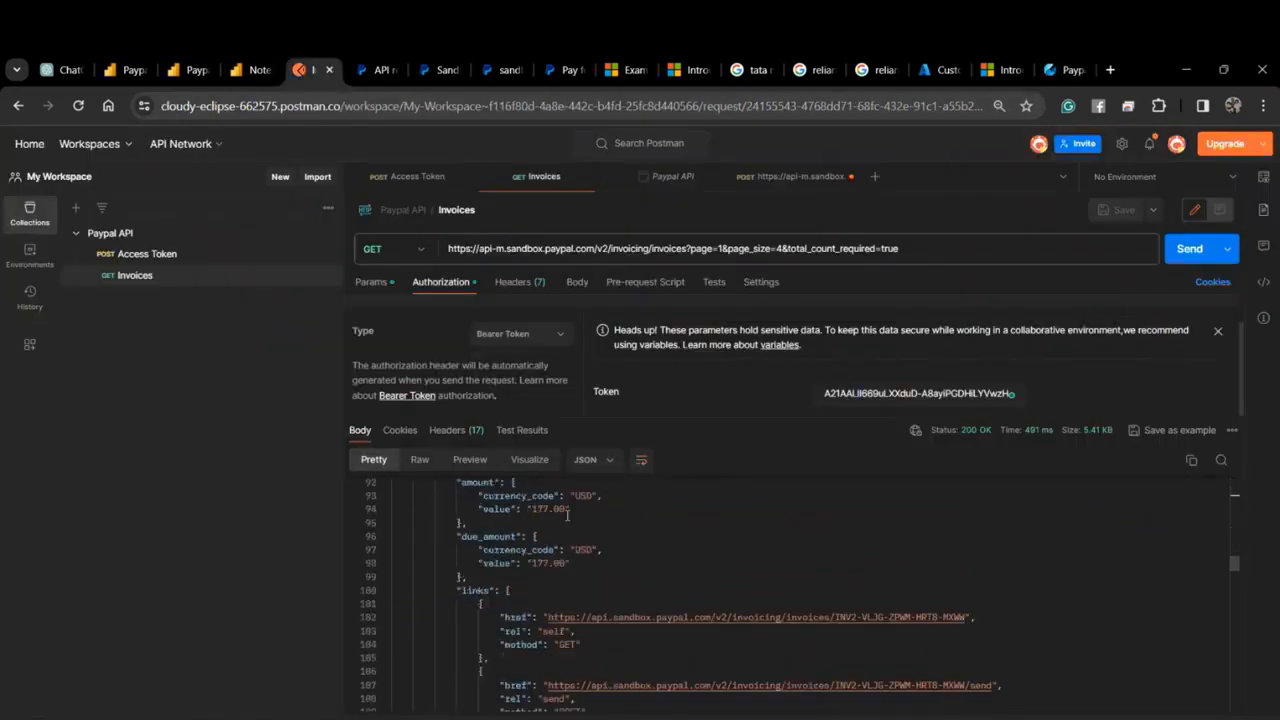
scroll(567, 514, "down", 9)
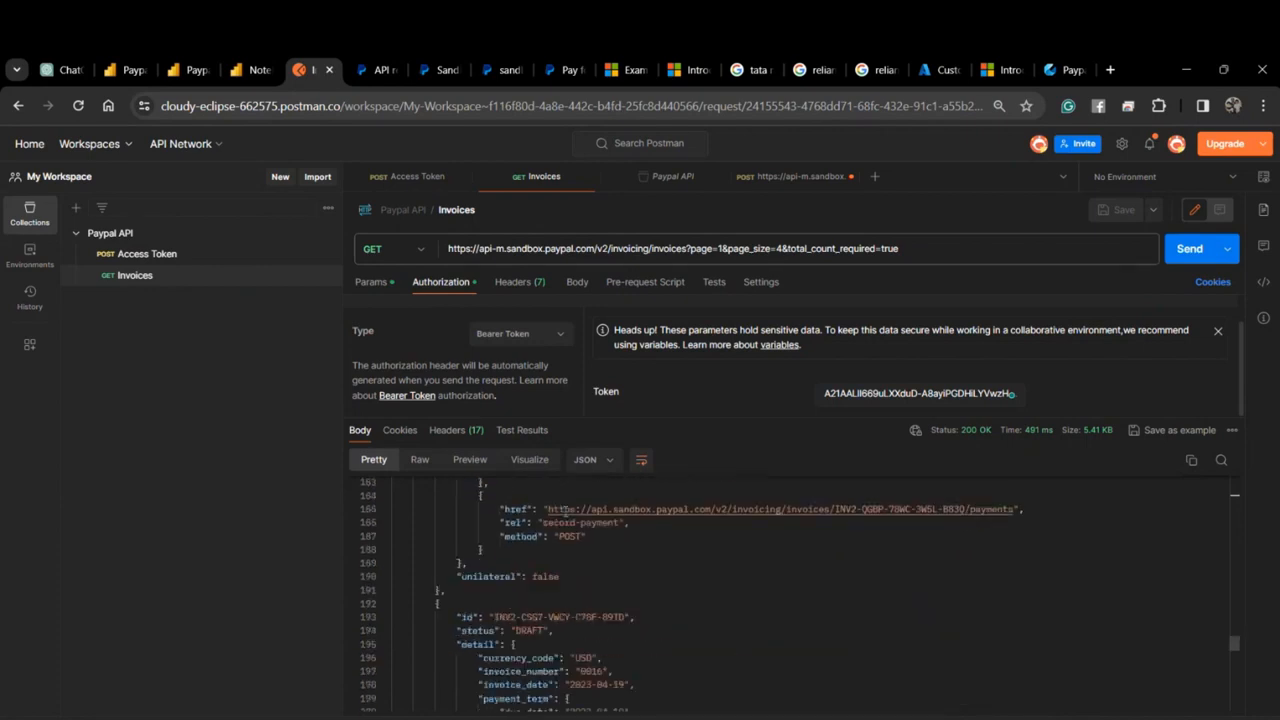
scroll(566, 511, "down", 6)
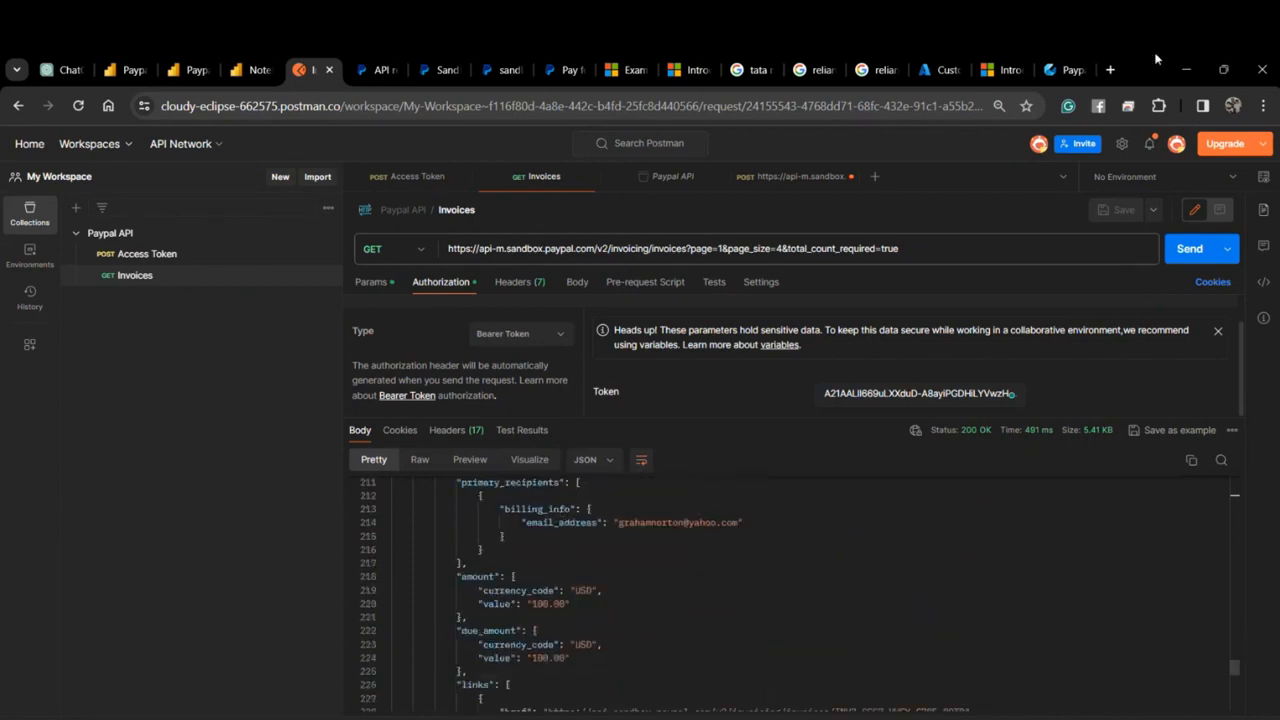
left_click(1186, 69)
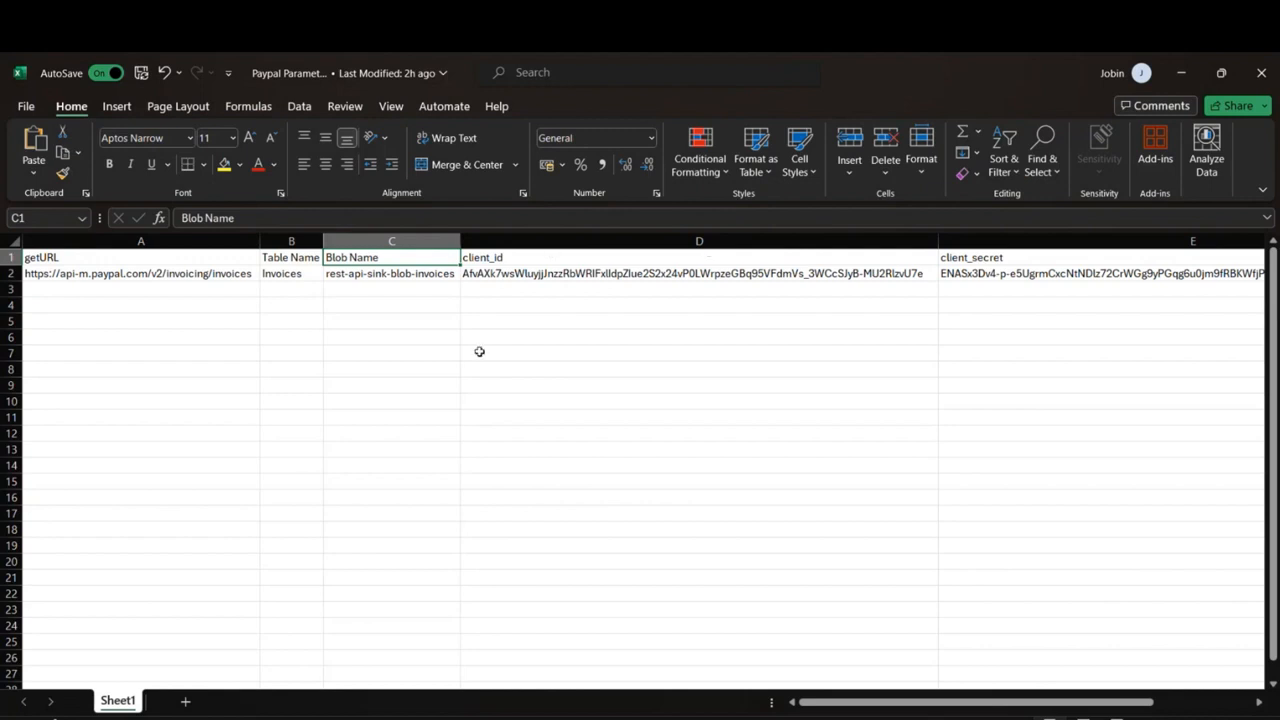
Check the client_id and client_secret values in Excel, then return to the Fabric pipeline tab.
left_click(500, 273)
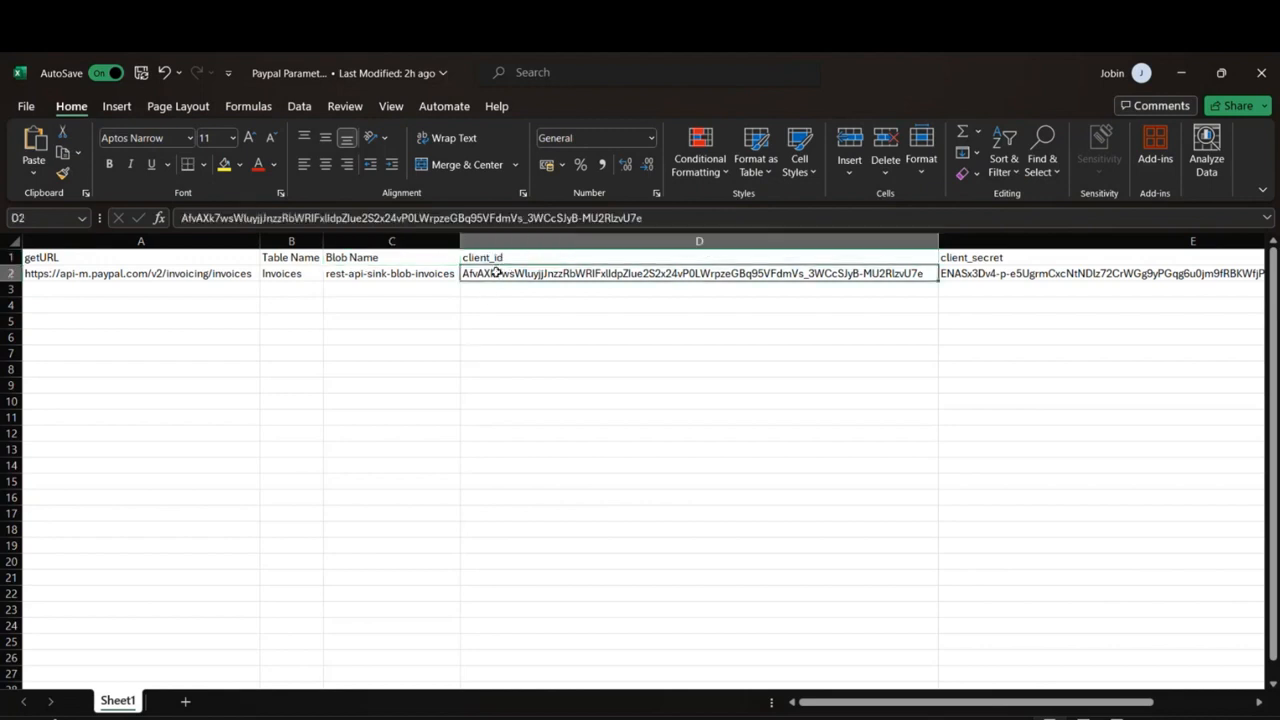
left_click_drag(878, 703, 930, 704)
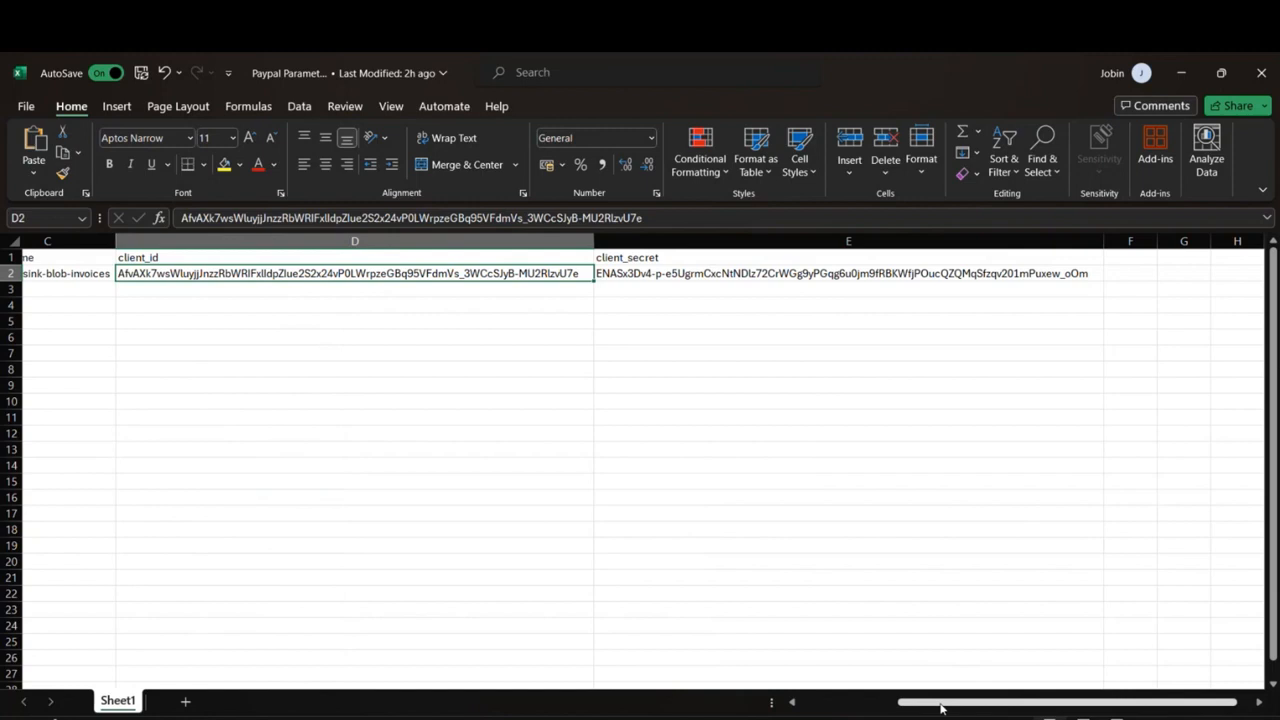
left_click_drag(940, 704, 840, 704)
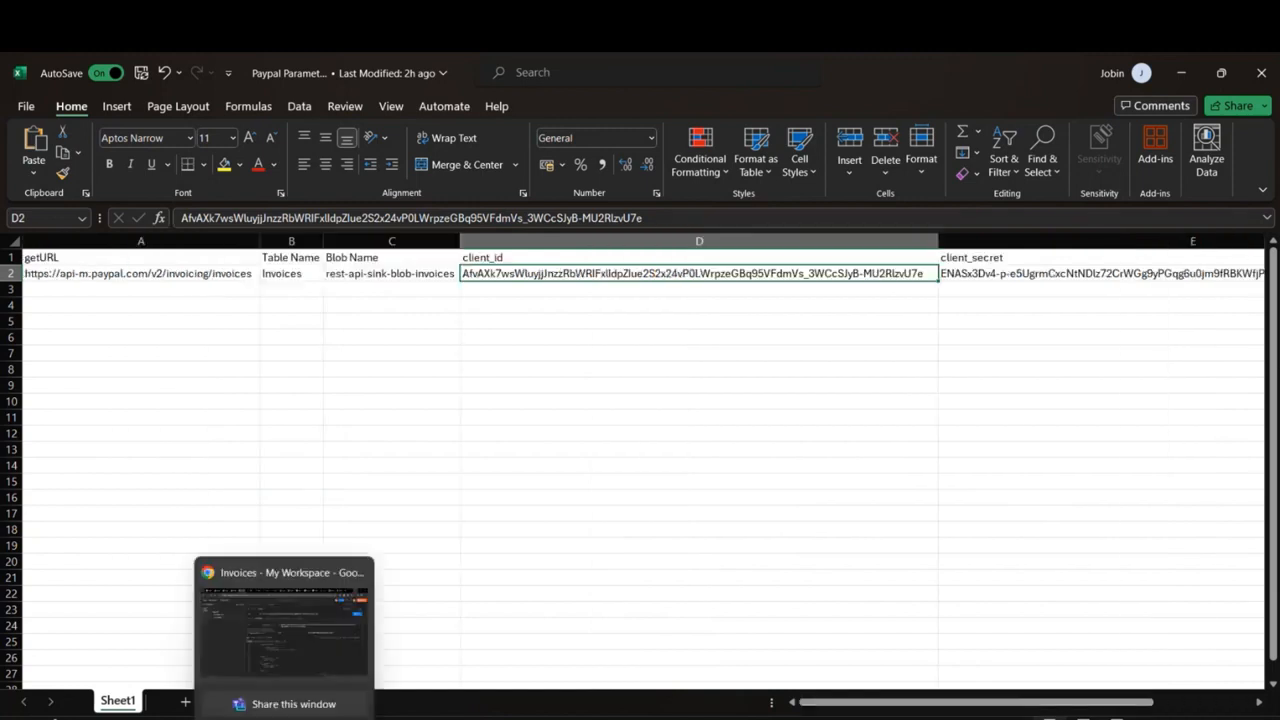
left_click(312, 718)
left_click(312, 718)
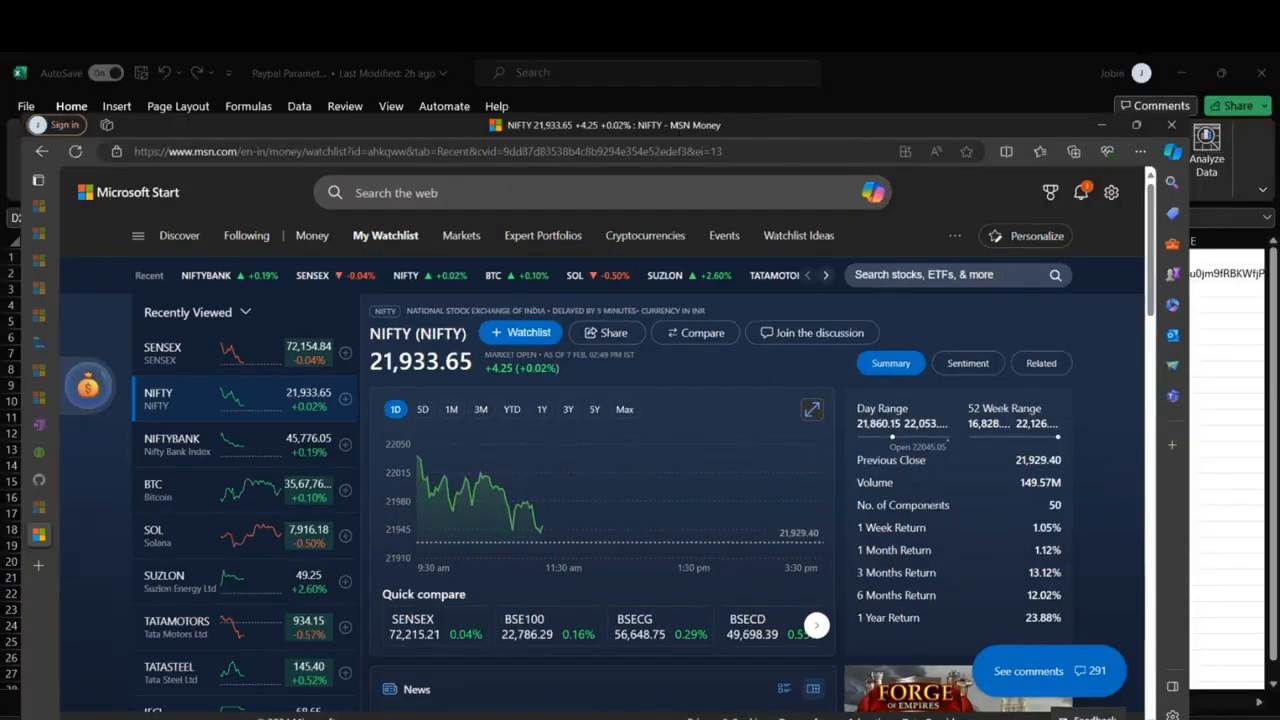
left_click(284, 718)
left_click(1052, 62)
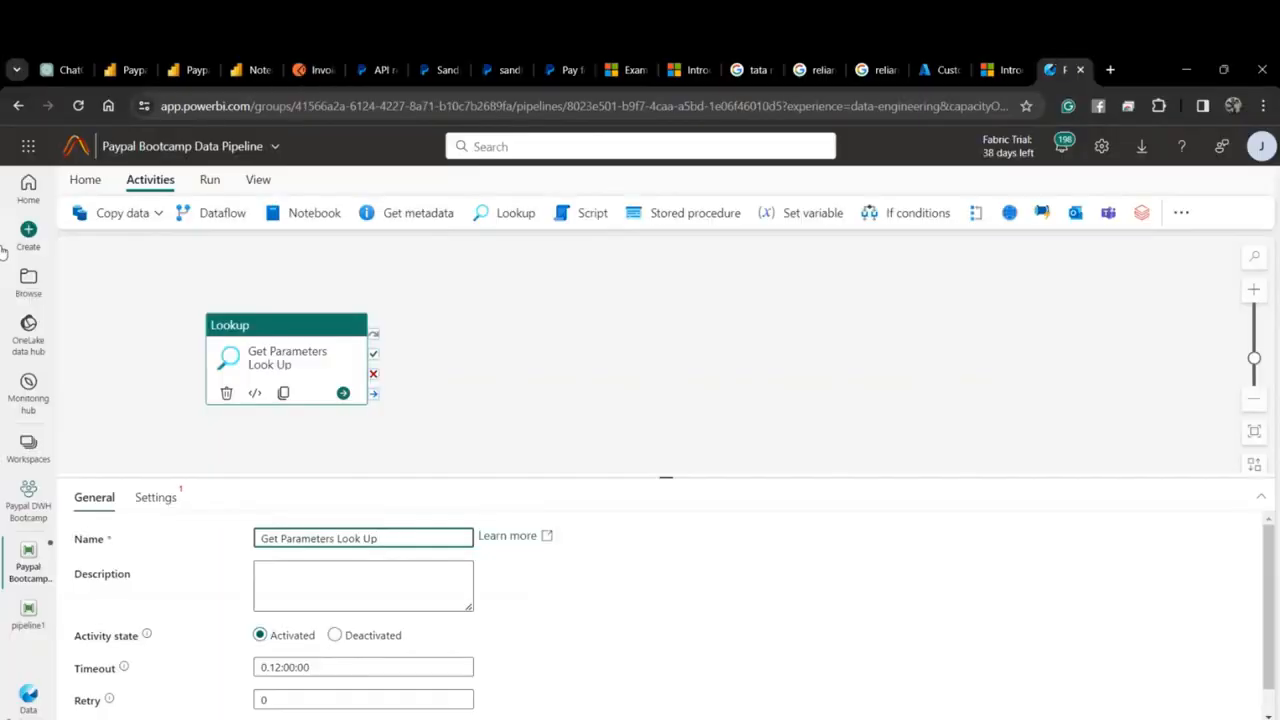
Duplicate the pipeline tab and open the Paypal DWH Bootcamp workspace.
right_click(1056, 72)
left_click(1112, 218)
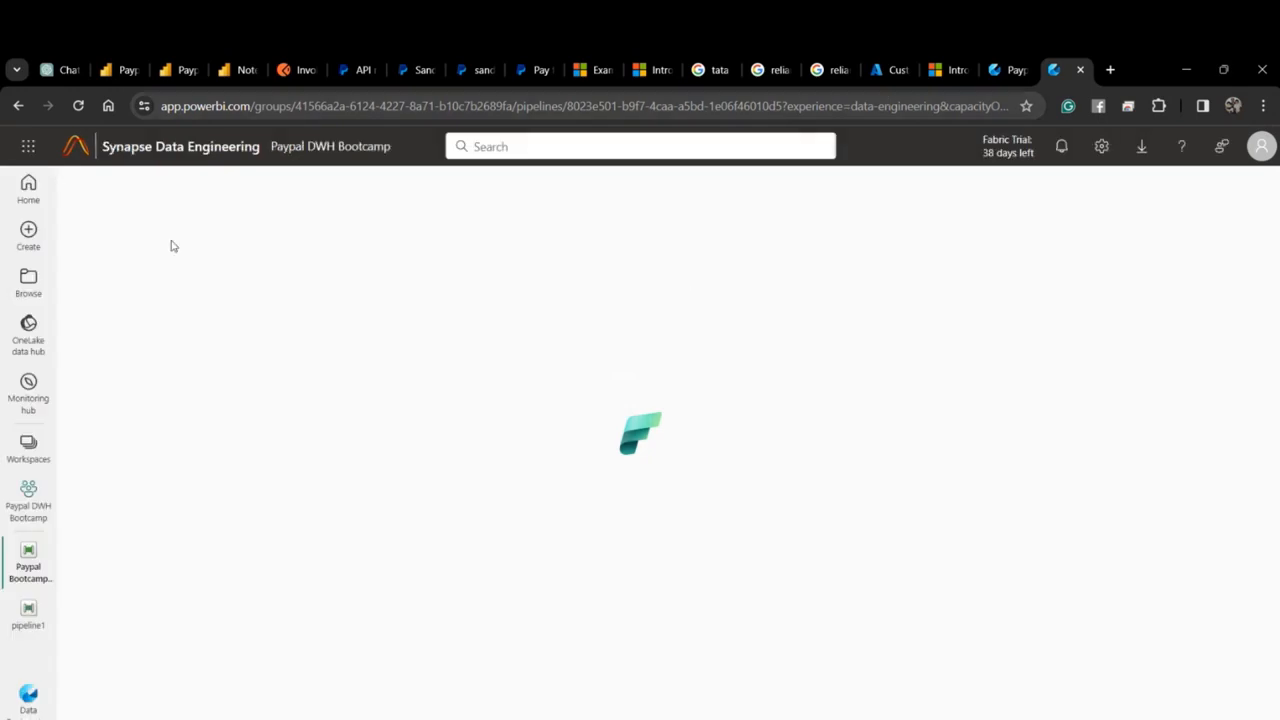
left_click(33, 447)
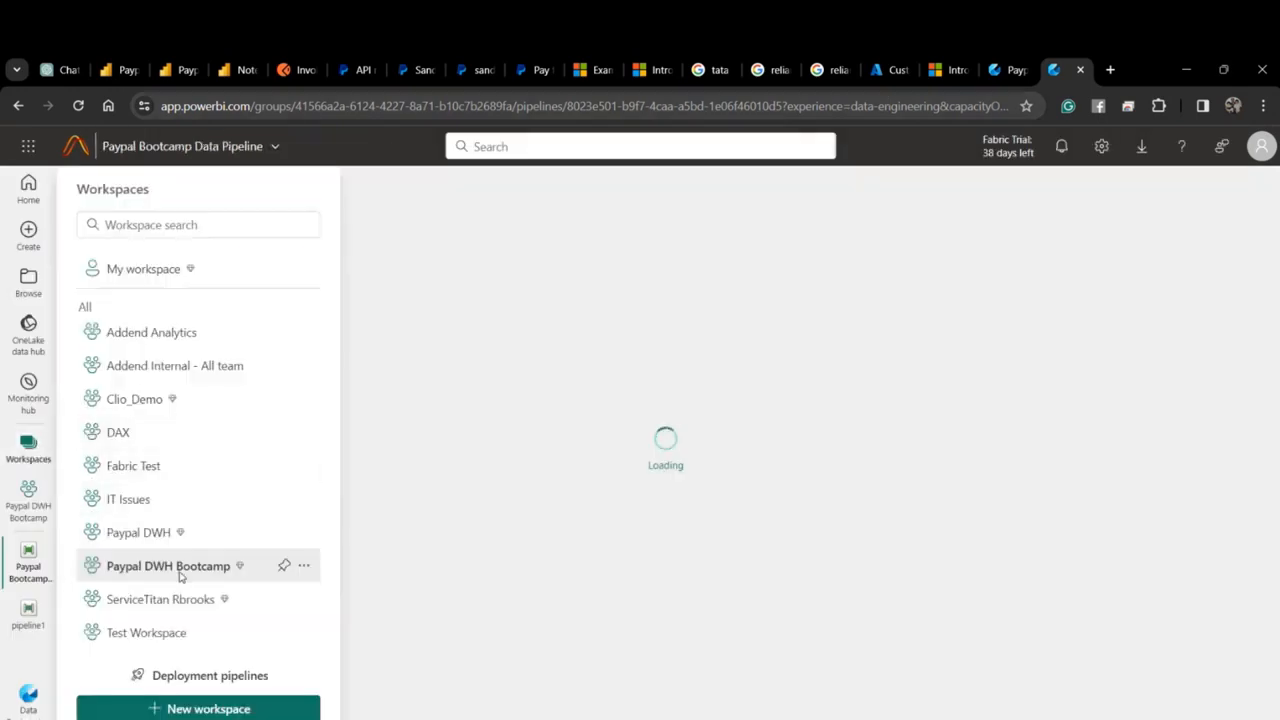
left_click(180, 568)
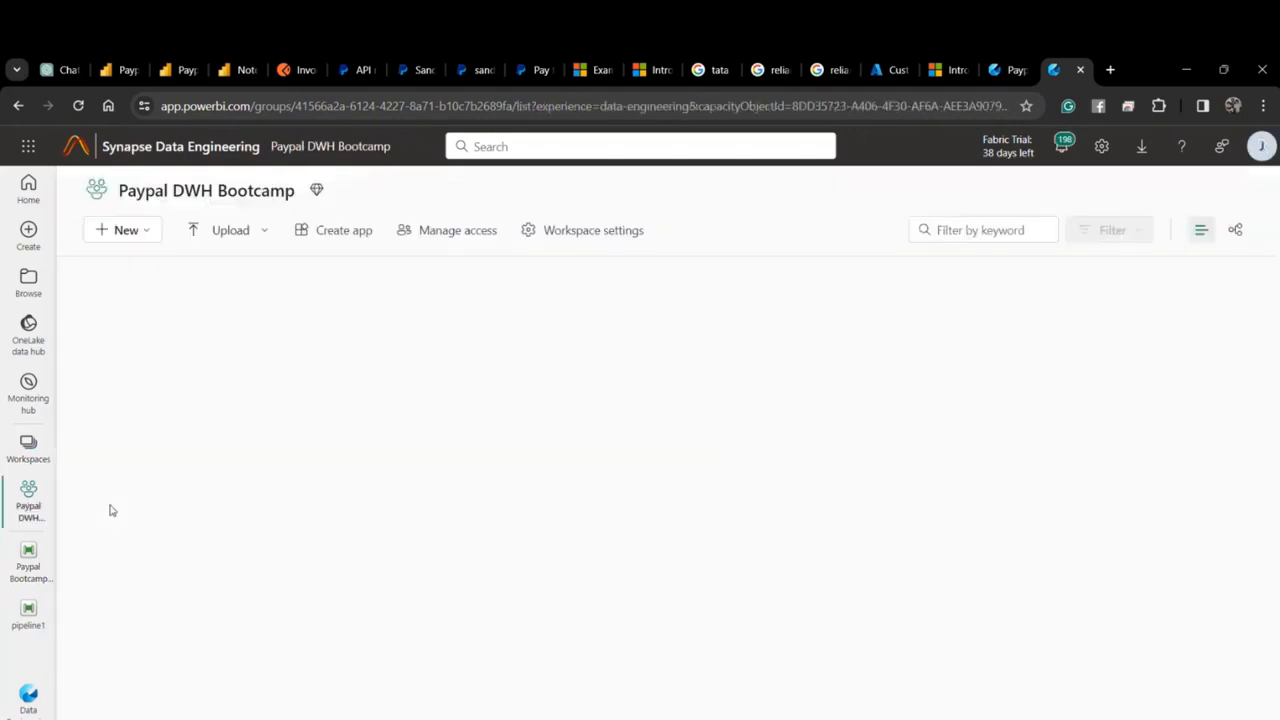
Create a new lakehouse named PaypalLakehouse in the workspace.
left_click(124, 232)
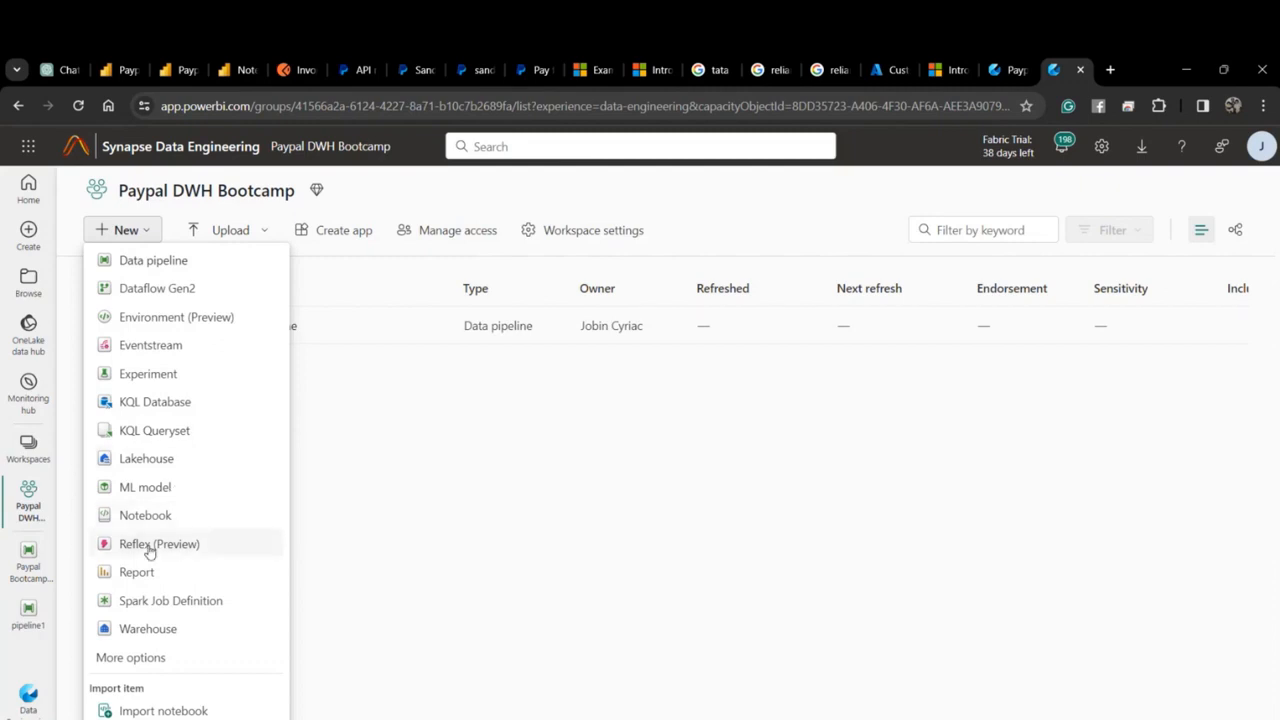
left_click(158, 466)
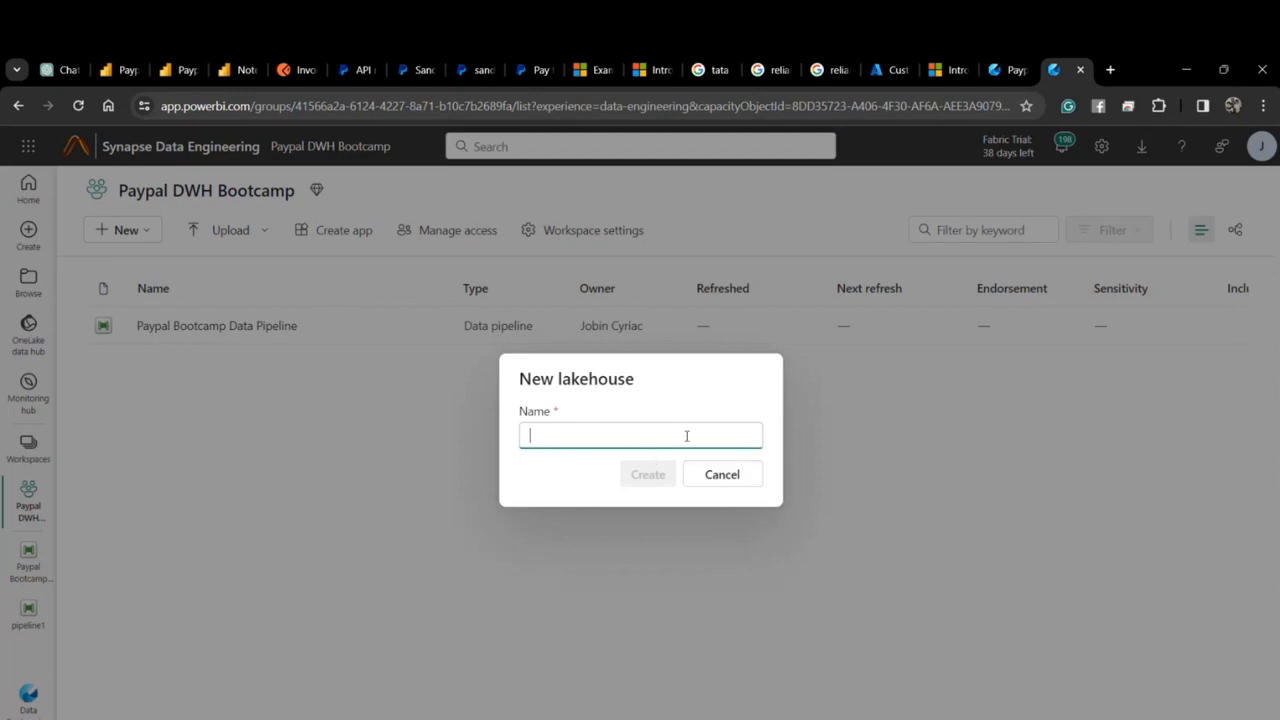
type("Paypal")
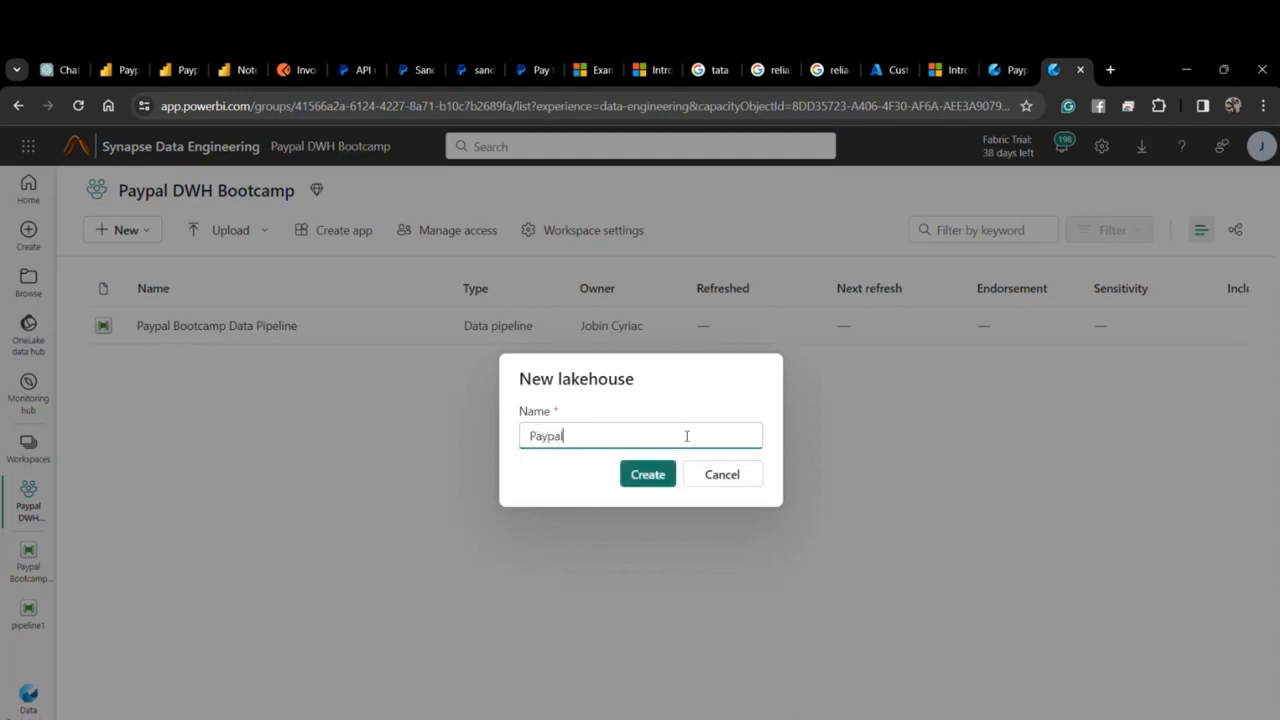
key("BackSpace")
type("Lakehouse")
left_click(662, 476)
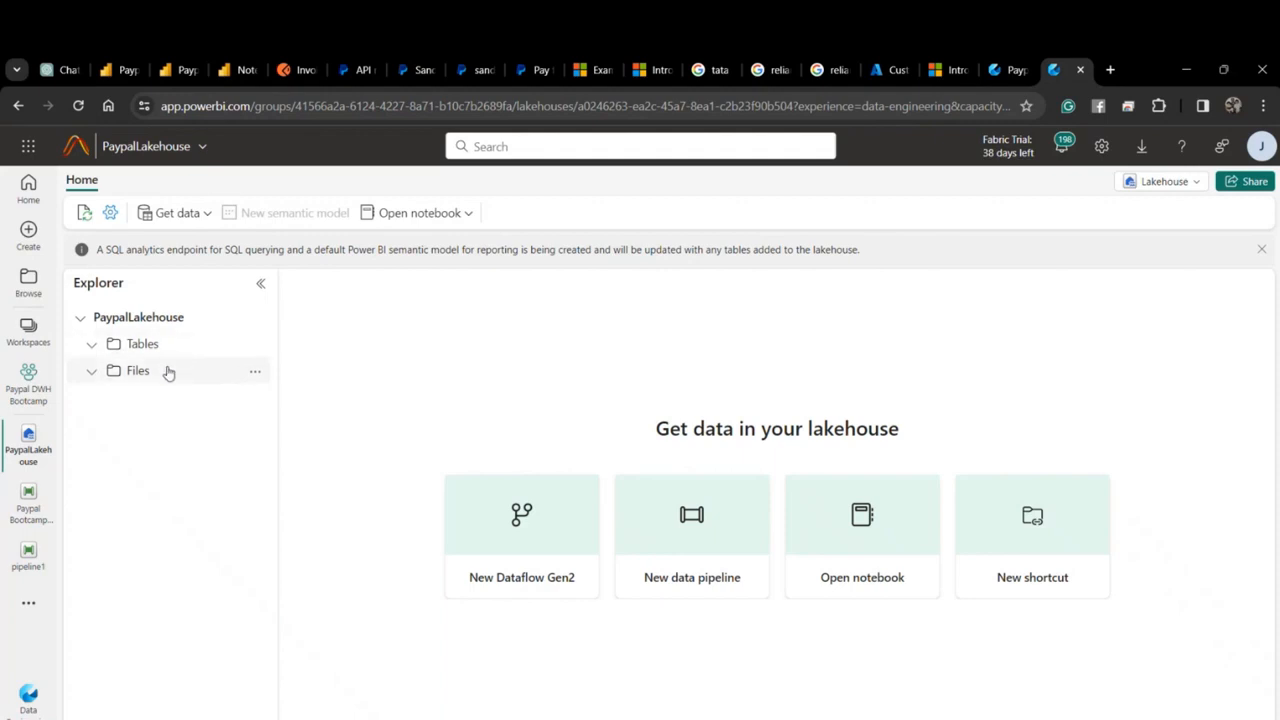
Create an excel_parameters subfolder under Files, correcting the typo, and open it.
left_click(168, 372)
left_click(254, 371)
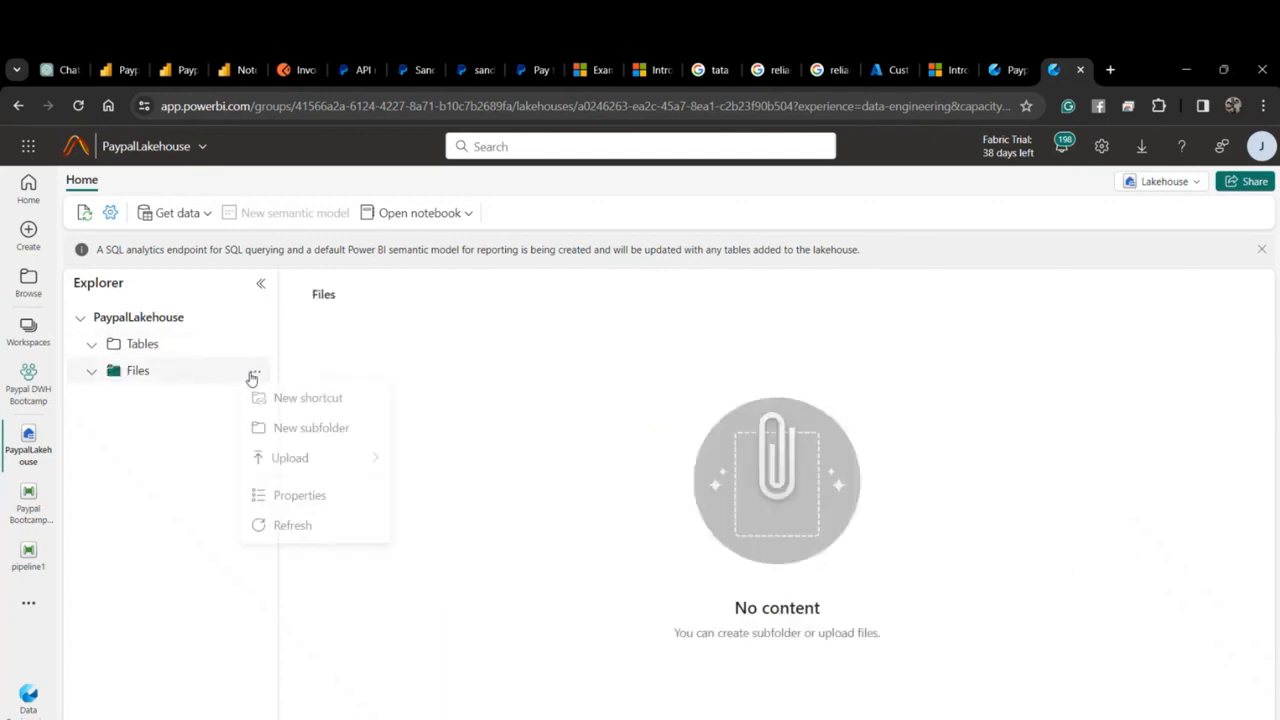
left_click(312, 432)
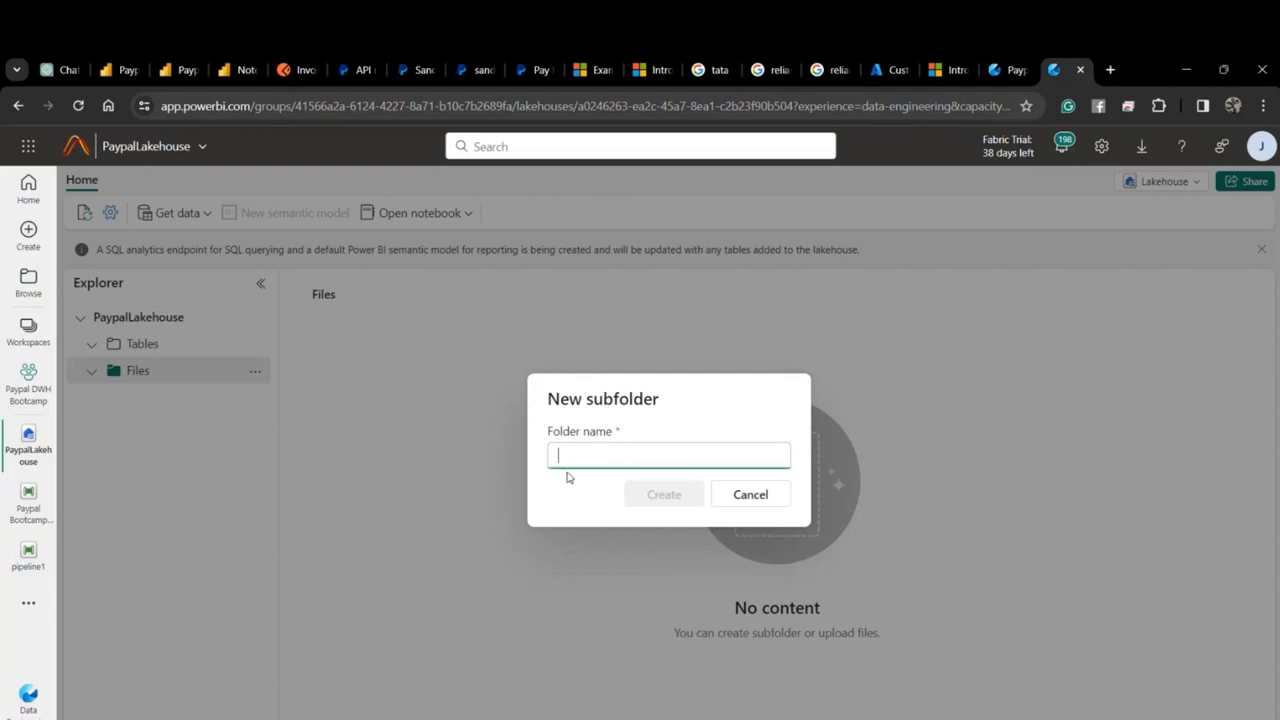
type("excel")
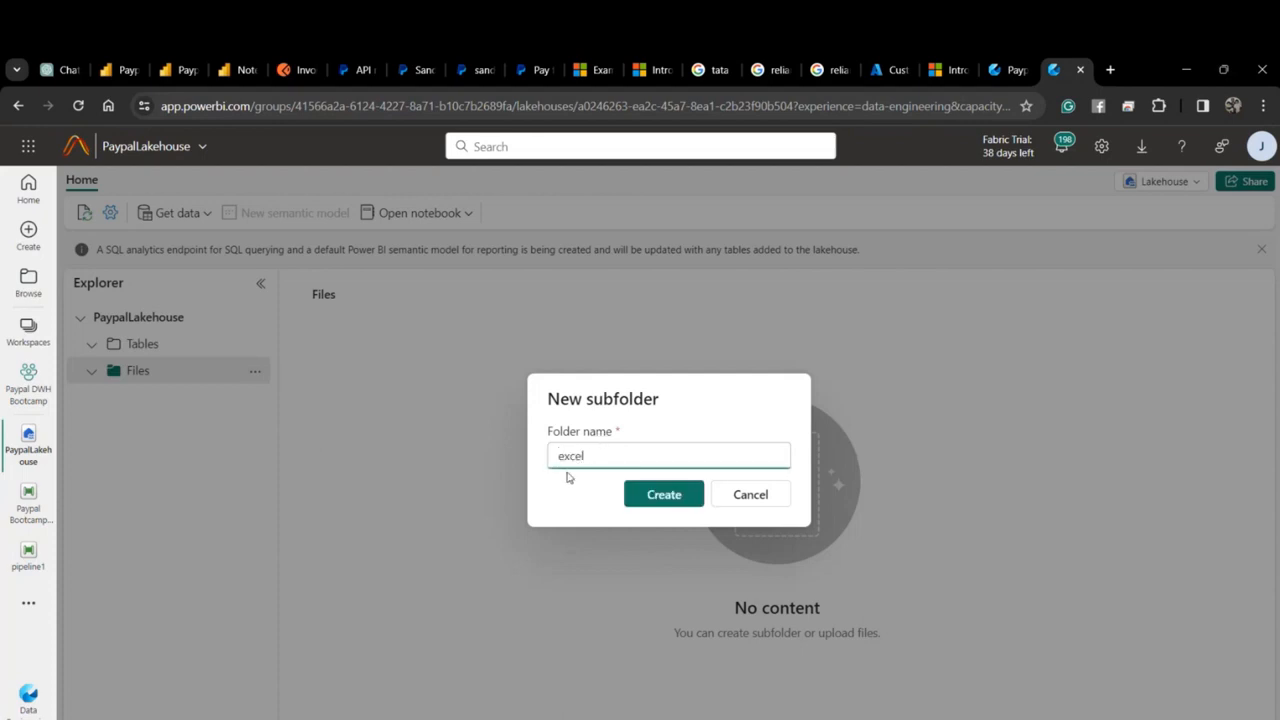
type("_paramters")
left_click(622, 456)
type("e")
left_click(657, 494)
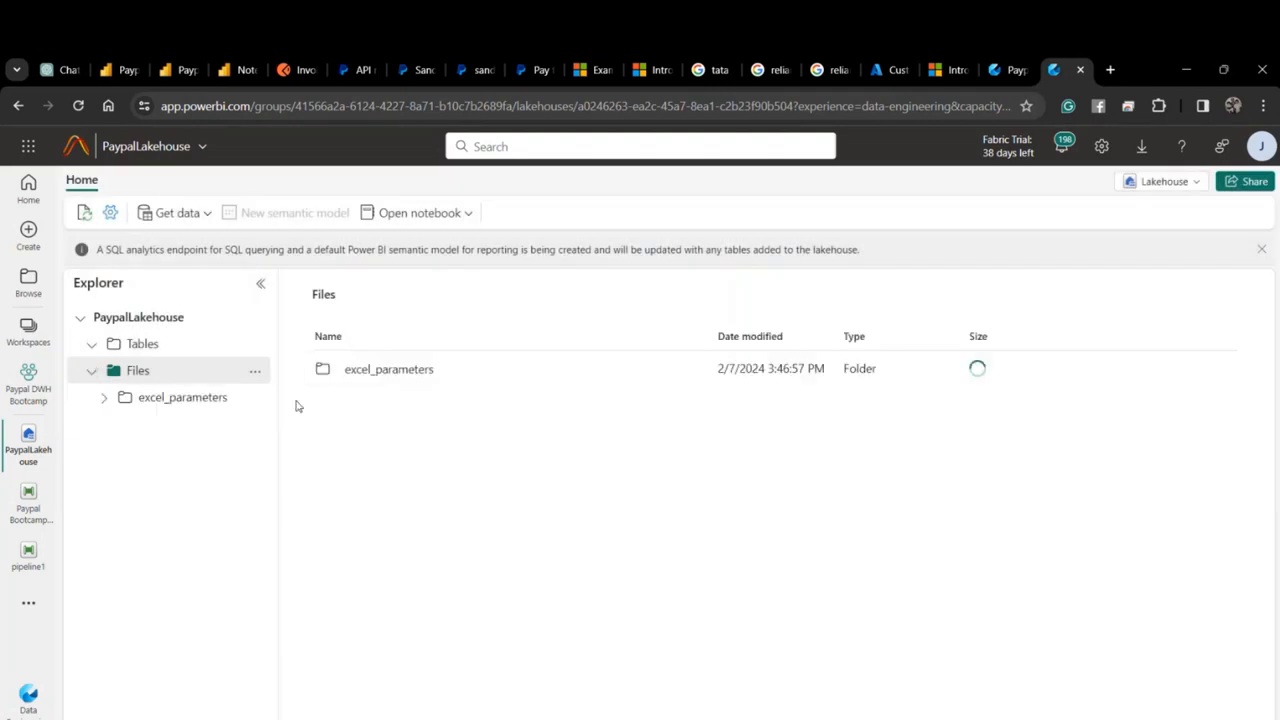
left_click(417, 376)
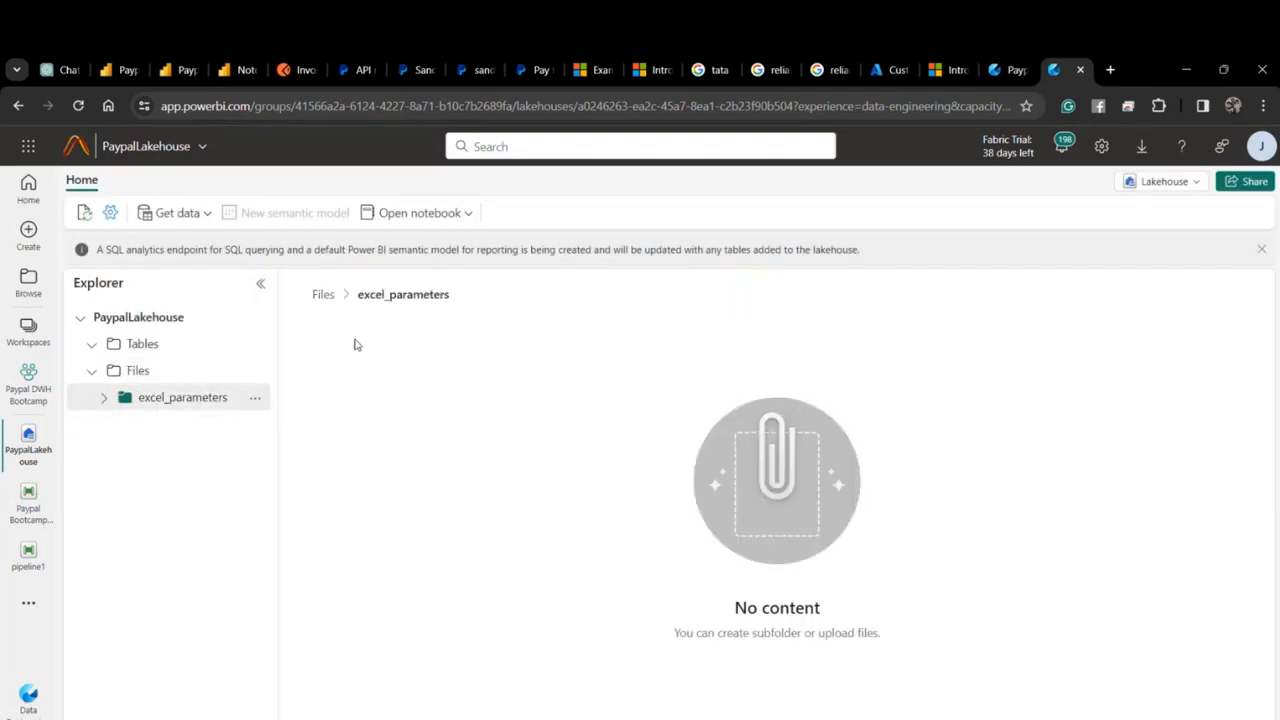
left_click(254, 398)
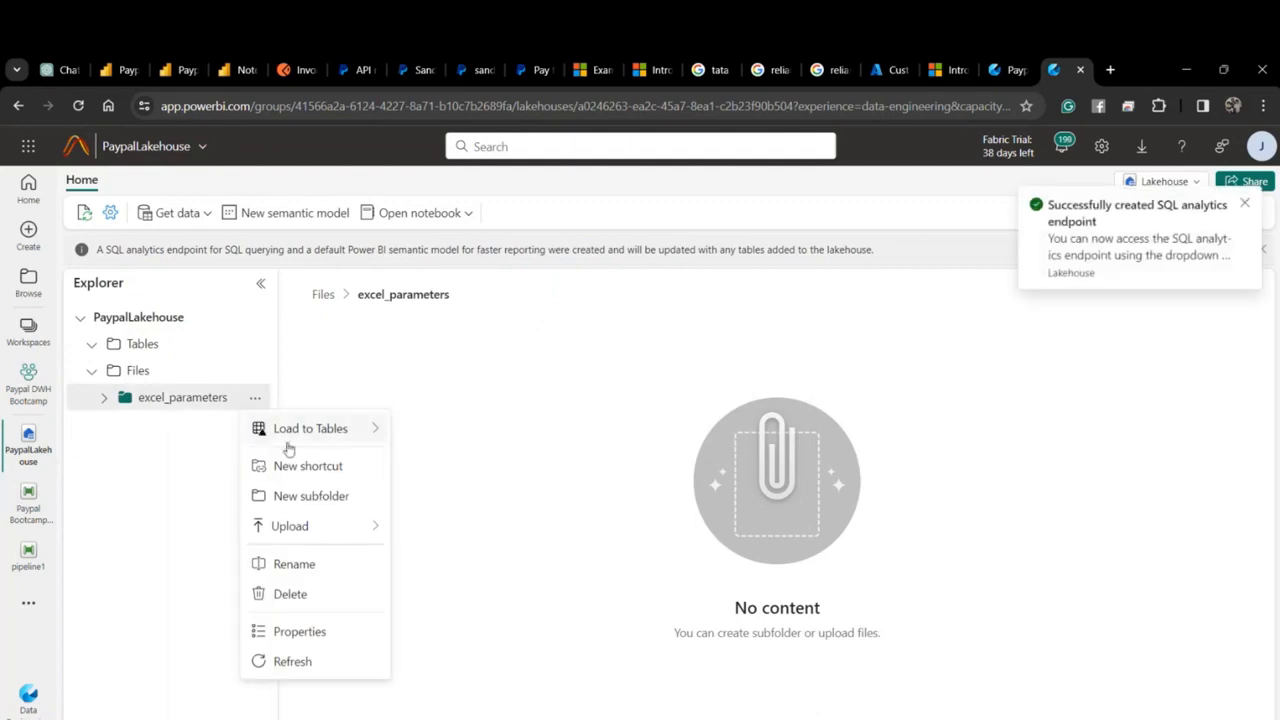
Upload the Paypal Parameters workbook into the excel_parameters folder.
mouse_move(337, 526)
left_click(446, 535)
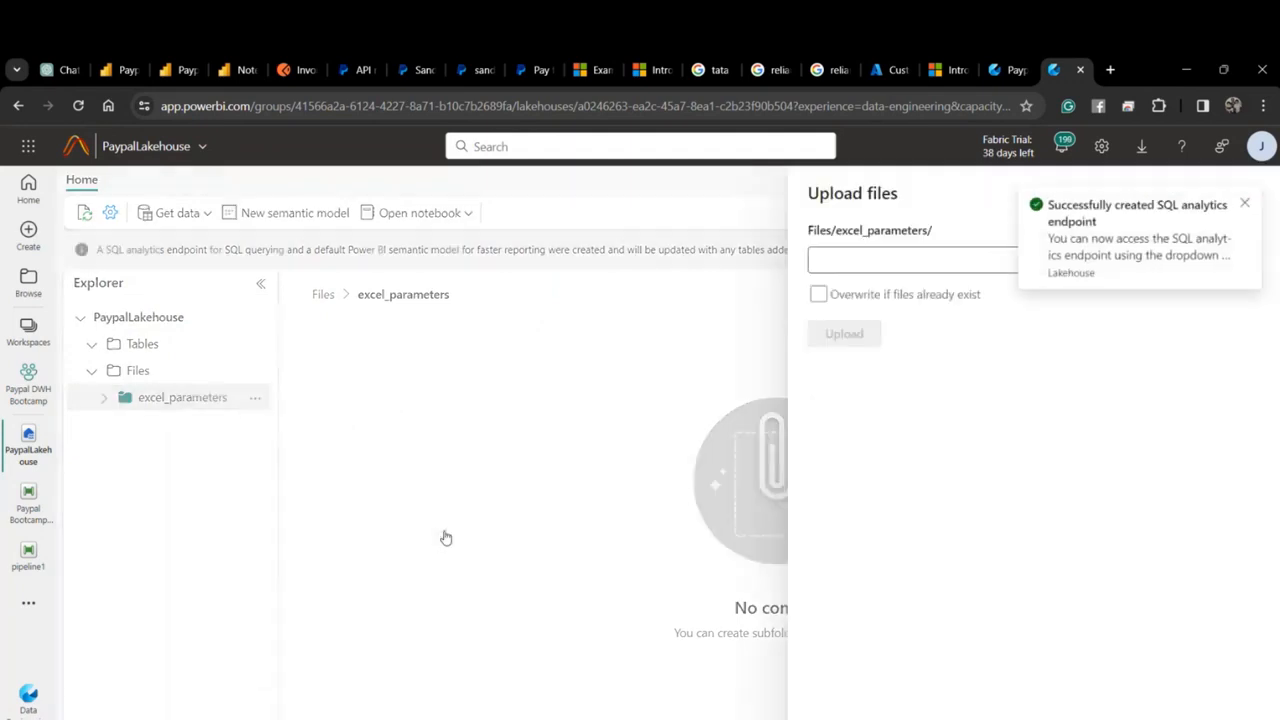
left_click(1245, 204)
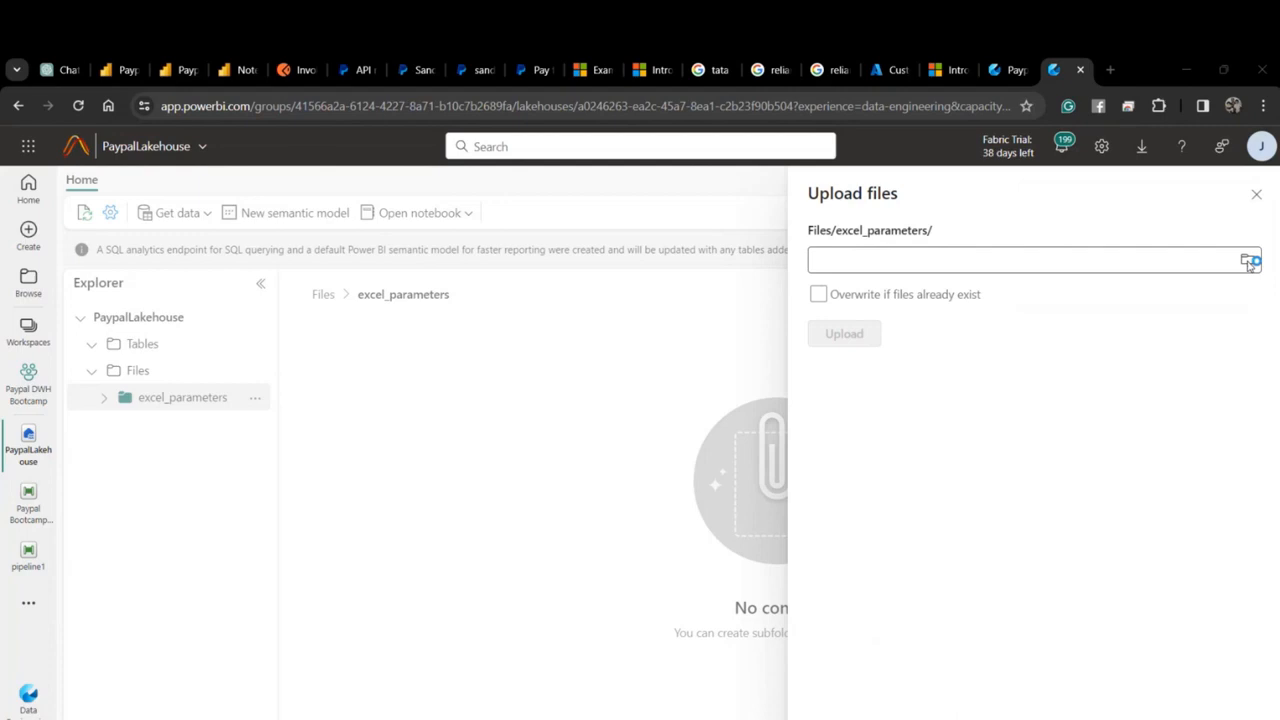
left_click(1249, 262)
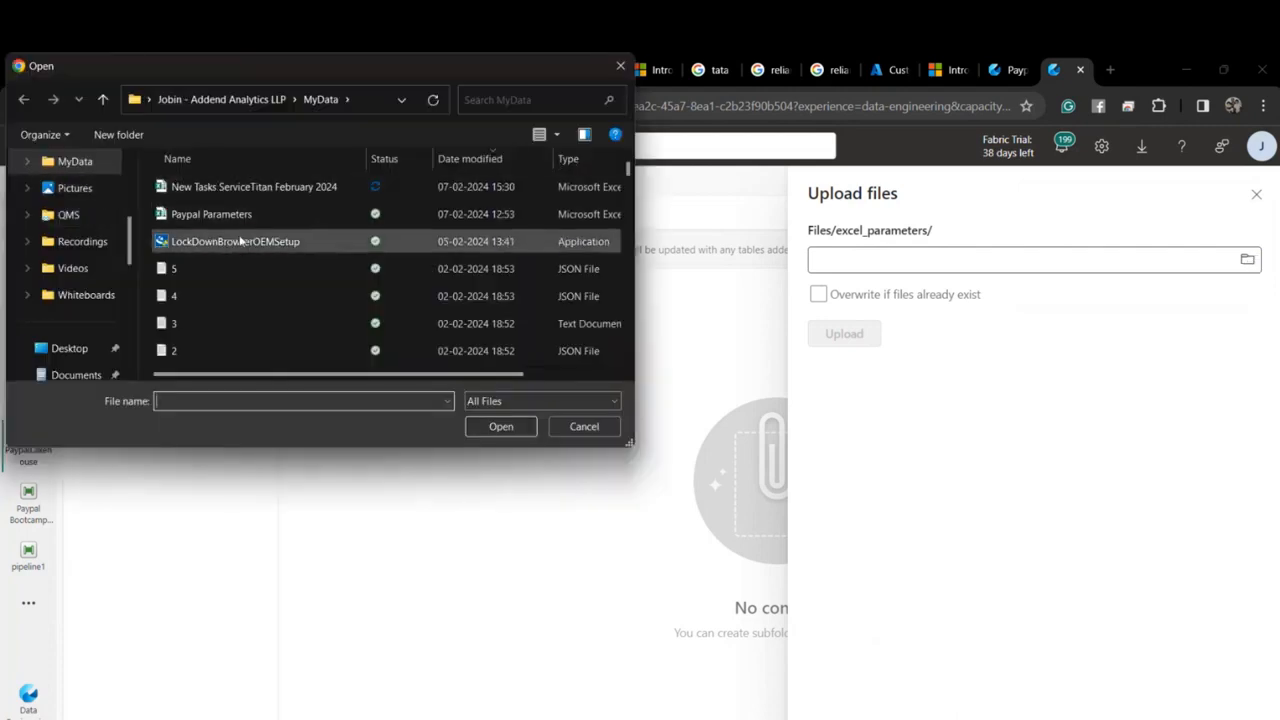
left_click(235, 214)
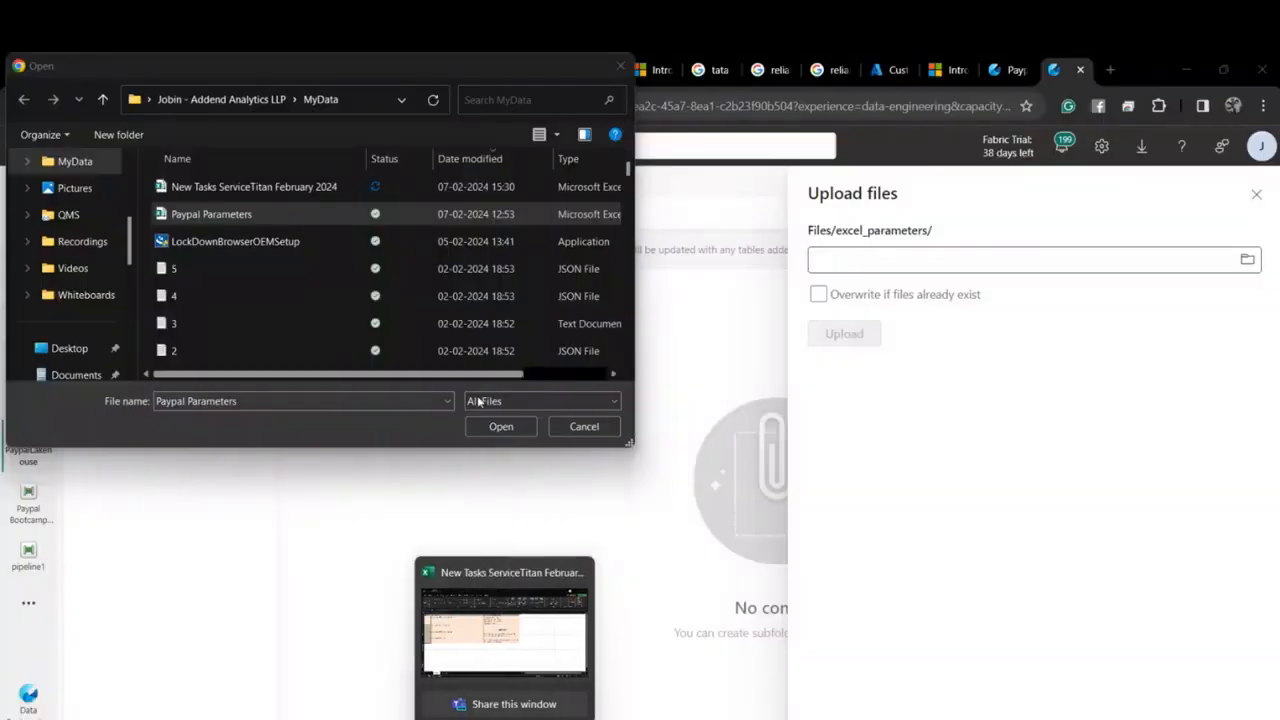
left_click(501, 426)
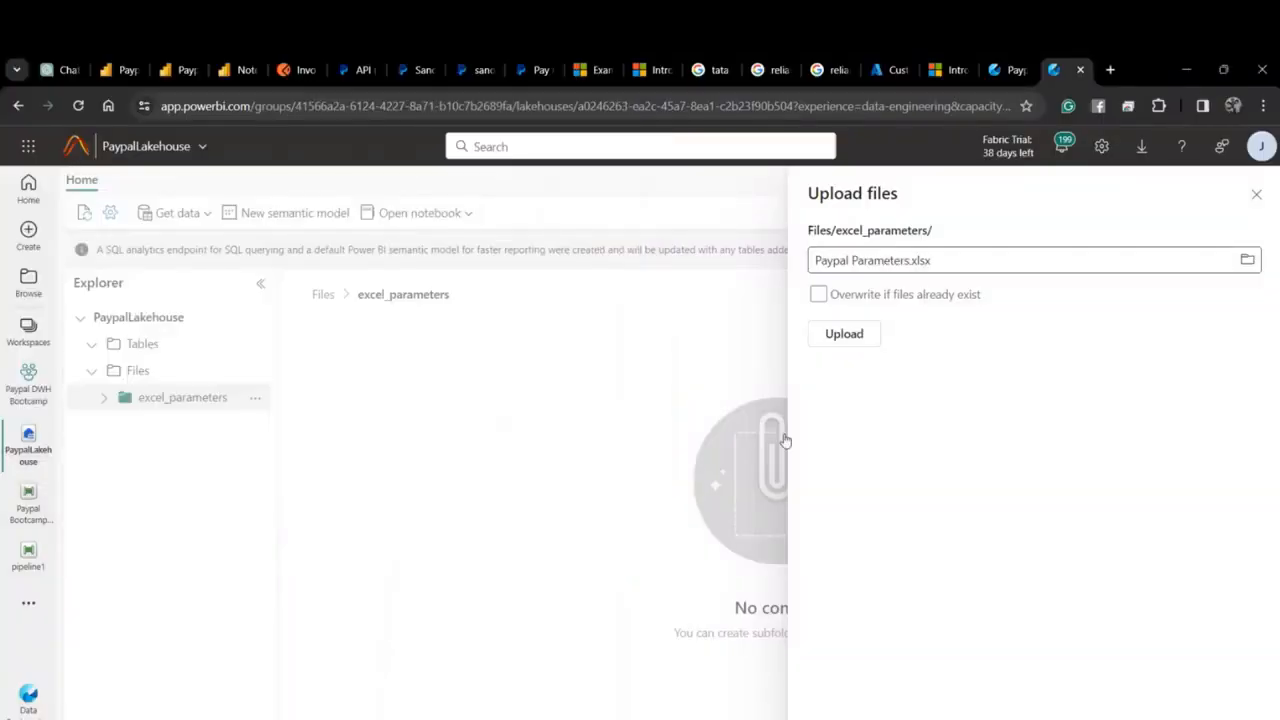
left_click(844, 338)
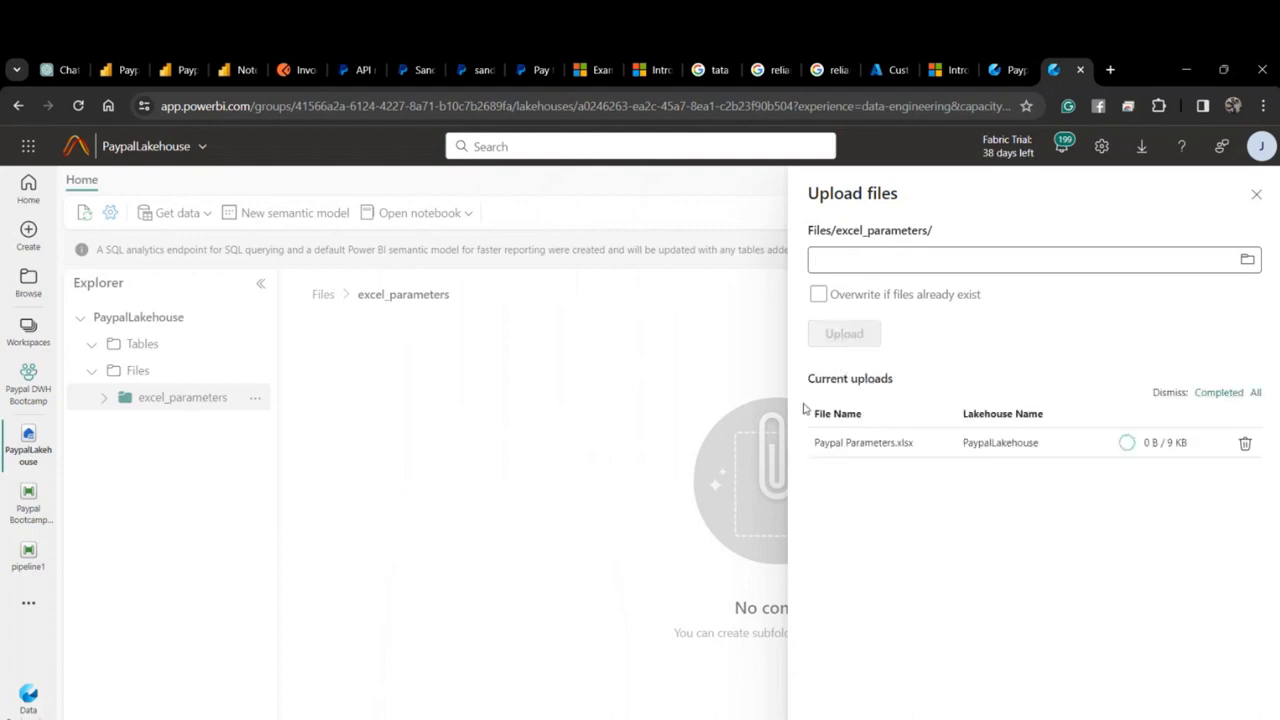
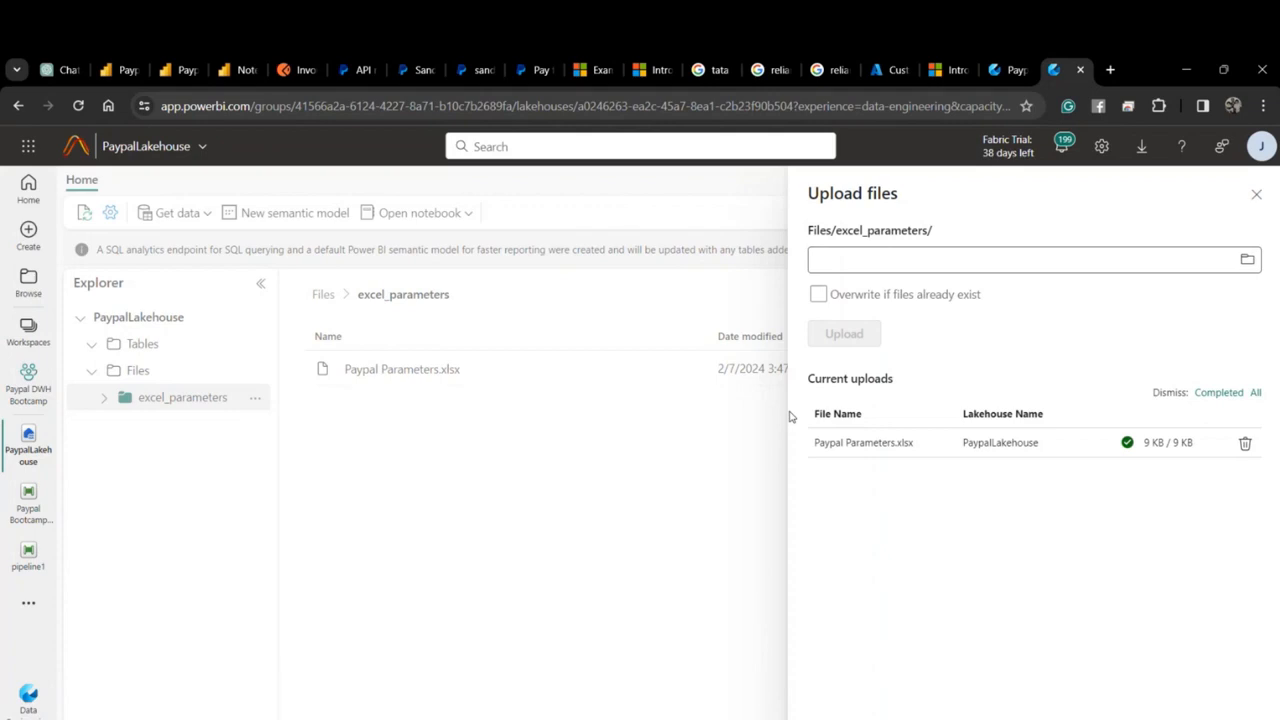
Close the upload panel so the excel_parameters folder shows Paypal Parameters.xlsx.
left_click(1256, 196)
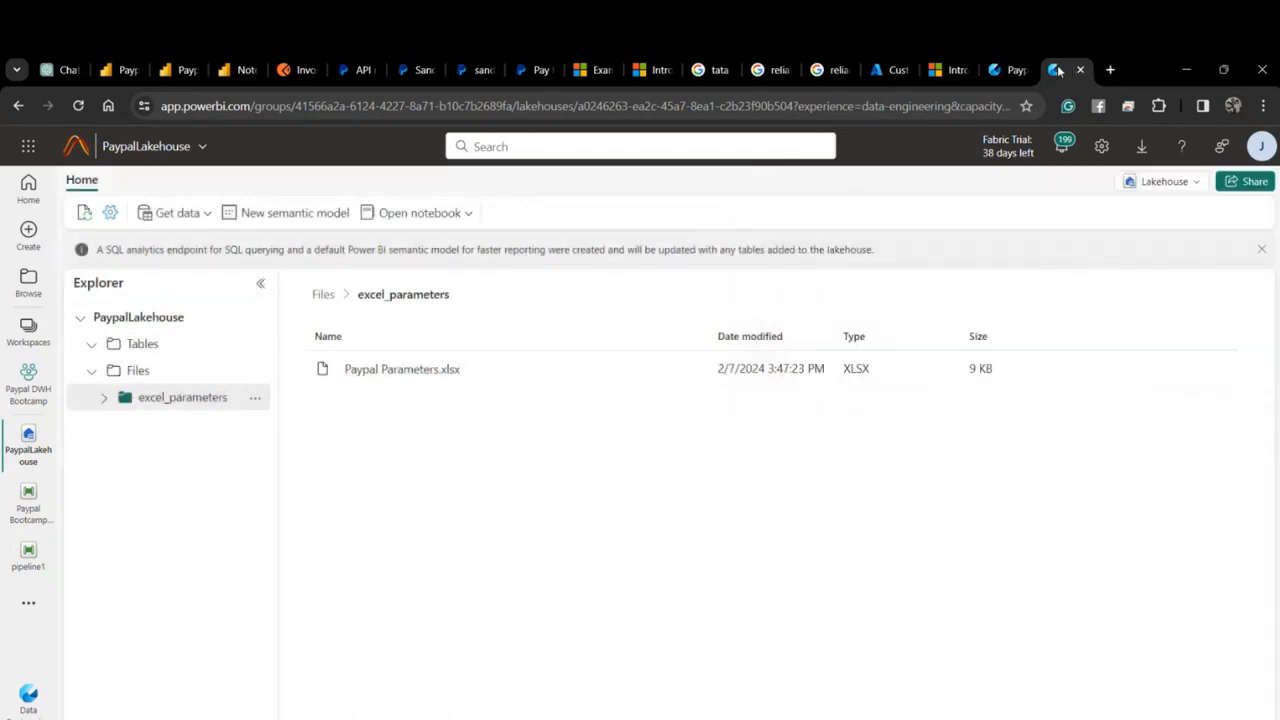
In the pipeline, set the Lookup's data source to PaypalLakehouse.
left_click(1008, 70)
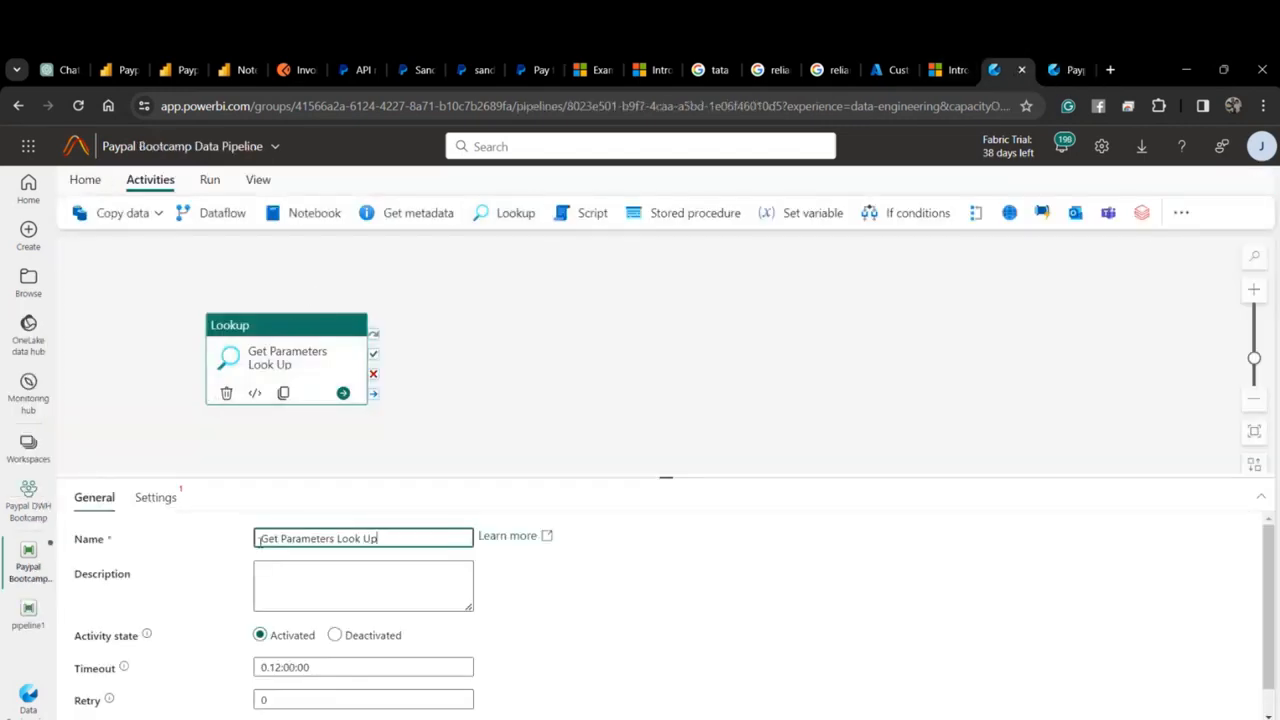
scroll(217, 554, "down", 1)
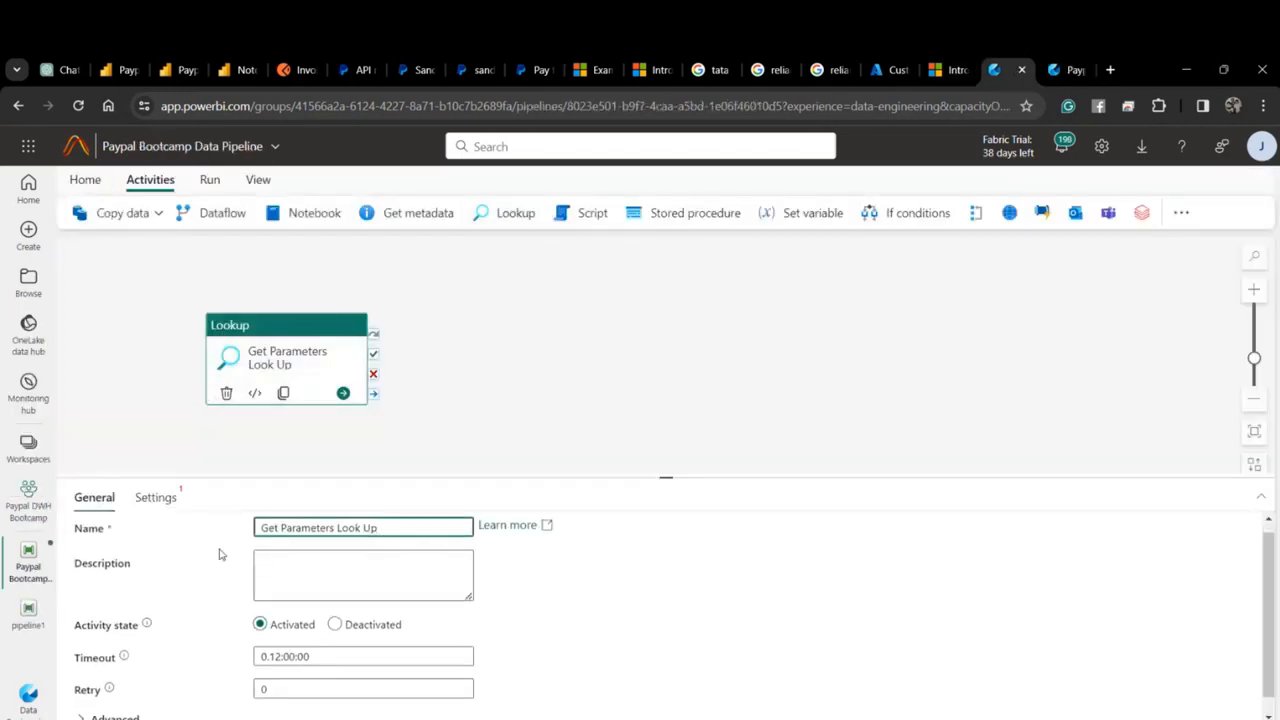
left_click(170, 502)
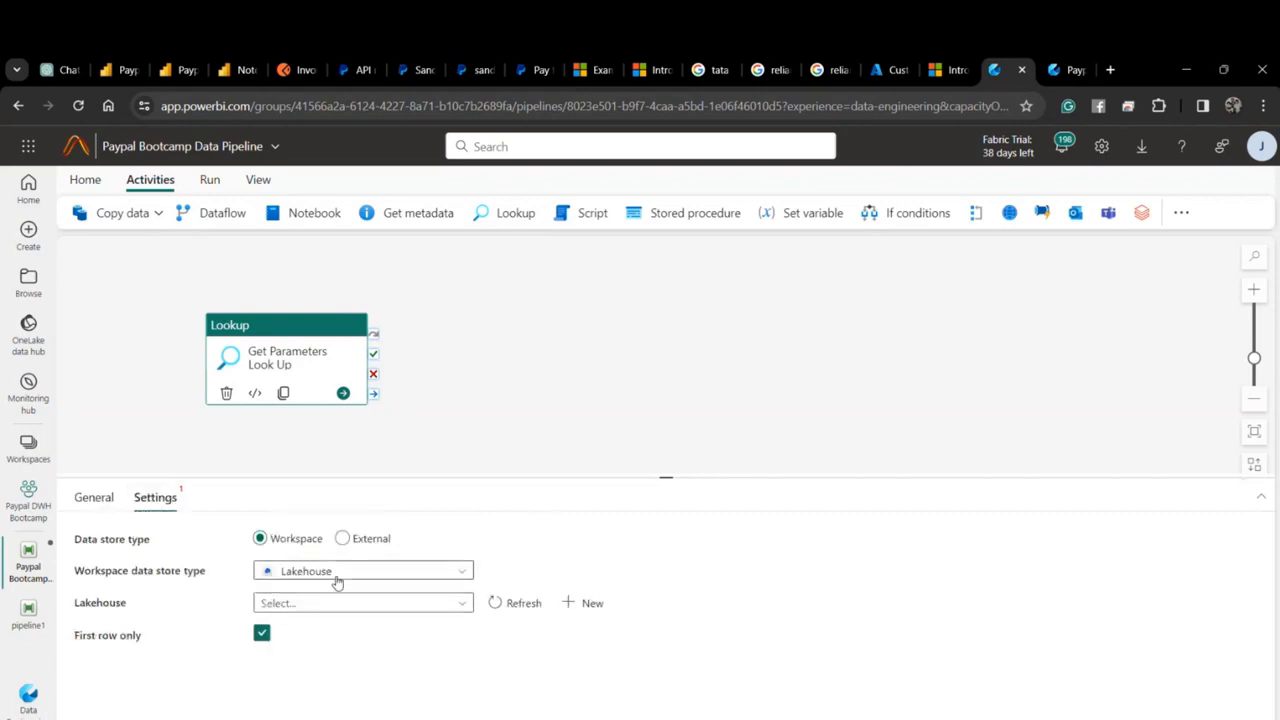
left_click(338, 608)
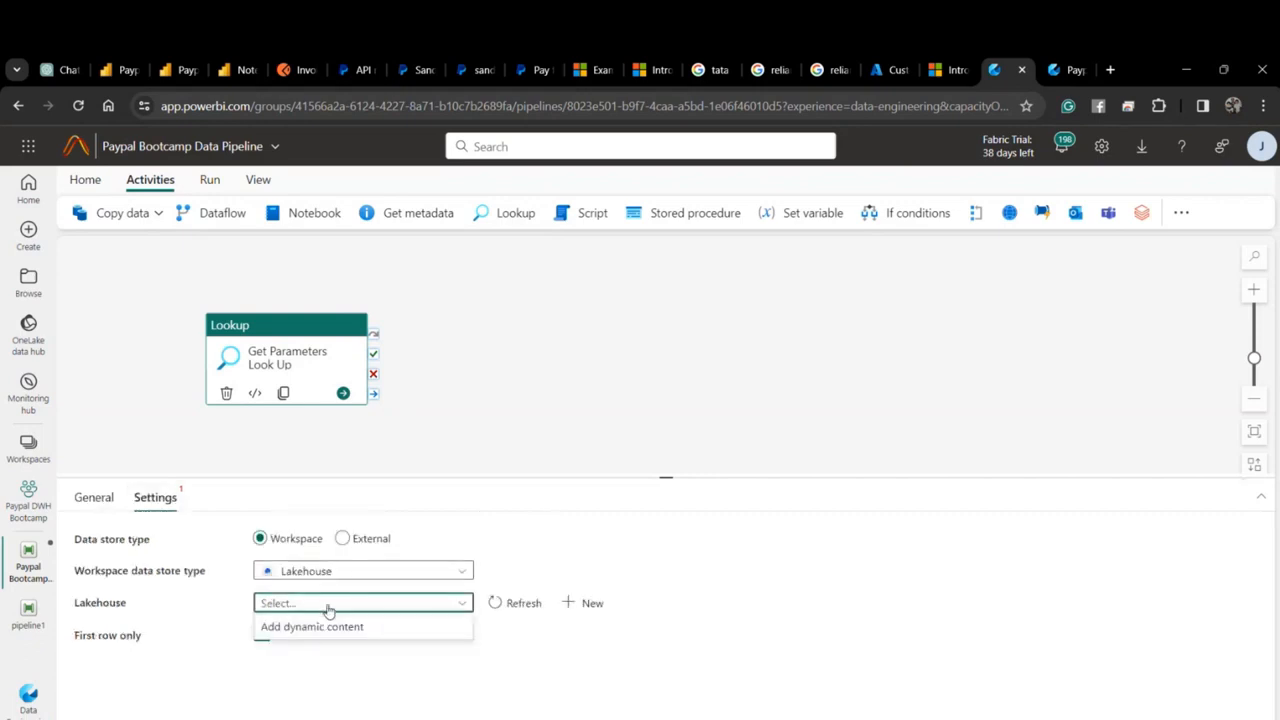
left_click(494, 605)
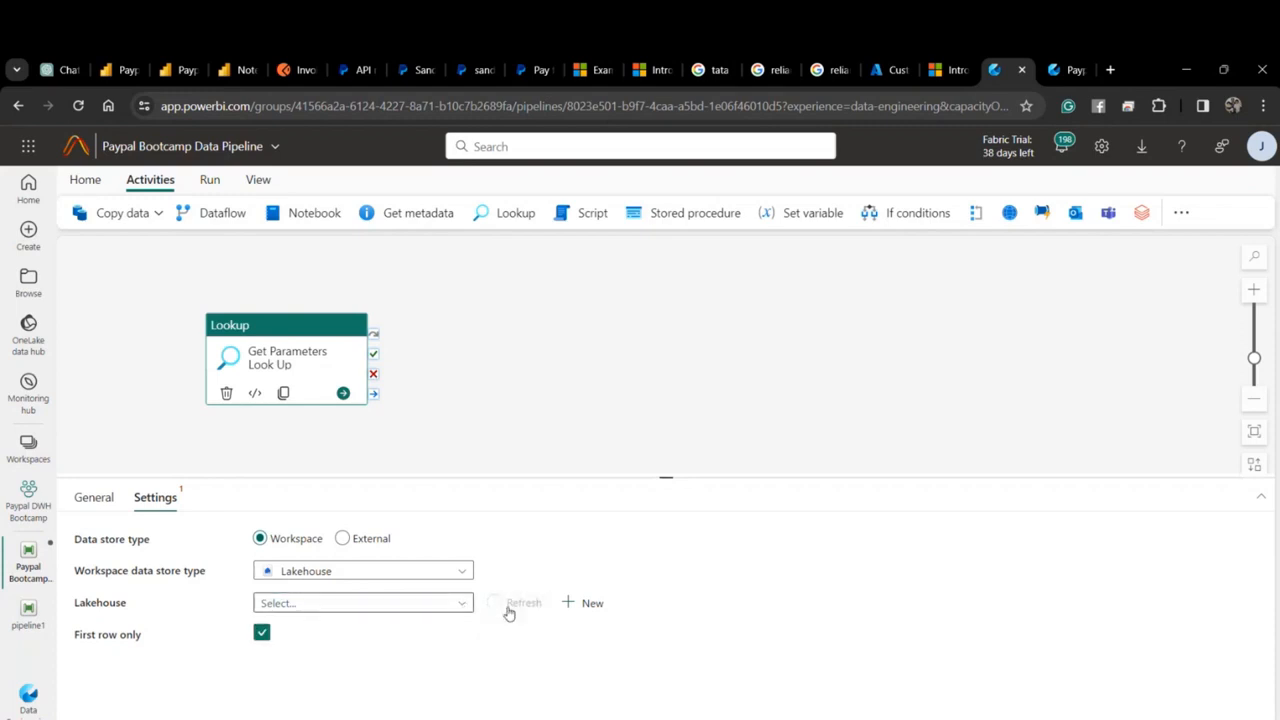
left_click(457, 606)
left_click(423, 630)
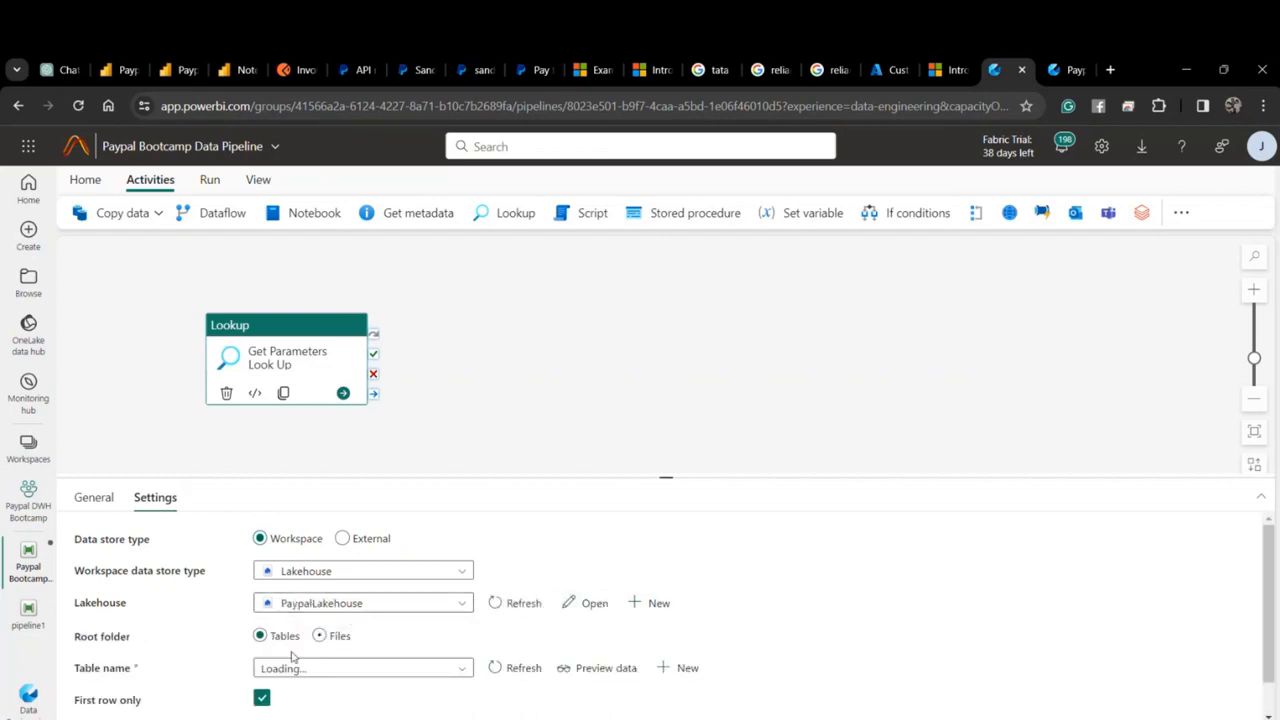
Use the Files root and pick excel_parameters/Paypal Parameters.xlsx as the source file.
scroll(292, 656, "down", 1)
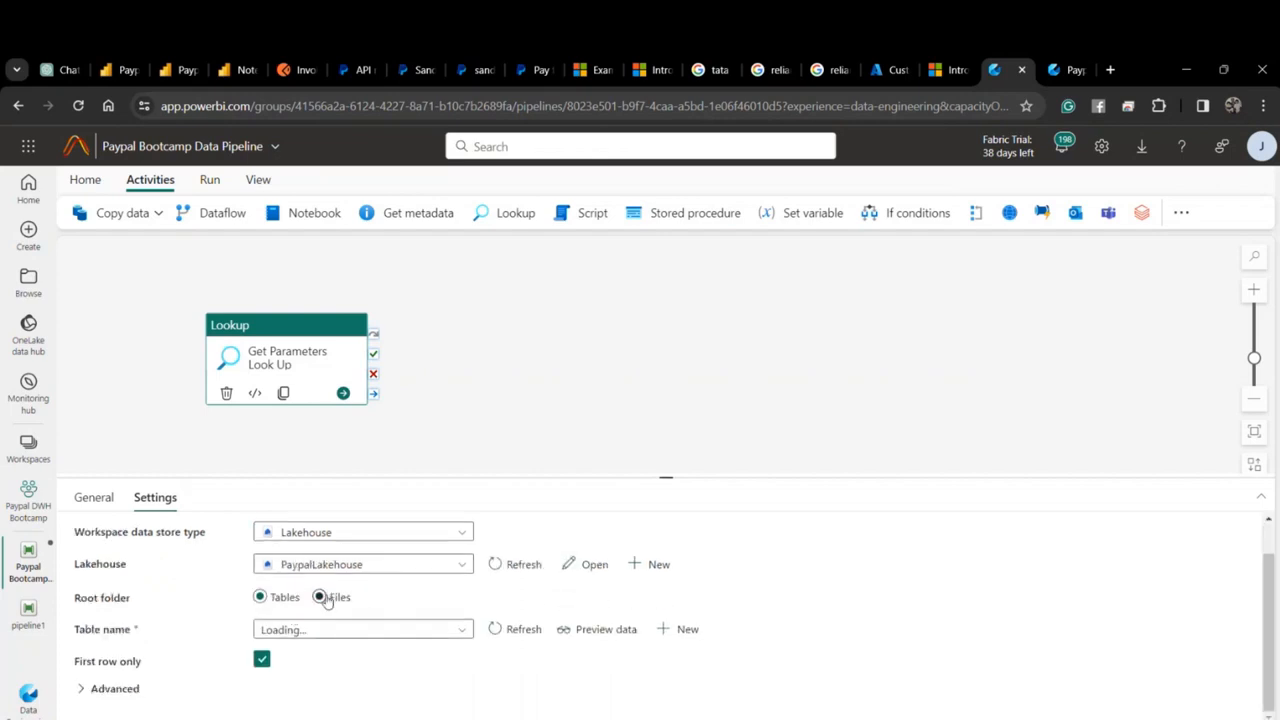
left_click(321, 597)
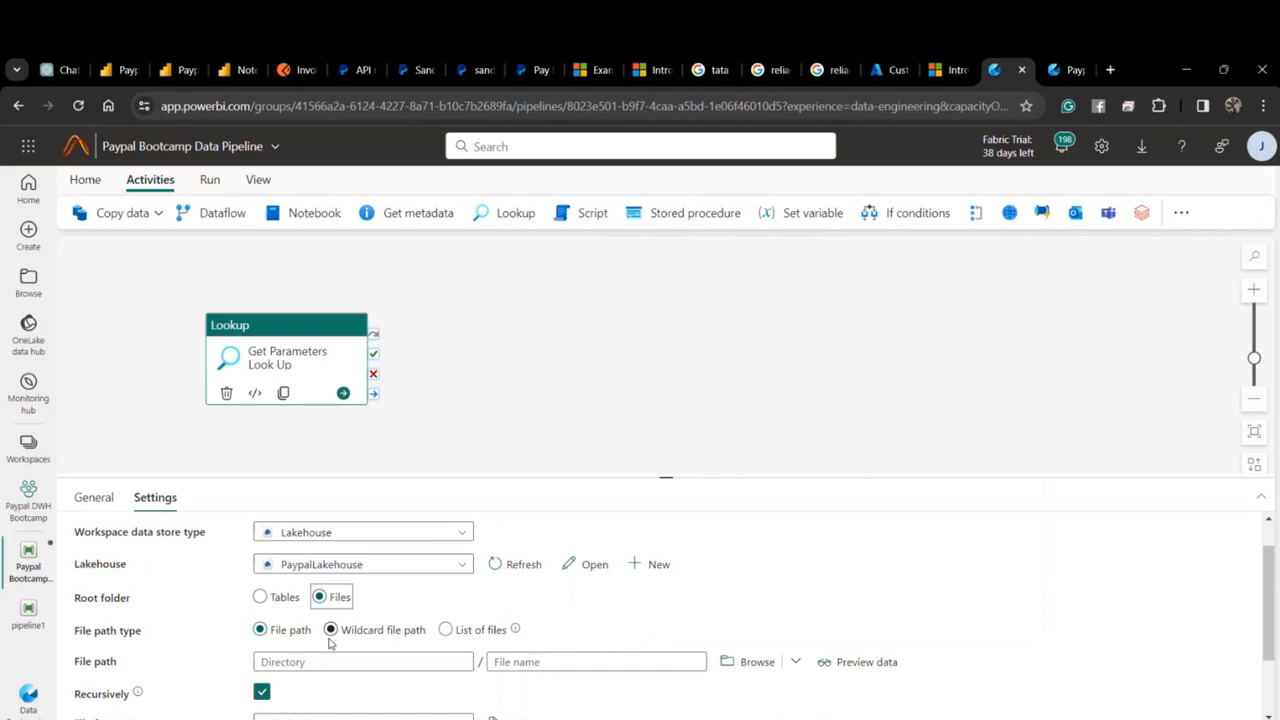
left_click(748, 661)
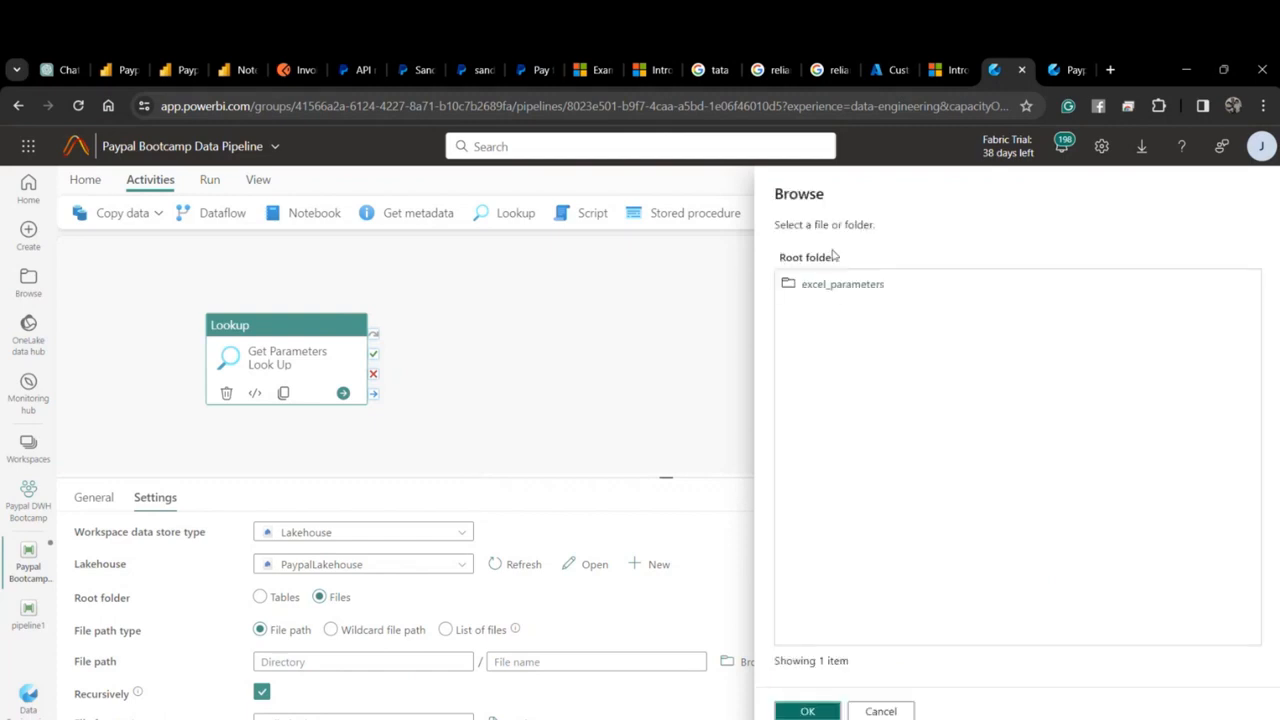
left_click(840, 285)
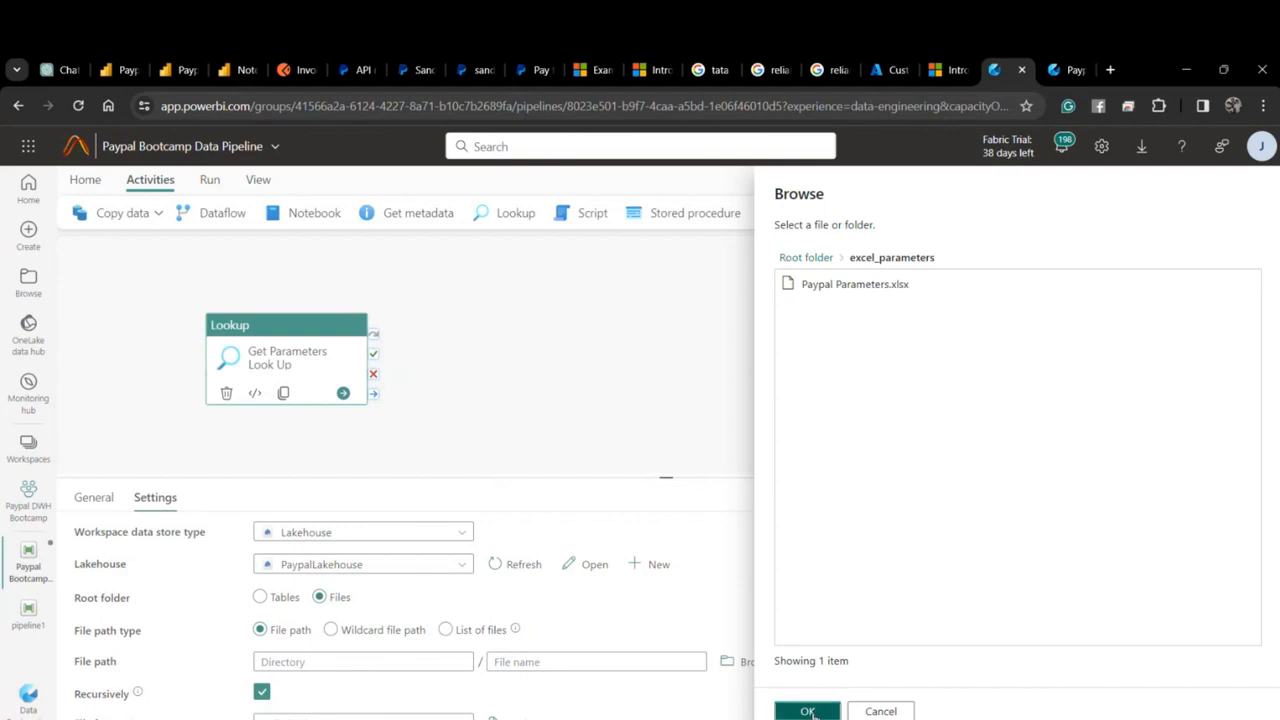
left_click(807, 711)
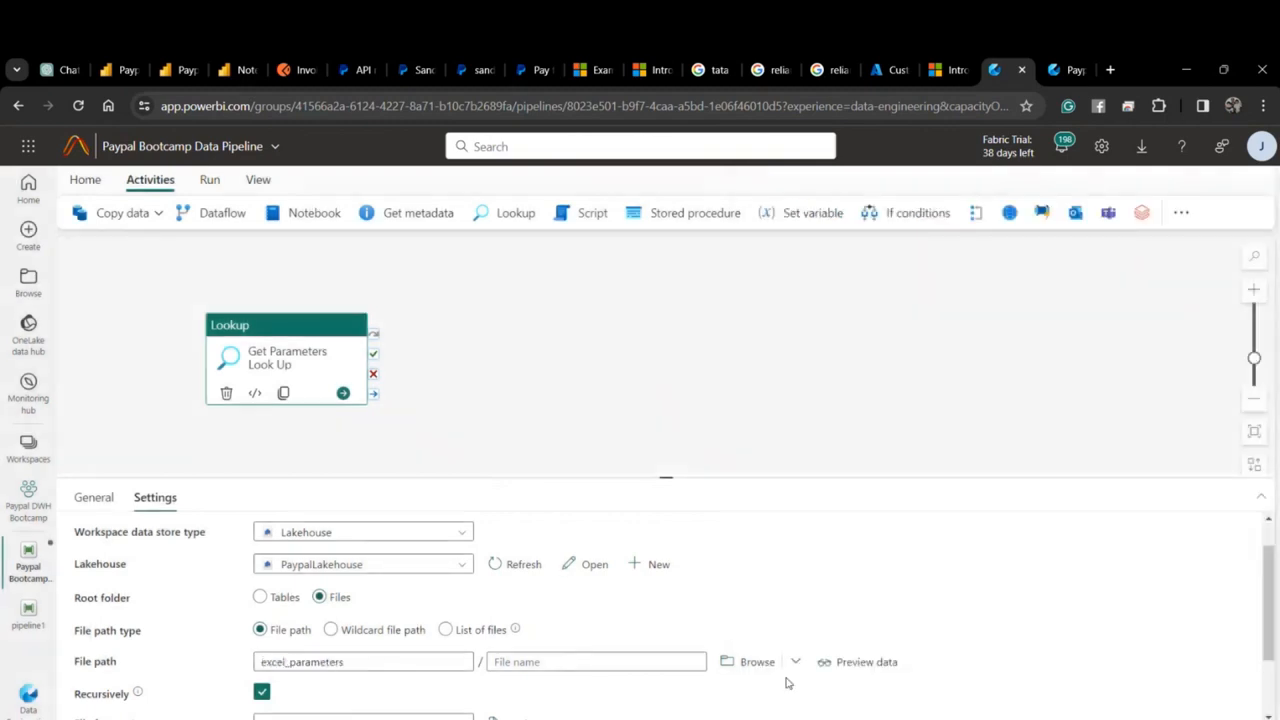
left_click(753, 663)
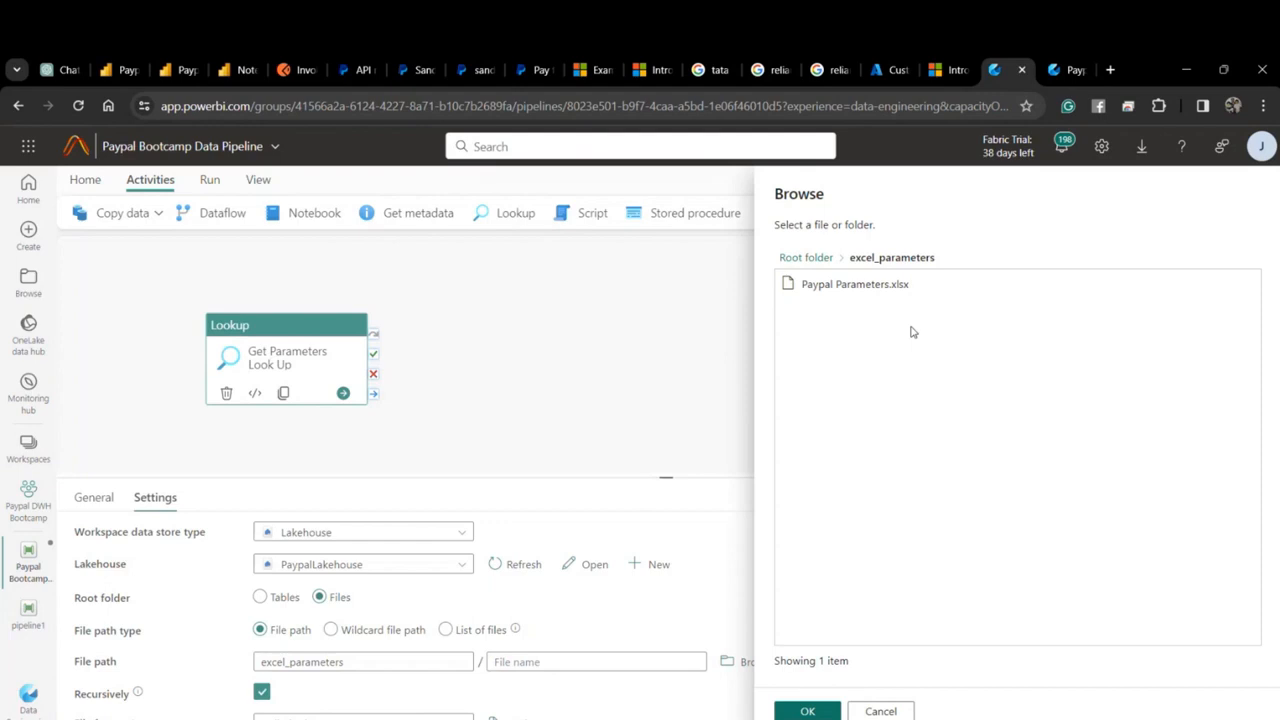
left_click(855, 285)
left_click(807, 711)
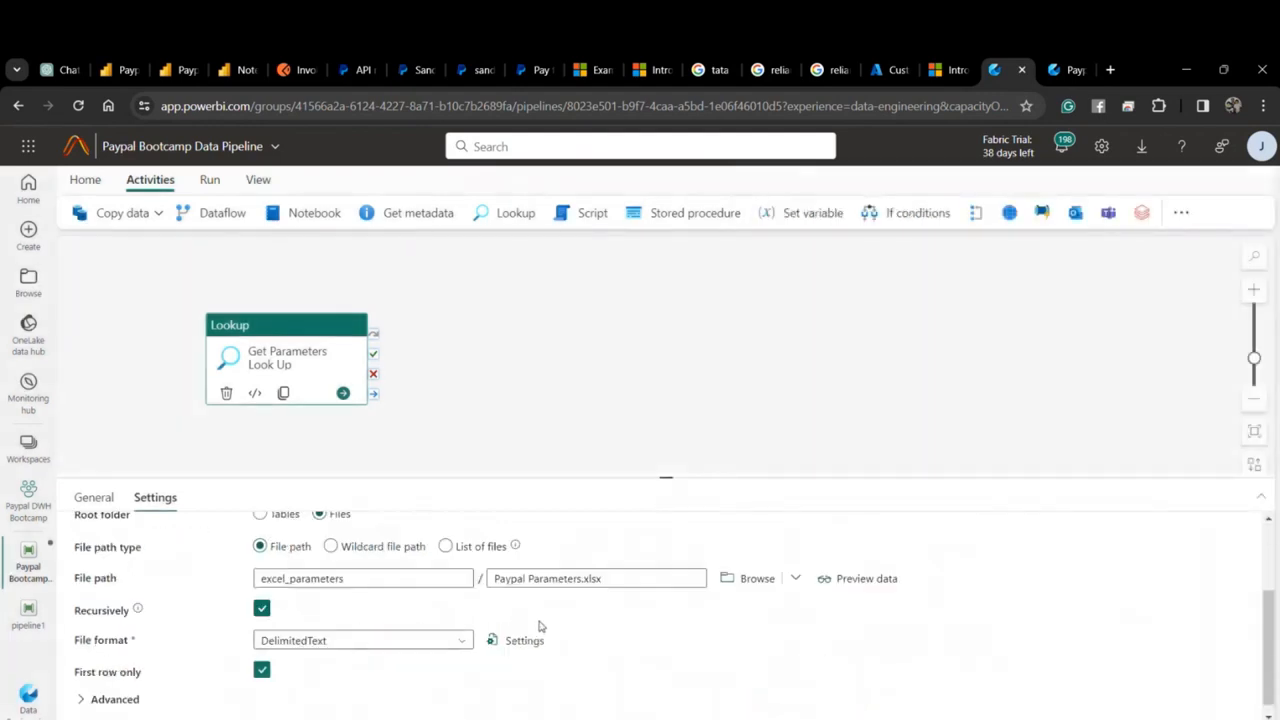
Set the Lookup's file format to Excel with first row as header.
left_click(308, 640)
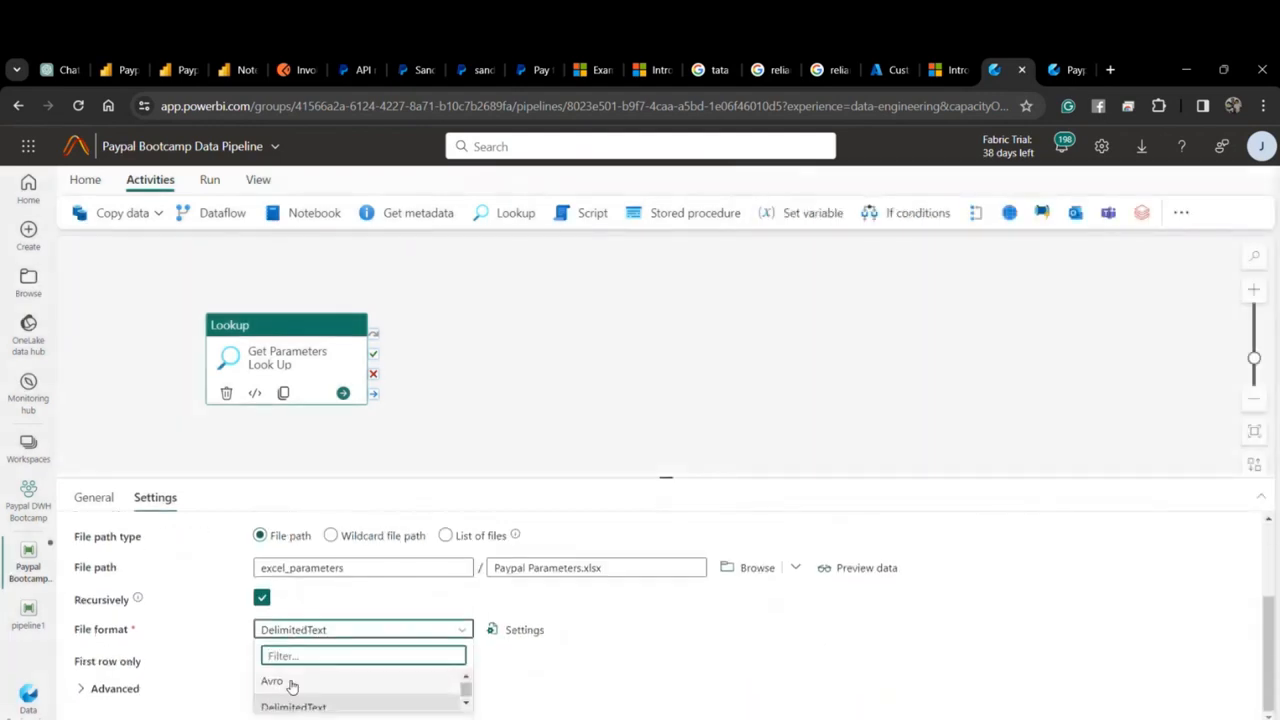
scroll(300, 695, "up", 2)
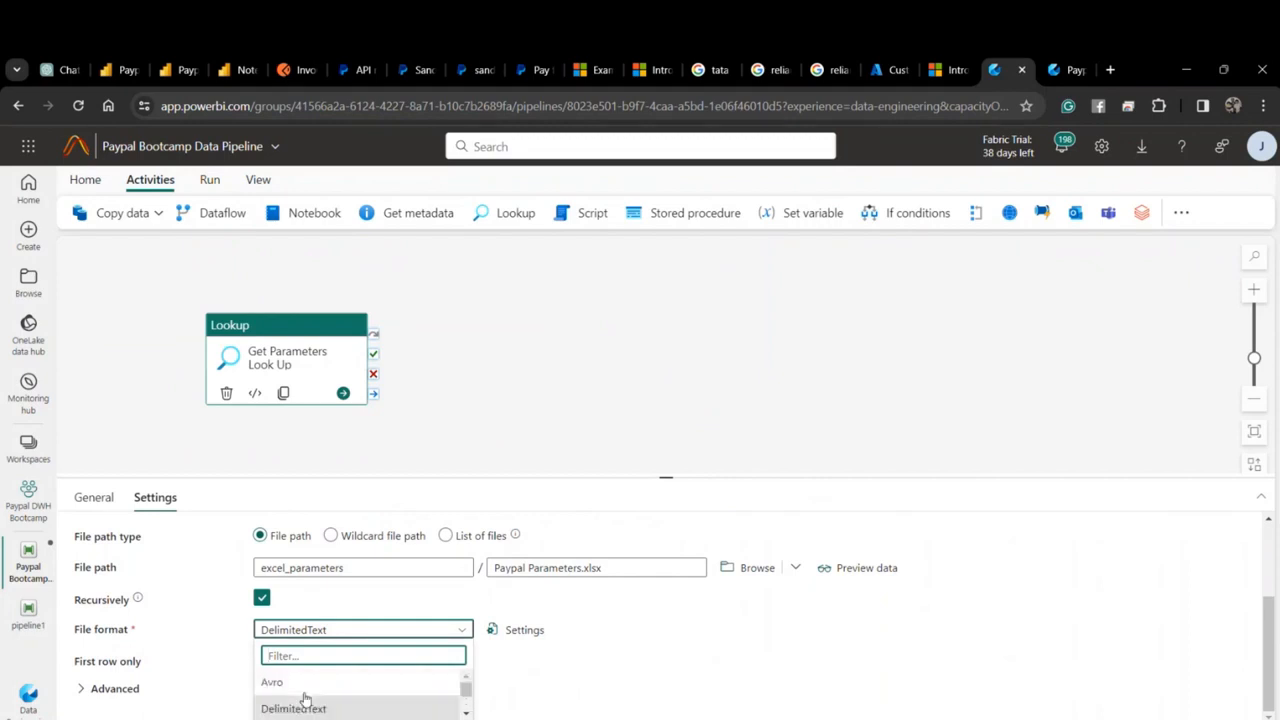
scroll(303, 699, "down", 1)
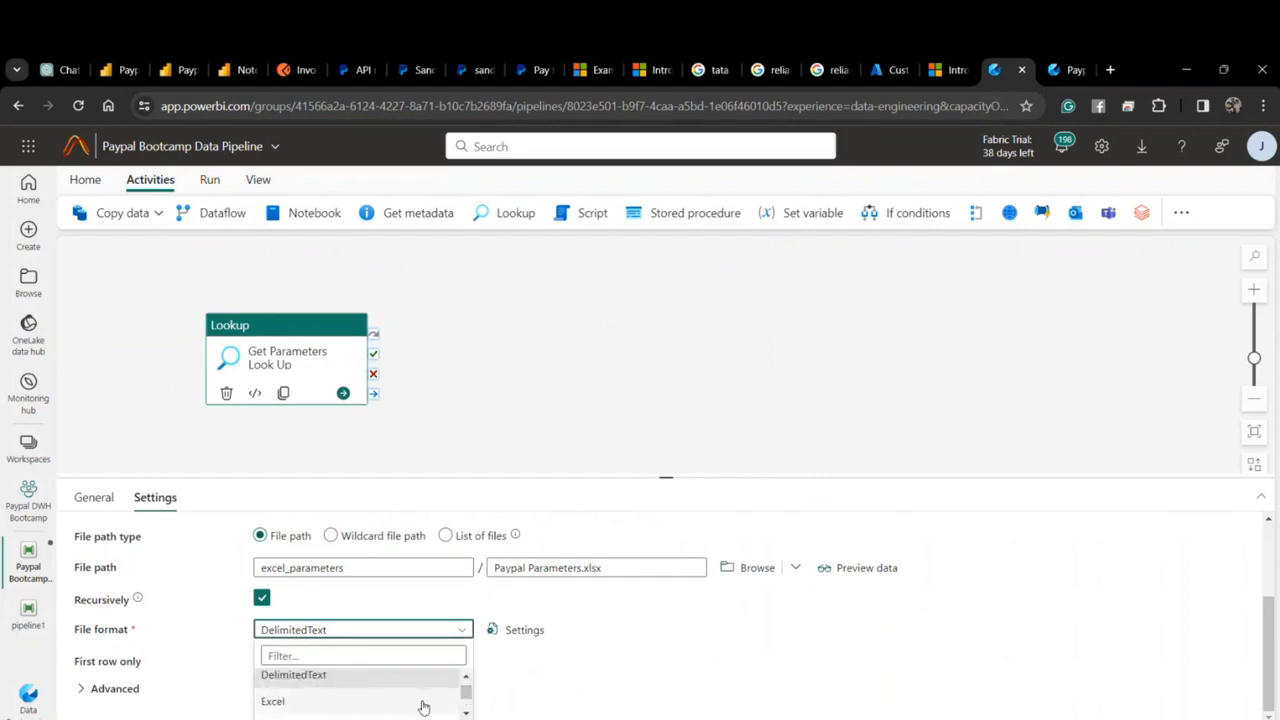
left_click(343, 700)
scroll(229, 677, "down", 2)
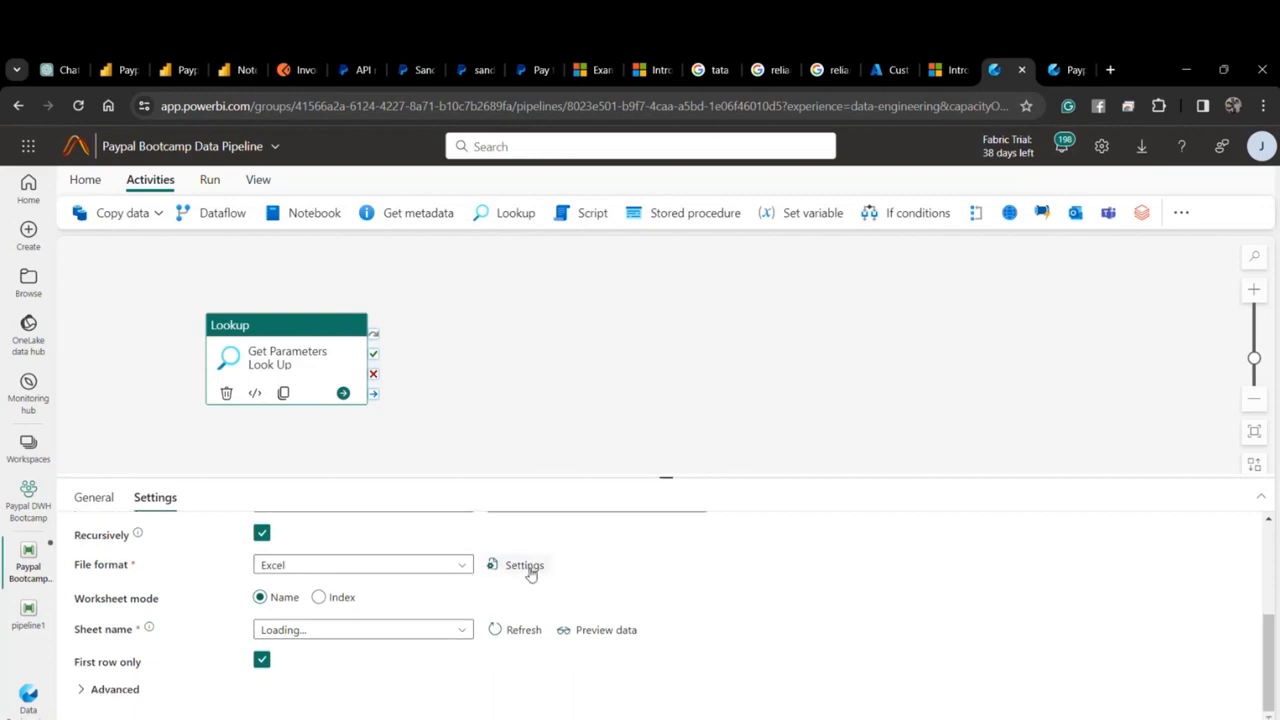
left_click(524, 566)
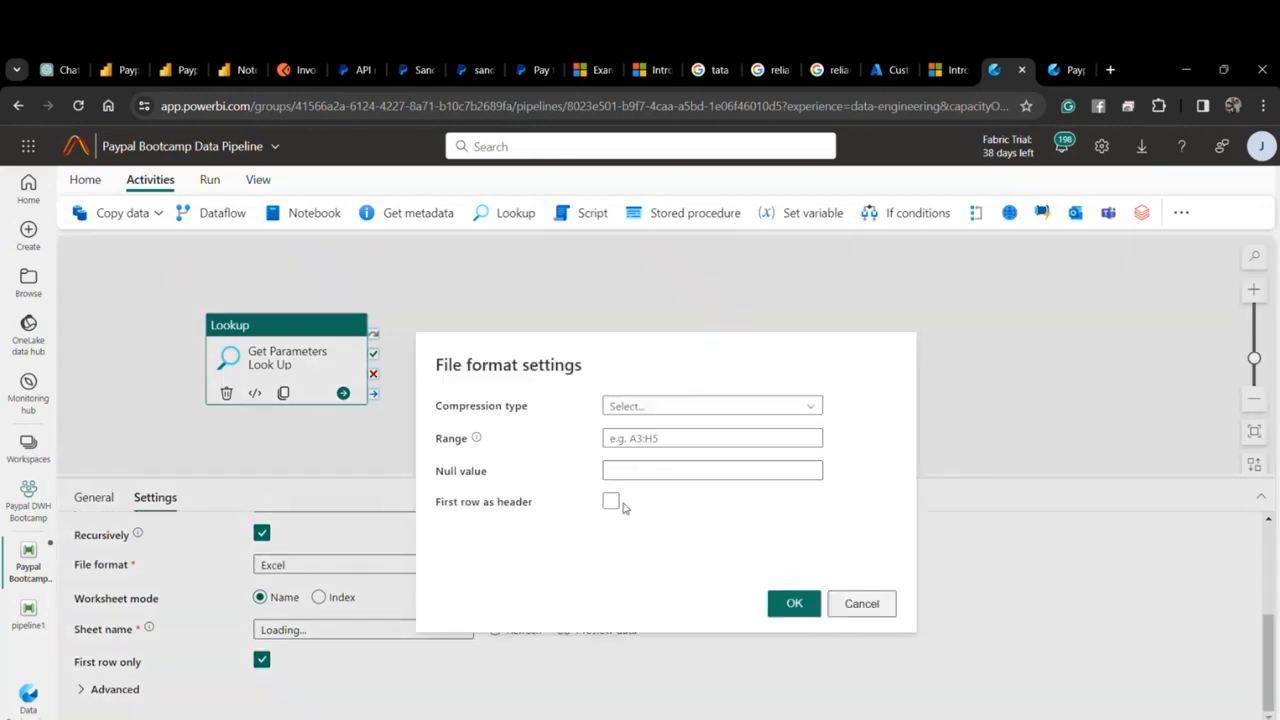
left_click(611, 501)
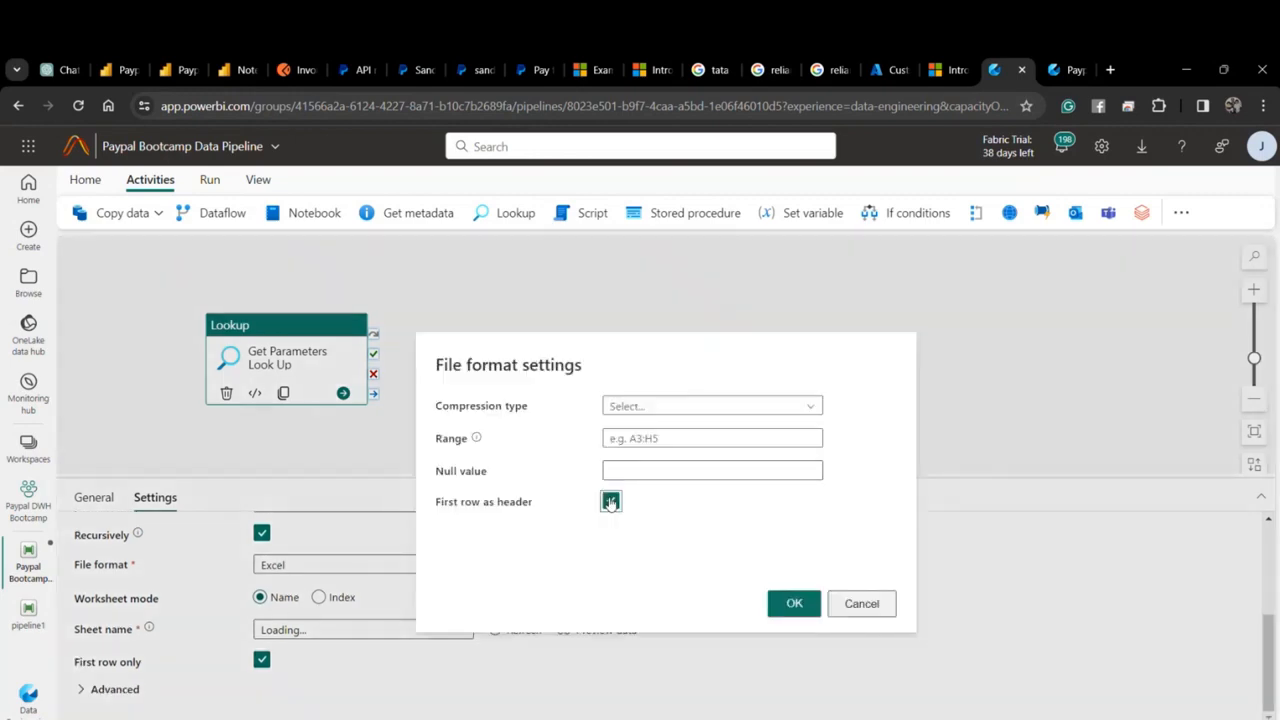
left_click(793, 604)
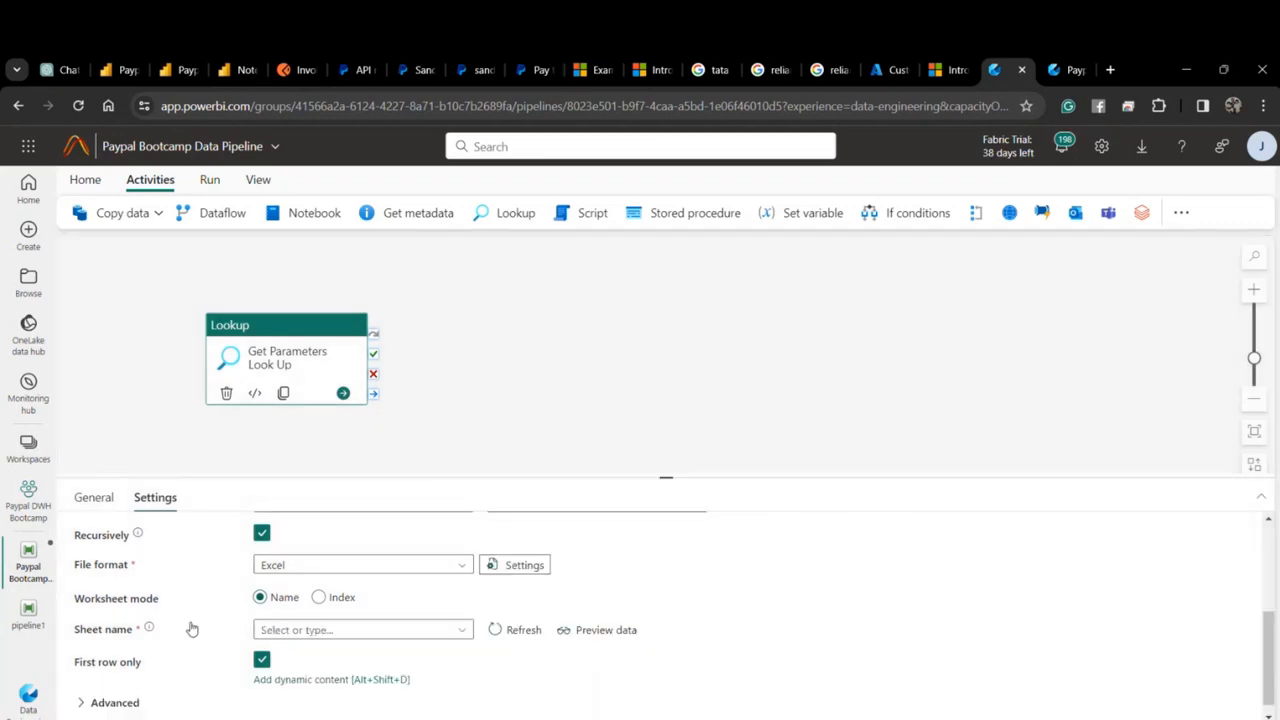
Choose Sheet1 as the worksheet and preview the Excel data.
left_click(250, 470)
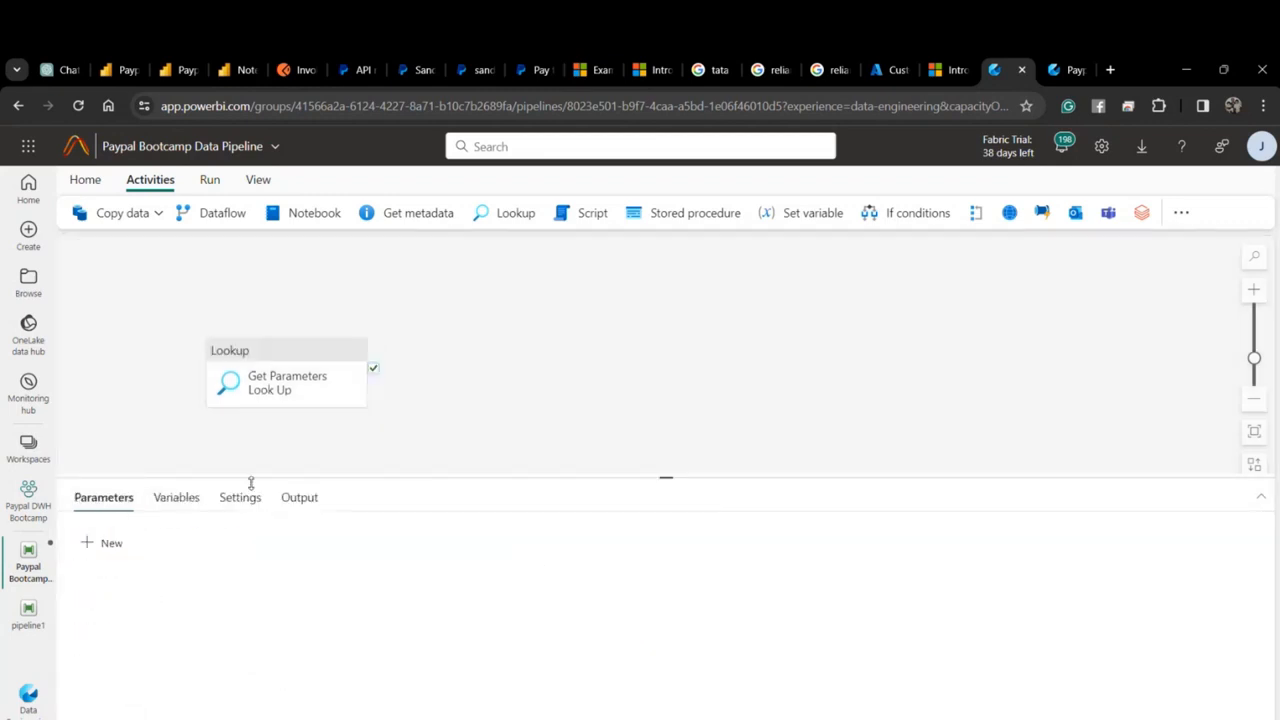
left_click(300, 372)
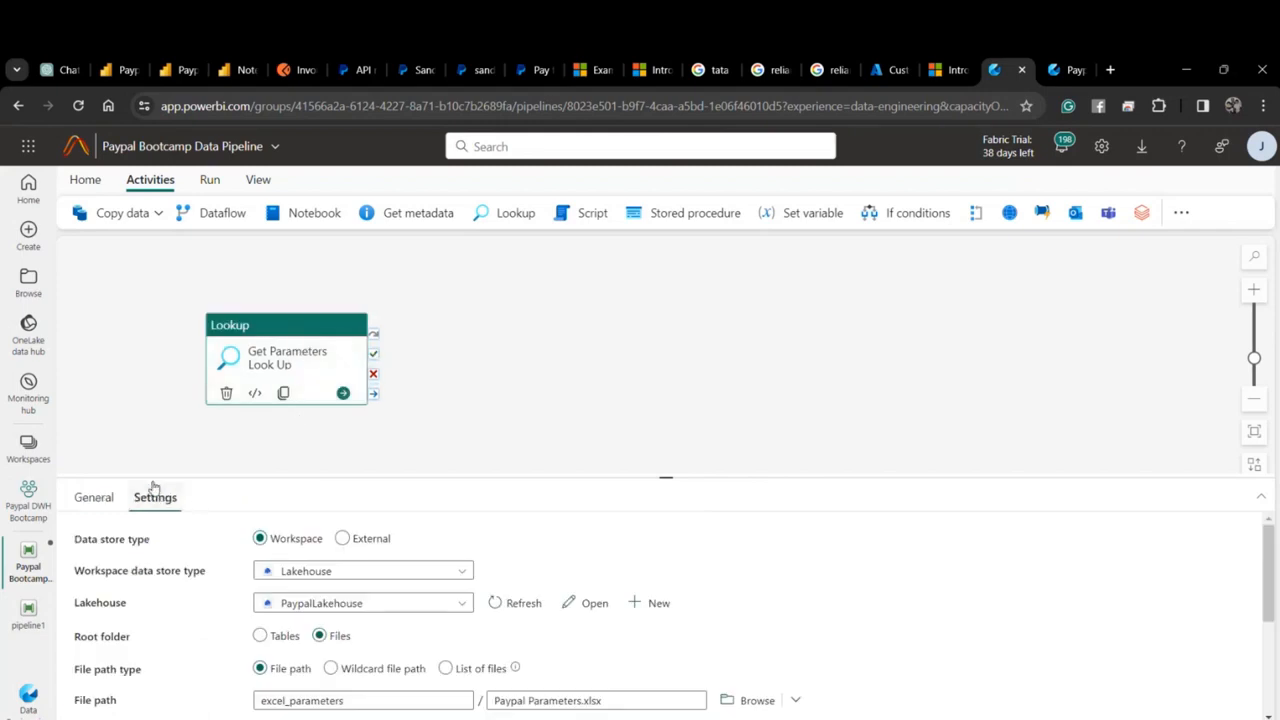
scroll(229, 629, "down", 1)
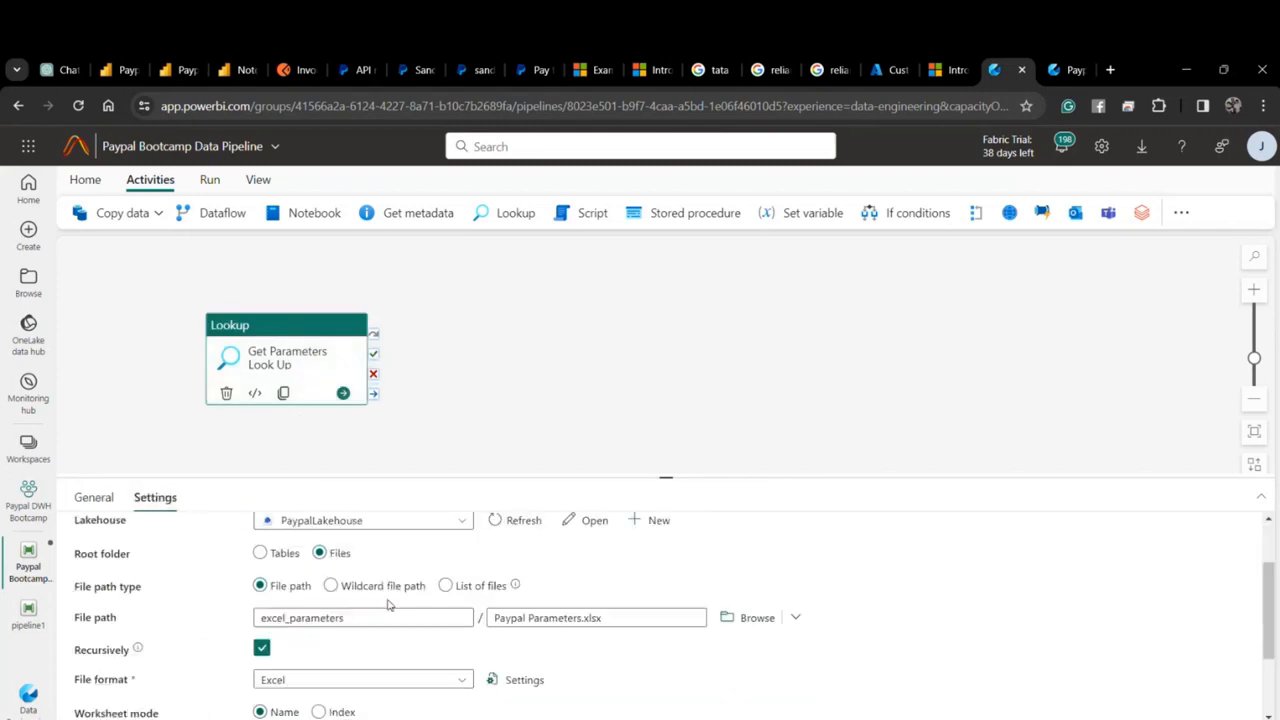
left_click(94, 497)
left_click(155, 497)
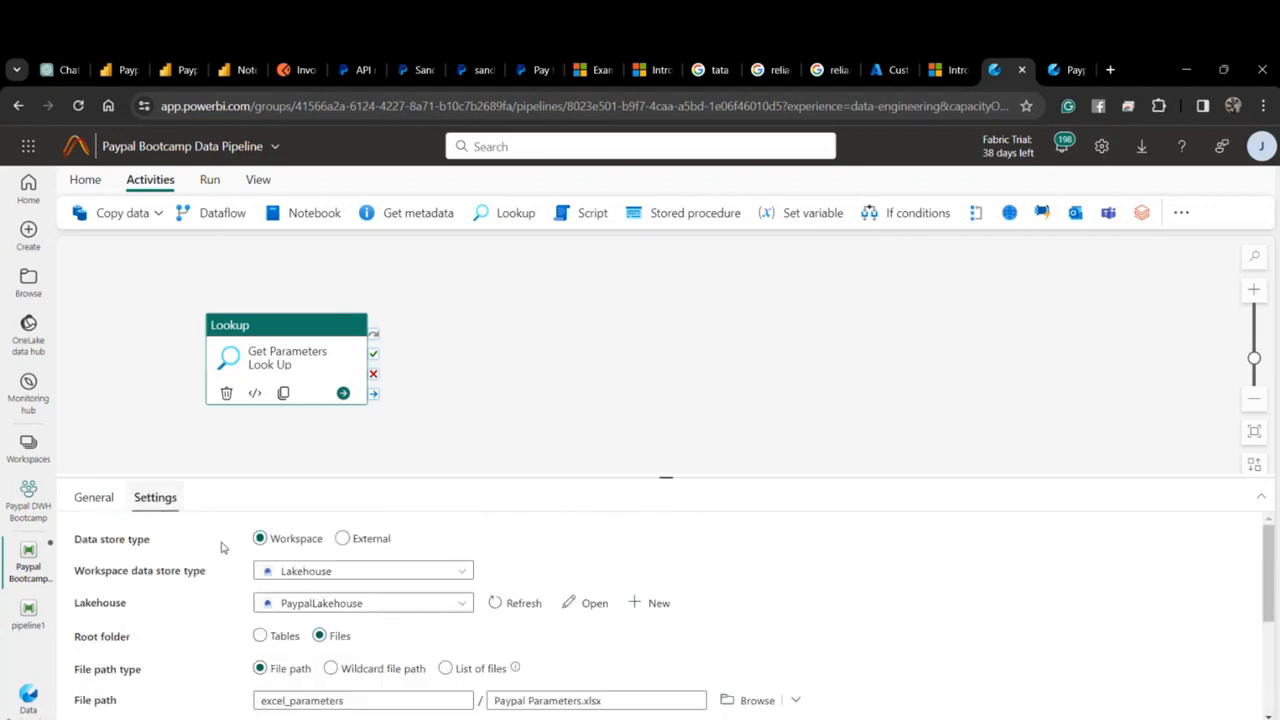
scroll(222, 600, "down", 2)
left_click(600, 660)
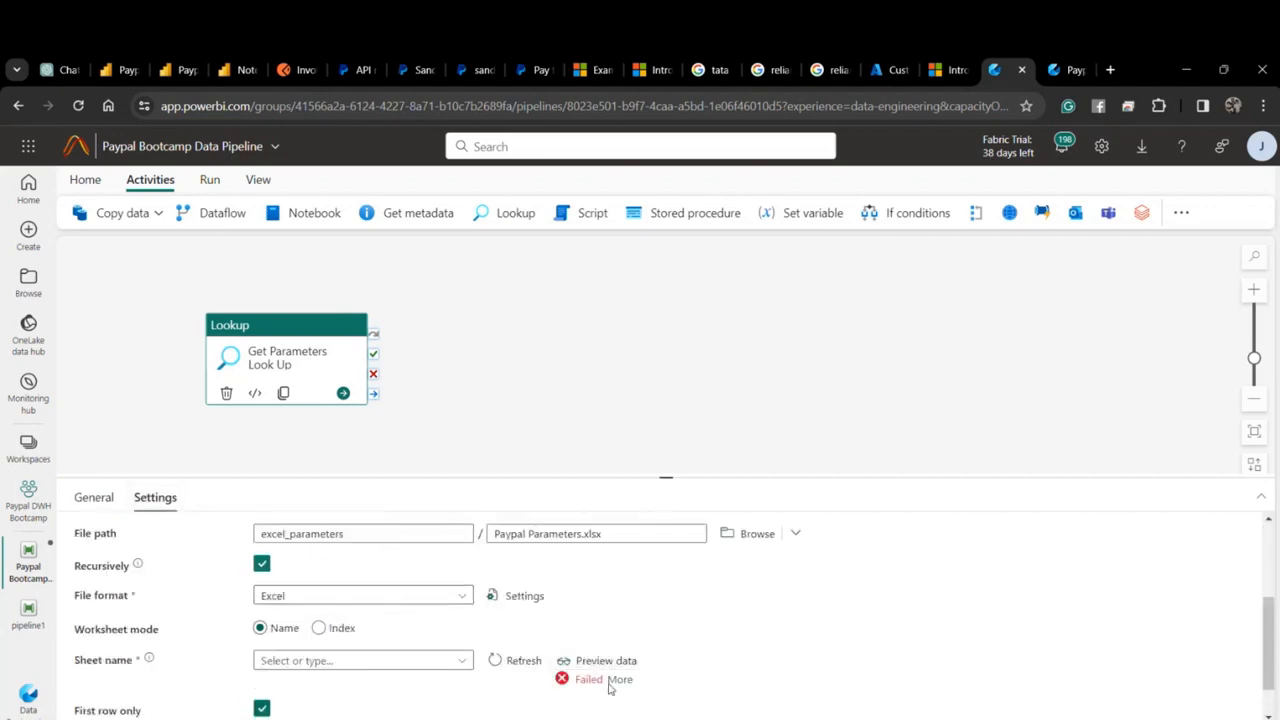
left_click(610, 681)
left_click(457, 661)
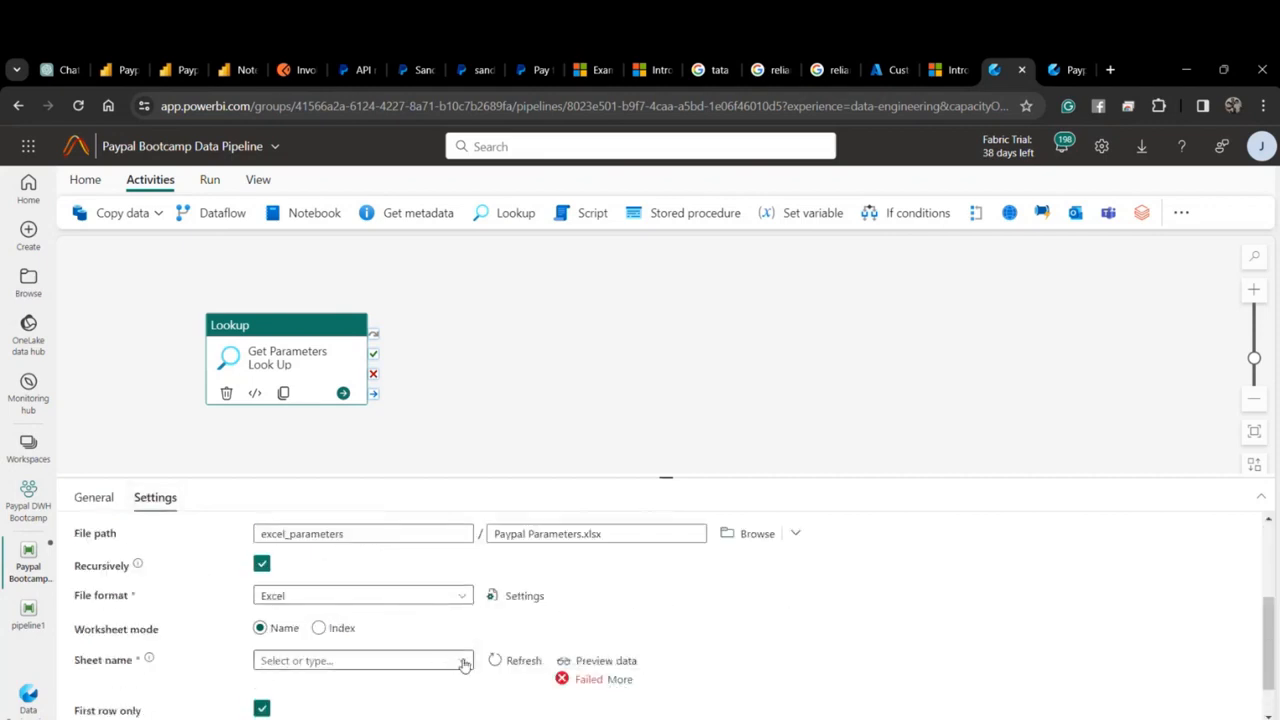
left_click(391, 685)
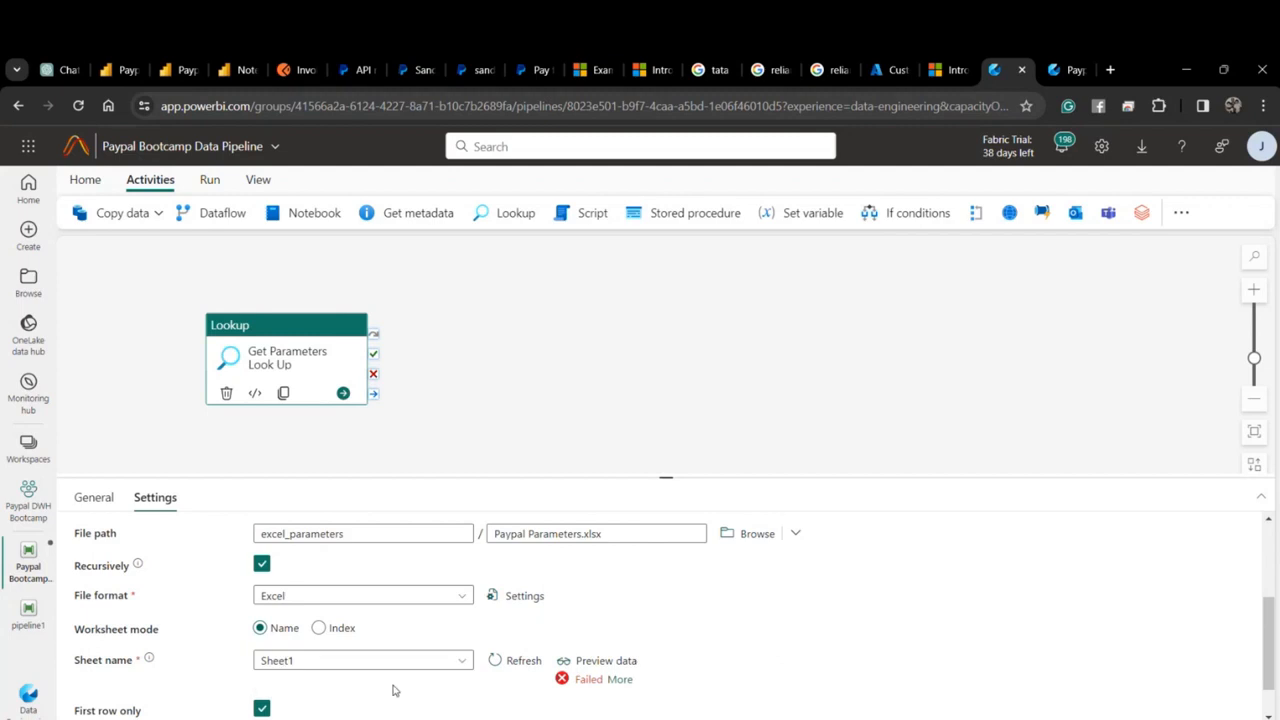
left_click(606, 661)
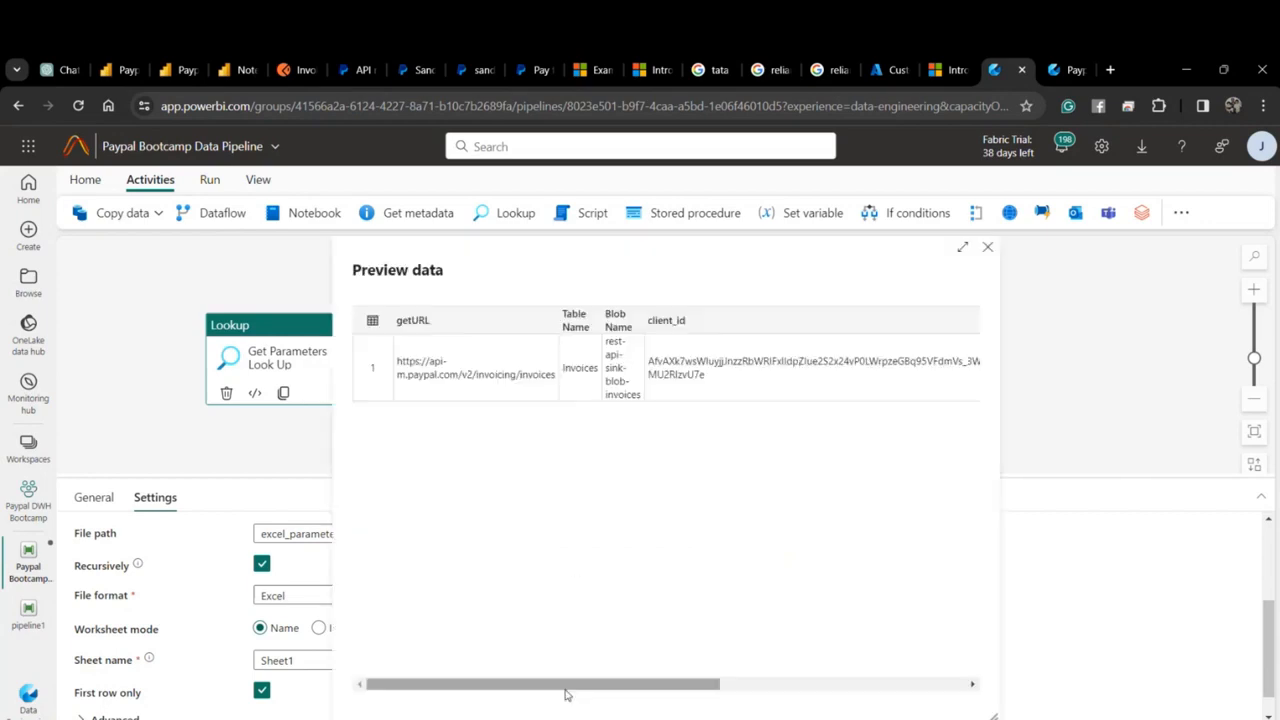
Close the data preview, save the pipeline, and move Get Parameters Look Up up-left.
mouse_move(567, 686)
left_mouse_down()
mouse_move(789, 680)
mouse_move(640, 670)
mouse_move(565, 686)
left_mouse_up()
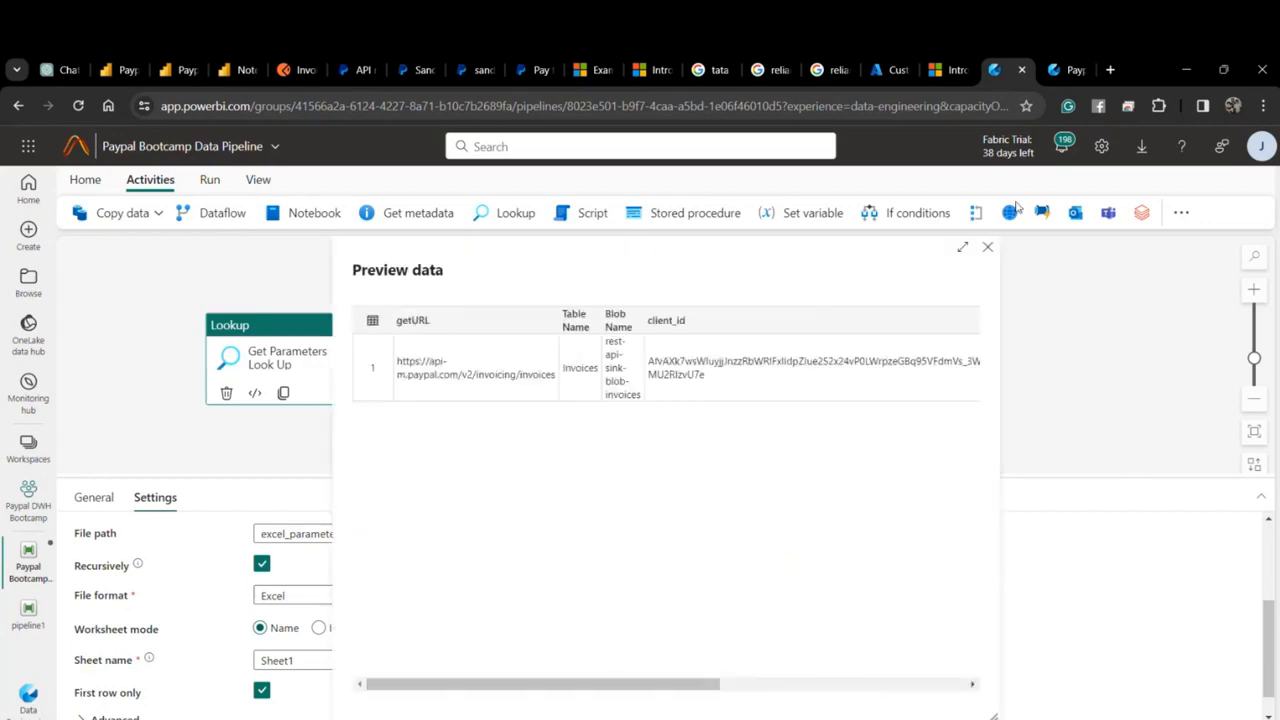
left_click(988, 248)
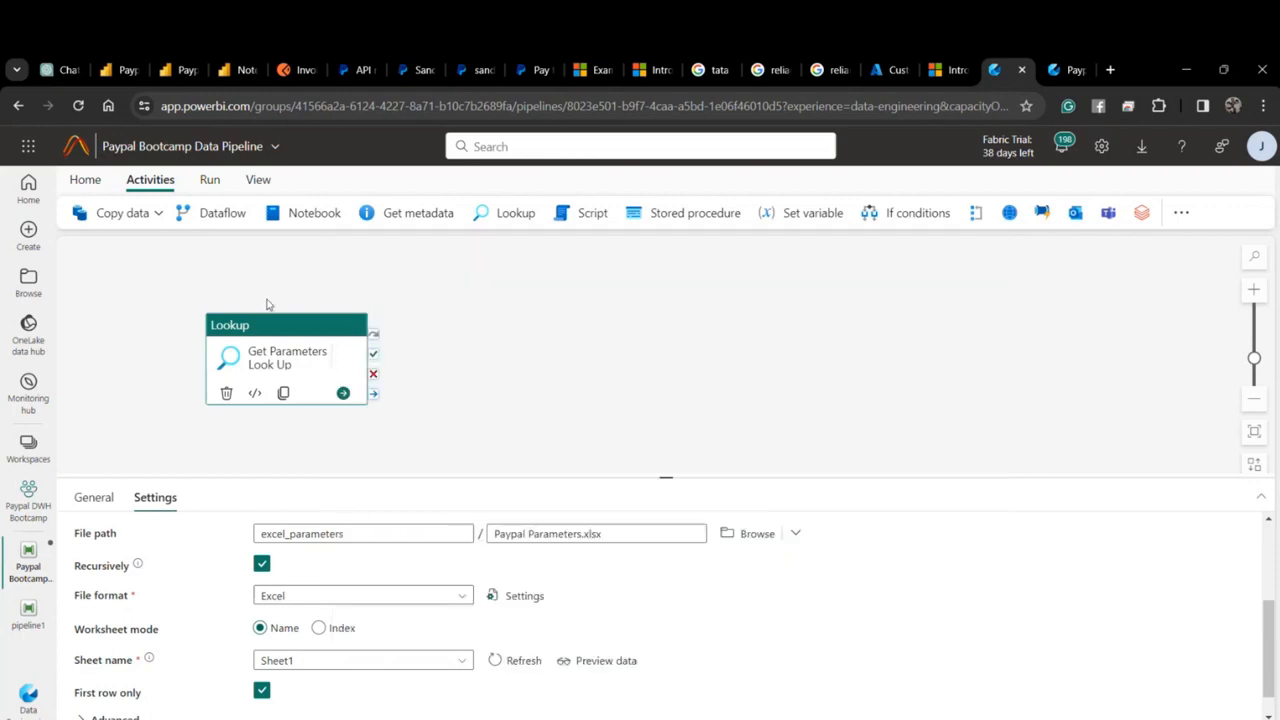
left_click(85, 179)
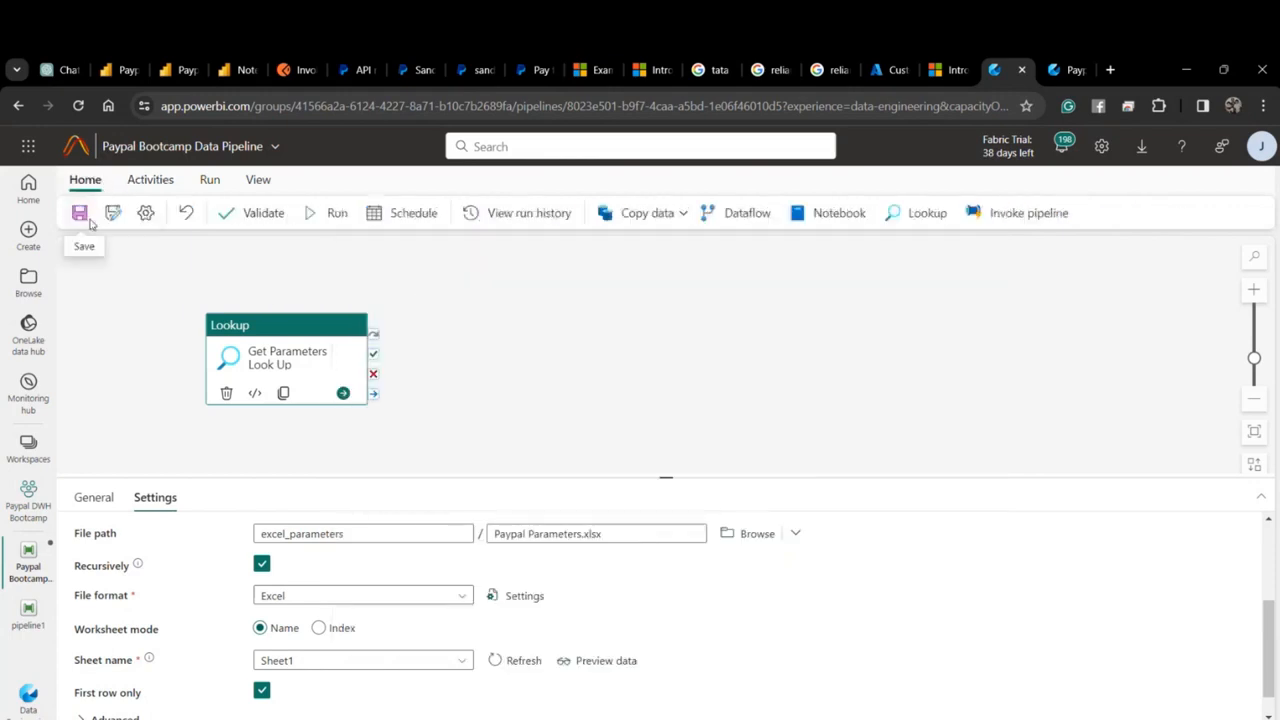
left_click(80, 213)
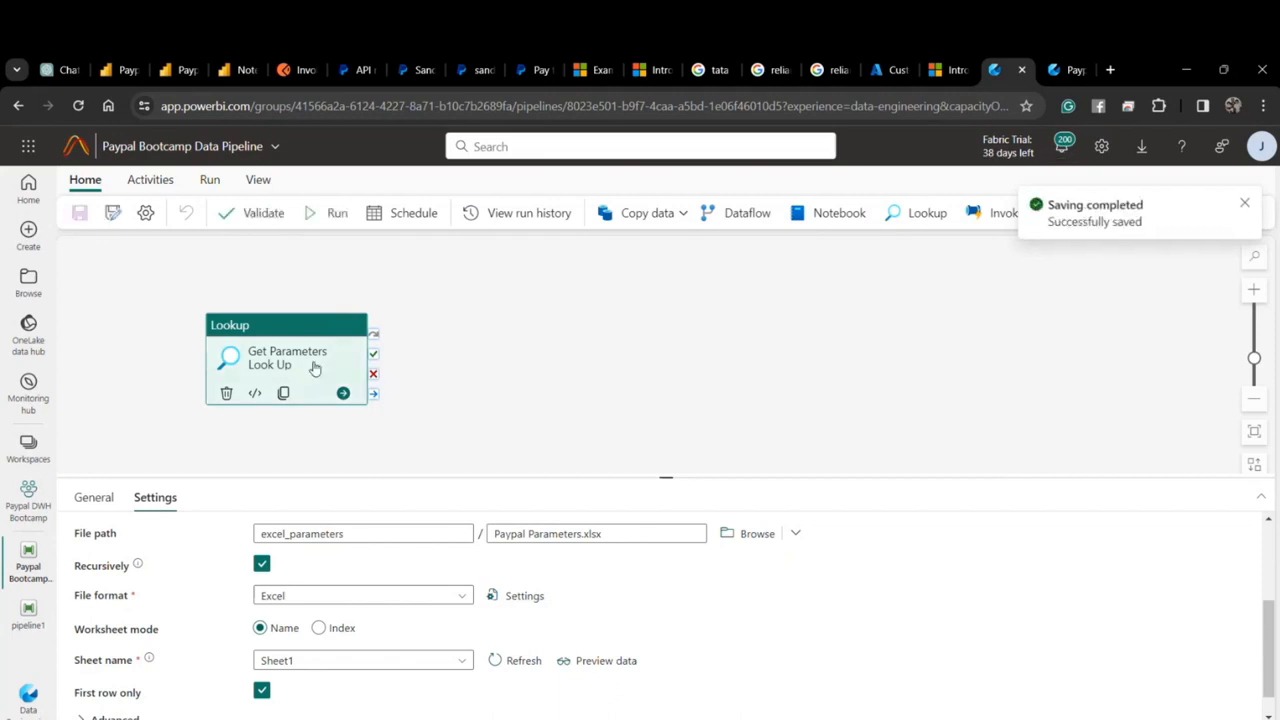
left_click_drag(286, 351, 235, 308)
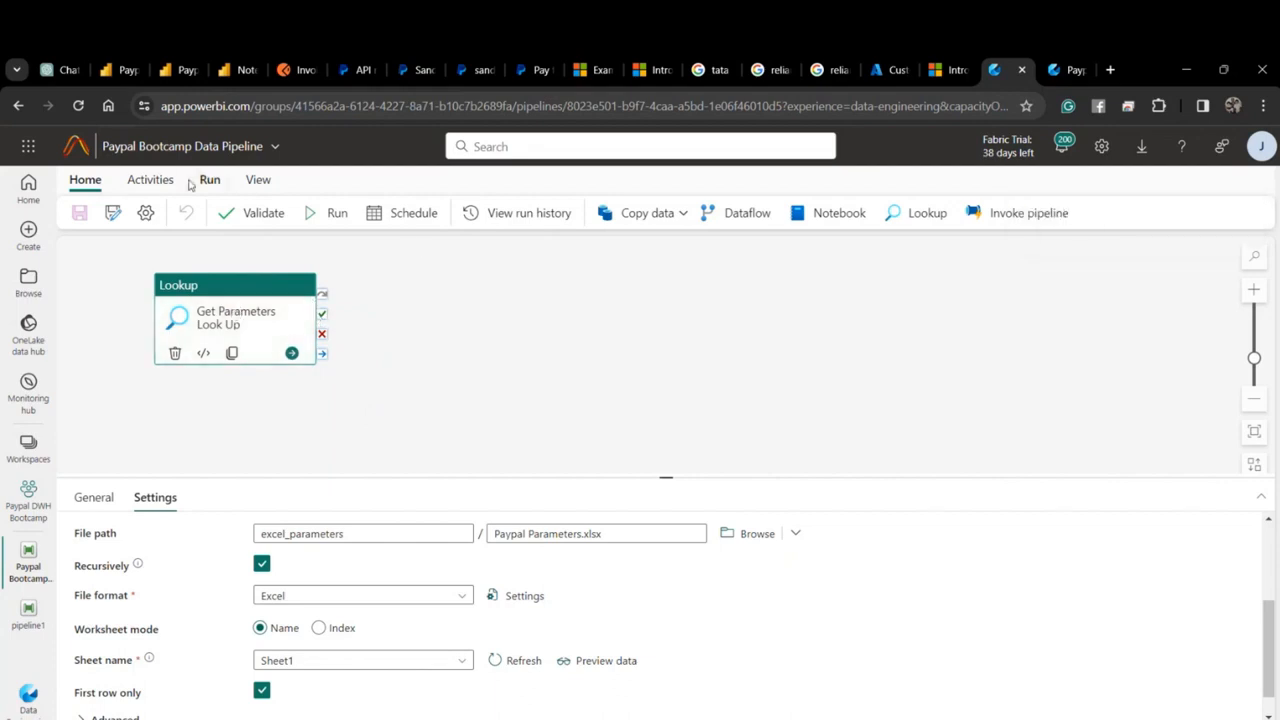
Add two Set variable activities, both running after the lookup succeeds.
left_click(152, 181)
left_click(810, 213)
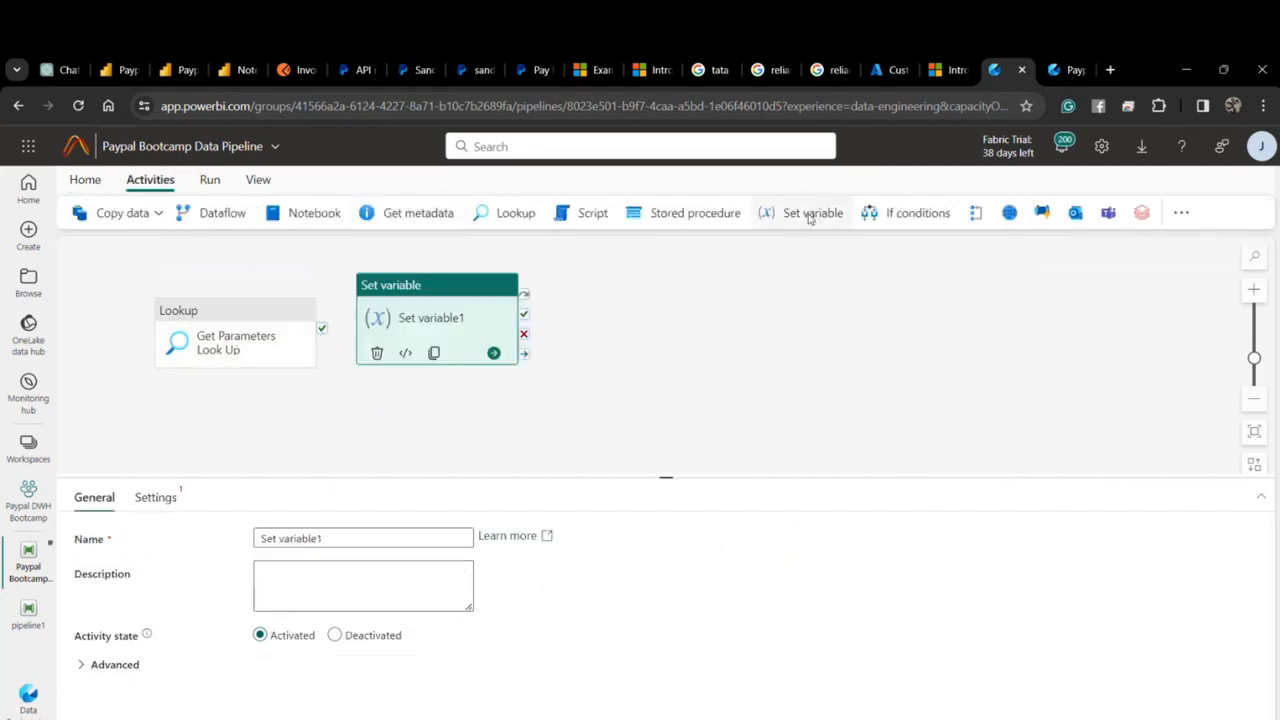
left_click(807, 213)
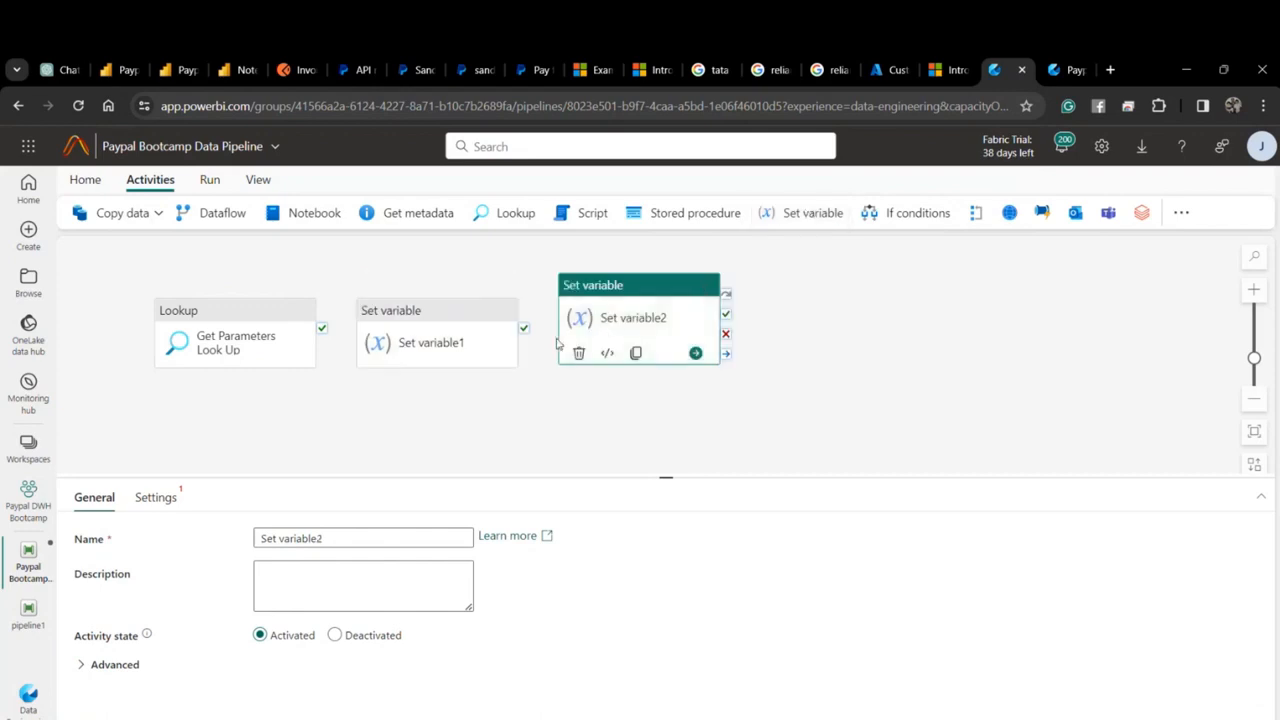
left_click_drag(610, 324, 422, 453)
left_click_drag(322, 313, 420, 328)
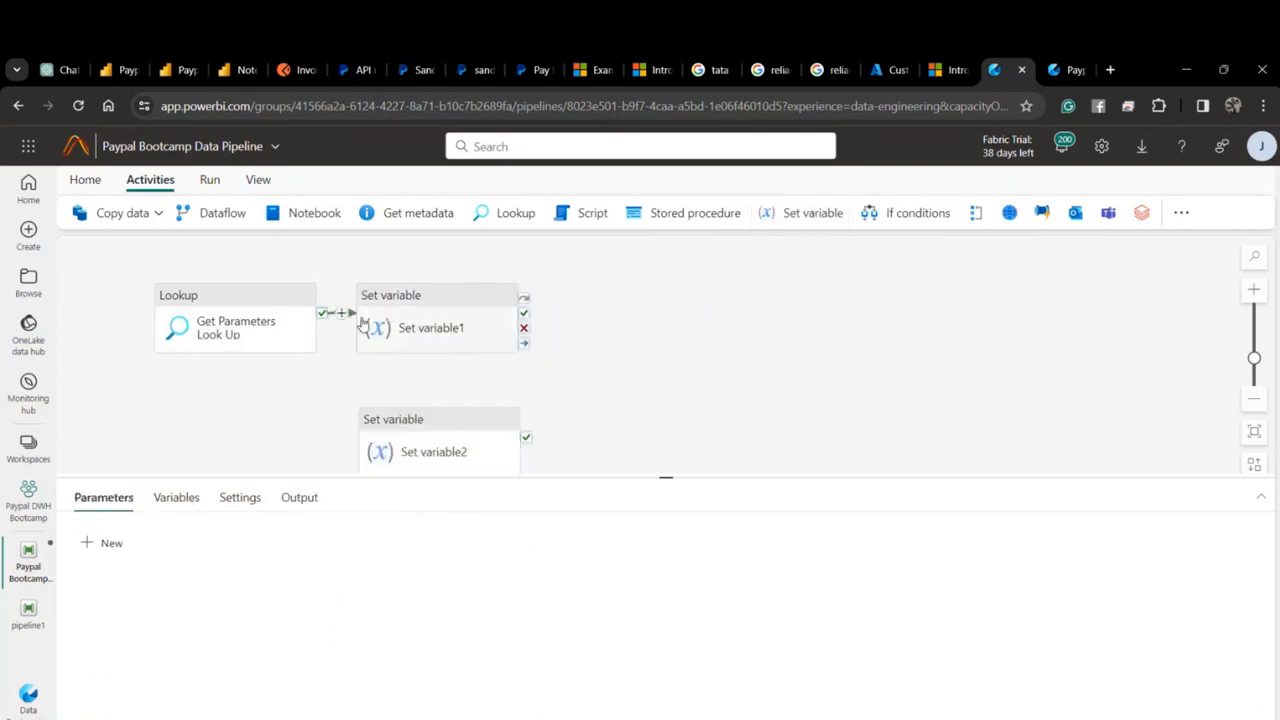
left_click_drag(325, 318, 400, 450)
Rename the Set variable activities to Get Client Id and Get Client Secret.
left_click(452, 329)
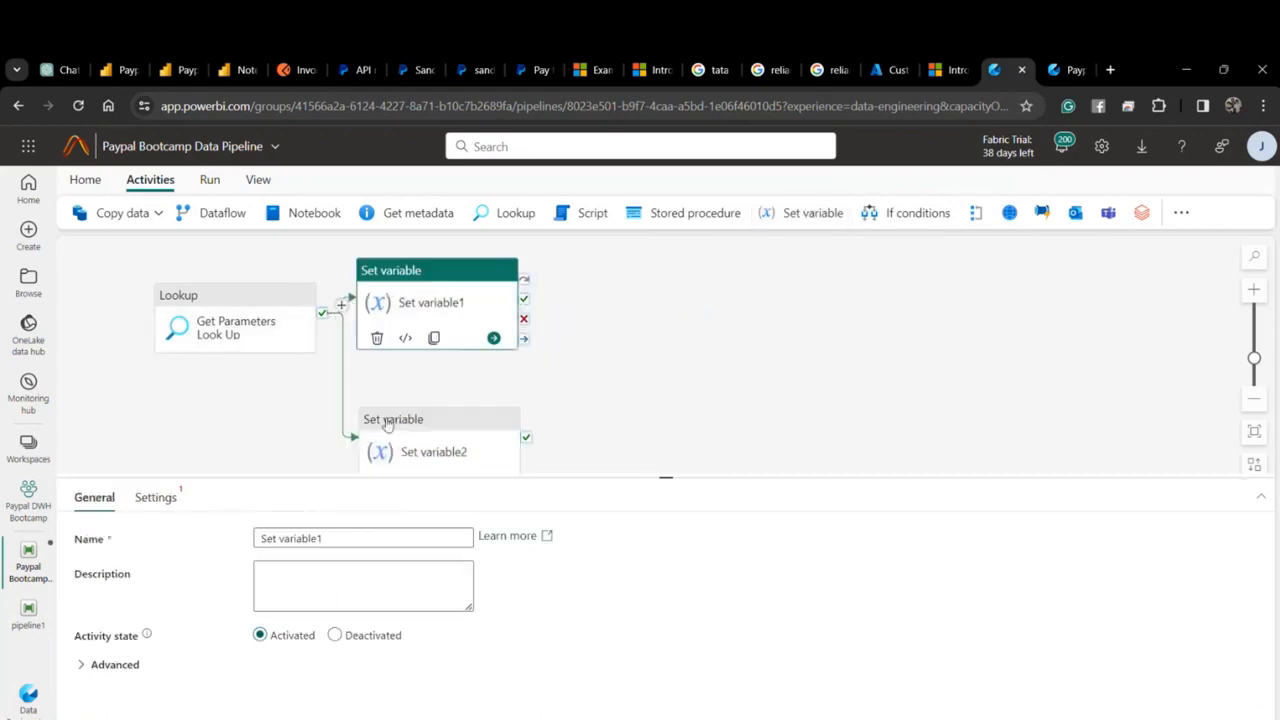
left_click_drag(340, 538, 234, 543)
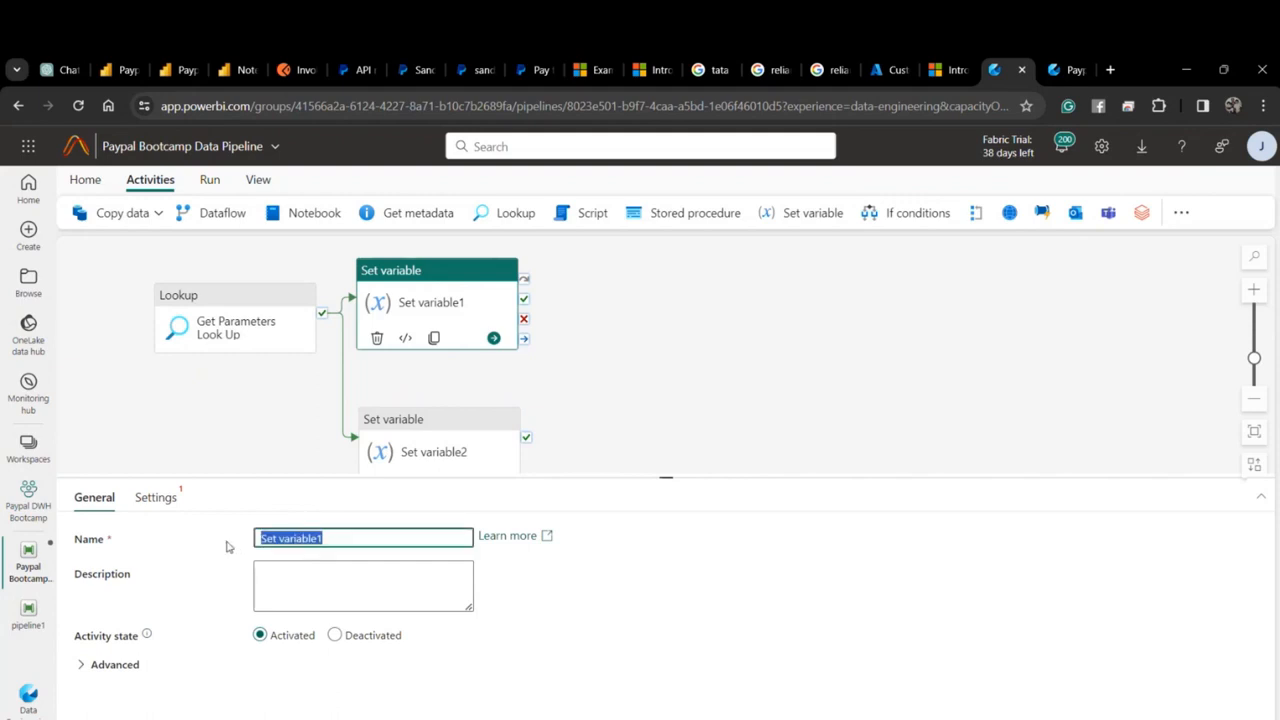
type("Get Cline")
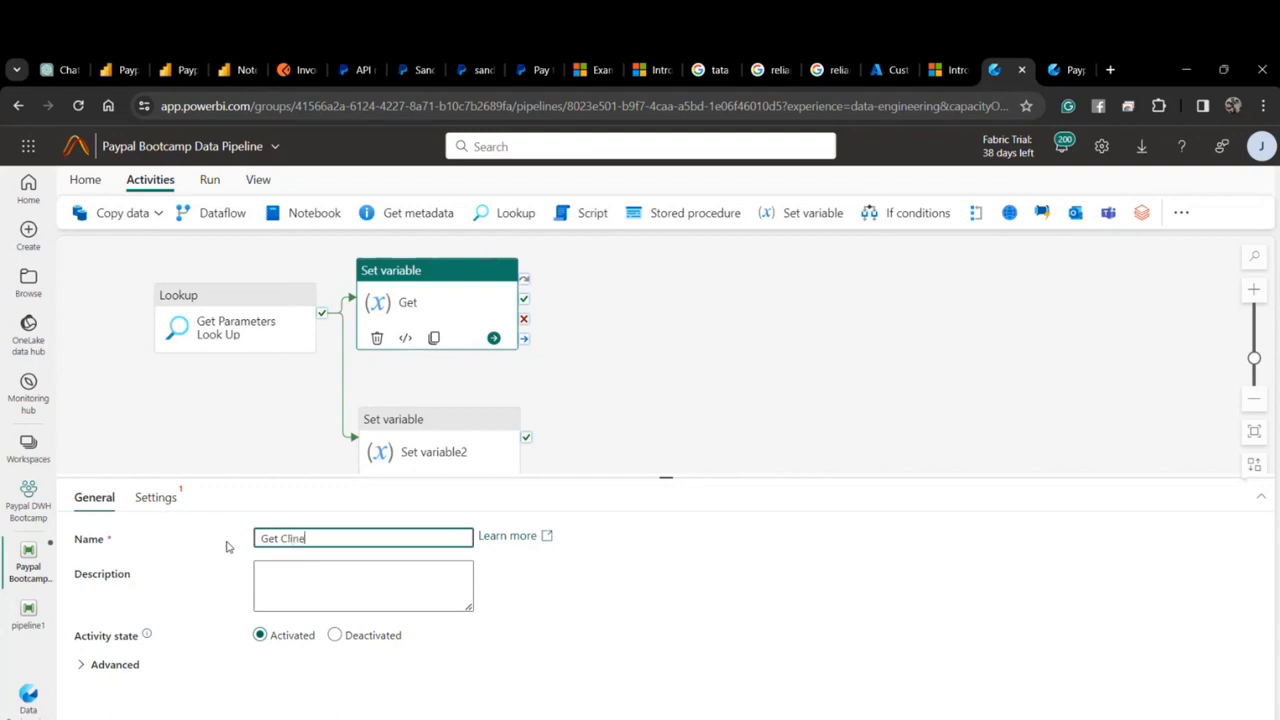
type("t")
key("BackSpace")
key("BackSpace")
type("ent")
left_click(455, 452)
left_click_drag(325, 538, 206, 535)
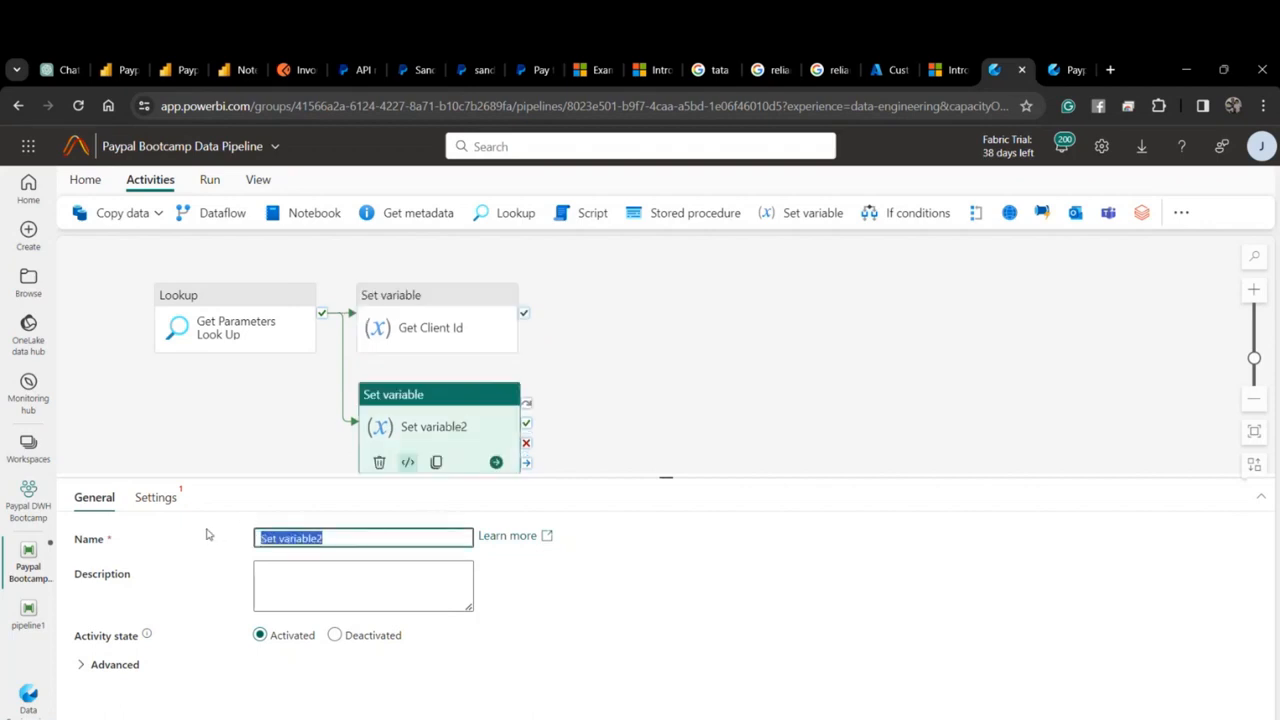
type("Ge")
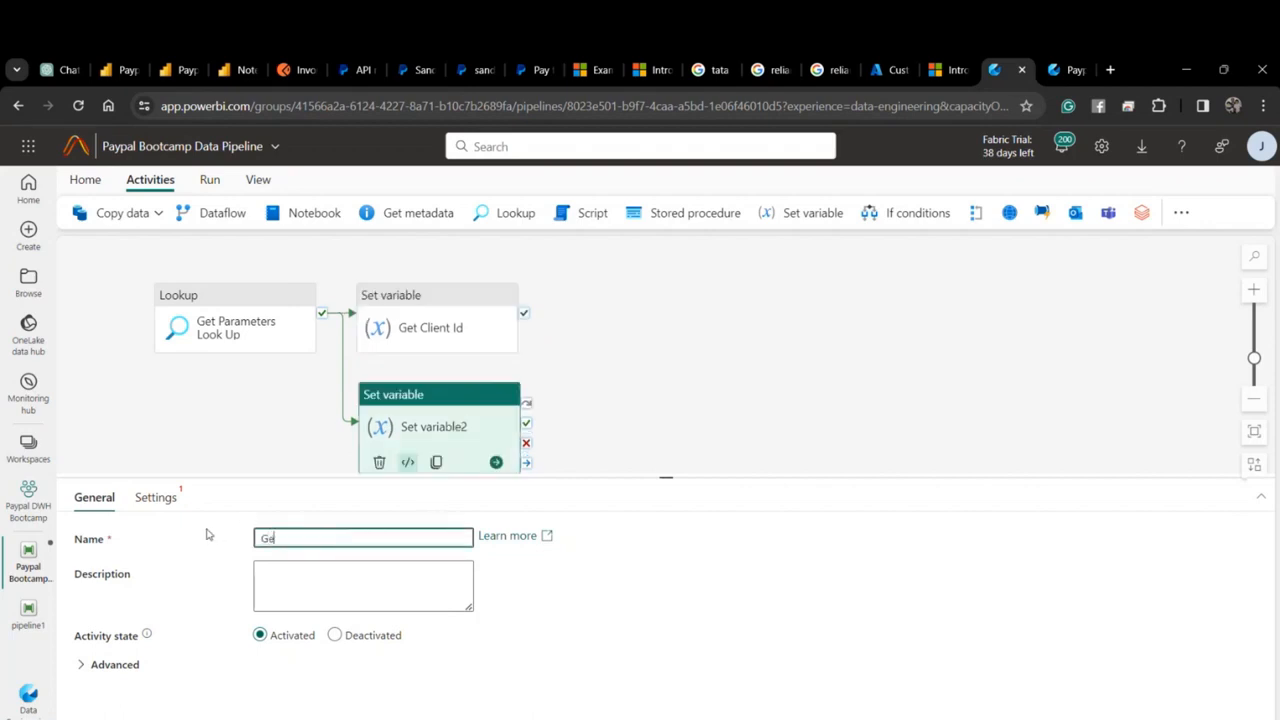
type("t Client Secret")
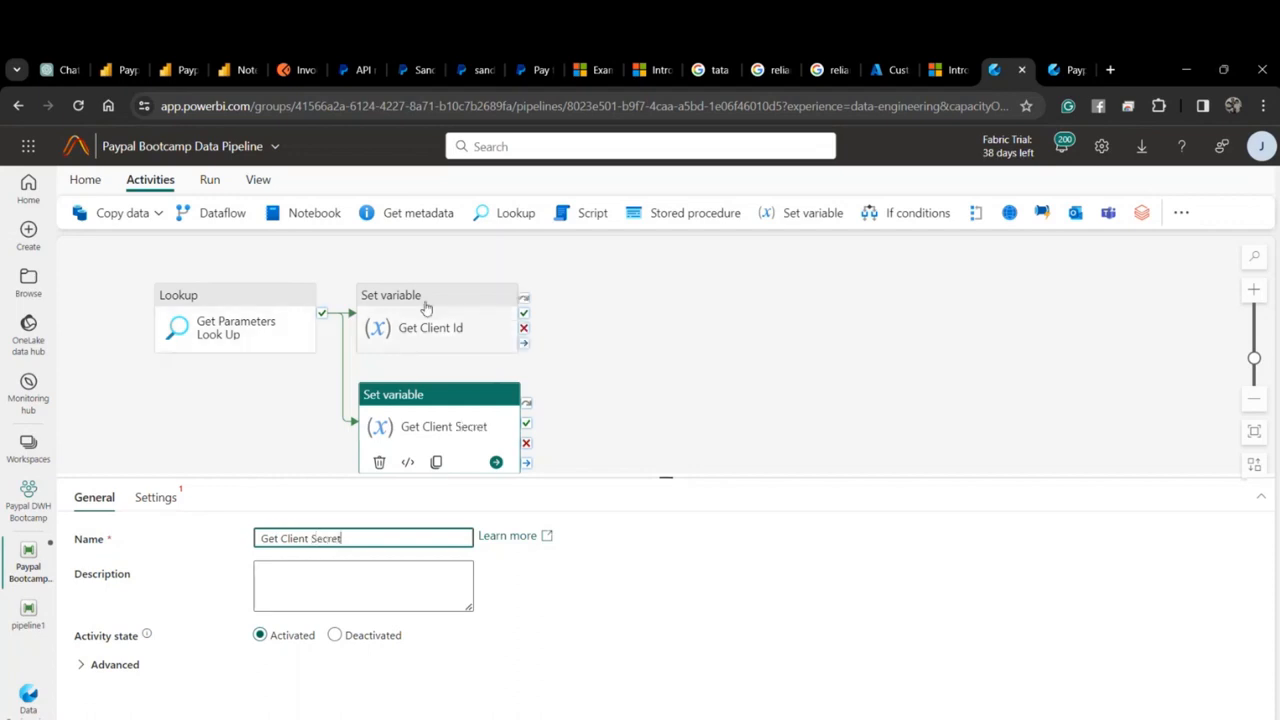
Start creating a new pipeline variable from Get Client Id's settings.
left_click(414, 345)
left_click(156, 497)
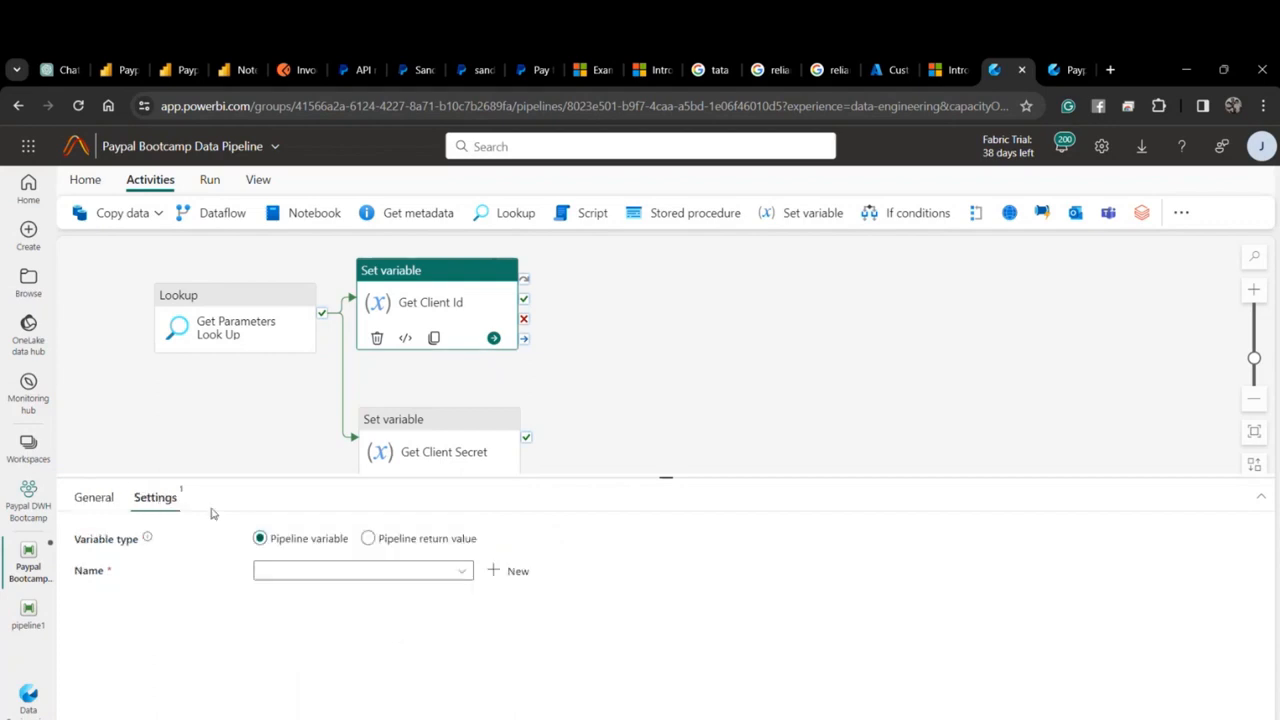
left_click(338, 572)
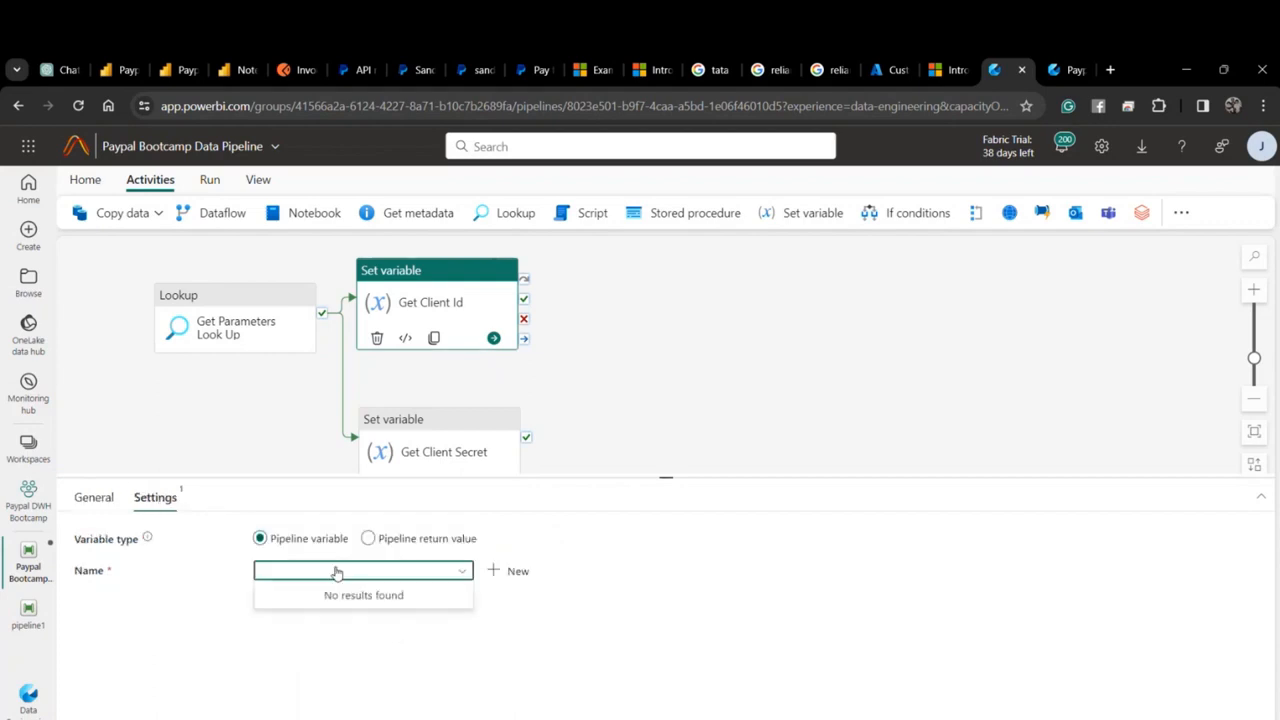
left_click(507, 571)
left_click(688, 385)
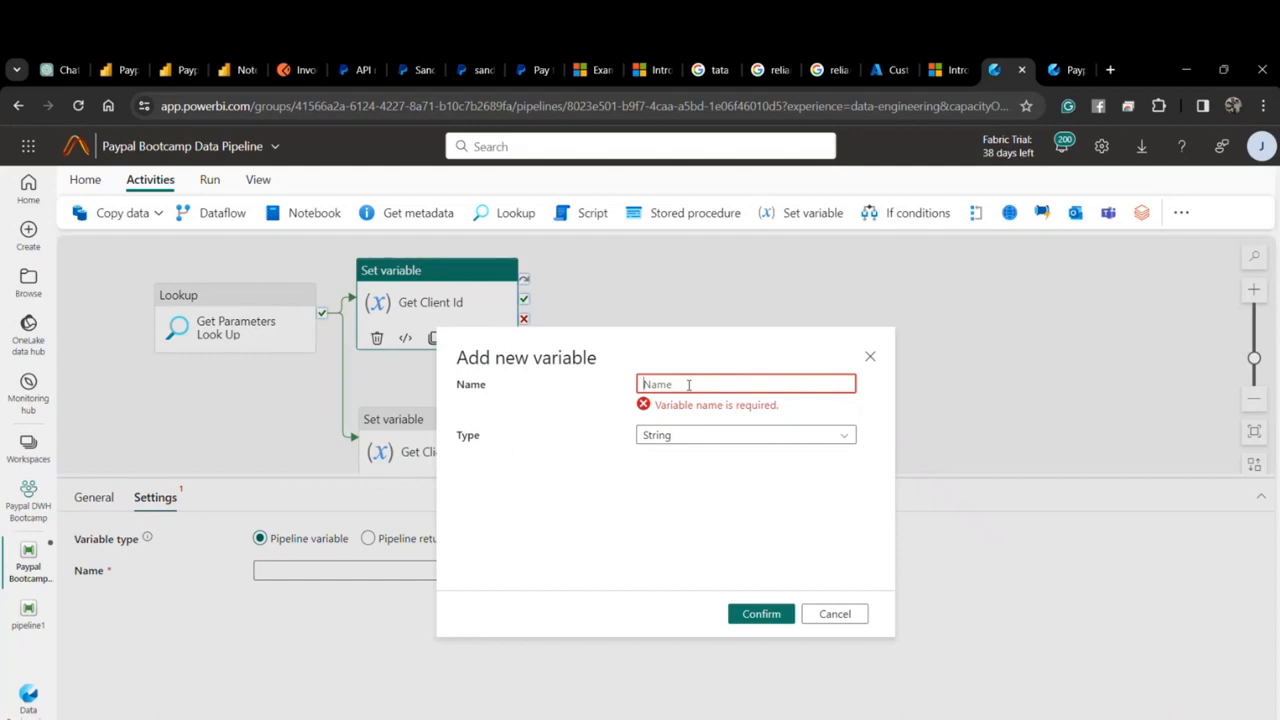
Create the Client Id variable and insert the Get Parameters Look Up output into its value.
type("Client Id")
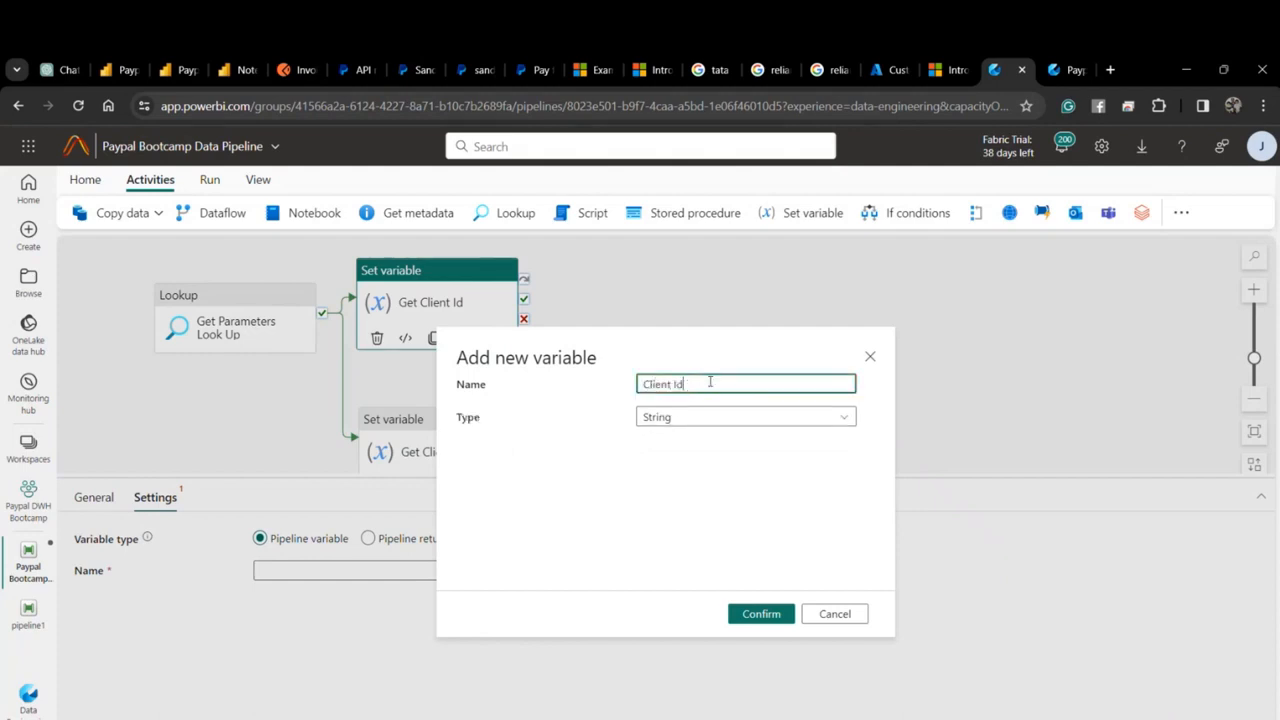
left_click(761, 613)
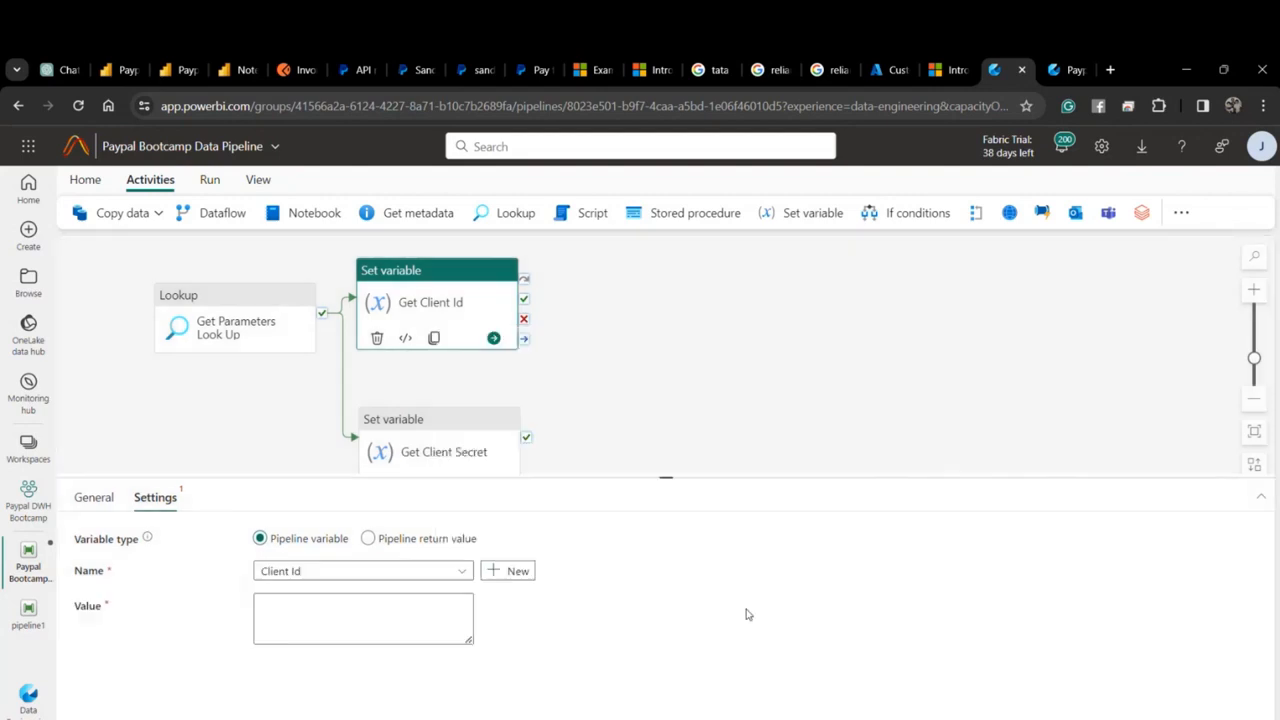
left_click(395, 597)
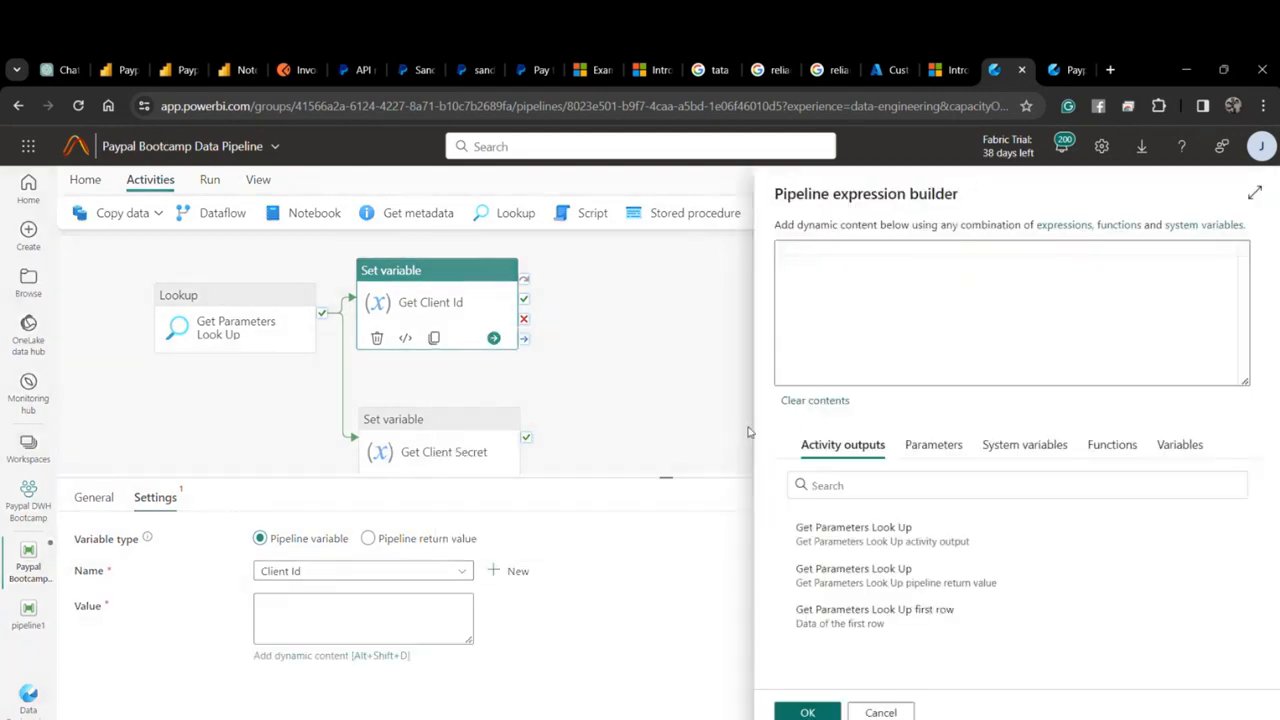
left_click(936, 444)
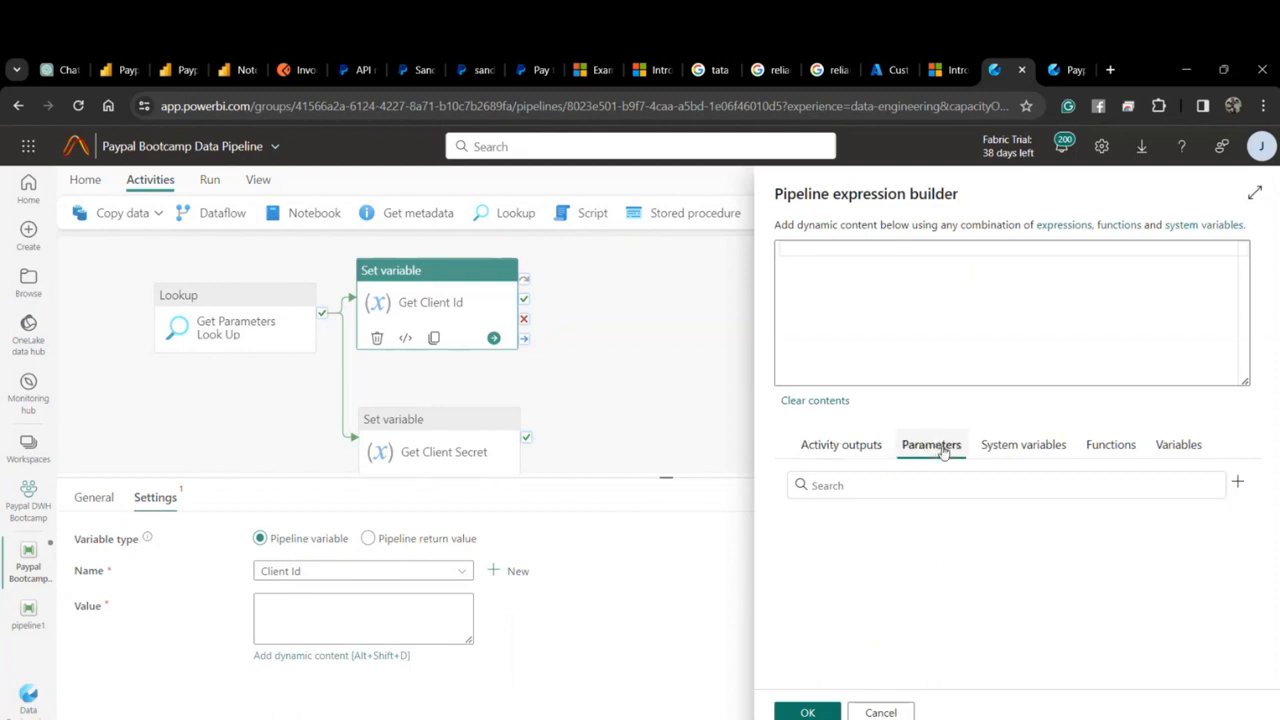
left_click(1013, 446)
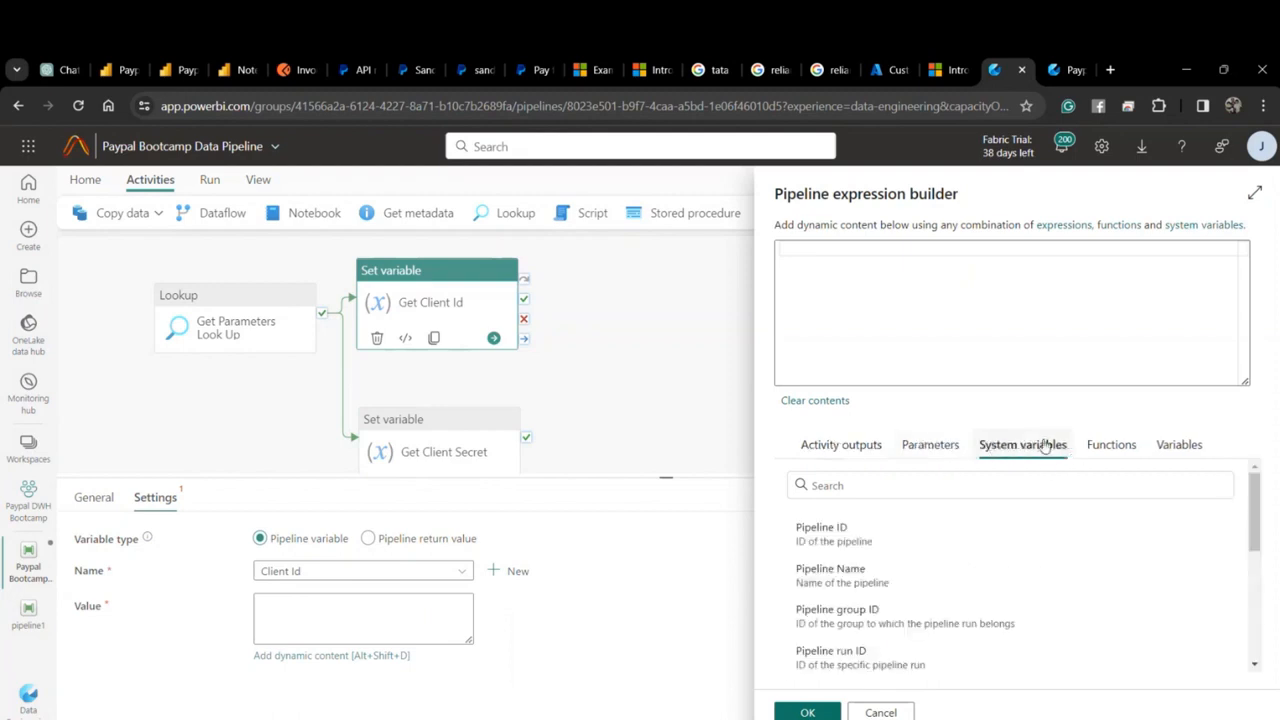
left_click(851, 444)
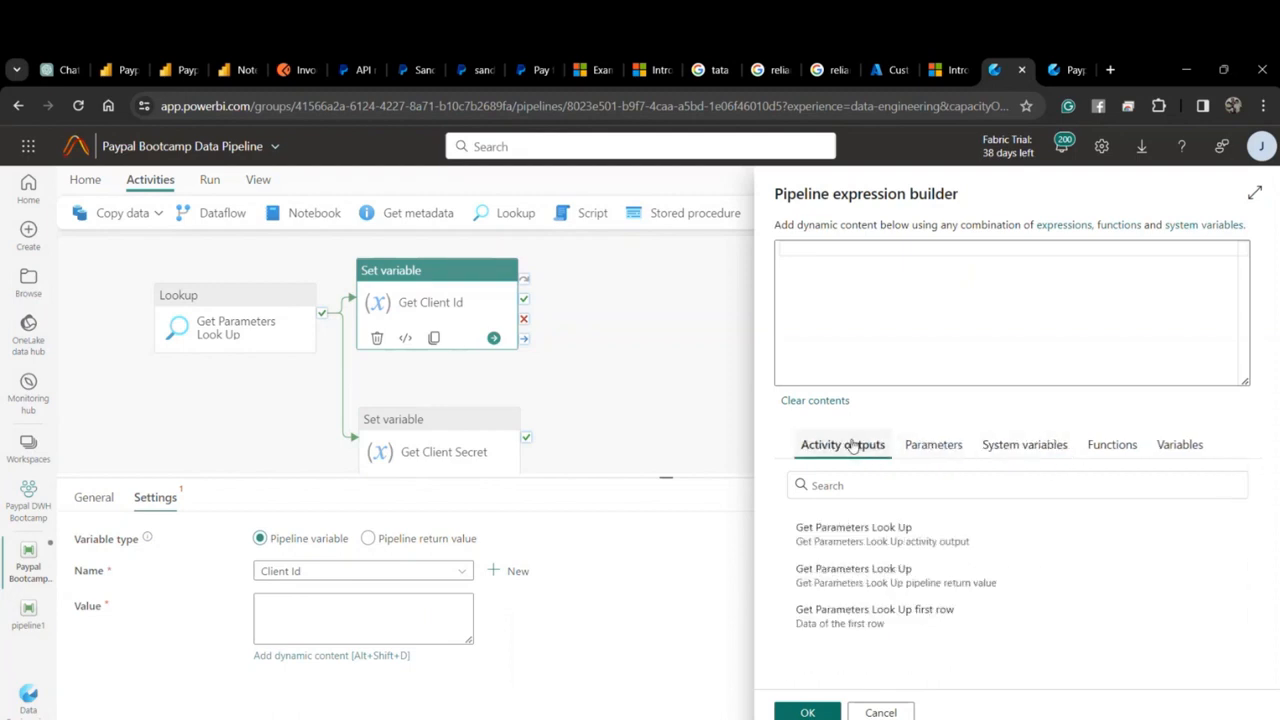
left_click(932, 548)
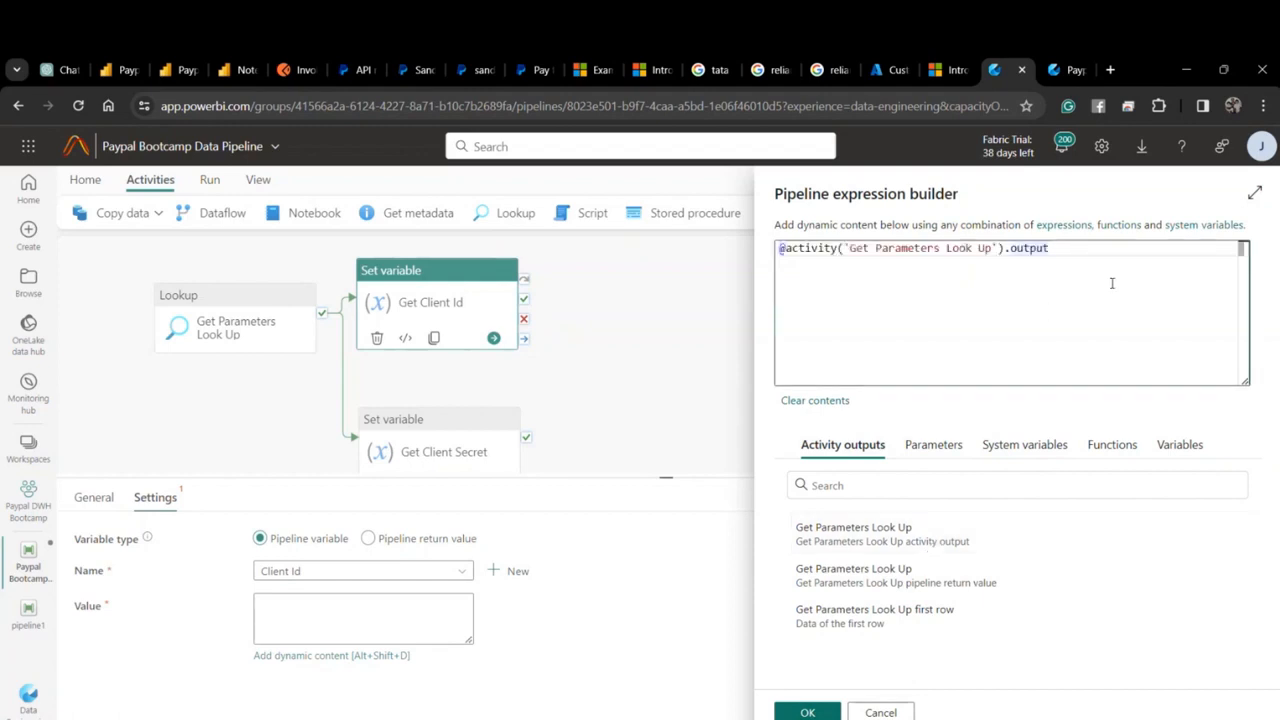
After checking the Postman token response, complete the value as .output.access_token.
type(".")
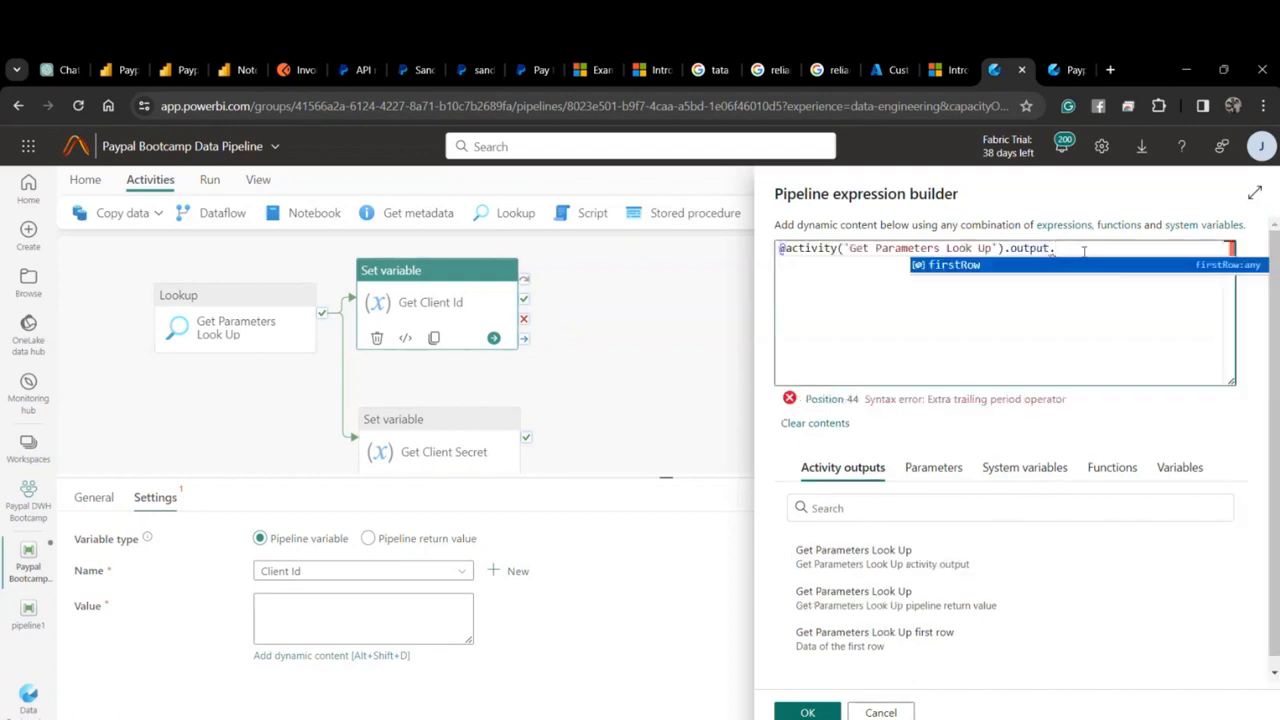
left_click(290, 69)
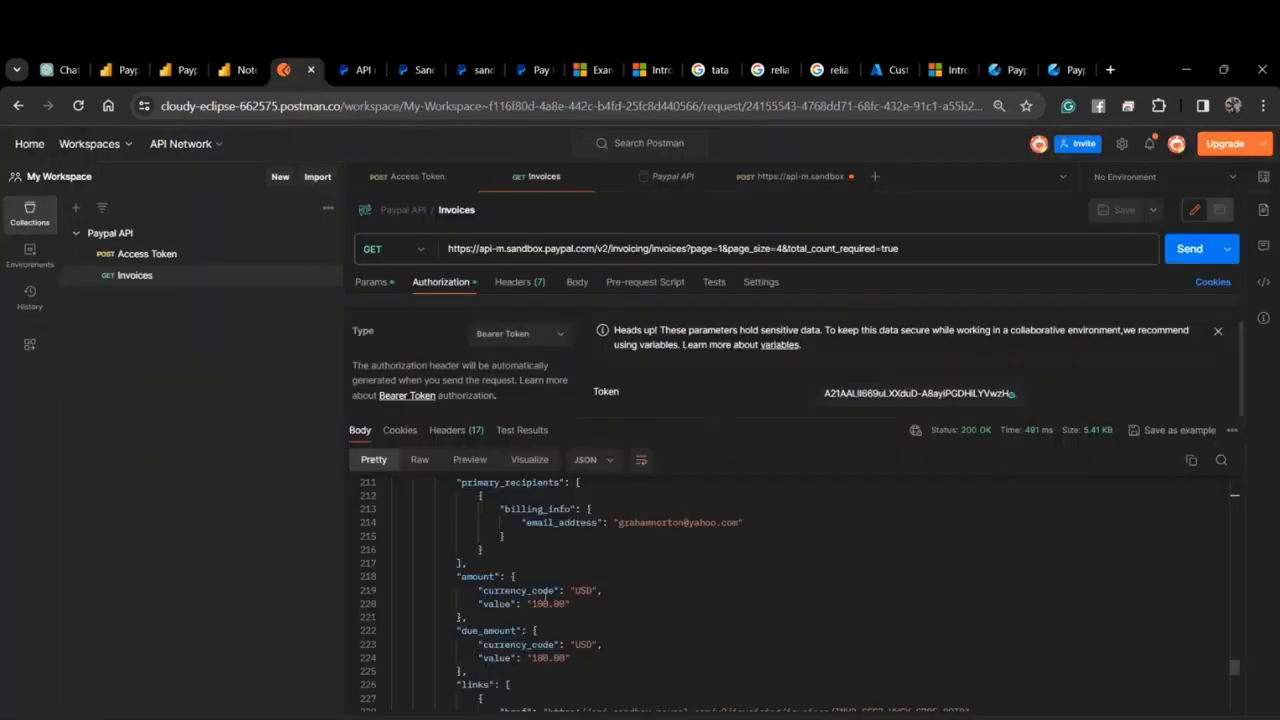
left_click(424, 180)
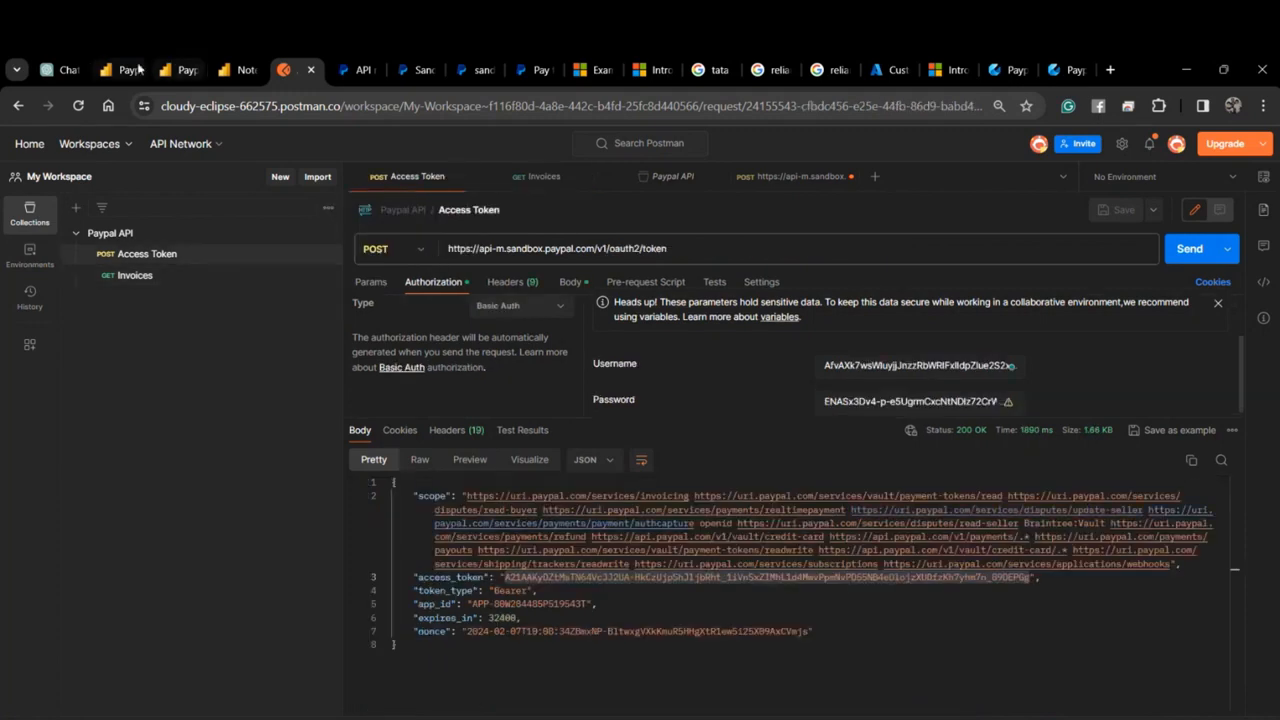
left_click(1064, 70)
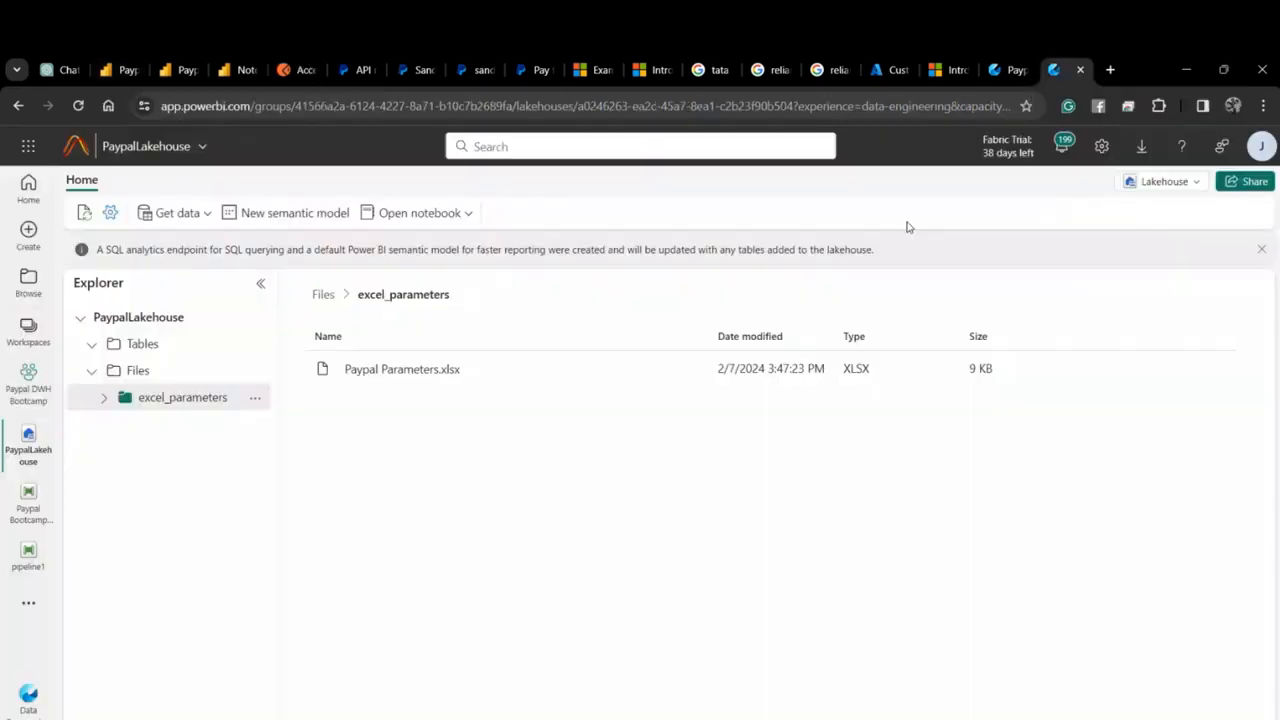
left_click(1006, 74)
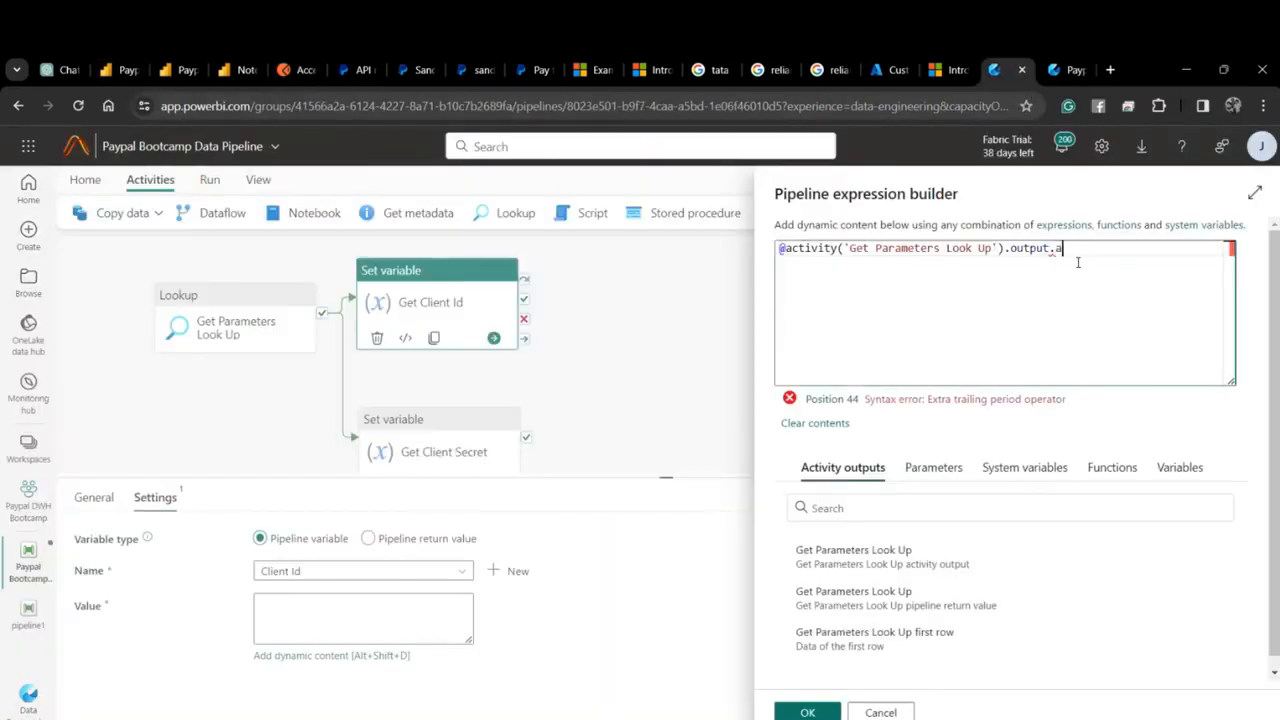
type("ess_token")
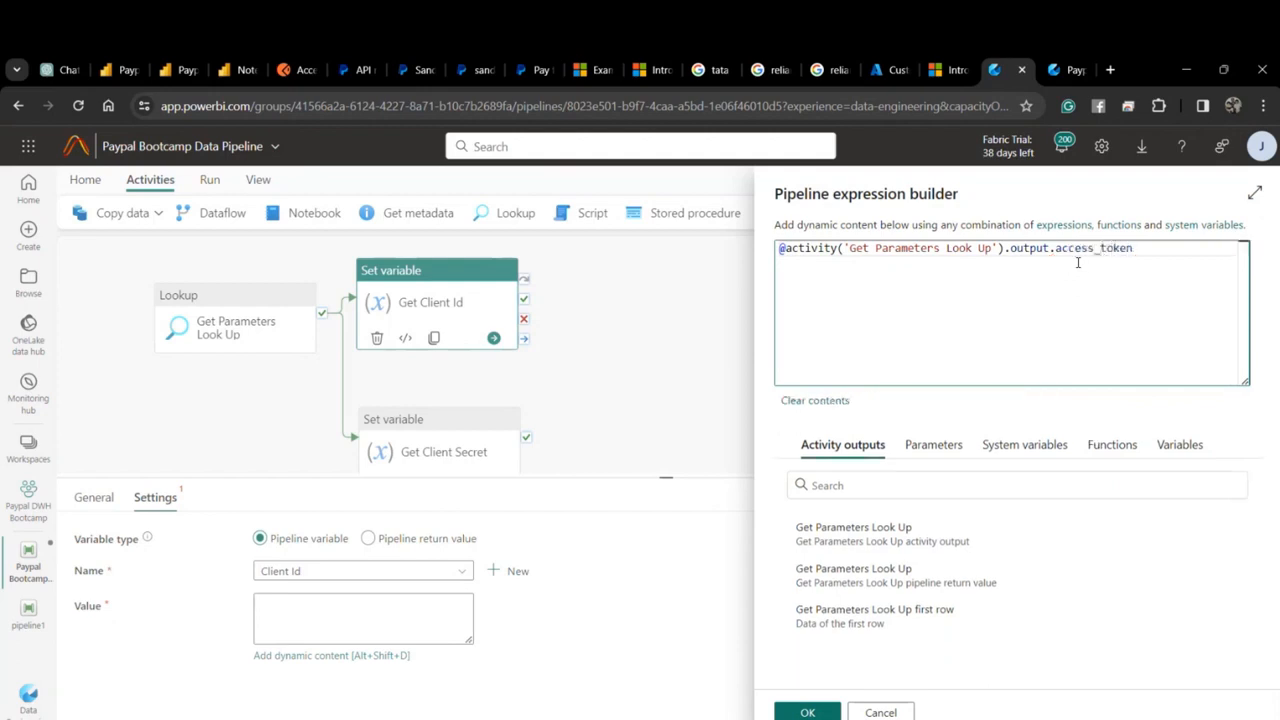
left_click(807, 711)
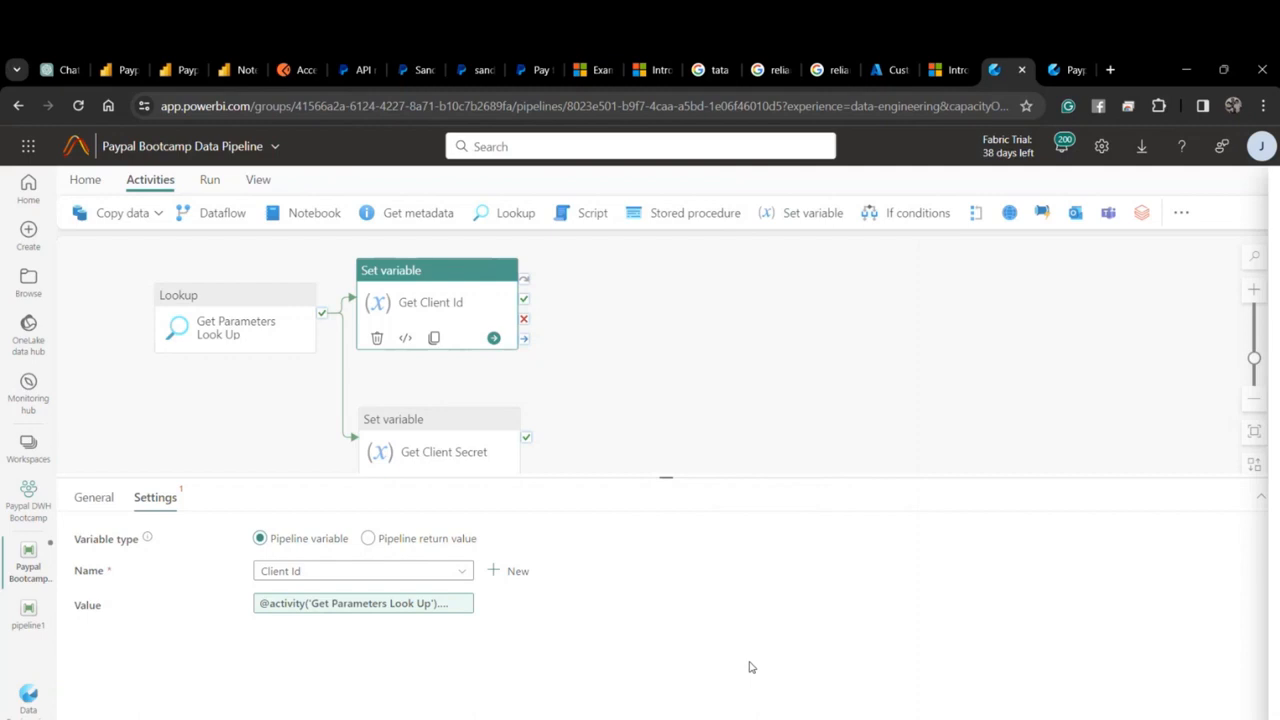
left_click(392, 450)
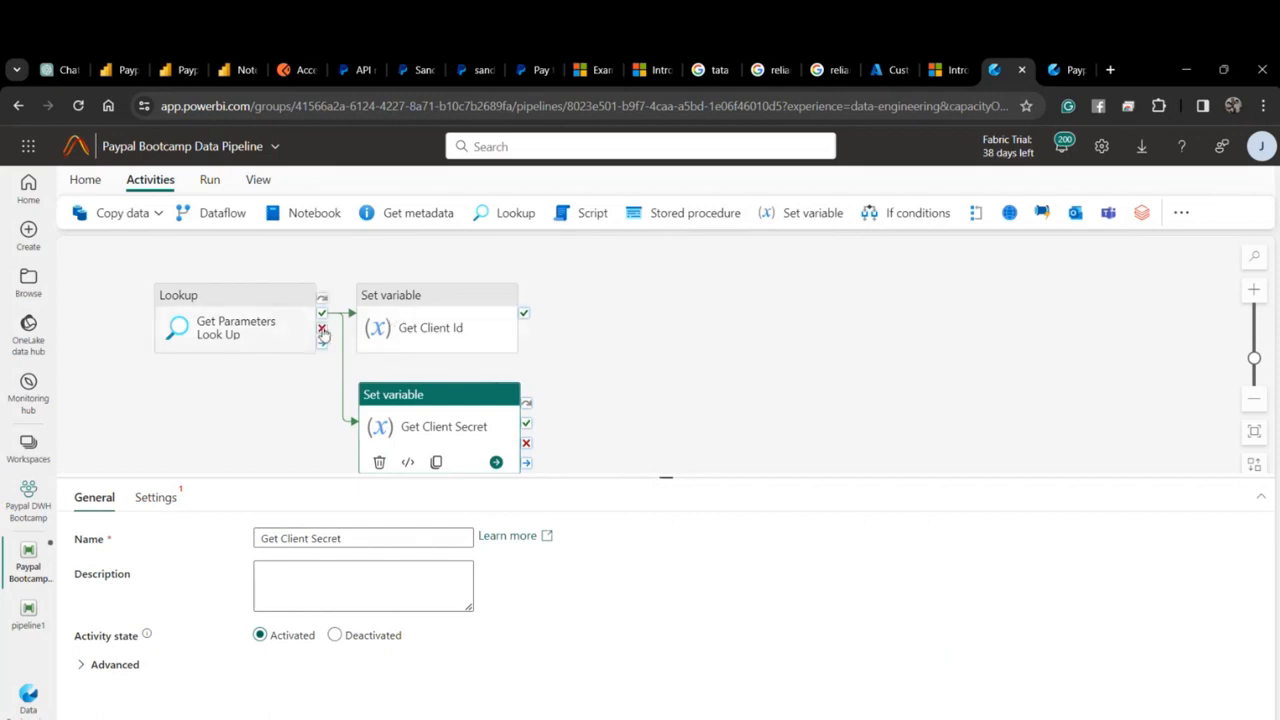
Edit Get Client Id's value expression to read output.client_id instead of access_token.
left_click(257, 378)
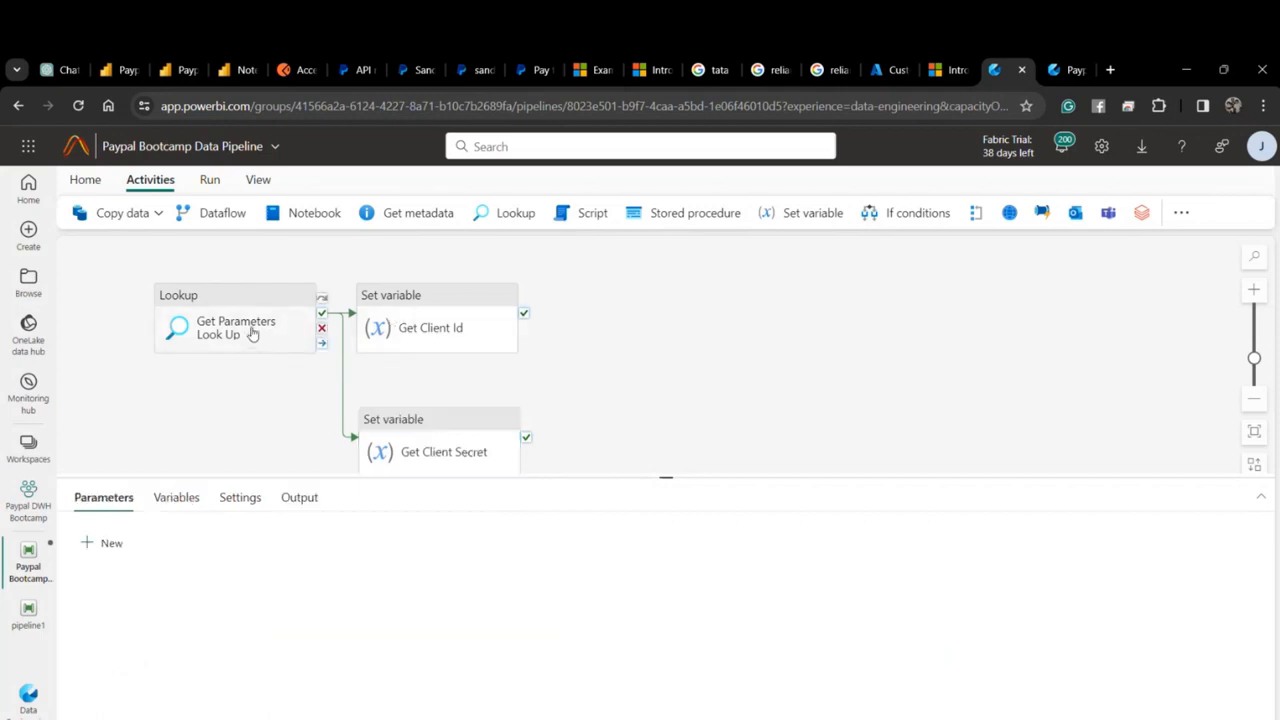
left_click(404, 325)
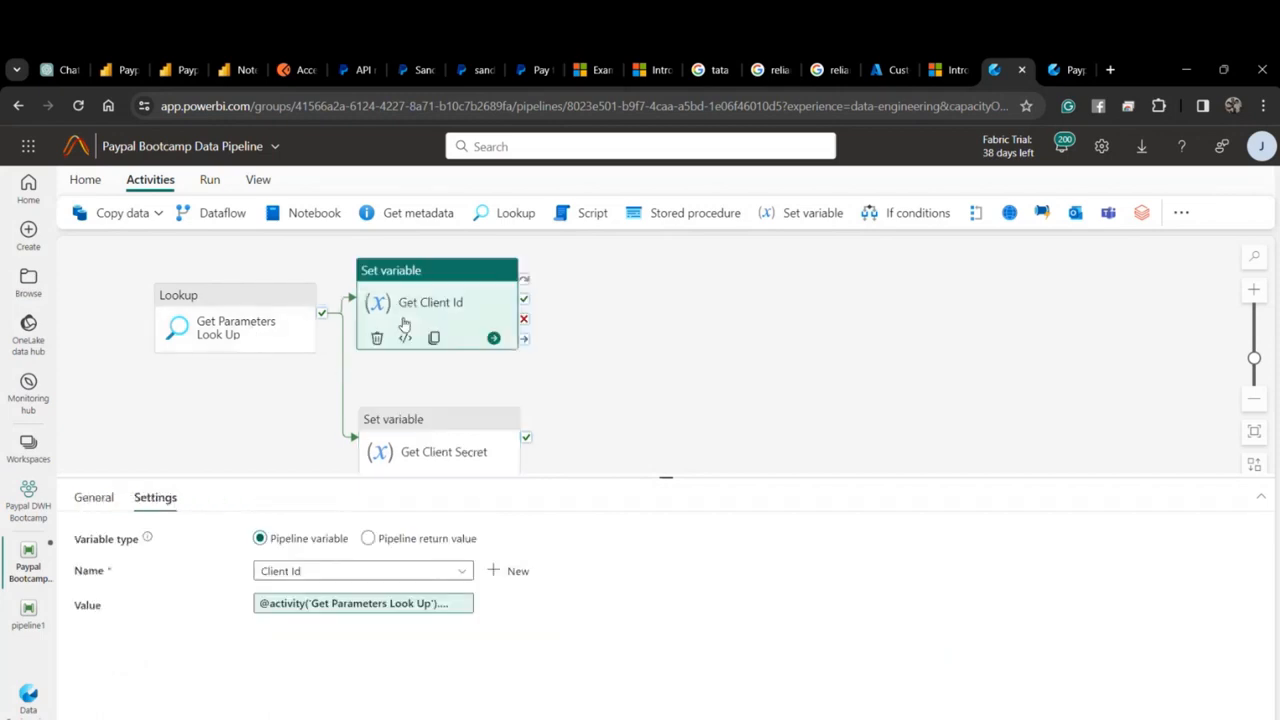
left_click(397, 605)
left_click_drag(1133, 250, 1058, 258)
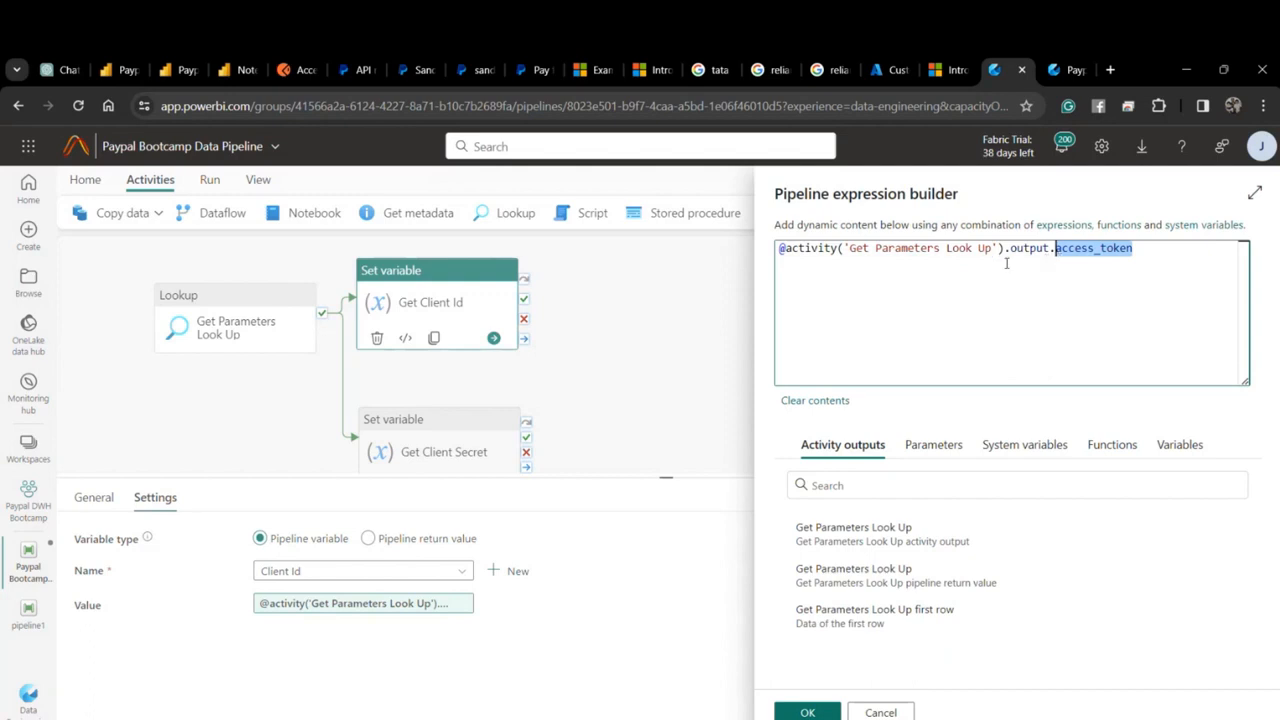
type("clin")
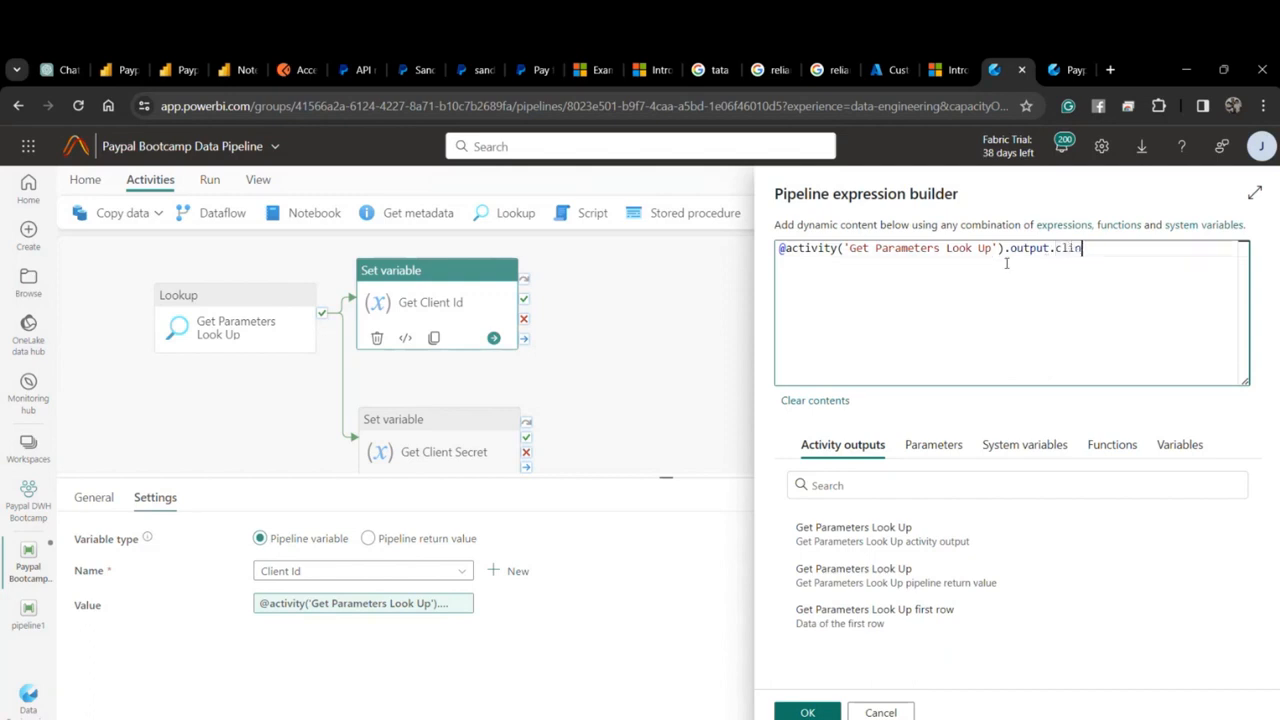
type("nt_id")
left_click(808, 712)
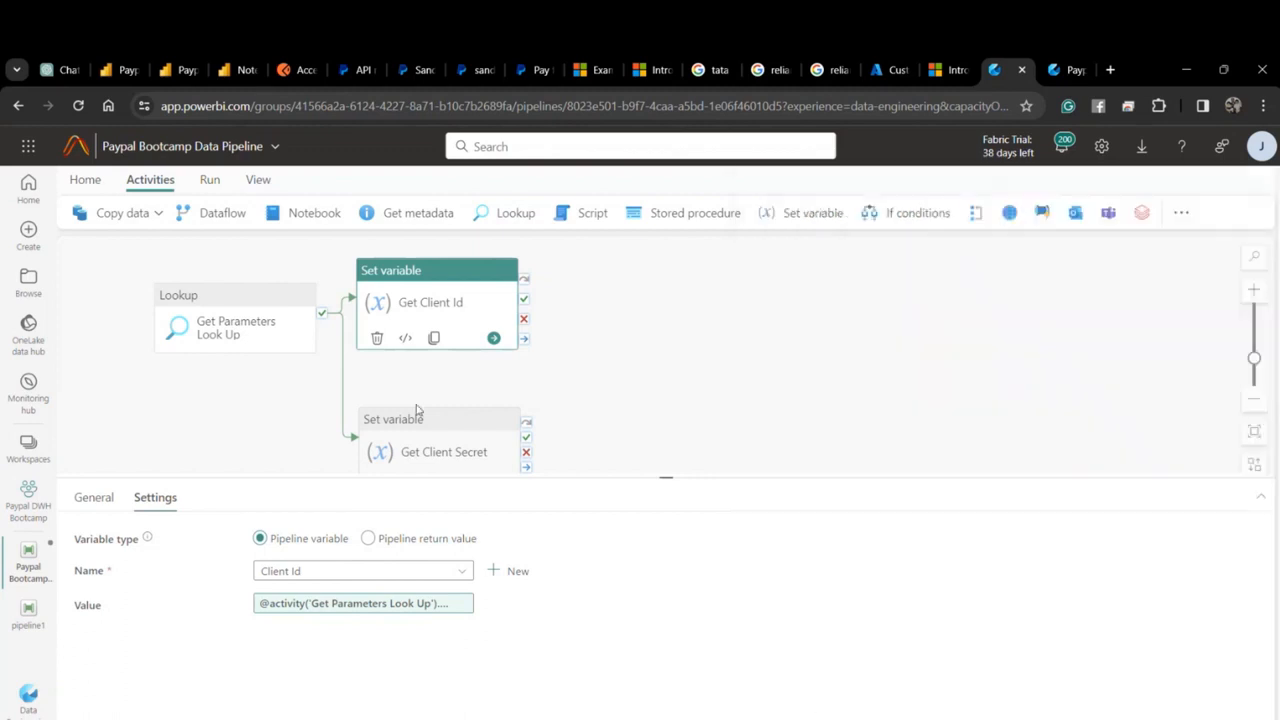
left_click(418, 411)
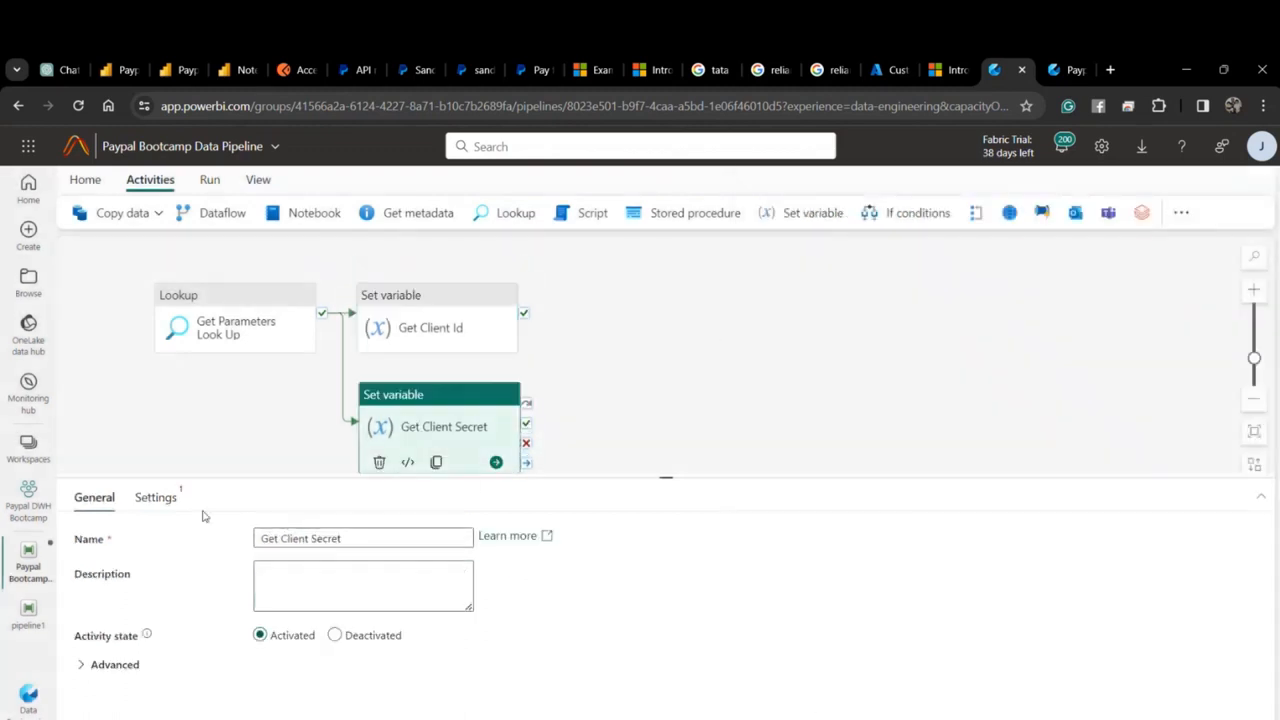
left_click(160, 495)
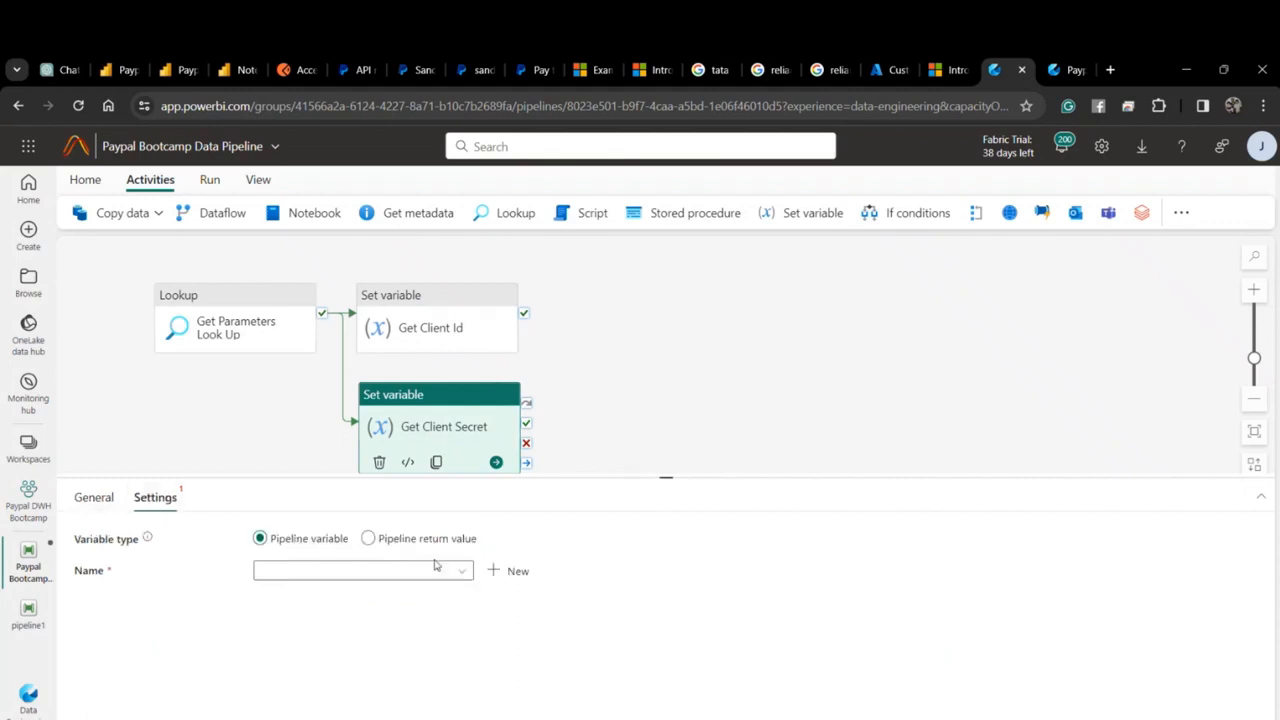
Create a client_secret pipeline variable for Get Client Secret.
left_click(510, 570)
left_click(714, 384)
type("client_secret")
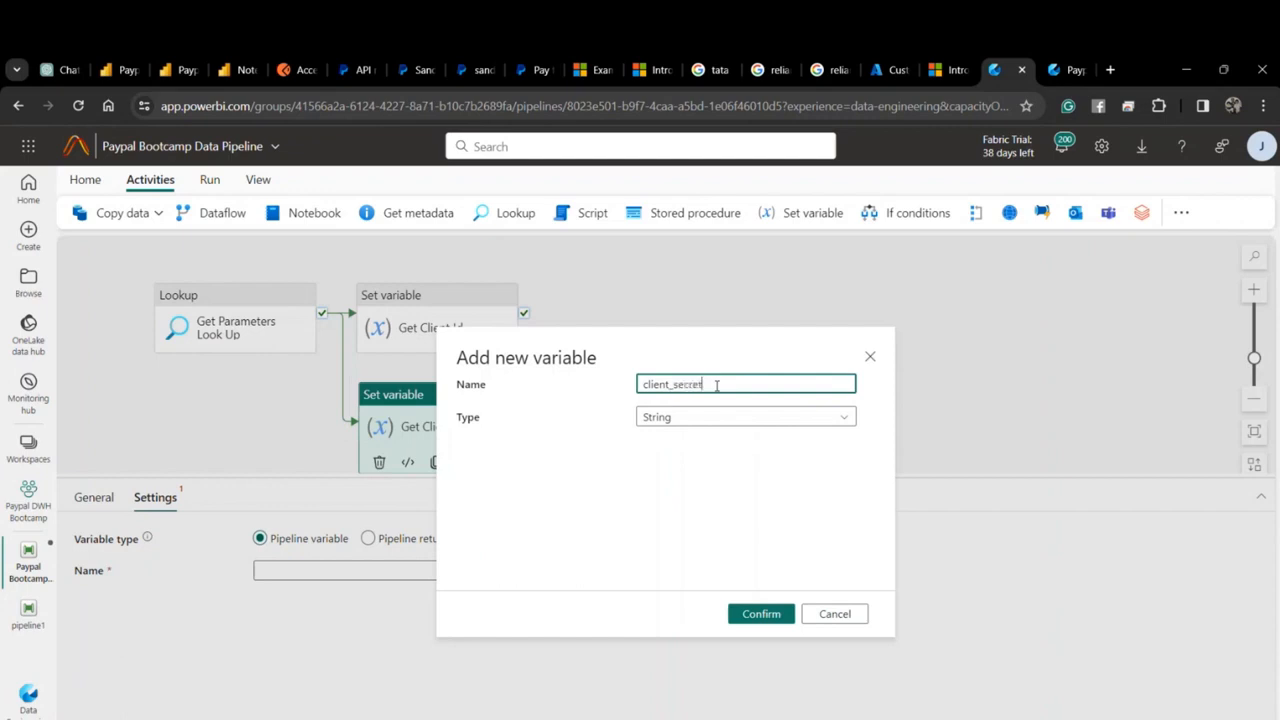
left_click(759, 614)
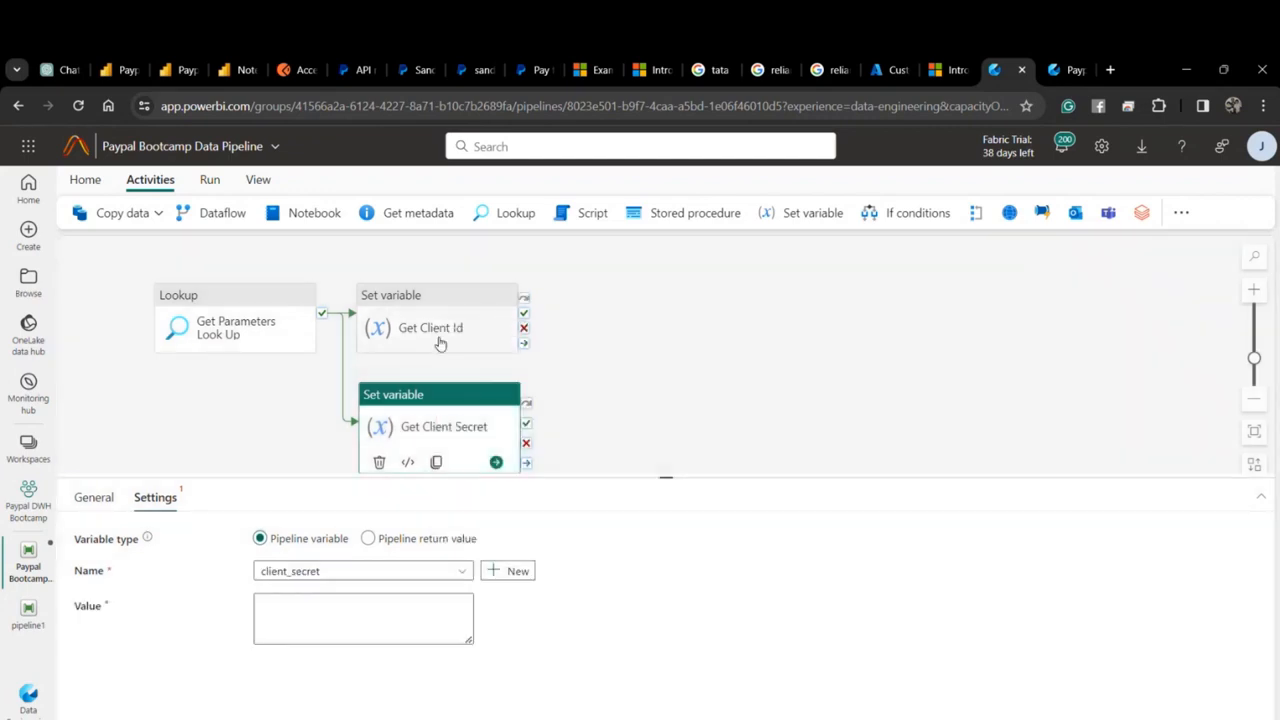
left_click(436, 341)
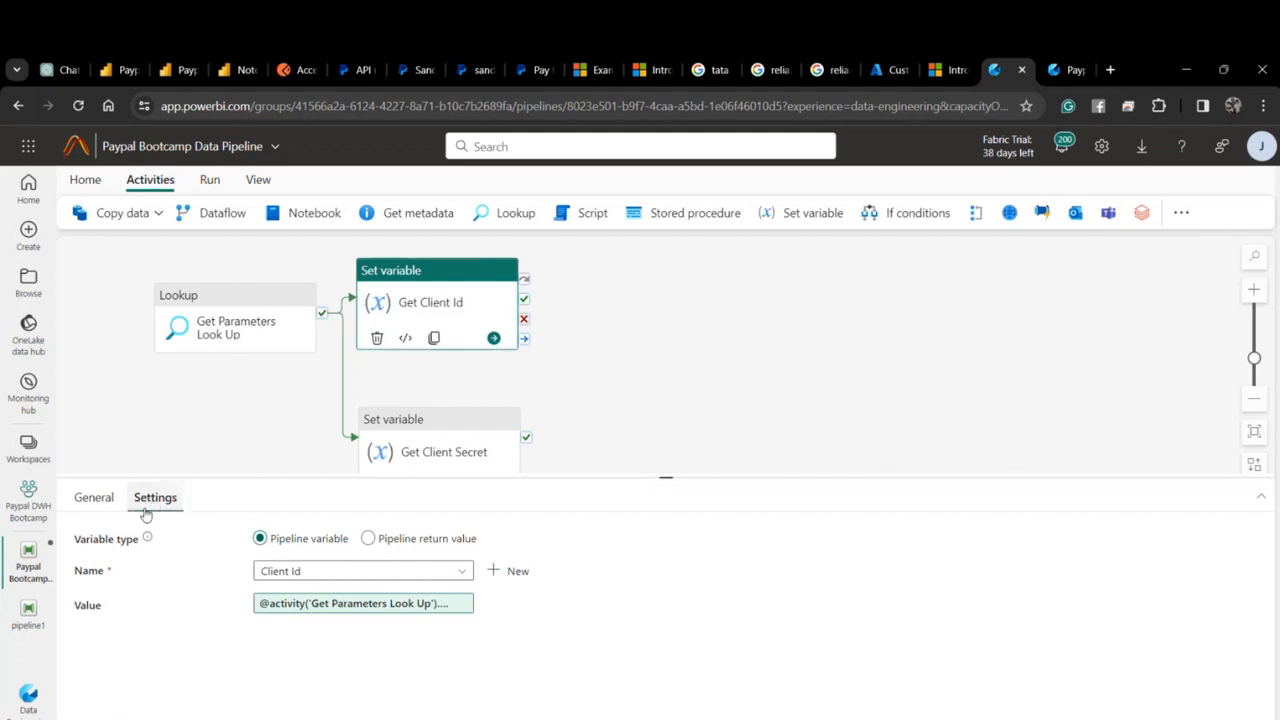
left_click(510, 436)
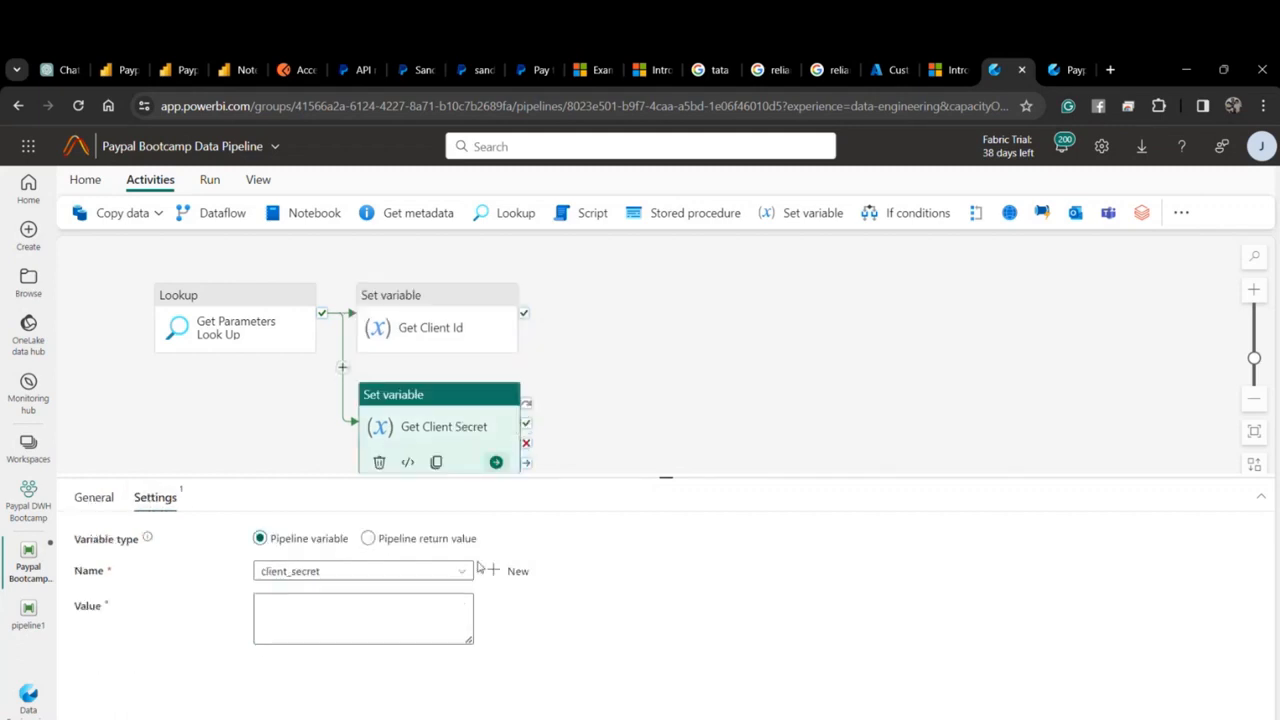
Rename the Client Id pipeline variable to client_id.
left_click(263, 442)
left_click(195, 502)
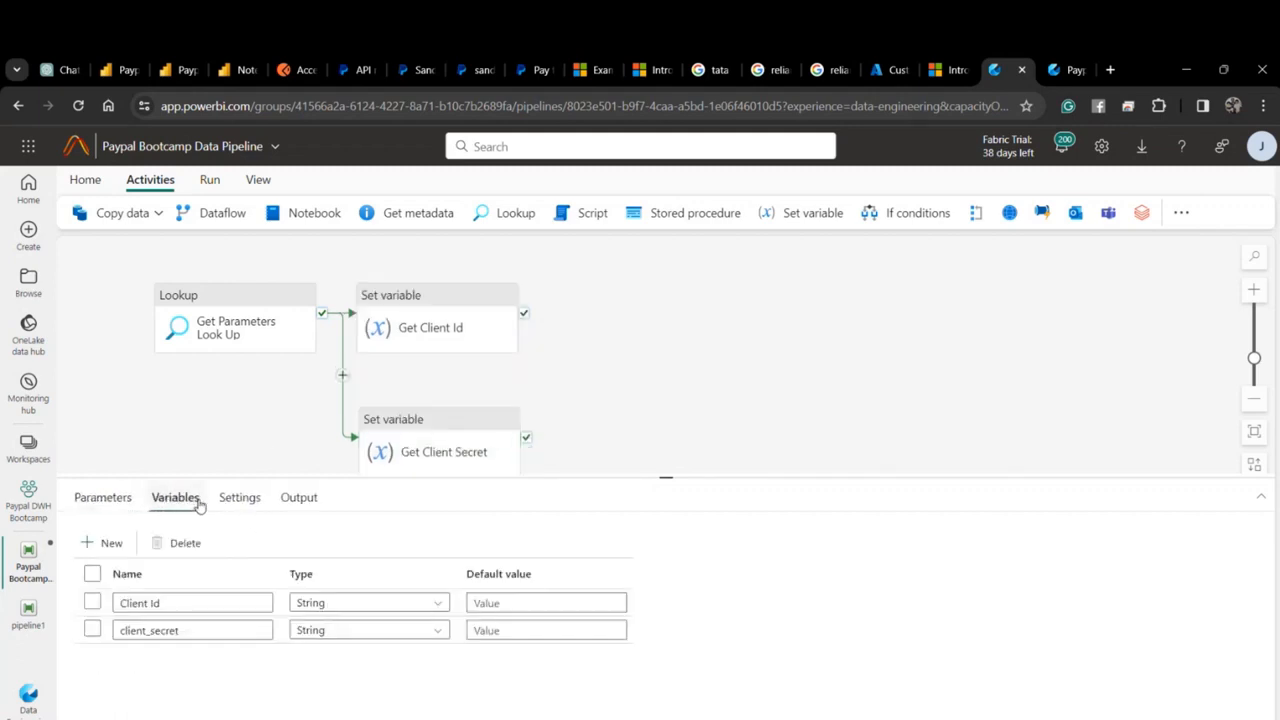
left_click_drag(184, 631, 112, 600)
type("cl")
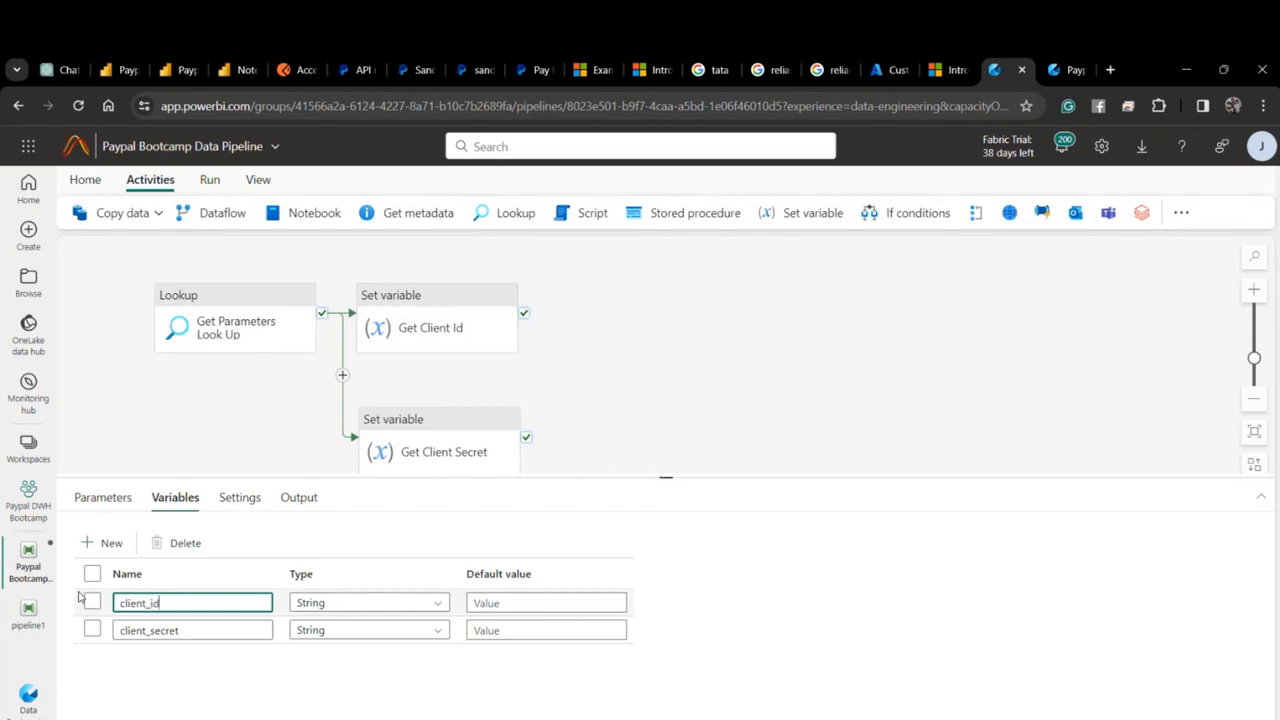
left_click(490, 323)
left_click(155, 497)
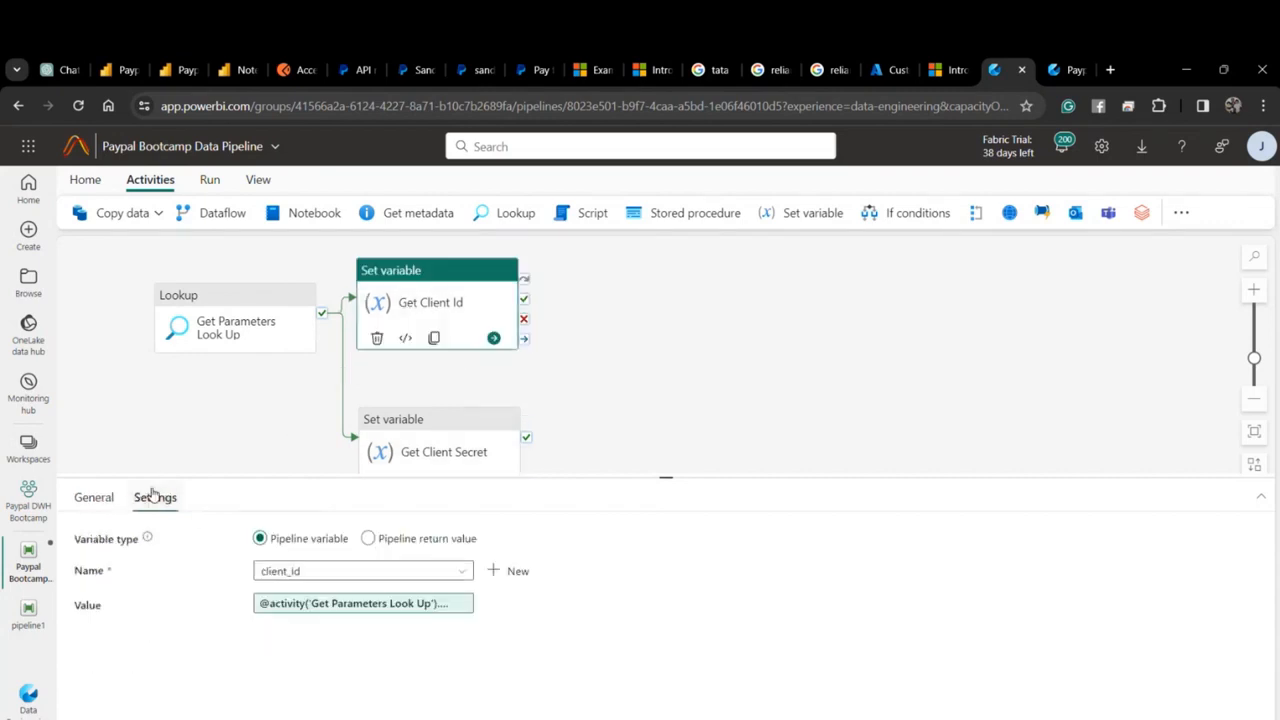
Set Get Client Secret's value to the Get Parameters Look Up output's client_secret.
left_click(410, 453)
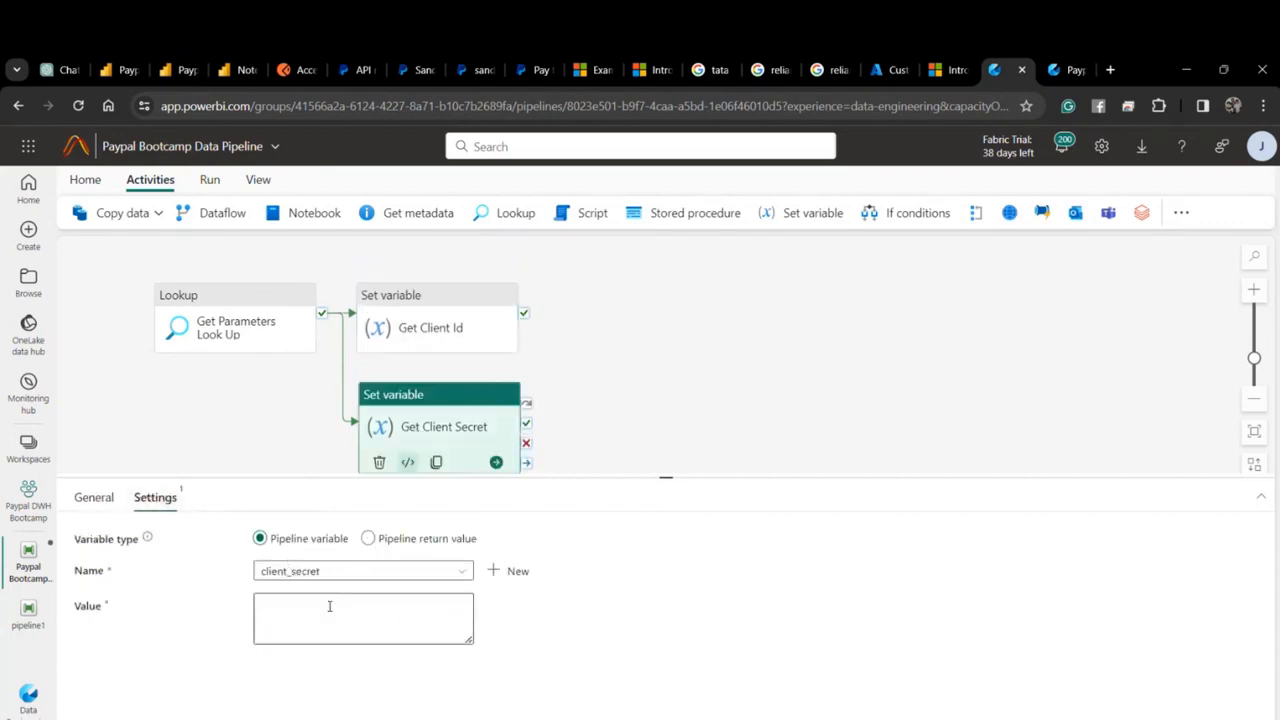
left_click(329, 606)
left_click(336, 655)
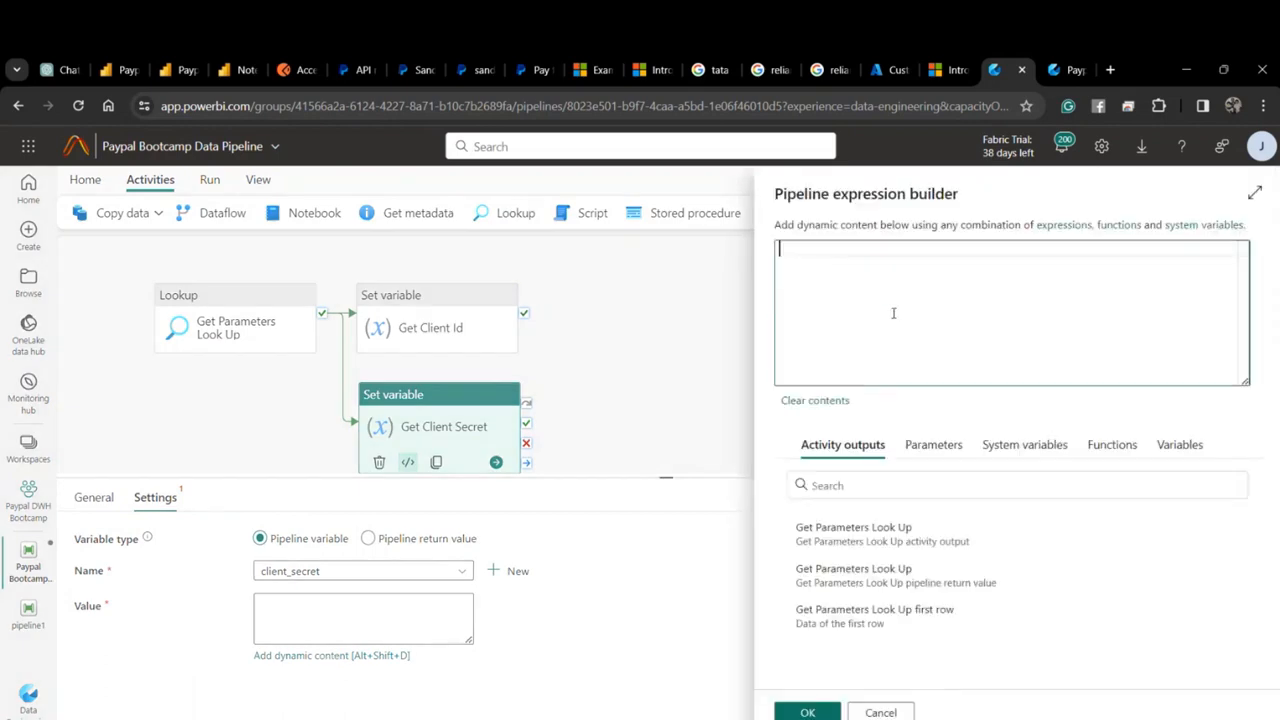
left_click(930, 527)
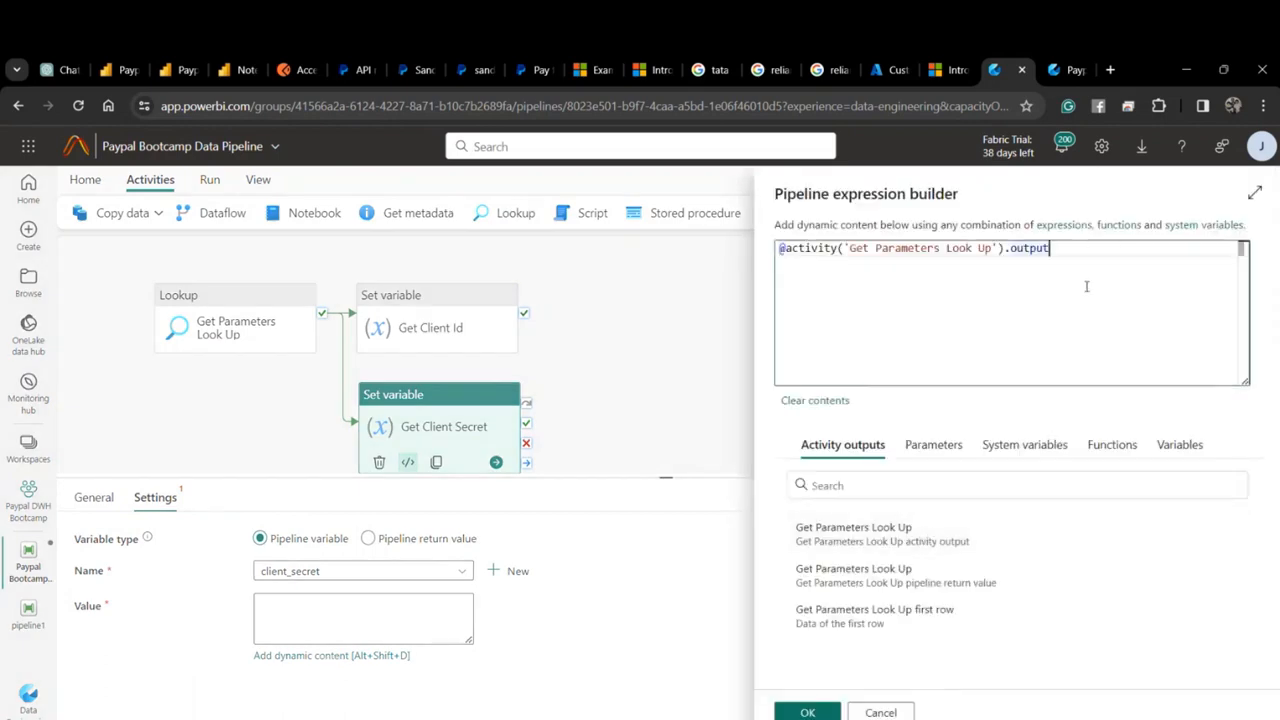
type(".client_secret")
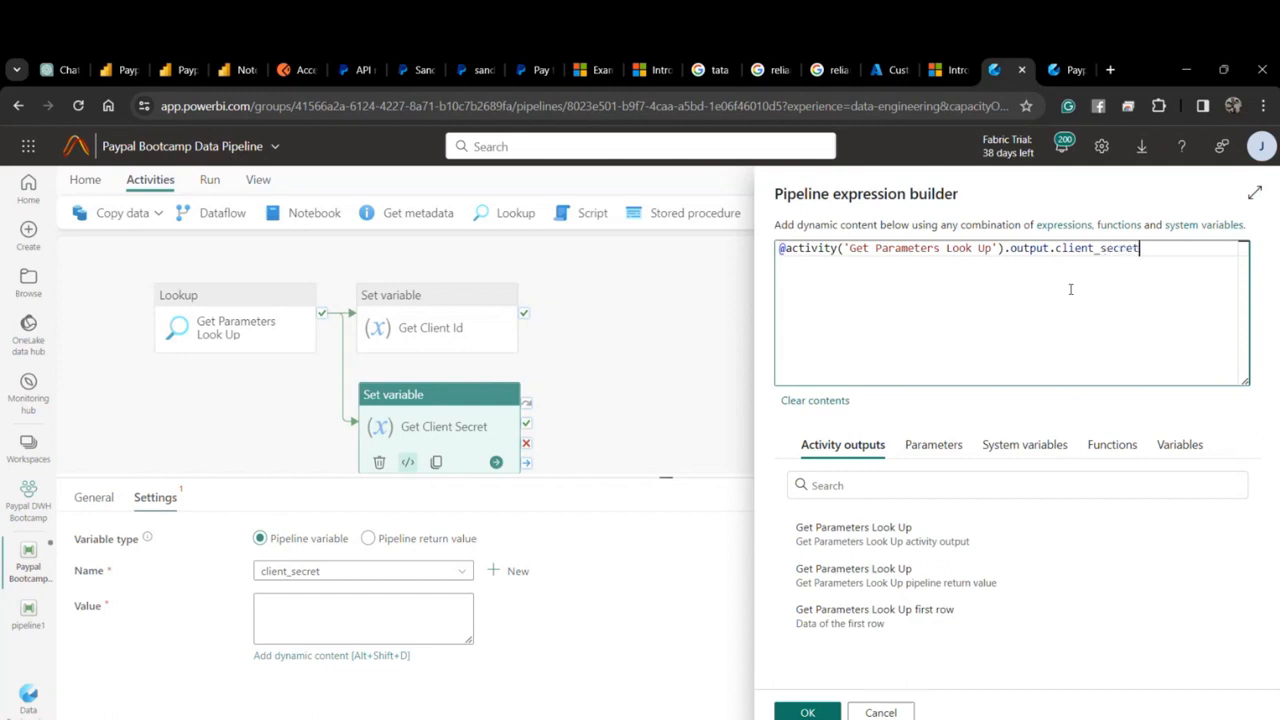
left_click(812, 711)
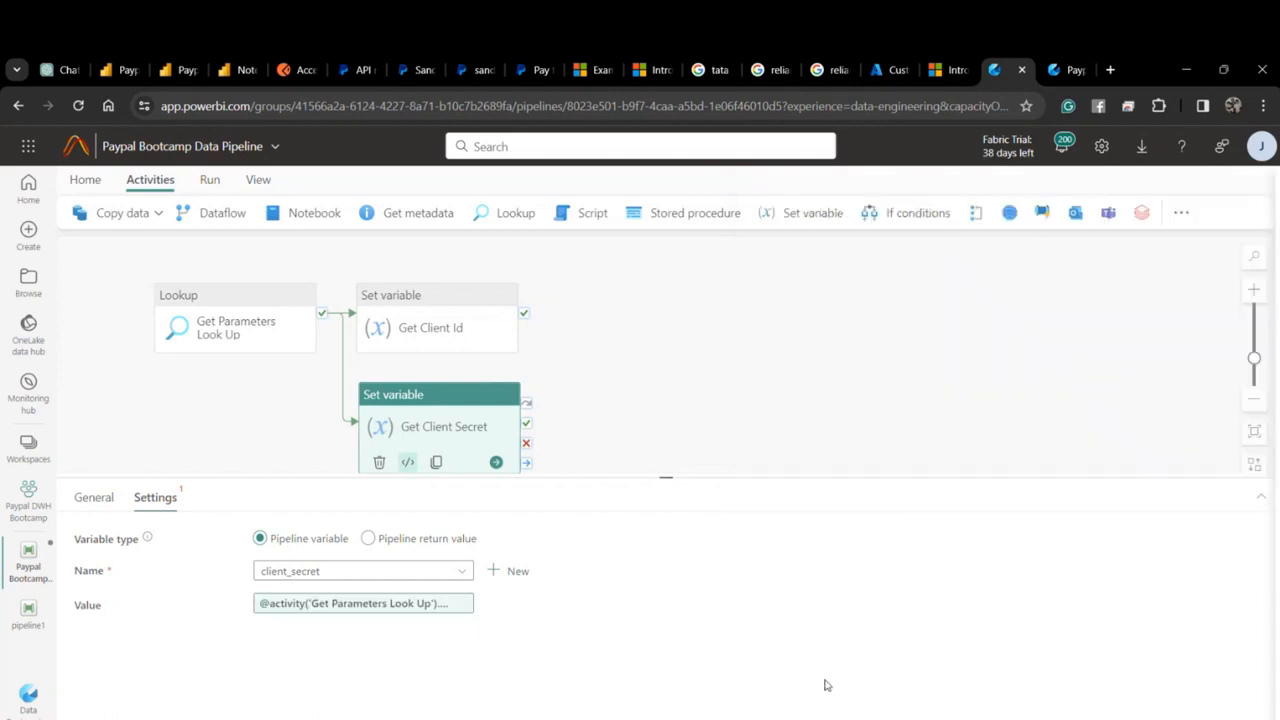
left_click(689, 386)
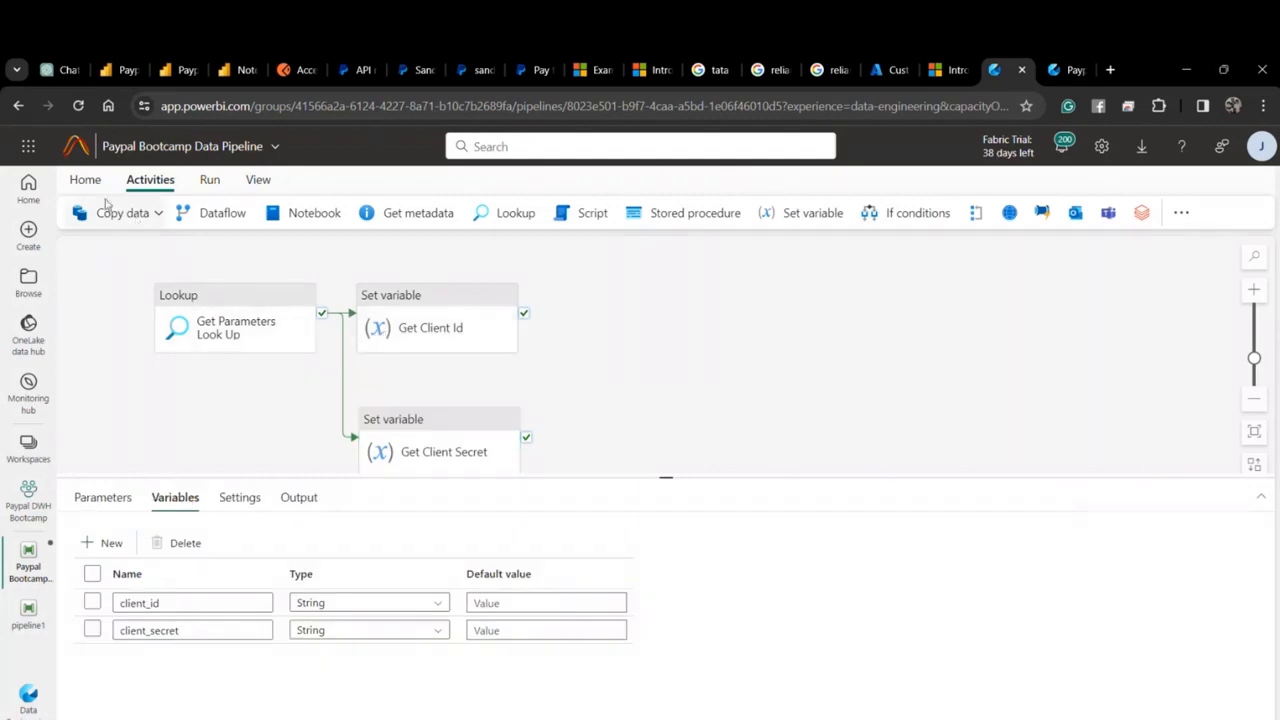
left_click(86, 179)
Save and run the pipeline, refreshing until the lookup succeeds and both Set variables fail.
left_click(81, 213)
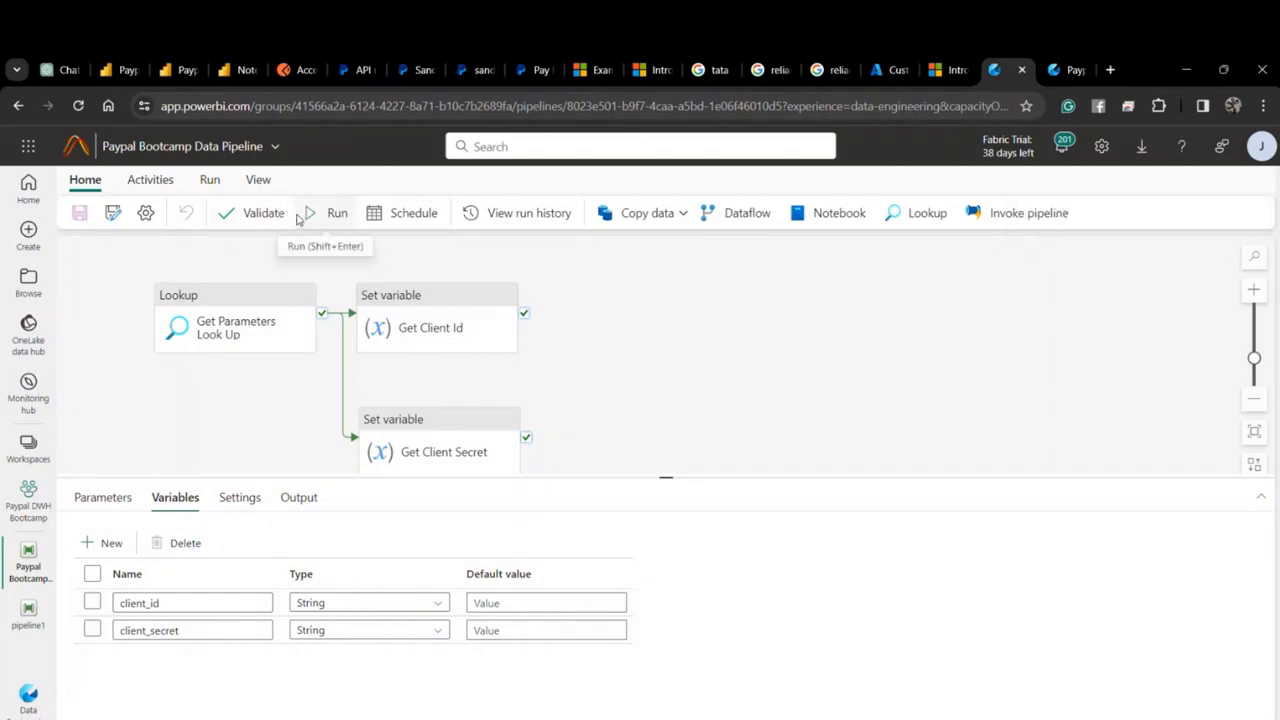
left_click(331, 216)
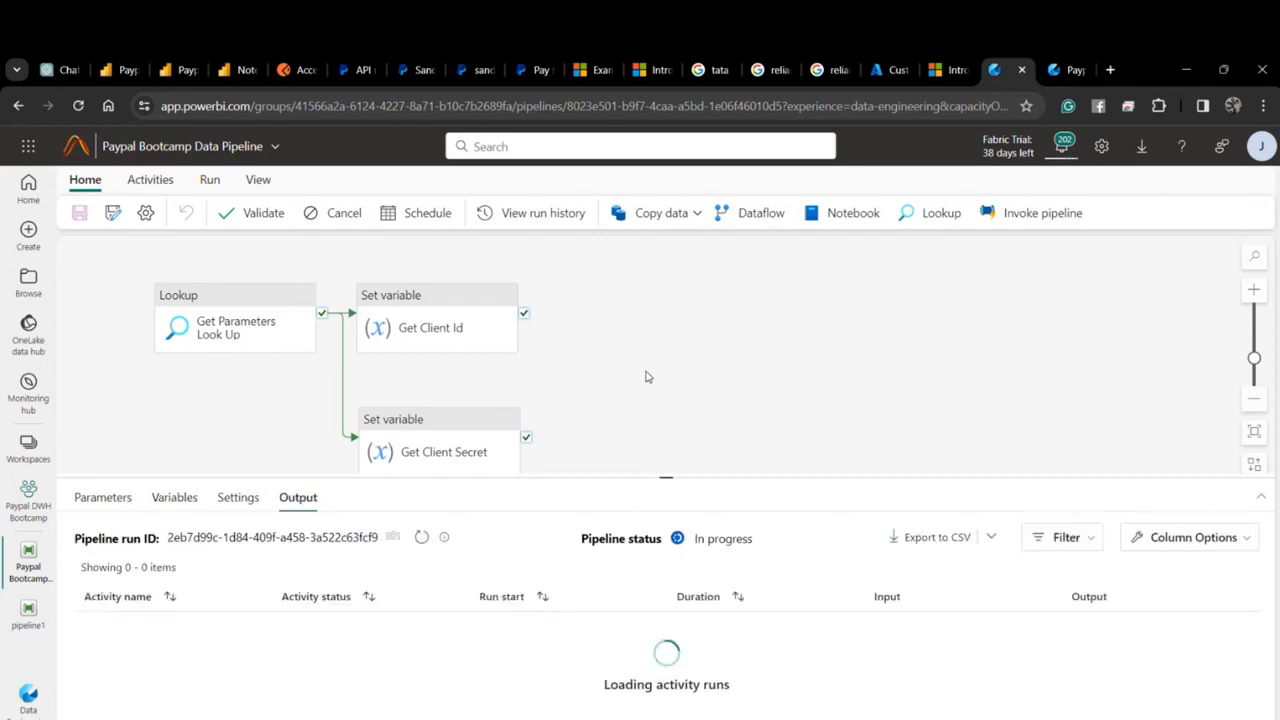
left_click(419, 540)
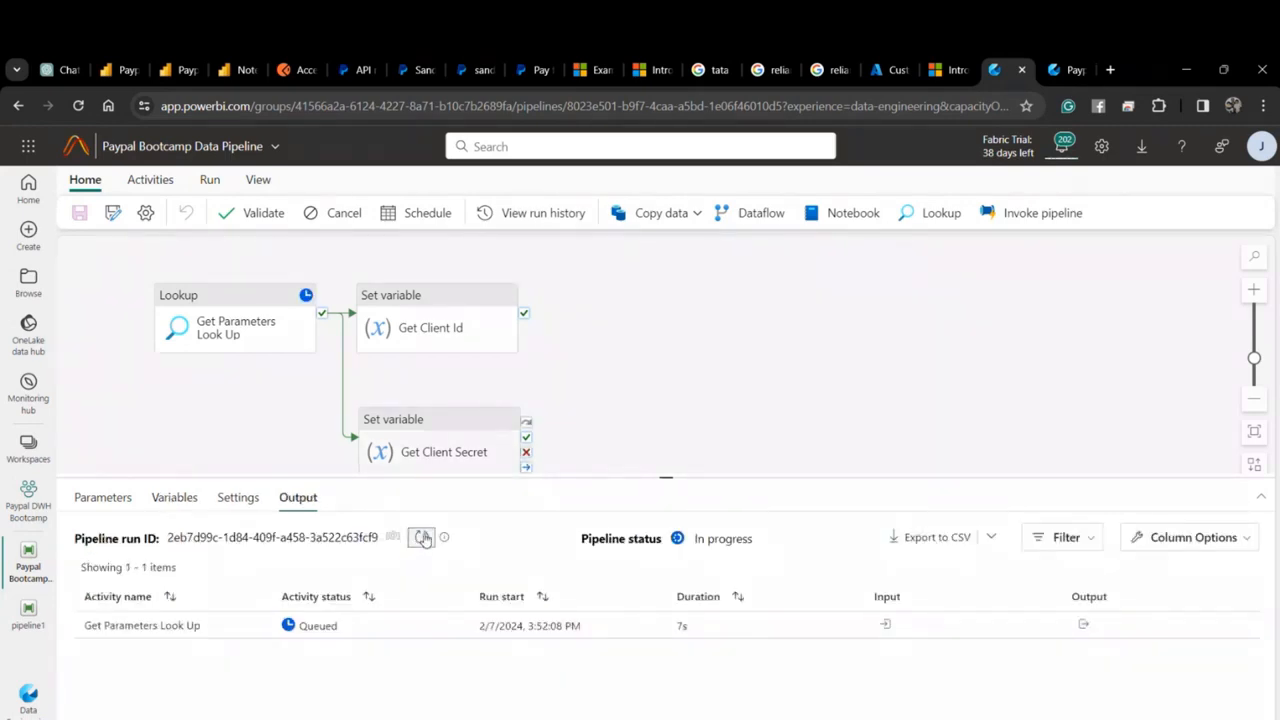
left_click(423, 540)
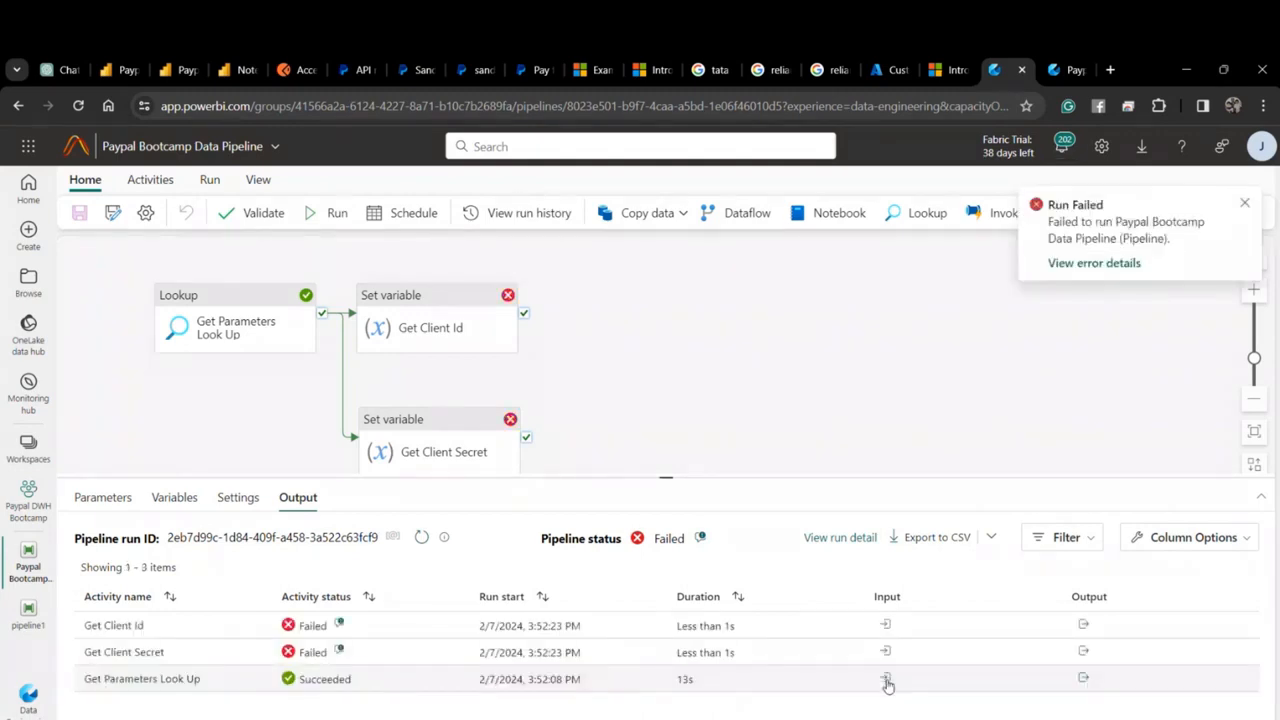
Inspect the Get Parameters Look Up input and output JSON from the run.
left_click(886, 679)
scroll(812, 580, "down", 5)
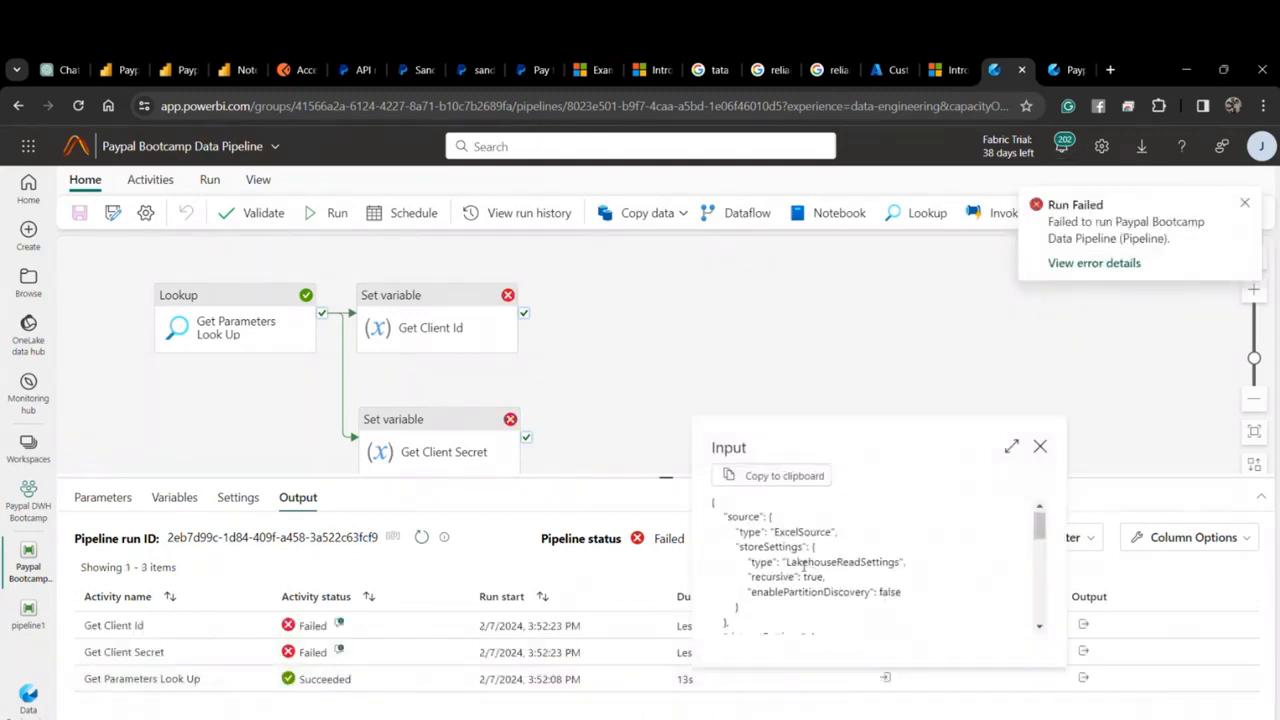
scroll(812, 580, "up", 5)
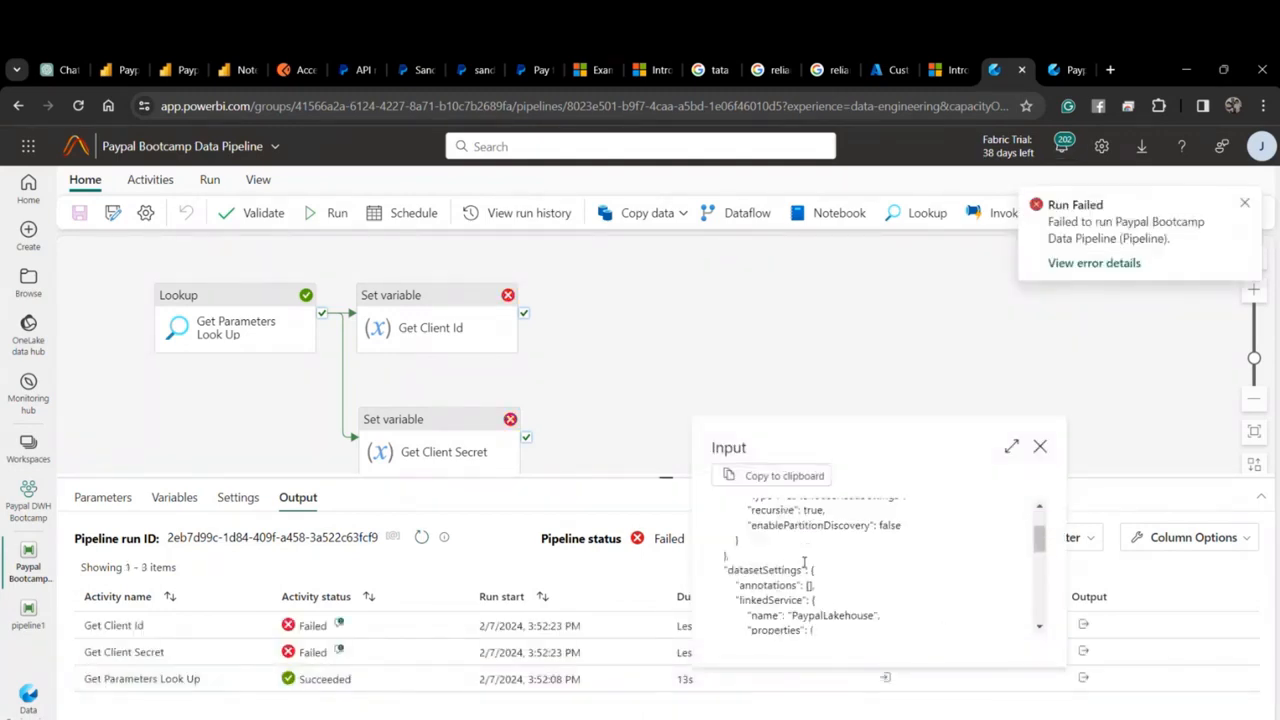
left_click(1040, 448)
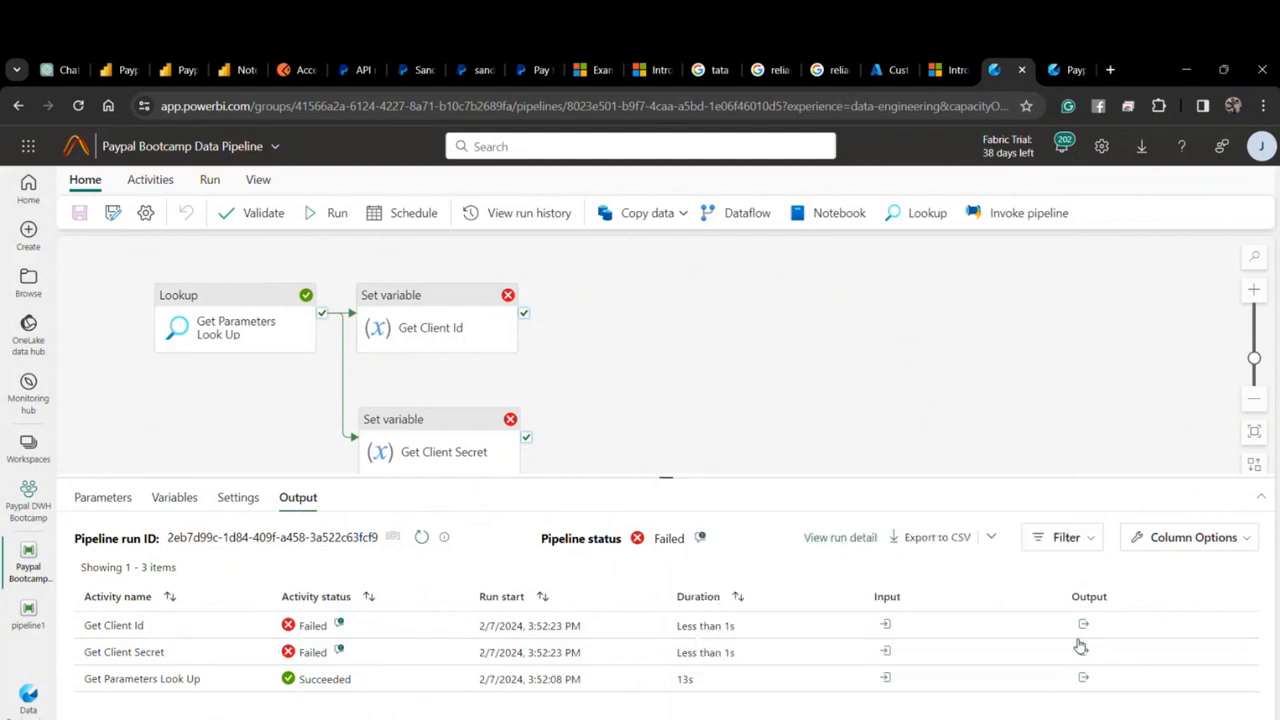
left_click(1083, 678)
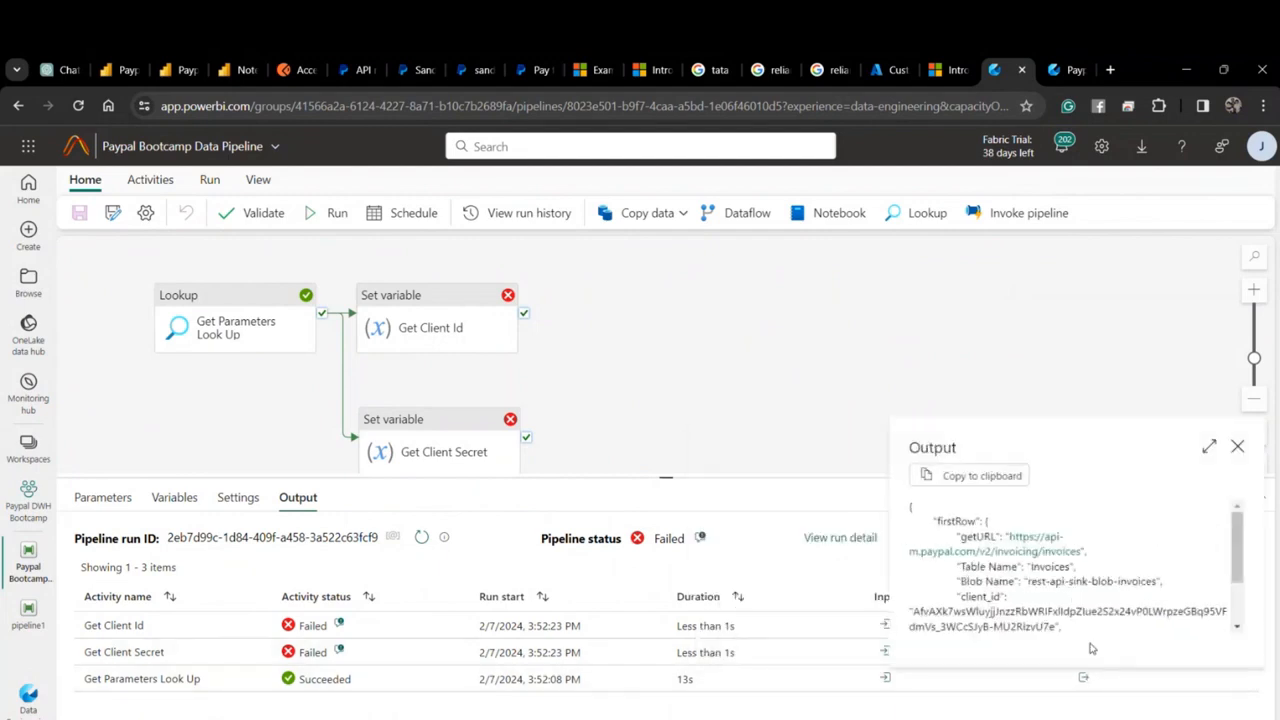
scroll(1050, 575, "down", 2)
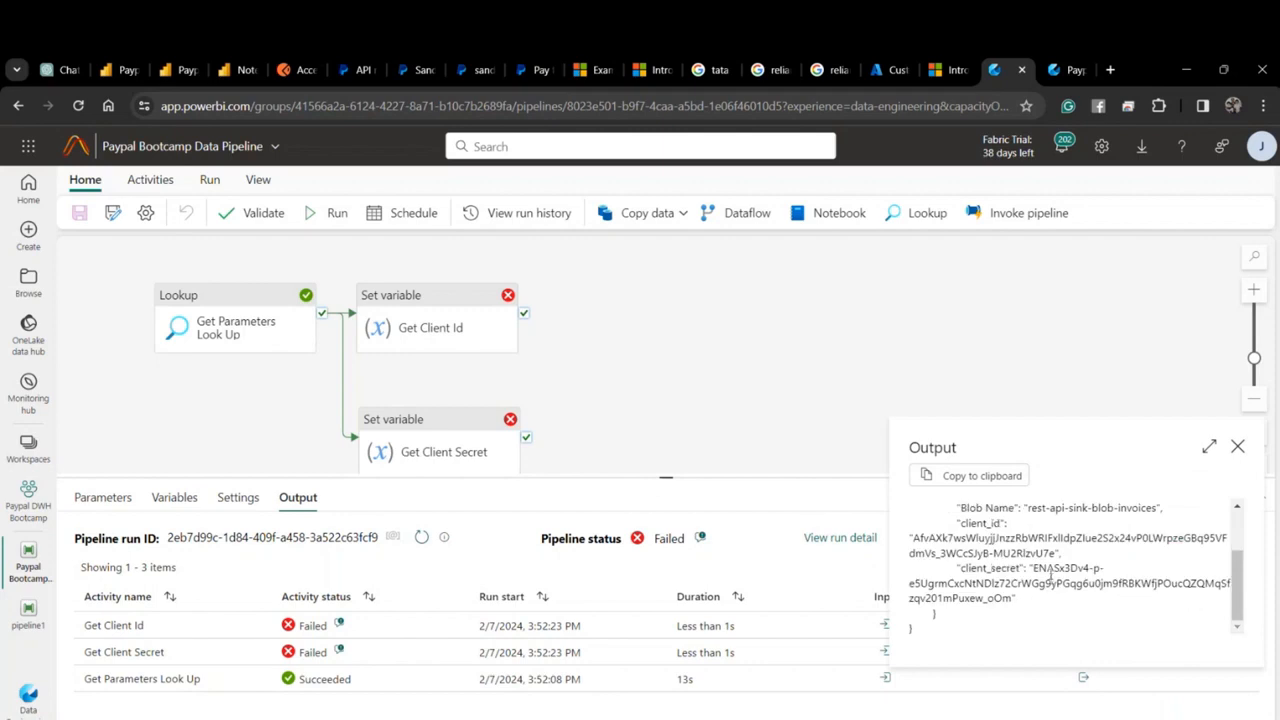
left_click(1238, 447)
Read Get Client Secret's InvalidTemplate error, then reopen the lookup output showing firstRow.
left_click(339, 651)
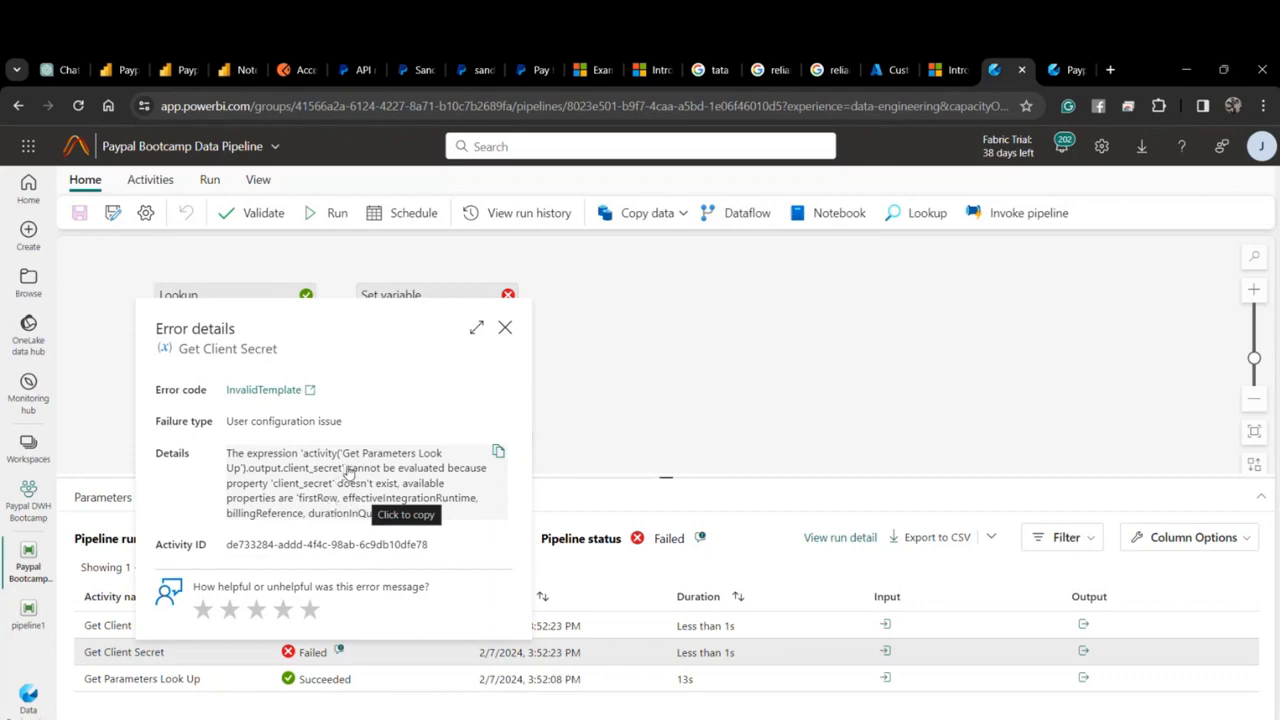
left_click(505, 327)
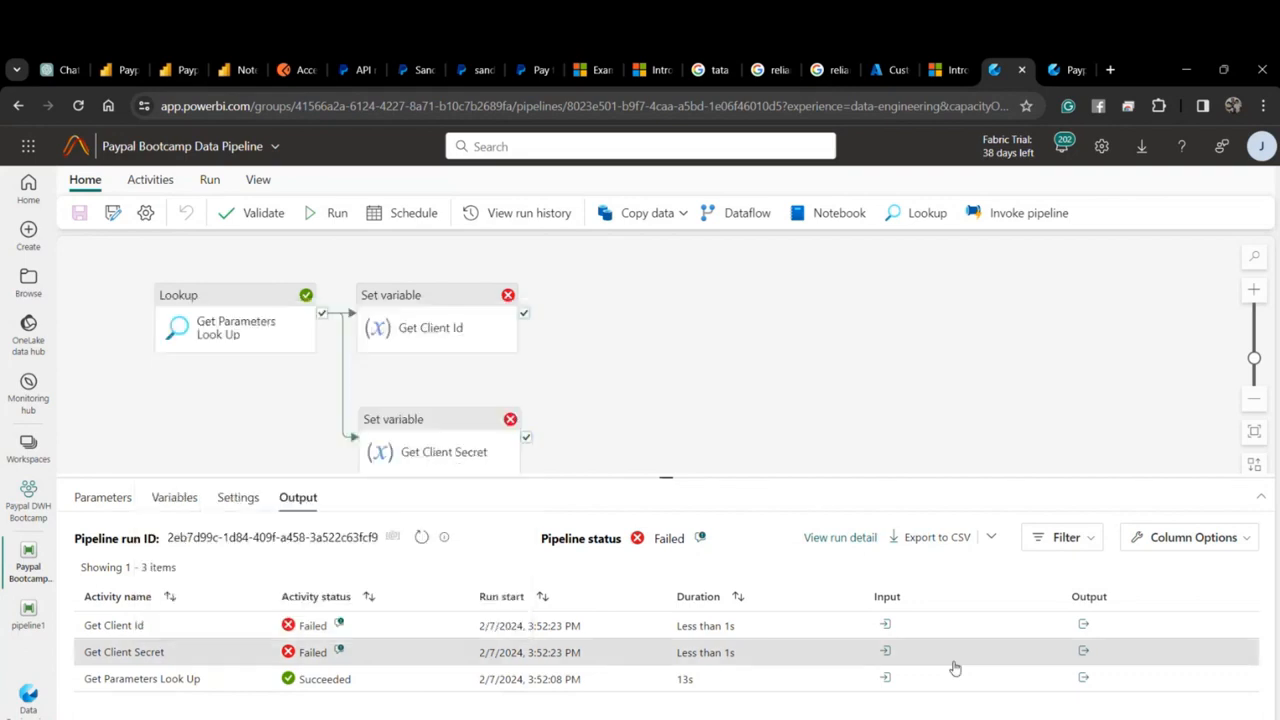
left_click(1085, 679)
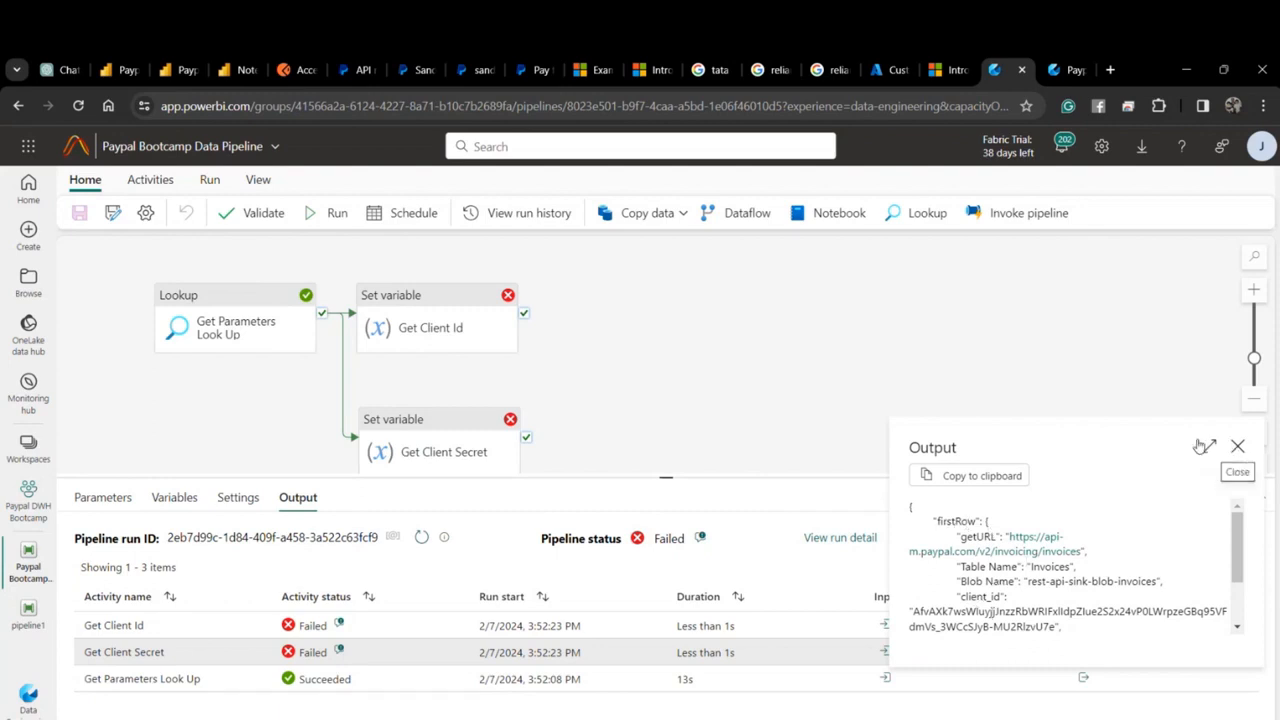
Set Get Client Id's value to the Lookup's firstRow.client_id expression.
left_click(1237, 449)
left_click(436, 345)
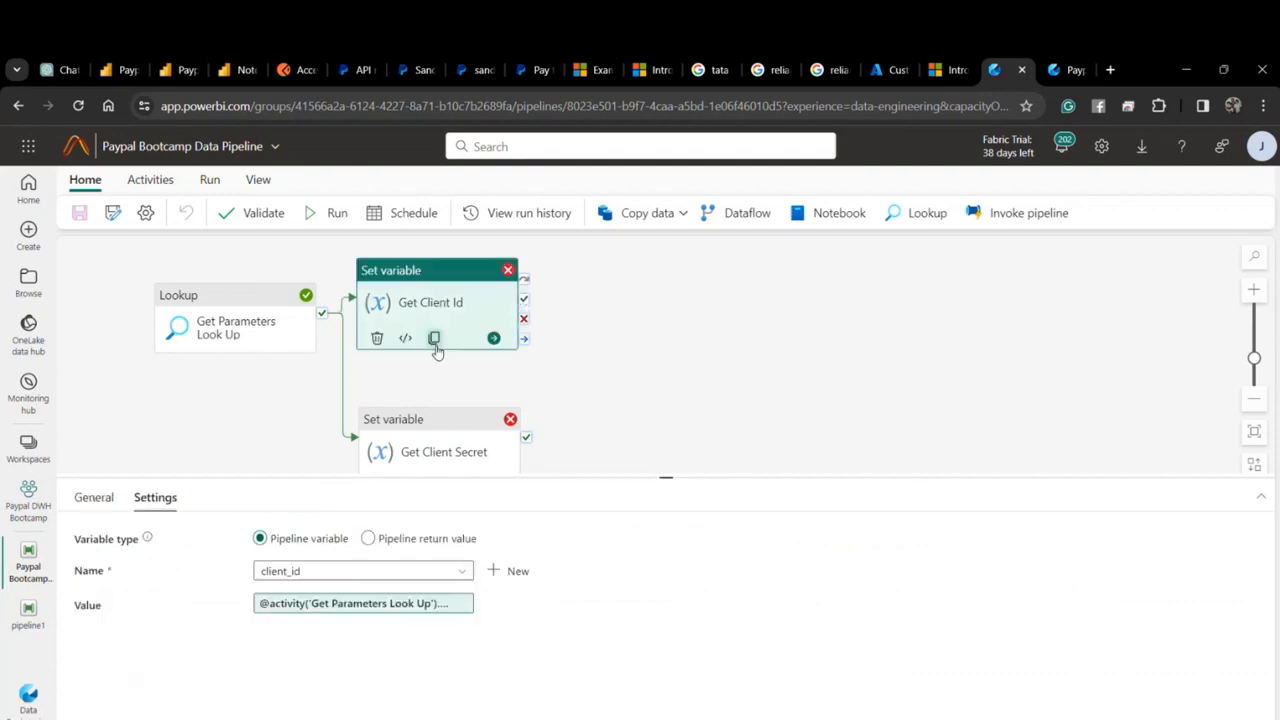
left_click(450, 603)
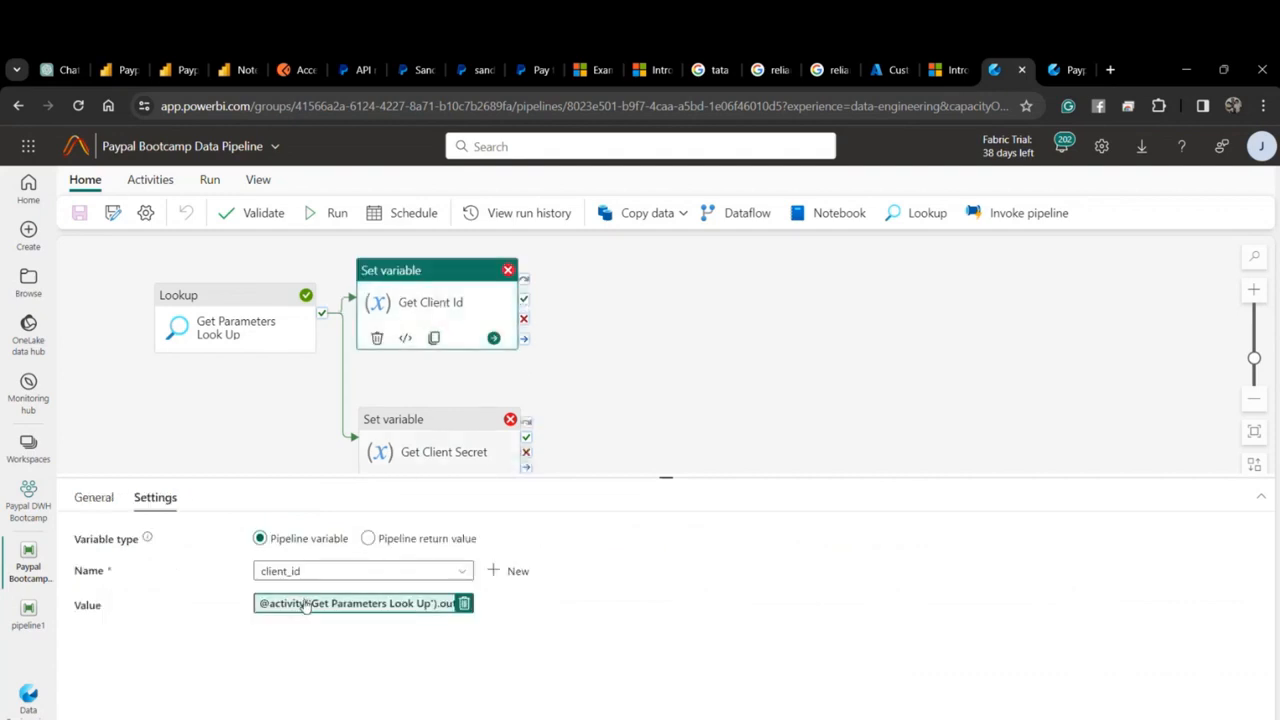
left_click(1148, 266)
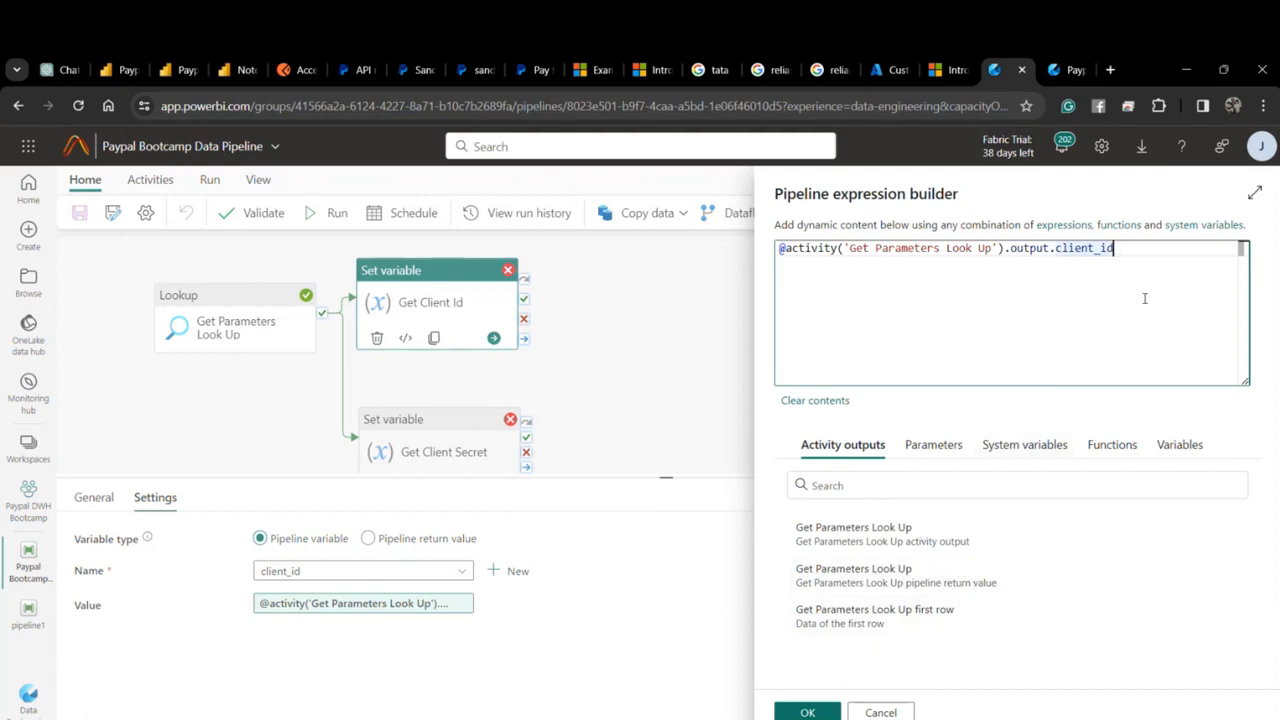
left_click(918, 641)
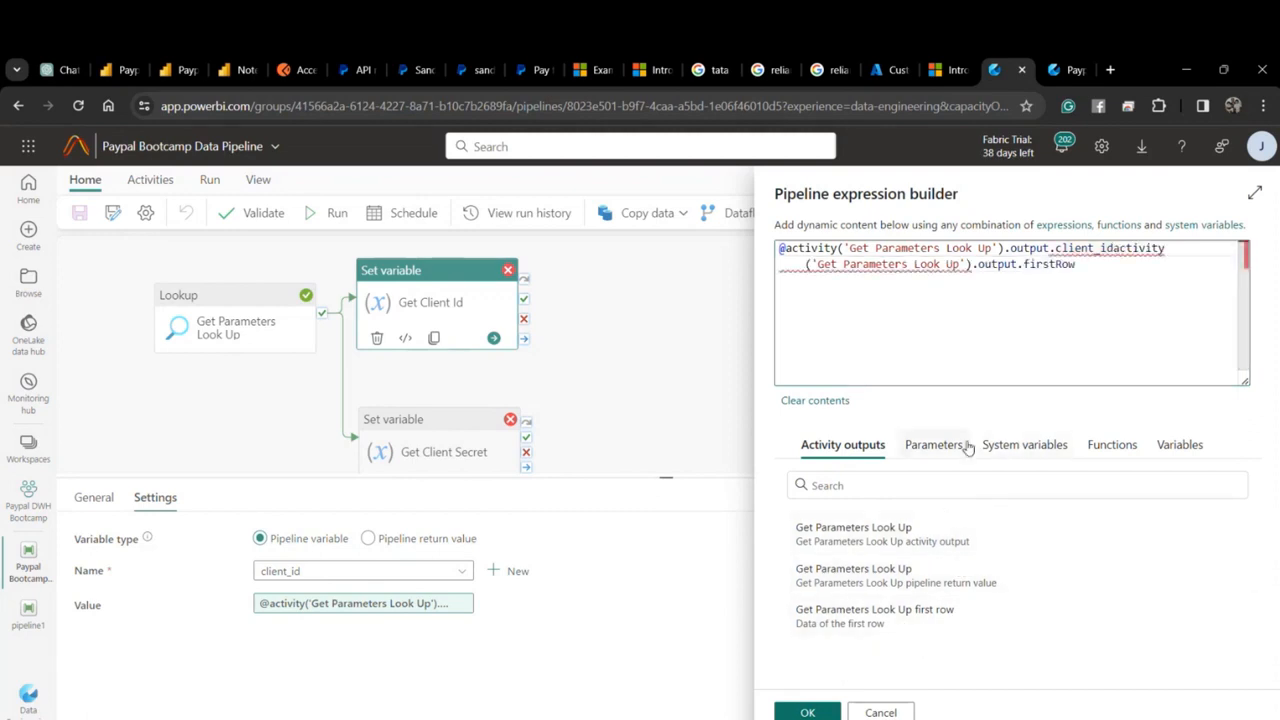
key("ctrl+a")
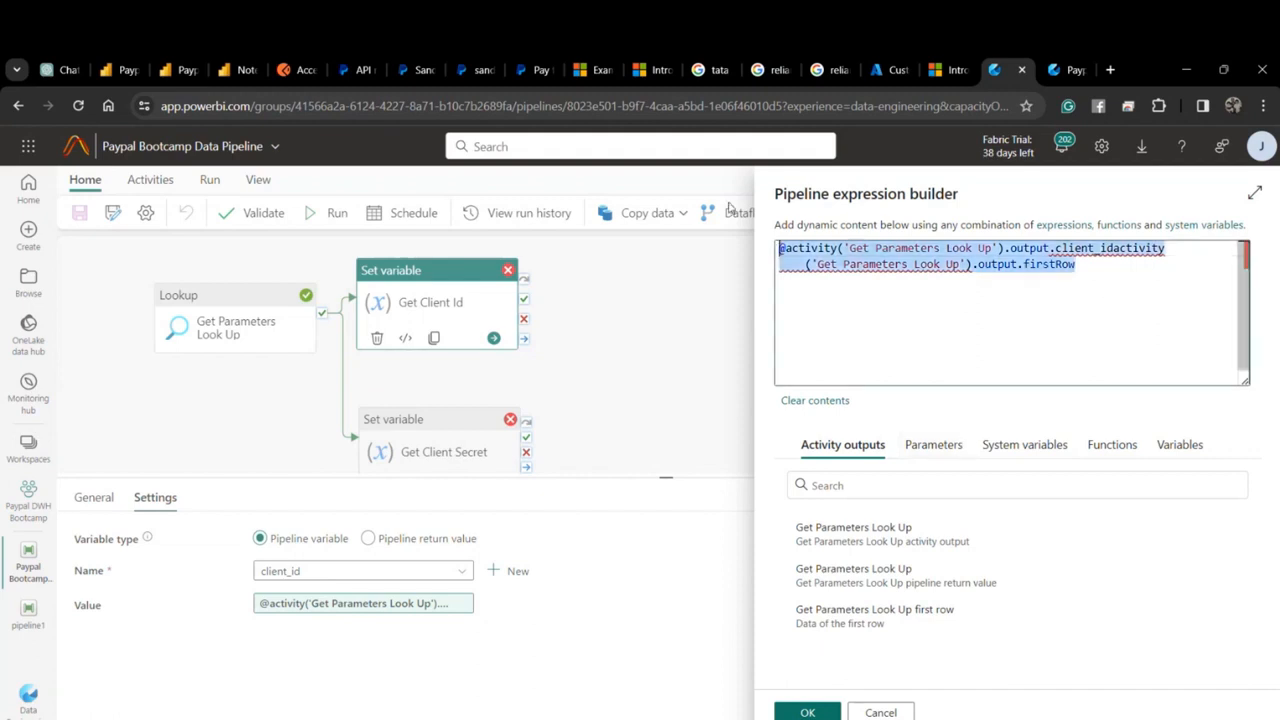
left_click(888, 617)
type(".")
type("clinet")
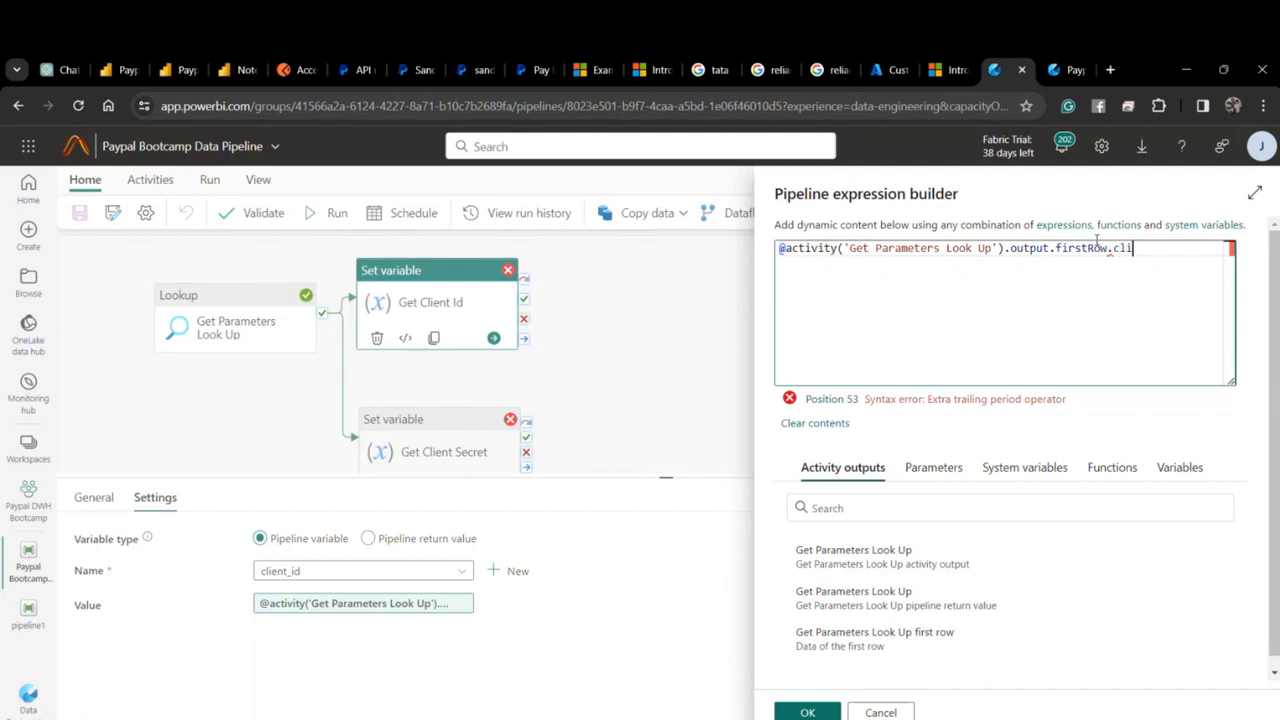
key("BackSpace")
key("BackSpace")
key("BackSpace")
type("en")
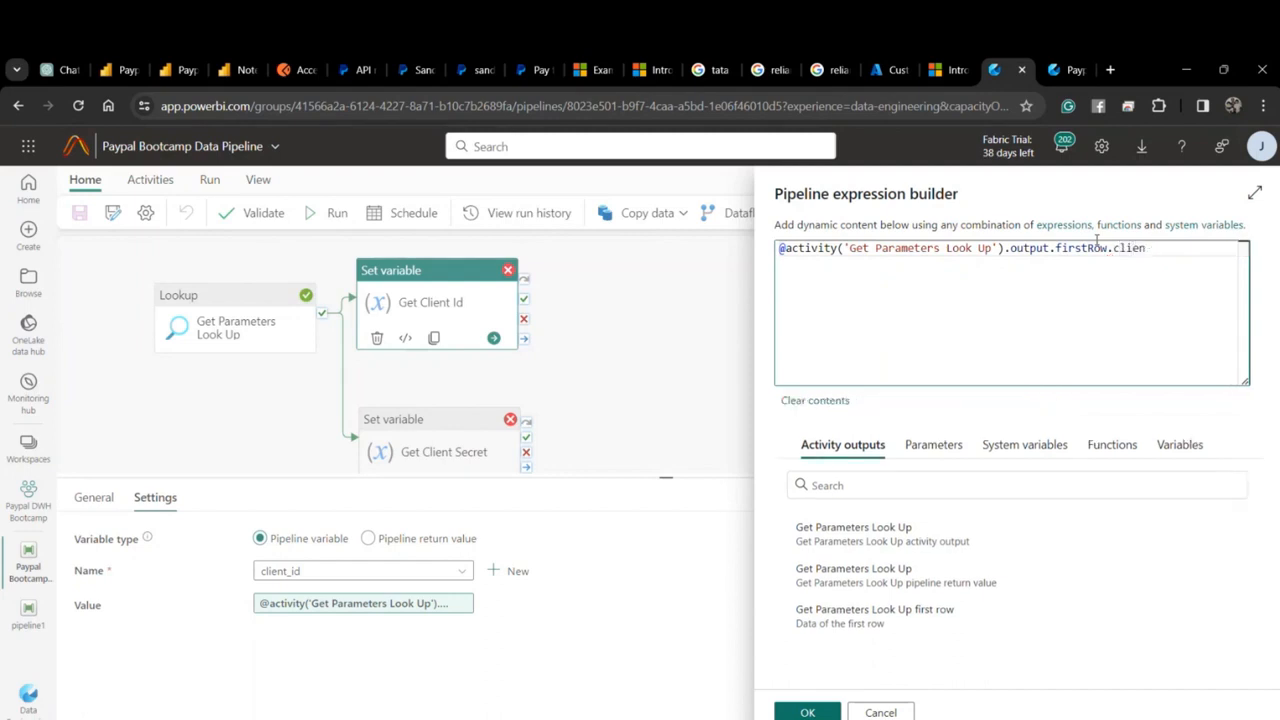
type("t_id")
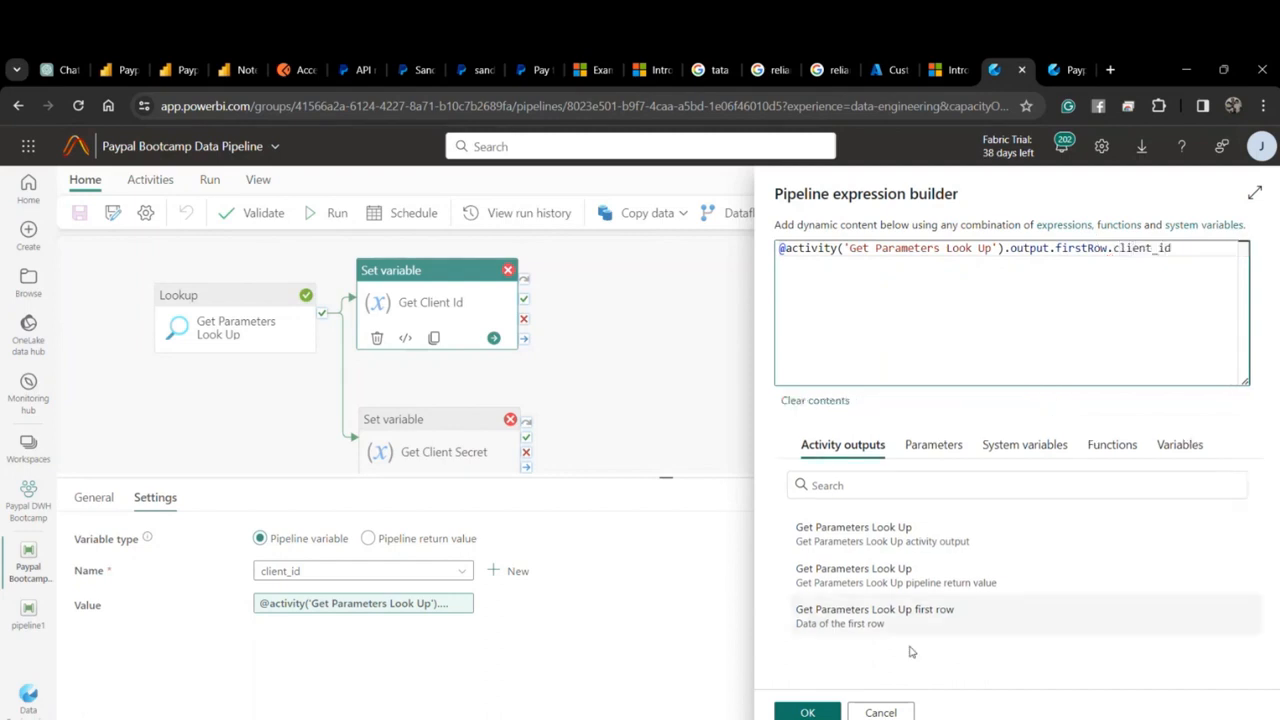
left_click(806, 712)
Set Get Client Secret's value to the Lookup's firstRow.client_secret expression.
left_click(440, 450)
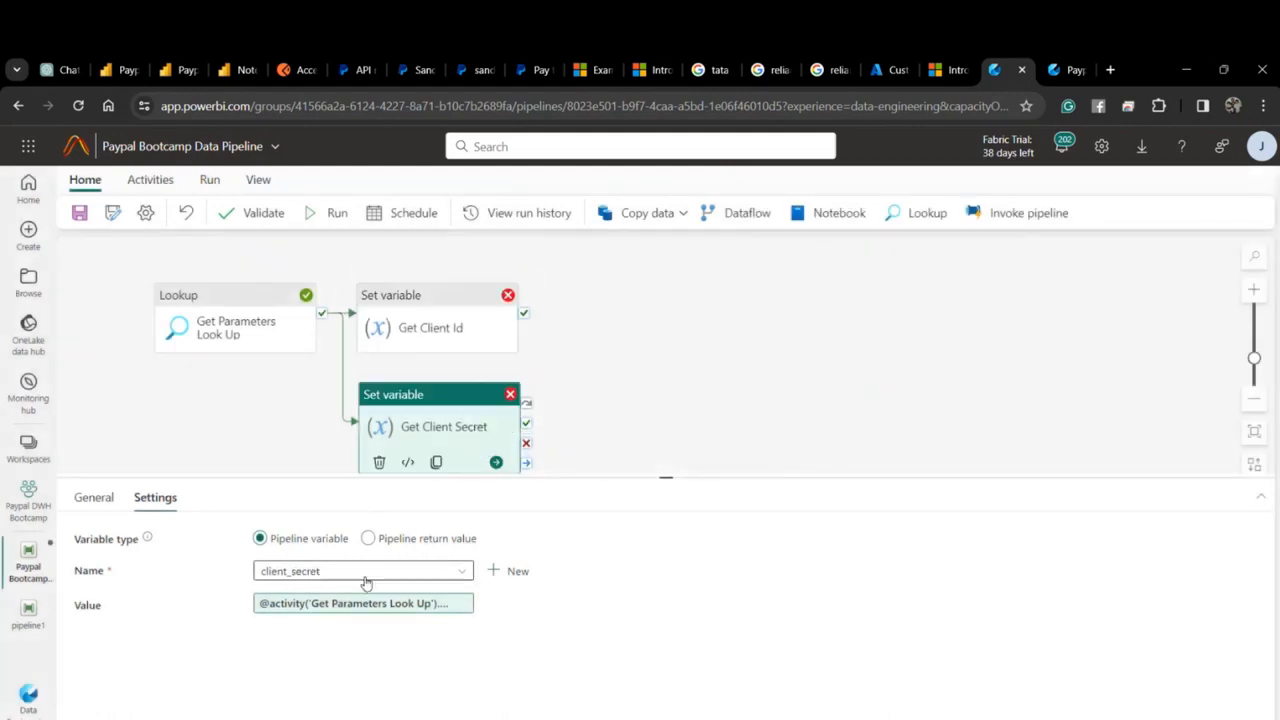
left_click(392, 601)
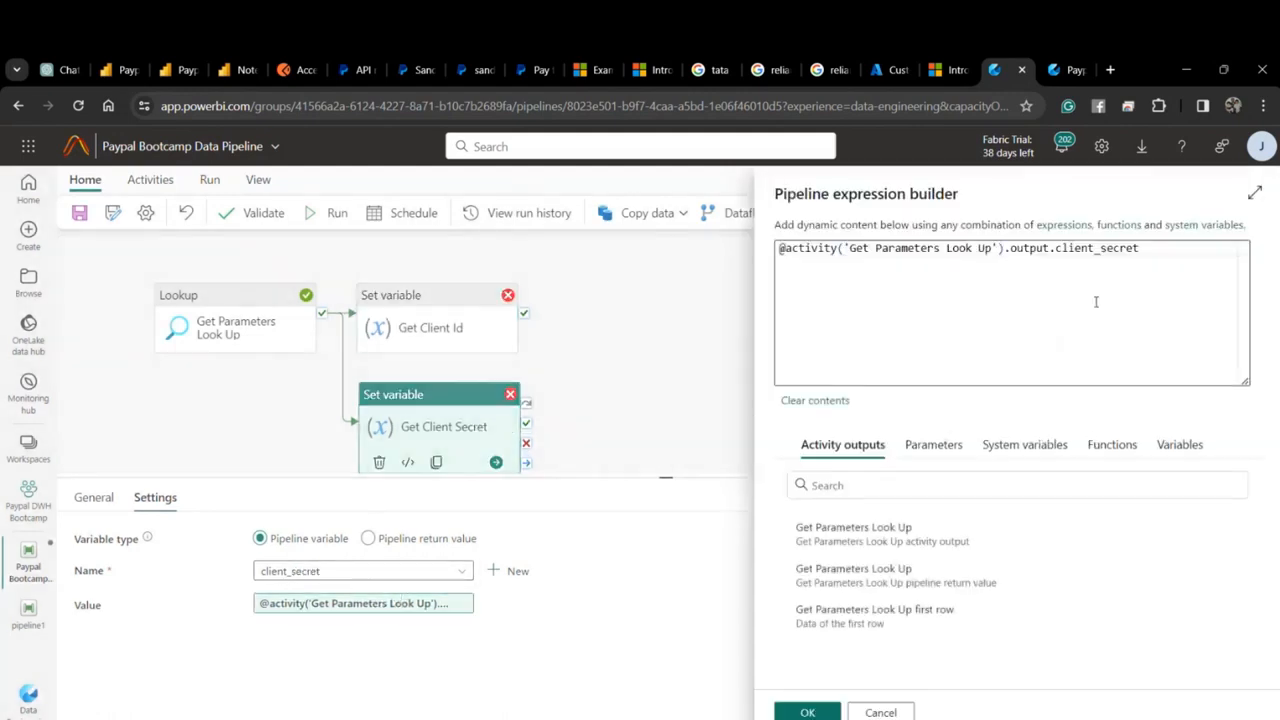
left_click(880, 610)
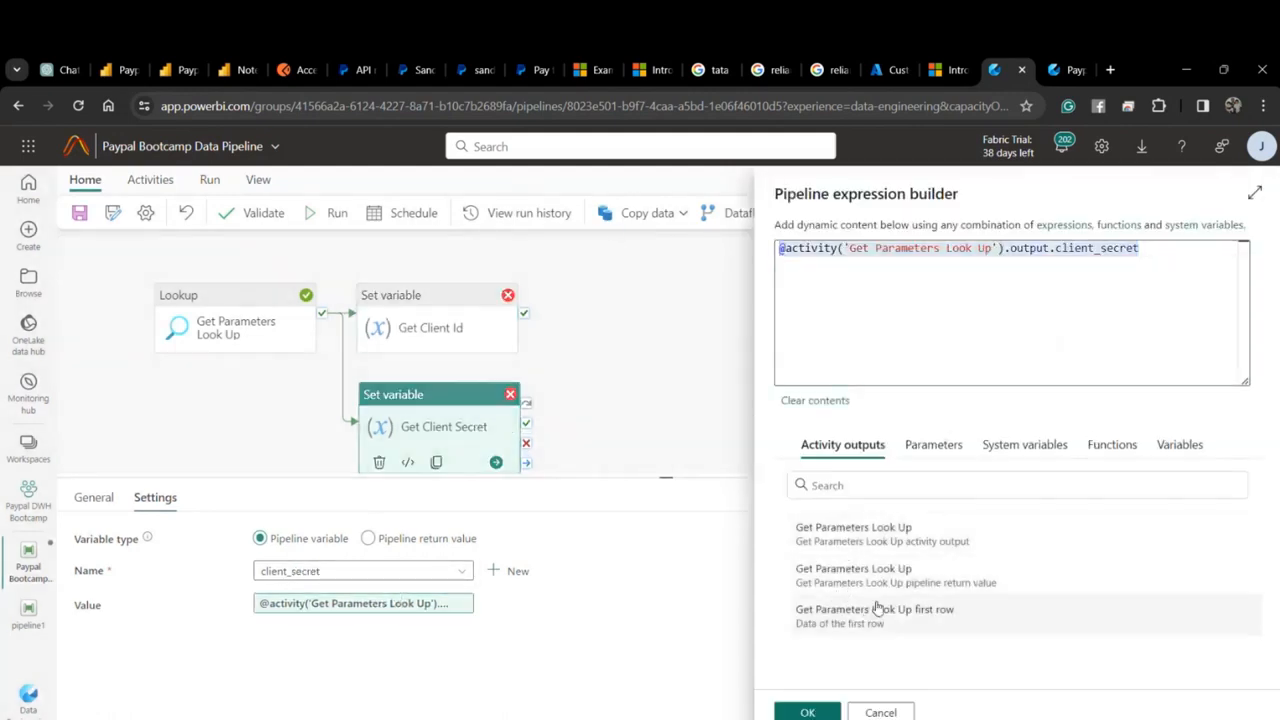
left_click(1170, 292)
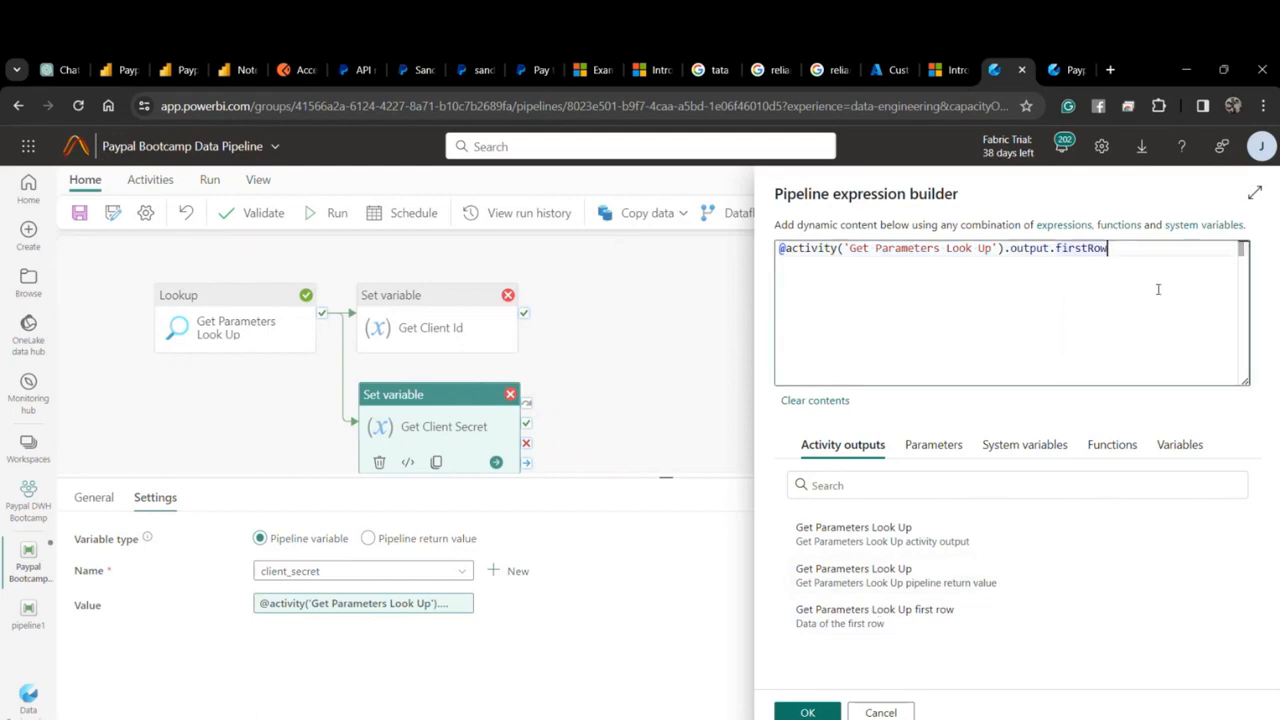
type(".client_secret")
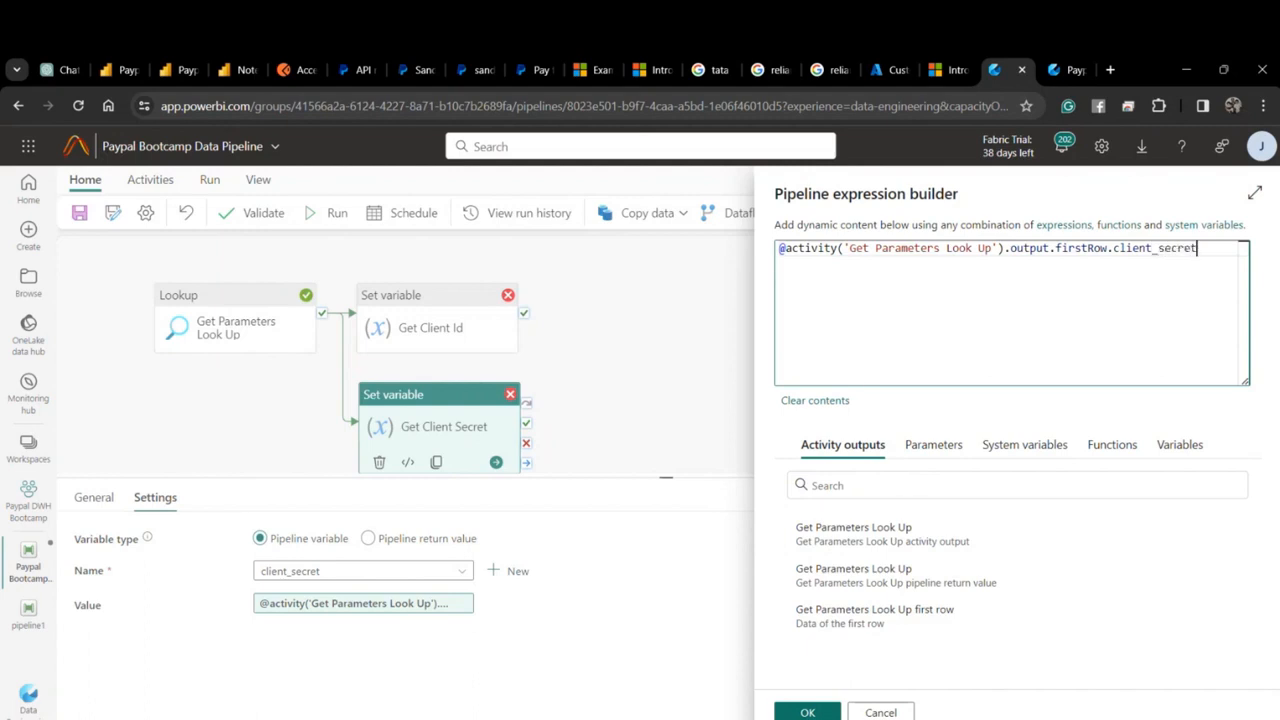
left_click(807, 712)
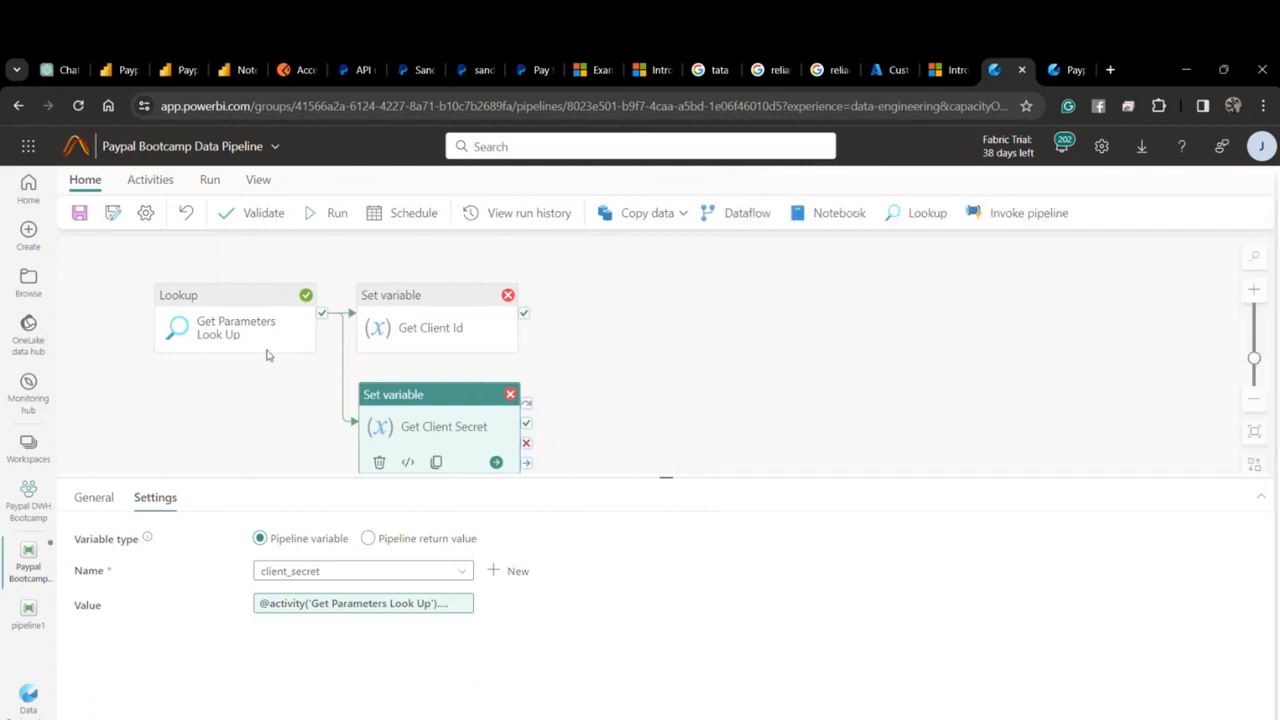
Save the pipeline, rerun it, and refresh the run output until it succeeds.
left_click(80, 213)
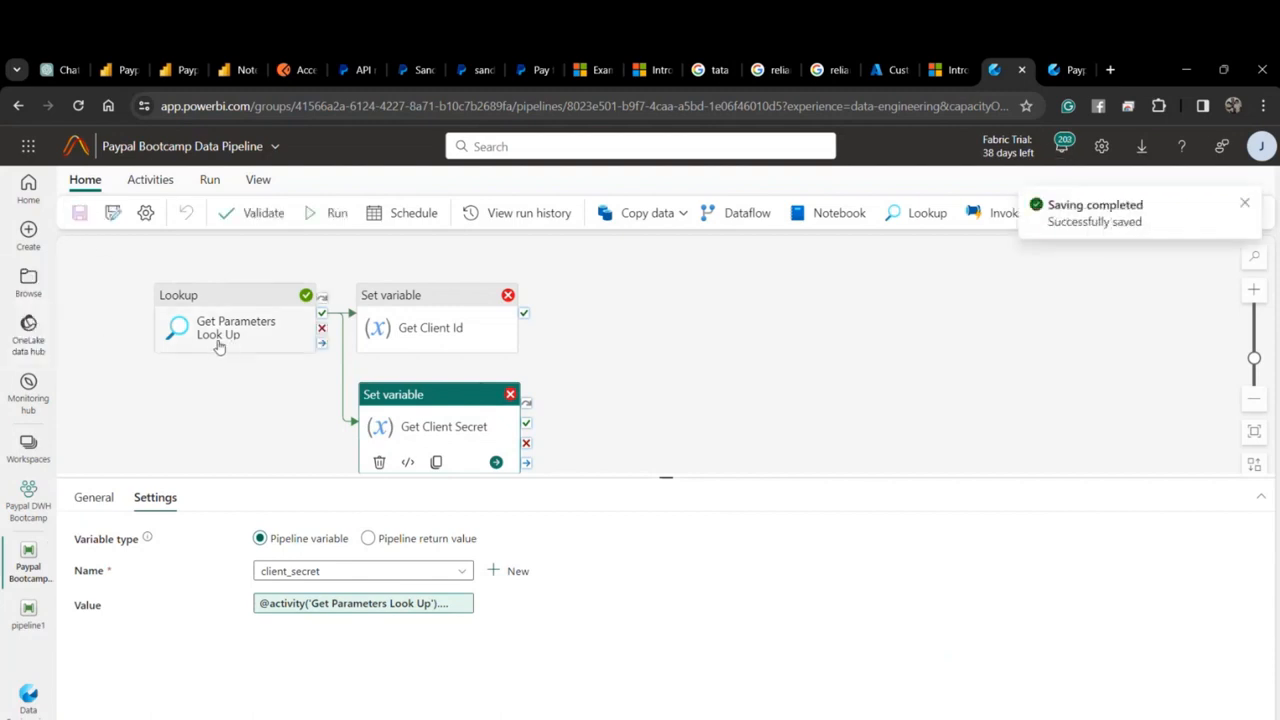
left_click(330, 213)
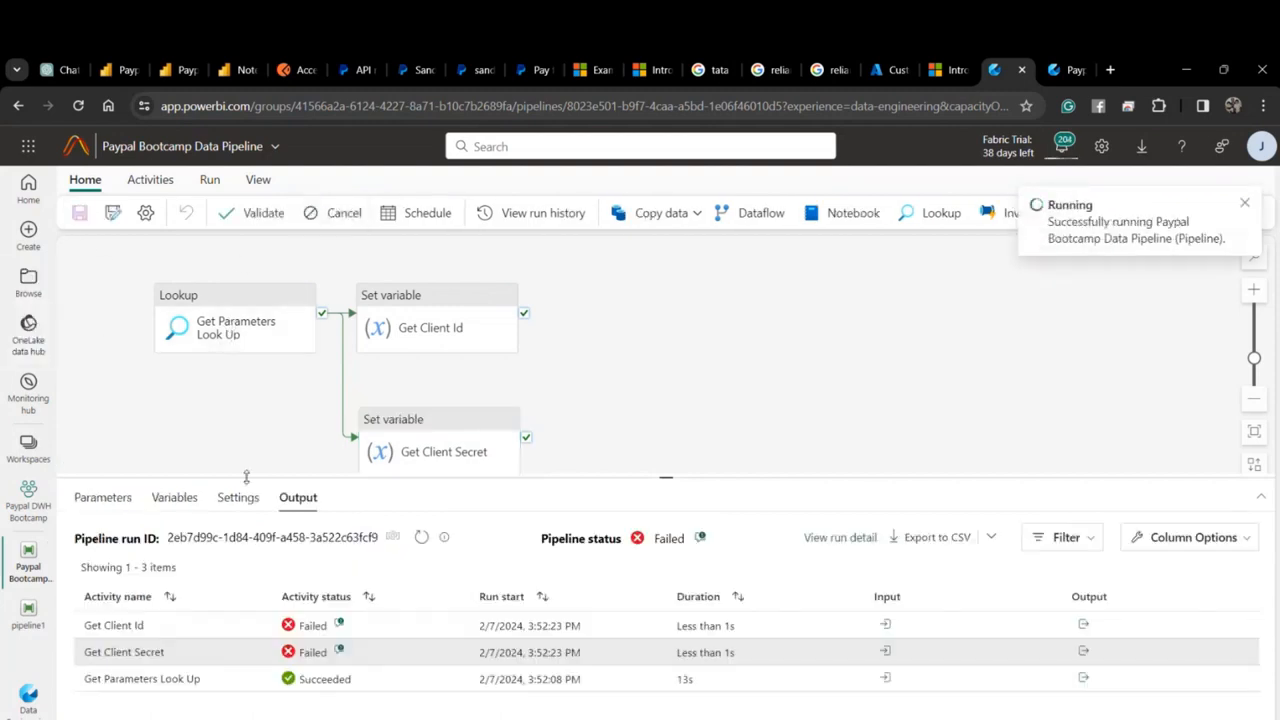
left_click(421, 533)
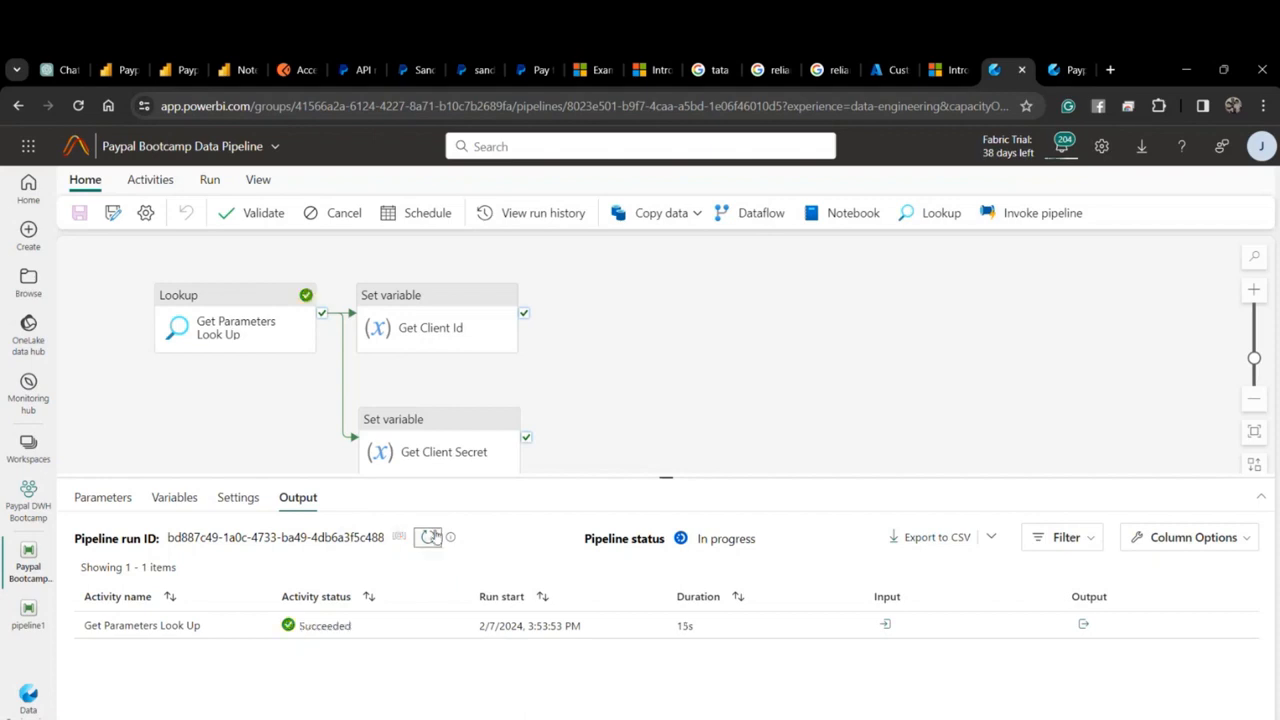
left_click(429, 537)
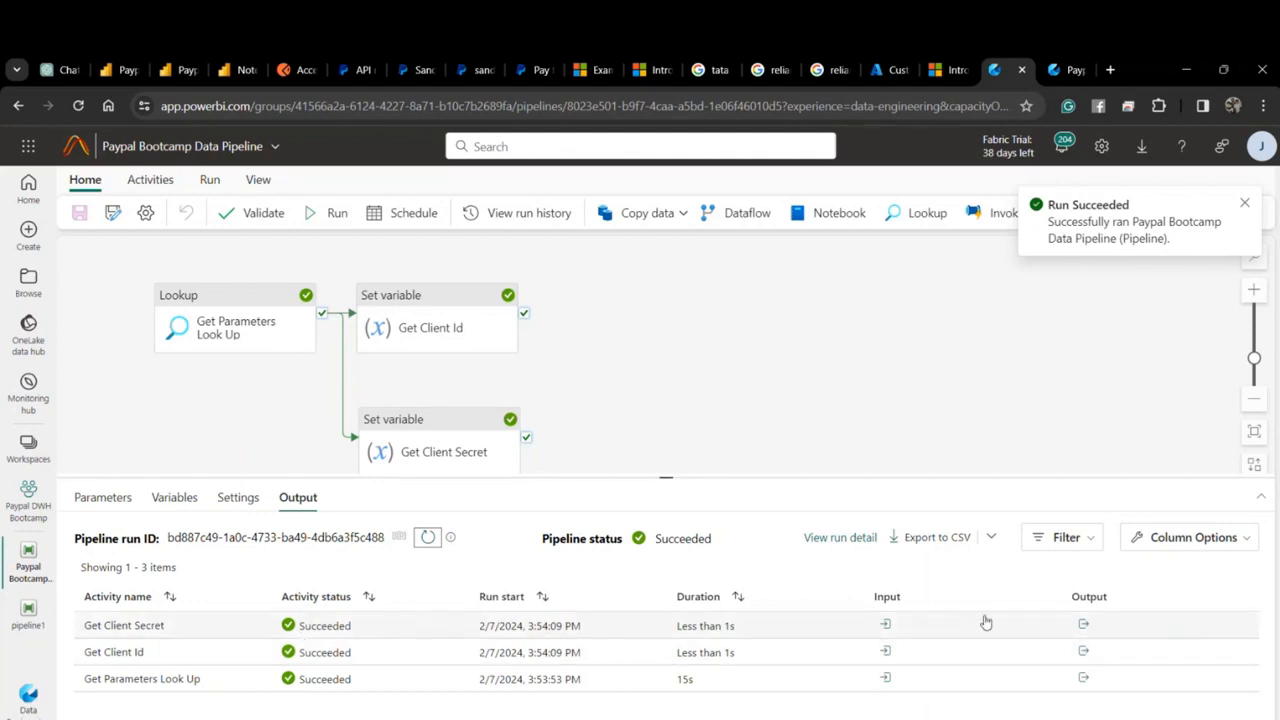
Check the output values of Get Client Secret and Get Client Id.
left_click(1083, 624)
left_click(1237, 392)
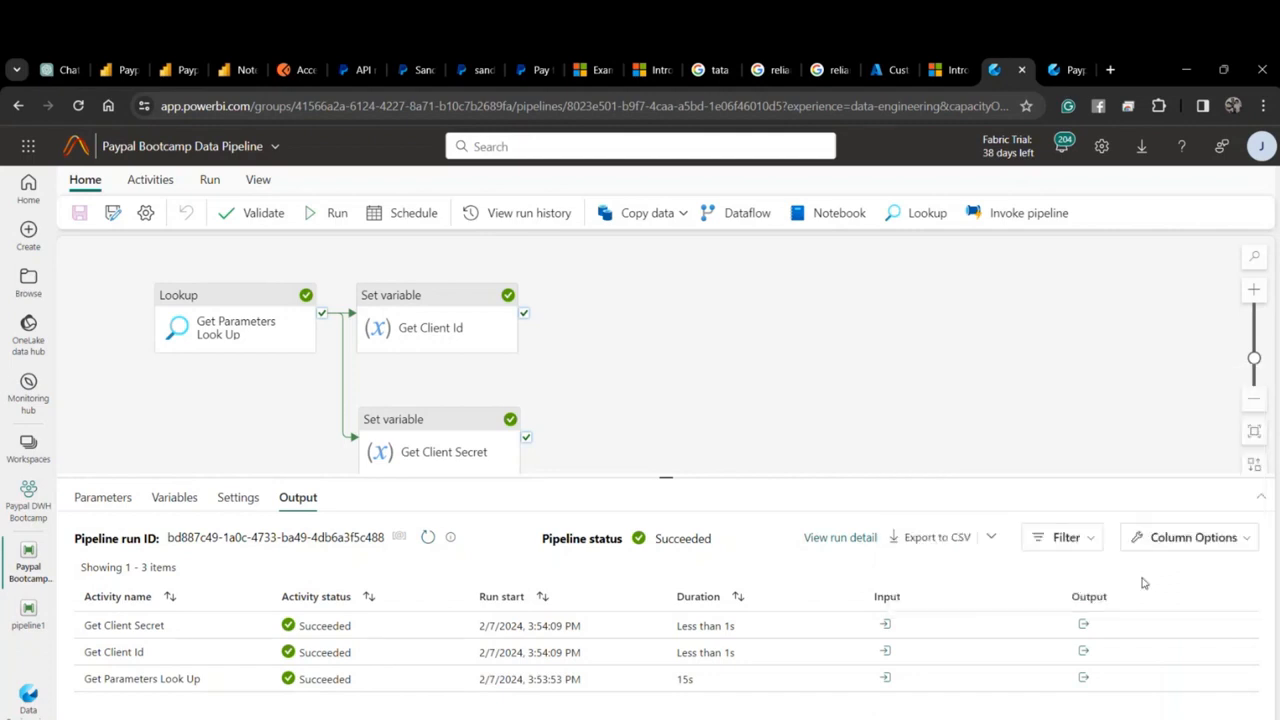
left_click(1083, 653)
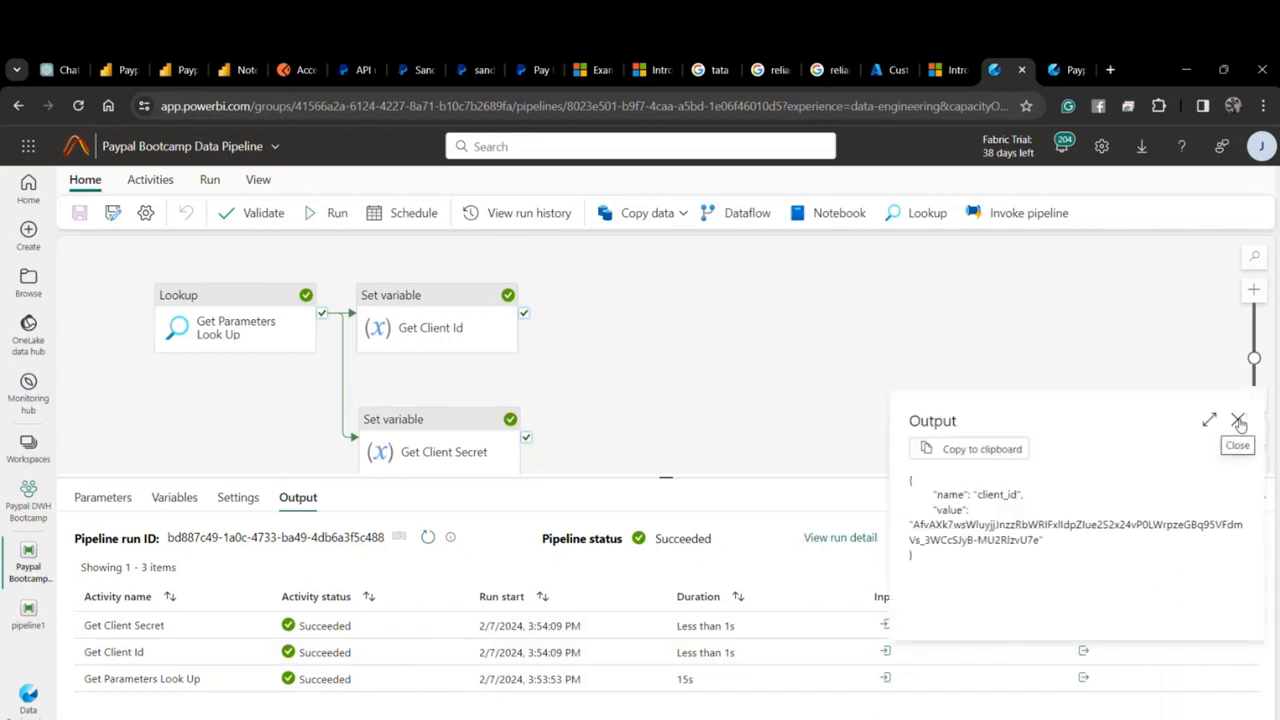
left_click(1239, 421)
left_click_drag(919, 370, 811, 360)
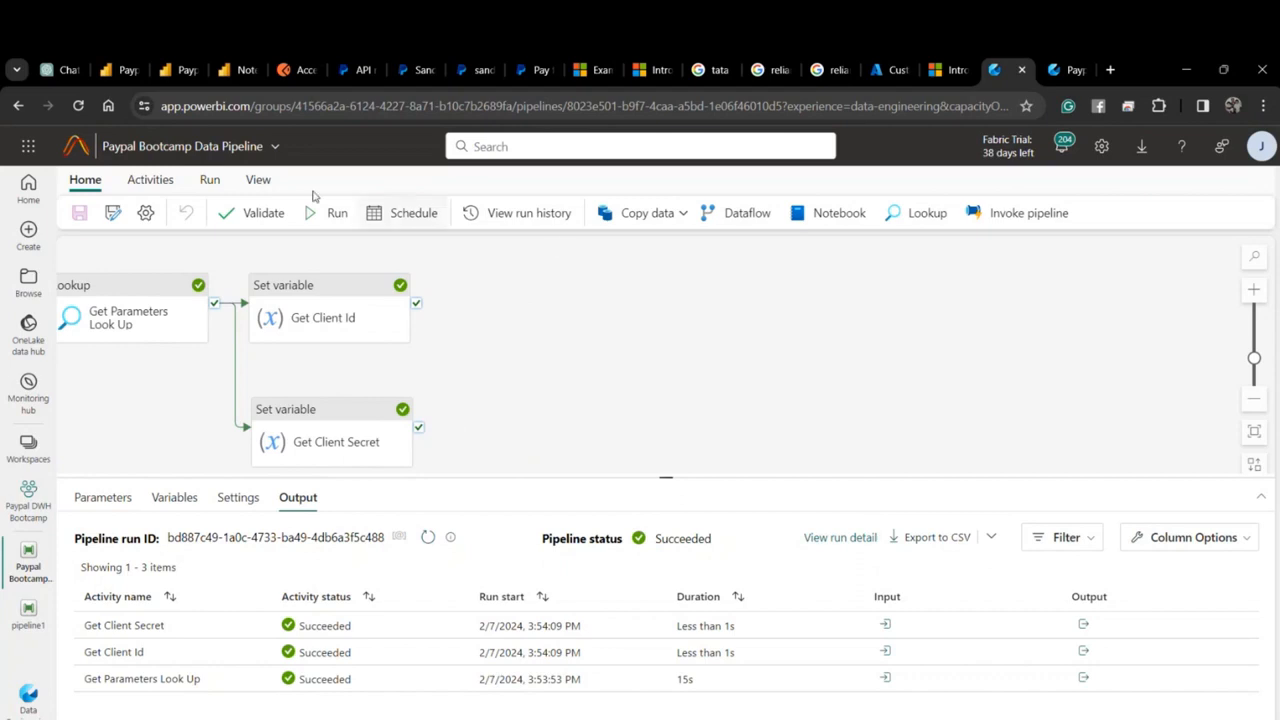
Add a Web activity and connect Get Client Id's success output to it.
left_click(150, 179)
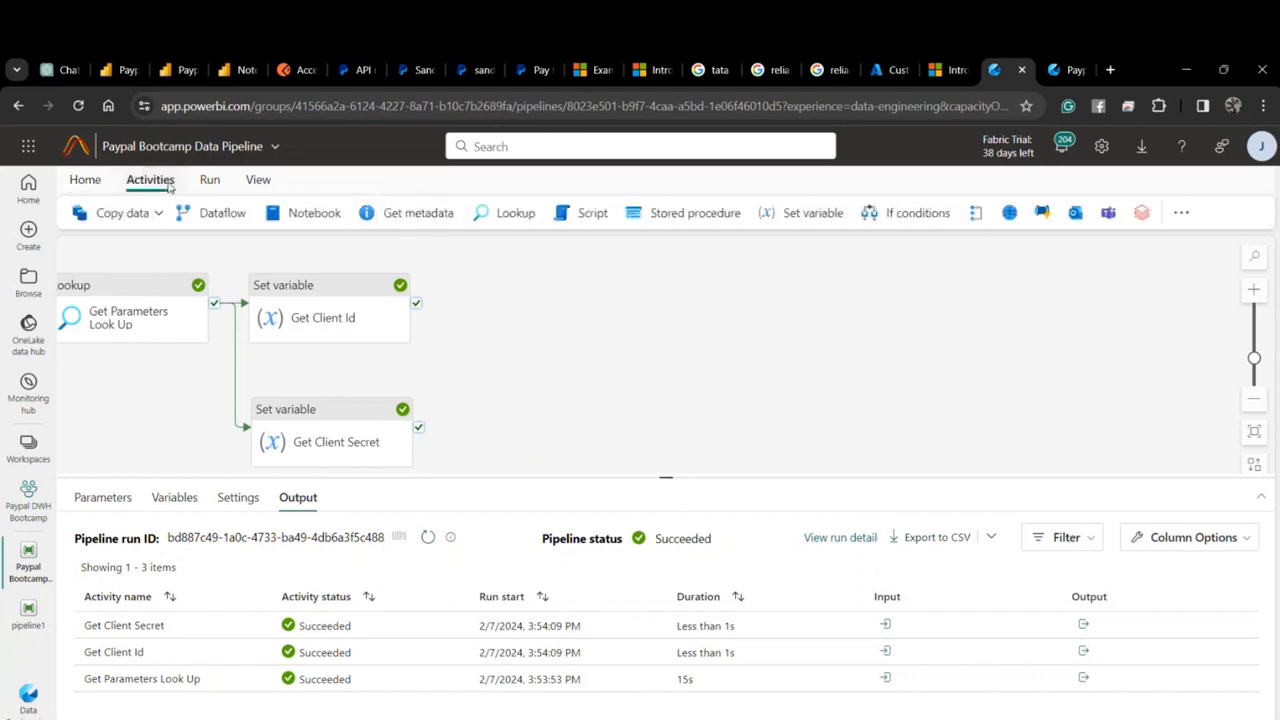
left_click(1009, 212)
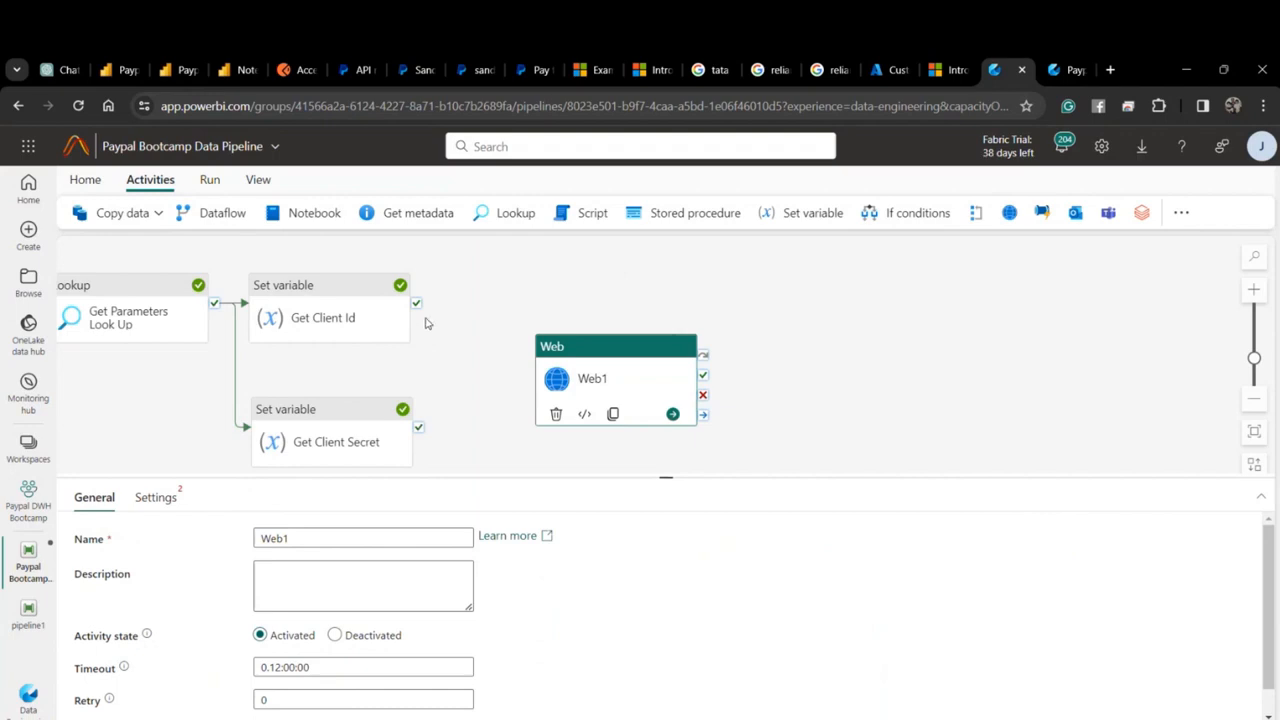
left_click_drag(416, 302, 560, 378)
Rename the Web activity to 'Get Access Token'.
left_click(156, 497)
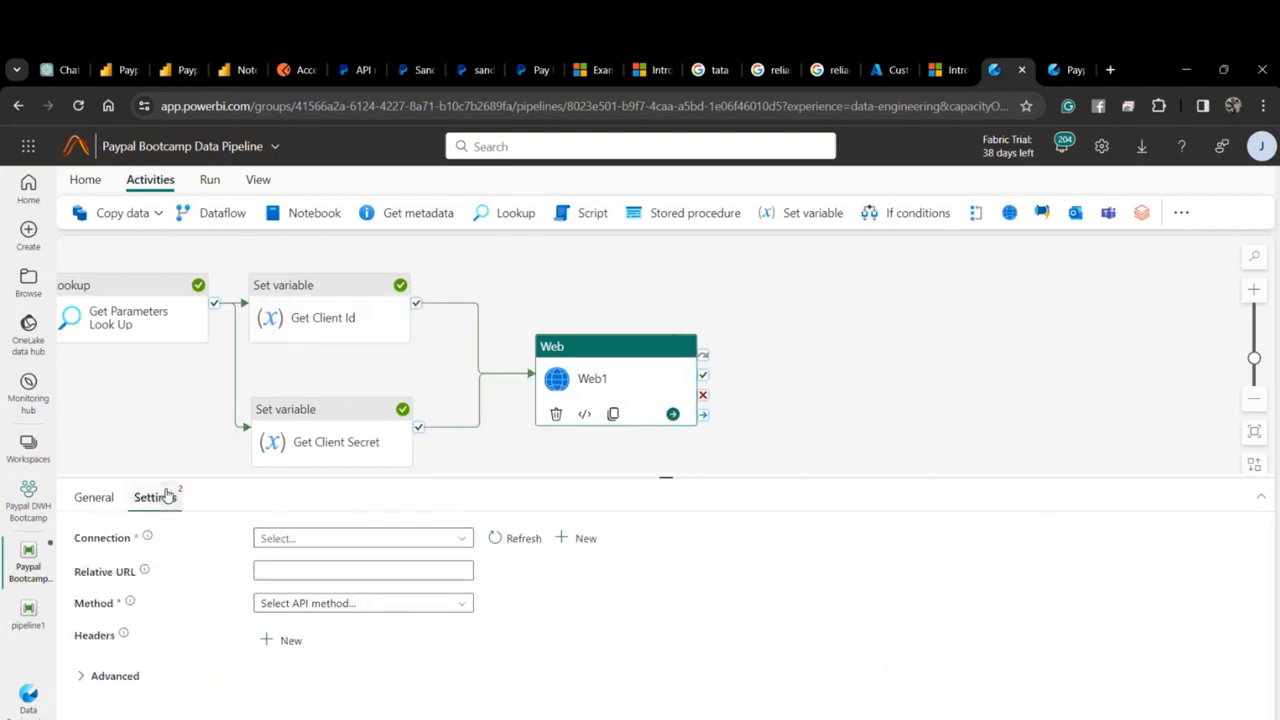
left_click(118, 504)
type("Get A")
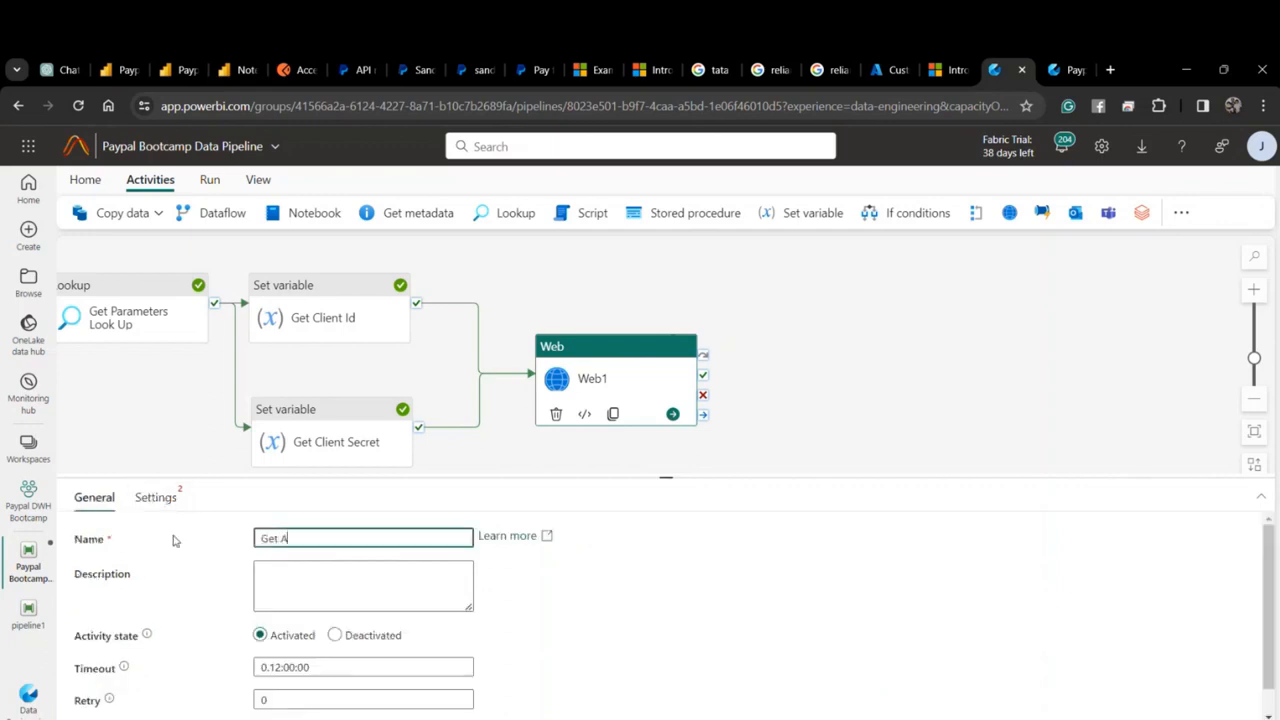
type("ccess Token")
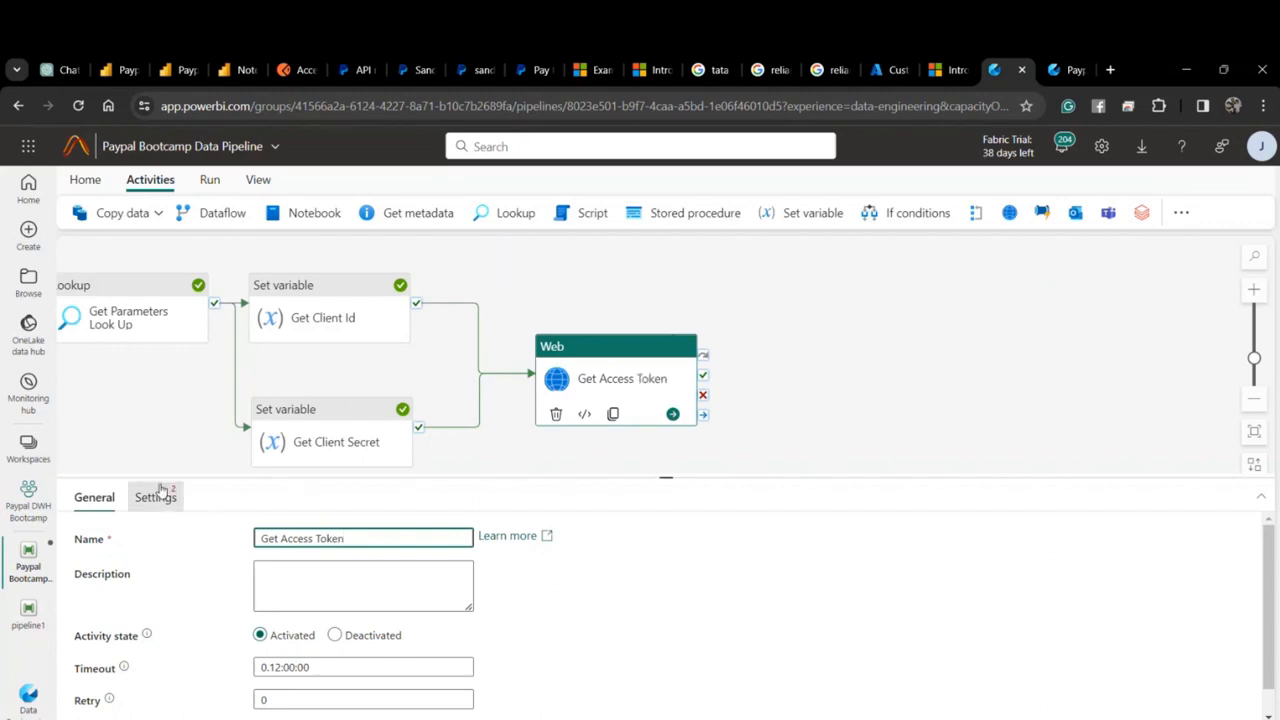
Start creating a new connection for the Web activity.
left_click(157, 497)
left_click(386, 540)
left_click(410, 539)
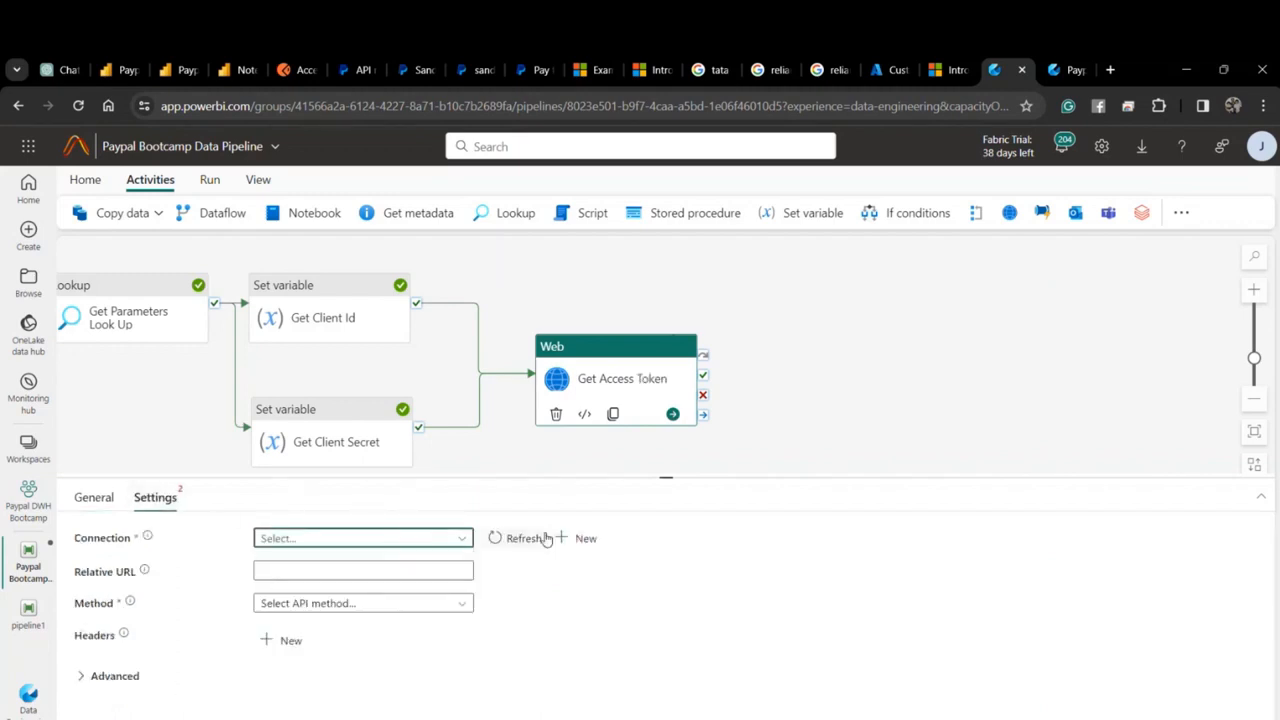
left_click(585, 538)
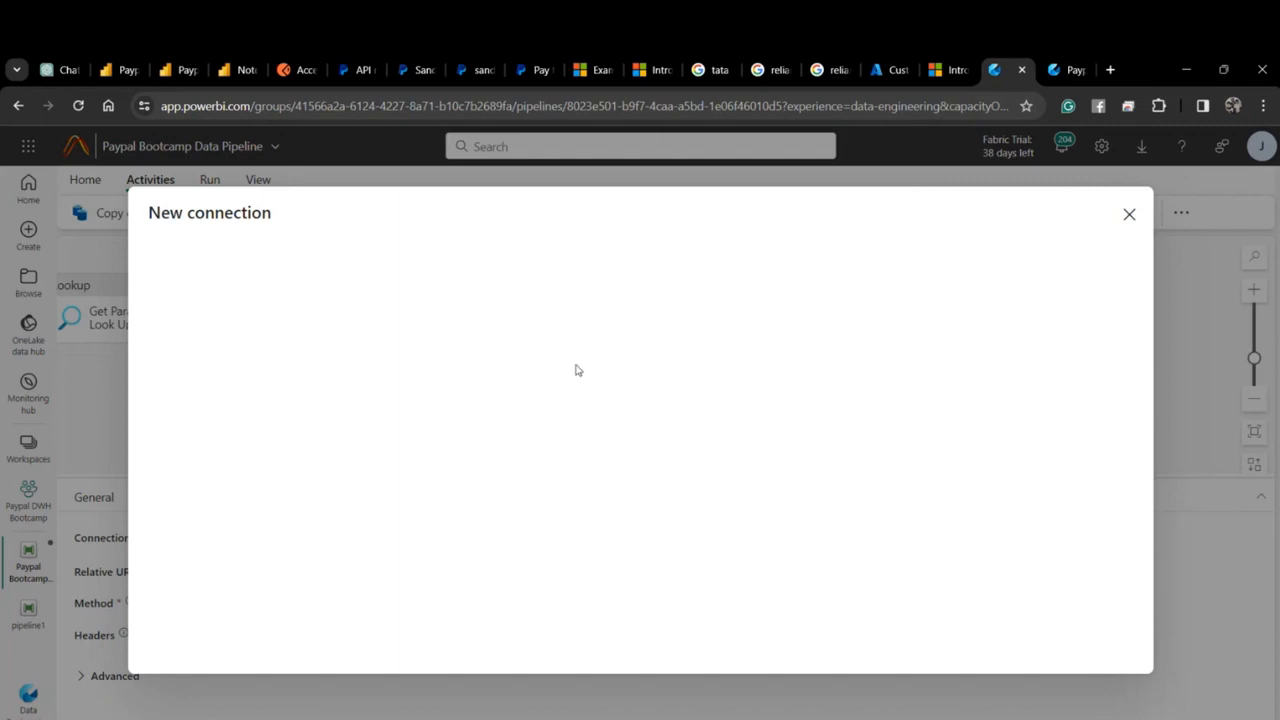
left_click(293, 70)
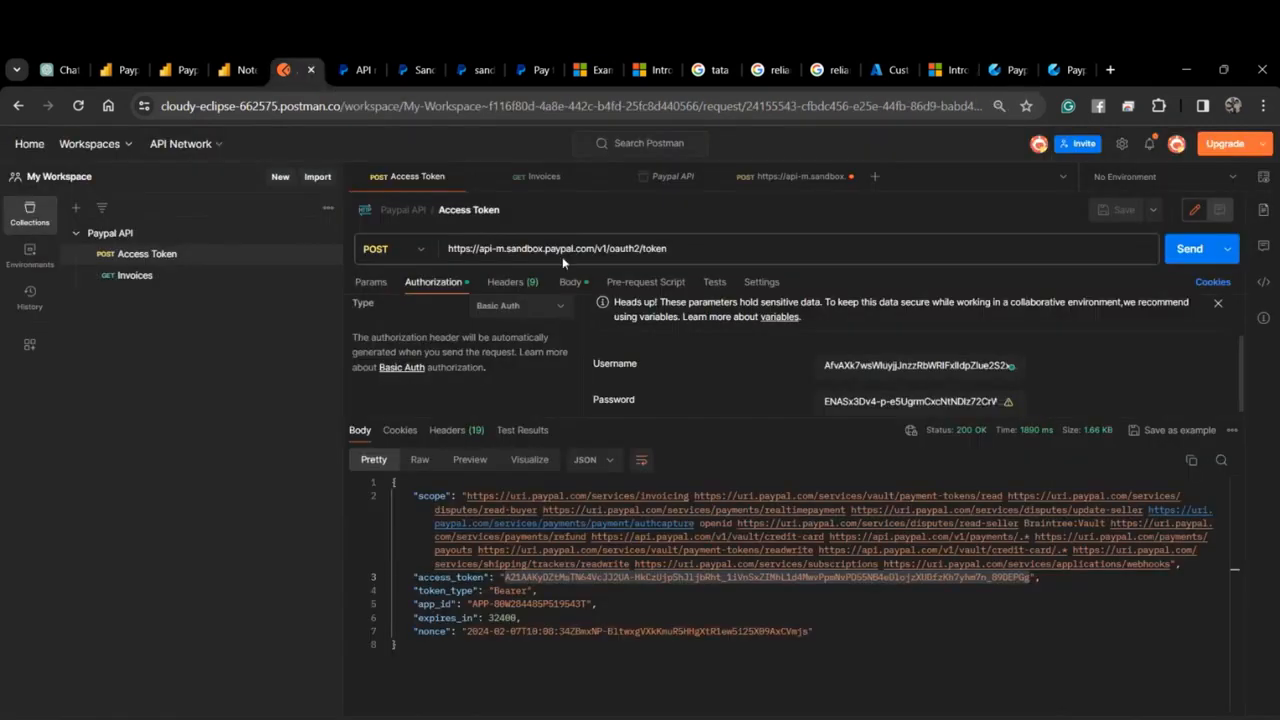
left_click(597, 248)
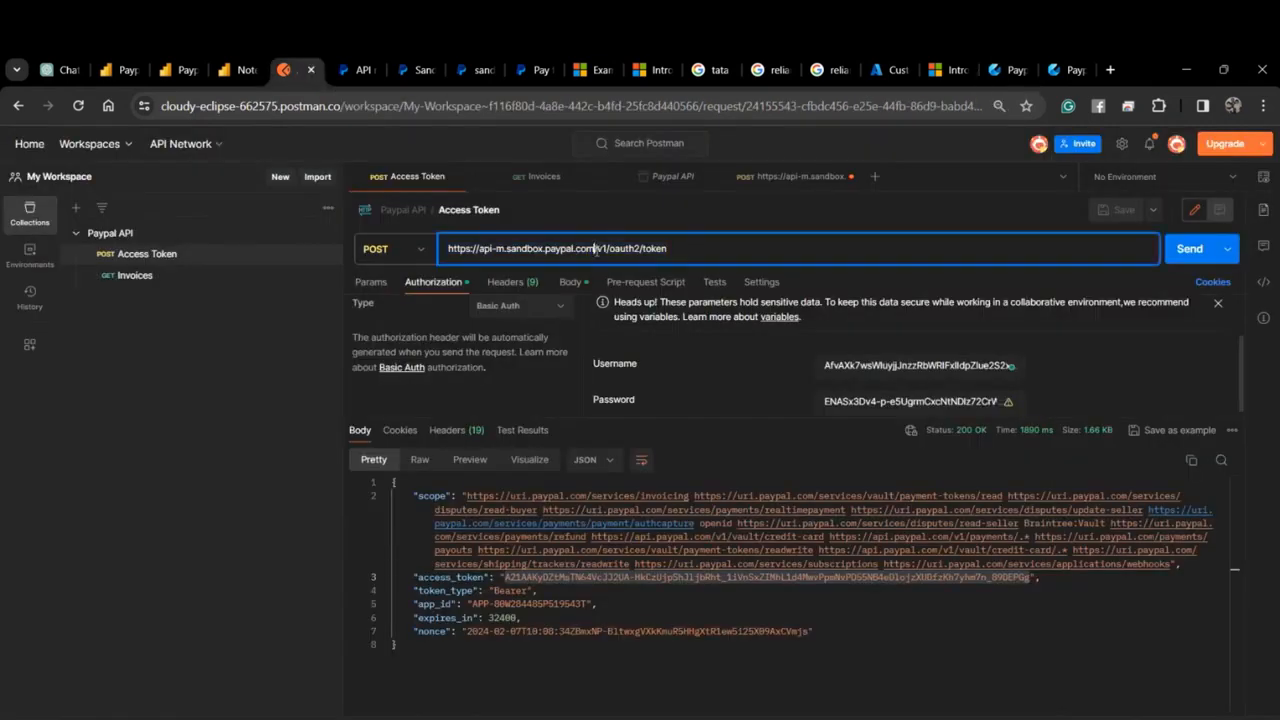
left_click_drag(597, 248, 394, 249)
key("ctrl+c")
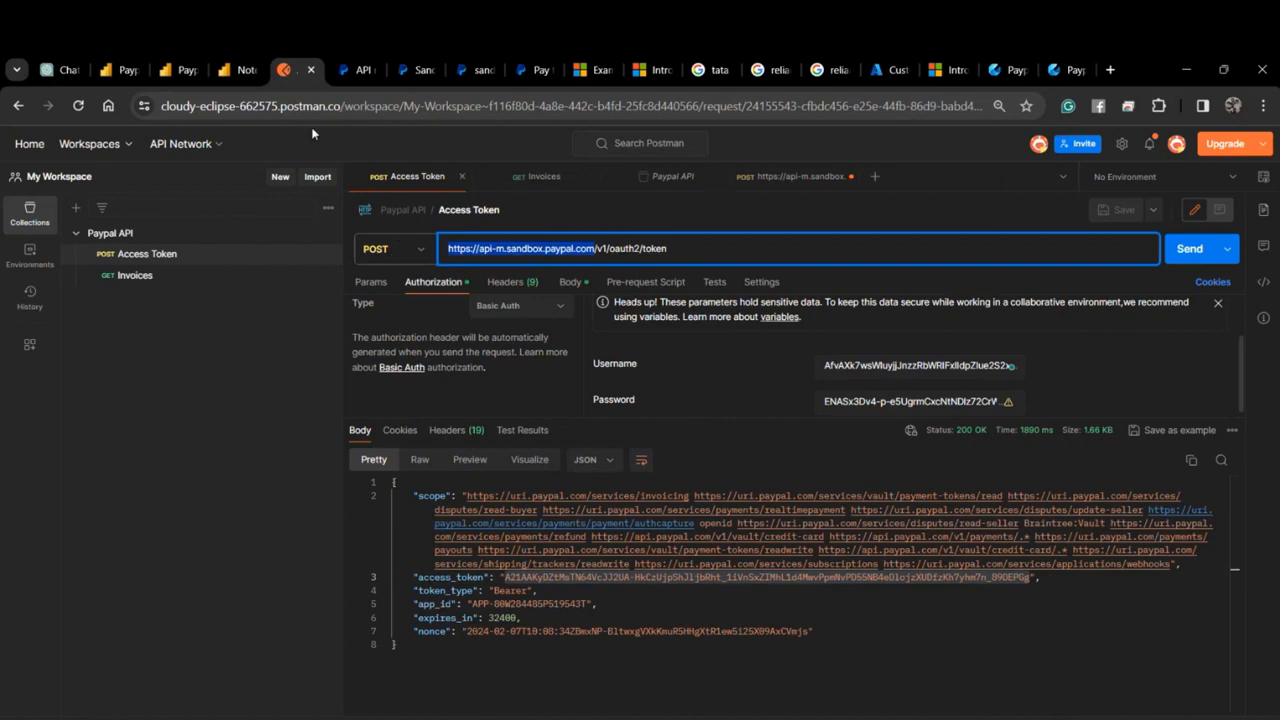
left_click(1081, 69)
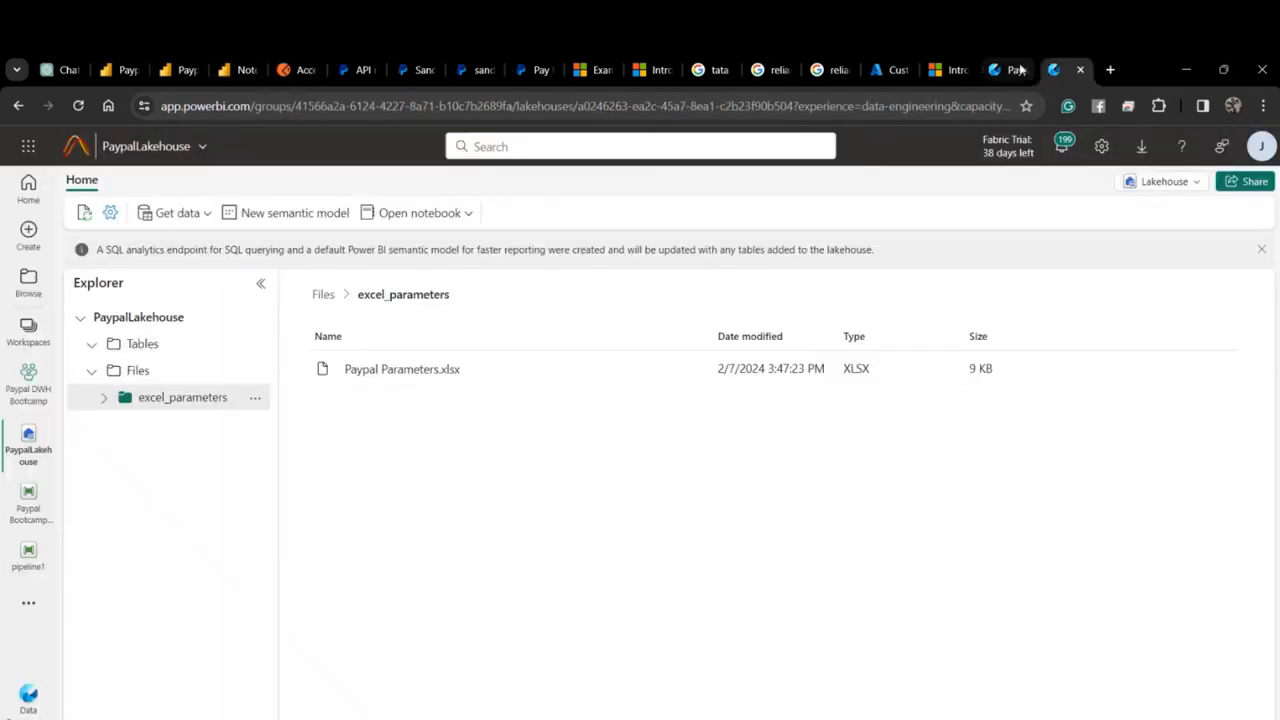
left_click(1012, 69)
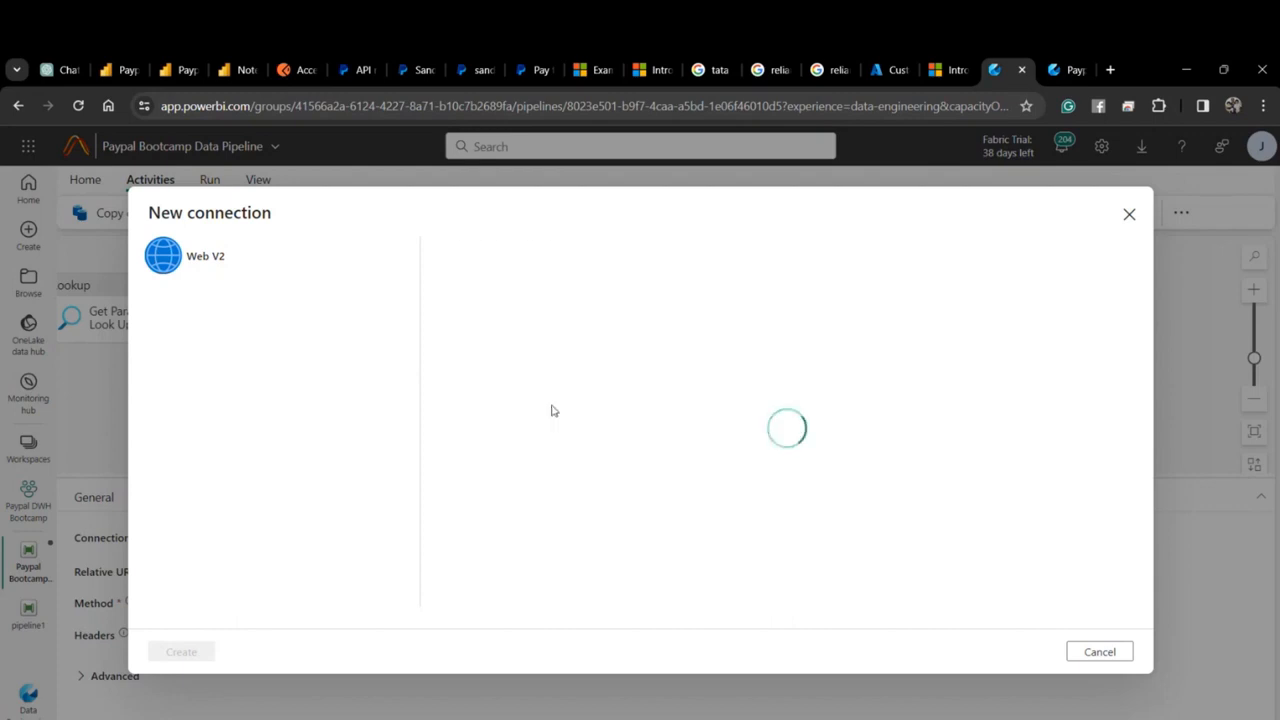
left_click(589, 289)
key("ctrl+v")
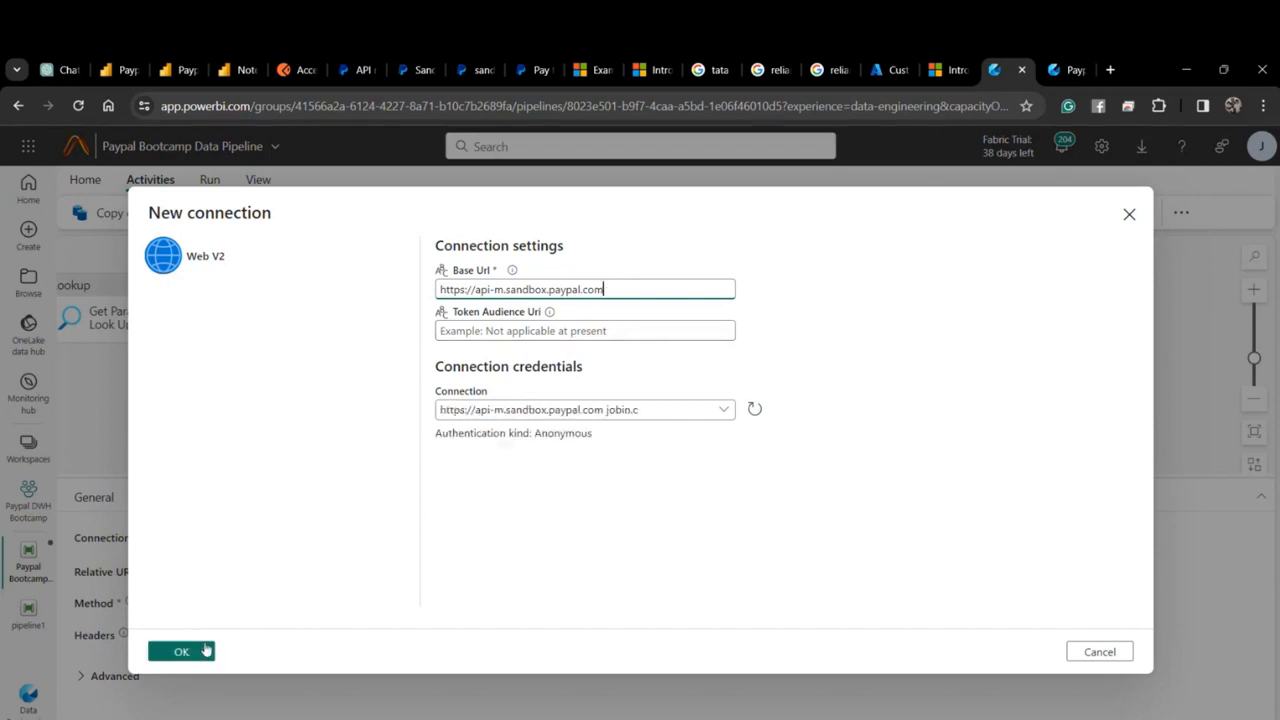
left_click(204, 651)
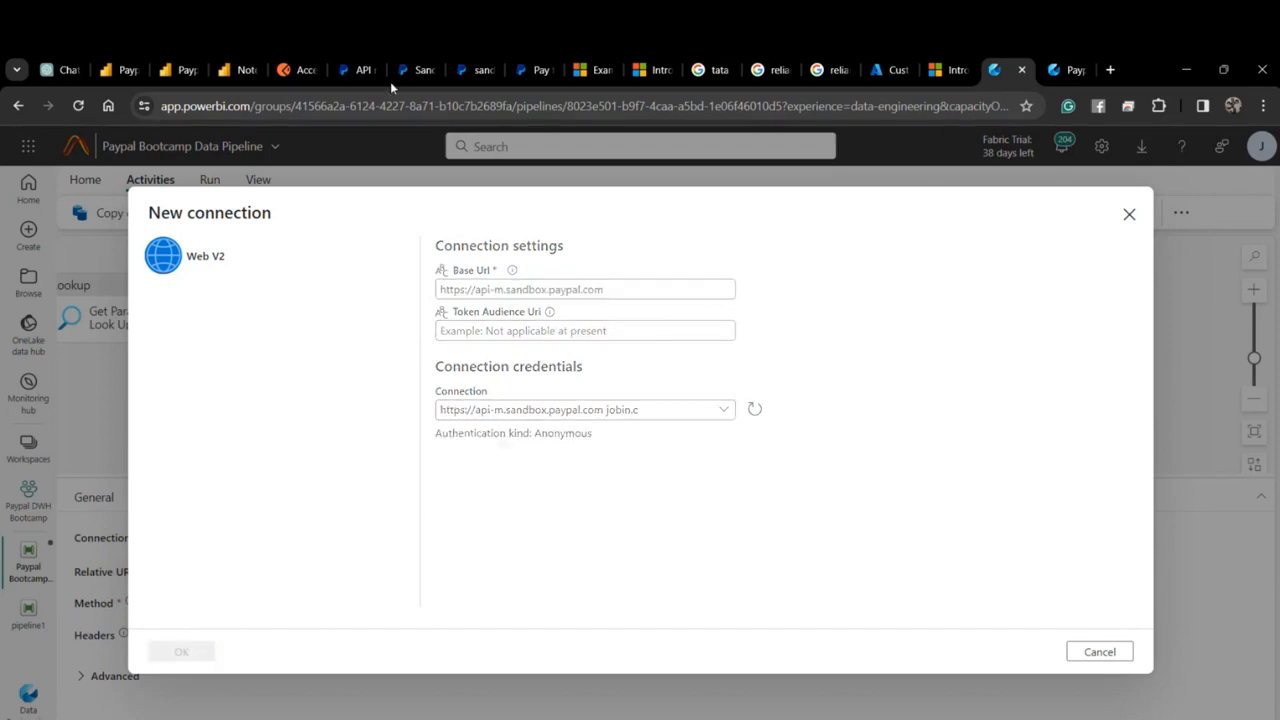
Set the Web activity's Relative URL to /v1/oauth2/token.
left_click(294, 75)
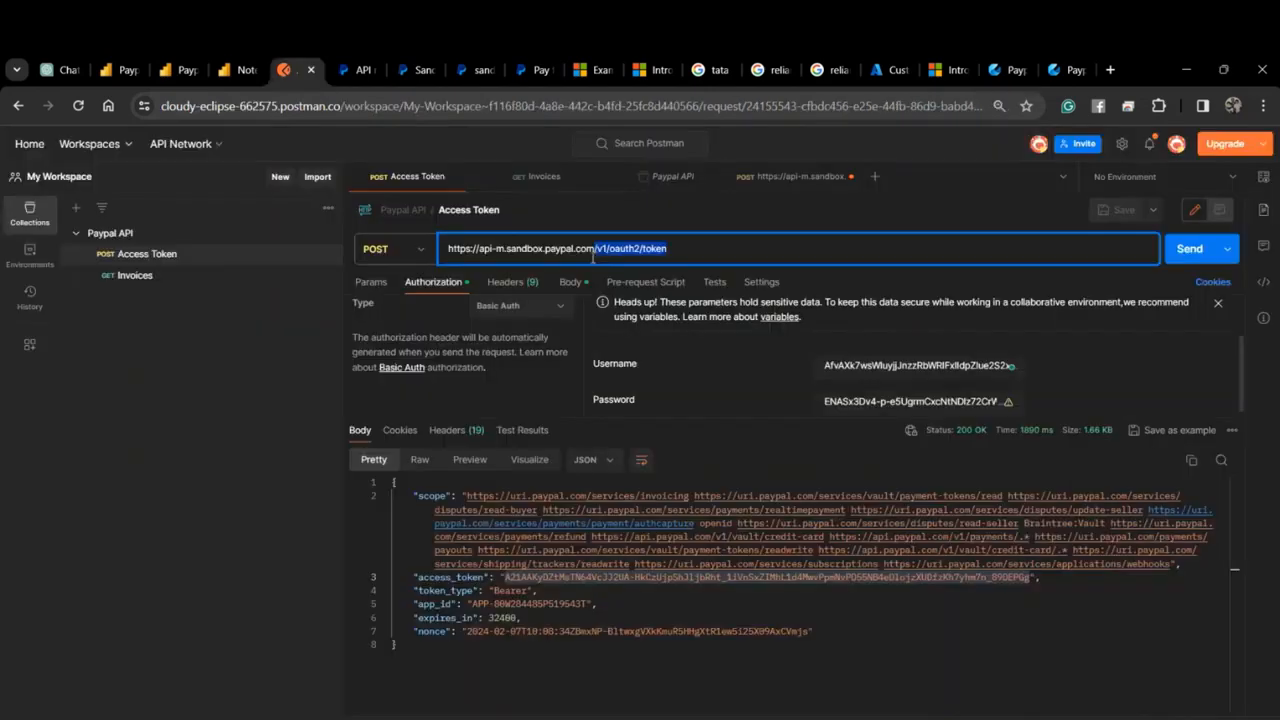
left_click(1058, 64)
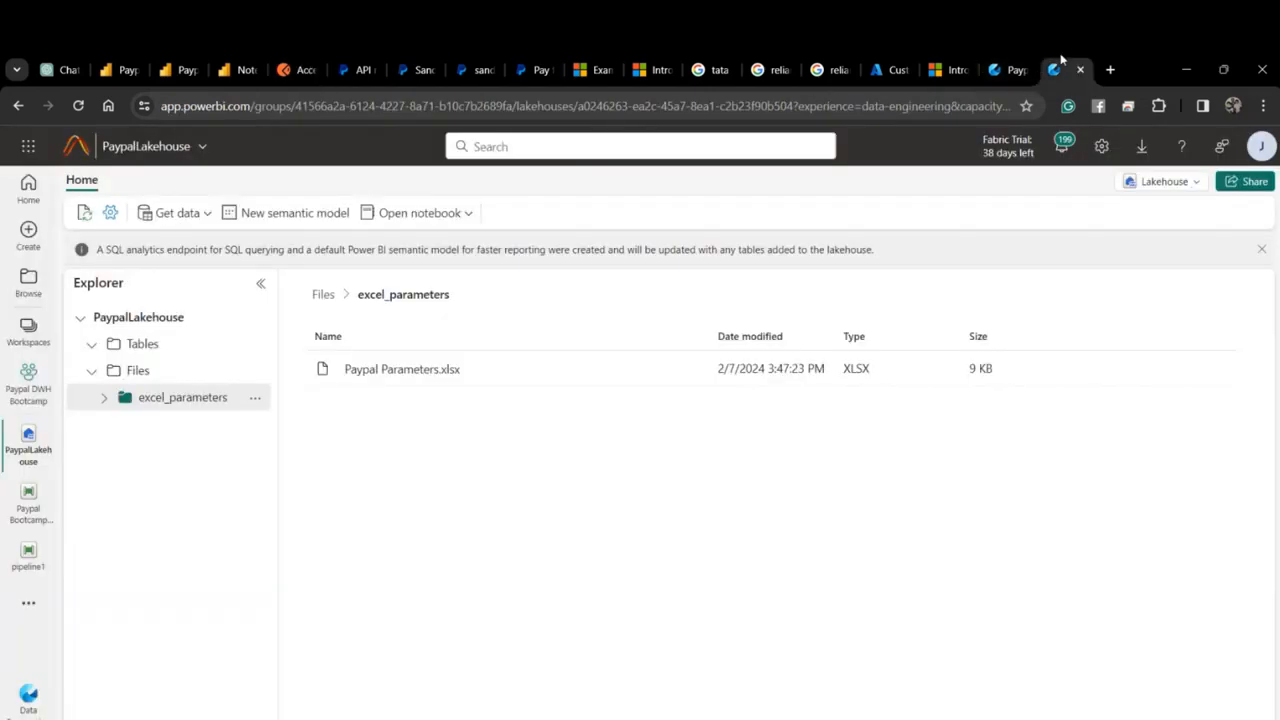
left_click(1015, 64)
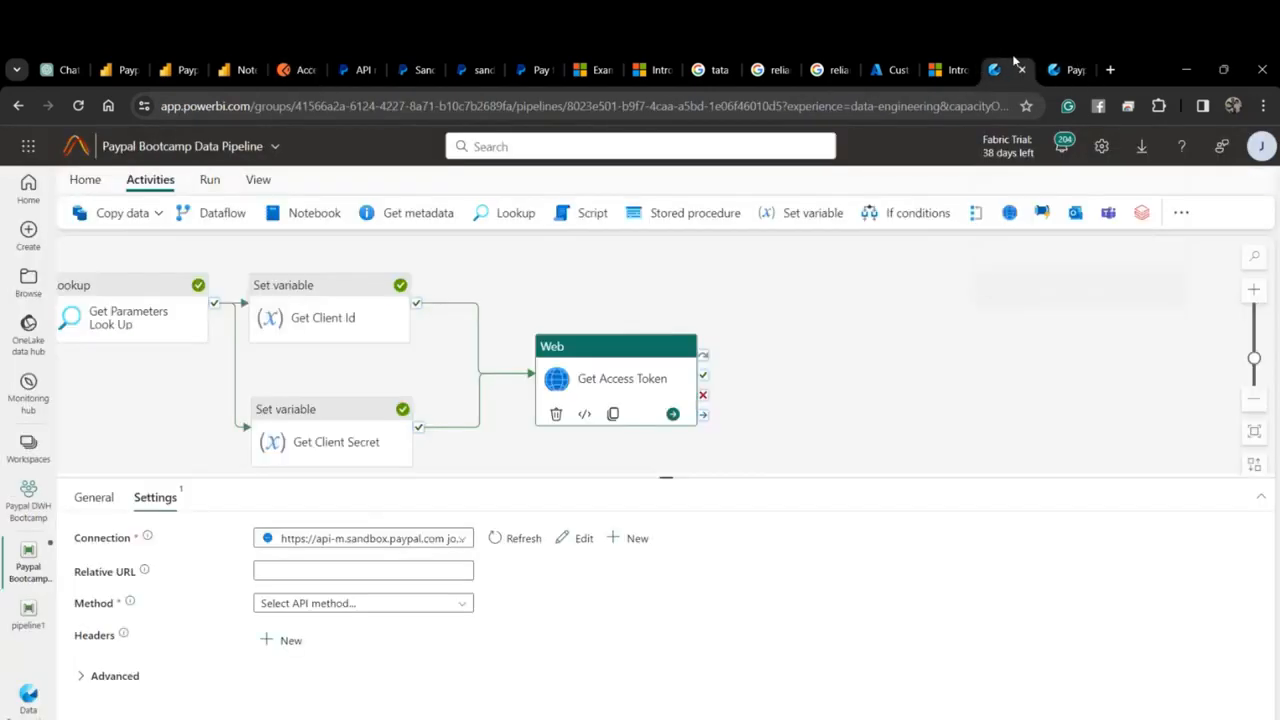
left_click(315, 570)
key("ctrl+v")
Choose POST as the Web activity's request method.
left_click(362, 603)
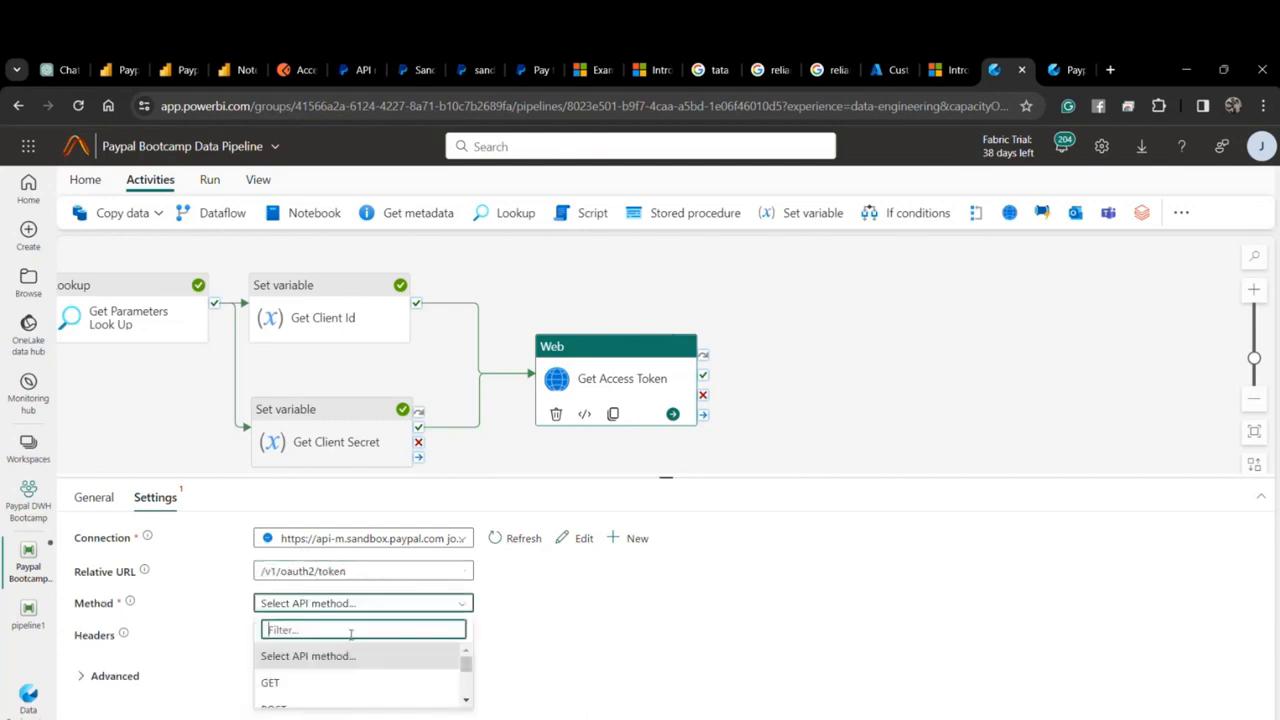
scroll(306, 686, "down", 2)
scroll(300, 686, "up", 2)
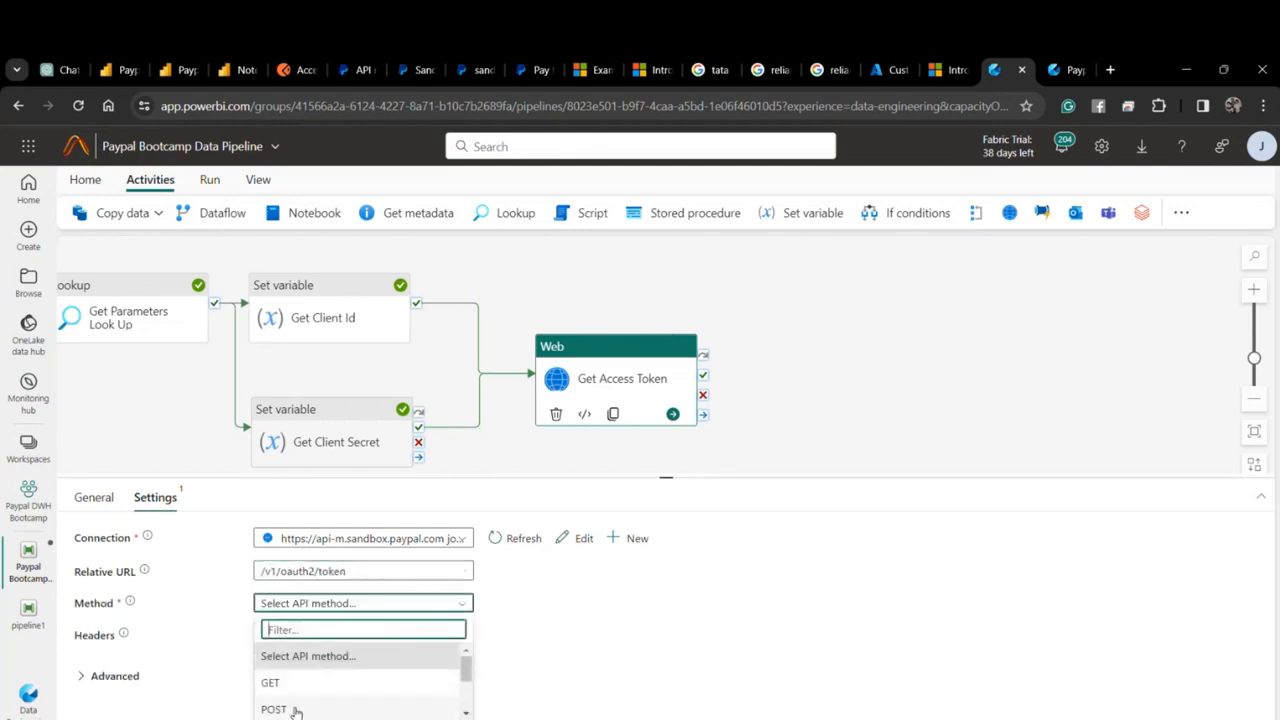
left_click(295, 709)
left_click(283, 641)
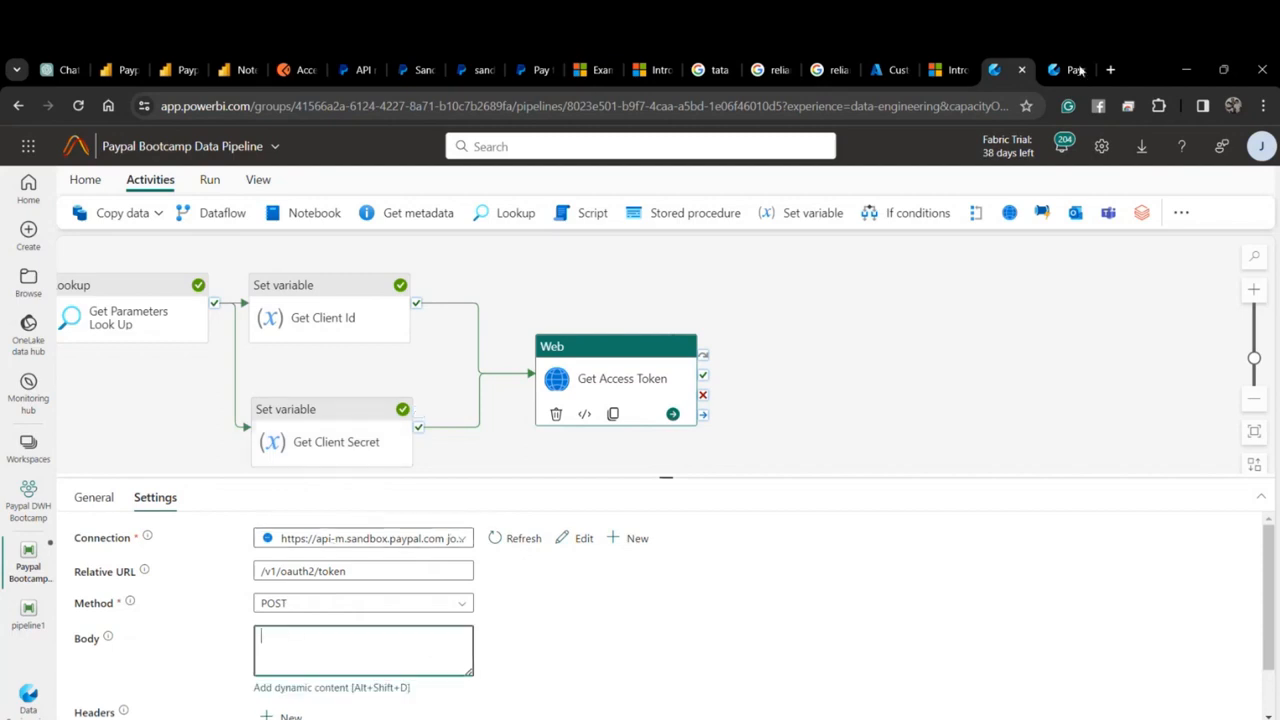
mouse_move(1068, 74)
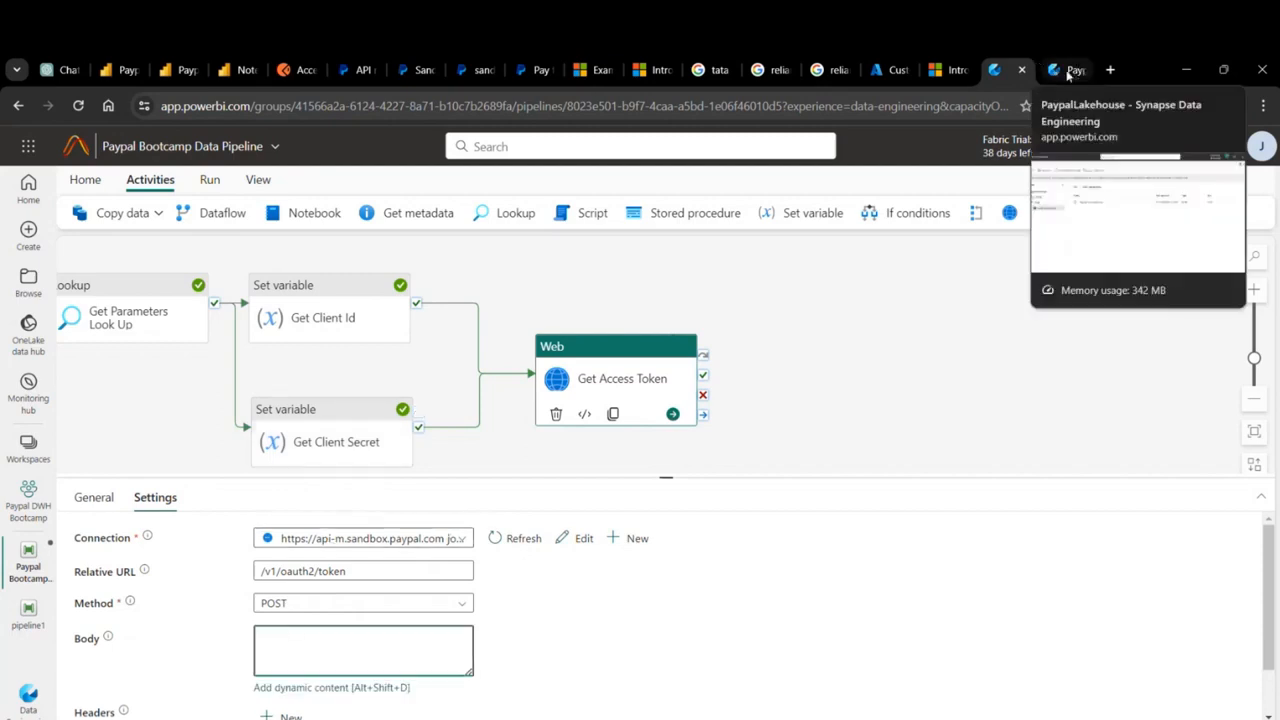
left_click(1068, 74)
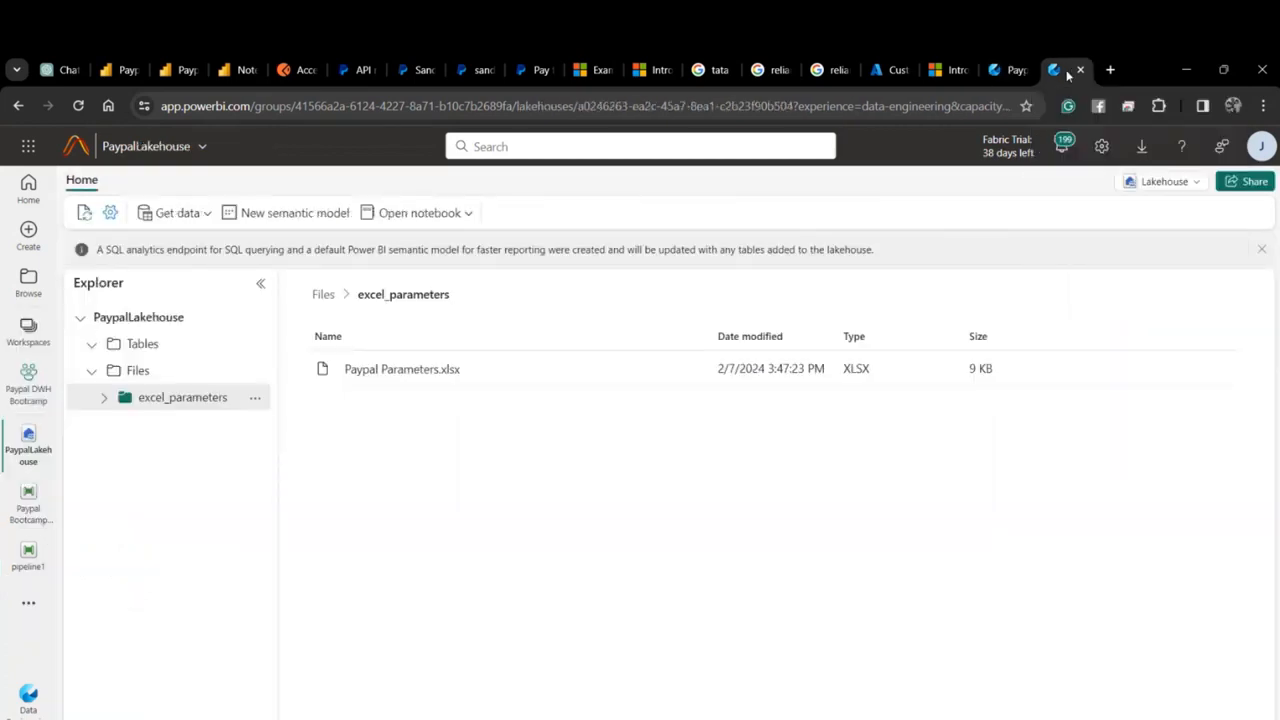
Show the Postman Access Token request body and select the grant_type key.
left_click(283, 70)
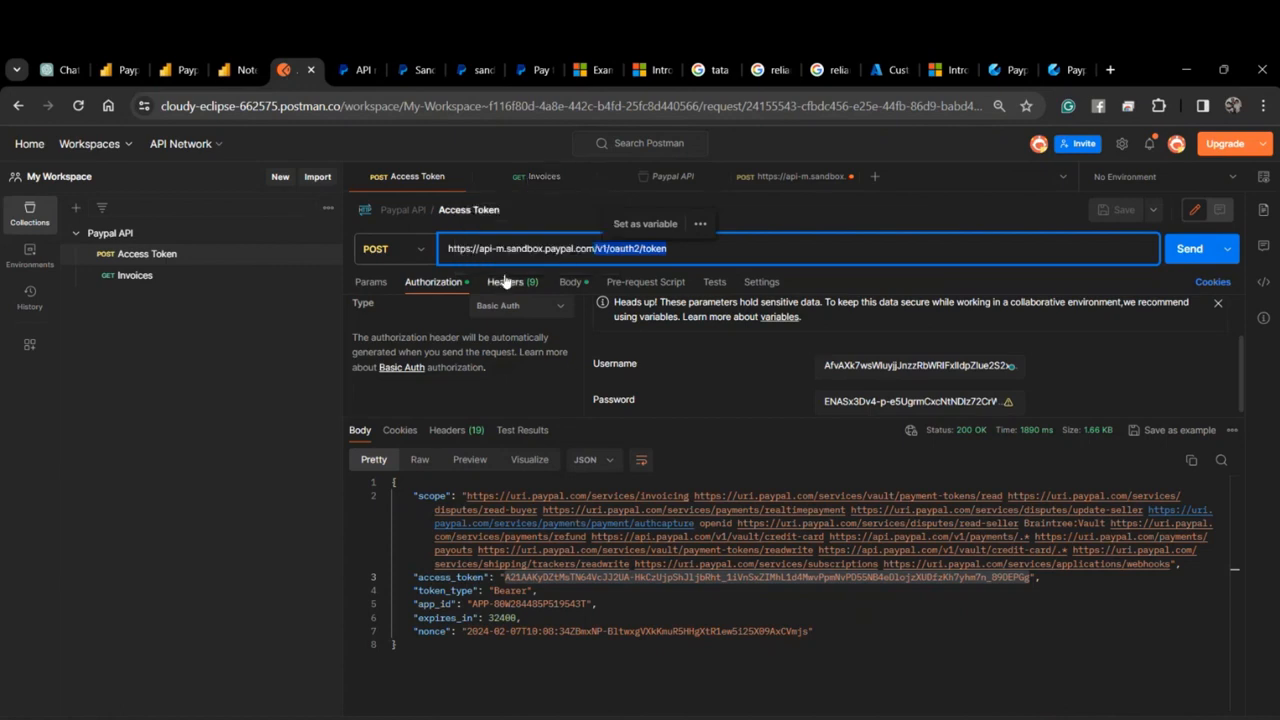
left_click(569, 282)
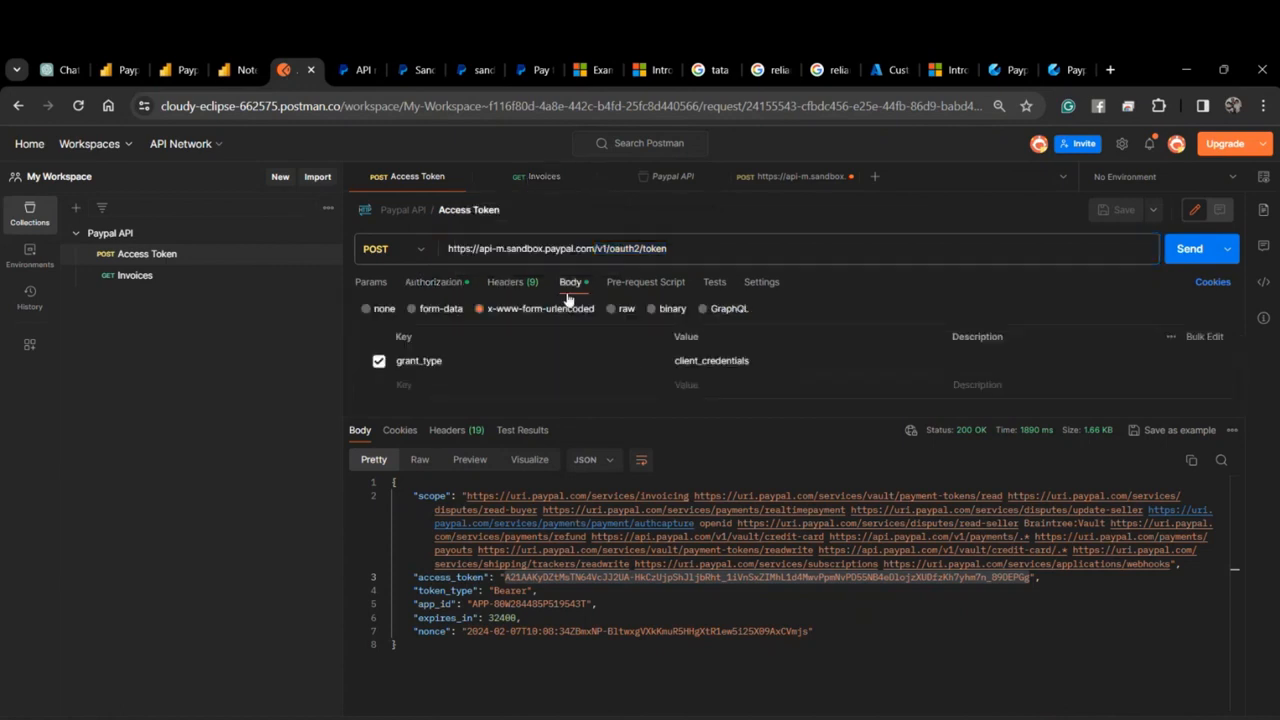
double_click(418, 360)
mouse_move(344, 71)
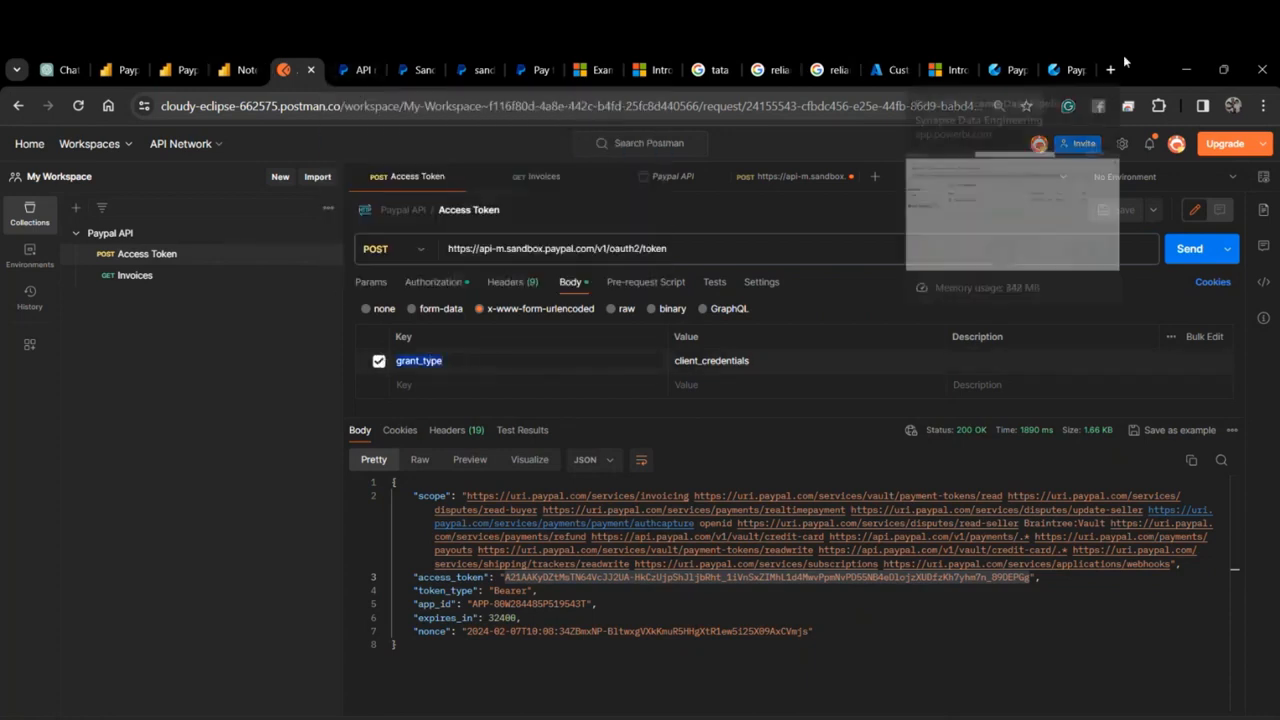
Enter {"grant-type":"client-credentials"} as the body and add an empty header row.
left_click(1000, 70)
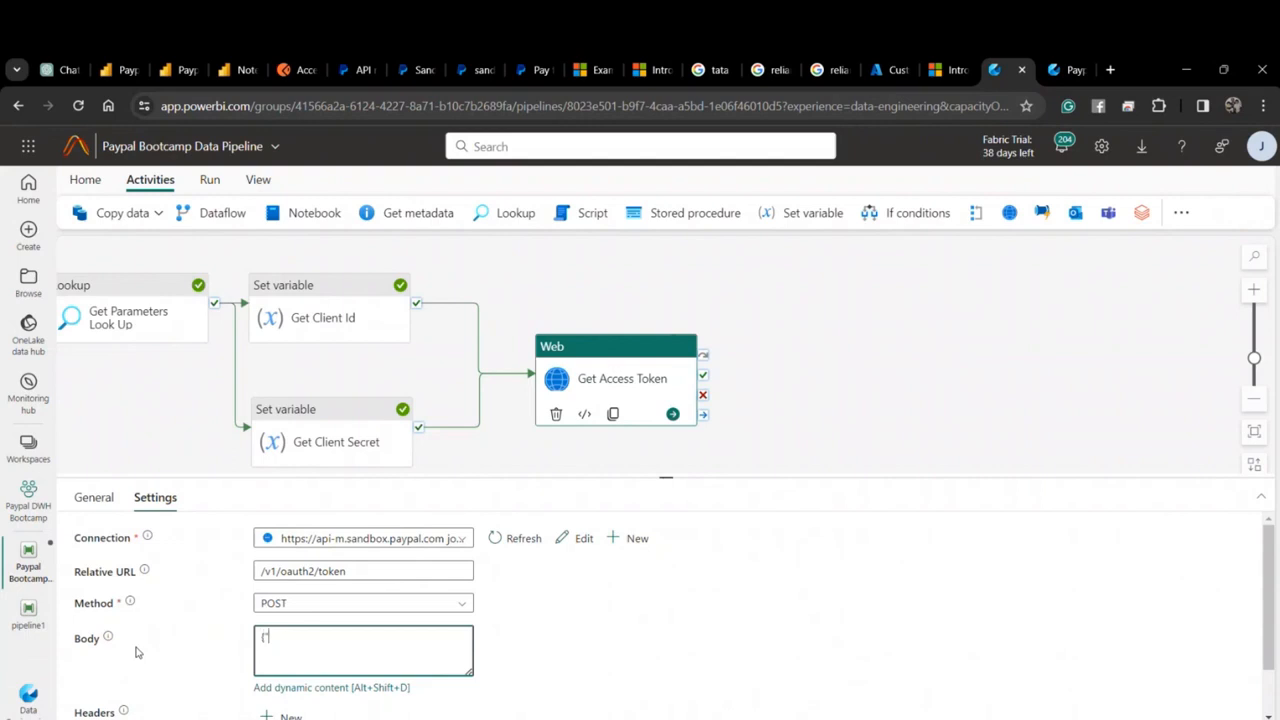
type("\"grant-type\":\"Clie")
key("BackSpace")
type("client-credentials")
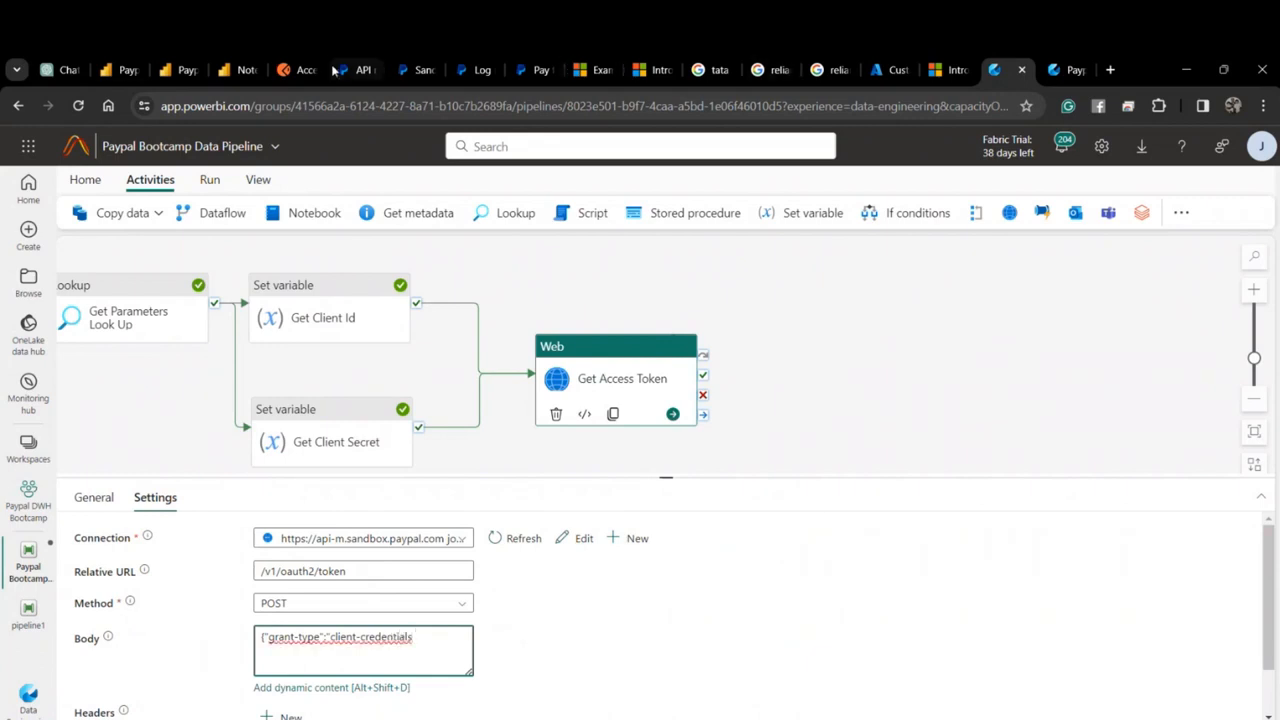
left_click(300, 69)
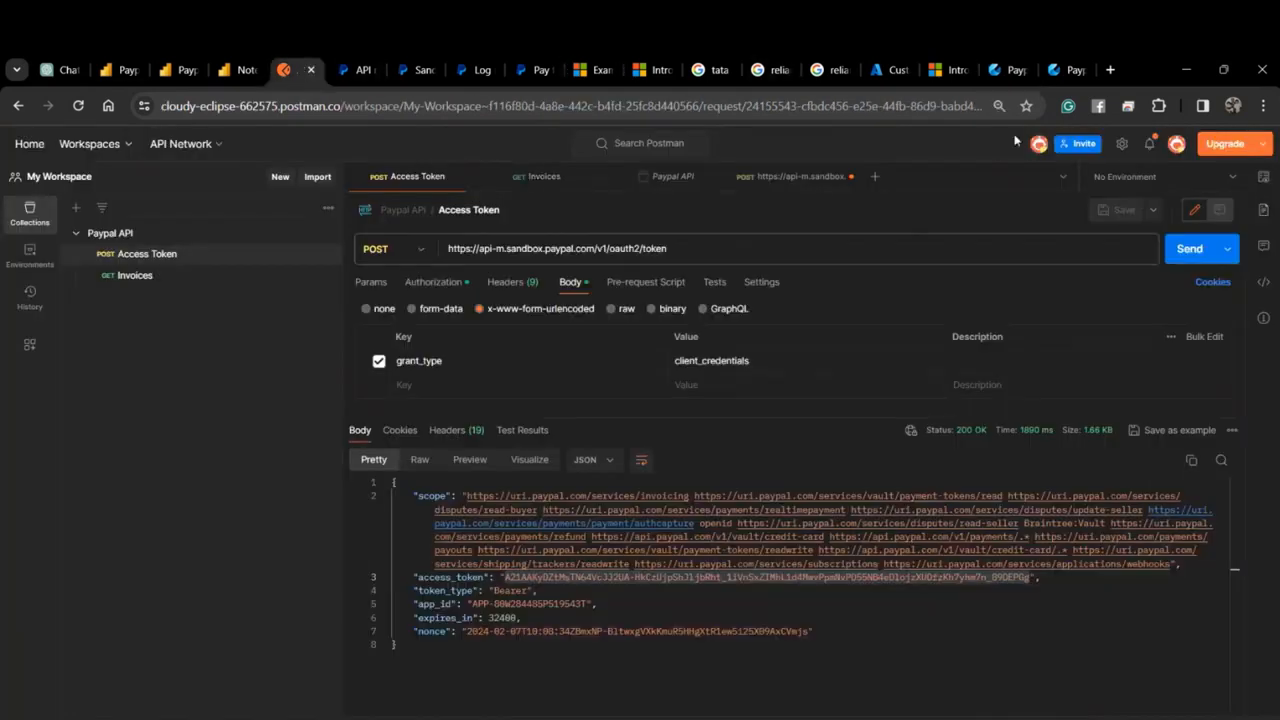
left_click(1066, 69)
left_click(1003, 69)
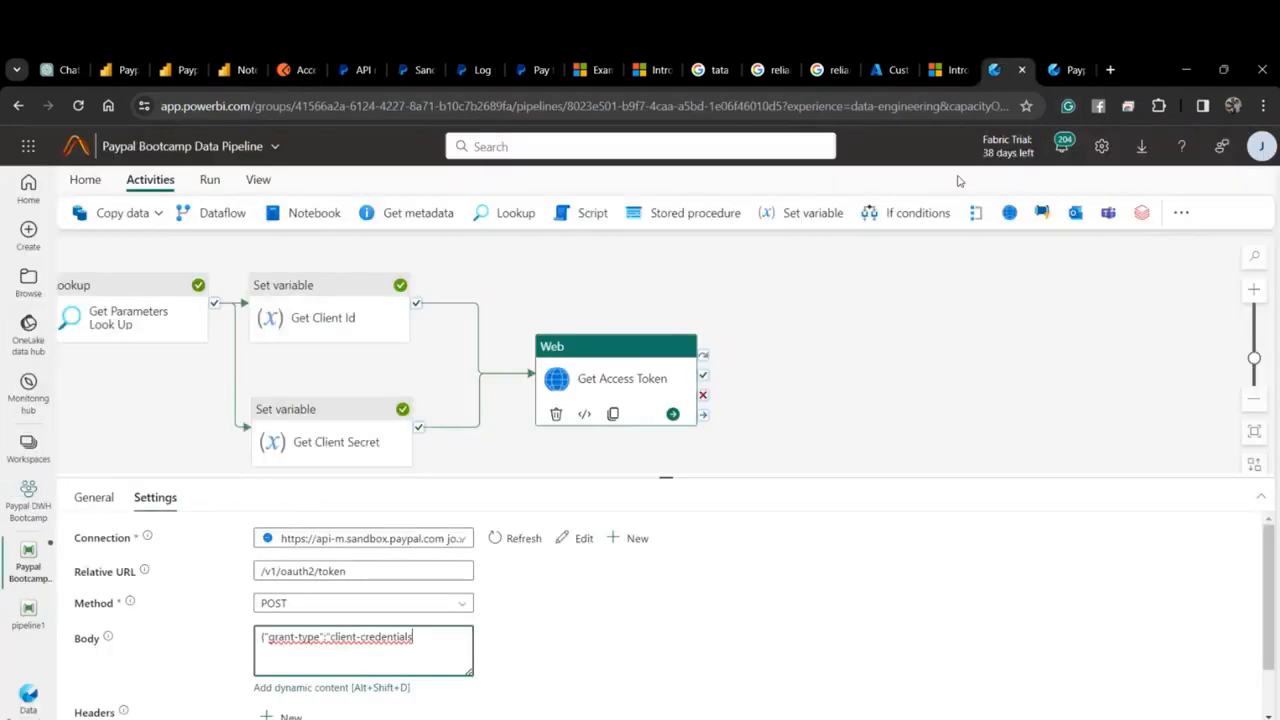
type("}")
scroll(439, 646, "down", 1)
left_click(283, 655)
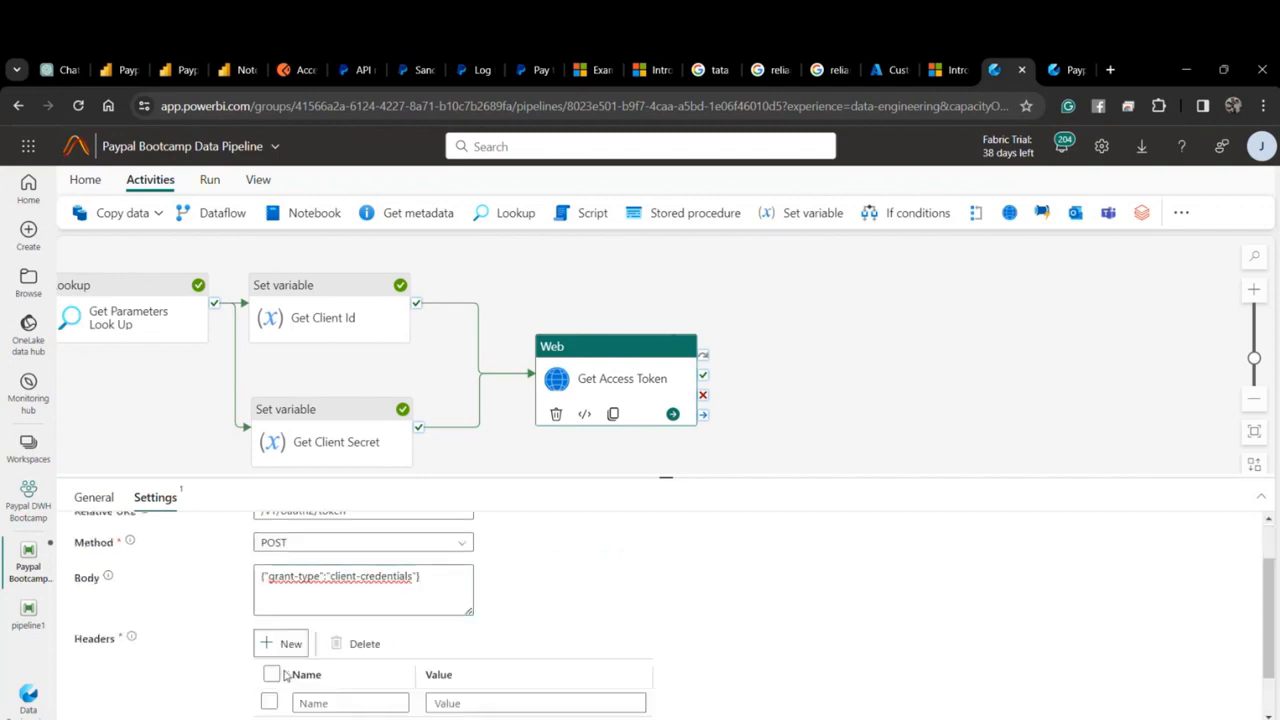
Copy the Content-Type: application/x-www-form-urlencoded header from Postman into the first header row.
left_click(297, 72)
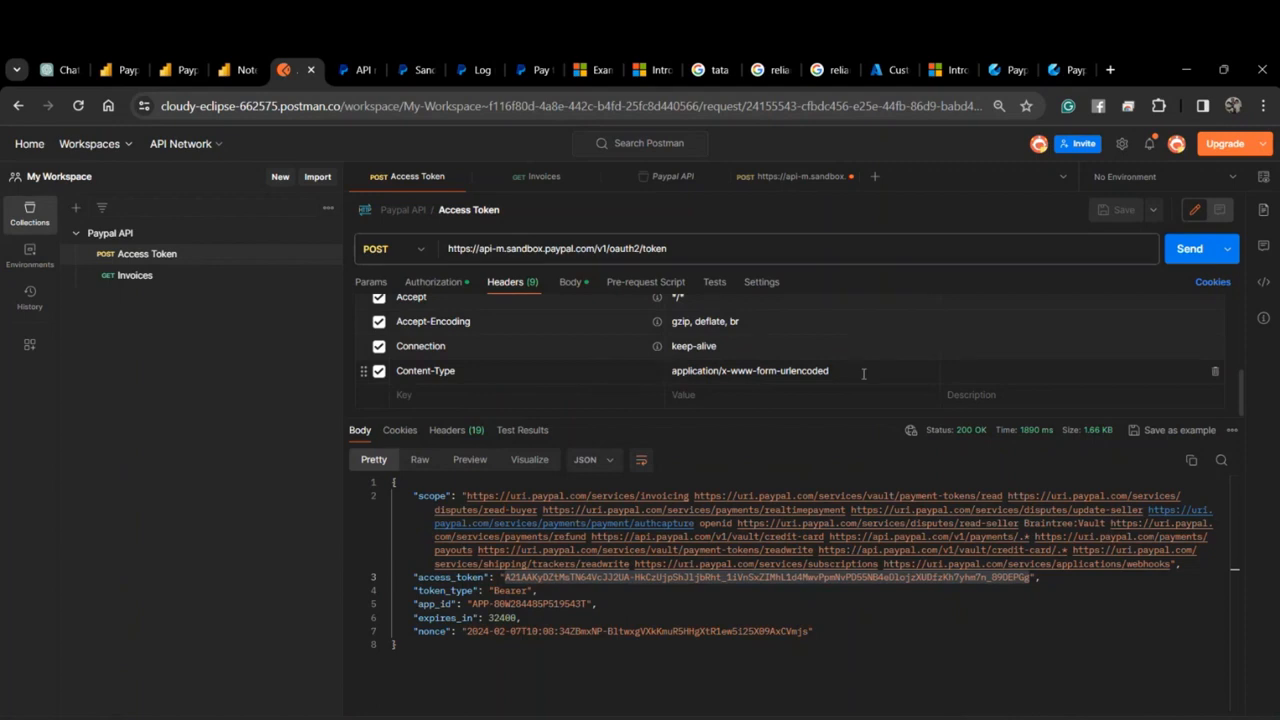
scroll(790, 370, "up", 1)
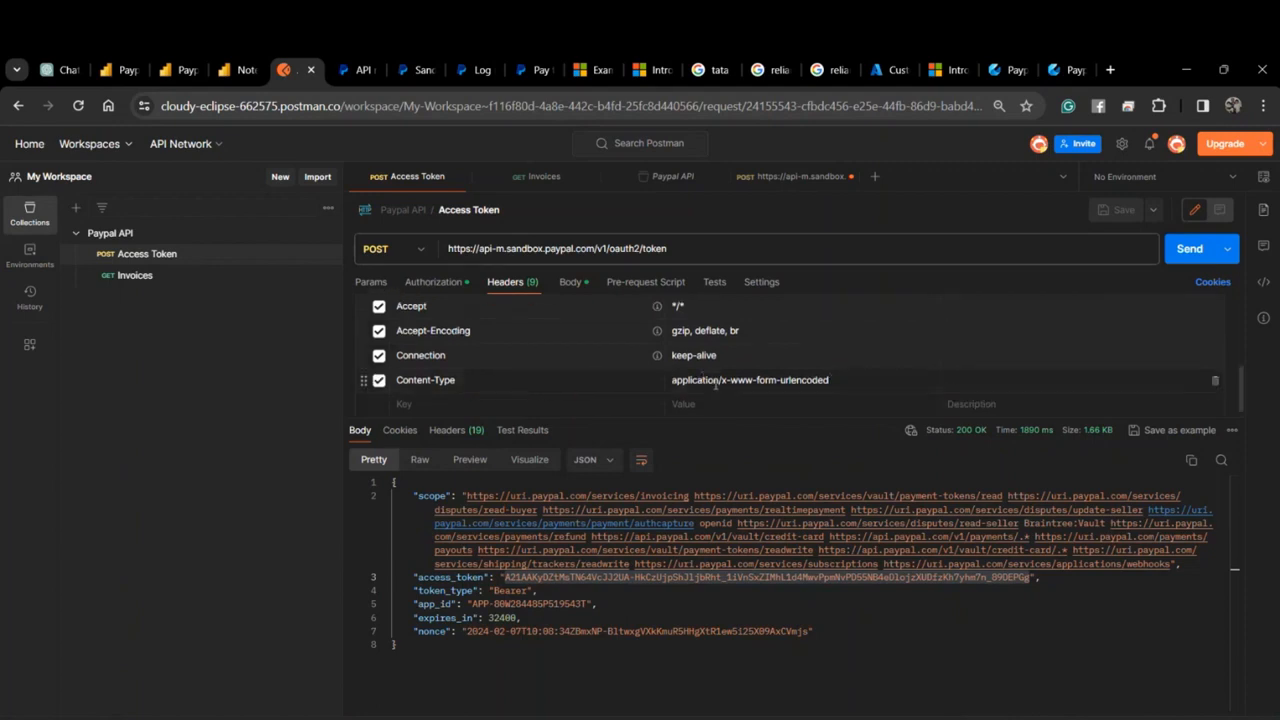
triple_click(727, 379)
key("ctrl+c")
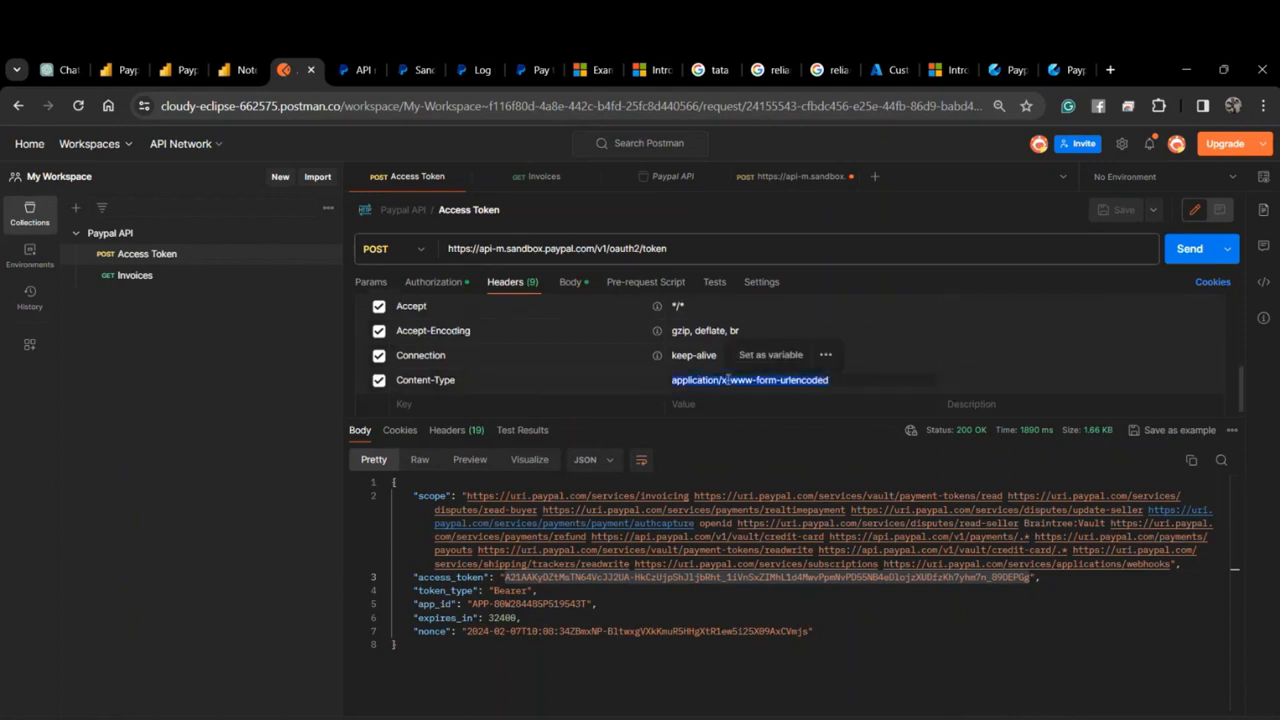
left_click(1005, 70)
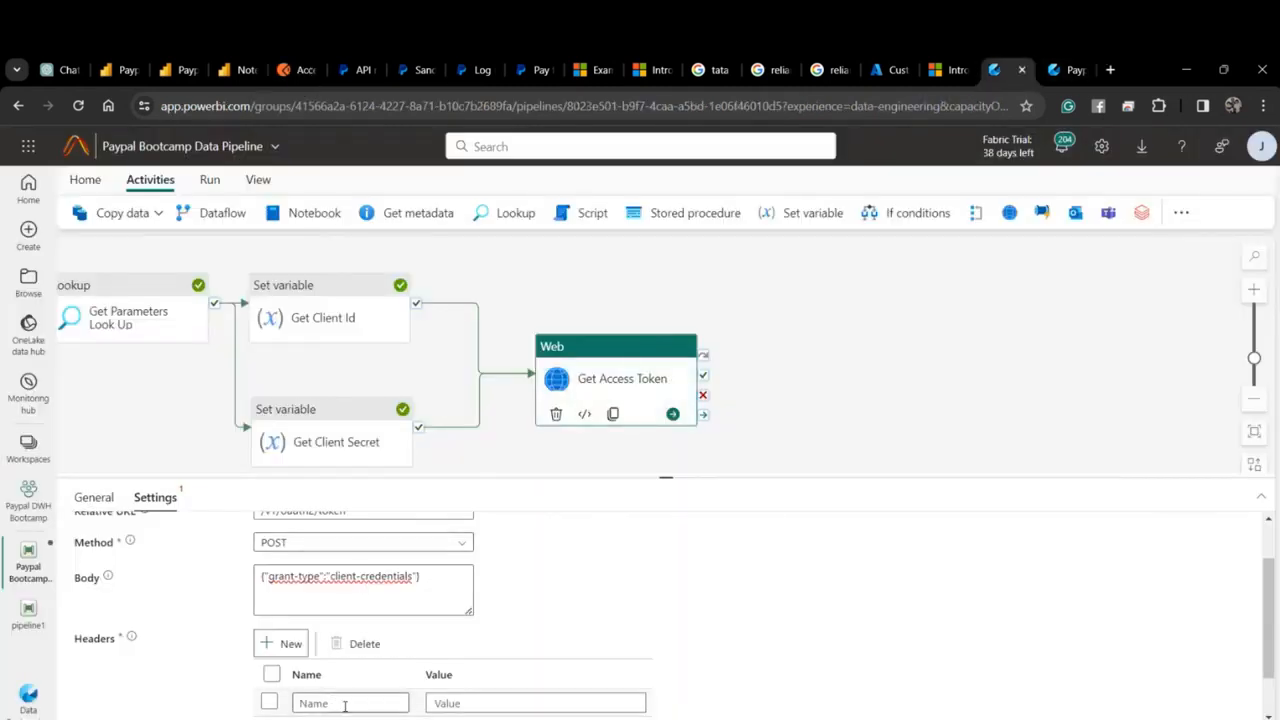
left_click(463, 703)
key("ctrl+v")
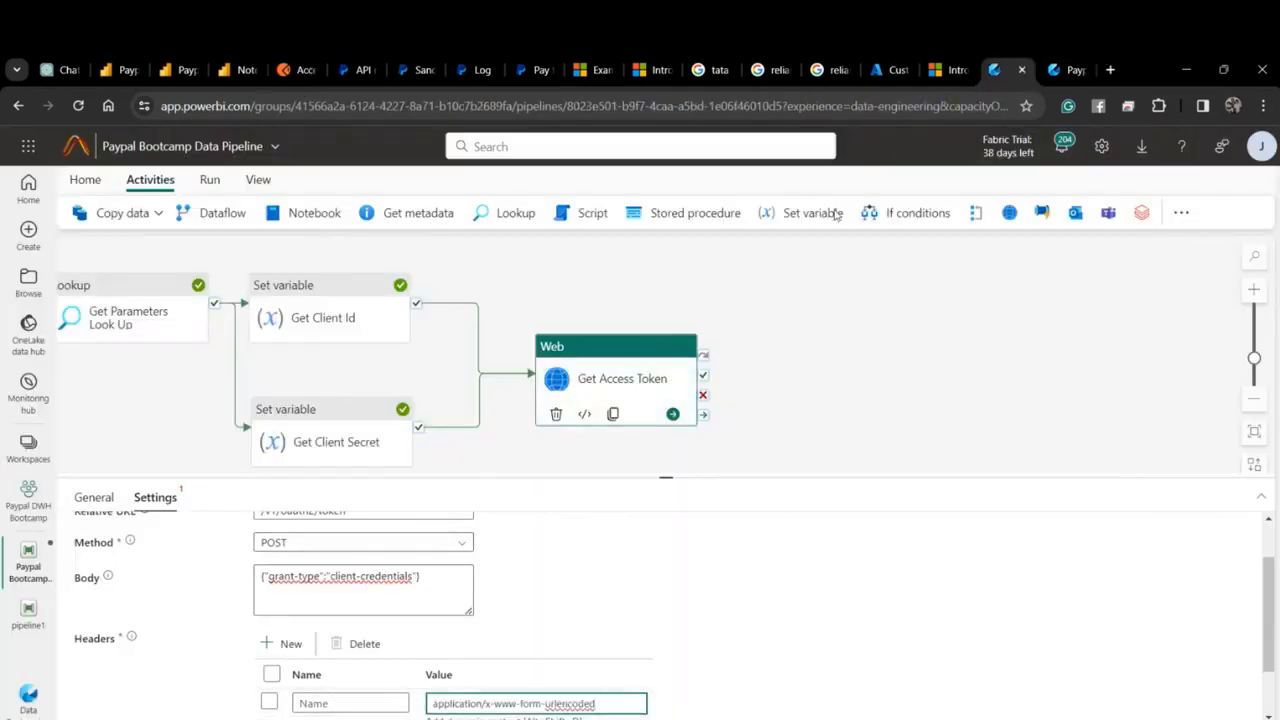
left_click(297, 70)
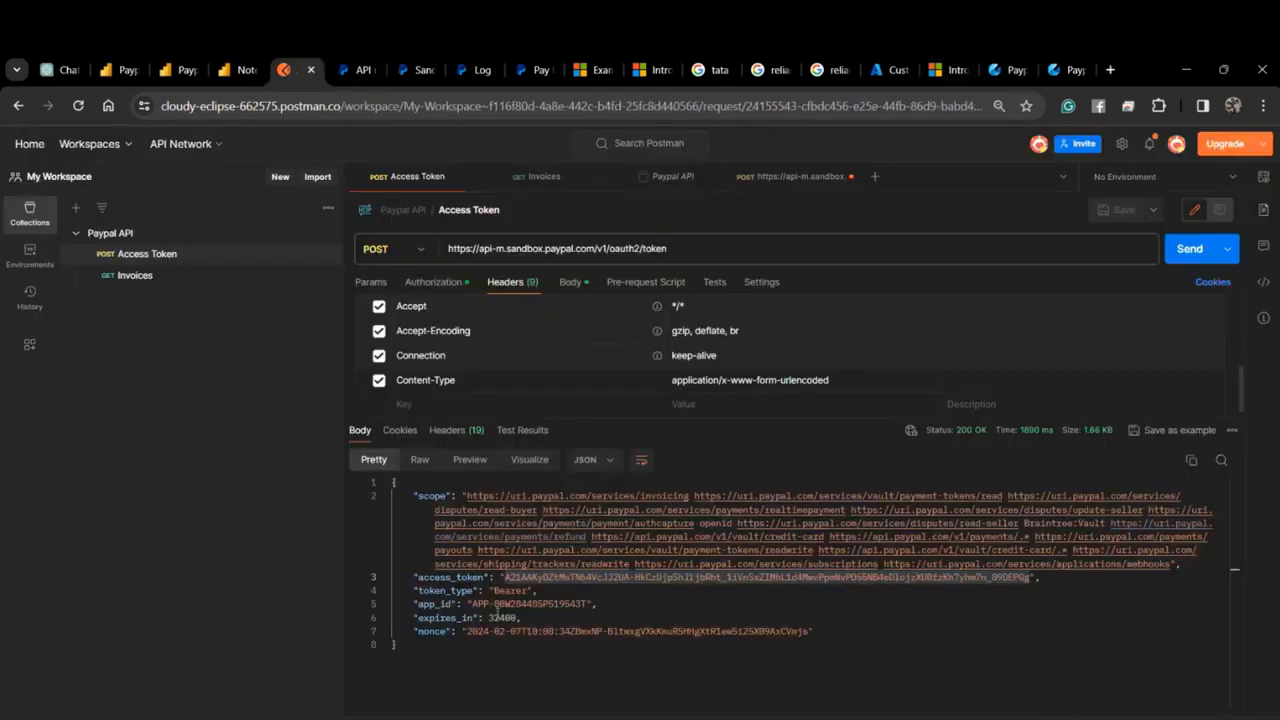
left_click_drag(468, 382, 395, 381)
key("ctrl+c")
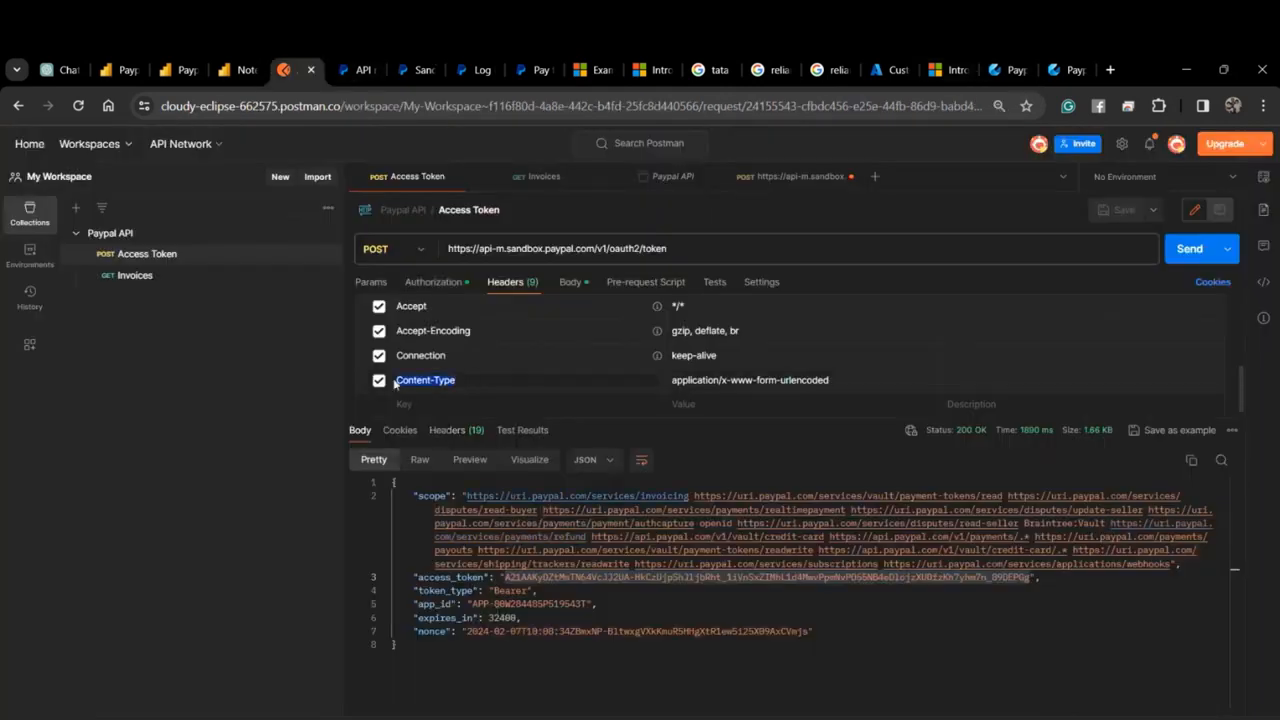
left_click(1003, 70)
left_click(360, 700)
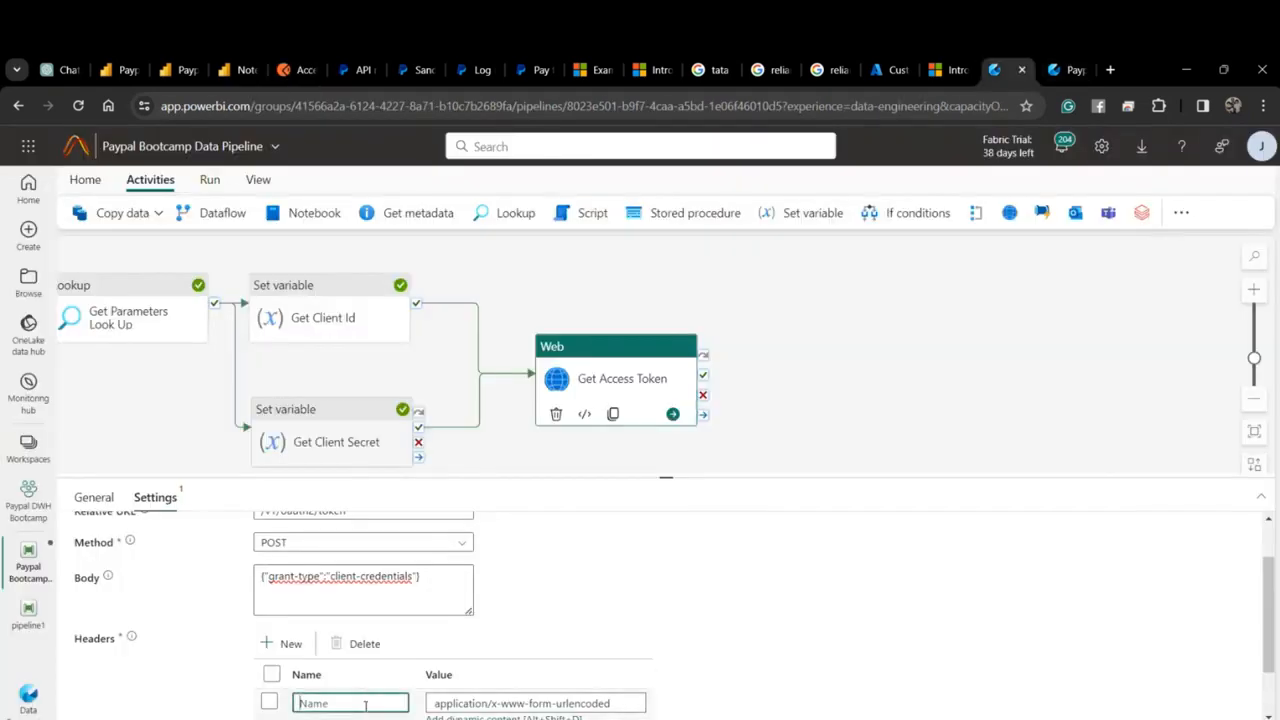
key("ctrl+v")
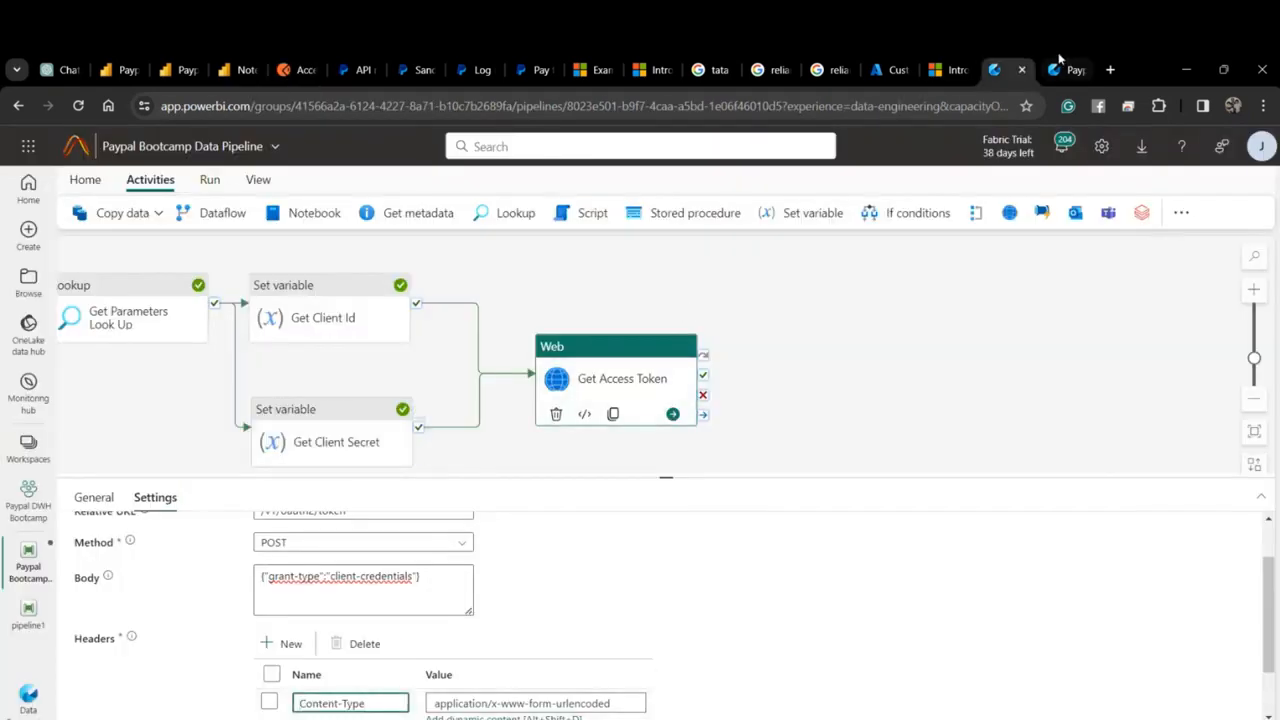
Add a second header row named Authorization, copied from Postman.
left_click(299, 68)
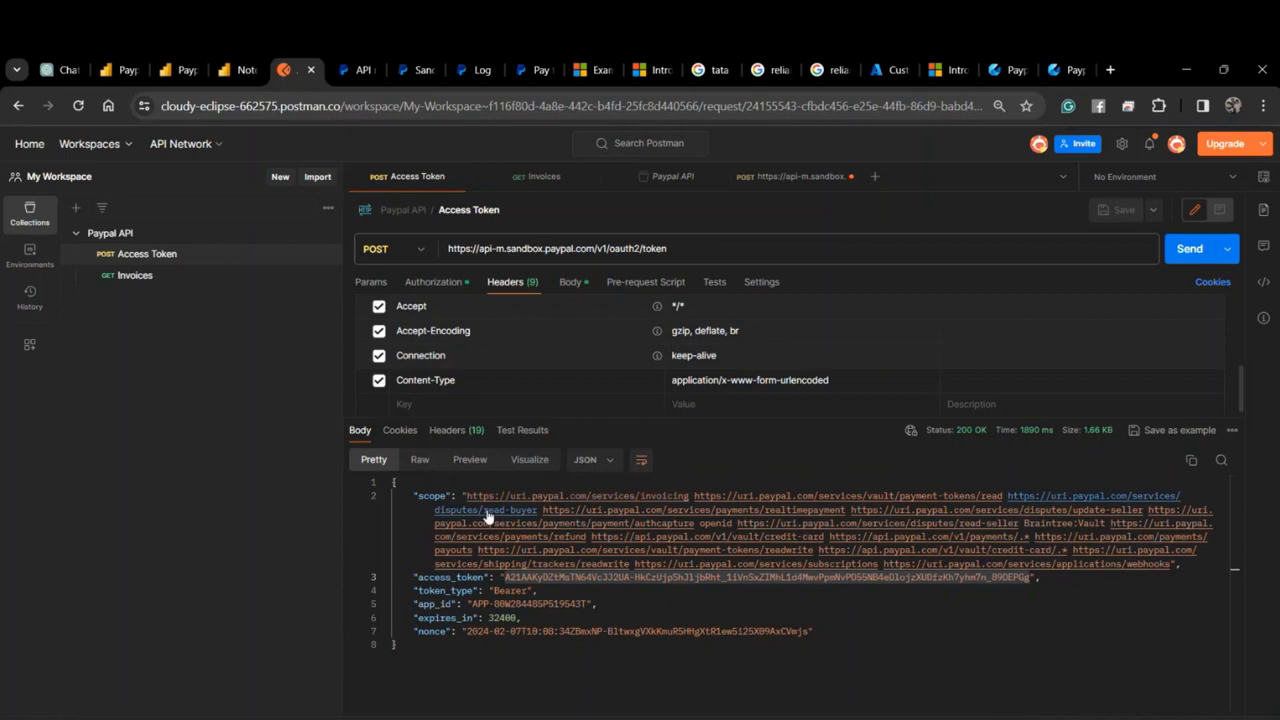
scroll(465, 350, "up", 3)
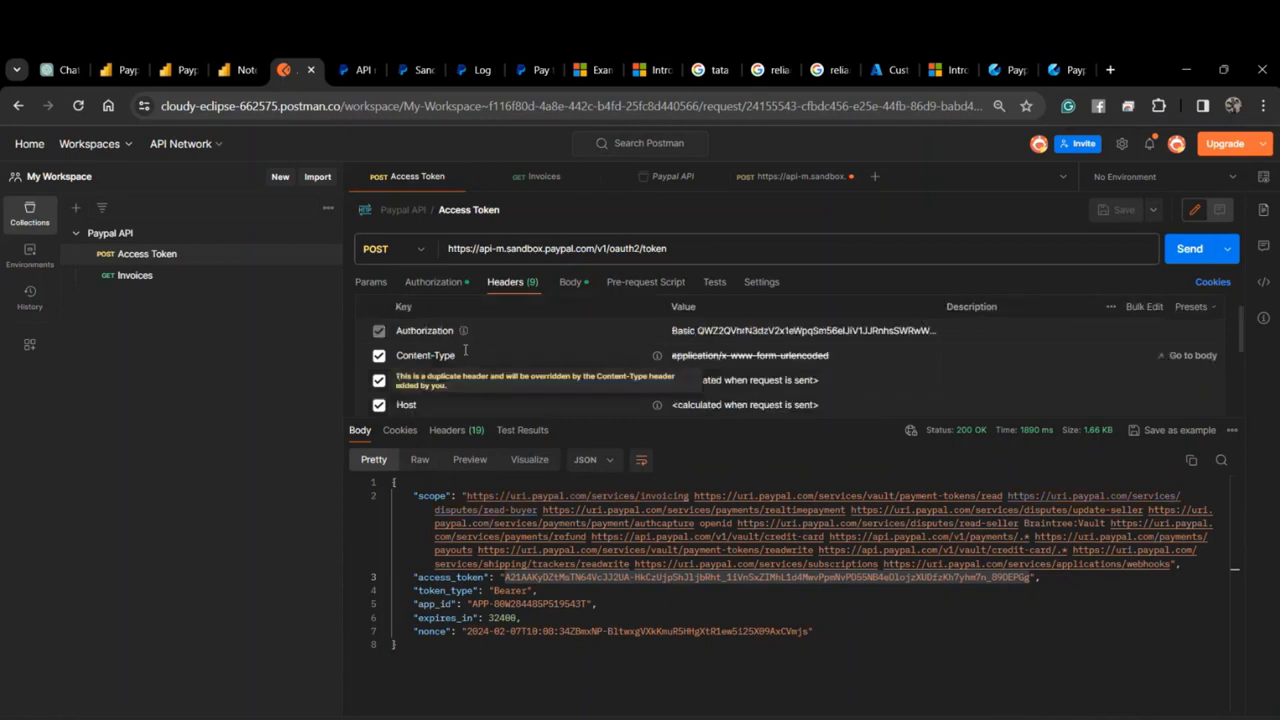
double_click(412, 330)
key("ctrl+c")
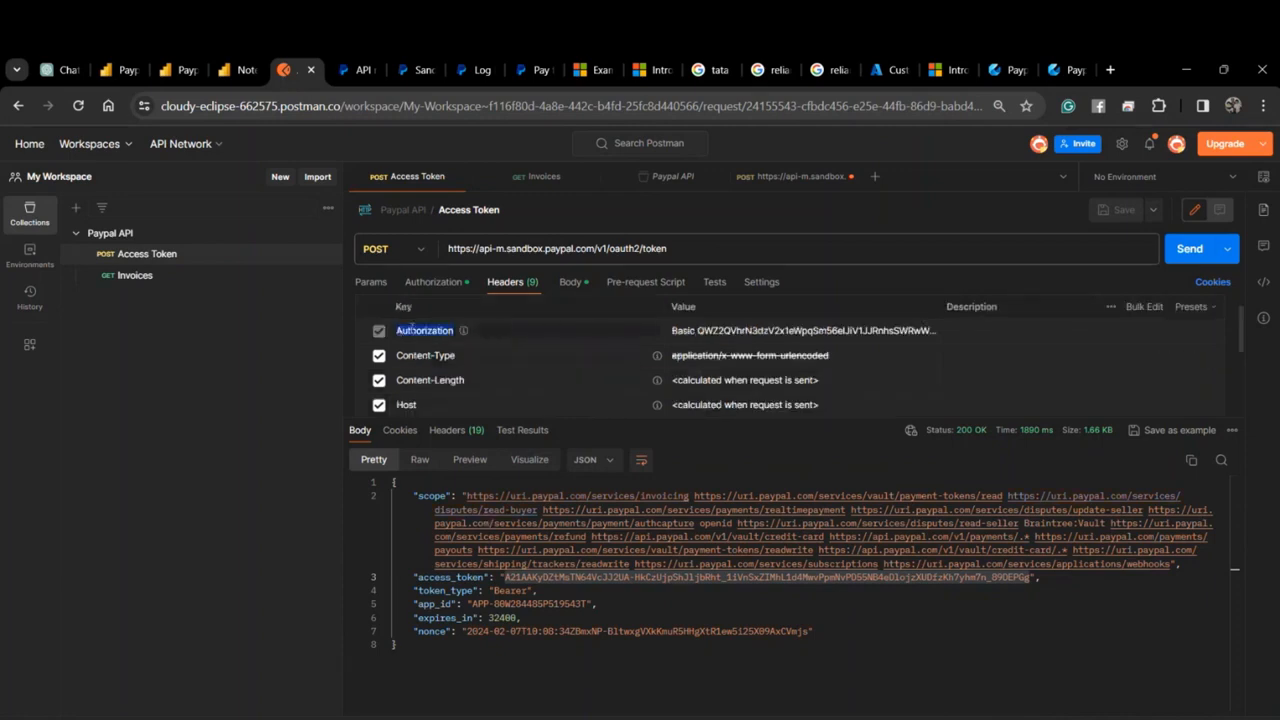
left_click(1010, 68)
scroll(366, 665, "down", 2)
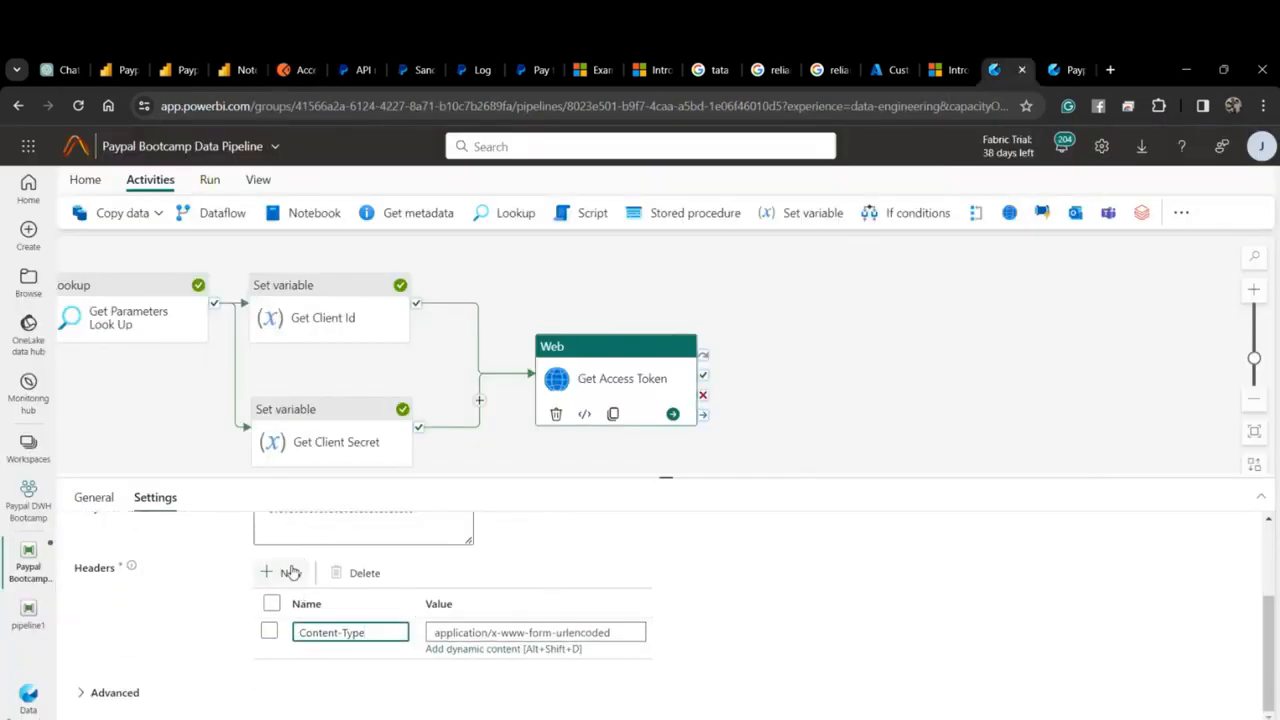
left_click(283, 572)
left_click(362, 672)
key("ctrl+v")
key("Tab")
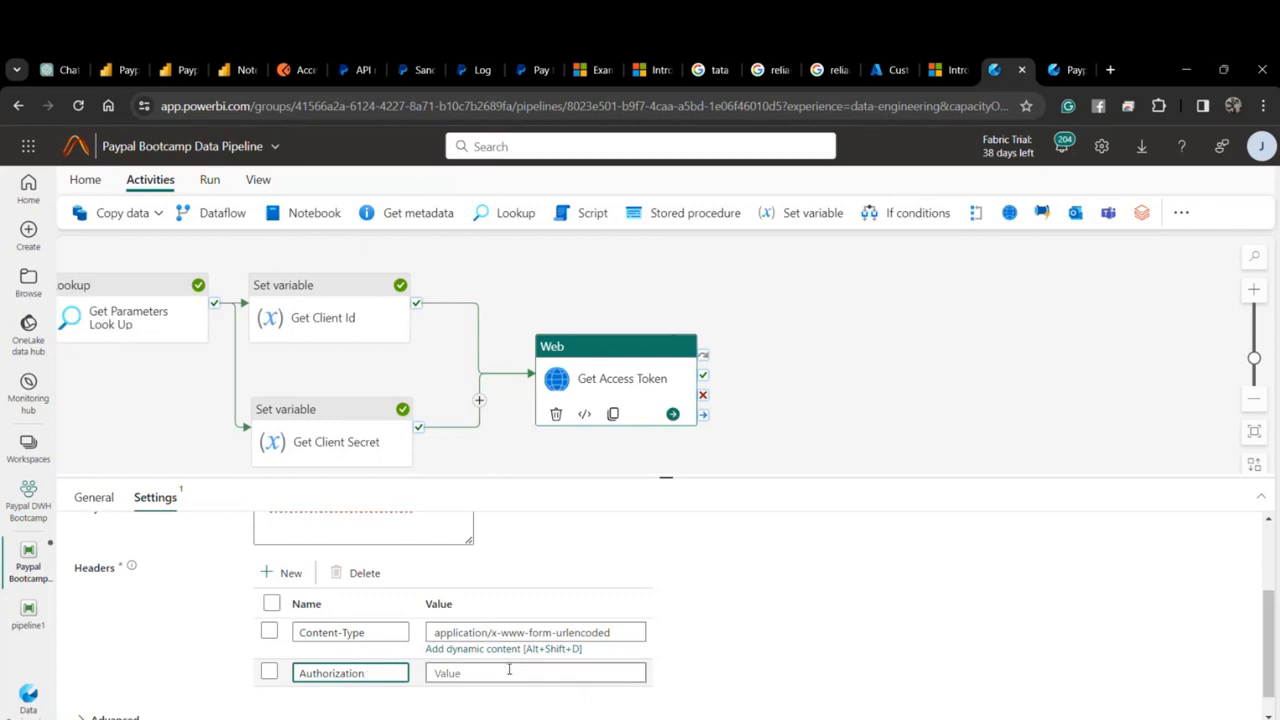
Paste Postman's Basic credential as the Authorization header value.
left_click(293, 70)
scroll(548, 357, "up", 1)
scroll(560, 360, "down", 1)
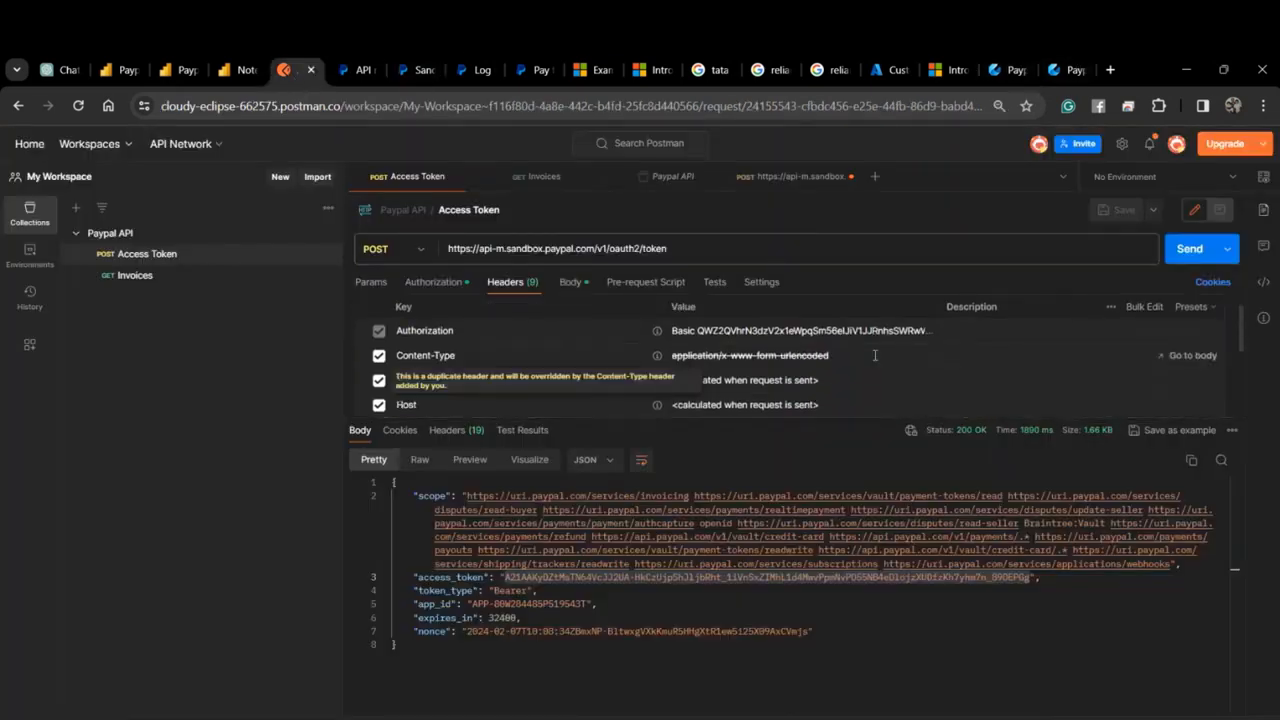
left_click(842, 332)
key("ctrl+a")
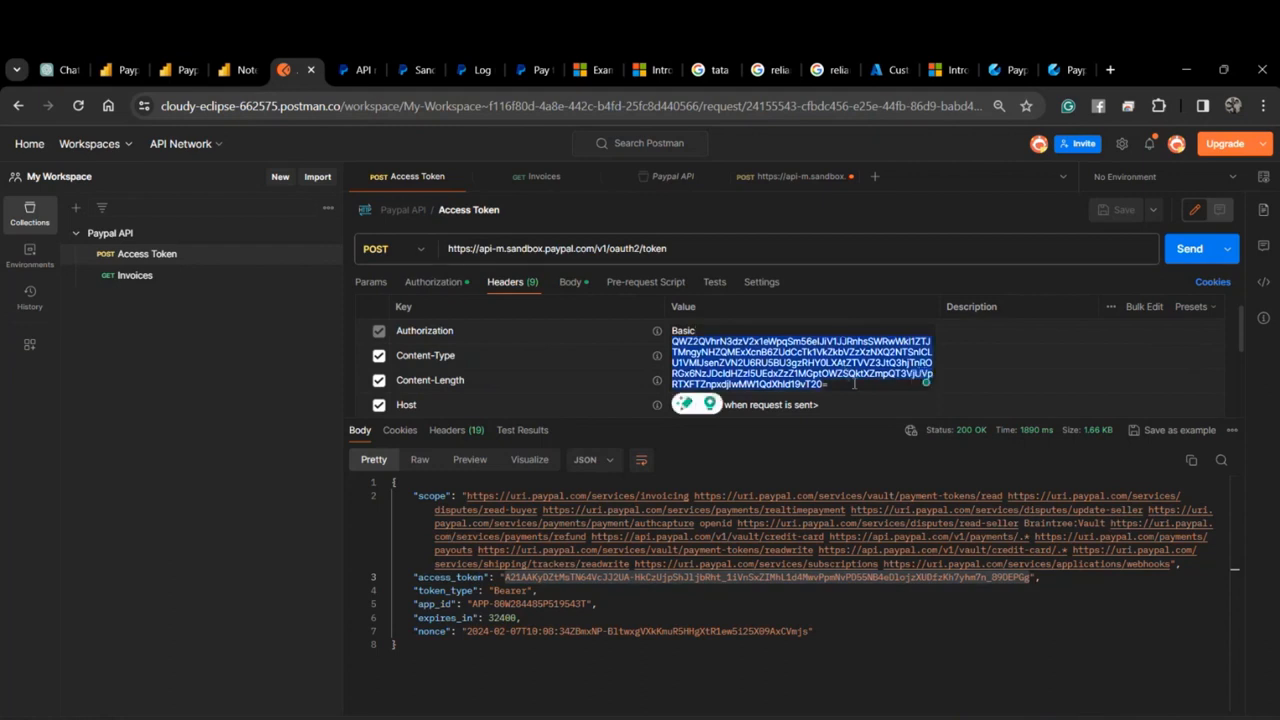
left_click(1005, 70)
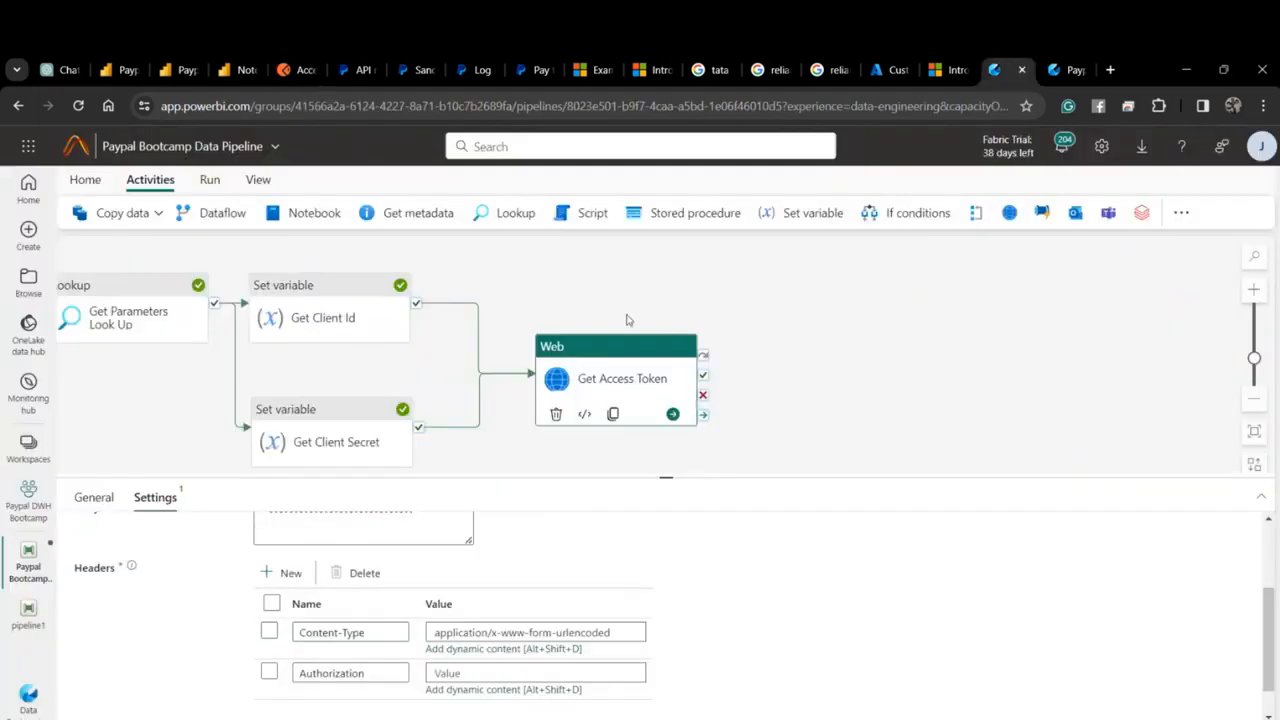
left_click(484, 671)
key("ctrl+v")
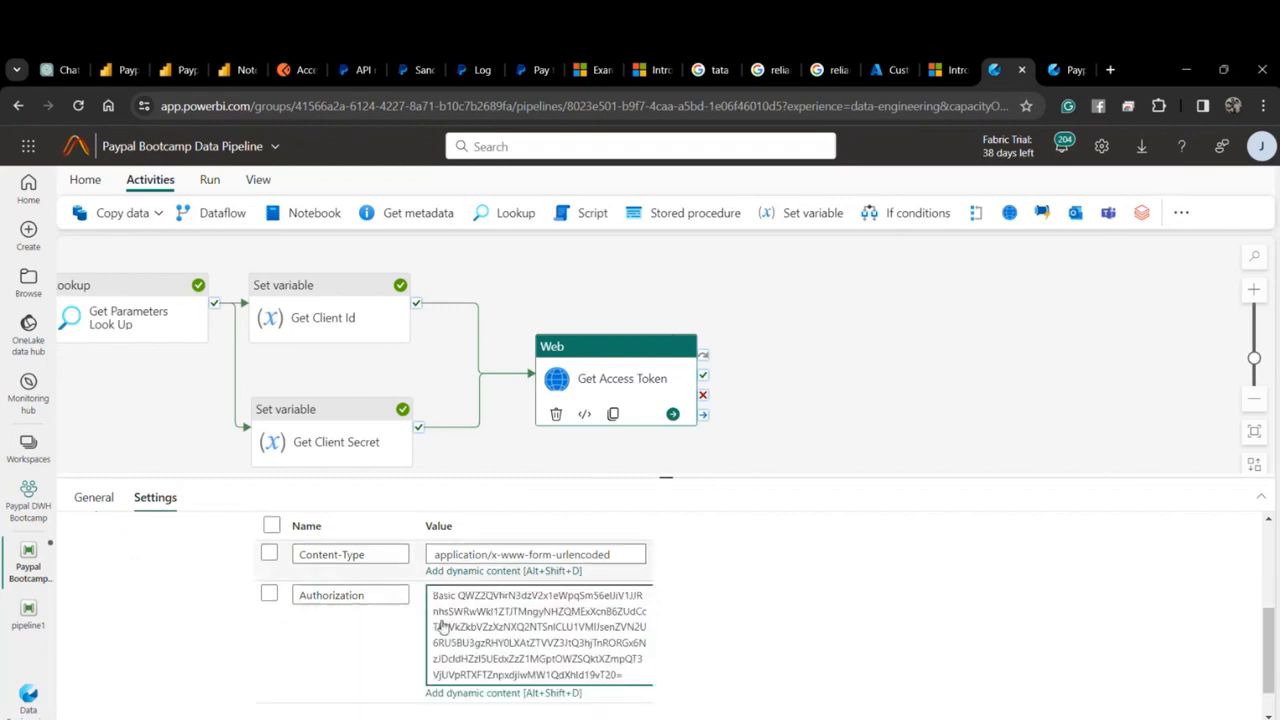
scroll(140, 670, "up", 5)
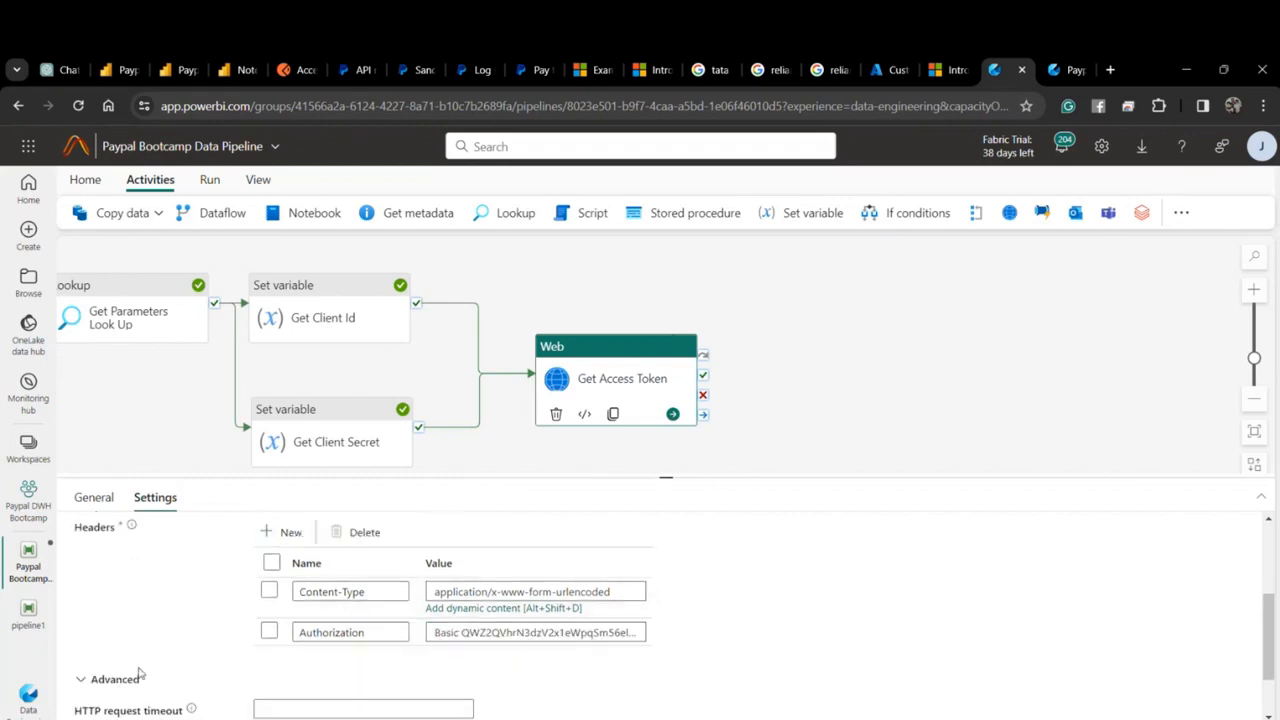
Save the Paypal Bootcamp Data Pipeline and bring the Teams meeting window forward.
left_click(141, 427)
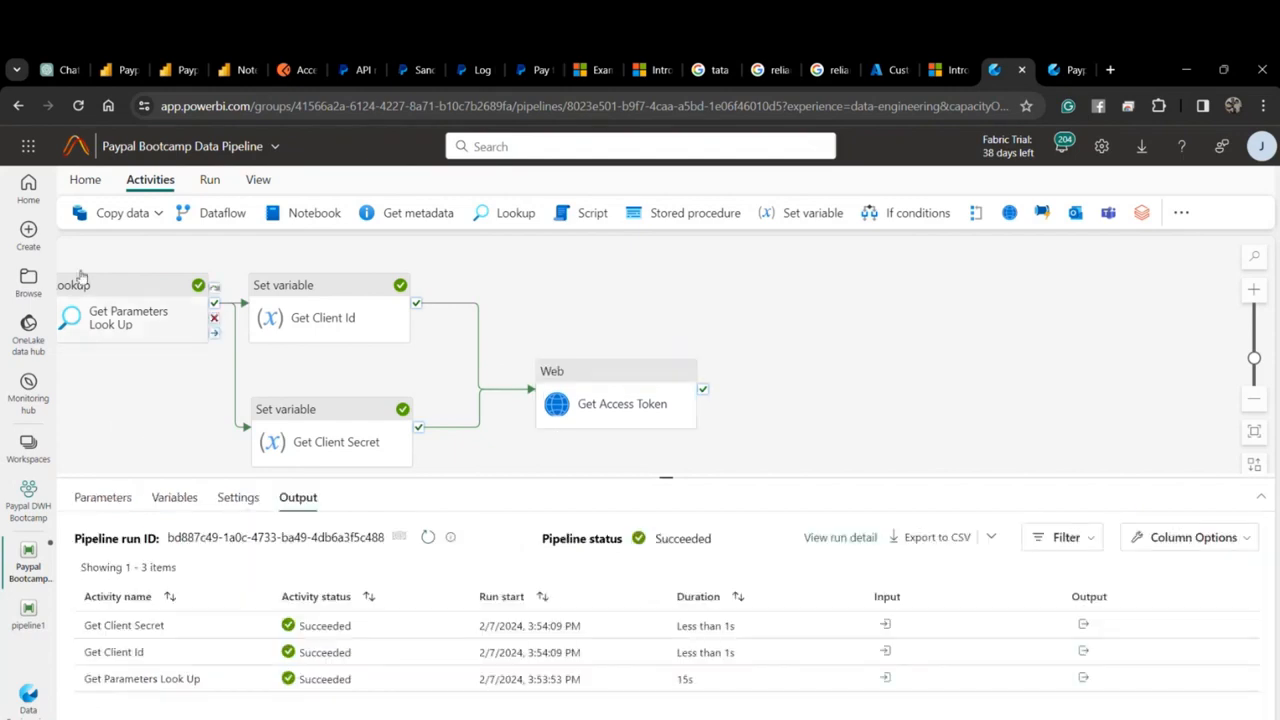
left_click(85, 179)
left_click(79, 213)
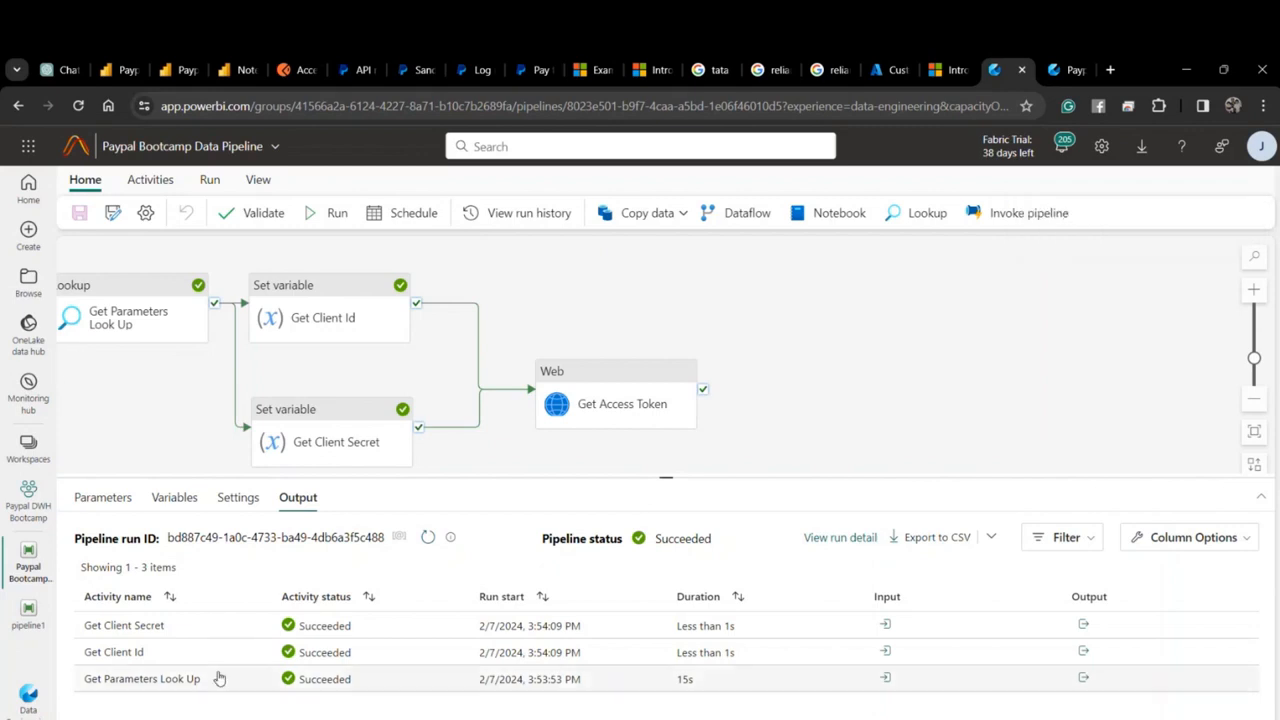
left_click(375, 655)
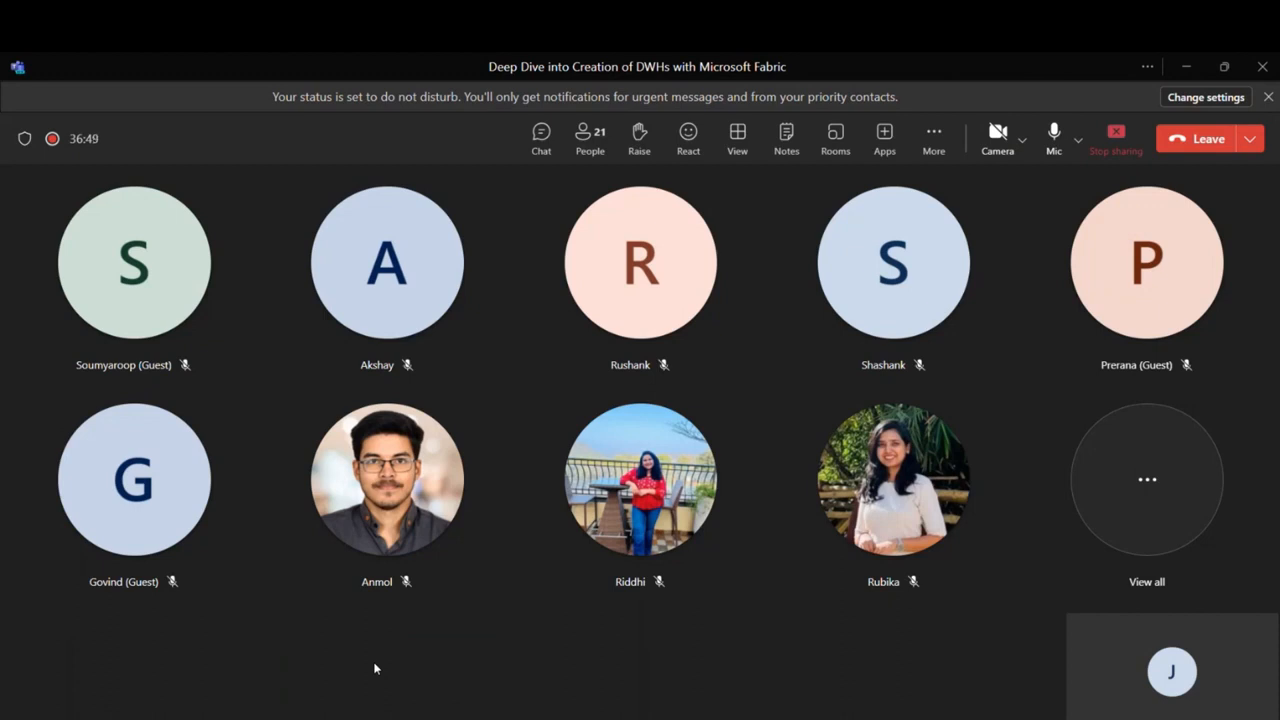
Mute and then unmute the Teams microphone.
left_click(1054, 138)
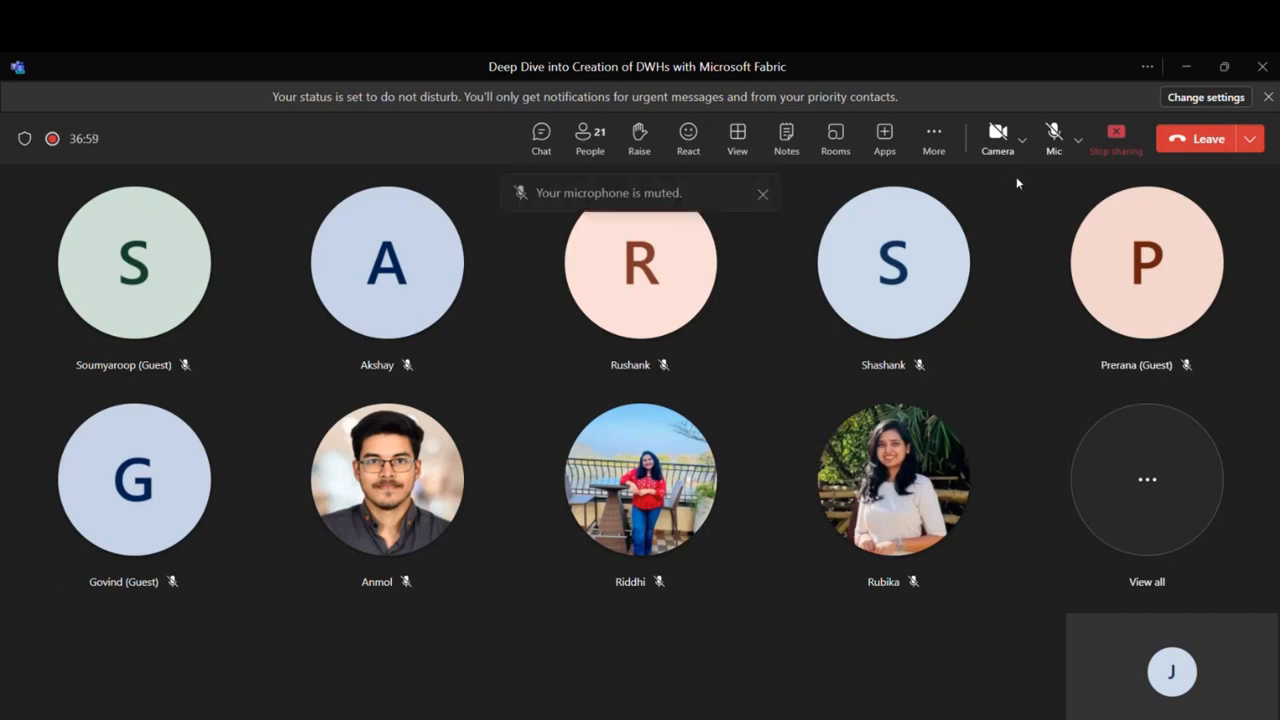
left_click(1059, 140)
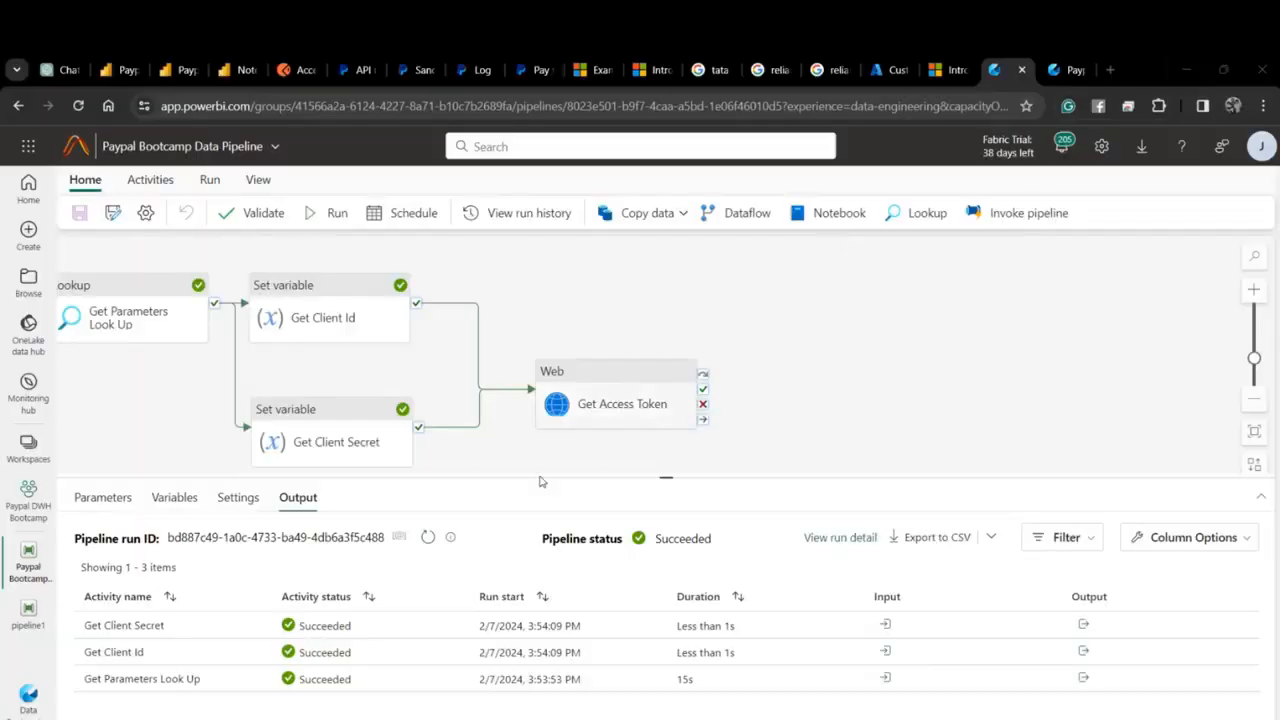
Re-run the pipeline, review Get Access Token's 403 Forbidden error, then open its Body field.
left_click(337, 214)
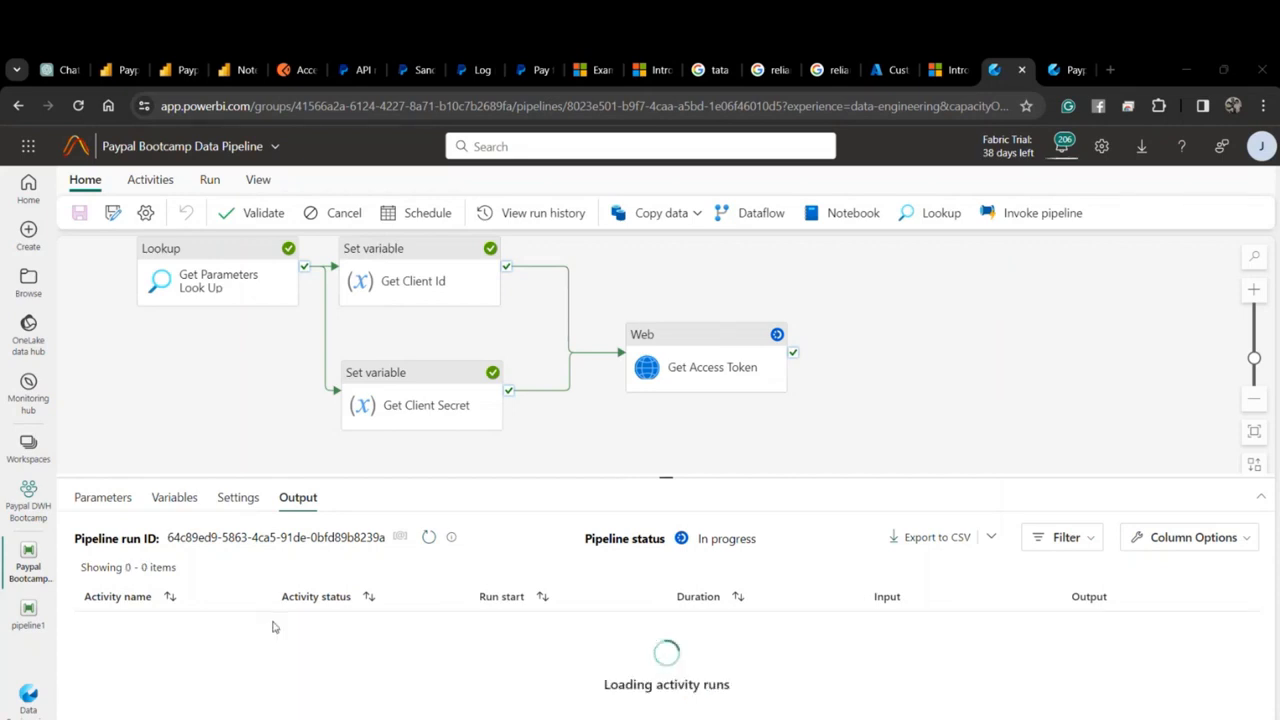
left_click(340, 626)
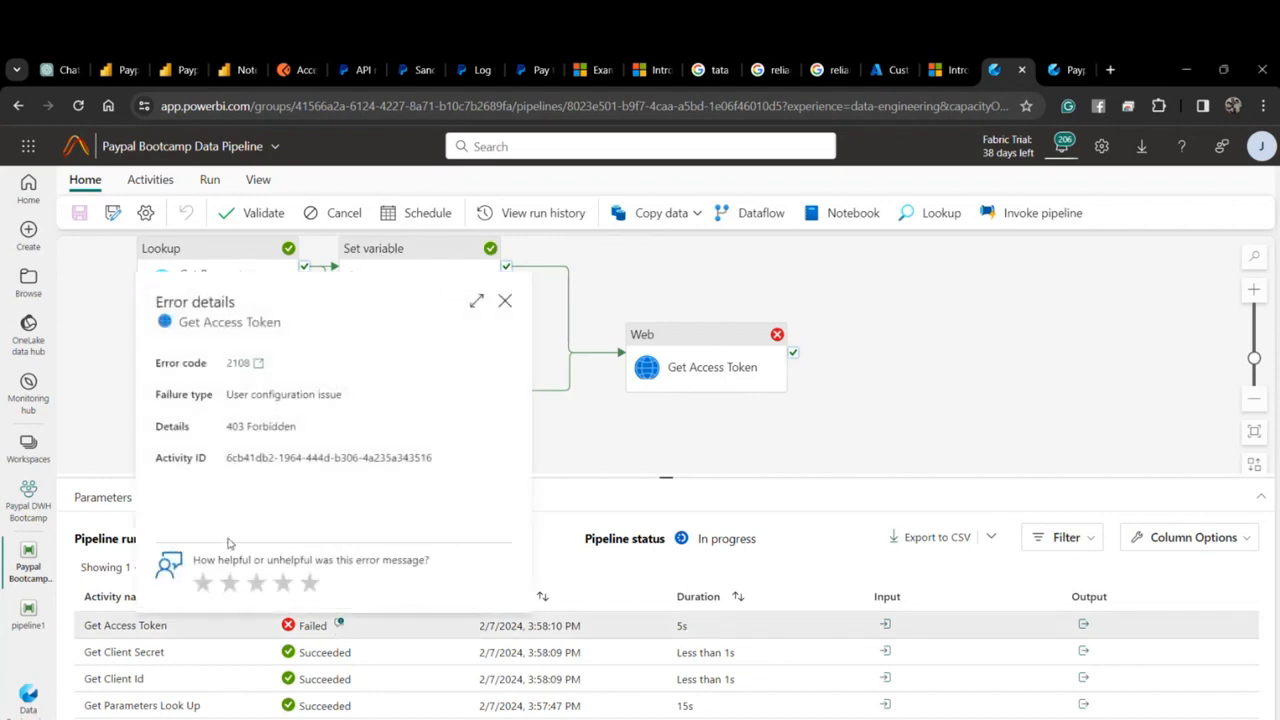
left_click(505, 301)
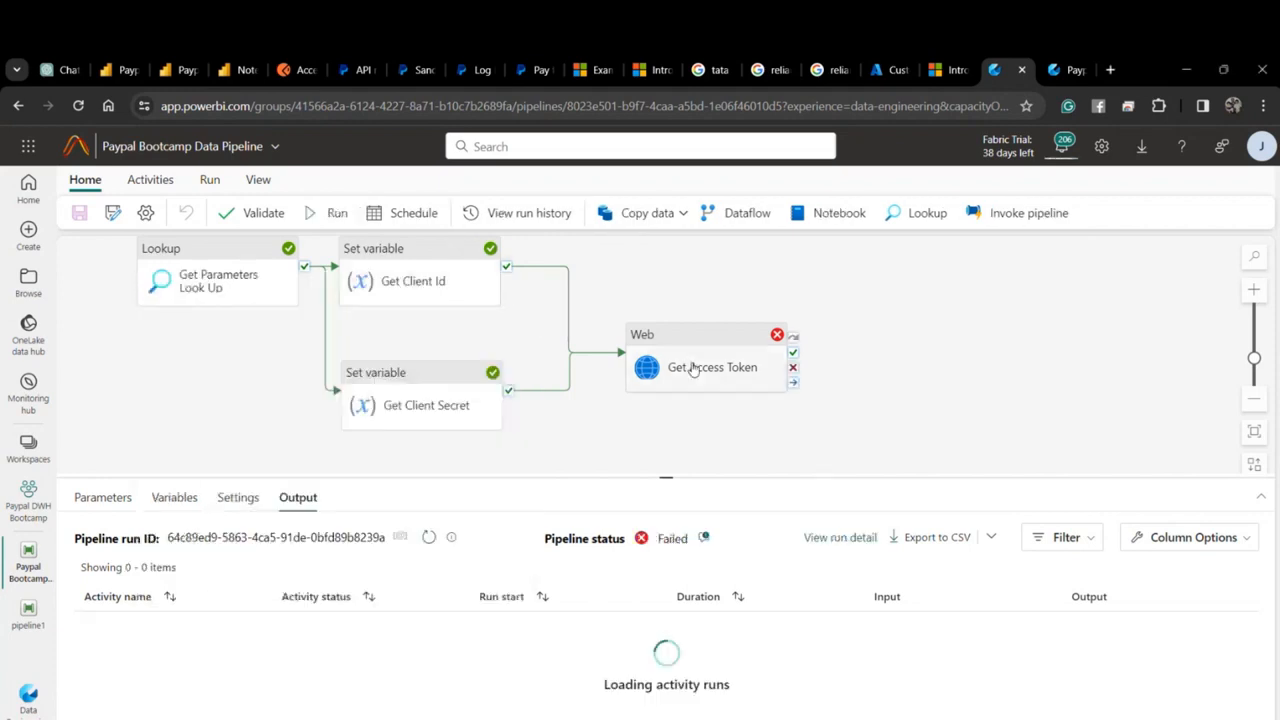
left_click(690, 369)
left_click(320, 637)
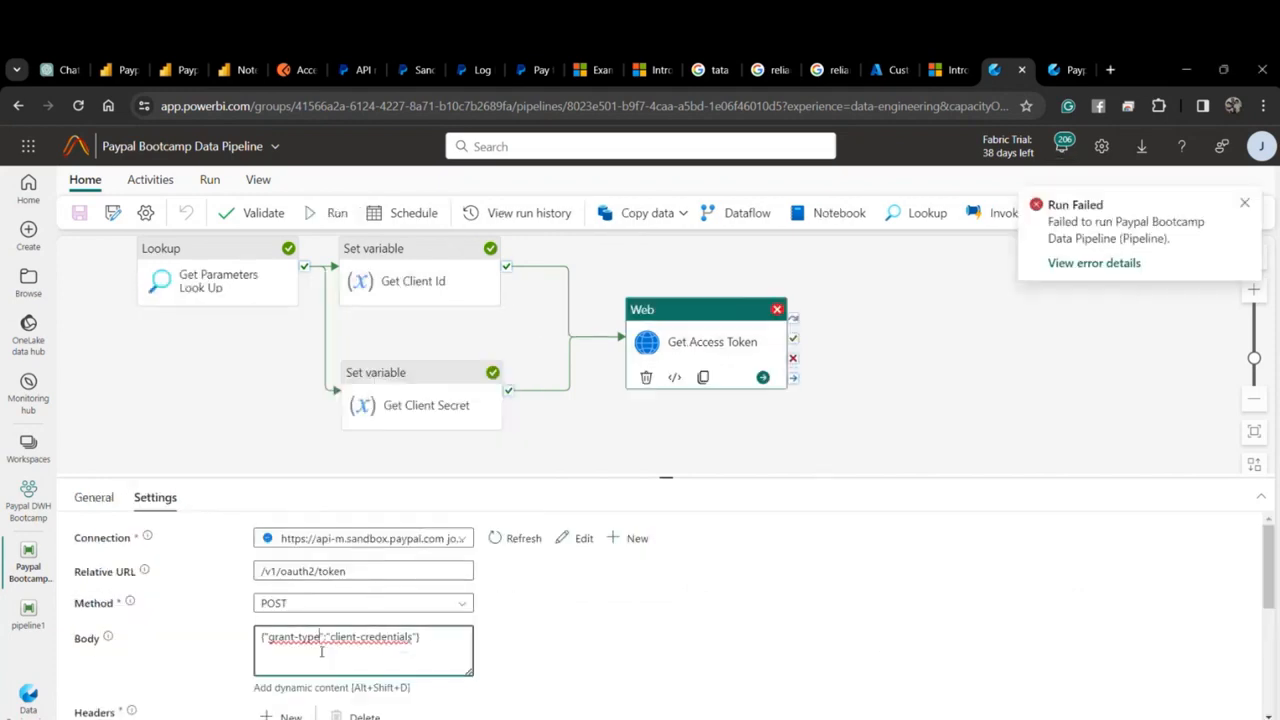
Paste the grant-type JSON body into the Get Access Token Body expression editor.
left_click(326, 688)
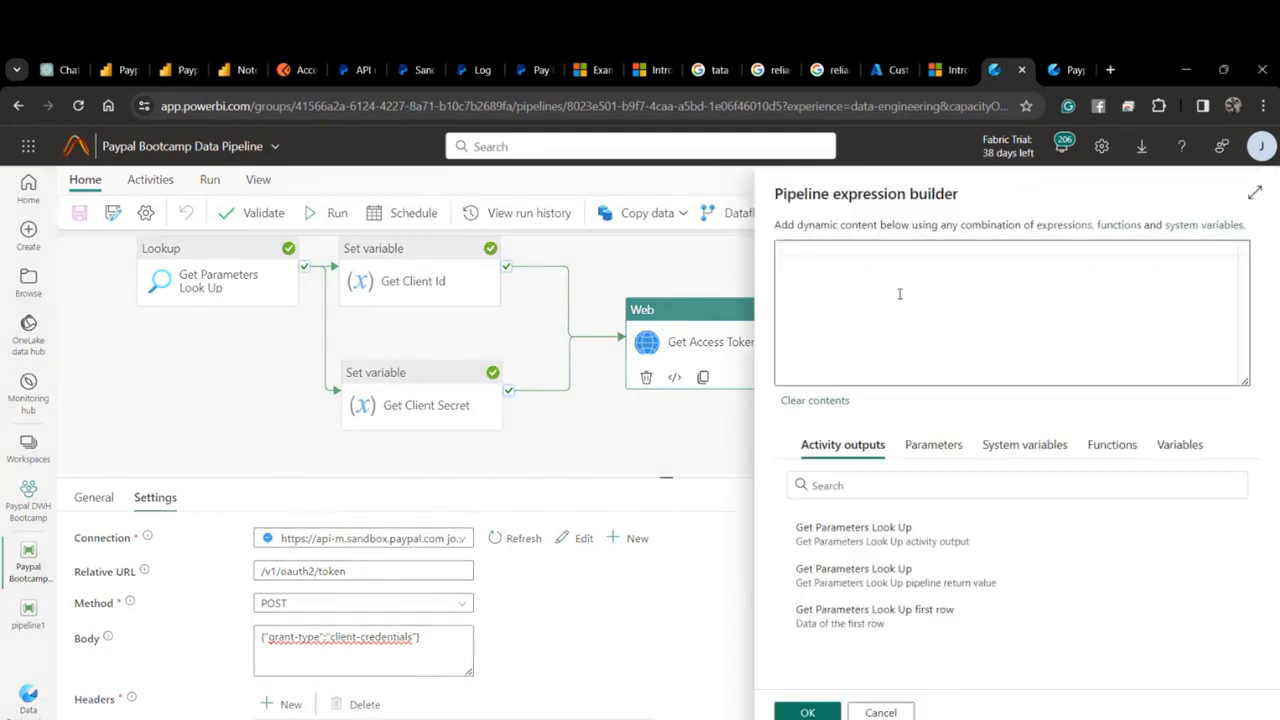
left_click(424, 622)
left_click(449, 643)
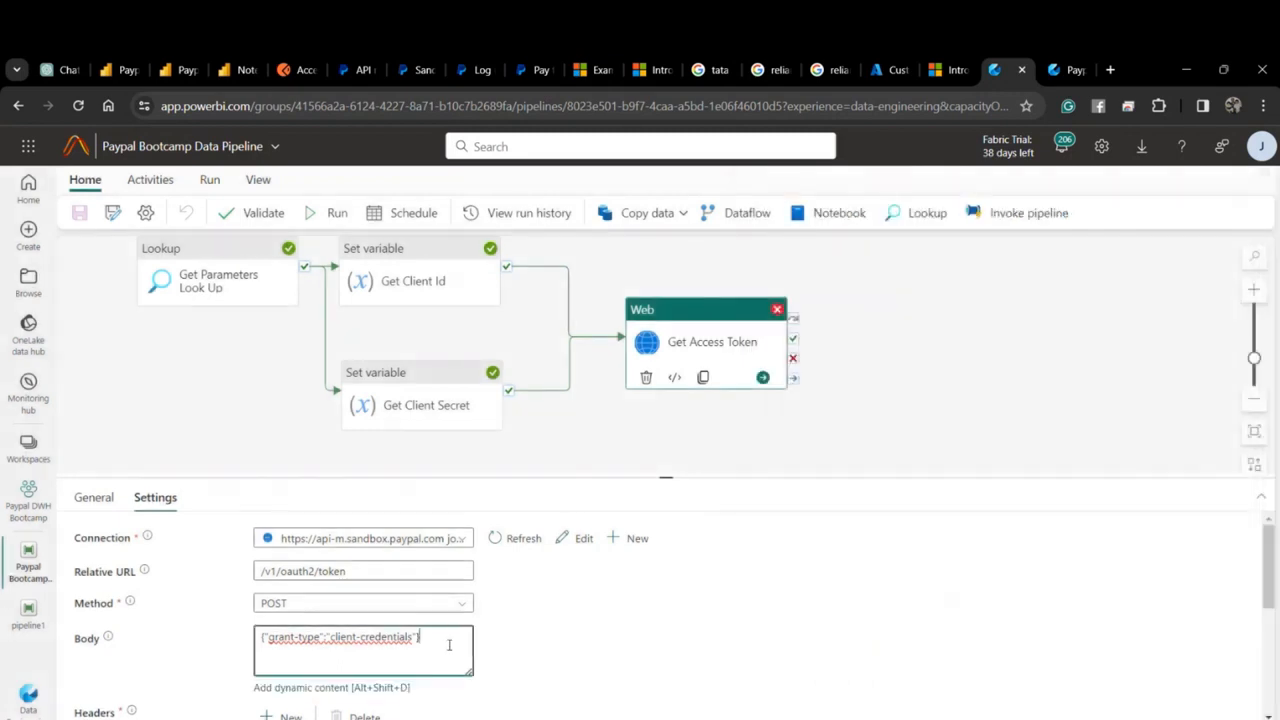
left_click_drag(449, 643, 258, 636)
key("ctrl+c")
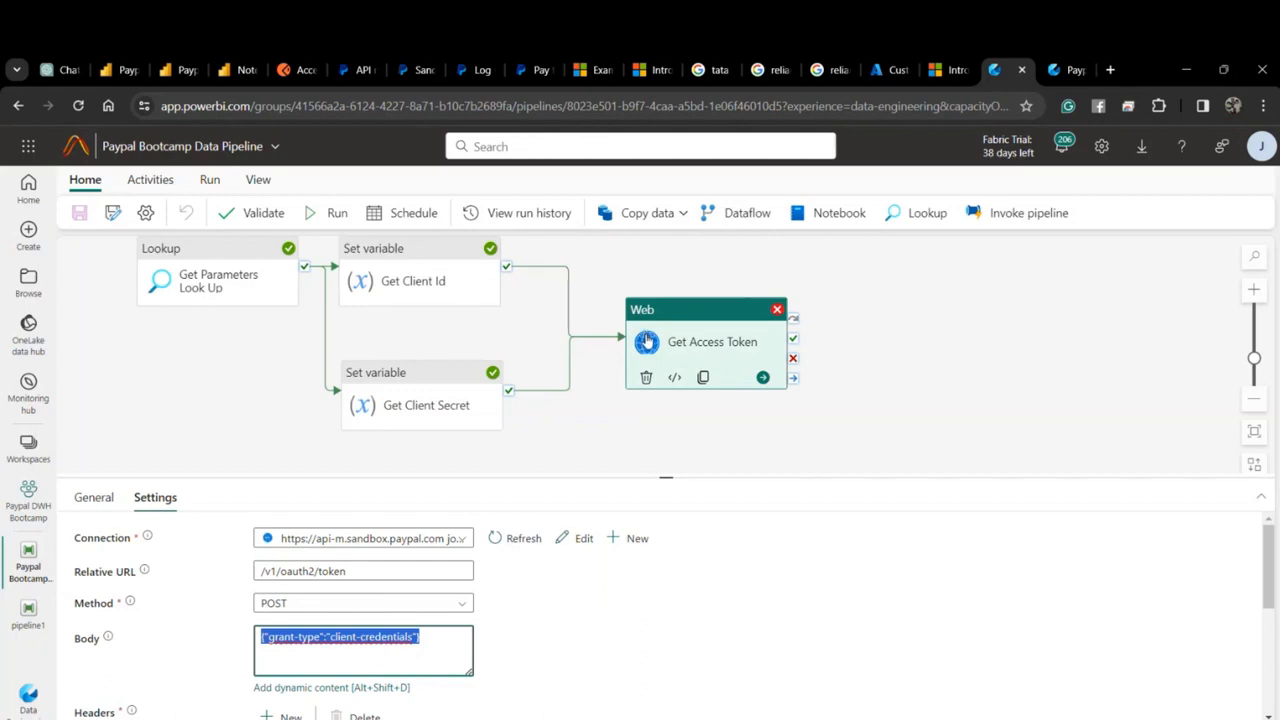
left_click(647, 341)
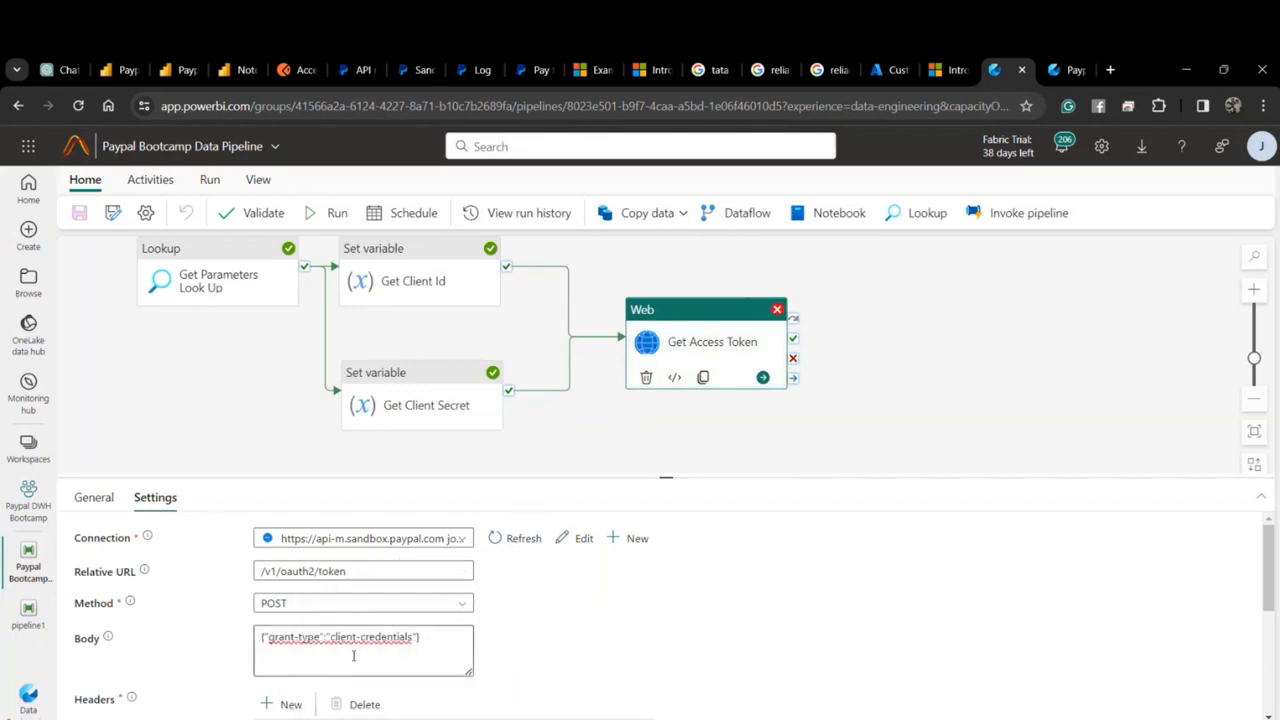
scroll(380, 645, "down", 1)
left_click(412, 576)
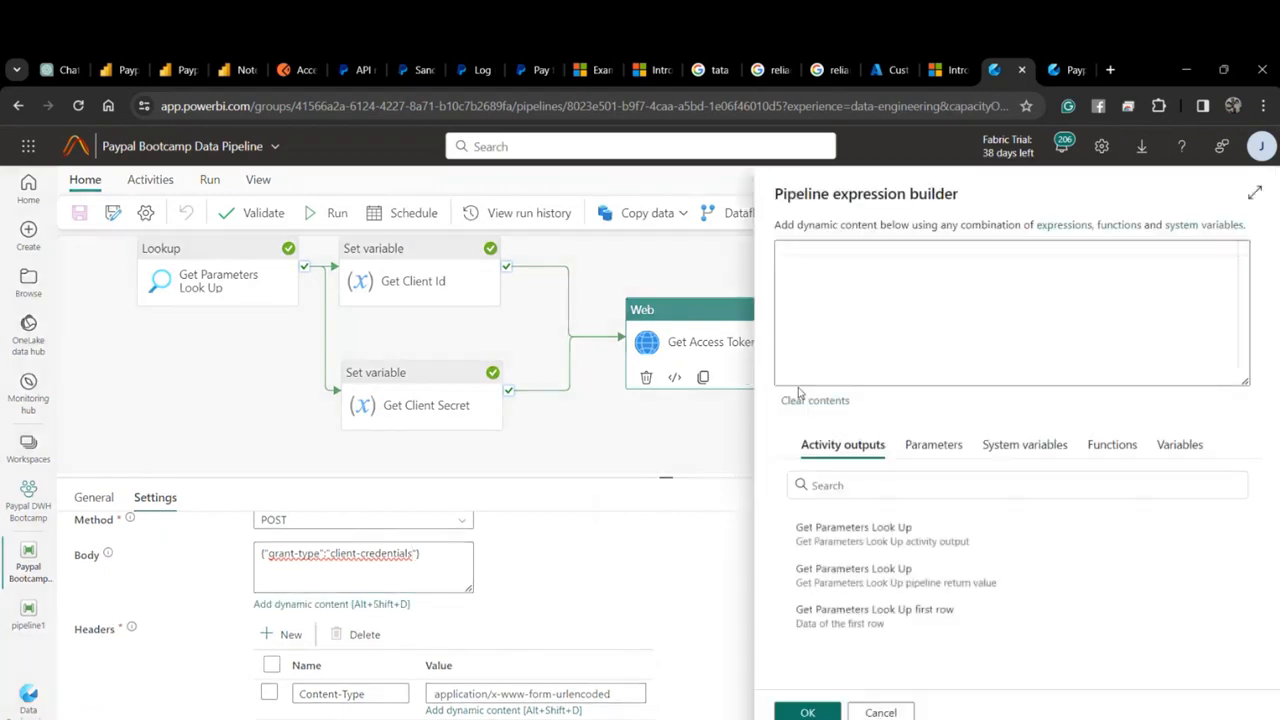
key("ctrl+v")
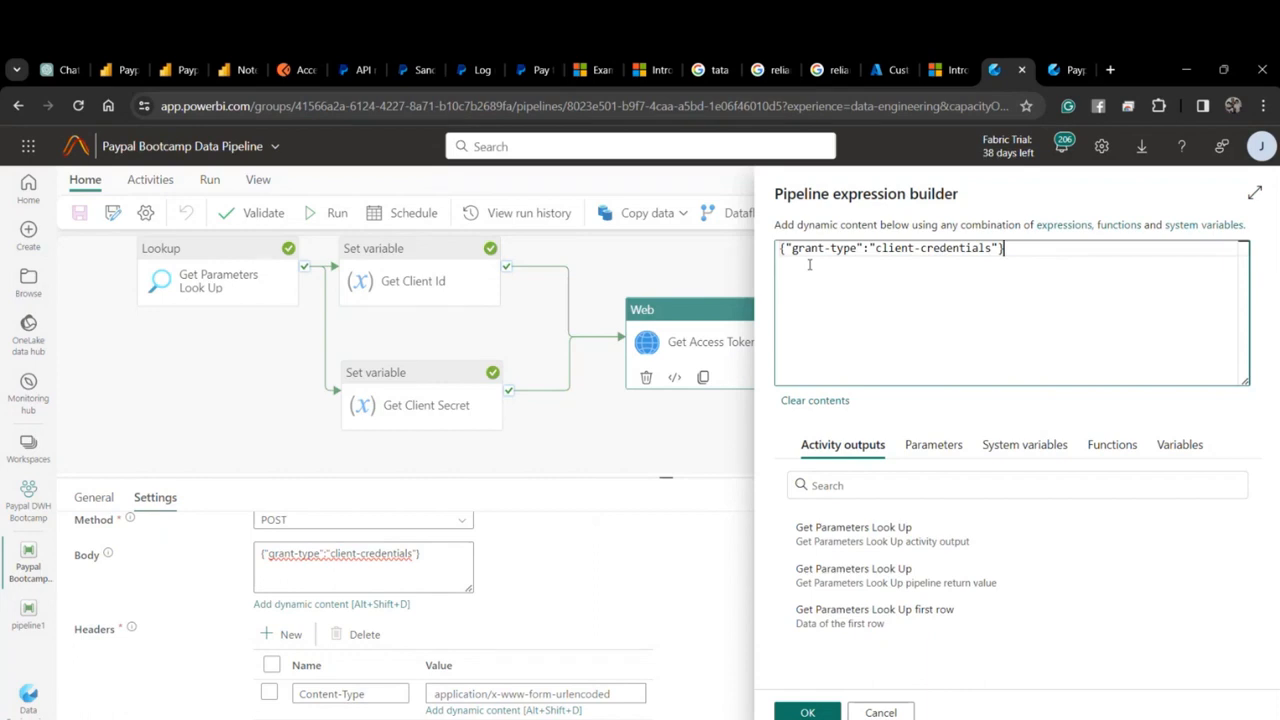
left_click(140, 69)
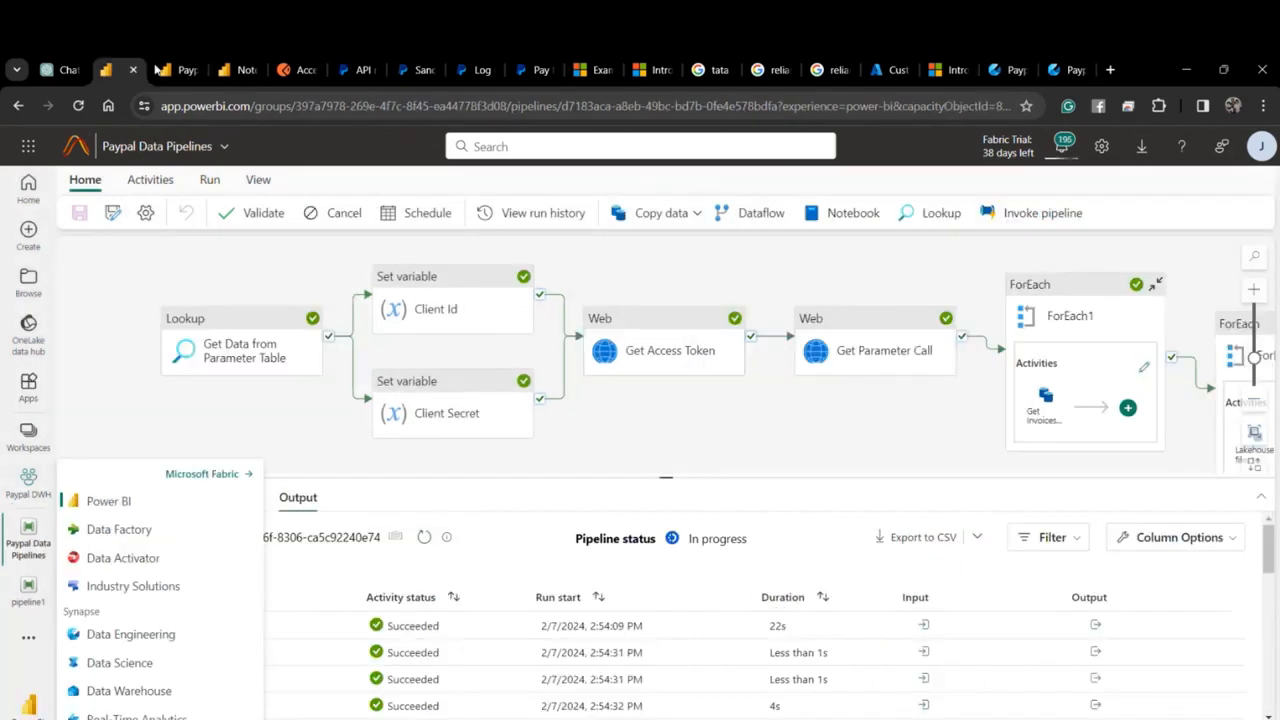
Inspect the Body expression of the reference Paypal Data Pipelines' Get Access Token activity.
left_click(250, 357)
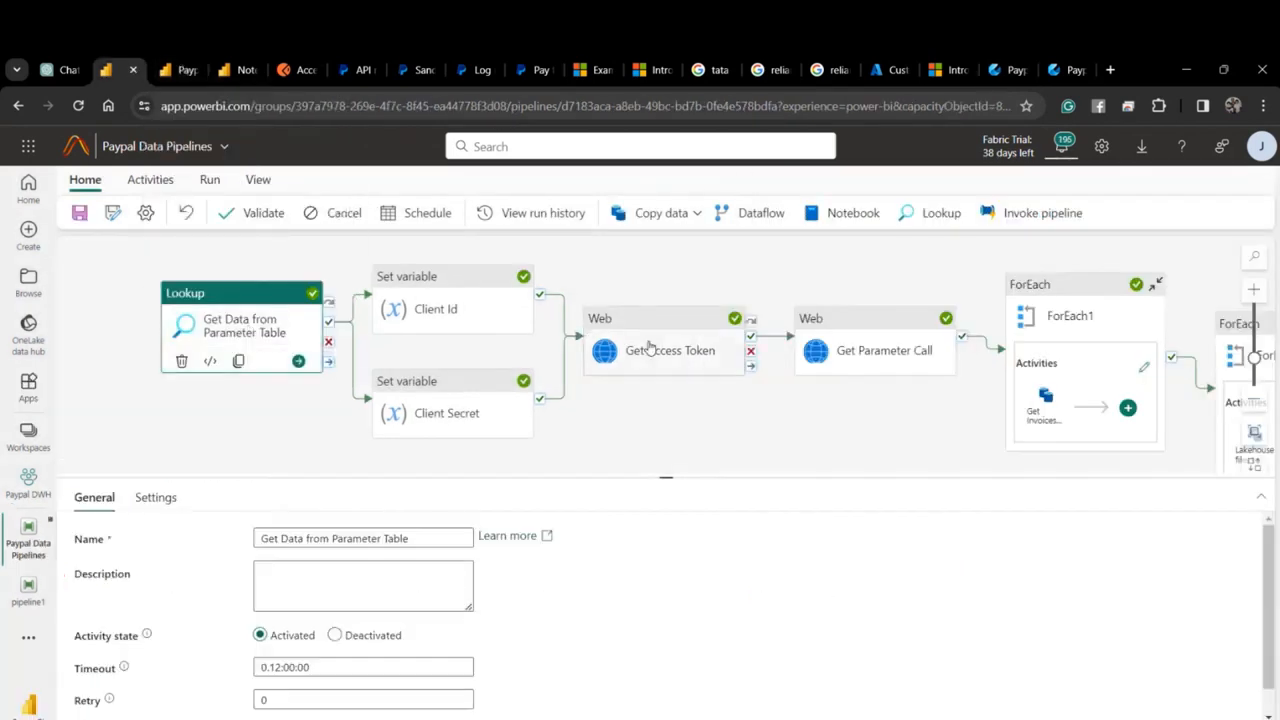
left_click(651, 346)
left_click(155, 497)
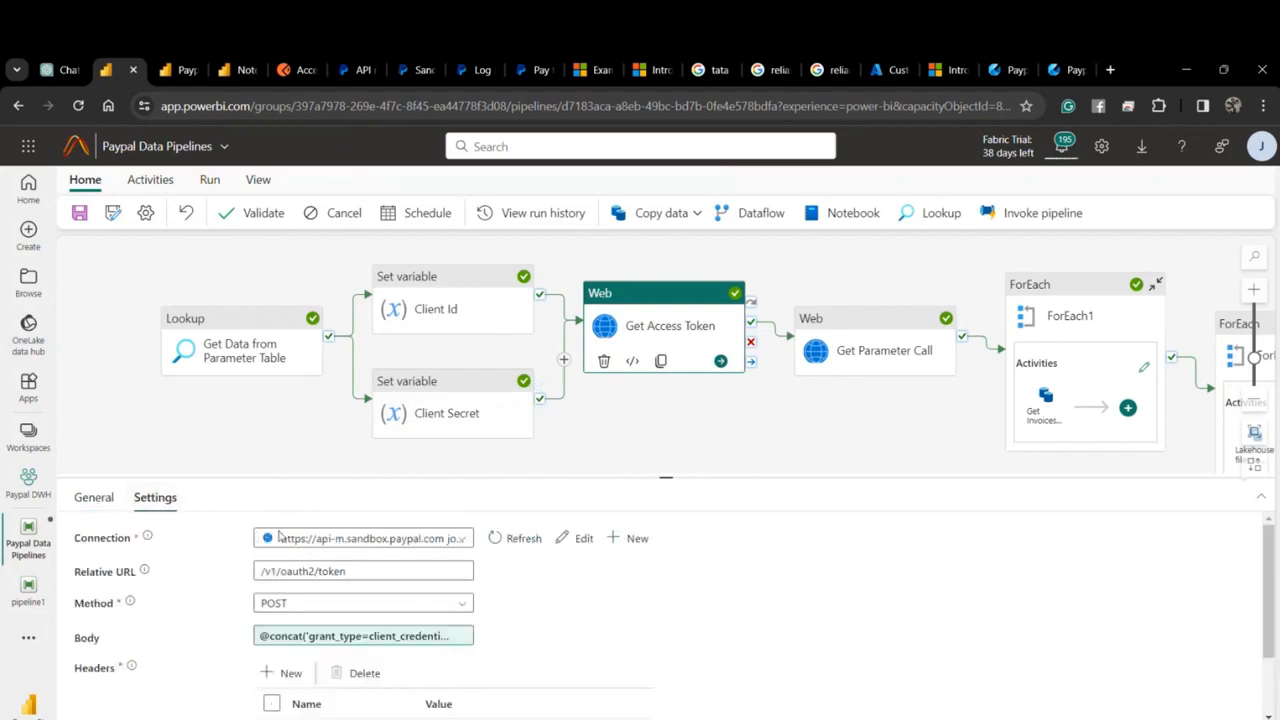
left_click(335, 642)
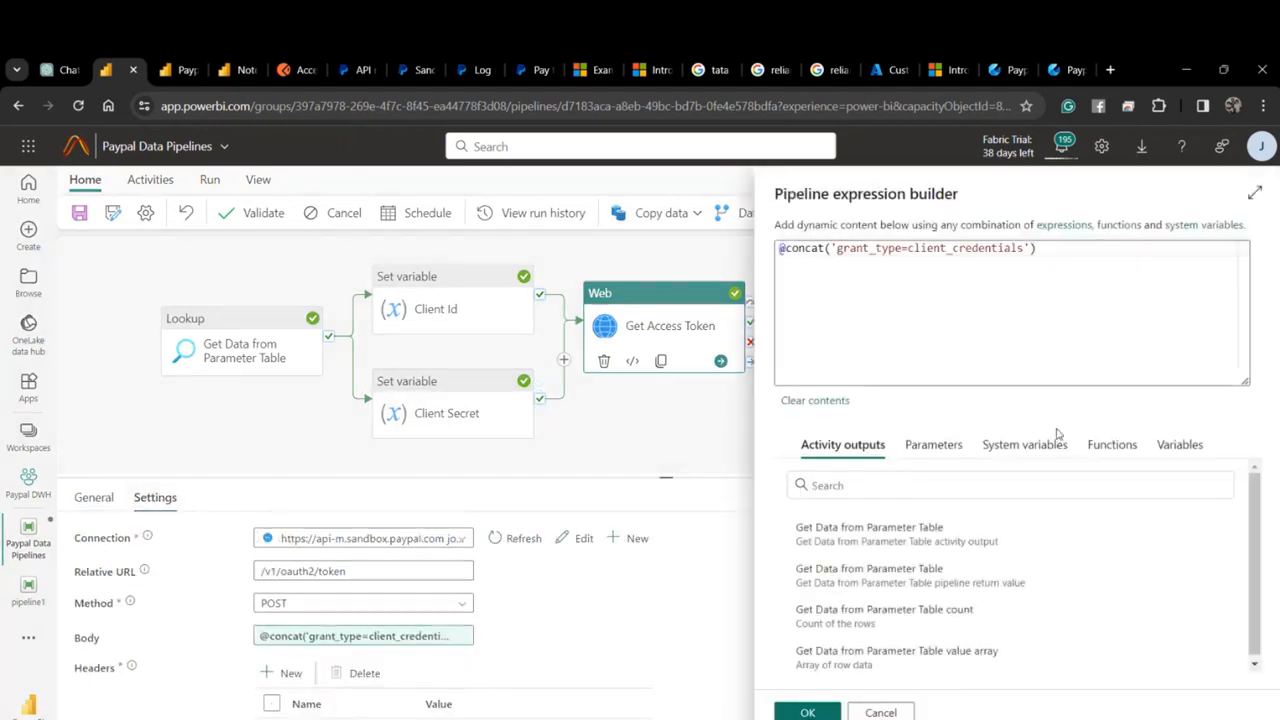
left_click(881, 712)
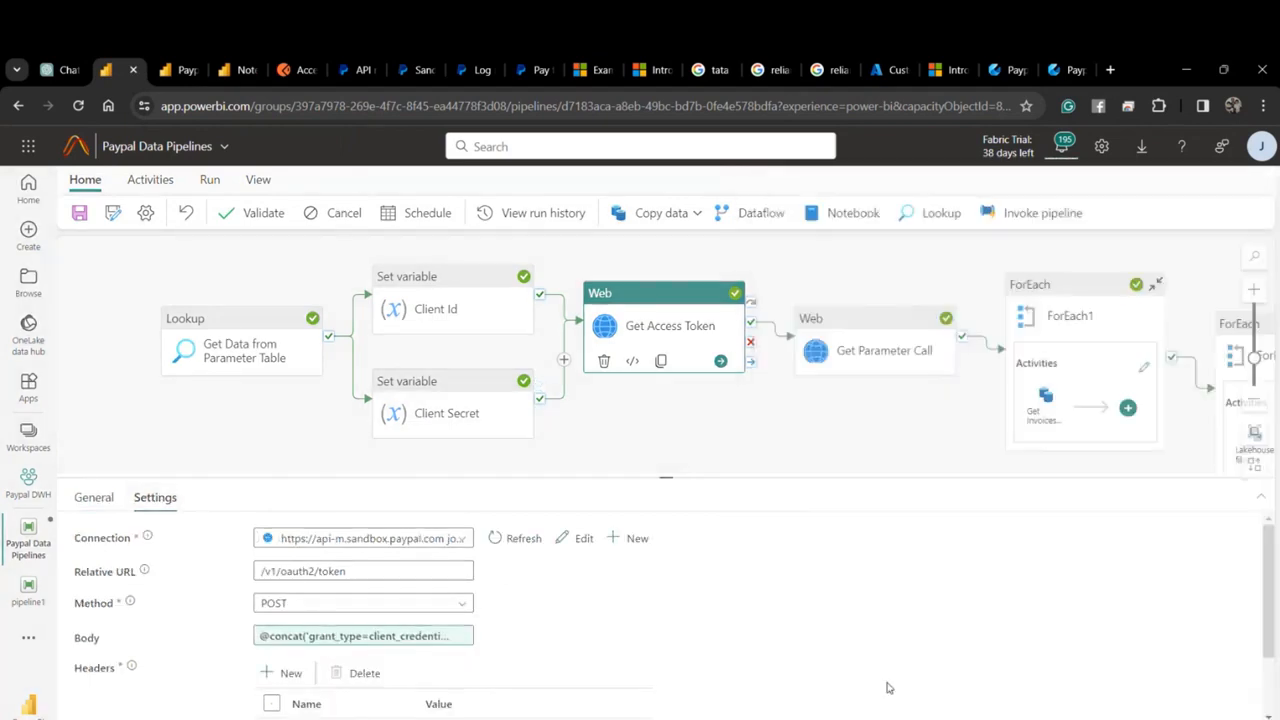
left_click(1015, 62)
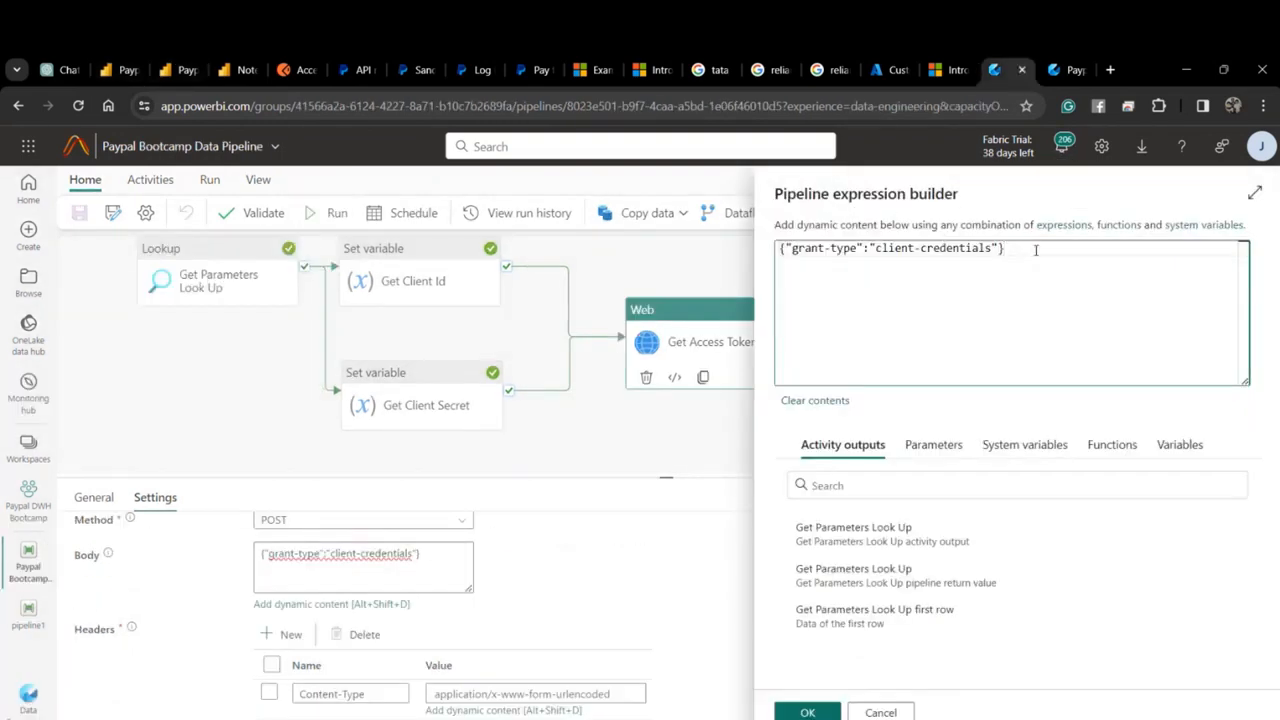
key("ctrl+a")
key("ctrl+c")
key("BackSpace")
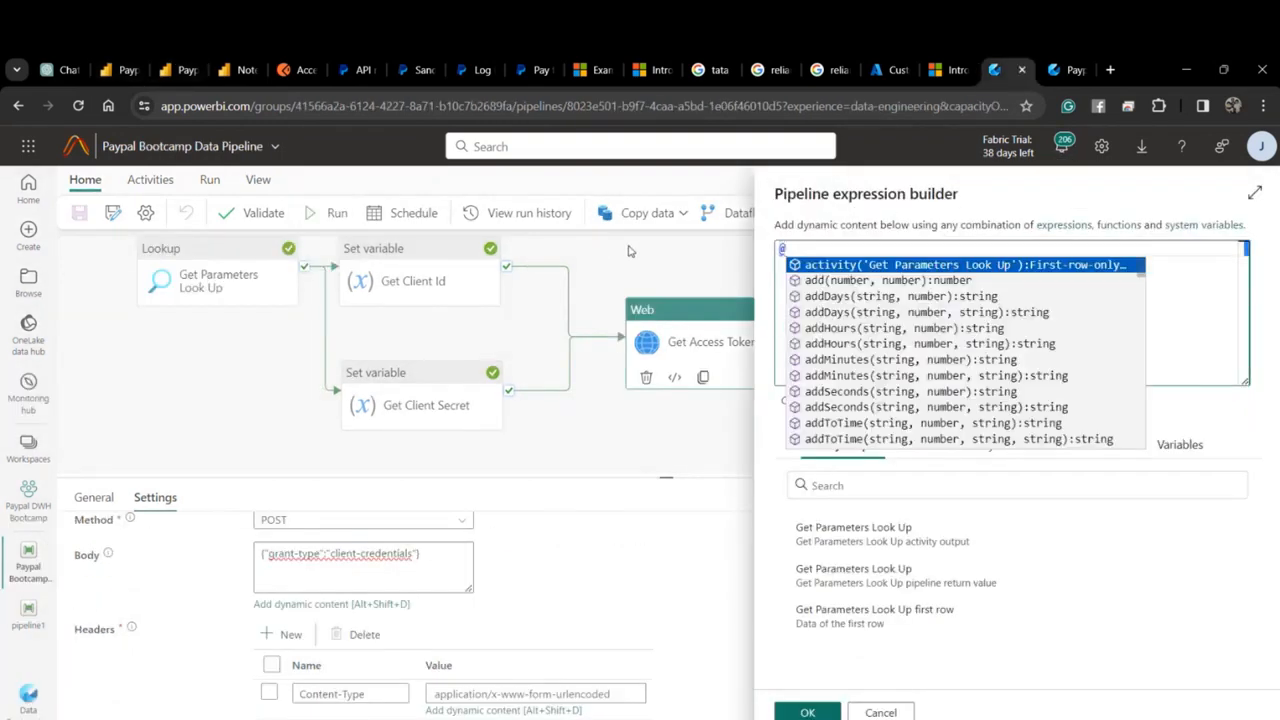
type("@con")
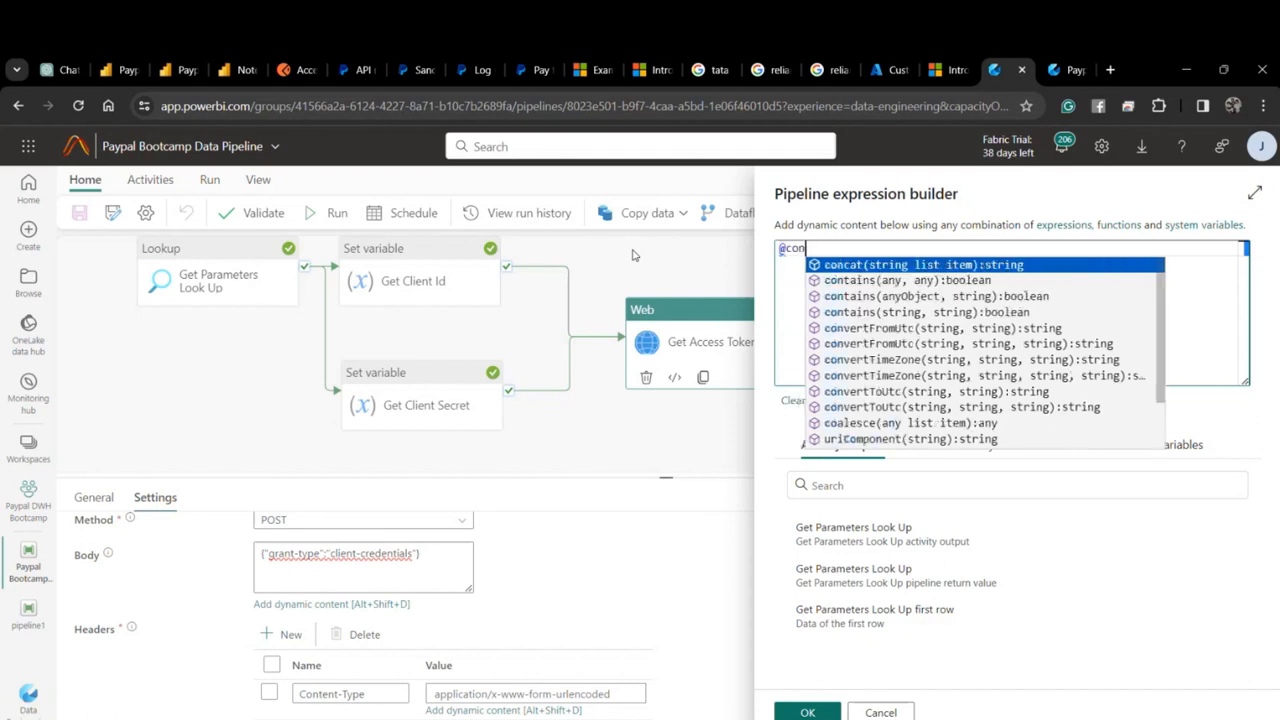
type("cat(")
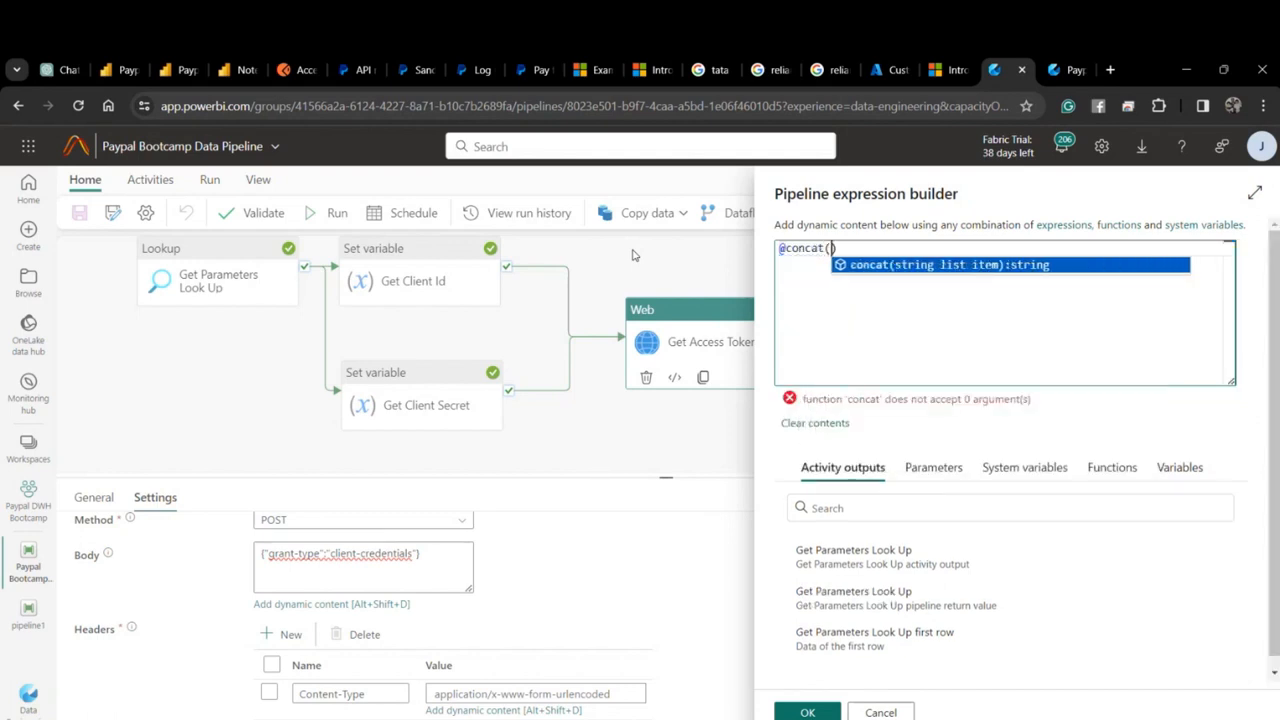
key("ctrl+v")
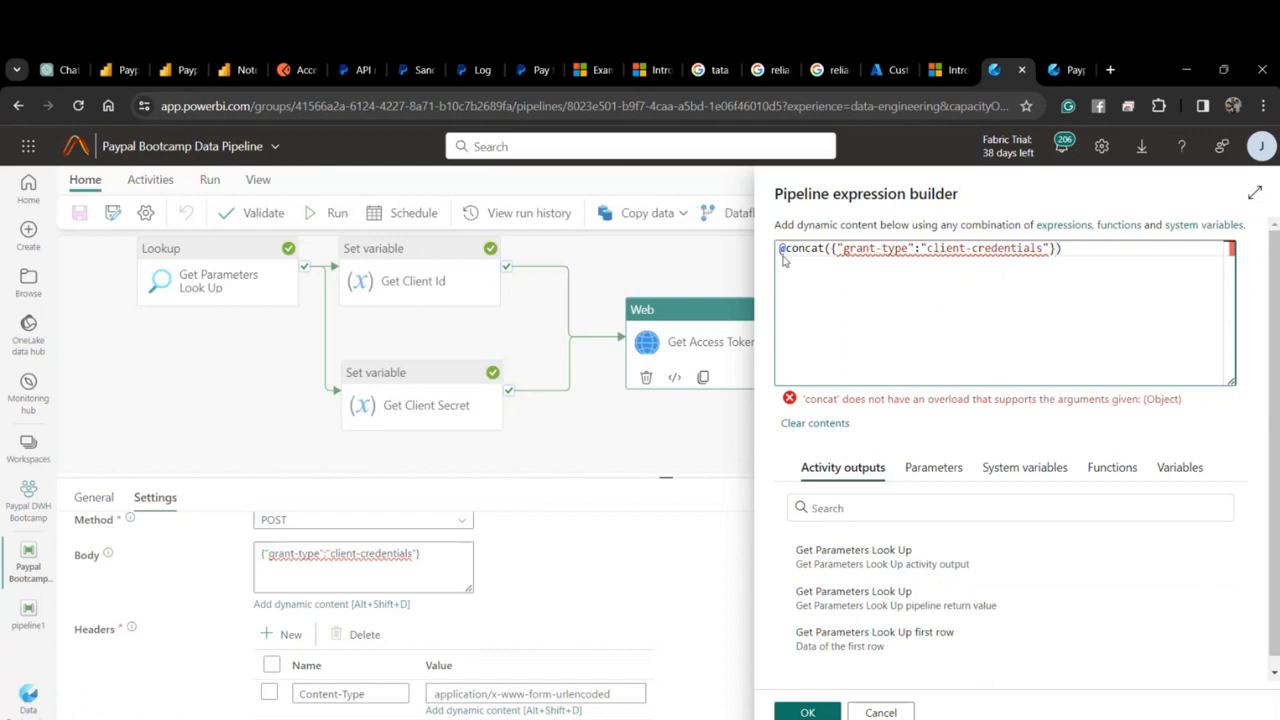
left_click(838, 250)
key("BackSpace")
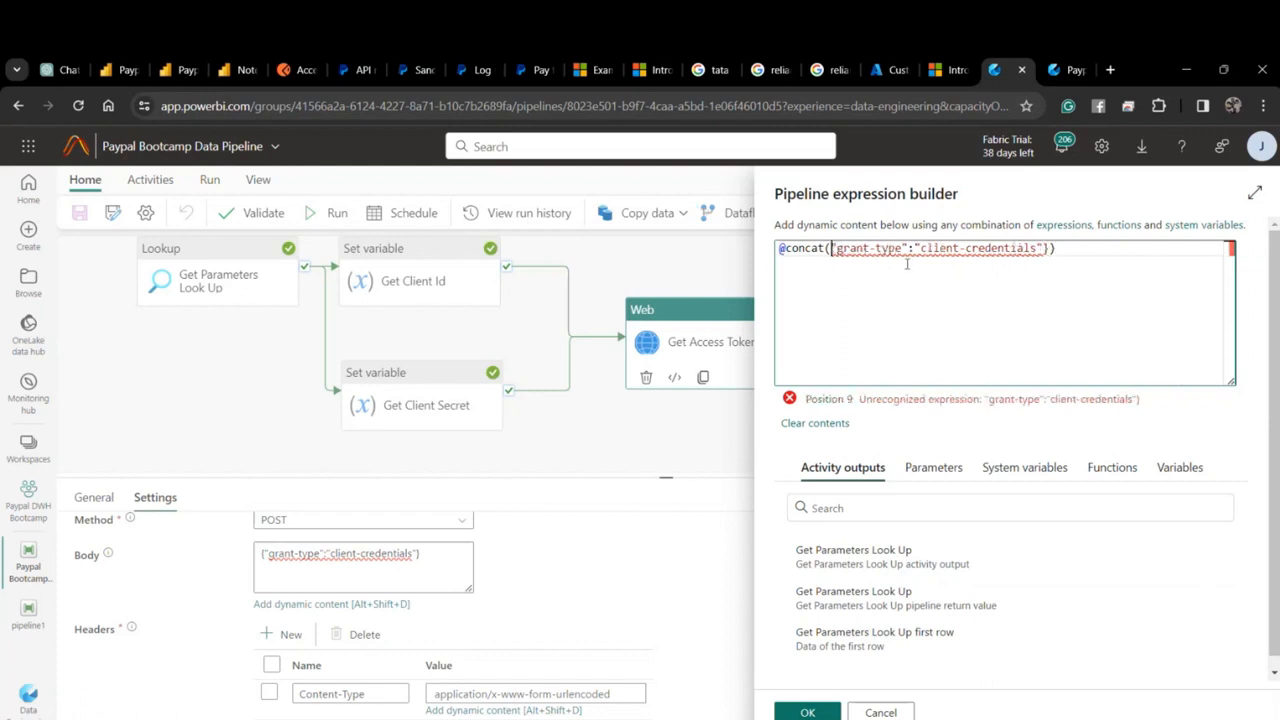
left_click(1048, 249)
key("BackSpace")
Turn the double quotes around grant-type and client-credentials into single quotes joined by a colon.
key("BackSpace")
type("'")
left_click(921, 248)
key("BackSpace")
type("'")
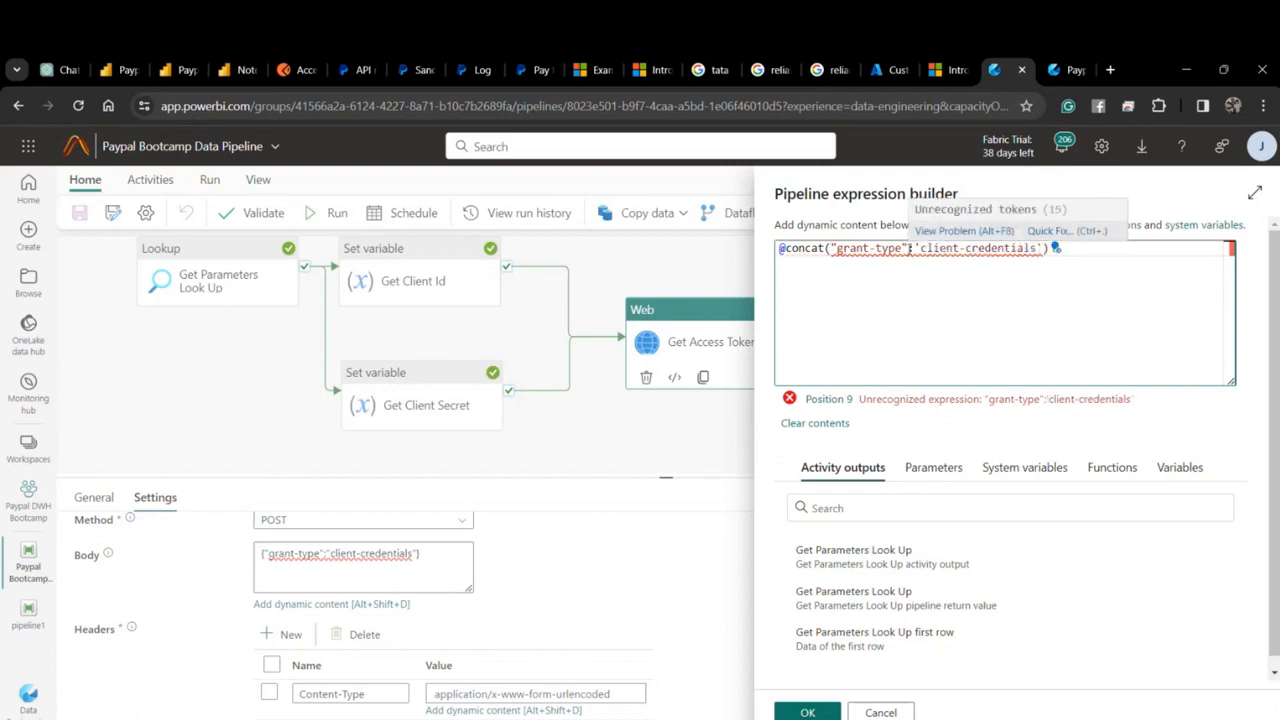
left_click(908, 248)
key("BackSpace")
type("'")
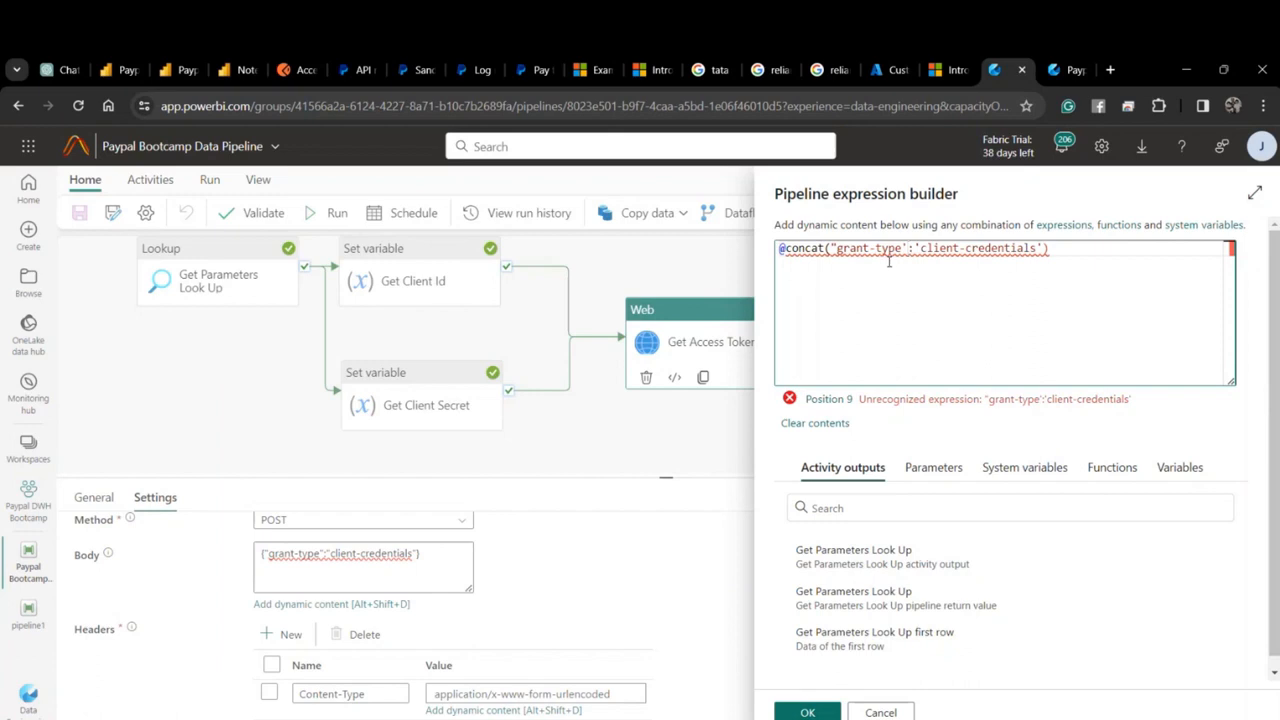
left_click(837, 248)
key("BackSpace")
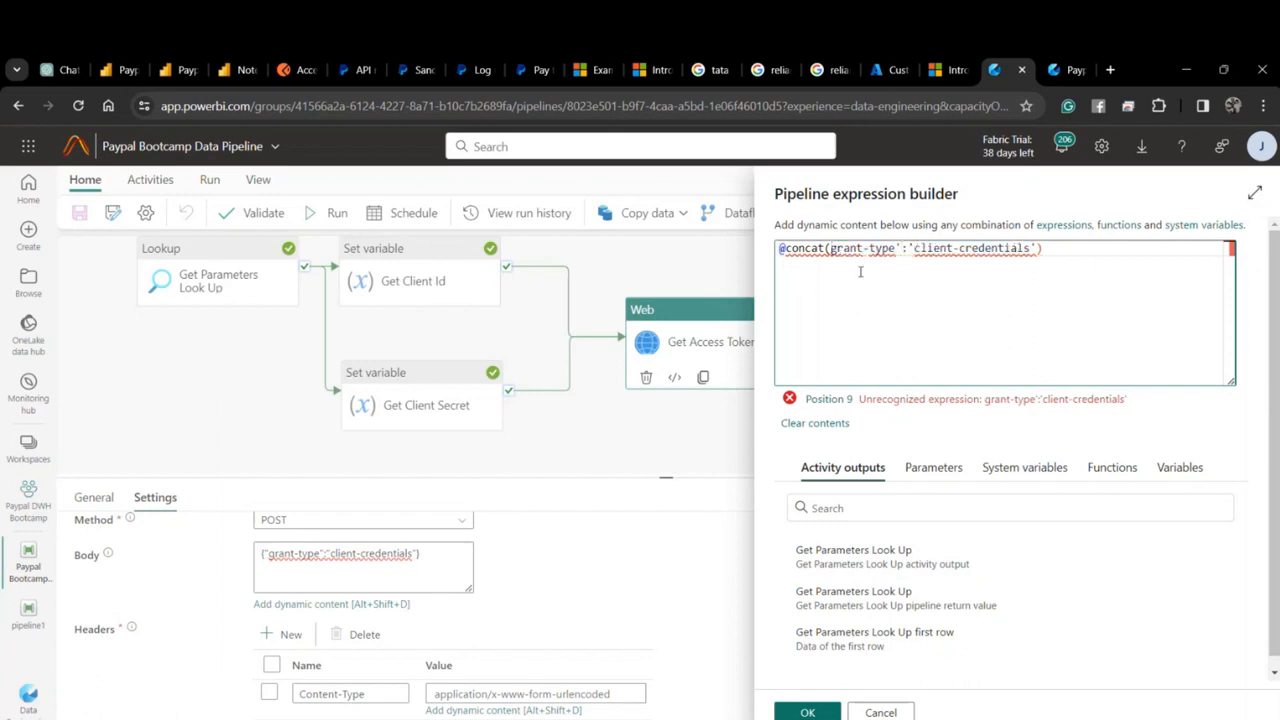
type("'")
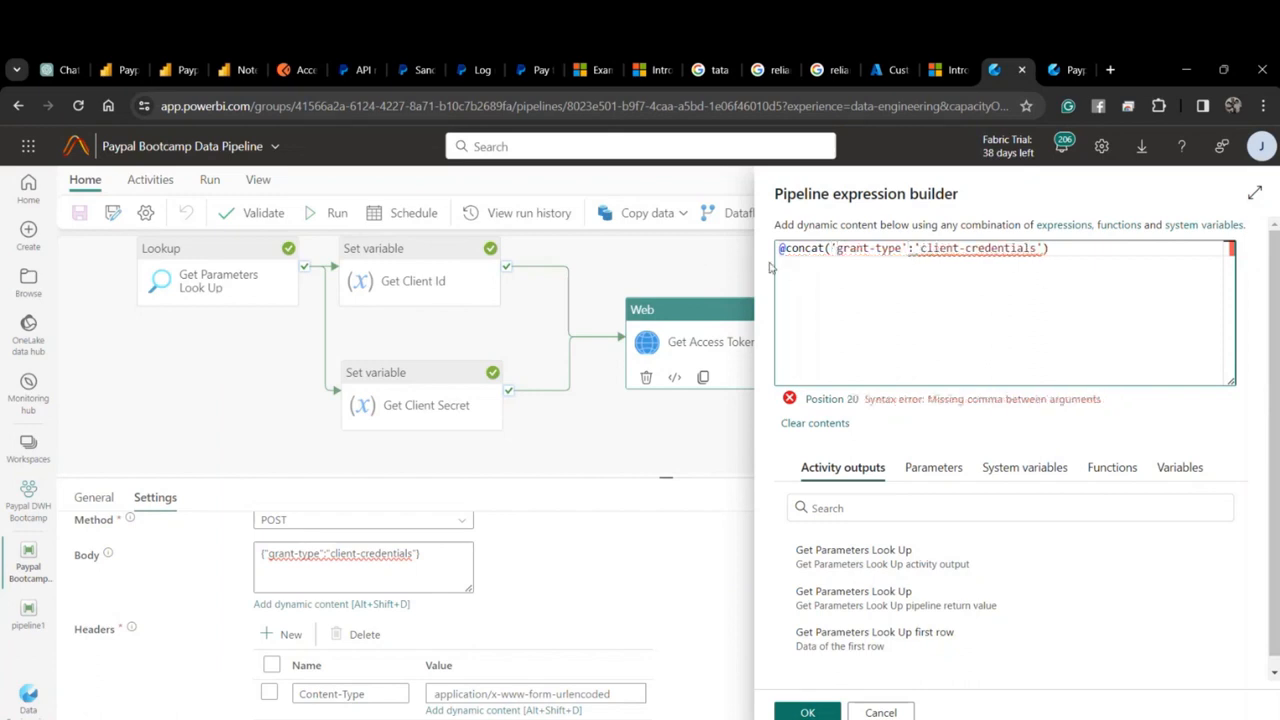
left_click(920, 248)
key("BackSpace")
key("BackSpace")
key("BackSpace")
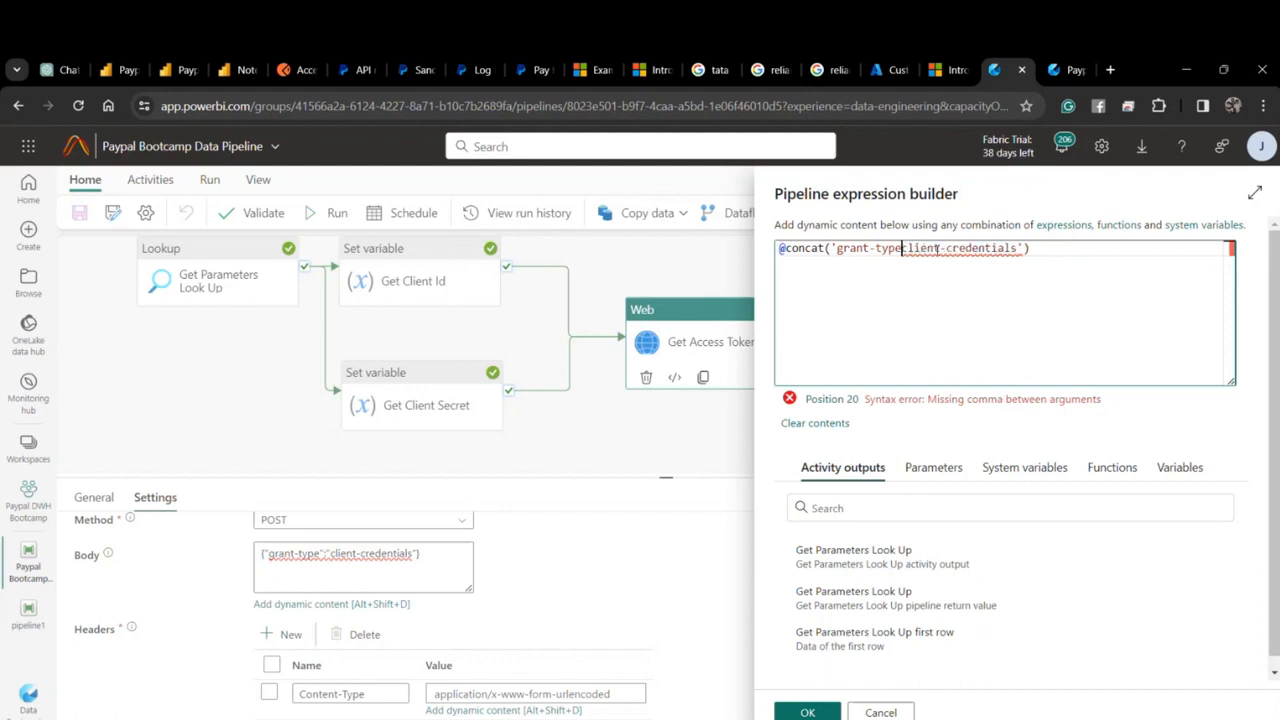
type(":")
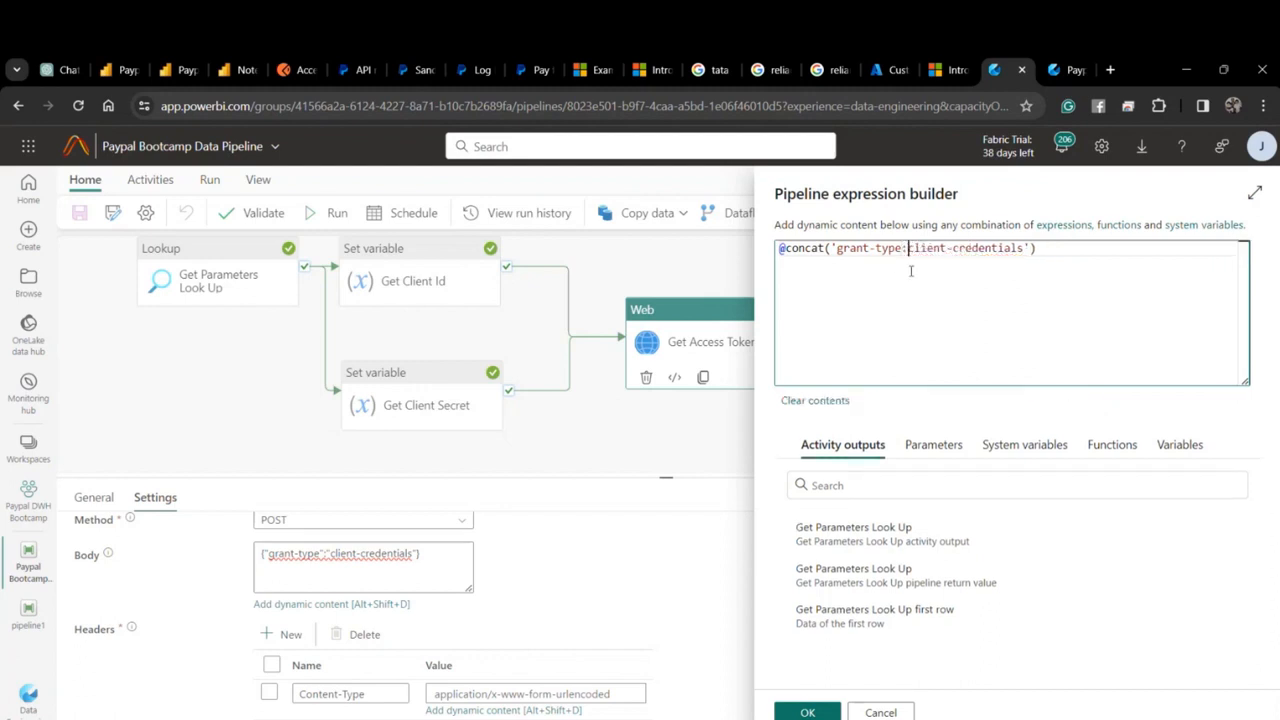
left_click(129, 62)
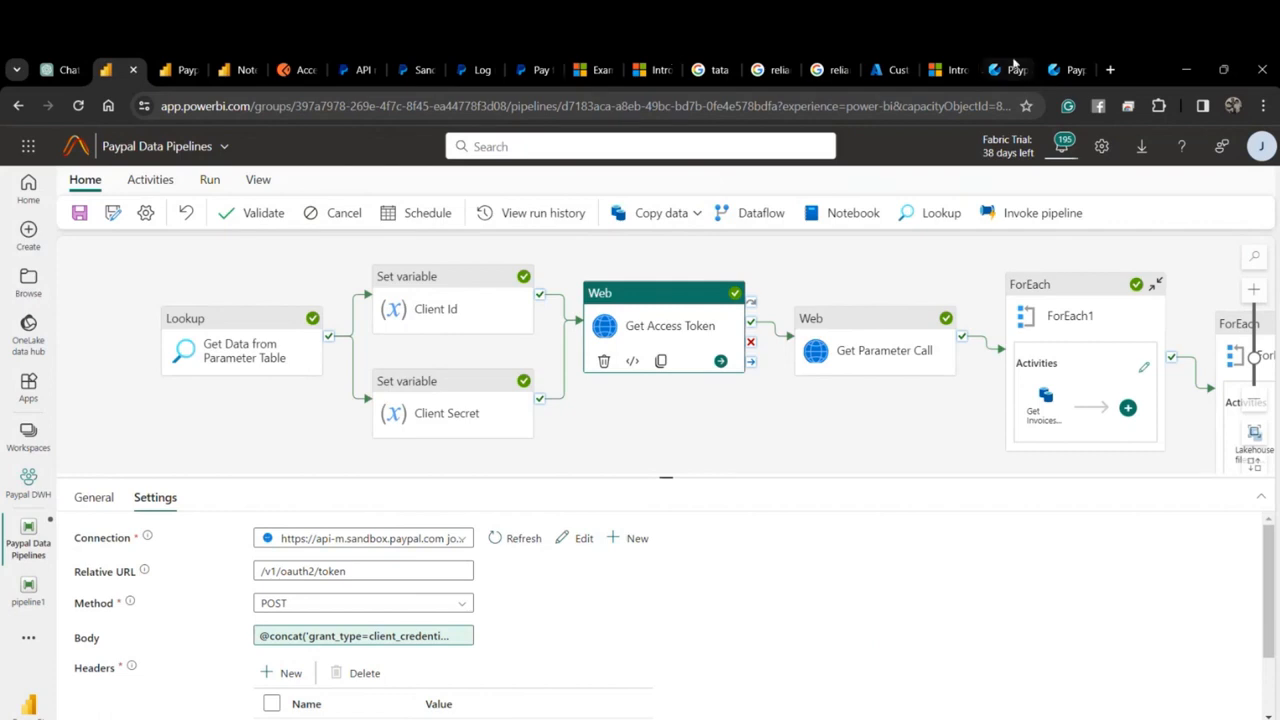
left_click(1003, 69)
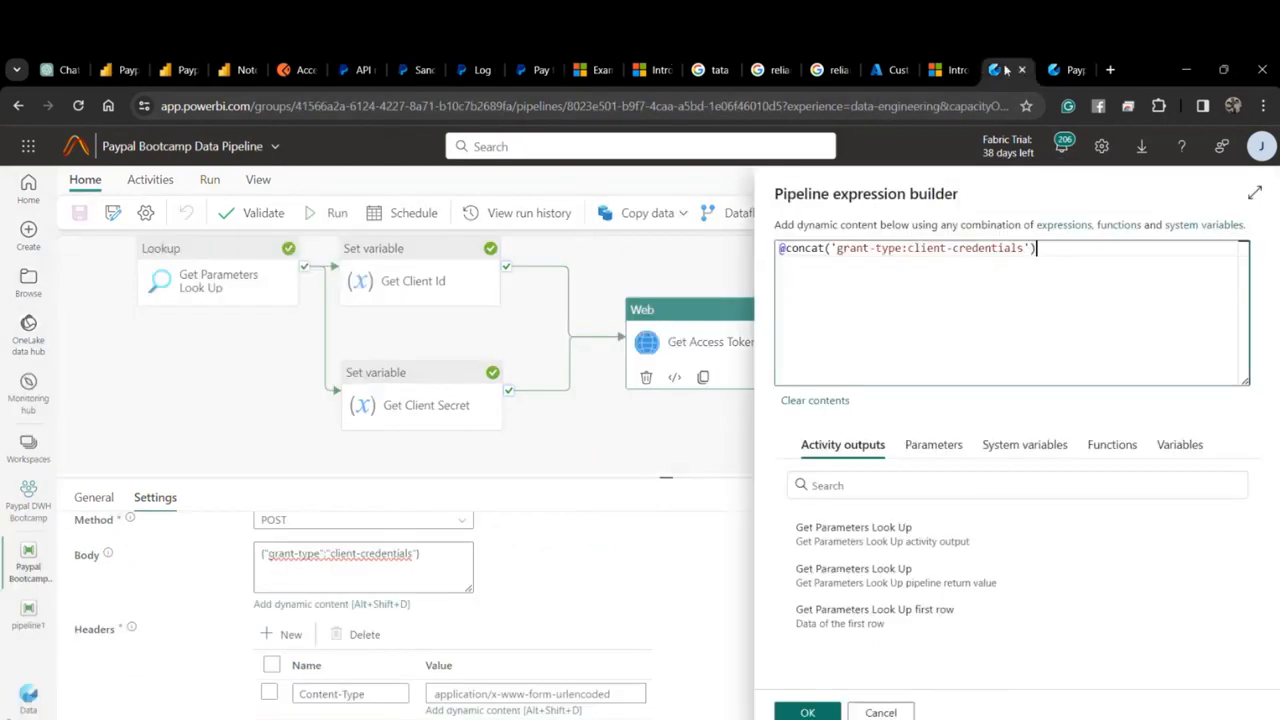
left_click(907, 248)
key("BackSpace")
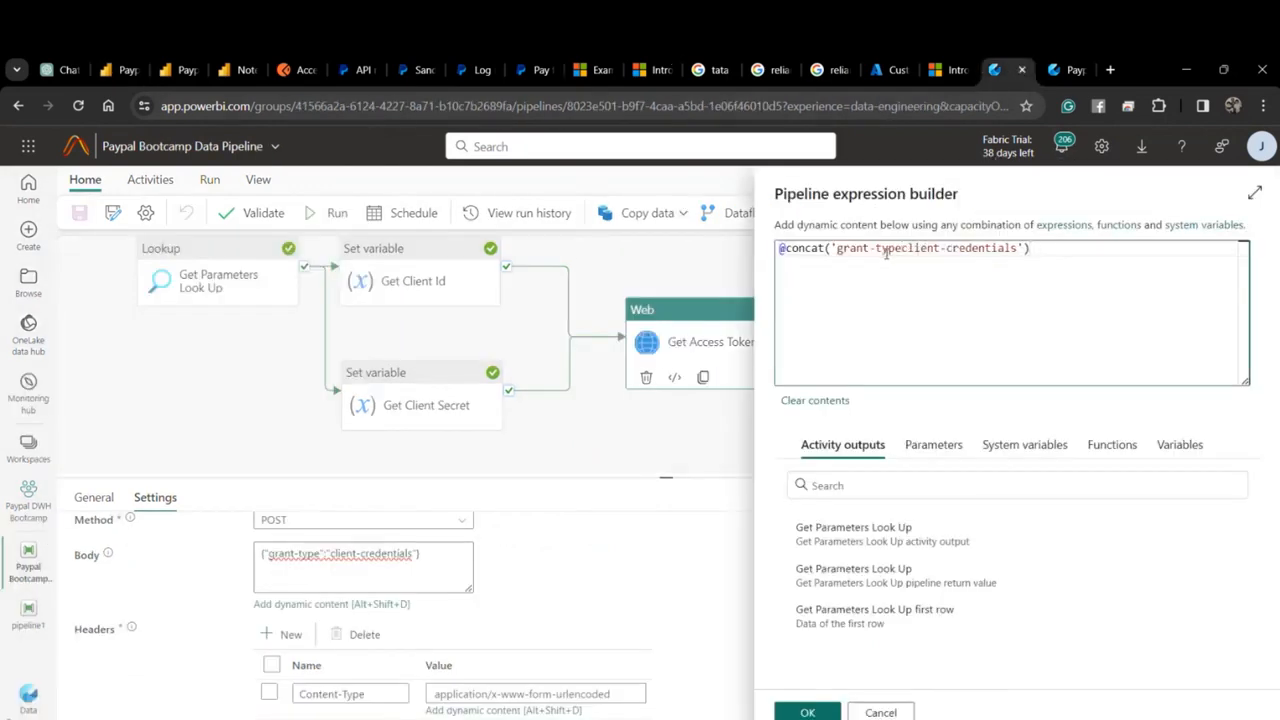
key("Return")
key("BackSpace")
type("=")
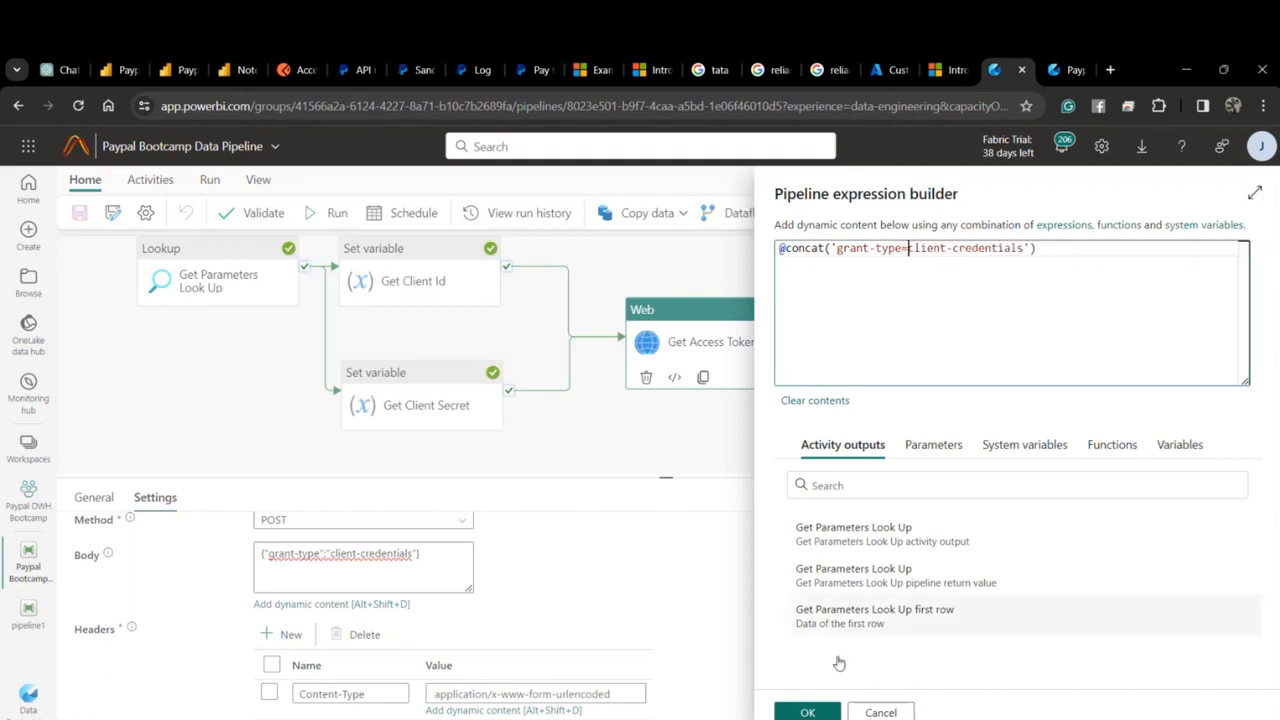
left_click(807, 712)
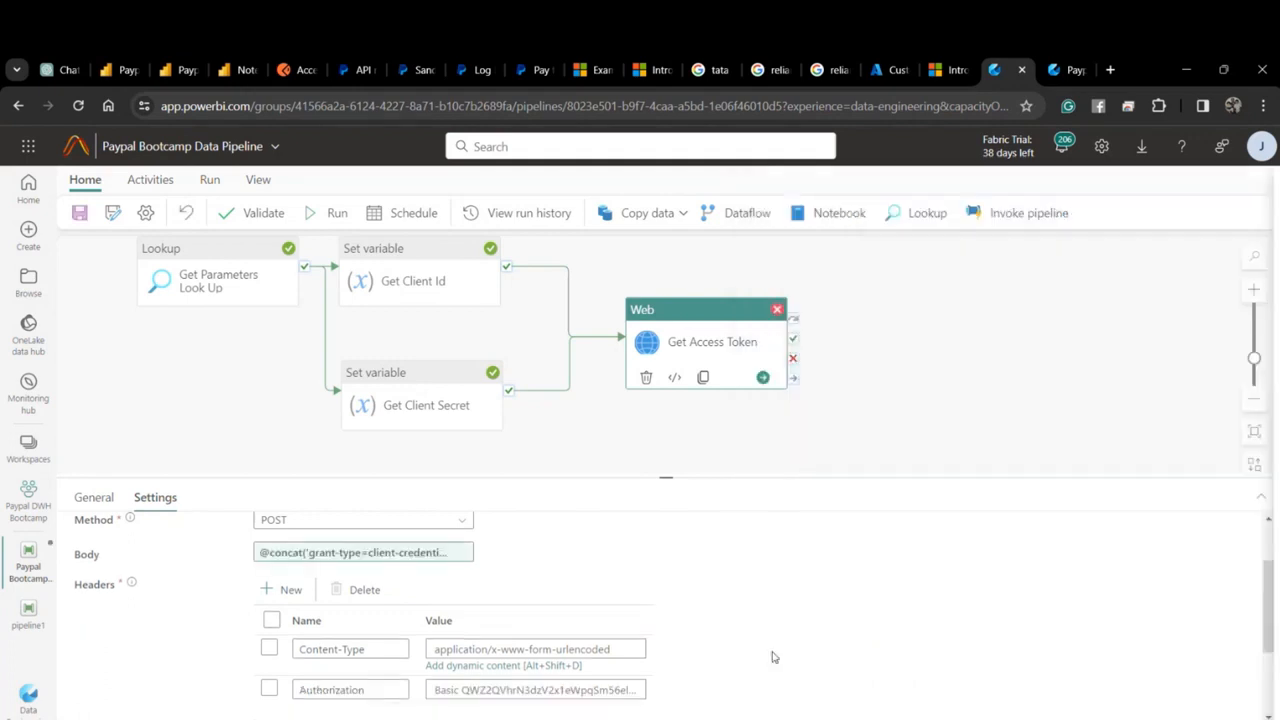
left_click(80, 214)
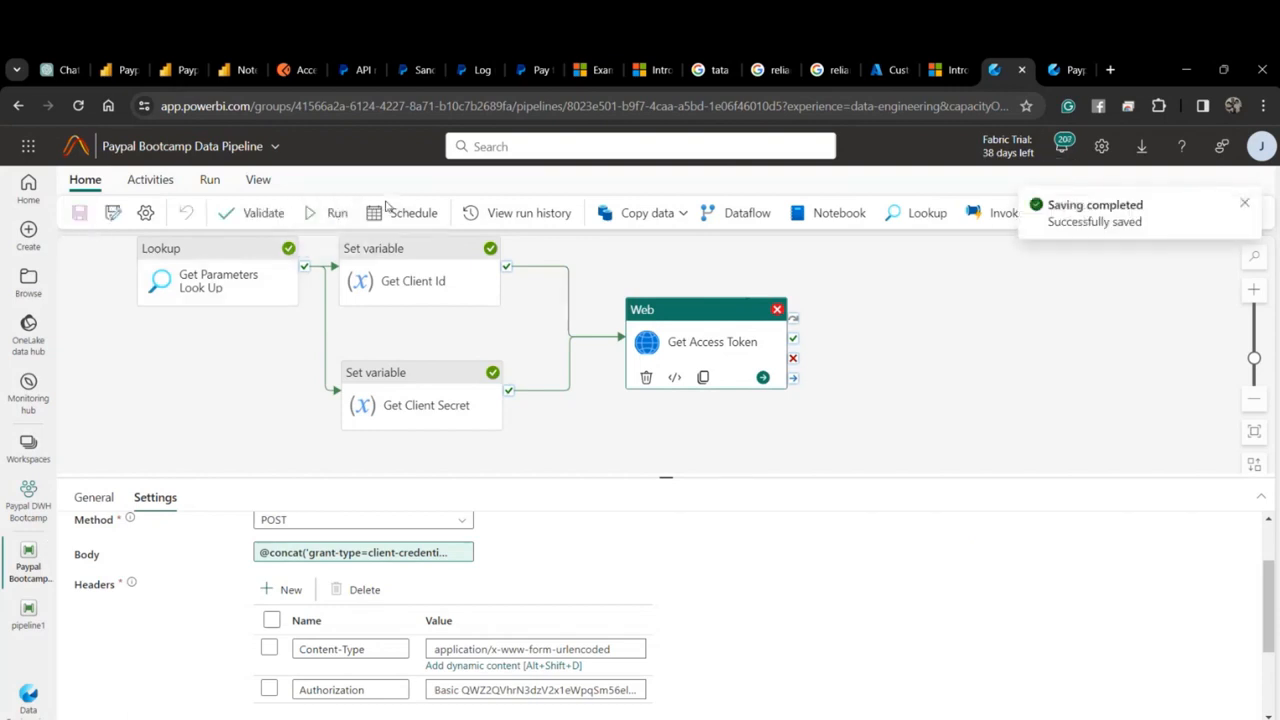
Run the pipeline again and switch to the Output tab.
left_click(337, 213)
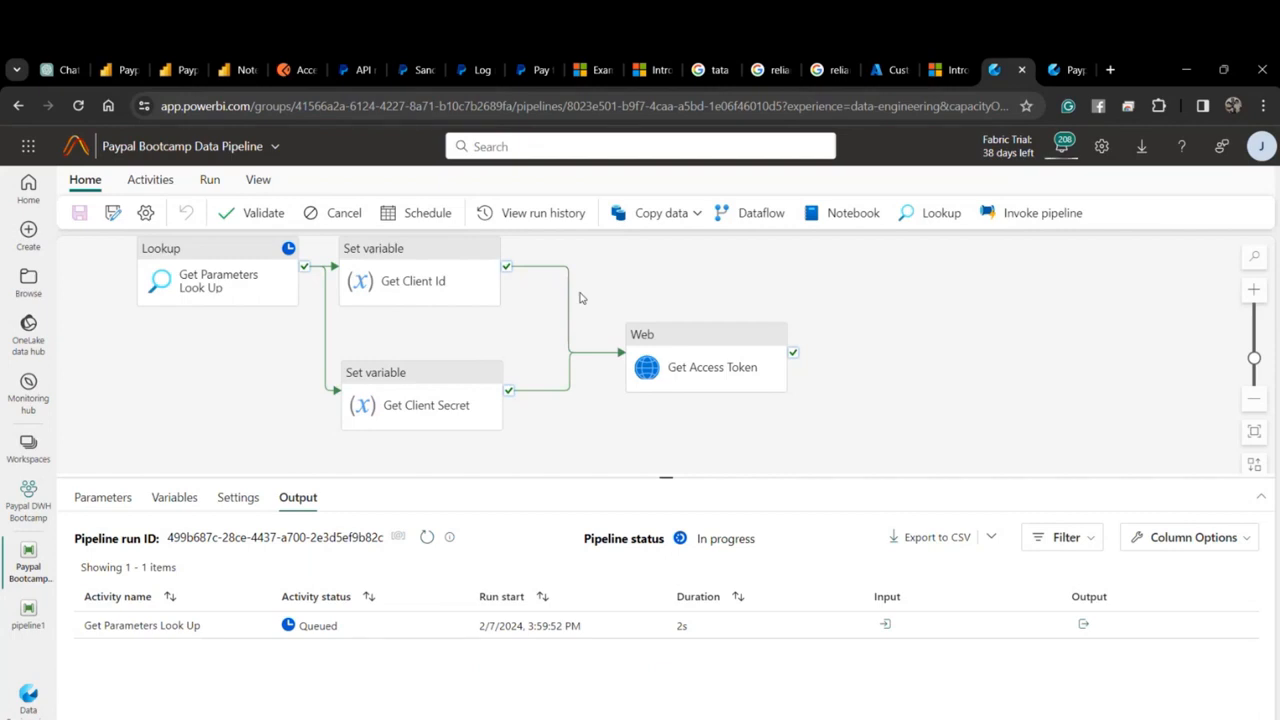
left_click(426, 538)
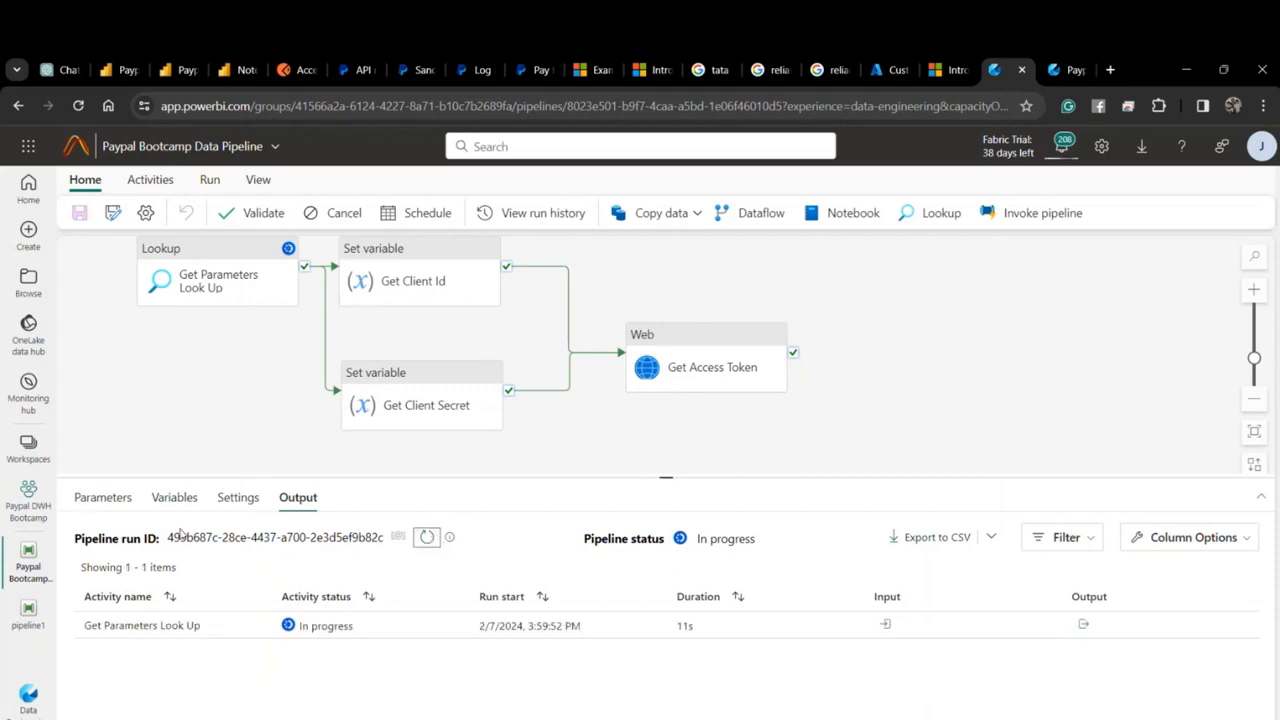
left_click(88, 498)
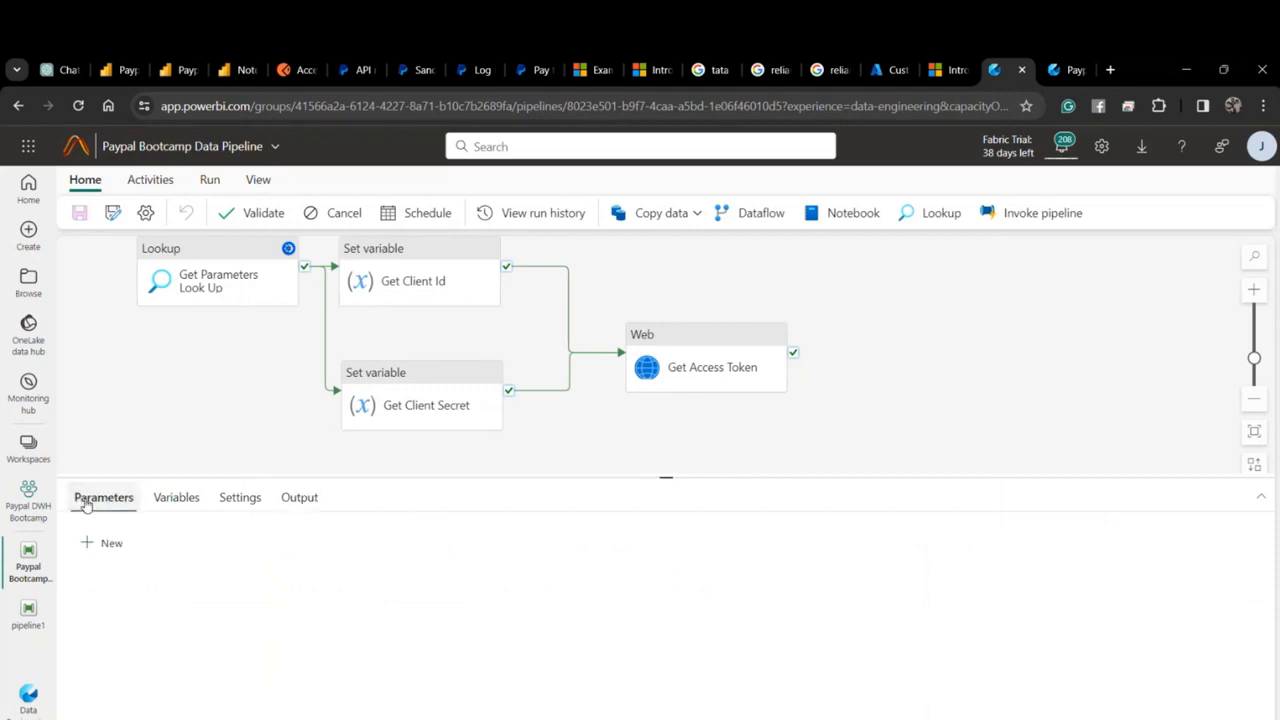
left_click(160, 503)
left_click(230, 498)
left_click(302, 498)
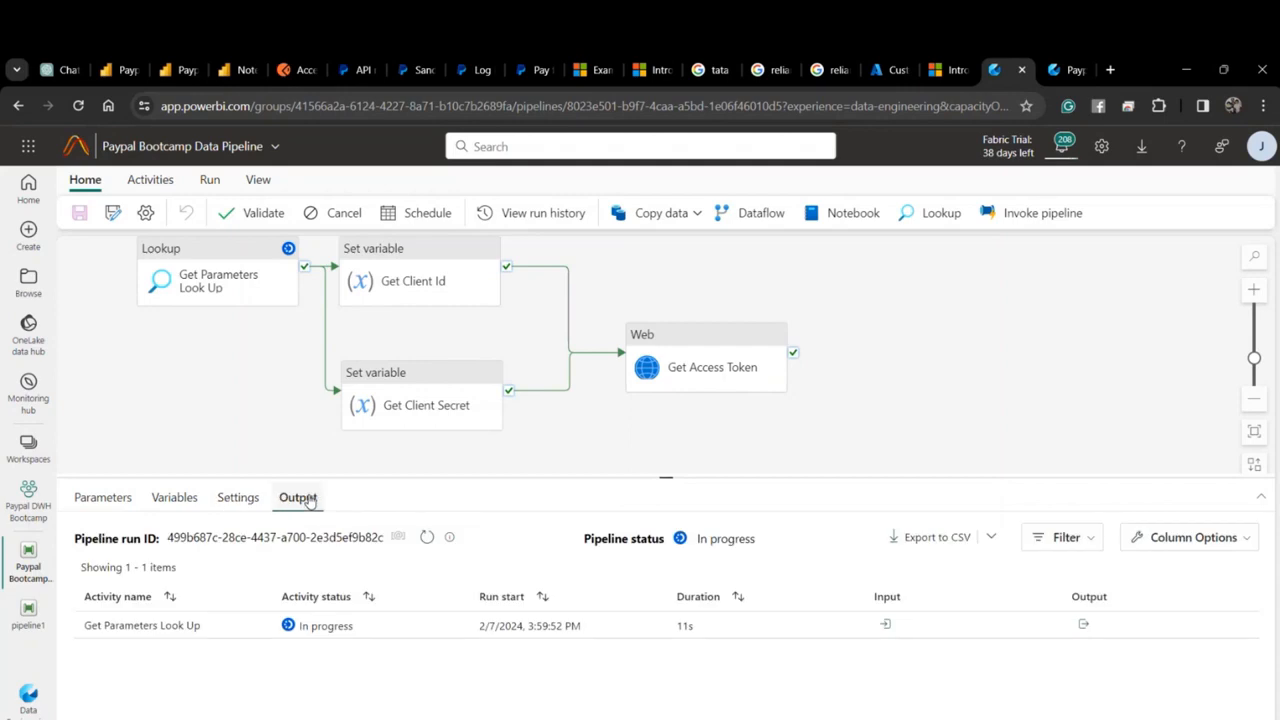
Refresh the run status until Get Access Token appears, then view its request input.
left_click(426, 538)
left_click(426, 538)
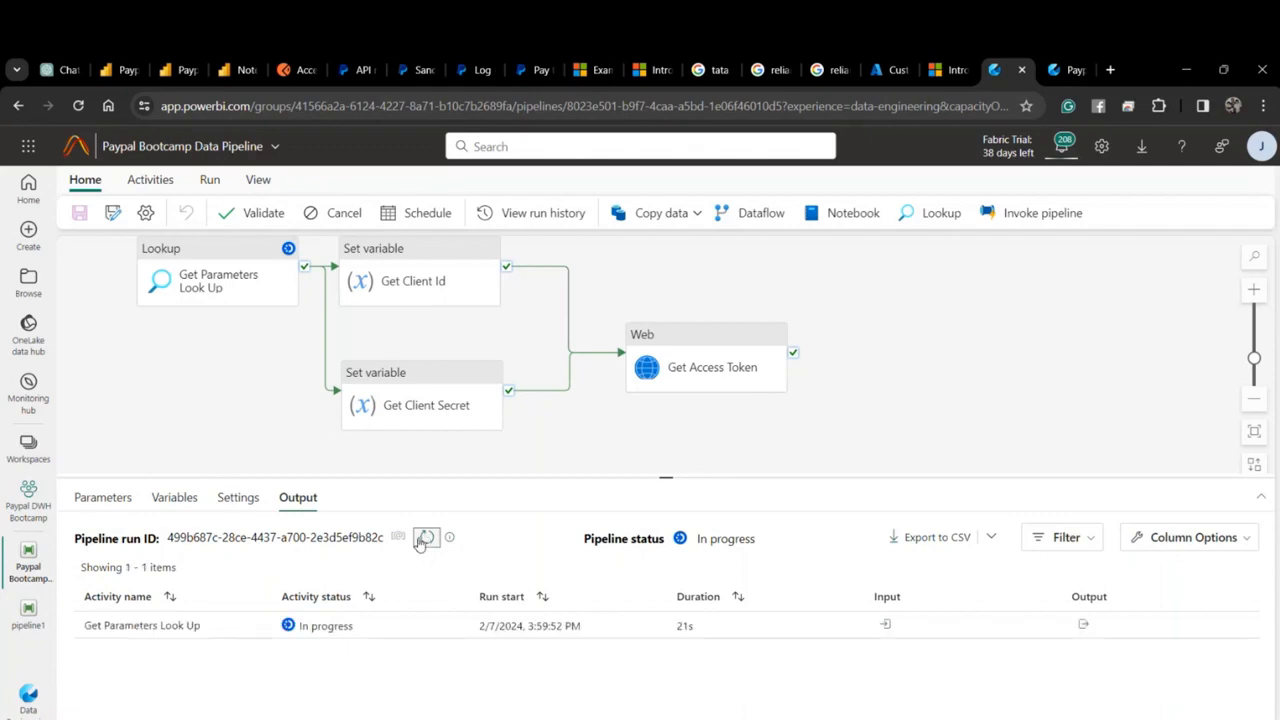
left_click(425, 538)
left_click(425, 538)
left_click(425, 538)
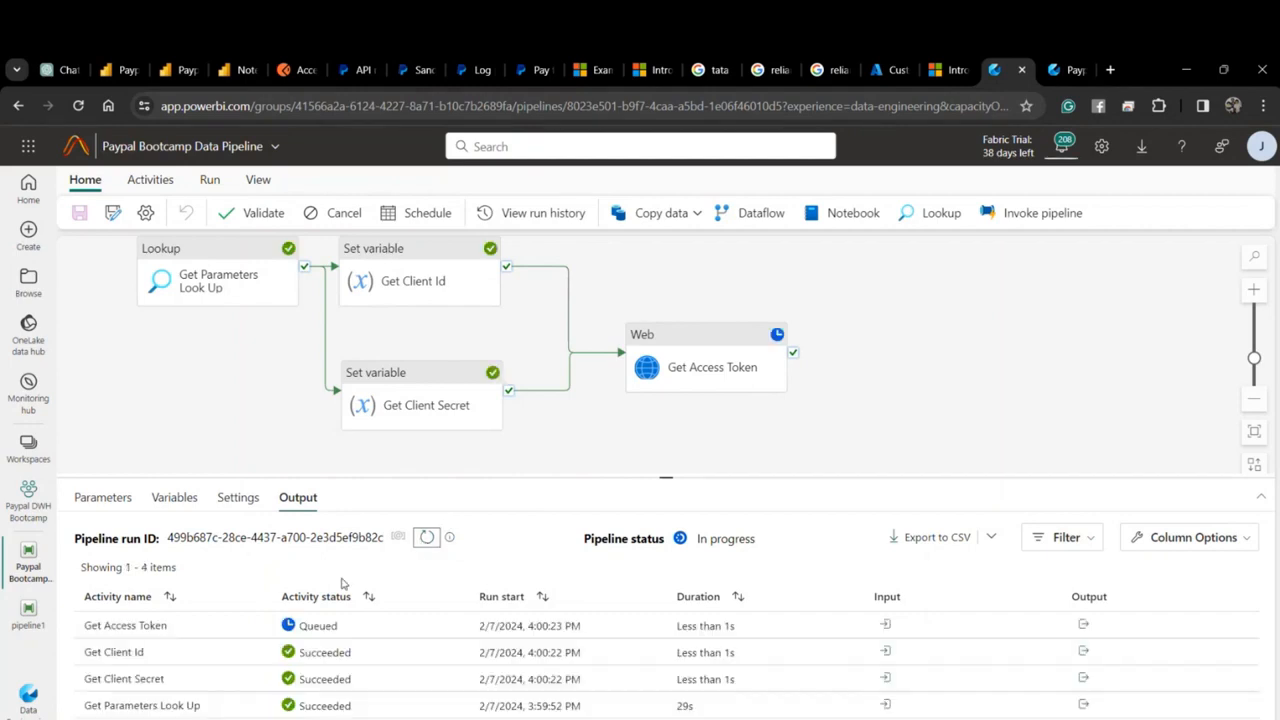
left_click(427, 537)
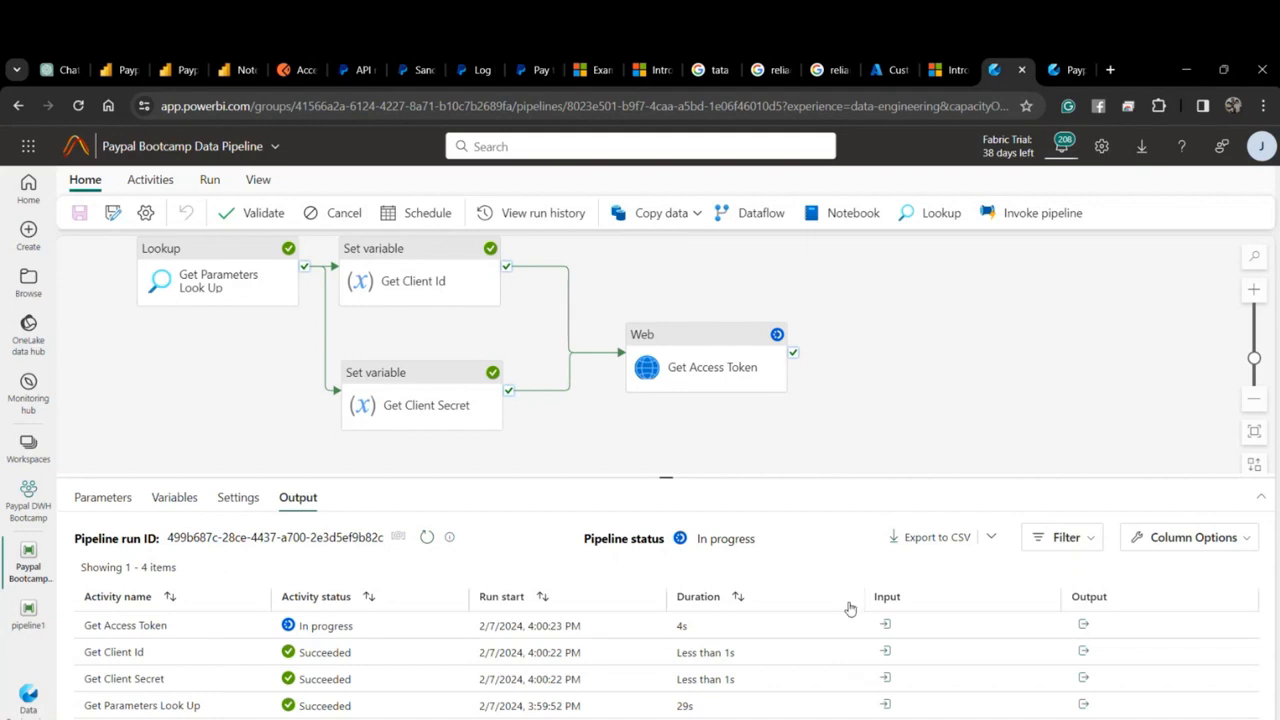
left_click(885, 624)
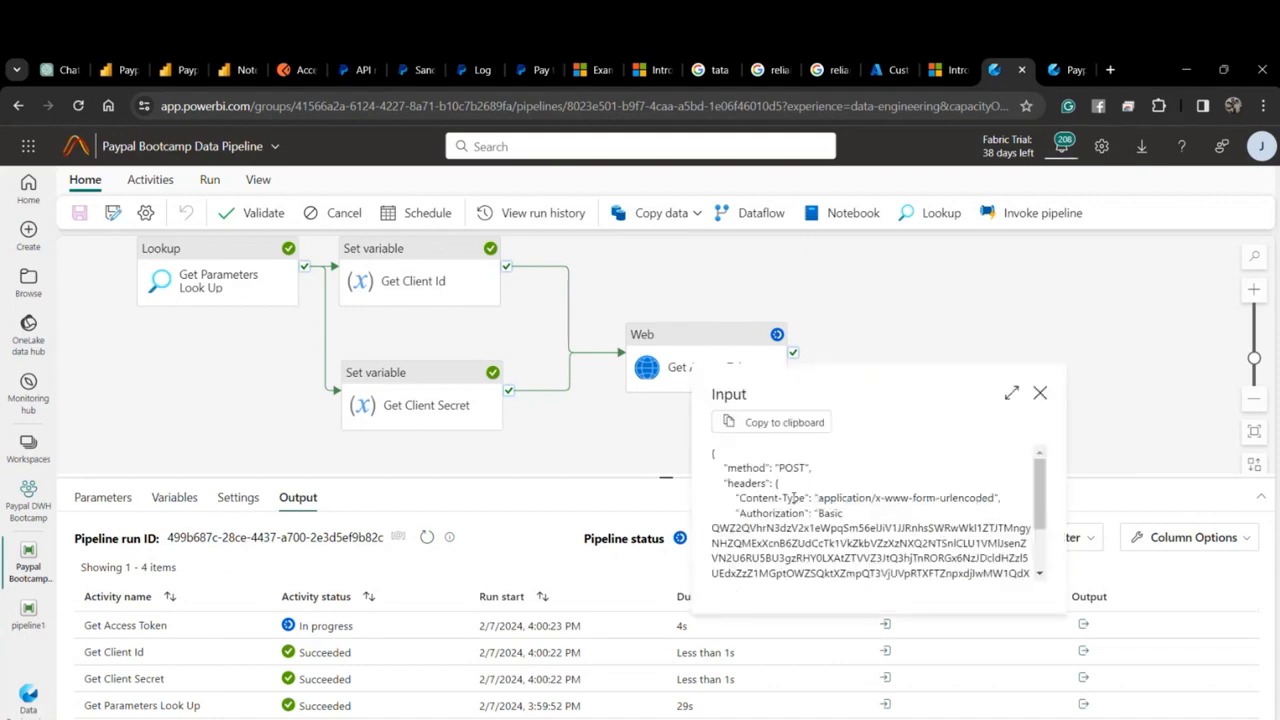
Review Get Access Token's full request input, then read its unsupported_grant_type (Grant Type is NULL) error.
left_click(1011, 392)
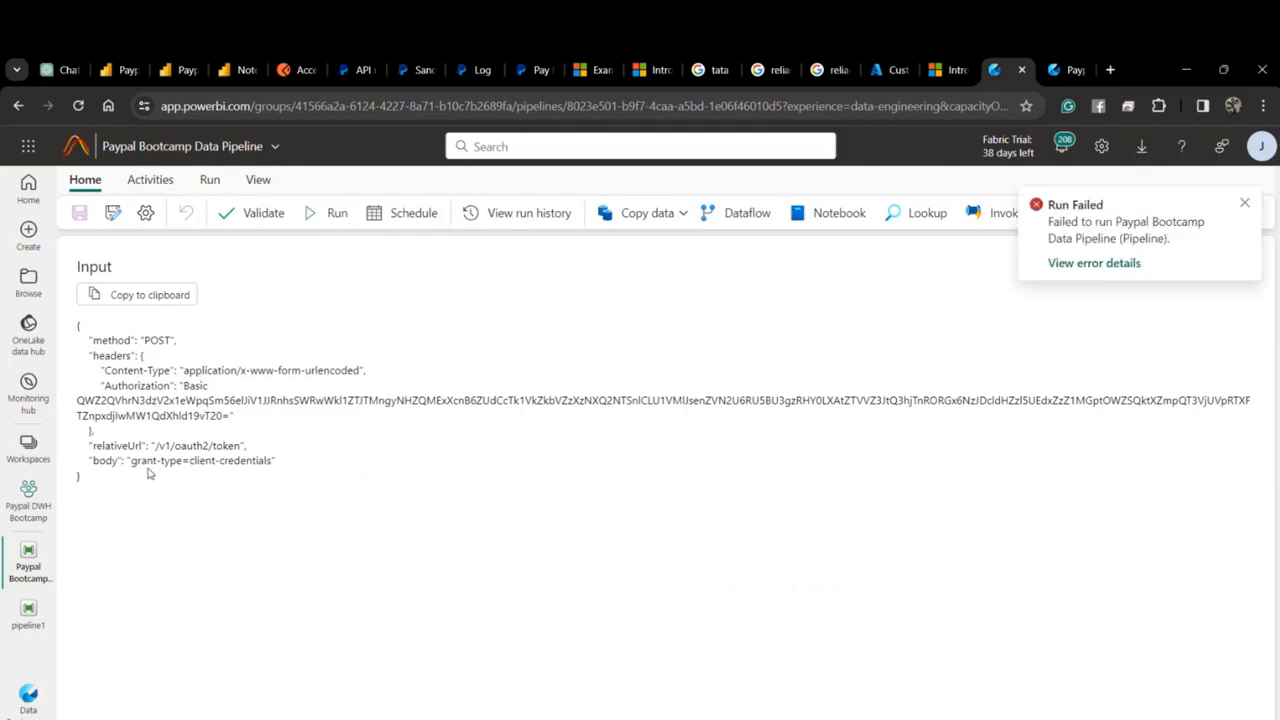
left_click_drag(276, 462, 86, 338)
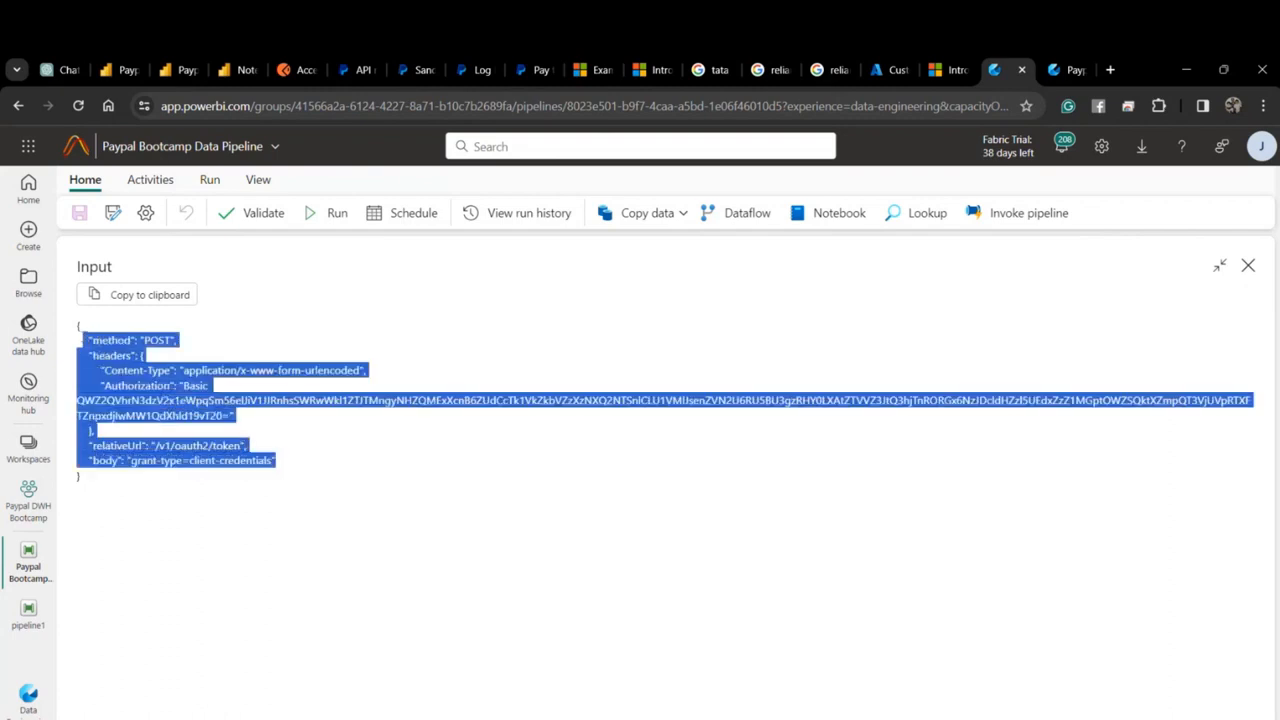
left_click(177, 461)
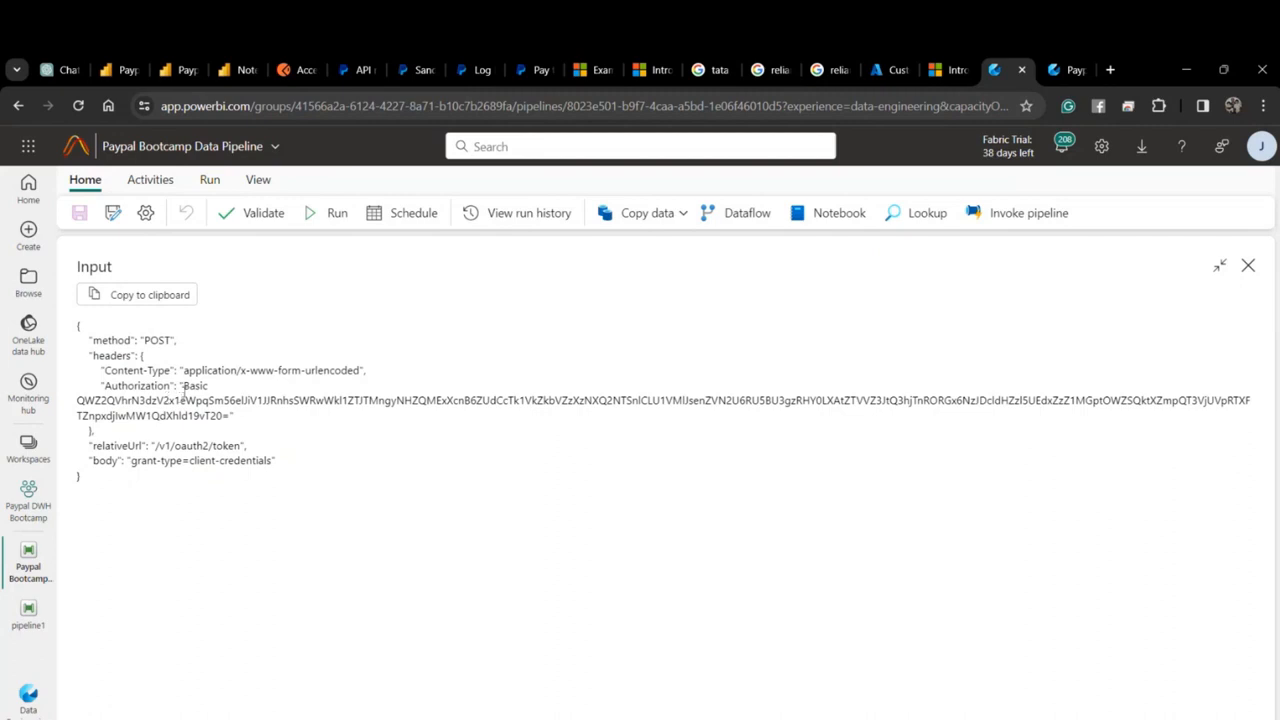
left_click(1248, 266)
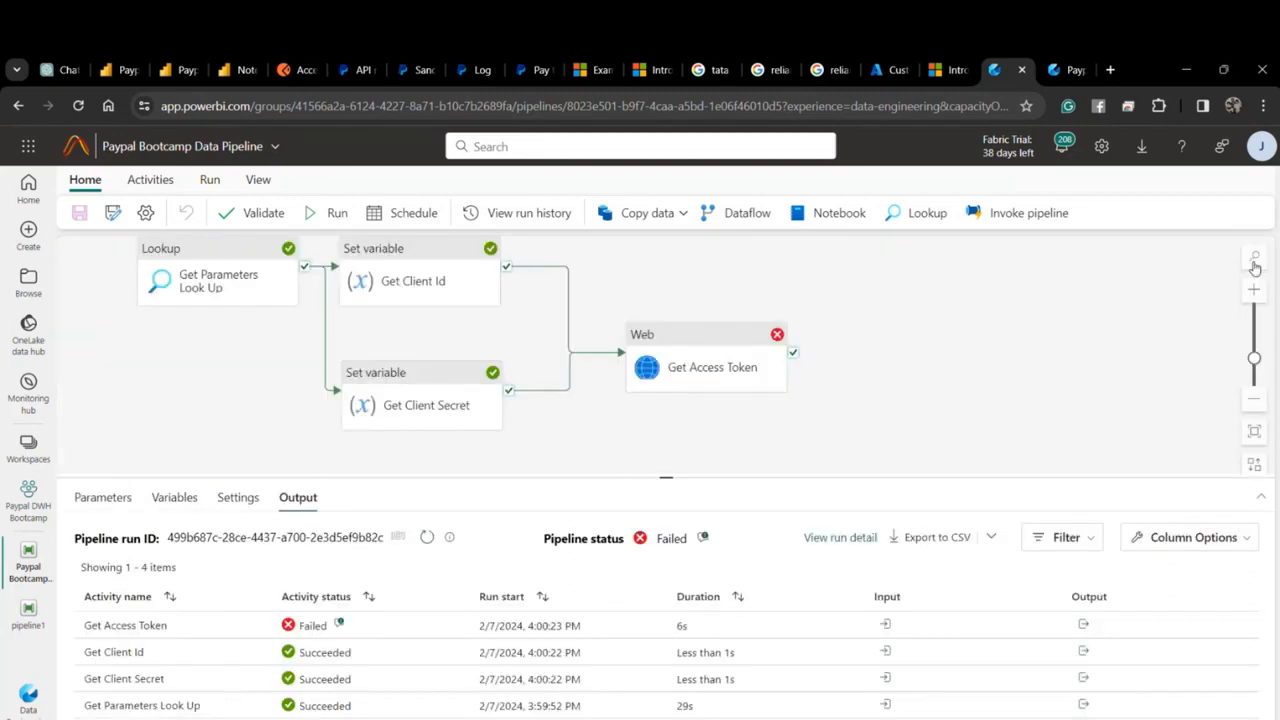
left_click(341, 625)
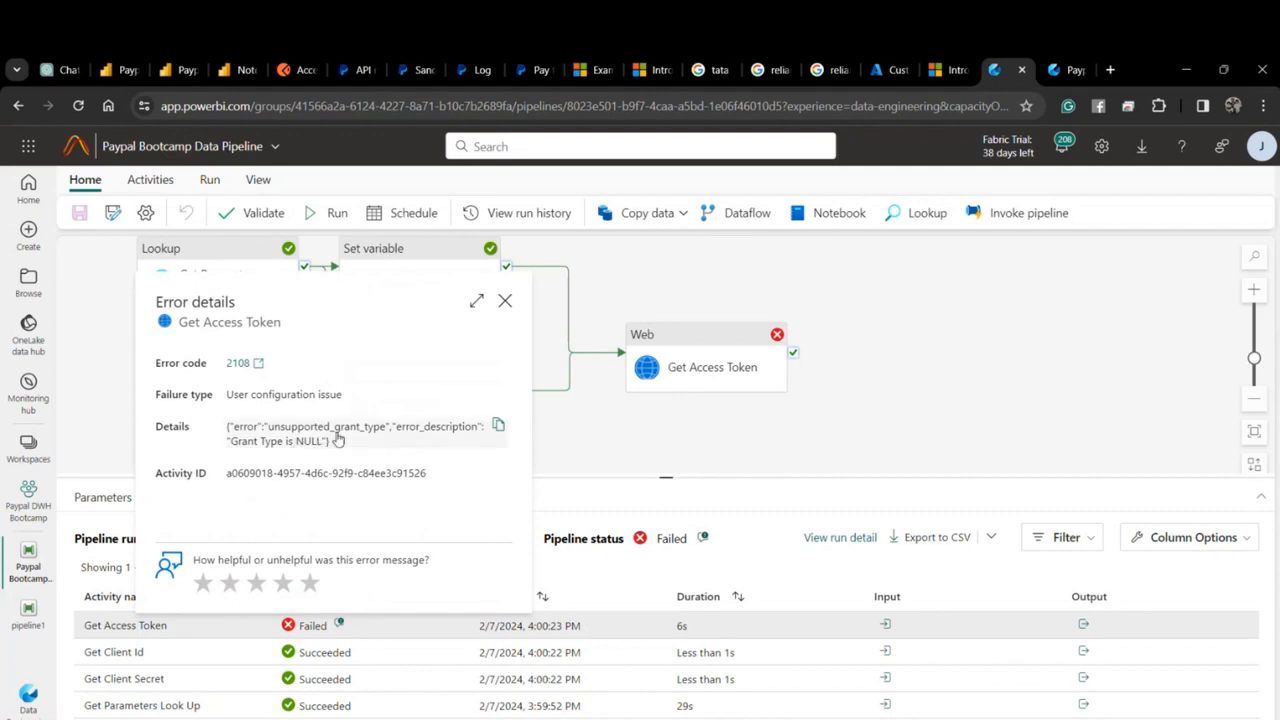
left_click(505, 302)
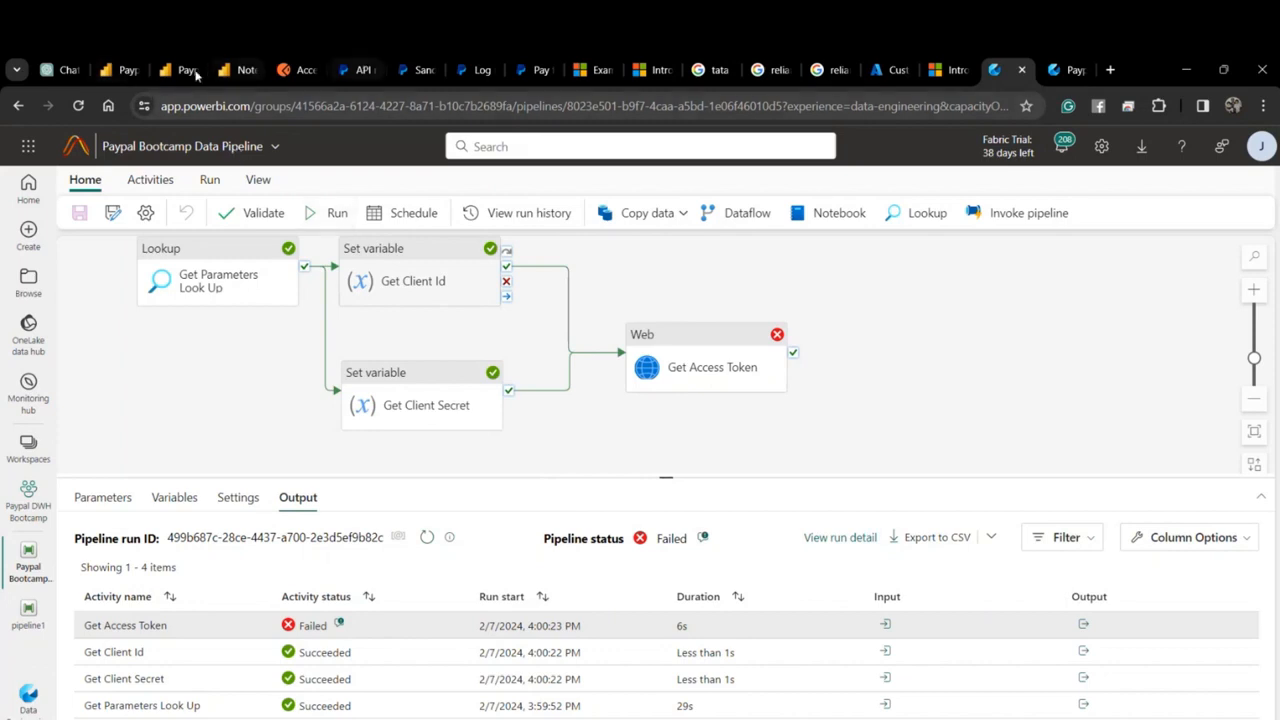
Compare against the working Paypal Data Pipelines body expression.
left_click(125, 70)
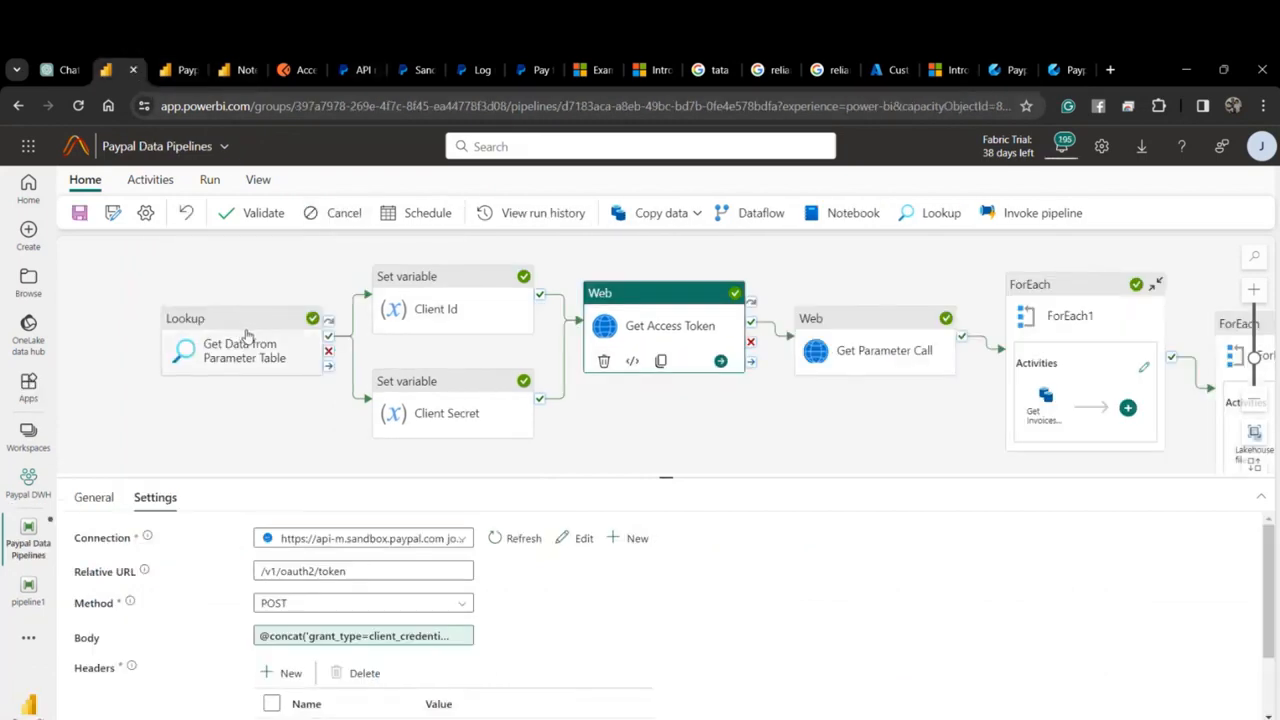
left_click(314, 635)
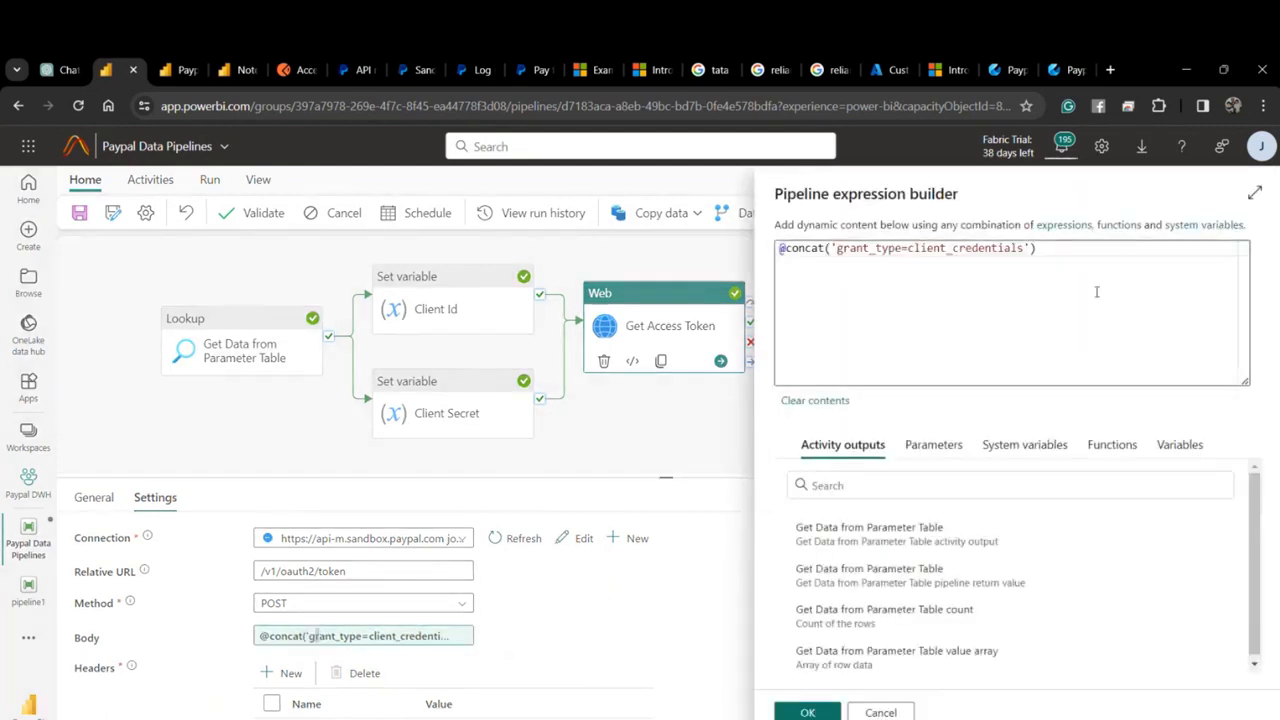
key("ctrl+a")
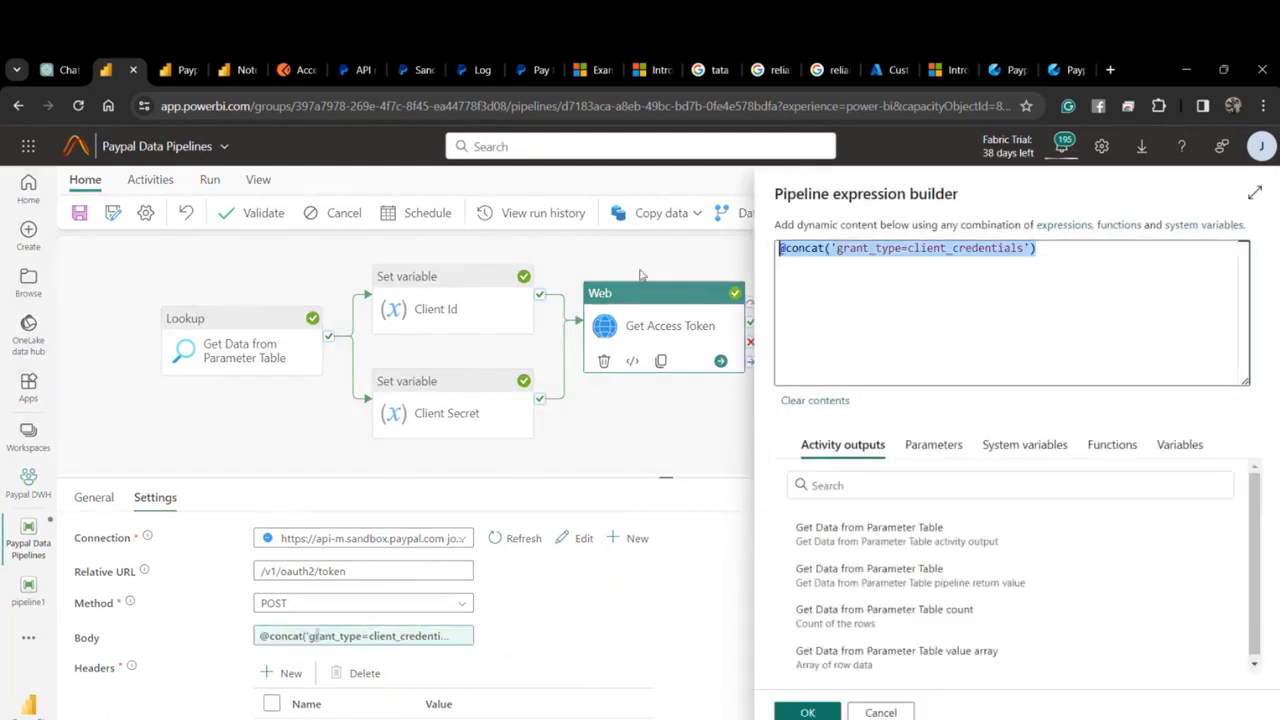
left_click(1012, 69)
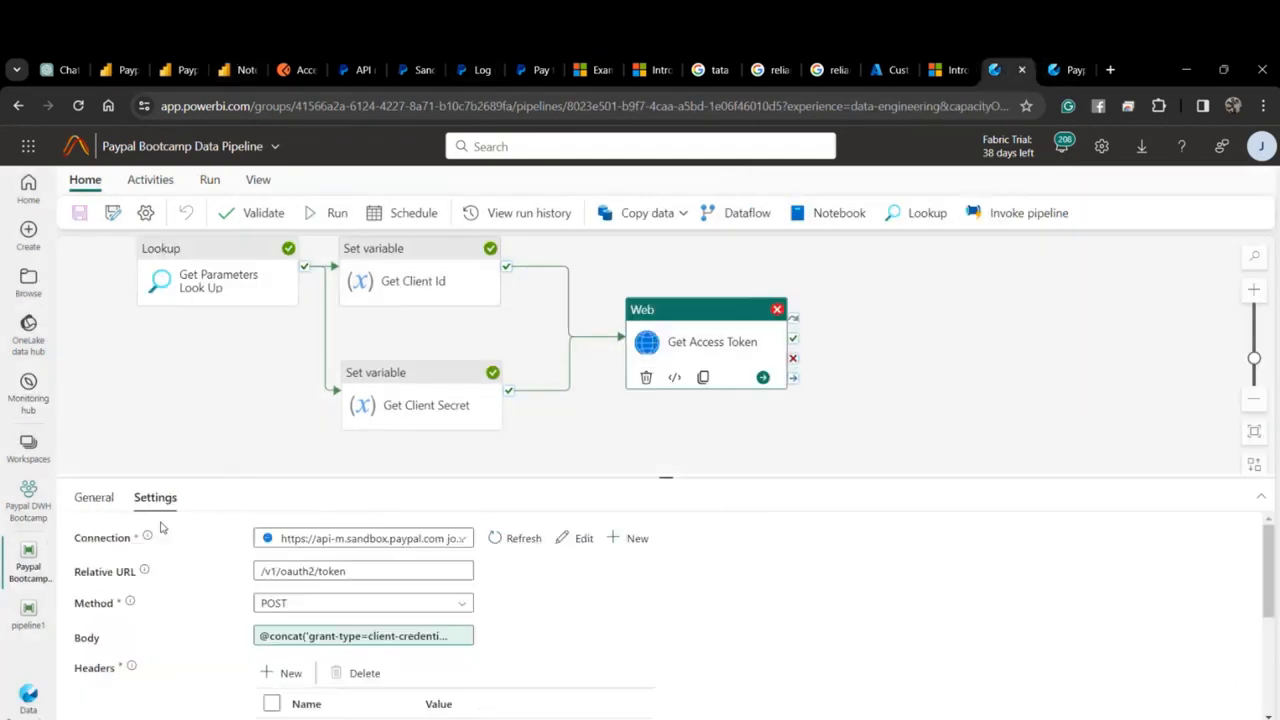
Change client-credentials to client_credentials in the Bootcamp body expression and save the pipeline.
left_click(370, 636)
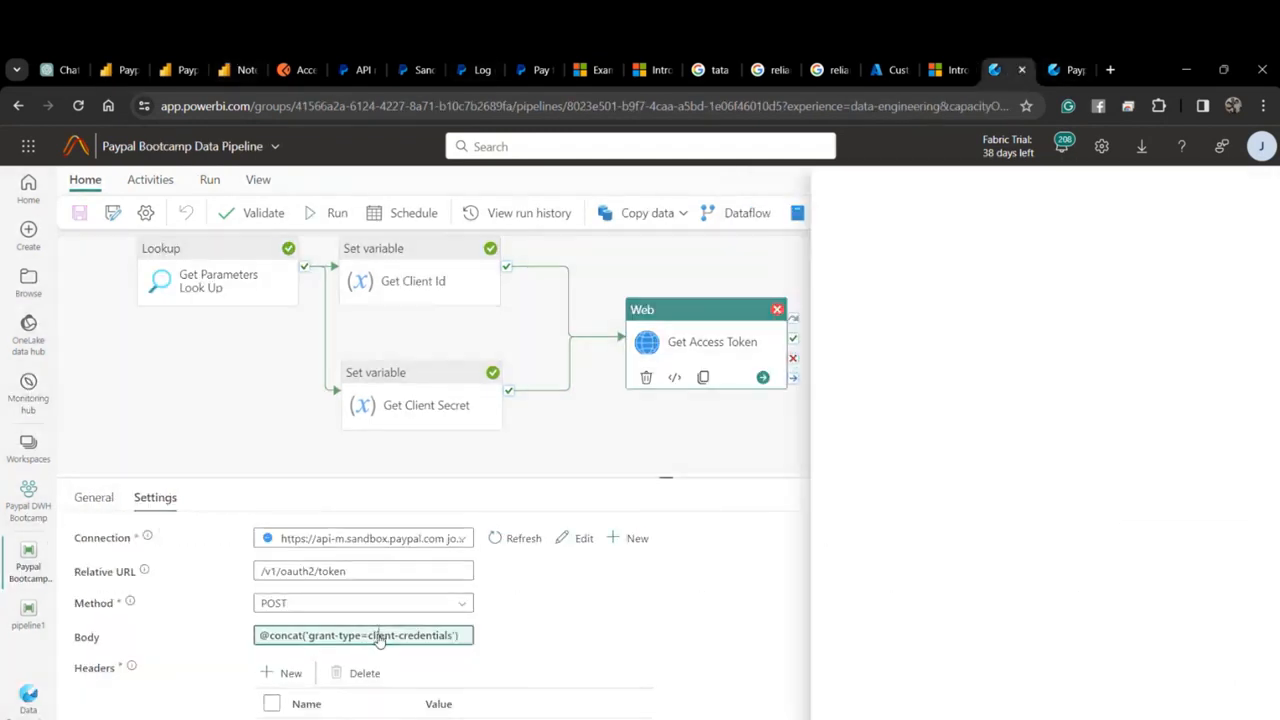
left_click_drag(953, 250, 945, 250)
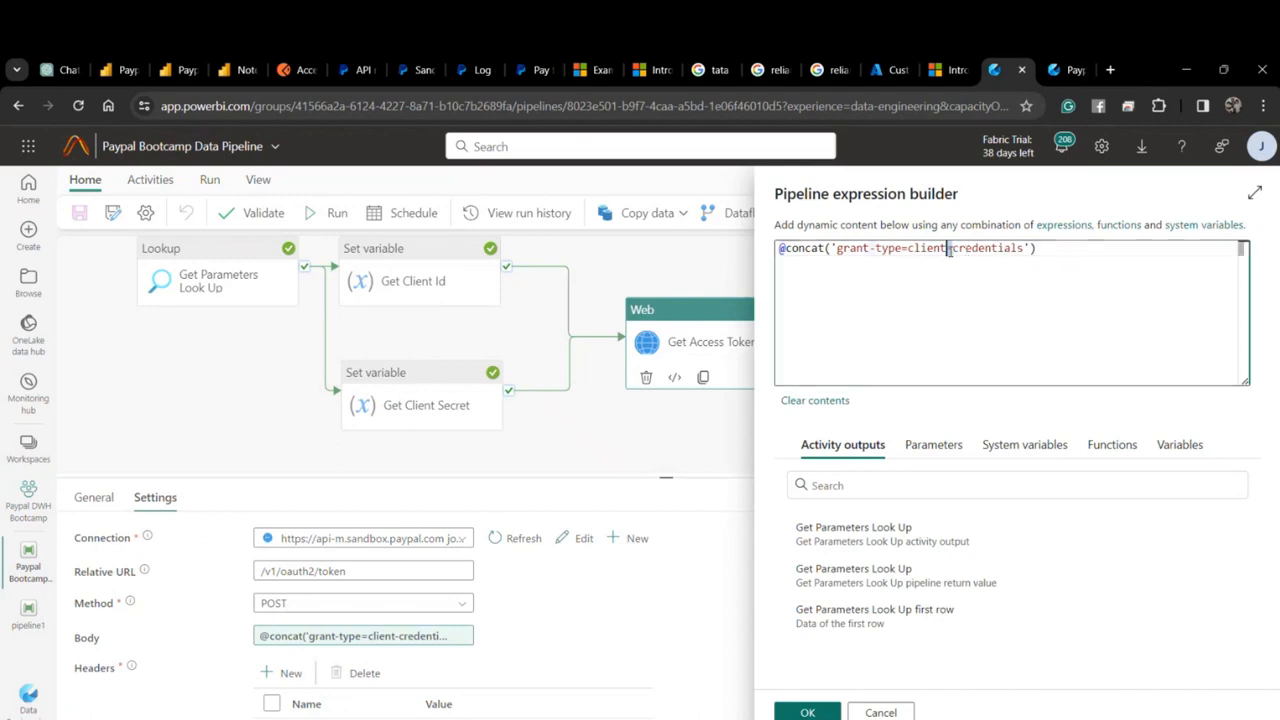
type("_")
left_click(808, 712)
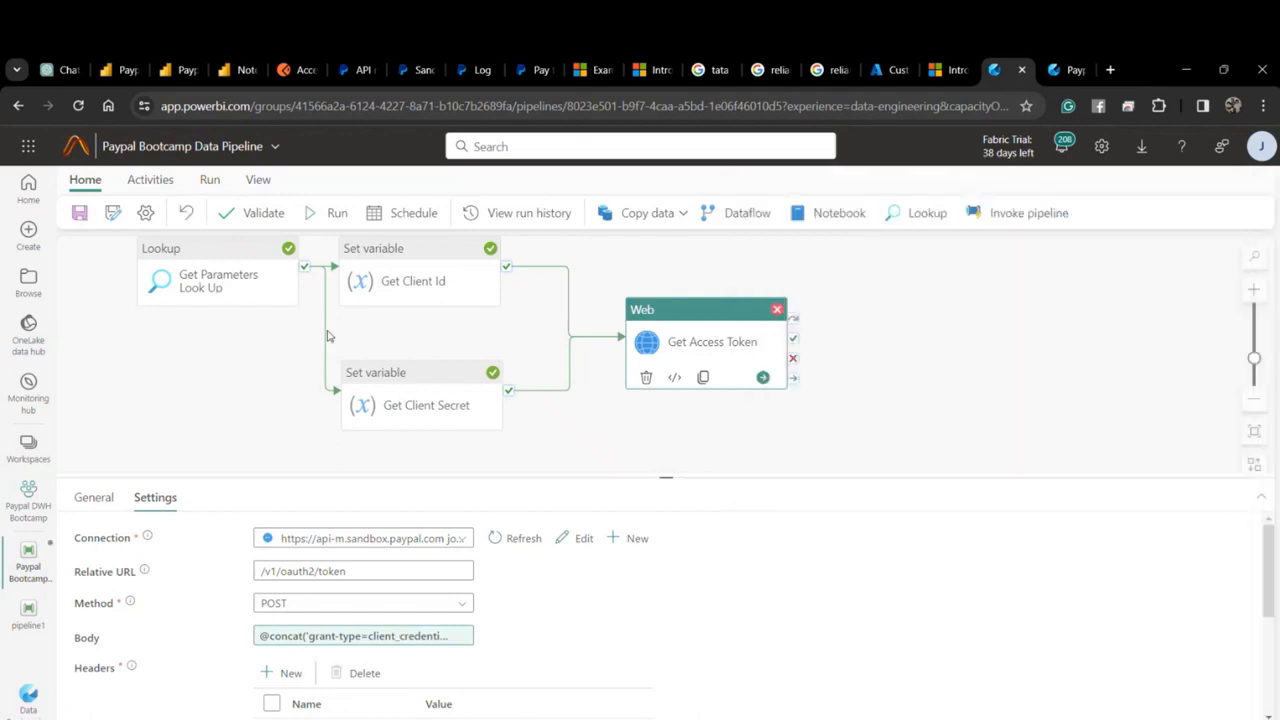
left_click(82, 214)
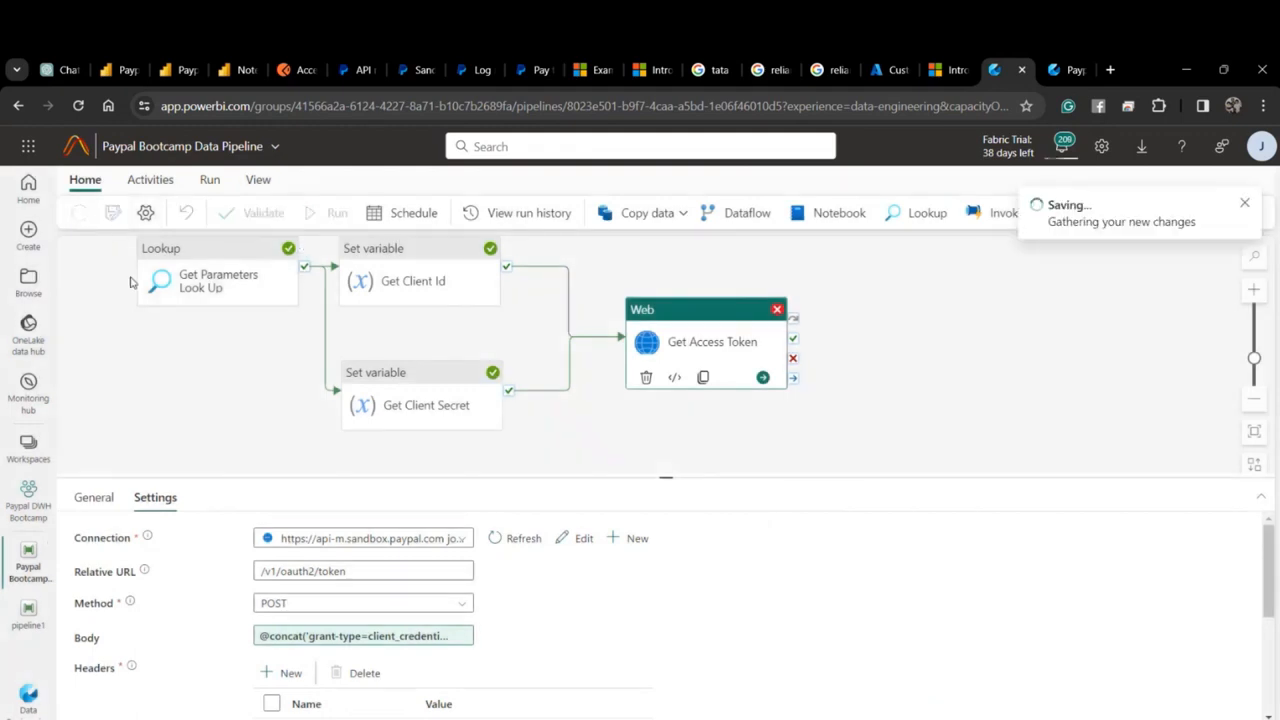
left_click(362, 70)
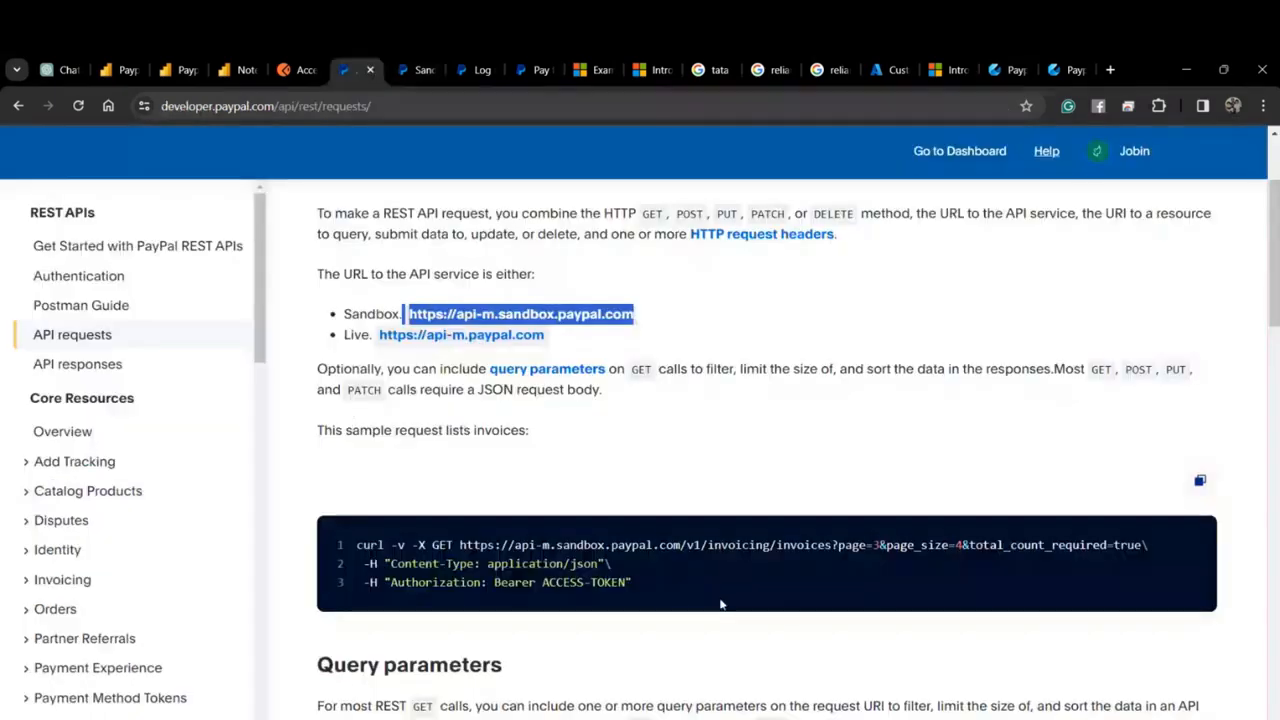
Confirm in PayPal's Authentication docs that the token request body is grant_type=client_credentials.
scroll(701, 584, "up", 3)
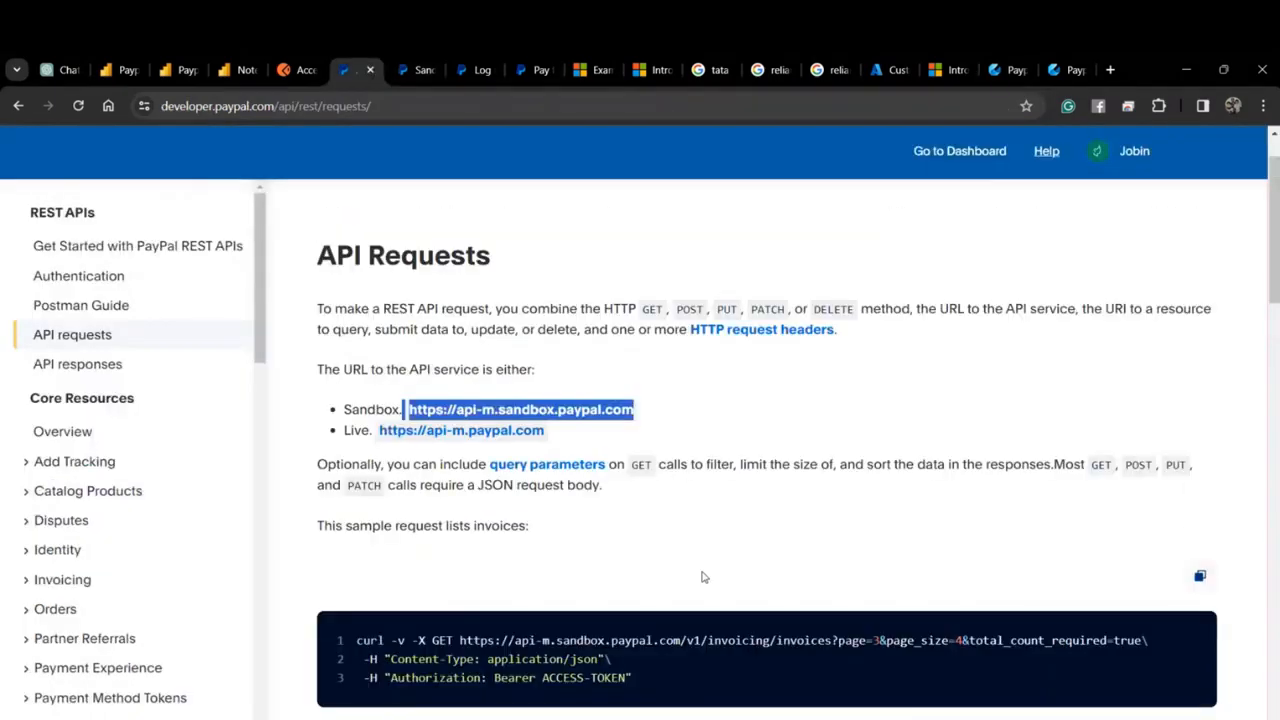
left_click(87, 336)
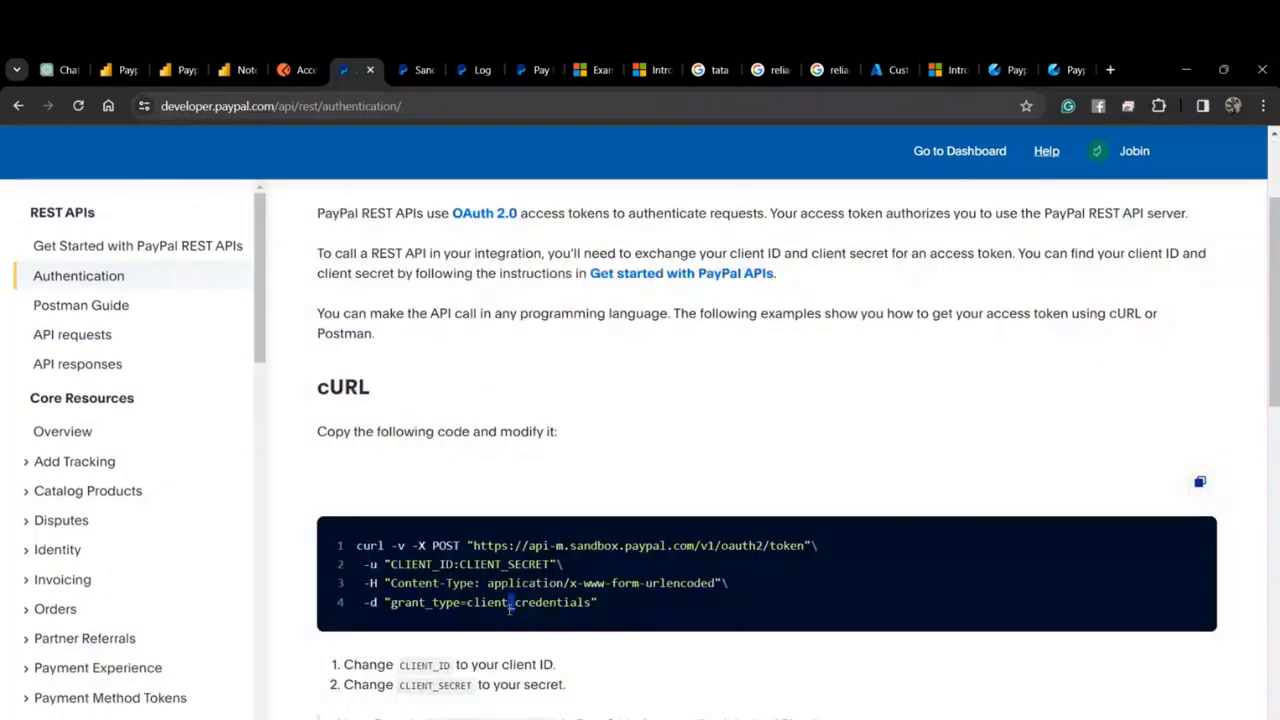
left_click(1000, 69)
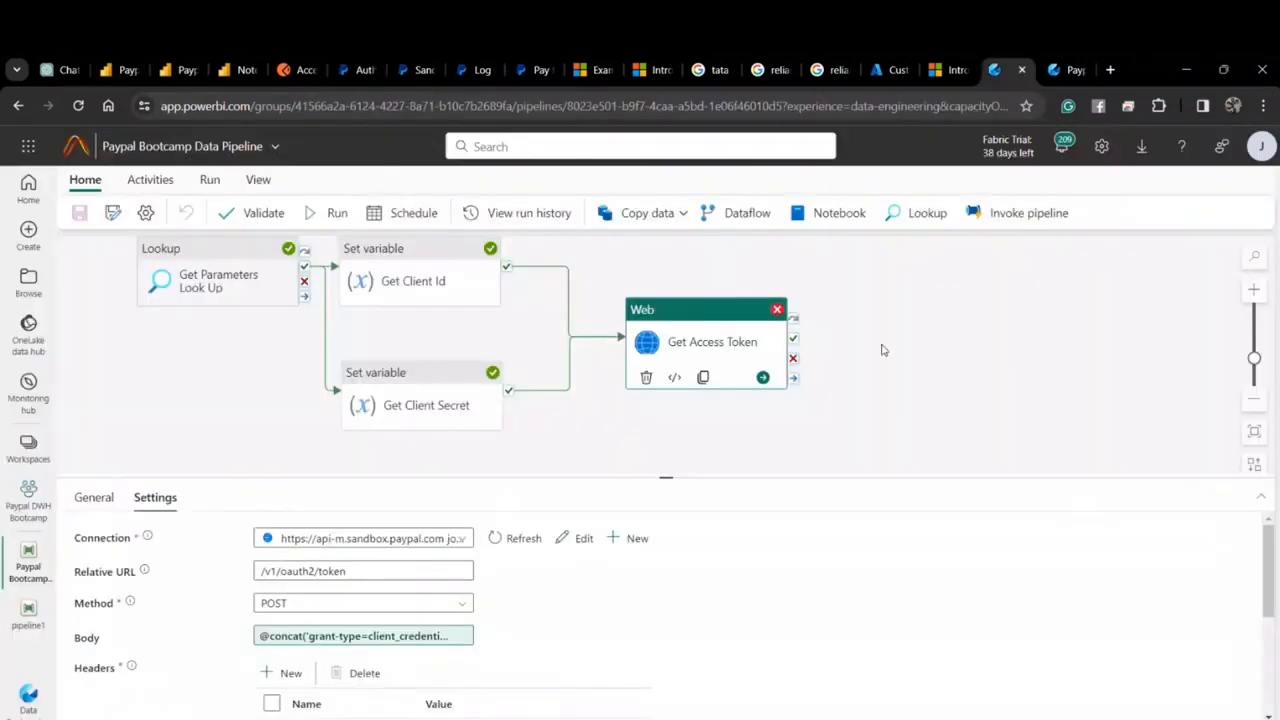
Start a new run of the Paypal Bootcamp Data Pipeline with the corrected body.
left_click(309, 213)
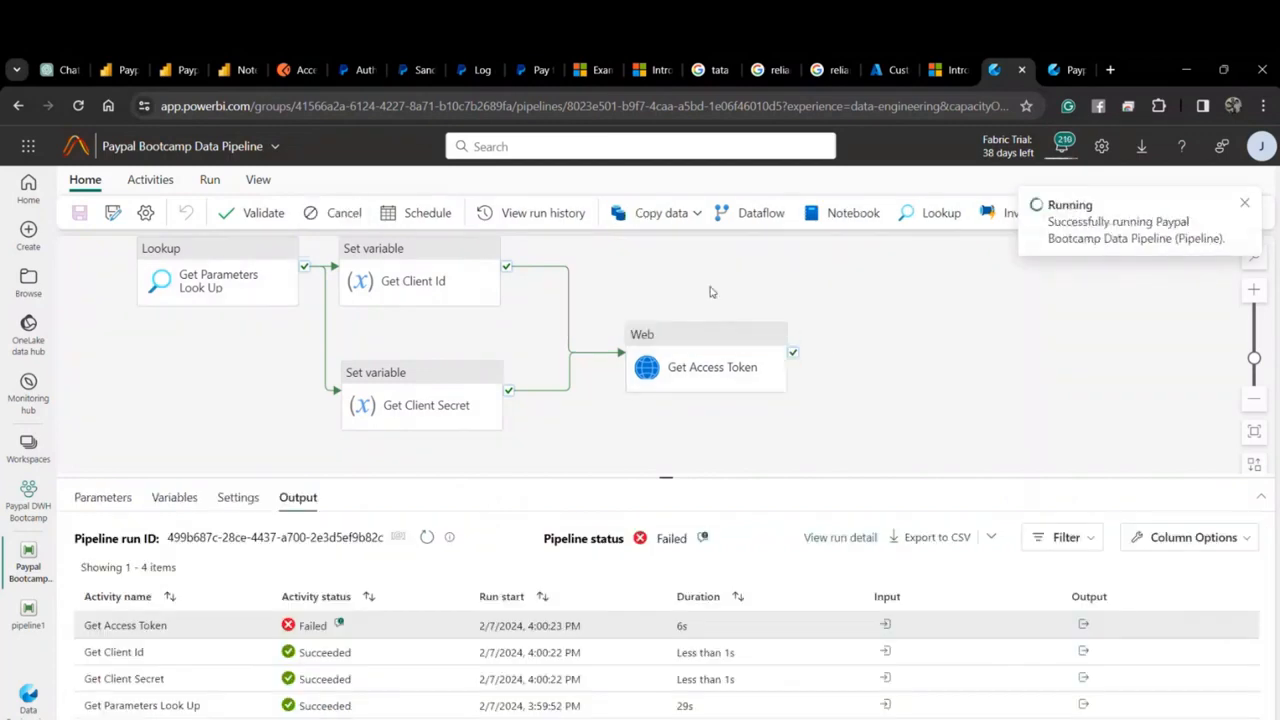
left_click_drag(712, 291, 605, 297)
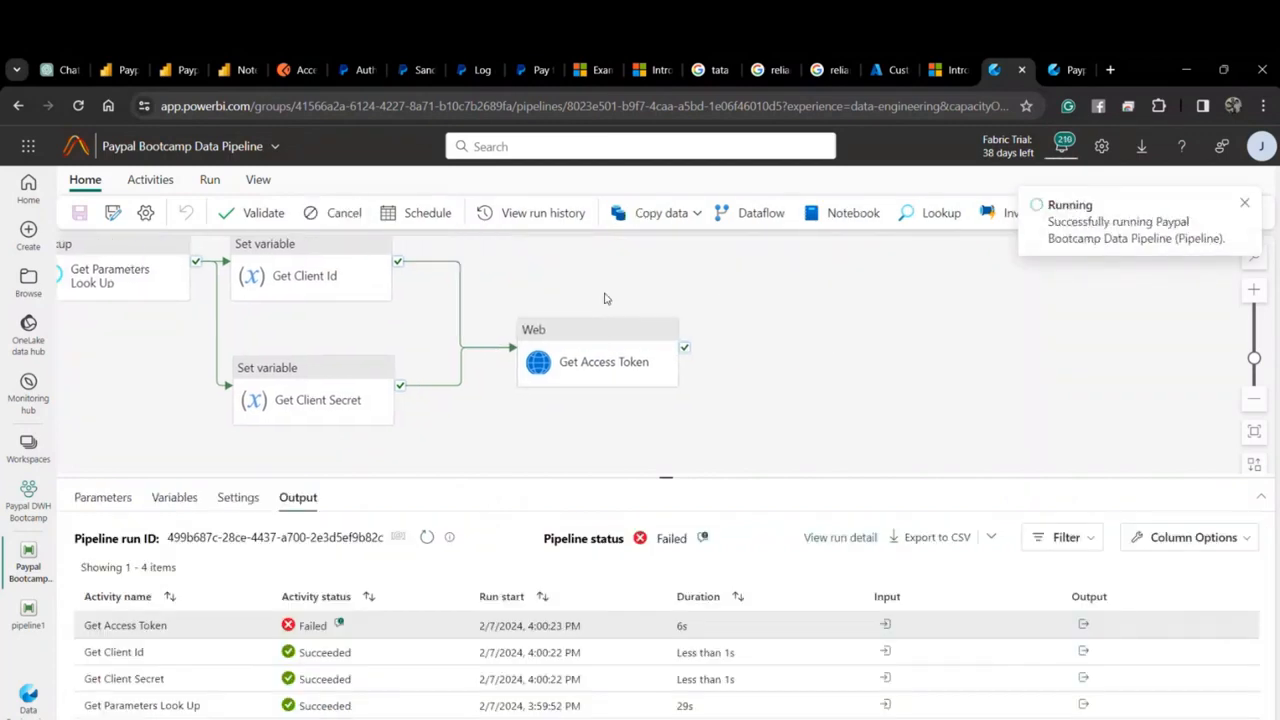
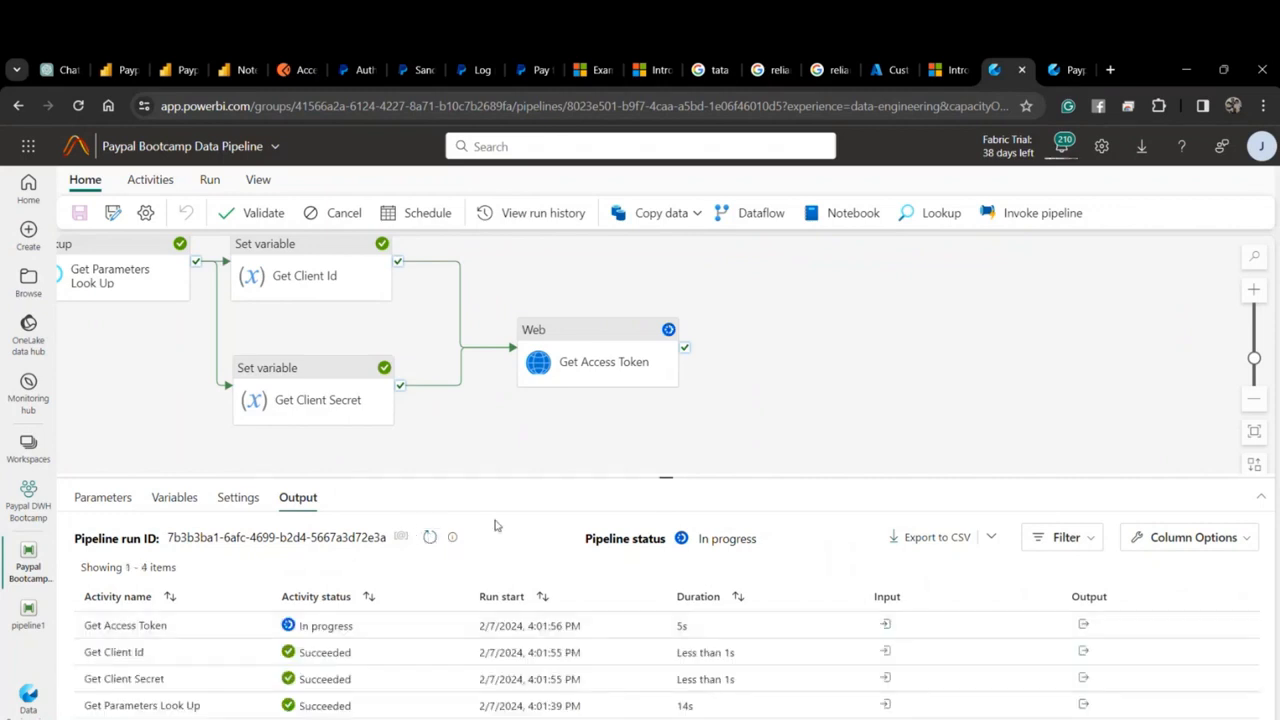
Refresh the run output and inspect Get Access Token's error and request input.
left_click(430, 540)
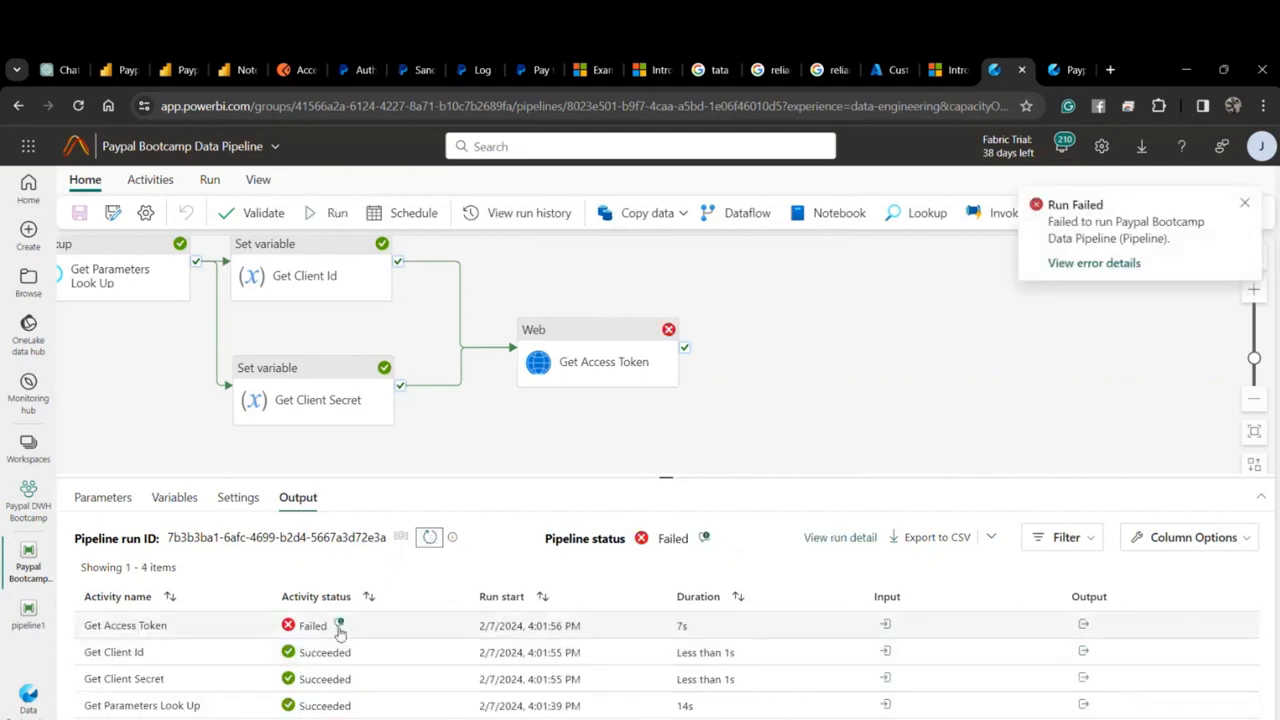
left_click(338, 624)
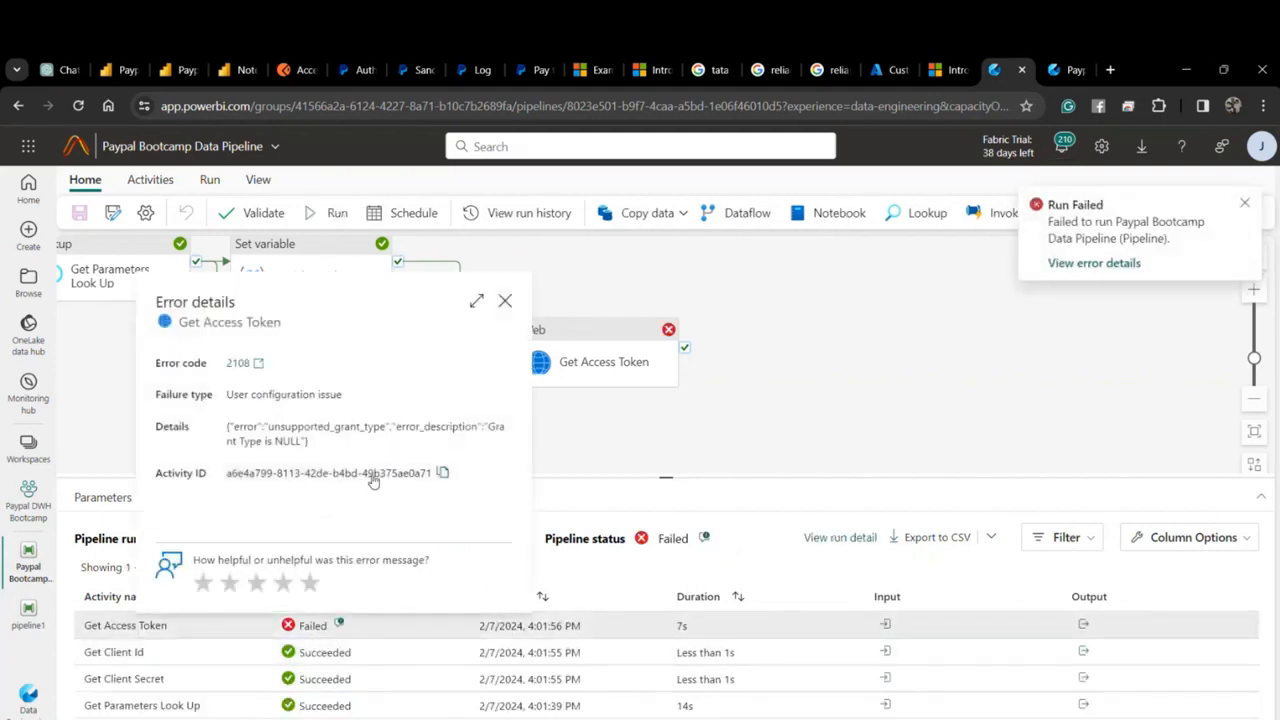
left_click(505, 301)
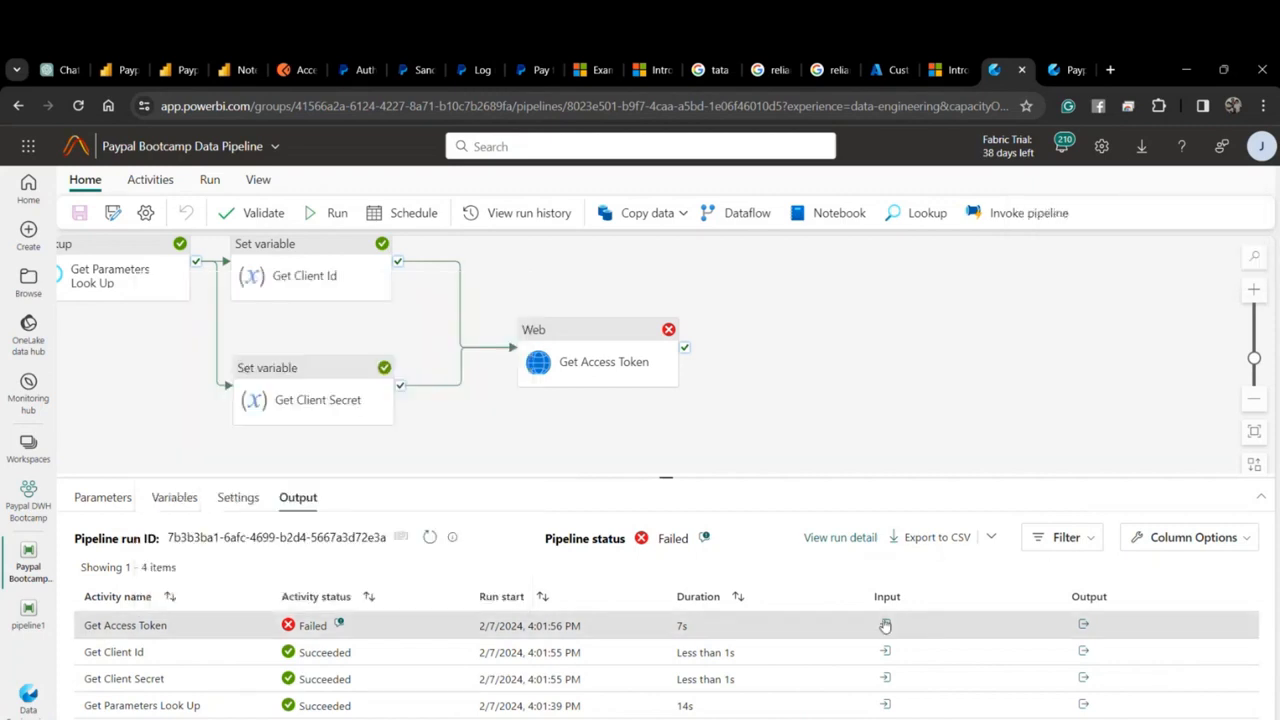
left_click(885, 625)
left_click(1010, 395)
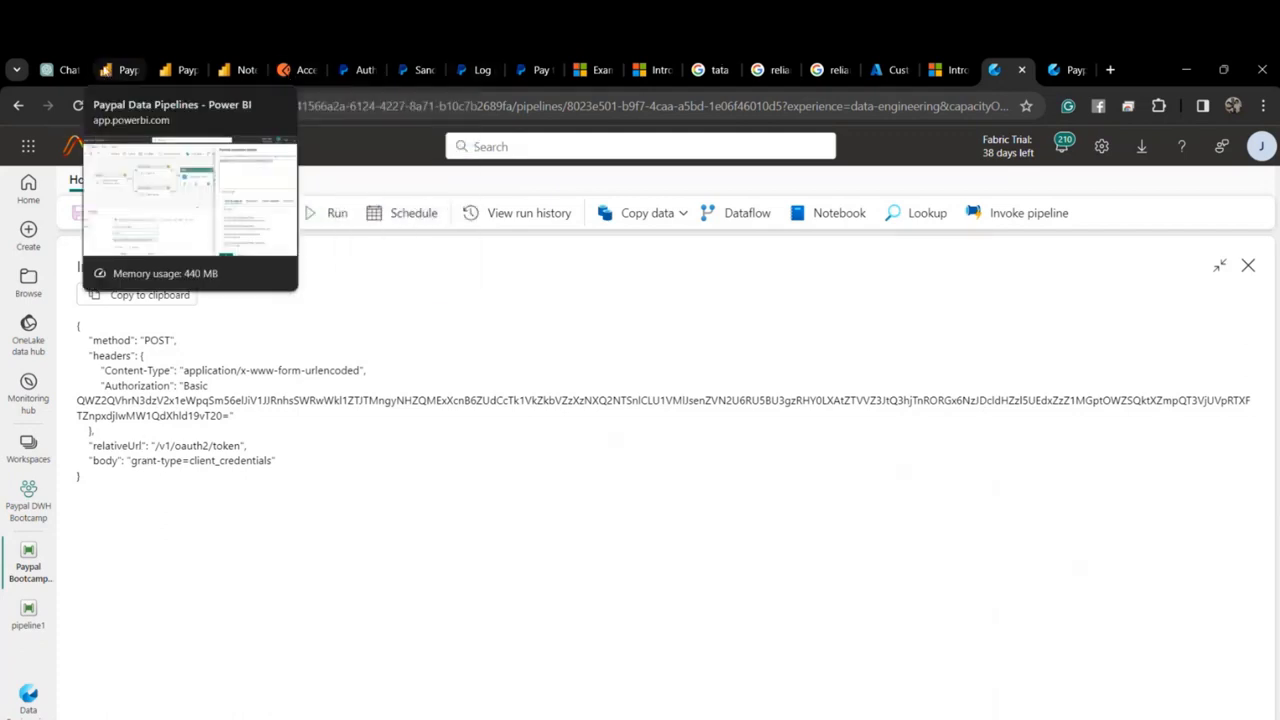
left_click(105, 70)
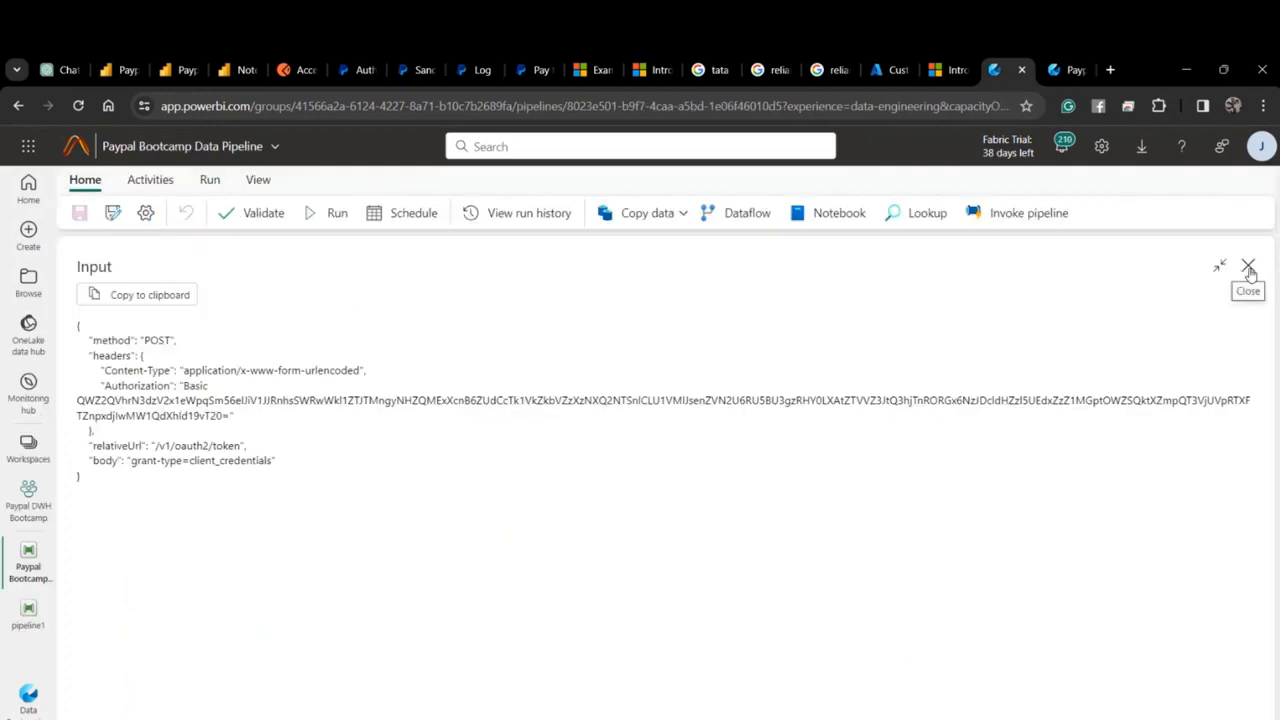
Change grant-type to grant_type in Get Access Token's body expression.
left_click(1249, 267)
left_click(592, 376)
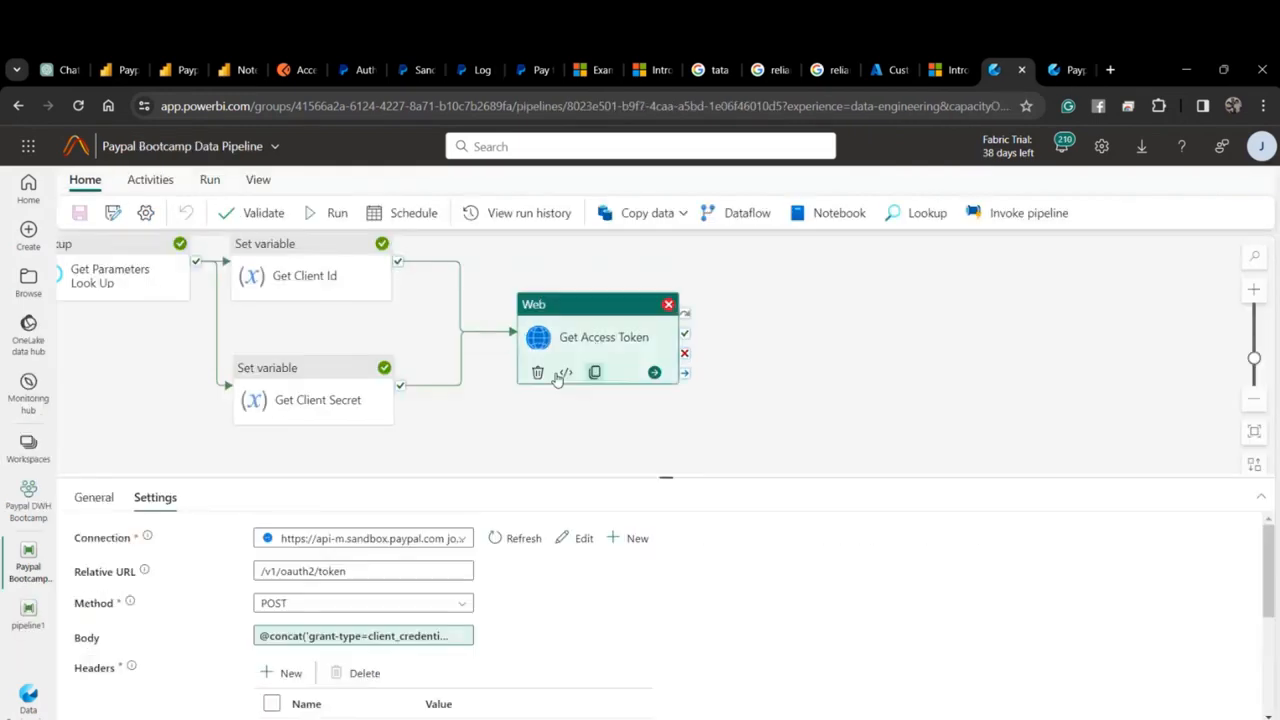
left_click(332, 636)
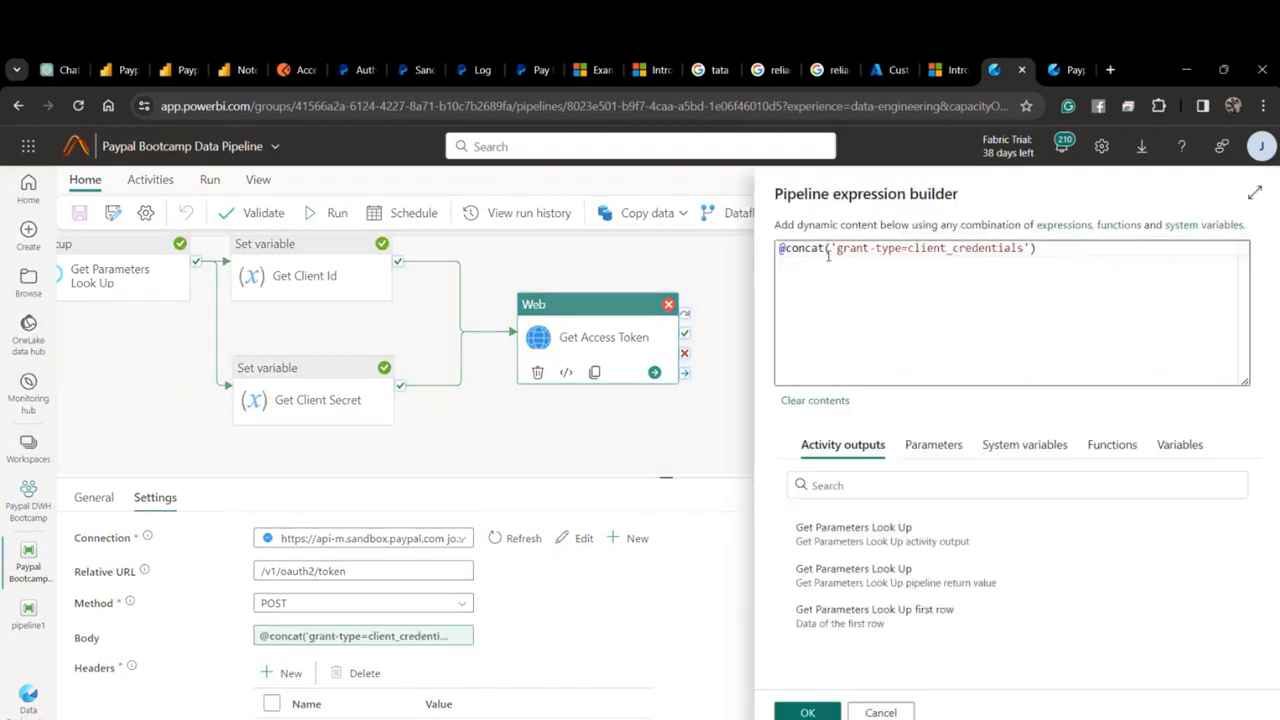
left_click_drag(876, 247, 869, 248)
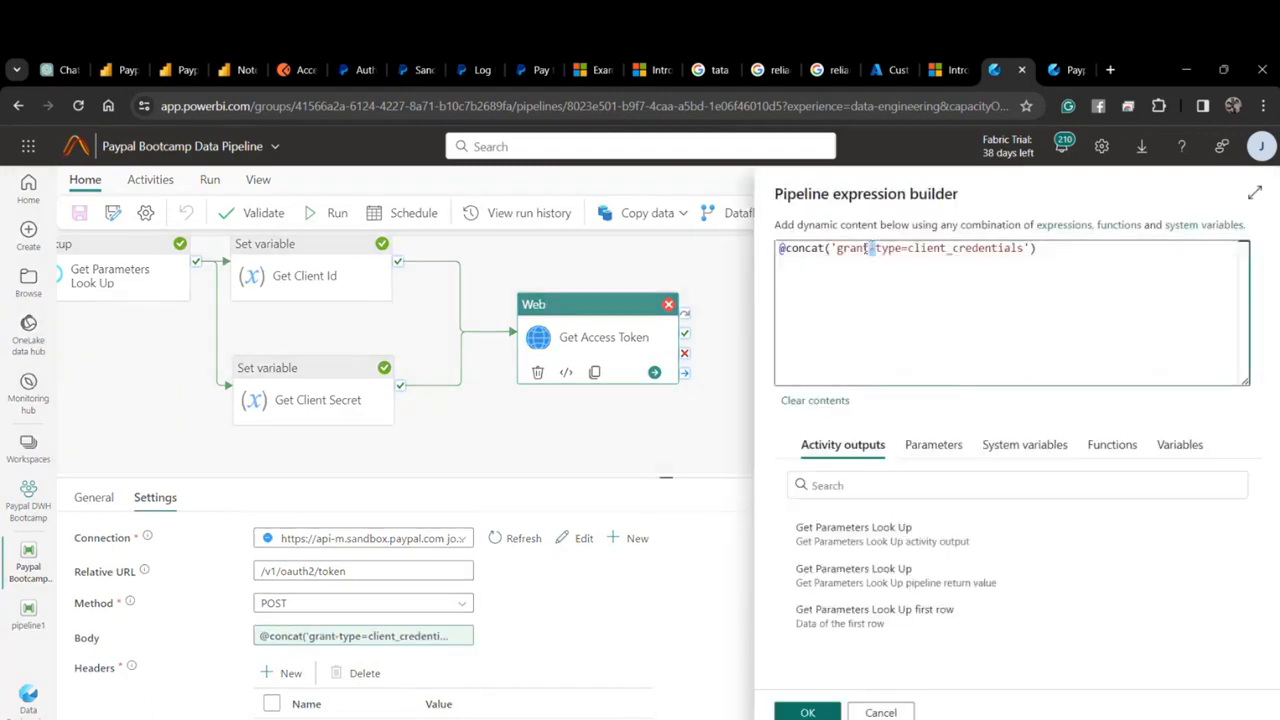
type("_")
left_click(812, 708)
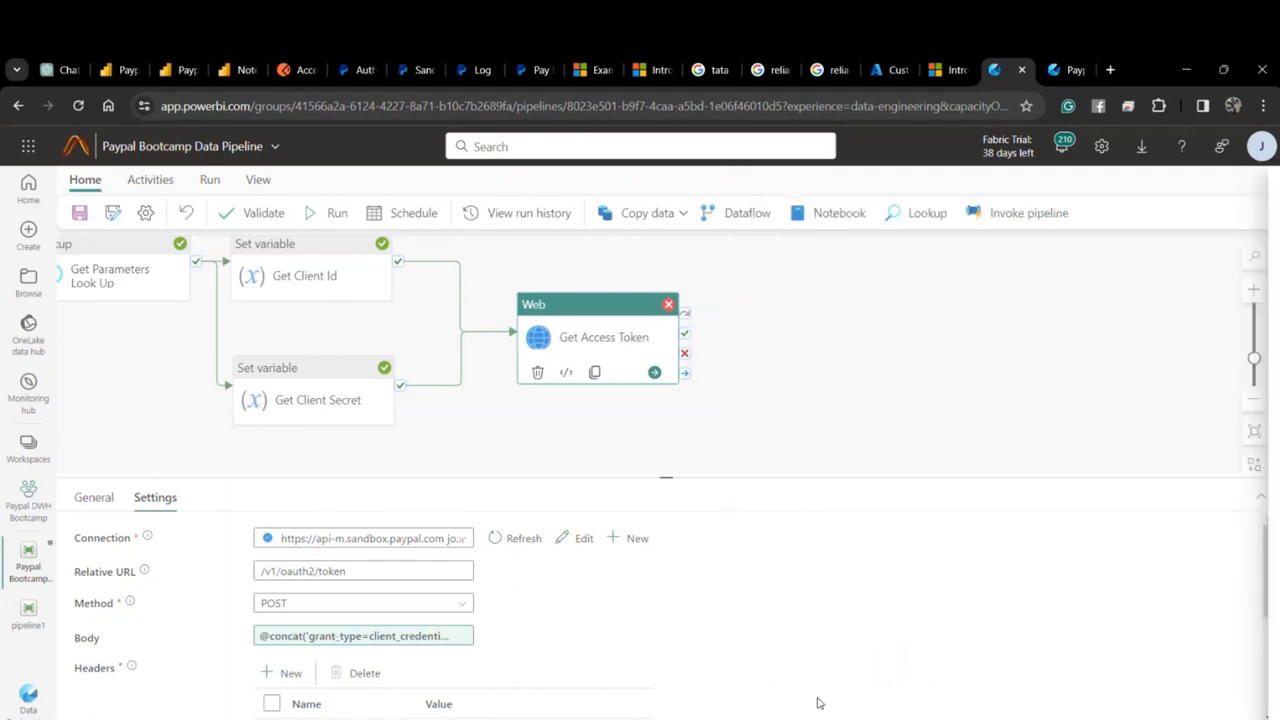
Add a Web activity after Get Access Token on success and name it Get Parameters Call.
left_click(136, 183)
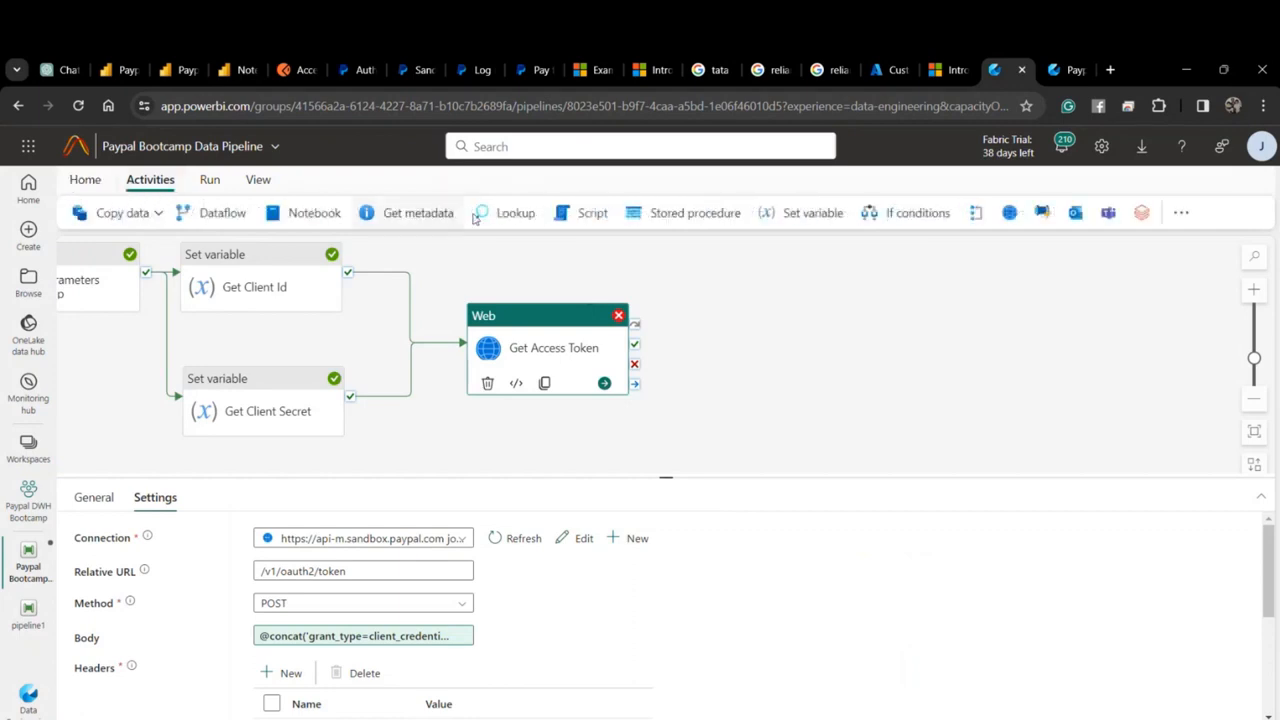
left_click(1010, 212)
left_click_drag(634, 360, 712, 353)
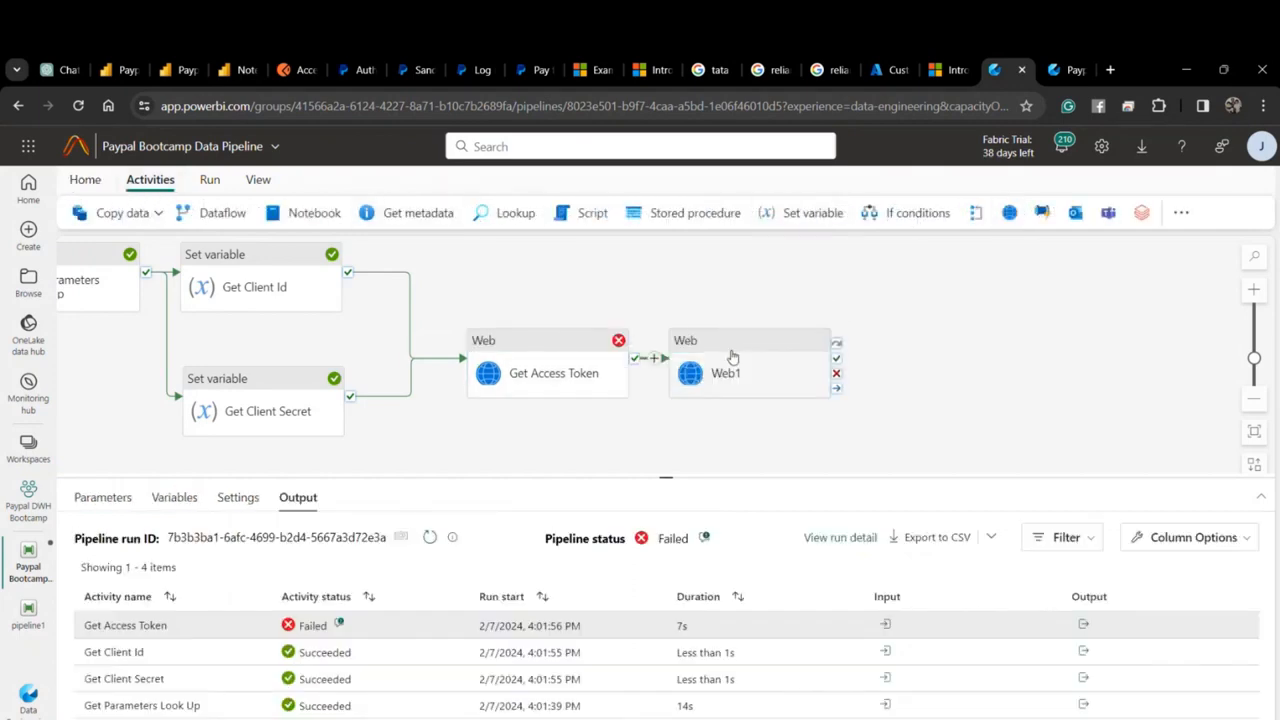
left_click(734, 355)
left_click_drag(303, 538, 243, 546)
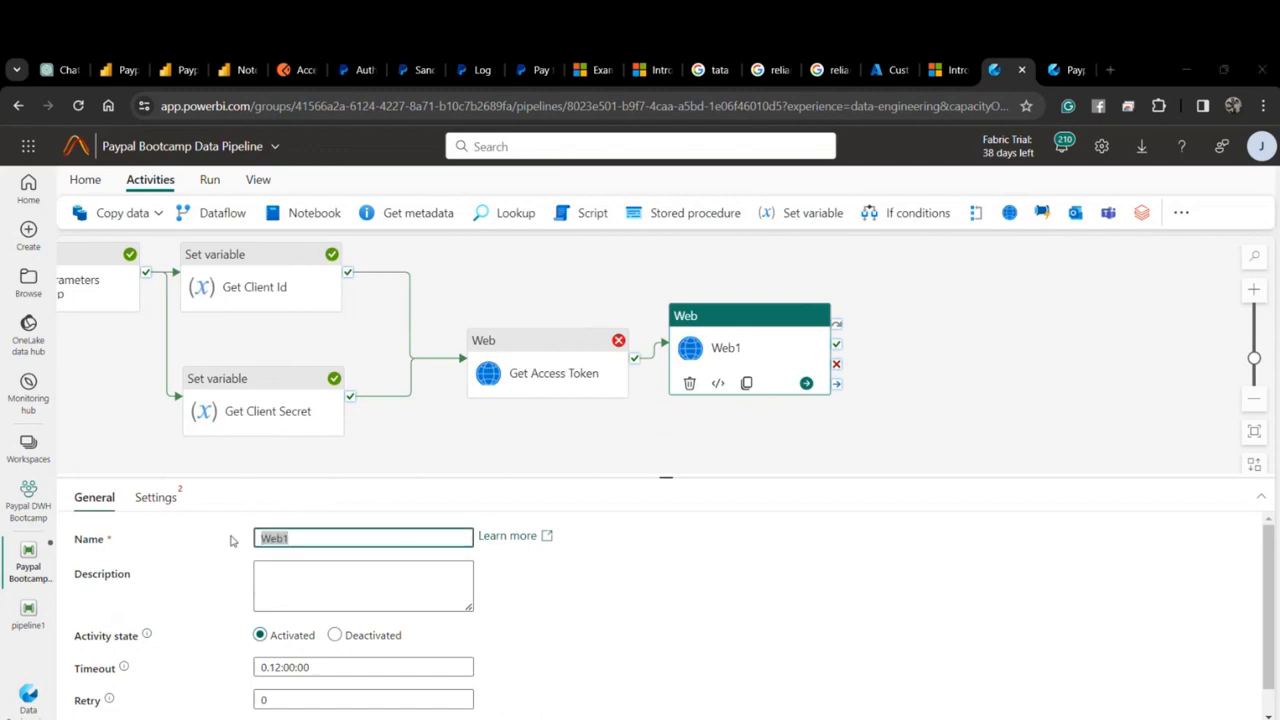
key("super")
type("G")
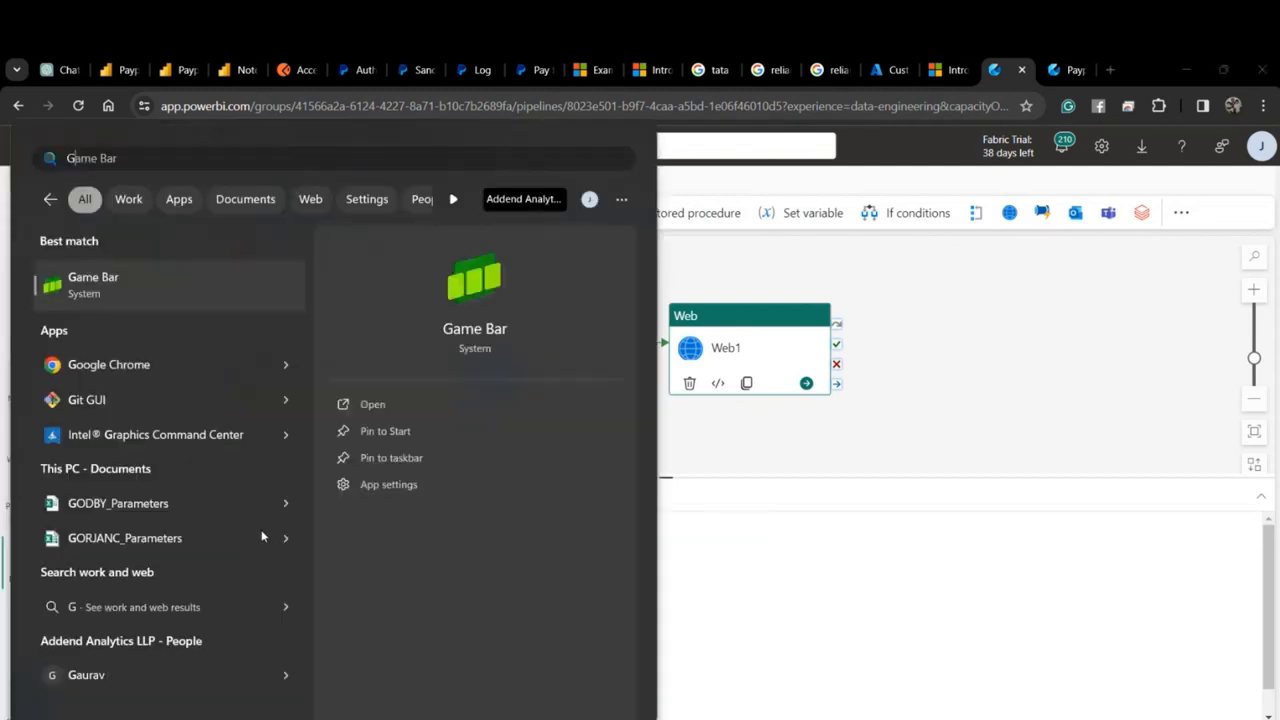
key("Escape")
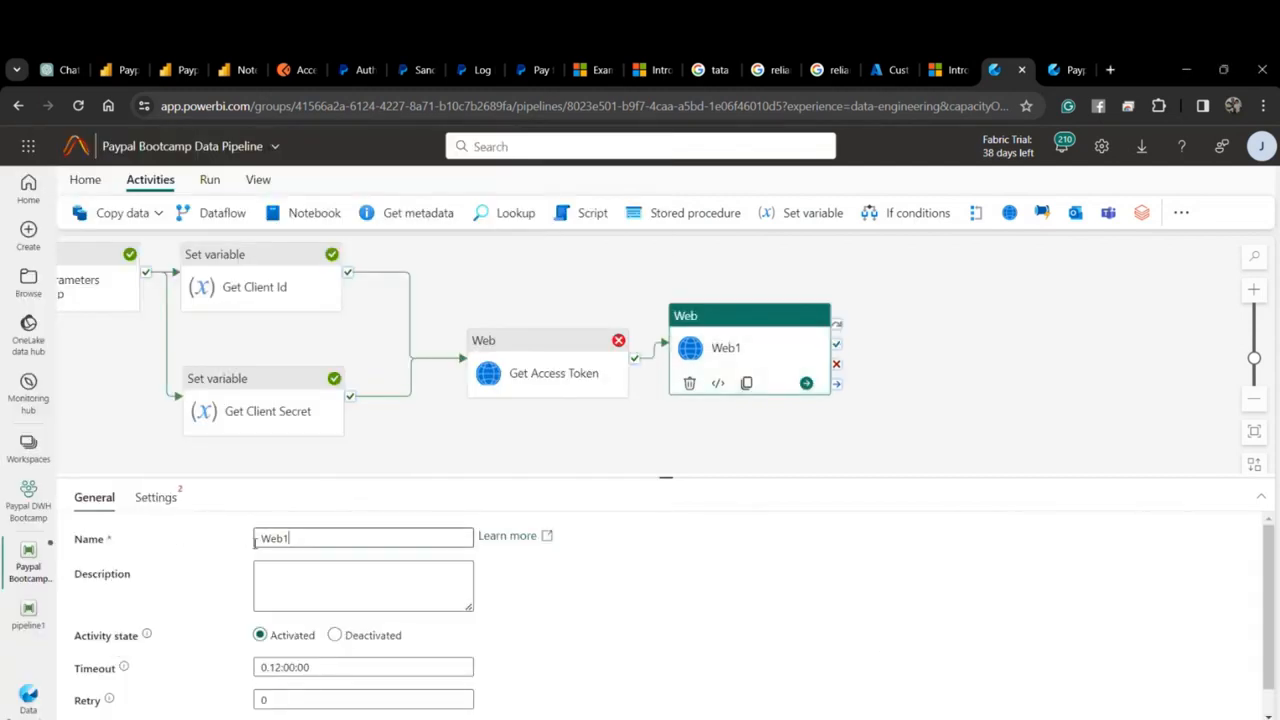
type("Get P")
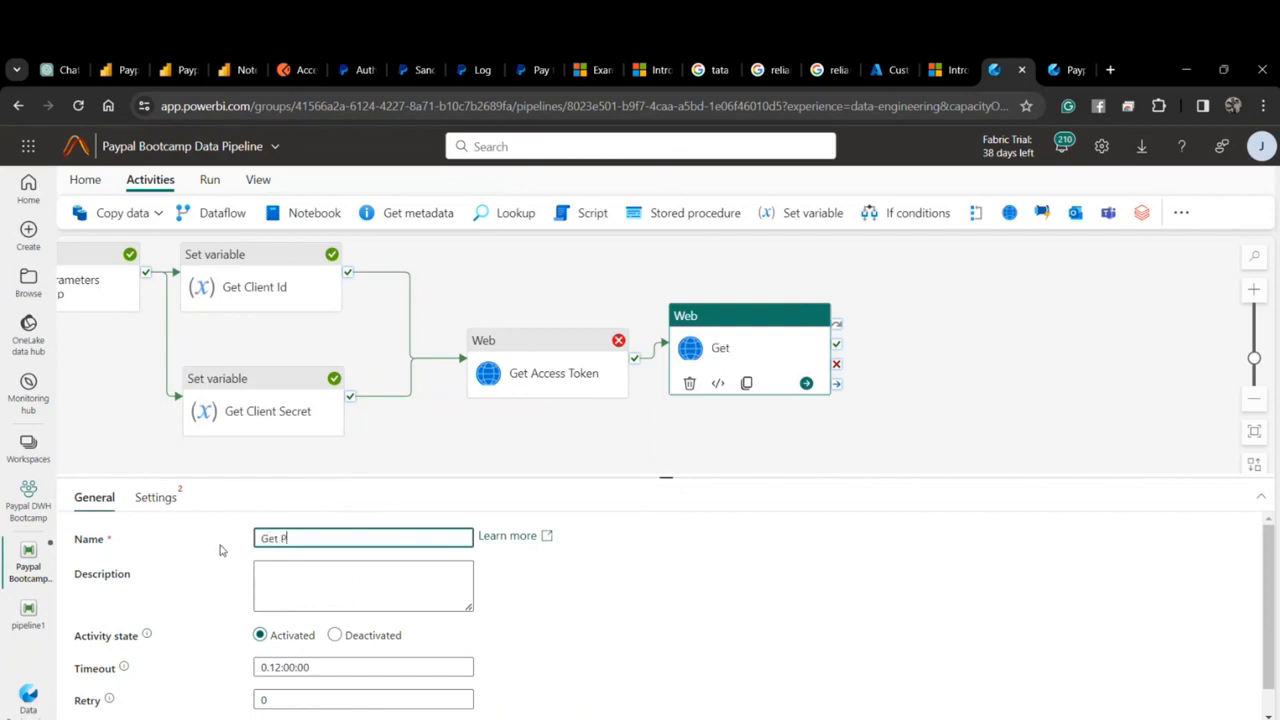
type("aramters Call")
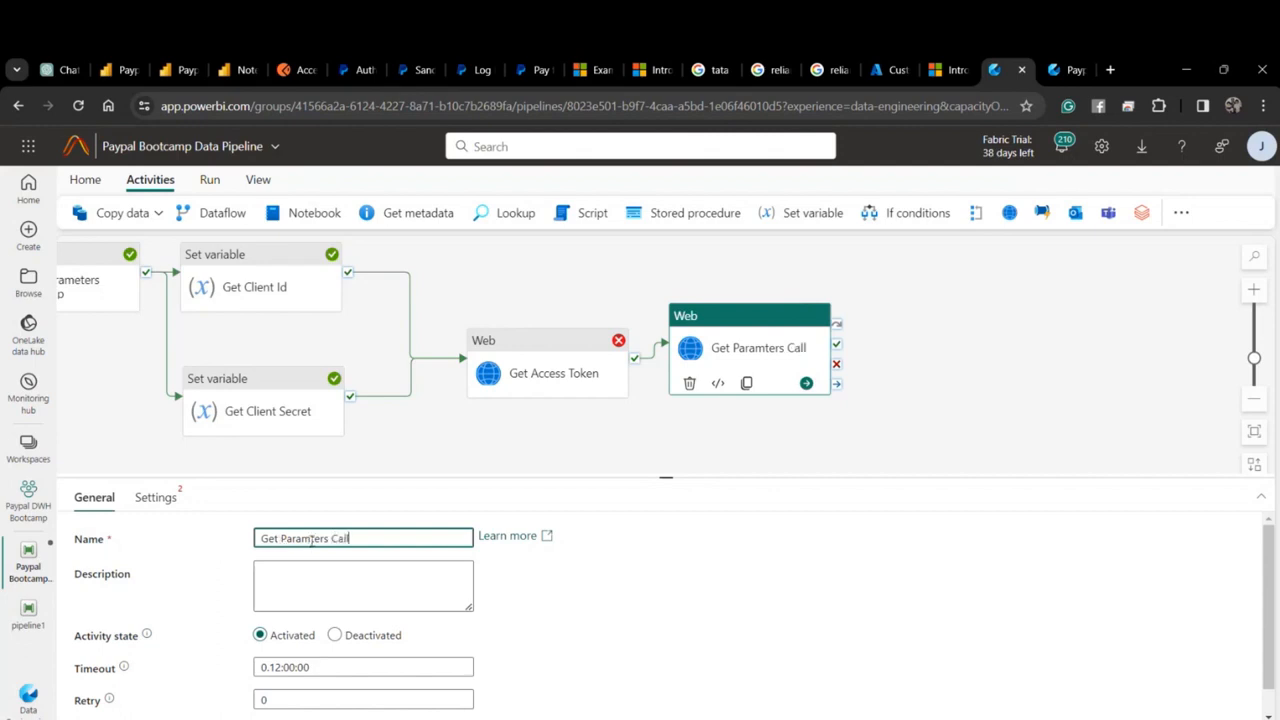
left_click(316, 540)
Fix the activity name's spelling and open PayPal's API requests documentation.
type("e")
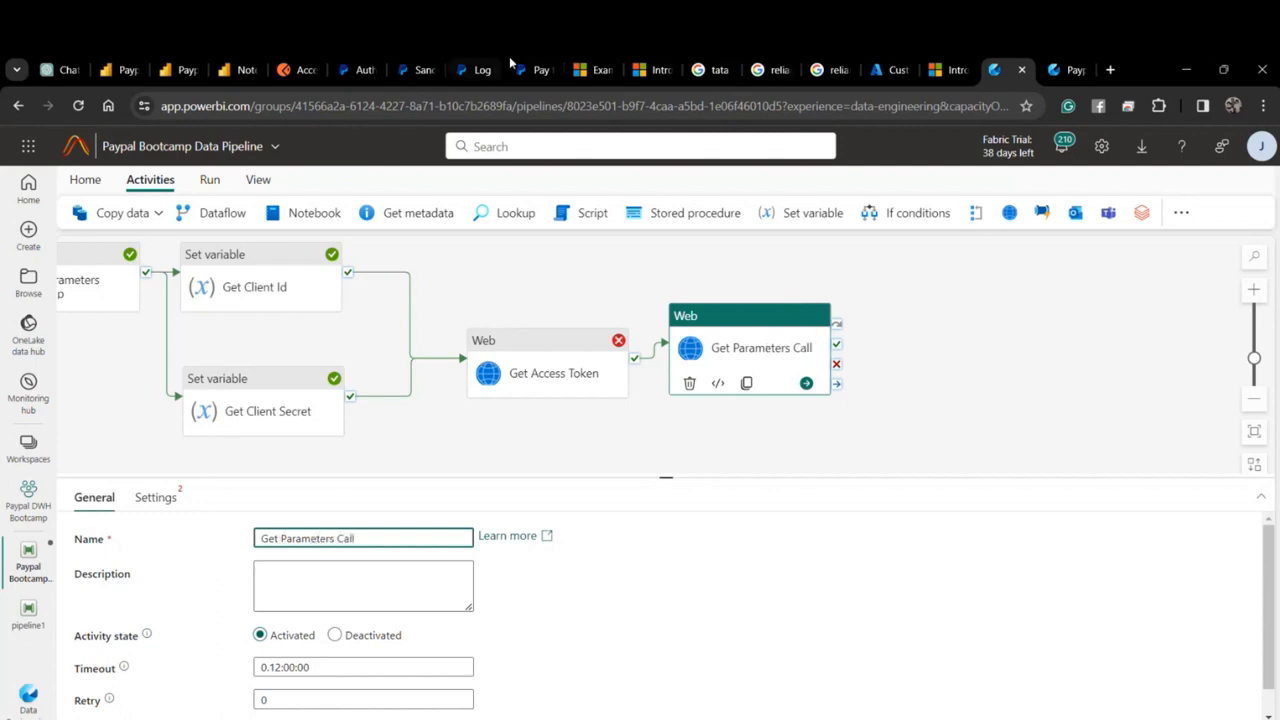
left_click(298, 69)
left_click(357, 69)
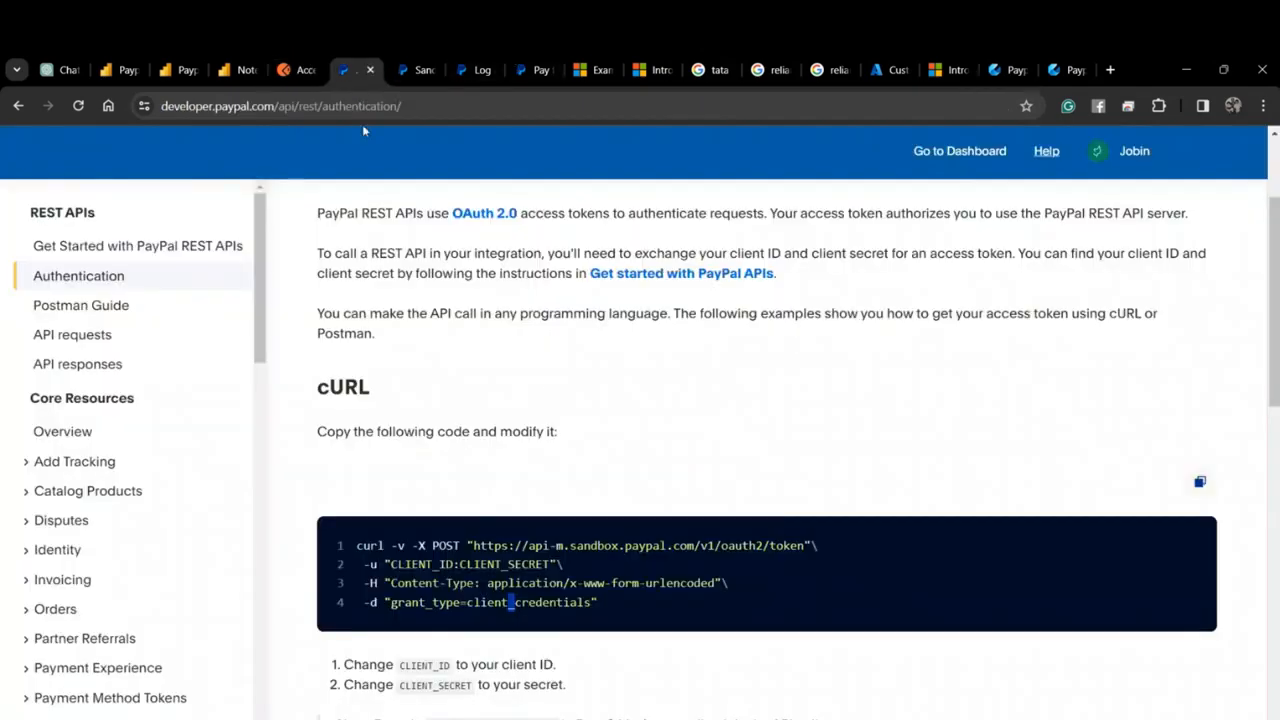
left_click(120, 336)
scroll(578, 509, "down", 2)
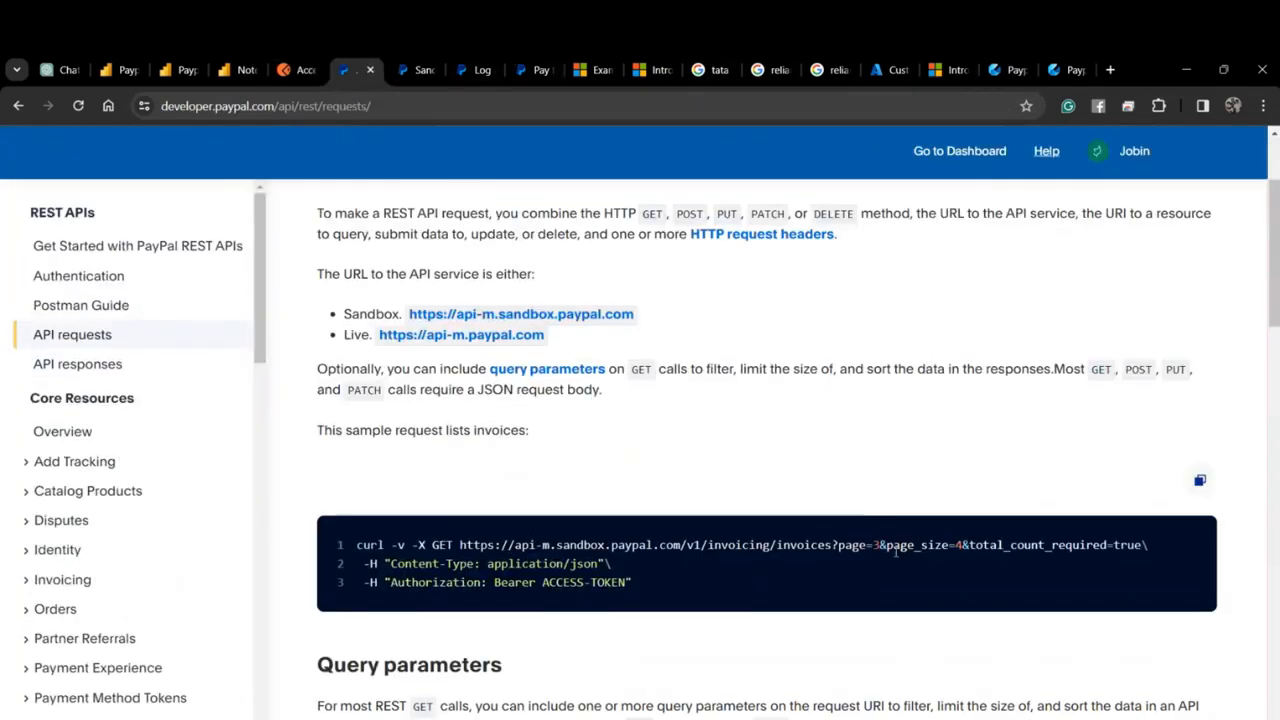
Highlight the page, page_size and total_count_required query parameters in the sample request.
left_click_drag(884, 548, 840, 548)
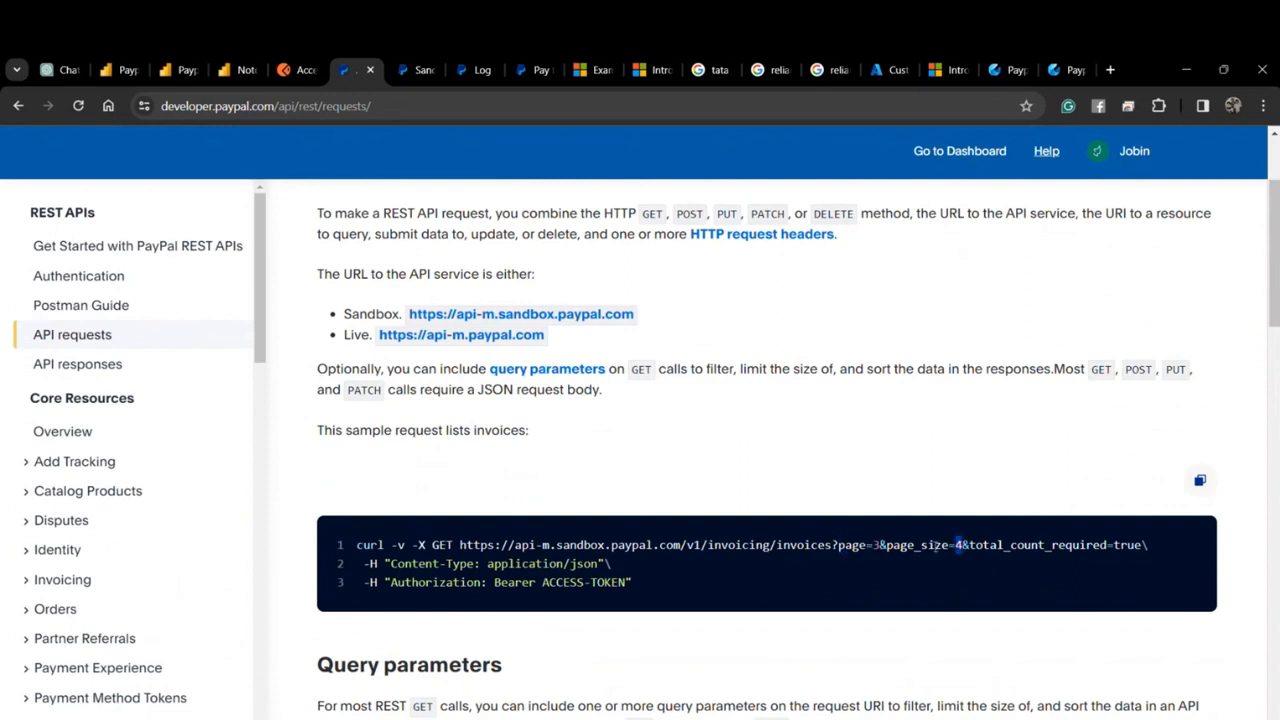
left_click_drag(962, 545, 880, 545)
left_click_drag(1072, 545, 983, 545)
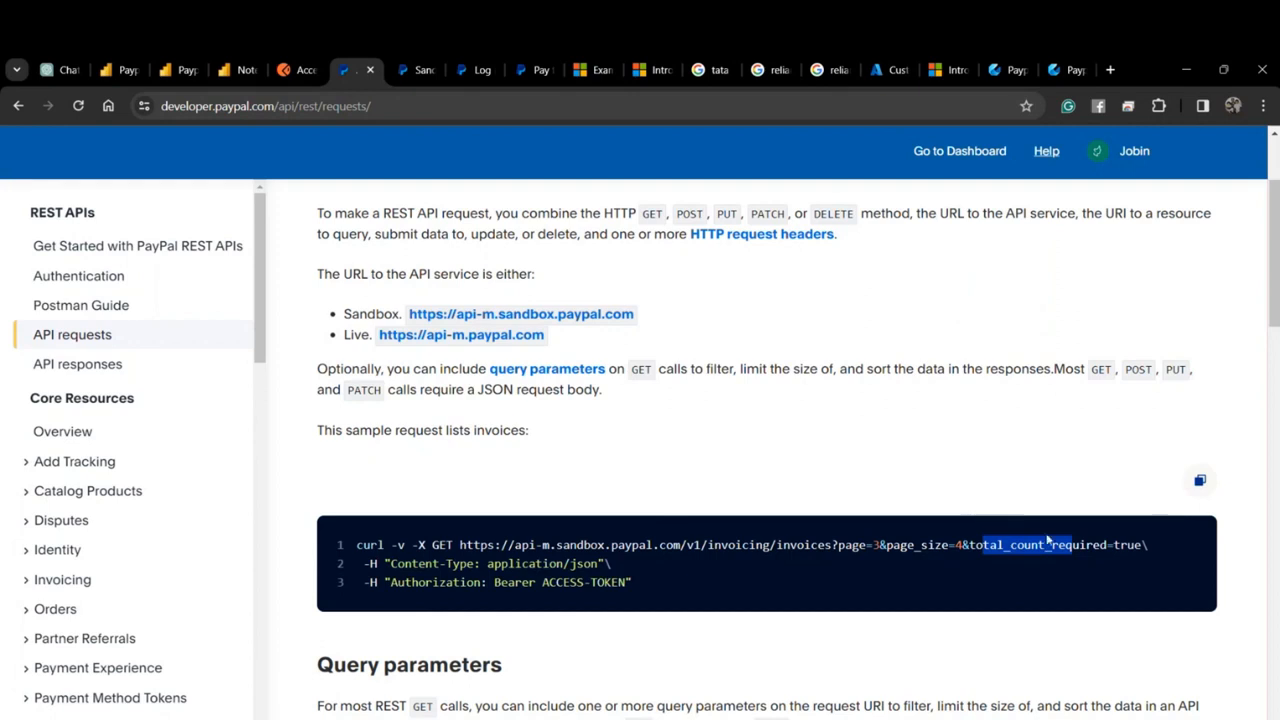
left_click(1049, 541)
left_click_drag(838, 545, 964, 547)
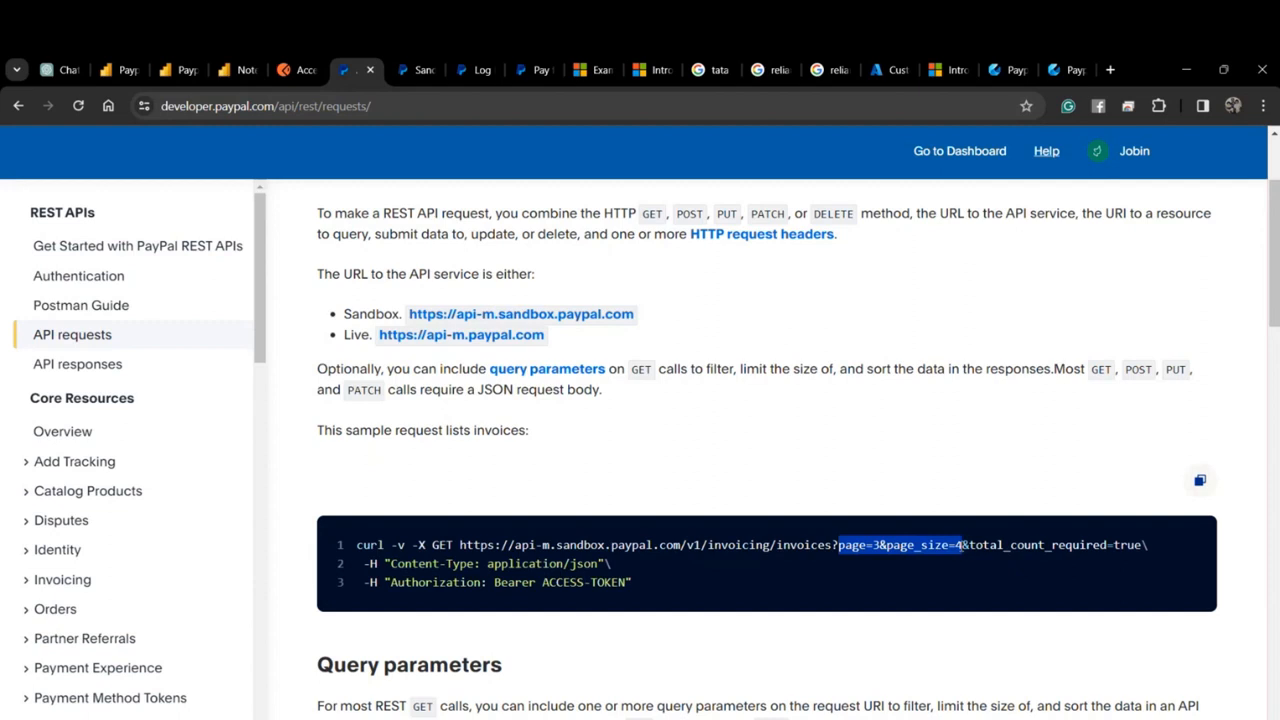
left_click(960, 545)
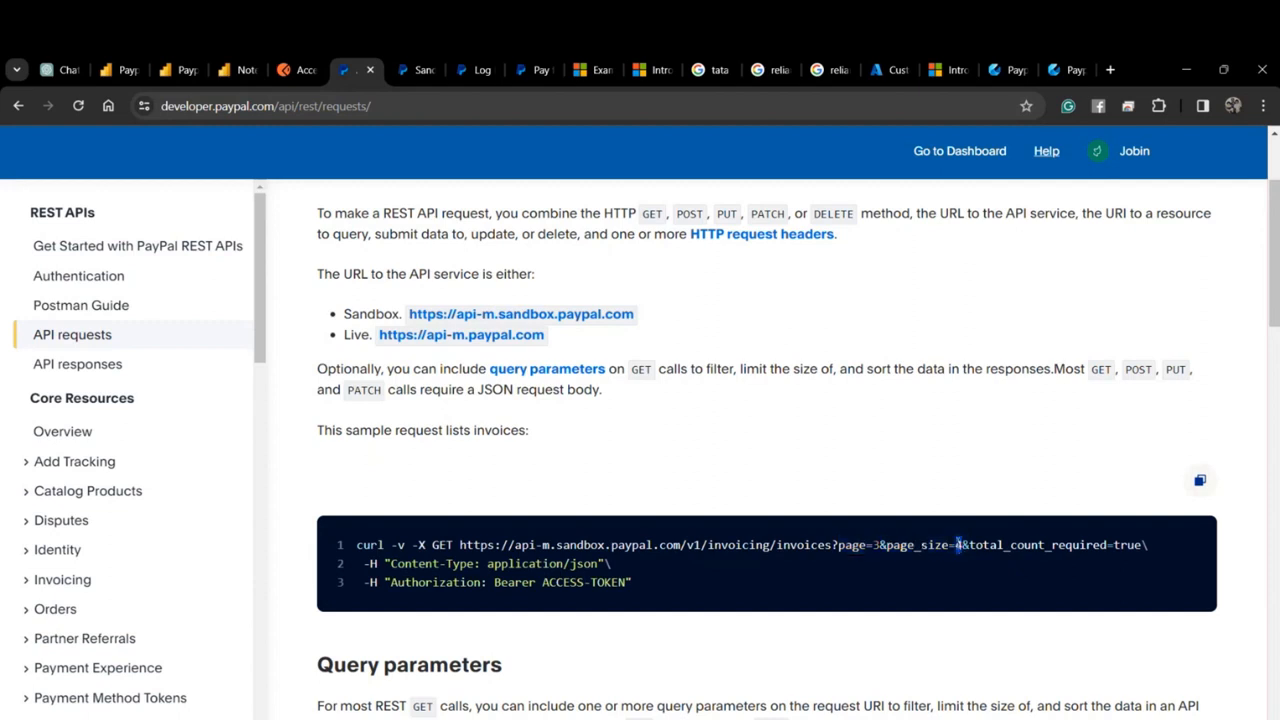
double_click(958, 545)
left_click_drag(962, 545, 1179, 557)
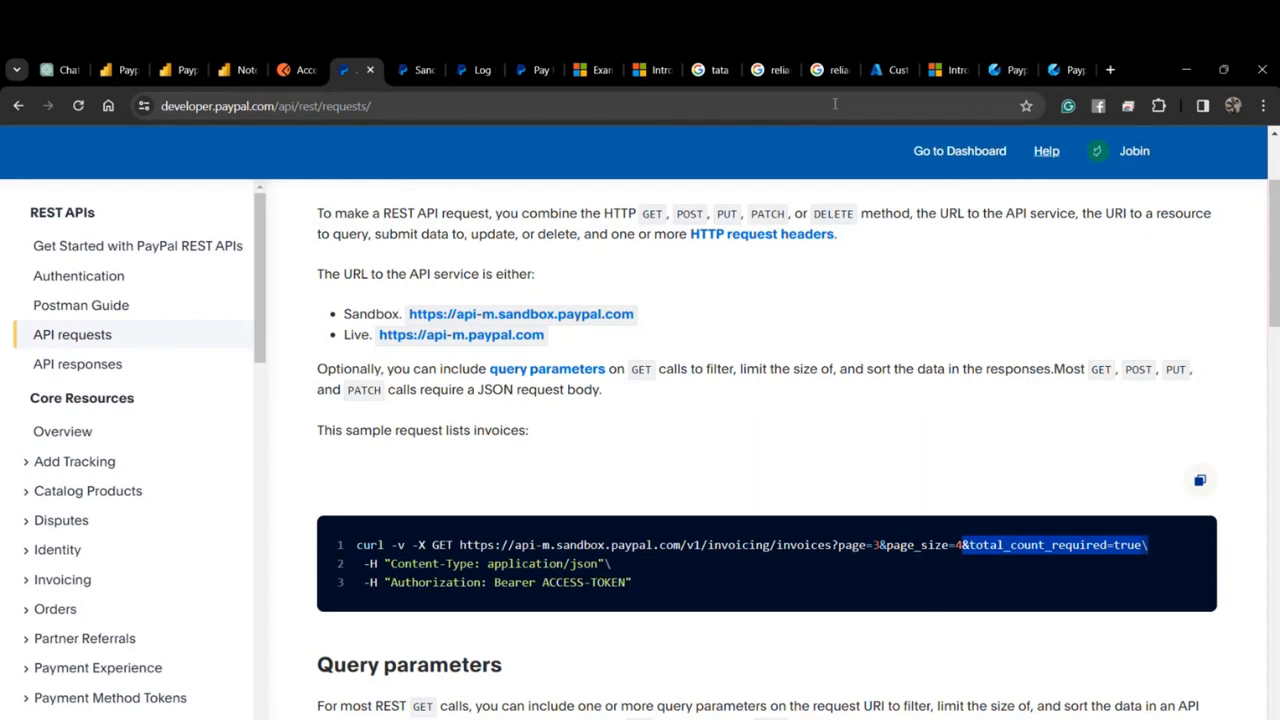
left_click(1063, 72)
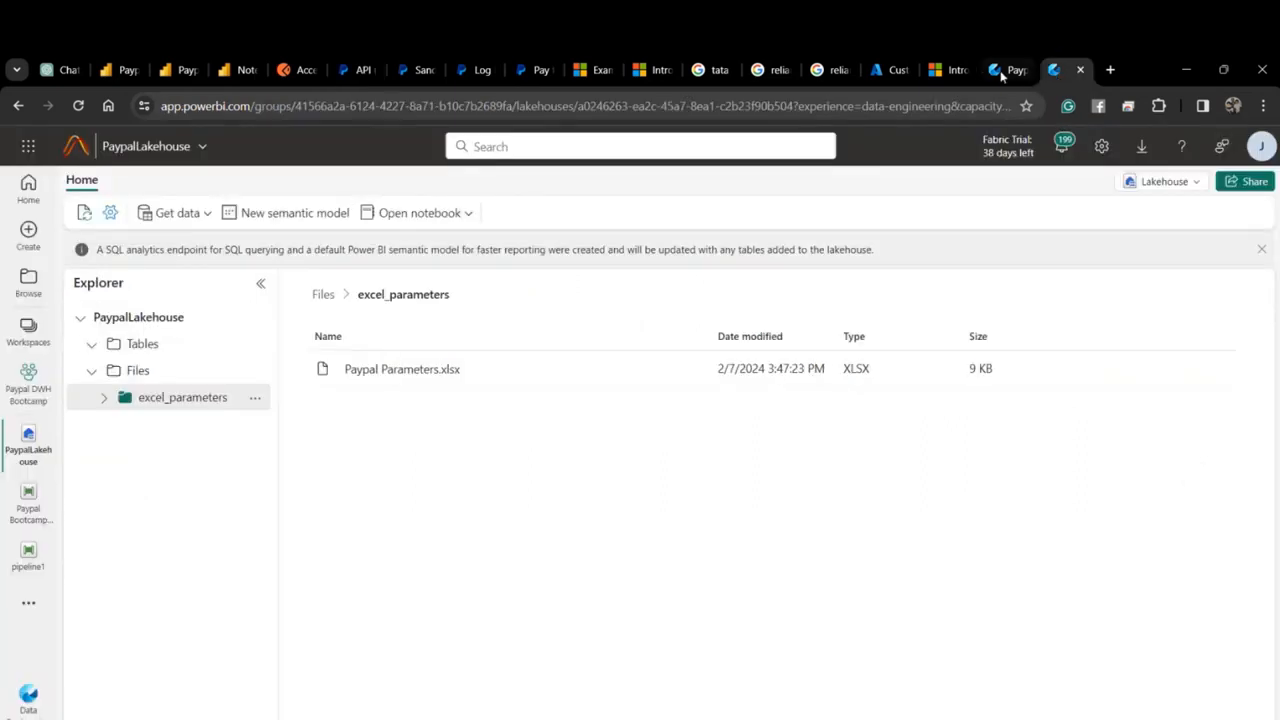
Give Get Parameters Call the api-m.sandbox.paypal.com sandbox connection.
left_click(1003, 70)
left_click(315, 538)
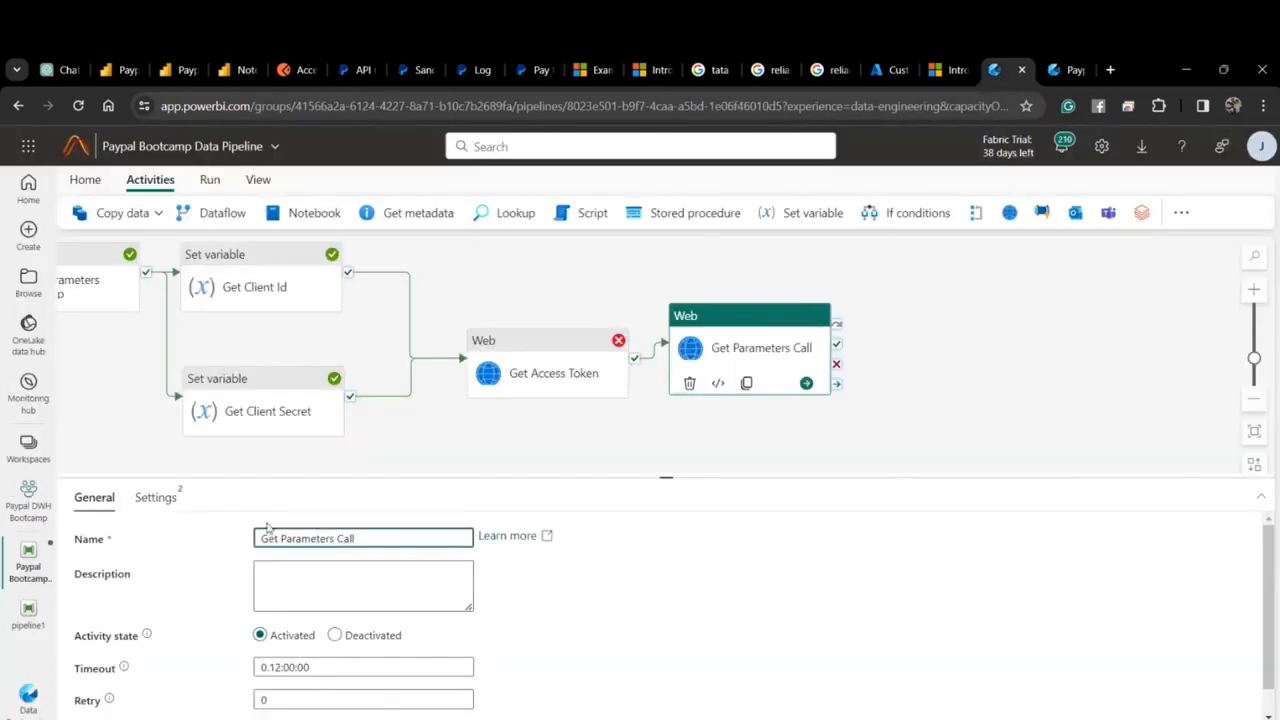
left_click(150, 500)
left_click(300, 538)
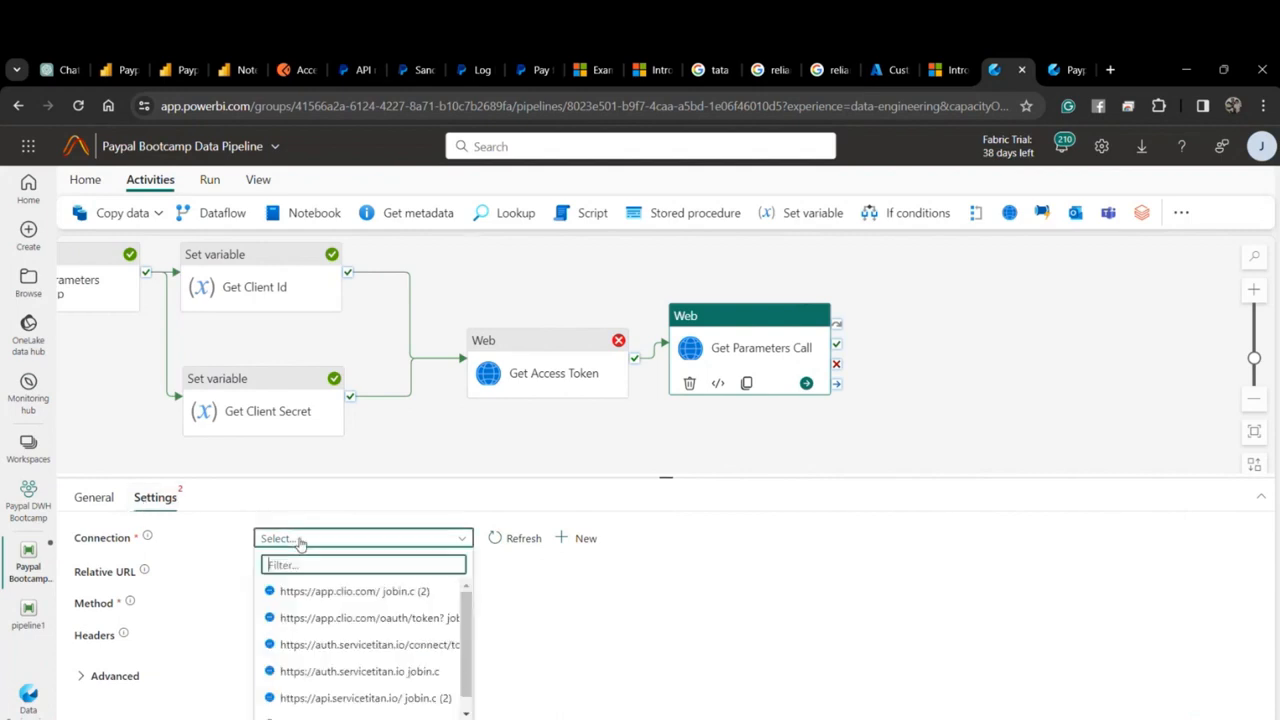
left_click(580, 538)
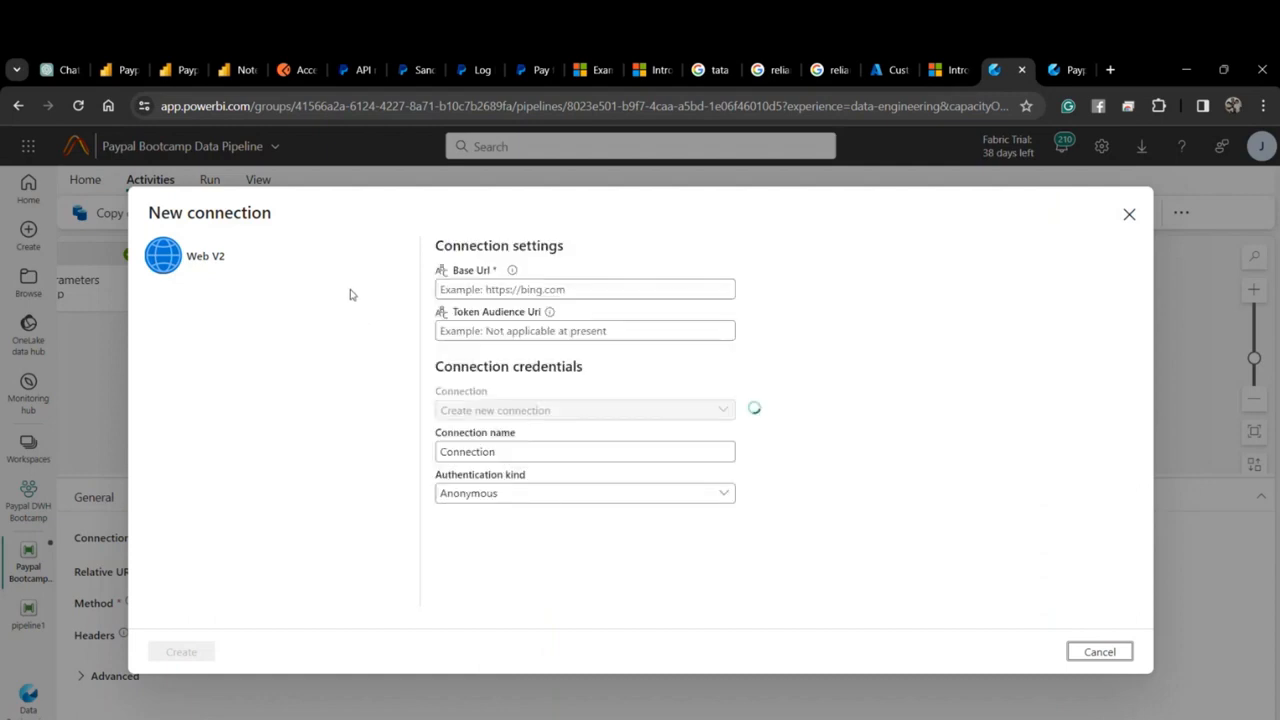
left_click(310, 72)
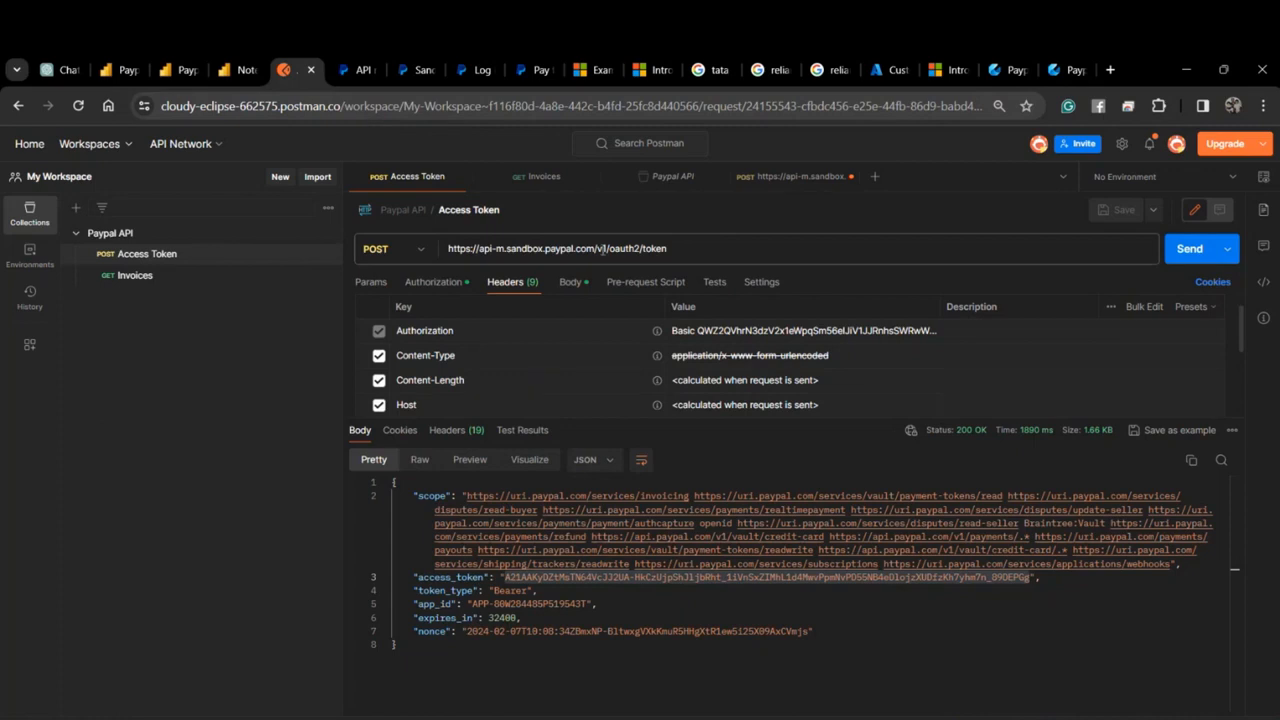
left_click(543, 176)
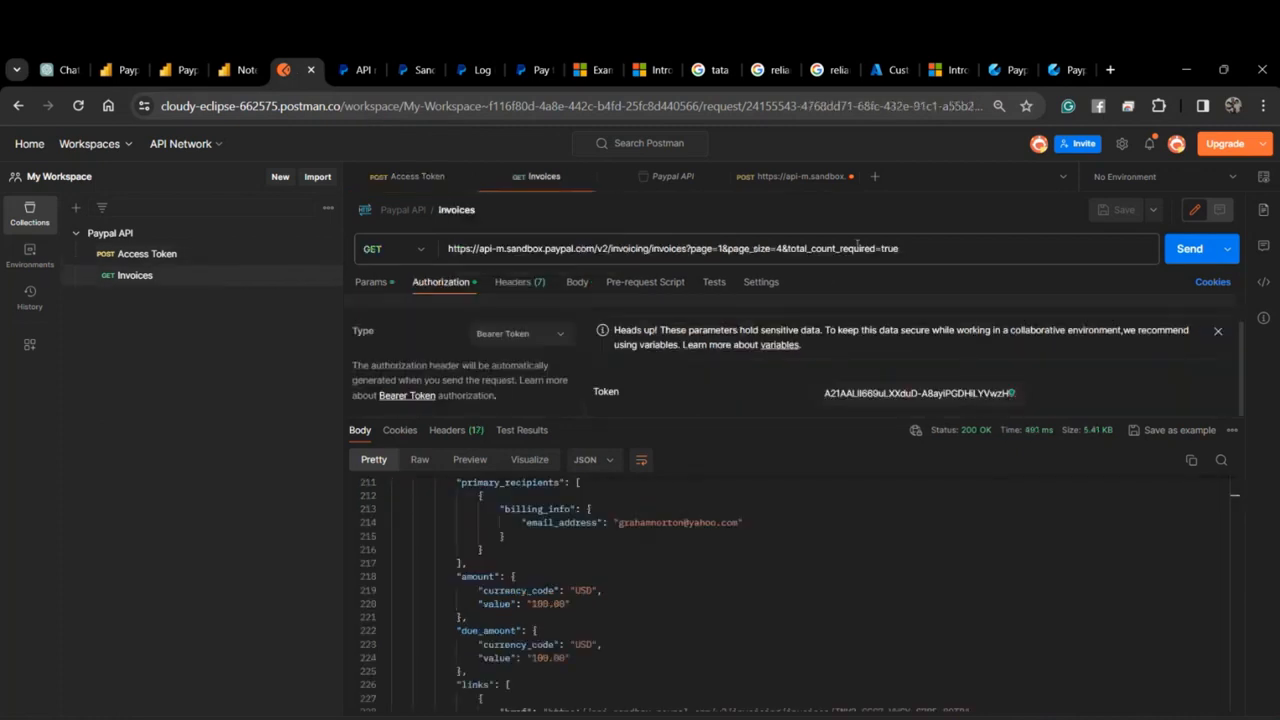
left_click(630, 248)
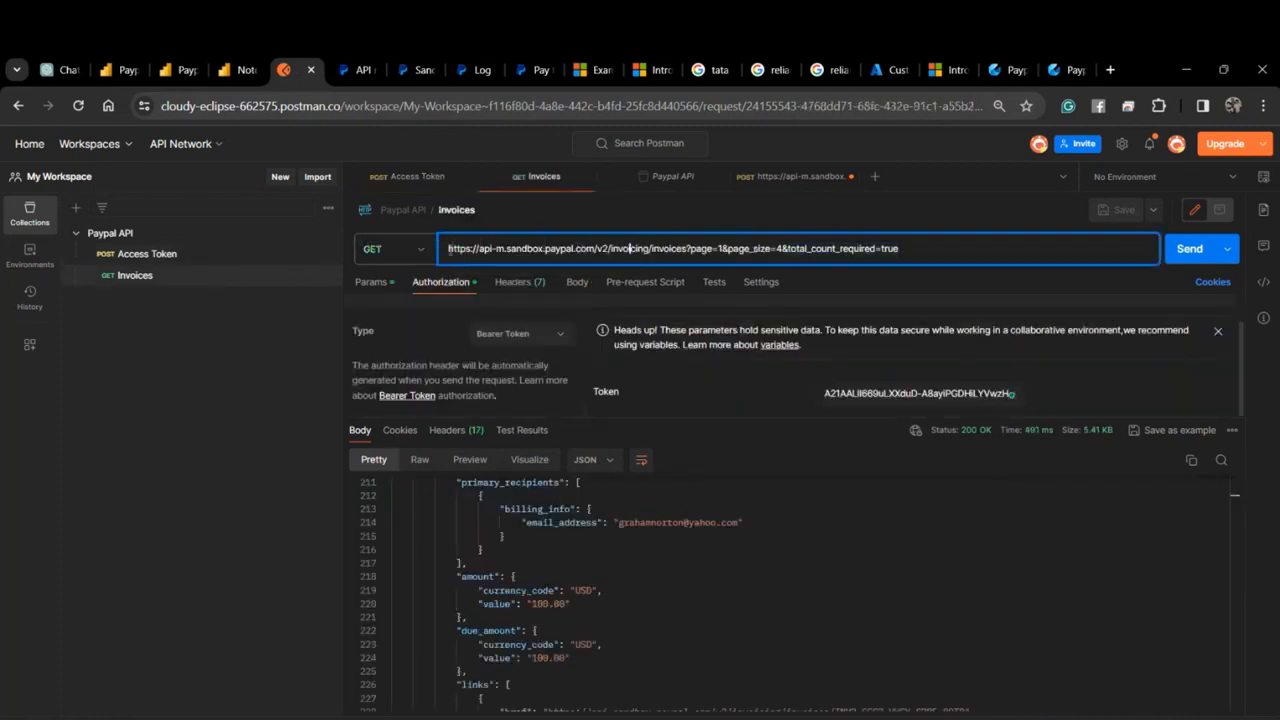
left_click_drag(448, 248, 597, 252)
key("ctrl+c")
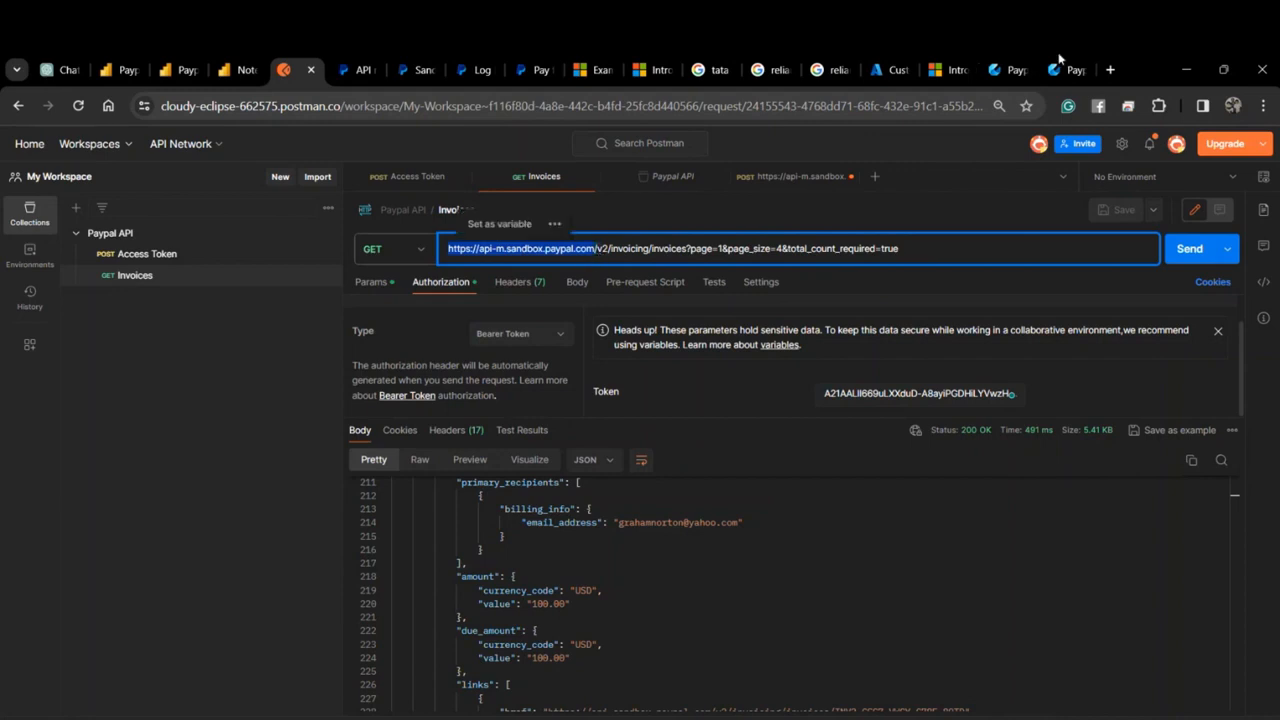
left_click(1022, 73)
left_click(590, 289)
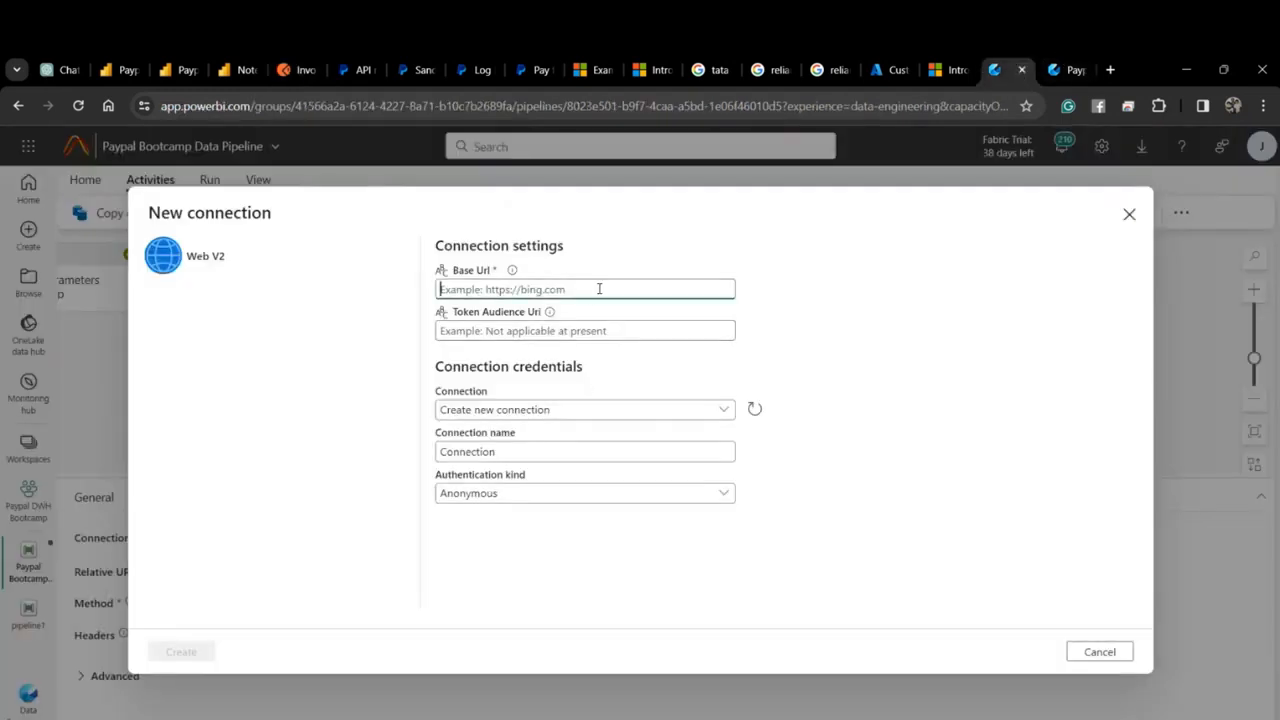
key("ctrl+v")
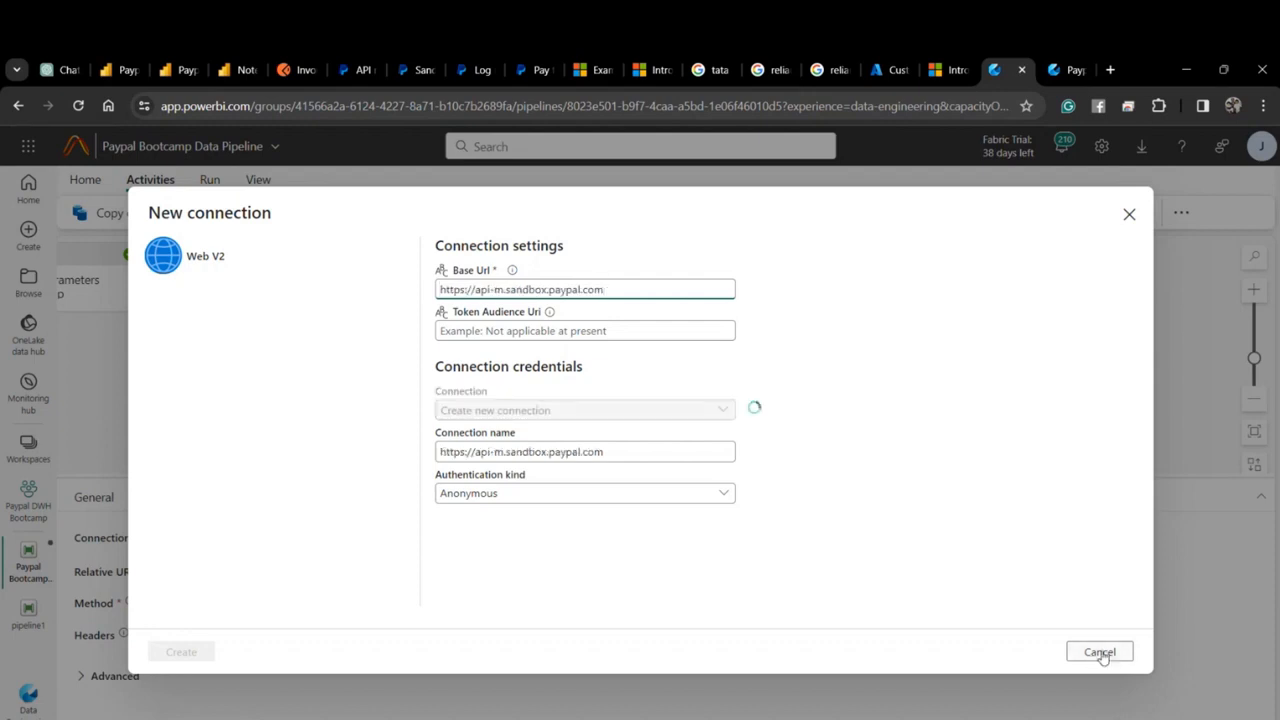
left_click(181, 651)
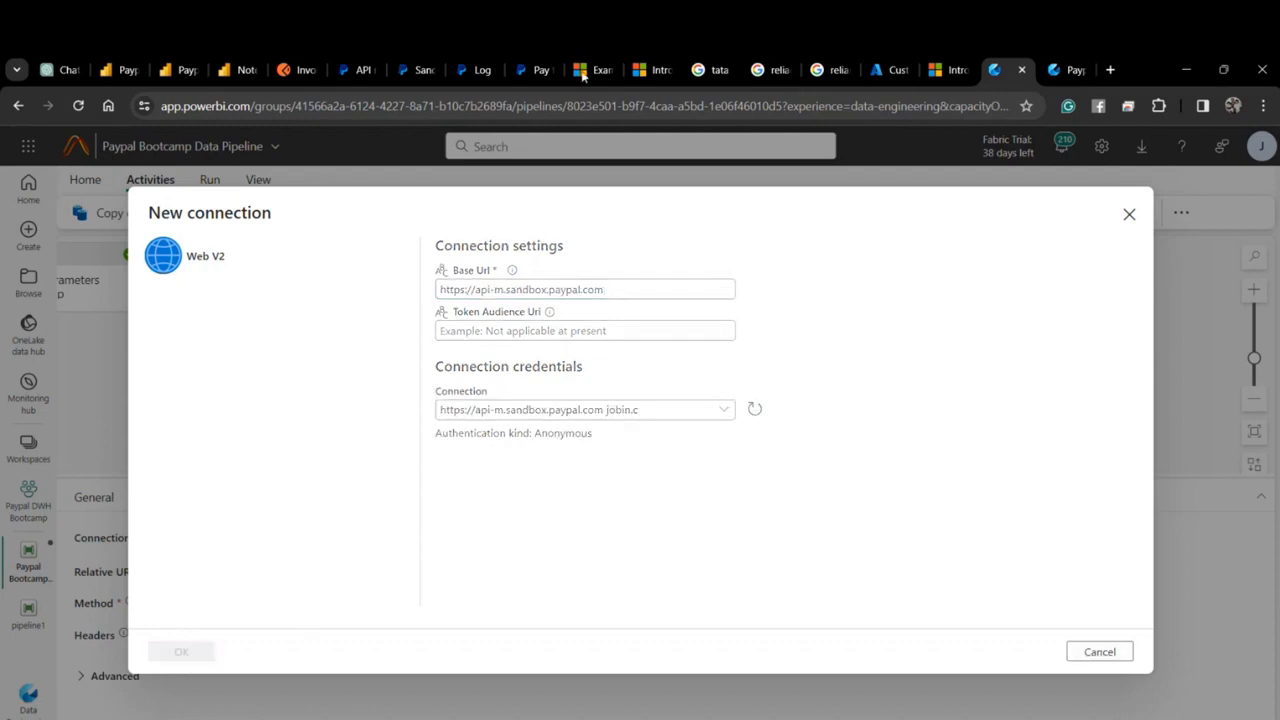
Set relative URL v2/invoicing/invoices?page=1&page_size=4&total_count_required=true with method GET.
left_click(306, 70)
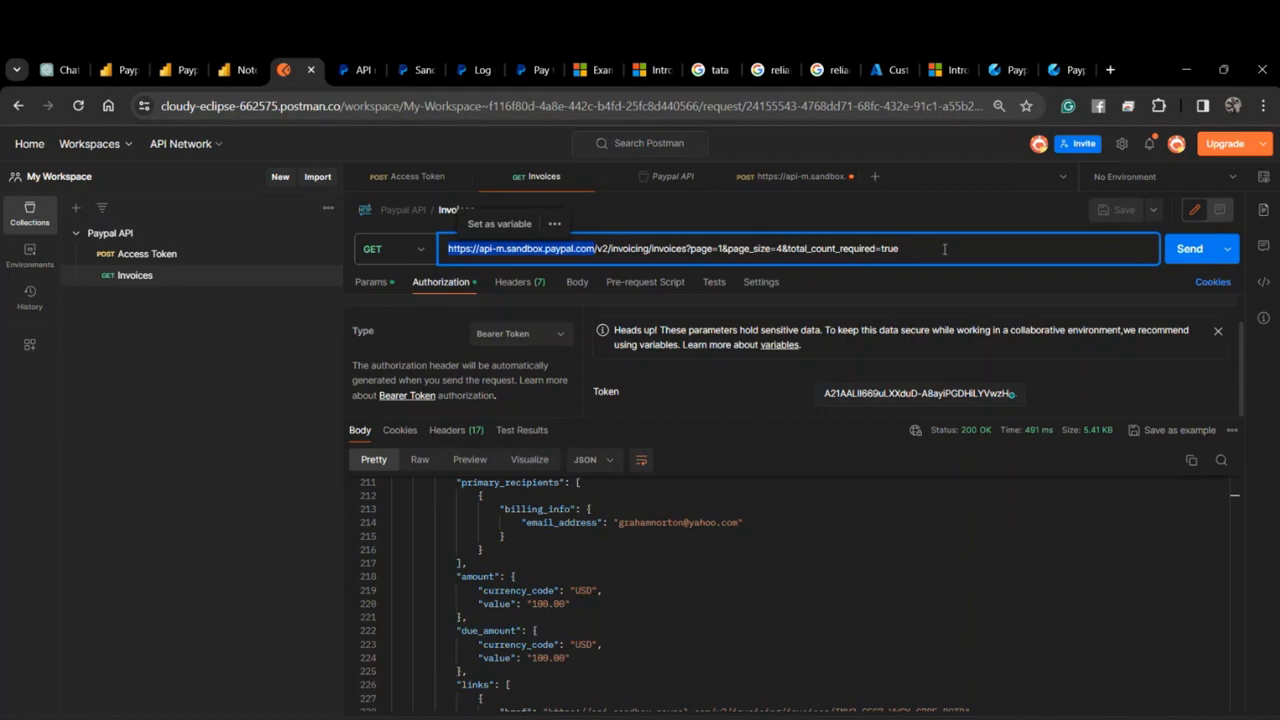
left_click_drag(449, 248, 598, 252)
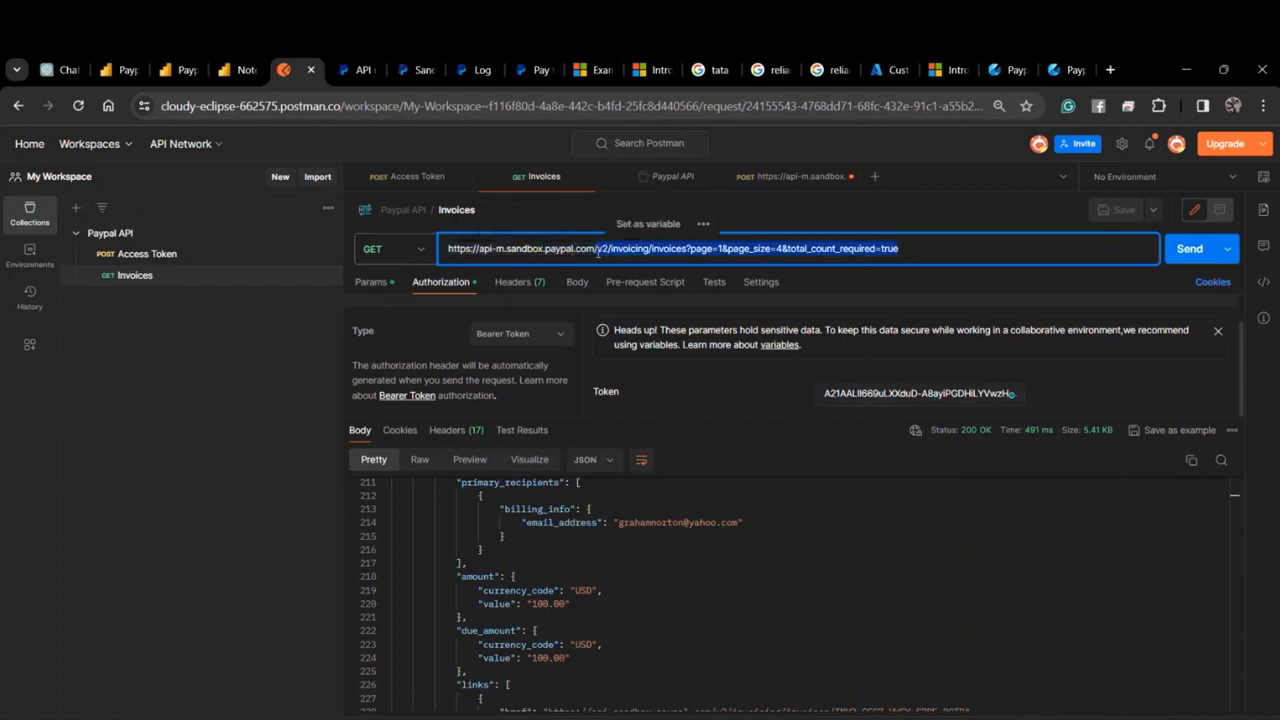
left_click(1010, 70)
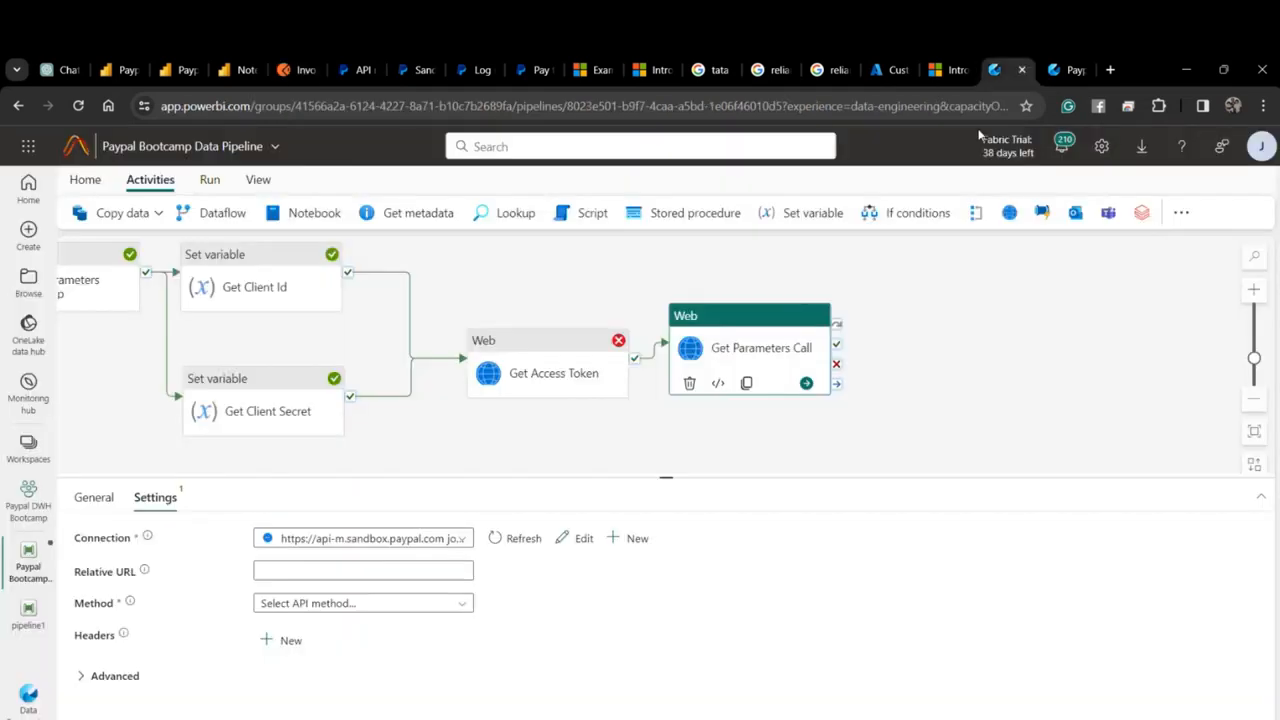
left_click(312, 571)
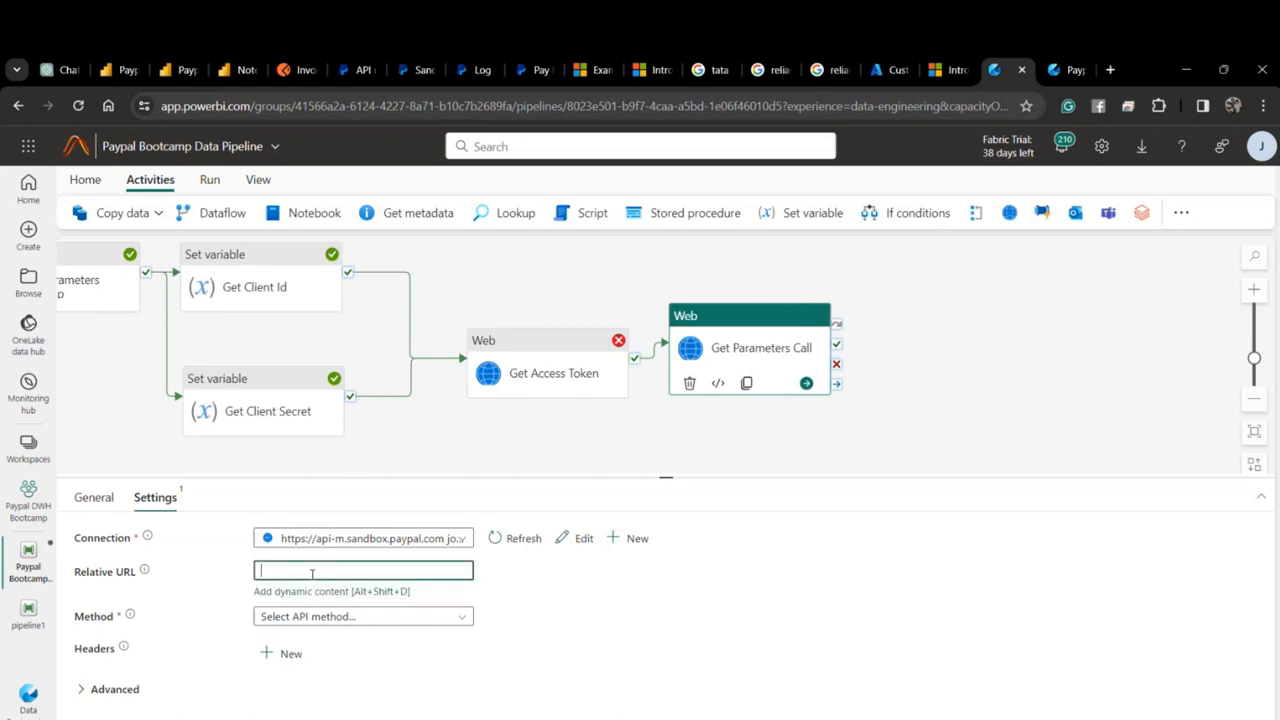
key("ctrl+v")
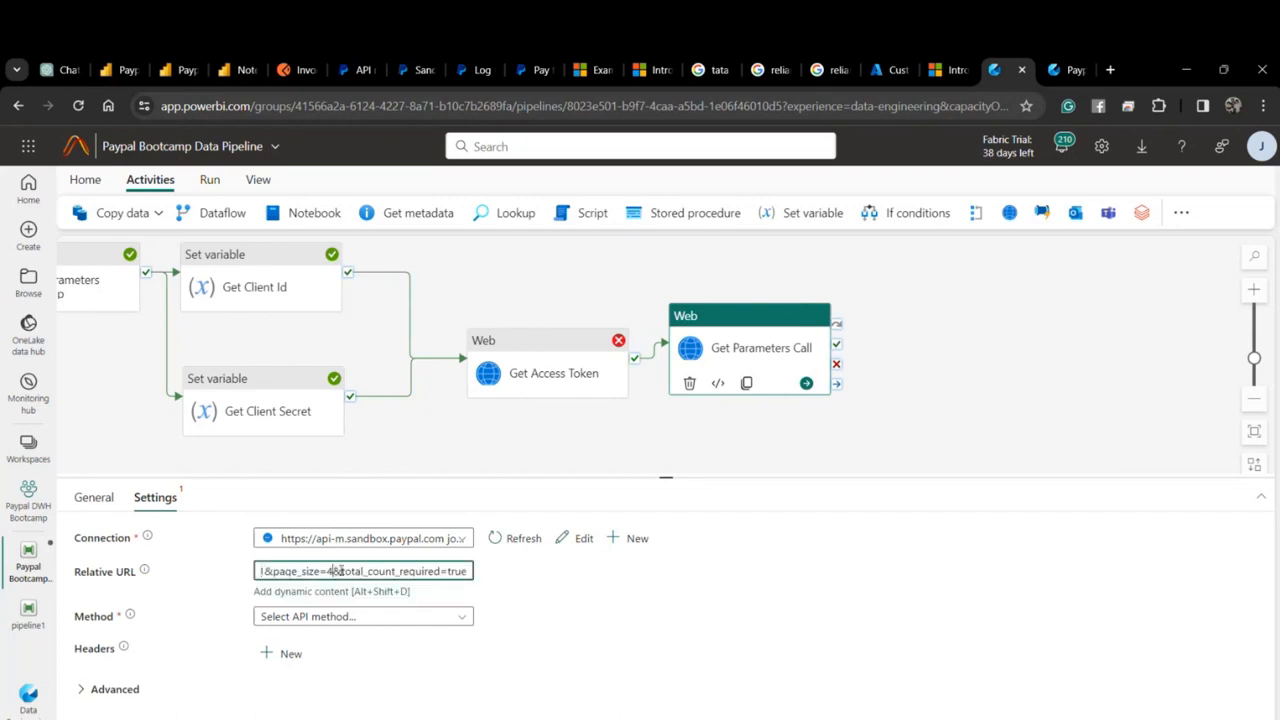
left_click(336, 571)
key("BackSpace")
type("1")
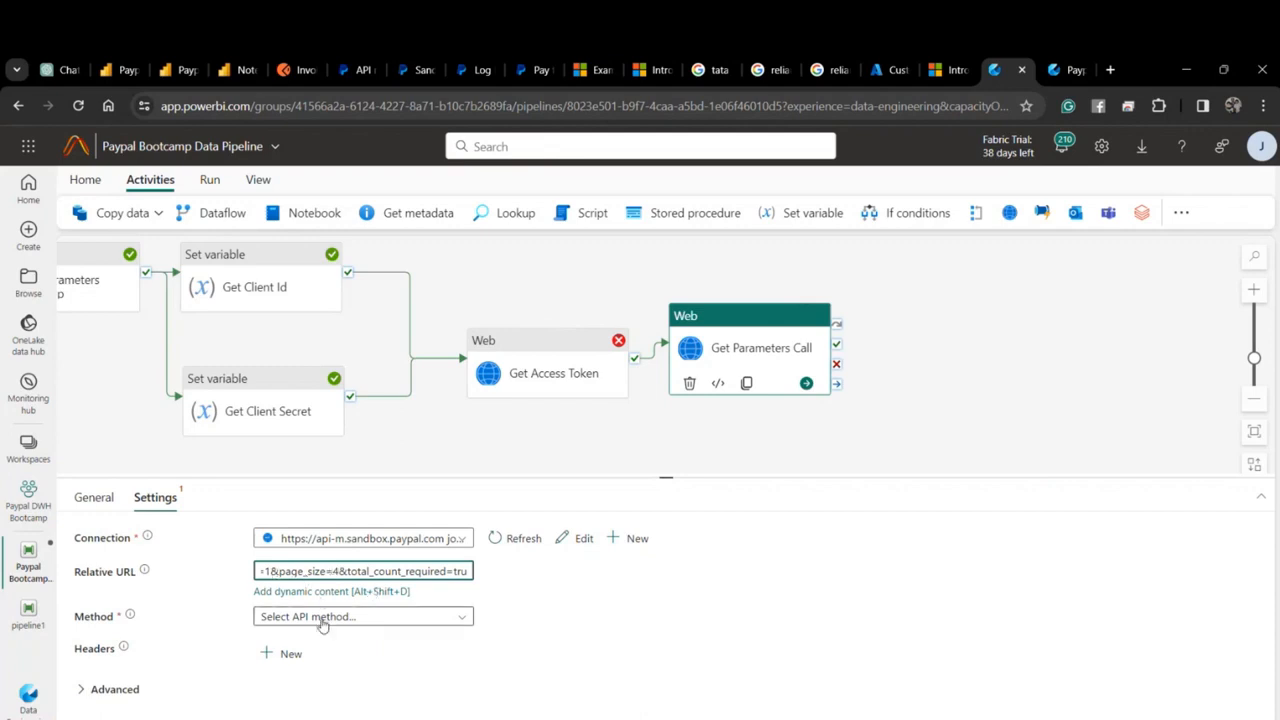
left_click(320, 616)
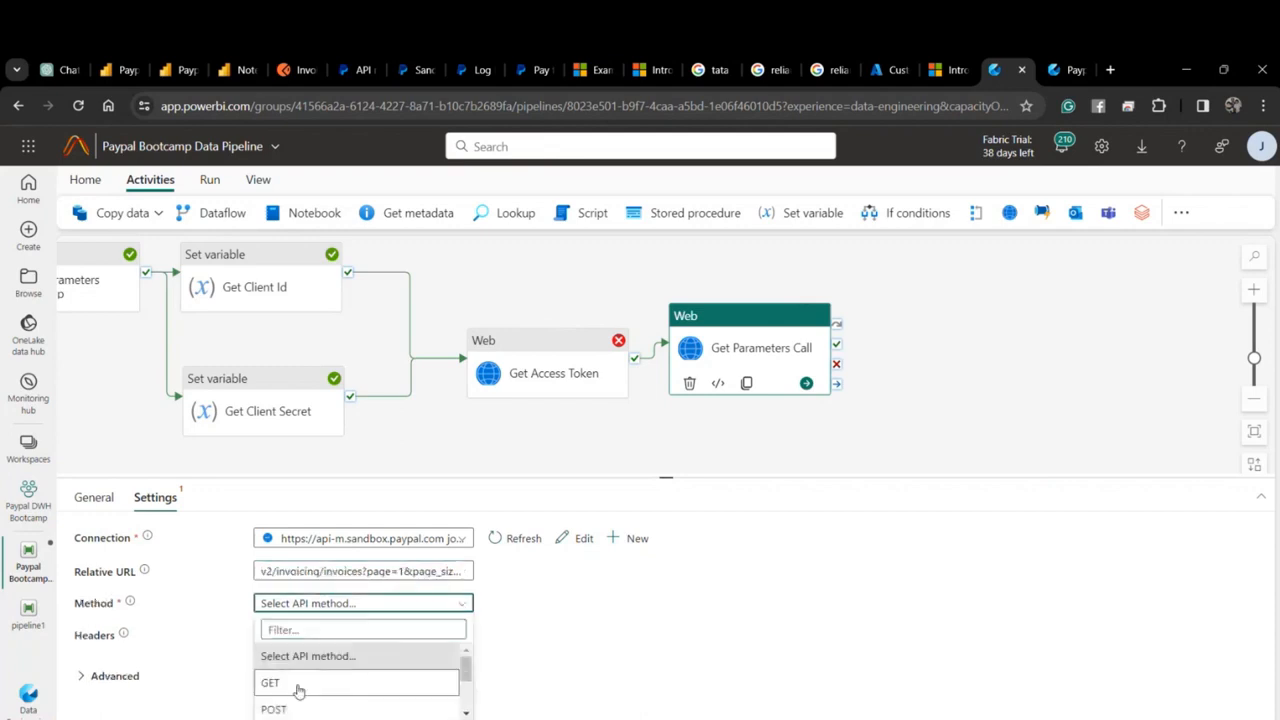
left_click(298, 690)
left_click(130, 677)
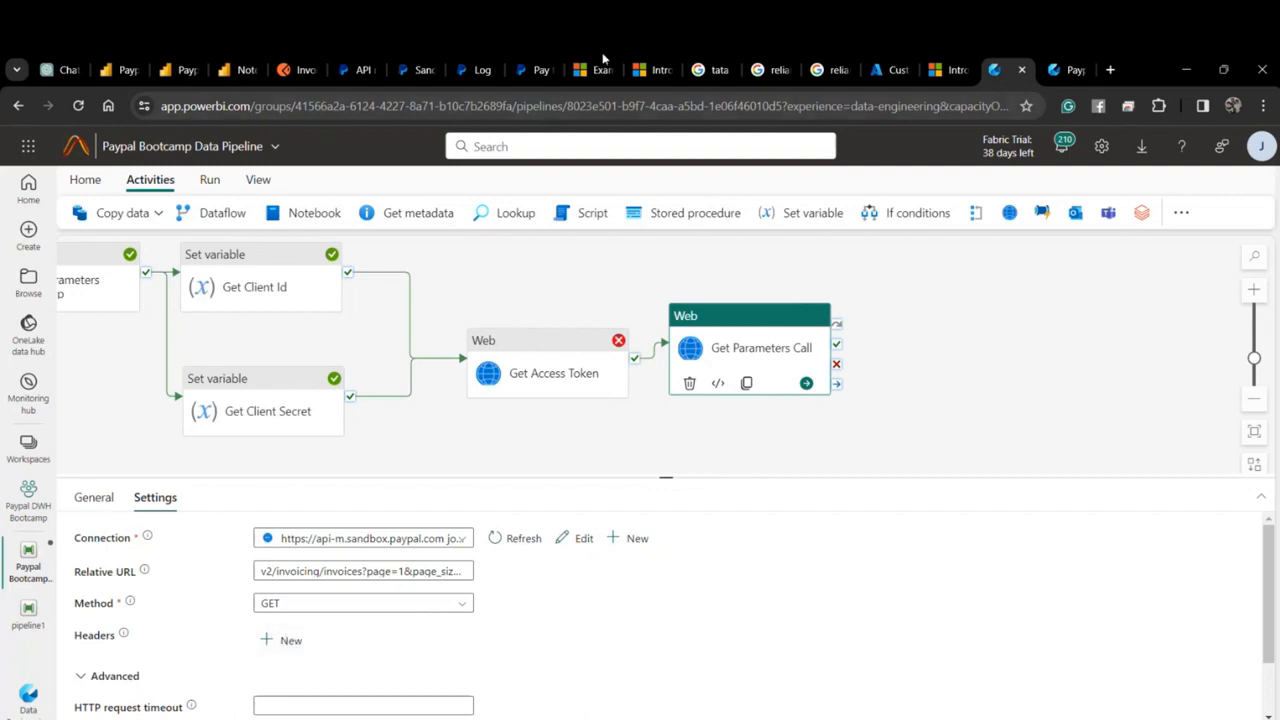
left_click(295, 68)
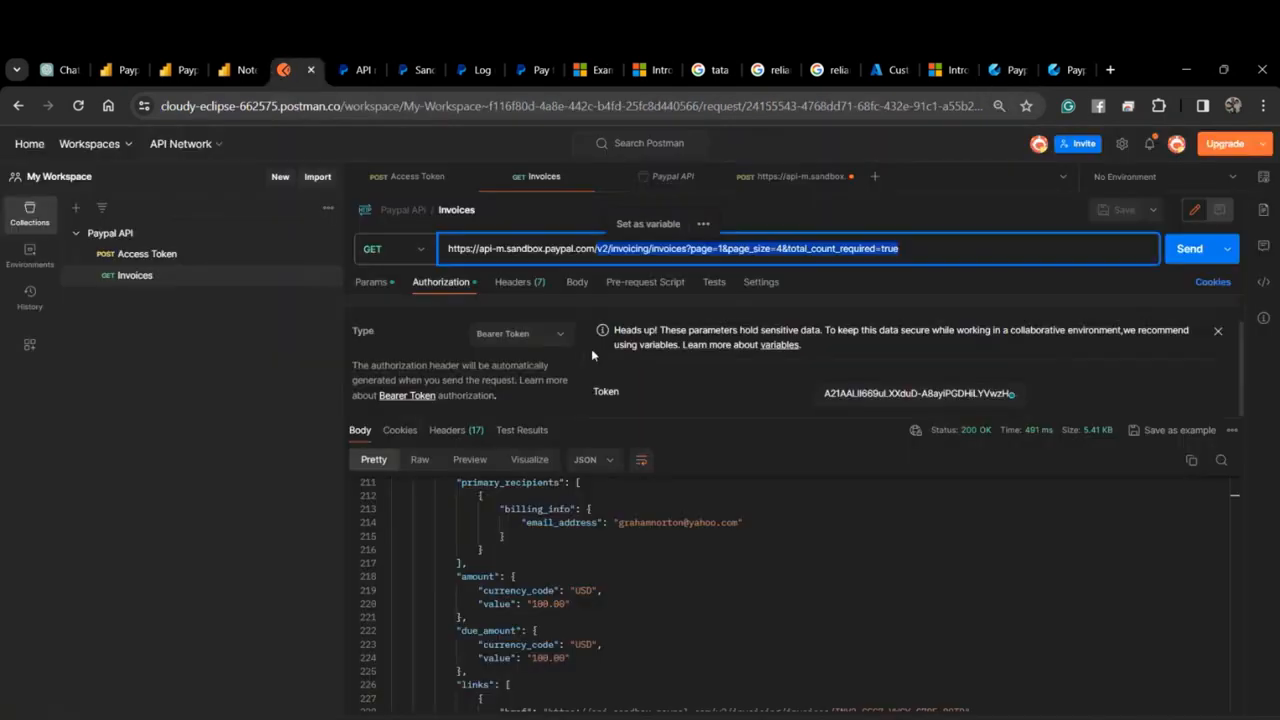
Copy the Authorization header name from Postman's Invoices request headers.
left_click(515, 282)
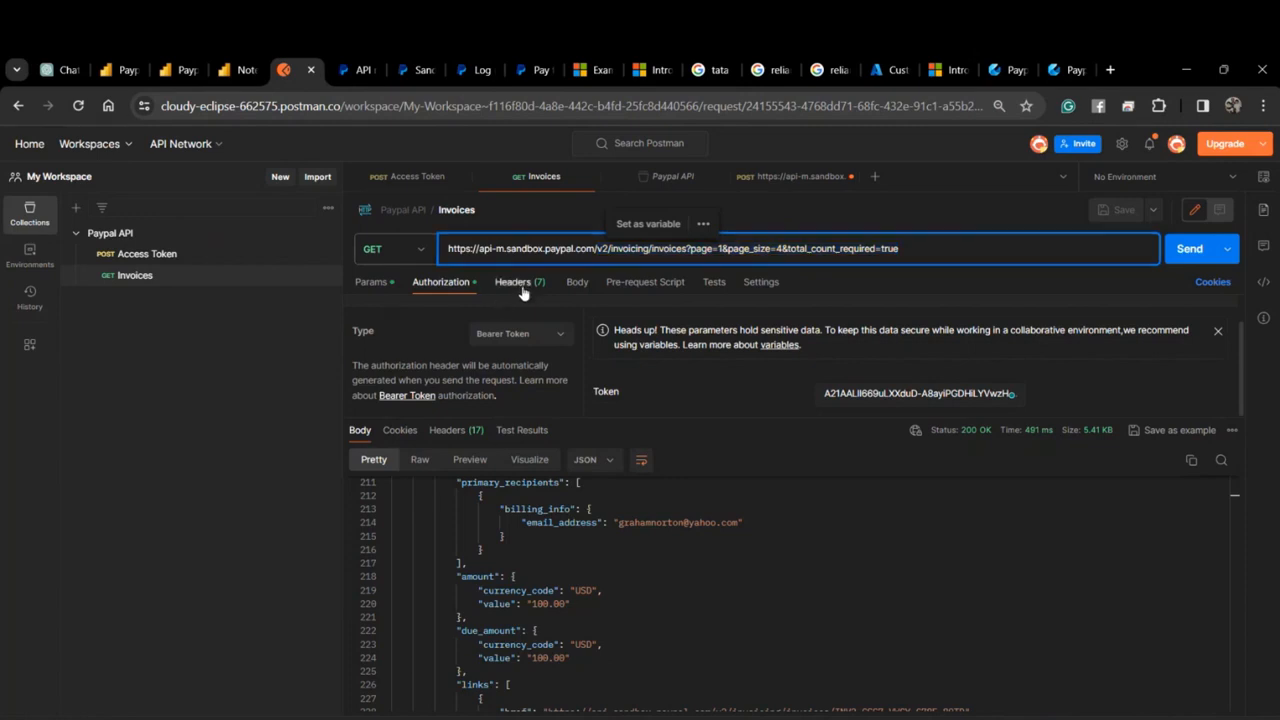
scroll(484, 357, "down", 1)
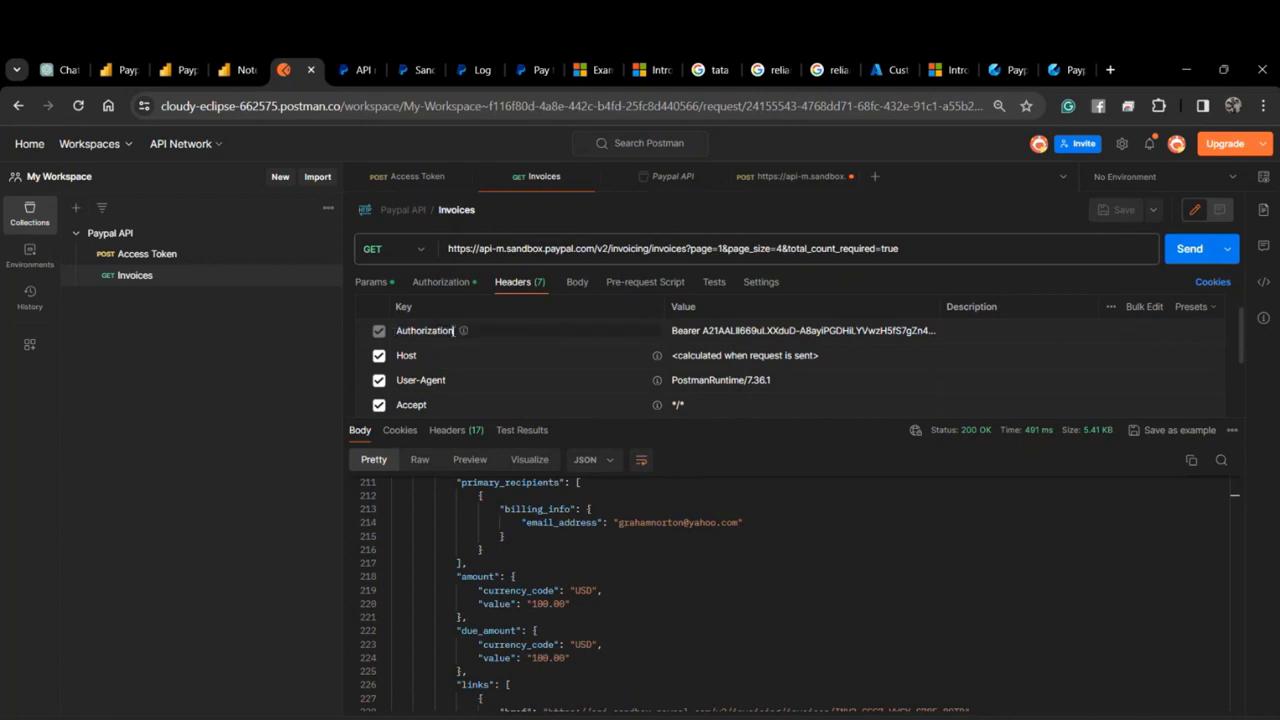
double_click(430, 330)
key("ctrl+c")
left_click(1012, 70)
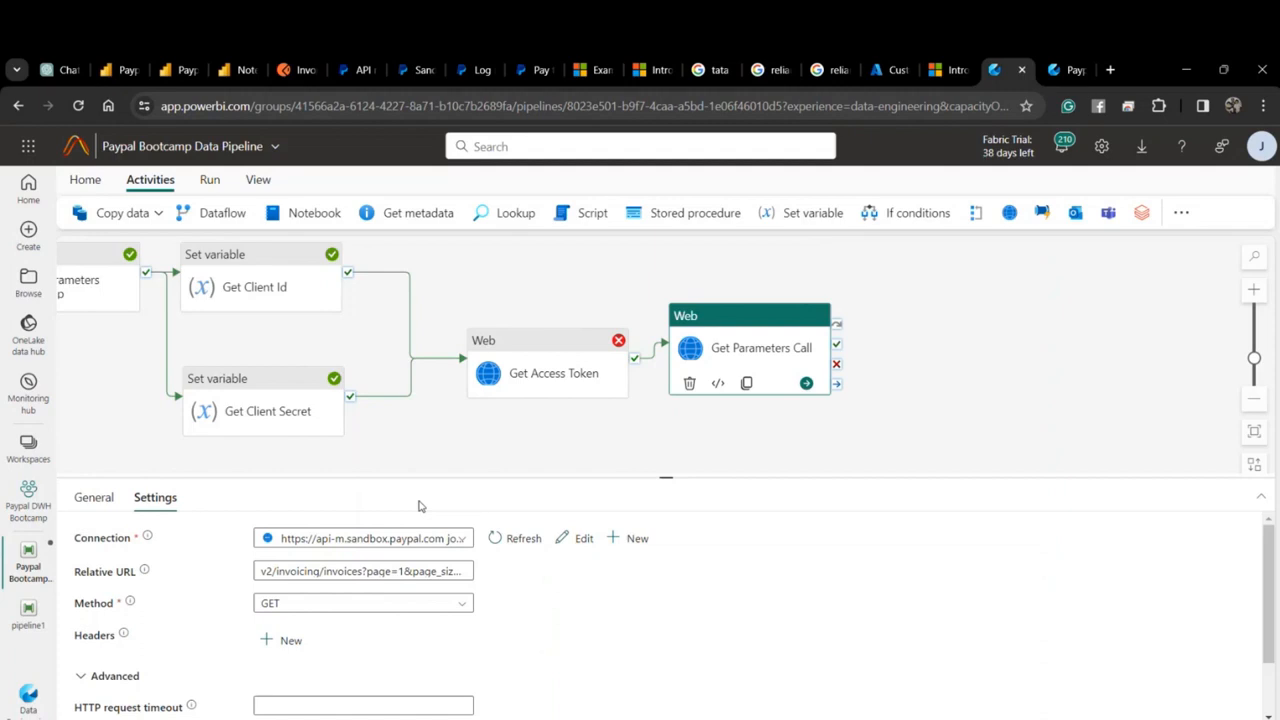
Add a new Authorization header to Get Parameters Call.
scroll(330, 560, "down", 1)
left_click(286, 565)
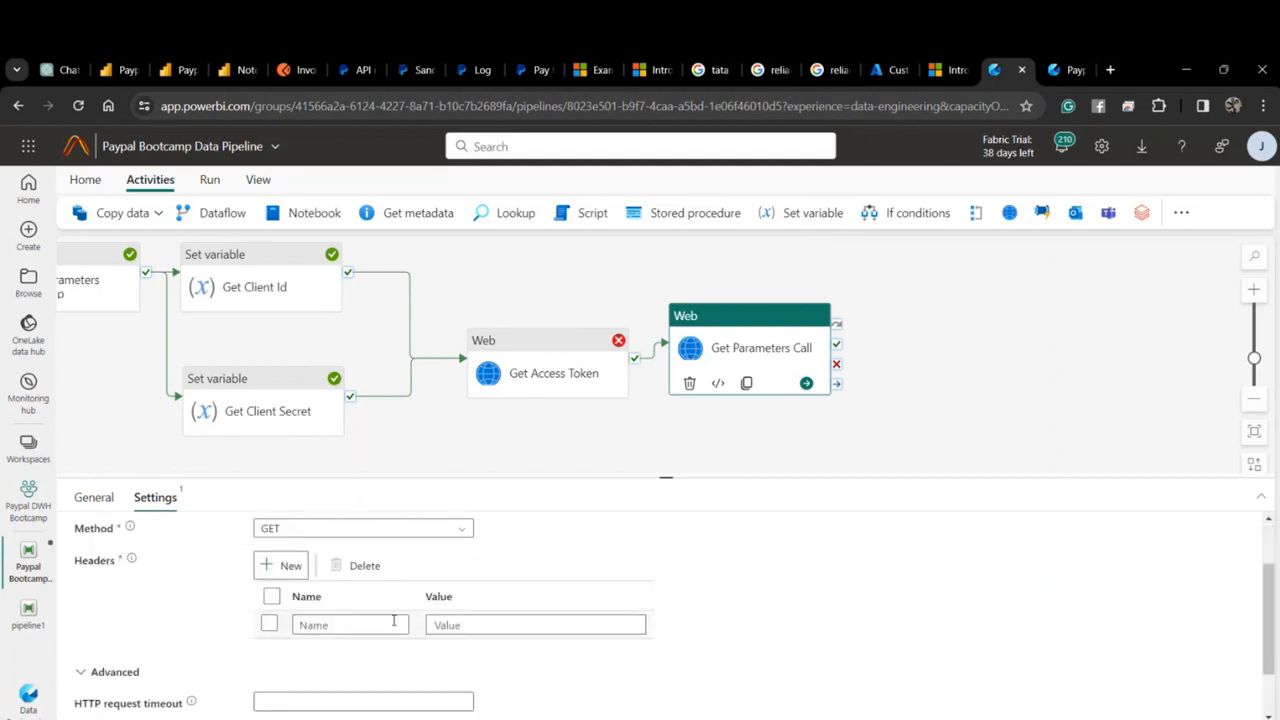
left_click(405, 625)
key("ctrl+v")
left_click(466, 624)
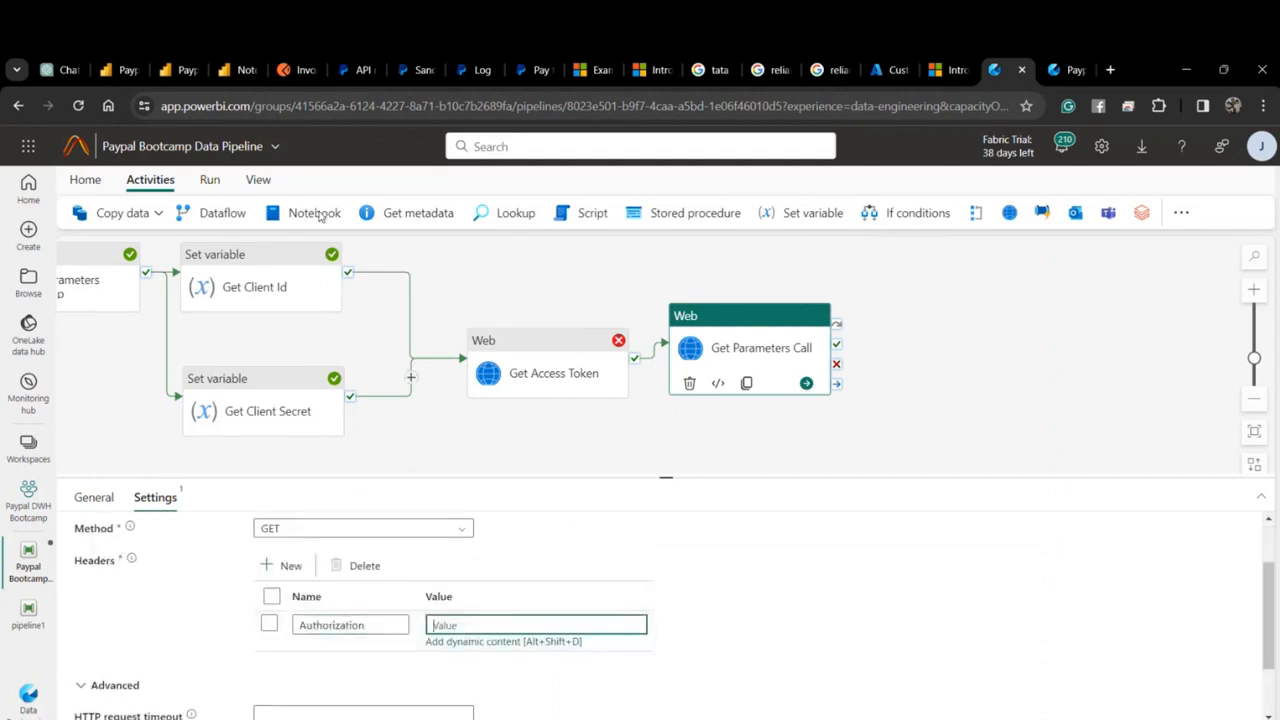
Paste Postman's bearer token as its value, then trim it to just 'Bearer'.
left_click(290, 70)
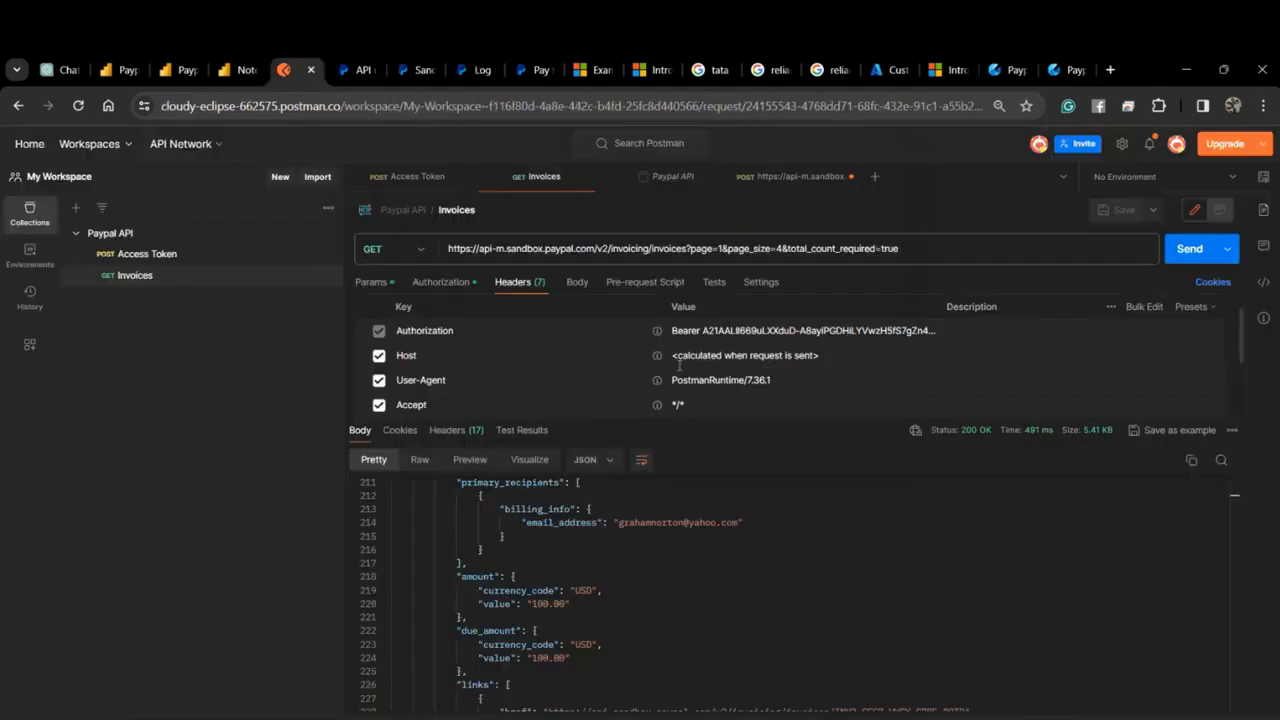
left_click(760, 340)
left_click_drag(822, 350, 658, 336)
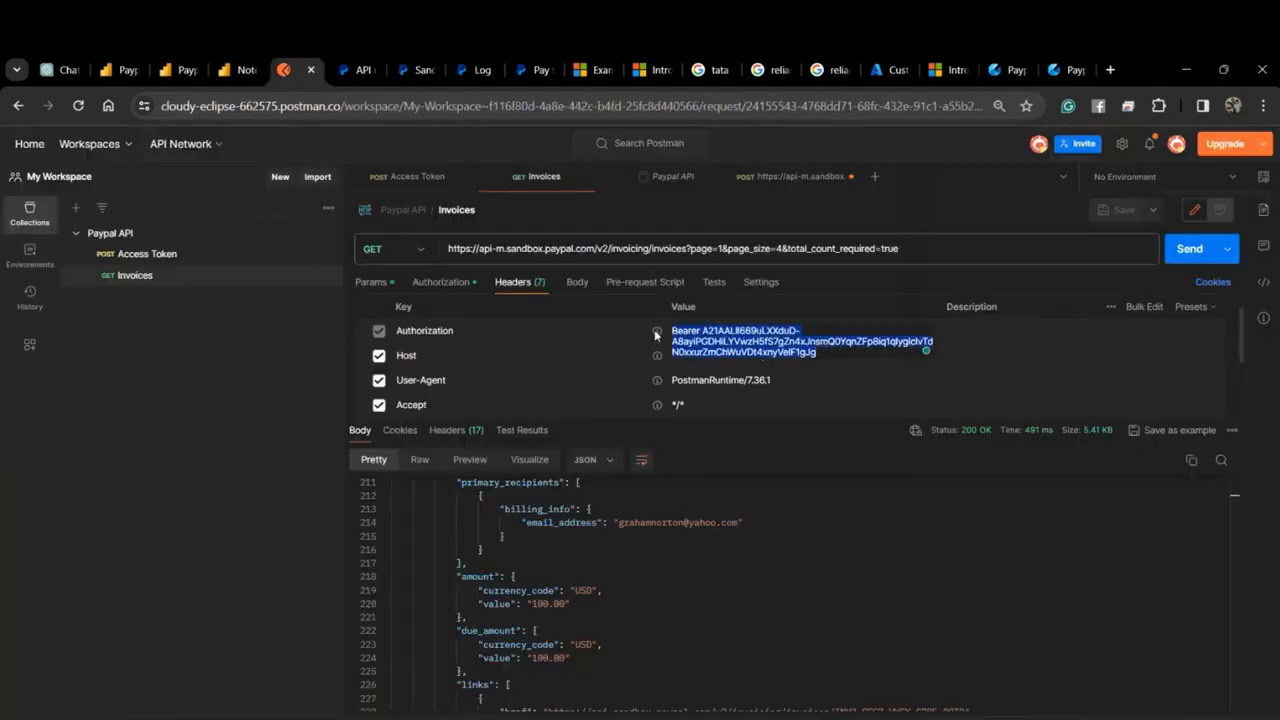
left_click(1064, 72)
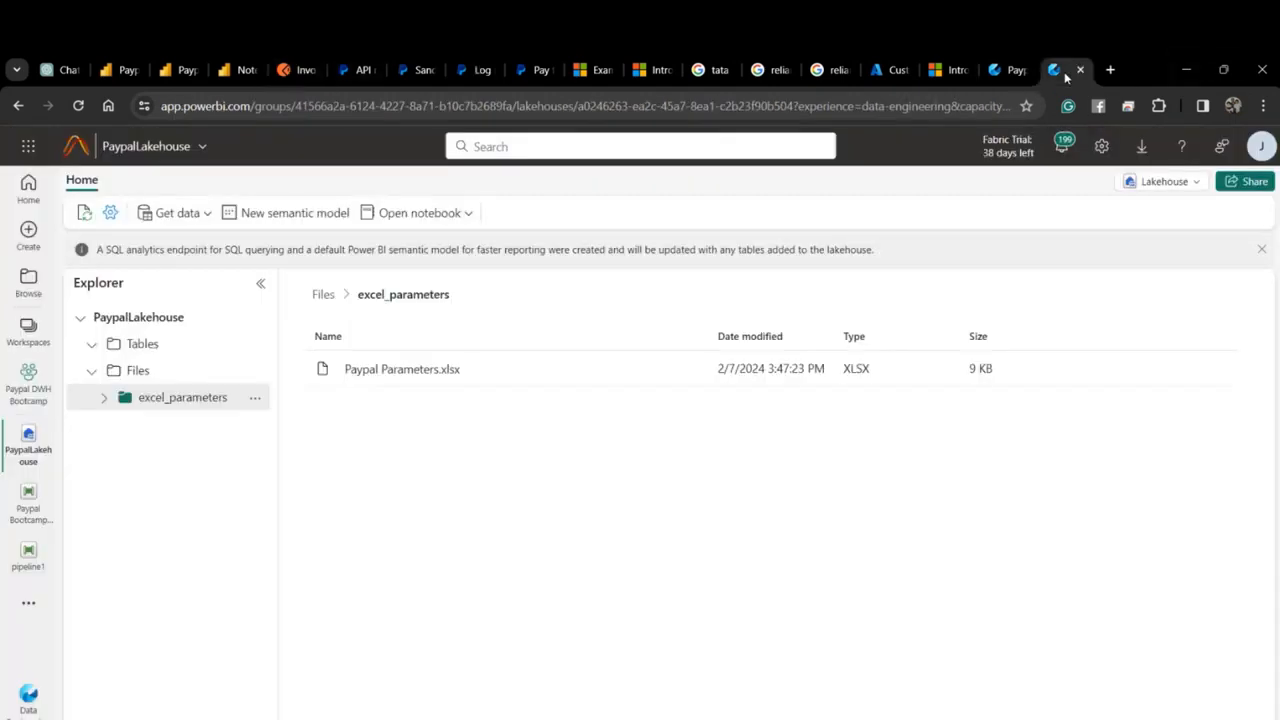
left_click(1005, 72)
left_click(449, 625)
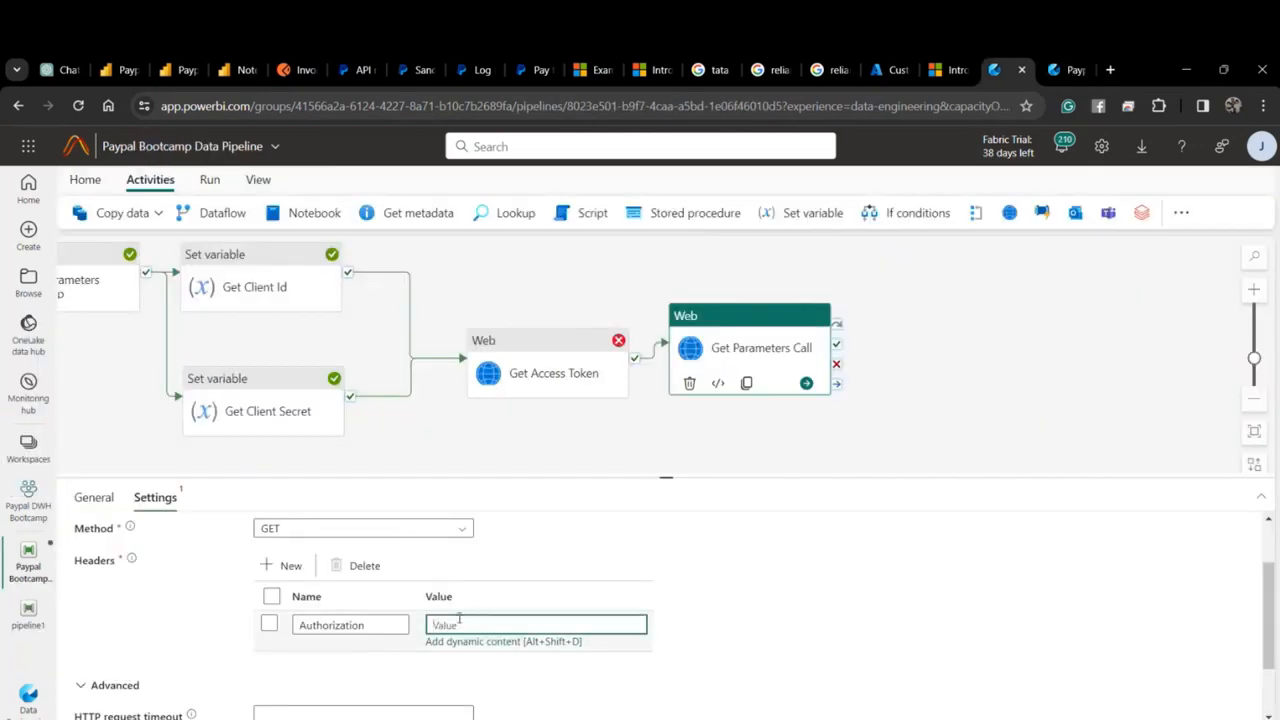
key("ctrl+v")
left_click_drag(558, 658, 464, 626)
key("BackSpace")
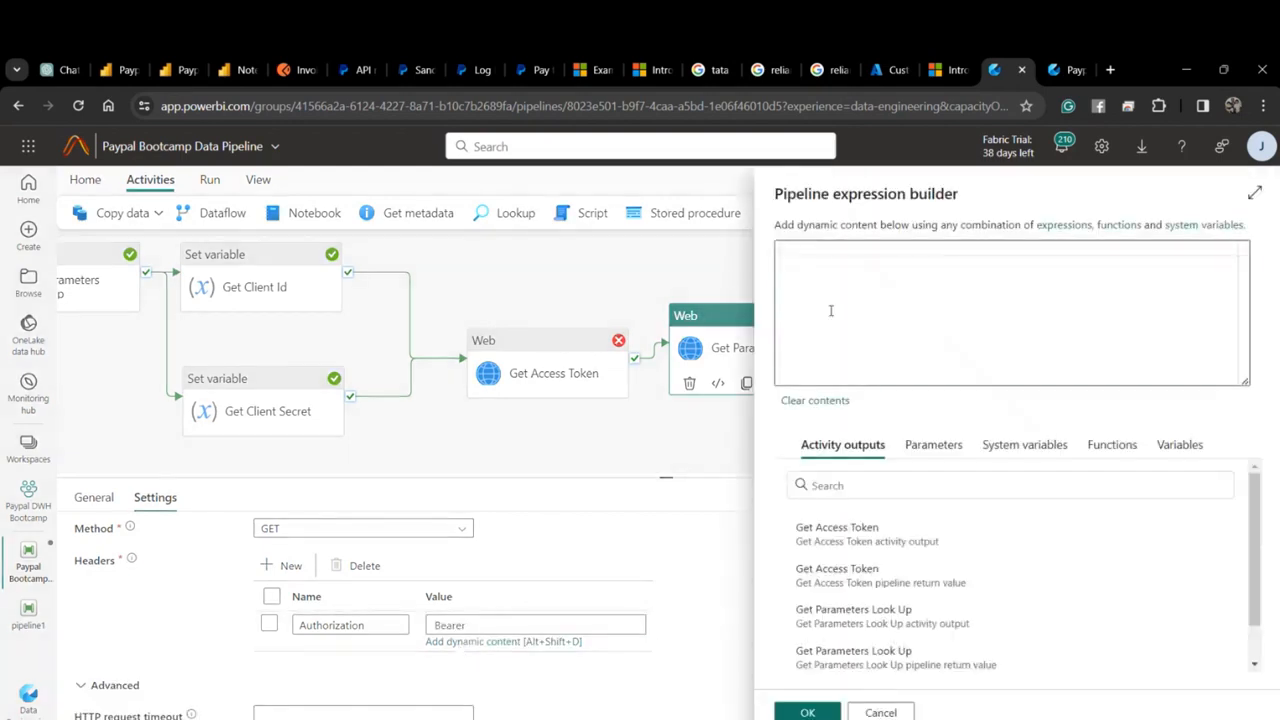
type("@c")
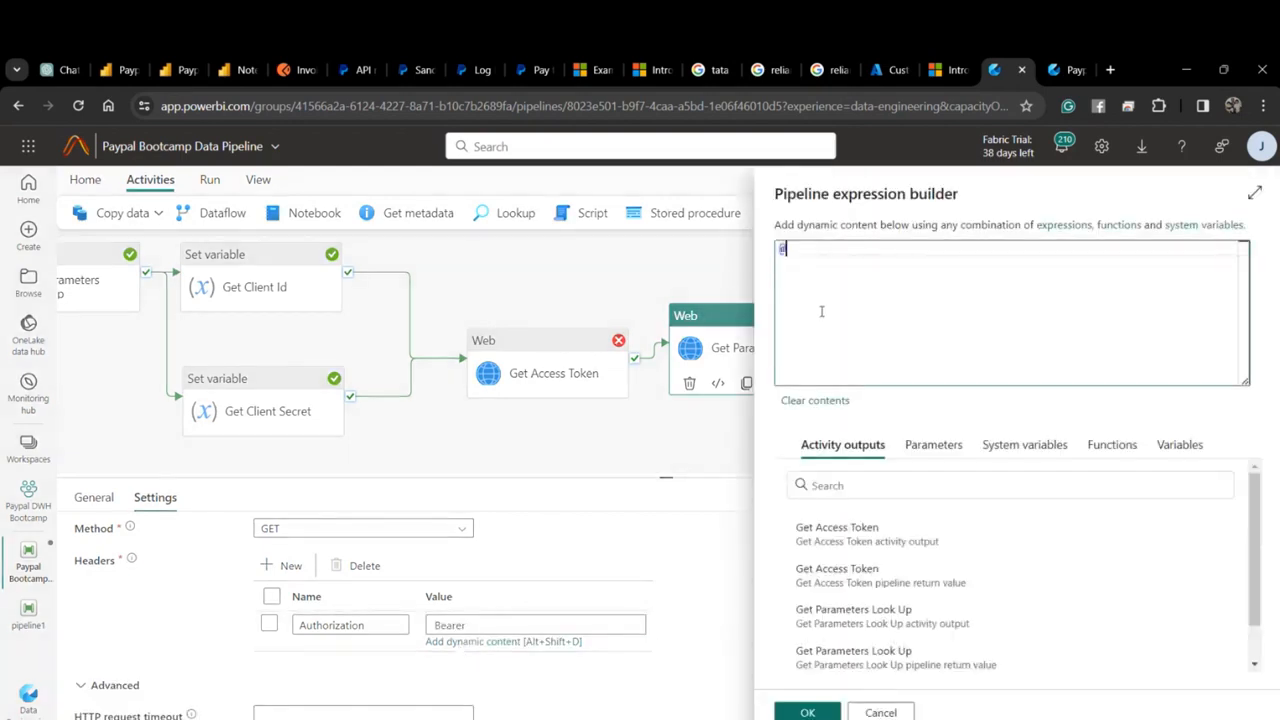
type("oncat(")
type("Bearer ',")
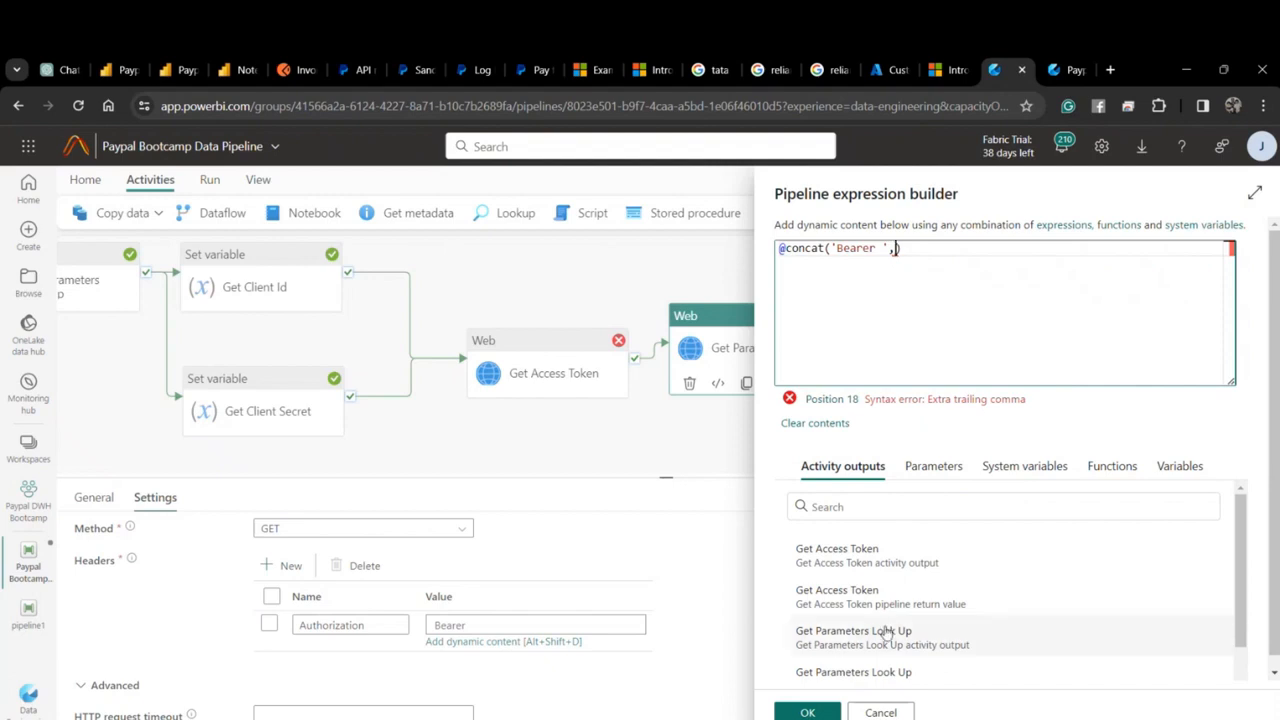
left_click(924, 560)
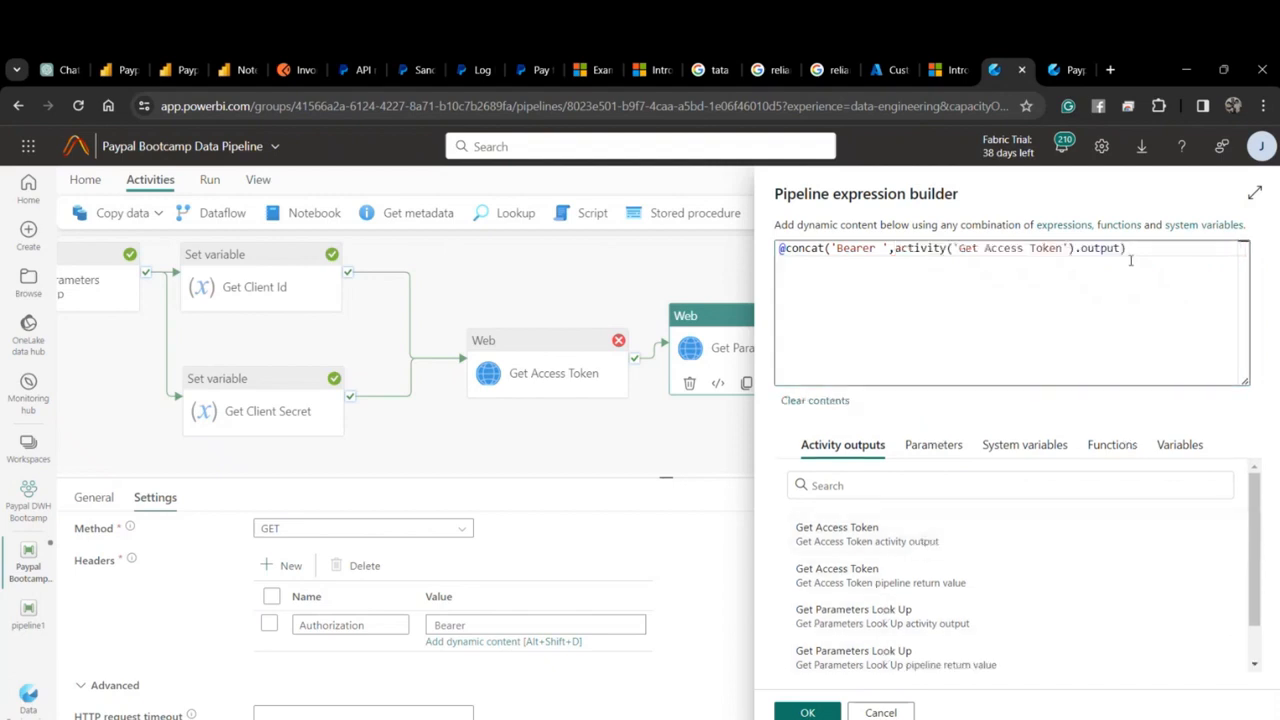
type(".")
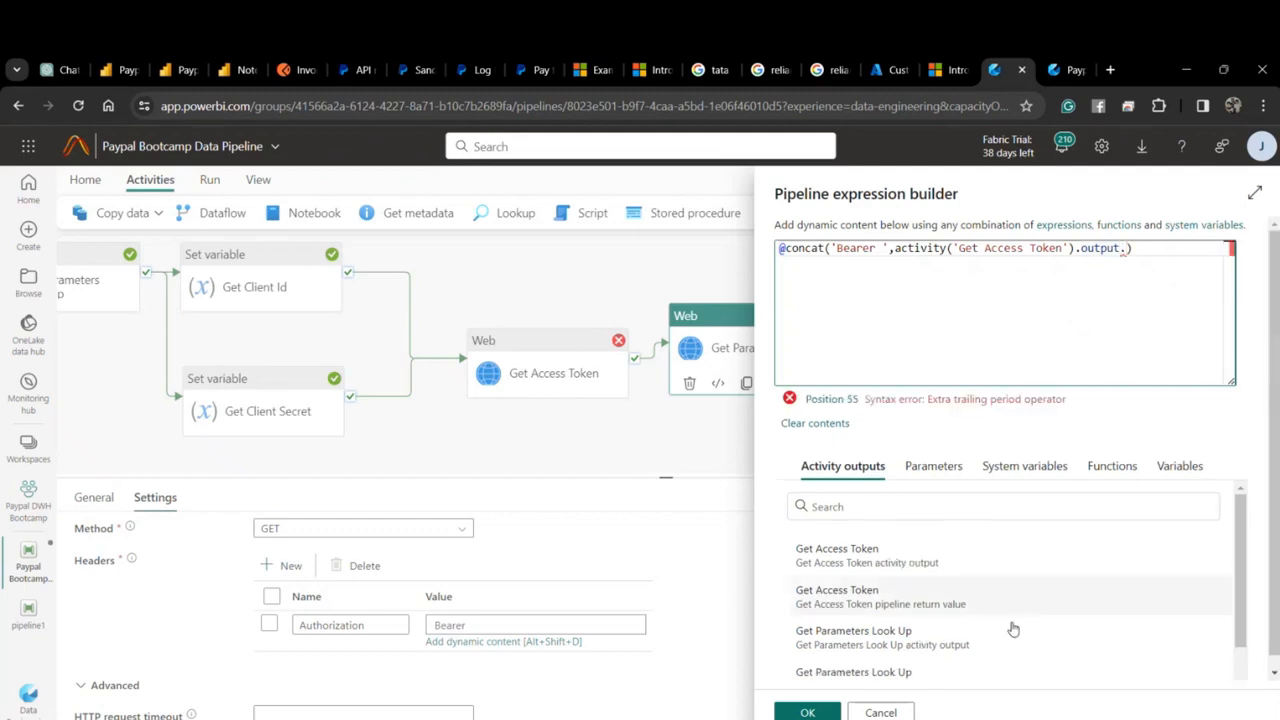
scroll(1013, 628, "down", 1)
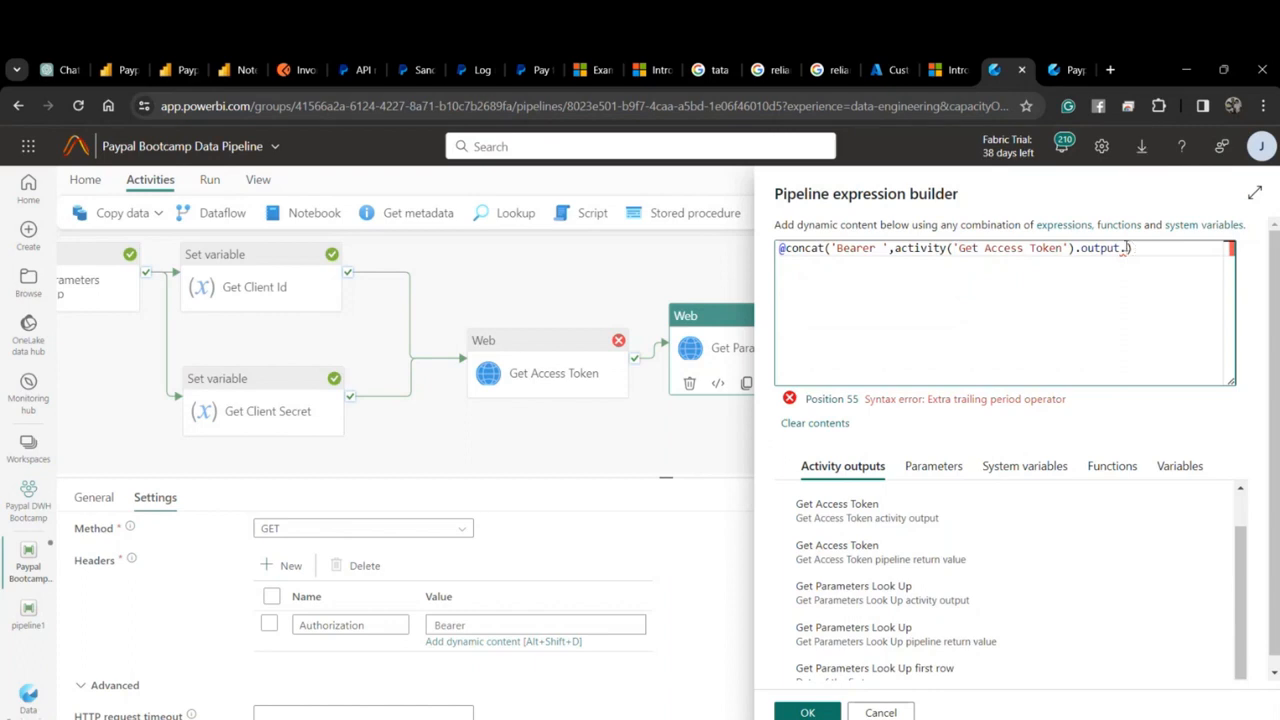
left_click_drag(1122, 248, 895, 250)
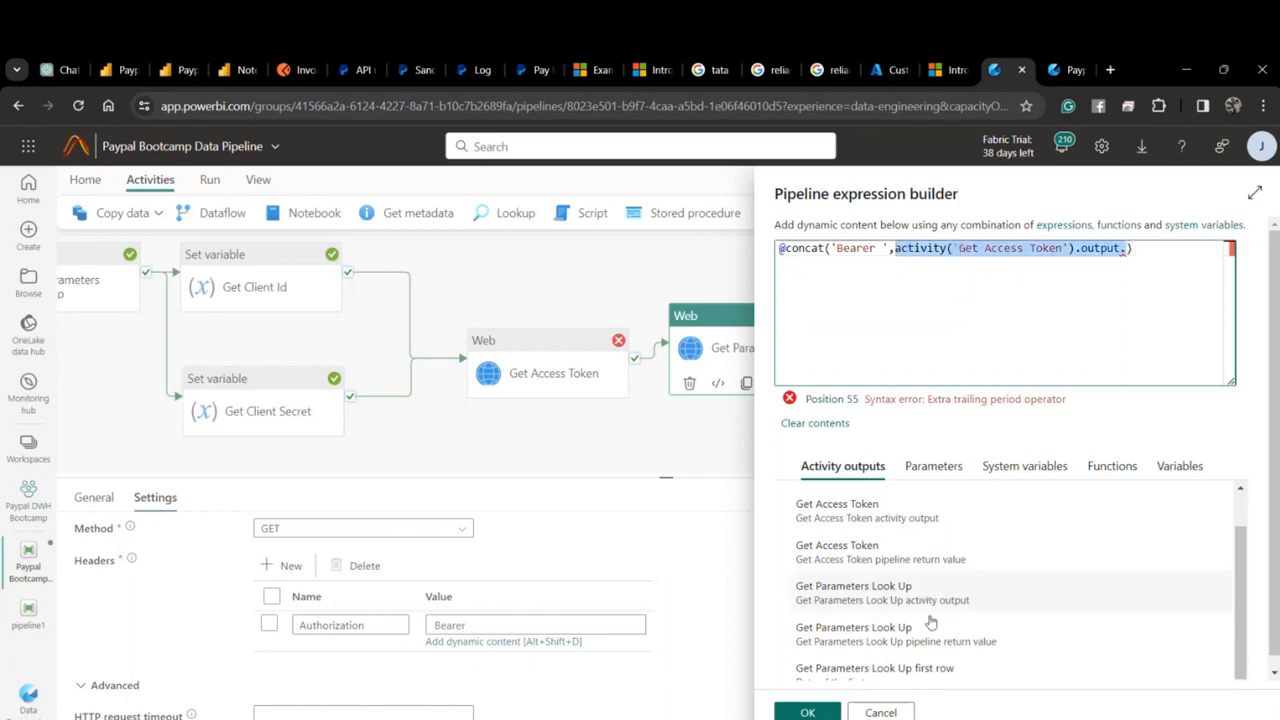
left_click(930, 668)
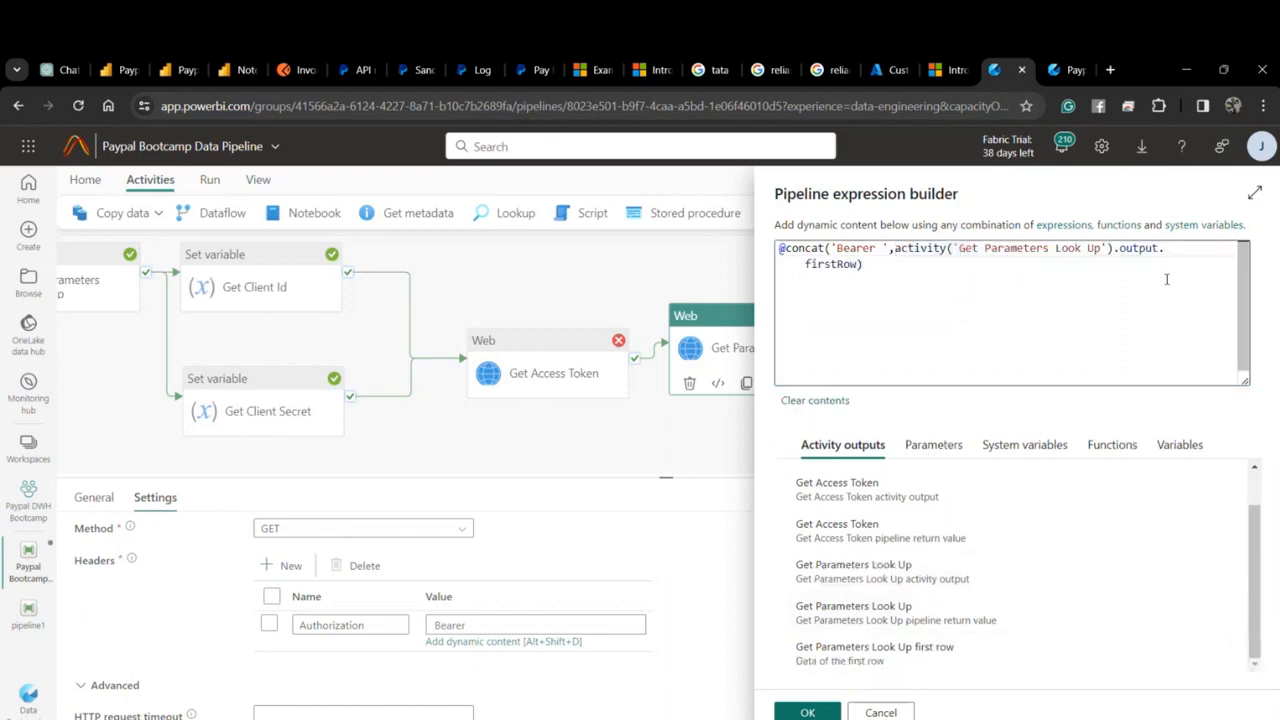
left_click(858, 267)
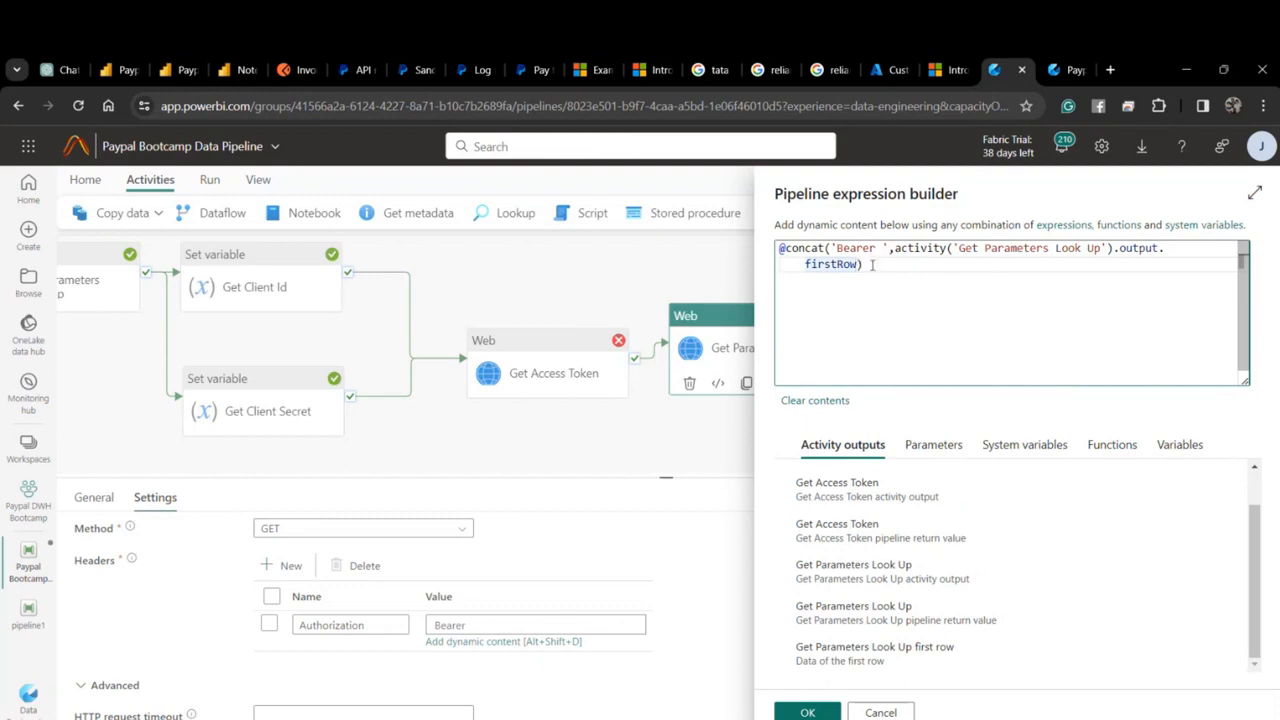
type(".access_token")
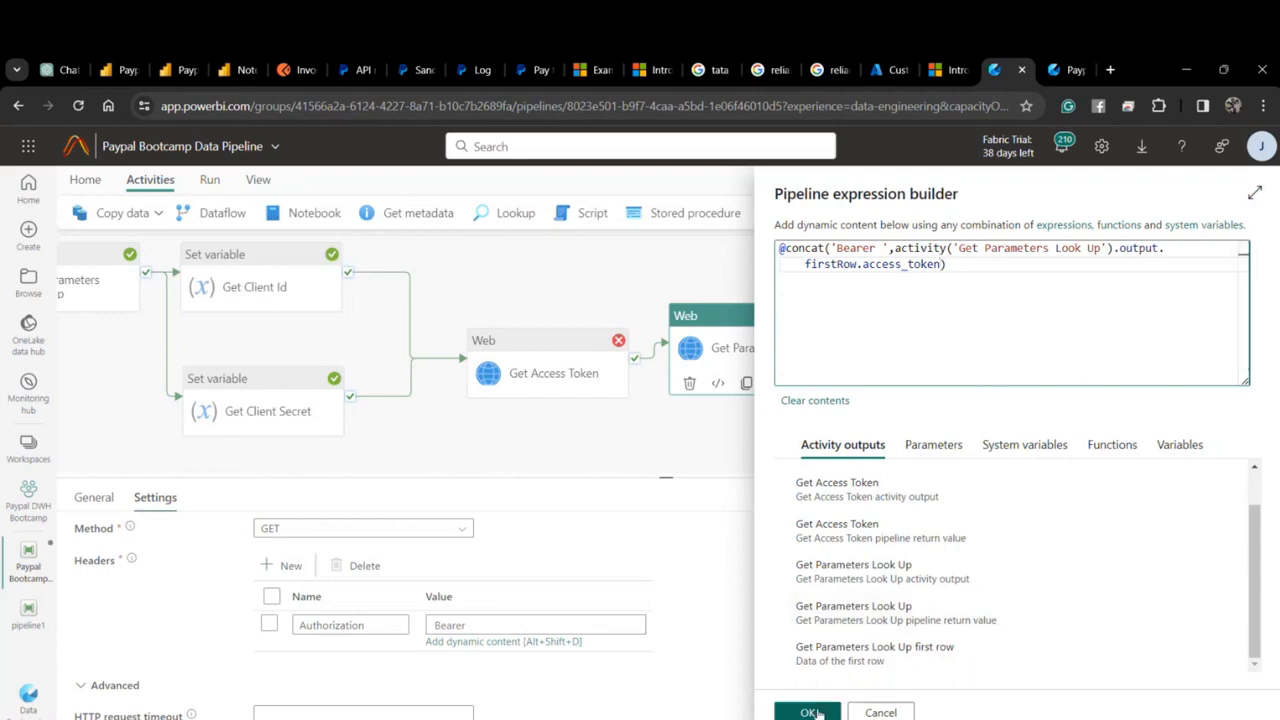
left_click(807, 712)
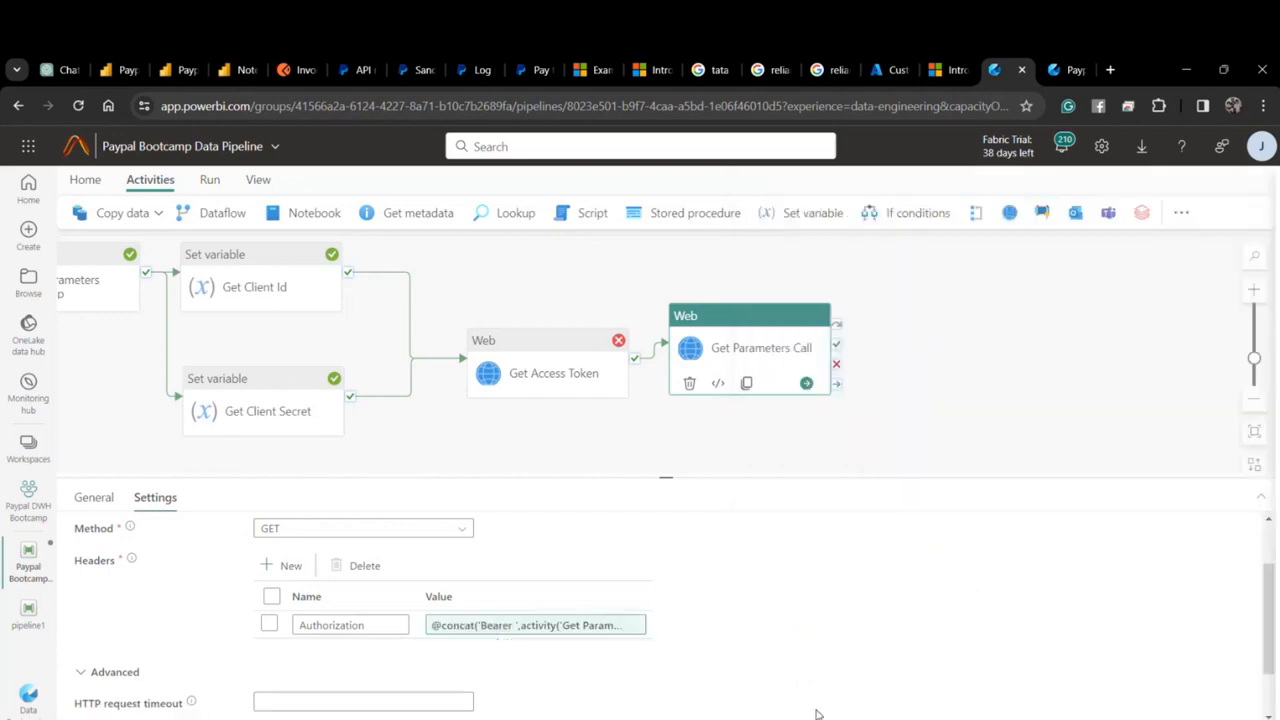
Add a Content-Type header, copying the name from Postman's Invoices request.
scroll(346, 606, "down", 1)
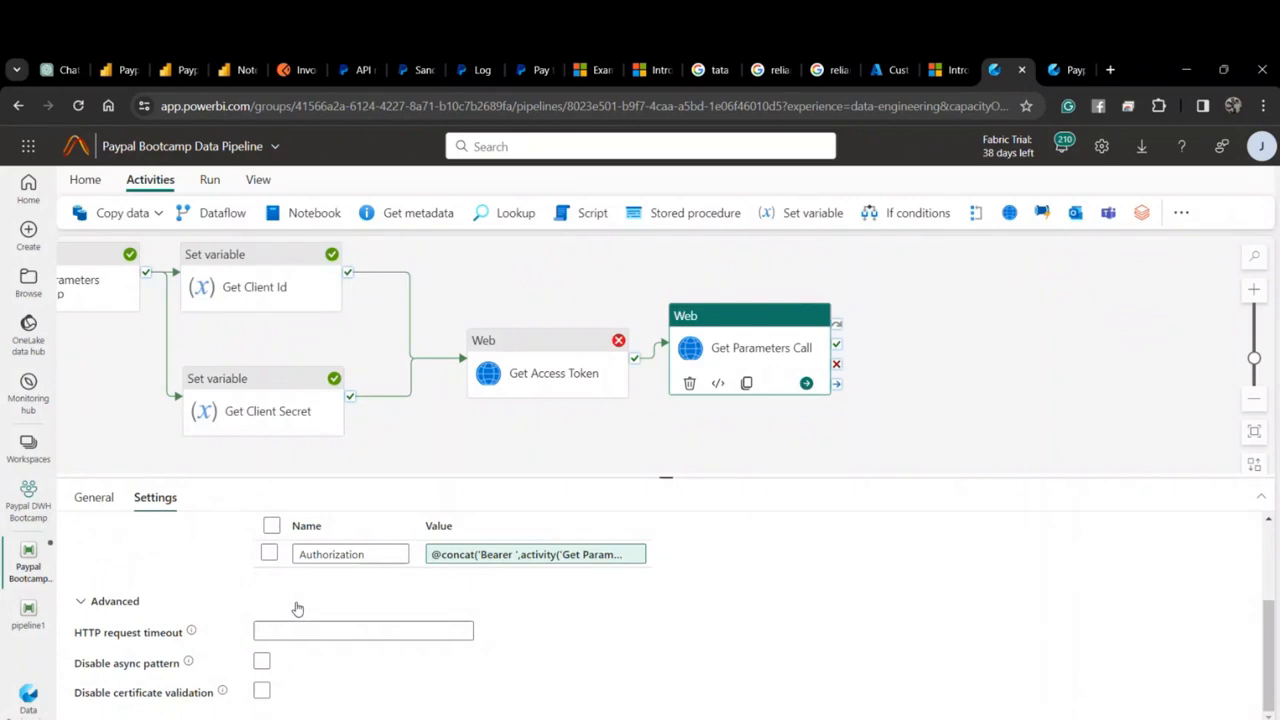
scroll(298, 607, "up", 1)
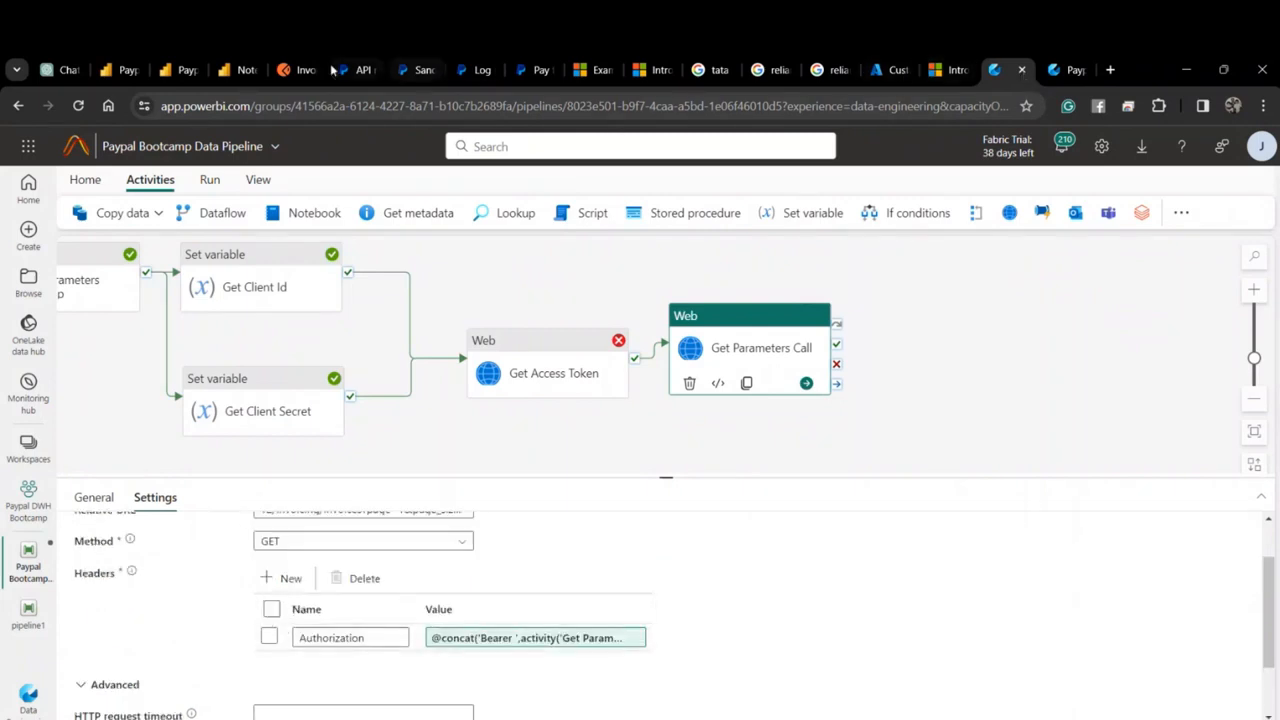
left_click(303, 72)
scroll(532, 374, "down", 2)
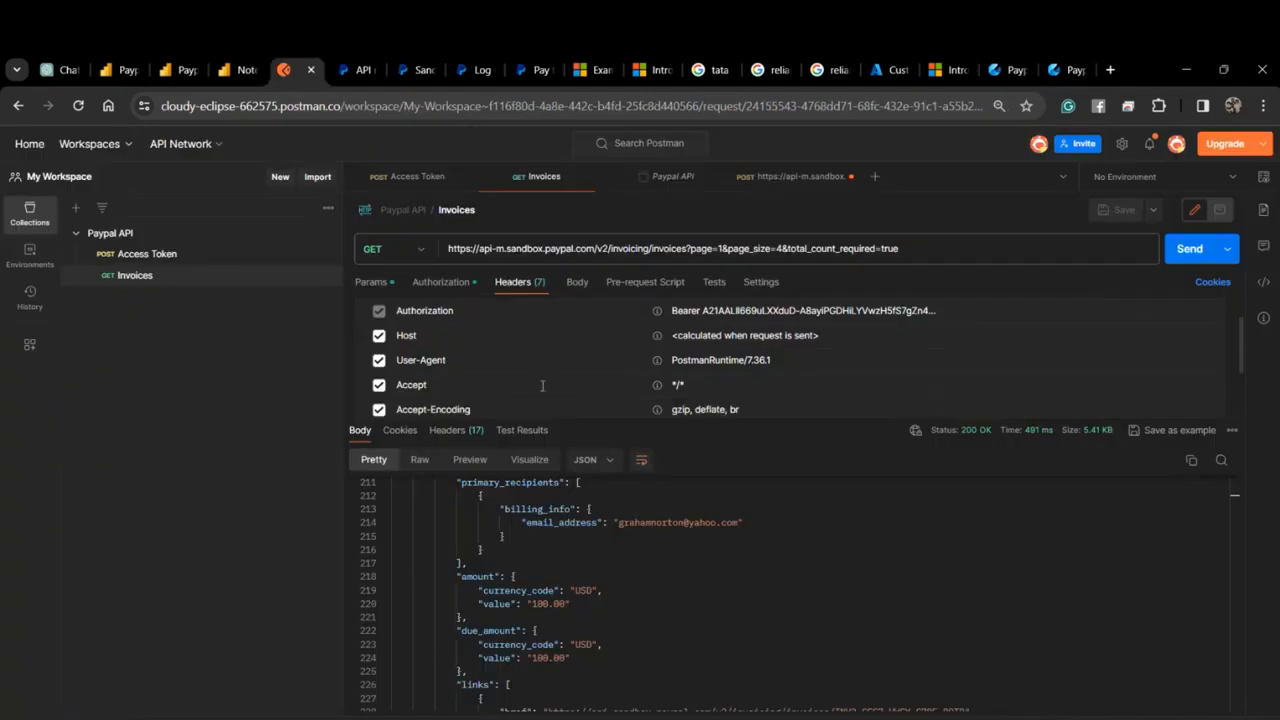
scroll(488, 374, "up", 1)
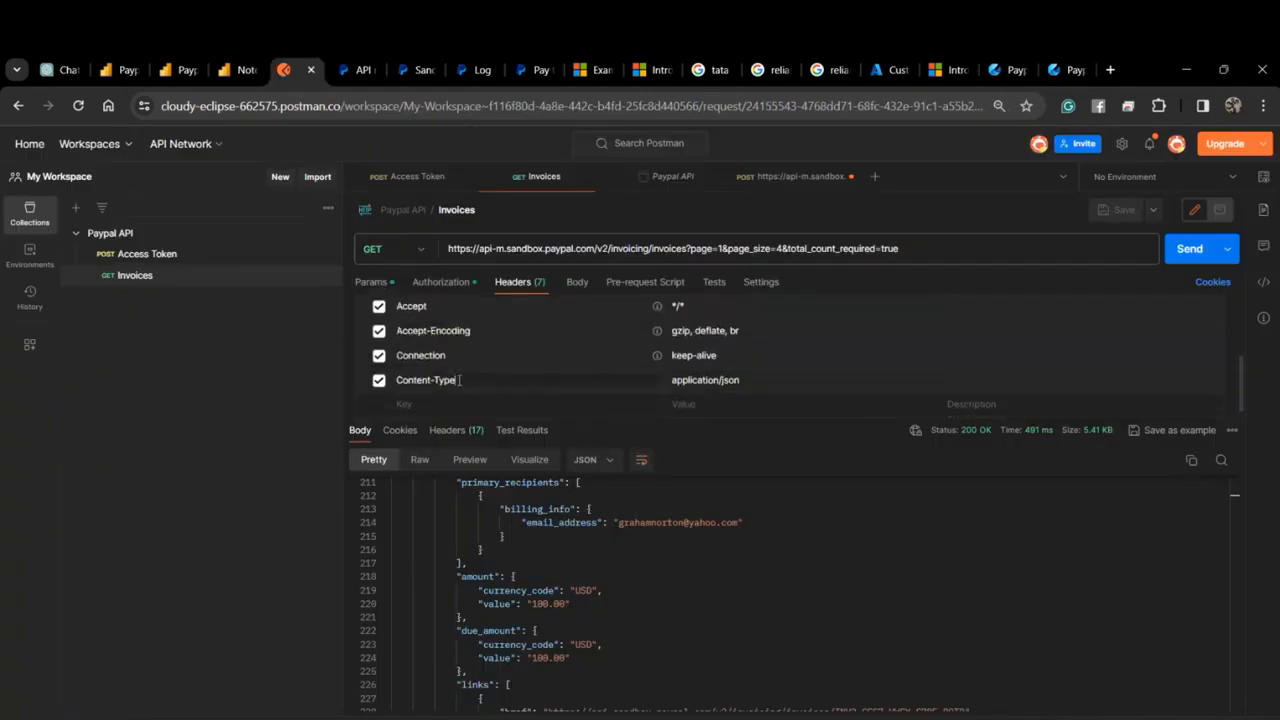
left_click_drag(459, 380, 388, 384)
key("ctrl+c")
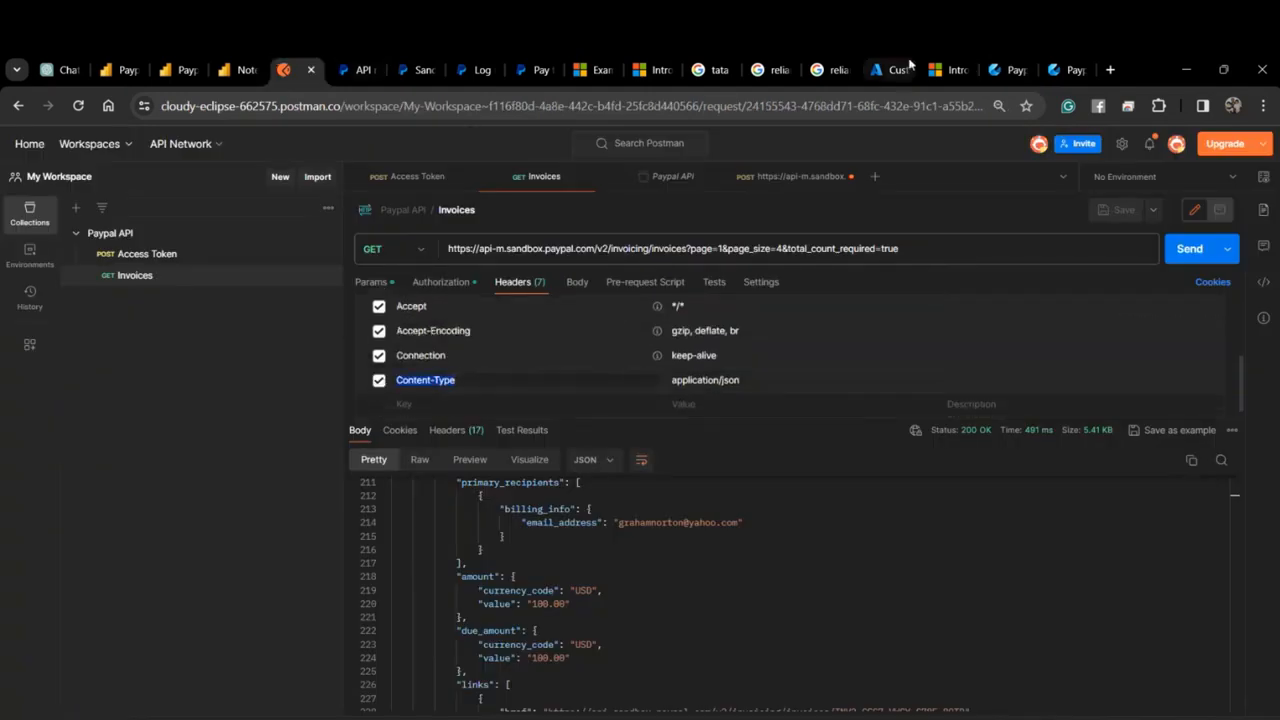
left_click(1000, 70)
scroll(287, 578, "down", 2)
scroll(287, 578, "up", 2)
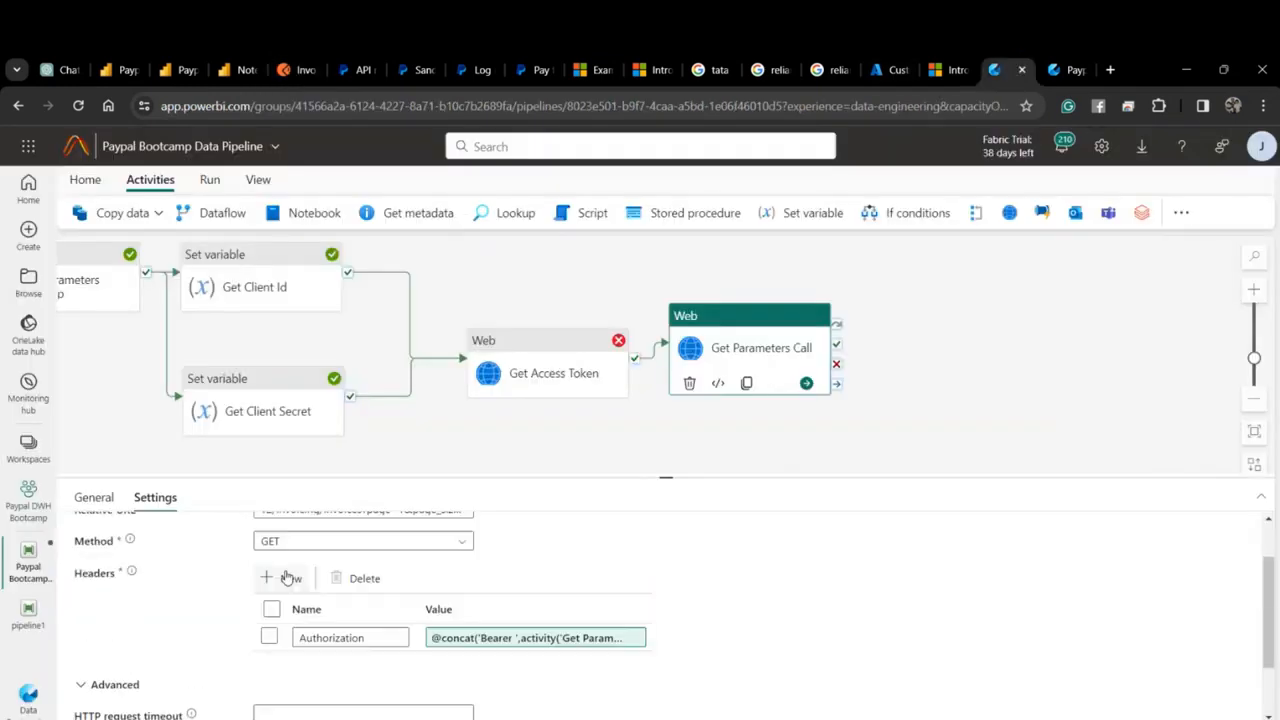
left_click(287, 578)
left_click(320, 665)
key("ctrl+v")
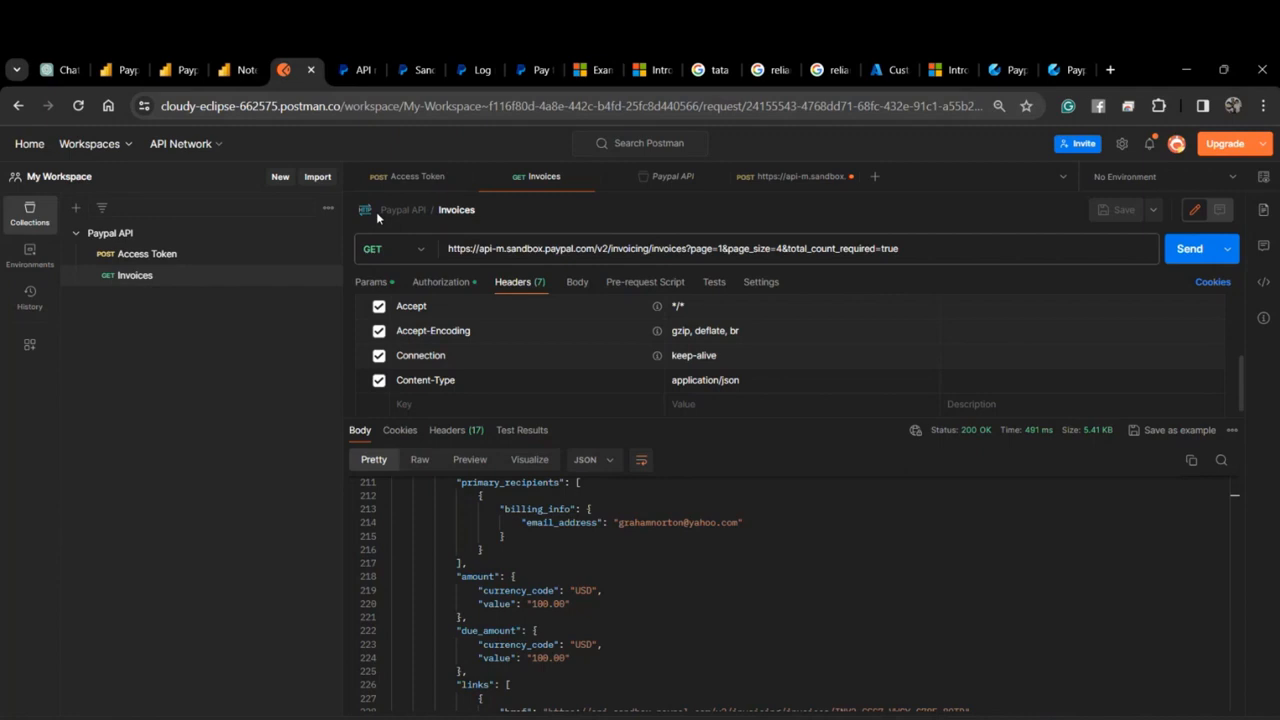
Paste the Content-Type value and trim it to application/json.
left_click(289, 72)
left_click(1003, 70)
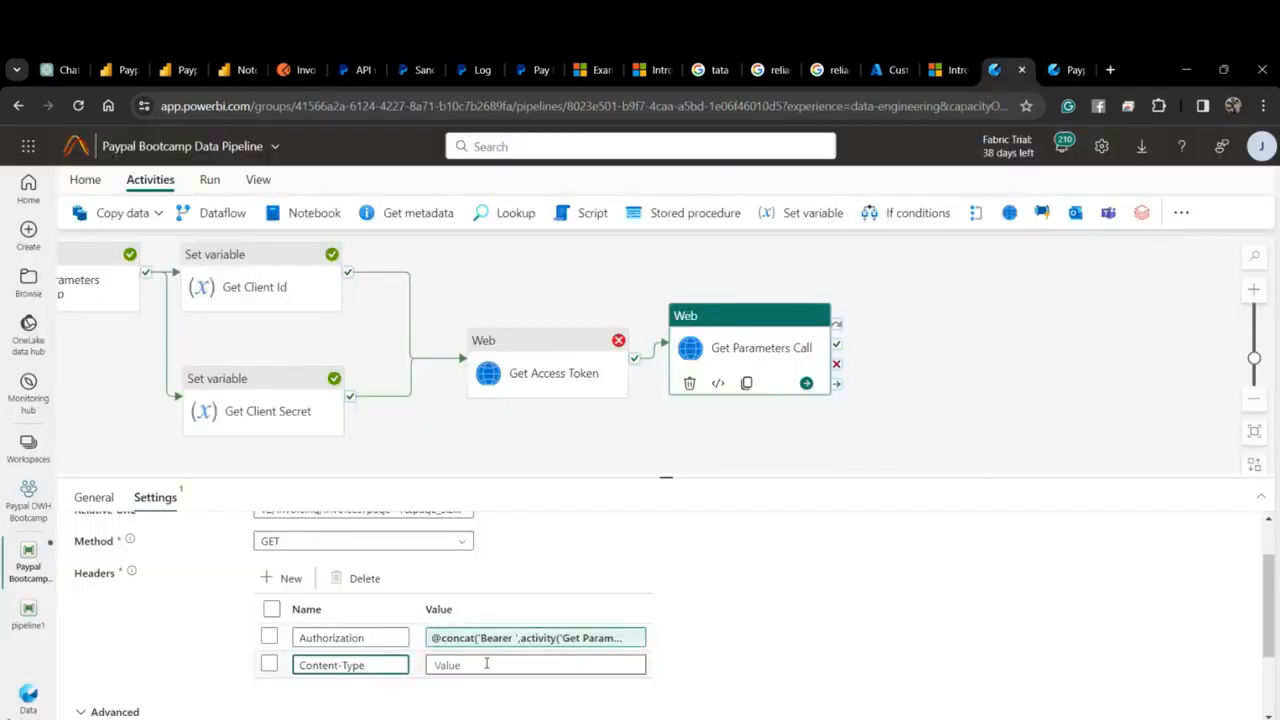
left_click(486, 664)
type("[{\"key\":\"Content-Type\",\"value\":\"application/json\",\"type\":\"text\",\"enabled\":true}]")
scroll(486, 651, "down", 3)
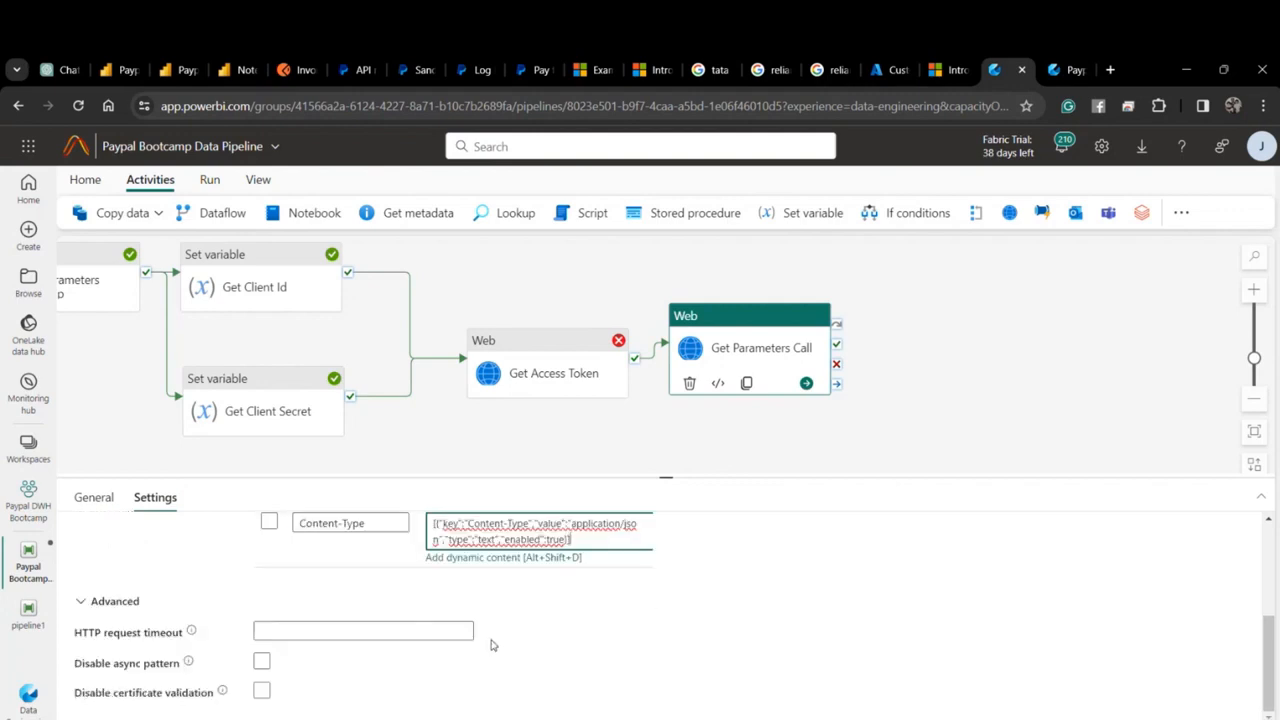
scroll(491, 645, "up", 3)
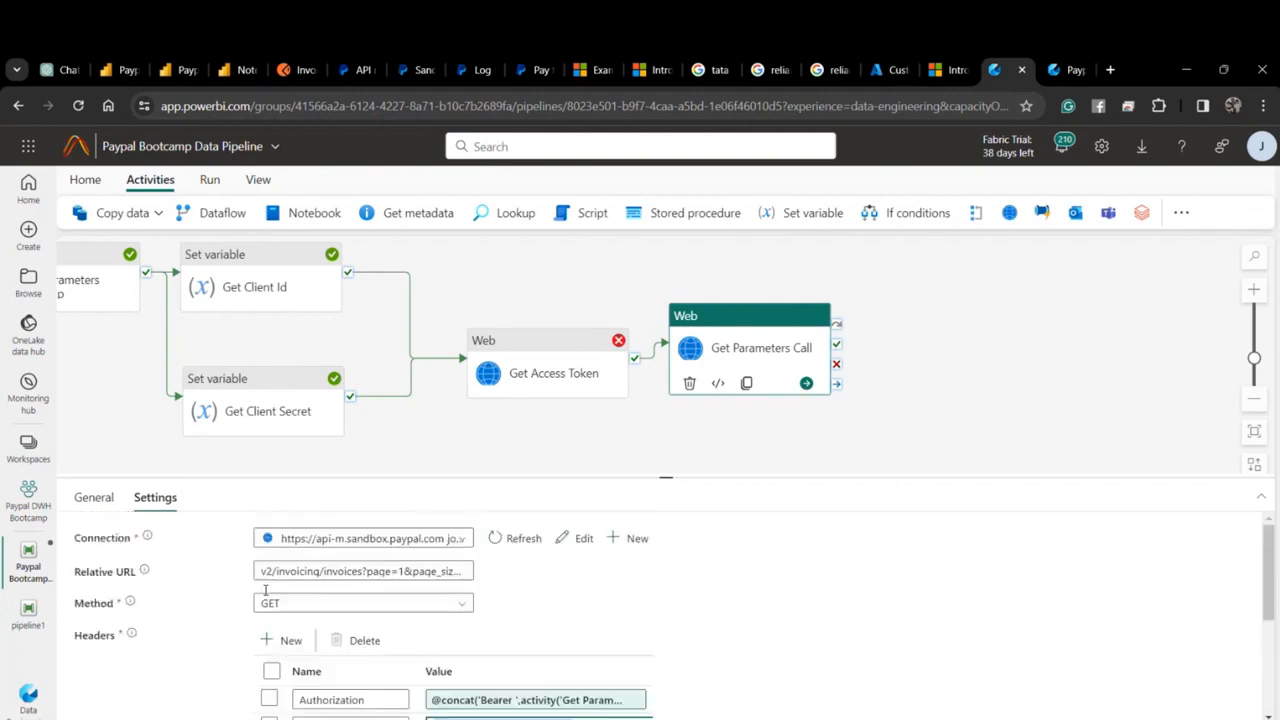
scroll(620, 611, "down", 1)
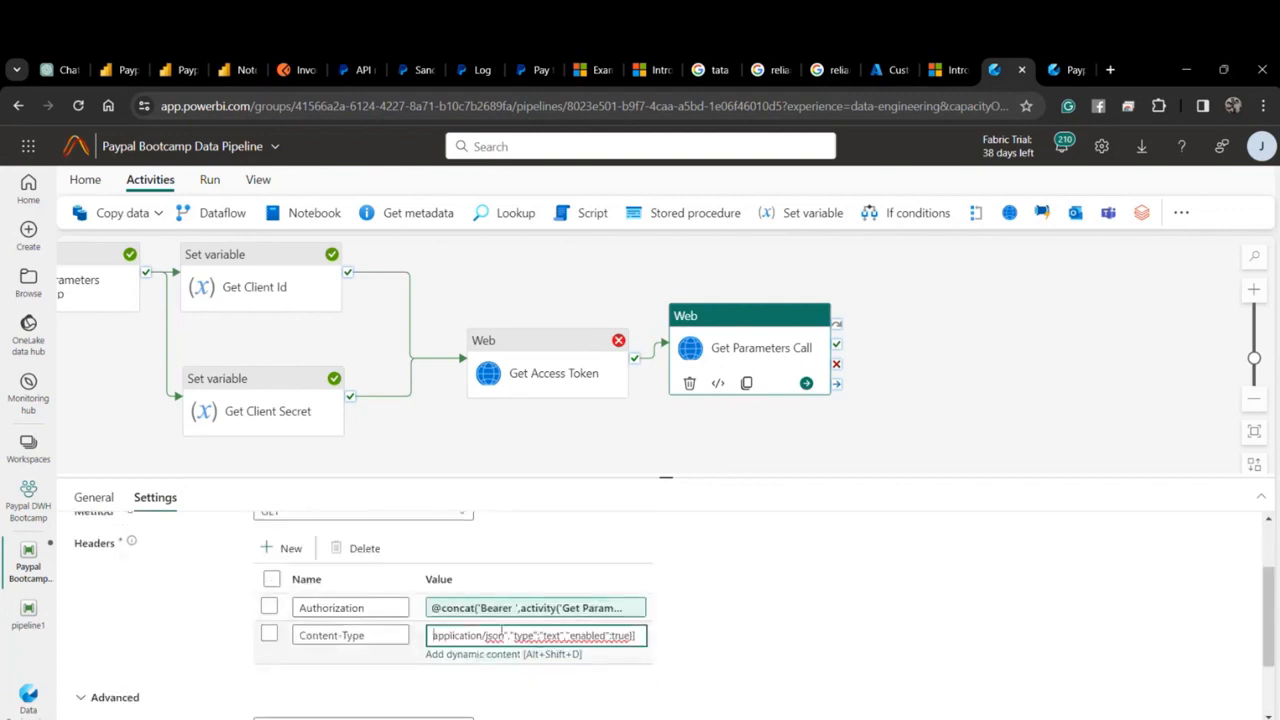
left_click_drag(503, 635, 675, 645)
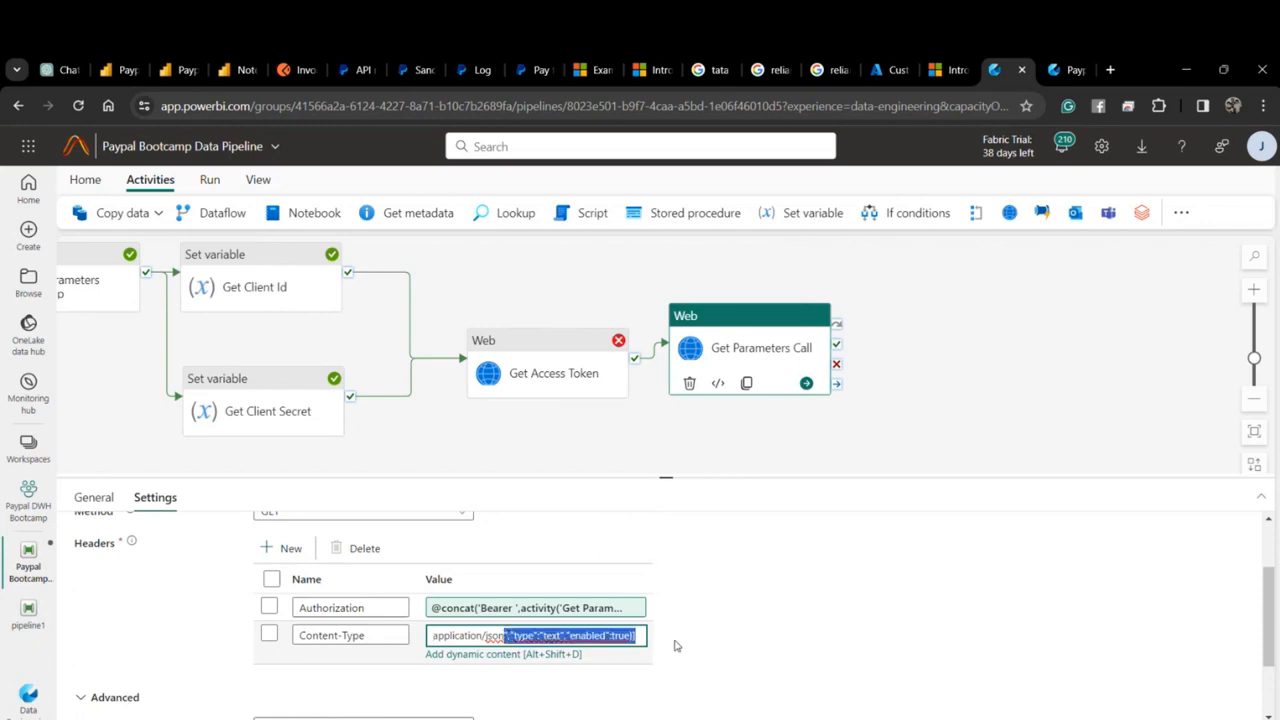
key("BackSpace")
scroll(489, 654, "down", 1)
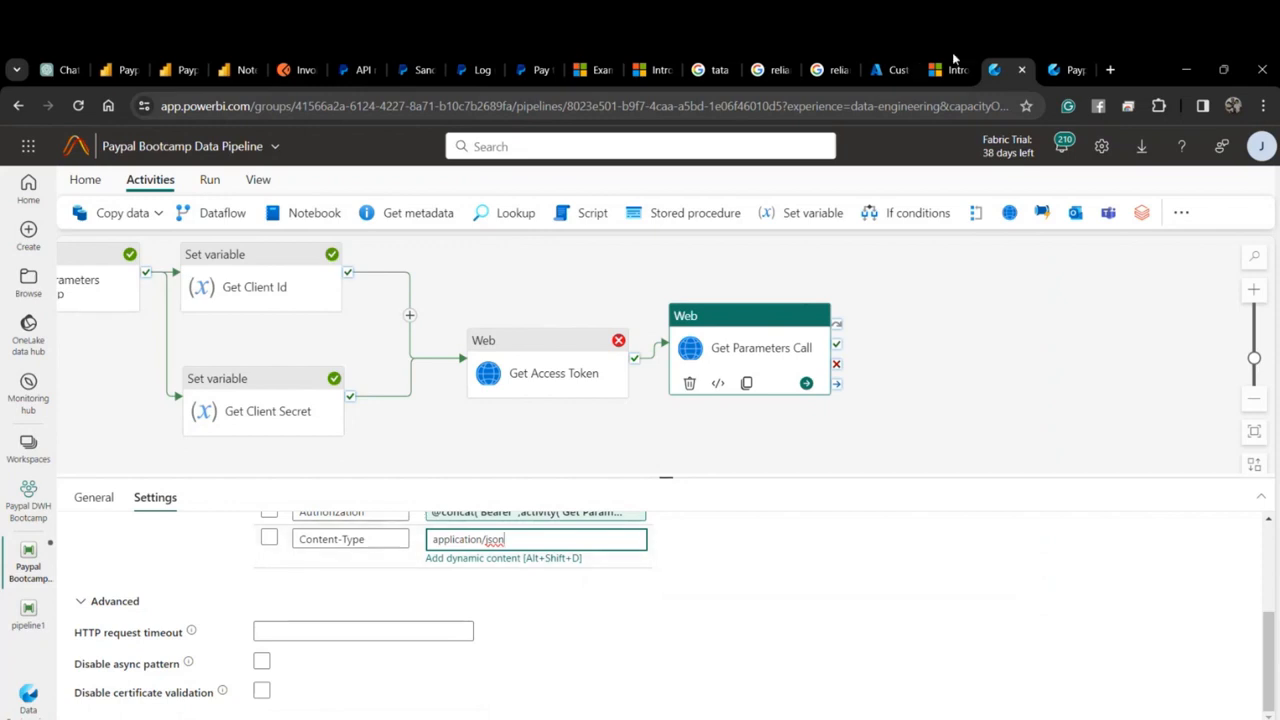
Verify the Invoices request's empty body and Bearer Token authorization in Postman.
left_click(284, 70)
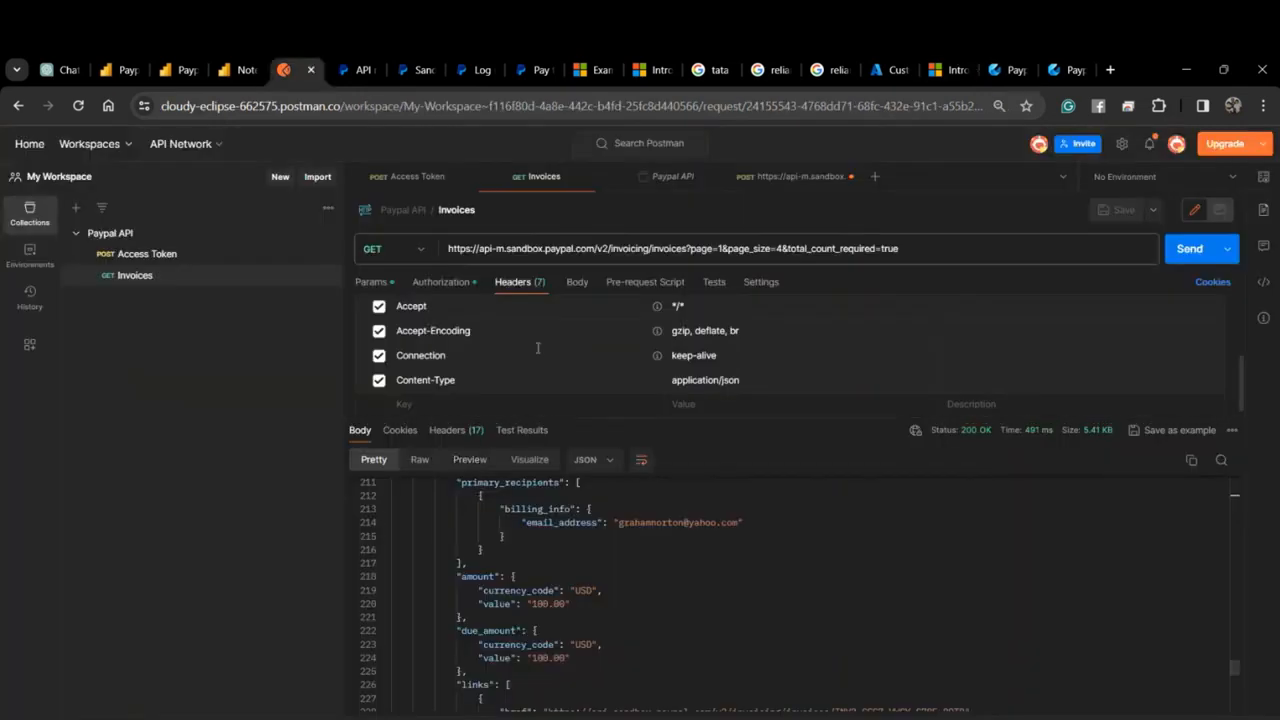
scroll(576, 330, "up", 2)
left_click(577, 285)
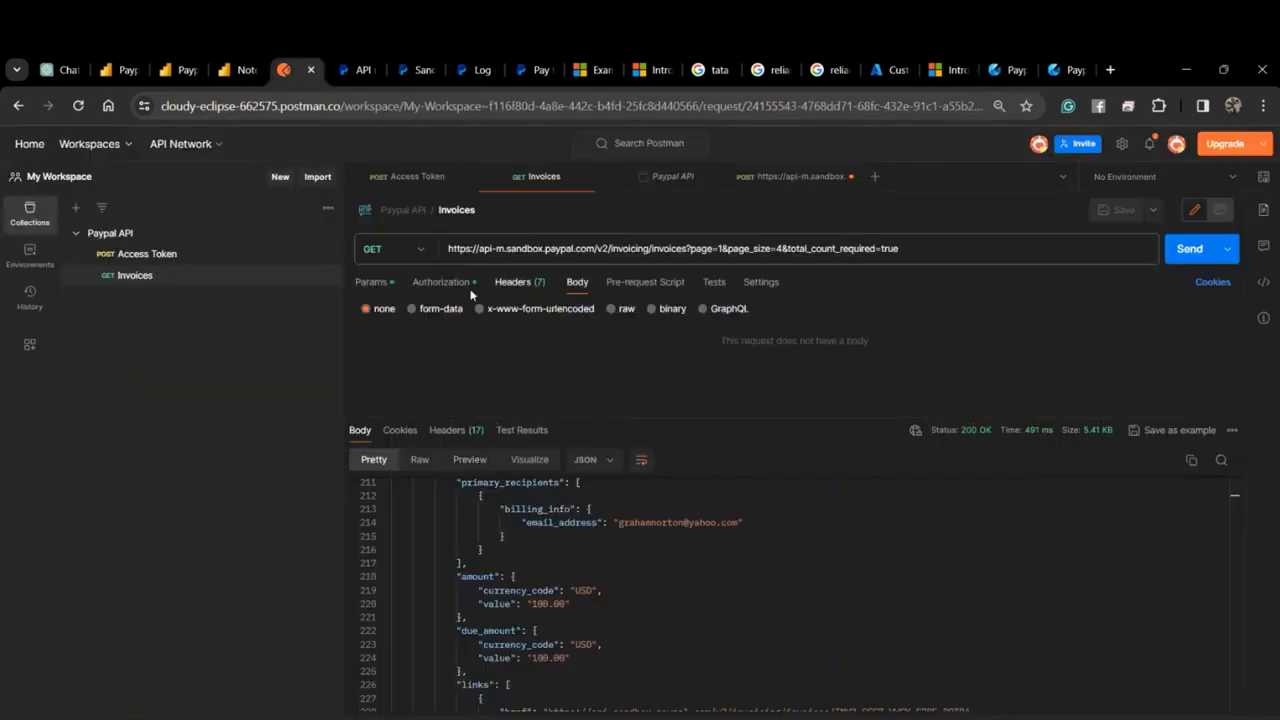
left_click(442, 284)
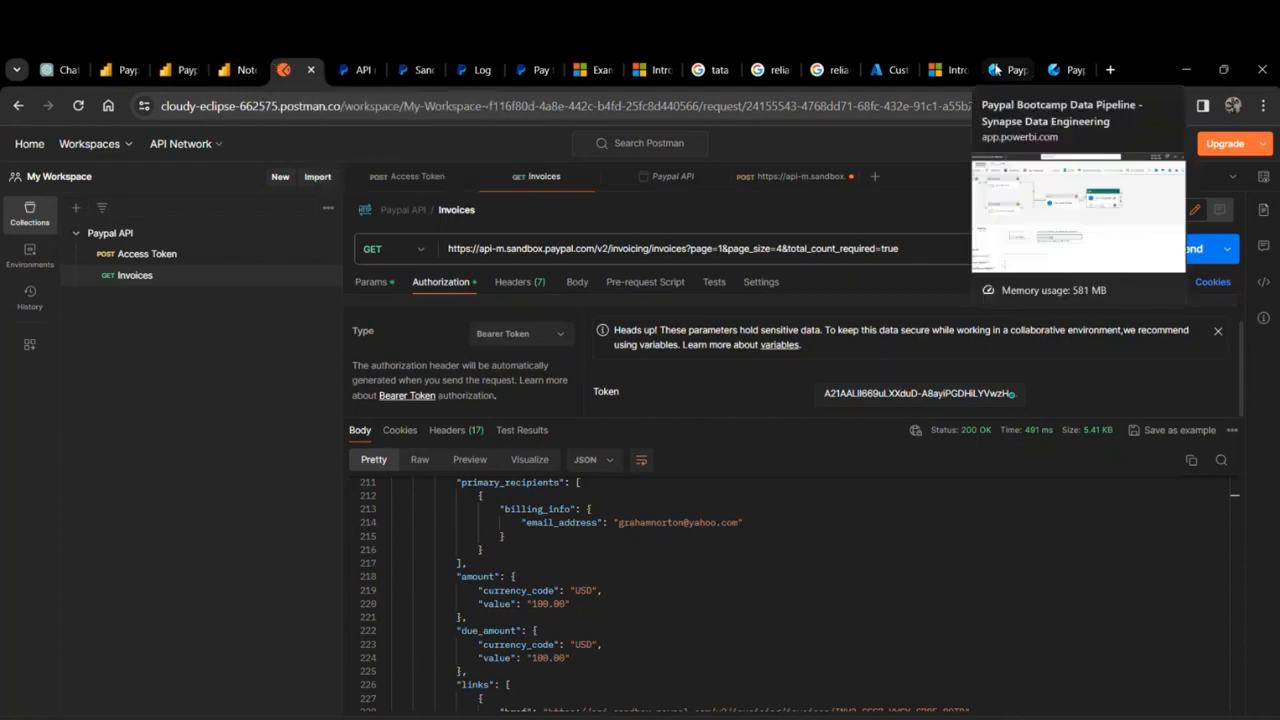
left_click(996, 70)
scroll(651, 560, "up", 3)
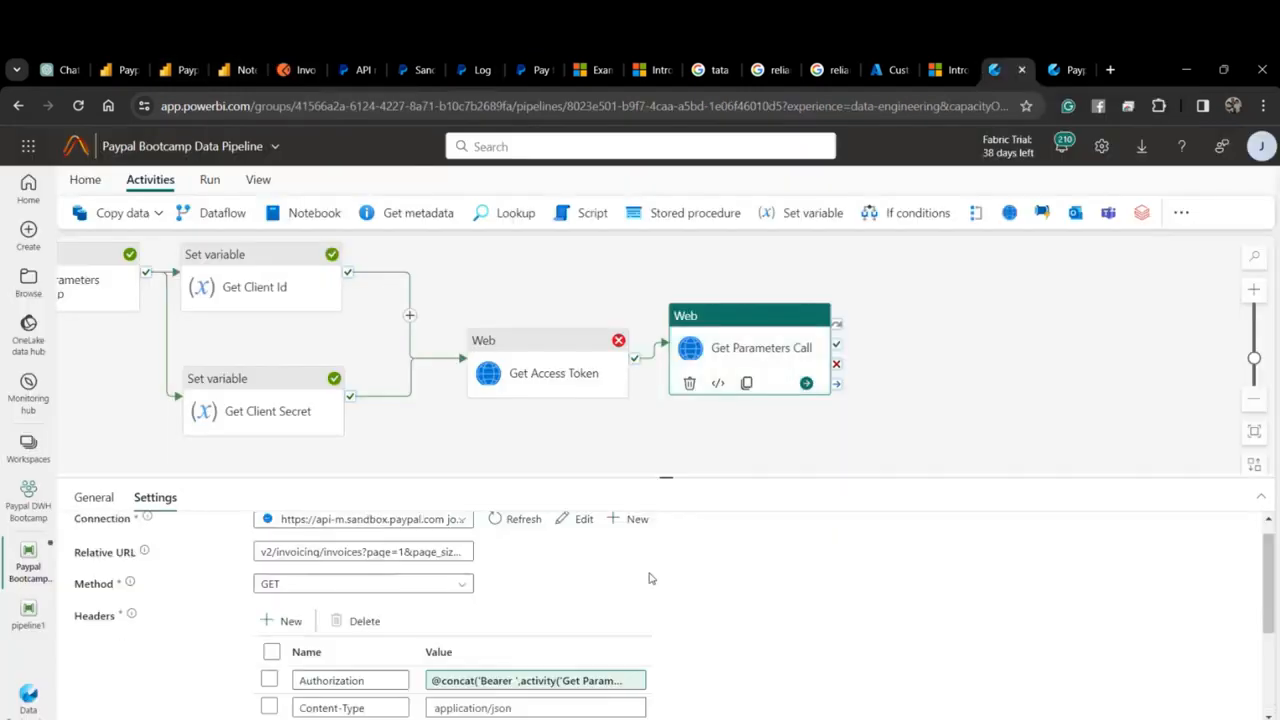
scroll(649, 578, "up", 1)
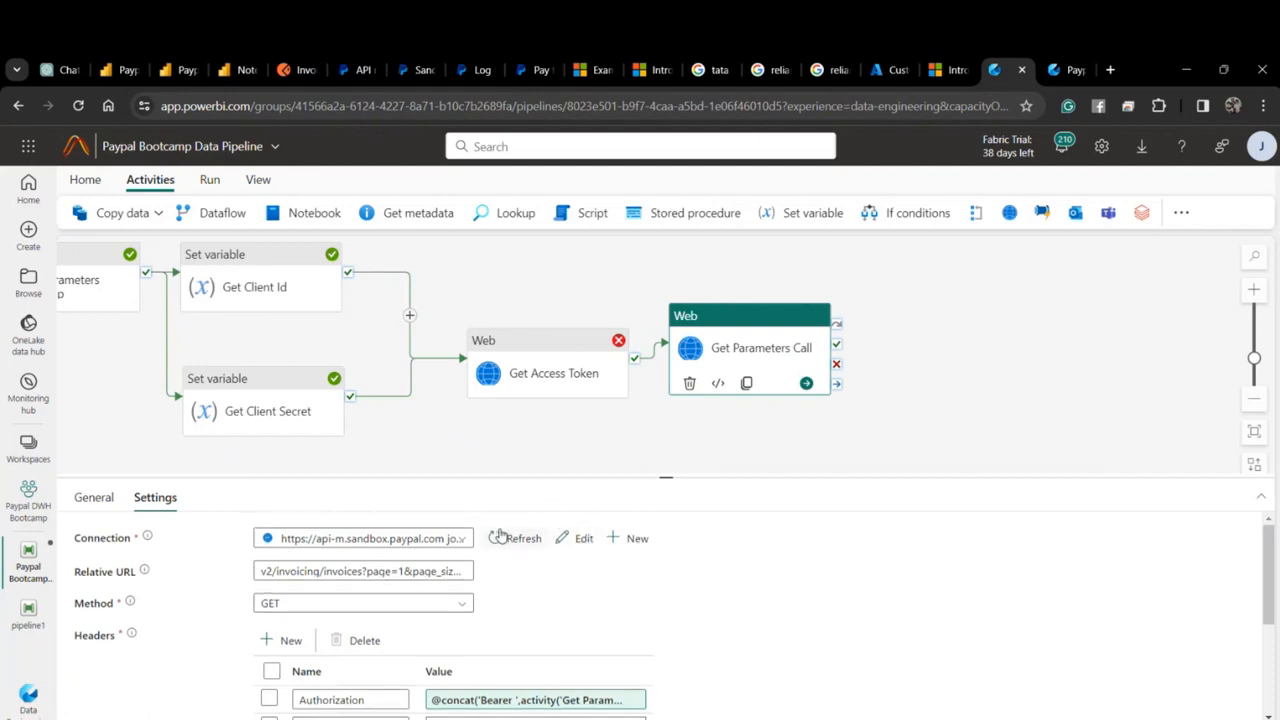
left_click(567, 432)
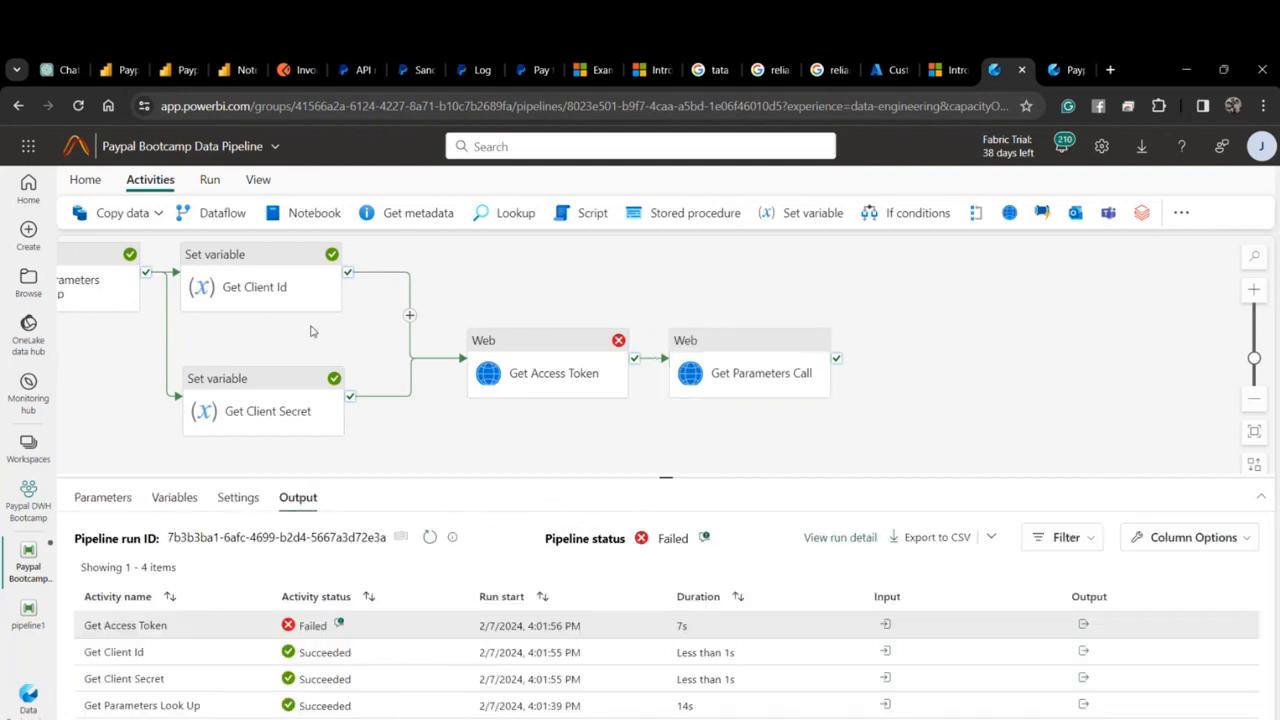
Run the pipeline again, then open Get Parameters Call's Relative URL for editing.
left_click(102, 186)
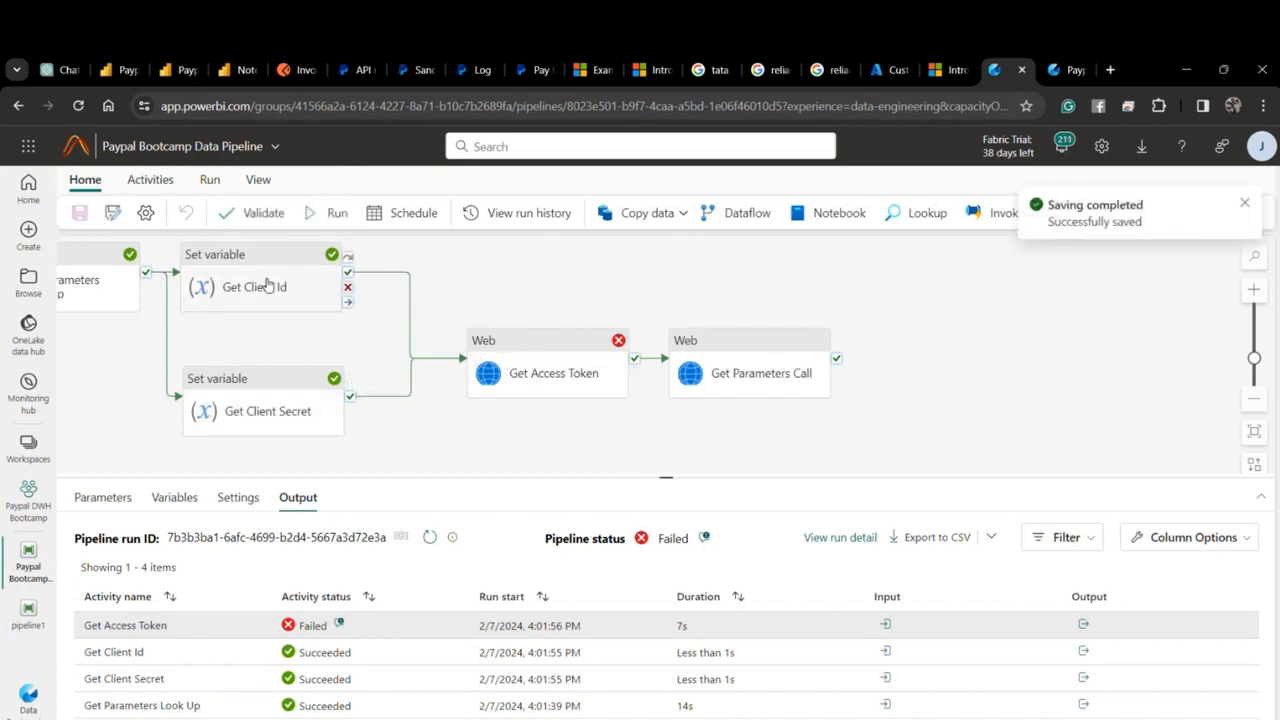
left_click(345, 216)
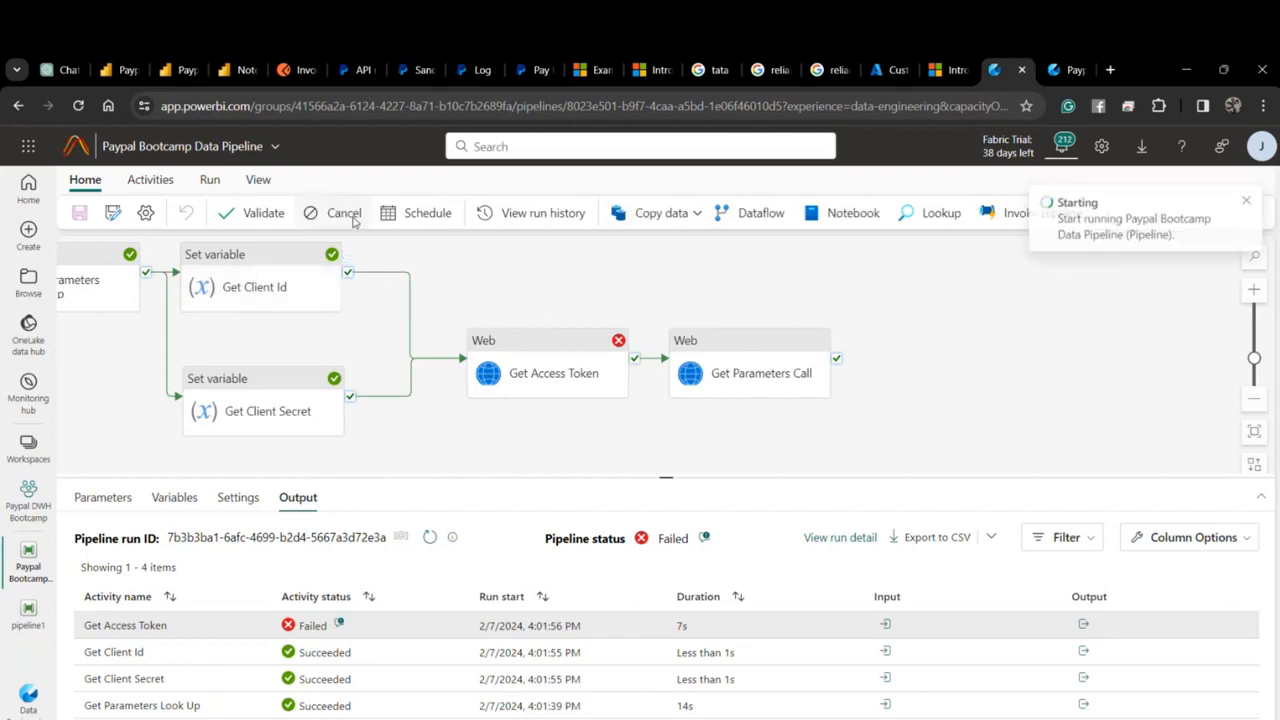
left_click(764, 364)
left_click(828, 317)
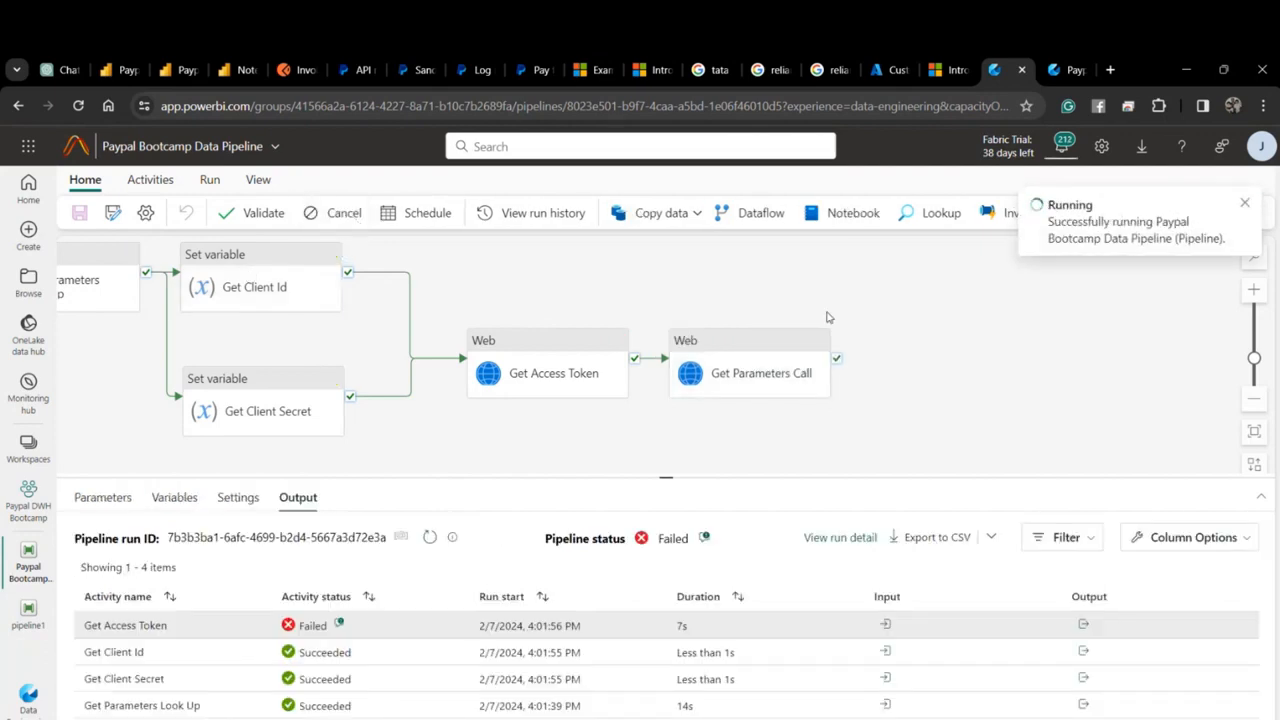
left_click(780, 372)
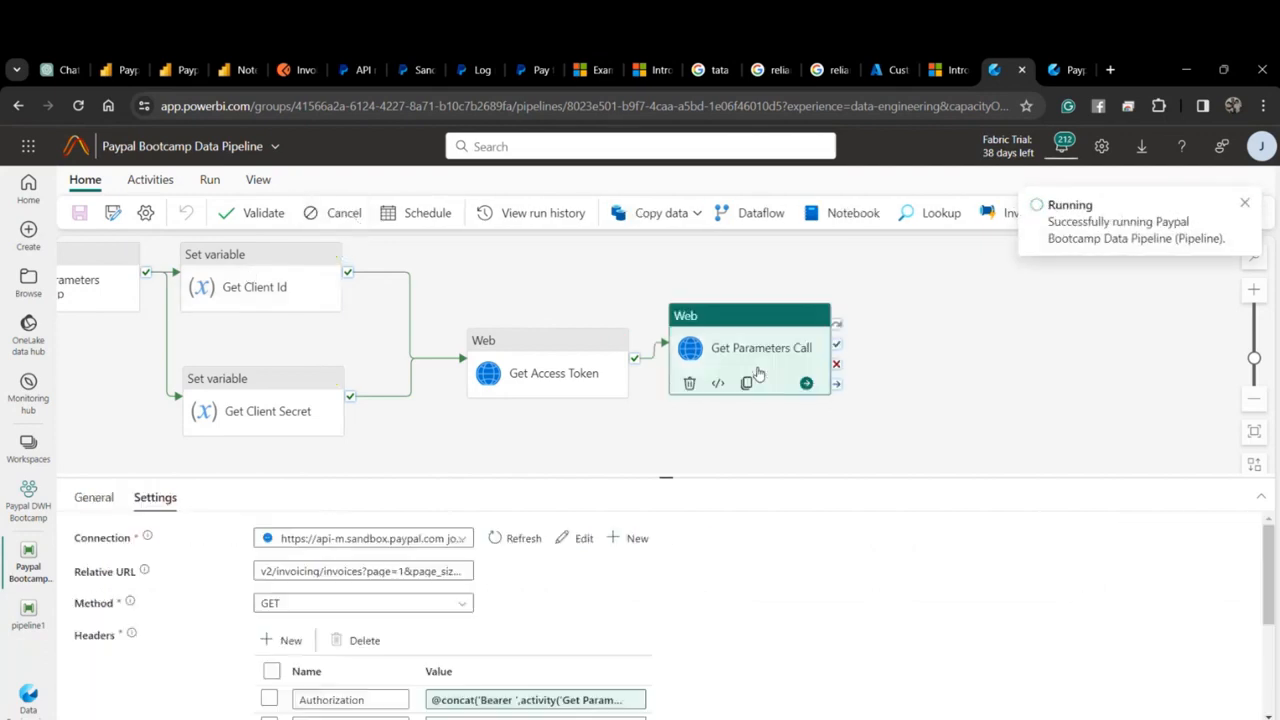
left_click(325, 571)
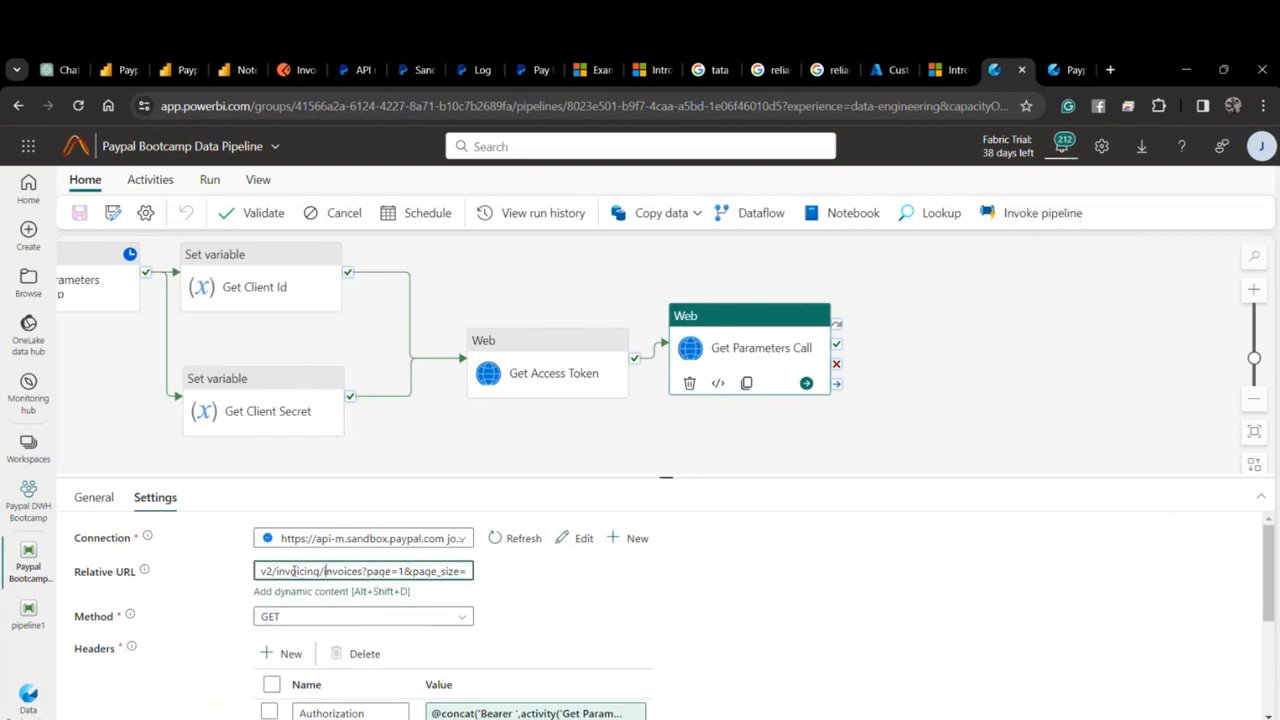
left_click(263, 571)
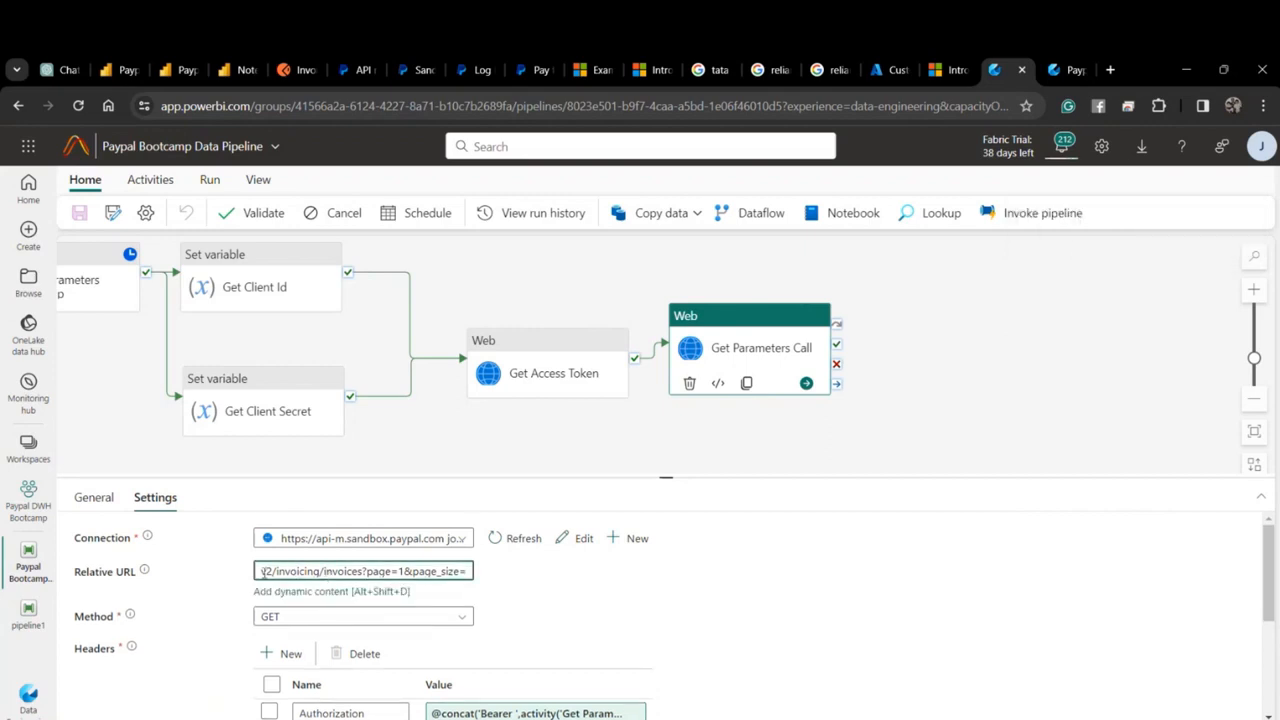
Prefix the Relative URL with '/' so it reads /v2/invoicing/invoices, save, and cancel the running pipeline.
left_click(373, 547)
left_click(268, 570)
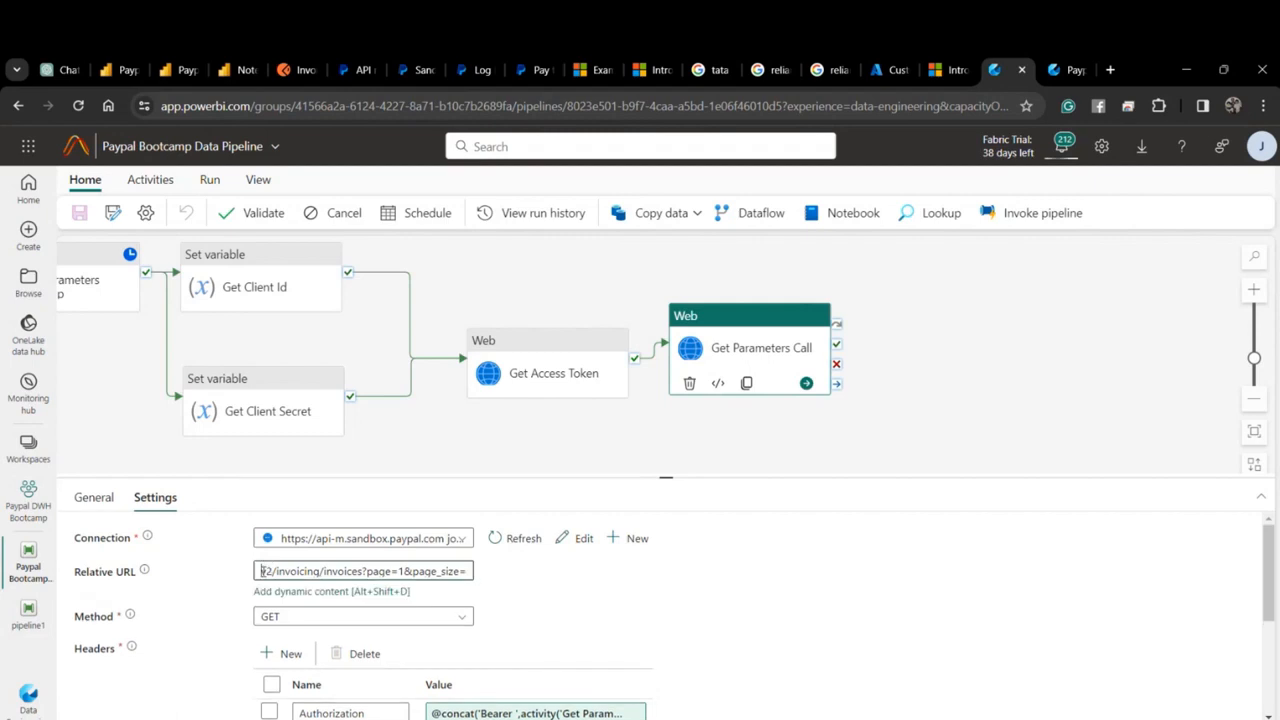
type("/")
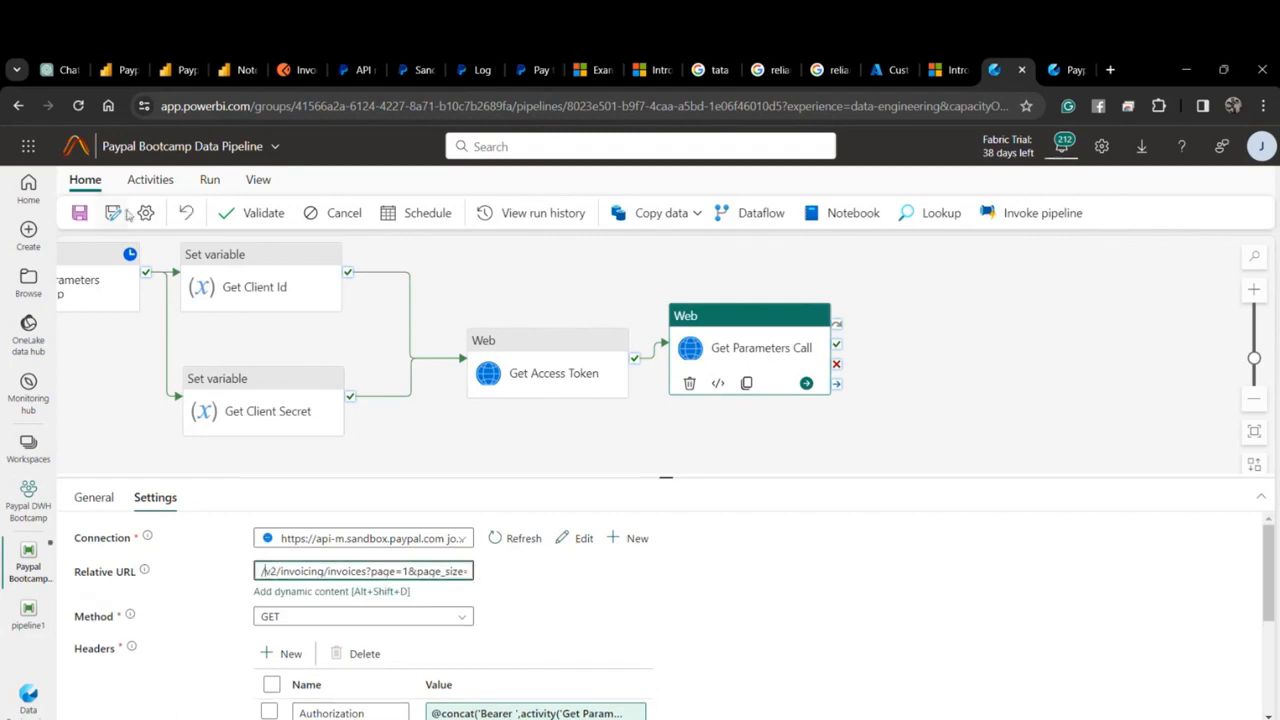
left_click(90, 212)
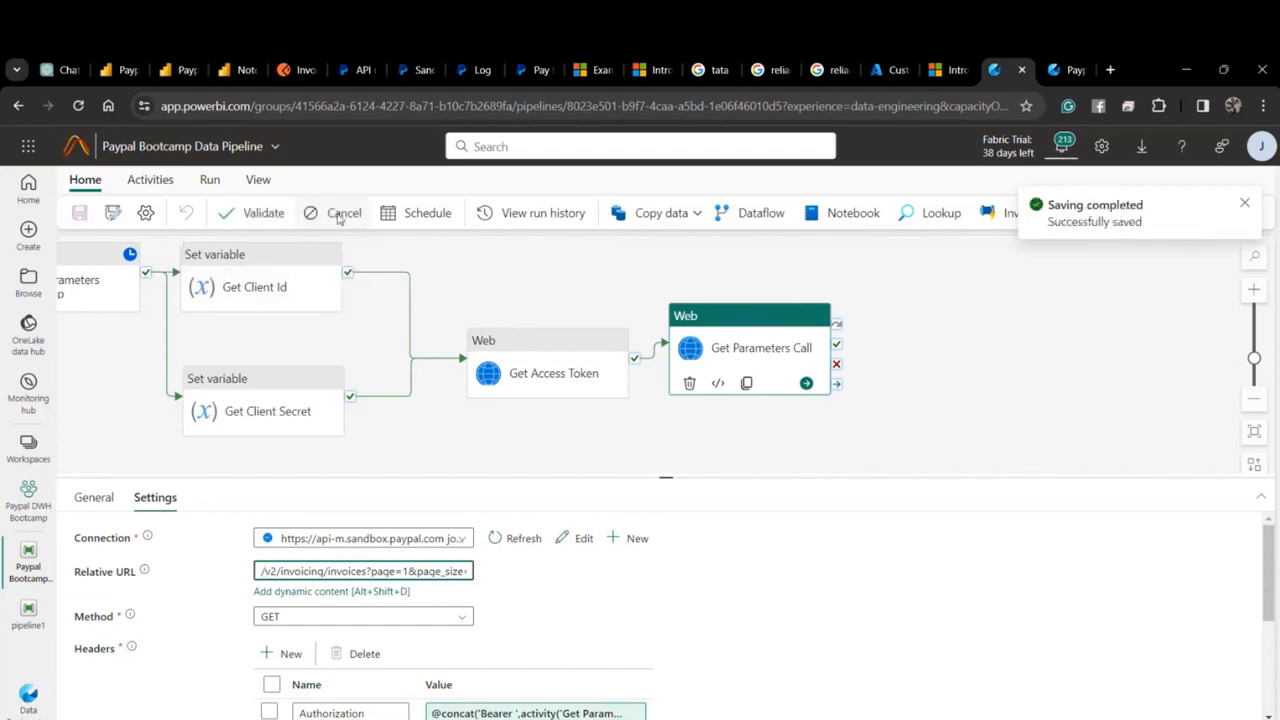
left_click(339, 218)
left_click(651, 509)
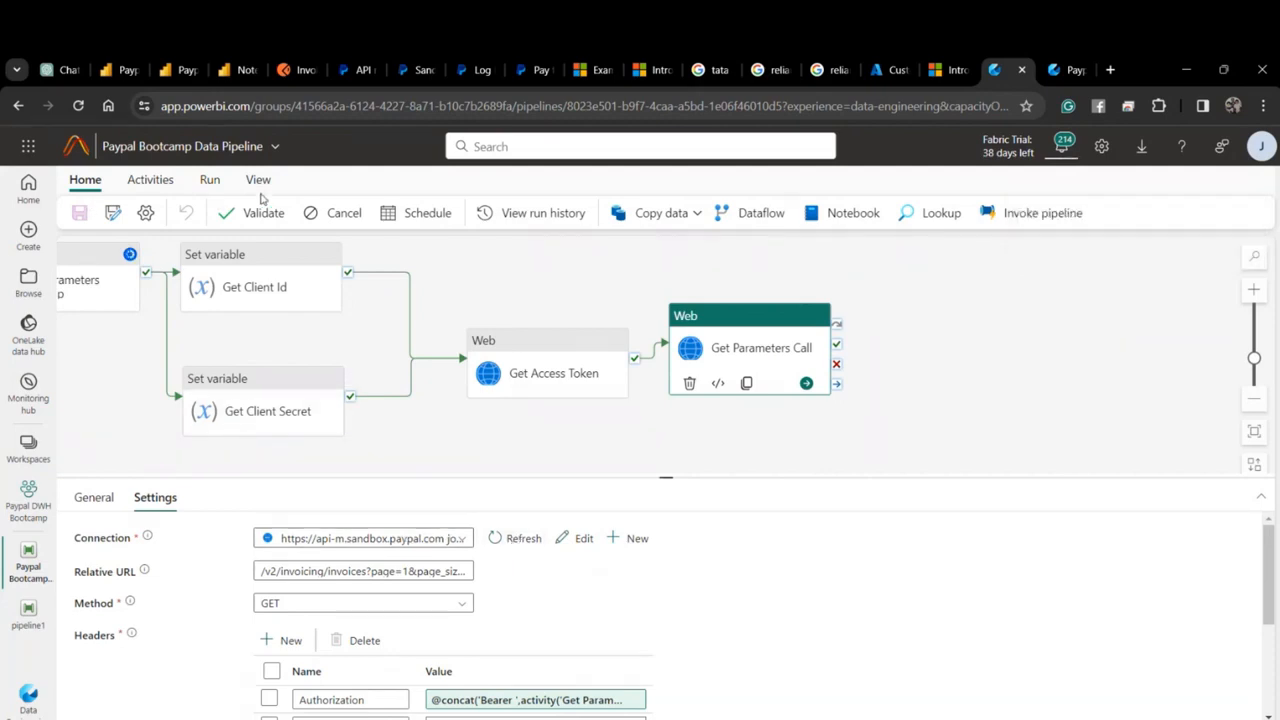
Refresh the run output until Get Parameters Look Up shows Canceled after 34s.
left_click(472, 267)
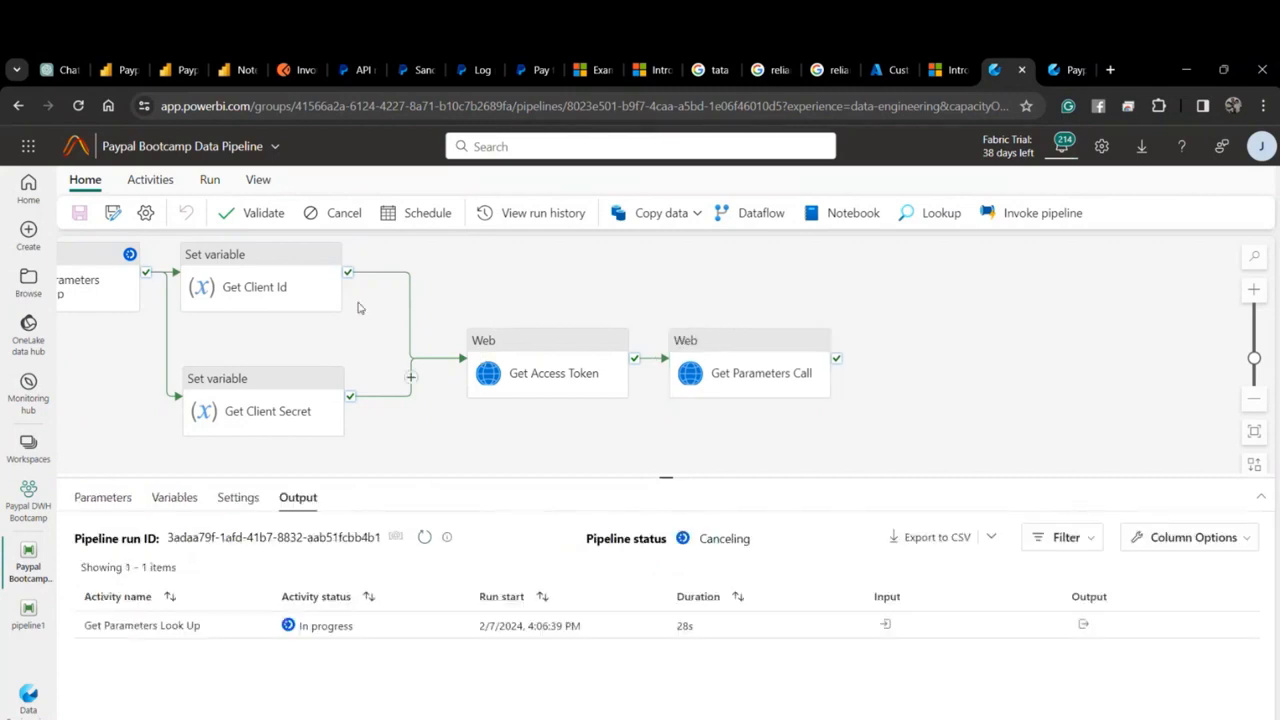
left_click(425, 536)
left_click(425, 536)
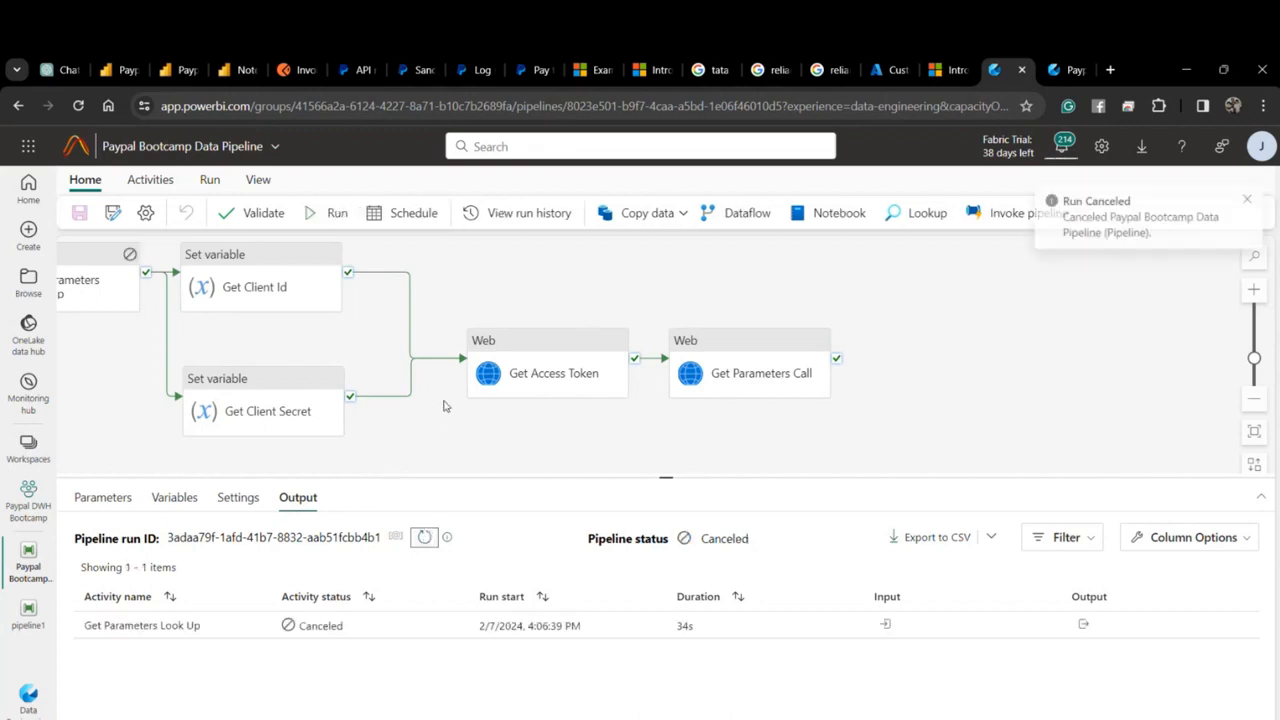
Start a new run and view Get Parameters Call's access_token InvalidTemplate error.
left_click(327, 219)
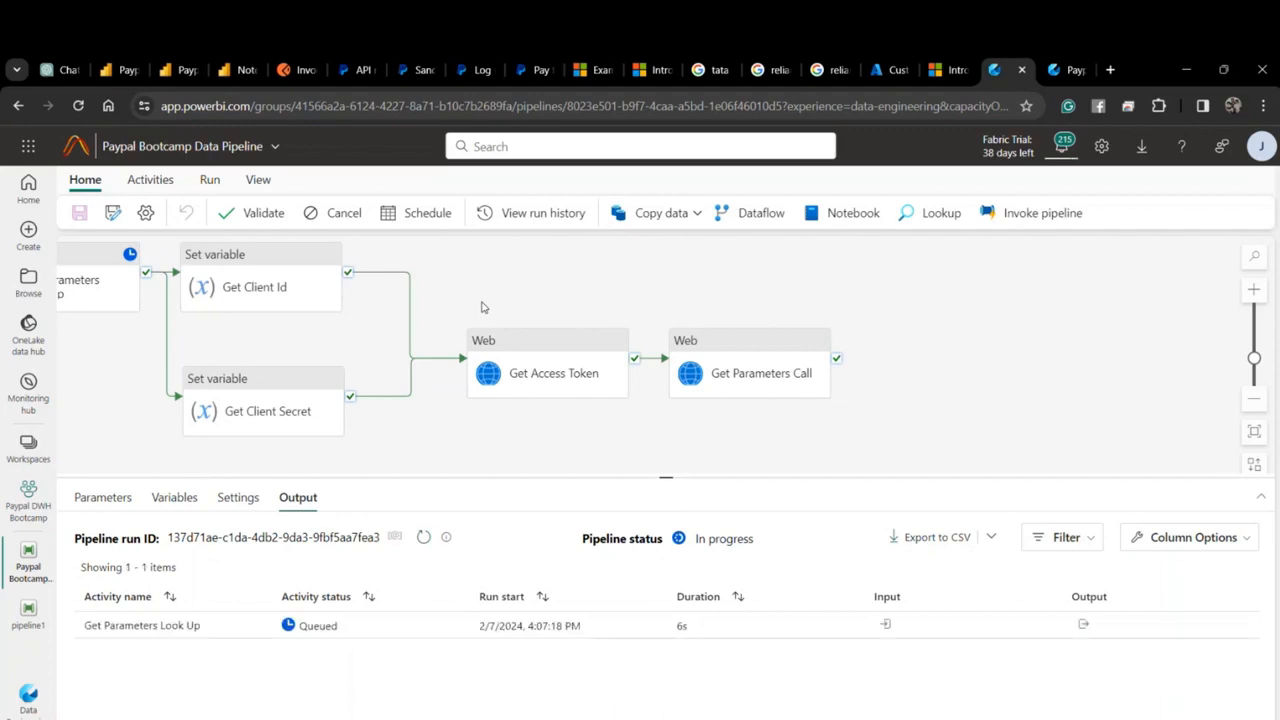
left_click(427, 540)
left_click(430, 537)
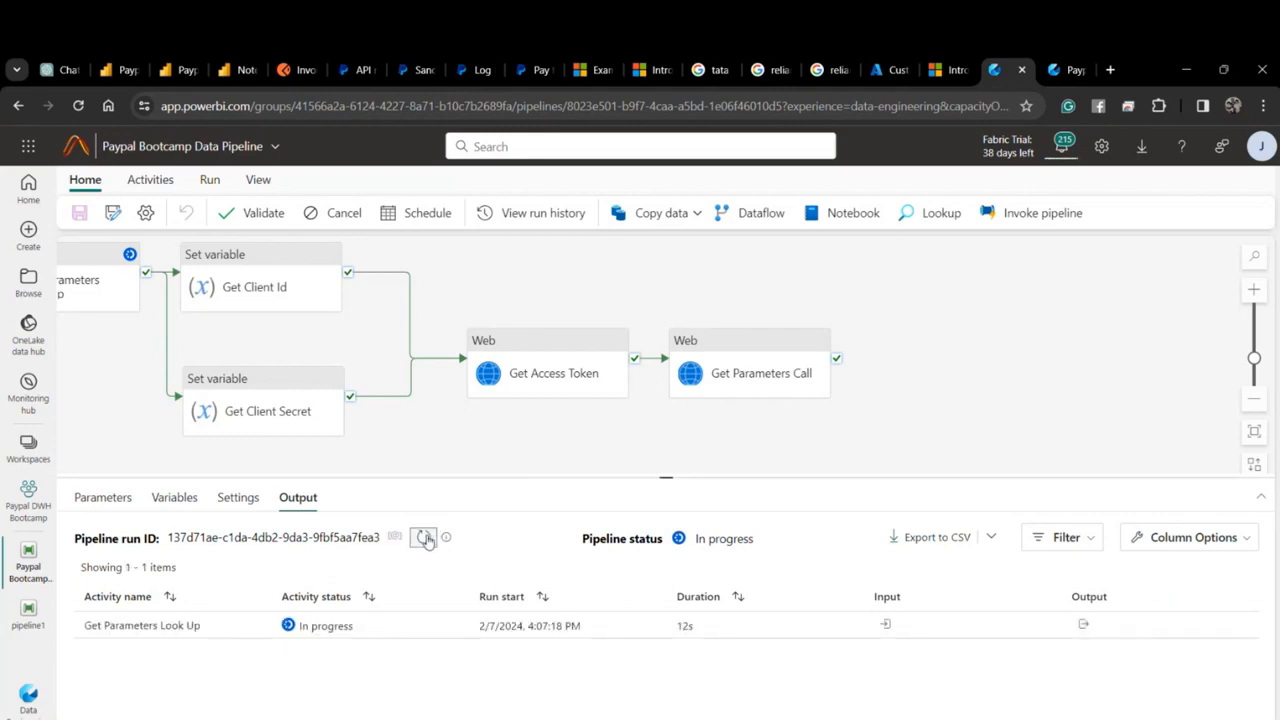
left_click(427, 539)
left_click(427, 537)
left_click(427, 537)
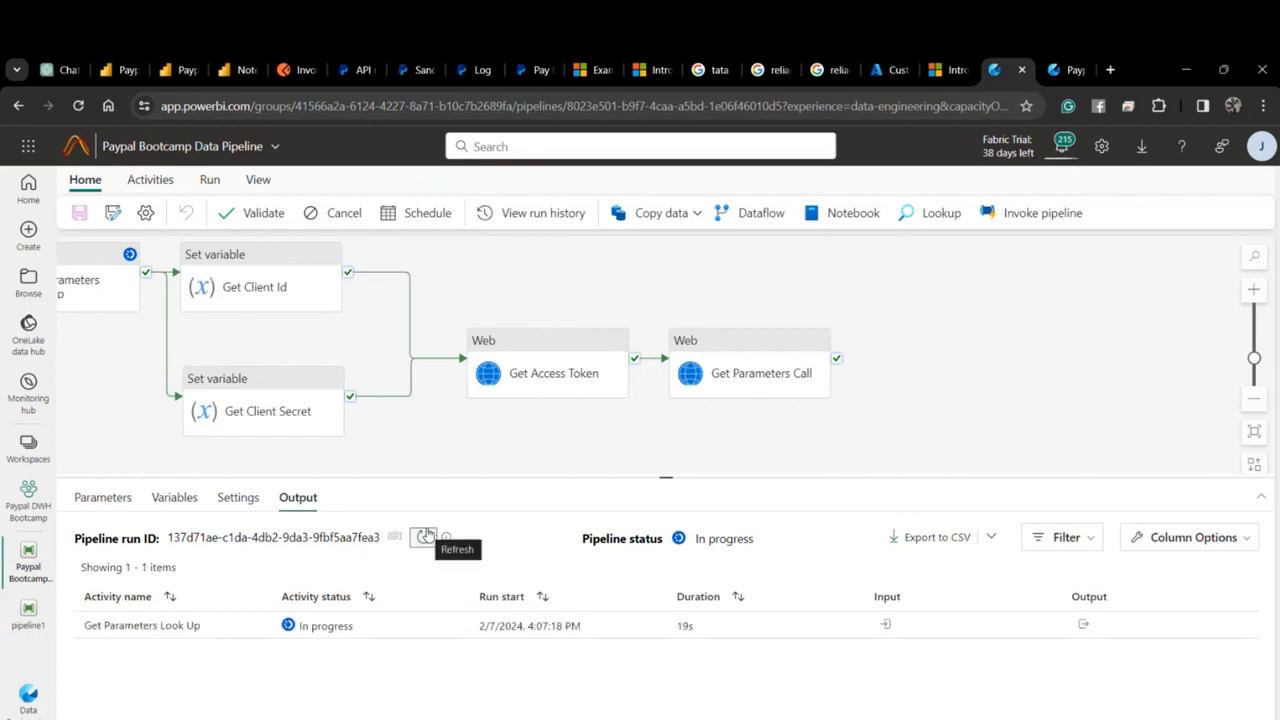
left_click(425, 536)
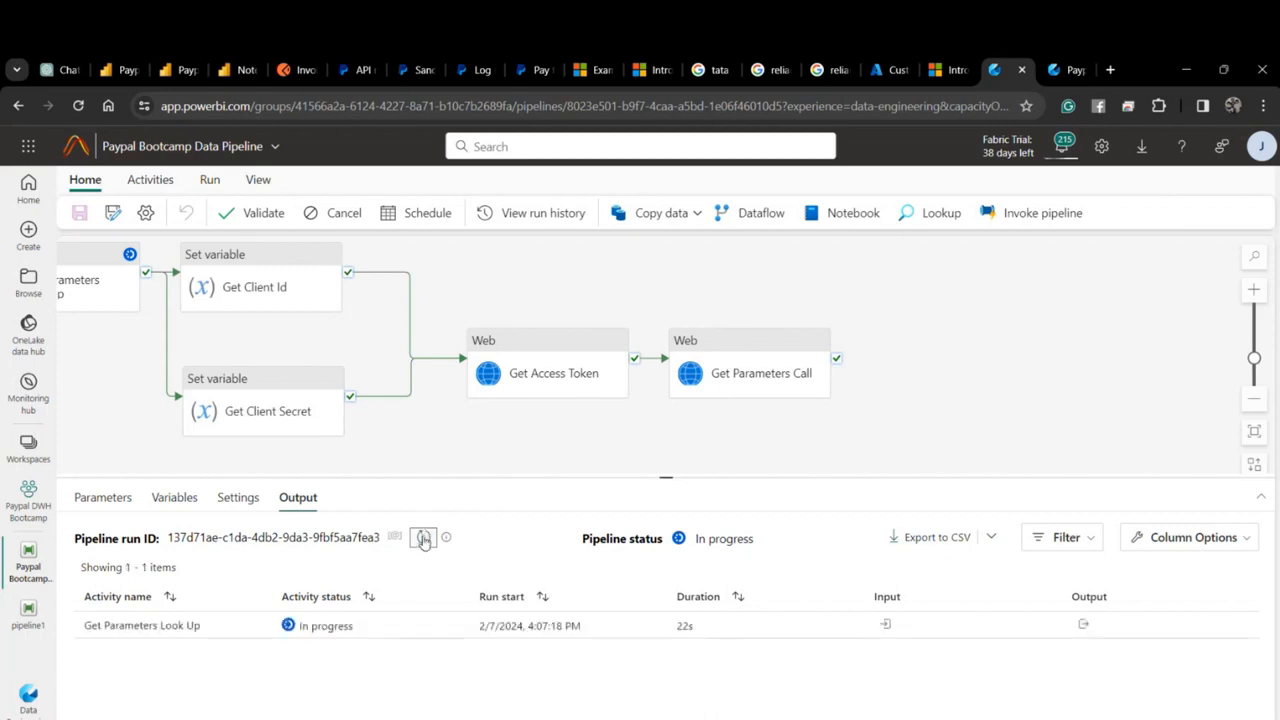
left_click(424, 538)
left_click(424, 538)
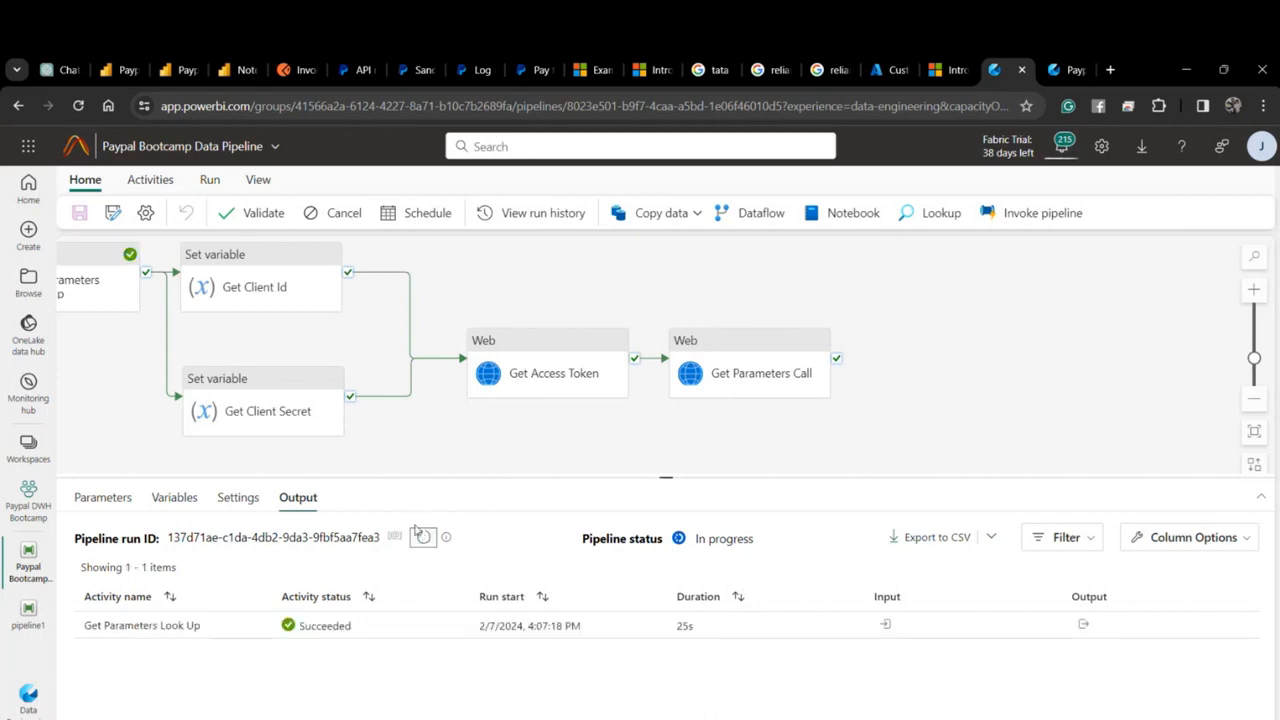
left_click(422, 538)
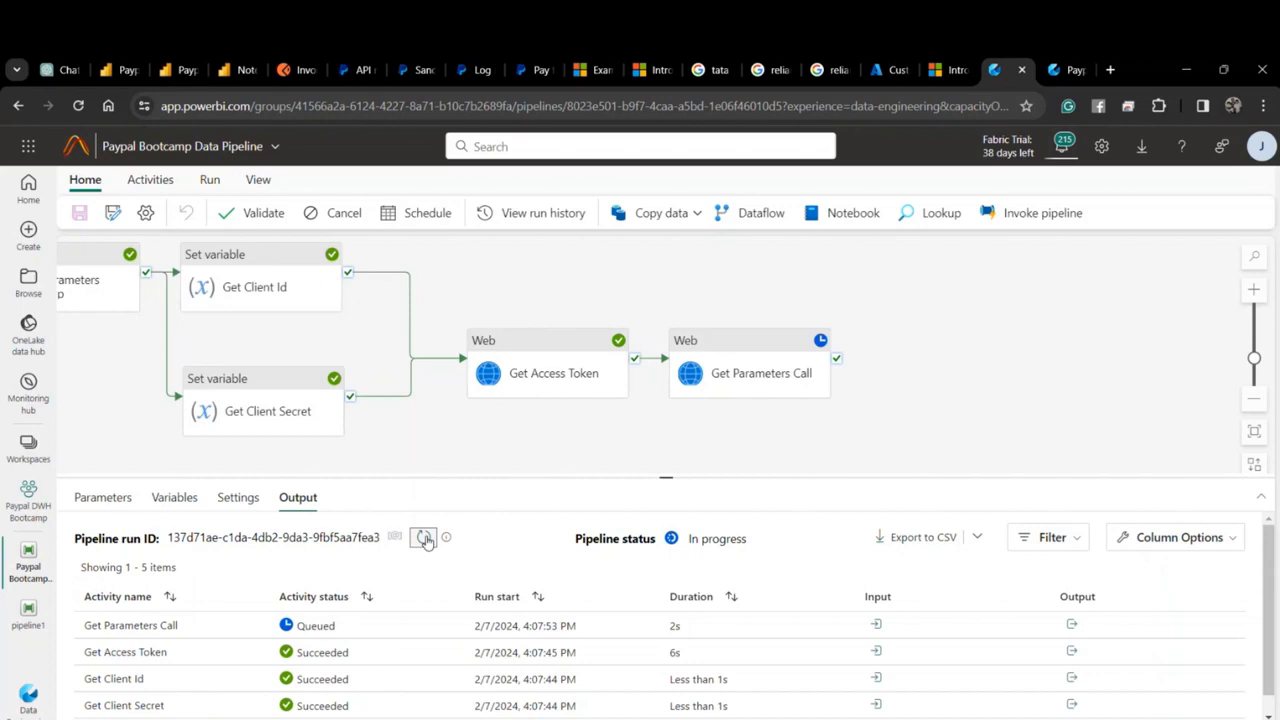
left_click(337, 624)
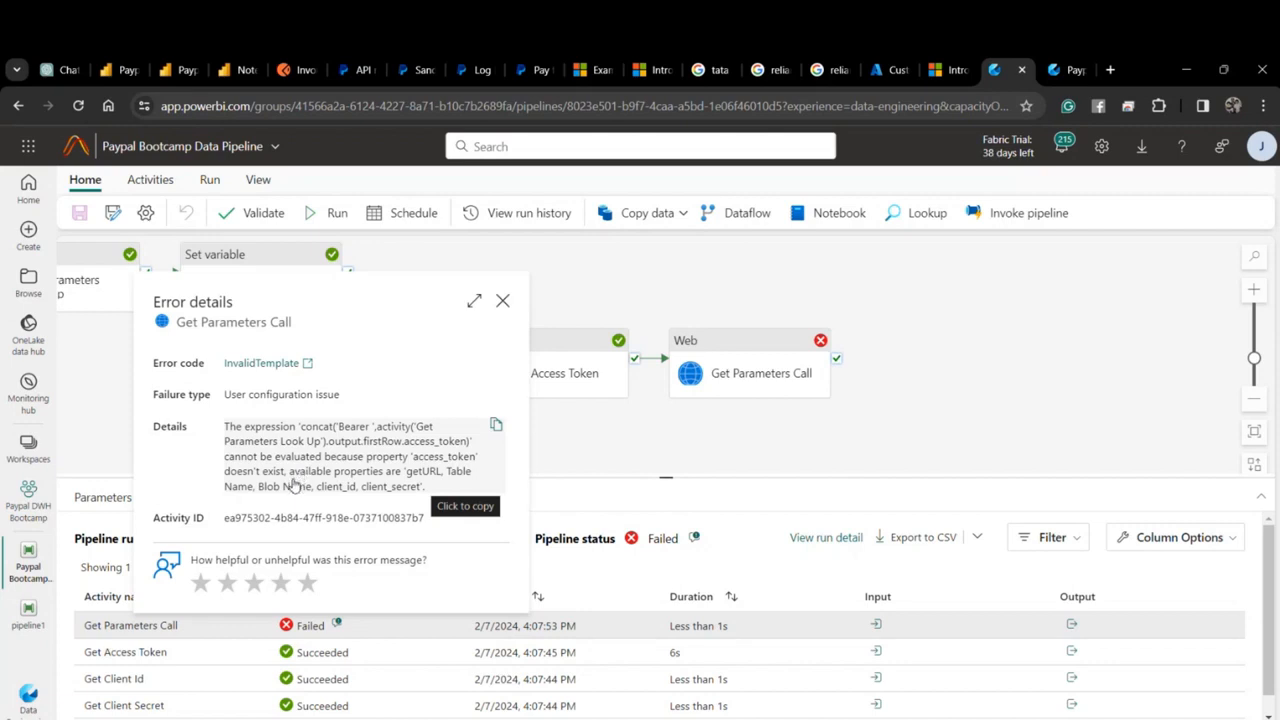
Change the Authorization header expression to use activity('Get Access Token').output.access_token.
left_click(502, 302)
left_click(760, 378)
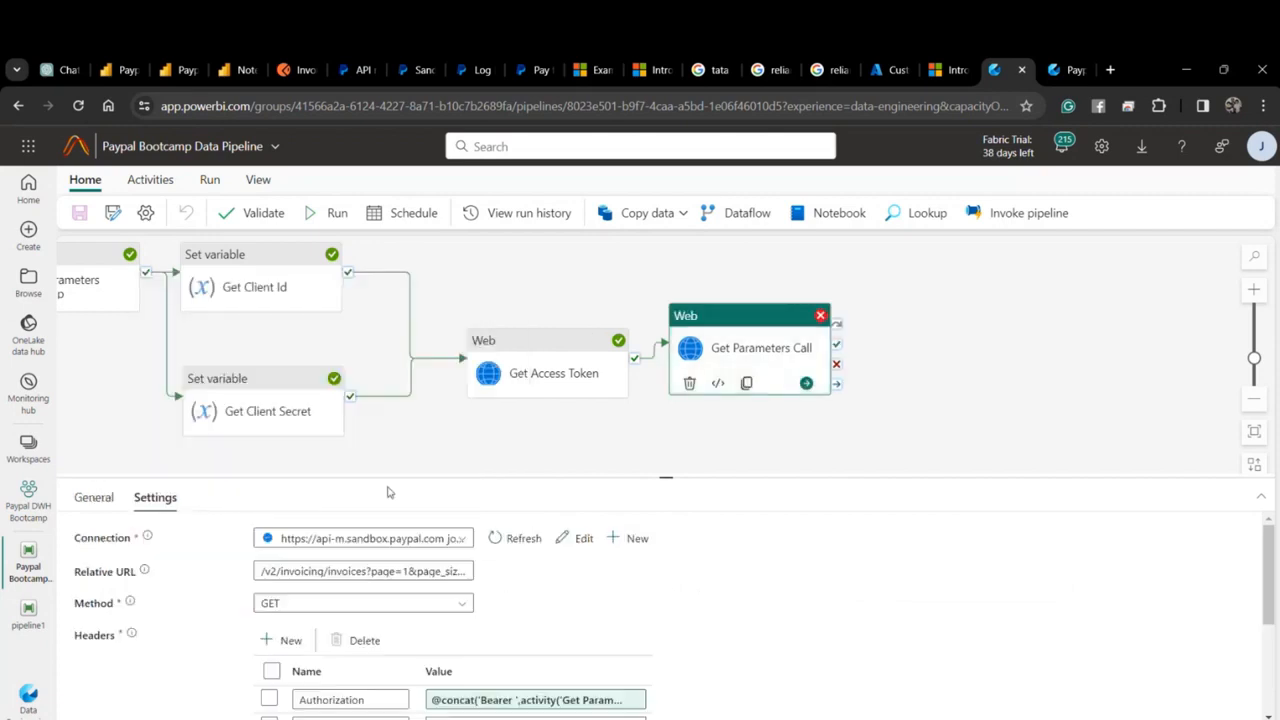
left_click(485, 700)
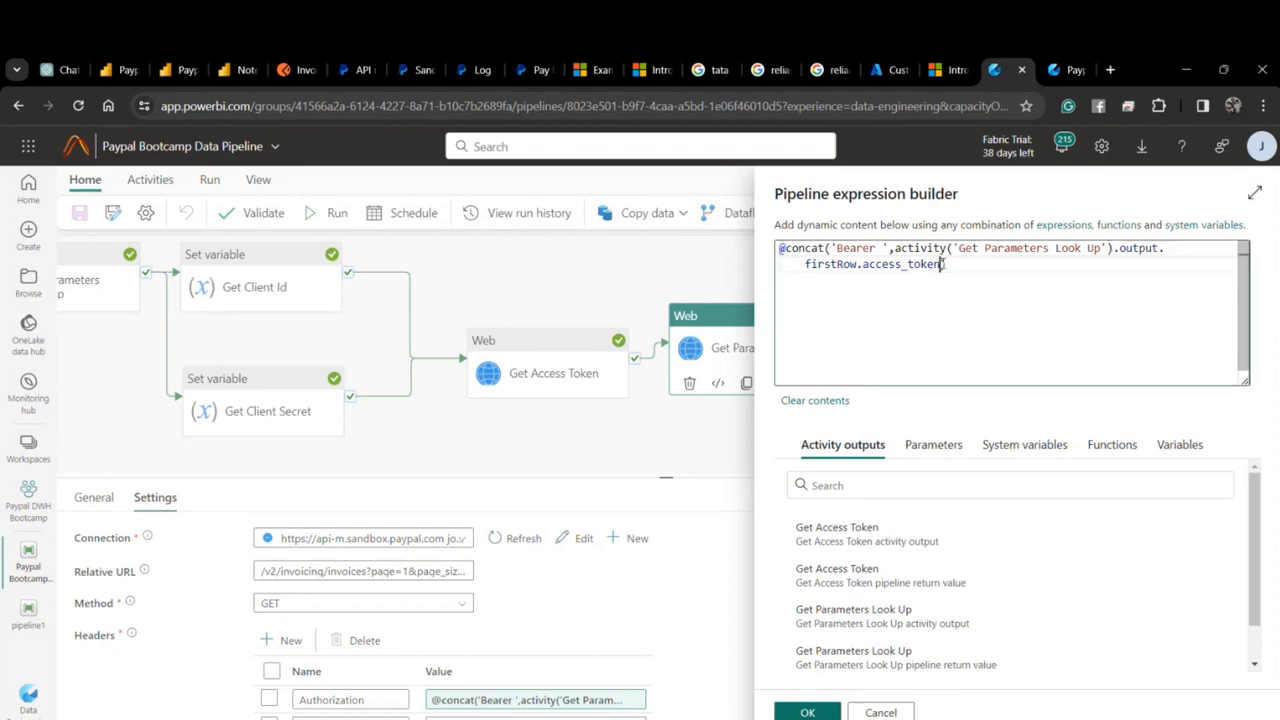
left_click_drag(942, 264, 895, 248)
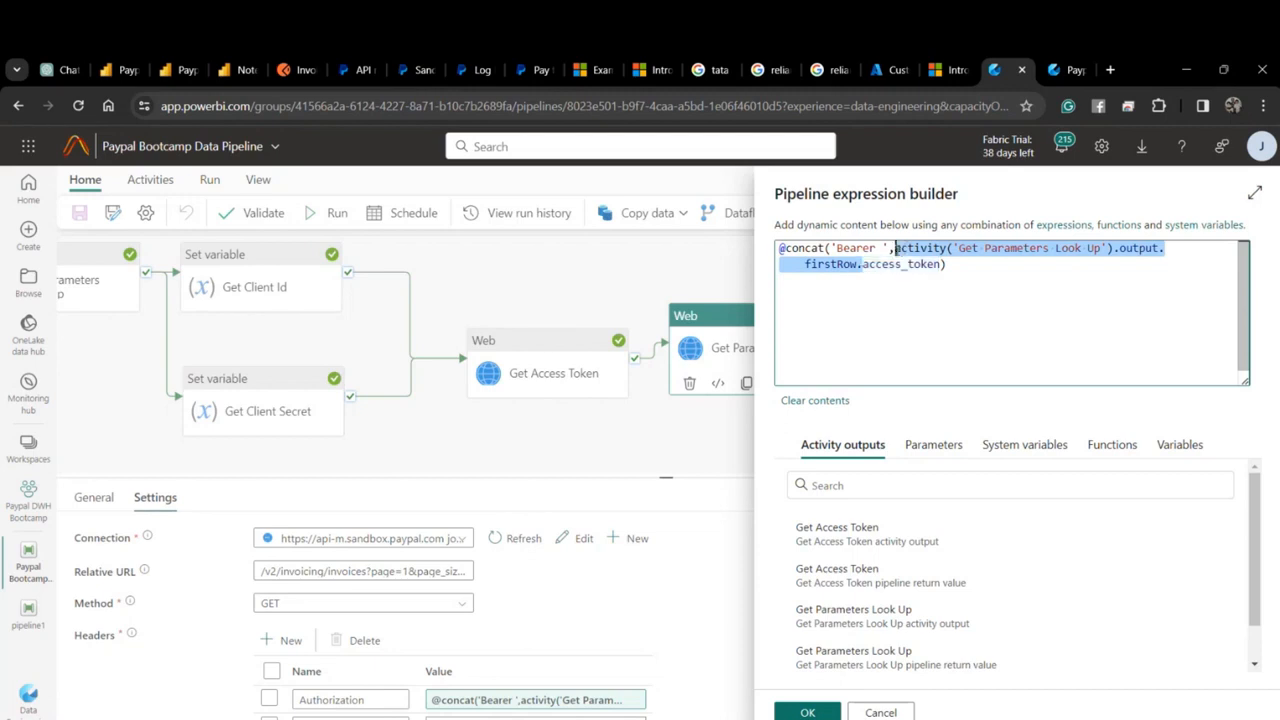
left_click(940, 540)
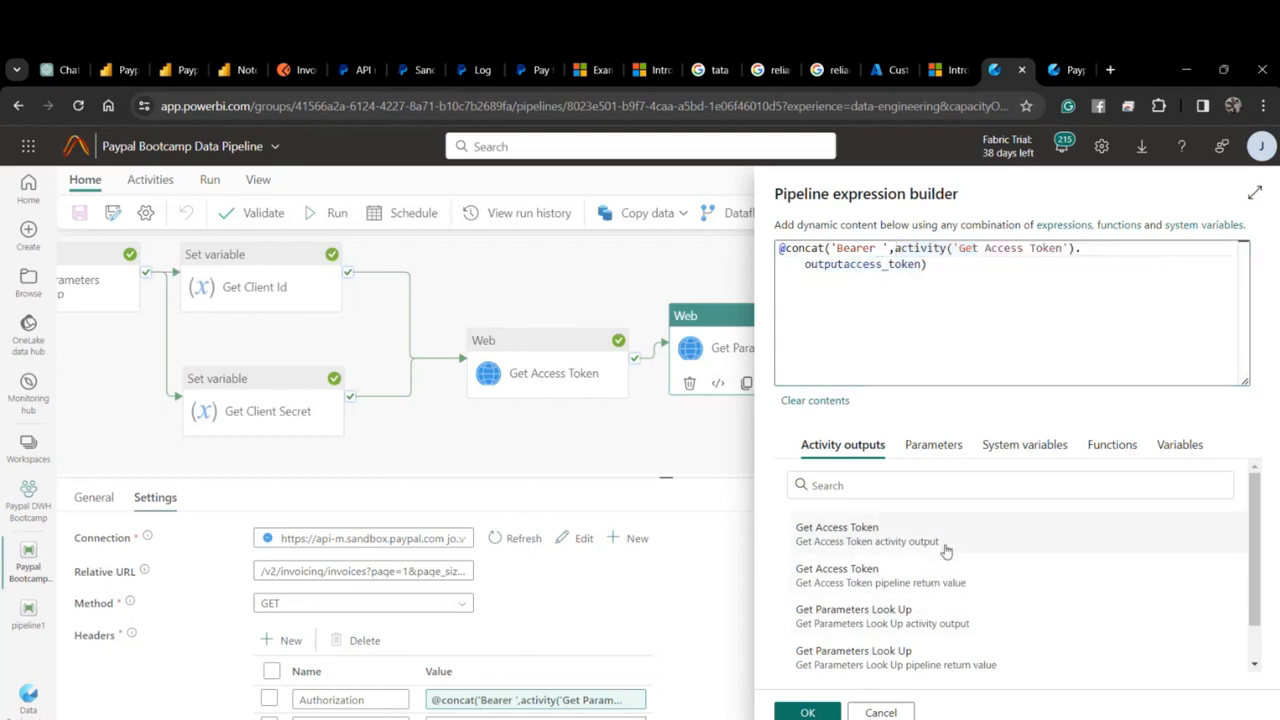
left_click(846, 268)
type(".")
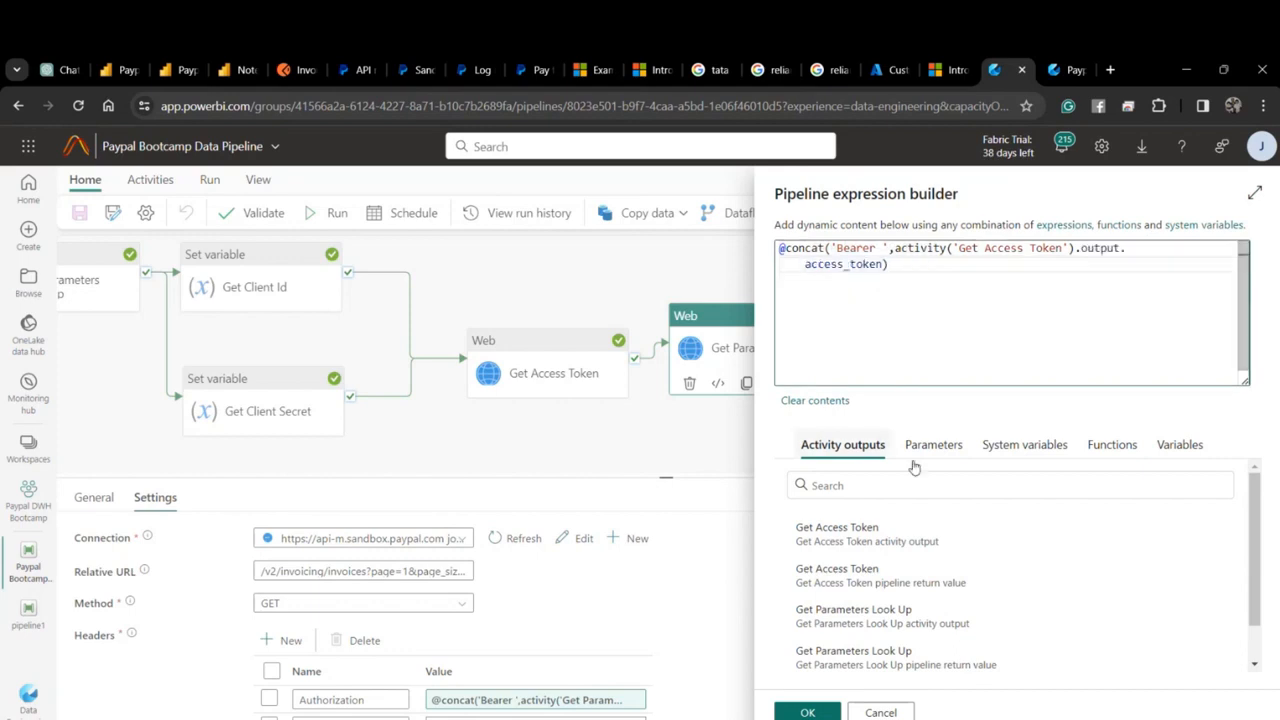
left_click(808, 710)
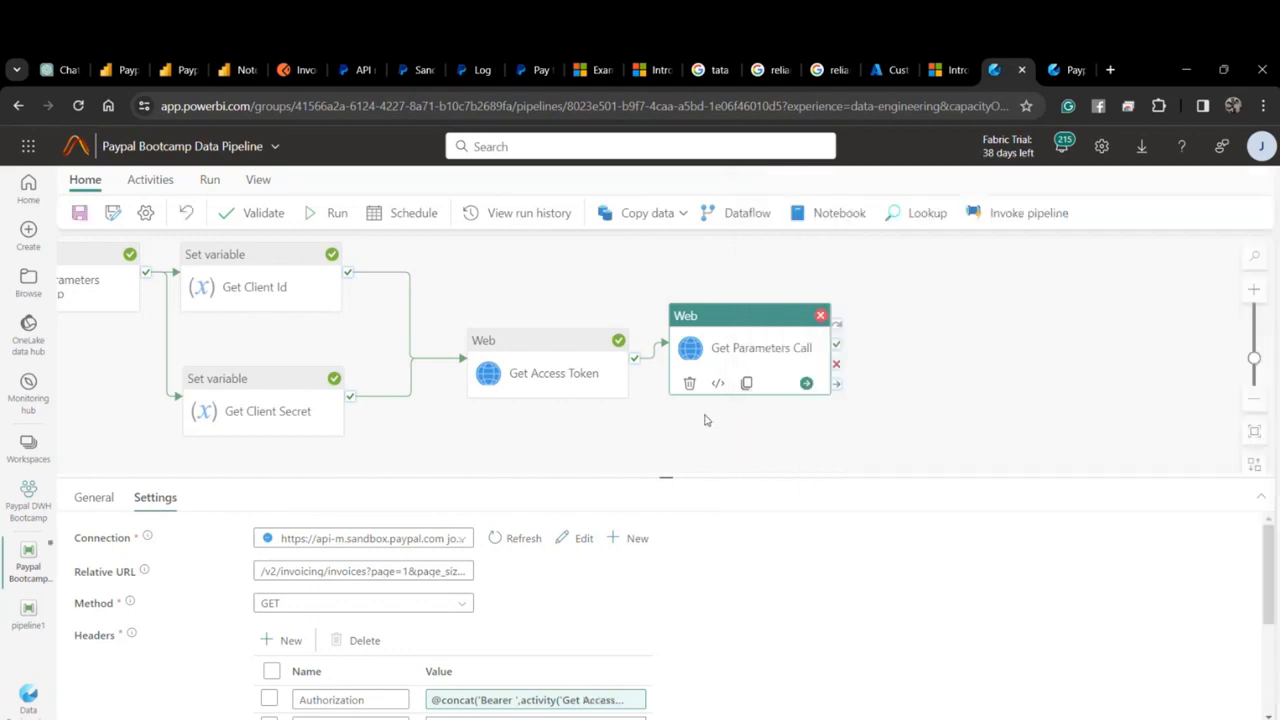
Check the Get Access Token output for access_token, then save the pipeline.
left_click(704, 420)
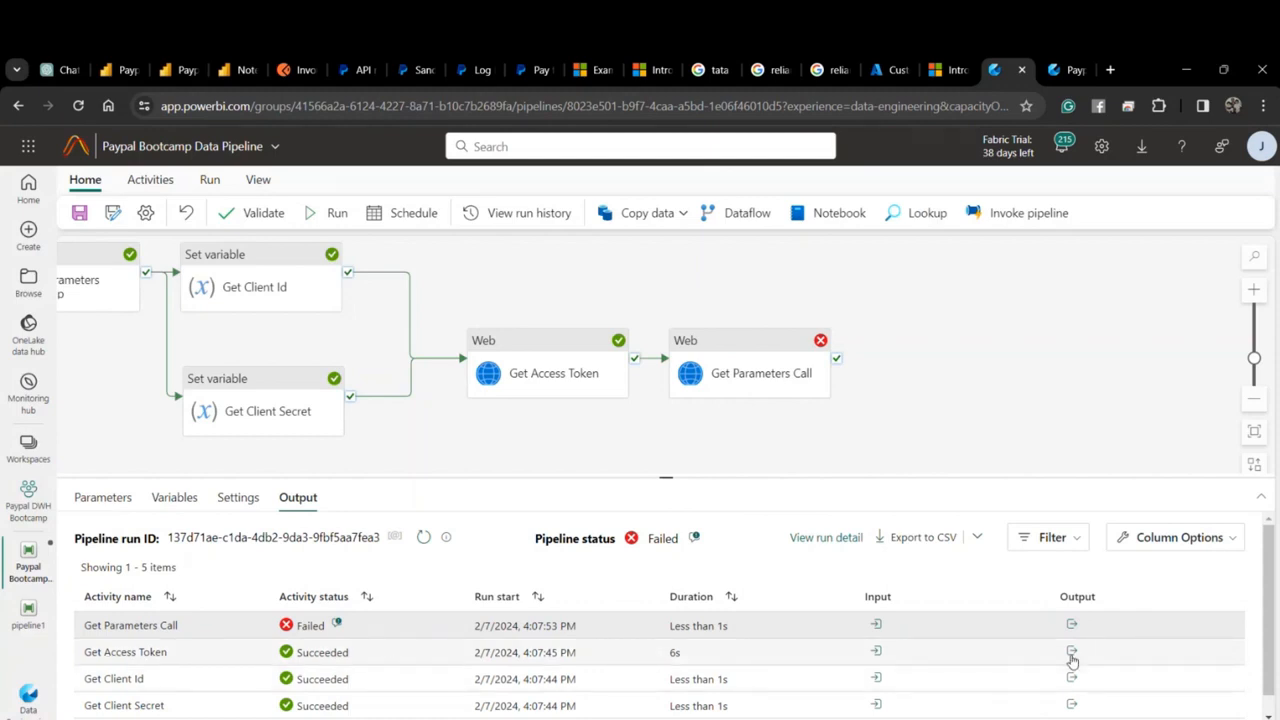
left_click(1071, 653)
scroll(1100, 540, "down", 3)
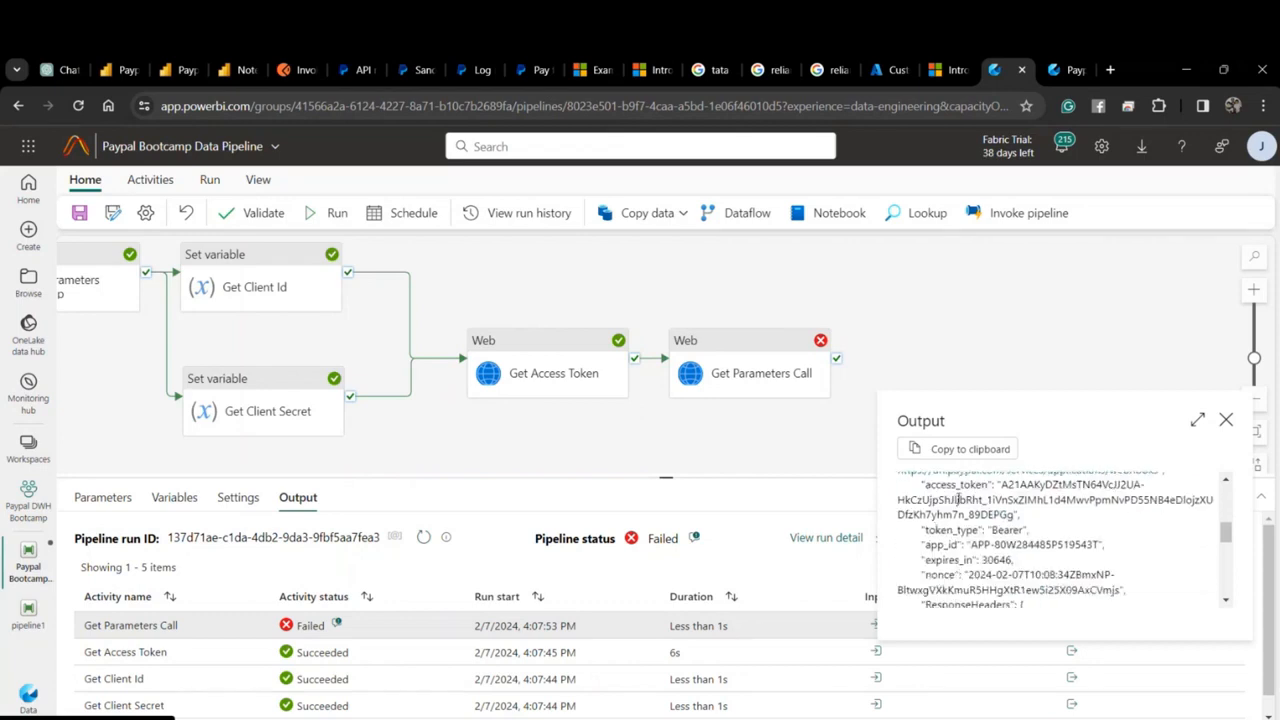
left_click(1226, 420)
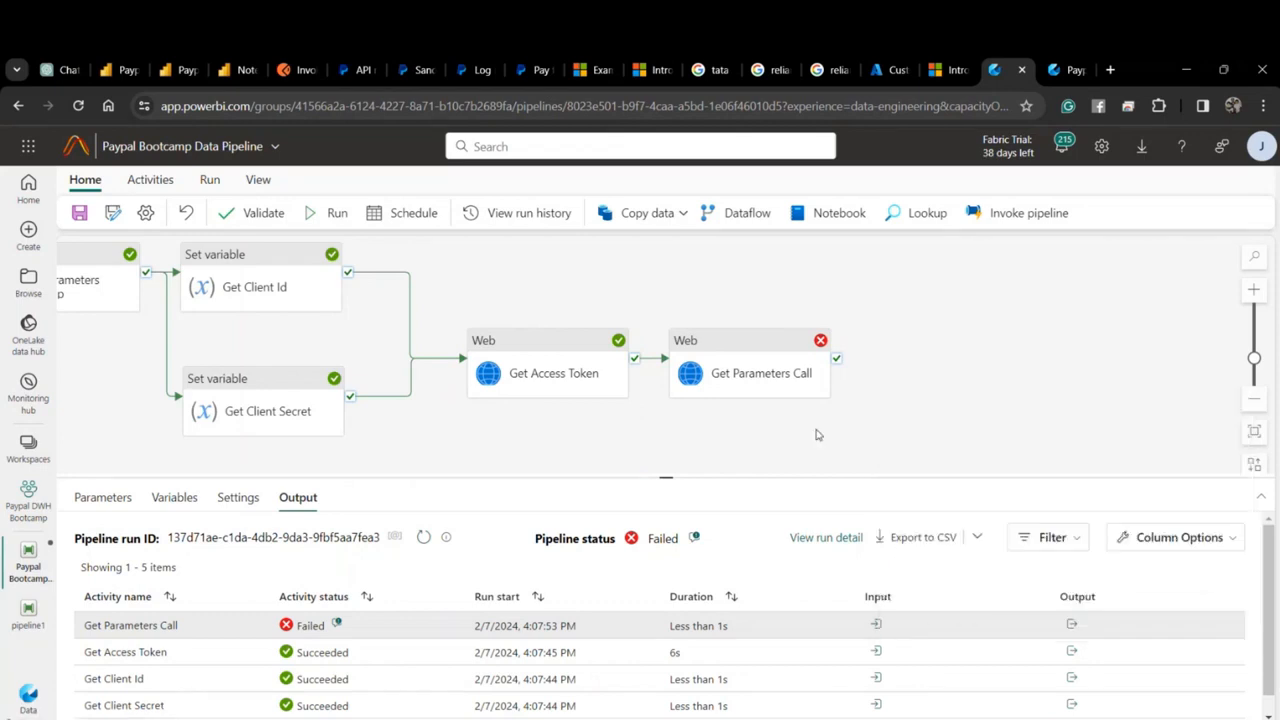
key("ctrl+s")
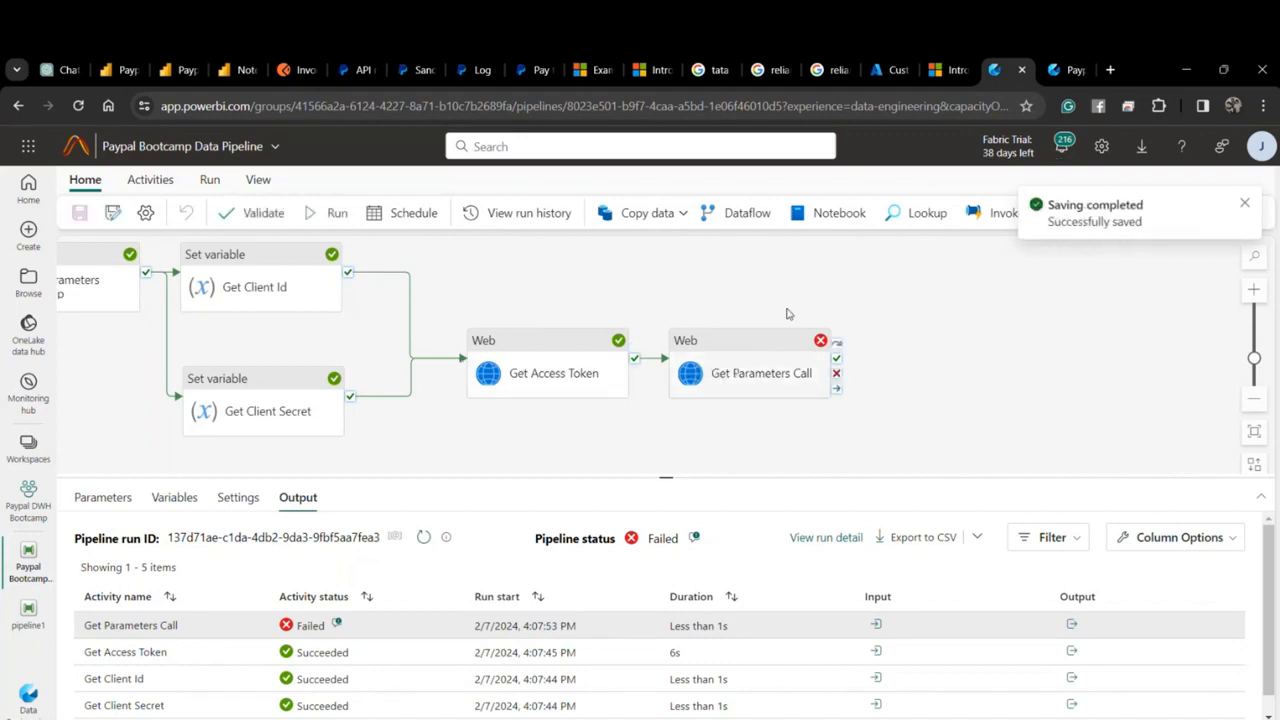
scroll(797, 301, "right", 2)
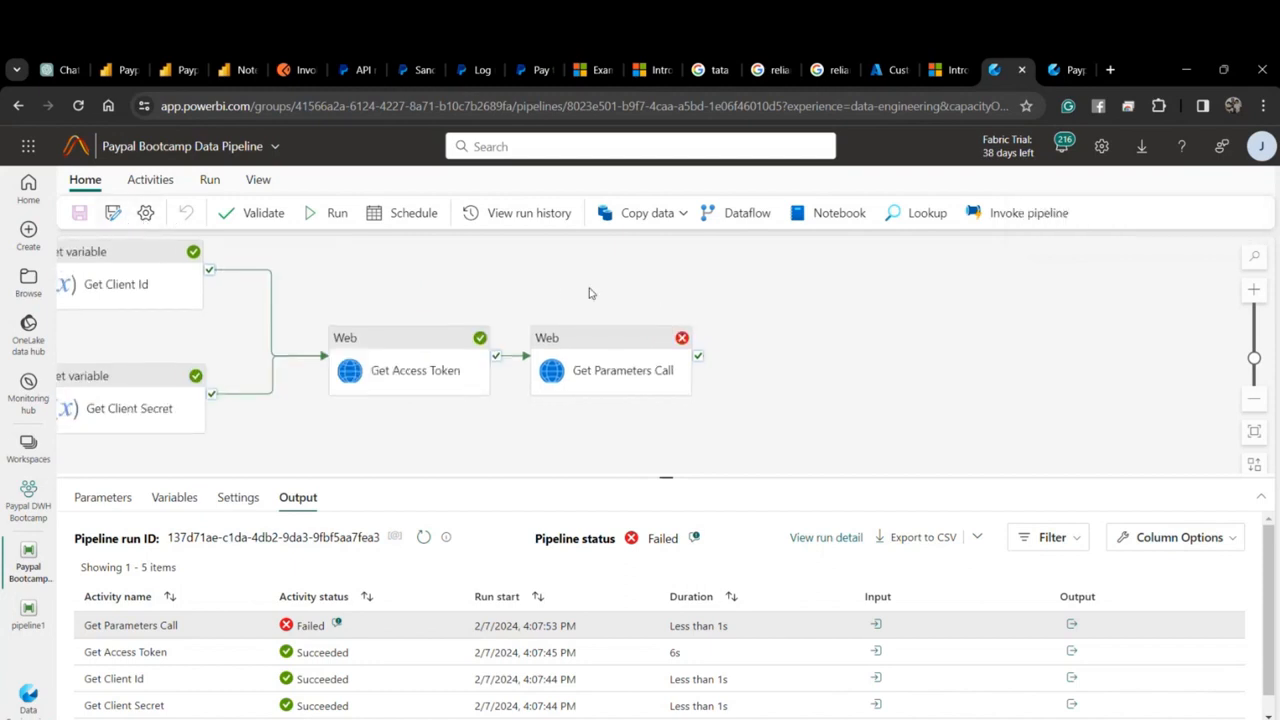
scroll(589, 293, "right", 2)
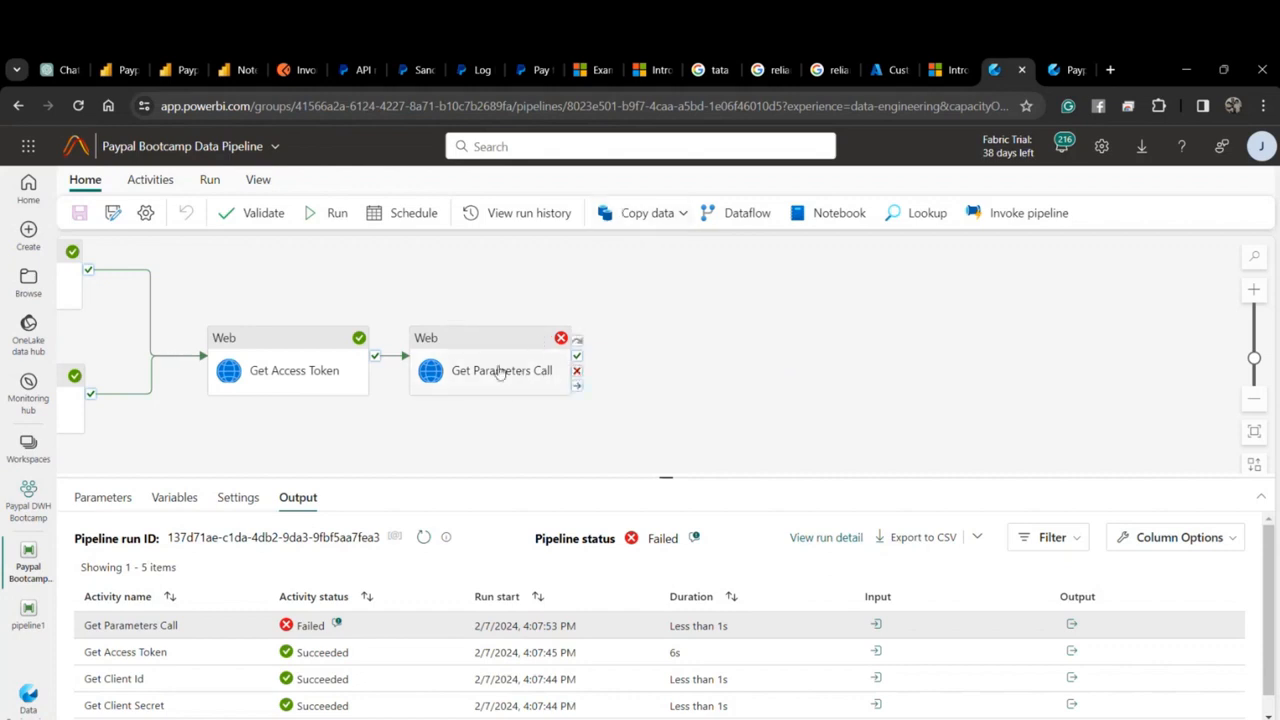
Add a Copy data activity beside Get Parameters Call, running on its success.
left_click(612, 217)
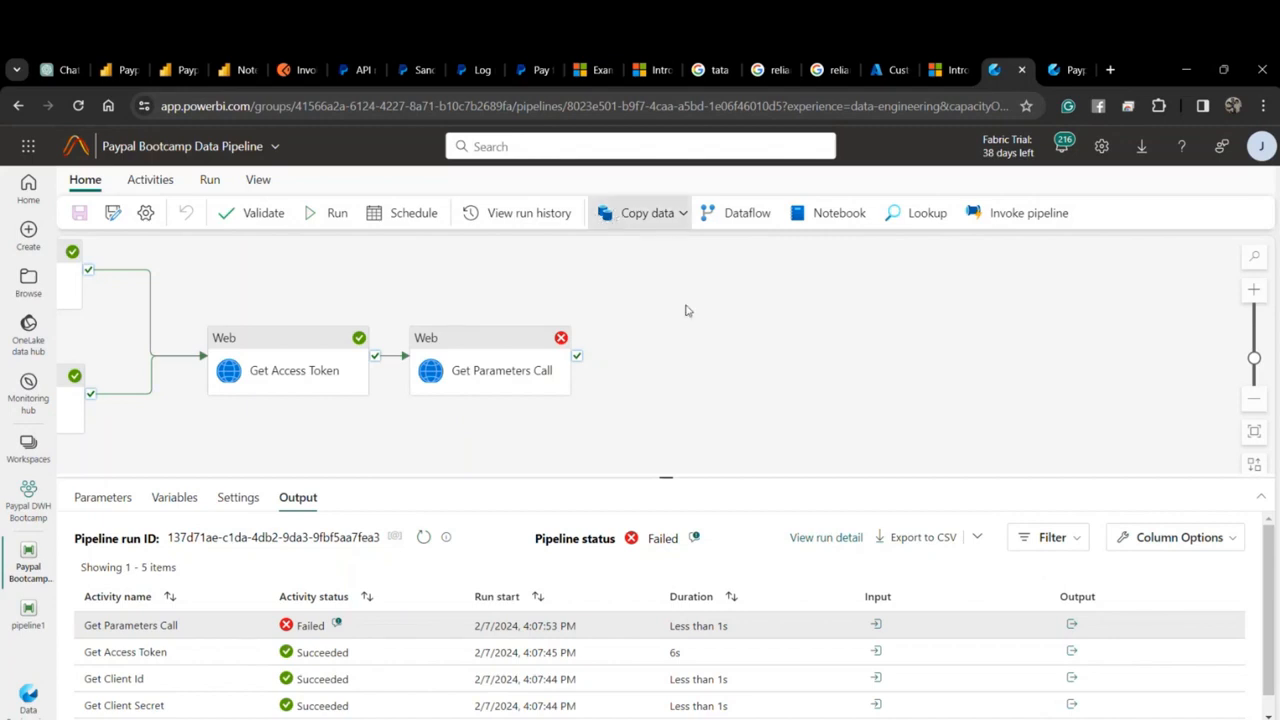
left_click(660, 216)
left_click(643, 248)
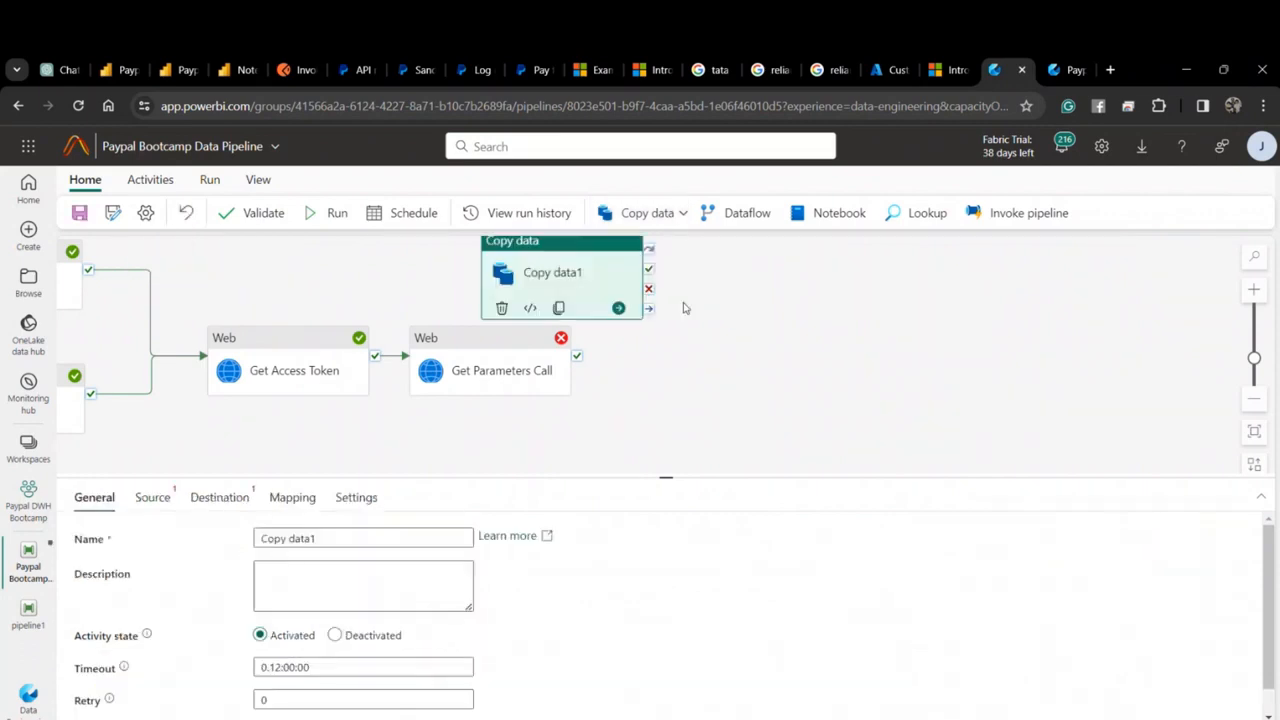
left_click_drag(537, 290, 708, 366)
left_click_drag(577, 355, 731, 358)
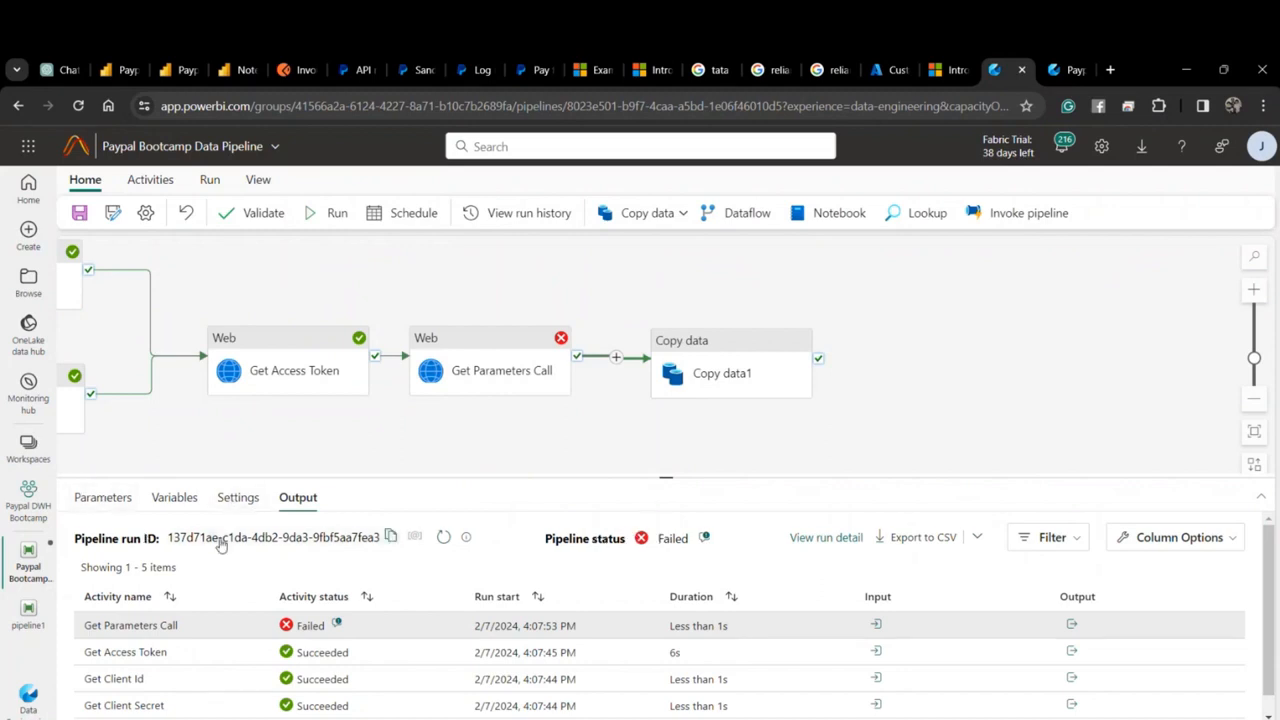
Rename the Copy data activity to 'Get Data from API to Lakehouse'.
left_click(121, 503)
left_click(677, 379)
left_click(323, 535)
mouse_move(323, 533)
left_mouse_down()
mouse_move(299, 533)
mouse_move(310, 532)
left_mouse_up()
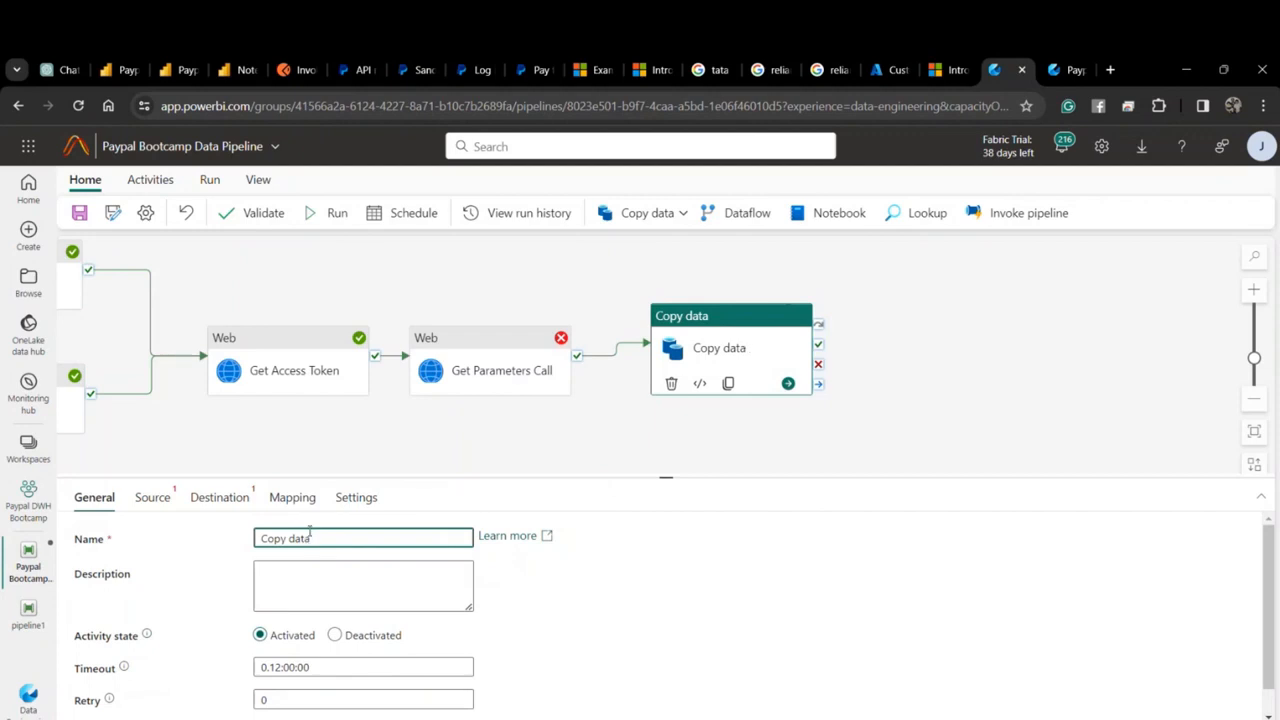
key("BackSpace")
key("BackSpace")
key("BackSpace")
key("BackSpace")
key("BackSpace")
key("BackSpace")
key("BackSpace")
key("BackSpace")
key("BackSpace")
key("BackSpace")
type("Get")
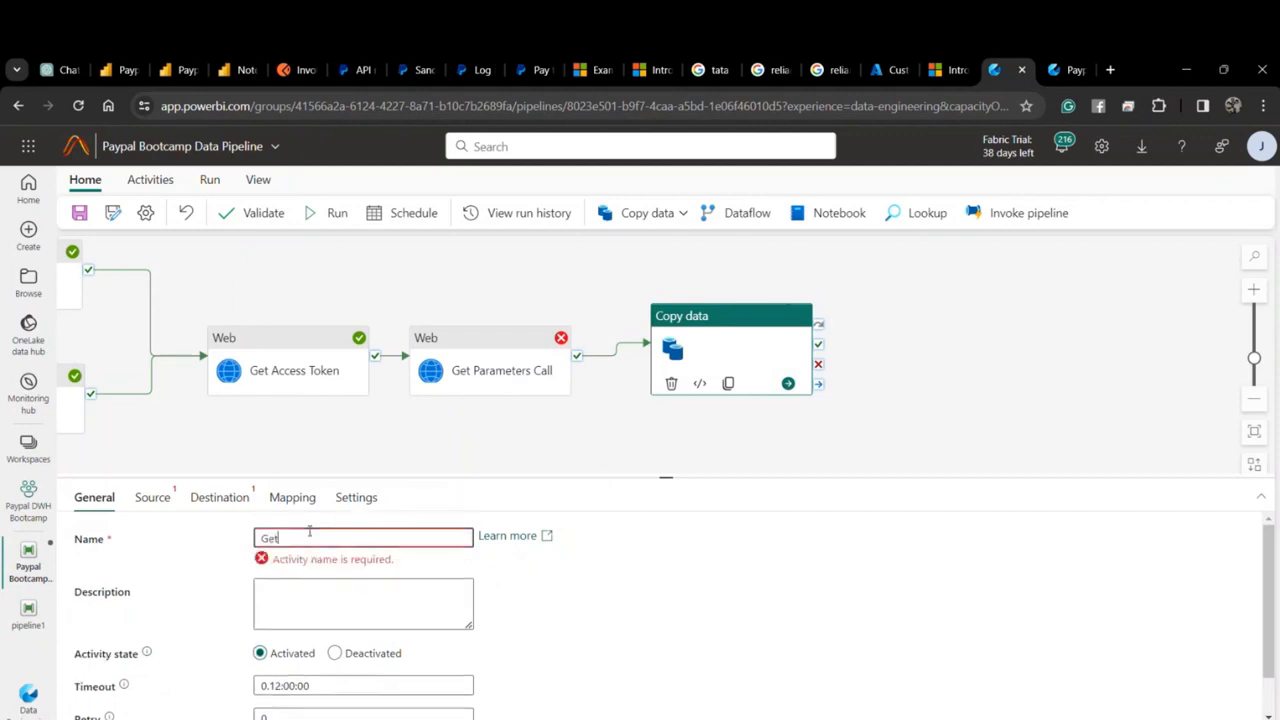
type(" Data f")
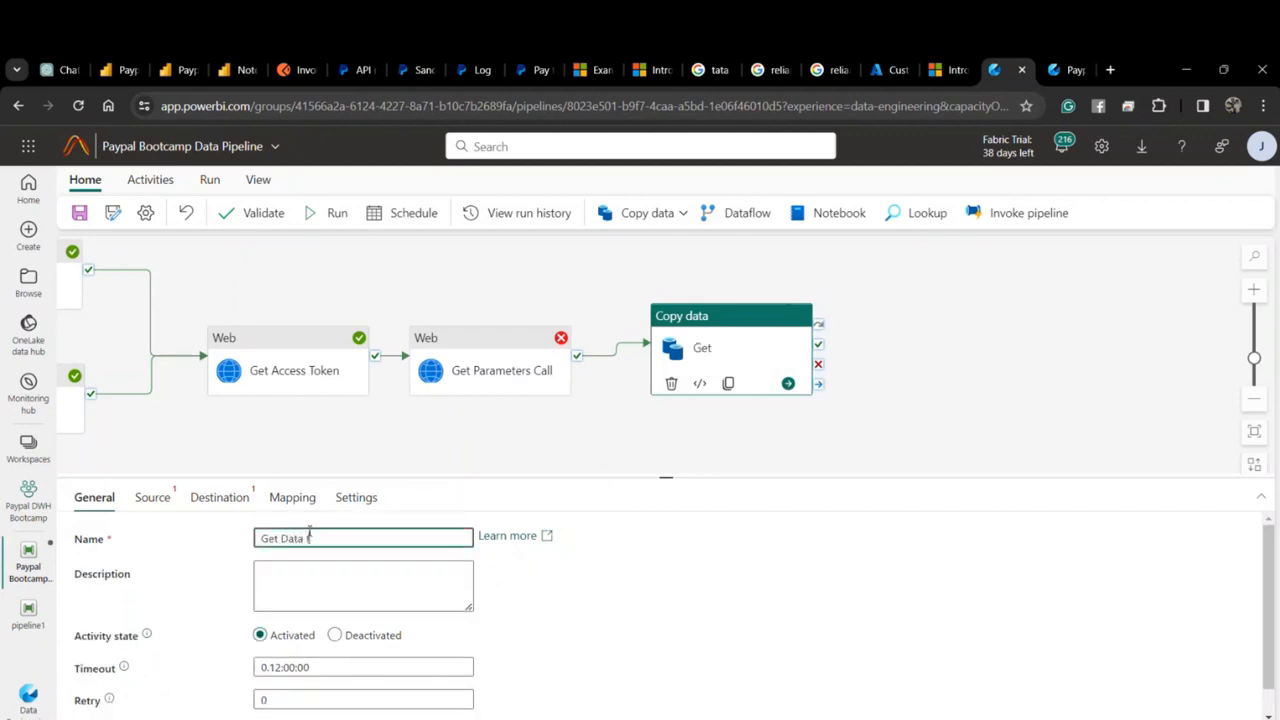
type("rom API to L")
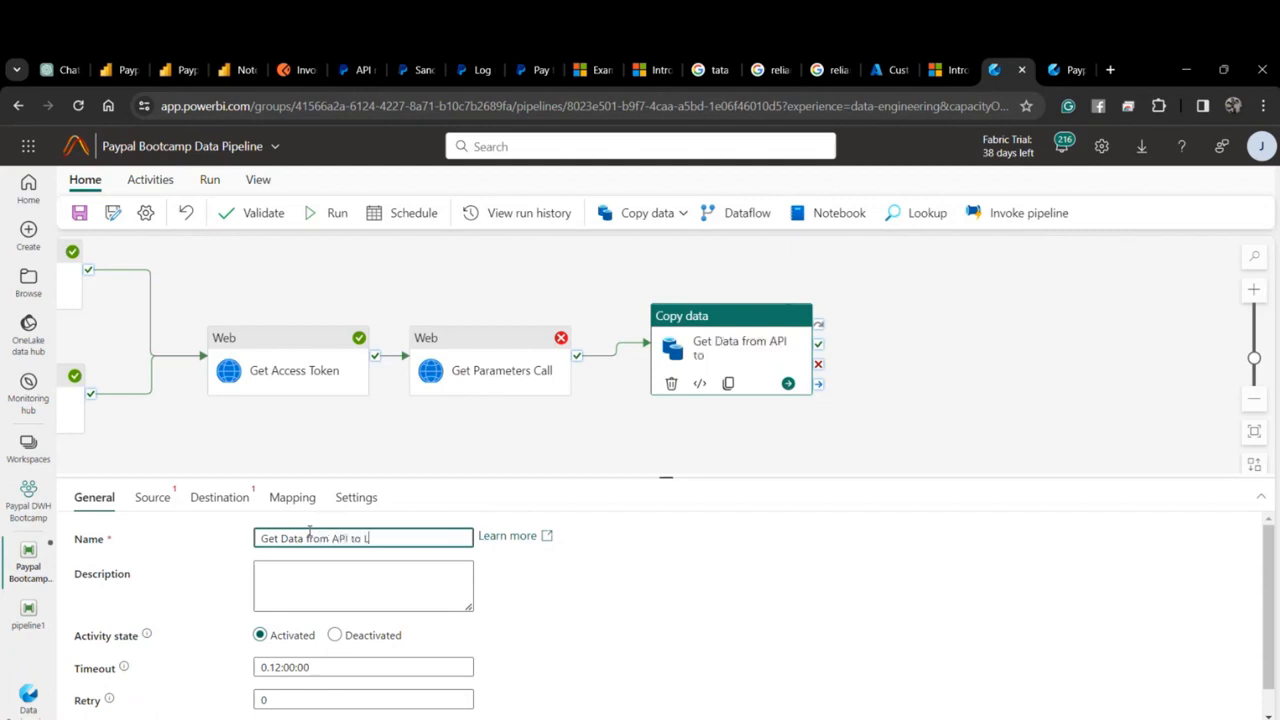
type("akehouse")
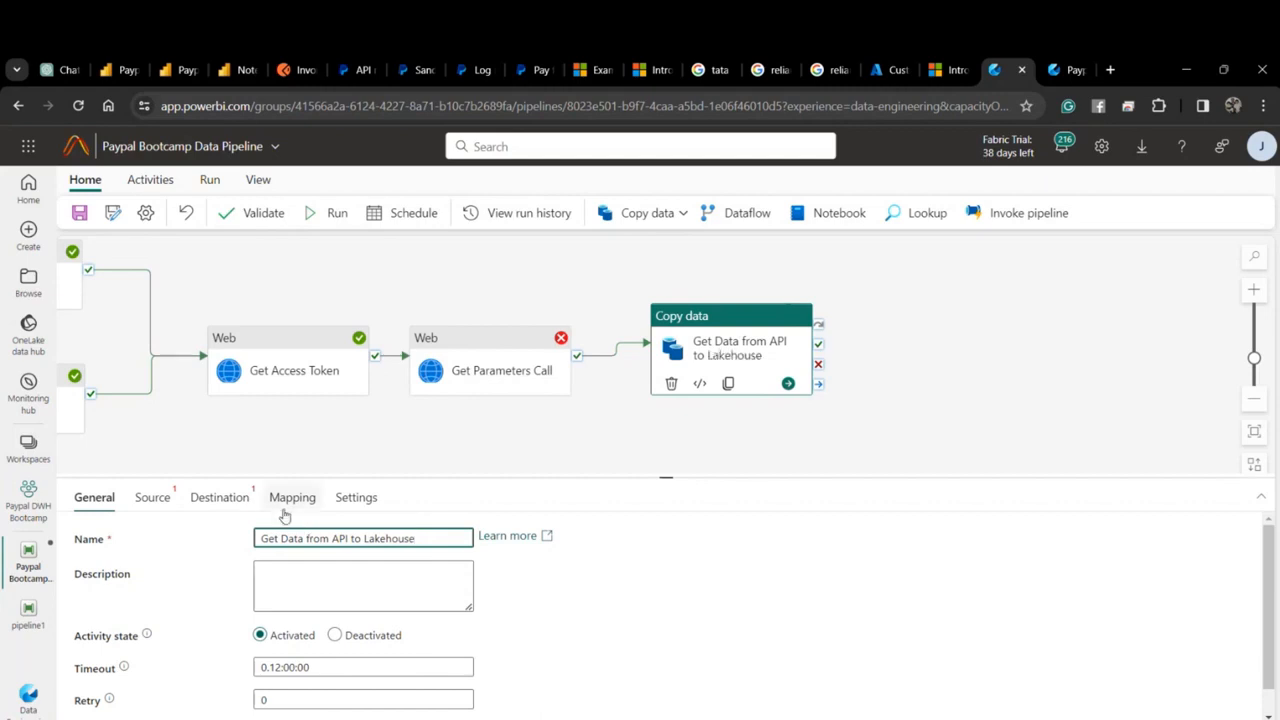
left_click(165, 499)
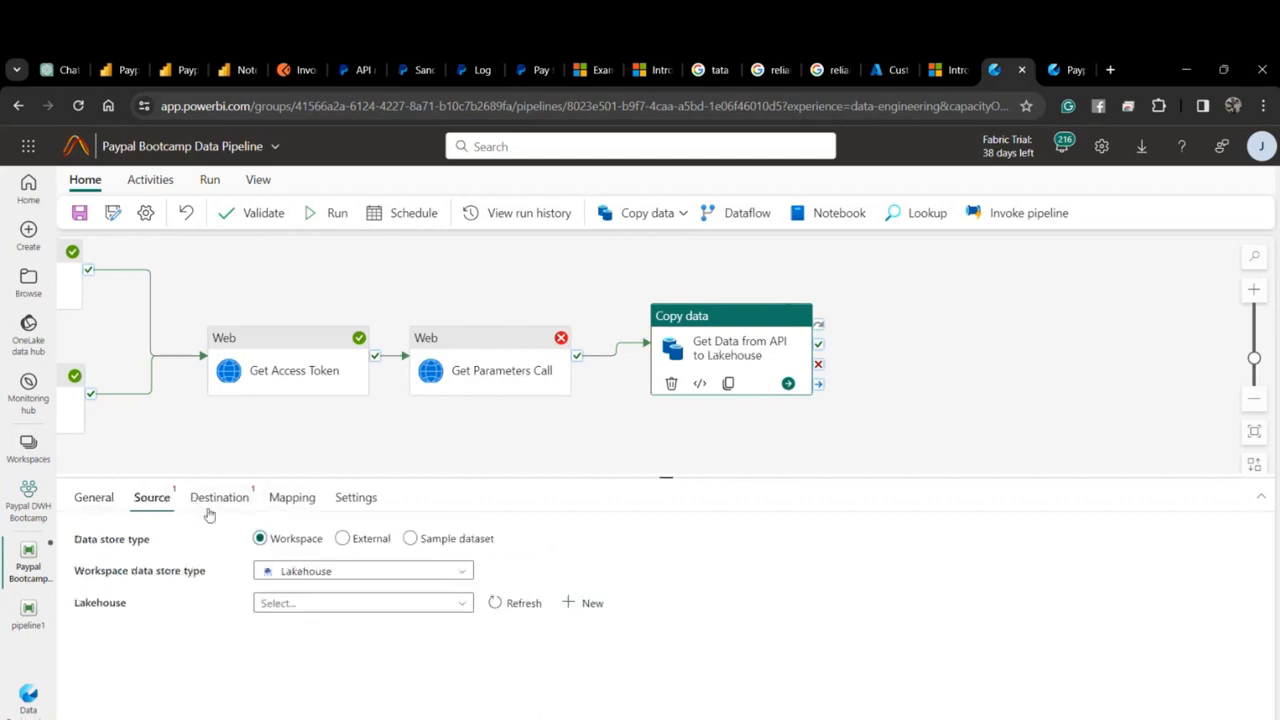
Set the Copy data source to the external PayPal sandbox connection.
left_click(318, 603)
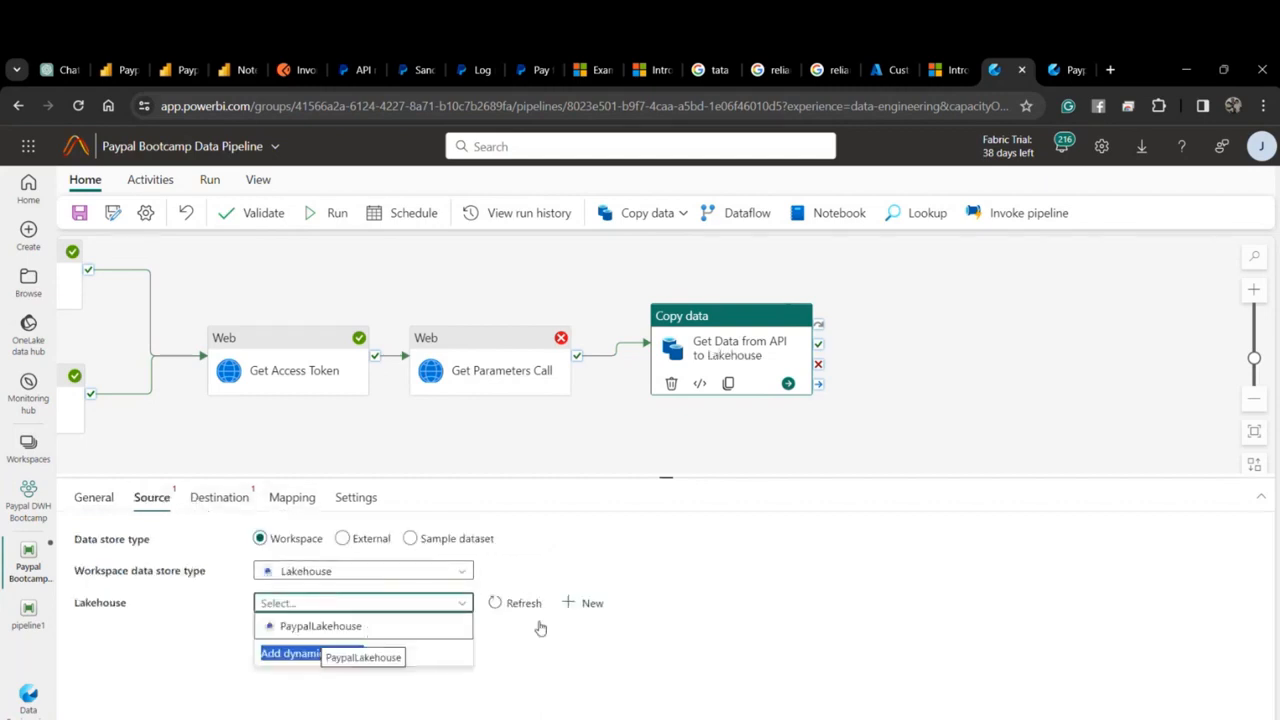
left_click(766, 605)
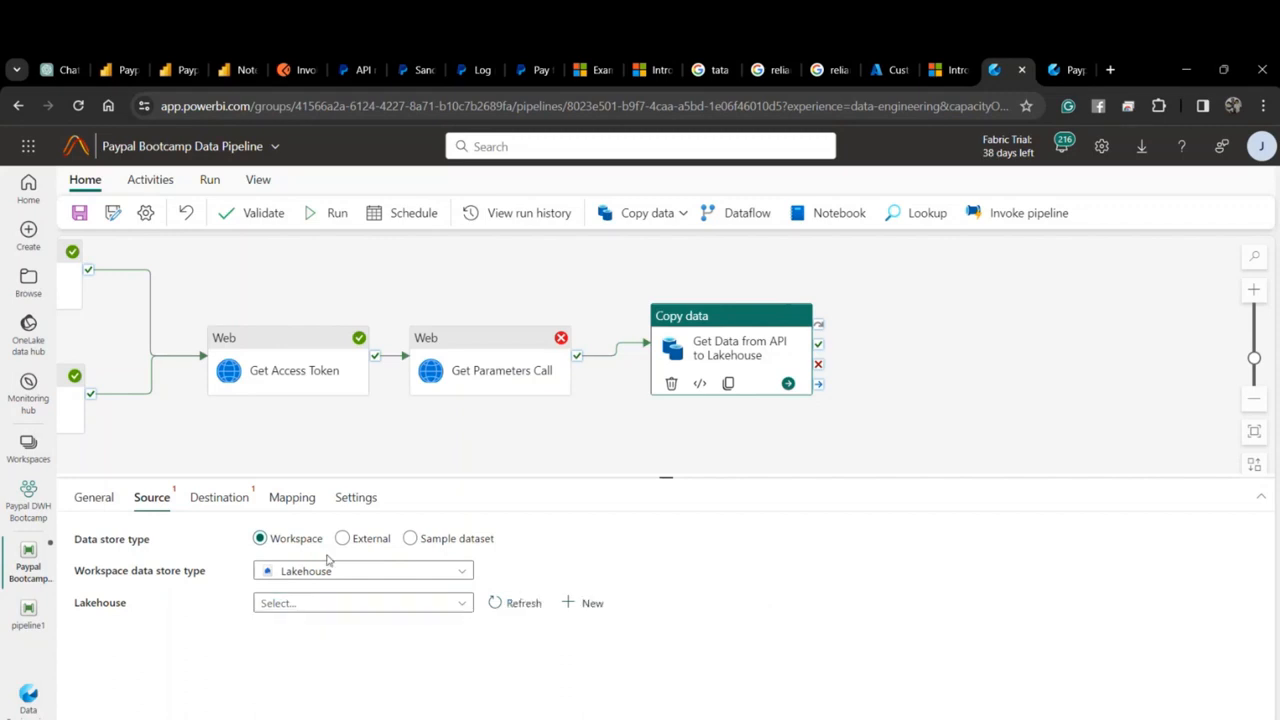
left_click(400, 569)
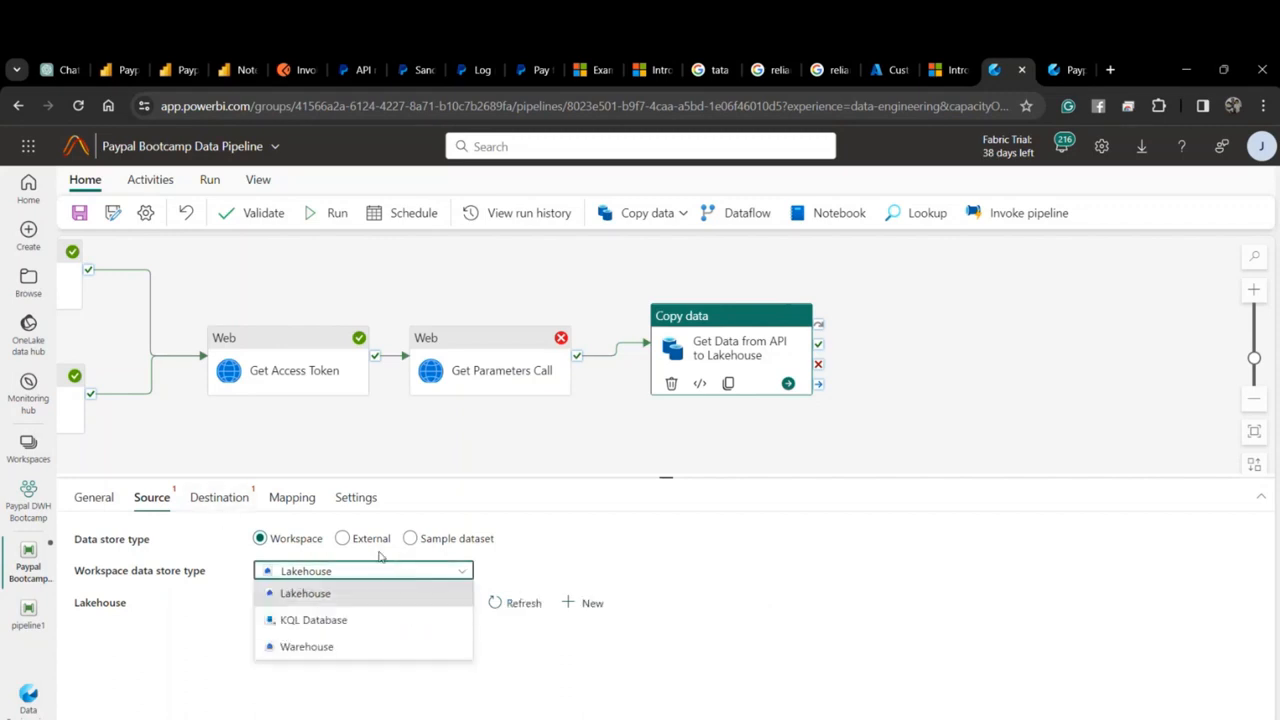
left_click(342, 538)
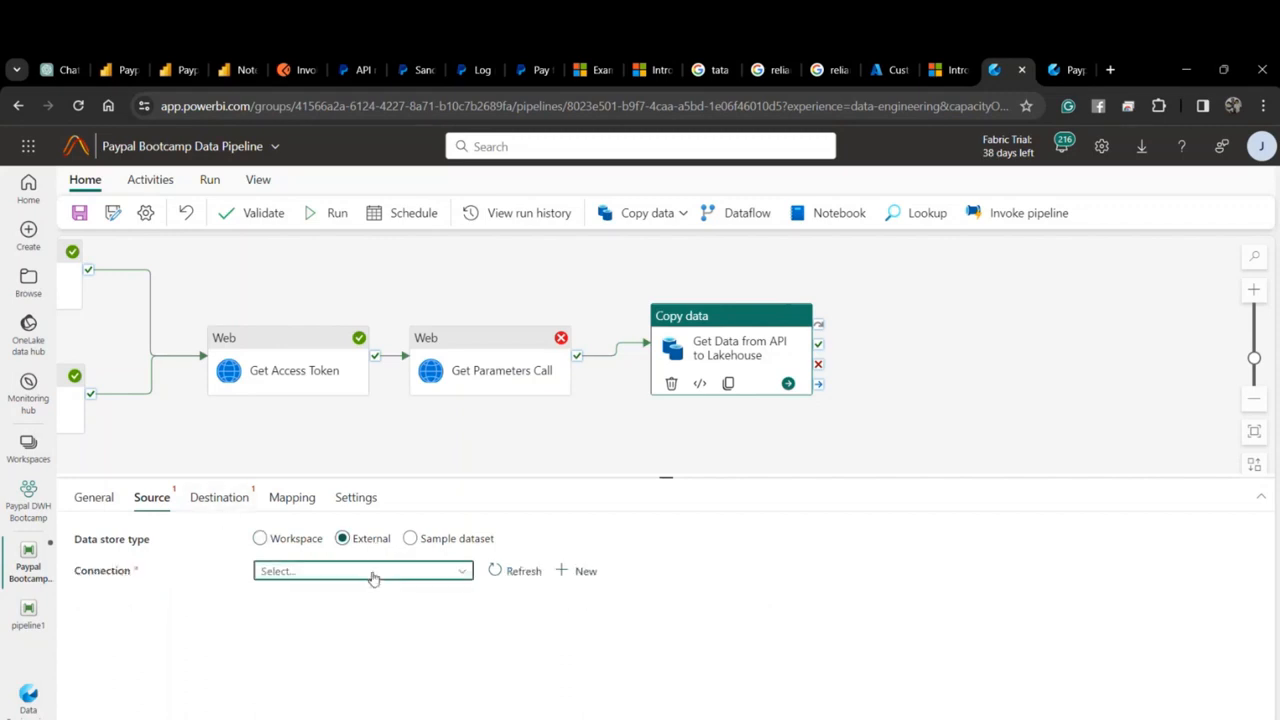
left_click(372, 578)
scroll(358, 680, "down", 3)
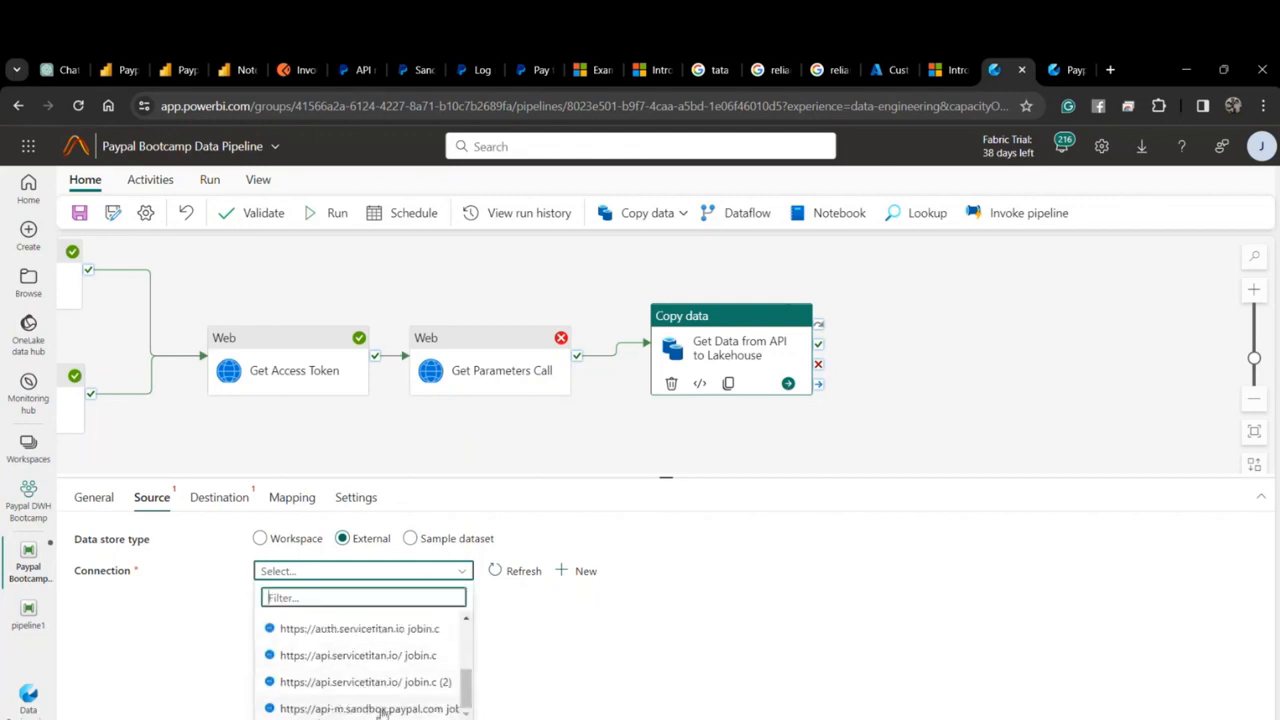
left_click(370, 708)
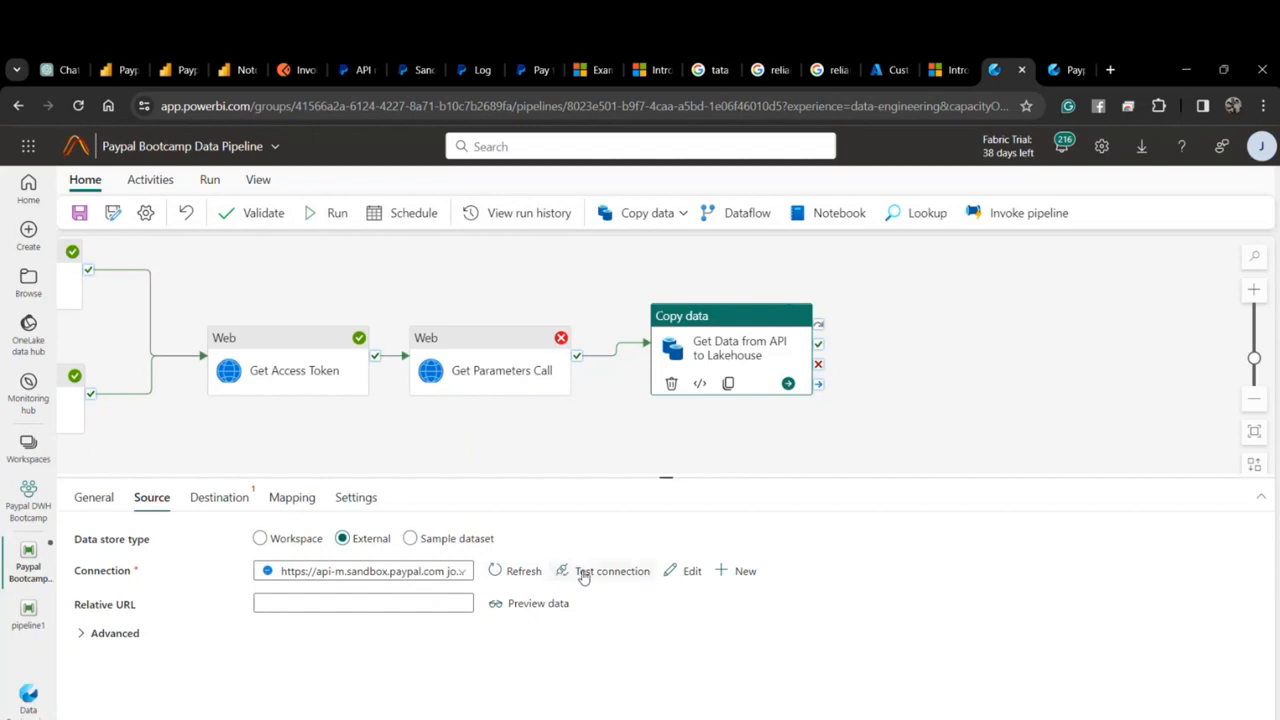
Select the /v2/ invoices URL path in Postman's Invoices request to copy it.
left_click(410, 604)
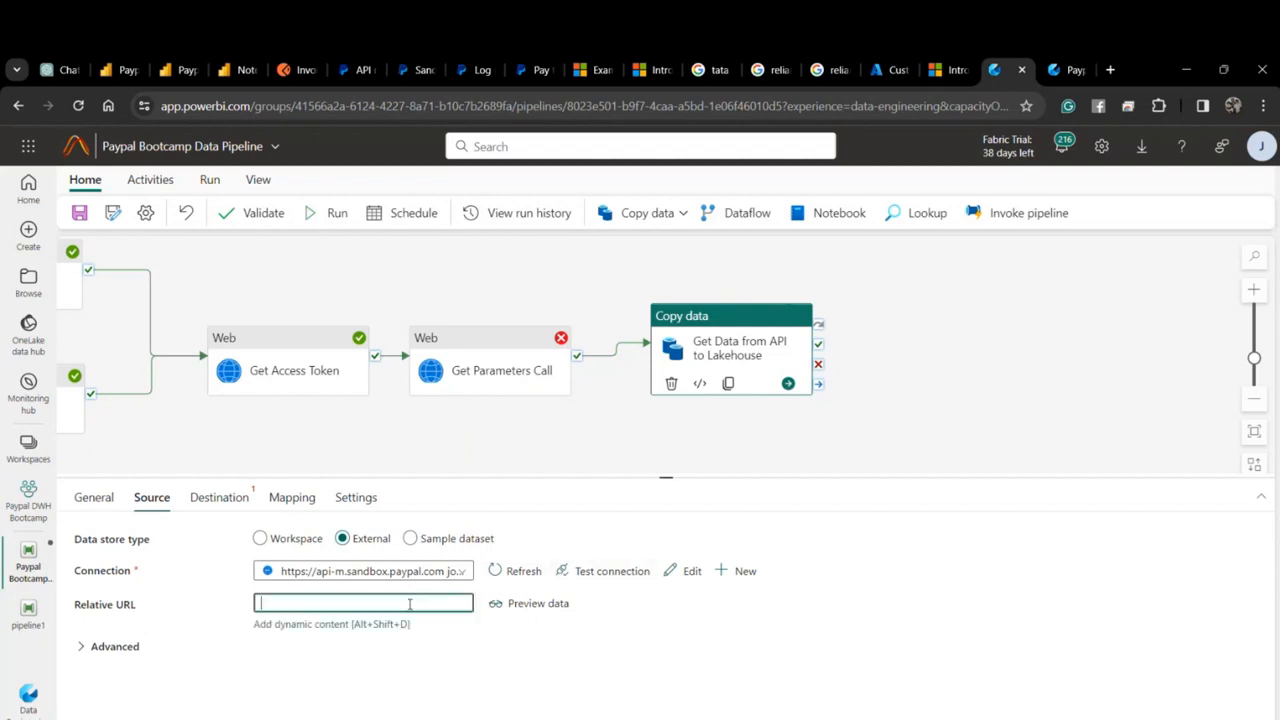
left_click(303, 77)
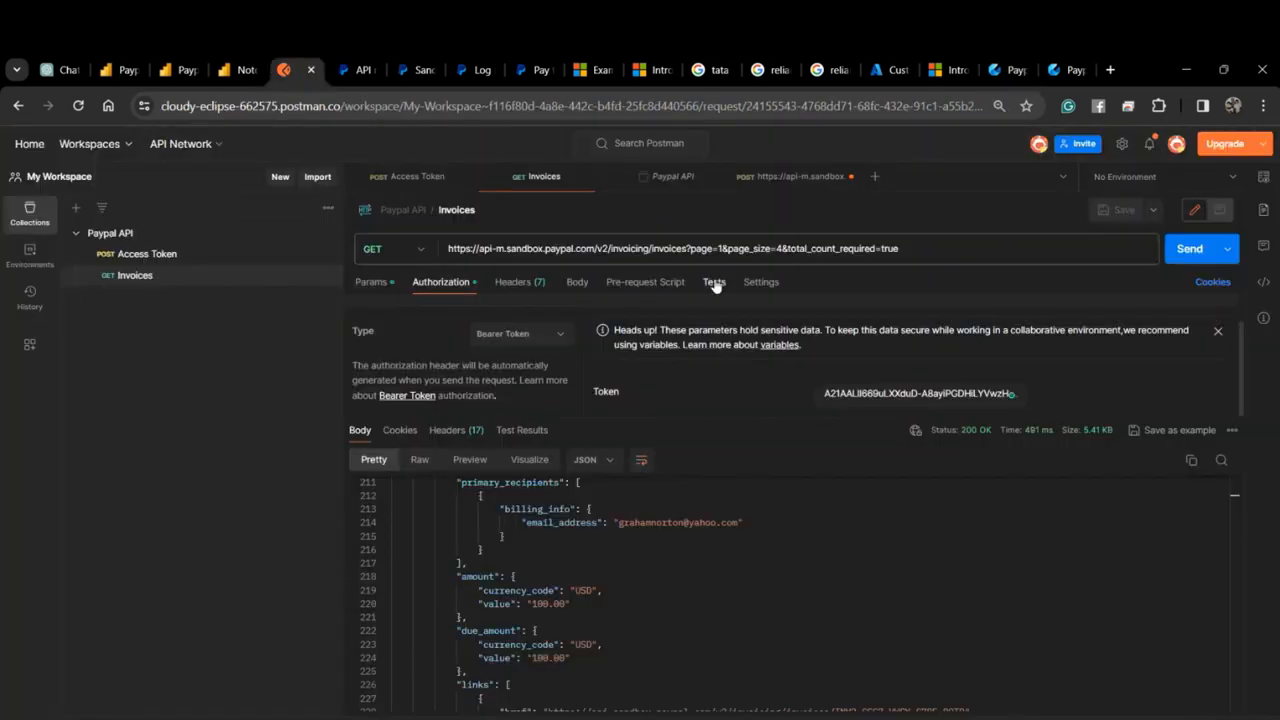
left_click(595, 247)
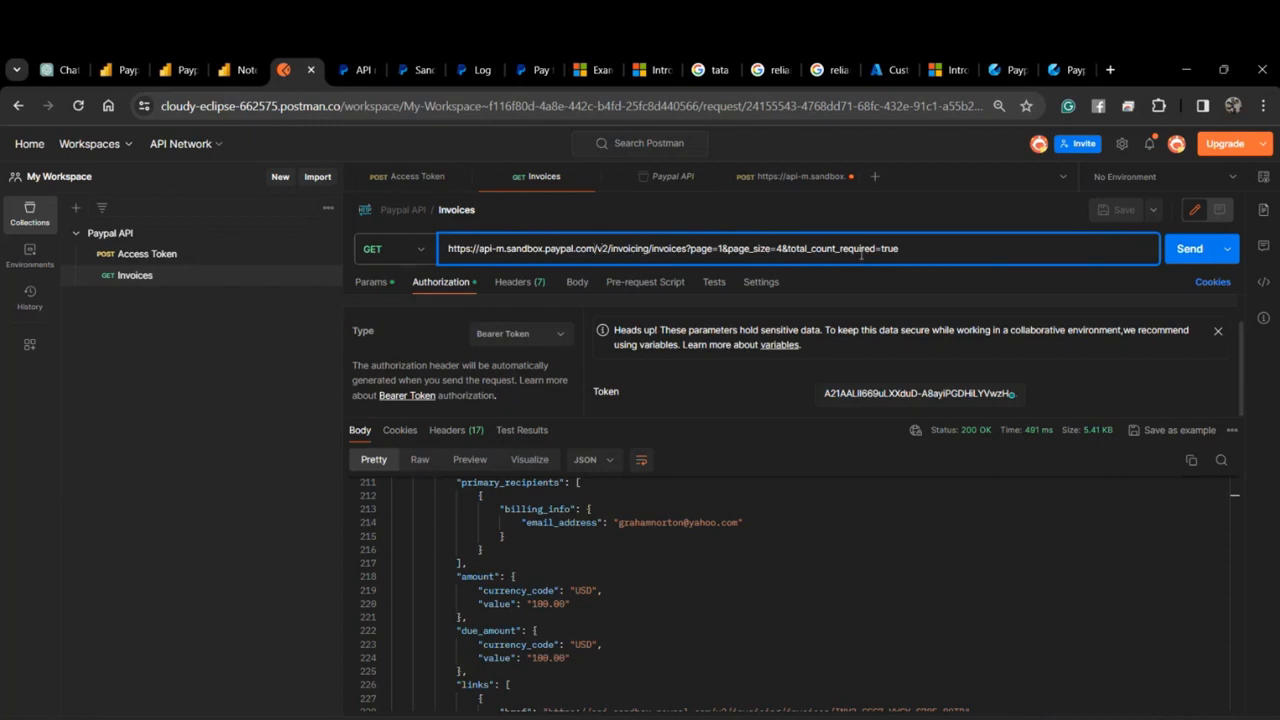
left_click_drag(914, 251, 594, 248)
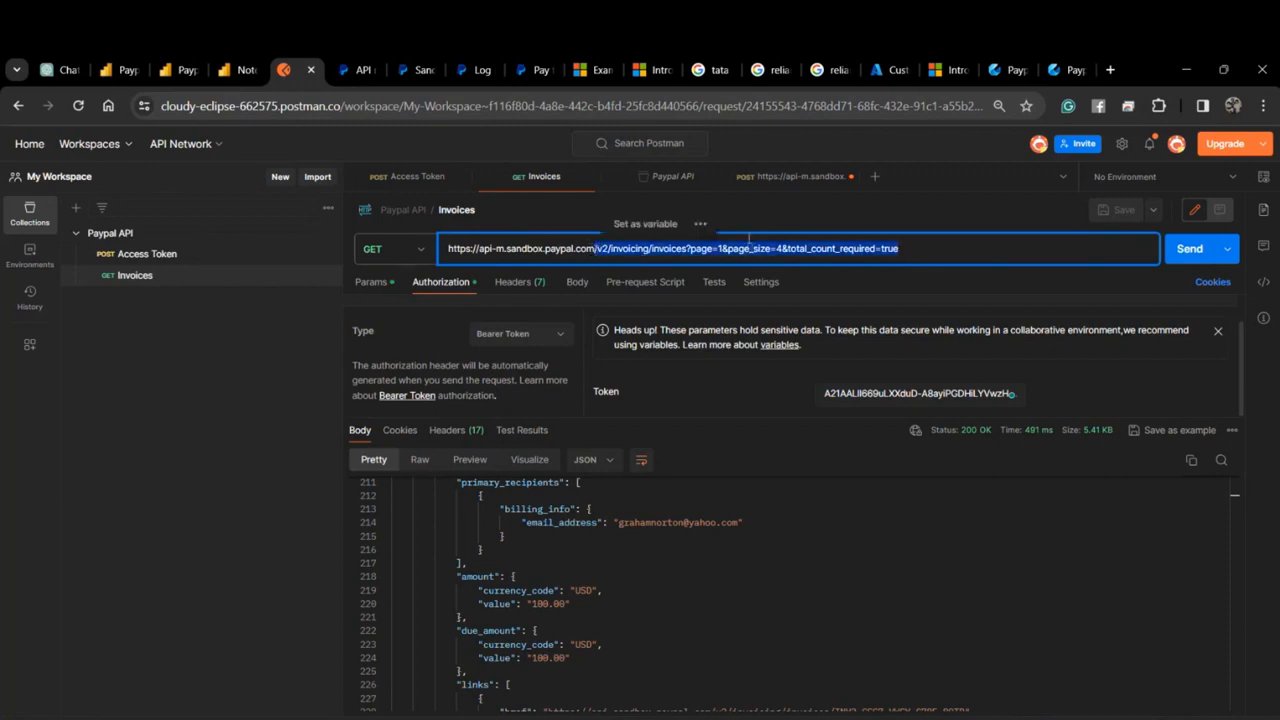
Set the source Relative URL to /v2/invoicing/invoices?page_size=10&total_count_required=true.
left_click(1005, 70)
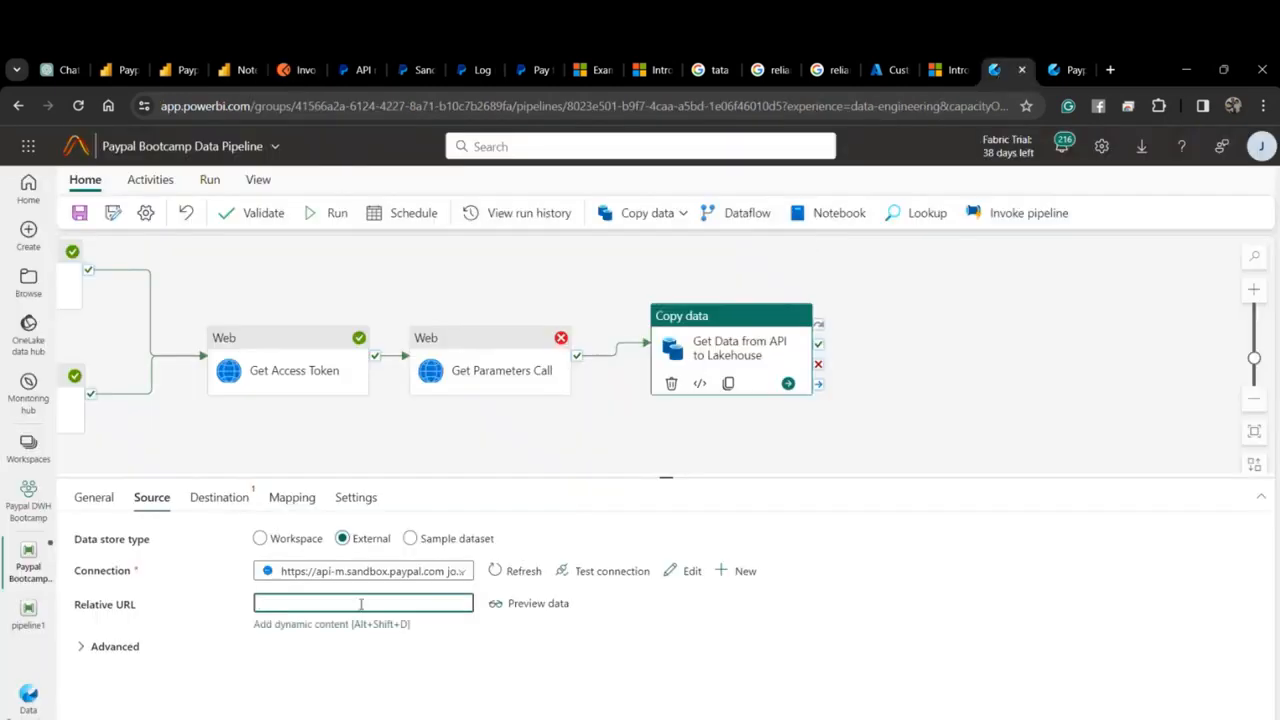
key("ctrl+v")
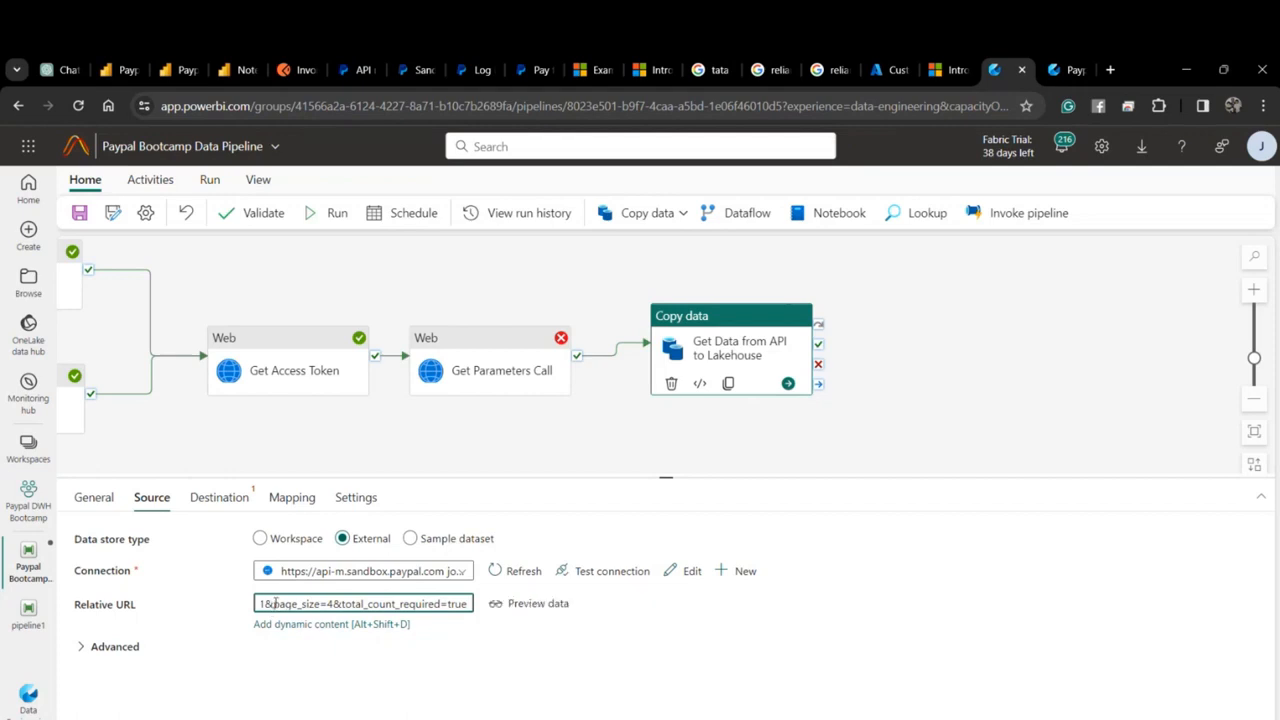
key("BackSpace")
key("BackSpace")
key("BackSpace")
key("BackSpace")
key("BackSpace")
key("BackSpace")
key("BackSpace")
left_click(333, 604)
key("BackSpace")
type("10")
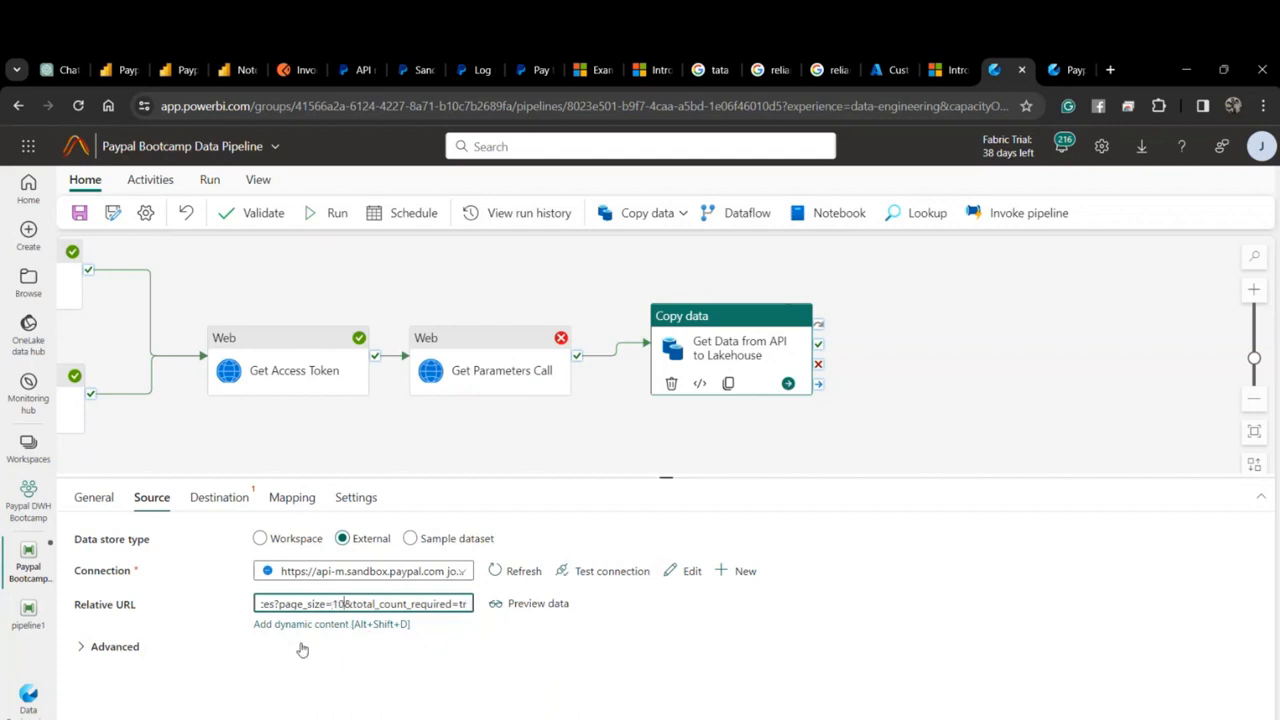
left_click(138, 648)
Add a source header named Authorization, copied from Get Parameters Call's headers.
scroll(240, 640, "down", 5)
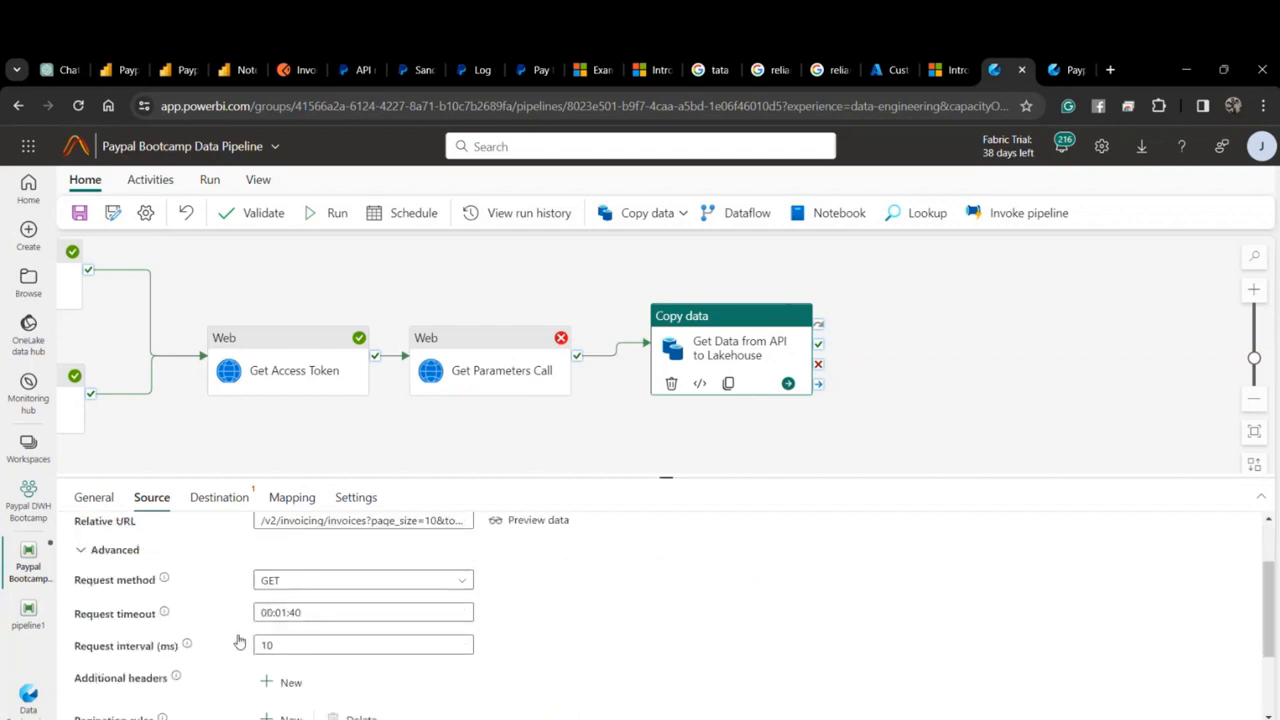
left_click(288, 561)
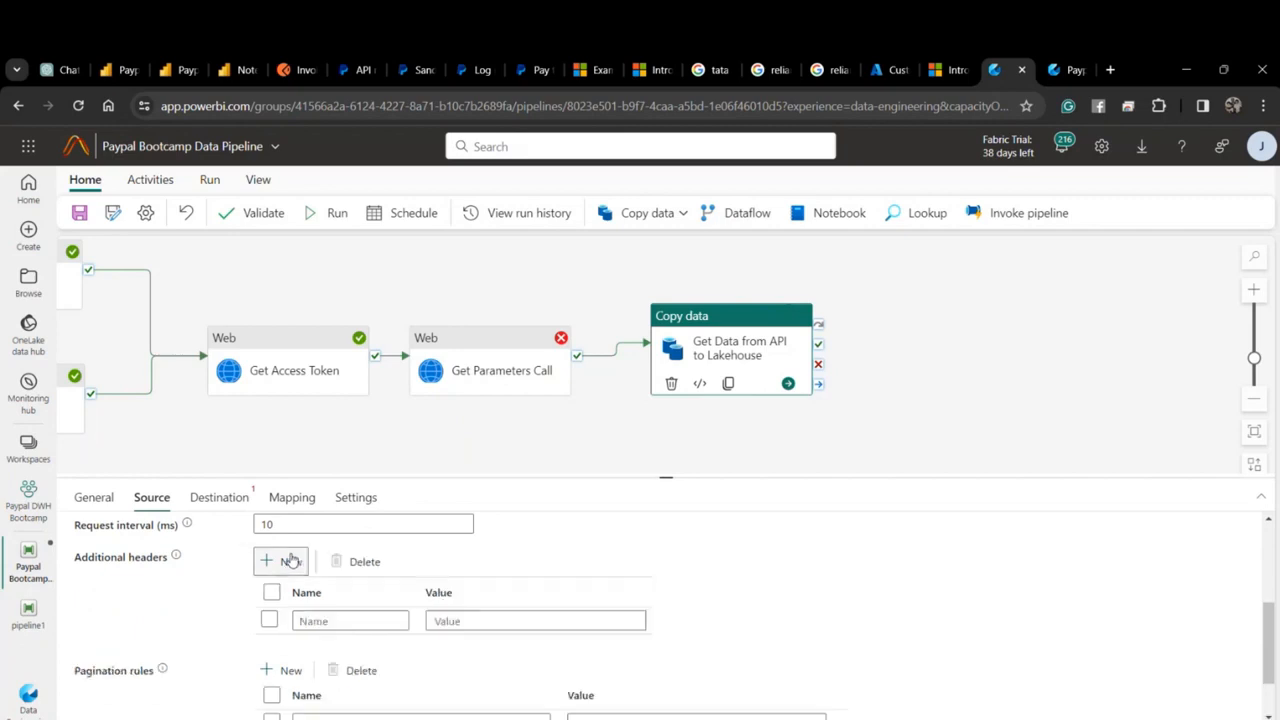
left_click(315, 621)
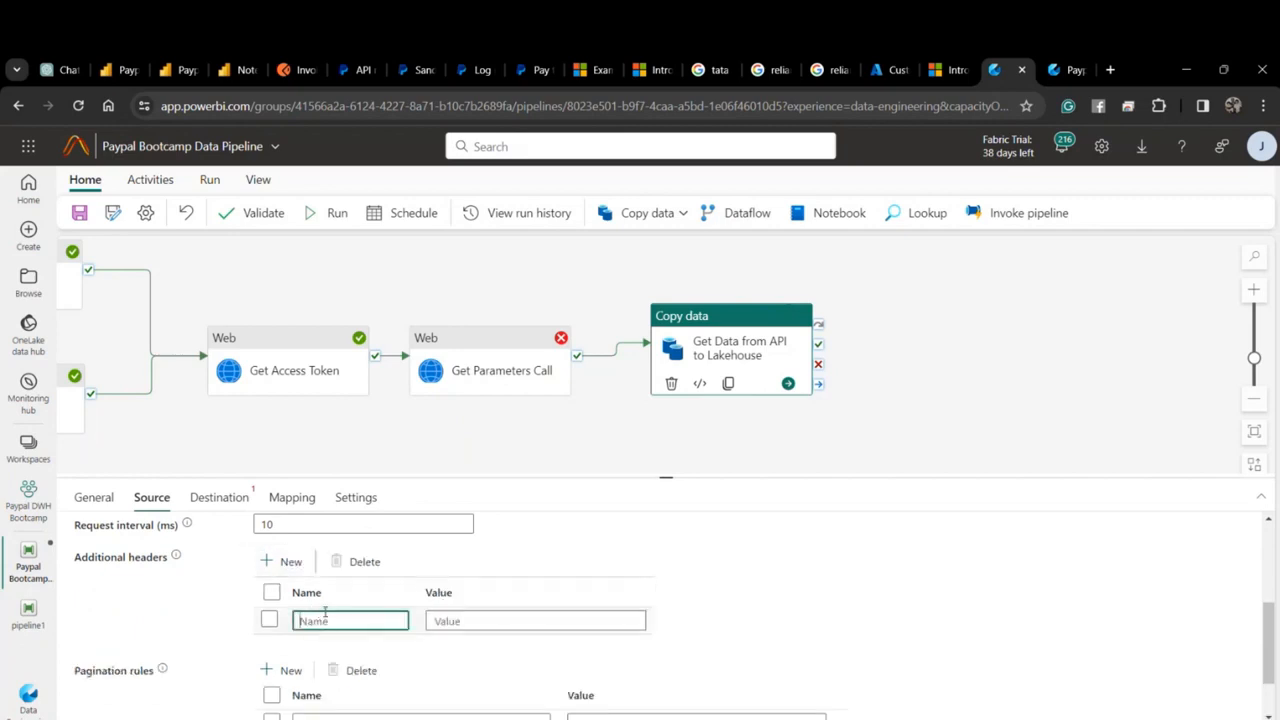
left_click(494, 372)
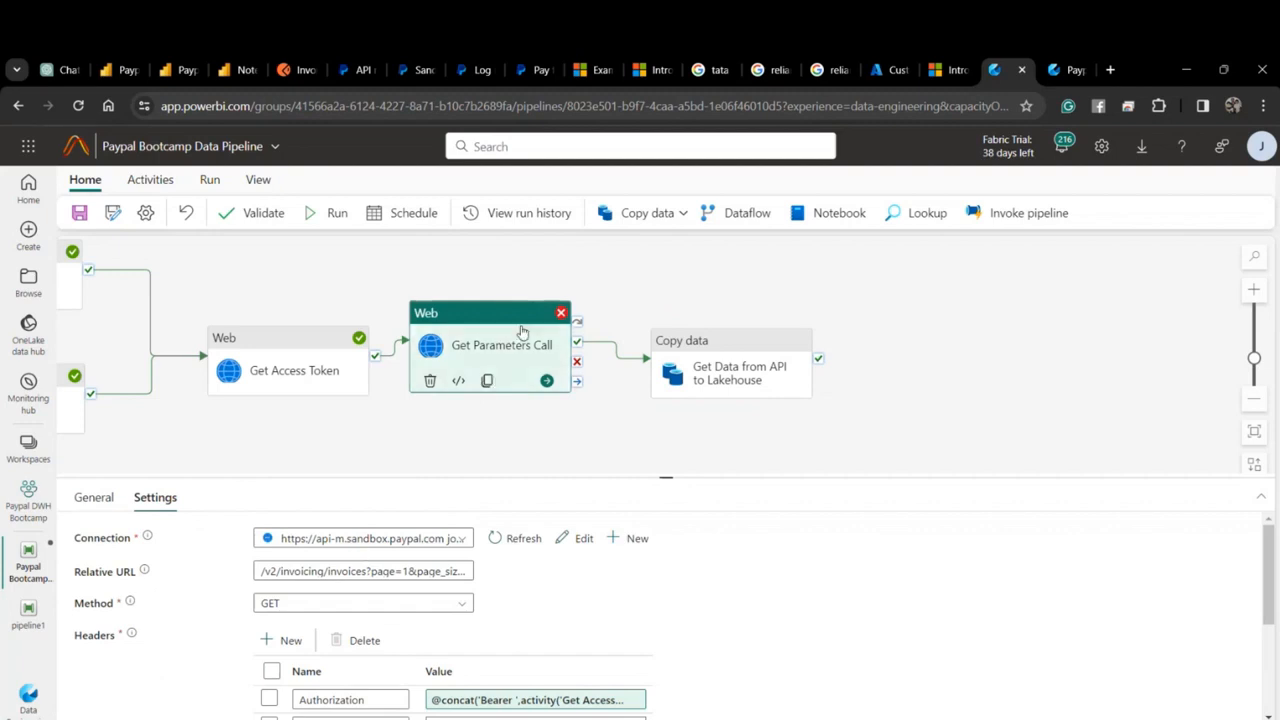
scroll(400, 585, "down", 1)
double_click(365, 617)
key("ctrl+c")
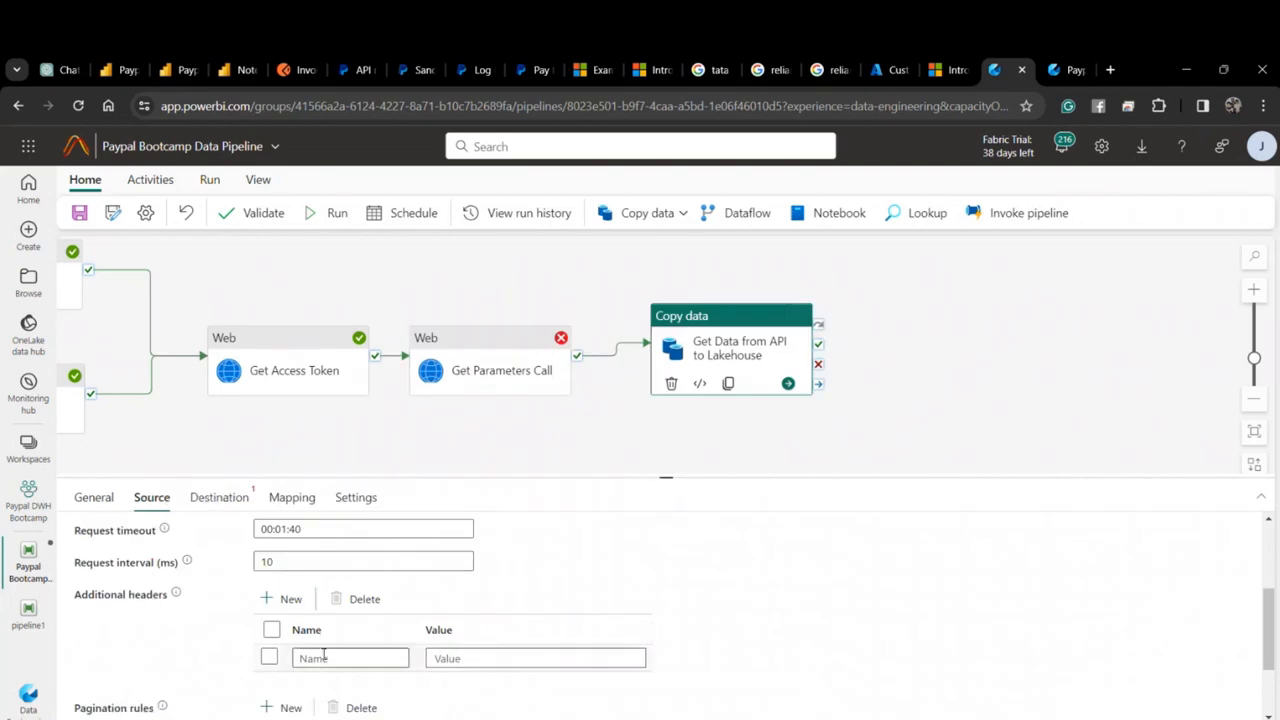
left_click(324, 657)
key("ctrl+v")
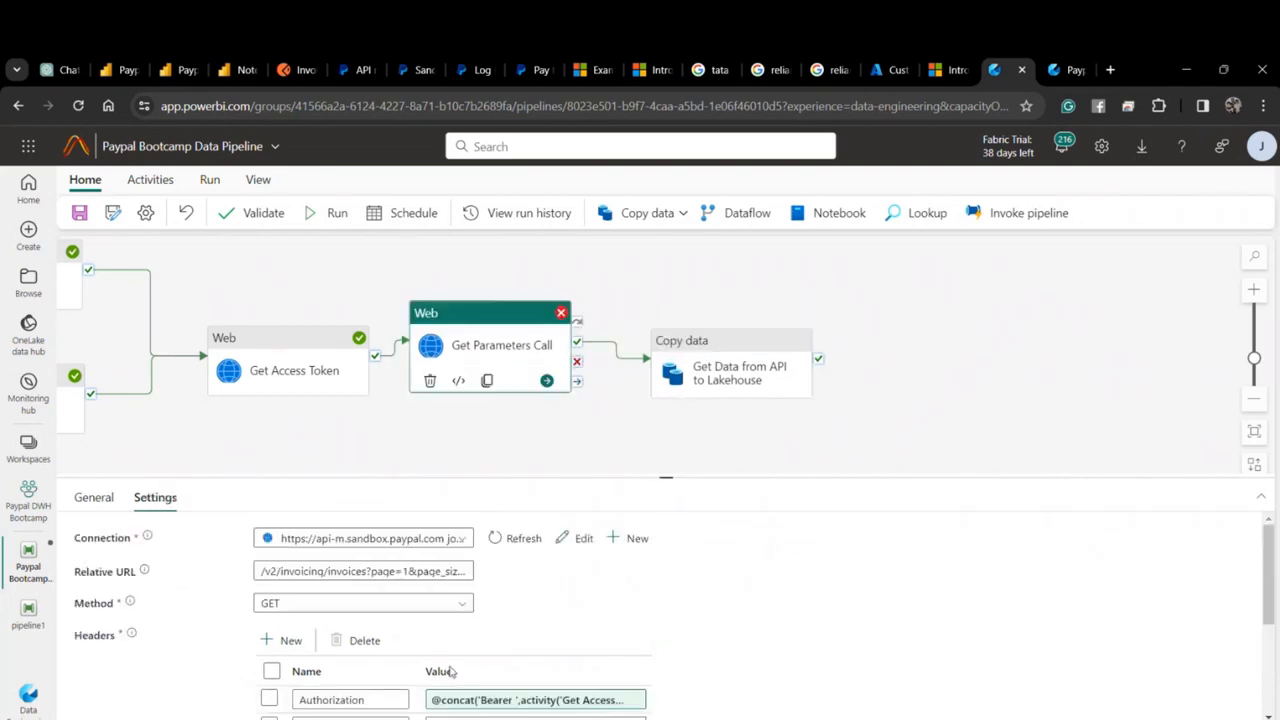
Fill the Authorization value with the Bearer Get Access Token expression from Get Parameters Call.
scroll(540, 561, "down", 1)
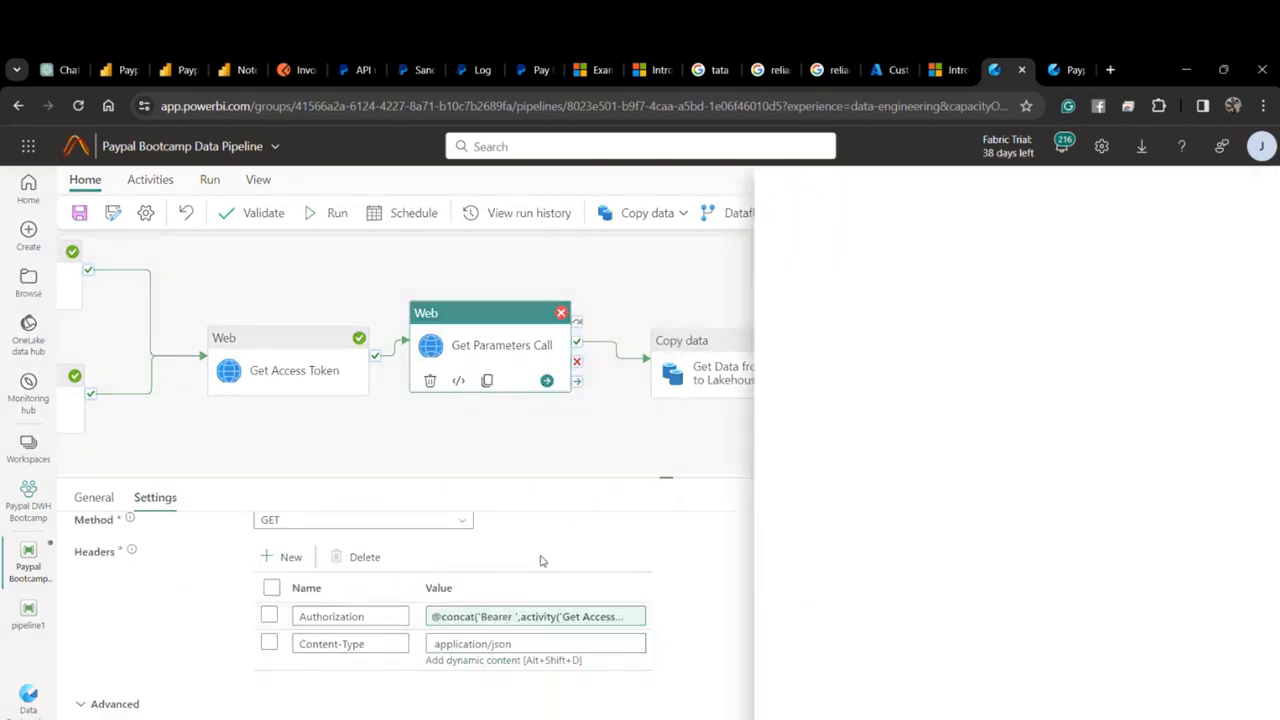
left_click_drag(1023, 275, 787, 250)
left_click(787, 250)
left_click_drag(892, 265, 800, 263)
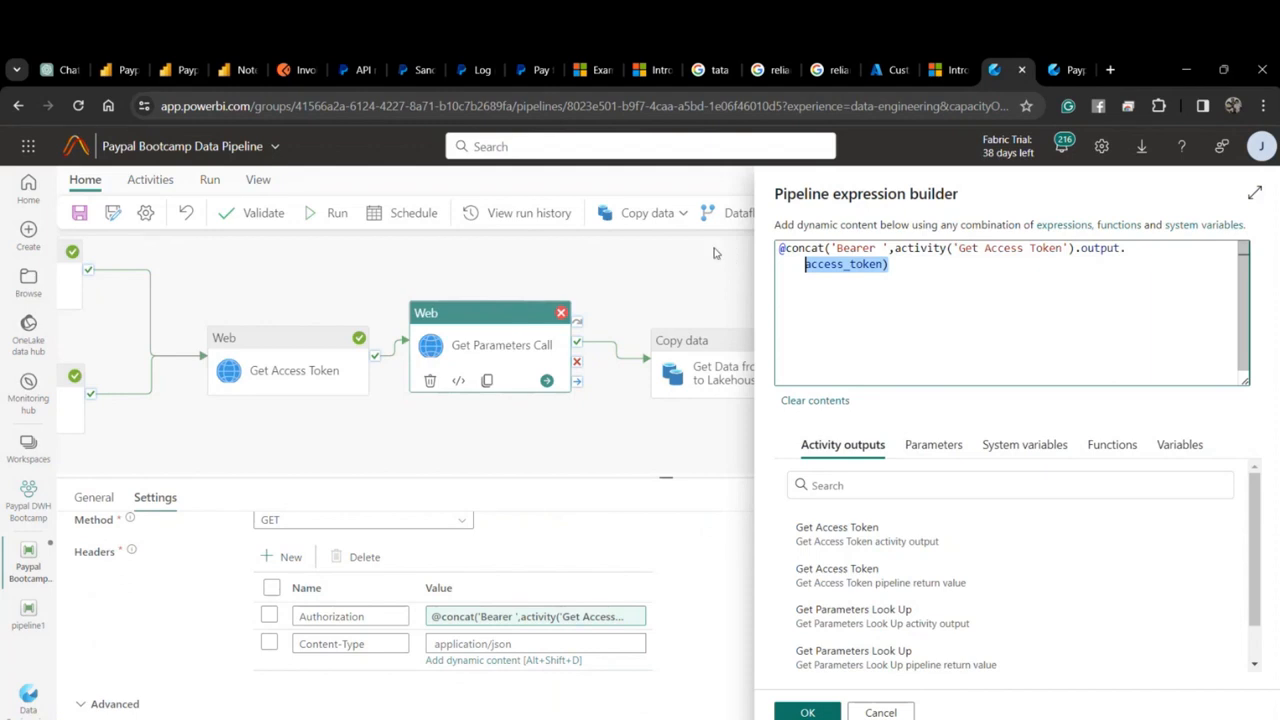
left_click(868, 711)
left_click(702, 361)
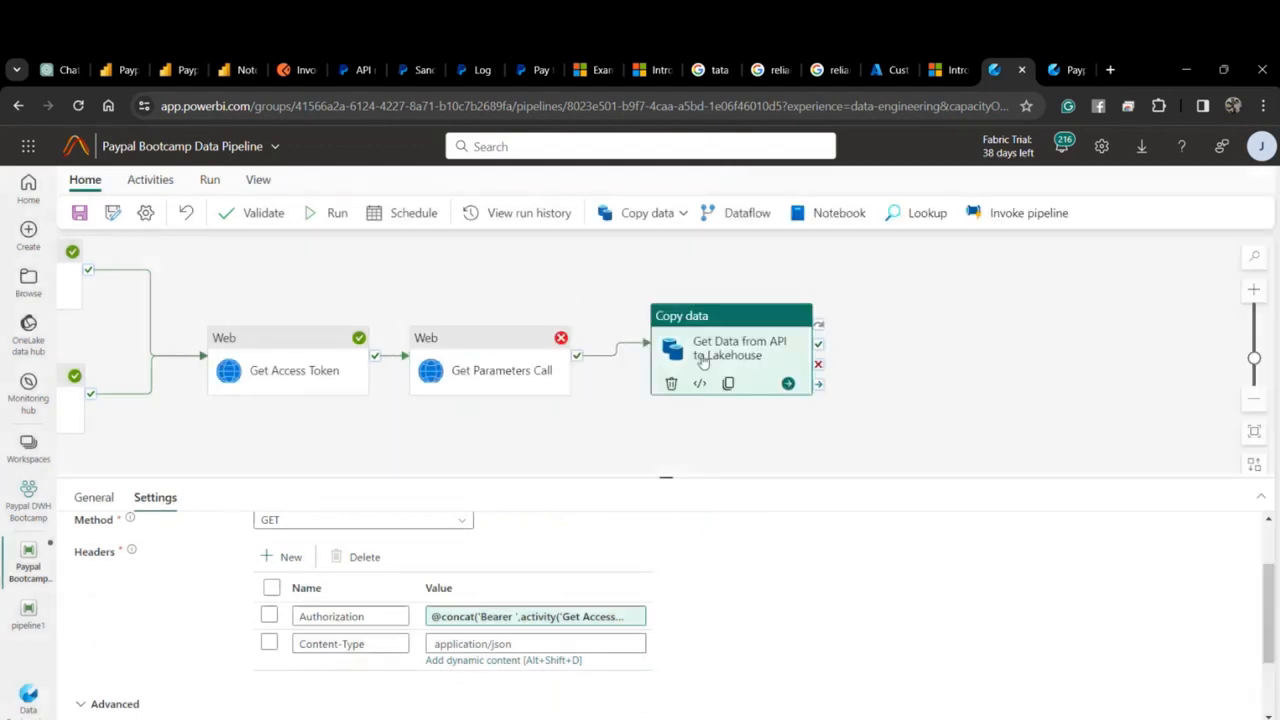
left_click(476, 661)
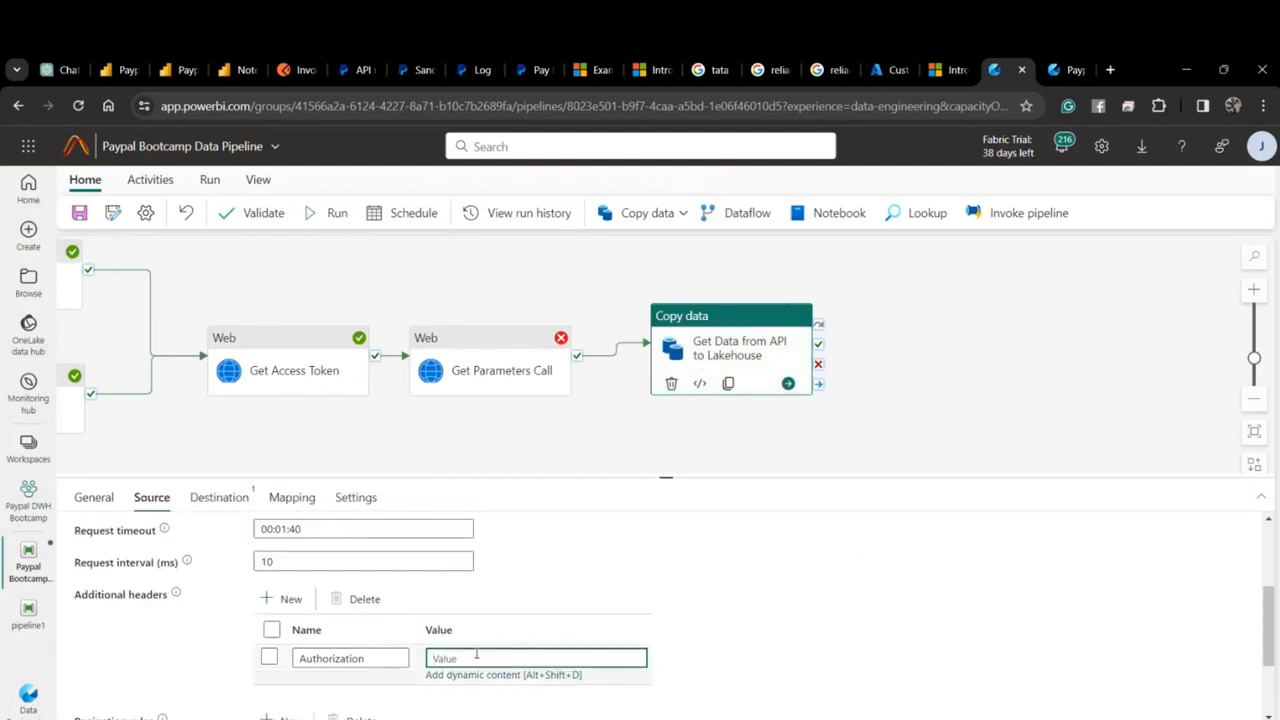
left_click(500, 365)
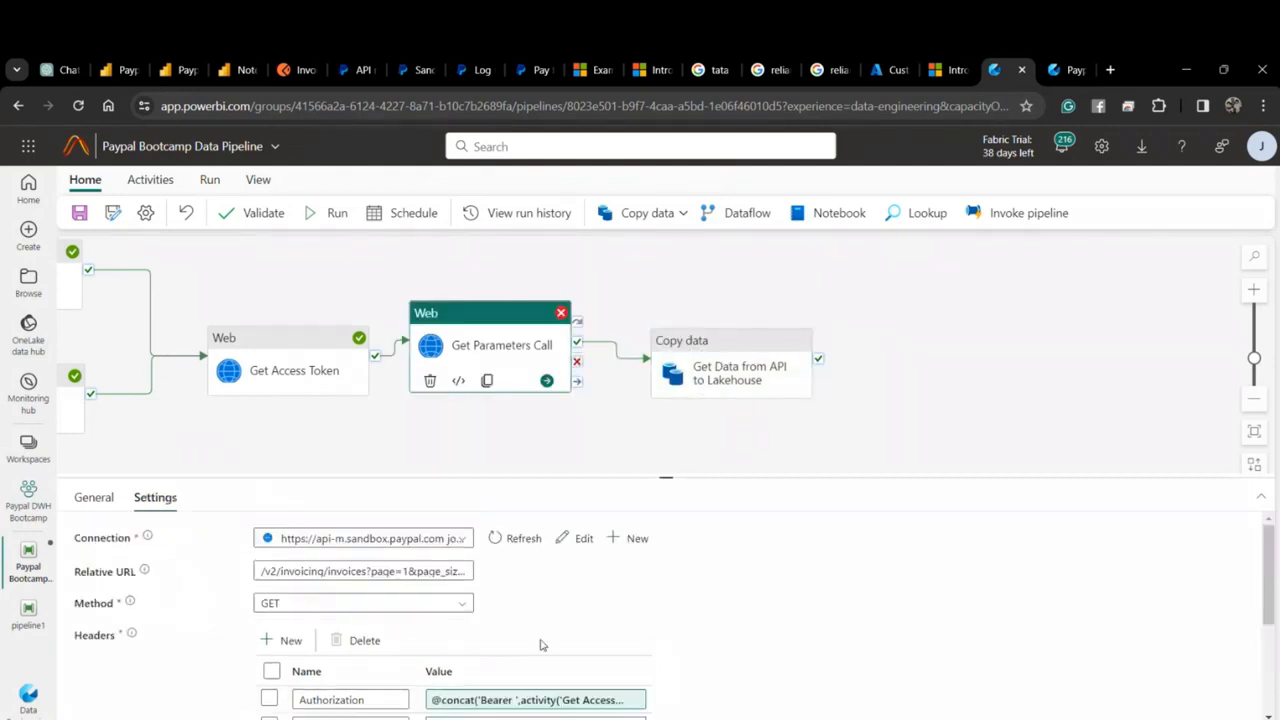
scroll(486, 688, "down", 1)
left_click_drag(367, 644, 262, 643)
left_click(727, 366)
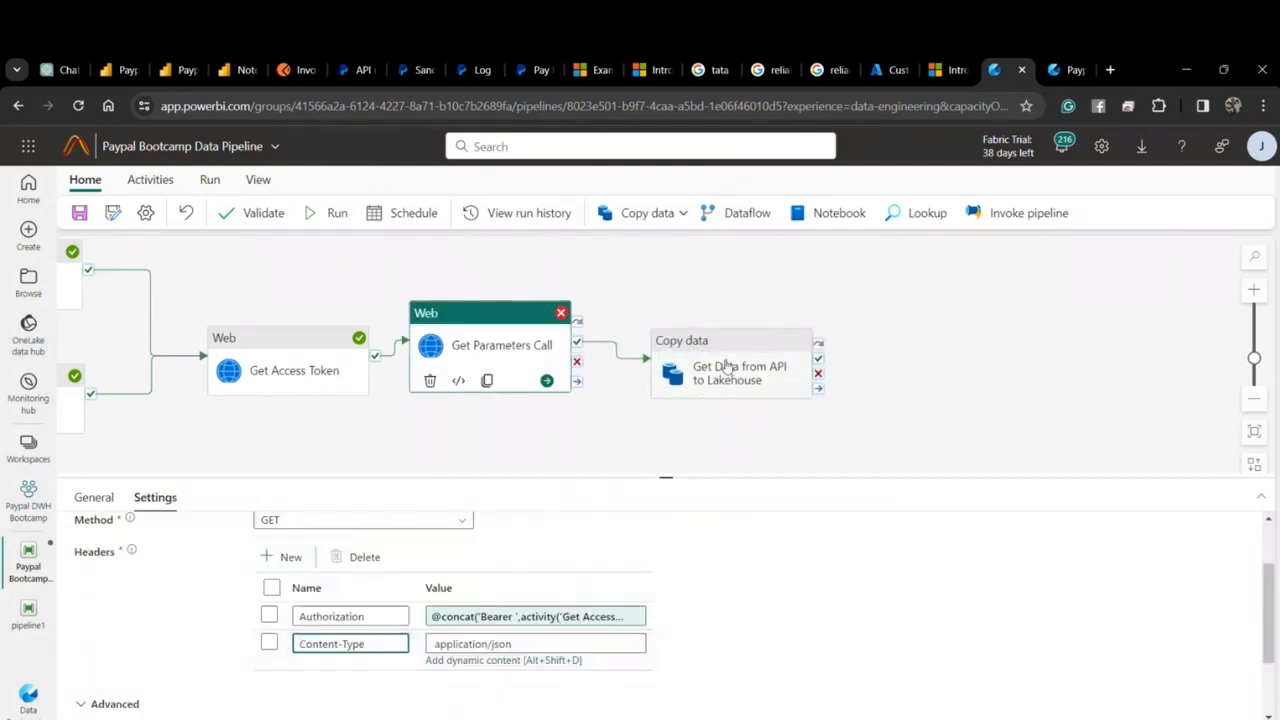
scroll(478, 639, "down", 1)
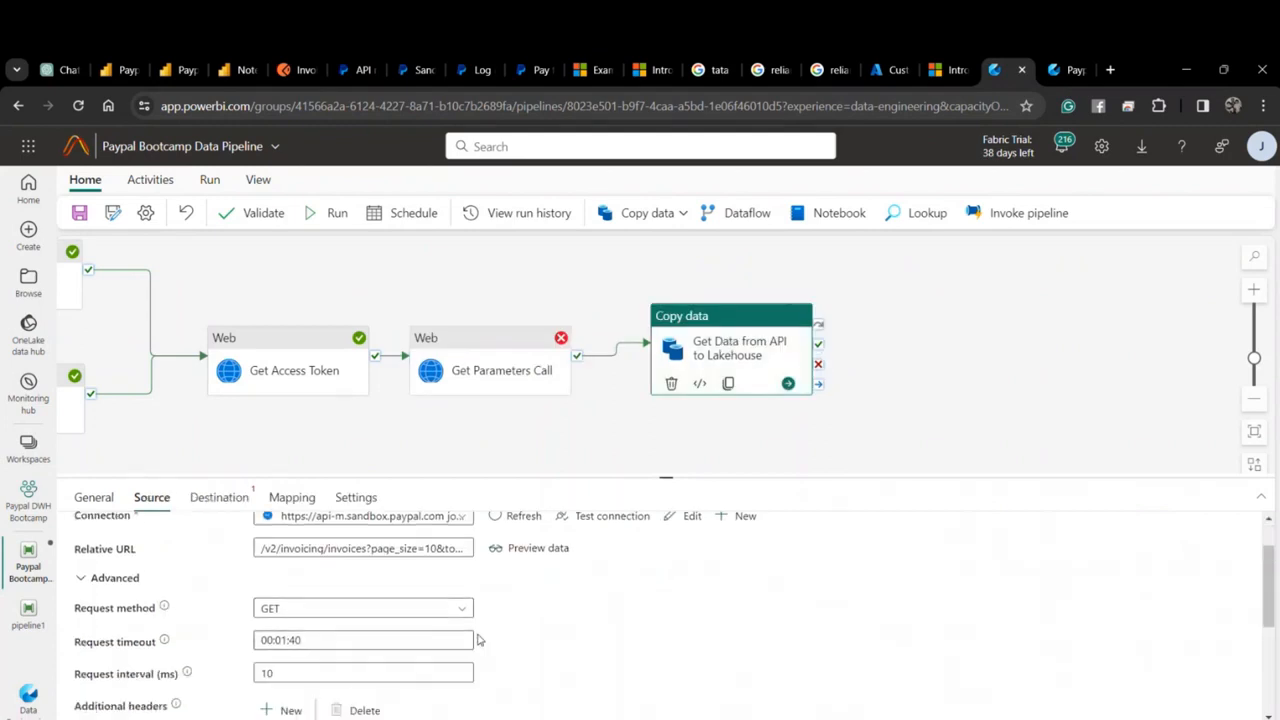
scroll(478, 639, "down", 2)
Add a second header Content-Type with value application/json.
left_click(286, 598)
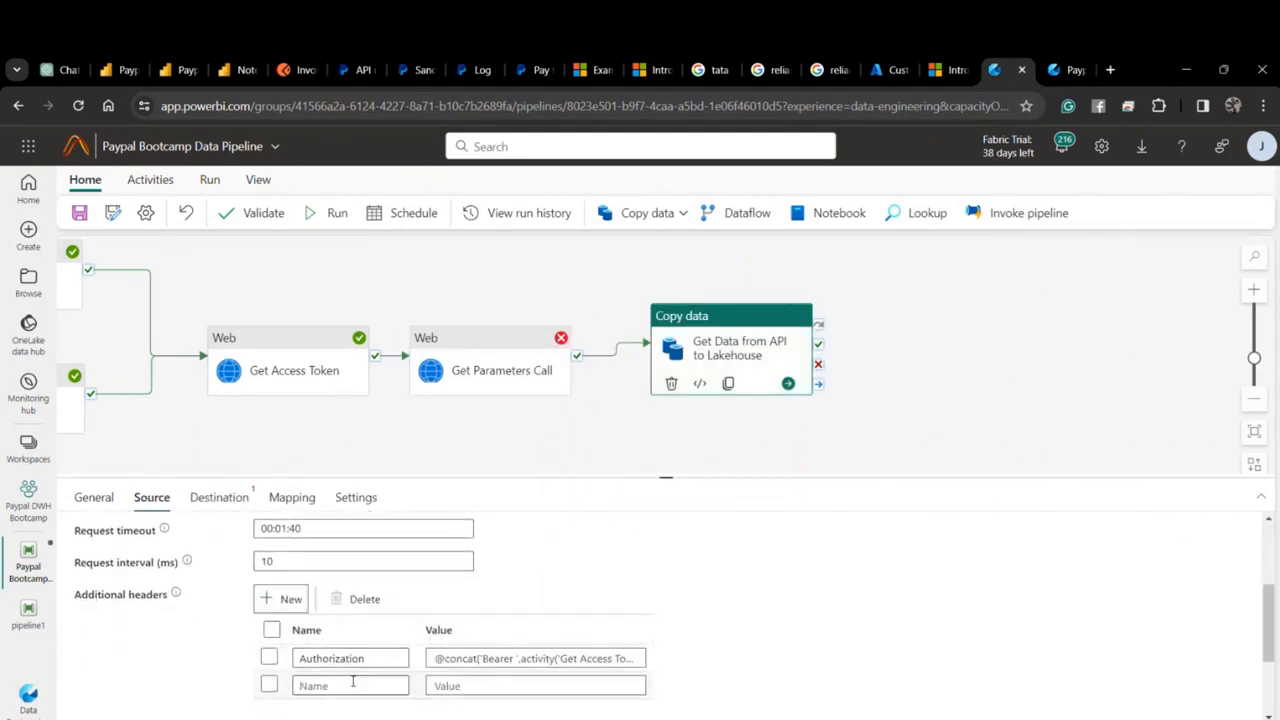
left_click(362, 685)
type("Content-Type")
key("Tab")
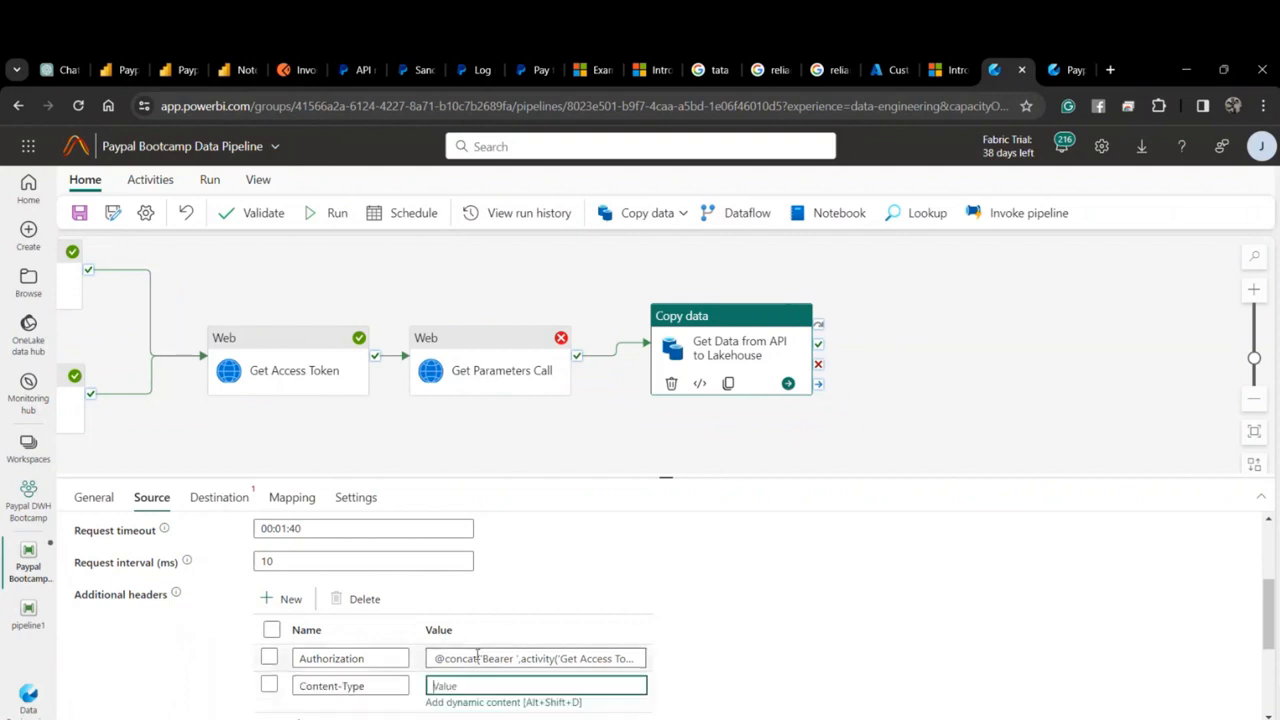
type("applica")
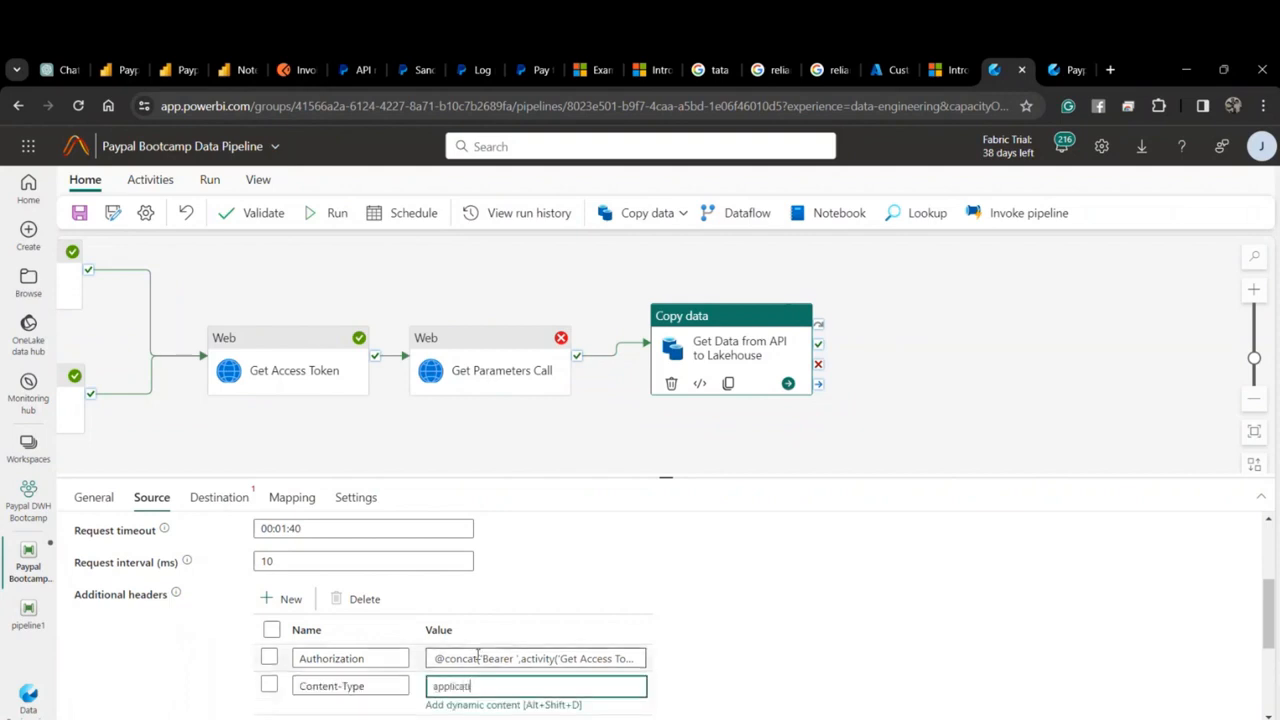
type("tion/json")
scroll(470, 652, "down", 3)
scroll(409, 644, "down", 1)
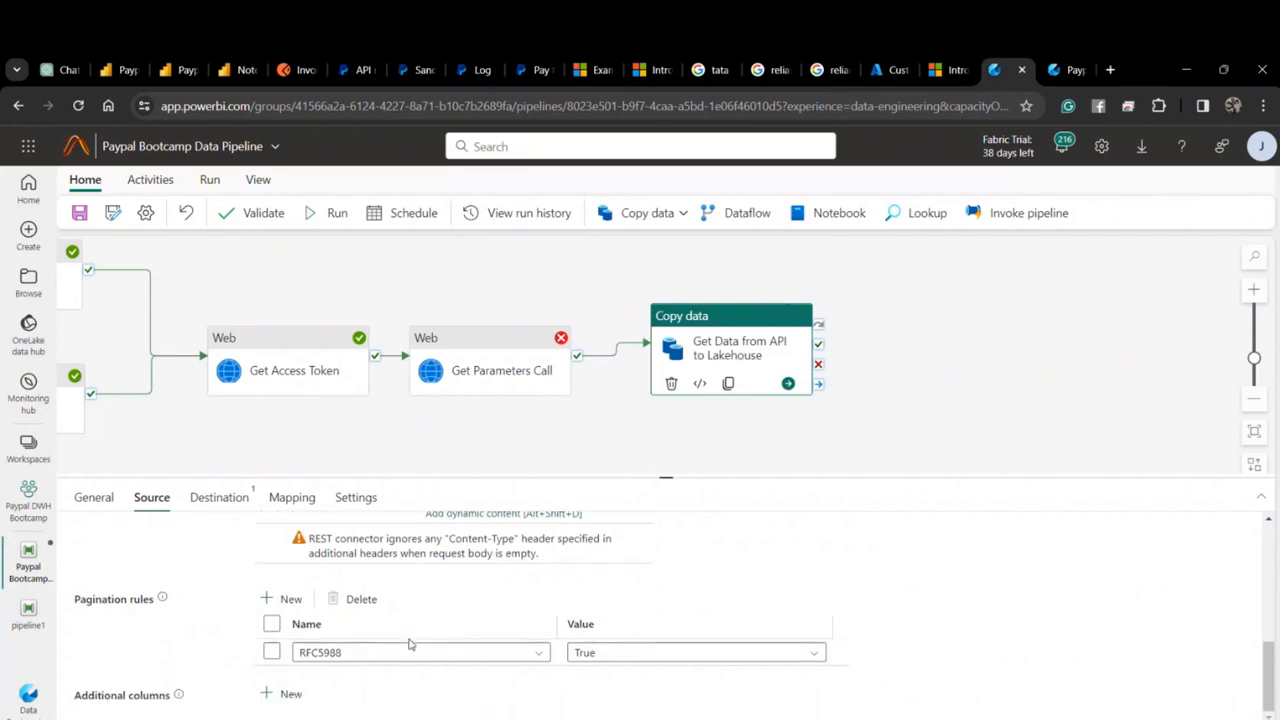
scroll(409, 644, "up", 5)
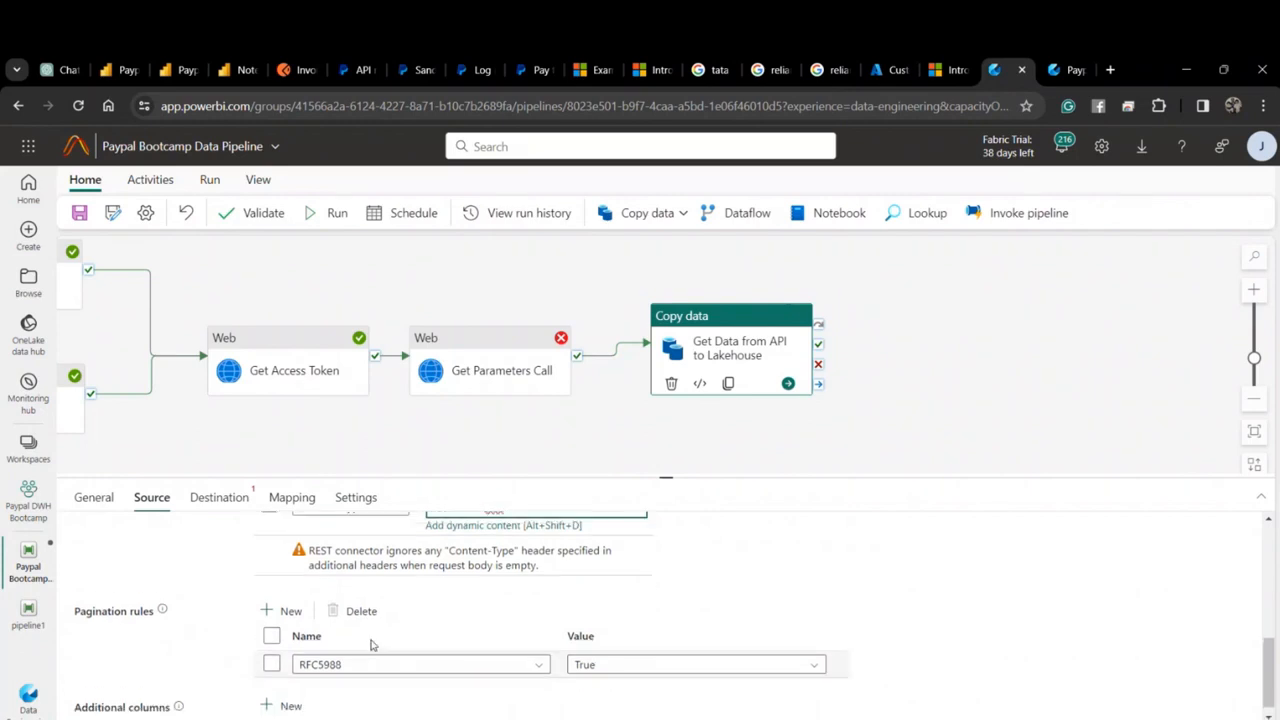
Point the destination at workspace Lakehouse PaypalLakehouse with root folder Files.
left_click(219, 497)
left_click(342, 539)
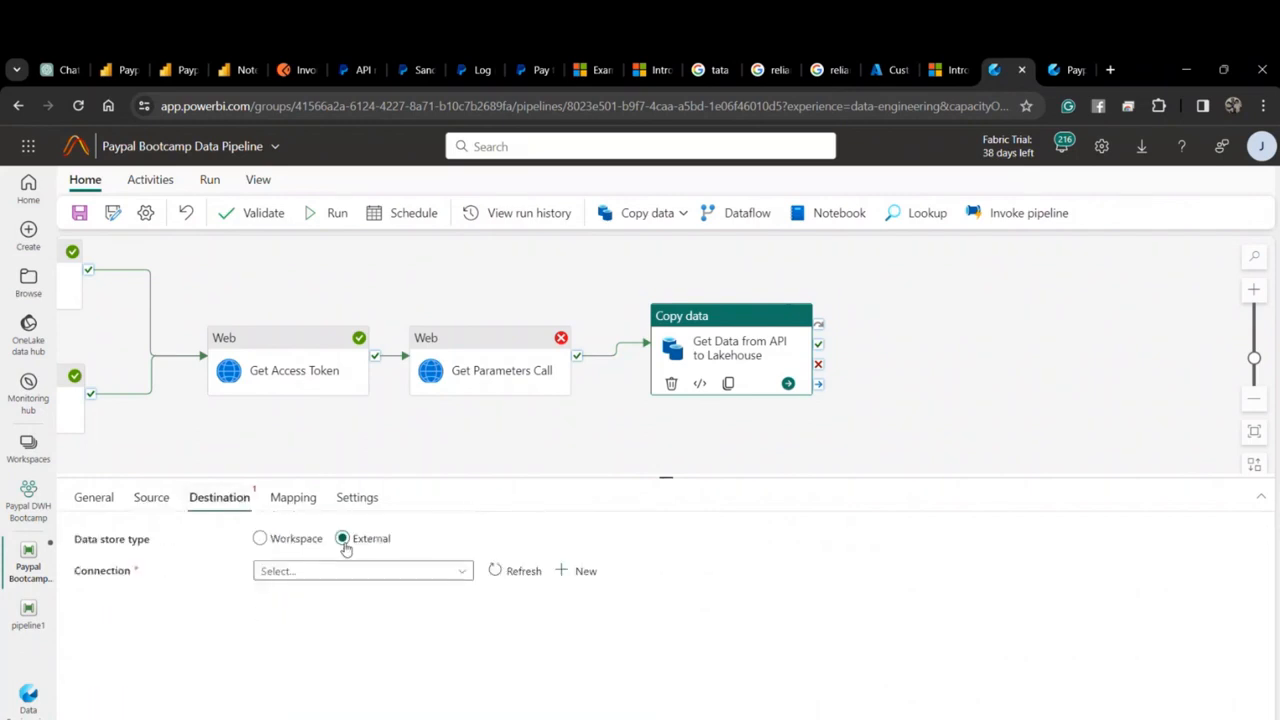
left_click(297, 539)
left_click(364, 603)
left_click(363, 624)
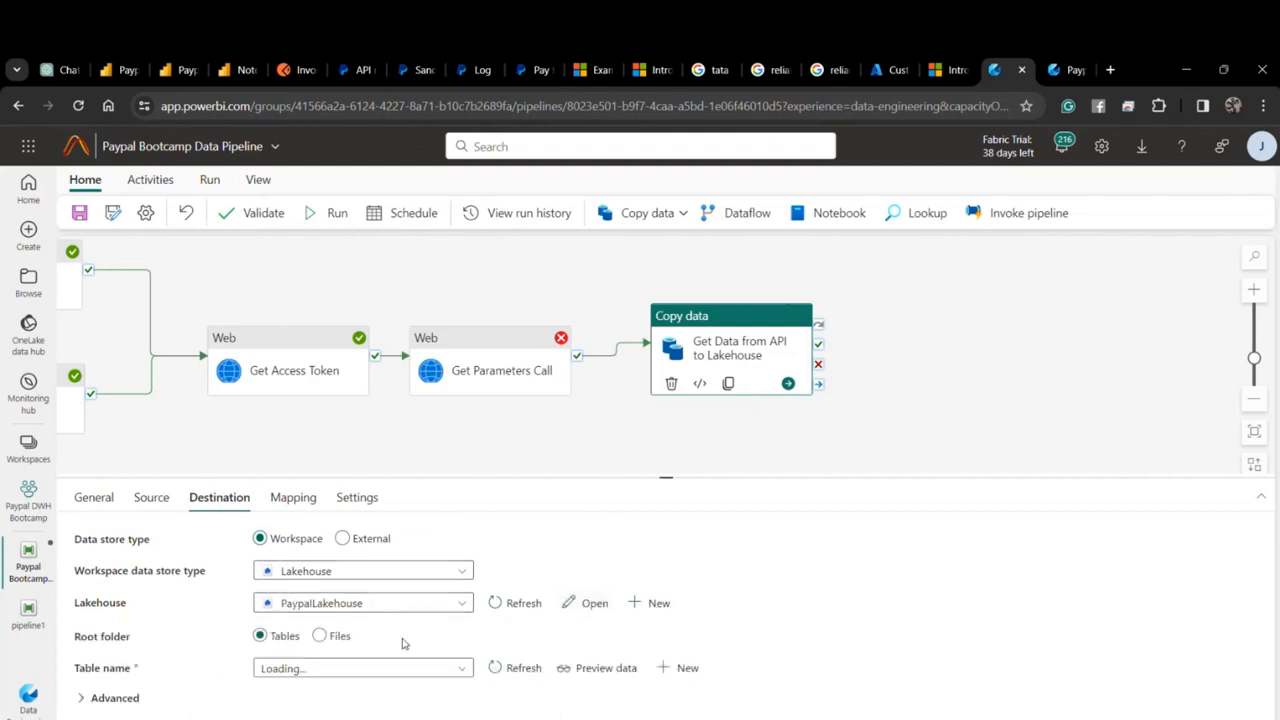
left_click(320, 637)
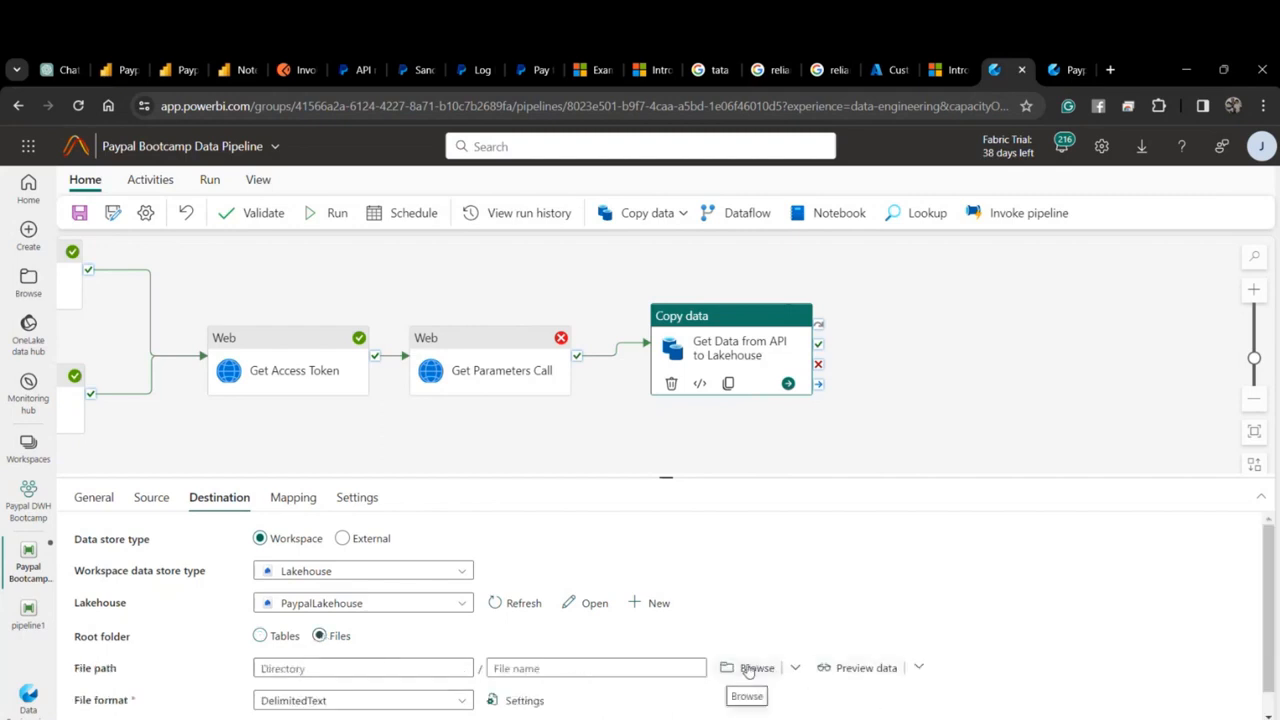
Start a new subfolder in PaypalLakehouse Files, then switch over to the Excel workbook.
left_click(1074, 69)
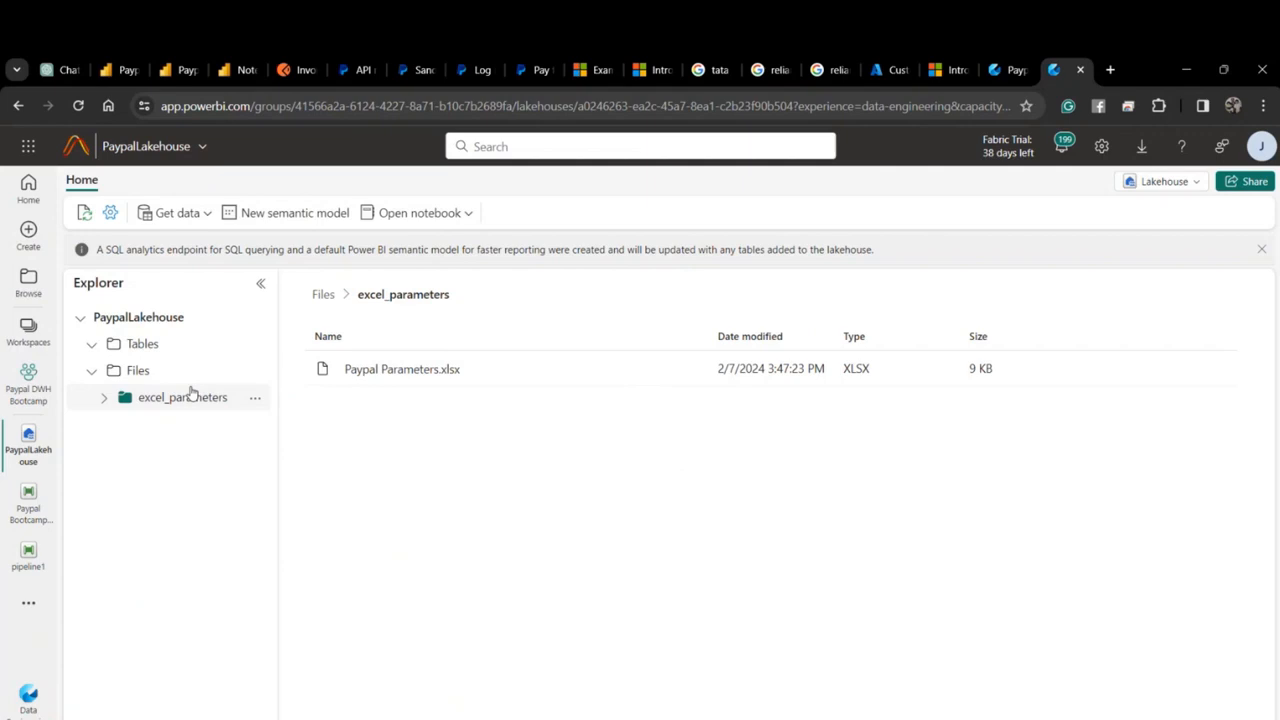
left_click(255, 397)
left_click(317, 430)
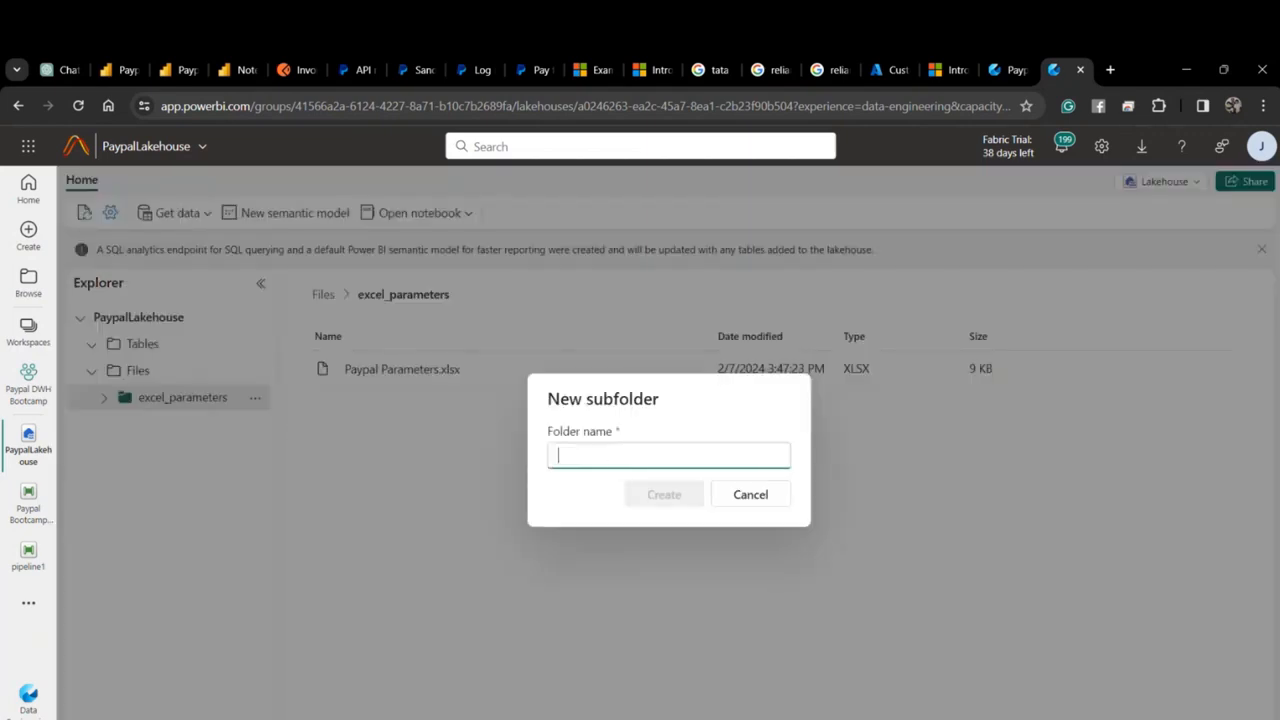
key("alt+Tab")
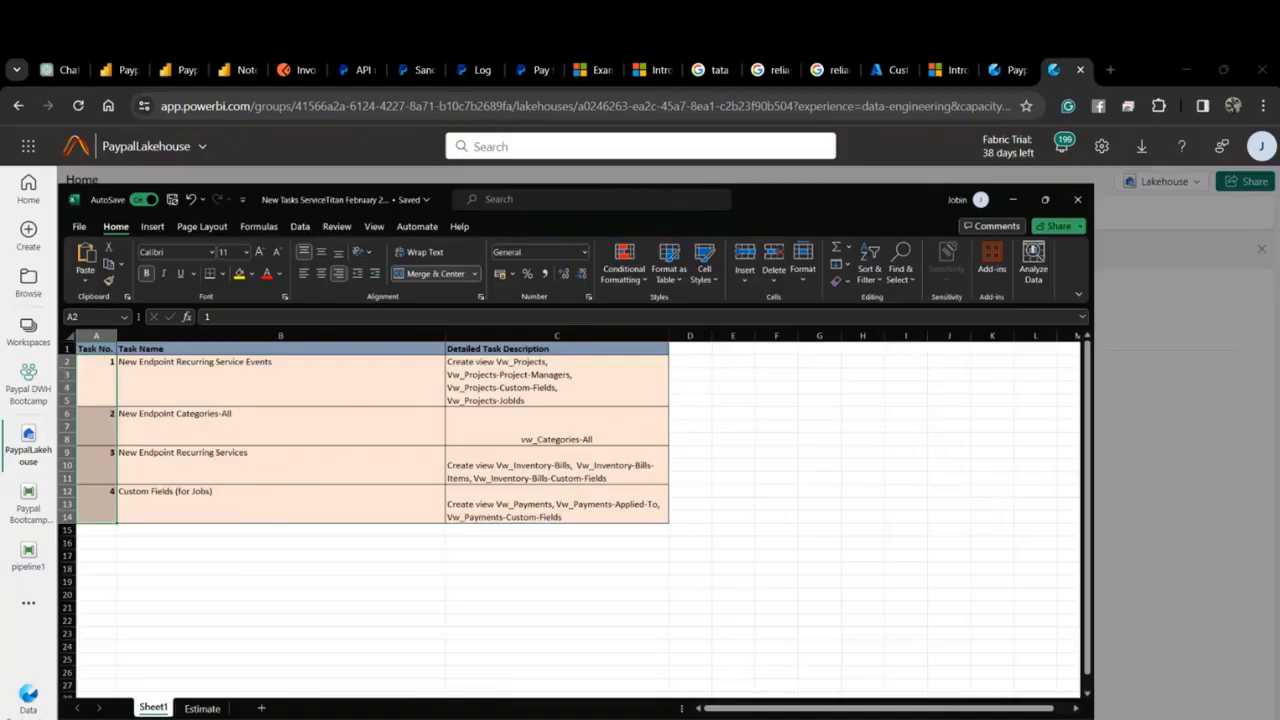
Copy the Blob Name 'rest-api-sink-blob-invoices' from Paypal Parameters.xlsx cell C2 into the folder name.
key("alt+Tab")
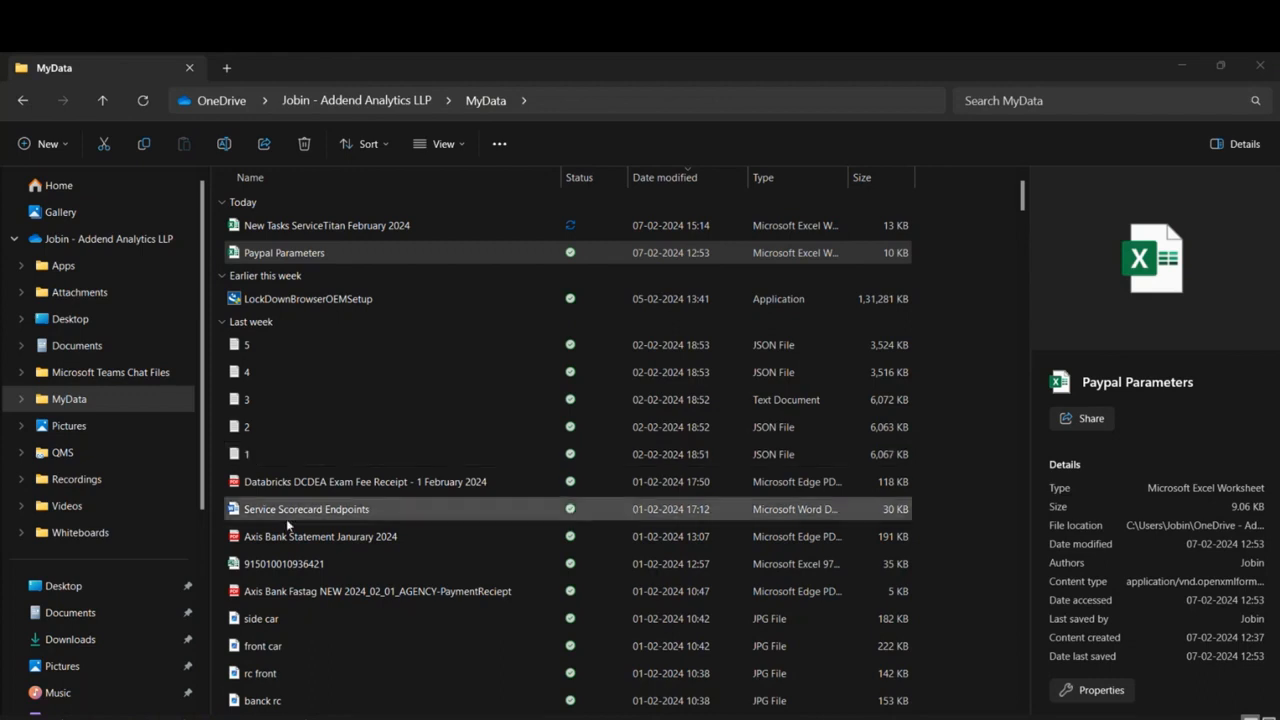
double_click(332, 258)
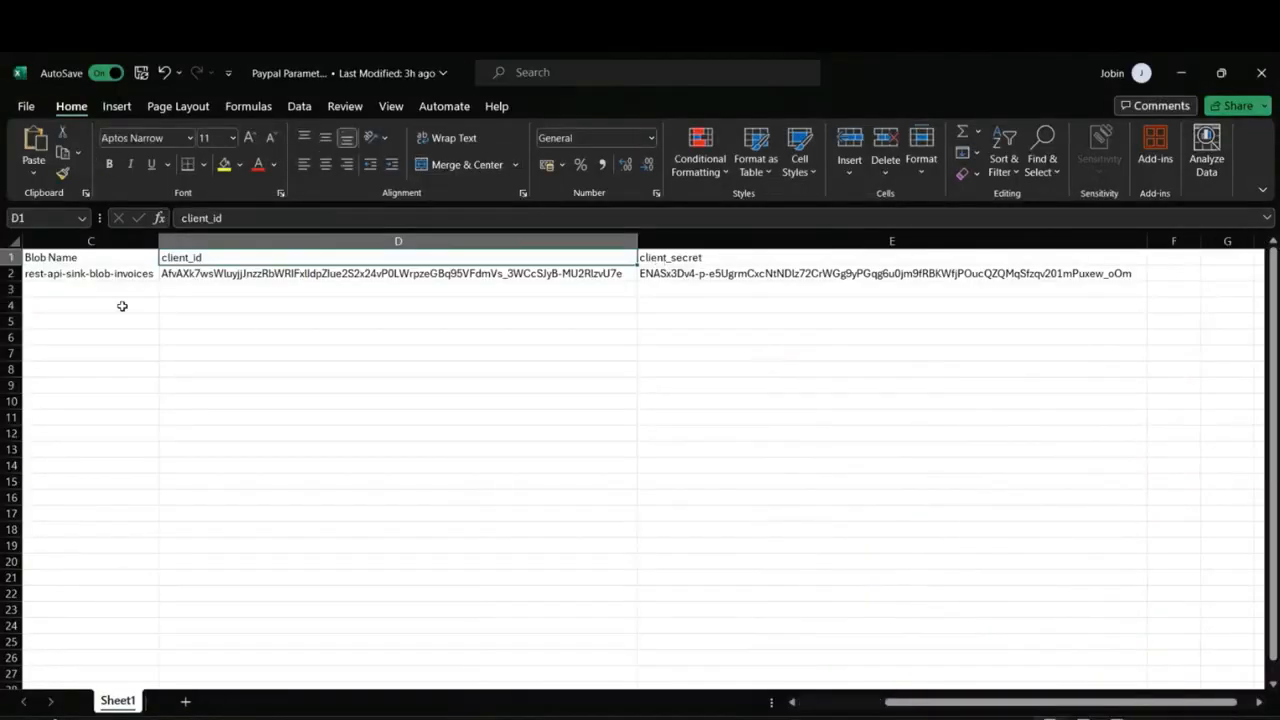
left_click(124, 276)
left_click_drag(900, 701, 815, 701)
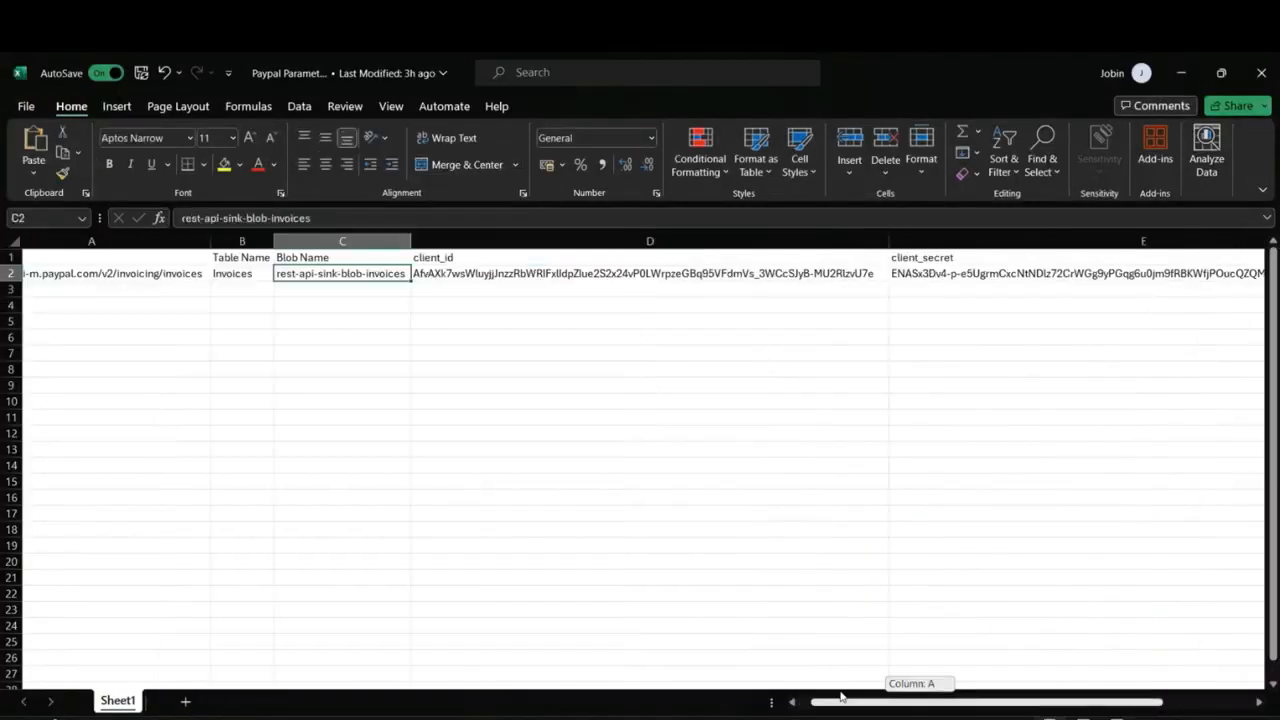
key("ctrl+c")
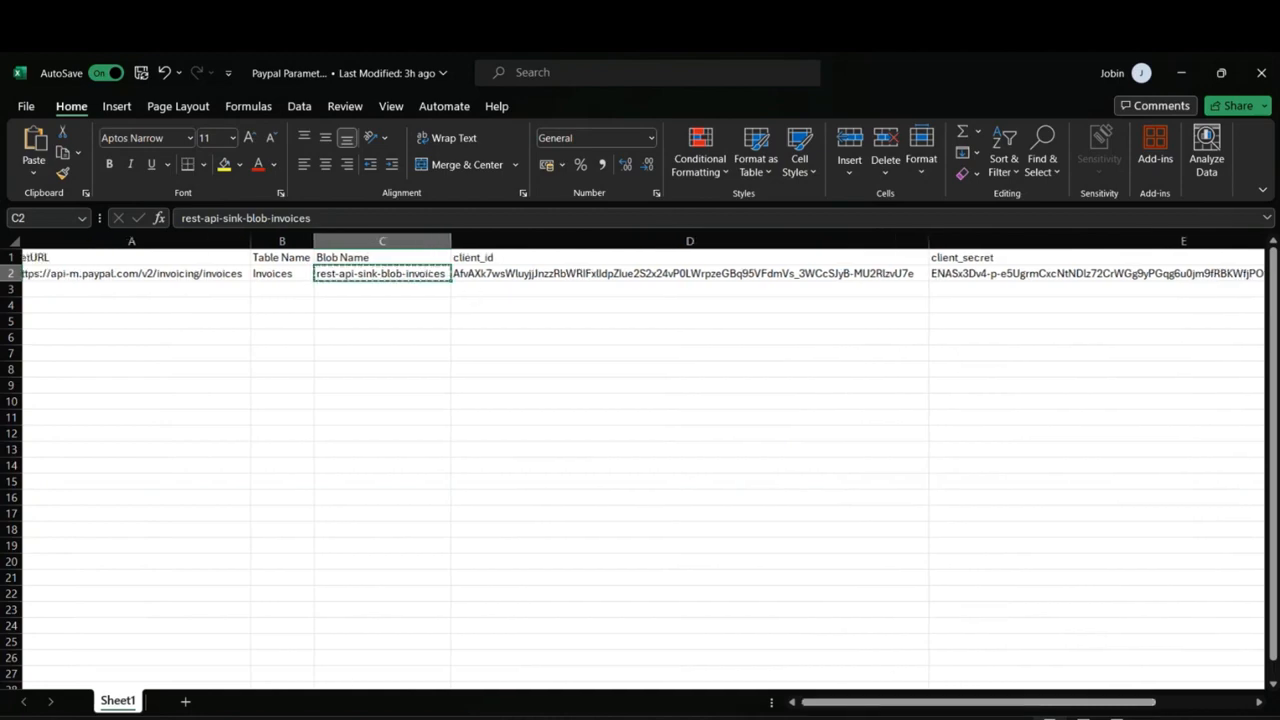
left_click(286, 718)
key("ctrl+v")
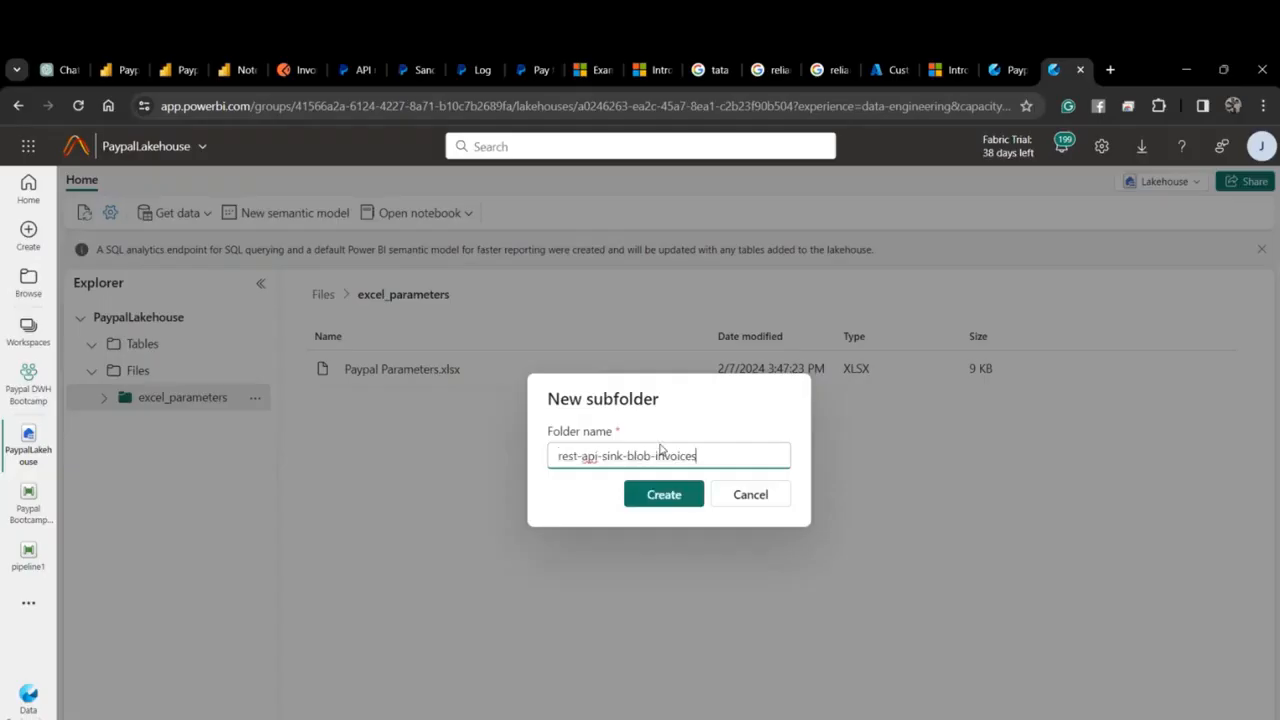
Create the rest-api-sink-blob-invoices folder, open it, and return to the pipeline tab.
left_click(680, 500)
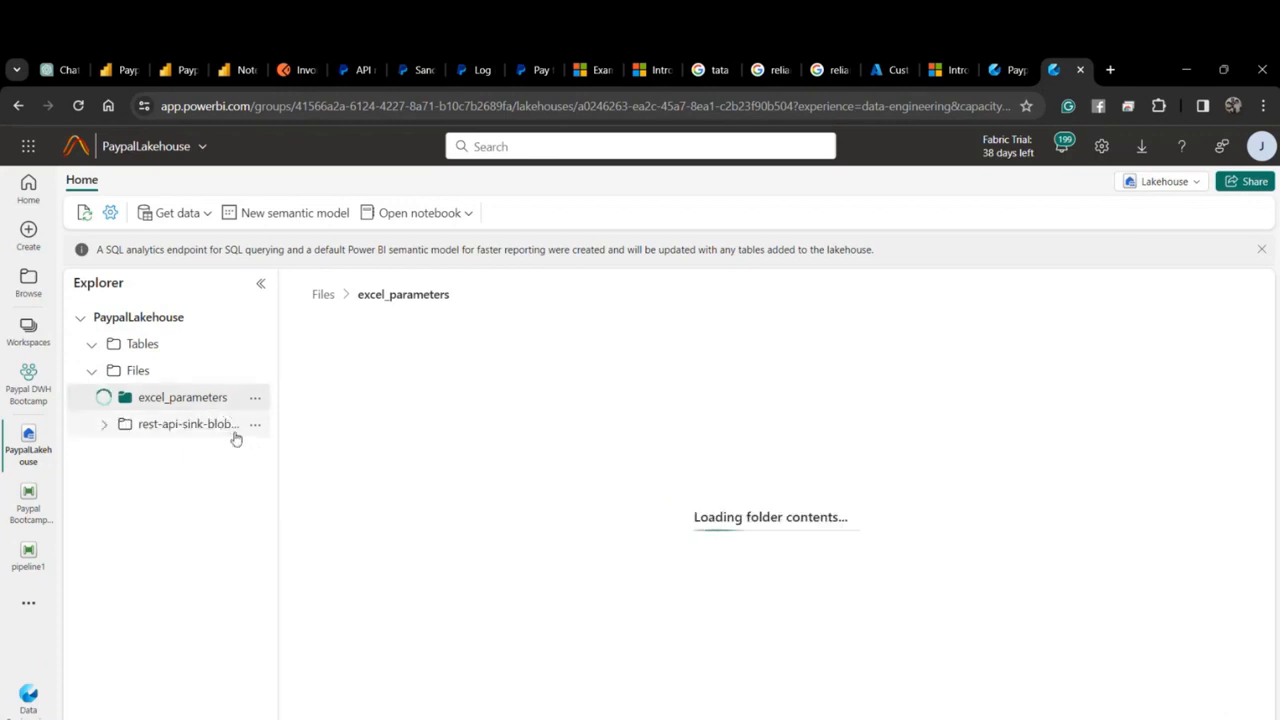
left_click(254, 425)
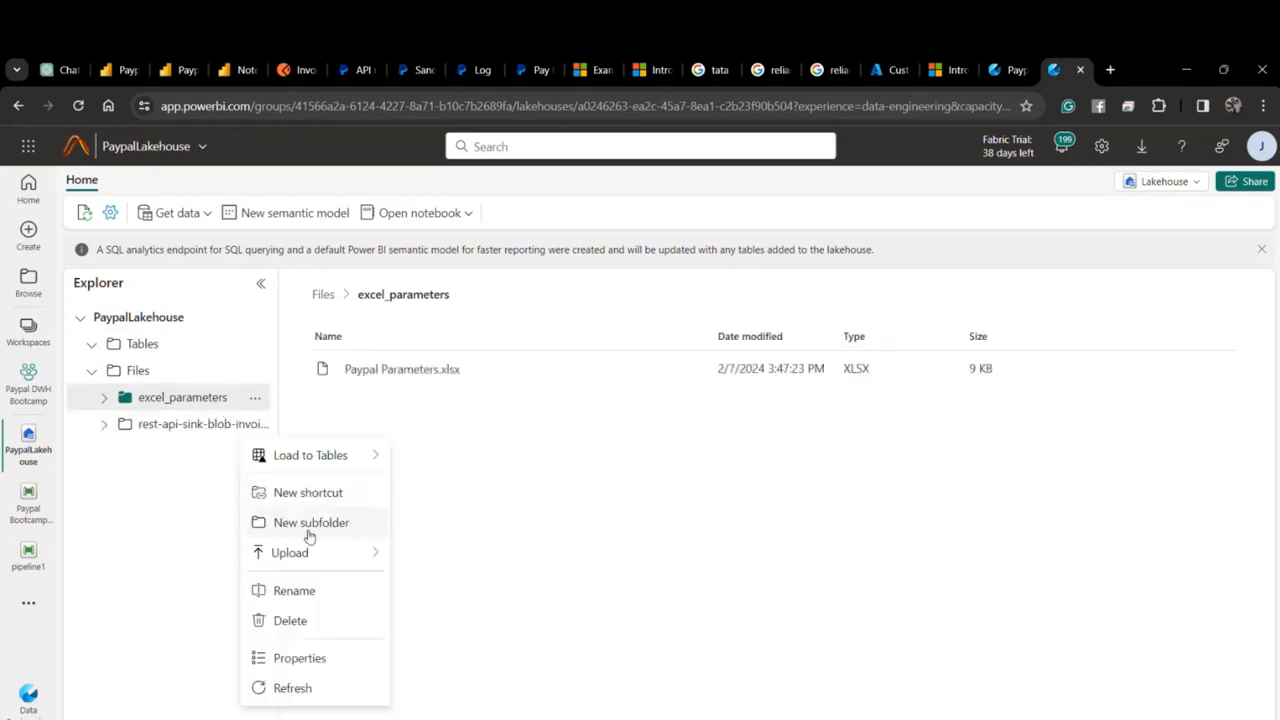
mouse_move(300, 552)
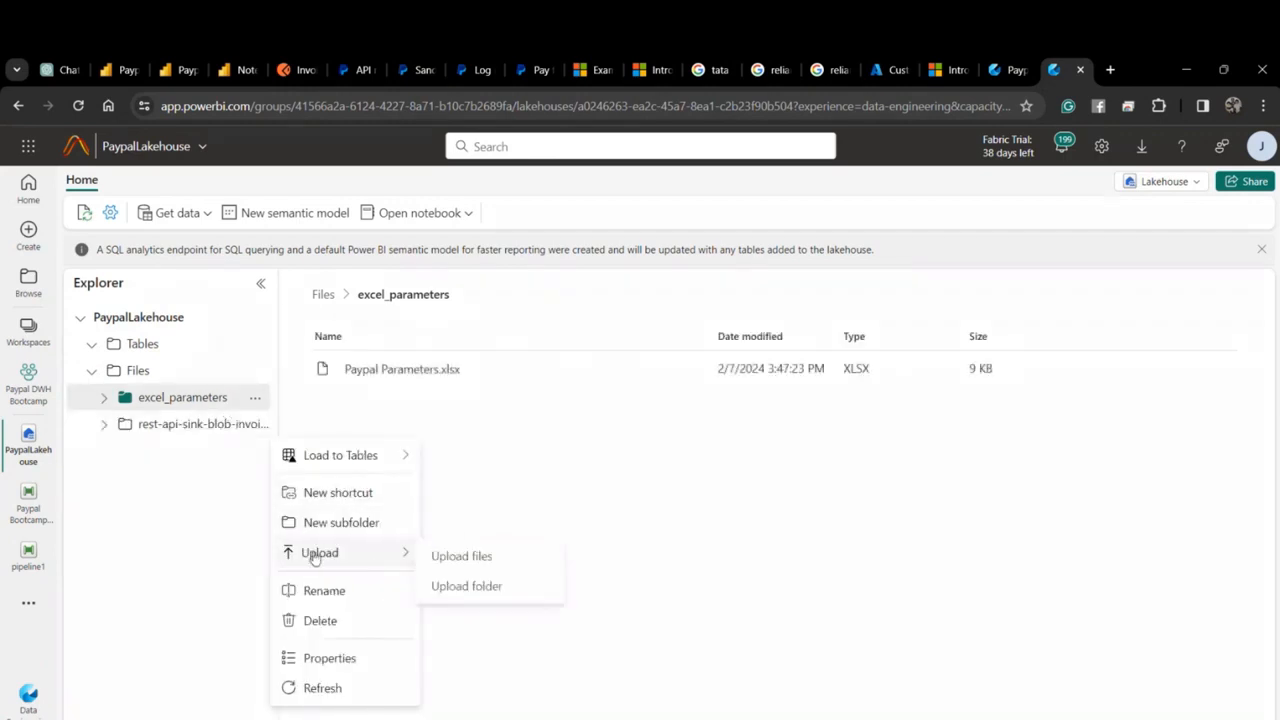
left_click(201, 426)
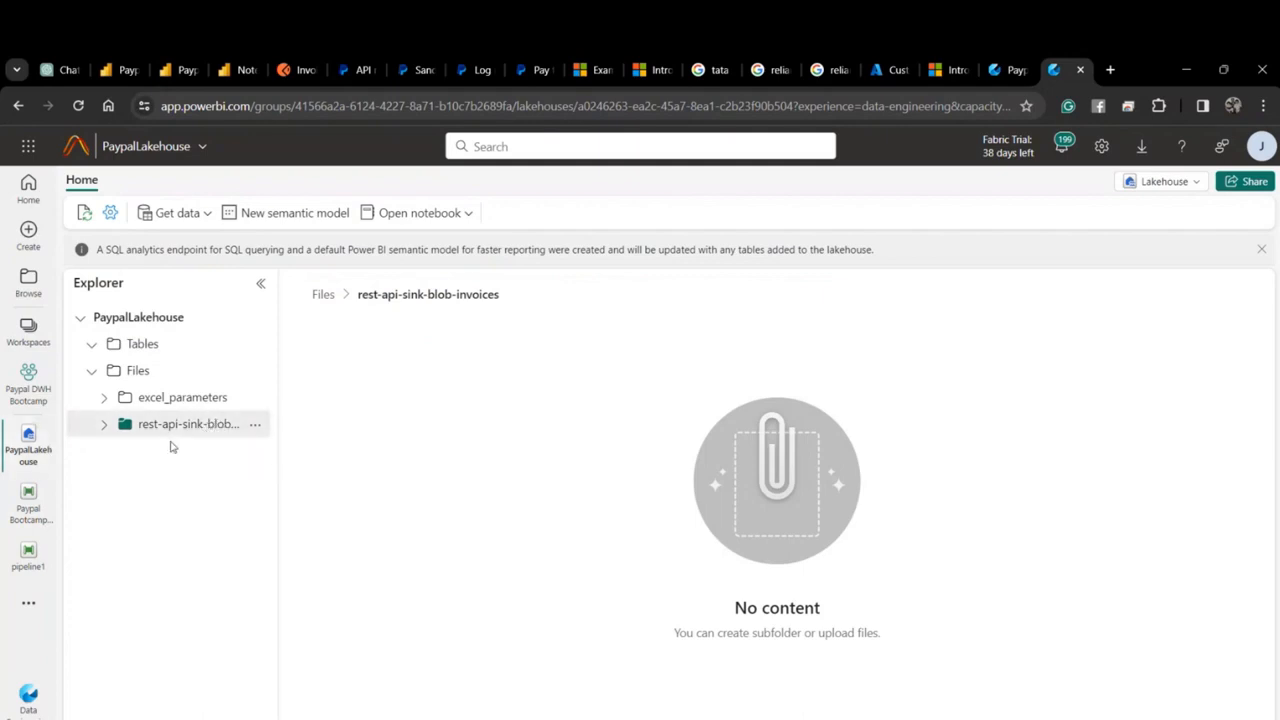
left_click(1002, 74)
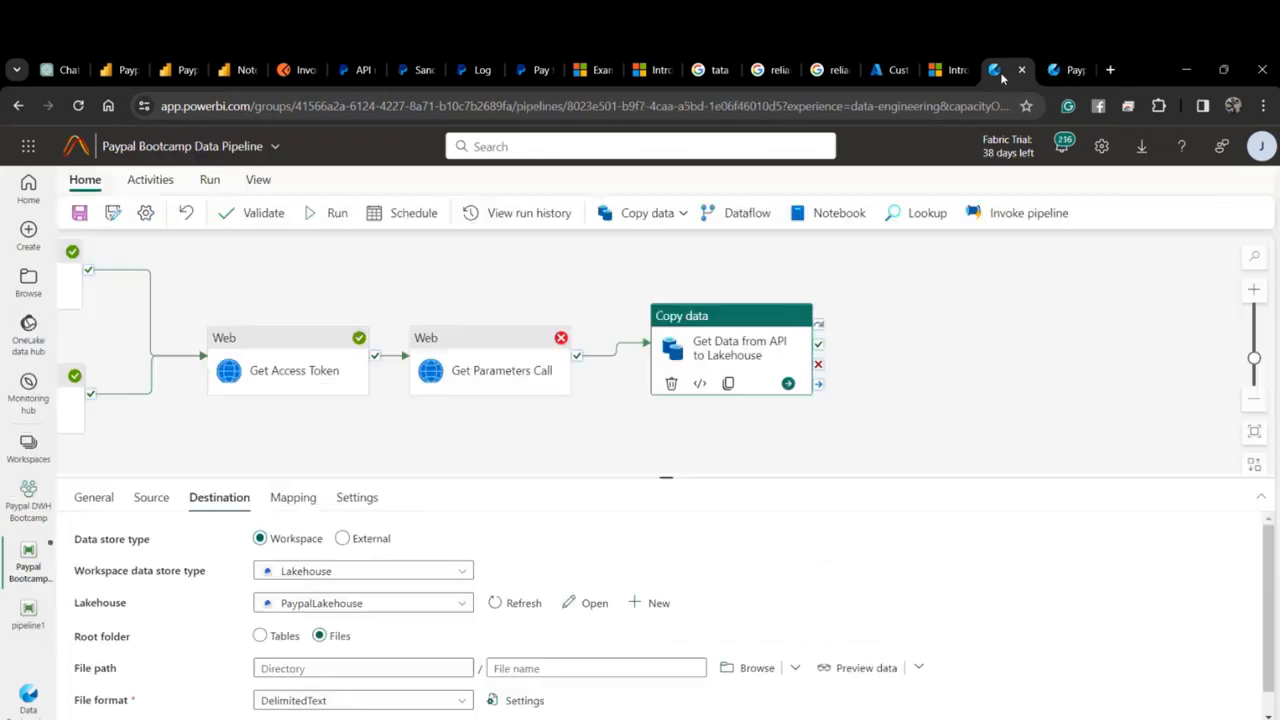
Browse the lakehouse for a destination directory without choosing one, then save the pipeline.
left_click(415, 667)
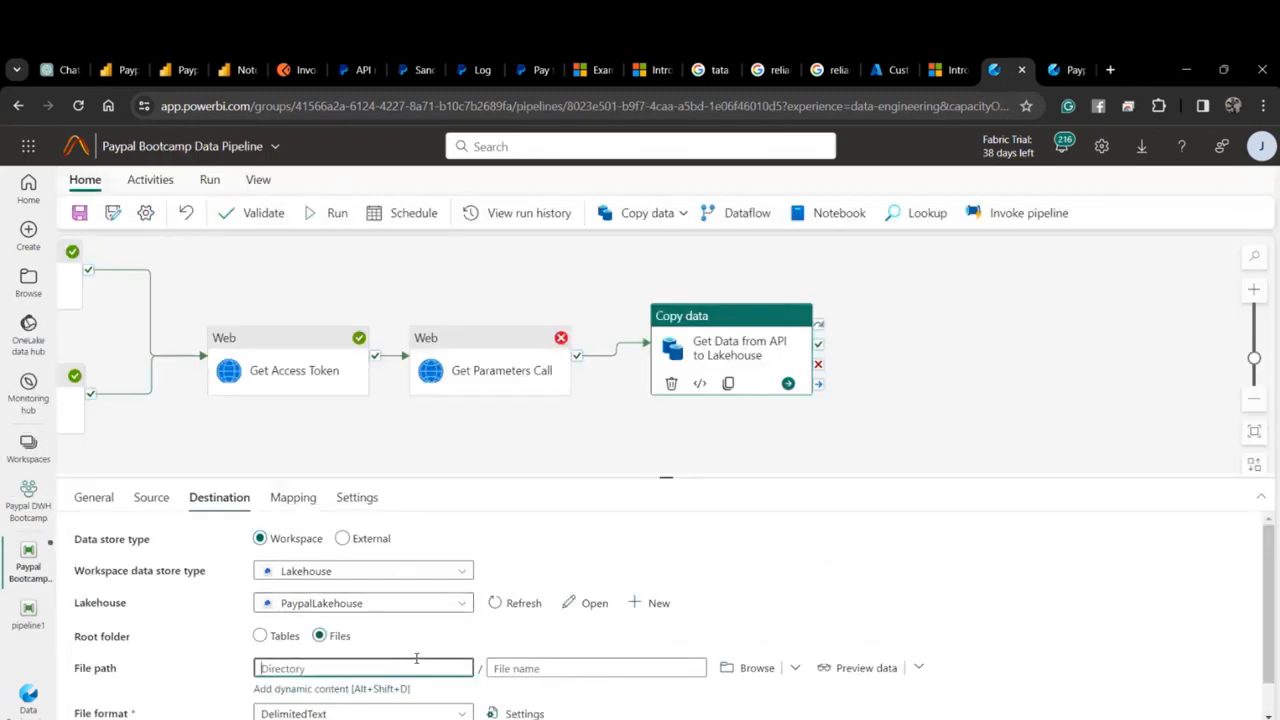
left_click(726, 670)
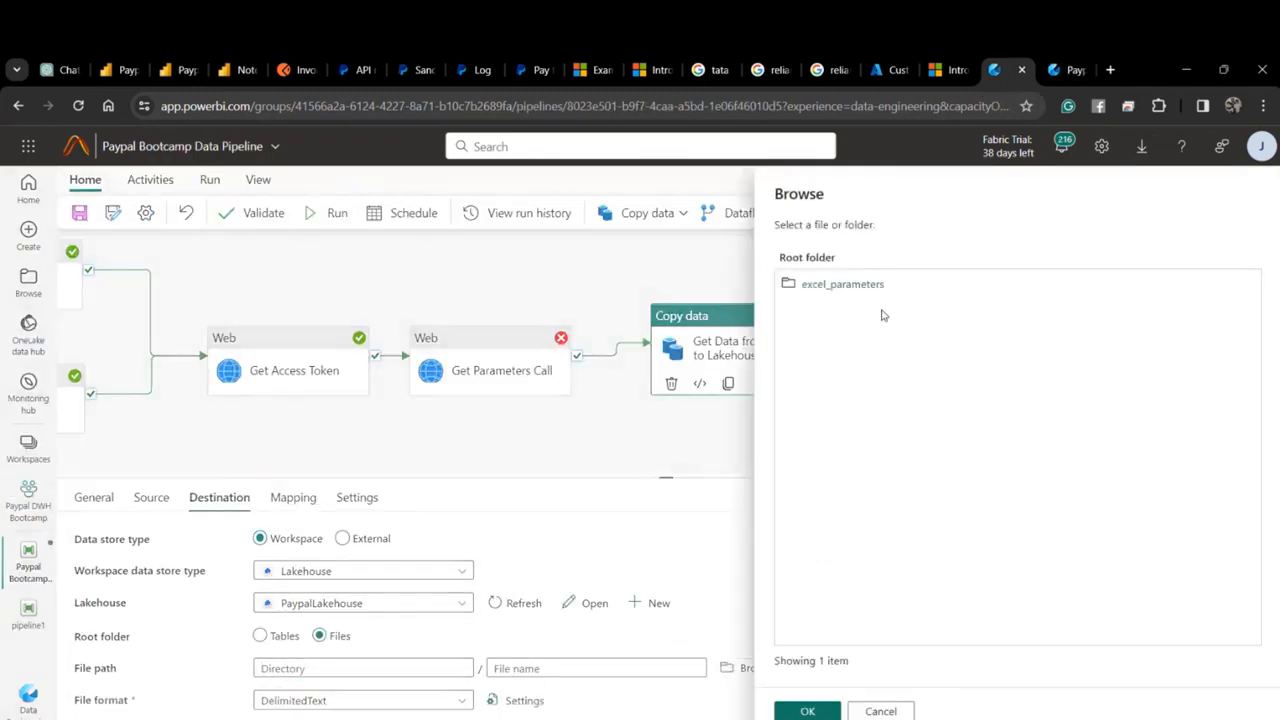
left_click(880, 709)
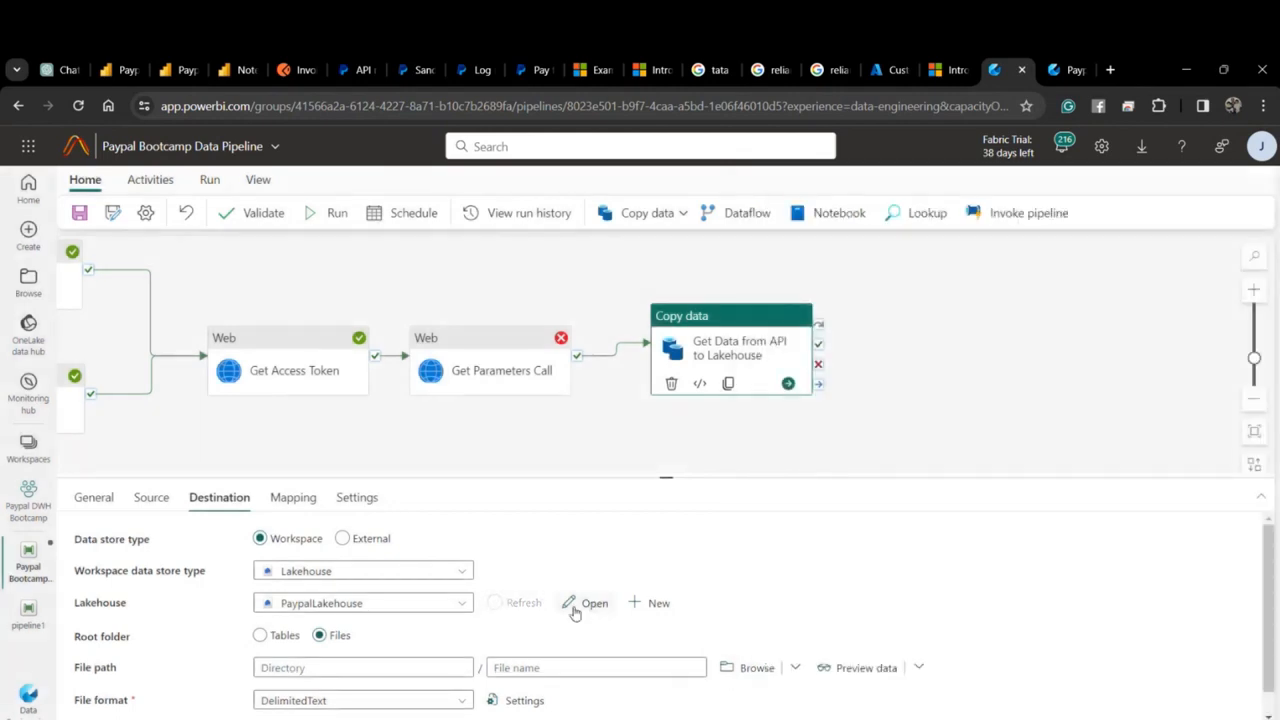
left_click(746, 676)
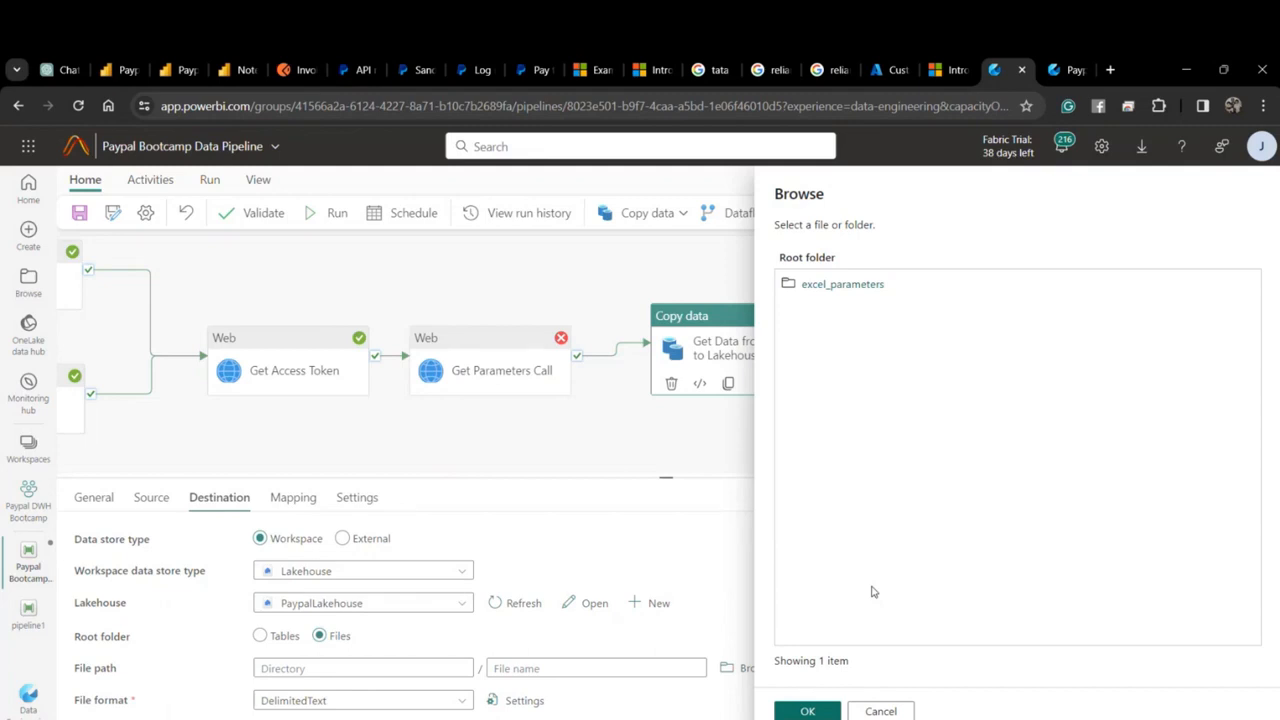
left_click(80, 213)
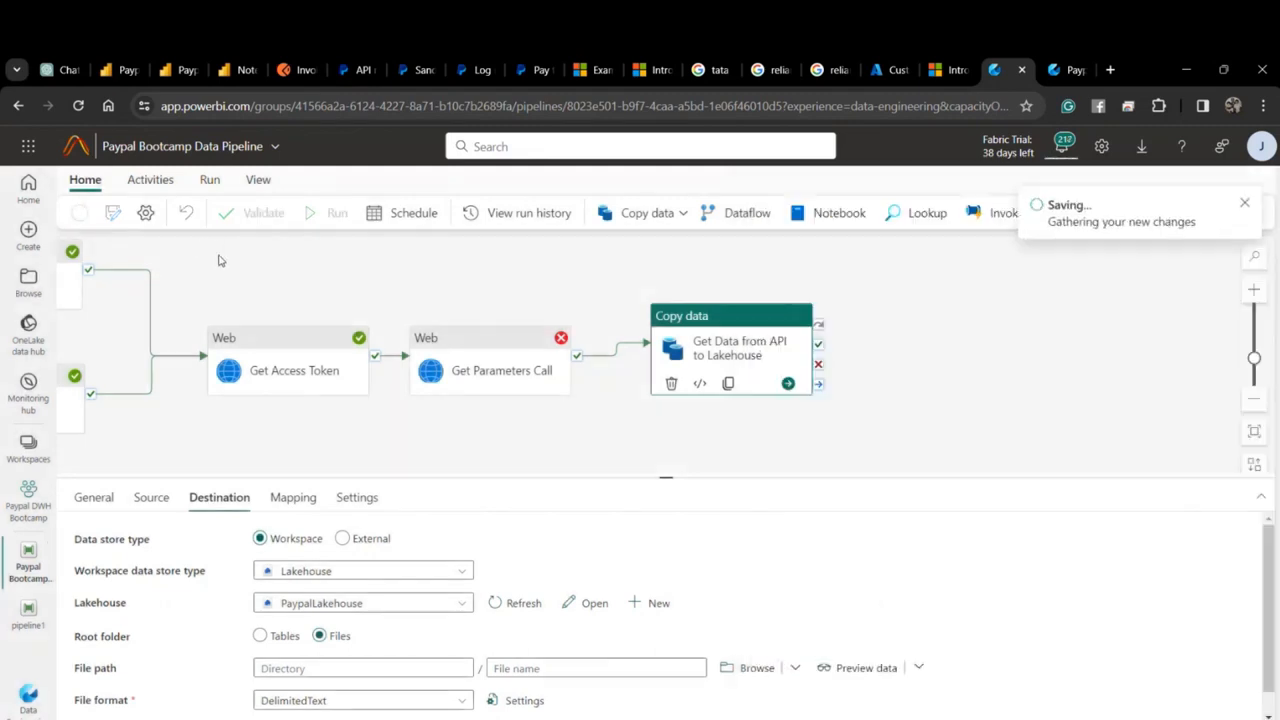
Reload the pipeline editor and select the Get Data from API to Lakehouse Copy data activity.
left_click(79, 105)
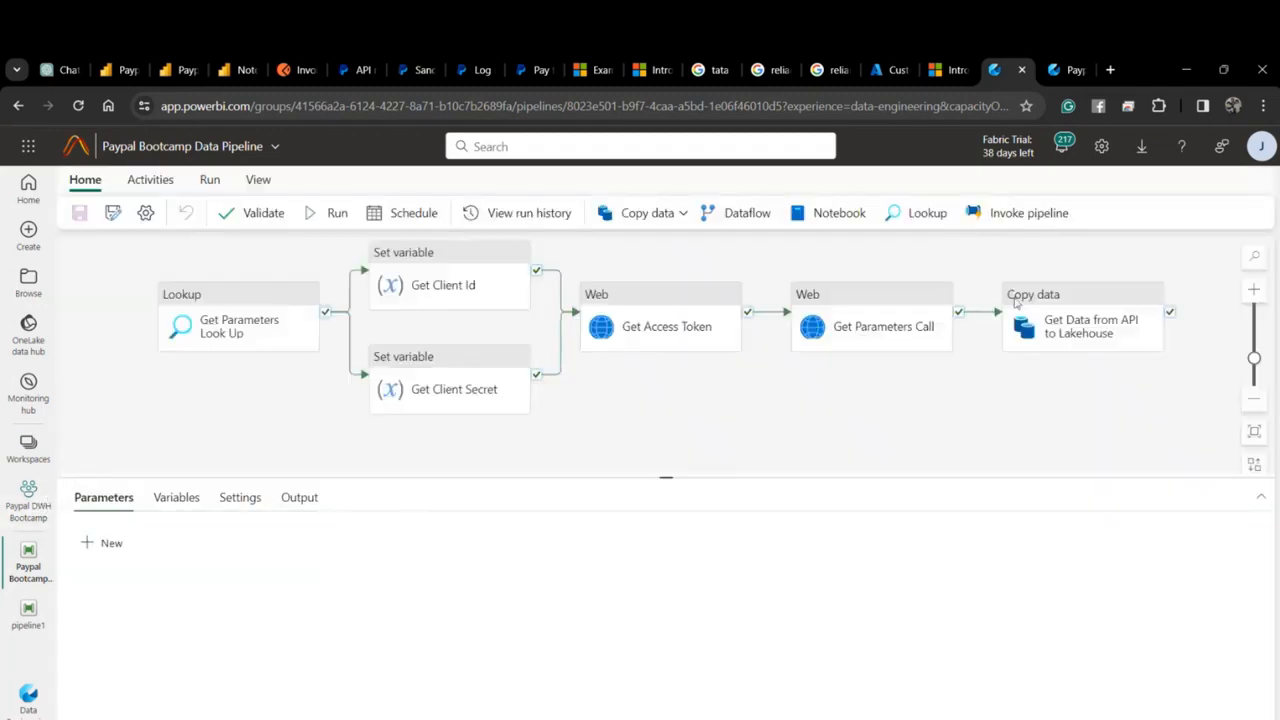
left_click_drag(985, 390, 776, 412)
left_click(876, 350)
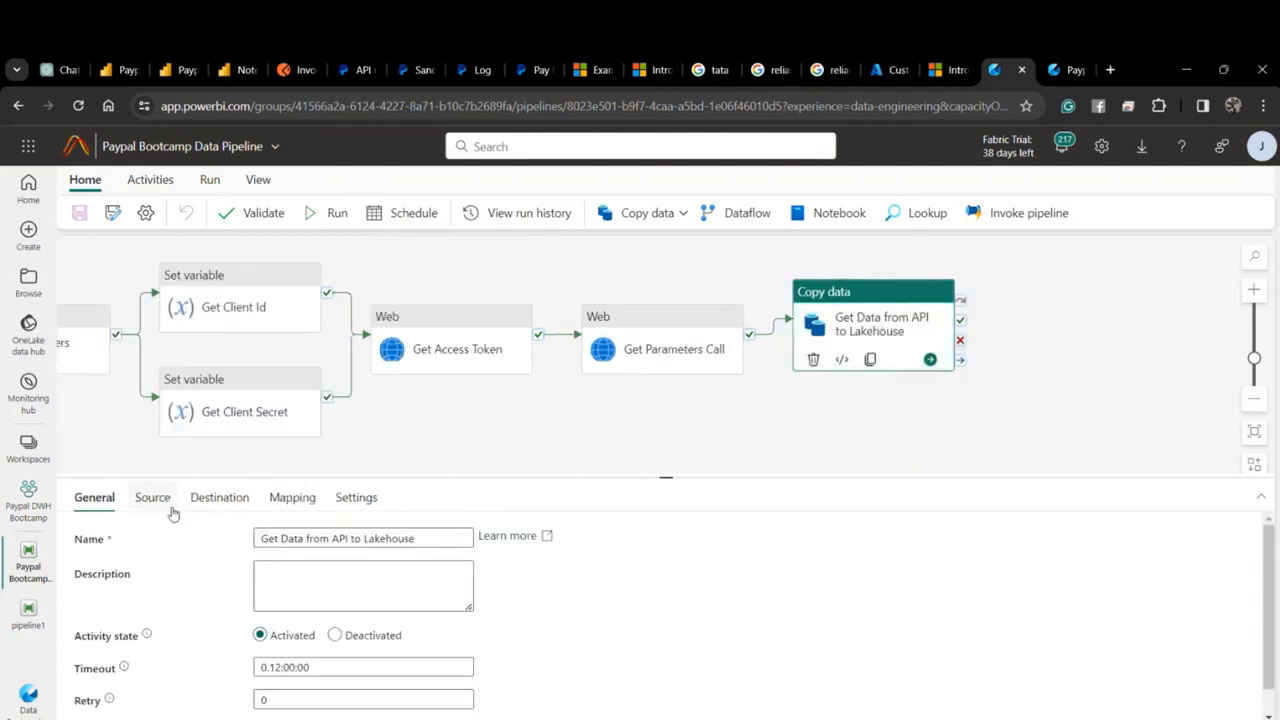
Set the Copy data destination directory to the rest-api-sink-blob-invoices folder.
left_click(210, 499)
scroll(348, 641, "down", 1)
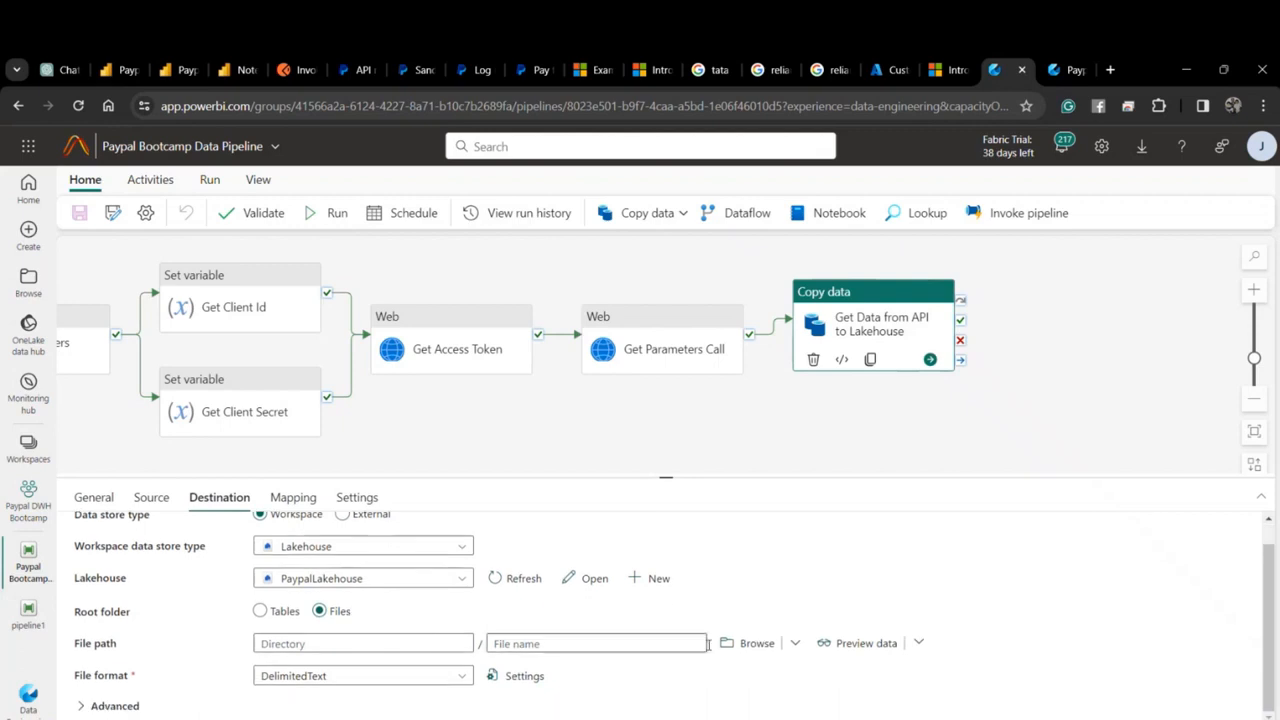
left_click(750, 643)
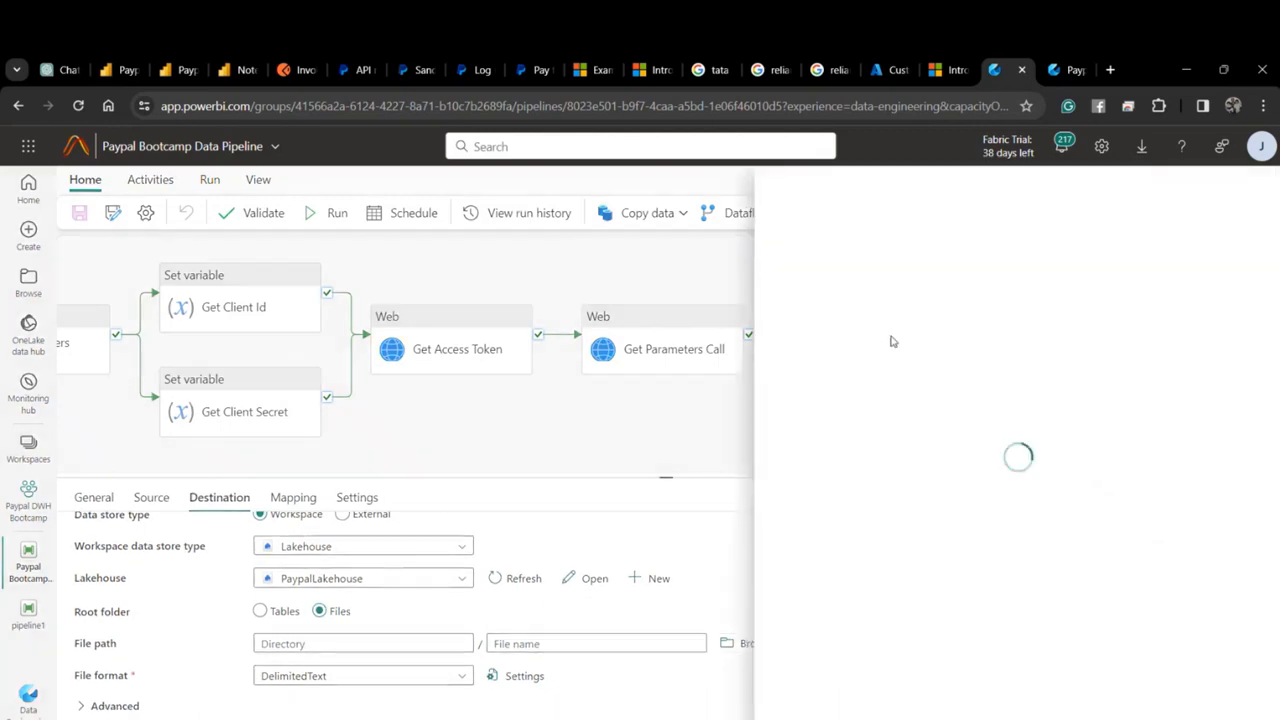
left_click(856, 313)
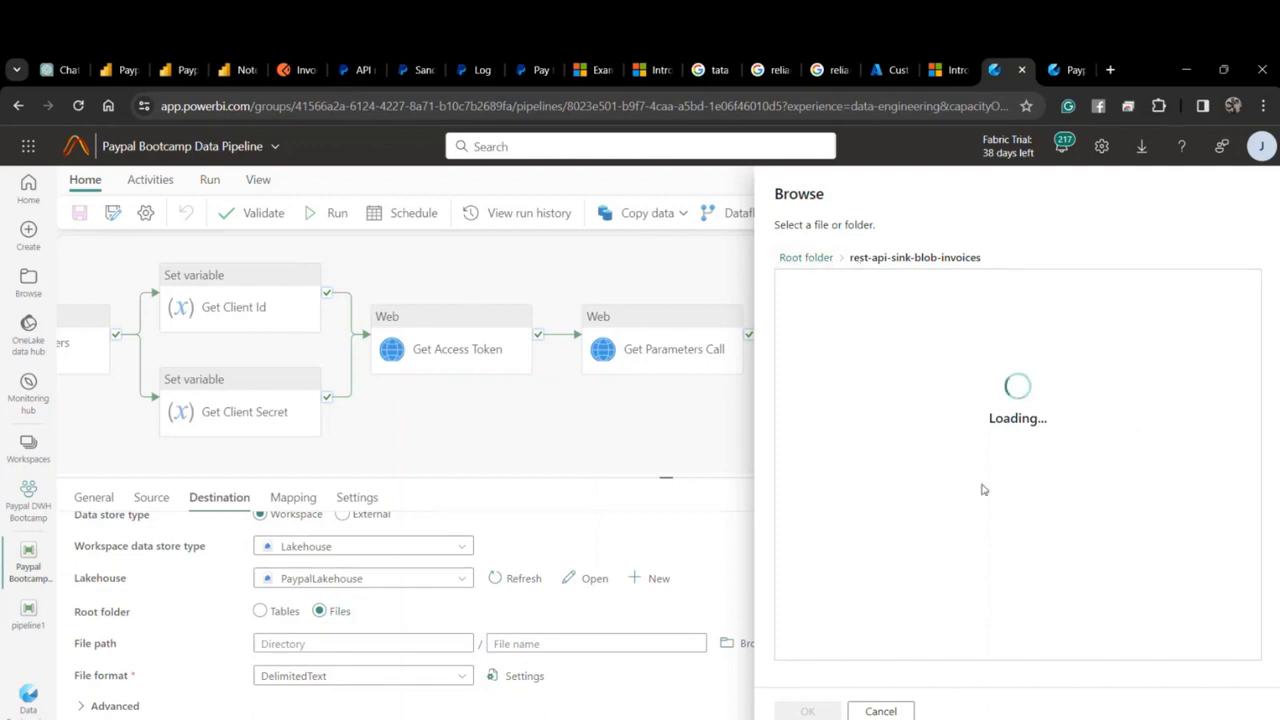
left_click(807, 711)
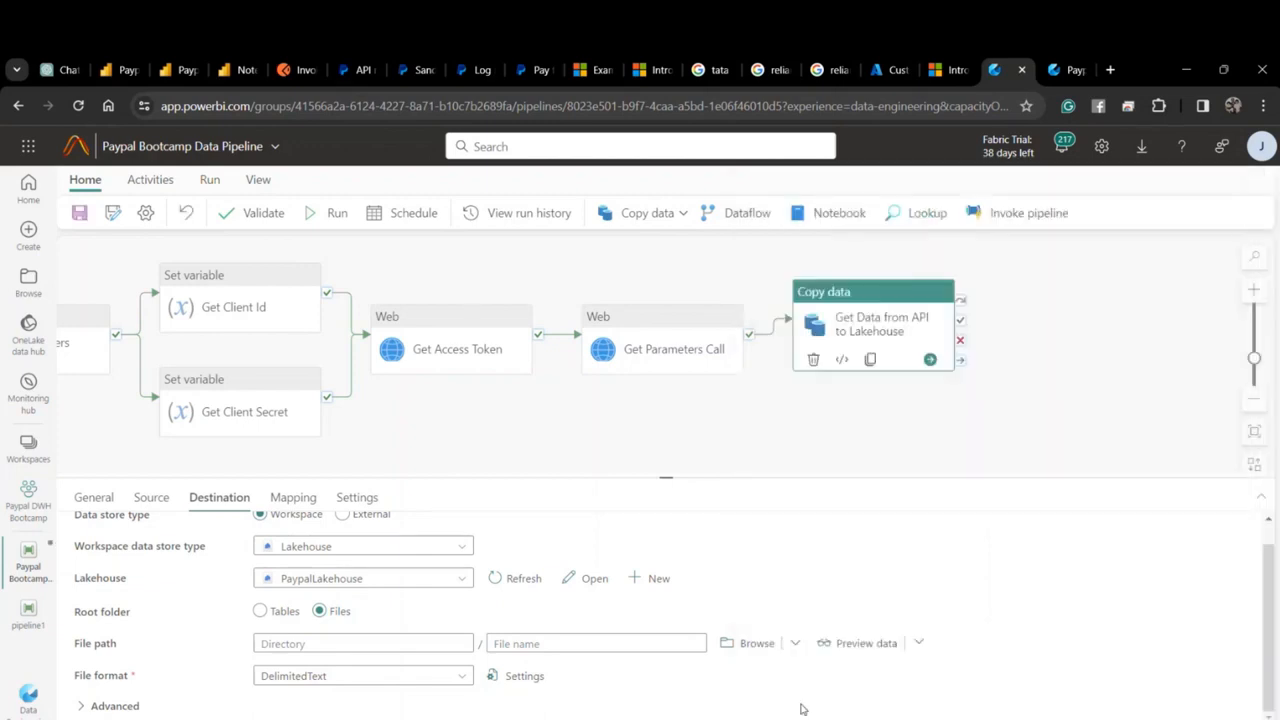
Name the destination file 0.json, set its file format to JSON, and save the pipeline.
left_click(594, 645)
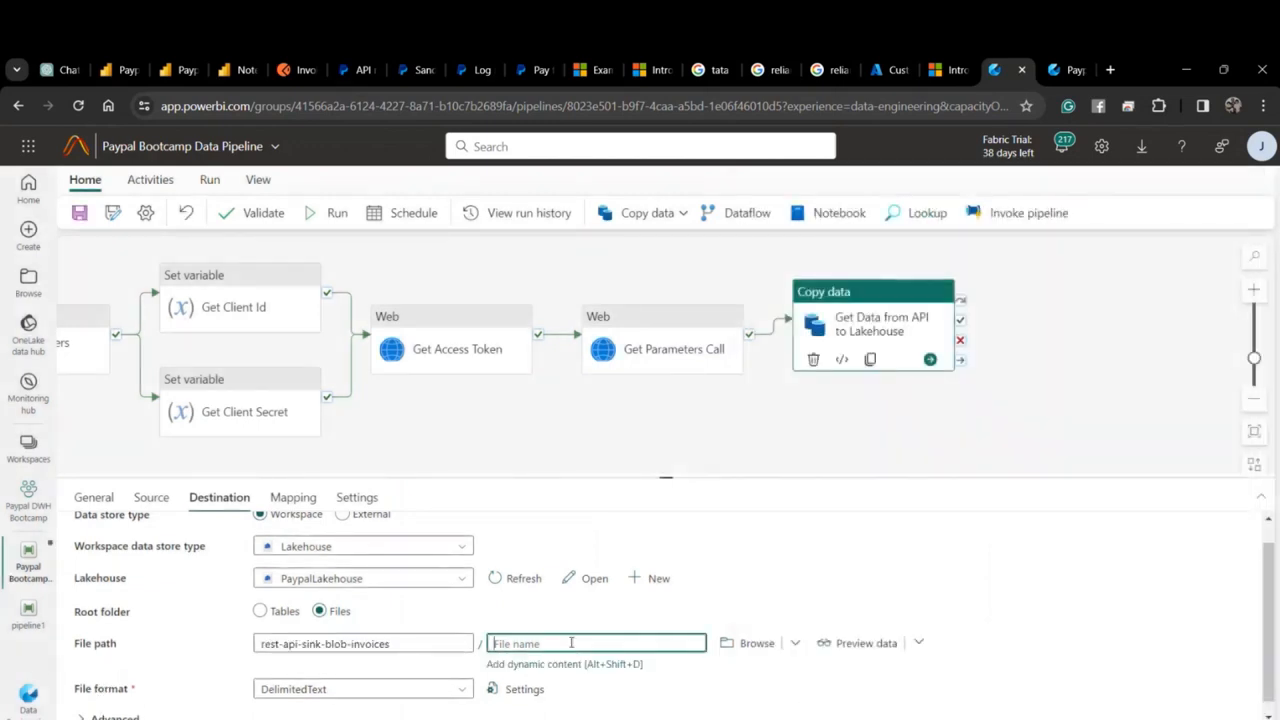
type("0")
scroll(432, 662, "down", 1)
left_click(420, 676)
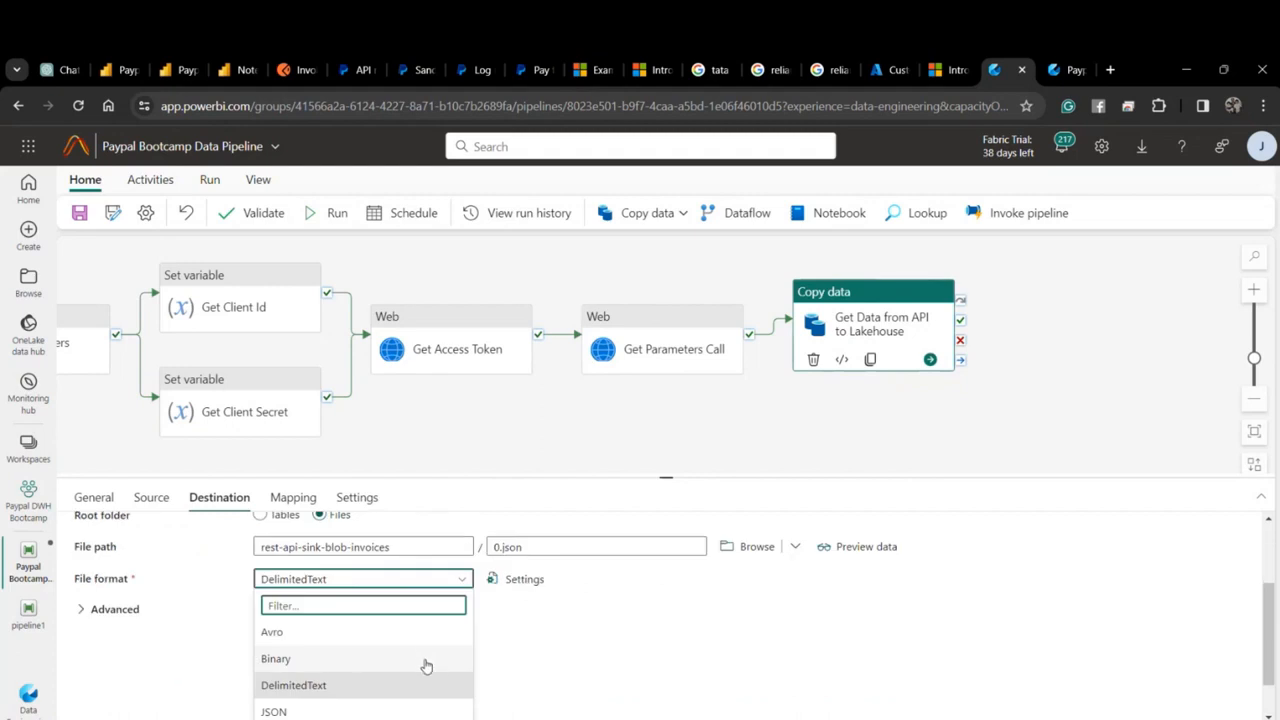
left_click(372, 704)
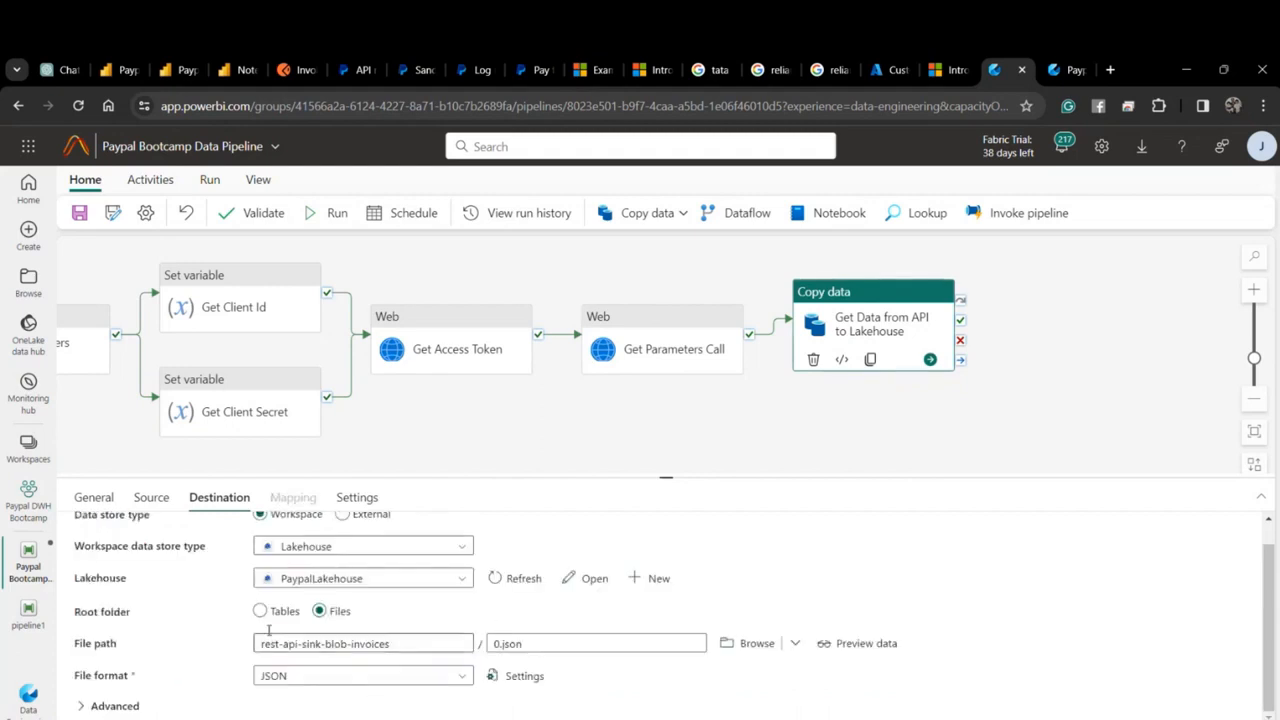
left_click(79, 213)
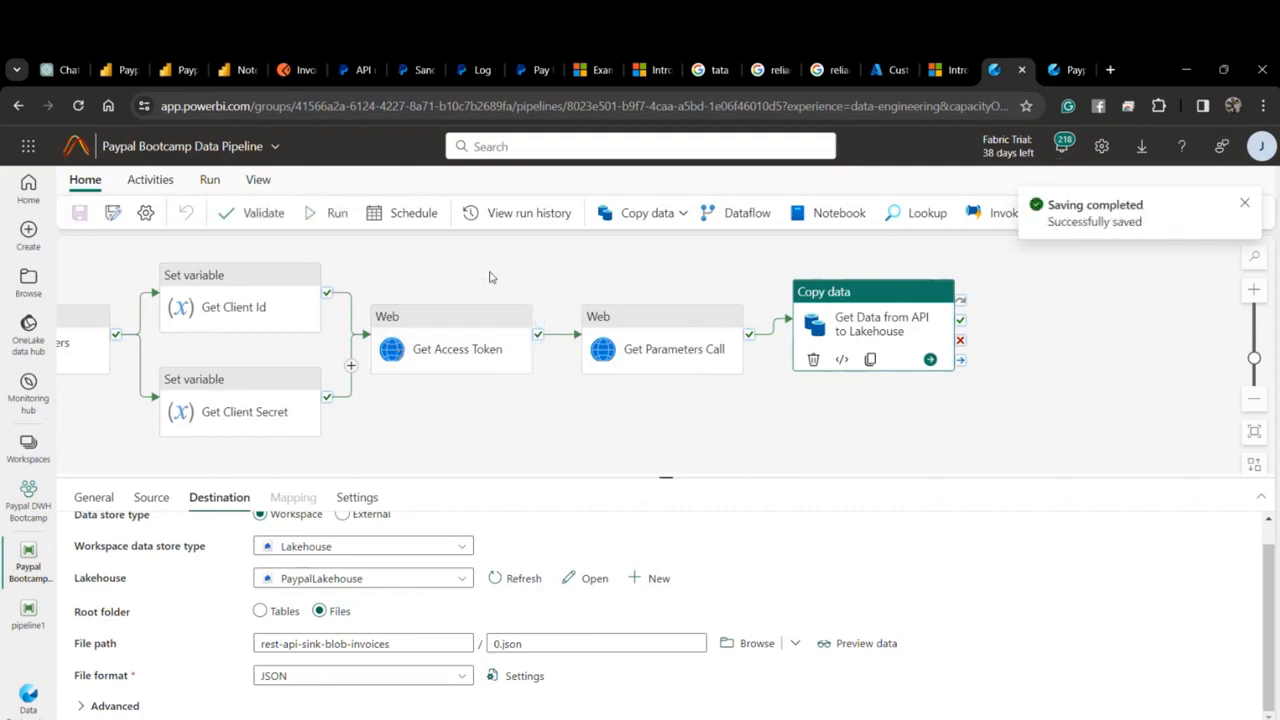
Run the pipeline and glance at the lakehouse files before returning to the run.
left_click(474, 259)
left_click(347, 215)
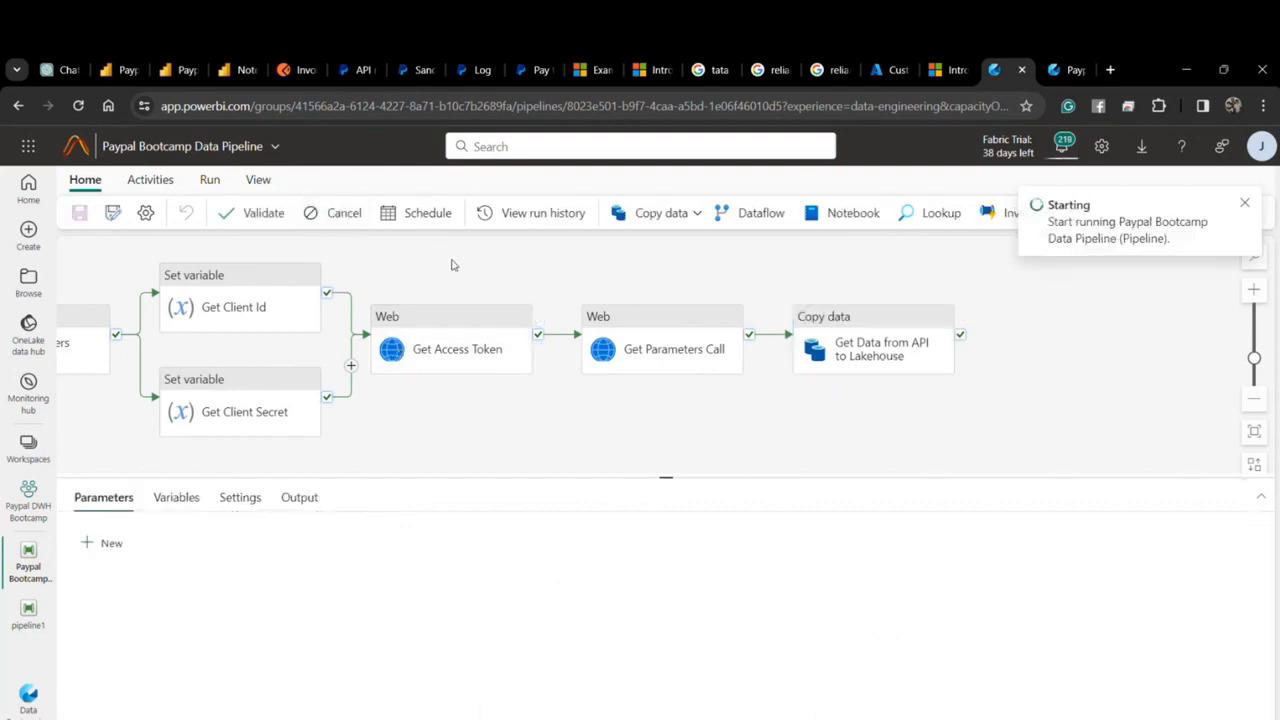
key("ctrl+Tab")
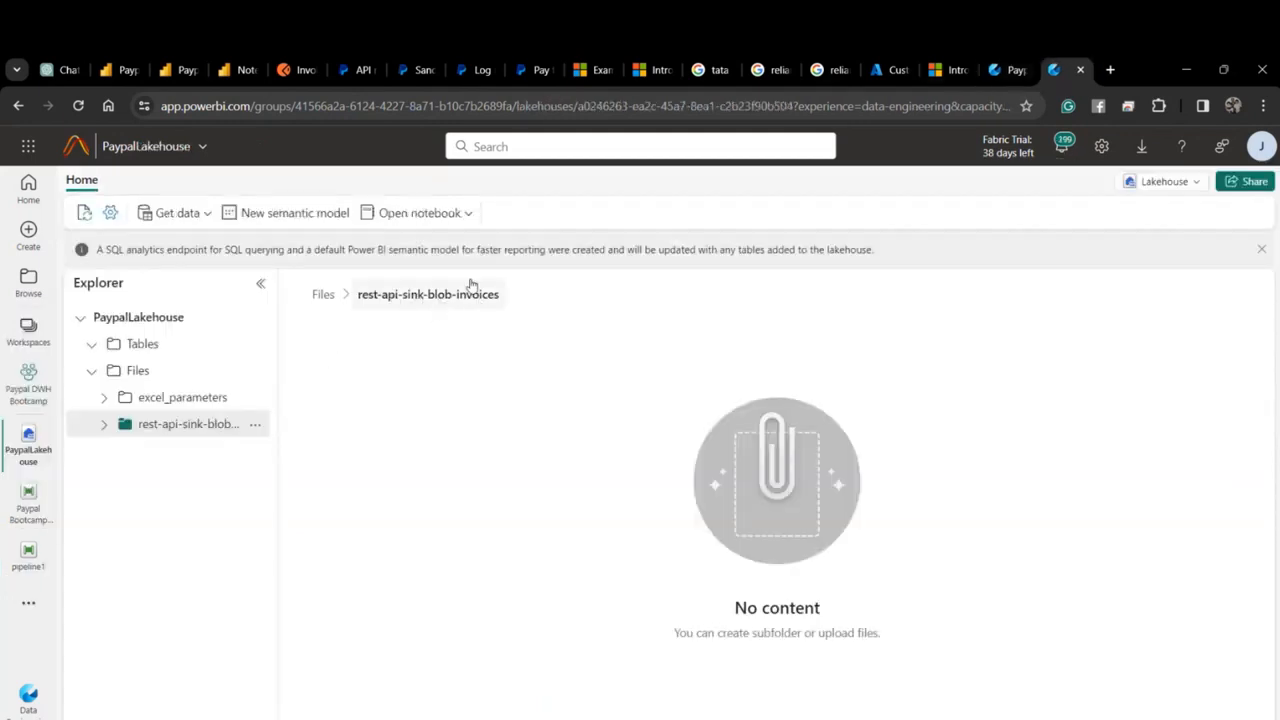
key("ctrl+shift+Tab")
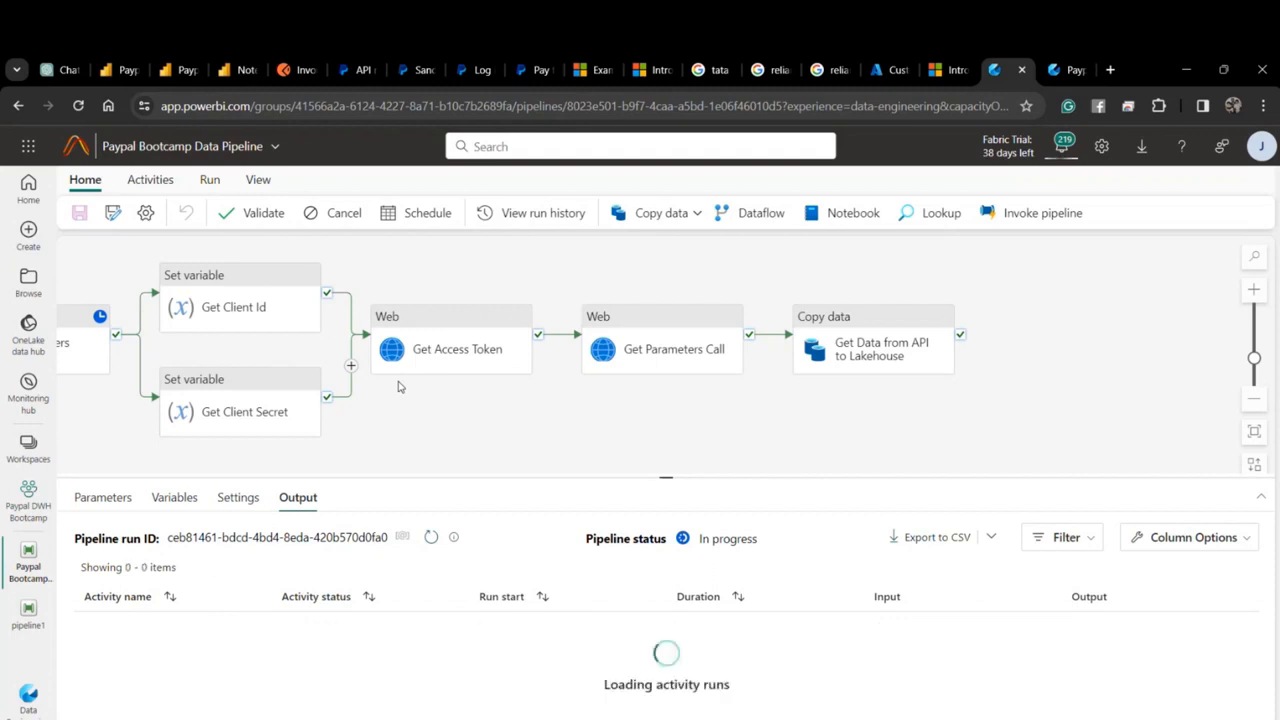
Check the page size in the Copy data activity's Source relative URL without editing it.
left_click(886, 340)
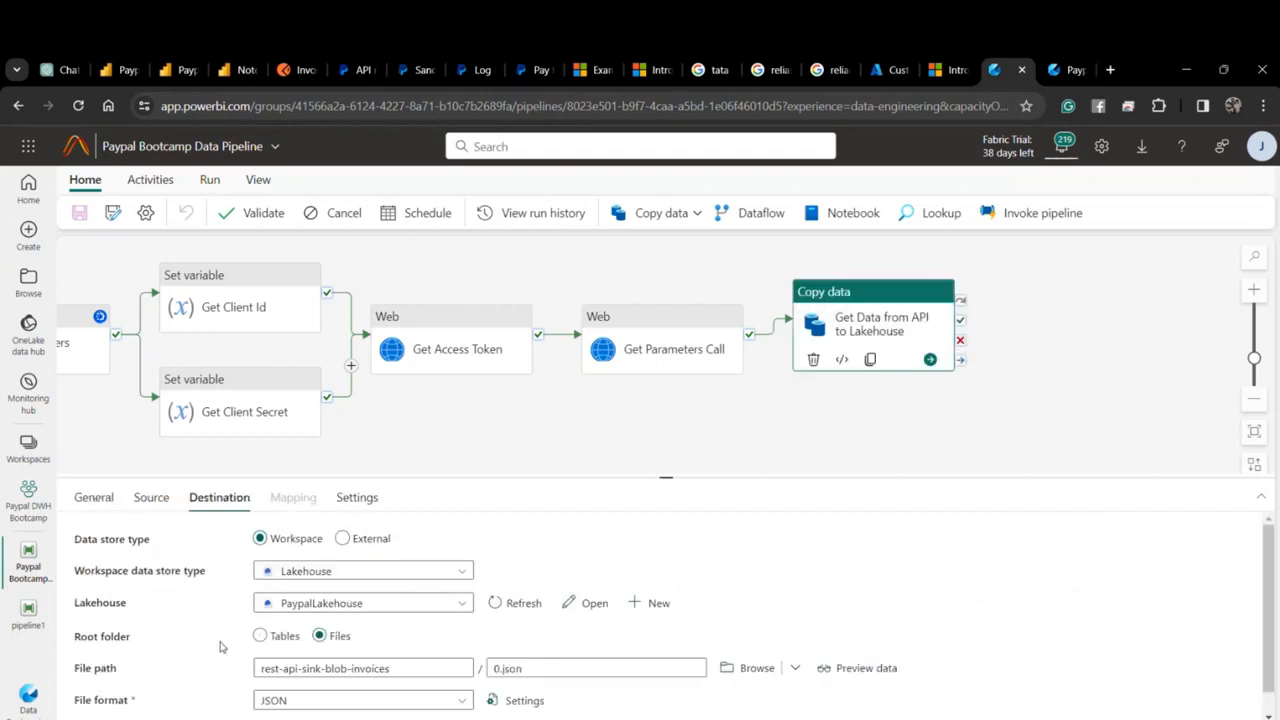
left_click(153, 499)
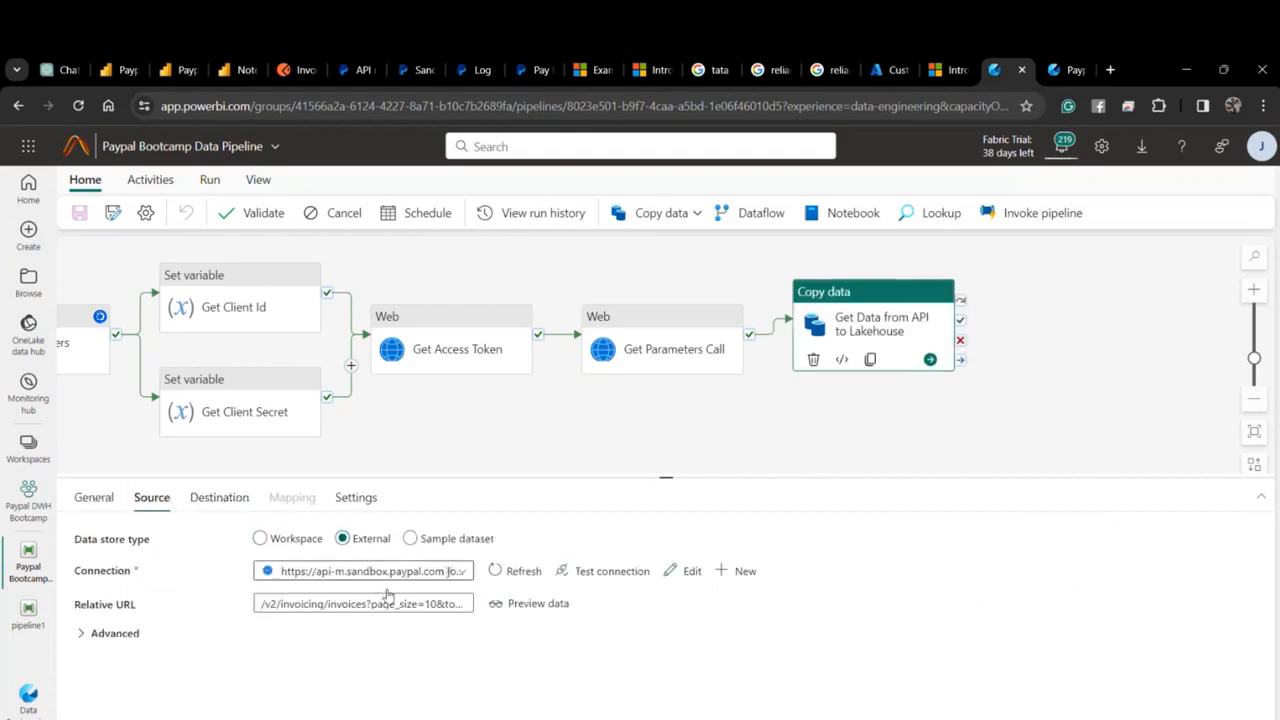
double_click(437, 604)
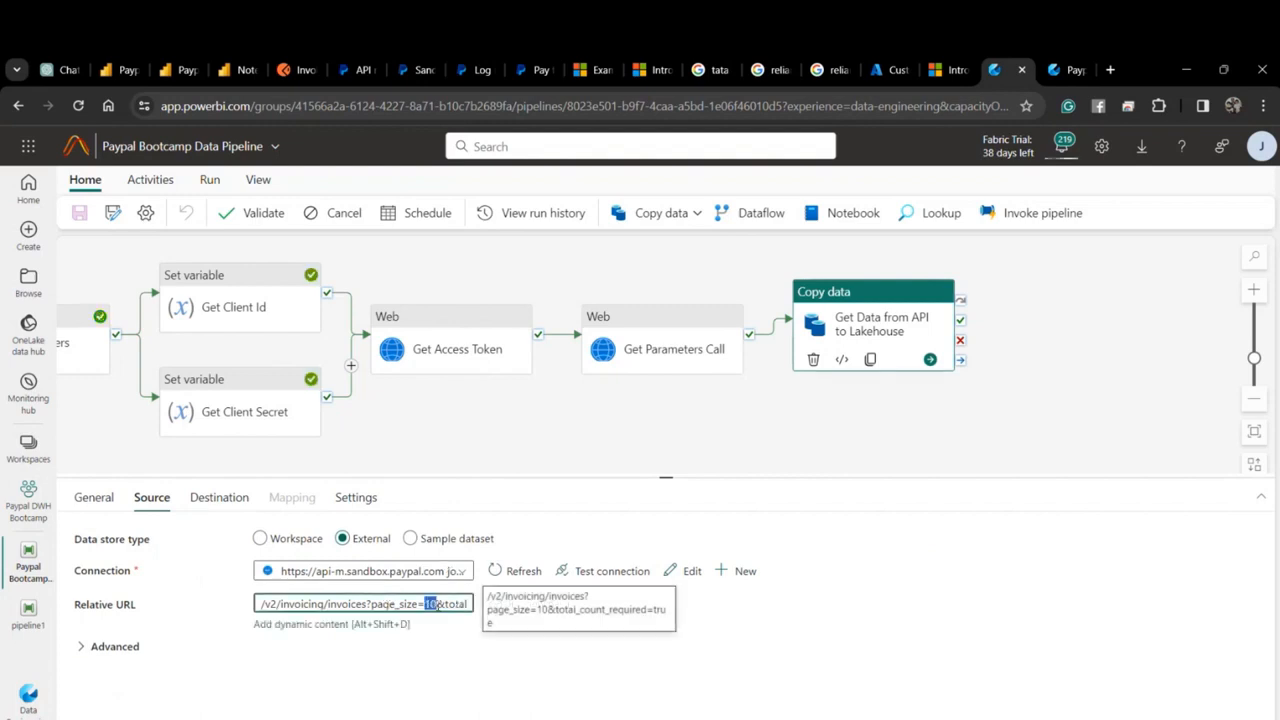
left_click(872, 328)
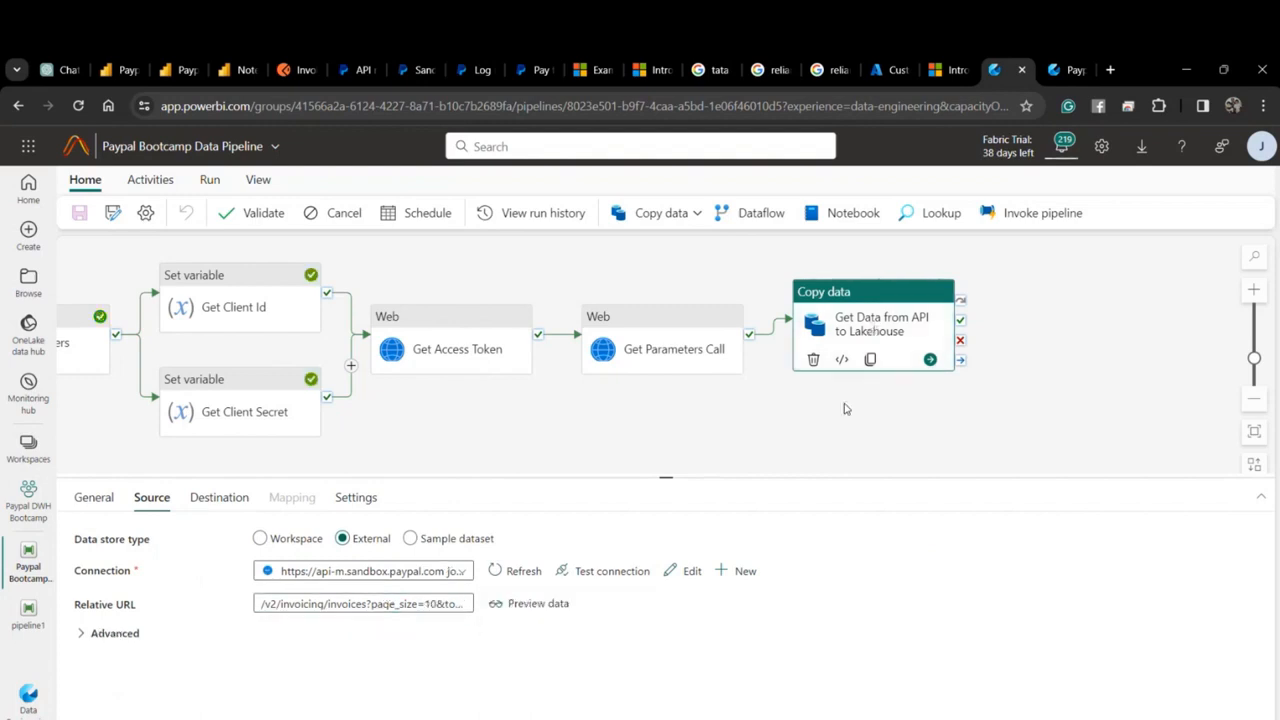
left_click(845, 409)
left_click(854, 344)
Refresh the activity runs in an enlarged Output panel until all six activities succeed.
left_click(787, 432)
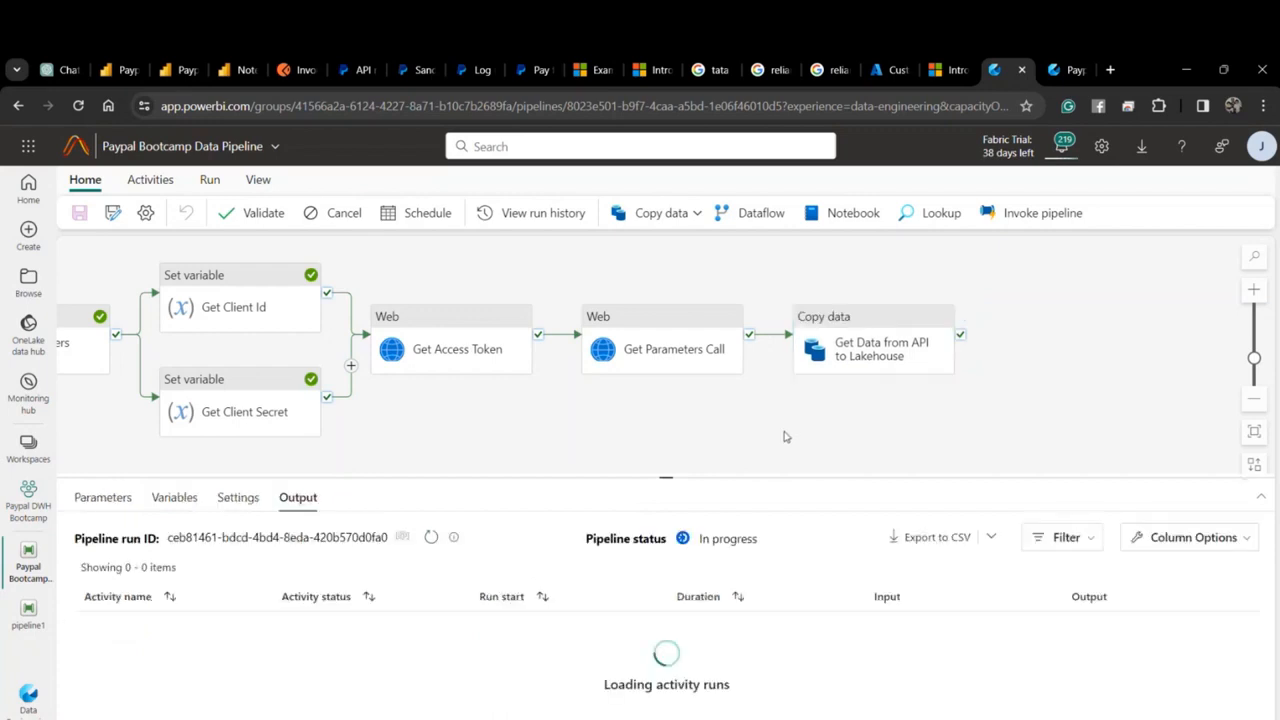
left_click(435, 539)
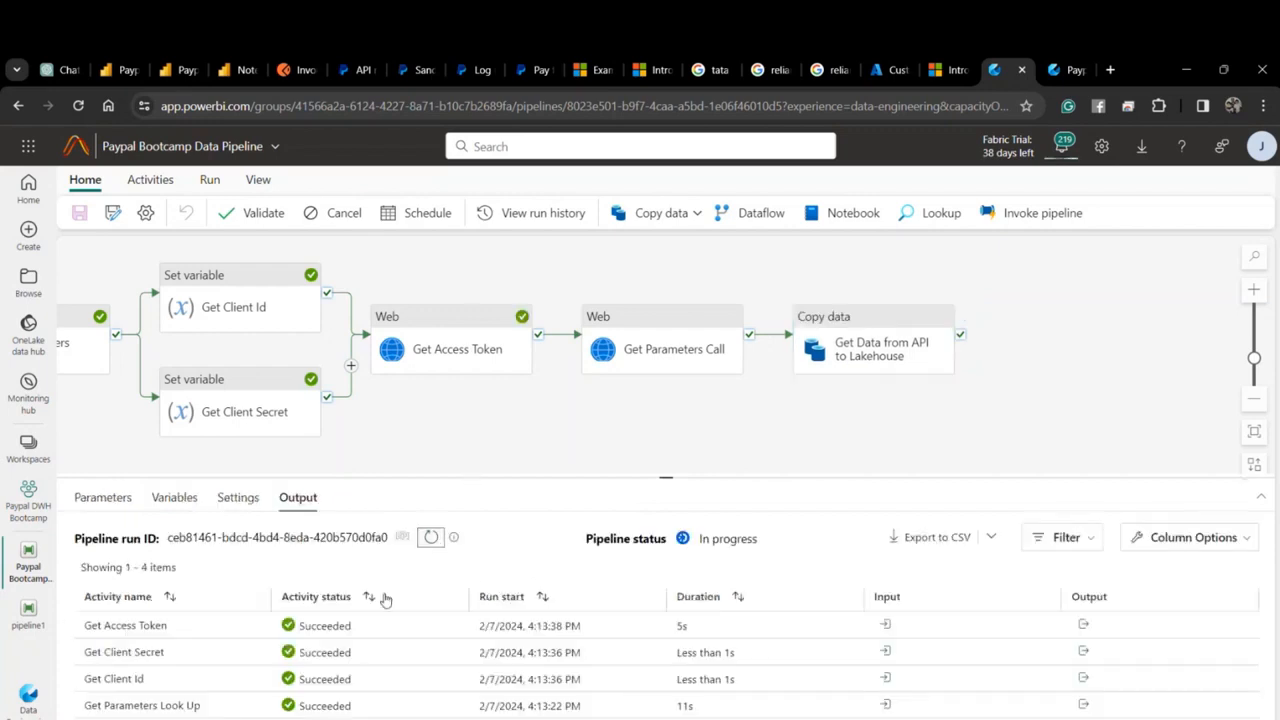
scroll(354, 678, "down", 1)
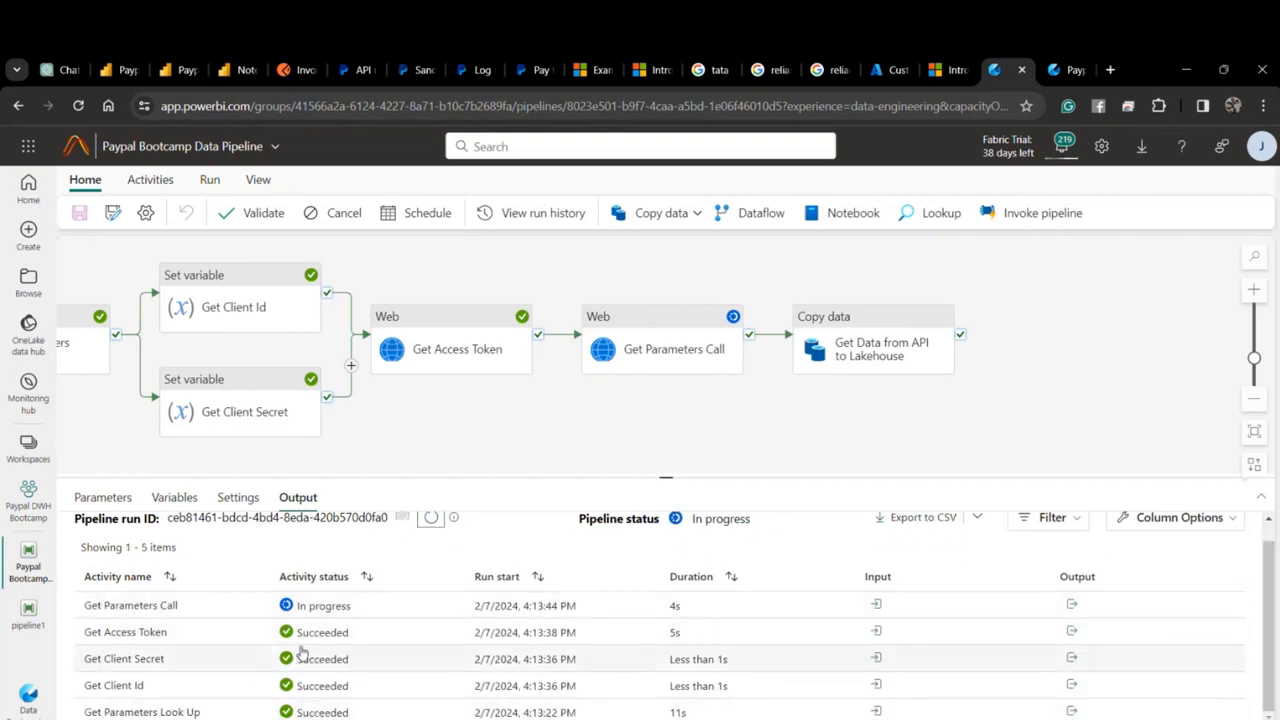
scroll(428, 540, "up", 1)
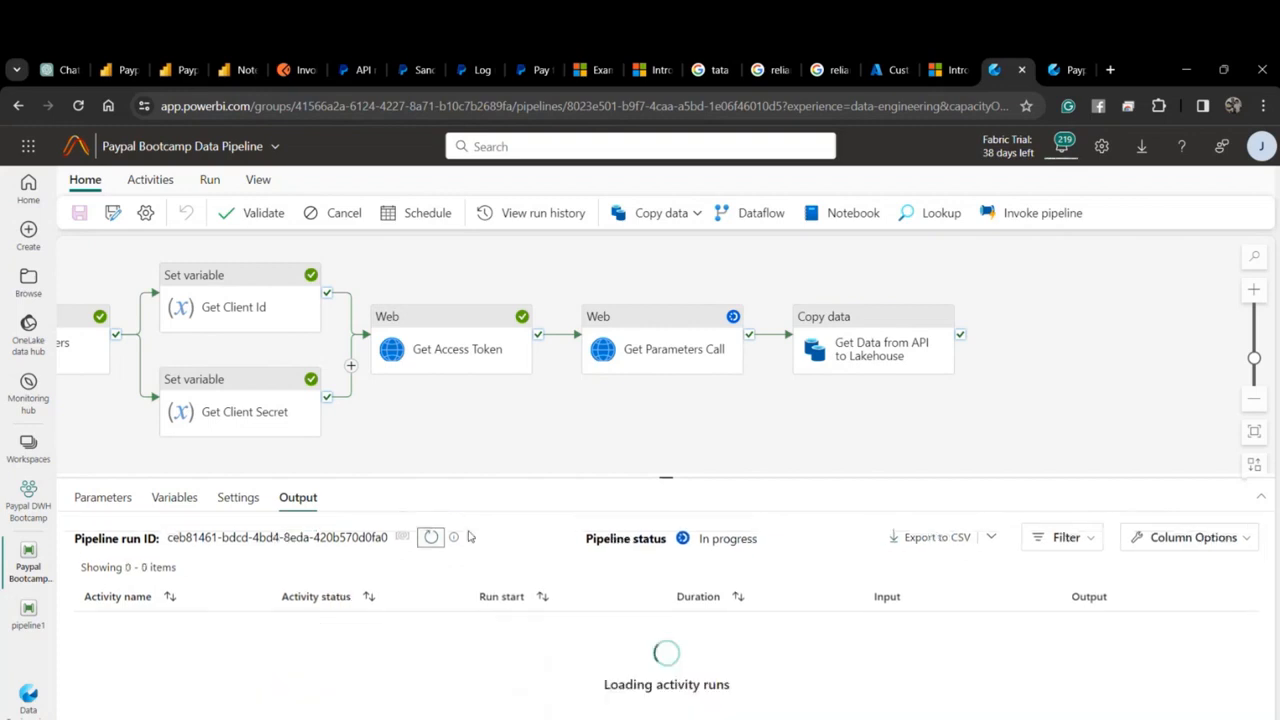
left_click_drag(522, 484, 526, 471)
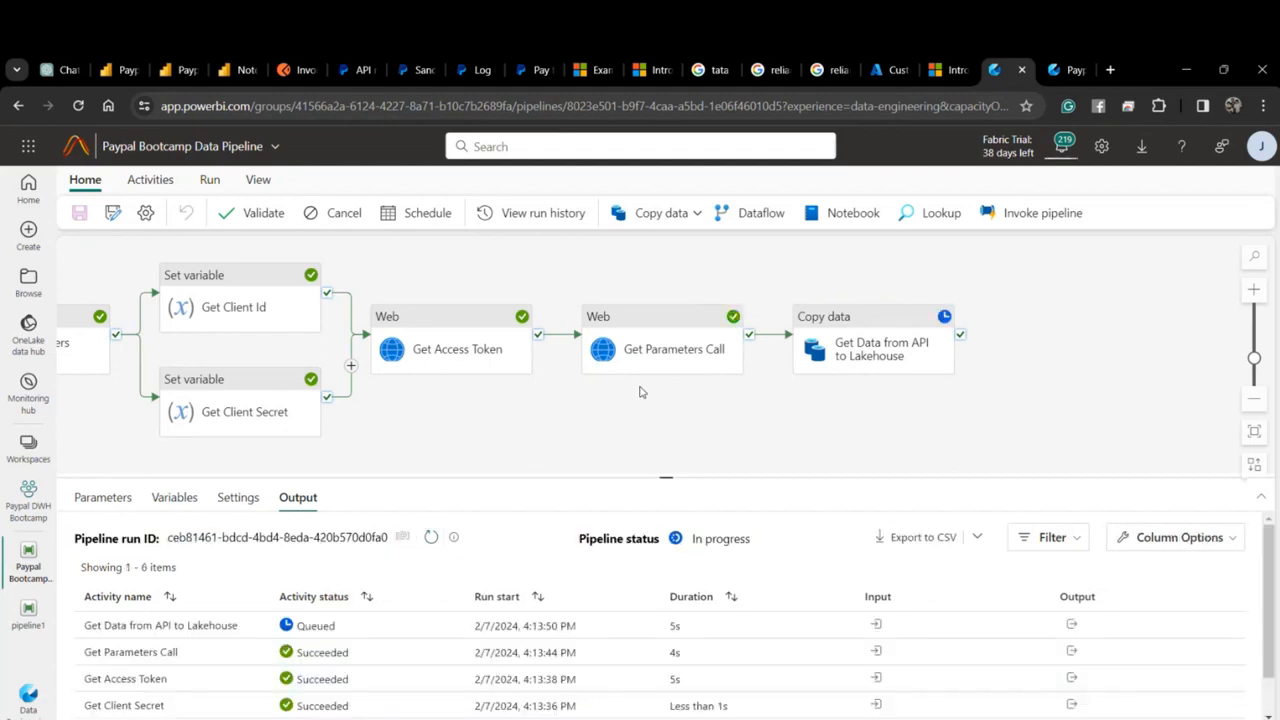
left_click_drag(665, 477, 665, 418)
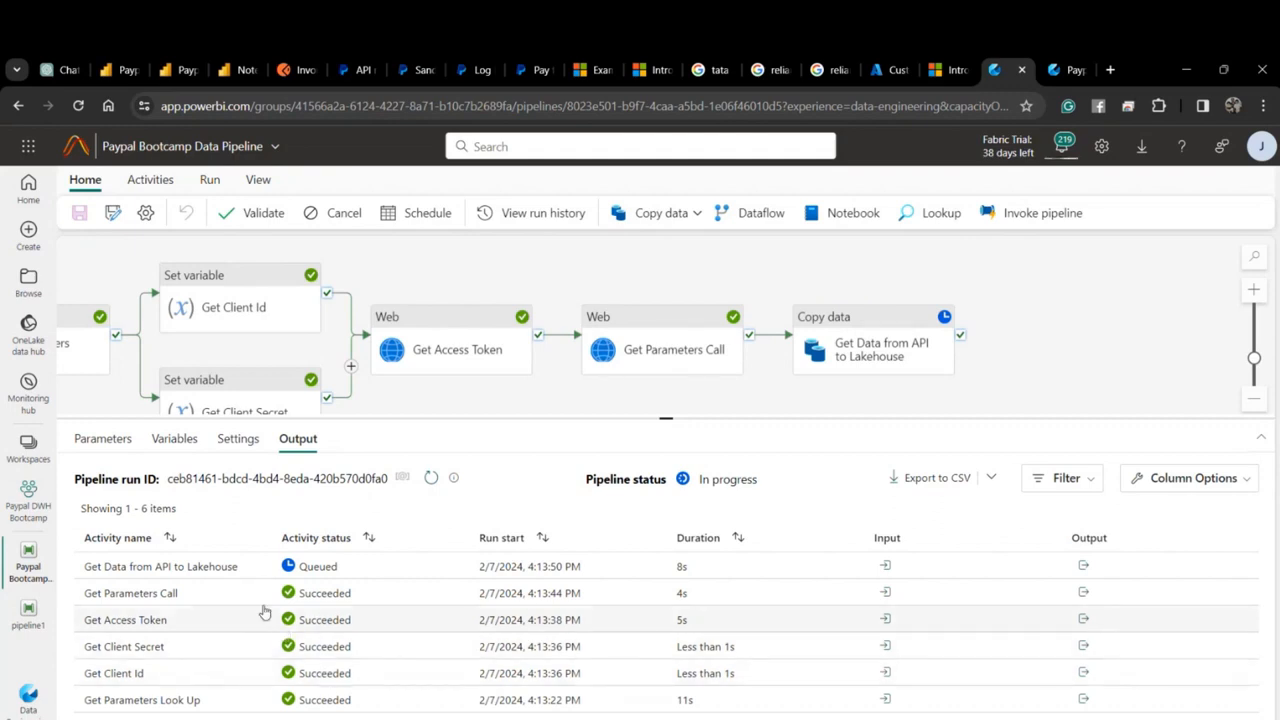
left_click(433, 478)
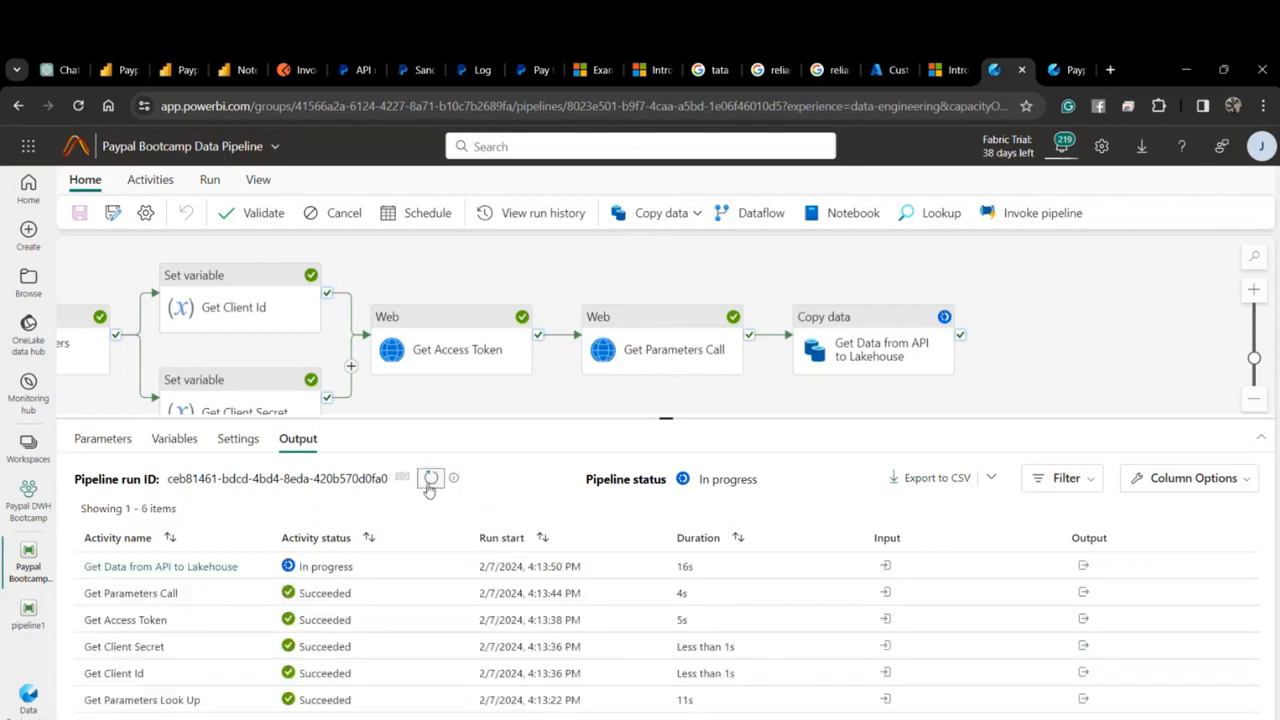
left_click(430, 482)
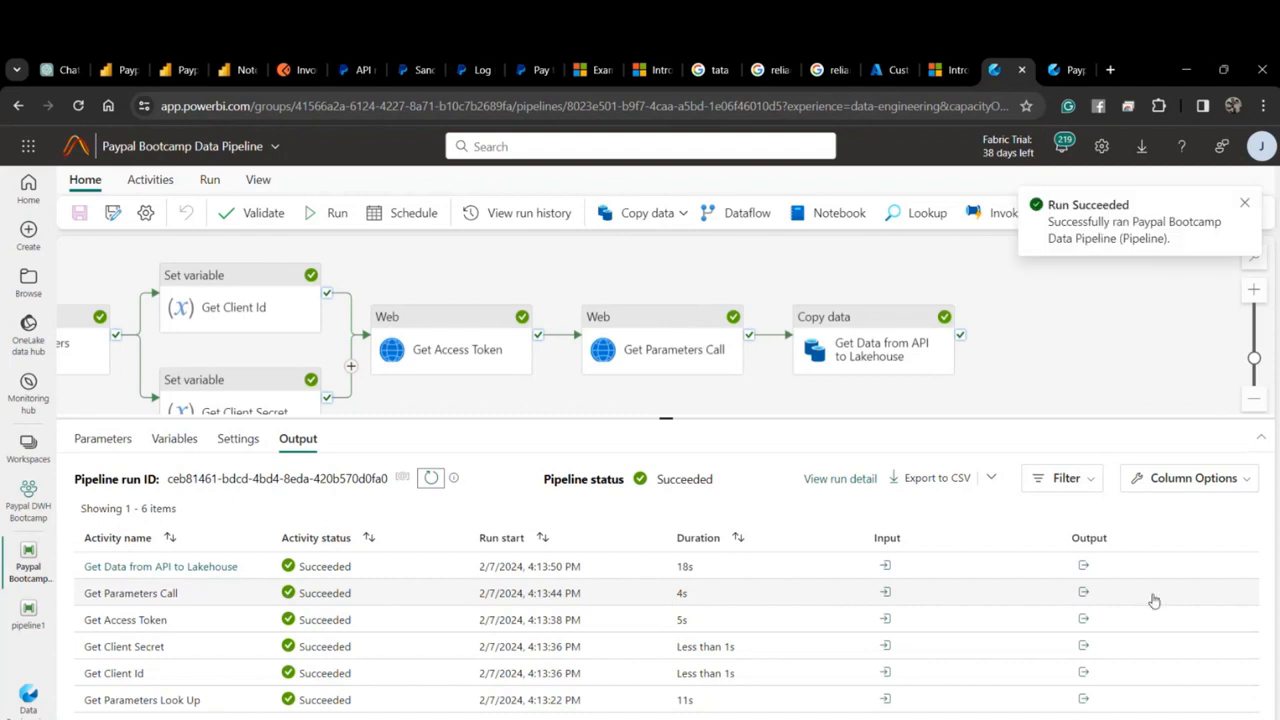
Inspect the copy activity run's input details in full size.
left_click(885, 566)
scroll(893, 485, "down", 2)
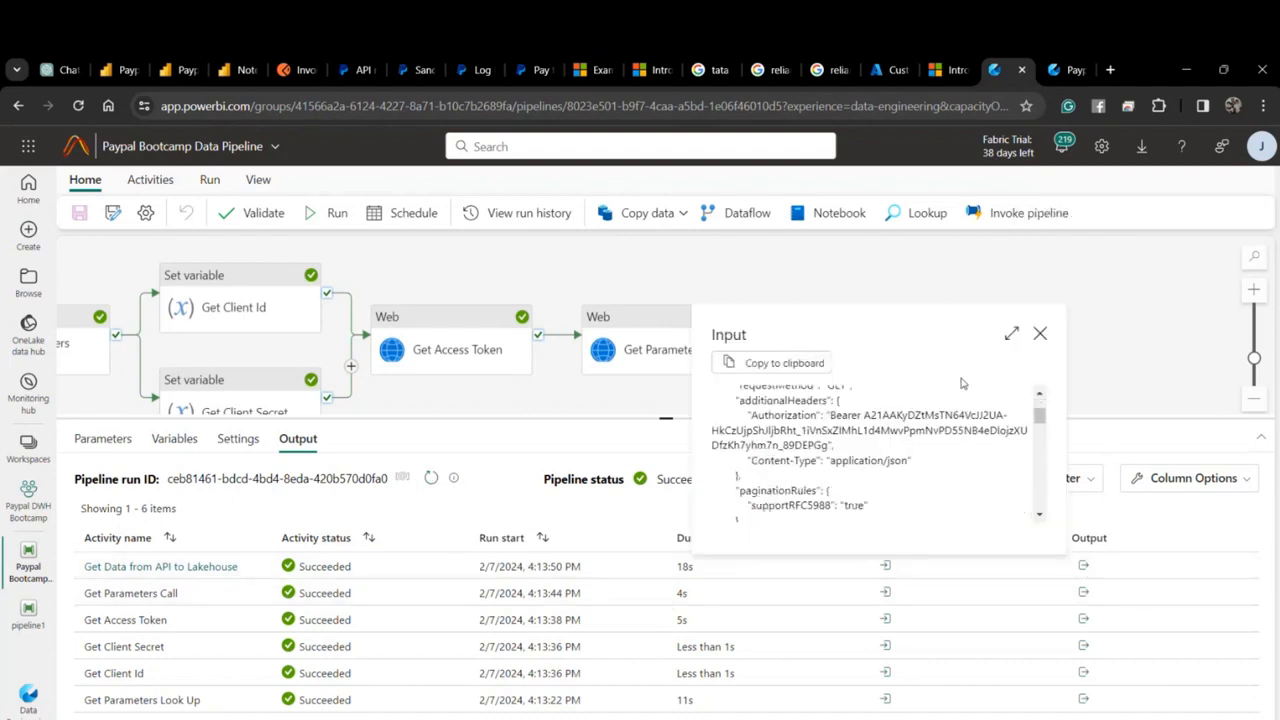
left_click(1011, 333)
scroll(561, 514, "down", 5)
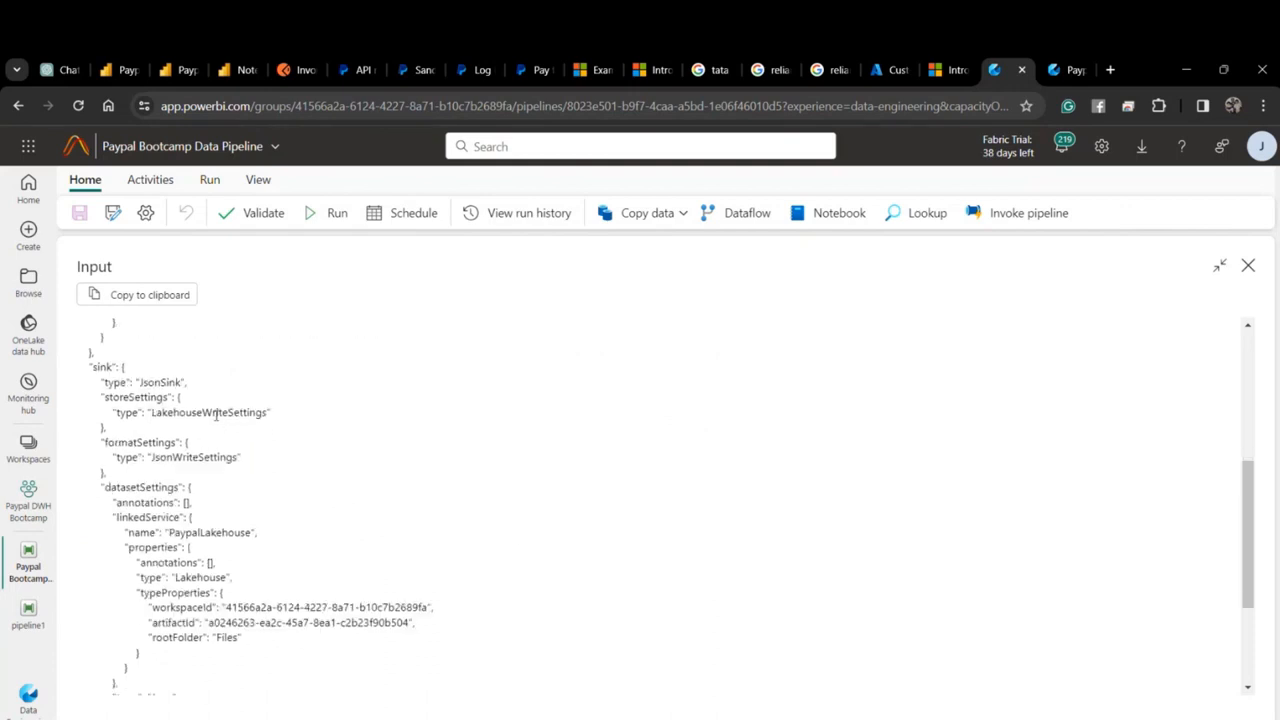
left_click(1248, 266)
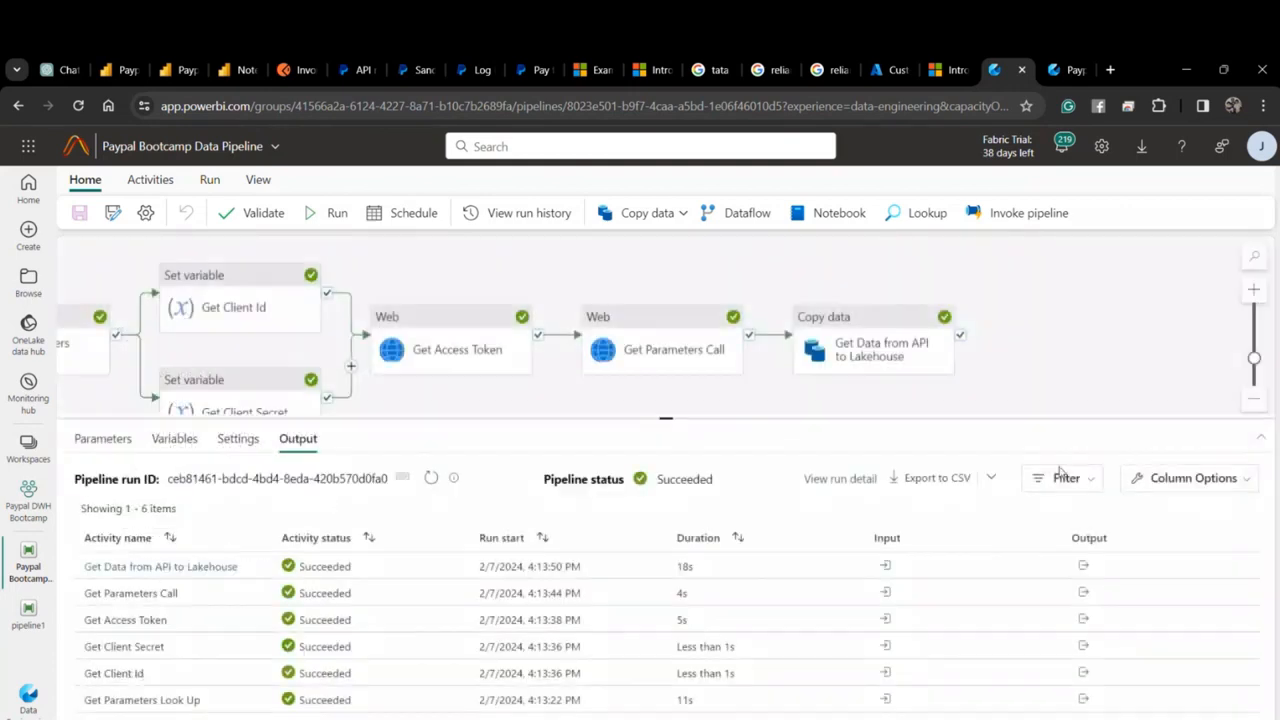
Review the copy run's output statistics (filesWritten 1), then switch to the PaypalLakehouse tab.
left_click(1085, 567)
left_click(1216, 330)
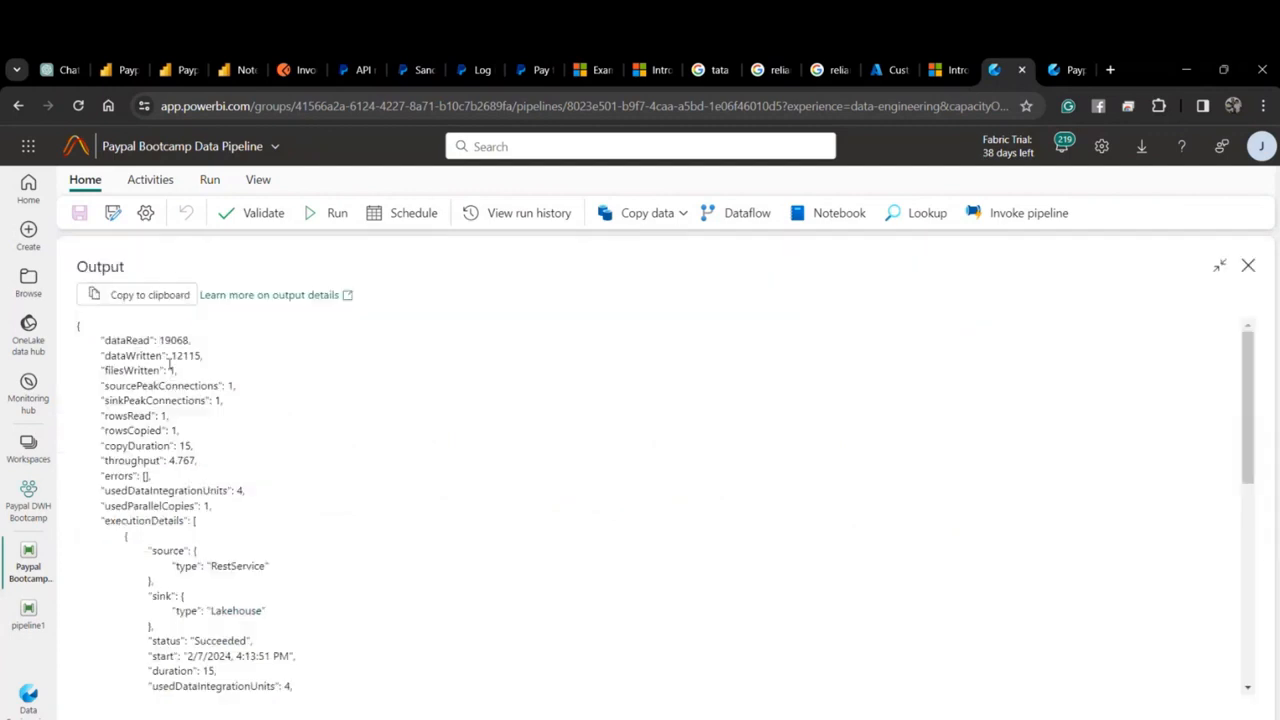
left_click_drag(184, 385, 222, 421)
scroll(243, 427, "down", 10)
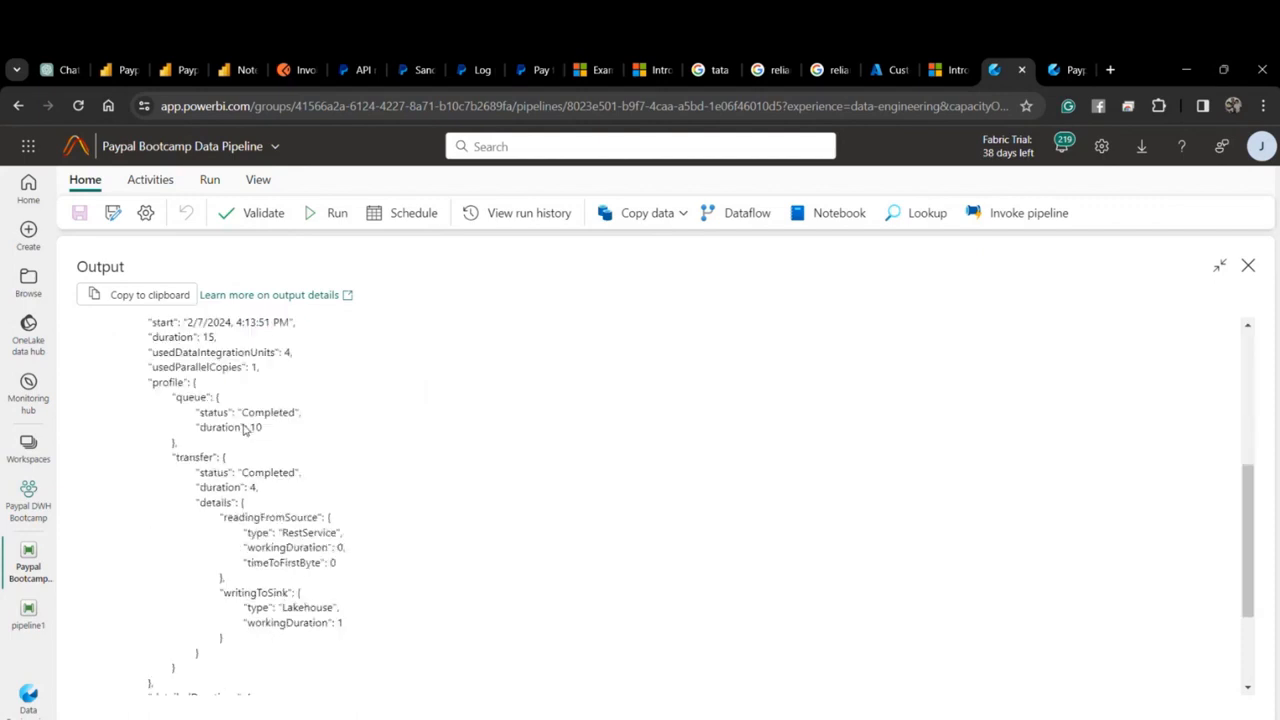
left_click(1248, 266)
left_click(1062, 69)
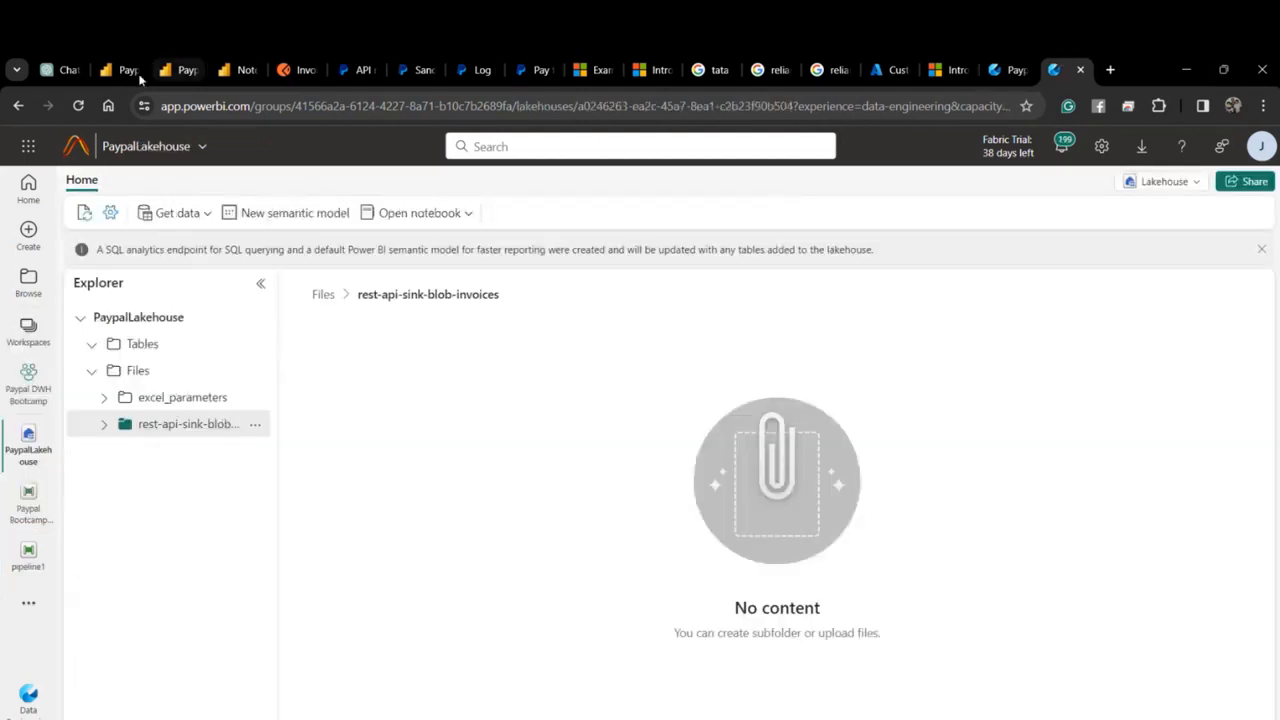
Reload the lakehouse and preview 0.json inside rest-api-sink-blob-invoices.
left_click(78, 105)
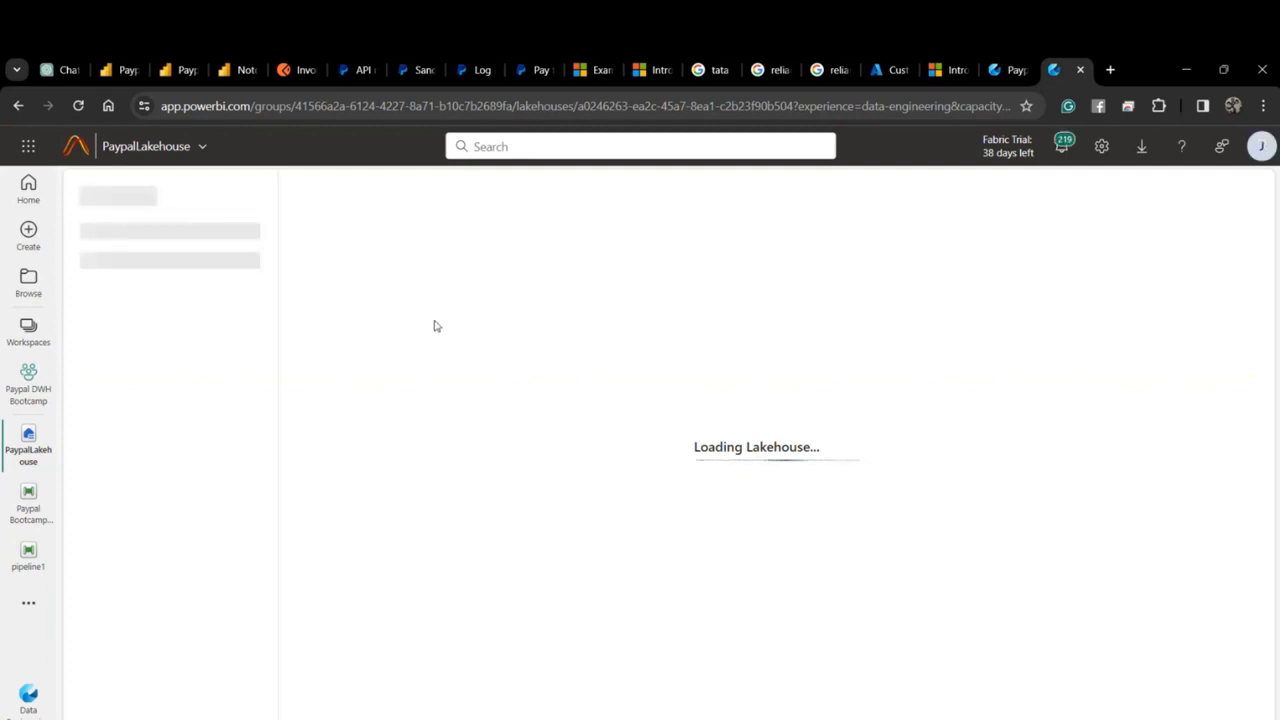
left_click(384, 405)
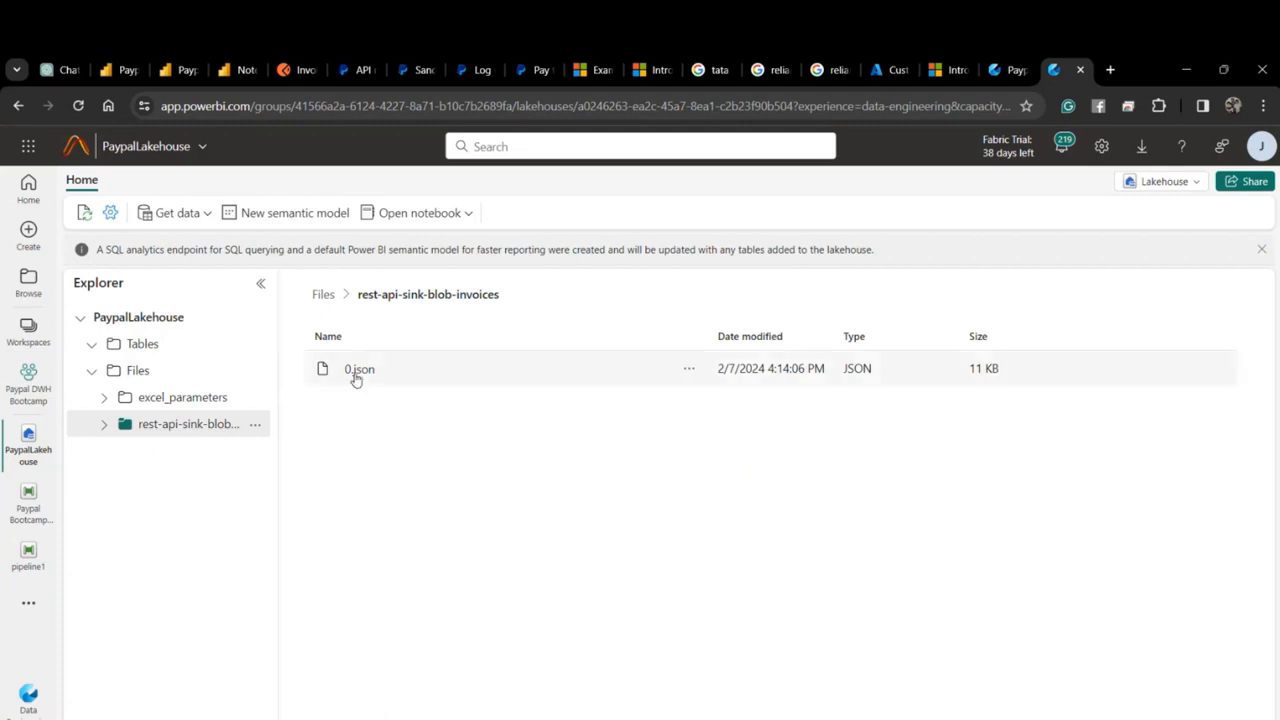
left_click(358, 369)
left_click(445, 297)
left_click(359, 370)
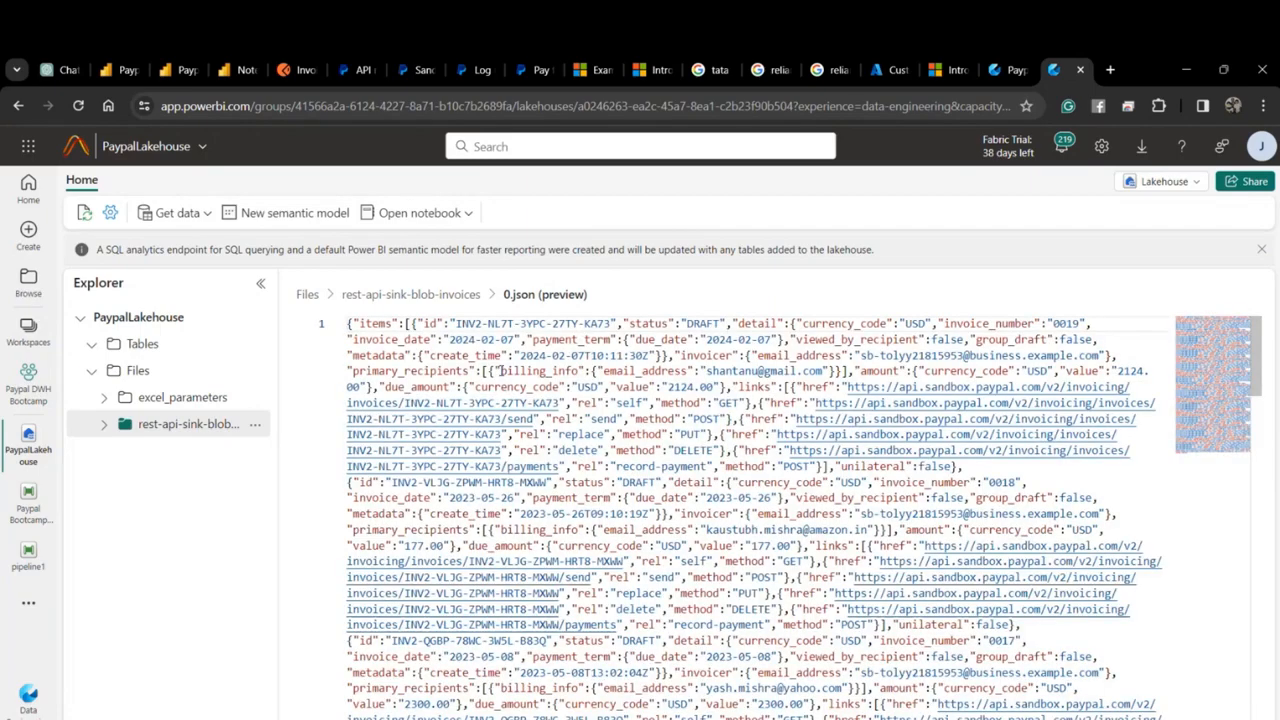
Scroll through the 0.json invoice data and select all of its JSON content.
scroll(500, 370, "down", 5)
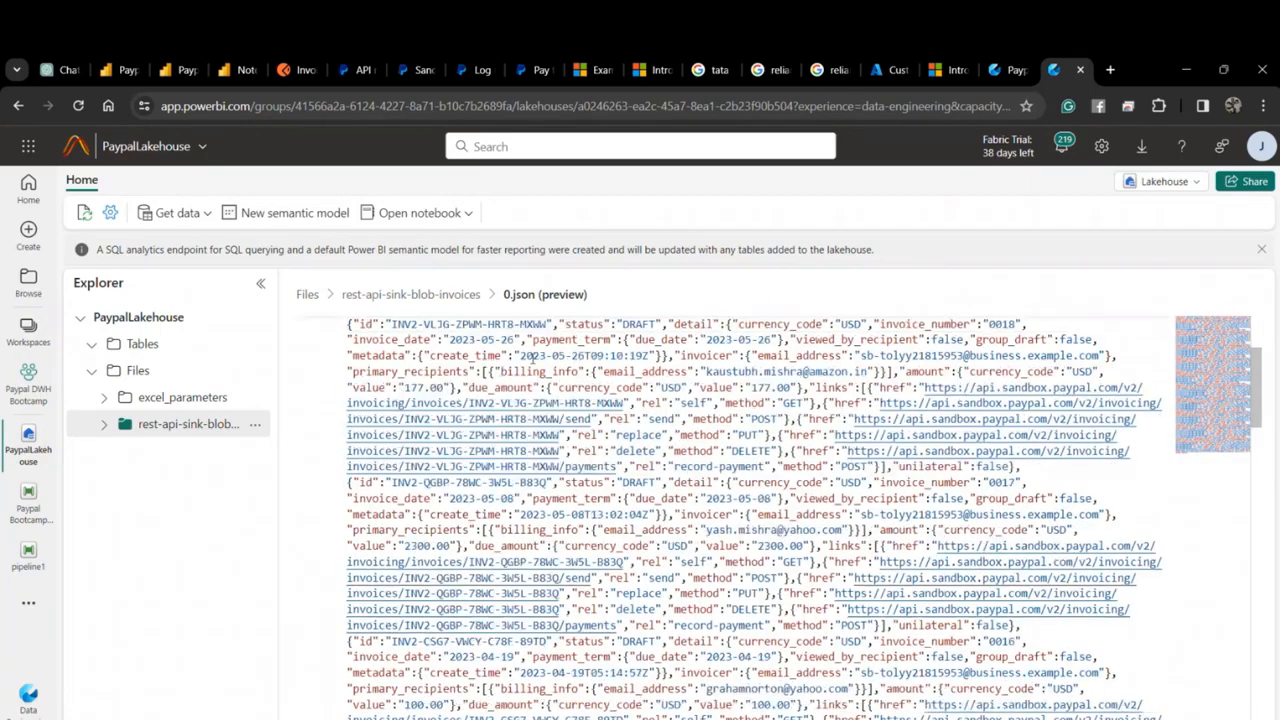
scroll(528, 362, "up", 5)
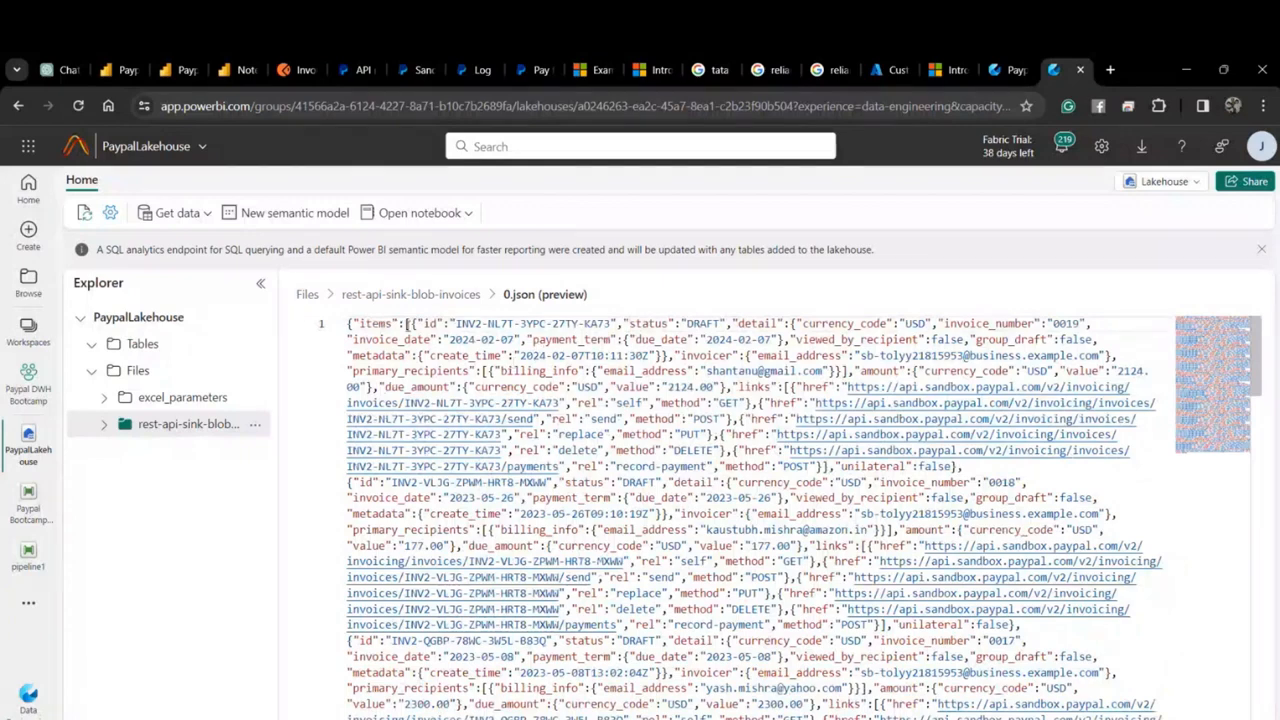
left_click_drag(398, 330, 1016, 513)
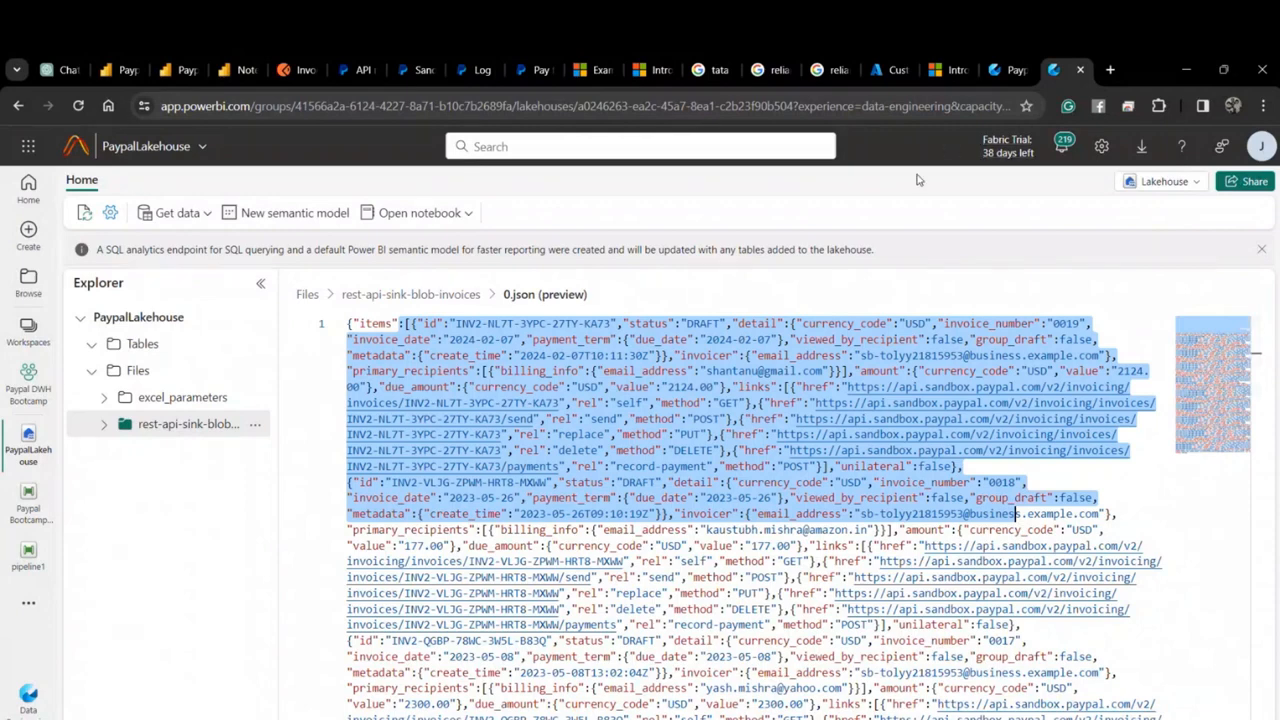
left_click(605, 314)
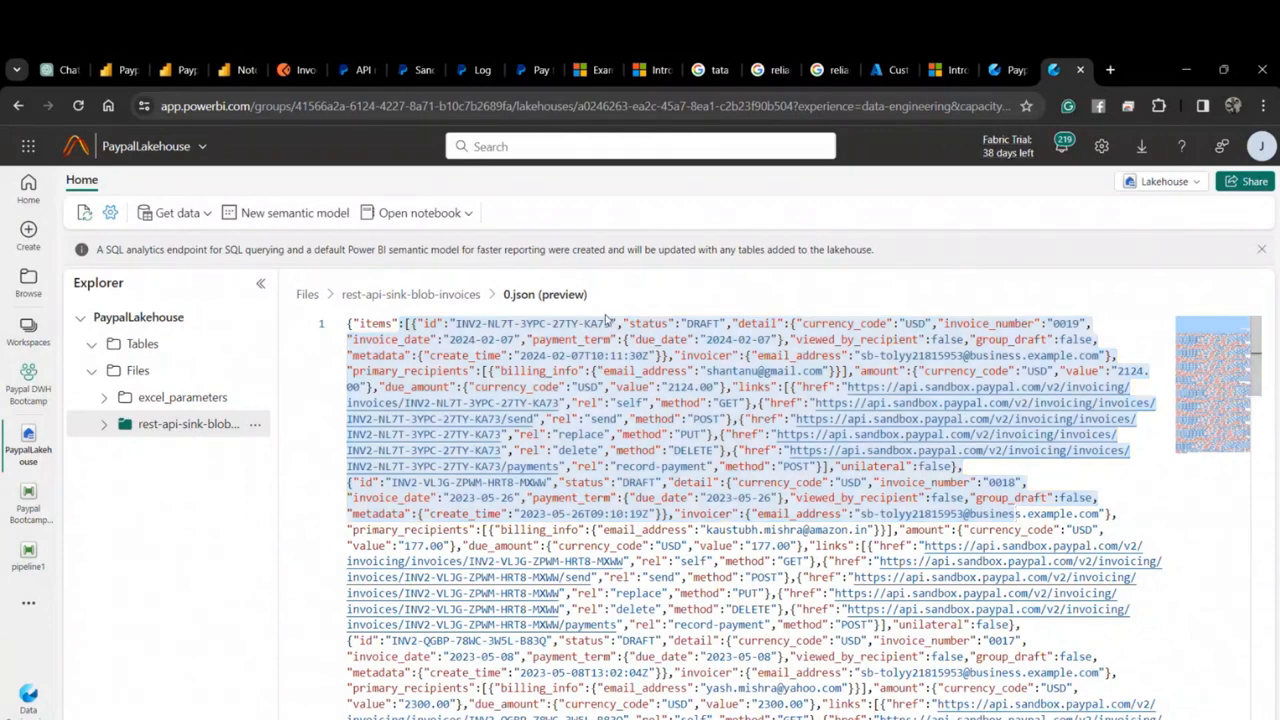
left_click(605, 318)
key("ctrl+a")
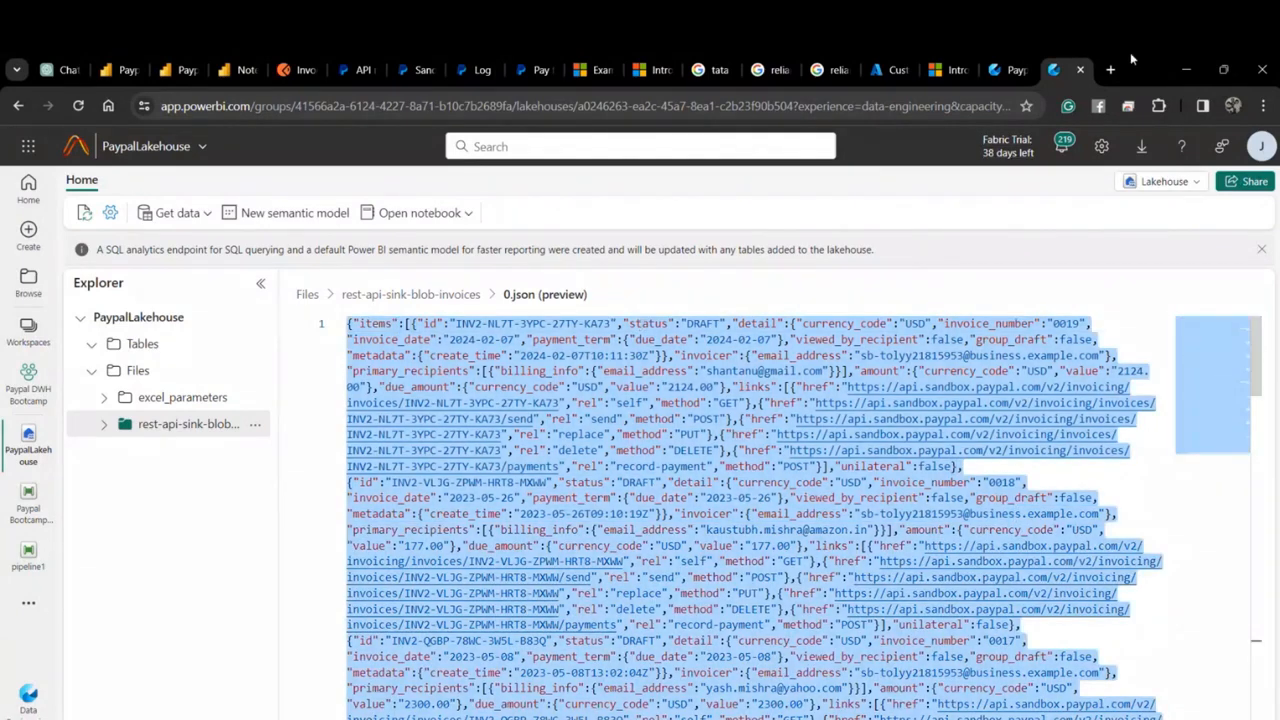
left_click(1110, 69)
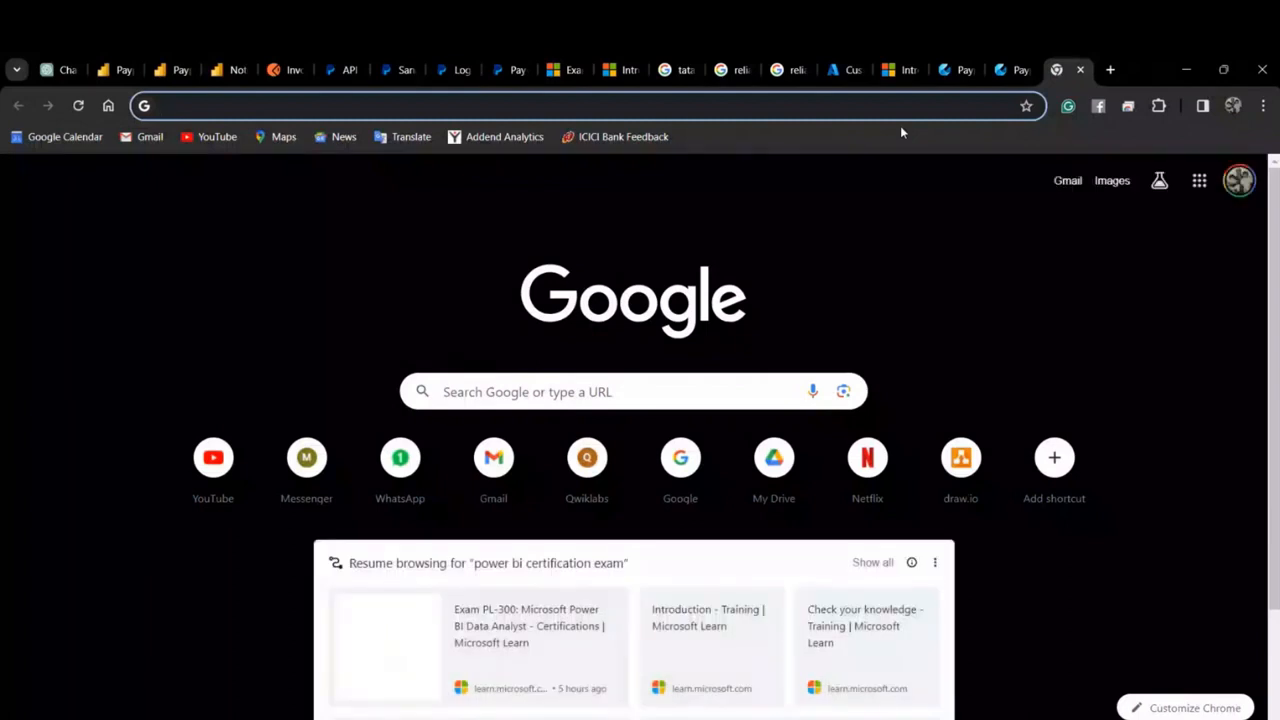
Search Google for 'json viewer' via the omnibox suggestion.
type("json")
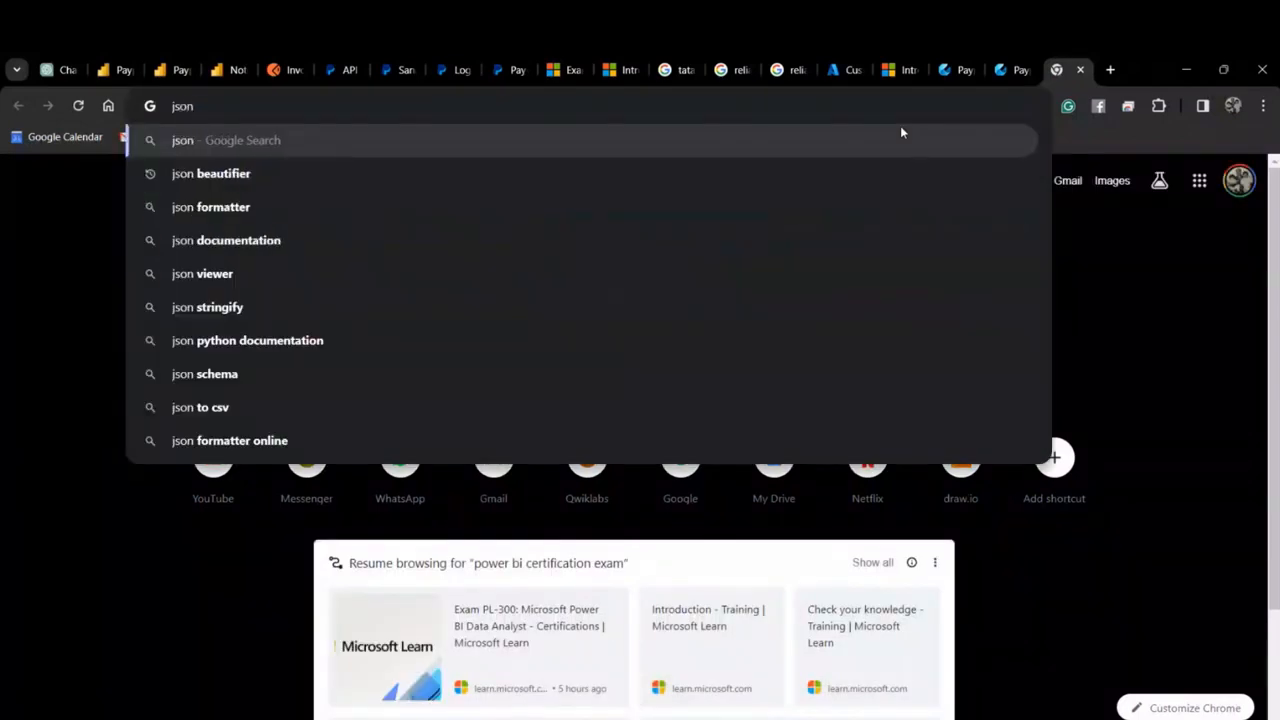
key("Down")
key("Down")
key("Down")
key("Down")
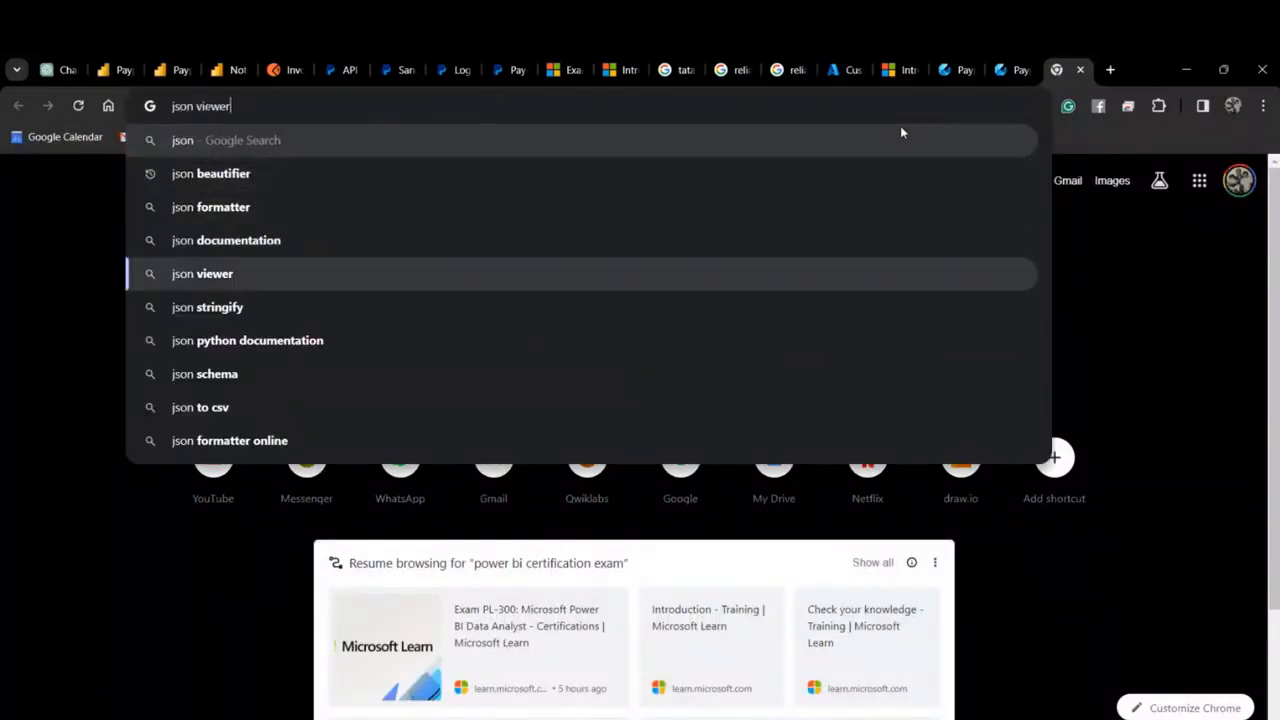
key("Return")
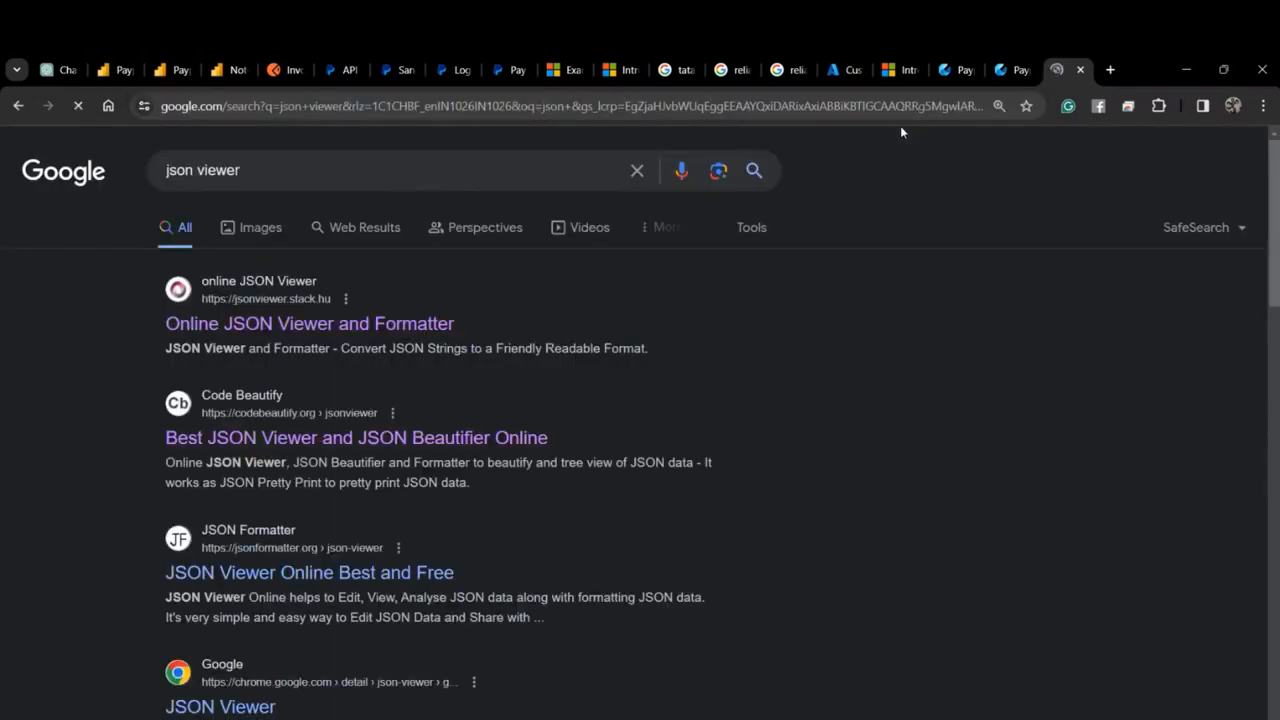
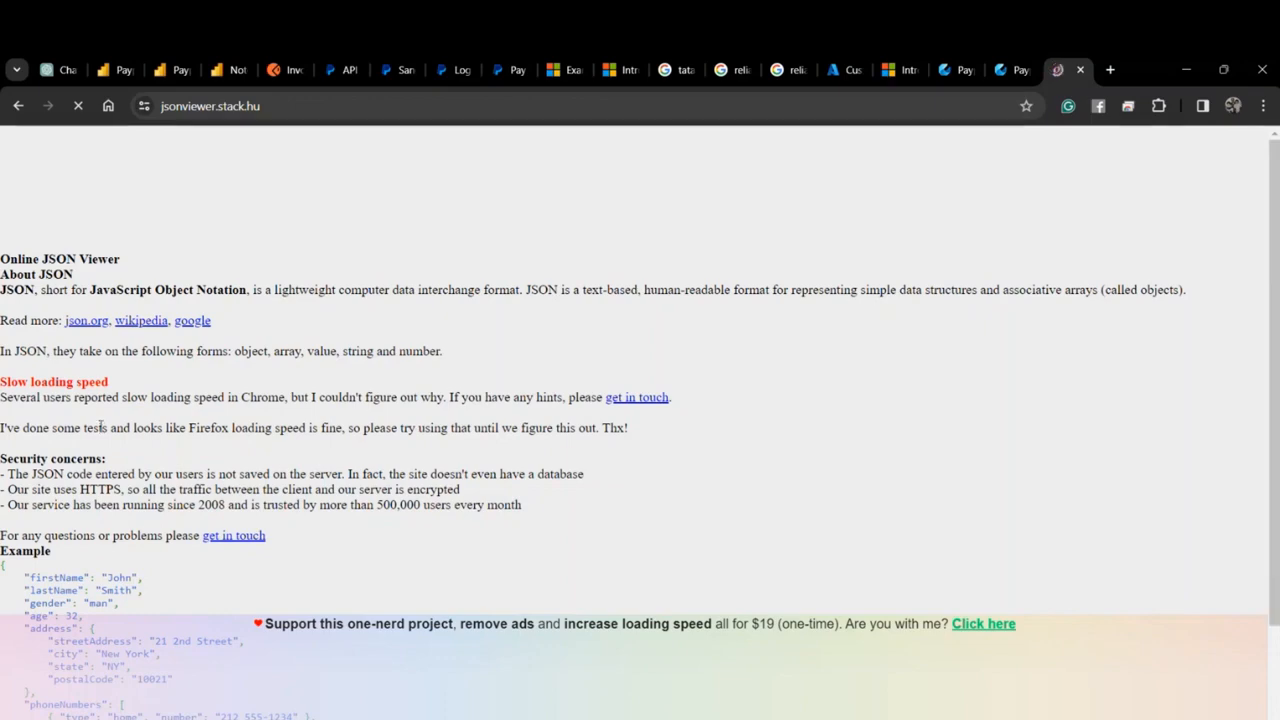
Paste the copied invoice JSON into Online JSON Viewer and display it as a tree.
scroll(101, 426, "down", 1)
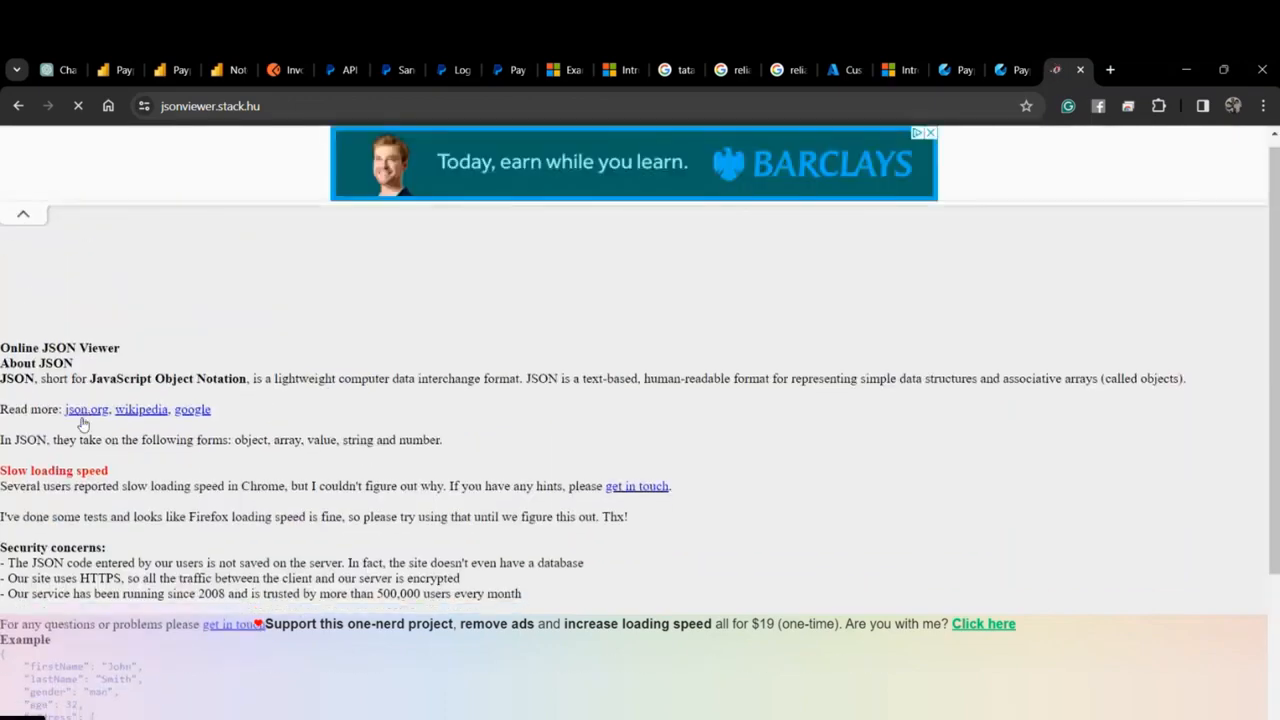
scroll(84, 425, "down", 2)
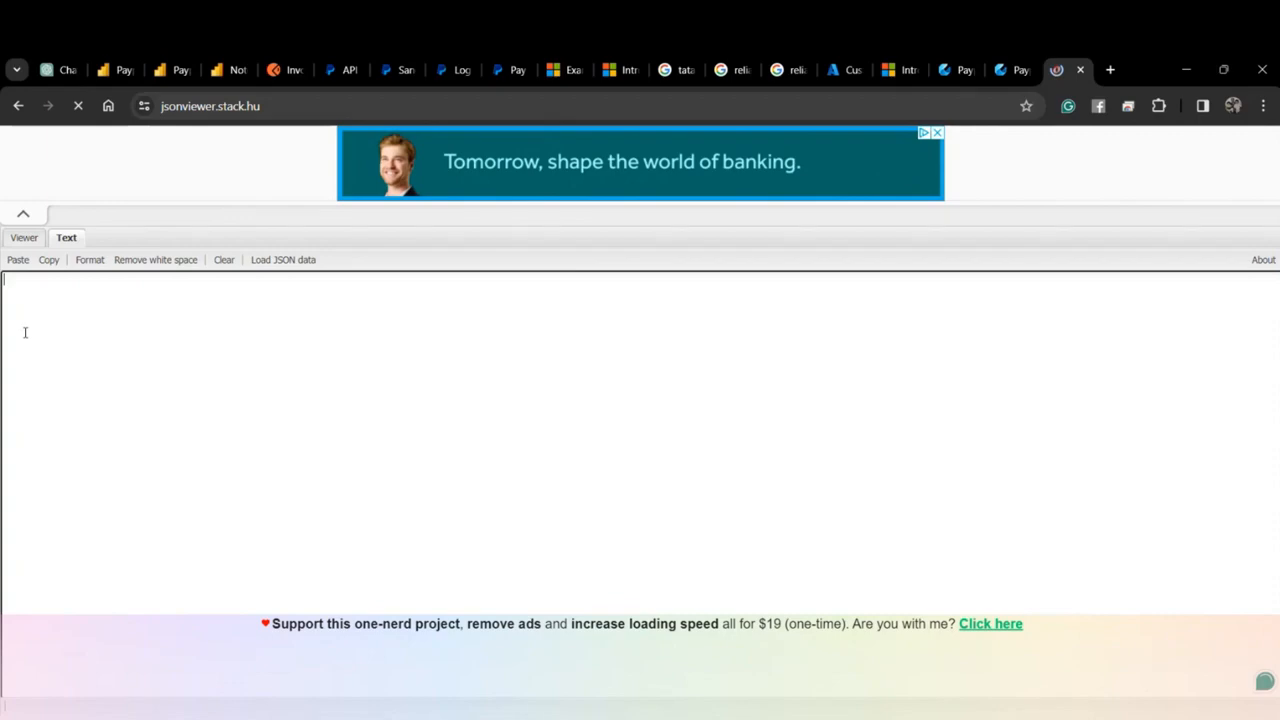
key("ctrl+v")
left_click(26, 238)
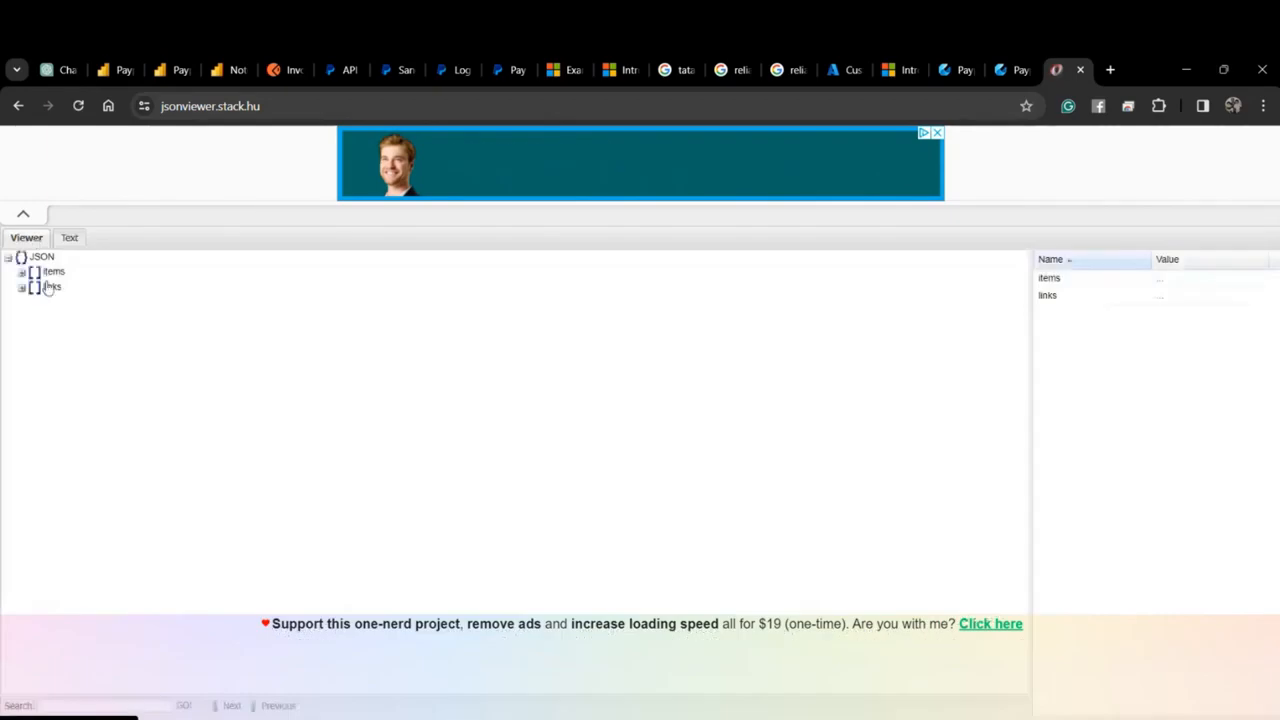
Expand the items array, inspect entries 9 and 0, then return to the Fabric pipeline.
left_click(9, 258)
left_click(9, 258)
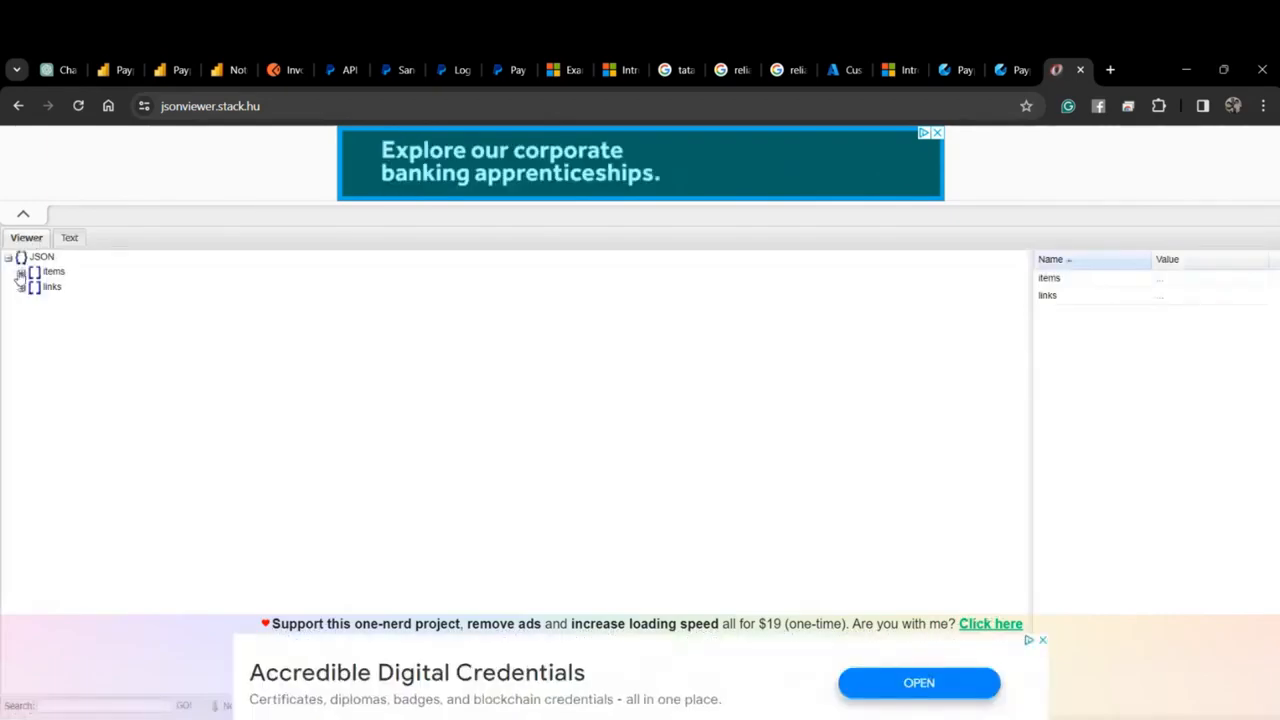
left_click(21, 271)
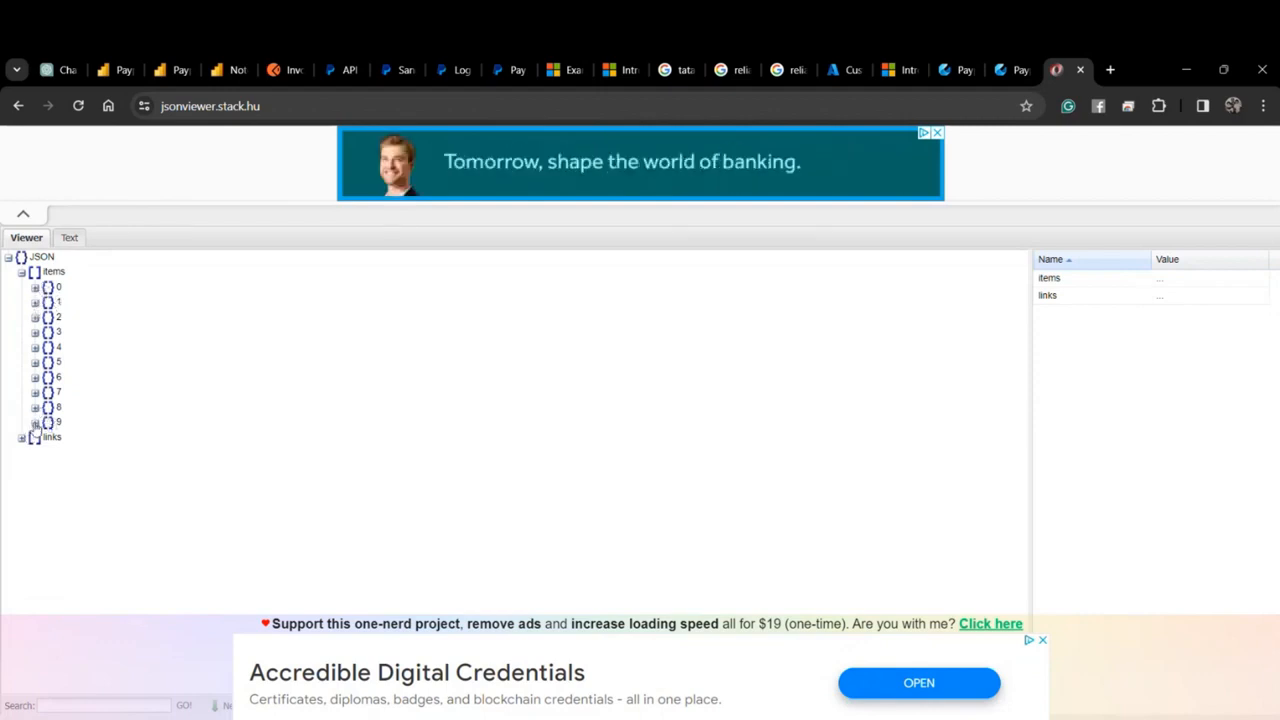
left_click(35, 424)
left_click(35, 424)
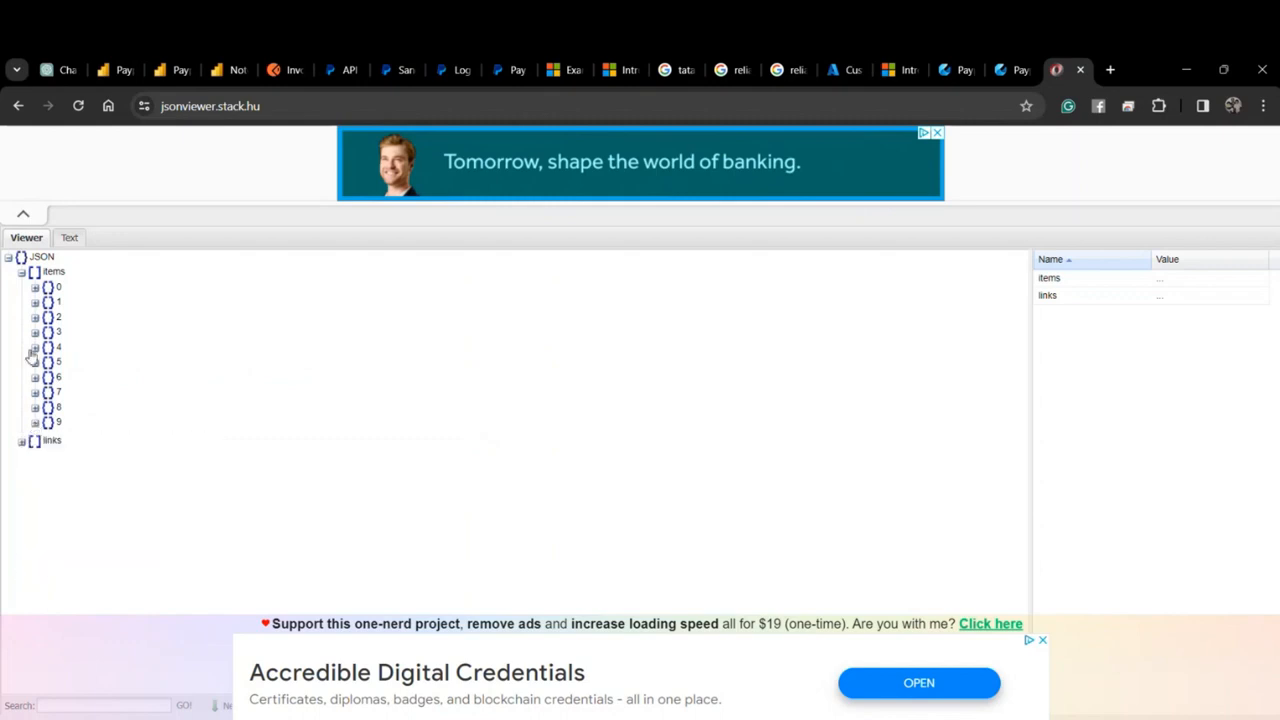
left_click(35, 288)
left_click(35, 288)
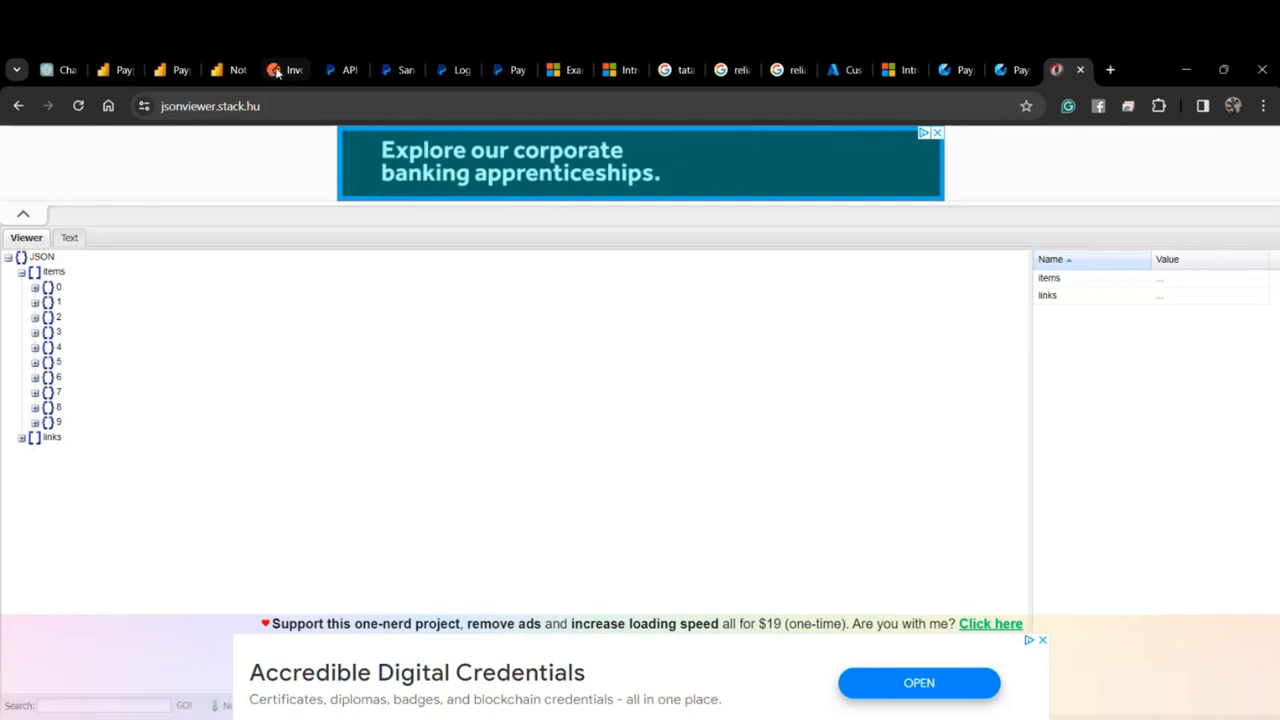
left_click(962, 72)
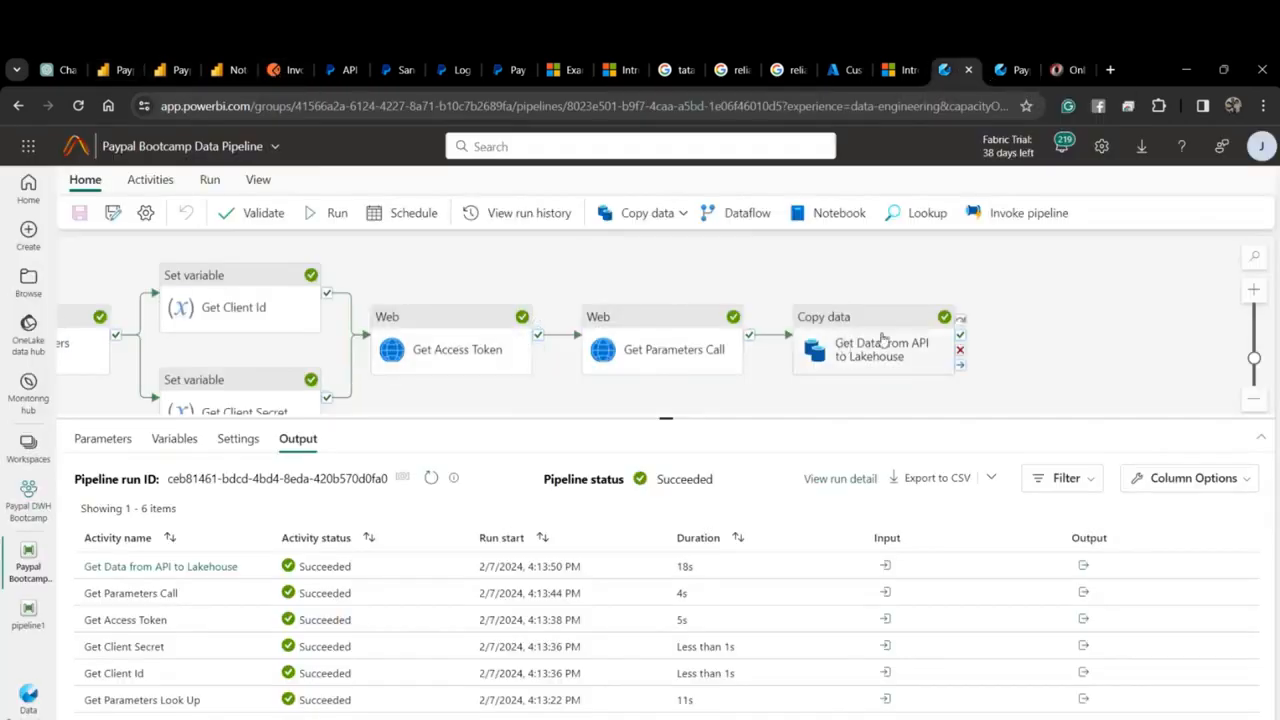
Change page_size from 10 to 50 in the Get Data from API to Lakehouse relative URL.
left_click(840, 345)
left_click(428, 544)
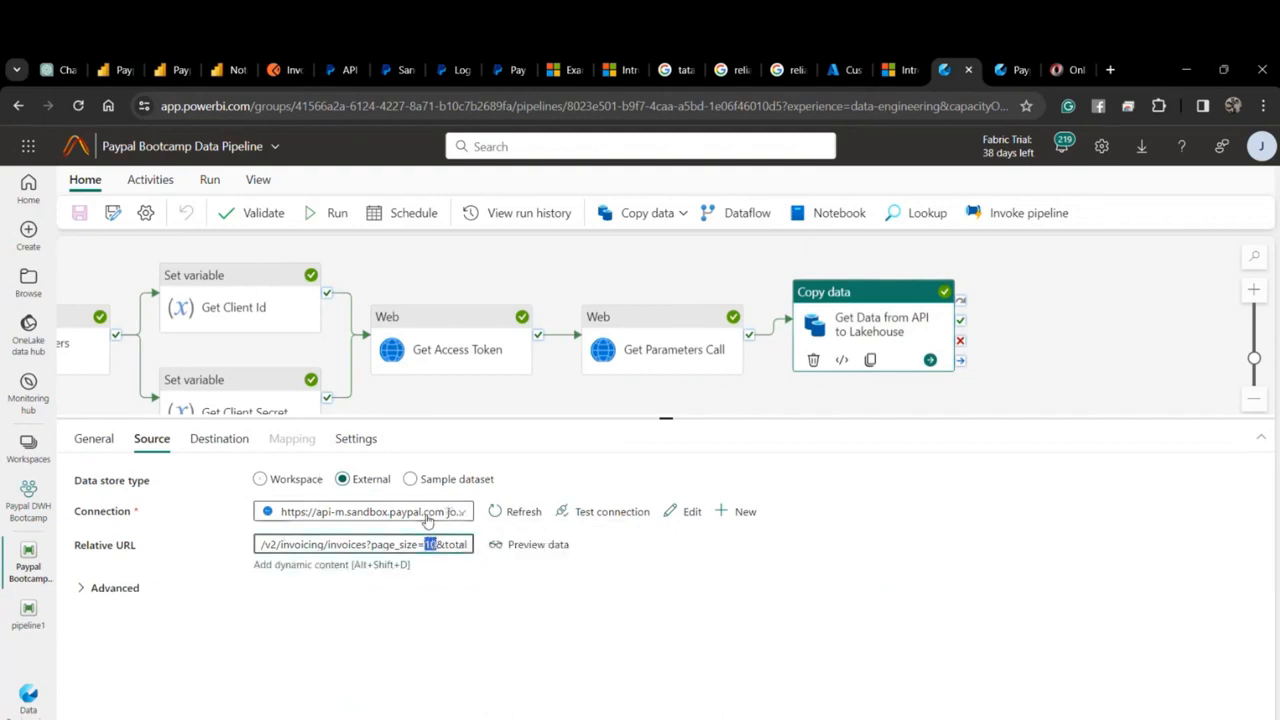
key("BackSpace")
type("50")
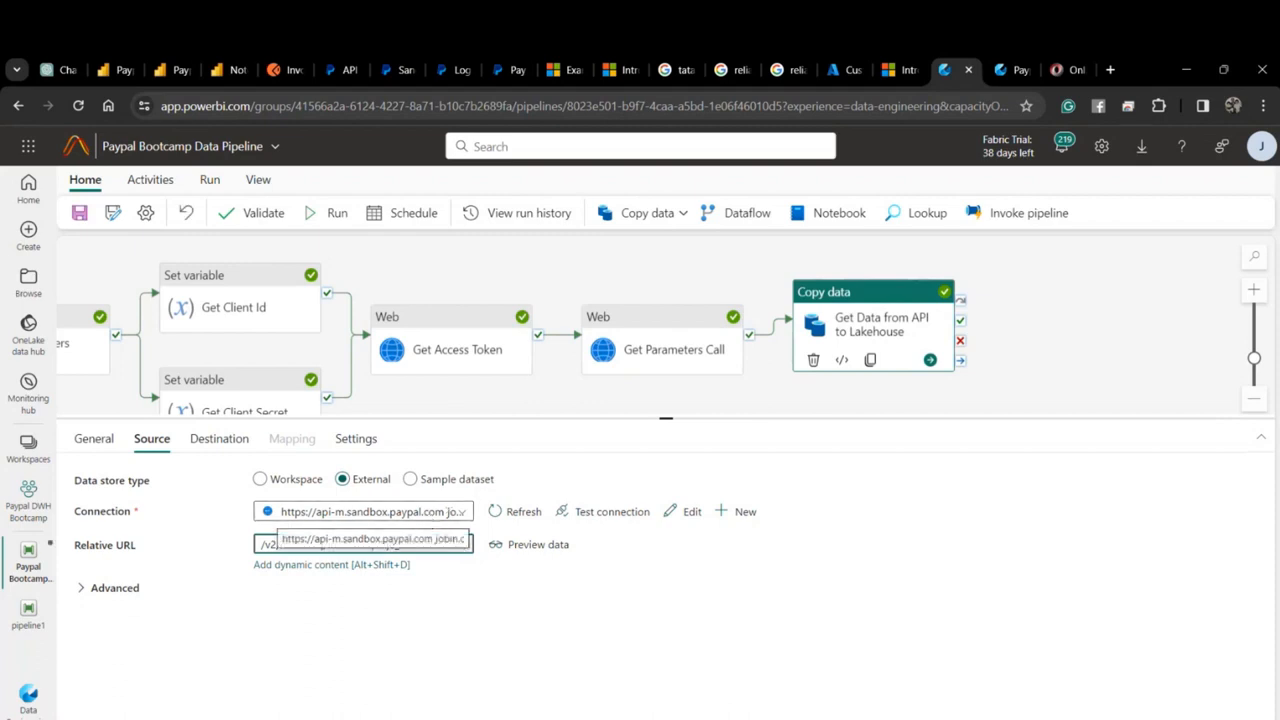
left_click(827, 402)
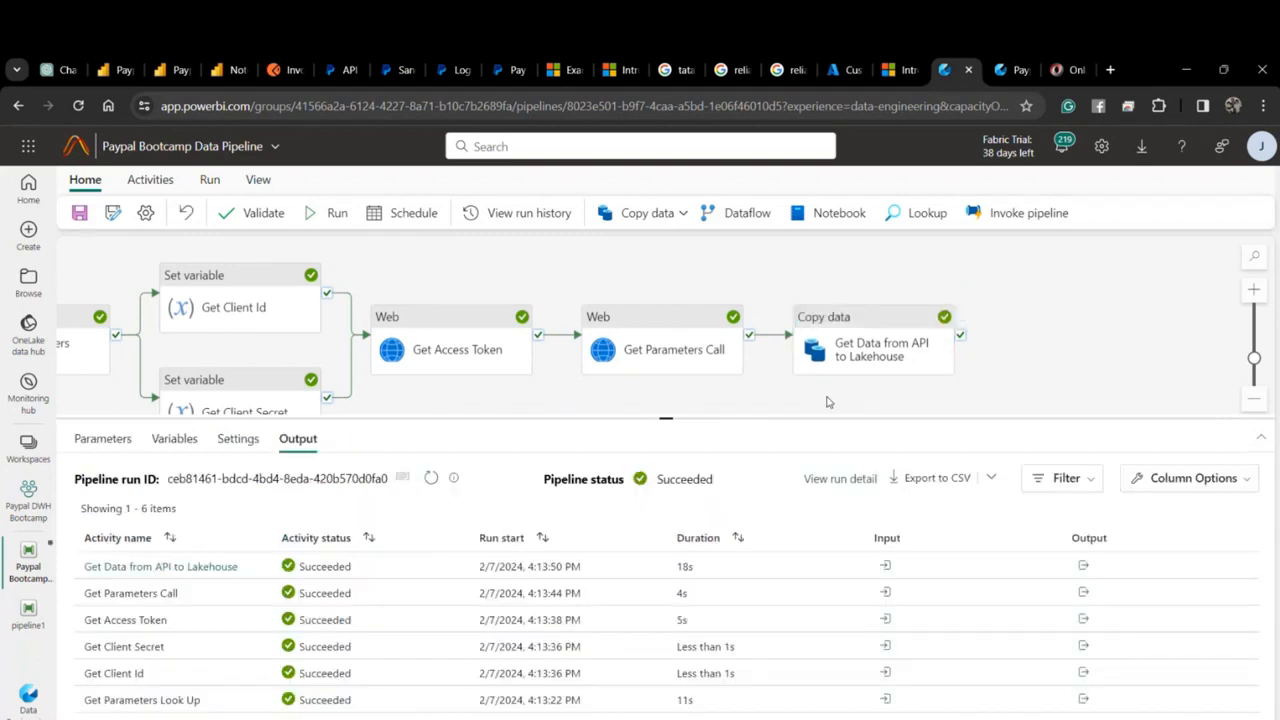
left_click_drag(1012, 418, 1012, 520)
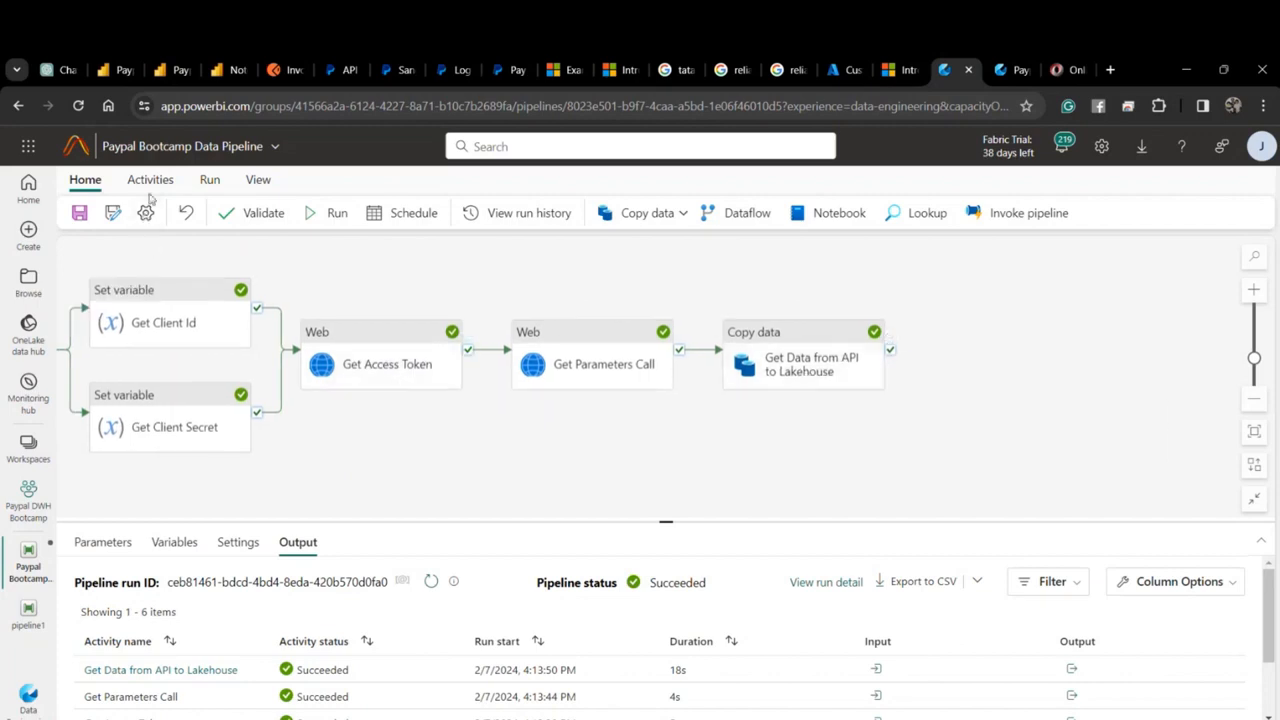
Add a new Copy data activity that runs when Get Data from API to Lakehouse succeeds.
left_click(640, 215)
left_click(632, 249)
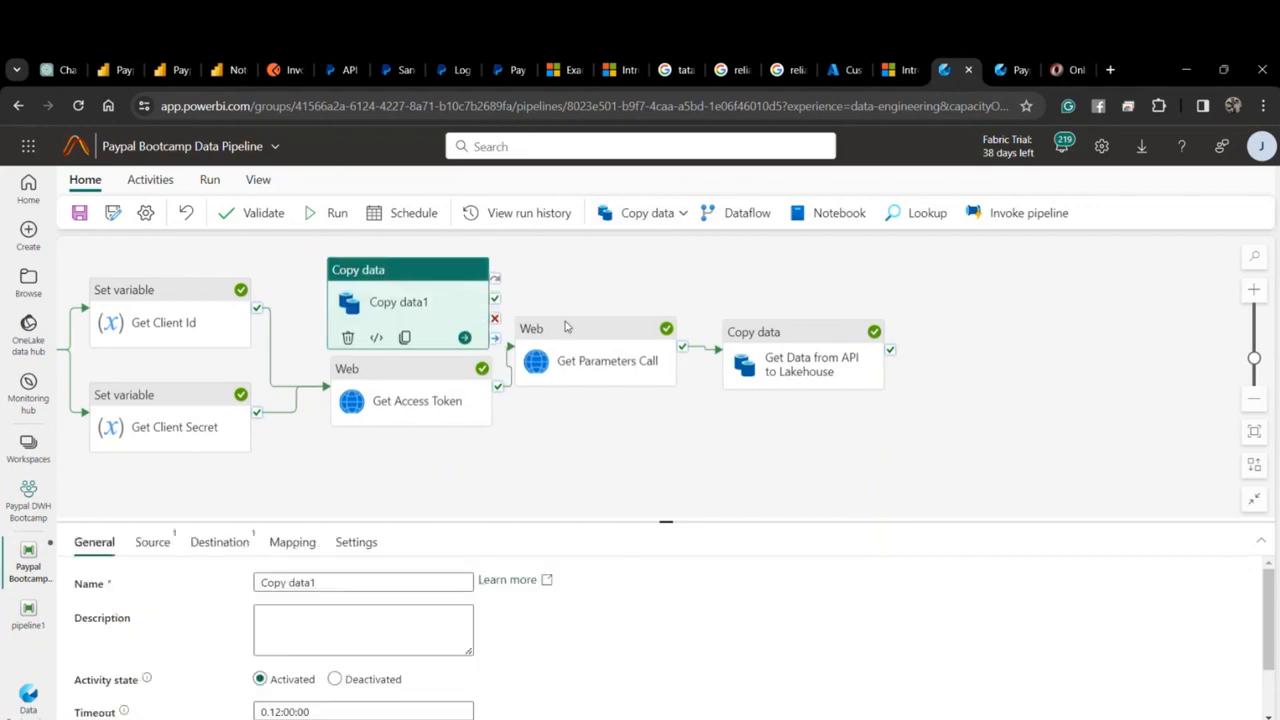
left_click_drag(427, 308, 1127, 366)
left_click_drag(890, 349, 1078, 350)
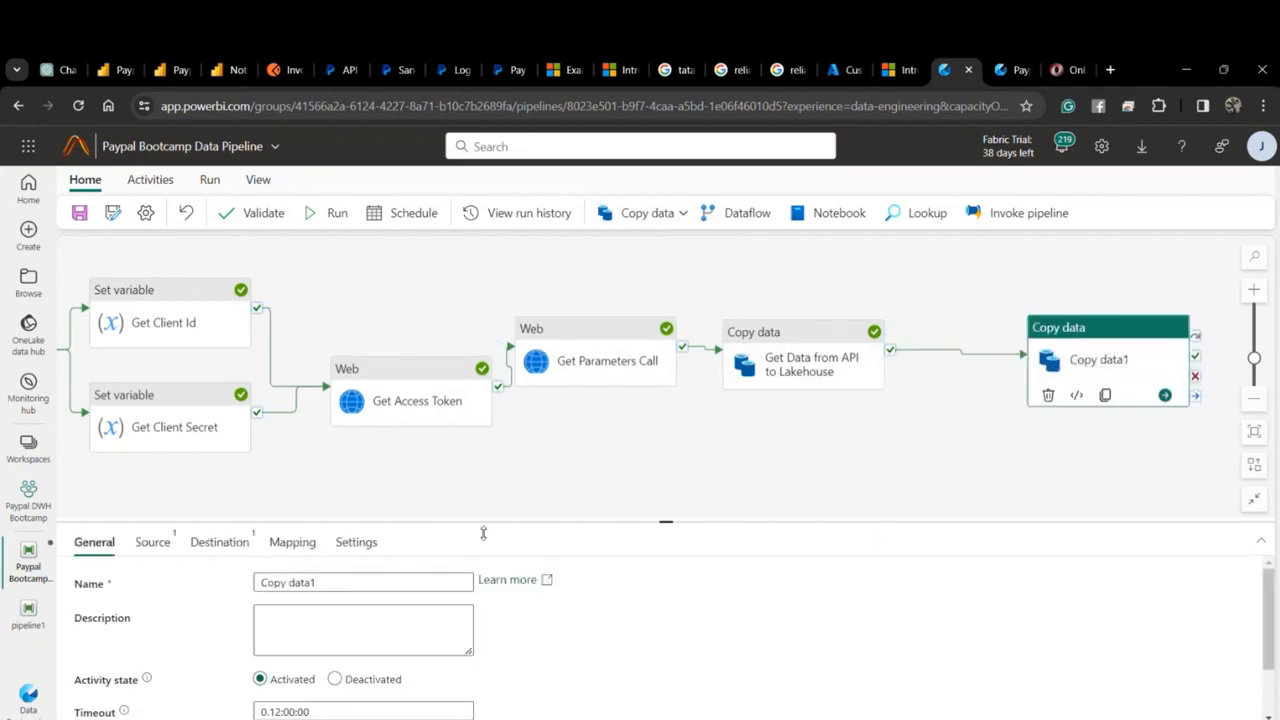
Rename the new activity to 'Get Data from Lakehouse to Invoice Staging Table'.
triple_click(259, 581)
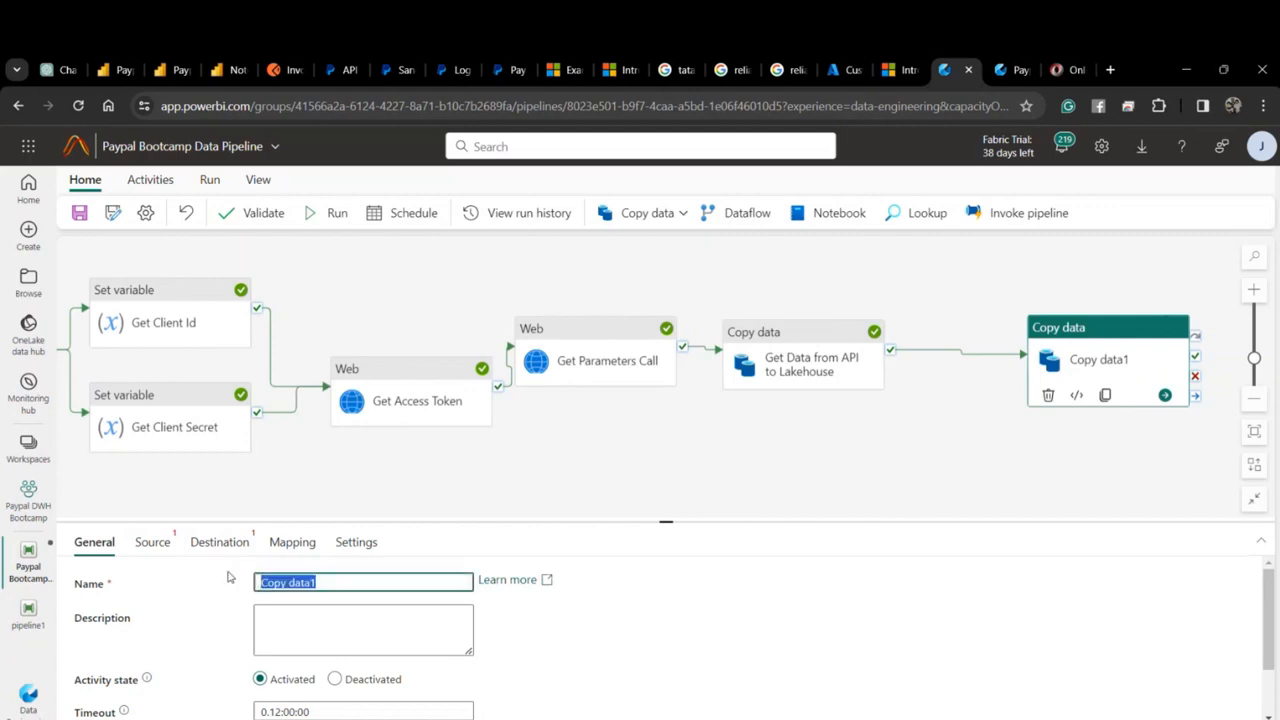
type("Get Data from Lakeh")
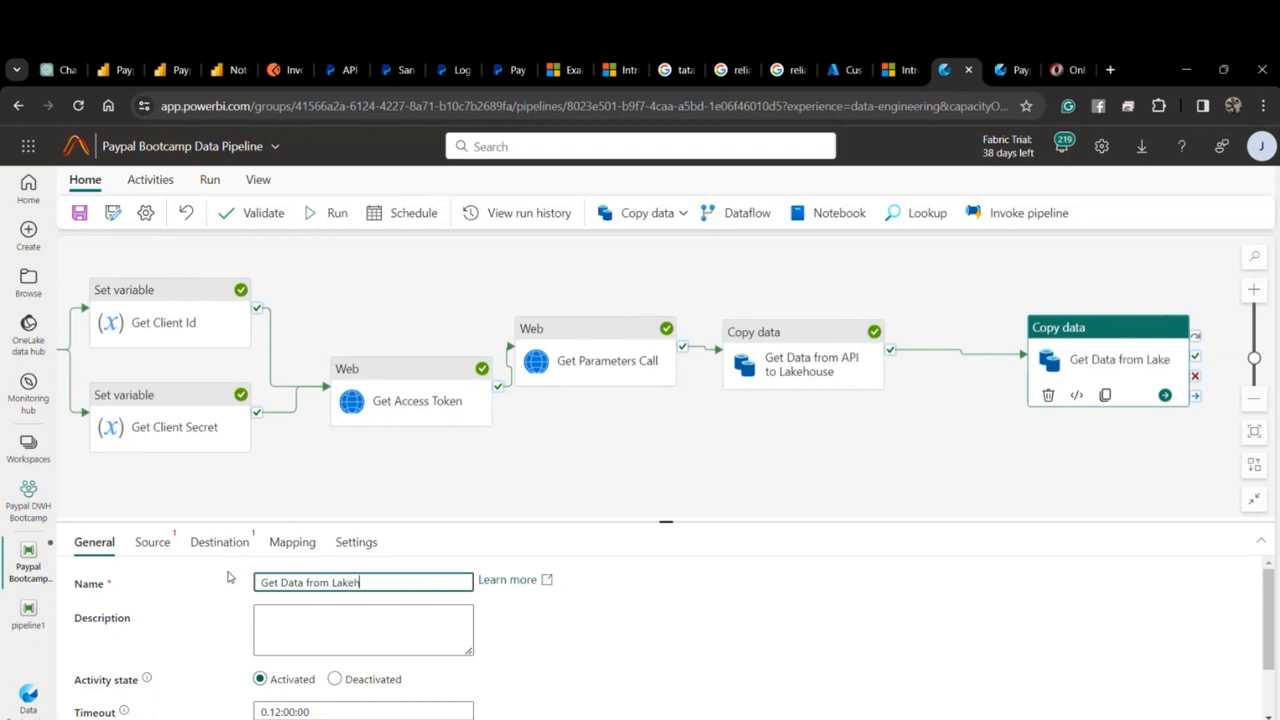
type("ouse to In")
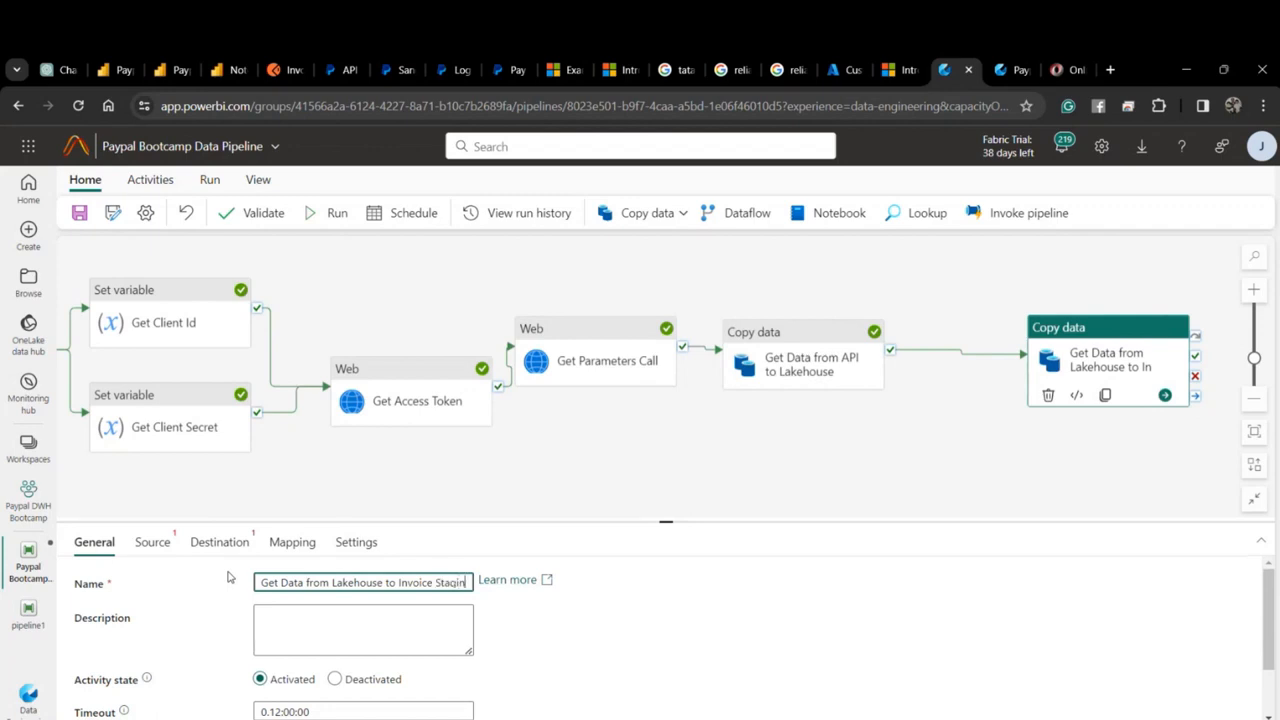
type("voice Staging Table")
left_click_drag(585, 473, 432, 458)
left_click(400, 583)
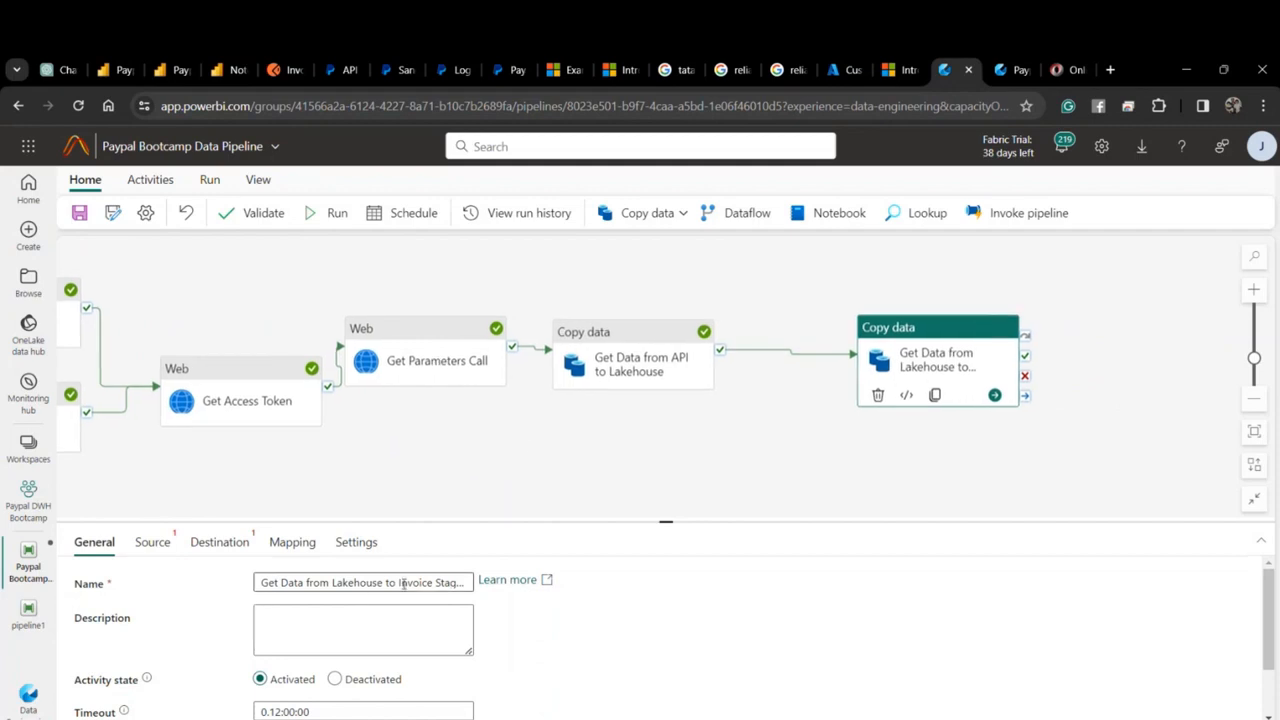
Set the copy source to PaypalLakehouse Files, folder rest-api-sink-blob-invoices.
left_click(152, 542)
left_click(360, 648)
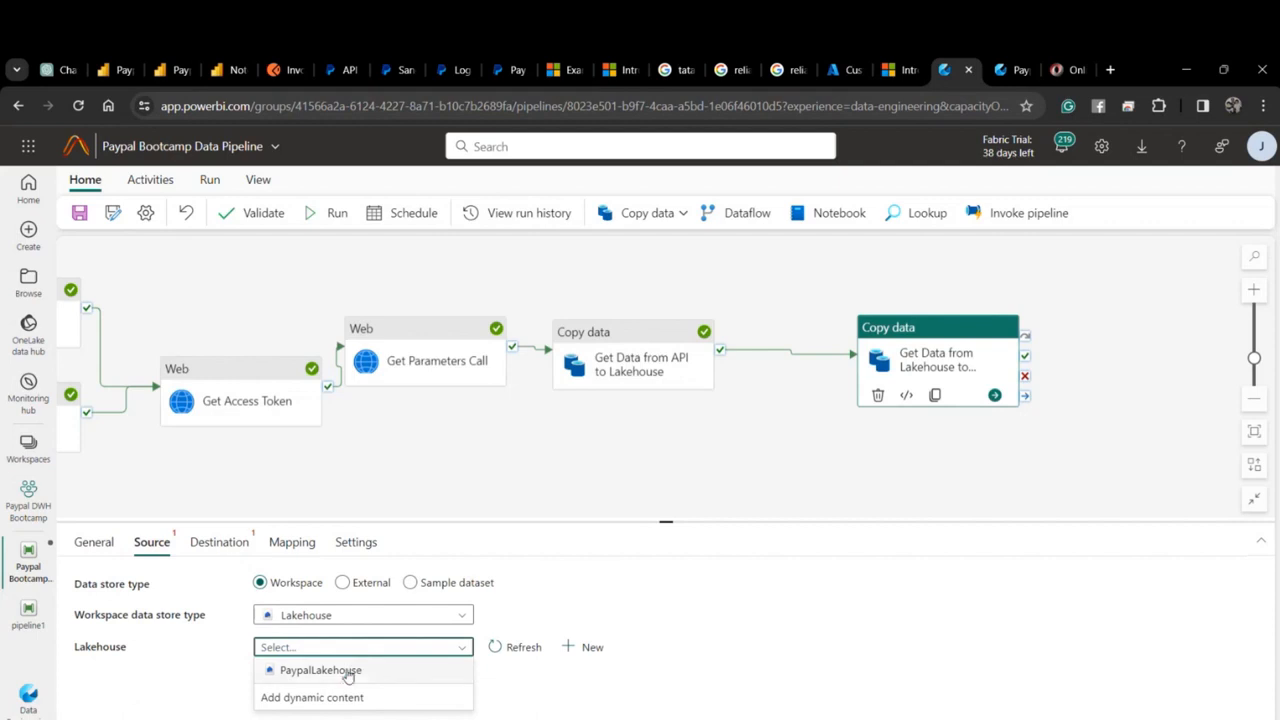
left_click(320, 670)
scroll(400, 670, "down", 1)
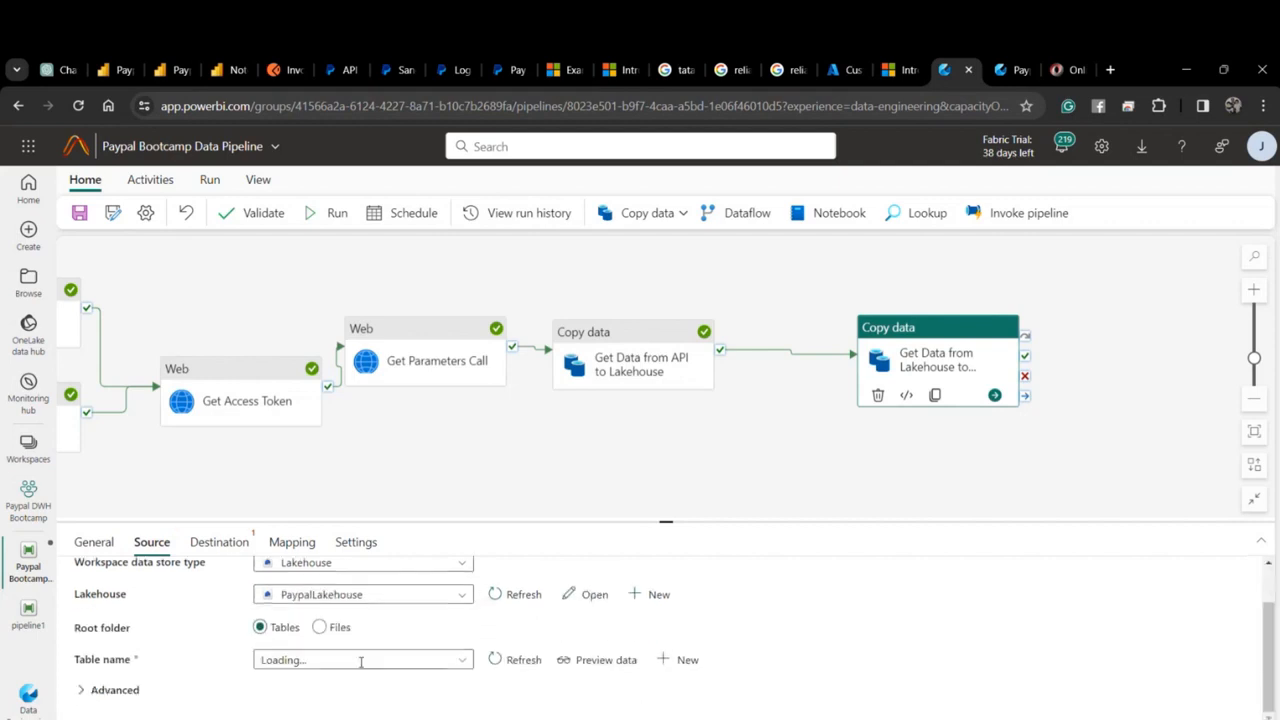
left_click(330, 628)
scroll(470, 660, "down", 1)
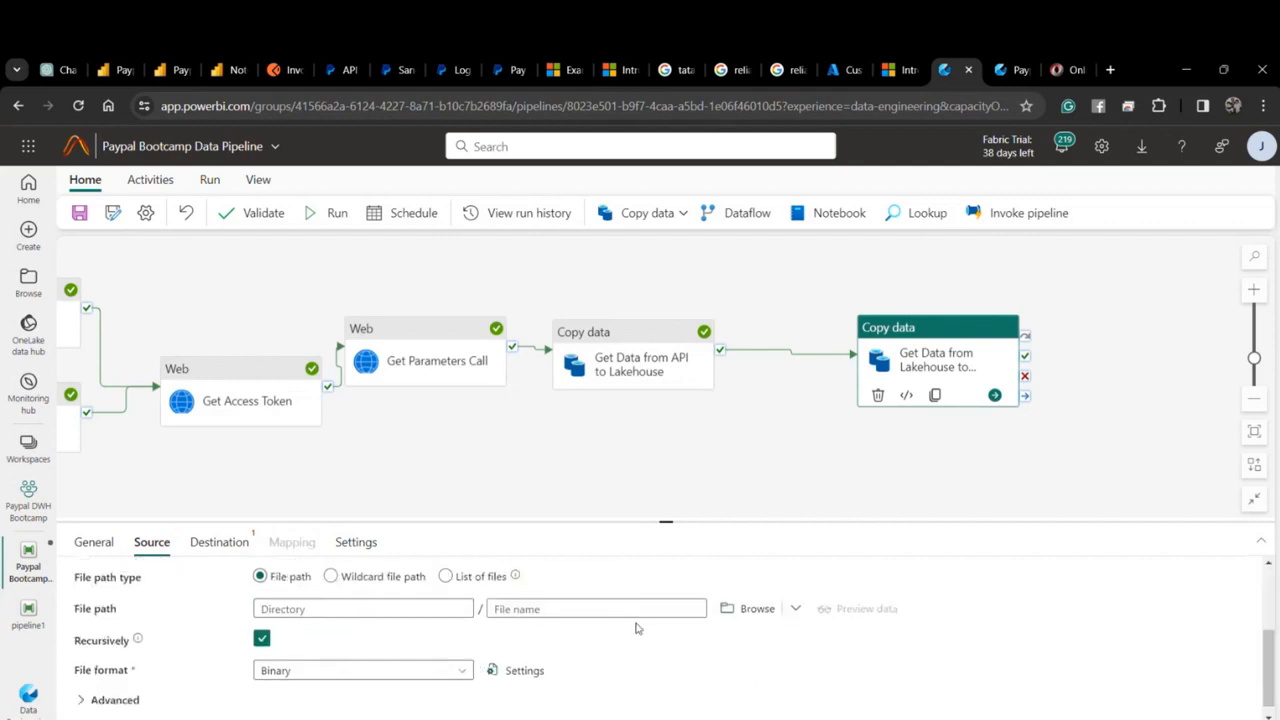
left_click(748, 612)
left_click(883, 316)
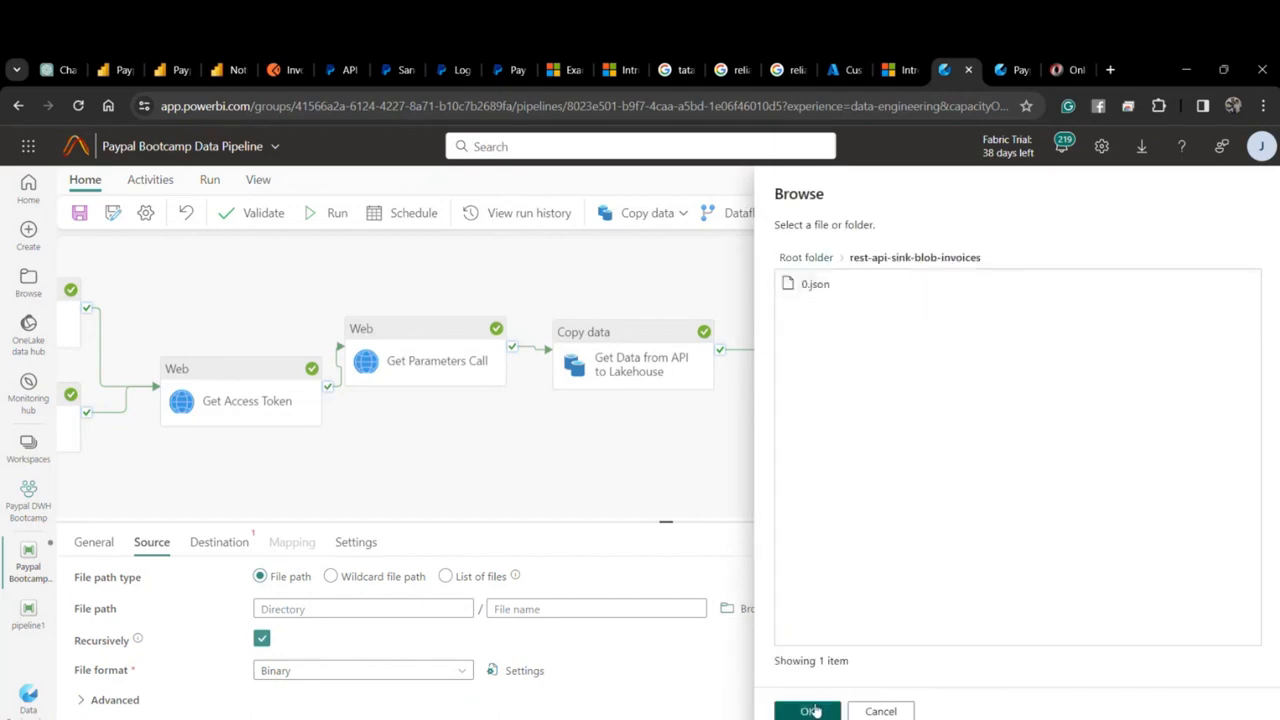
left_click(808, 711)
Use file pattern *.json with JSON file format, and store the destination in the workspace.
left_click(548, 608)
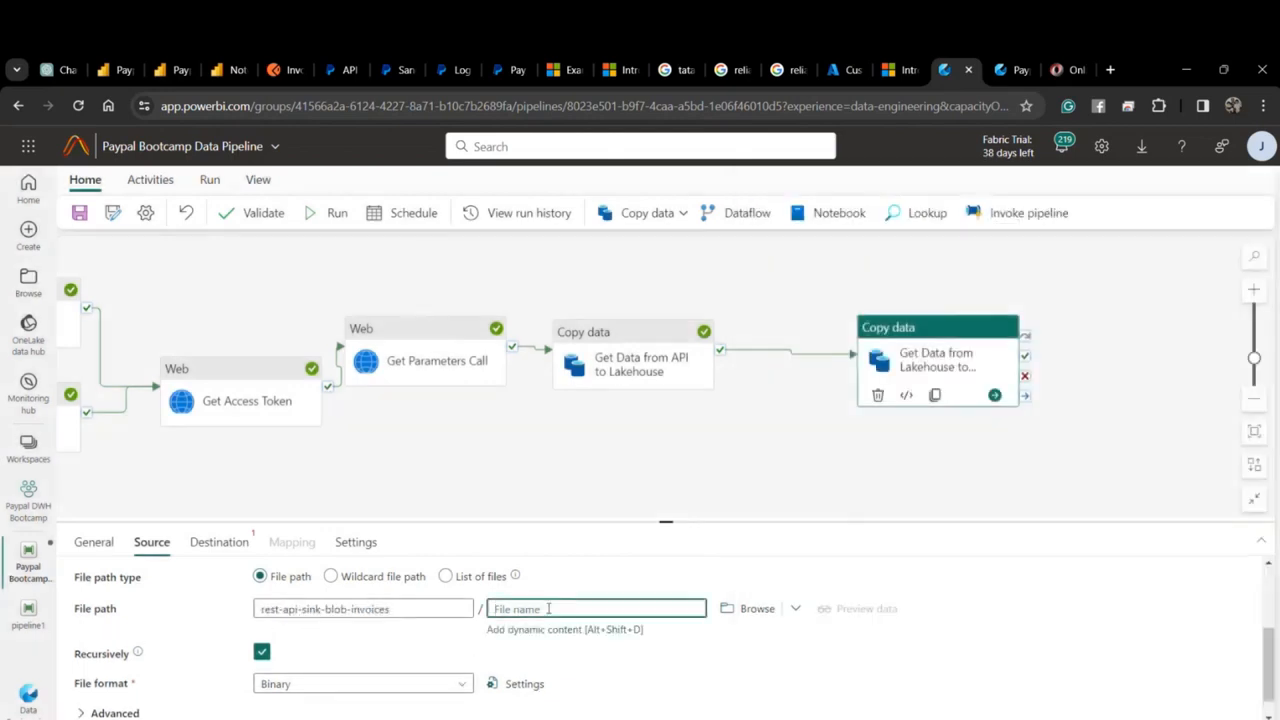
type("*.json")
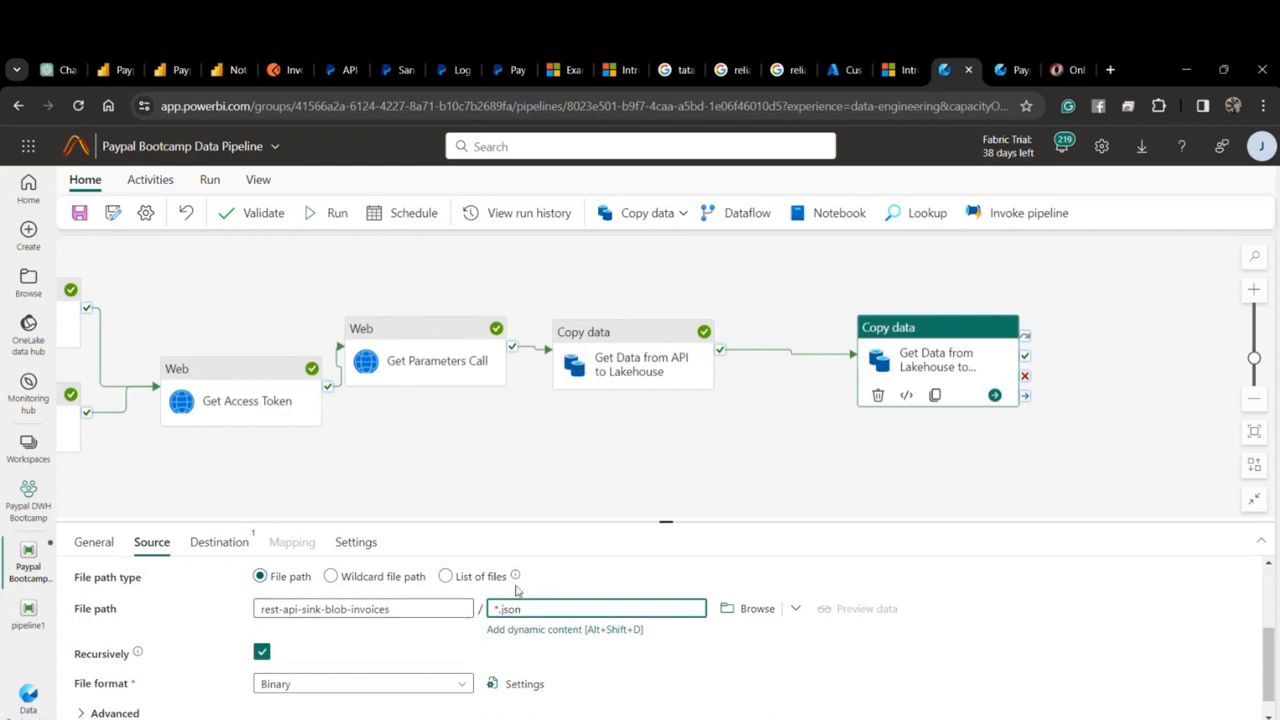
scroll(300, 655, "down", 1)
left_click(361, 664)
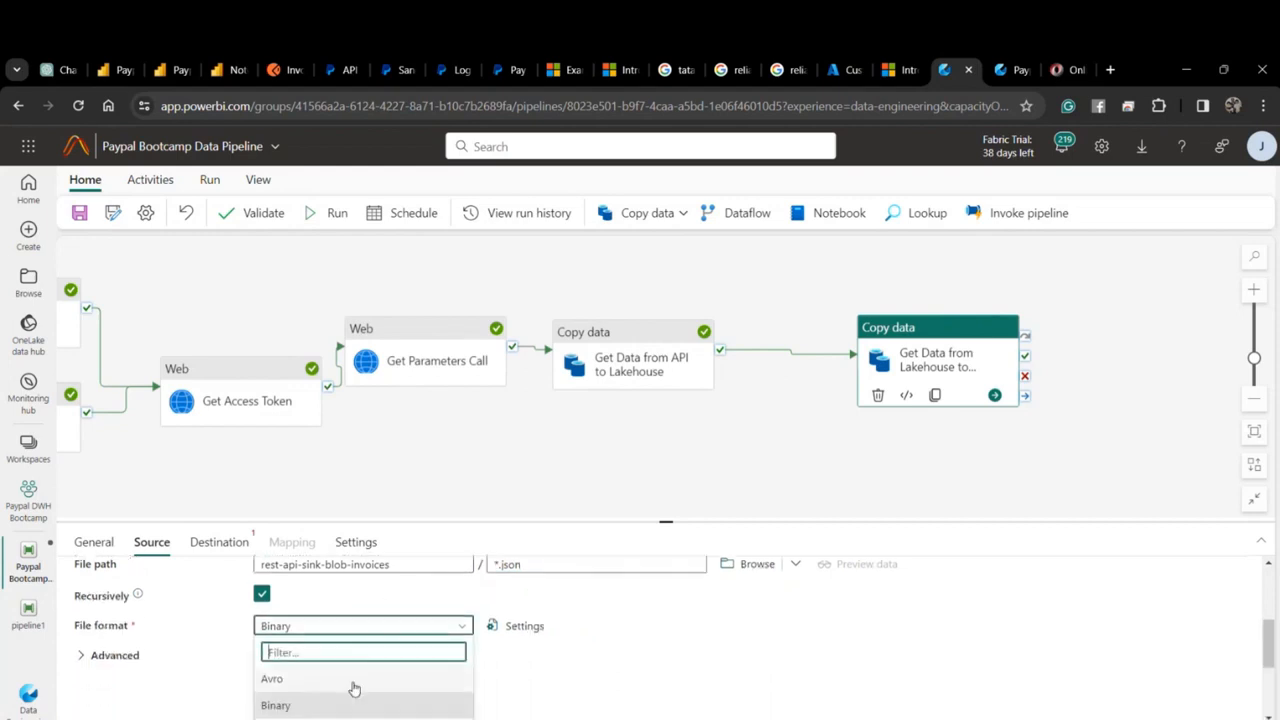
scroll(346, 689, "down", 2)
left_click(317, 636)
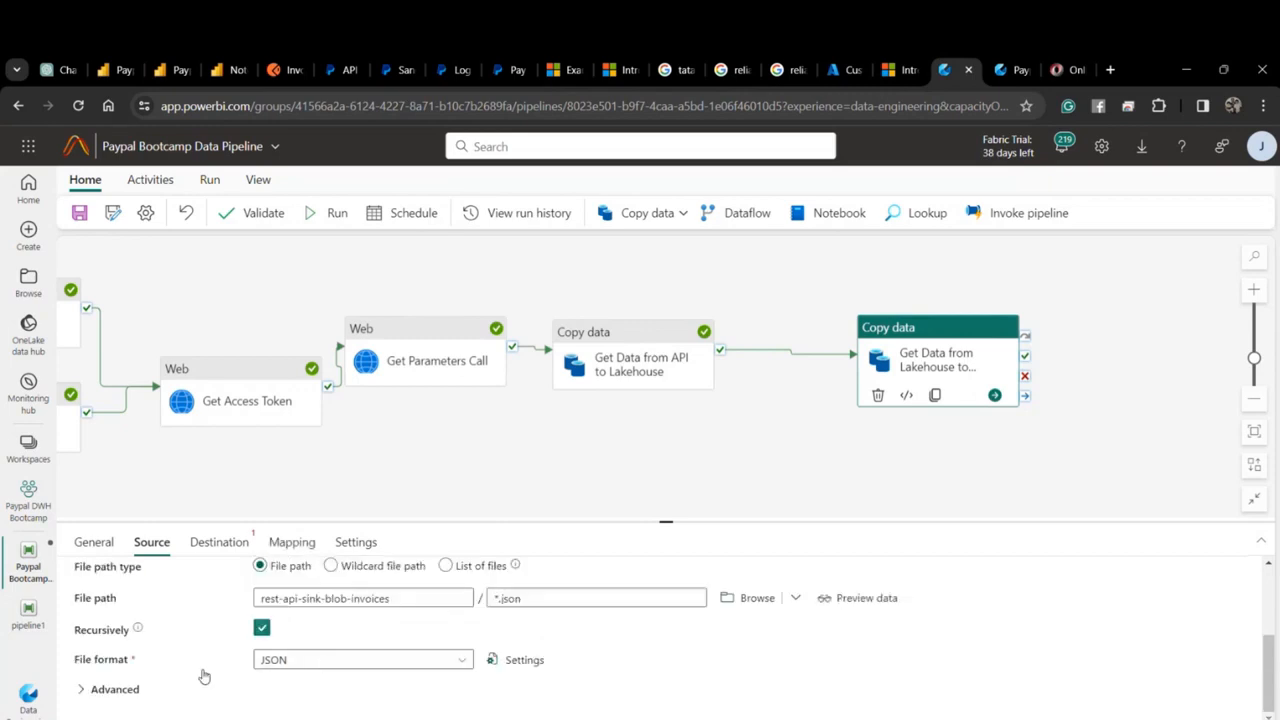
scroll(277, 594, "up", 3)
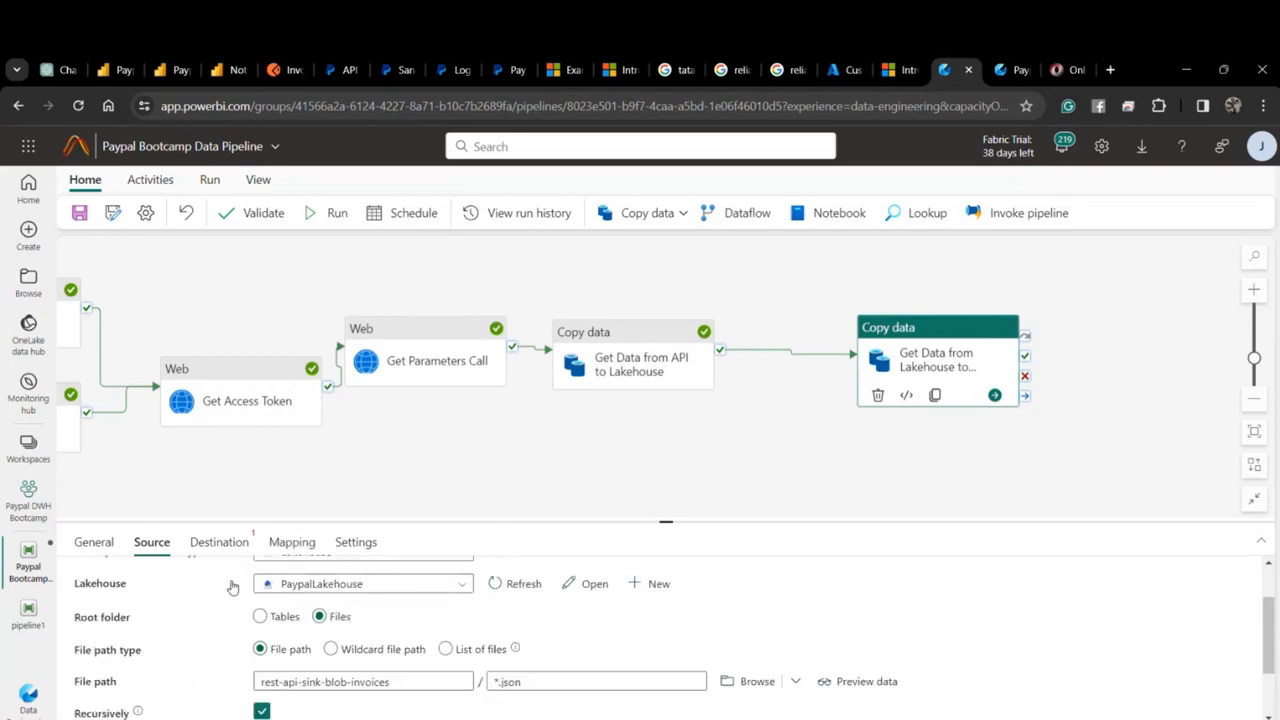
left_click(215, 541)
left_click(305, 582)
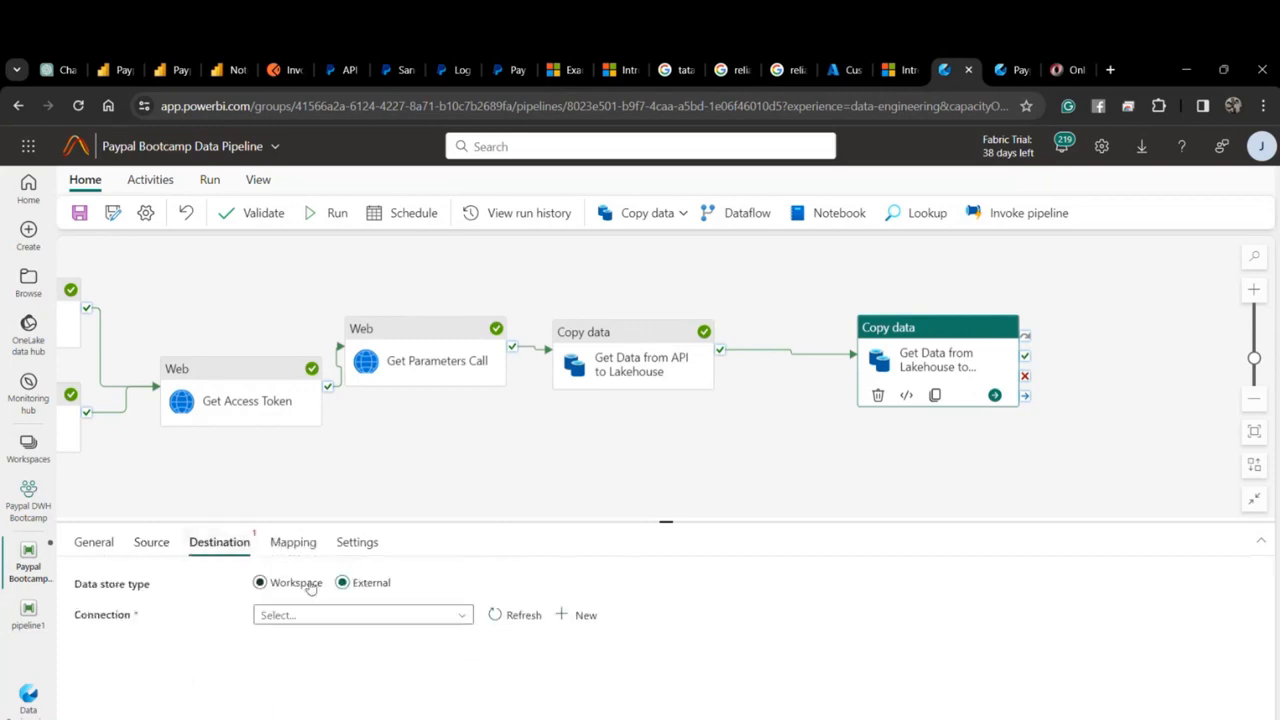
Write the copy to a new PaypalLakehouse table named Staging_Invoices.
left_click(394, 648)
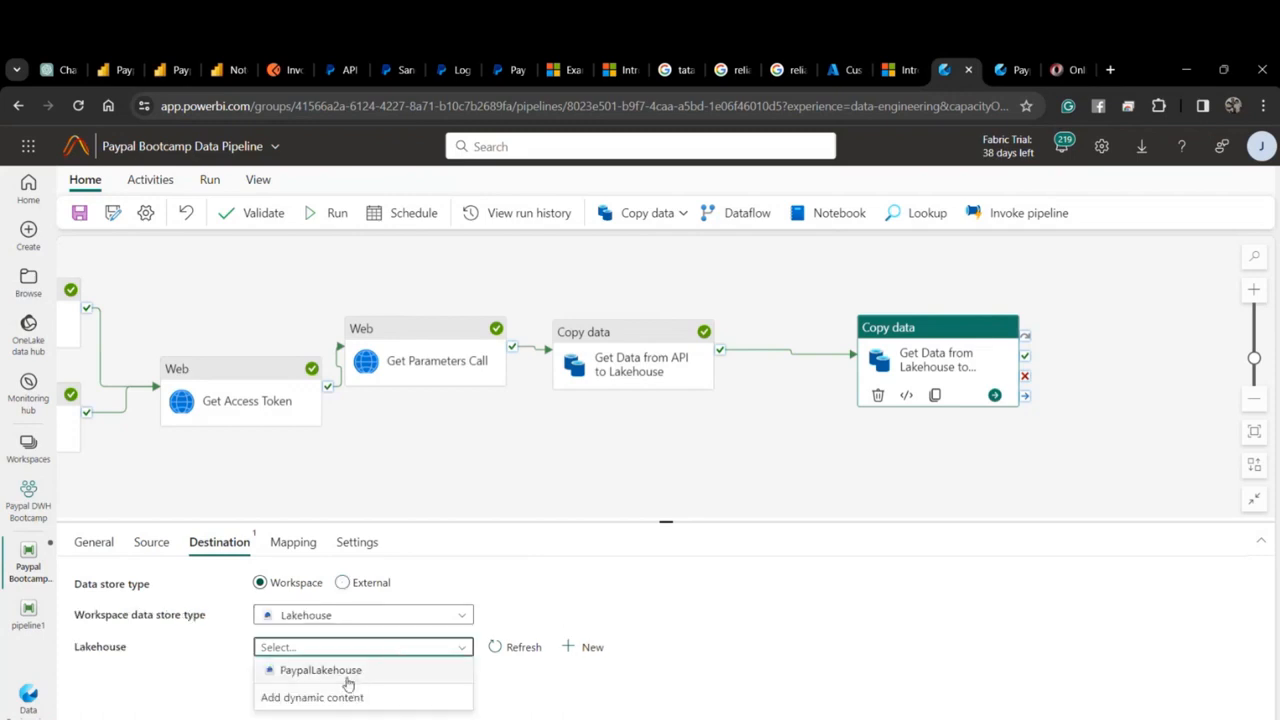
left_click(335, 676)
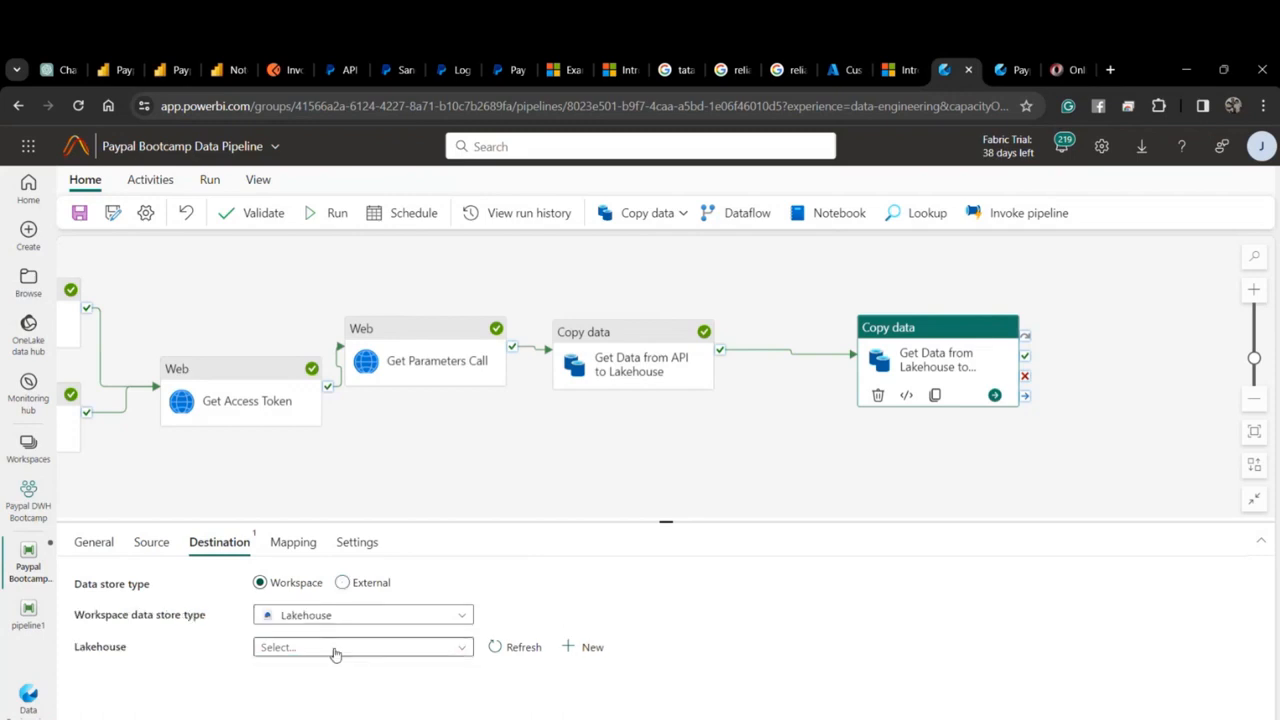
left_click(334, 650)
left_click(314, 670)
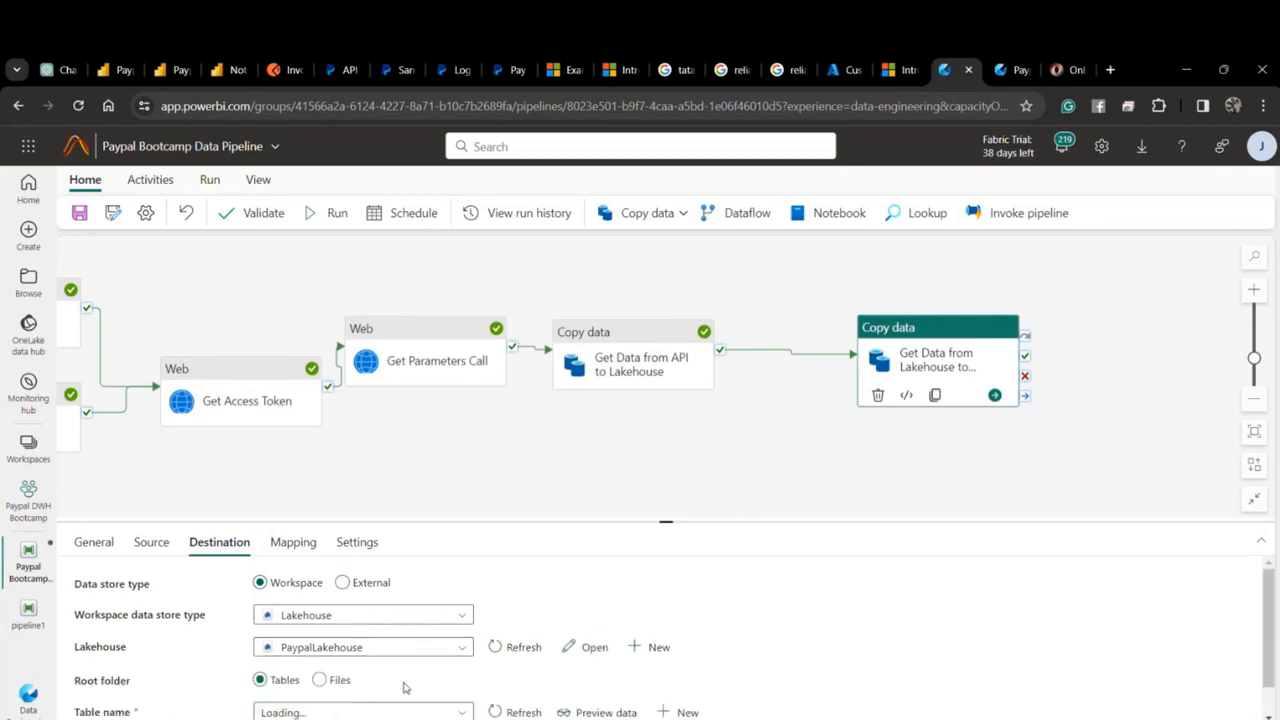
scroll(483, 632, "down", 1)
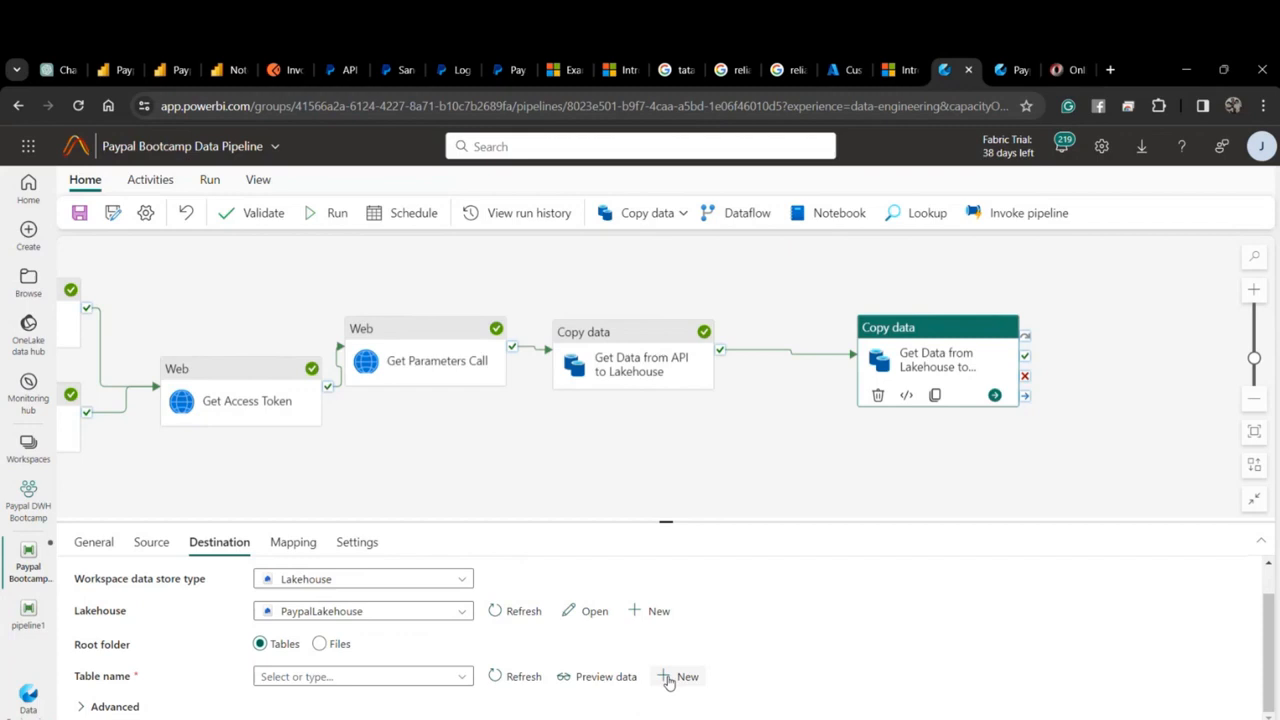
left_click(680, 677)
type("S")
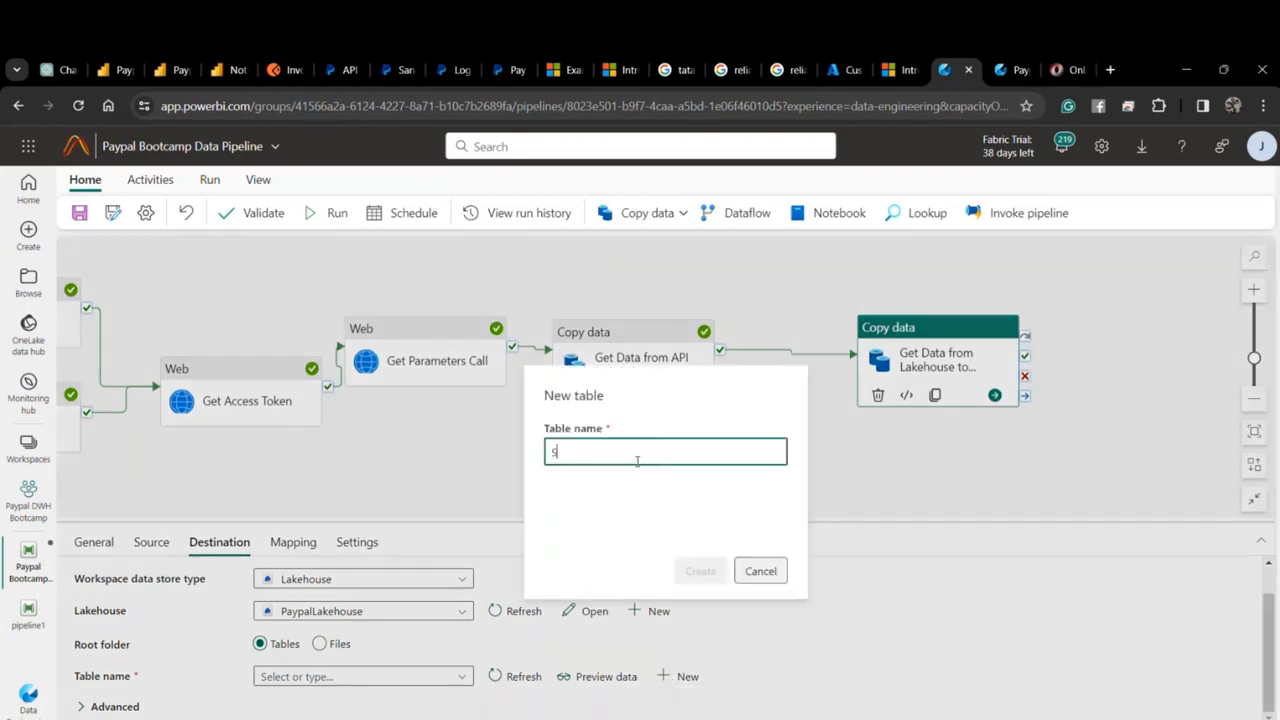
type("taging_Invoices")
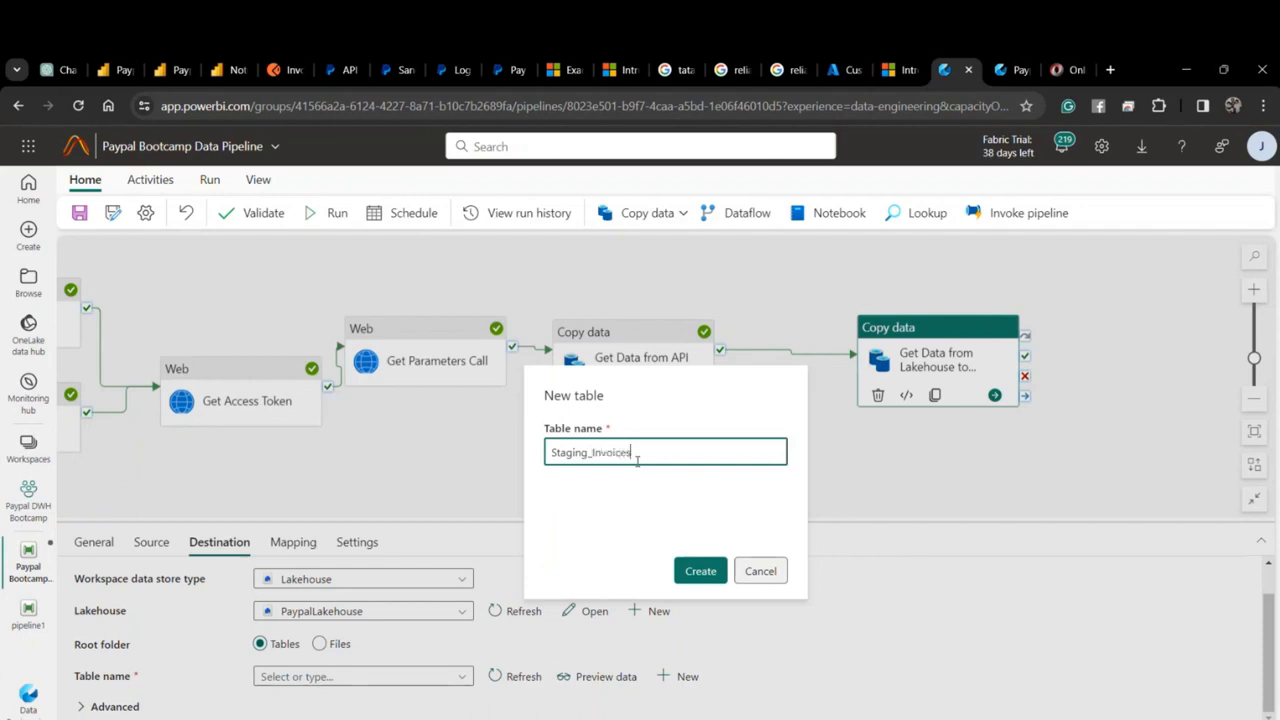
left_click(700, 570)
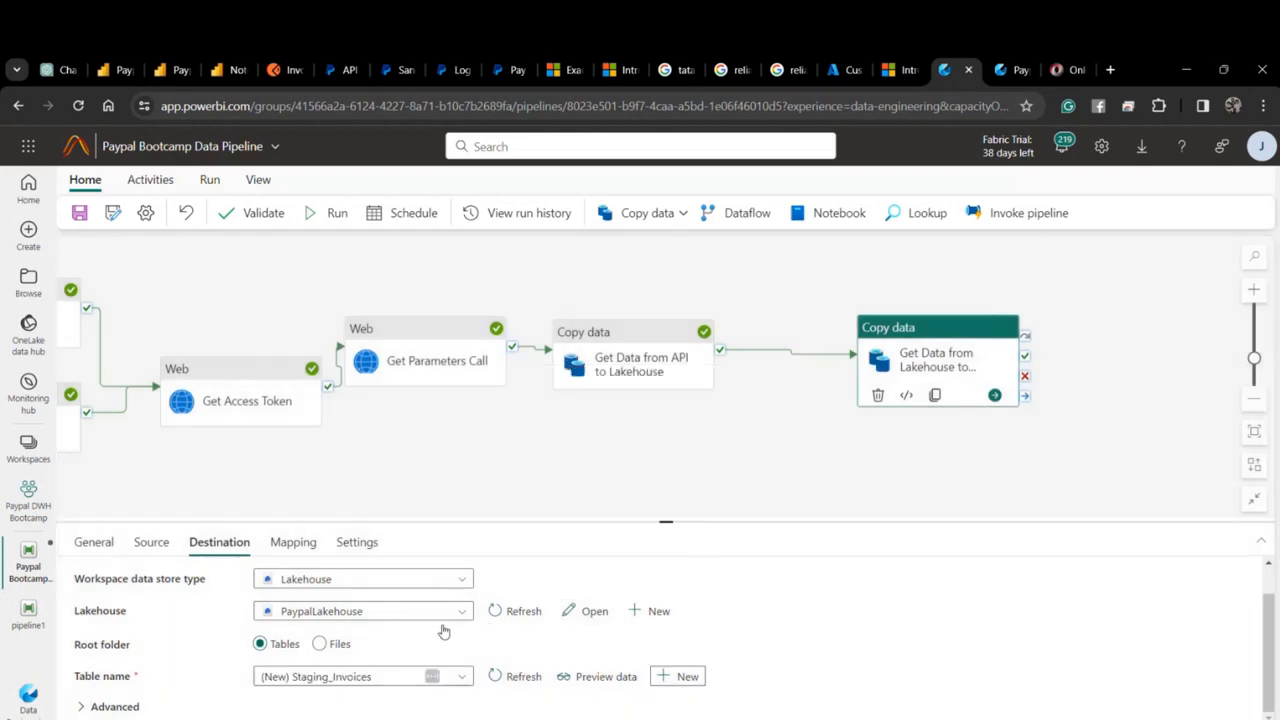
left_click(288, 542)
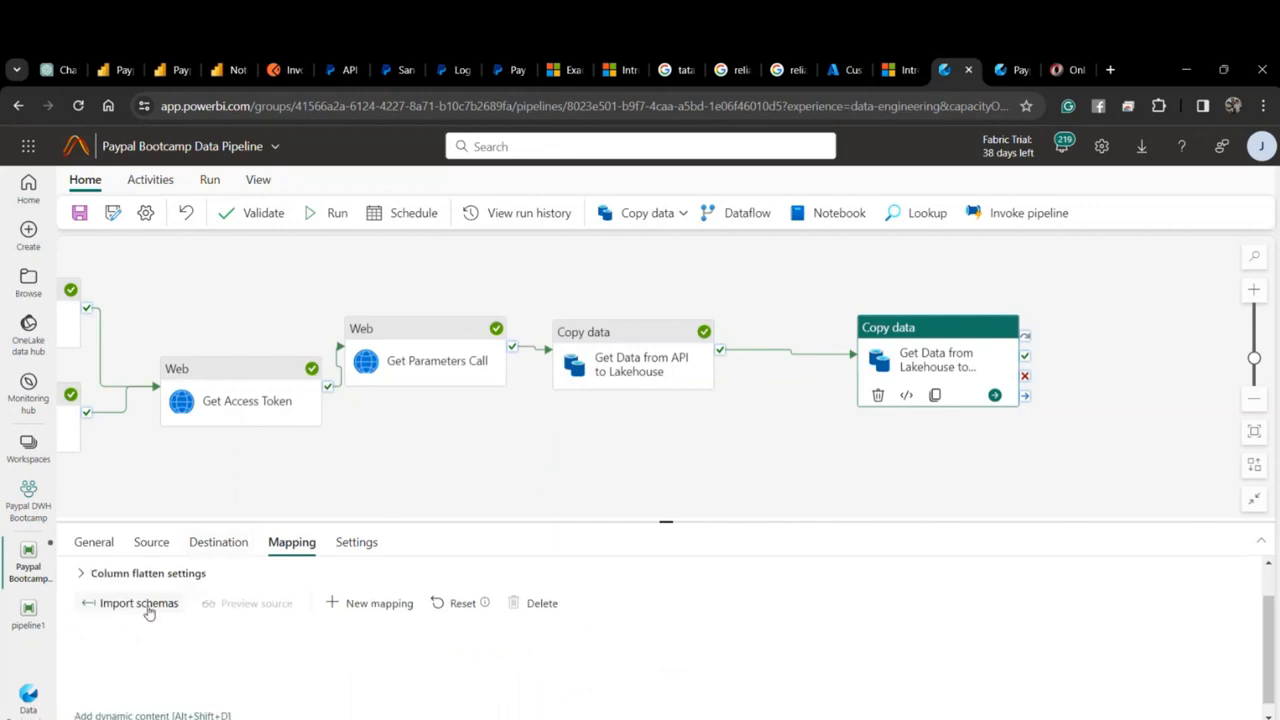
Import schemas, review the path-not-found error, and check the source file name 0.json.
left_click(155, 607)
left_click(142, 624)
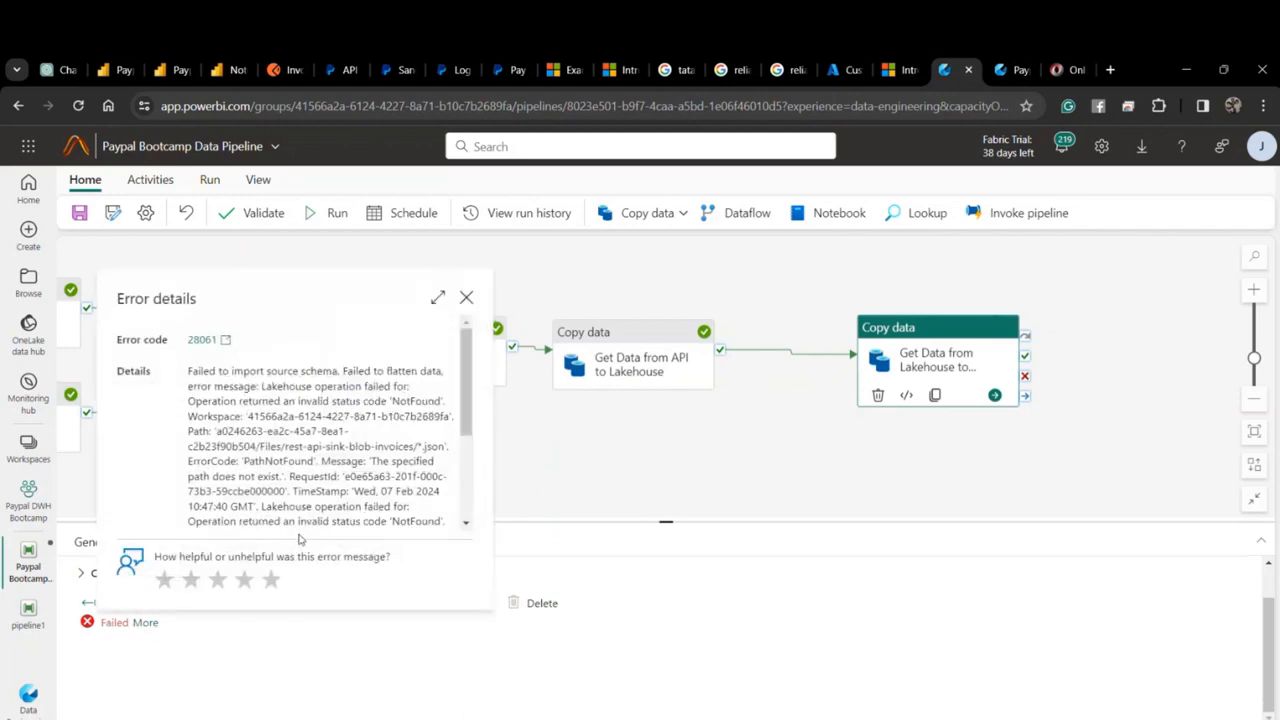
left_click(466, 297)
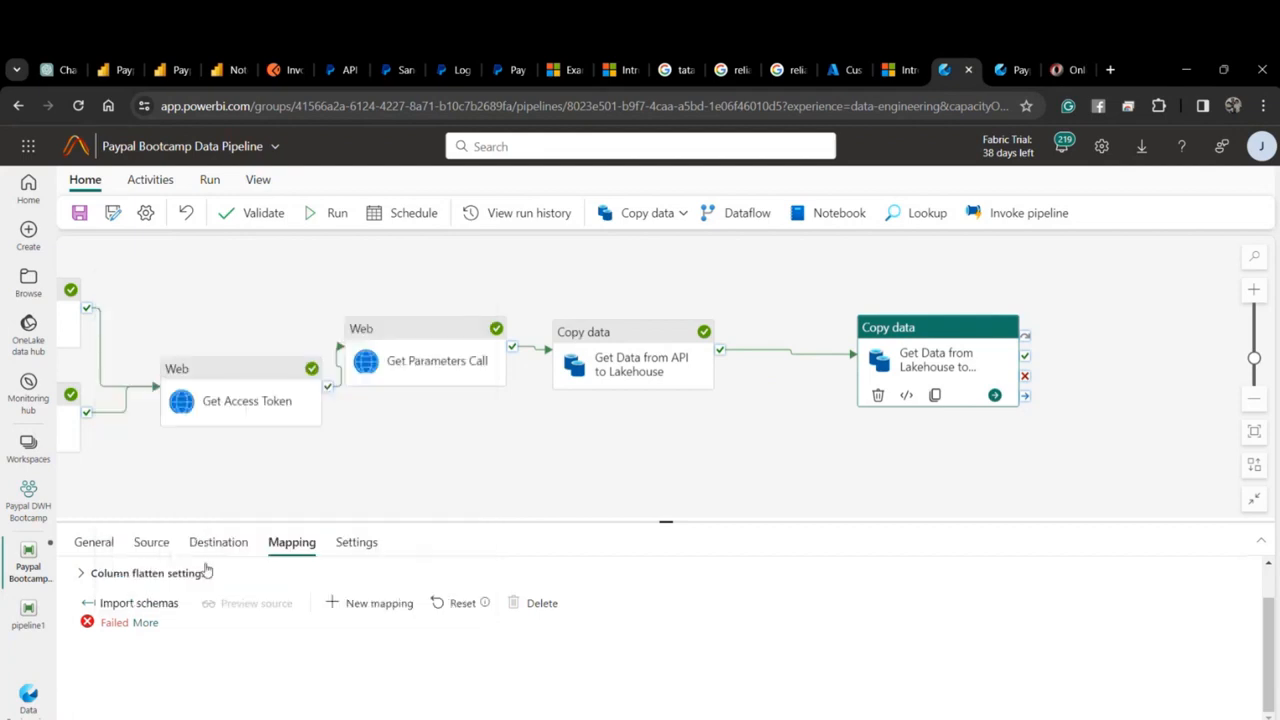
left_click(155, 543)
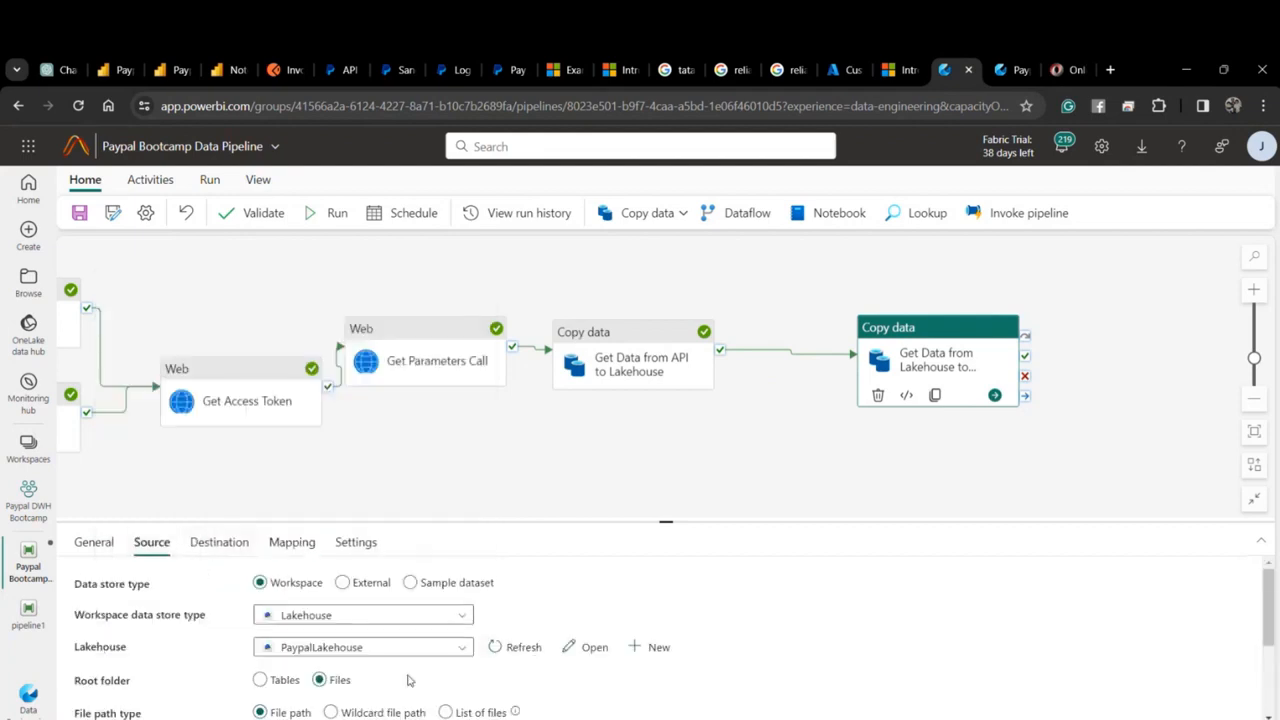
scroll(420, 680, "down", 3)
left_click(497, 596)
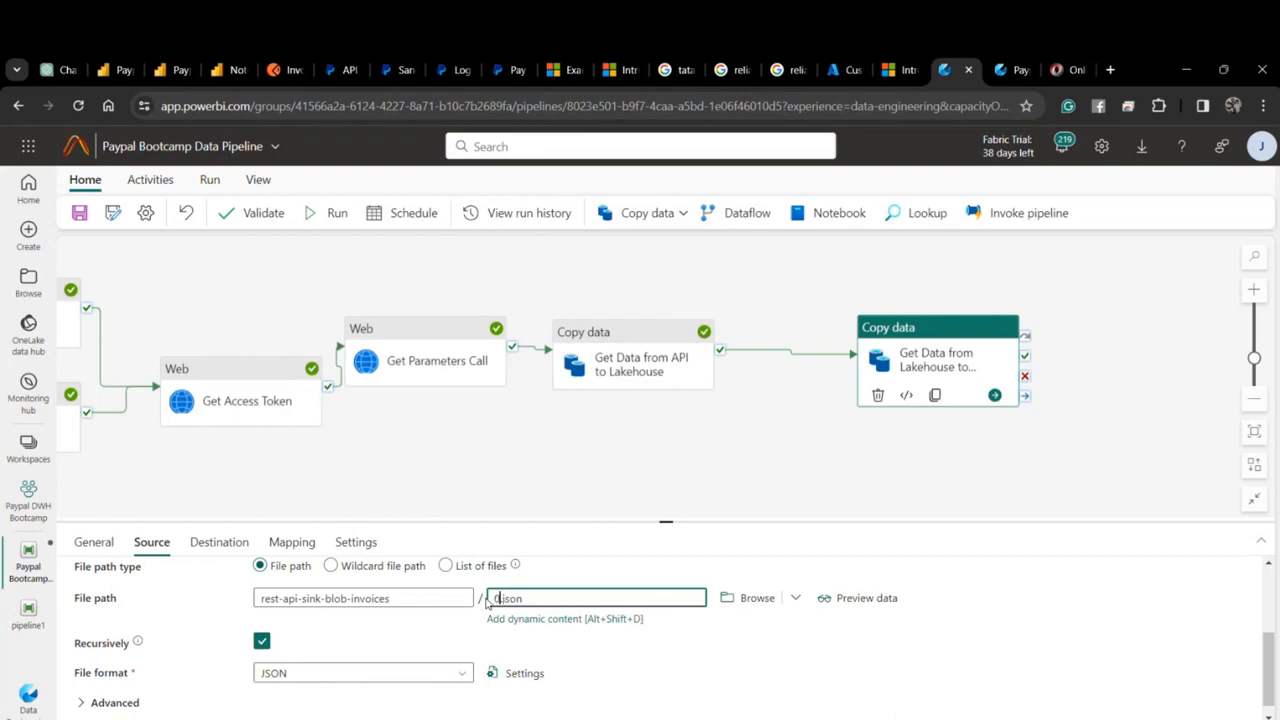
left_click(288, 546)
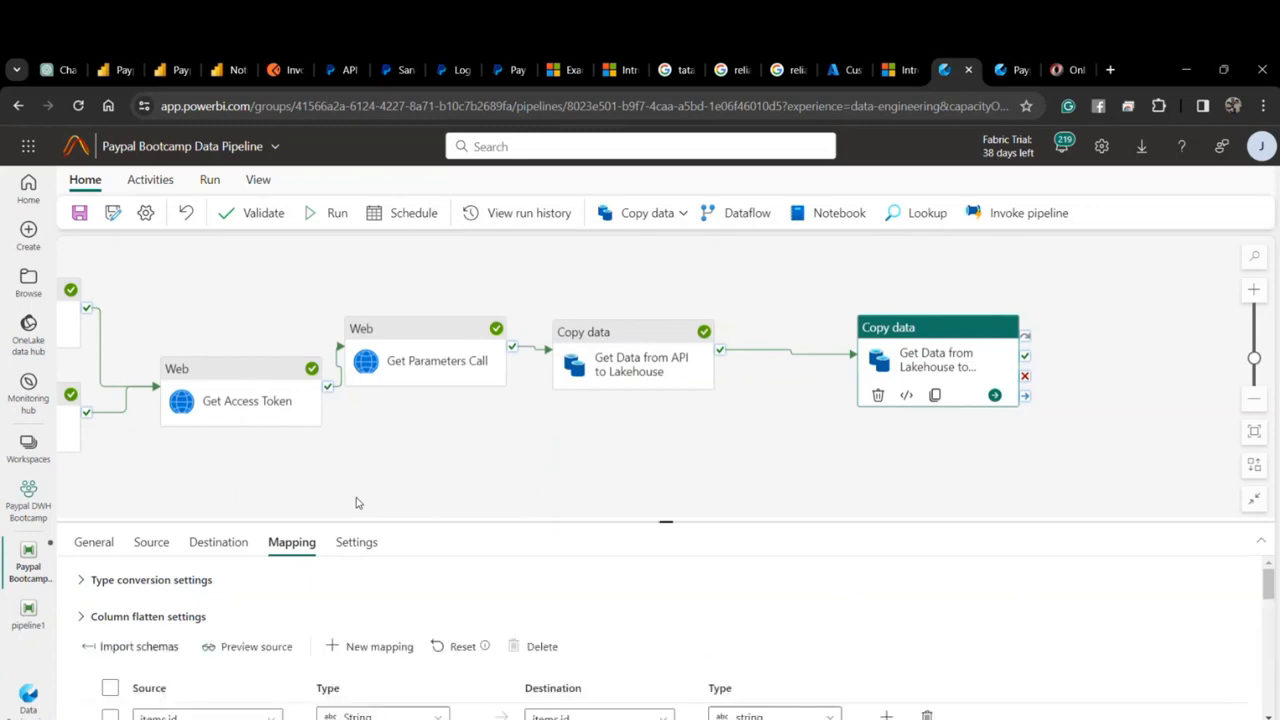
Strip 'items.' from destinations id, status, currency_code, invoice_number and invoice_date.
scroll(300, 660, "down", 2)
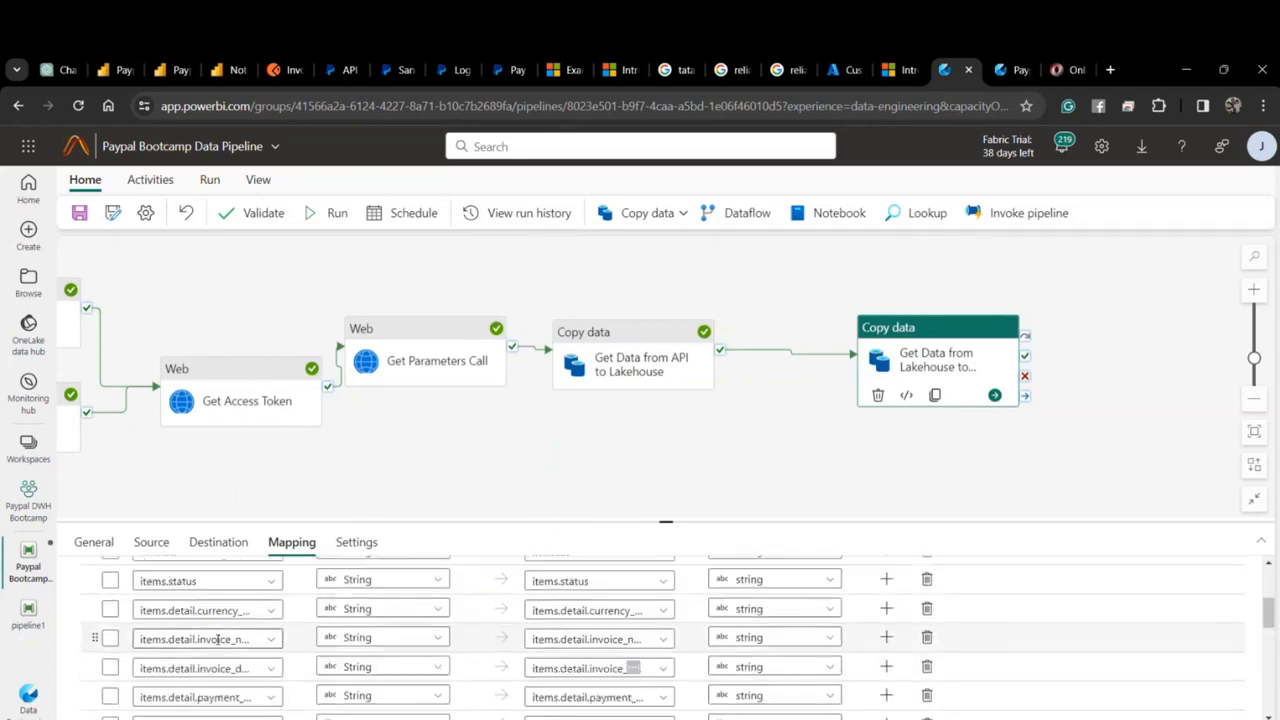
scroll(172, 614, "up", 2)
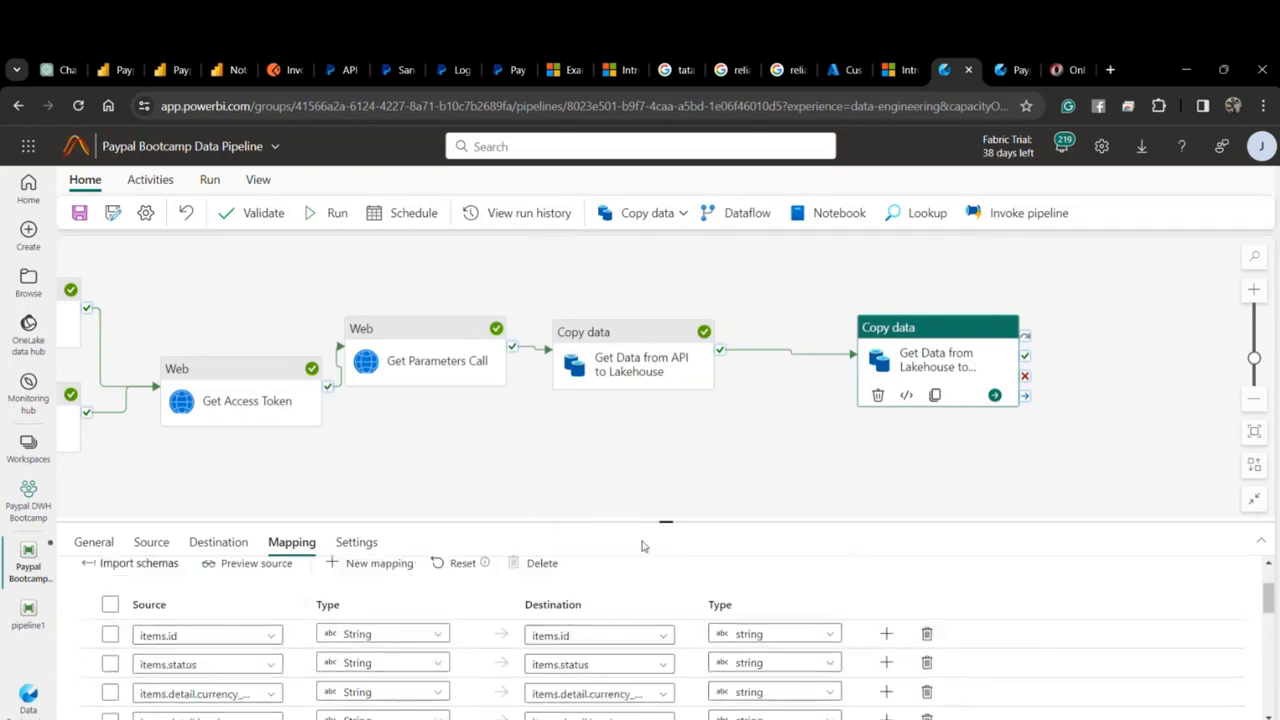
left_click_drag(662, 522, 675, 311)
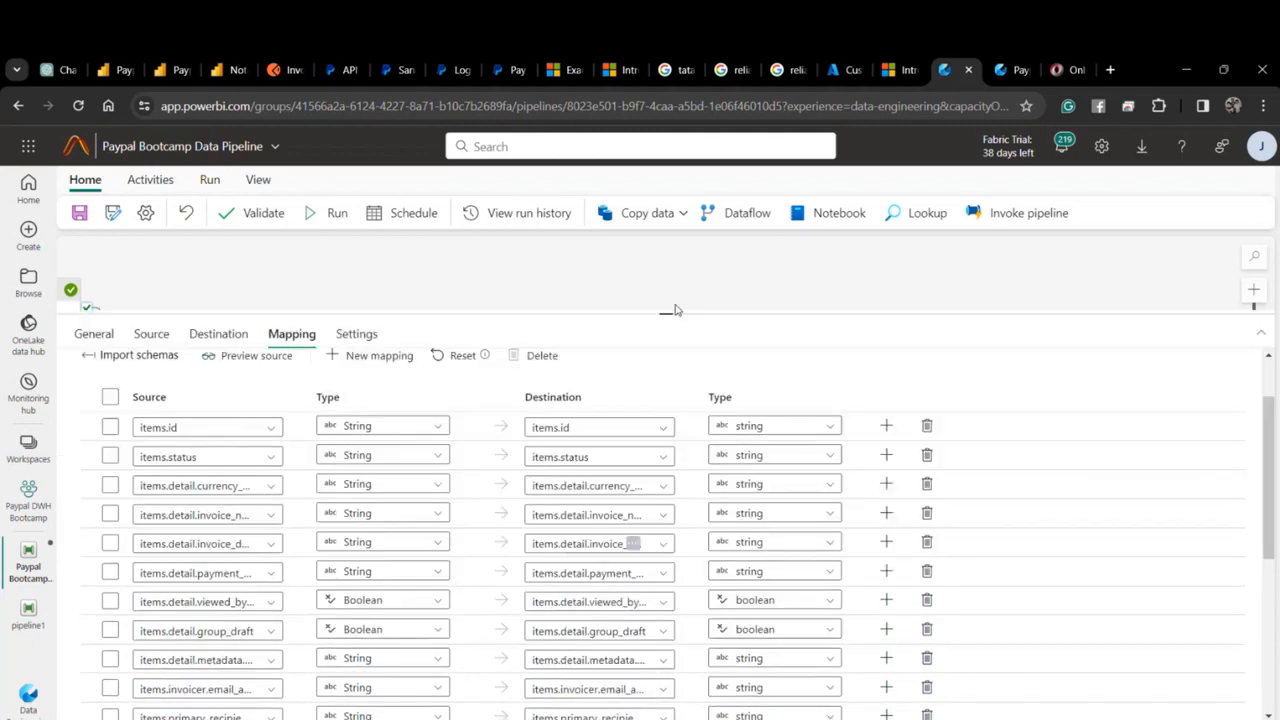
left_click(566, 427)
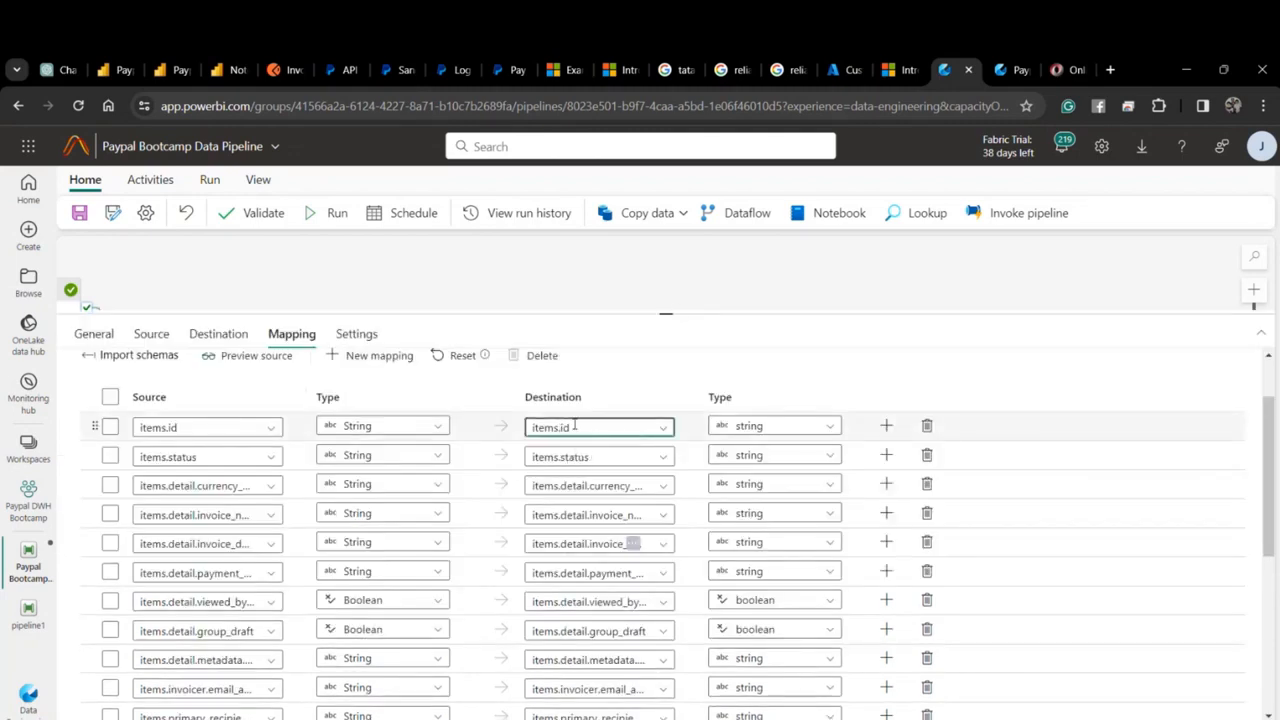
key("BackSpace")
key("BackSpace")
key("BackSpace")
key("BackSpace")
key("BackSpace")
key("BackSpace")
left_click(560, 457)
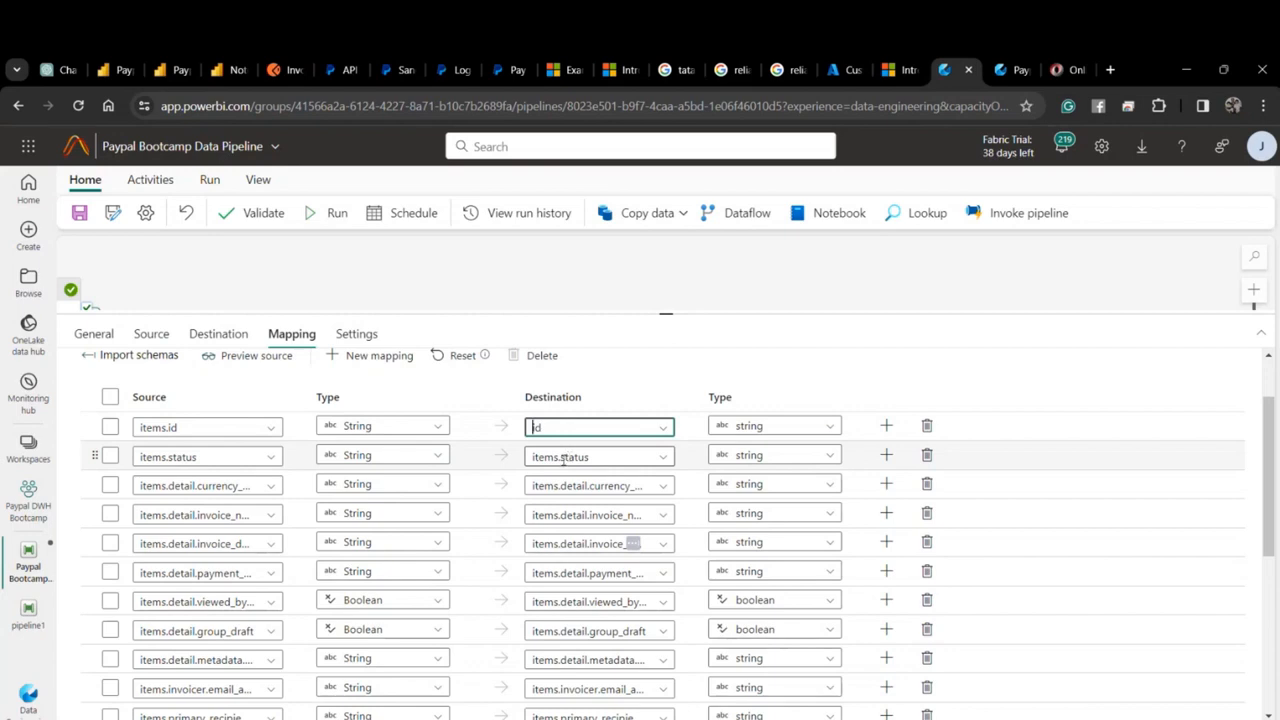
key("BackSpace")
key("BackSpace")
key("BackSpace")
key("BackSpace")
key("BackSpace")
key("BackSpace")
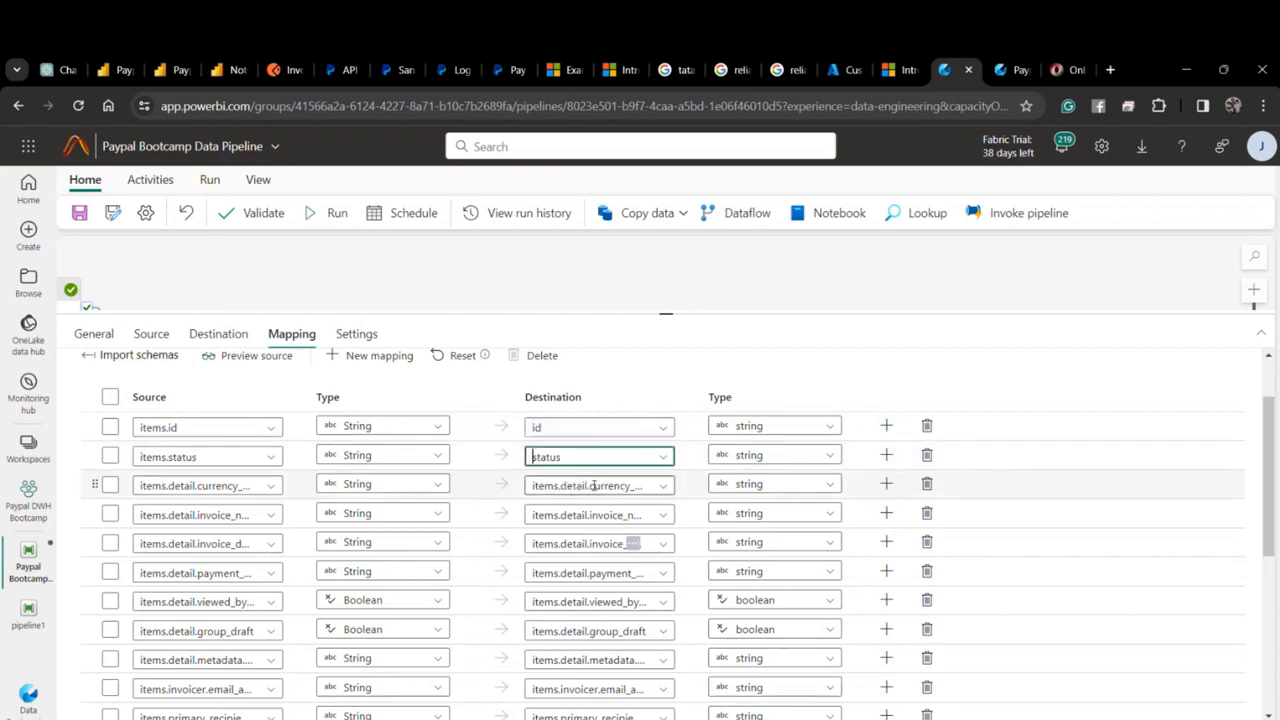
left_click(590, 485)
key("BackSpace")
key("BackSpace")
key("BackSpace")
key("BackSpace")
key("BackSpace")
key("BackSpace")
key("BackSpace")
key("BackSpace")
key("BackSpace")
key("BackSpace")
key("BackSpace")
key("BackSpace")
key("BackSpace")
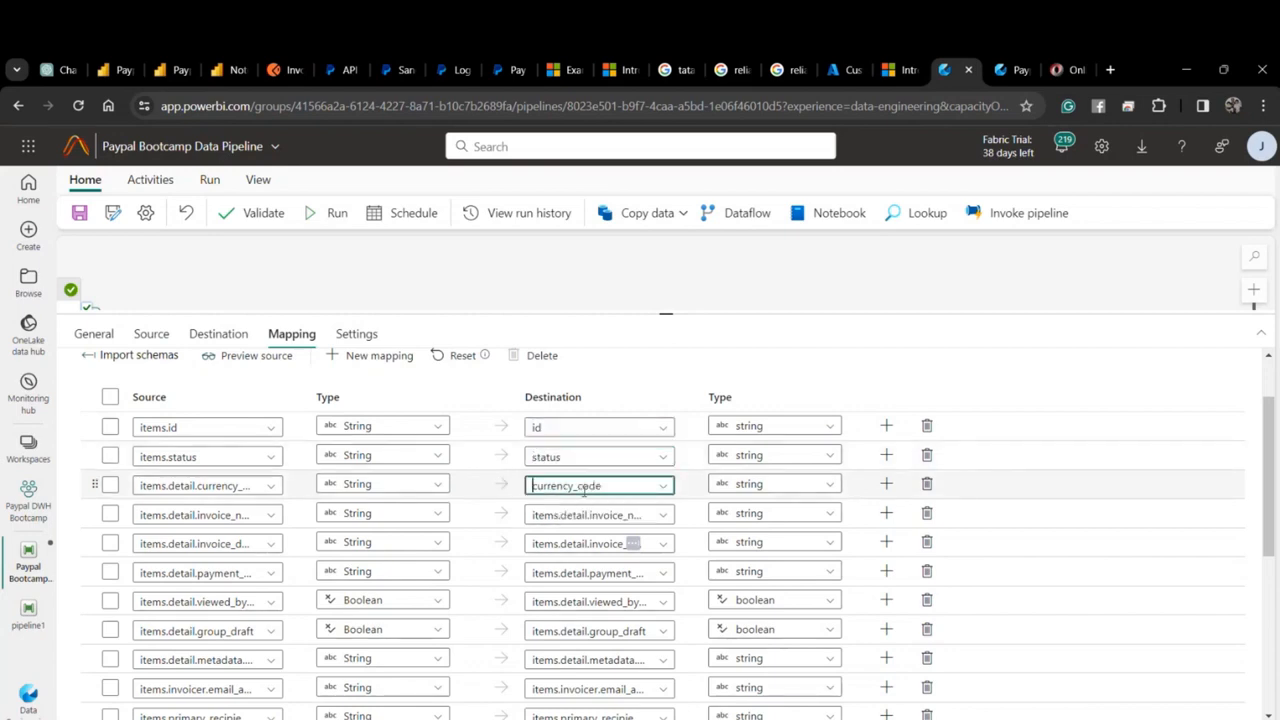
left_click_drag(589, 515, 478, 512)
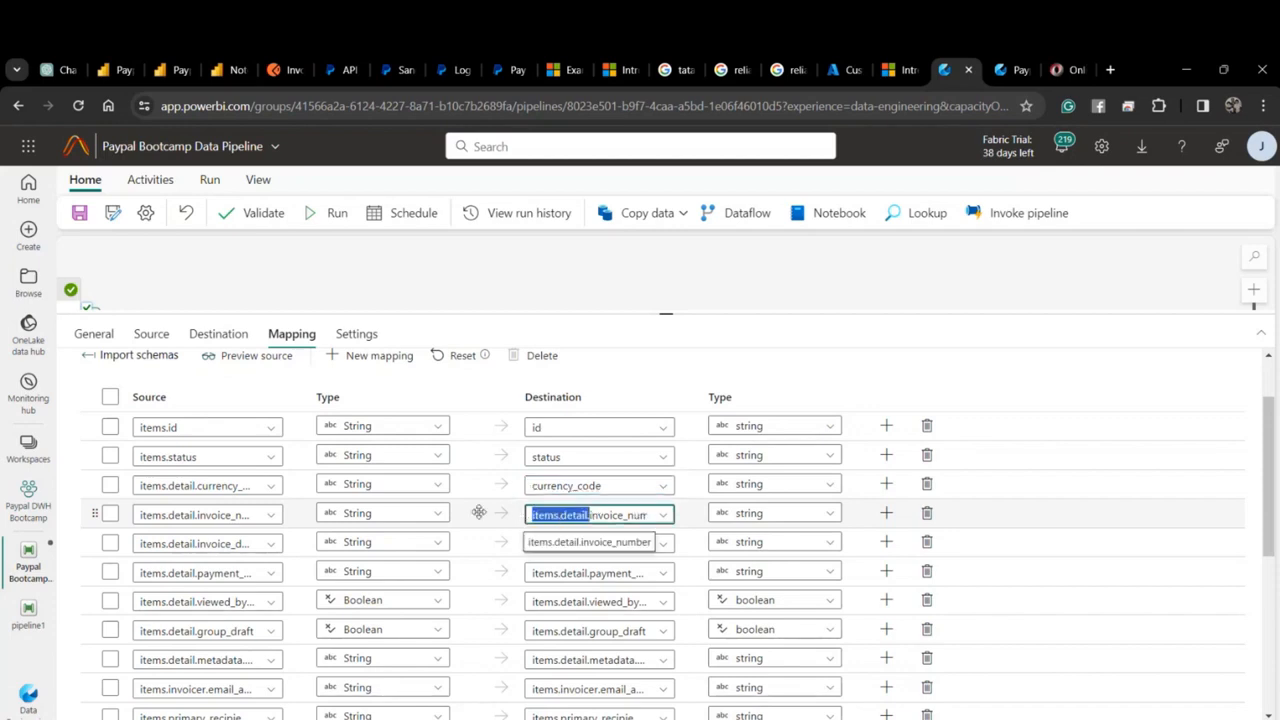
key("BackSpace")
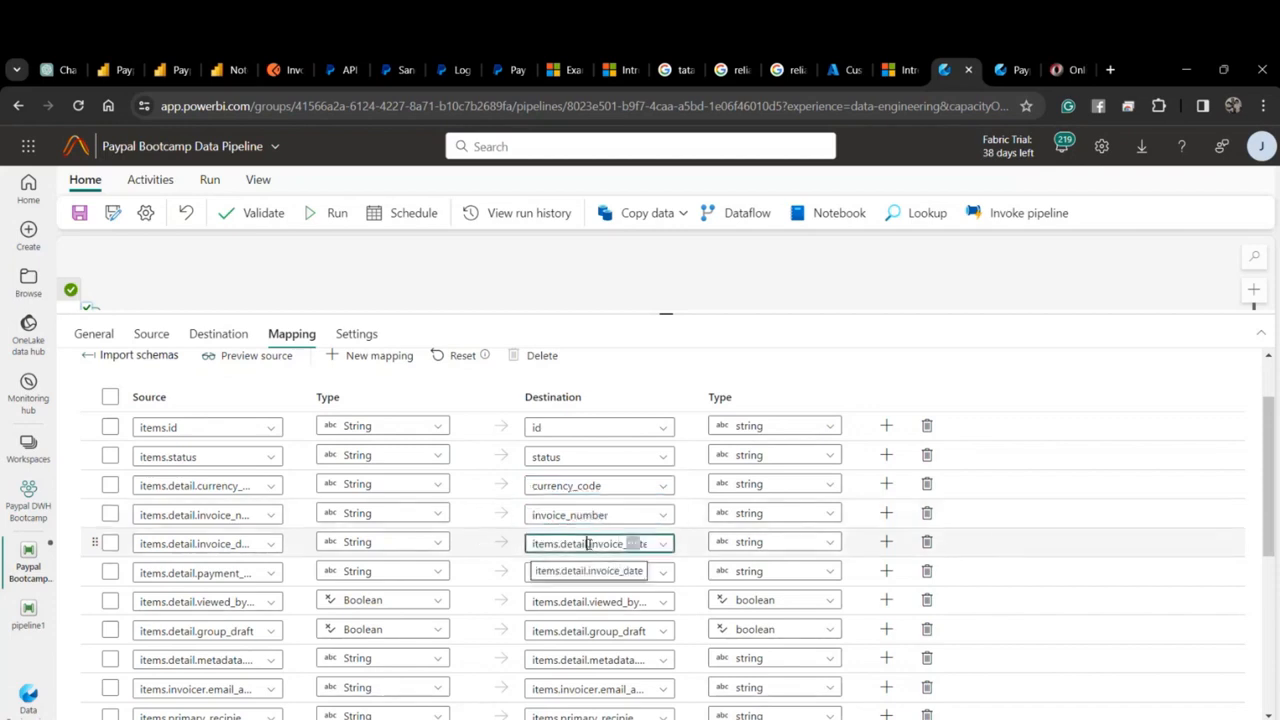
left_click_drag(591, 543, 500, 543)
key("BackSpace")
key("Delete")
Strip 'items.' from payment_term.due_date, viewed_by_recipient, group_draft, create_time, invoicer email and primary recipients.
scroll(576, 537, "down", 1)
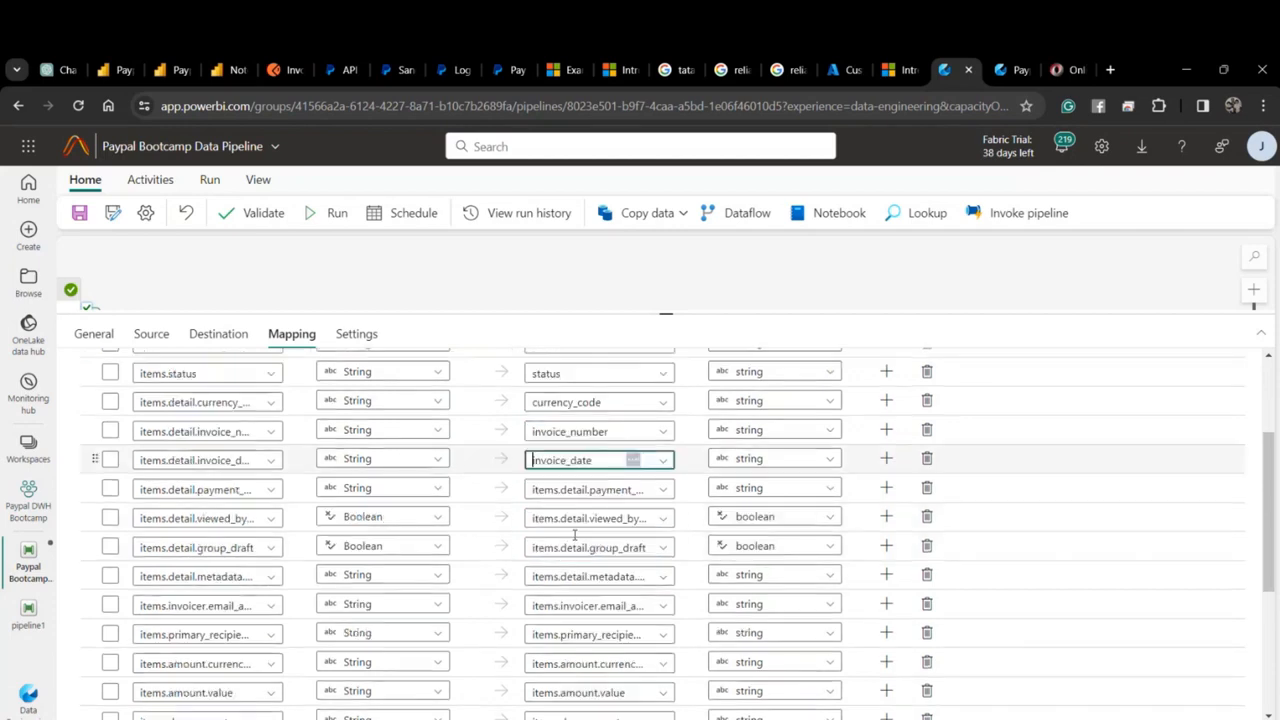
left_click(534, 490)
key("Delete")
key("Delete")
key("Delete")
key("Delete")
key("Delete")
key("Delete")
key("Delete")
key("Delete")
key("Delete")
key("Delete")
key("Delete")
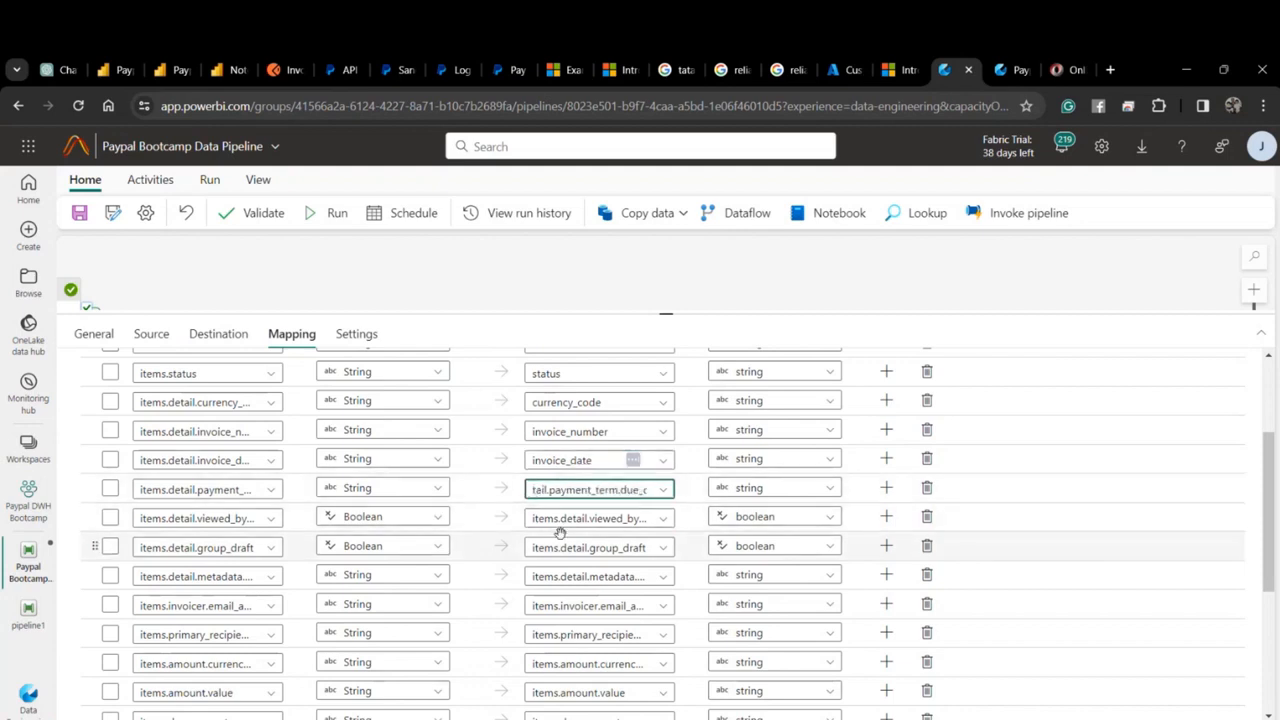
key("Delete")
key("Delete")
left_click(553, 527)
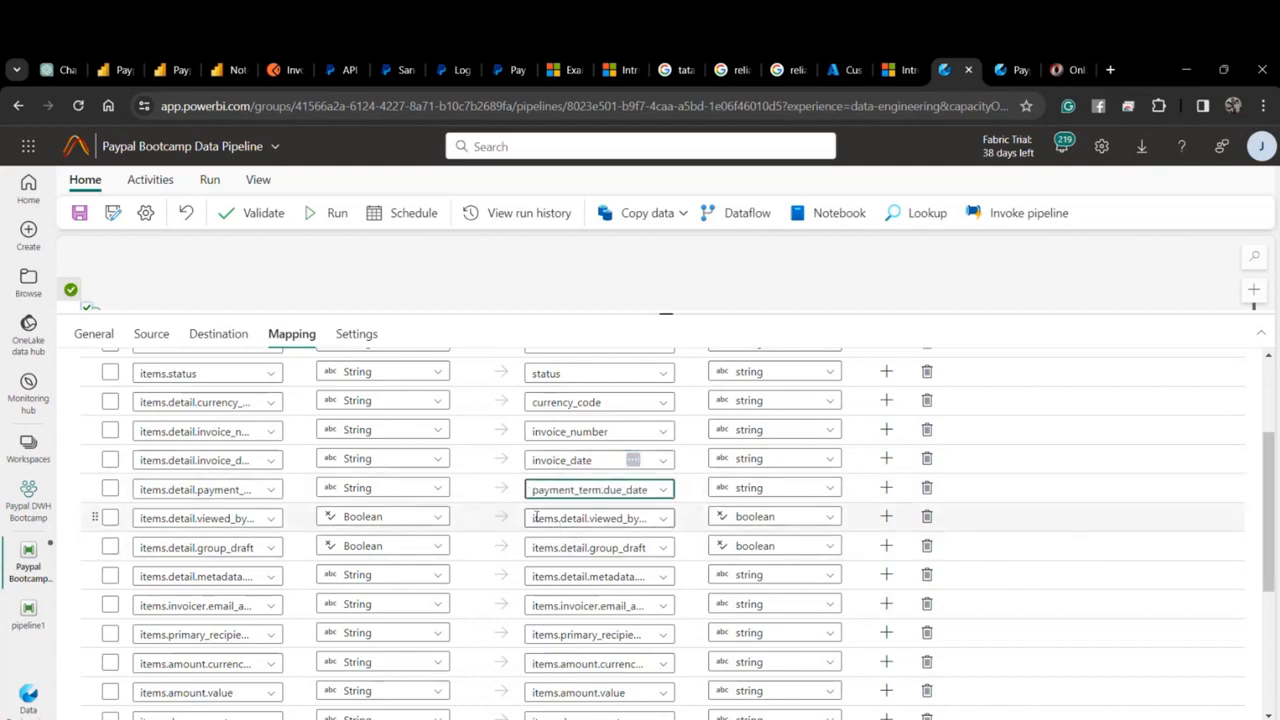
key("Delete")
key("Delete")
key("Delete")
key("Delete")
key("Delete")
key("Delete")
key("Delete")
key("Delete")
key("Delete")
key("Delete")
key("Delete")
key("Delete")
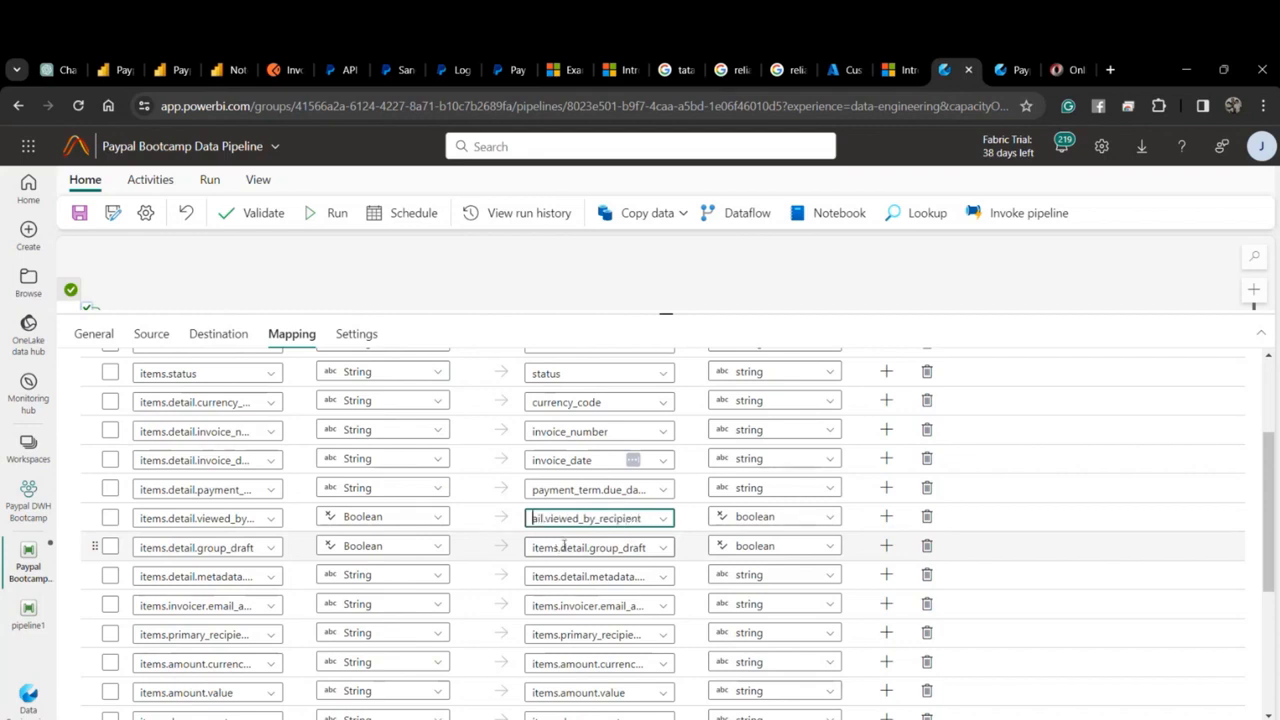
left_click(531, 546)
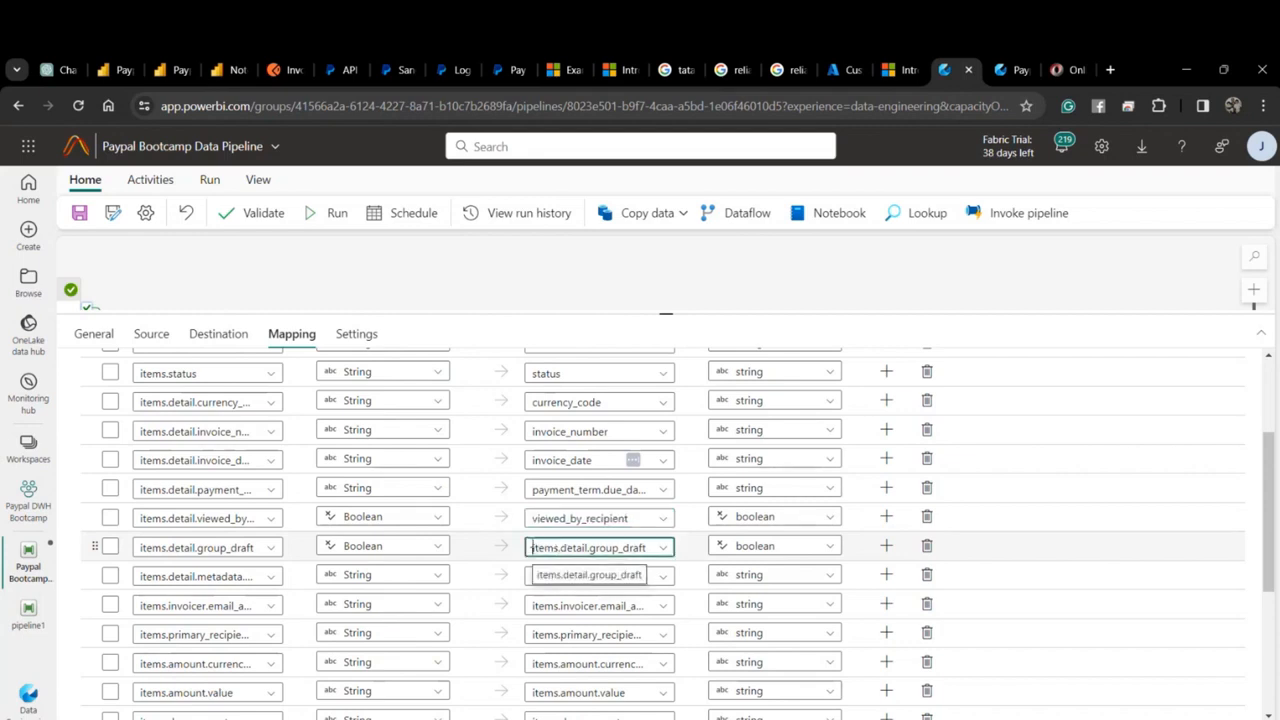
key("Delete")
key("Delete")
key("Delete")
key("Delete")
key("Delete")
key("Delete")
key("Delete")
key("Delete")
key("Delete")
key("Delete")
key("Delete")
key("Delete")
key("Delete")
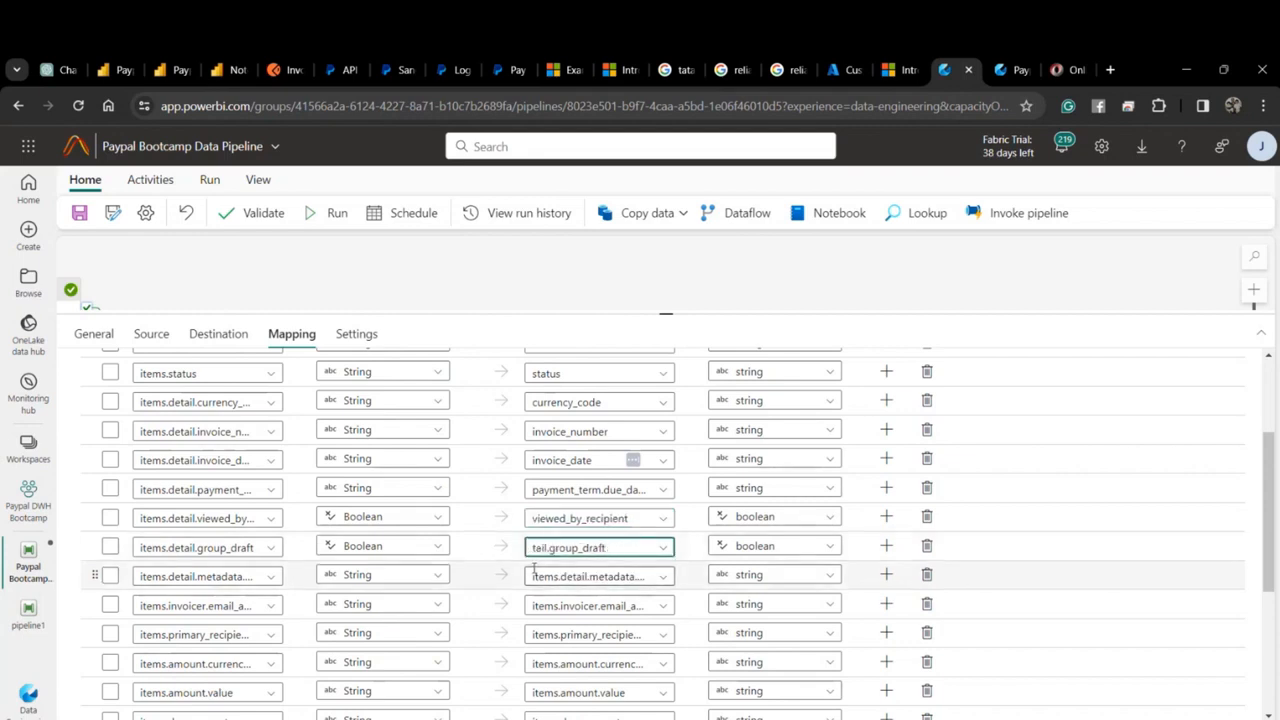
scroll(481, 543, "down", 1)
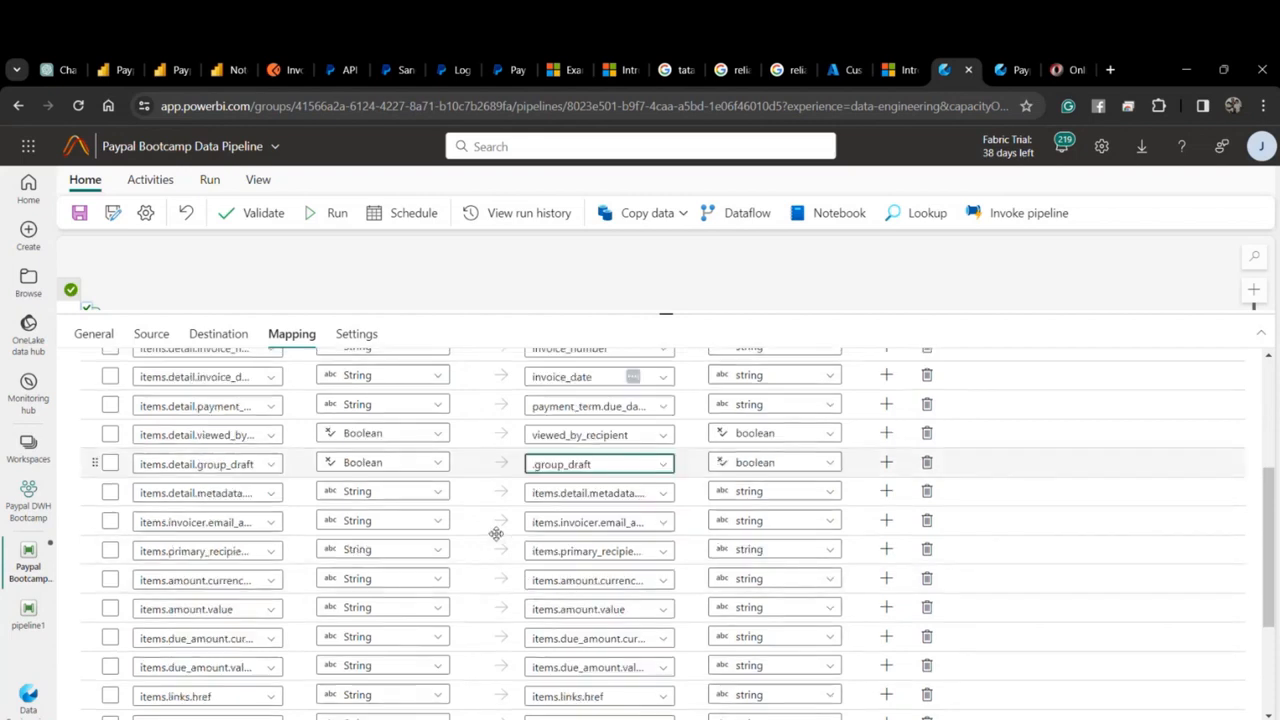
left_click(533, 492)
key("Delete")
key("Delete")
key("Delete")
key("Delete")
key("Delete")
key("Delete")
key("Delete")
key("Delete")
key("Delete")
key("Delete")
key("Delete")
key("Delete")
key("Delete")
key("Delete")
key("Delete")
key("Delete")
key("Delete")
key("Delete")
key("Delete")
key("Delete")
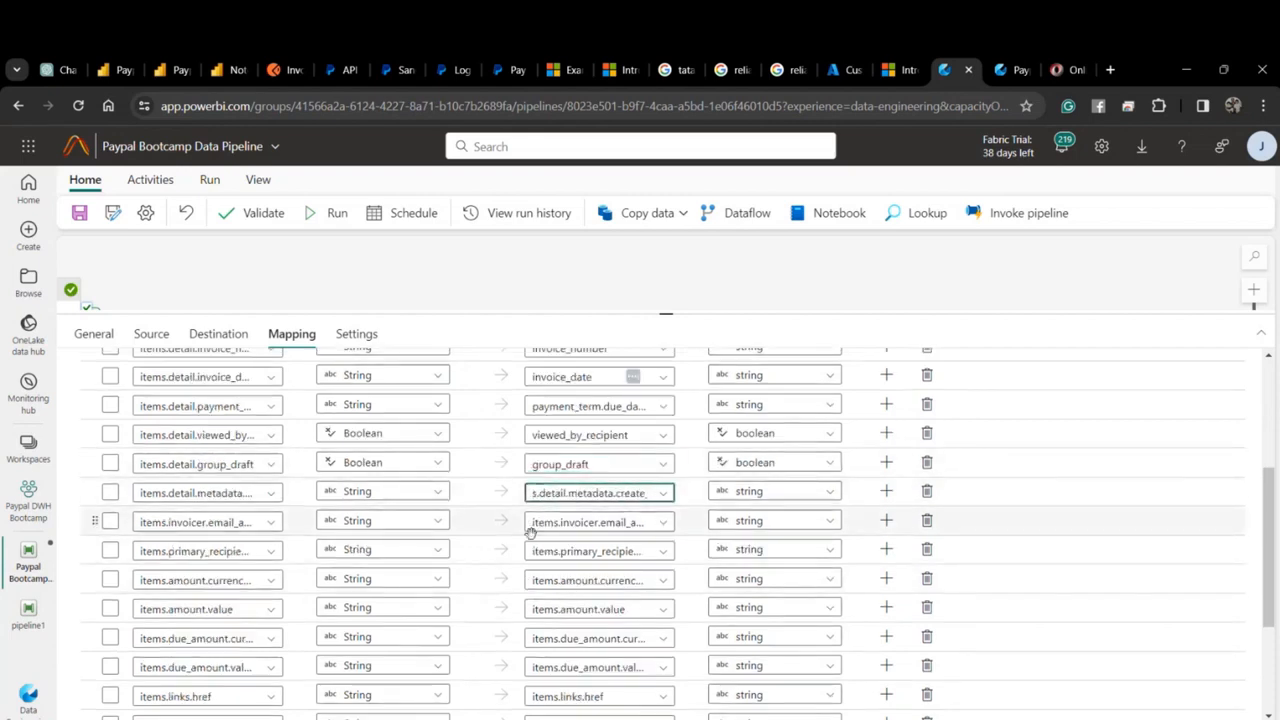
key("Delete")
key("Delete")
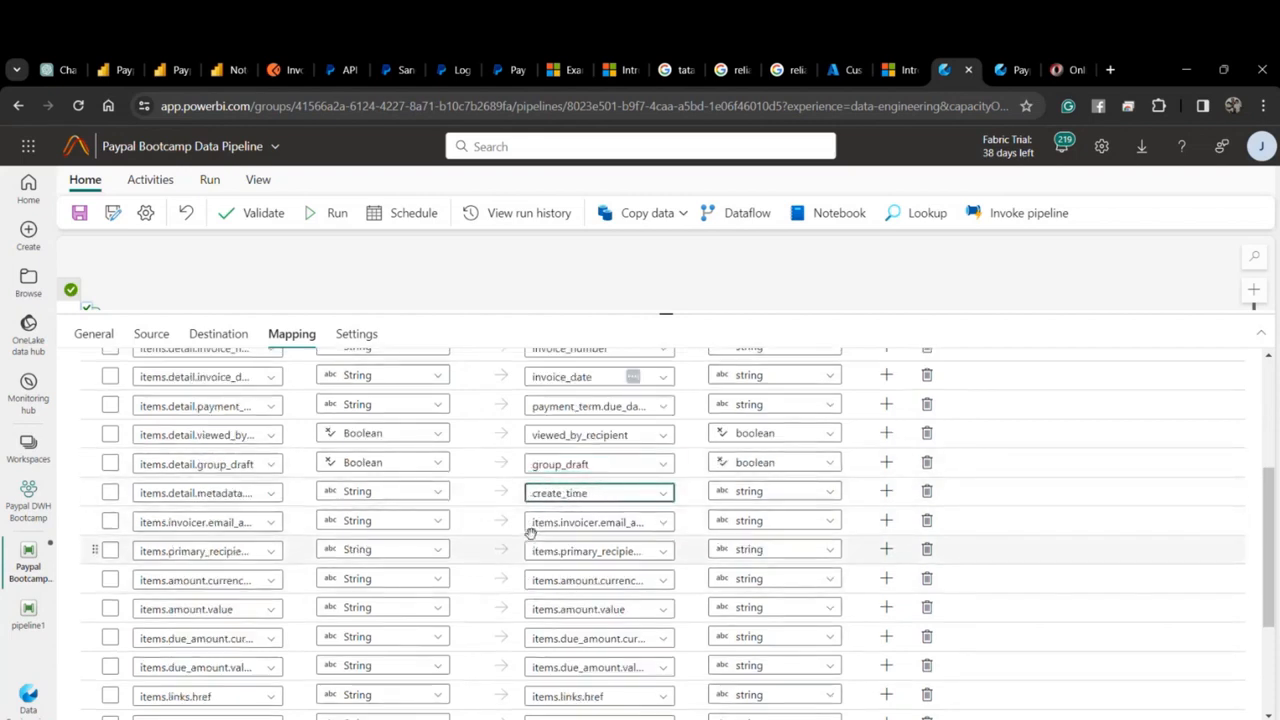
left_click(533, 522)
key("Delete")
key("Delete")
key("Delete")
key("Delete")
key("Delete")
key("Delete")
key("Delete")
key("Delete")
key("Delete")
key("Delete")
key("Delete")
key("Delete")
key("Delete")
key("Delete")
key("Delete")
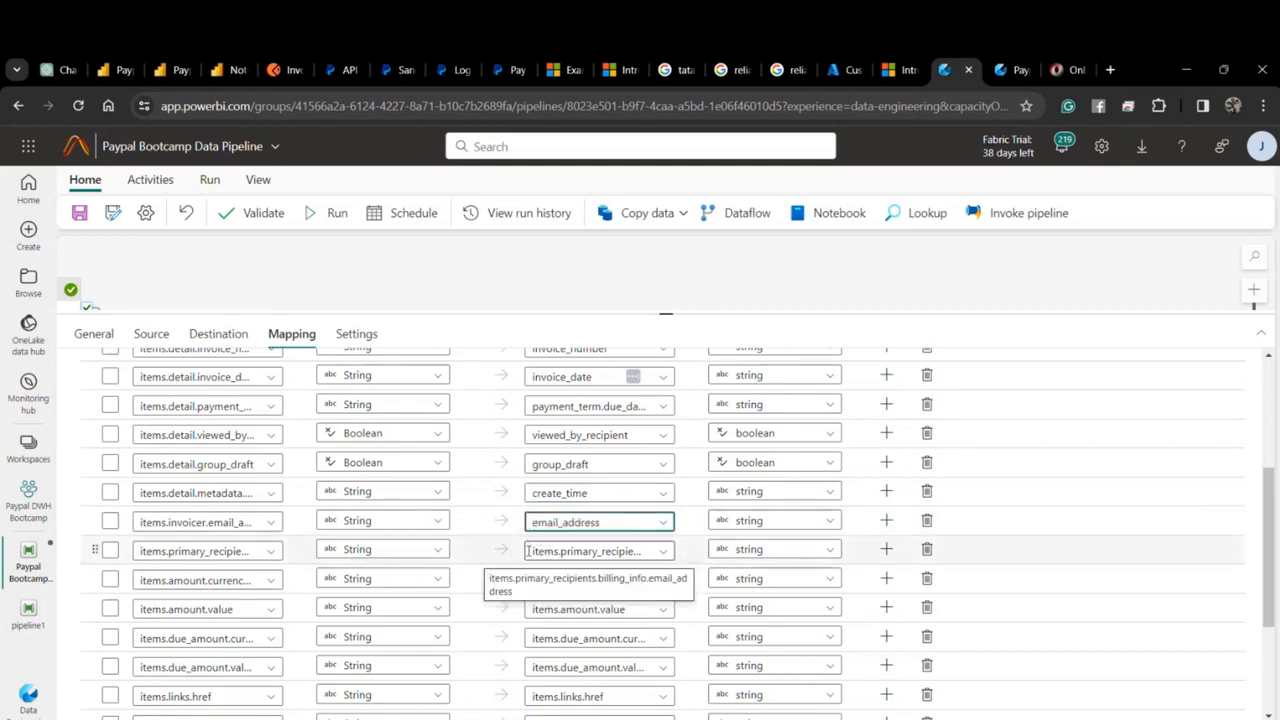
left_click(528, 551)
key("Delete")
key("Delete")
key("Delete")
key("Delete")
key("Delete")
key("Delete")
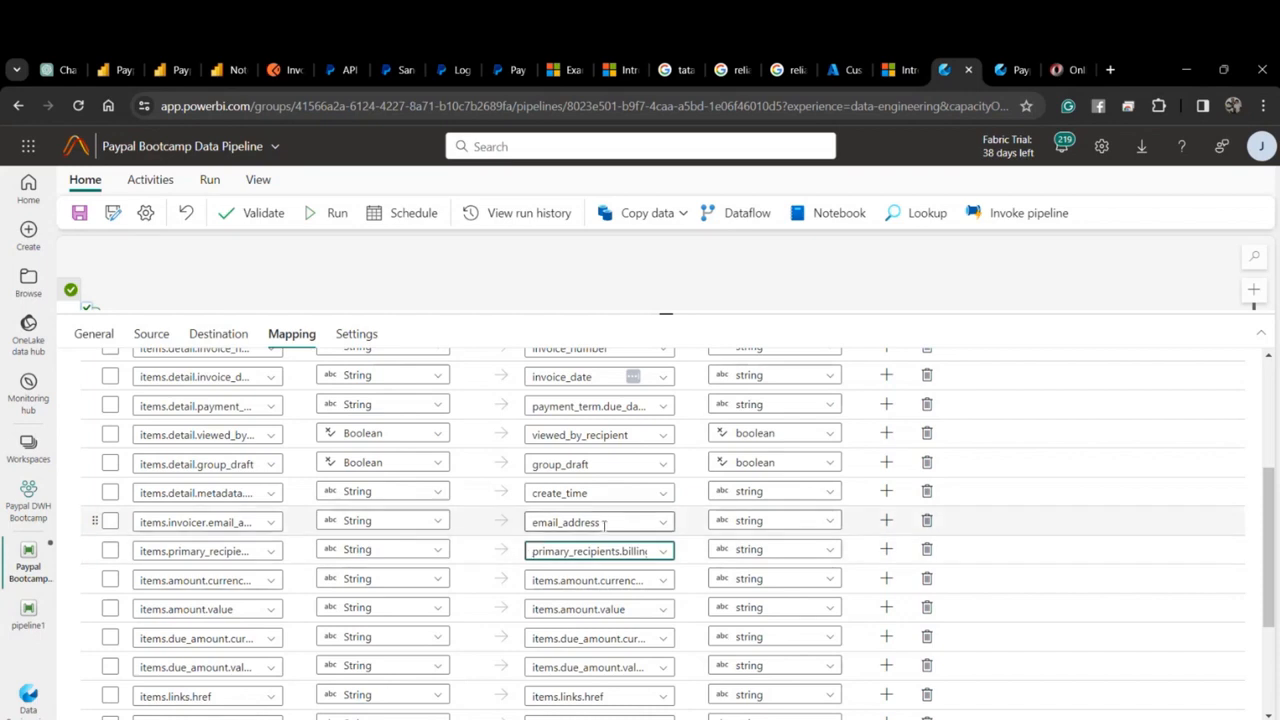
Strip 'items.' from the amount, due_amount and links.href/rel/method destination names.
scroll(604, 522, "down", 3)
left_click(530, 414)
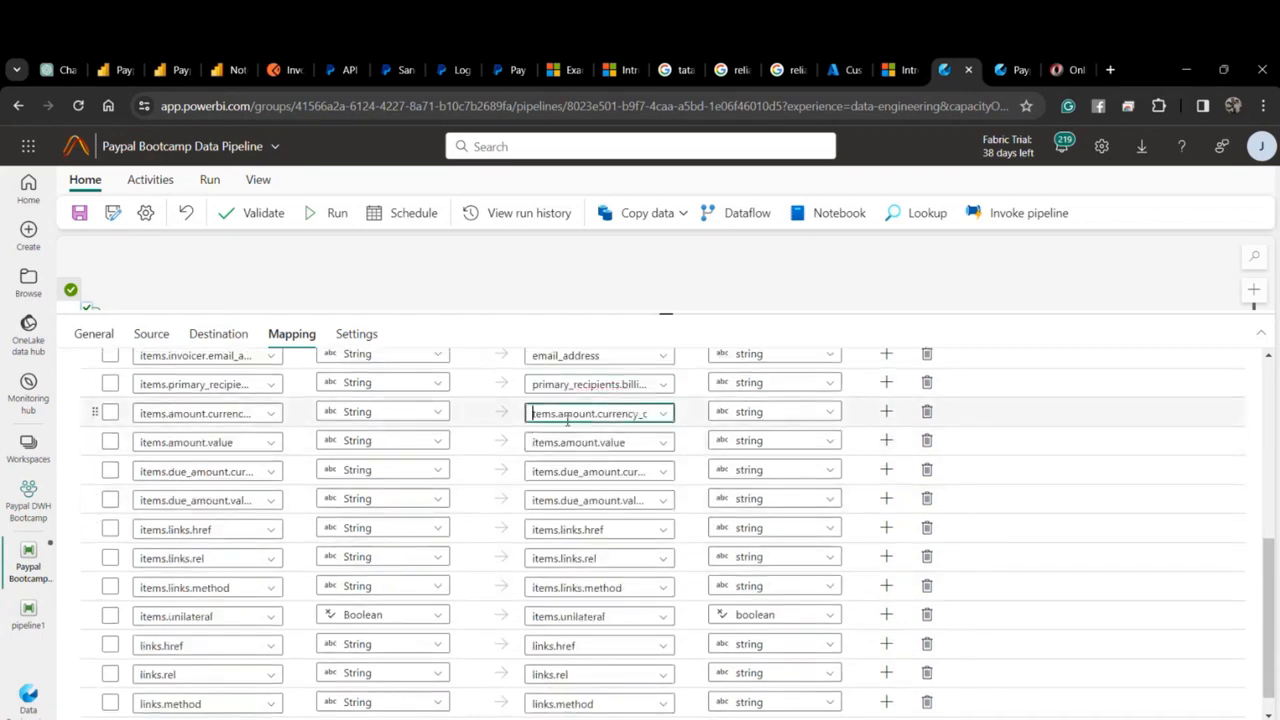
key("Delete")
key("Delete")
key("Delete")
key("Delete")
key("Delete")
key("Delete")
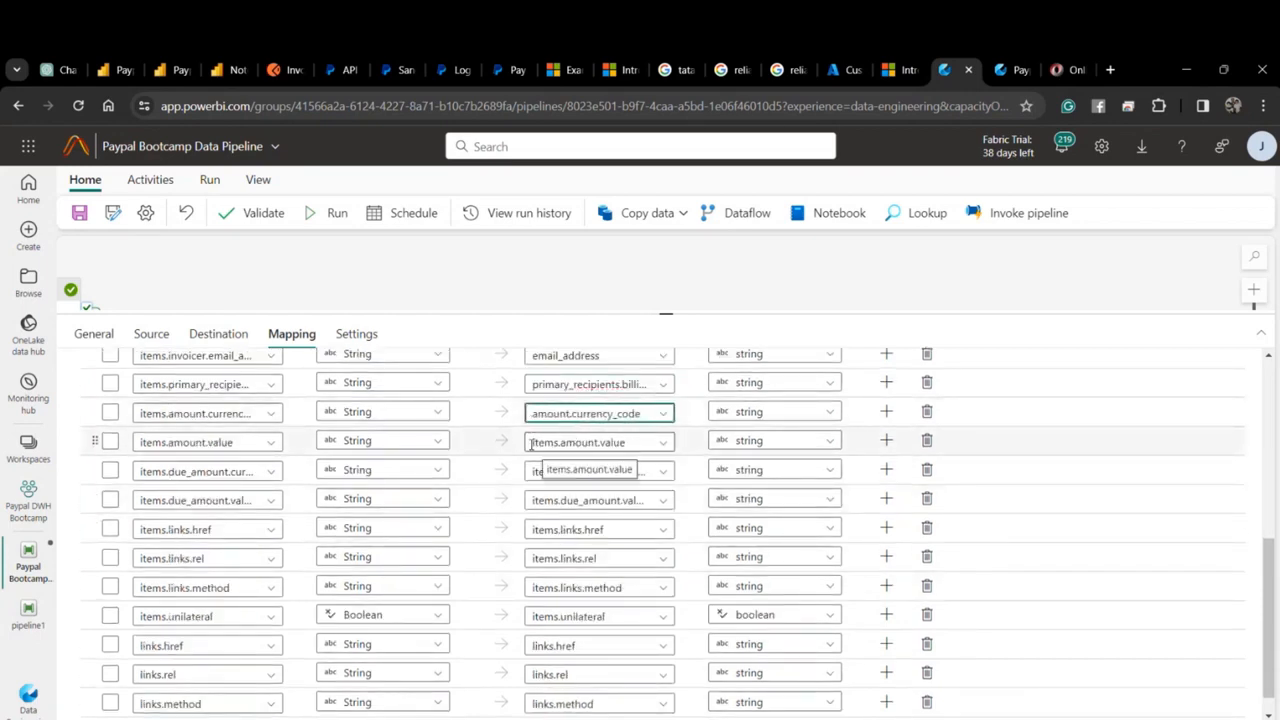
left_click(532, 442)
key("Delete")
key("Delete")
key("Delete")
key("Delete")
key("Delete")
key("Delete")
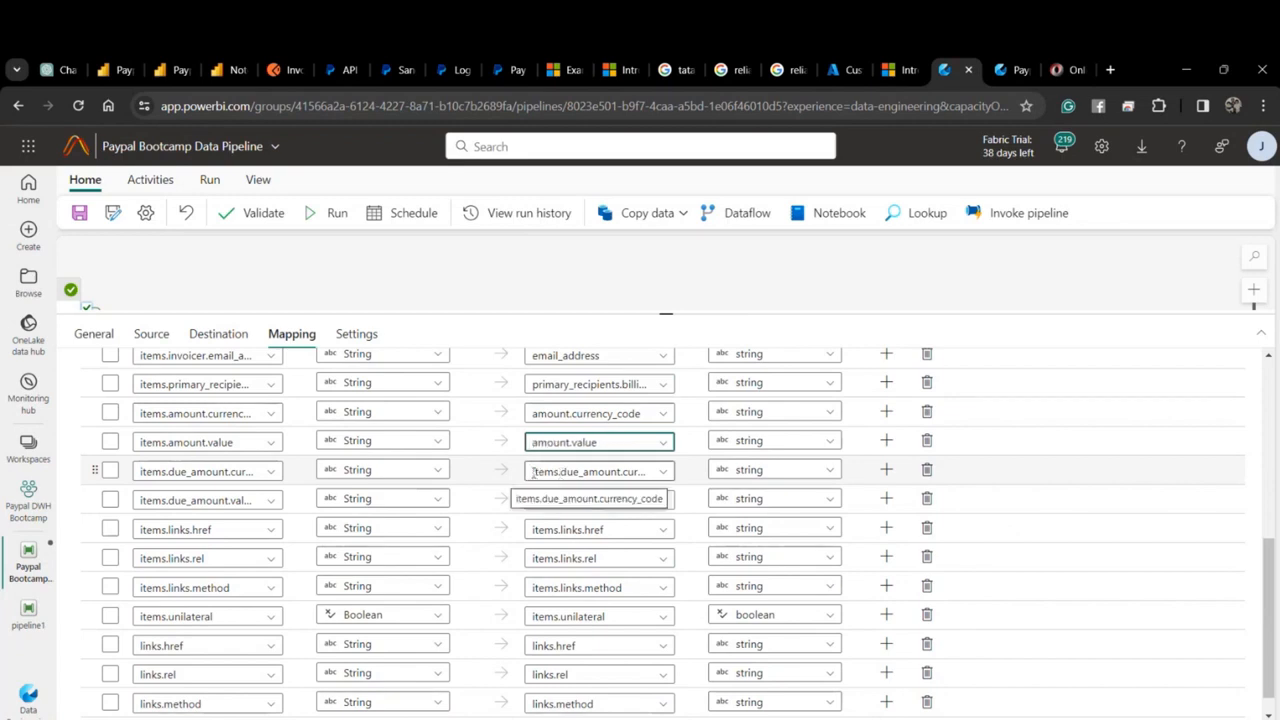
left_click(535, 472)
key("Delete")
key("Delete")
key("Delete")
key("Delete")
key("Delete")
key("Delete")
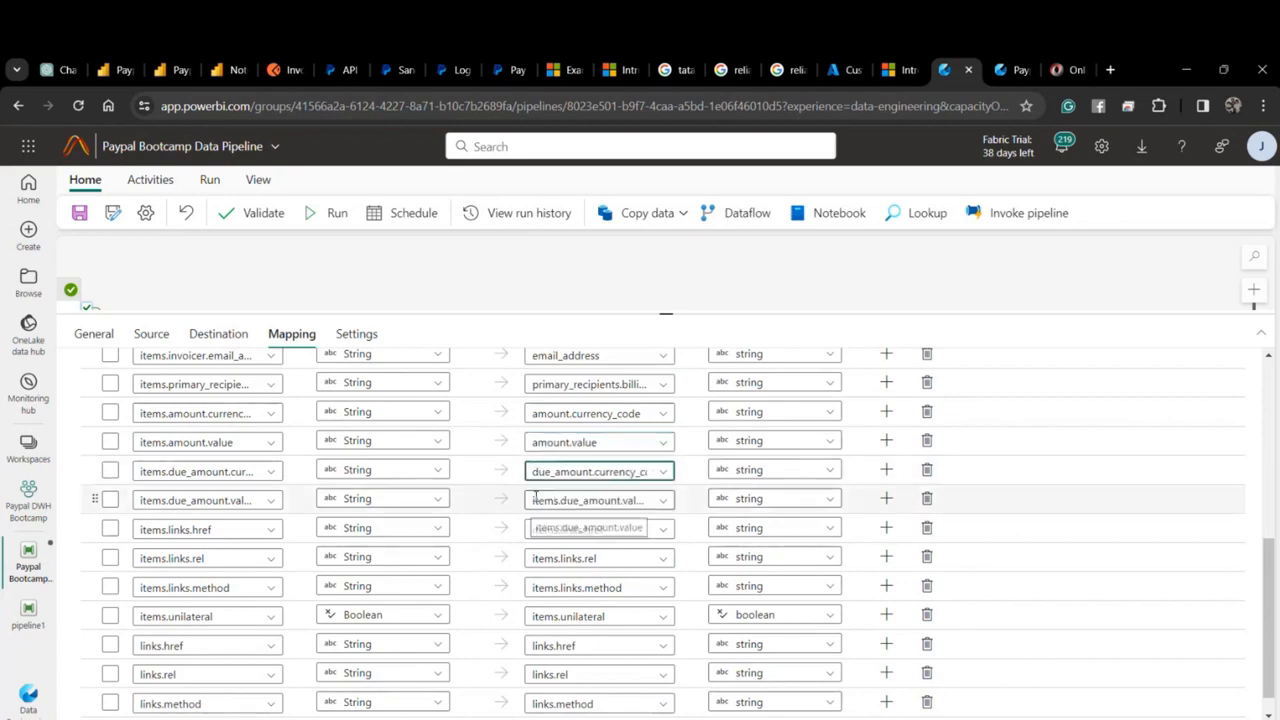
left_click(534, 500)
key("Delete")
key("Delete")
key("Delete")
key("Delete")
key("Delete")
key("Delete")
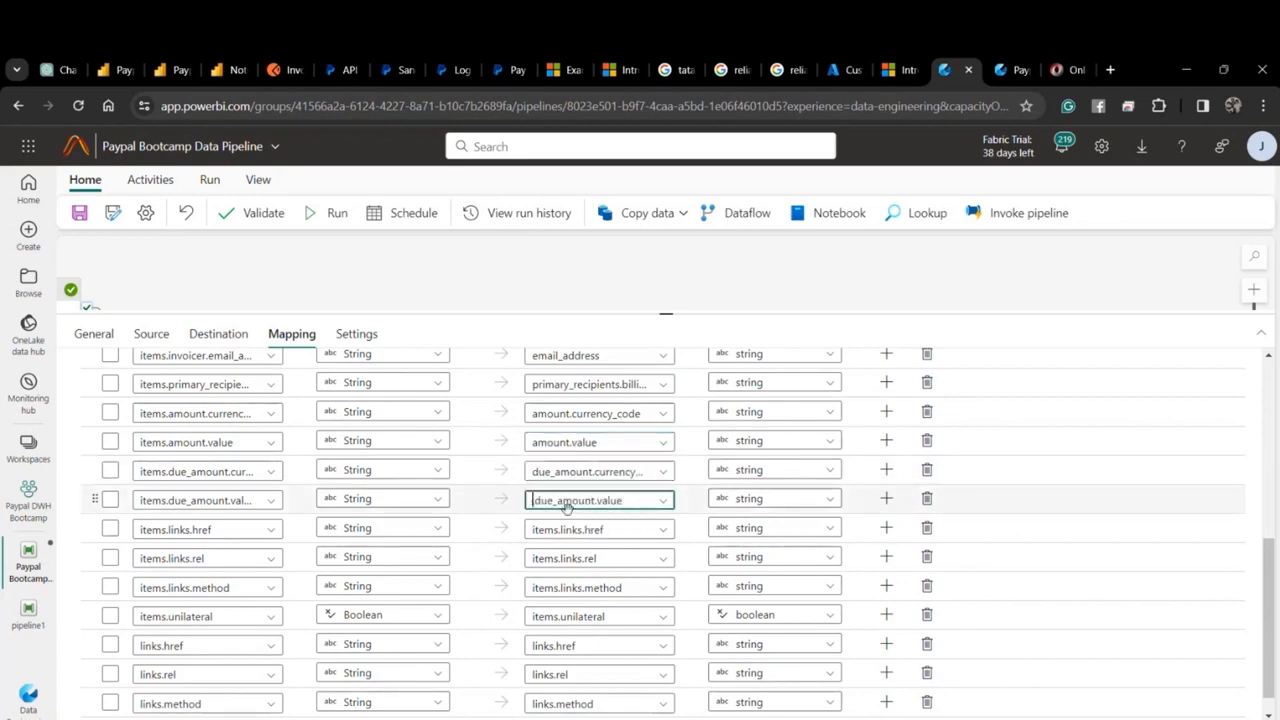
left_click(530, 529)
key("Delete")
key("Delete")
key("Delete")
key("Delete")
key("Delete")
key("Delete")
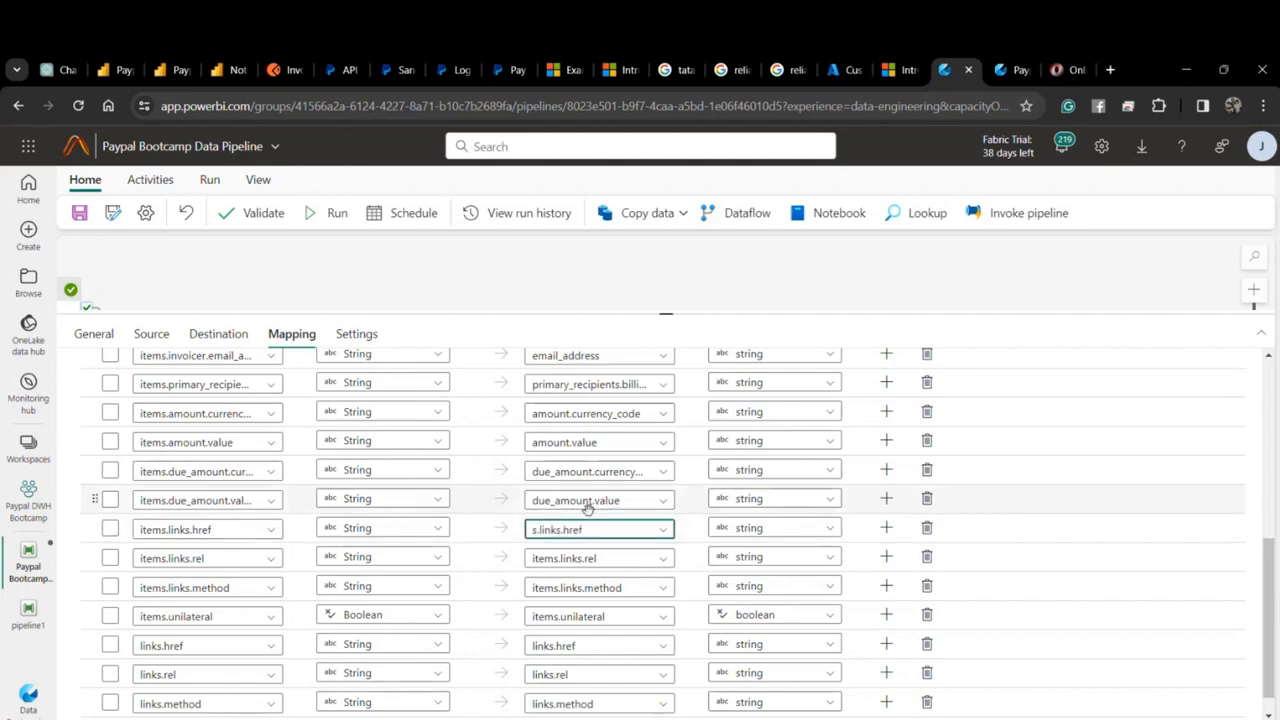
left_click(532, 557)
key("Delete")
key("Delete")
key("Delete")
key("Delete")
key("Delete")
key("Delete")
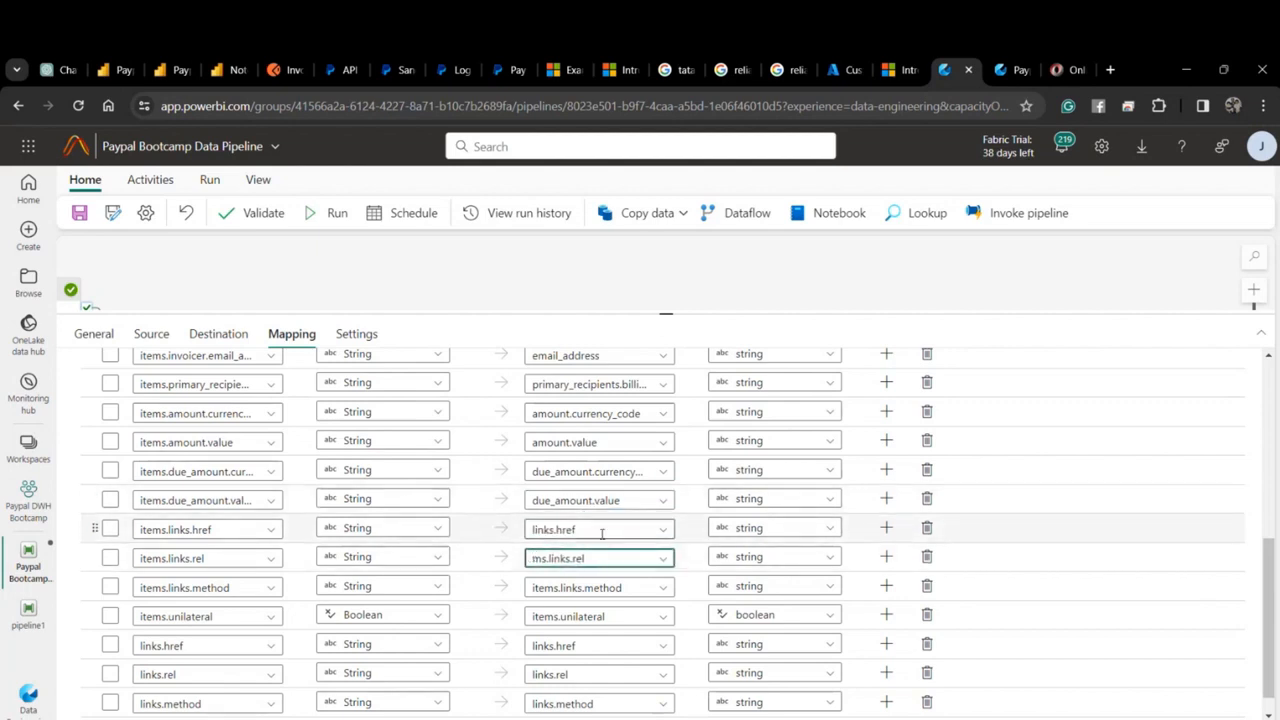
scroll(577, 528, "down", 1)
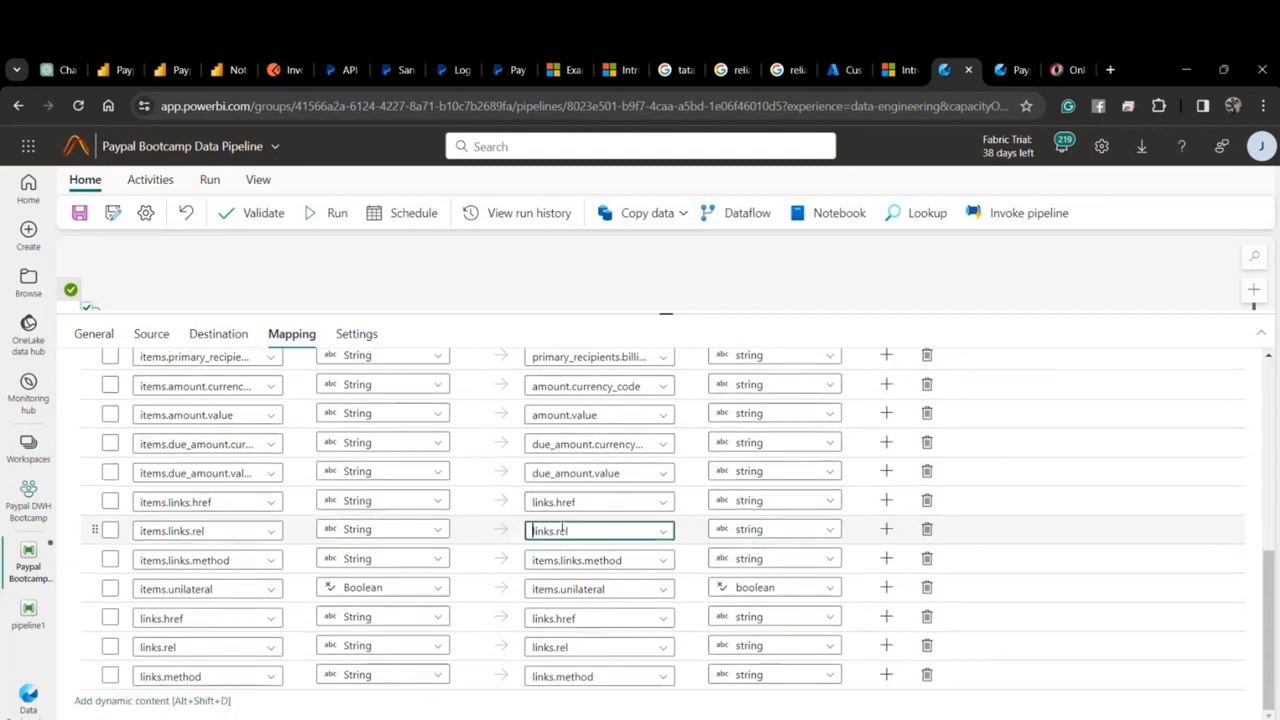
left_click(547, 561)
key("Delete")
key("Delete")
key("Delete")
key("Delete")
key("Delete")
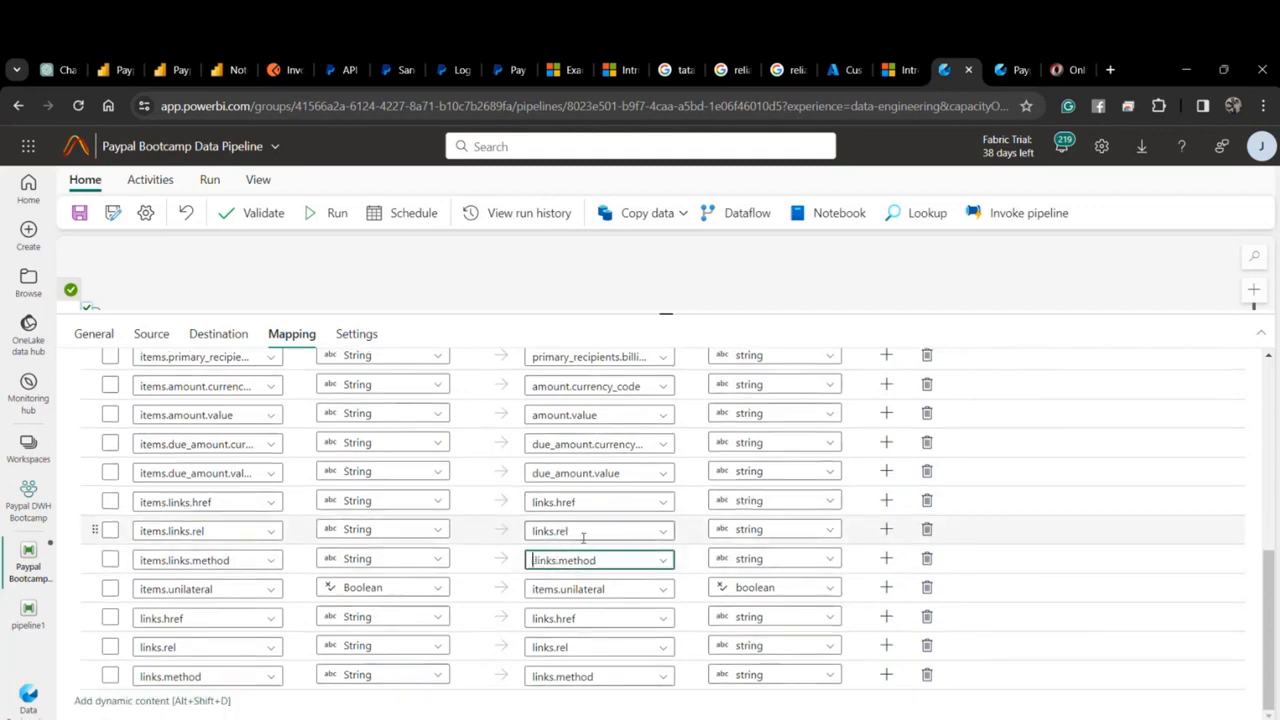
Delete the seven links and items.unilateral mapping rows and save the pipeline.
left_click(926, 501)
left_click(924, 533)
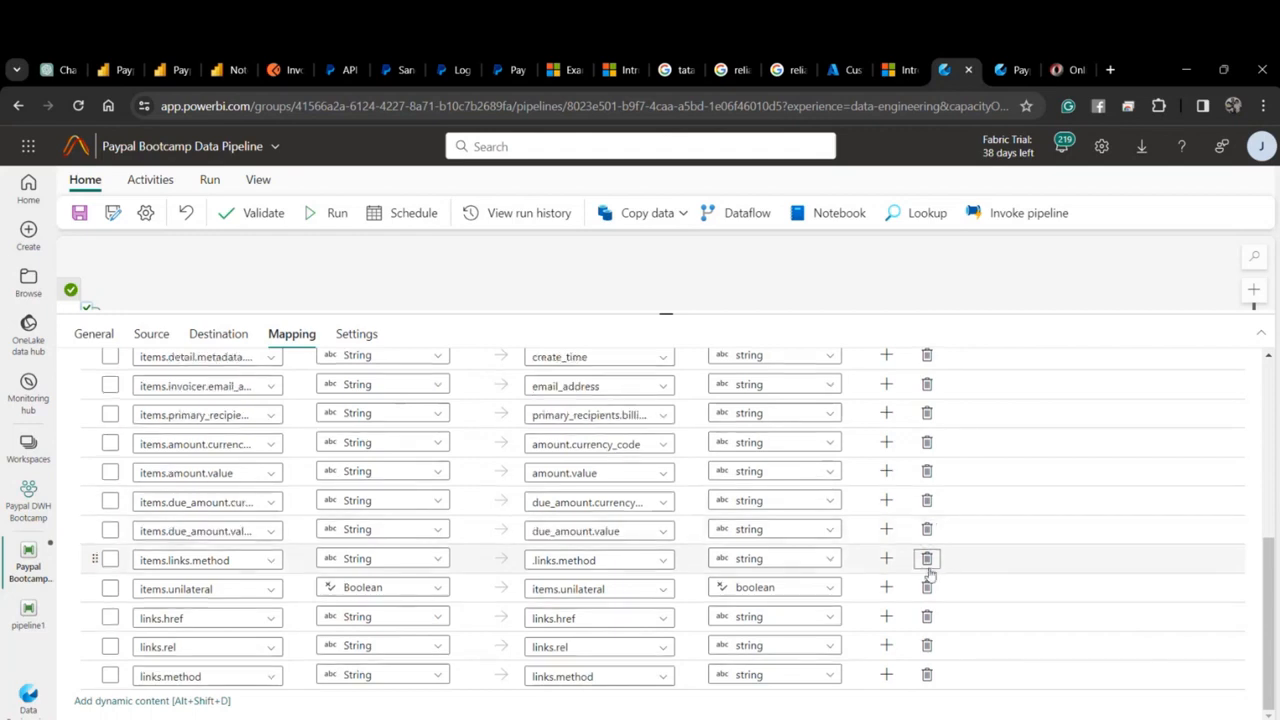
left_click(926, 560)
left_click(926, 588)
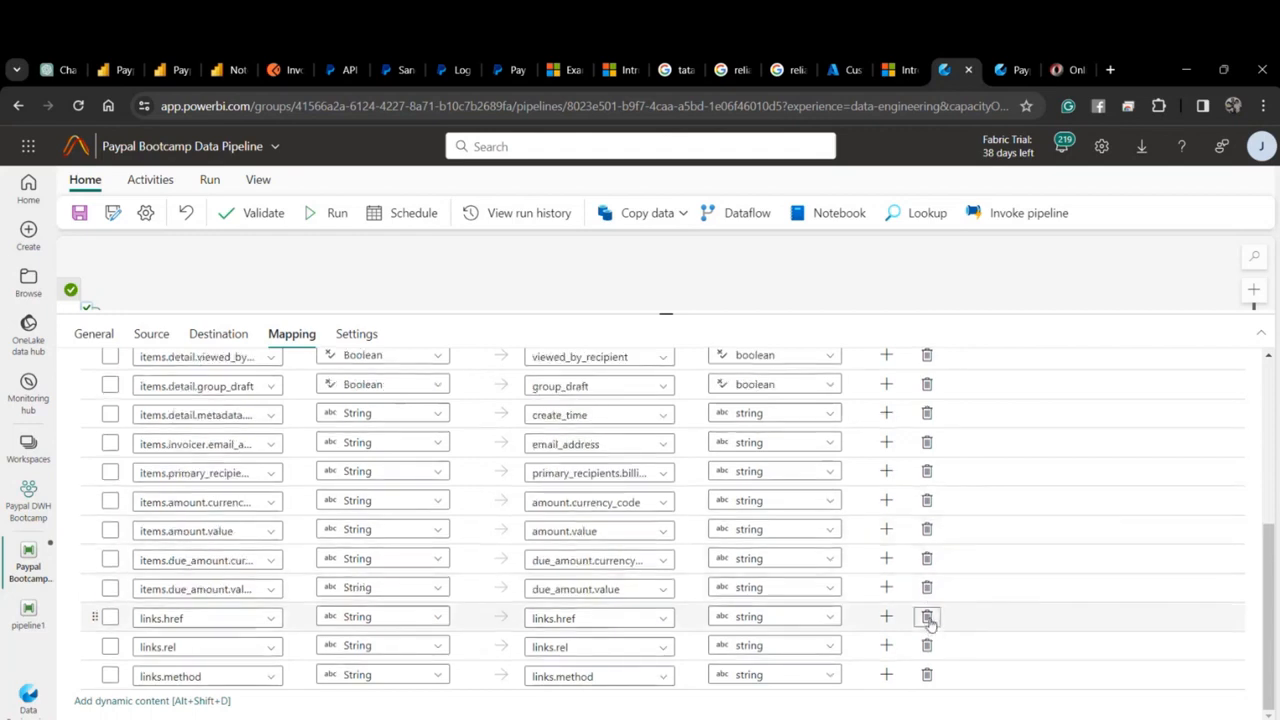
left_click(926, 616)
left_click(926, 646)
left_click(926, 674)
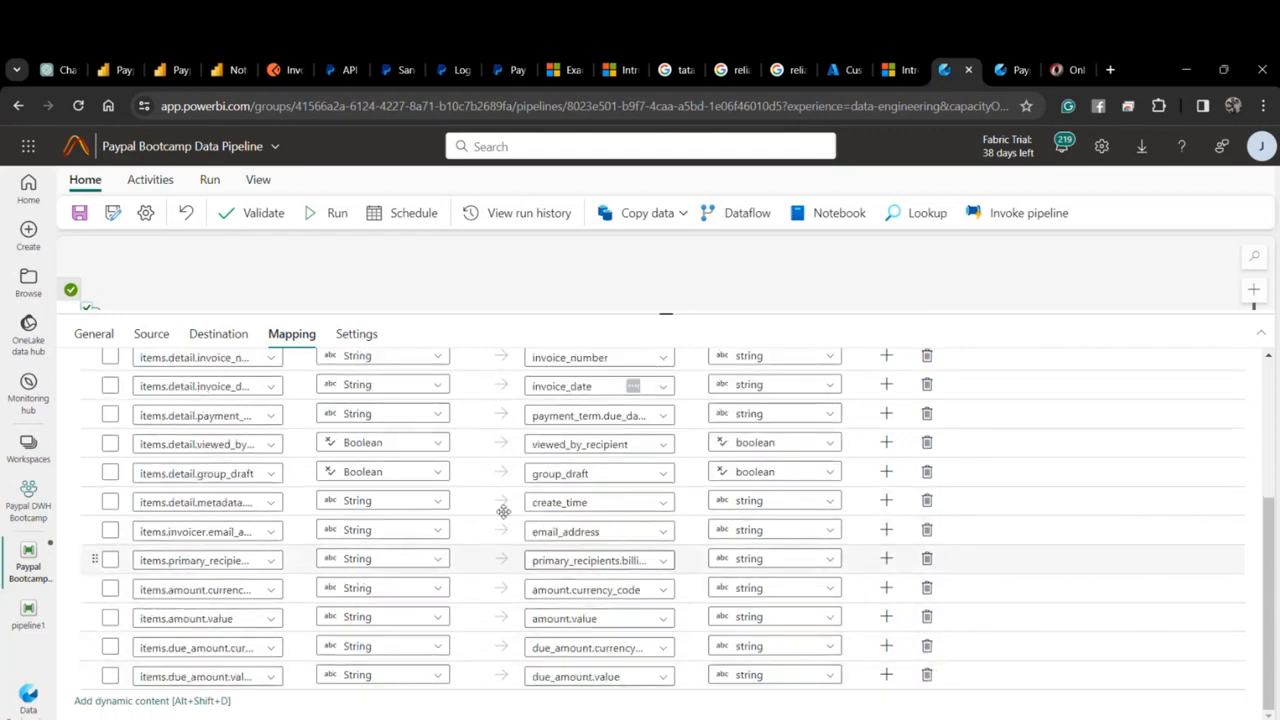
scroll(491, 488, "up", 5)
left_click(79, 212)
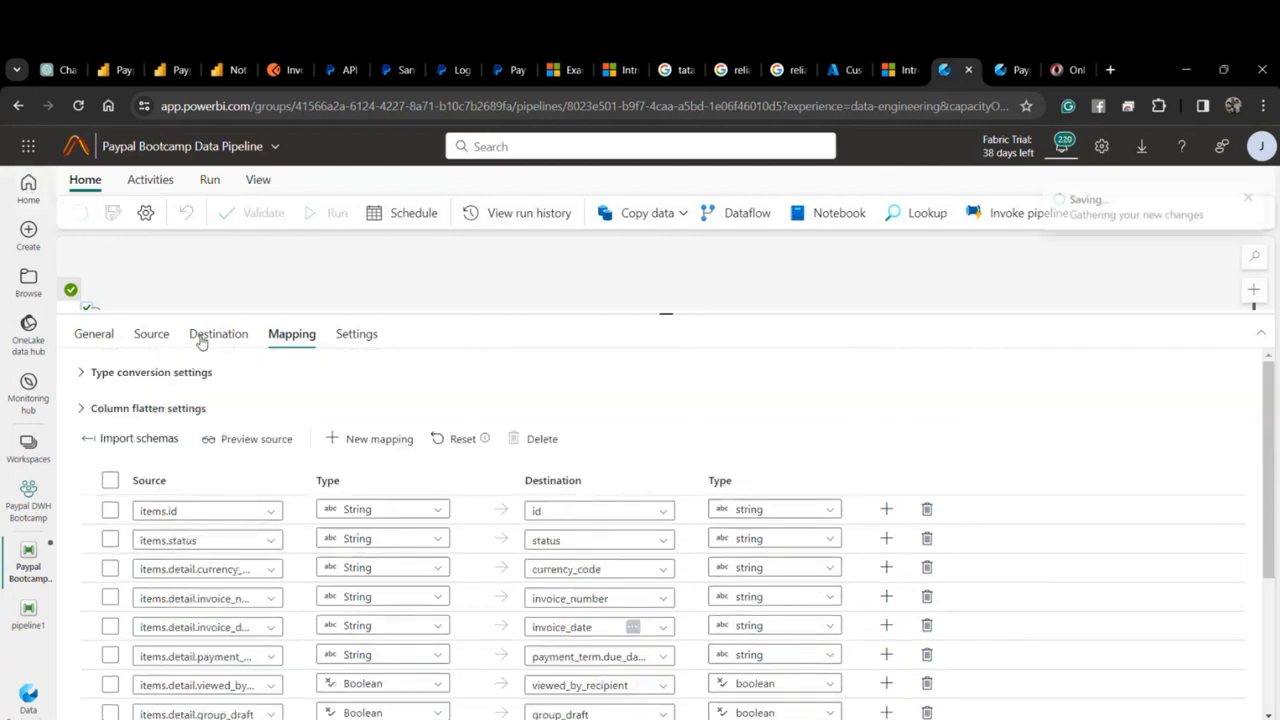
Shrink the settings panel to show the three-activity pipeline canvas.
left_click(86, 336)
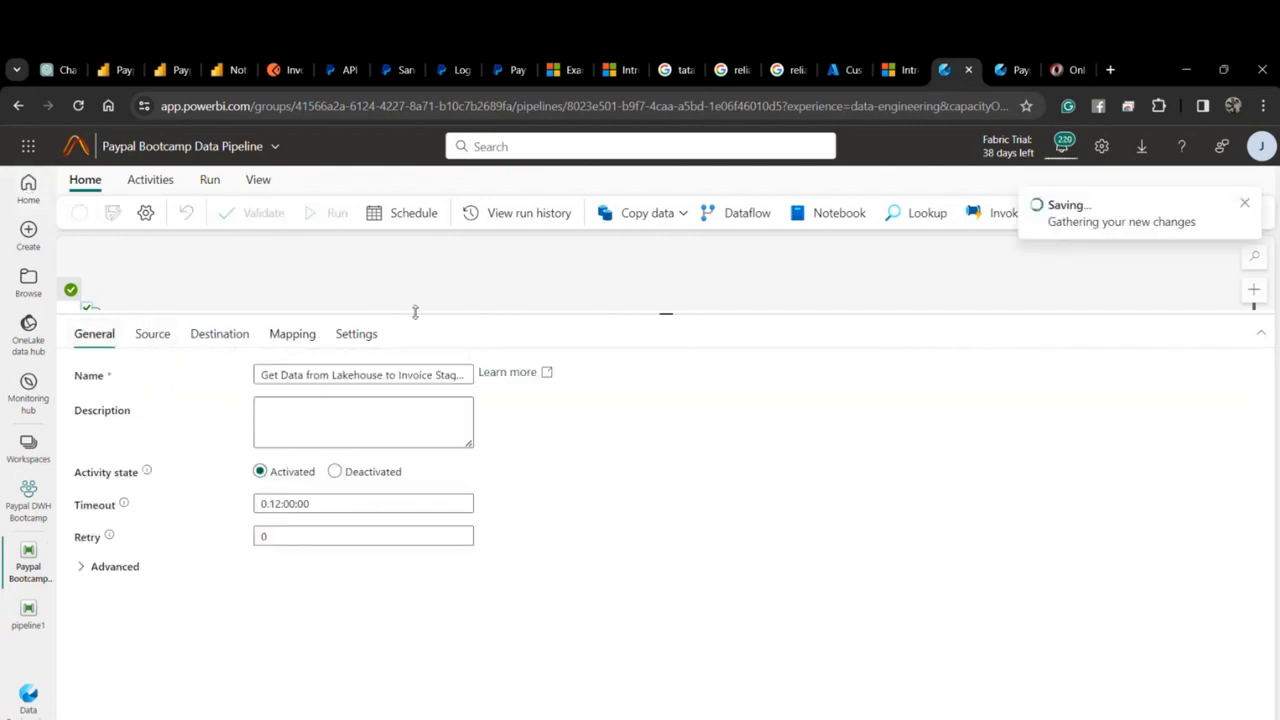
left_click_drag(415, 312, 420, 618)
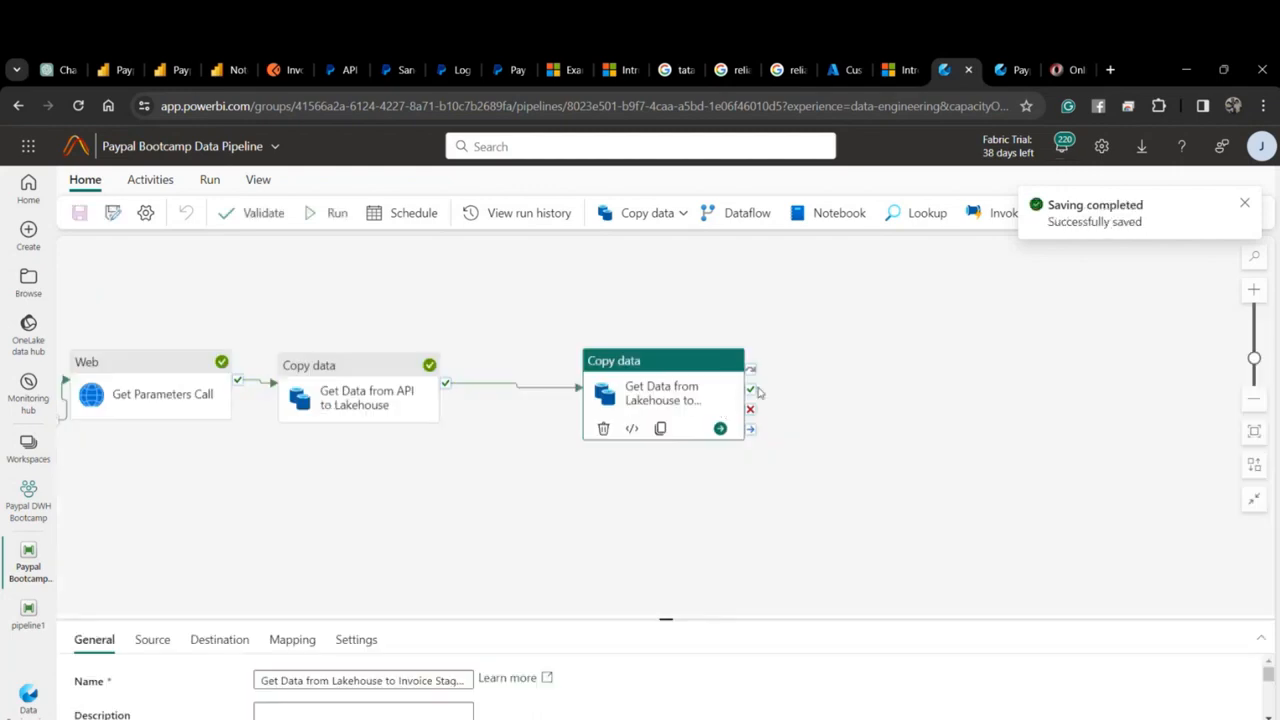
left_click(252, 180)
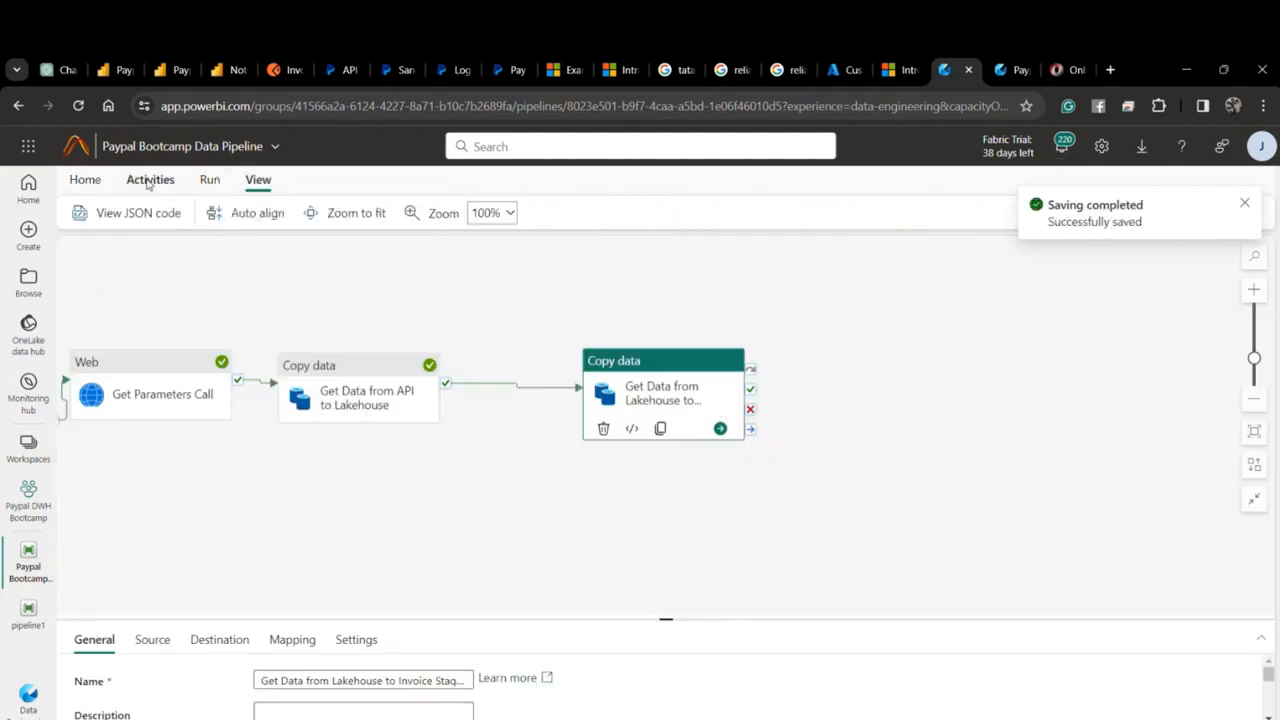
left_click(150, 179)
left_click(1244, 203)
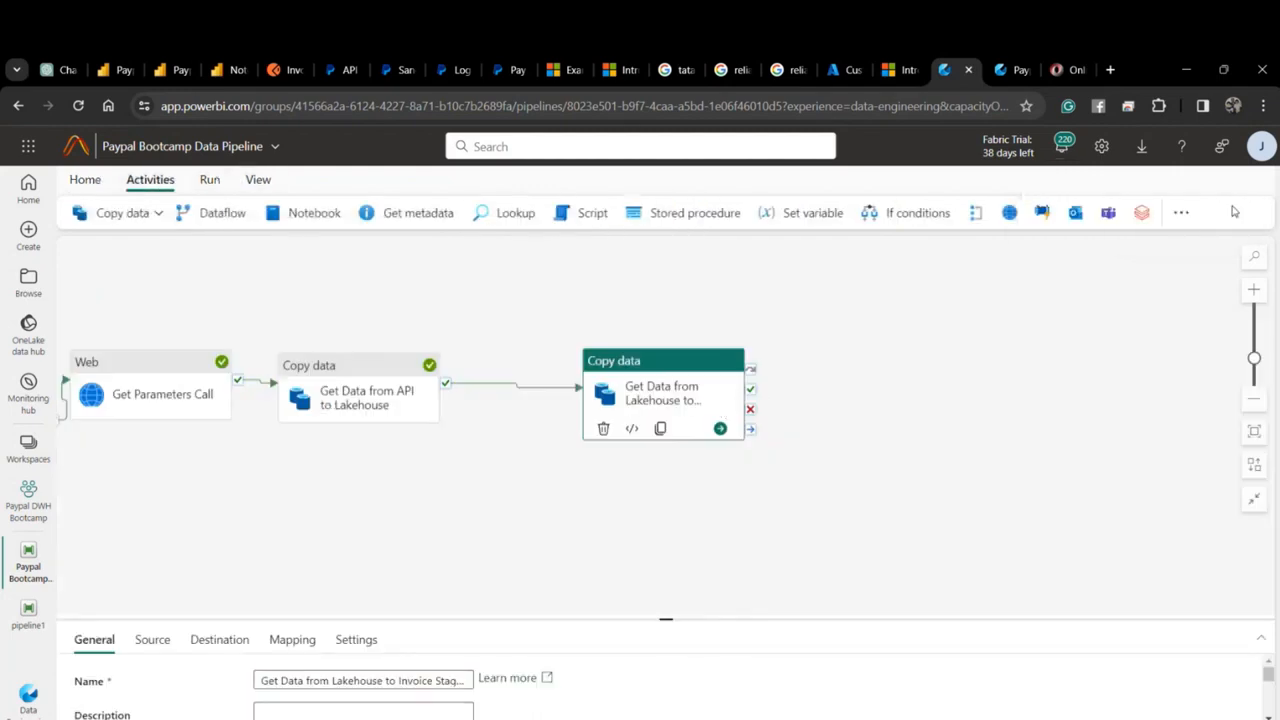
left_click(1181, 212)
Add a Delete data activity named Delete JSON Data after the copy succeeds.
left_click(1131, 311)
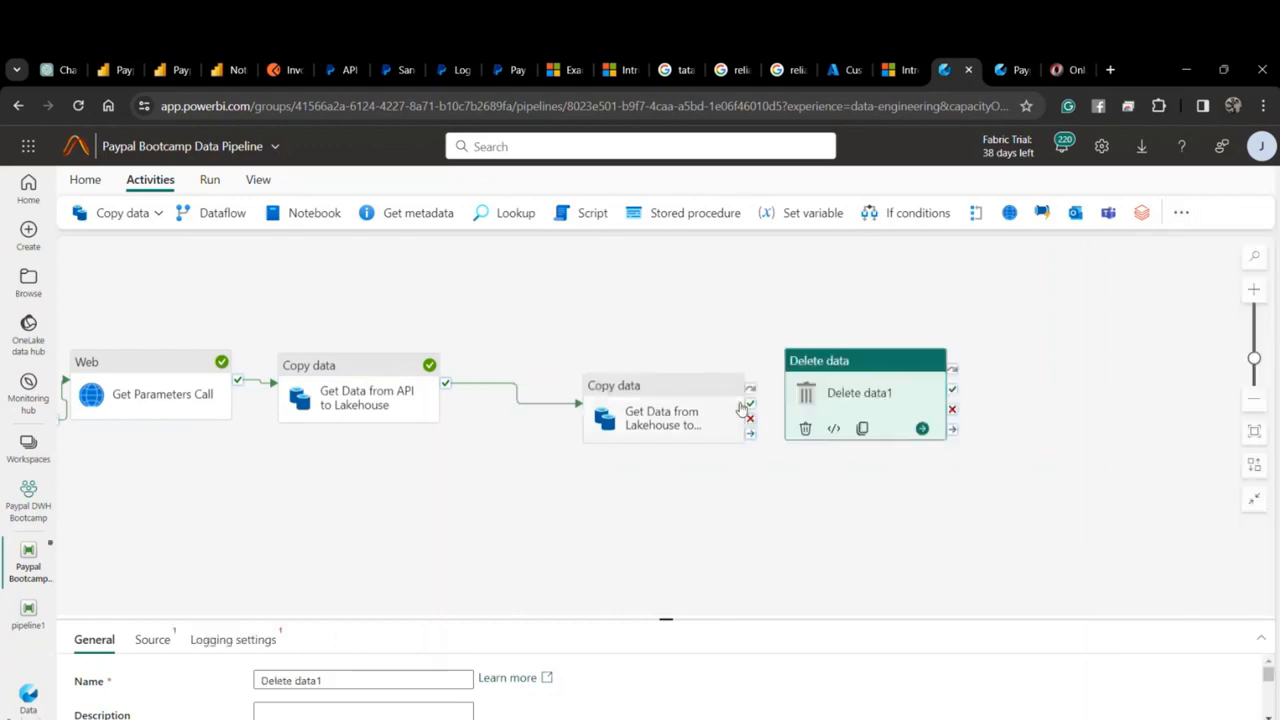
left_click_drag(750, 403, 826, 403)
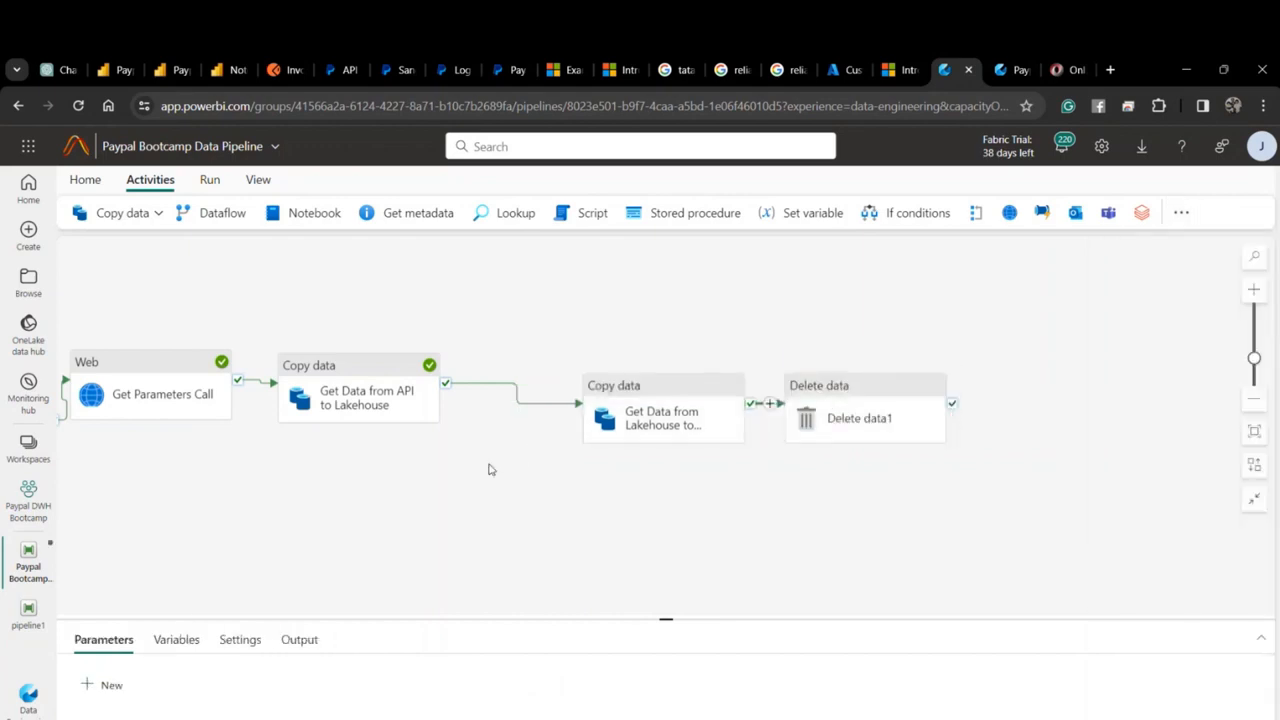
left_click_drag(318, 620, 318, 447)
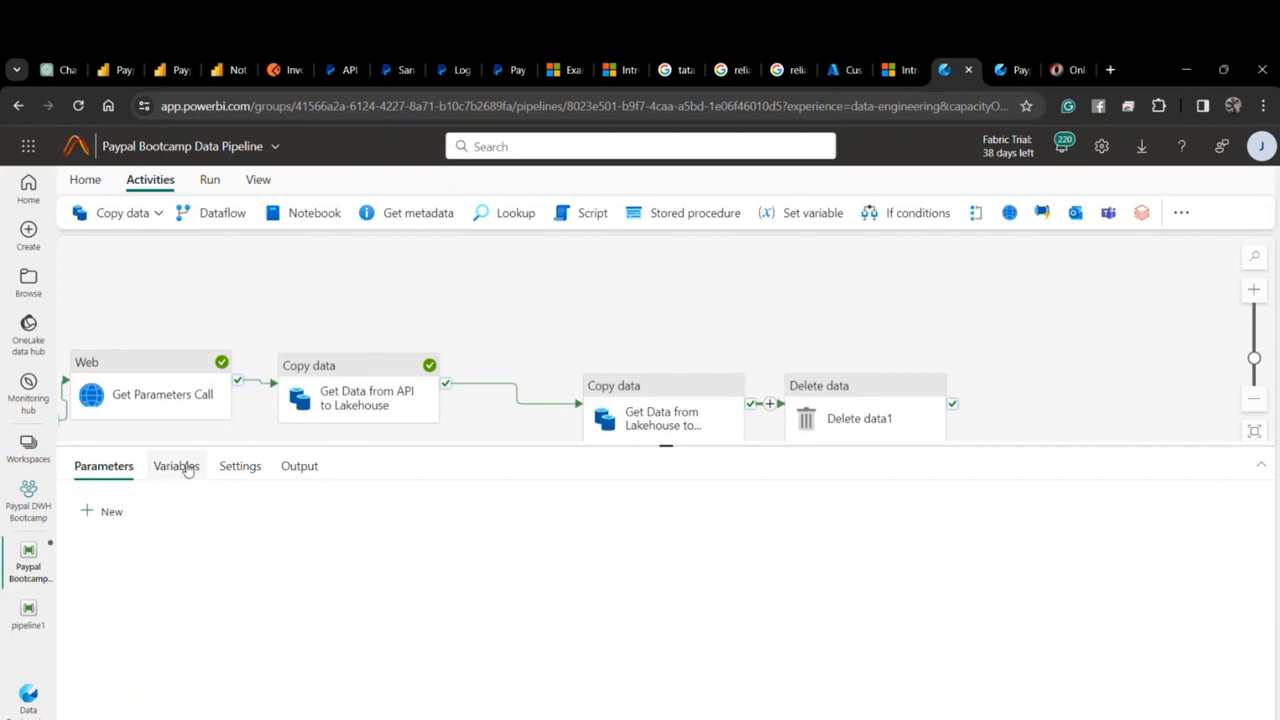
type("JSON Data")
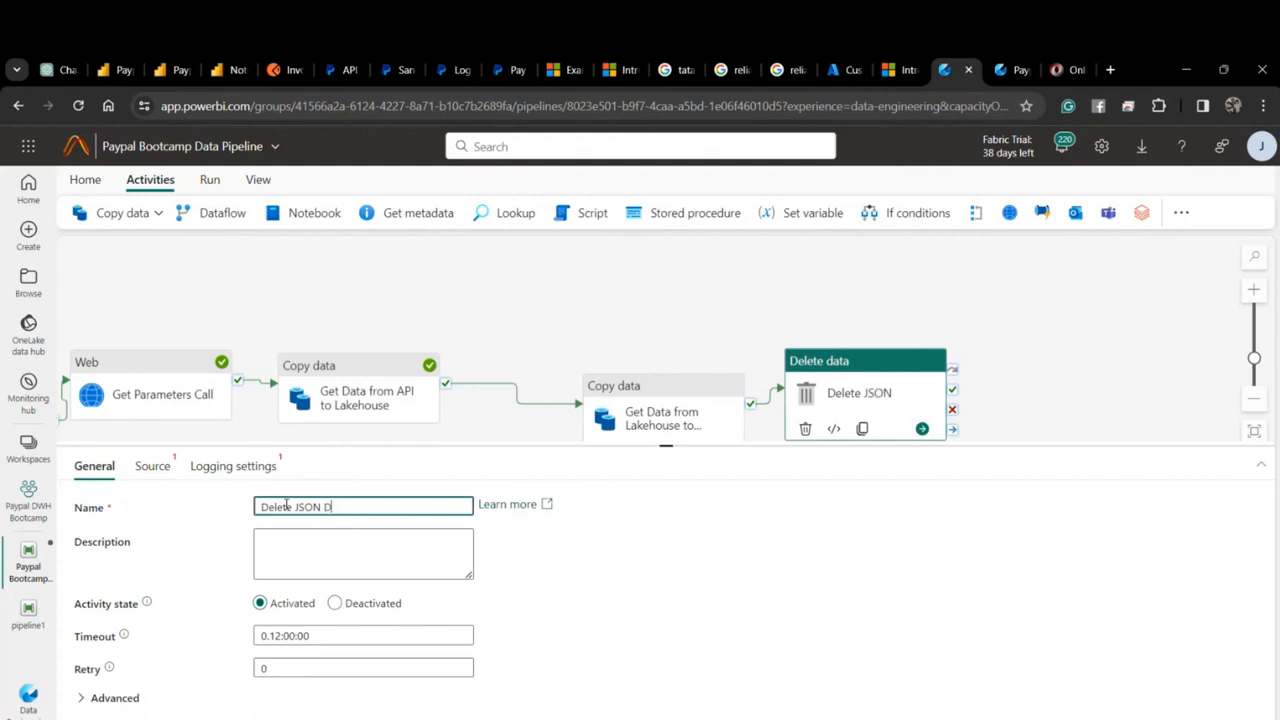
Point the Delete JSON Data source at PaypalLakehouse file rest-api-sink-blob-invoices/0.json.
left_click(165, 472)
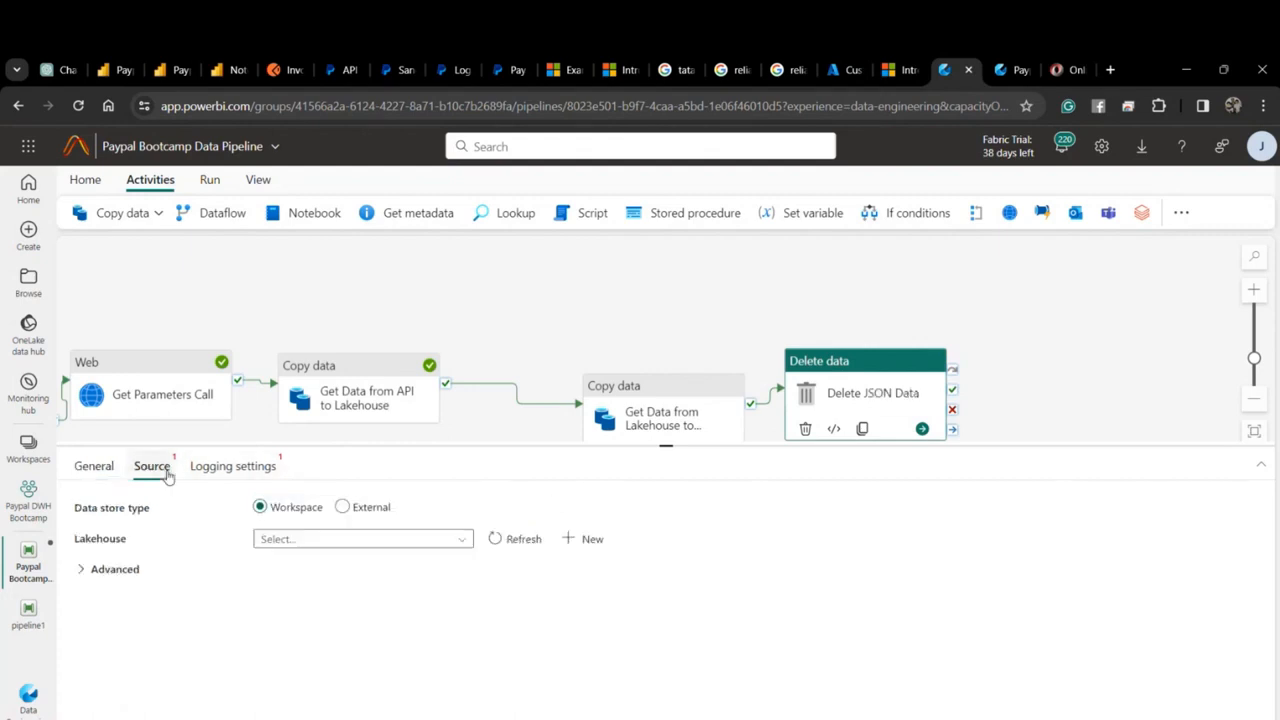
left_click(391, 543)
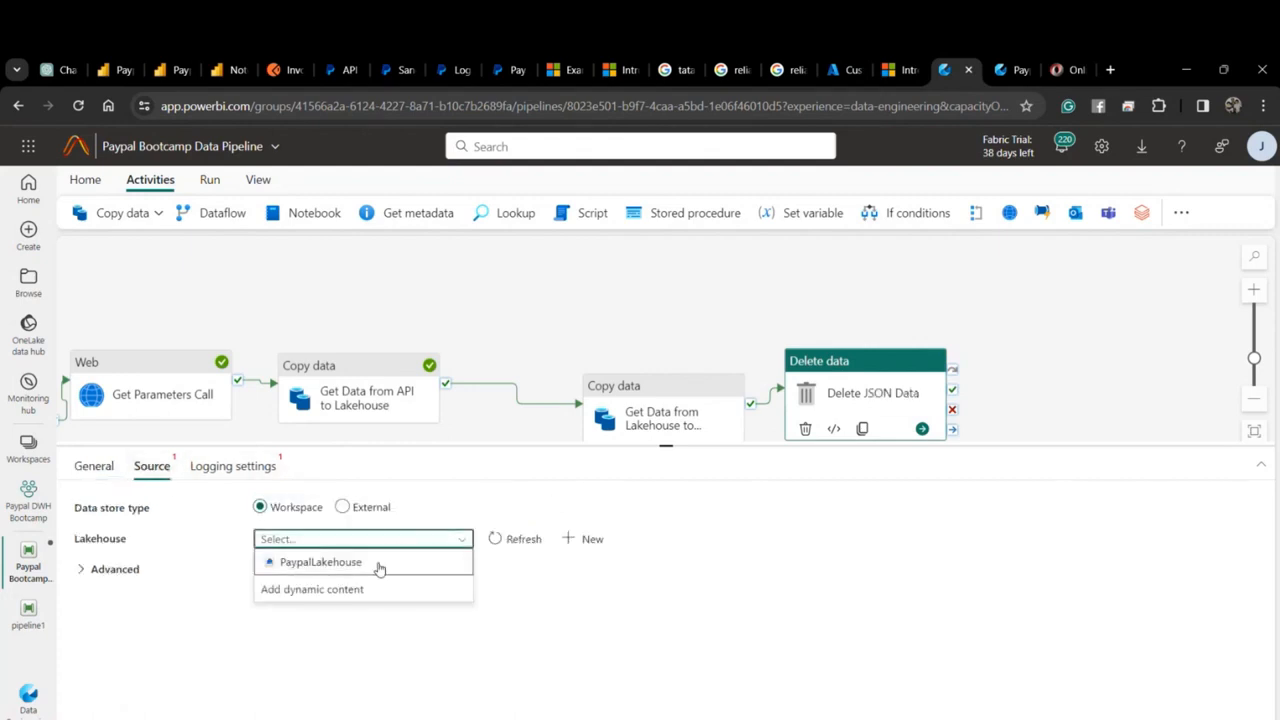
left_click(377, 566)
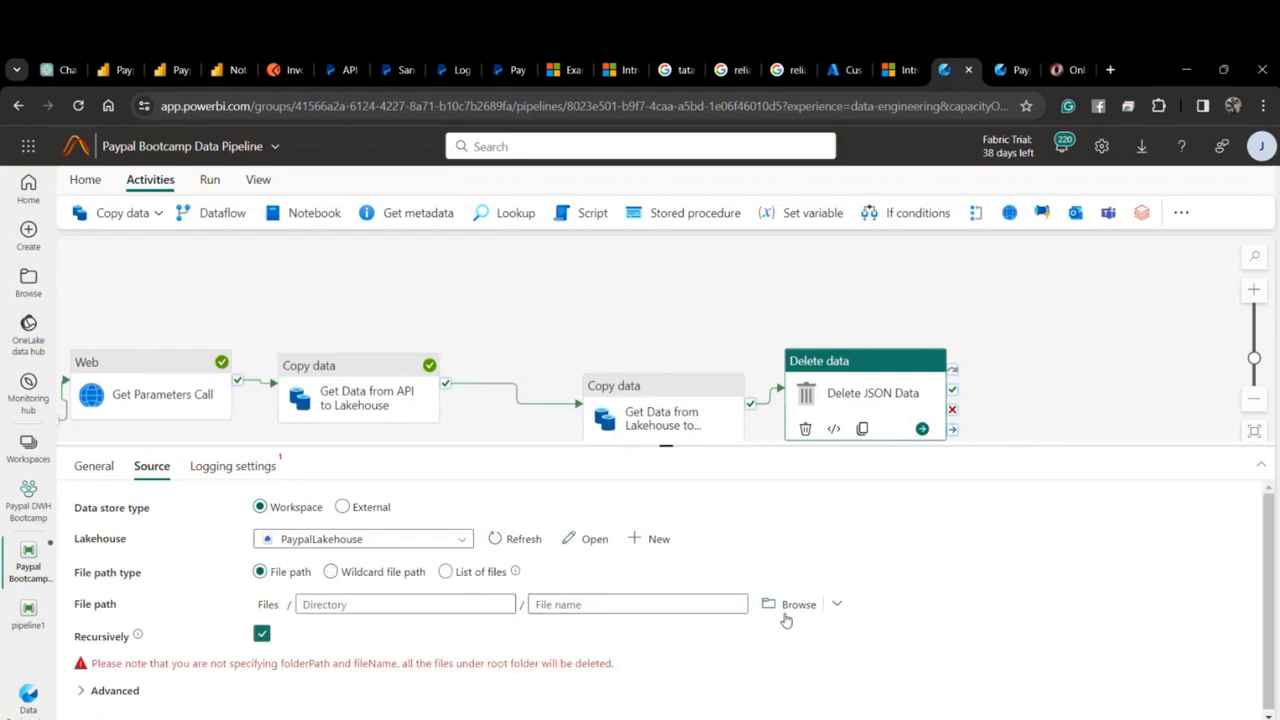
left_click(790, 606)
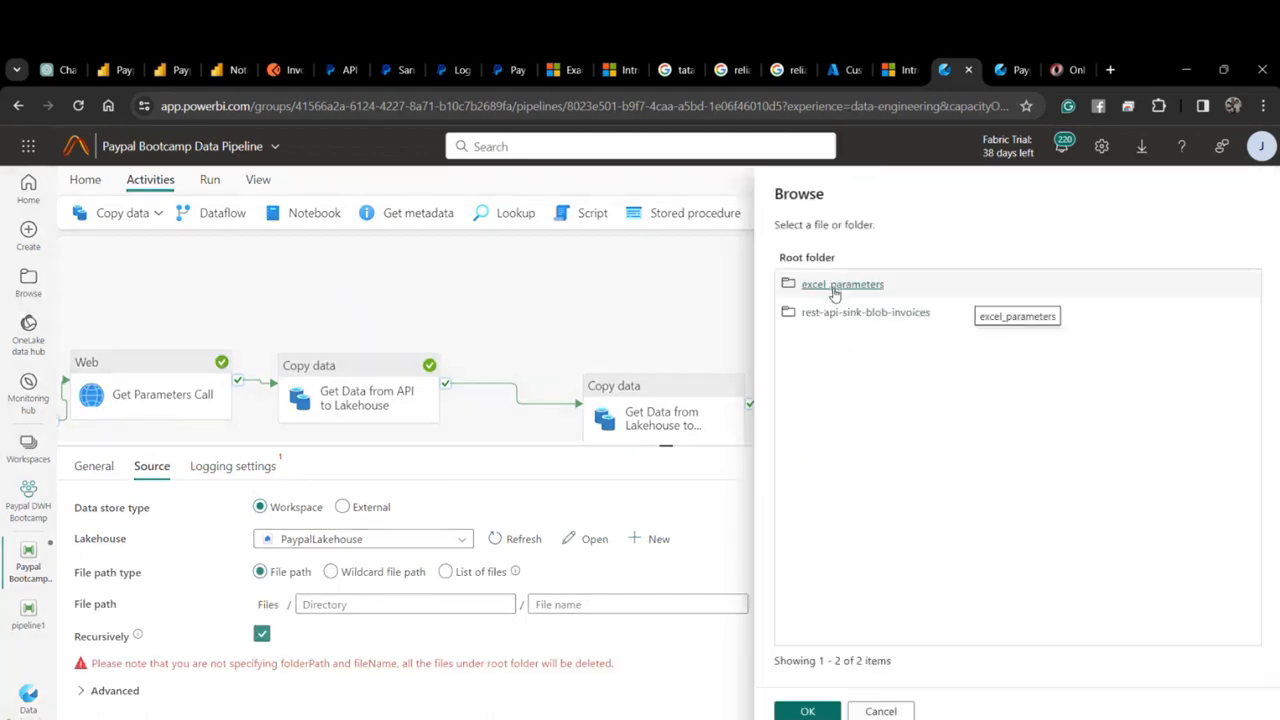
left_click(835, 317)
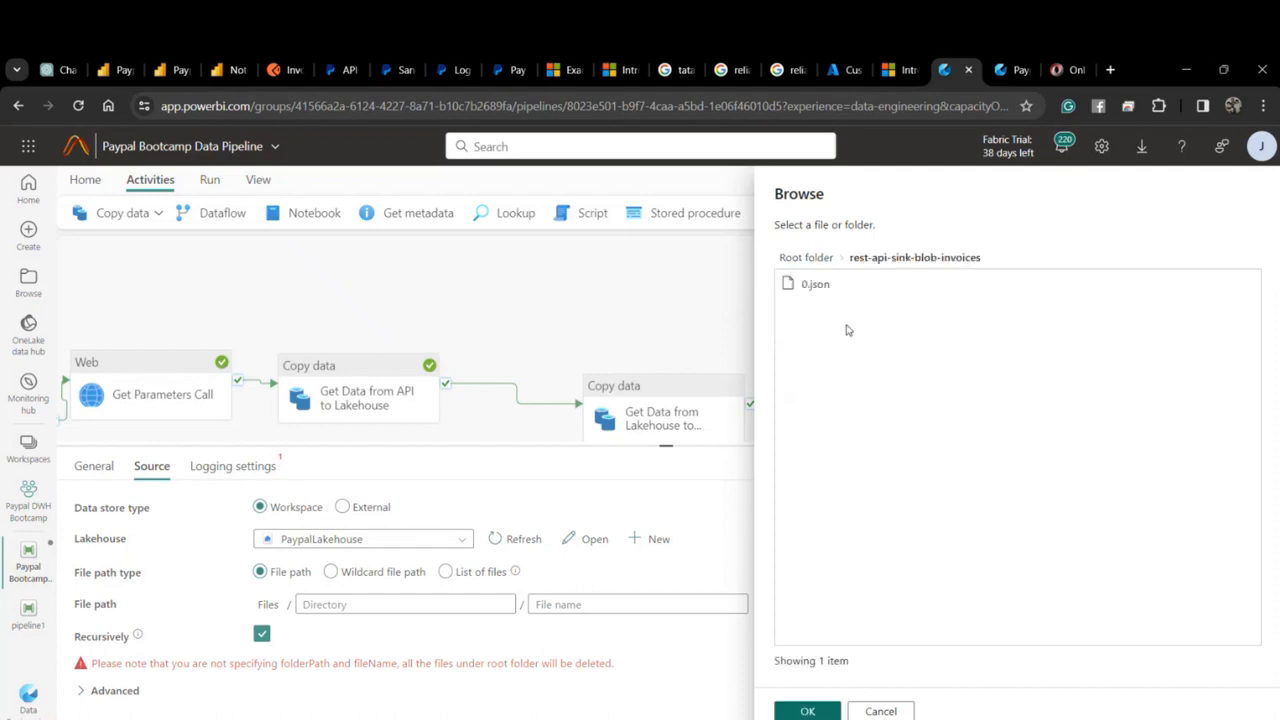
left_click(818, 286)
left_click(807, 711)
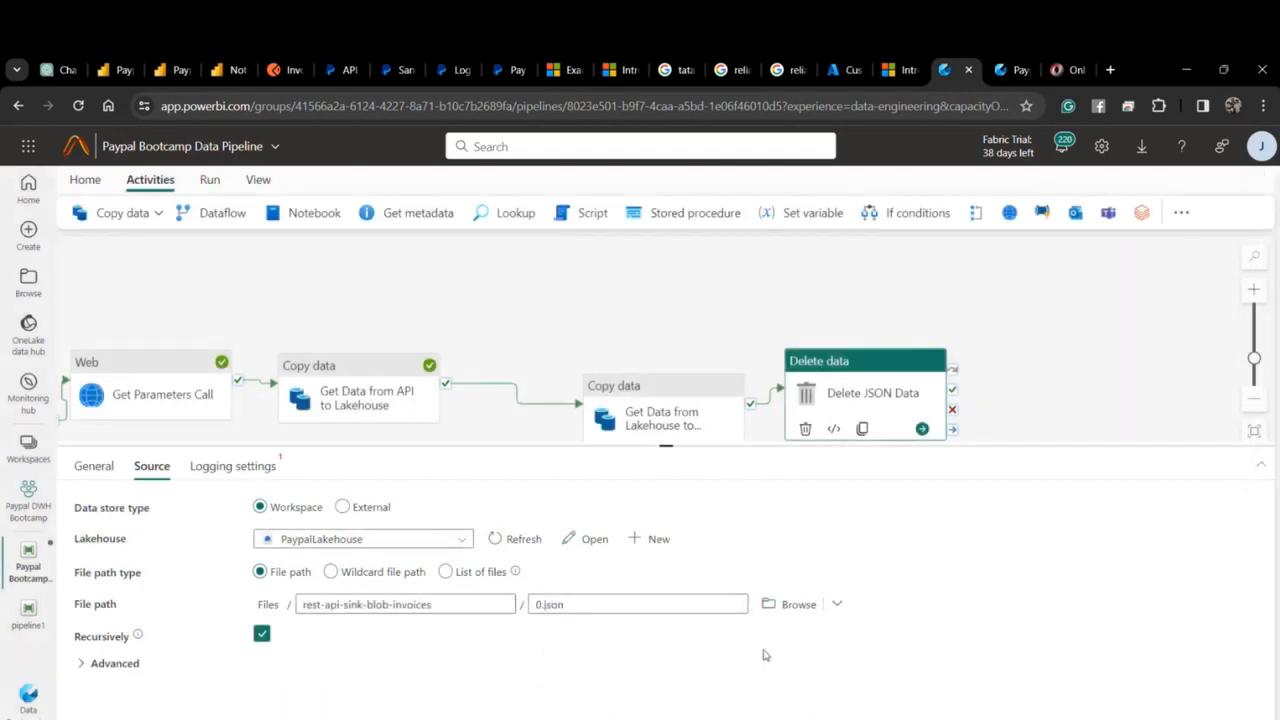
left_click_drag(522, 351, 731, 359)
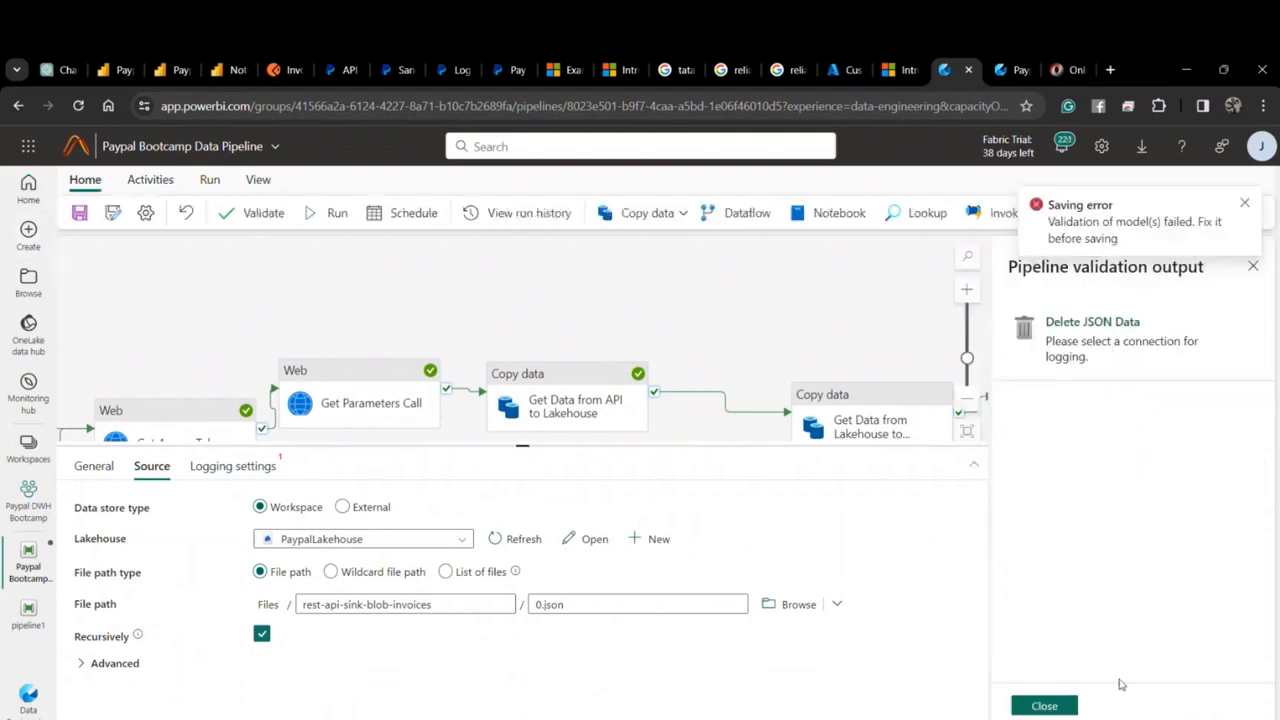
Turn off logging for the Delete JSON Data activity.
left_click(1059, 709)
left_click_drag(993, 290, 820, 293)
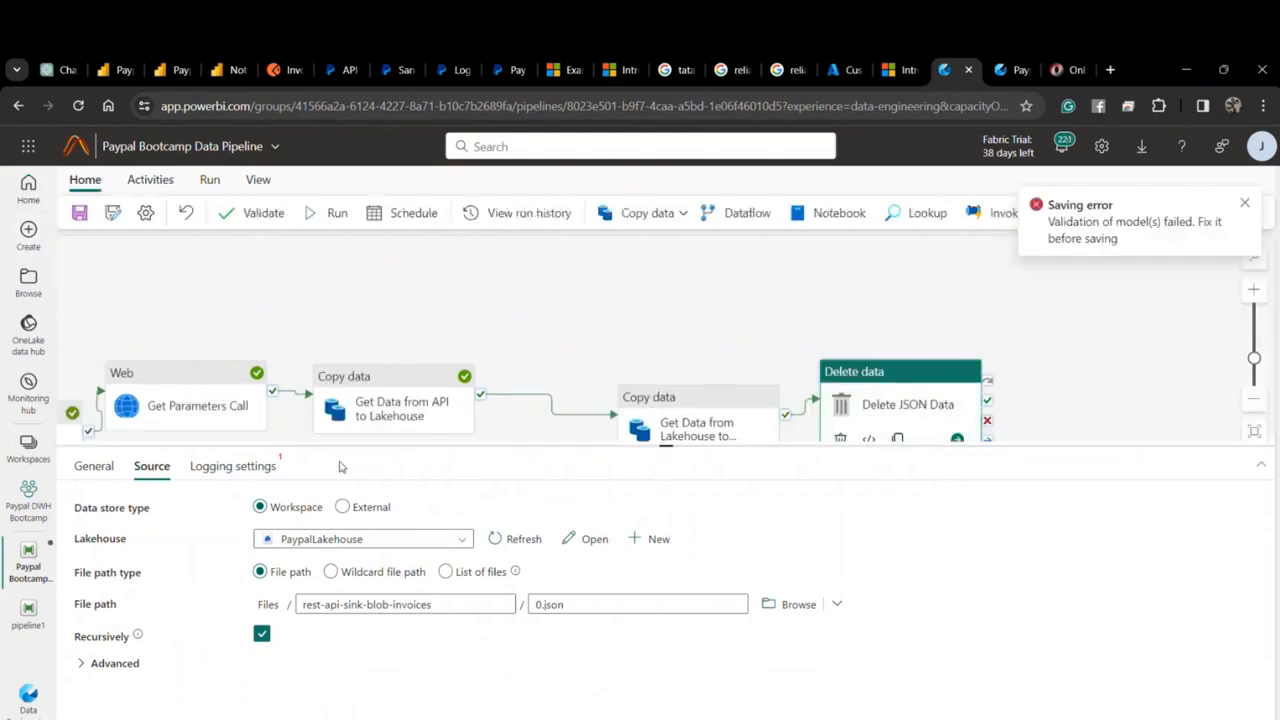
left_click(233, 466)
left_click(262, 504)
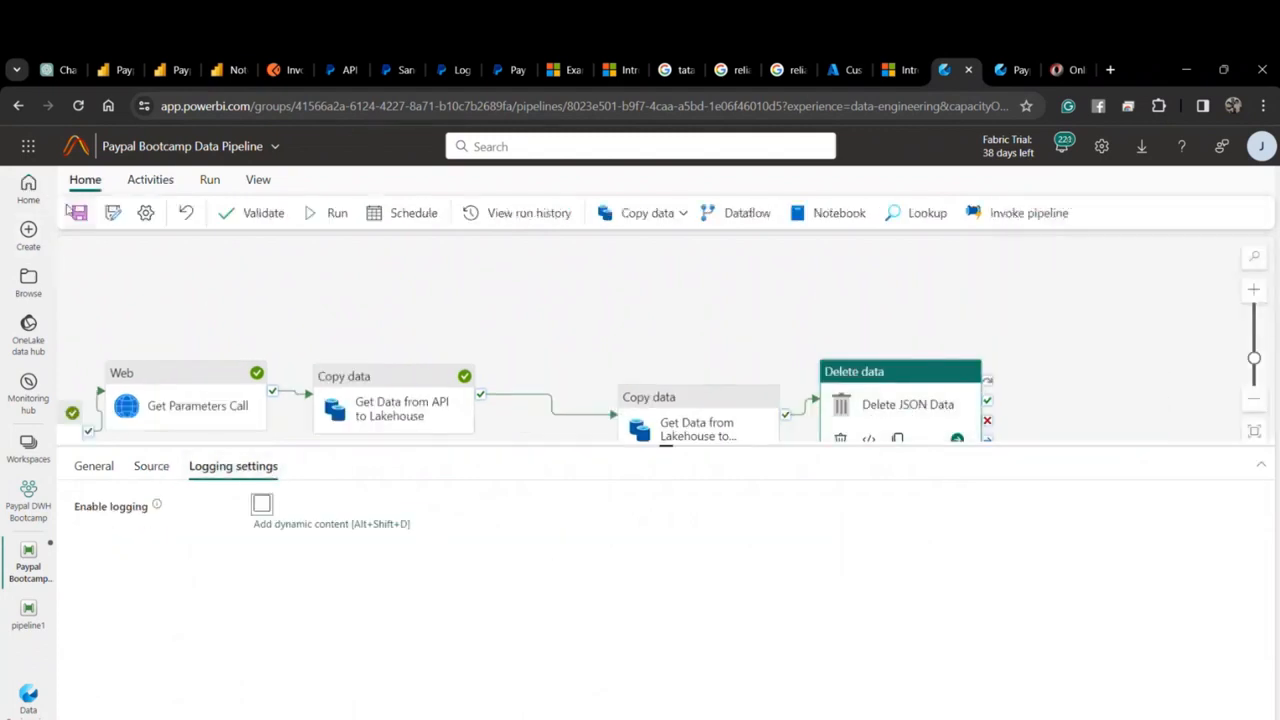
Save the pipeline and return to PaypalLakehouse's rest-api-sink-blob-invoices folder showing 0.json.
left_click(79, 213)
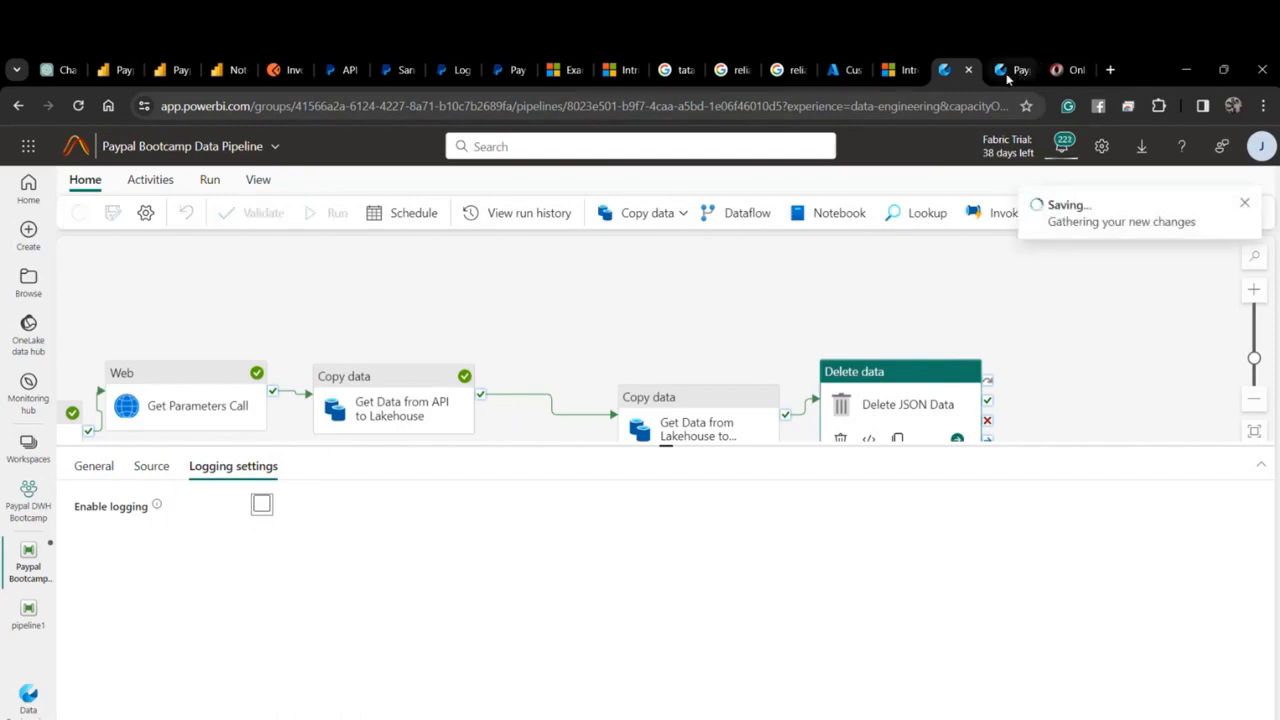
left_click(1006, 73)
left_click(451, 294)
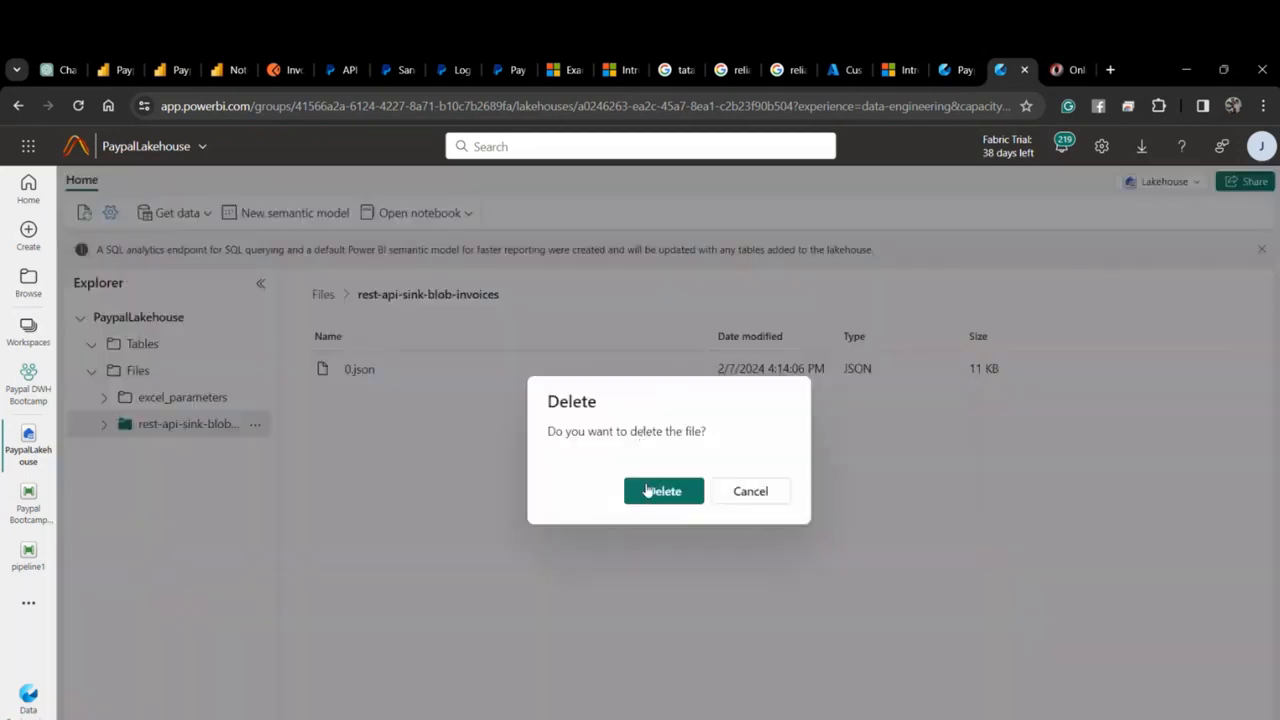
Delete 0.json from the rest-api-sink-blob-invoices folder and go back to the pipeline editor.
left_click(649, 491)
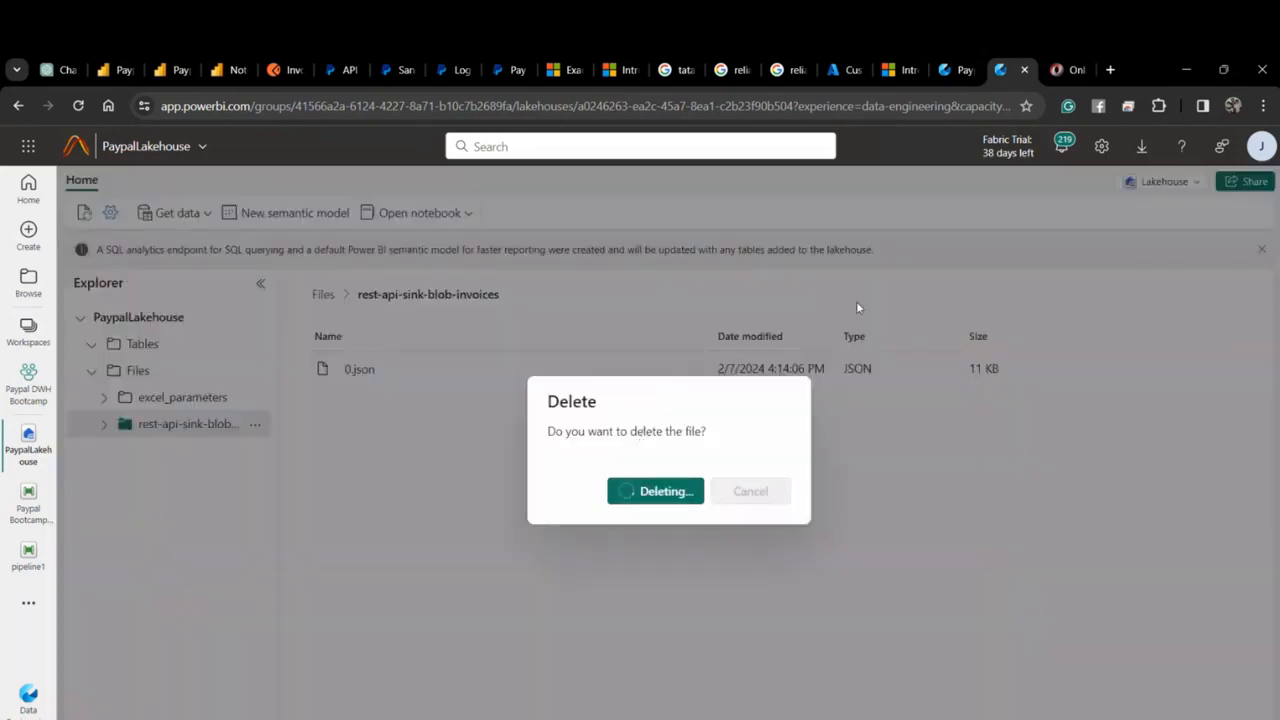
left_click(946, 70)
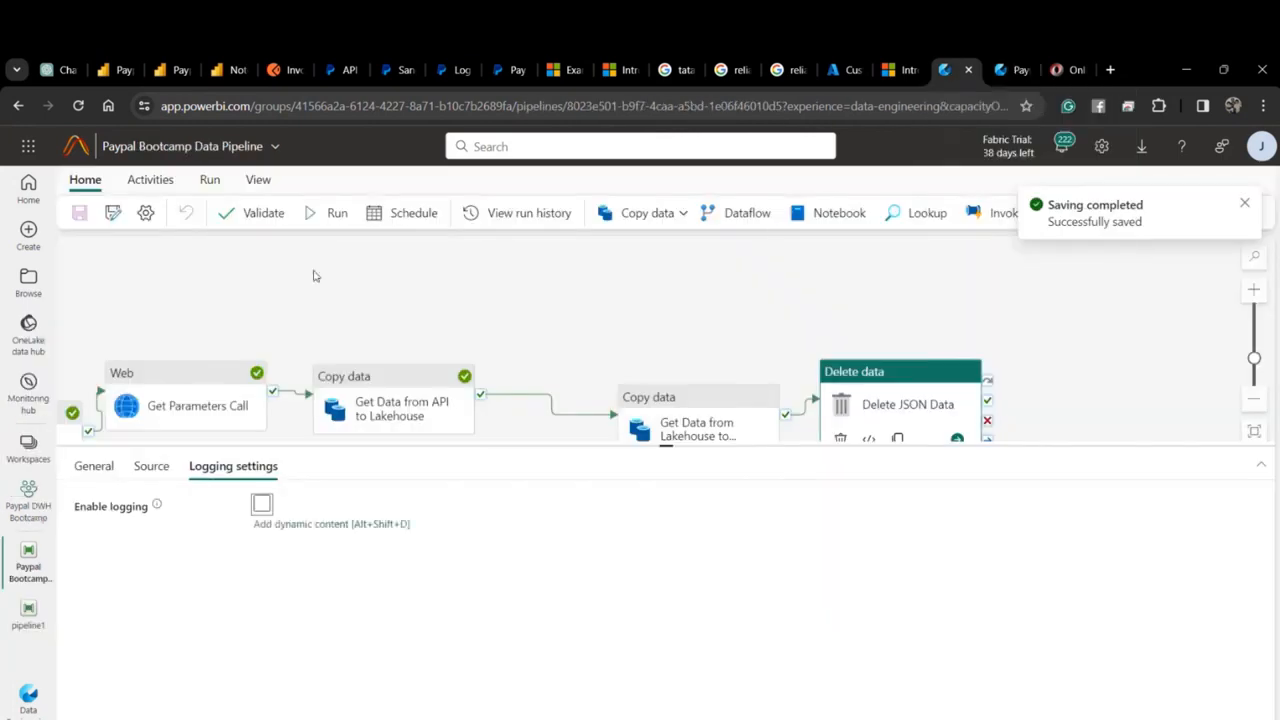
Run the pipeline, then check the rest-api-sink-blob-invoices folder, which is now empty.
left_click(308, 222)
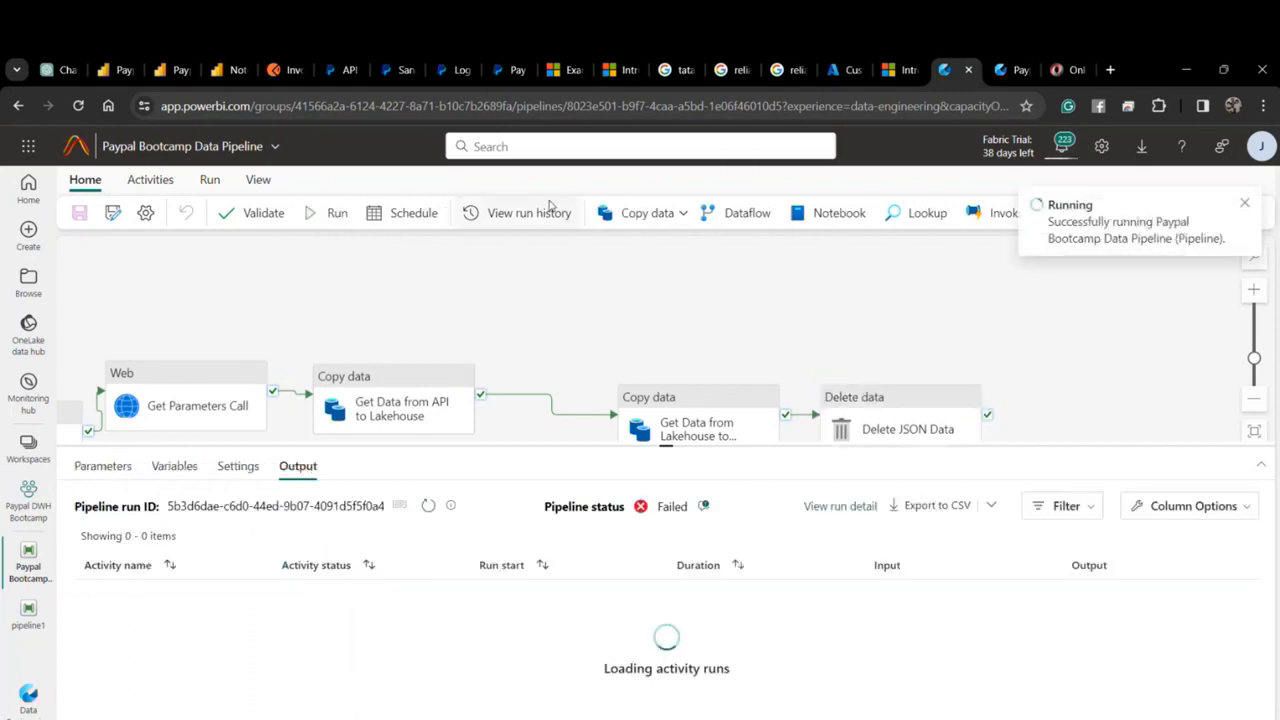
left_click(1008, 70)
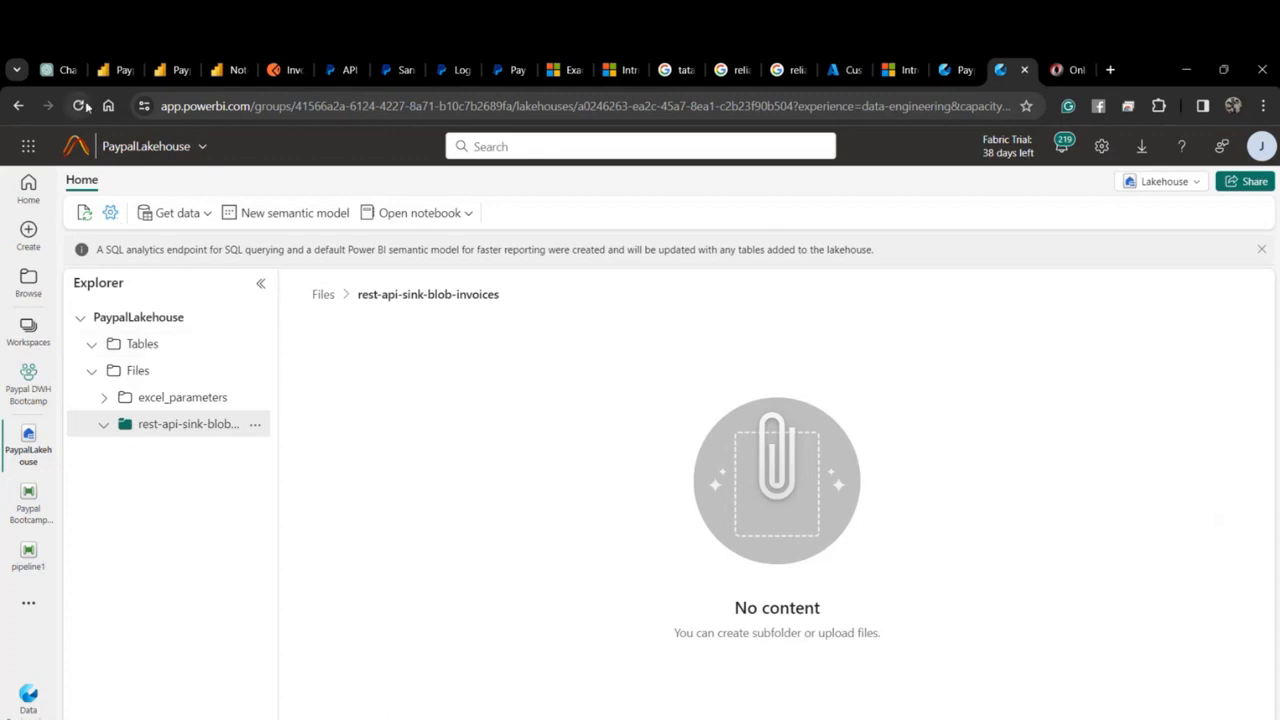
Auto-align the Paypal Bootcamp Data Pipeline activities in one row and refresh the activity runs list.
left_click(955, 69)
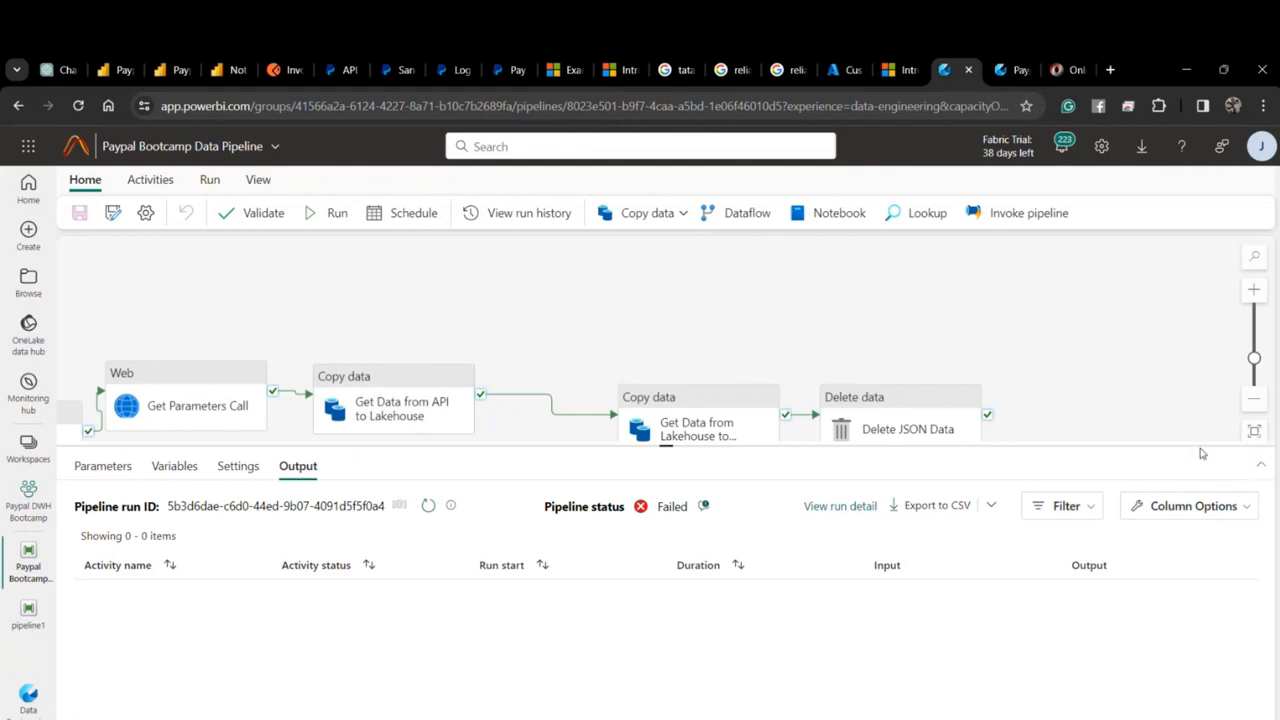
left_click_drag(1202, 453, 1200, 575)
left_click(1254, 465)
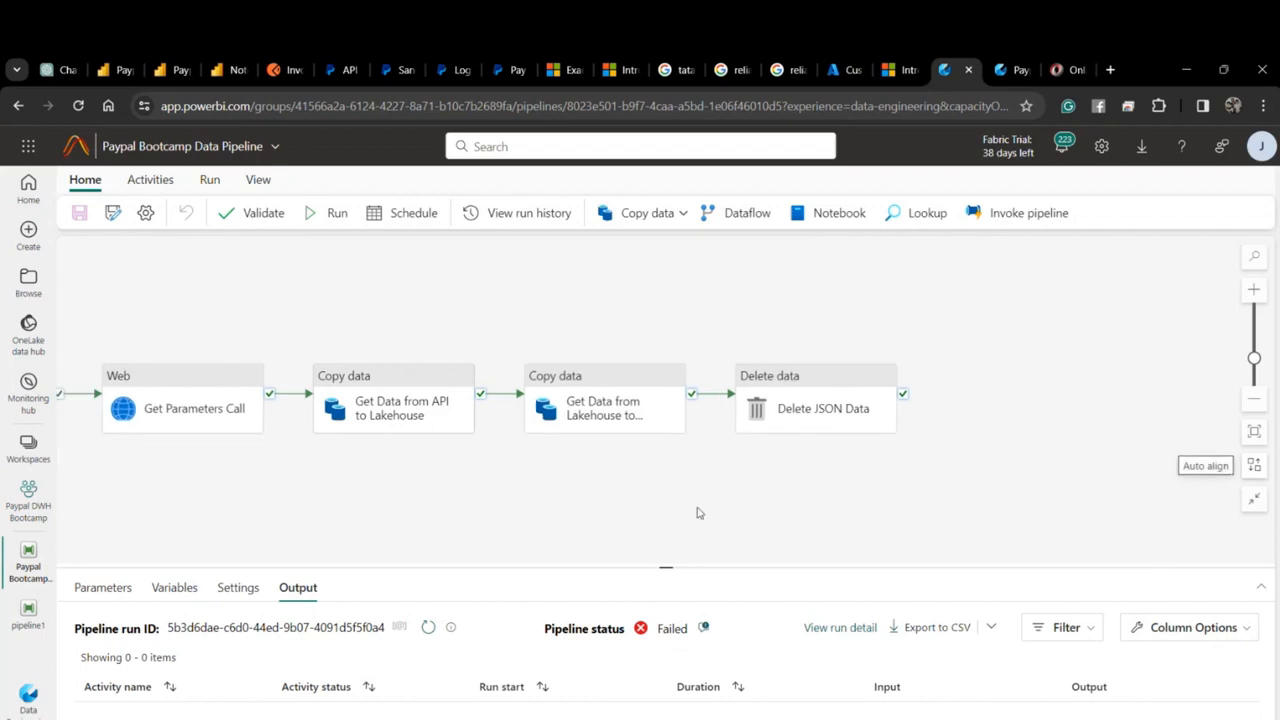
left_click_drag(699, 513, 764, 533)
left_click_drag(677, 567, 723, 362)
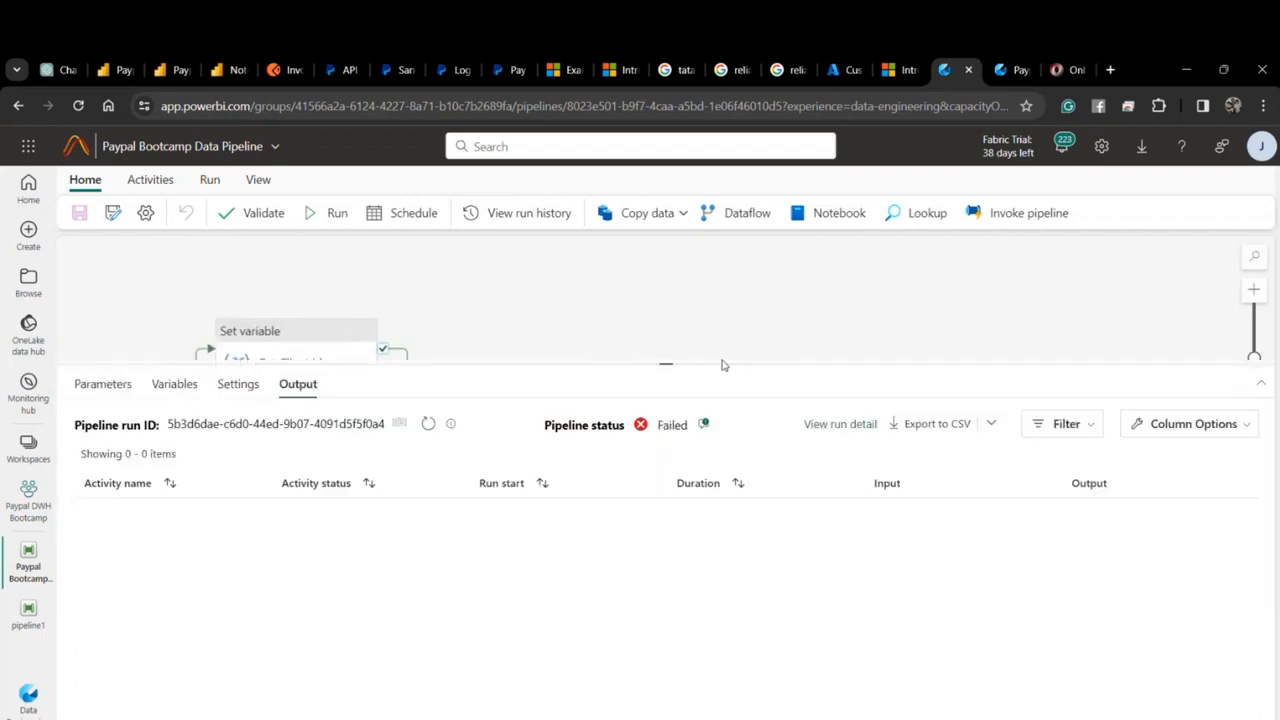
left_click(427, 424)
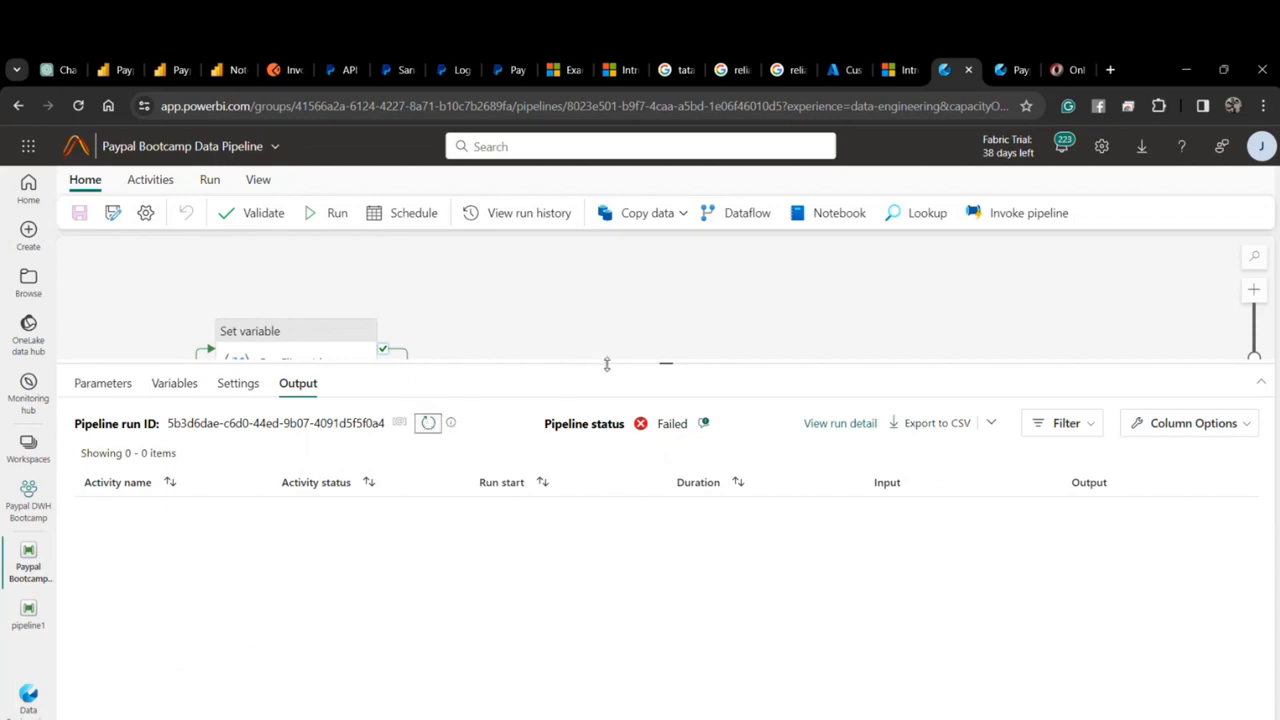
left_click_drag(606, 364, 586, 585)
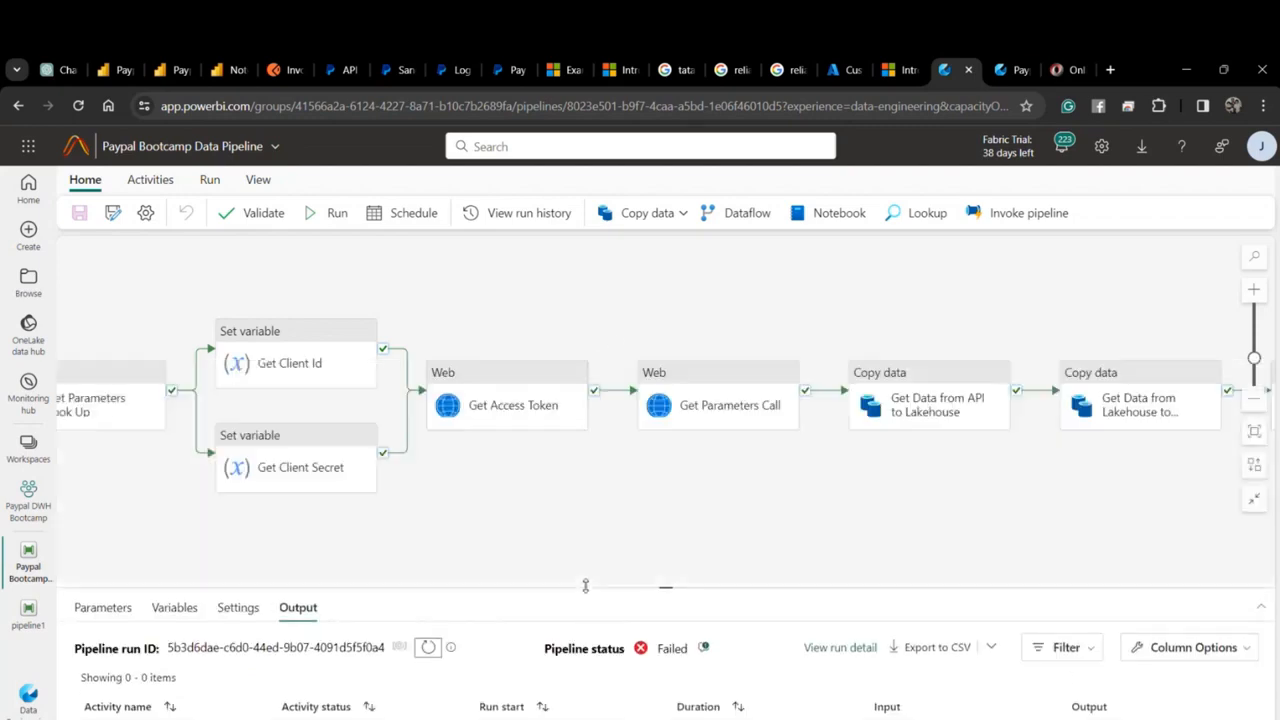
Start a new run and read its InvalidTemplate error about Delete JSON Data's run-after dependency.
left_click(332, 216)
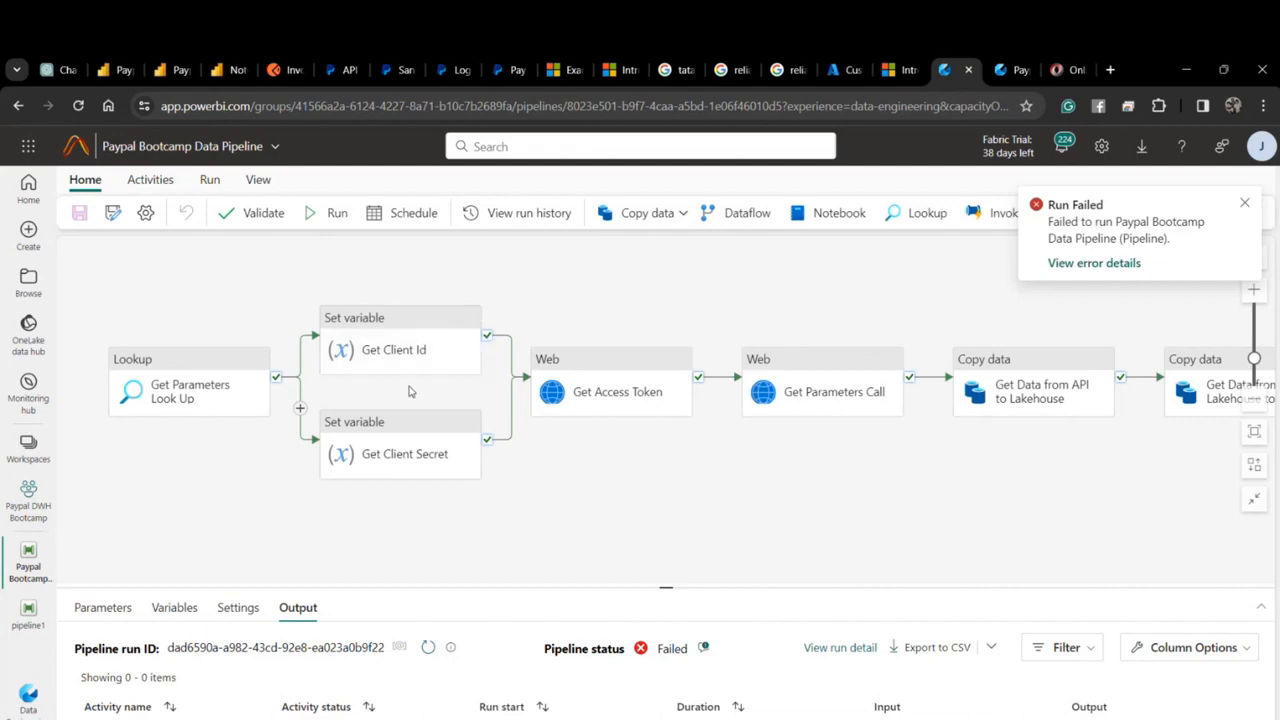
left_click_drag(654, 457, 431, 498)
left_click_drag(648, 494, 484, 482)
left_click_drag(577, 473, 357, 479)
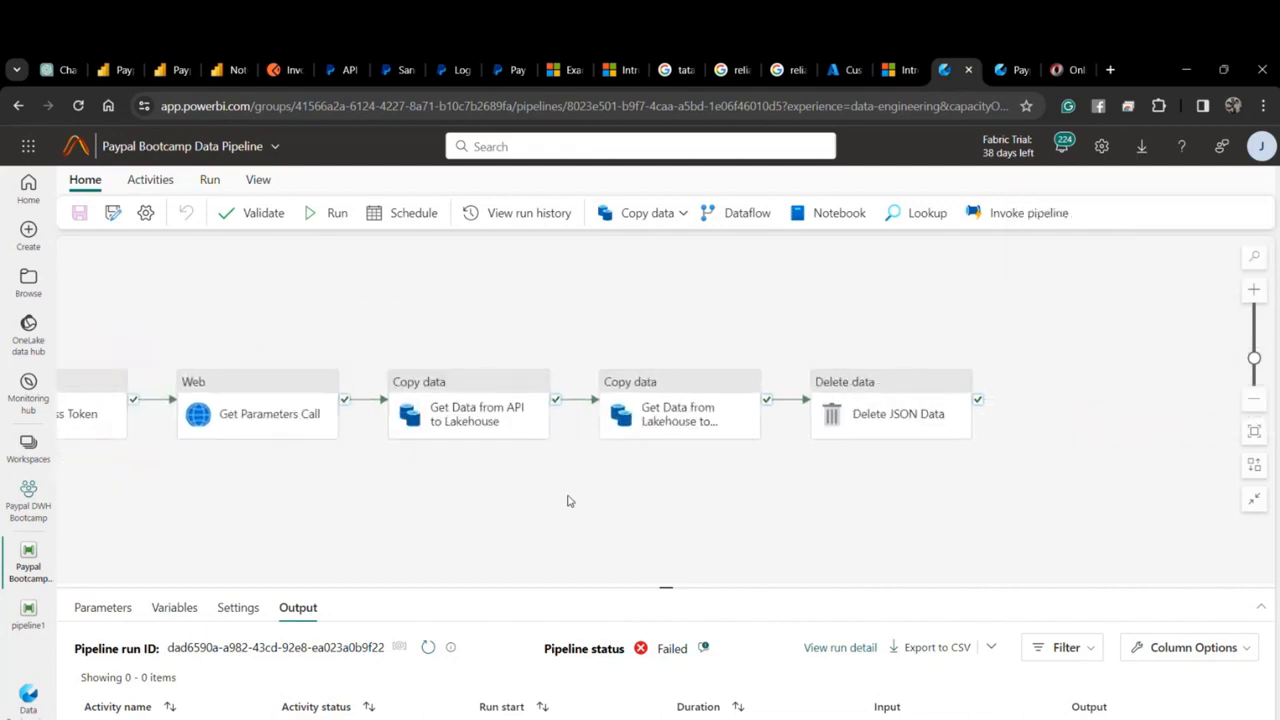
left_click_drag(567, 500, 443, 495)
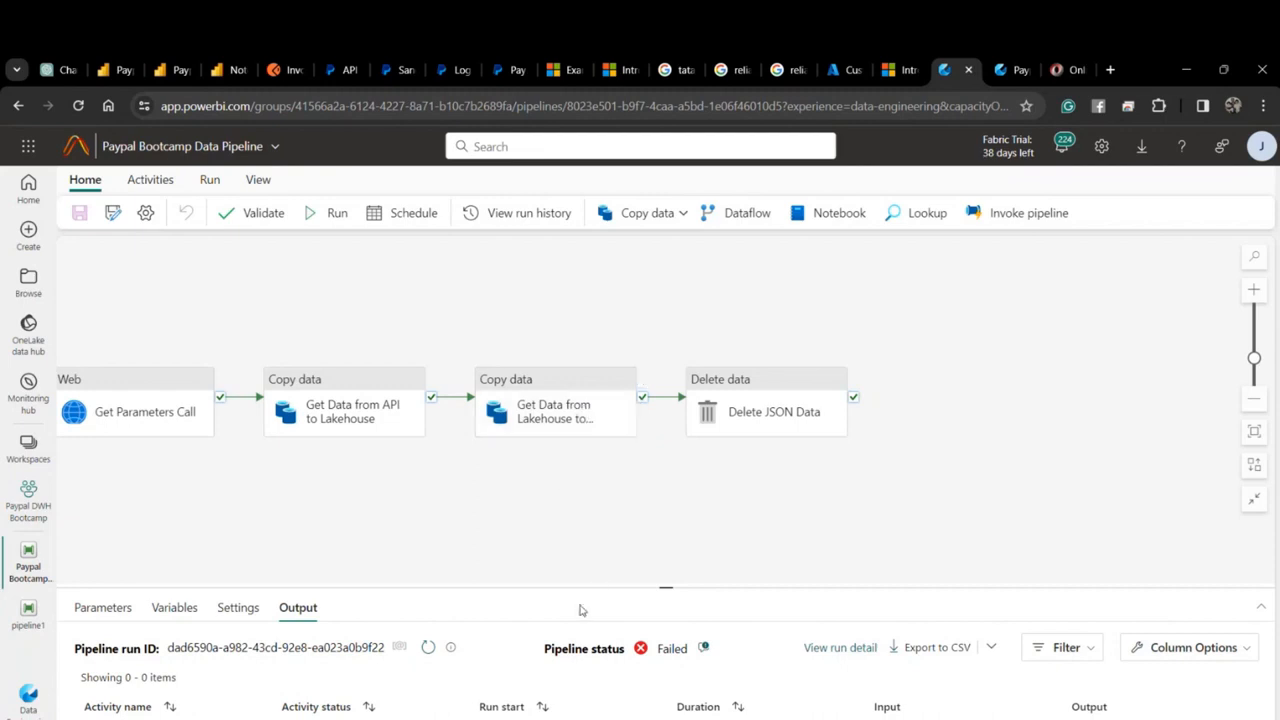
left_click_drag(584, 588, 592, 471)
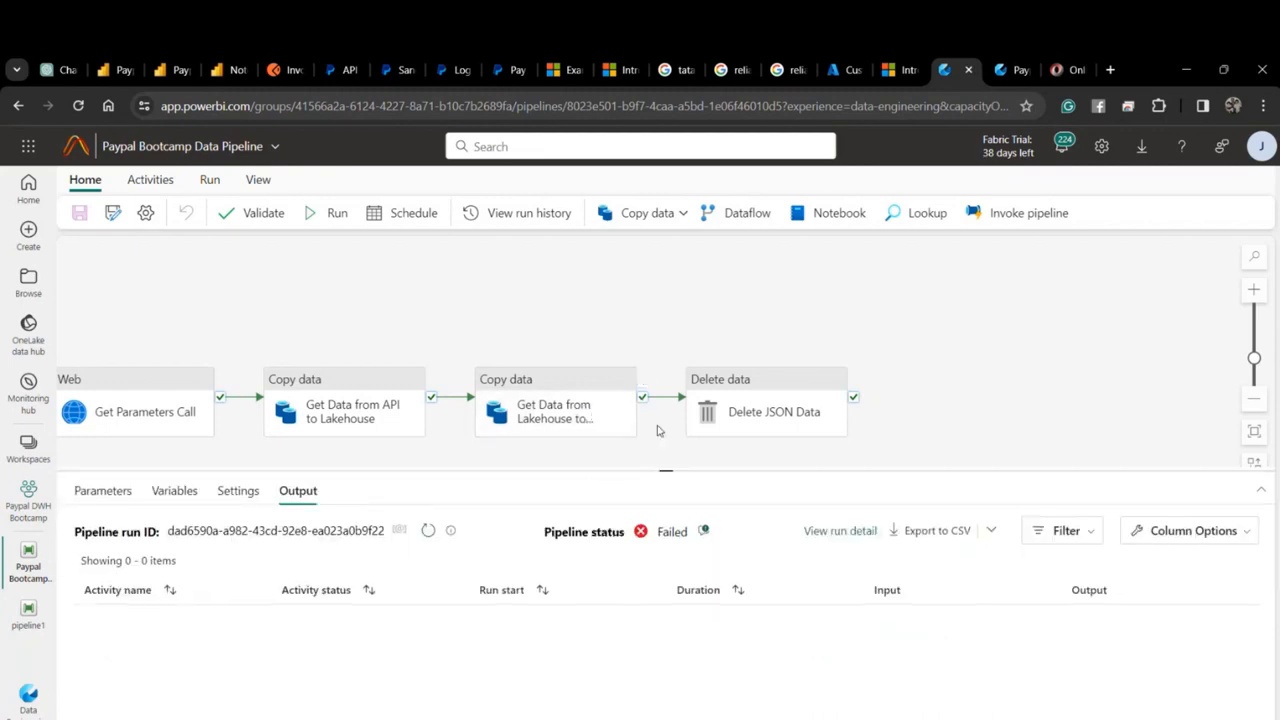
left_click(705, 531)
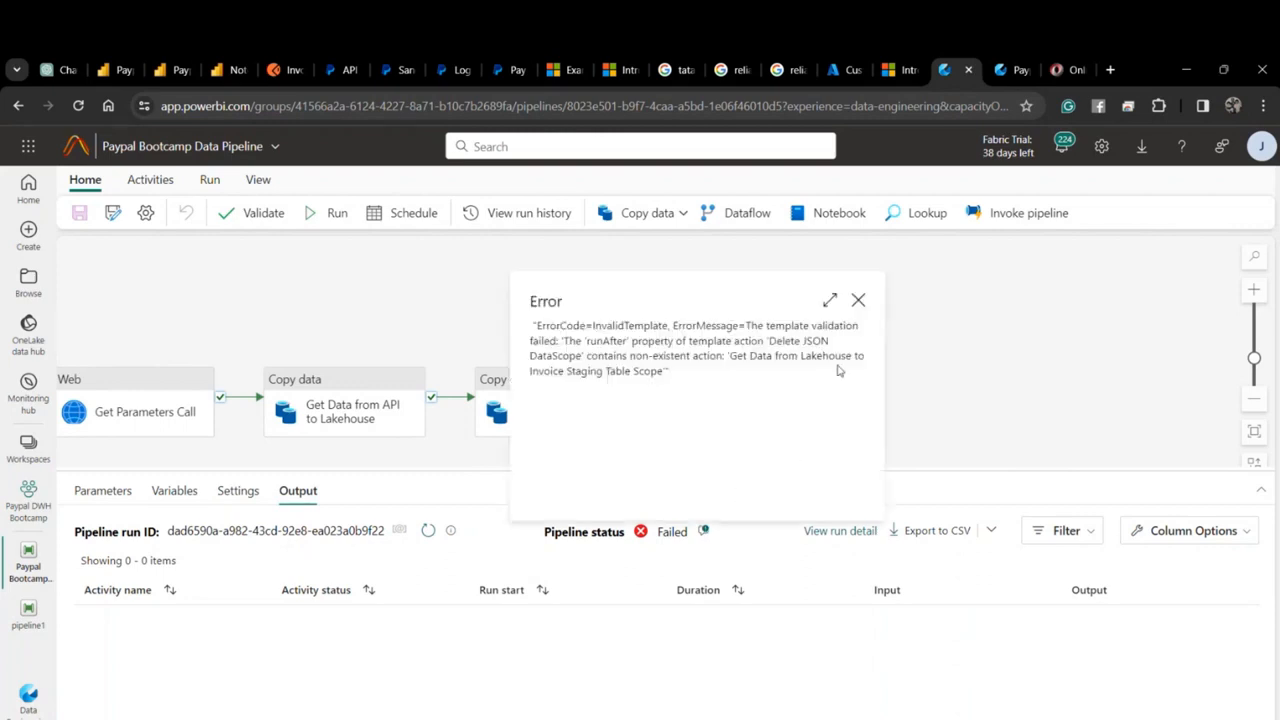
left_click(859, 301)
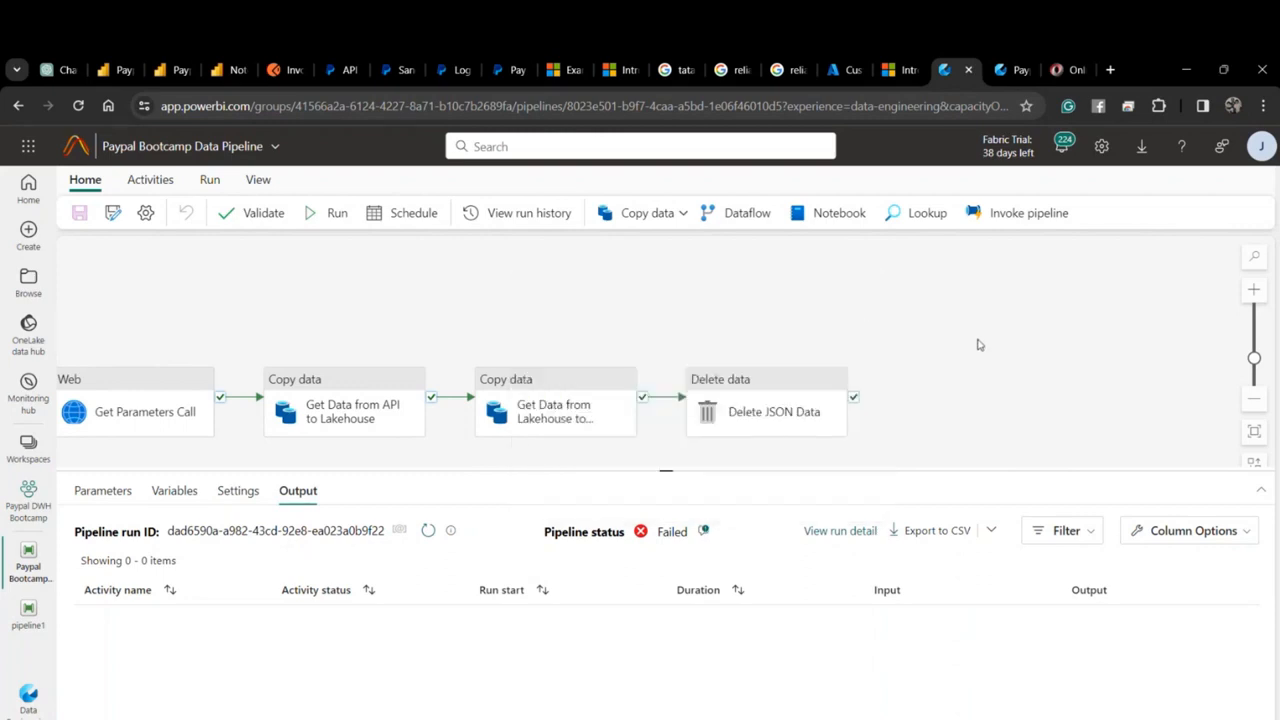
Change Delete JSON Data's source file name from 0.json to *.json, save, and refresh the run status.
left_click(770, 370)
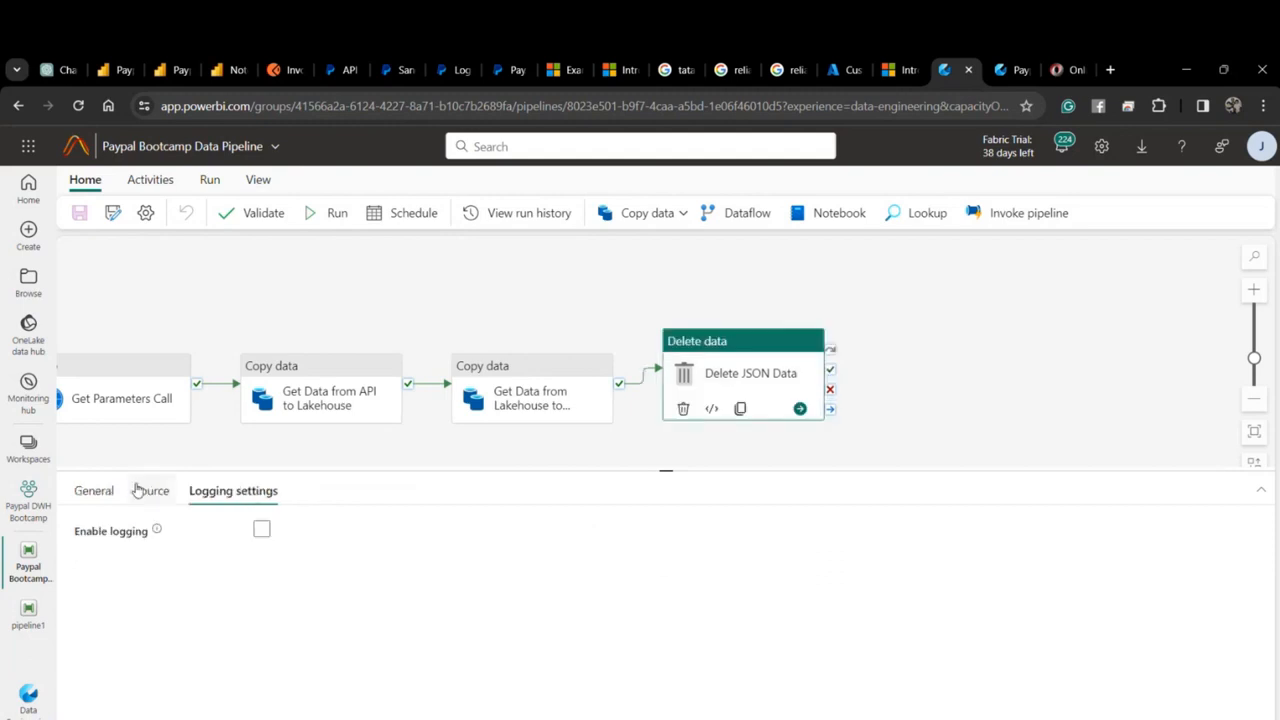
left_click(148, 490)
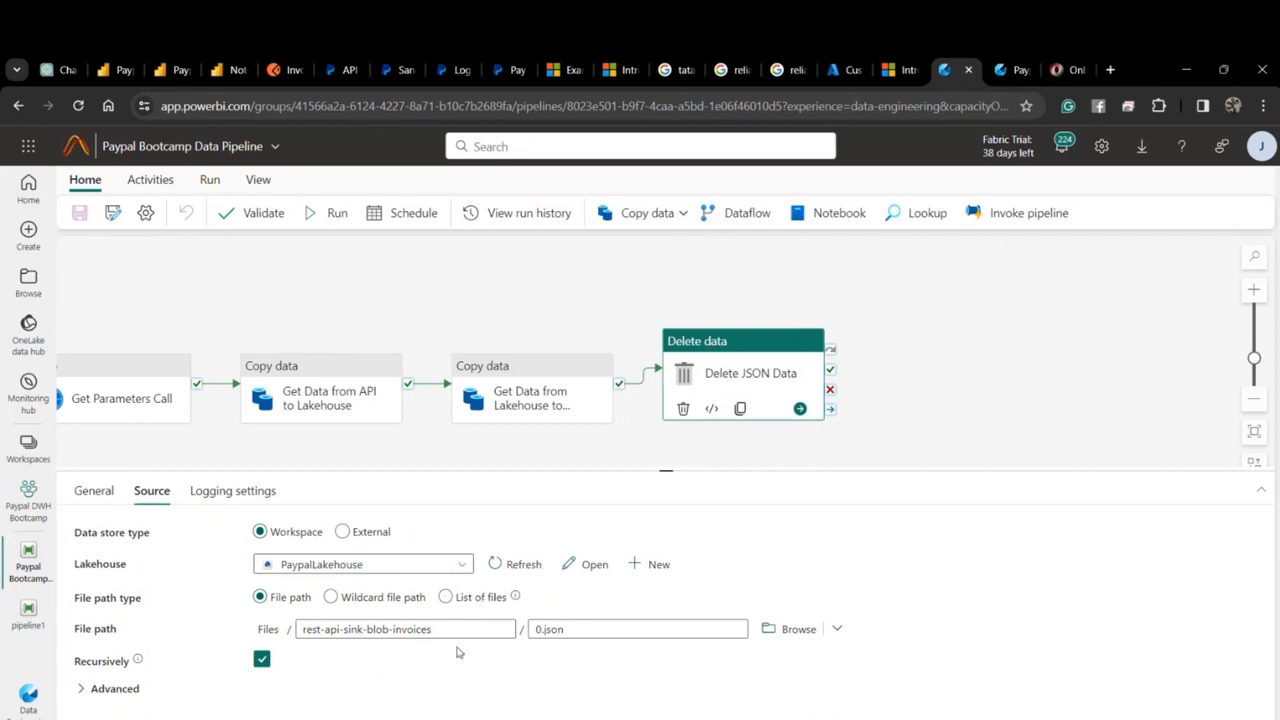
left_click(537, 629)
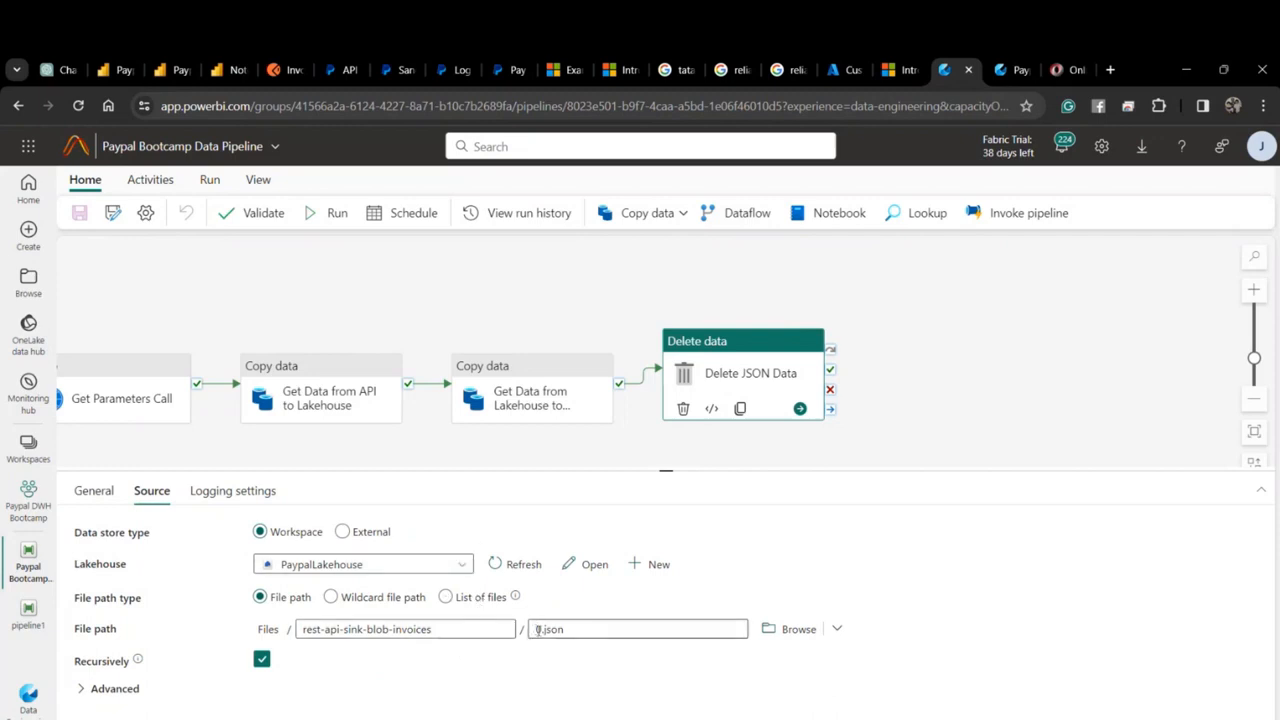
left_click(539, 630)
key("BackSpace")
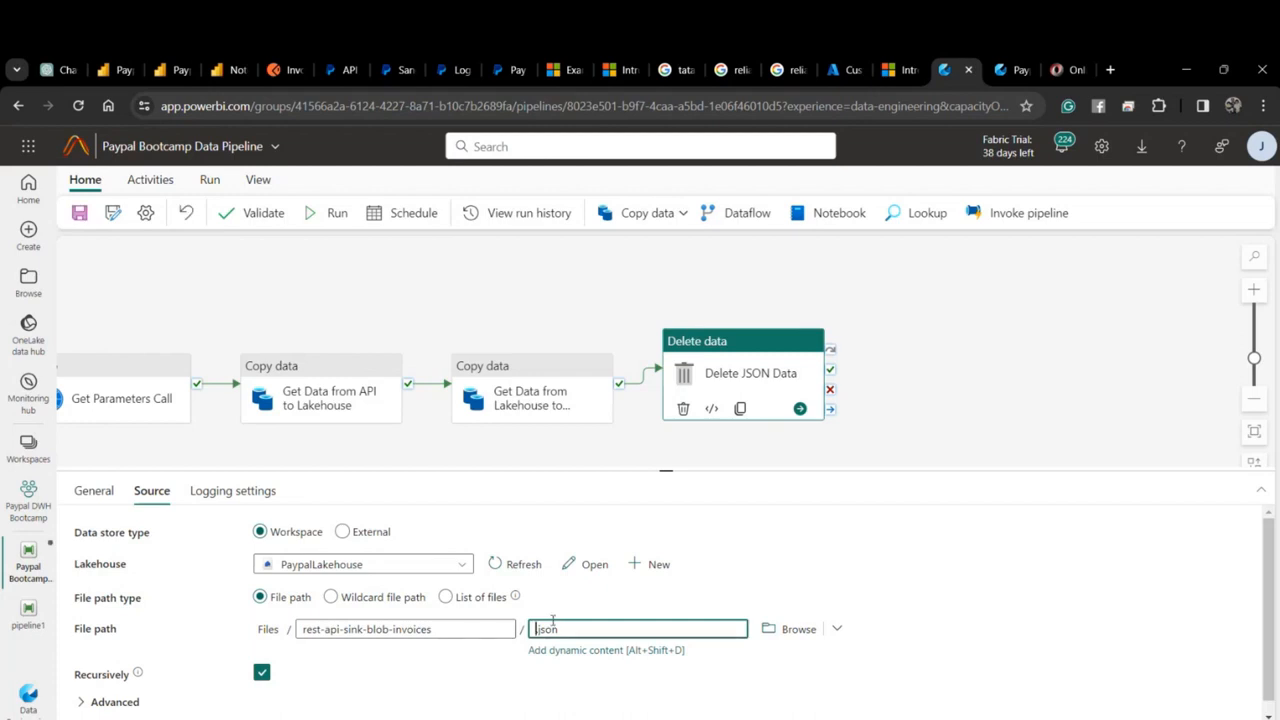
type("*")
left_click(79, 213)
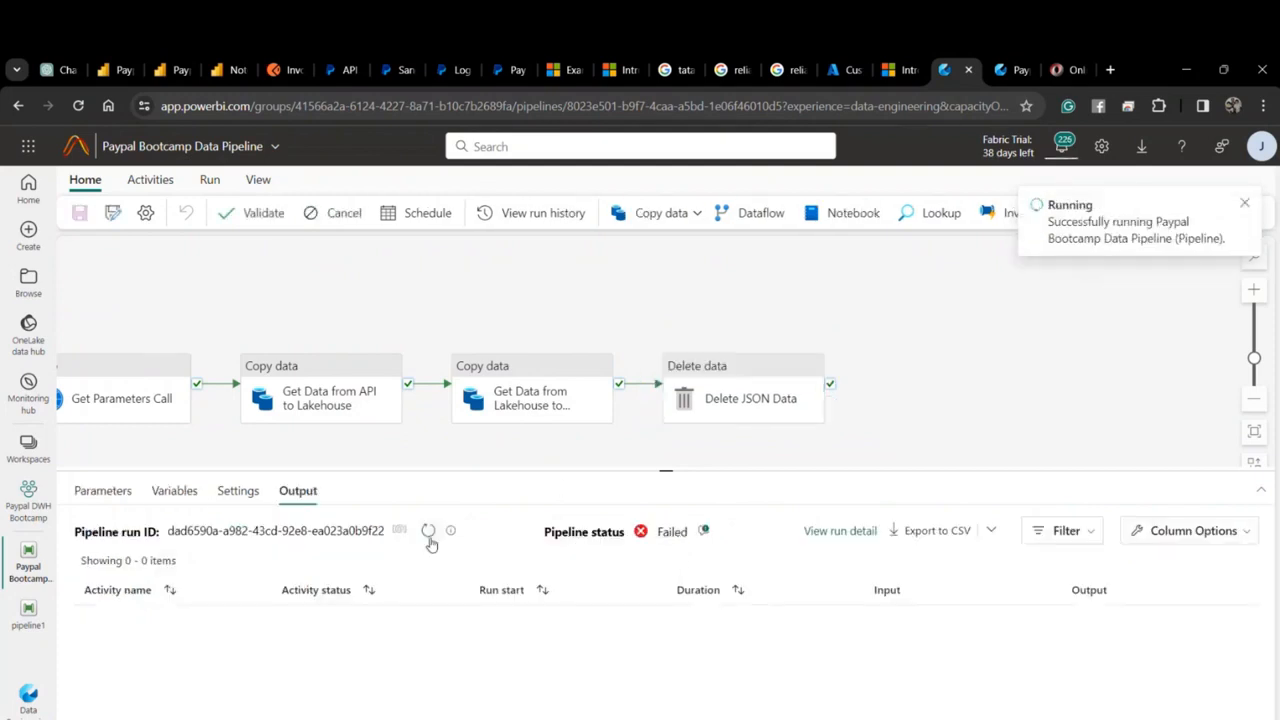
left_click(425, 540)
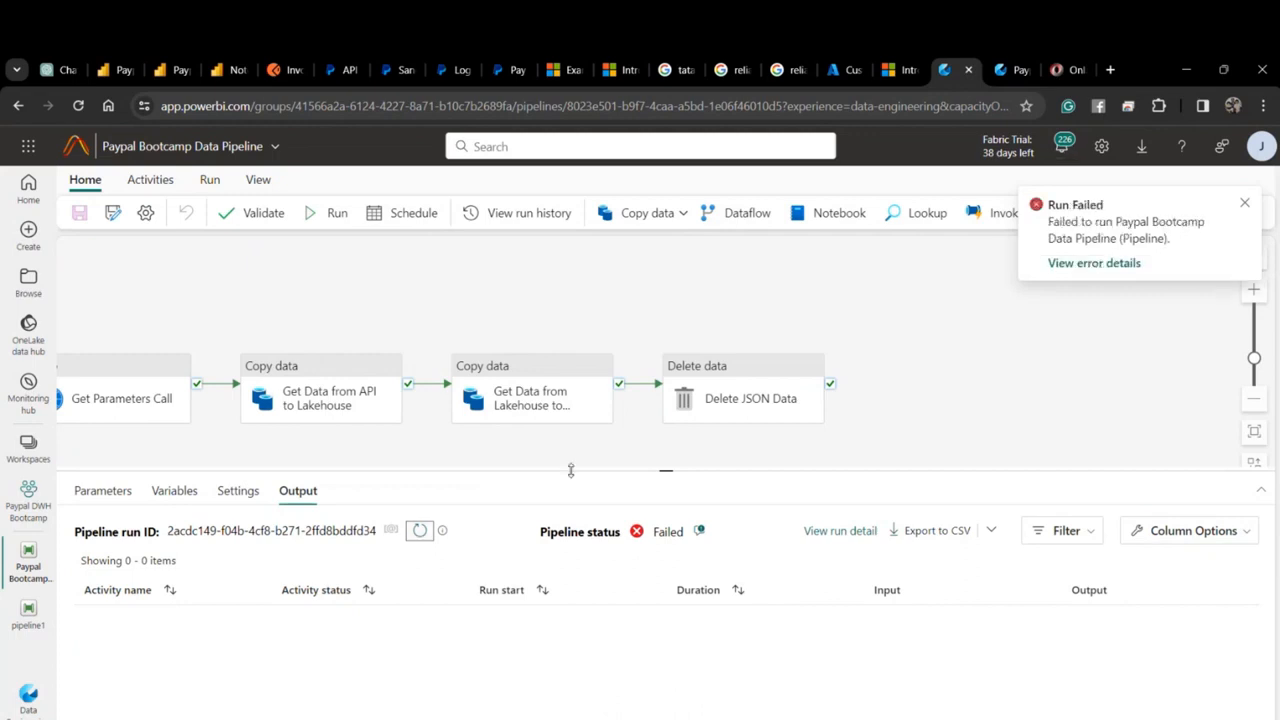
Change the Lakehouse copy activity's source file from 0.json to *.json, save, and rerun the pipeline.
left_click(700, 533)
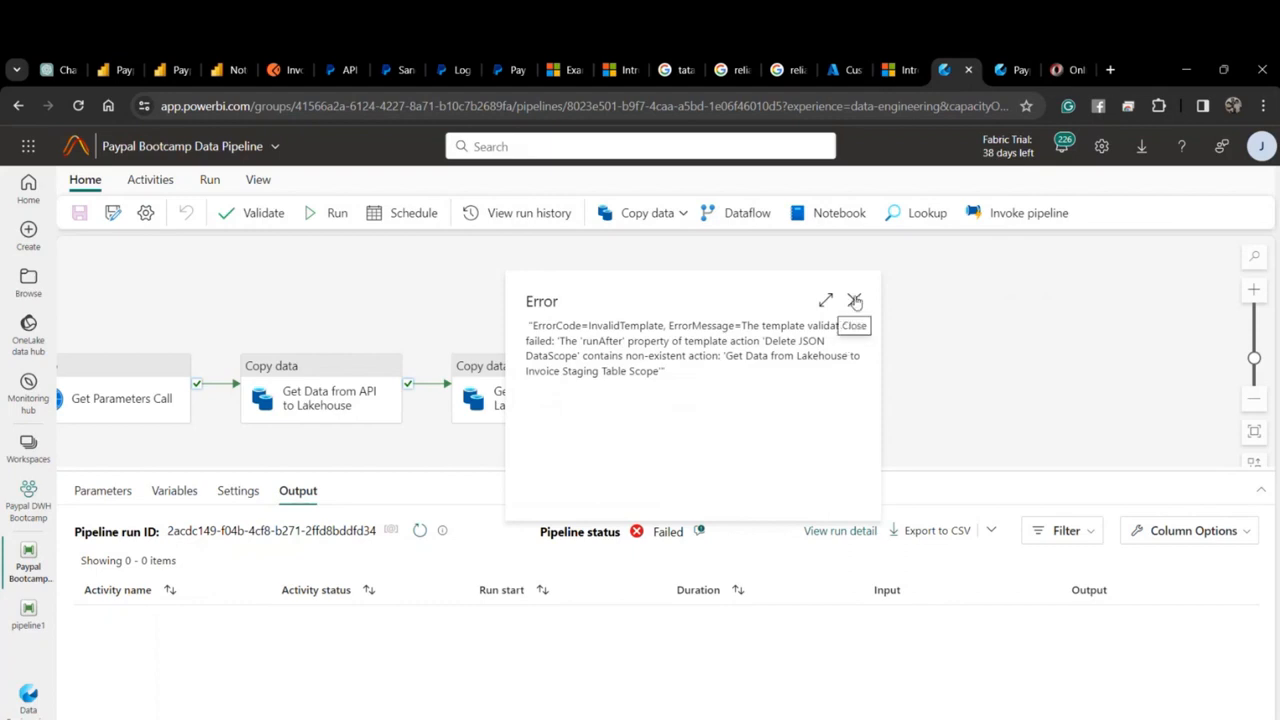
left_click(855, 301)
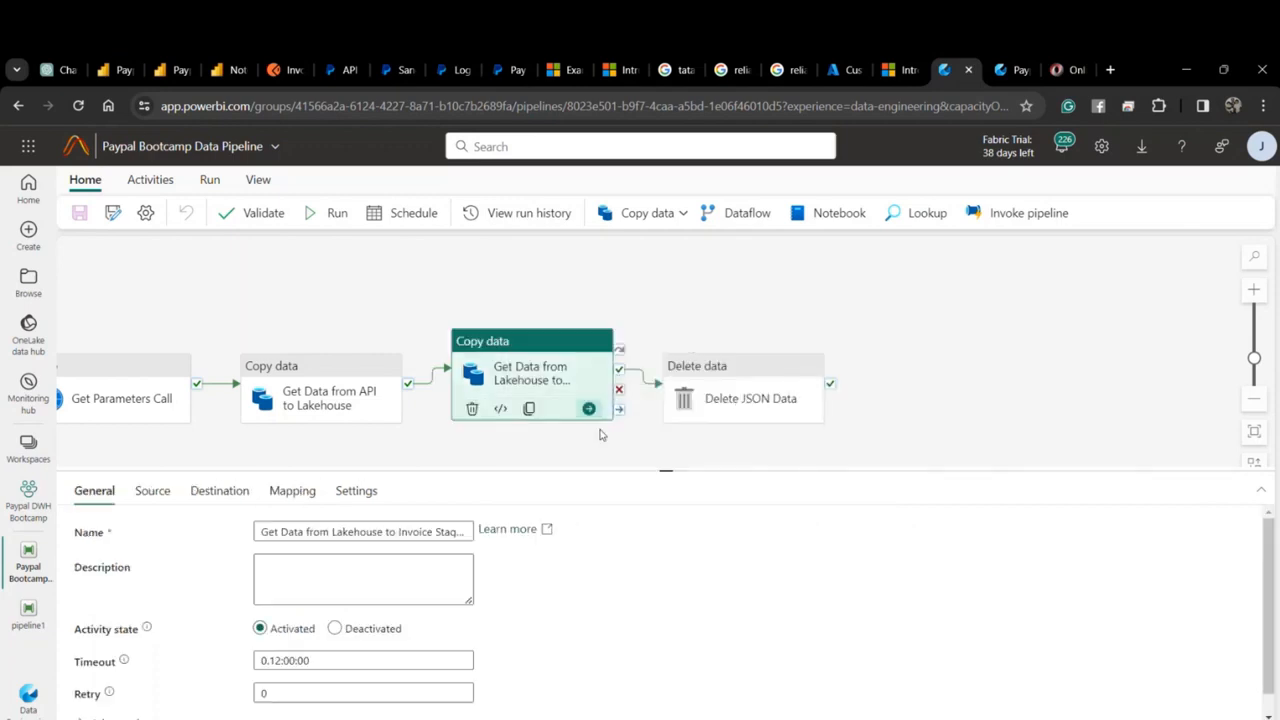
left_click(168, 497)
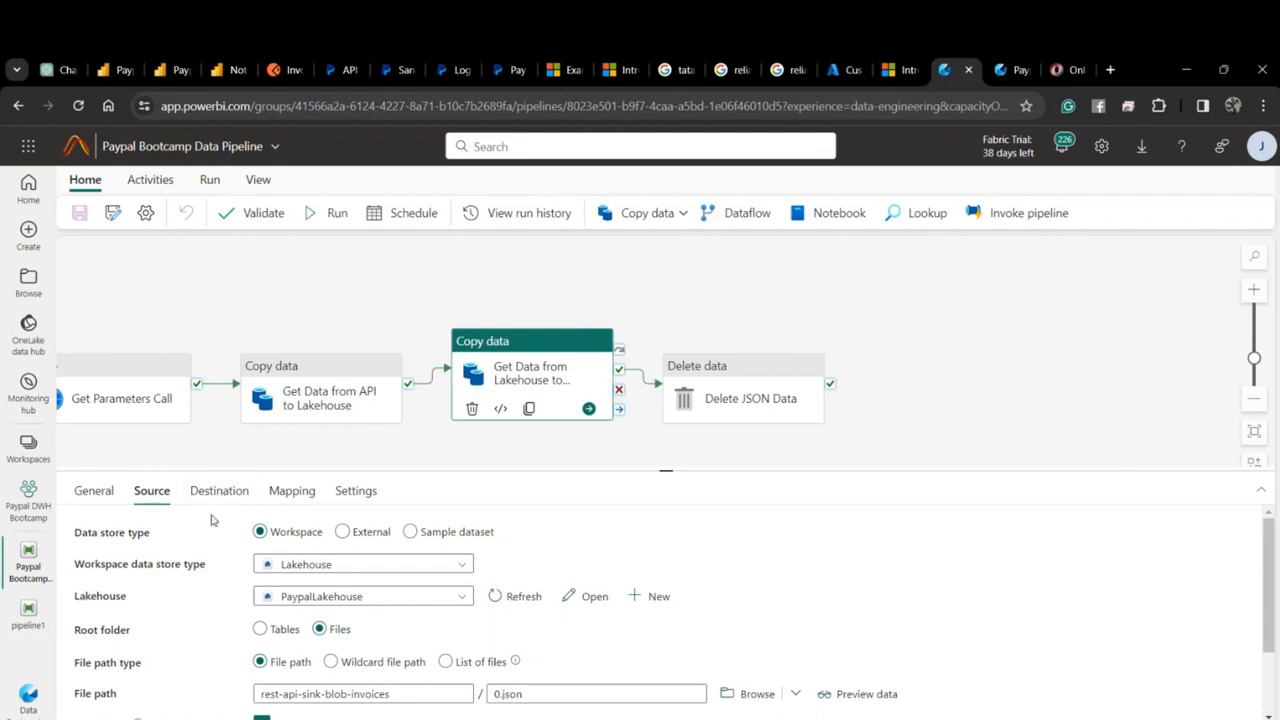
scroll(207, 547, "down", 2)
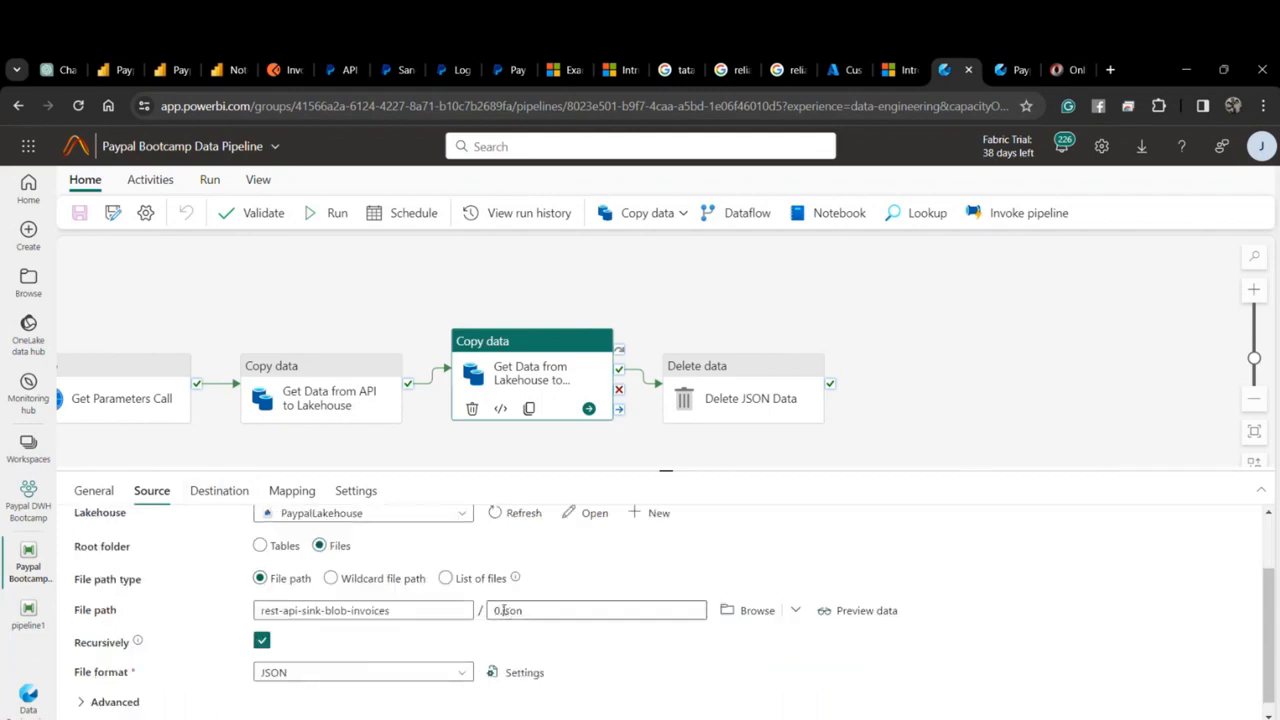
left_click(501, 610)
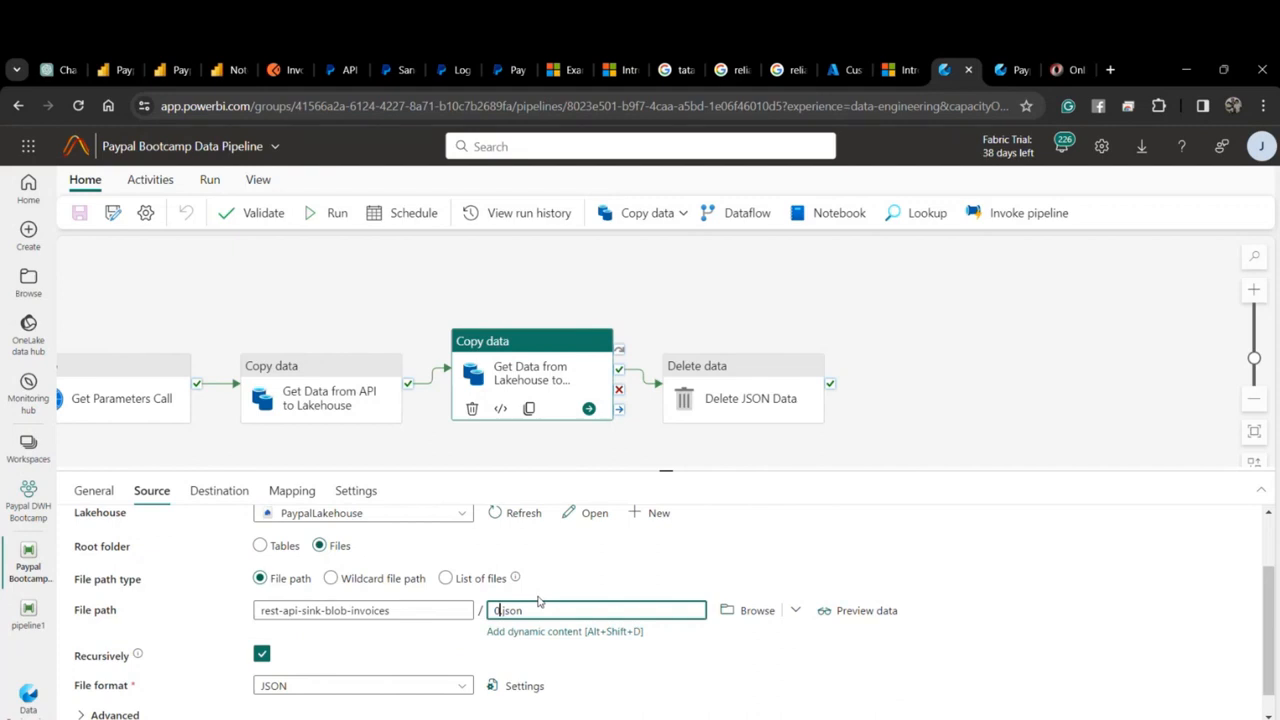
key("BackSpace")
type("*")
left_click(83, 213)
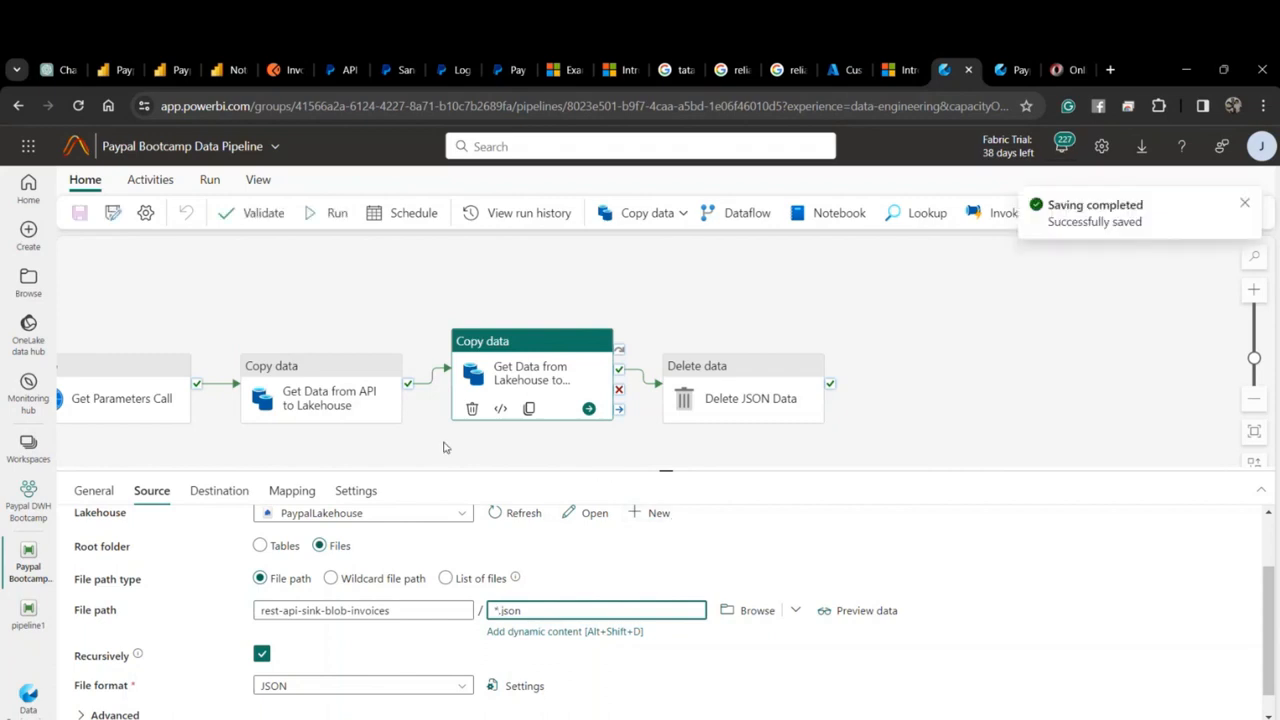
left_click(340, 213)
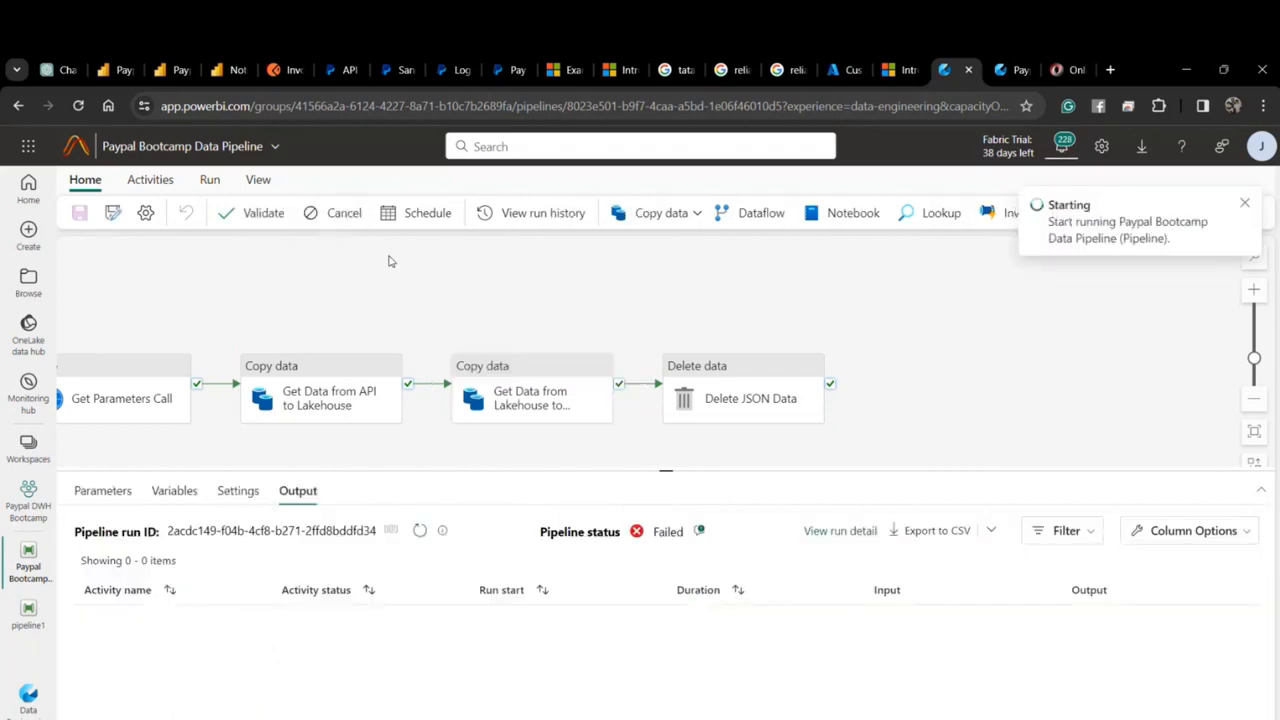
Refresh the run status and review the failed run's error details.
left_click(421, 532)
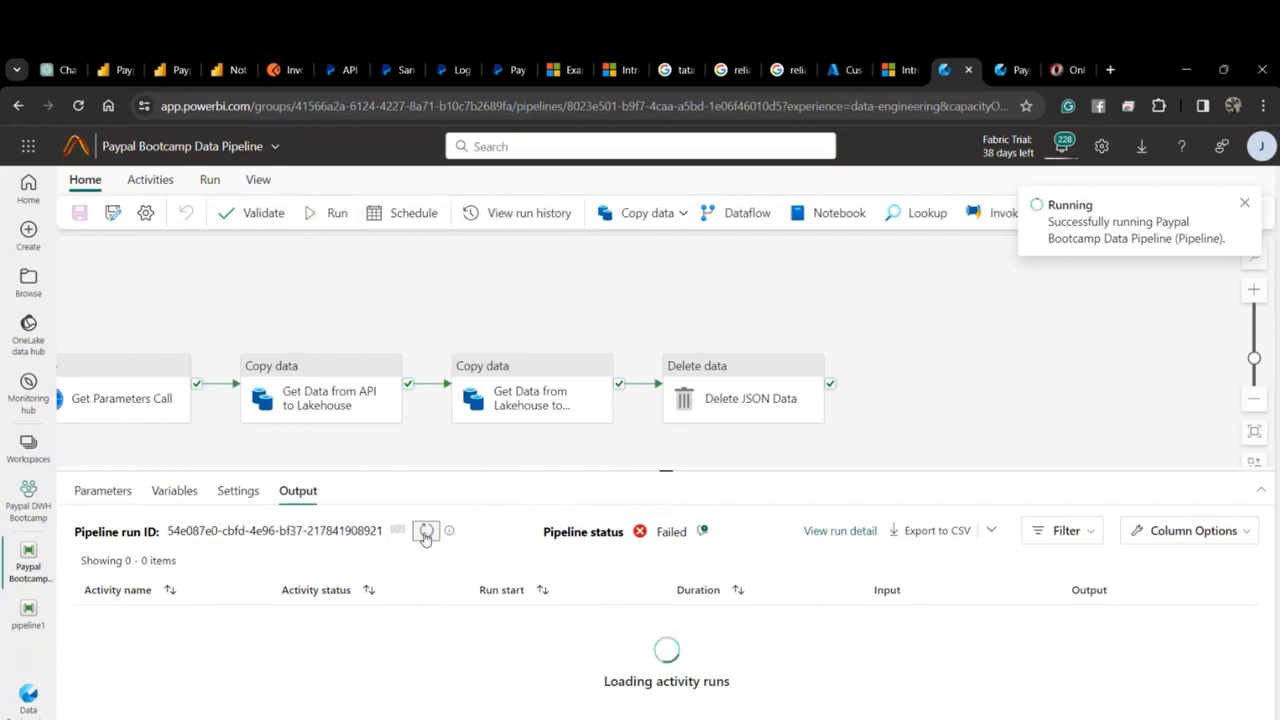
left_click(703, 531)
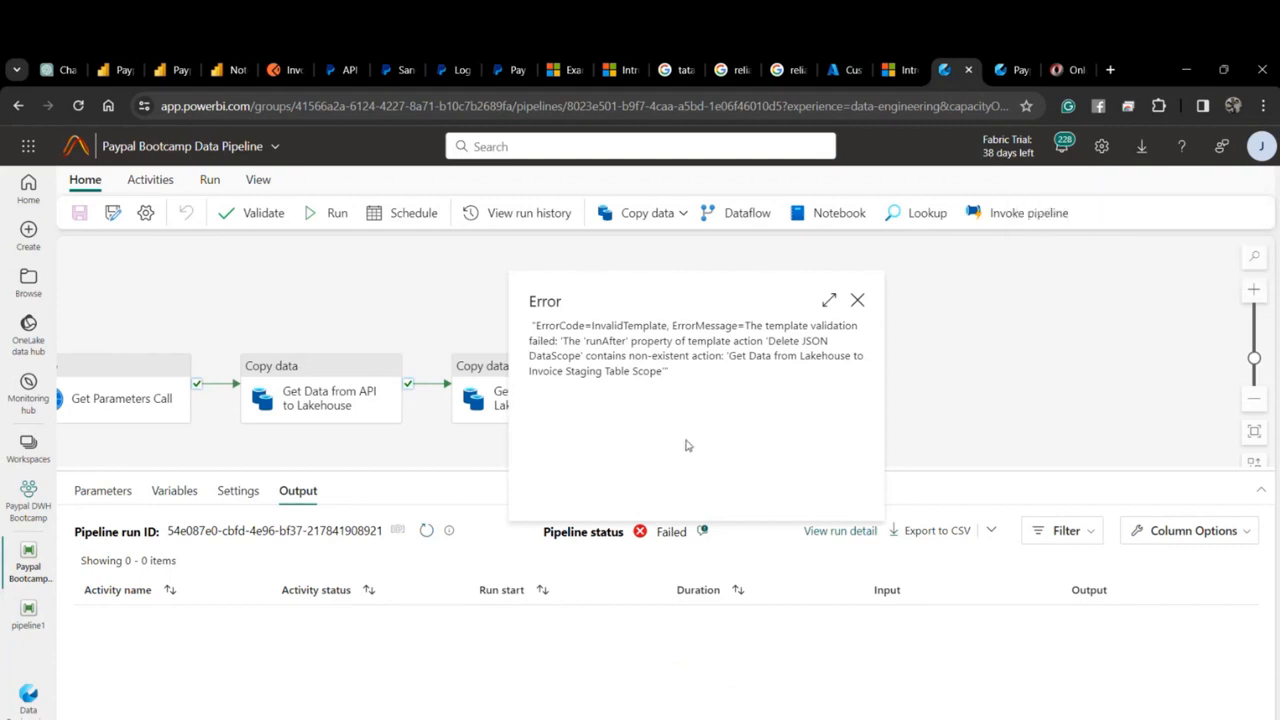
left_click(857, 300)
Inspect the Lakehouse copy activity's mapping, settings and advanced destination Table action, then open Paypal Data Pipelines.
left_click(597, 397)
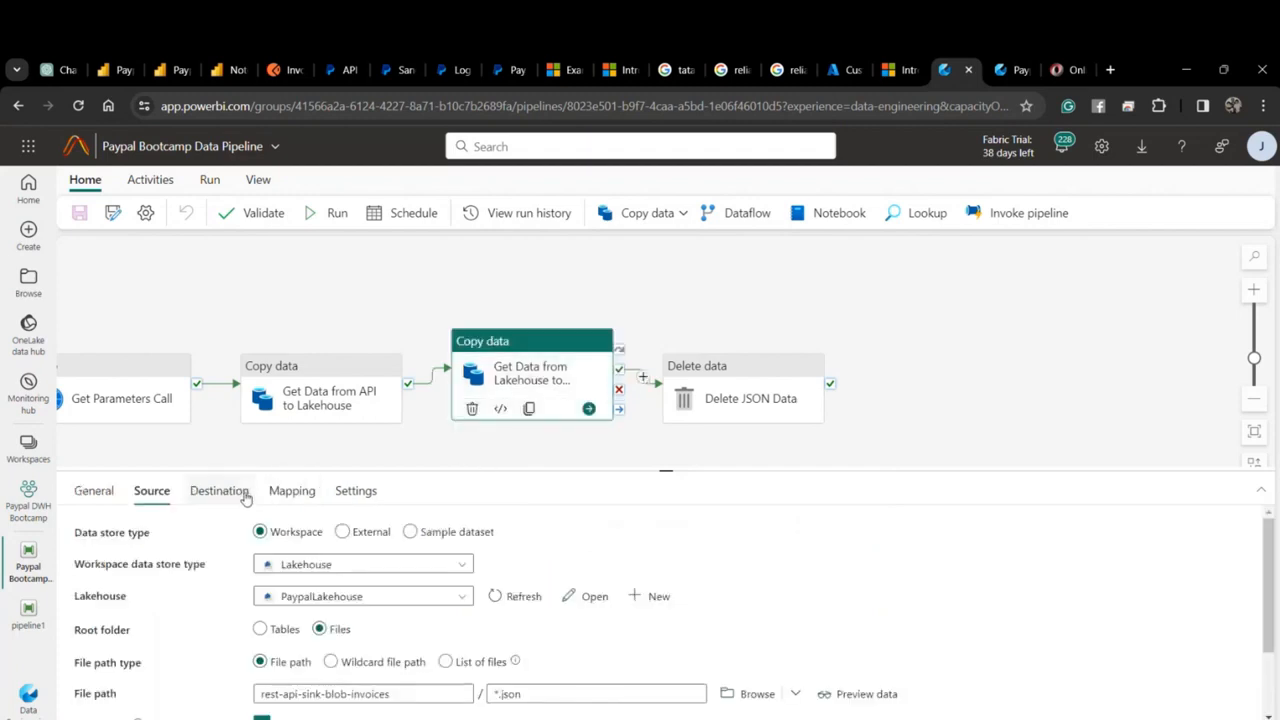
left_click(292, 491)
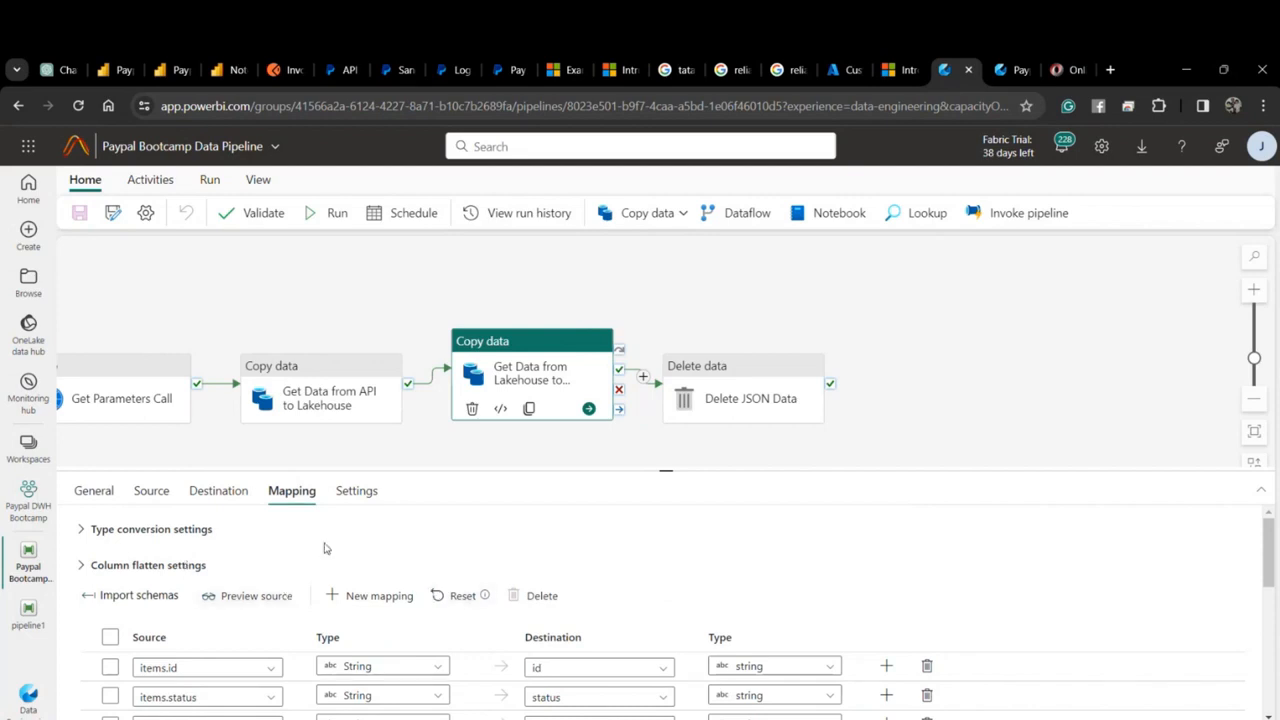
scroll(330, 545, "down", 10)
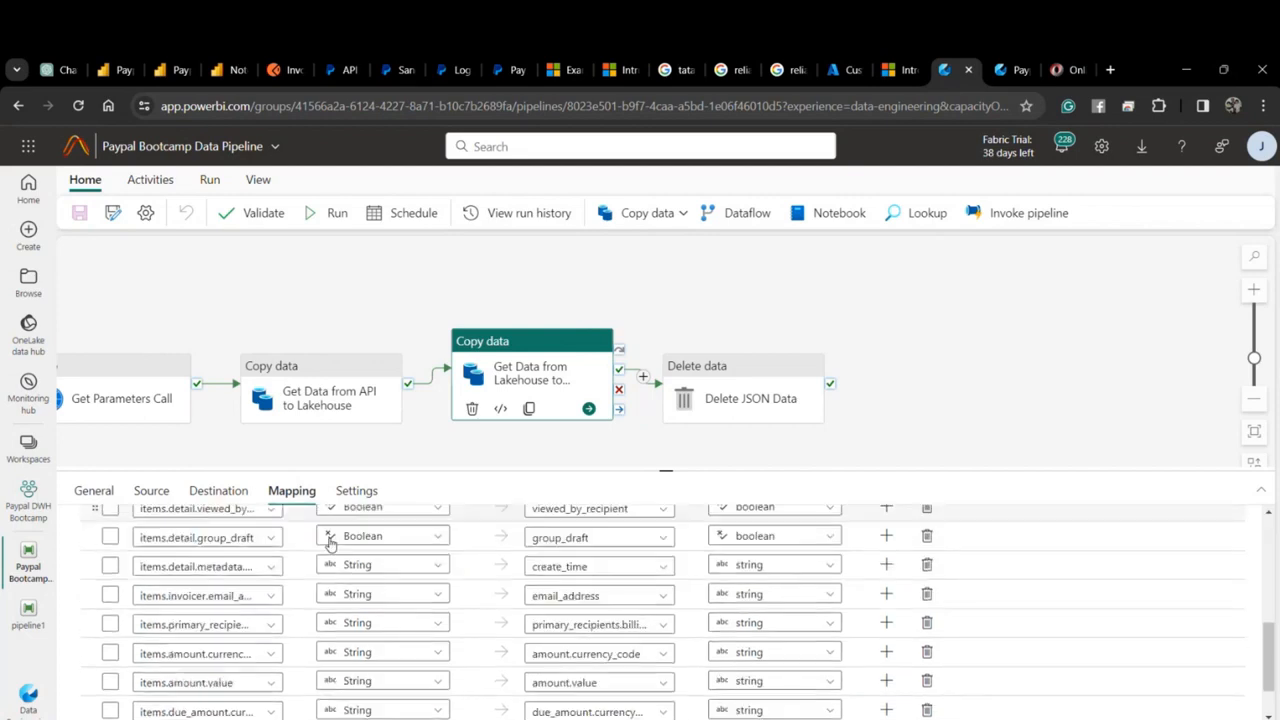
scroll(332, 541, "up", 10)
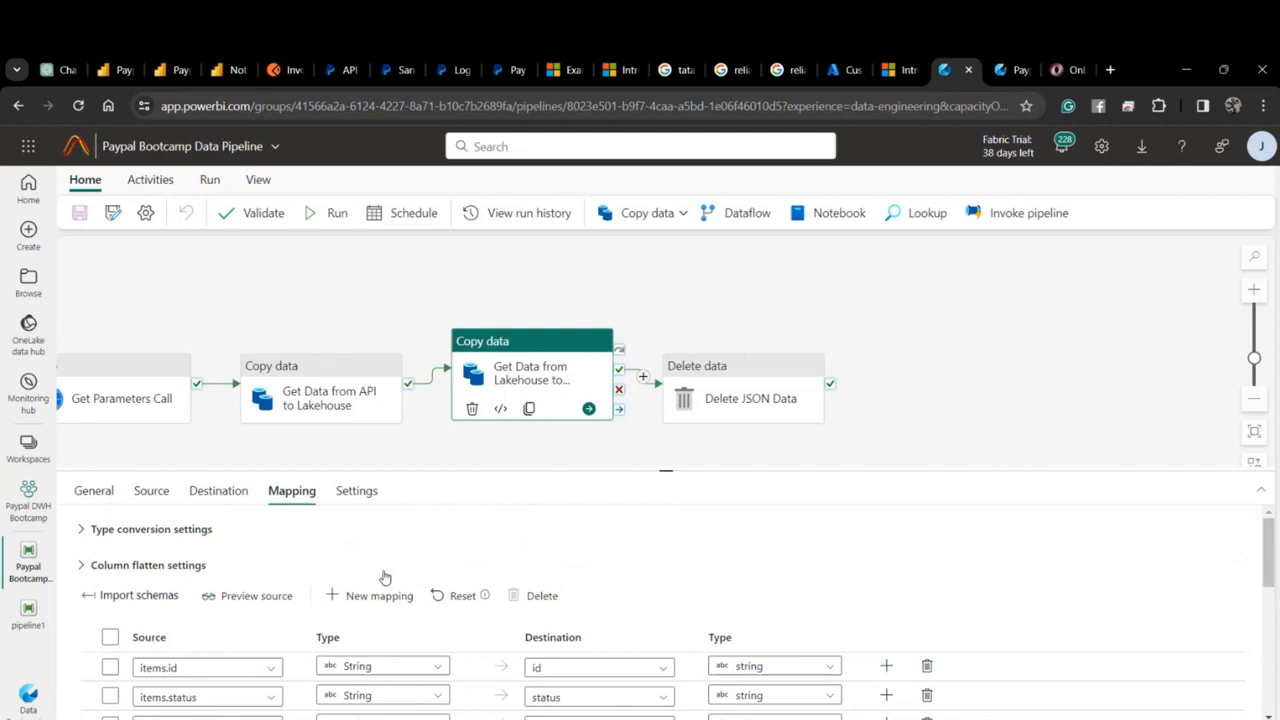
left_click(343, 492)
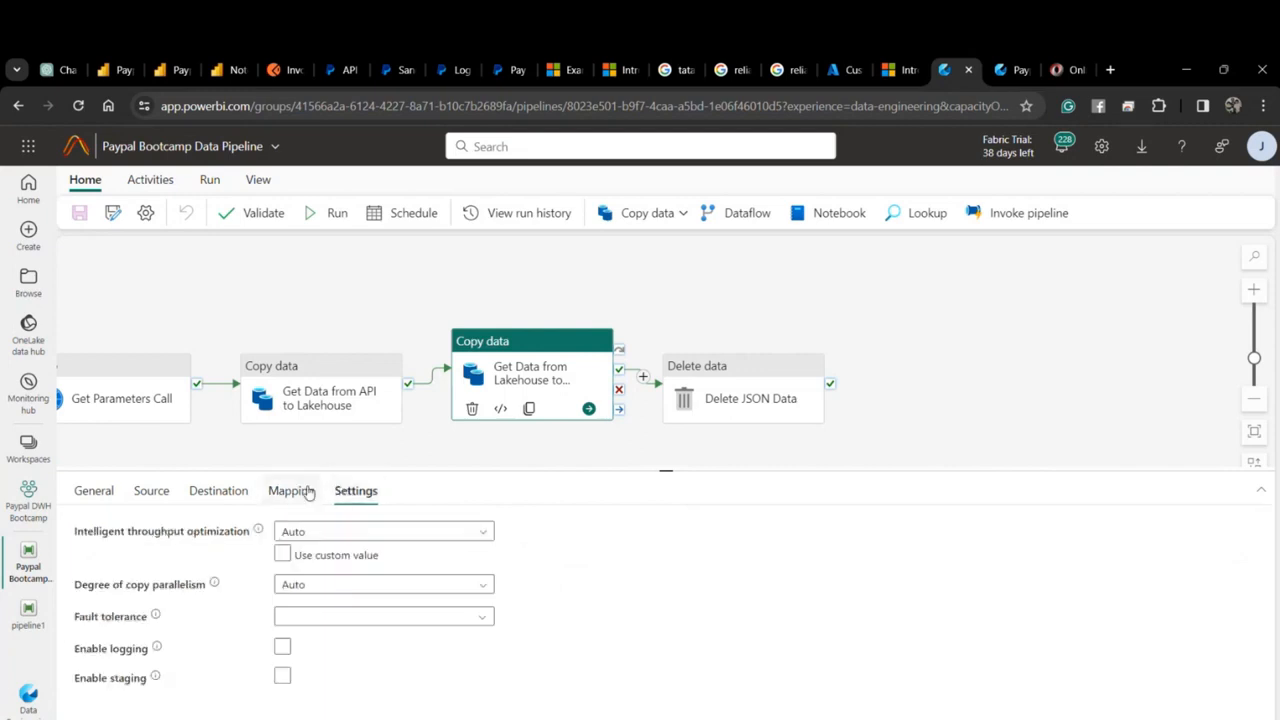
left_click(308, 492)
left_click(215, 504)
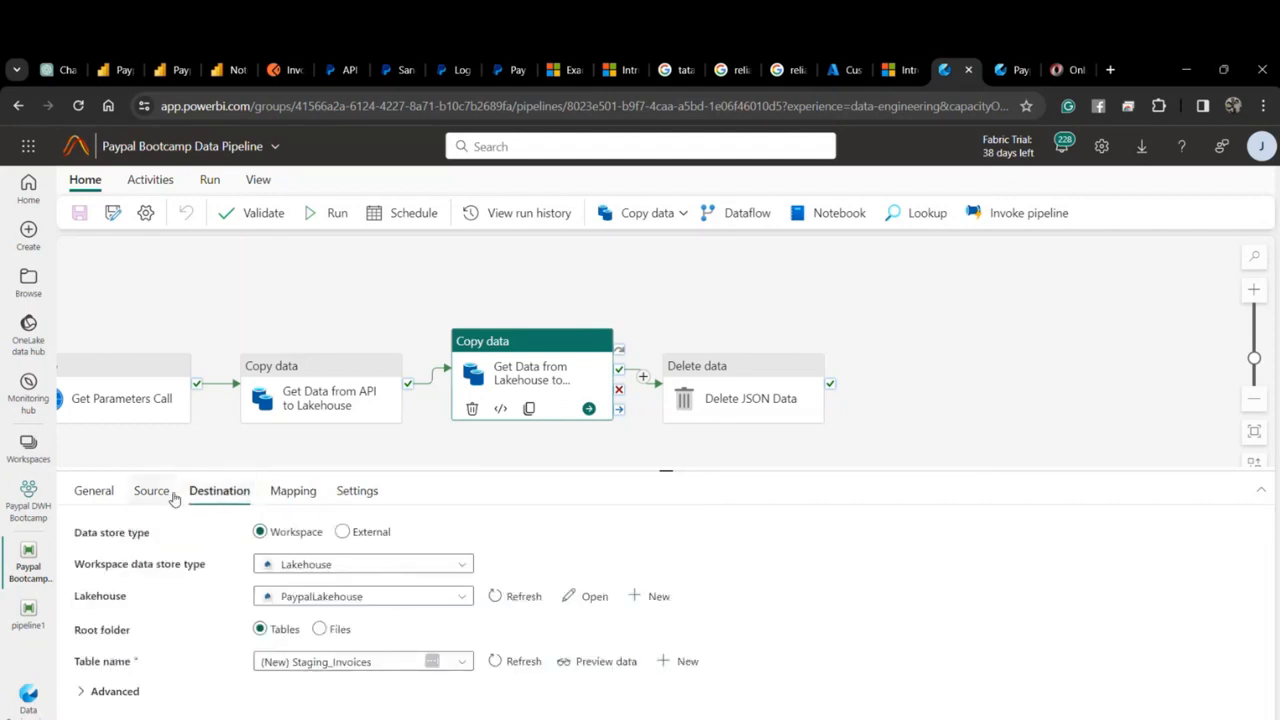
left_click(114, 691)
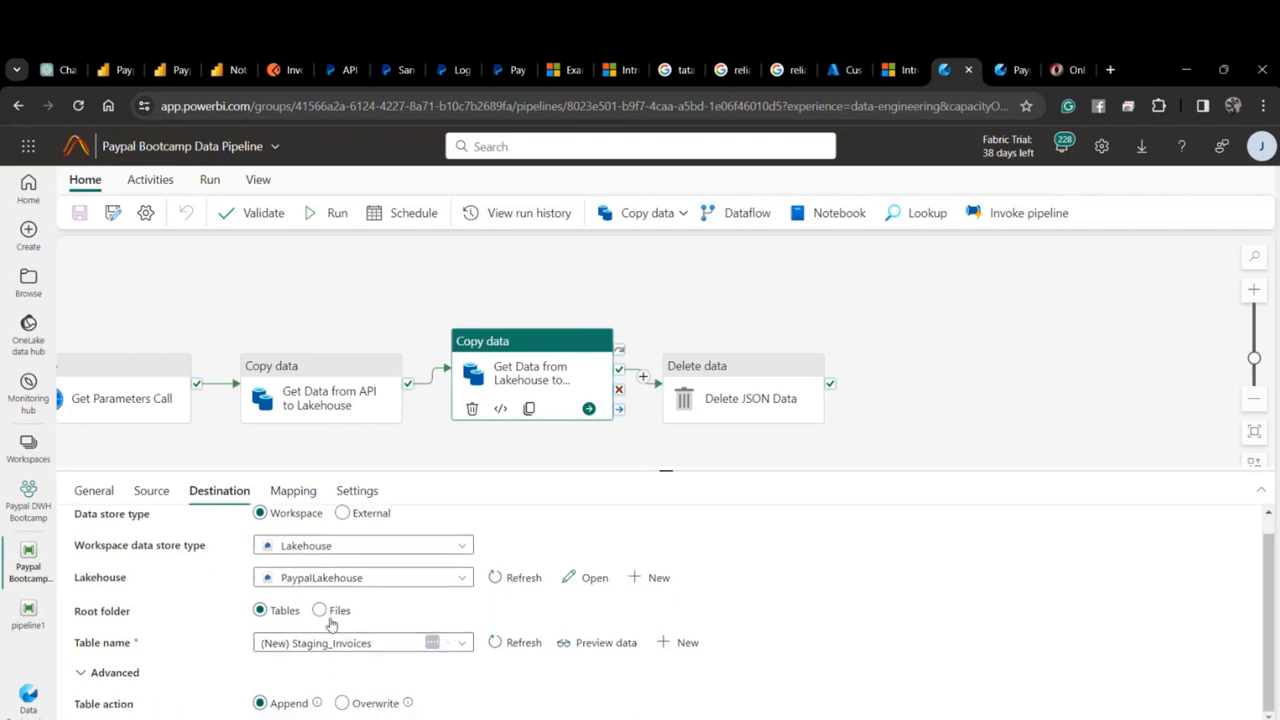
scroll(331, 622, "up", 1)
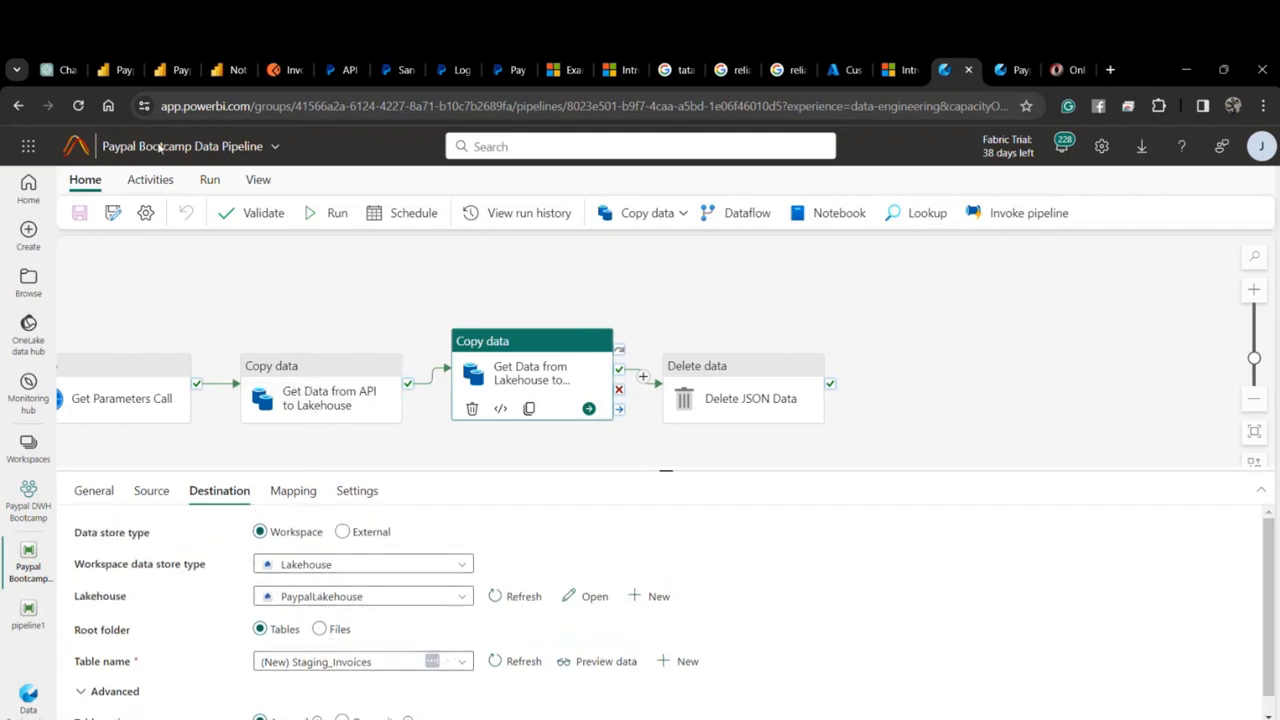
left_click(114, 70)
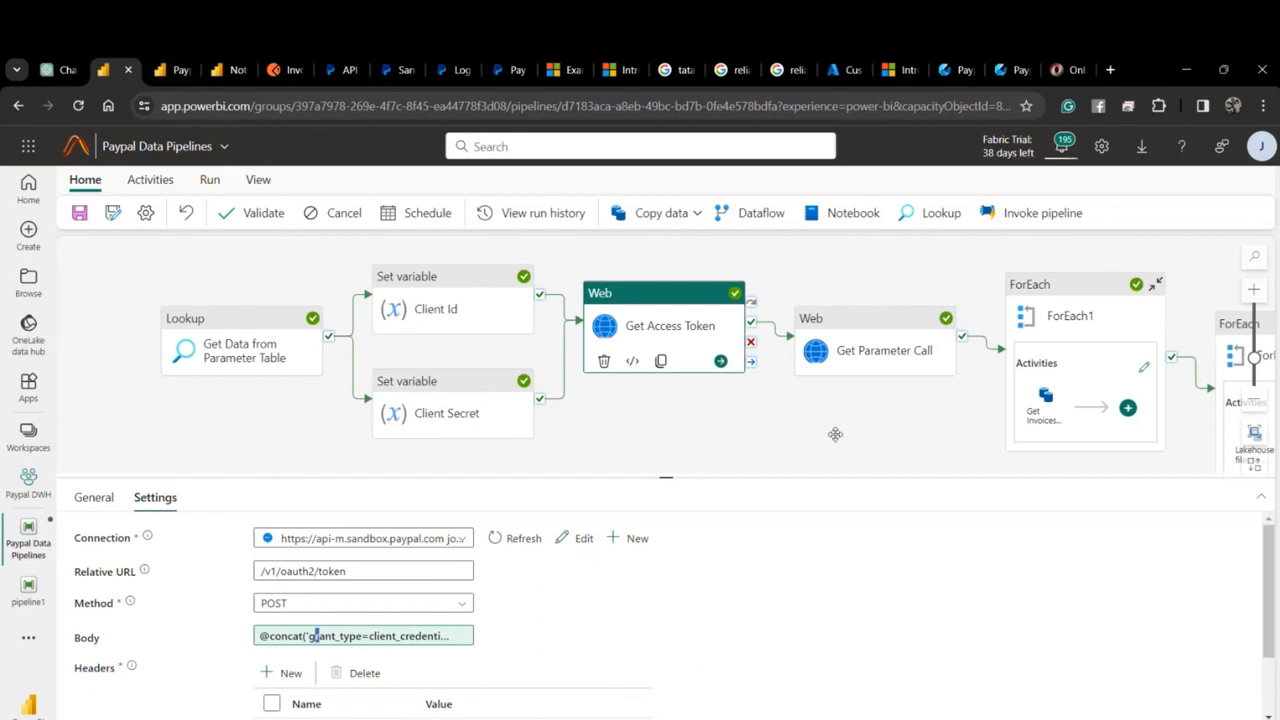
Select ForEach1 in Paypal Data Pipelines, then open PaypalLakehouse's empty rest-api-sink-blob-invoices folder.
left_click_drag(835, 434, 755, 438)
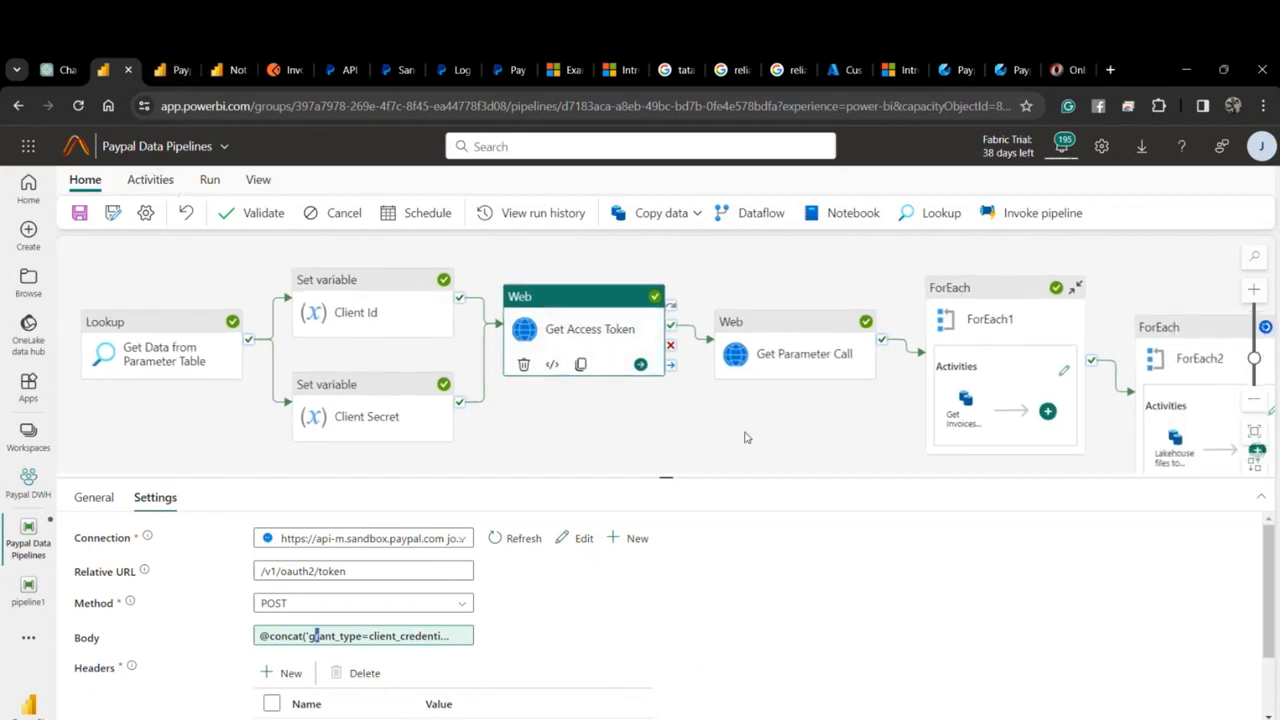
left_click_drag(744, 437, 464, 452)
left_click_drag(561, 294, 405, 294)
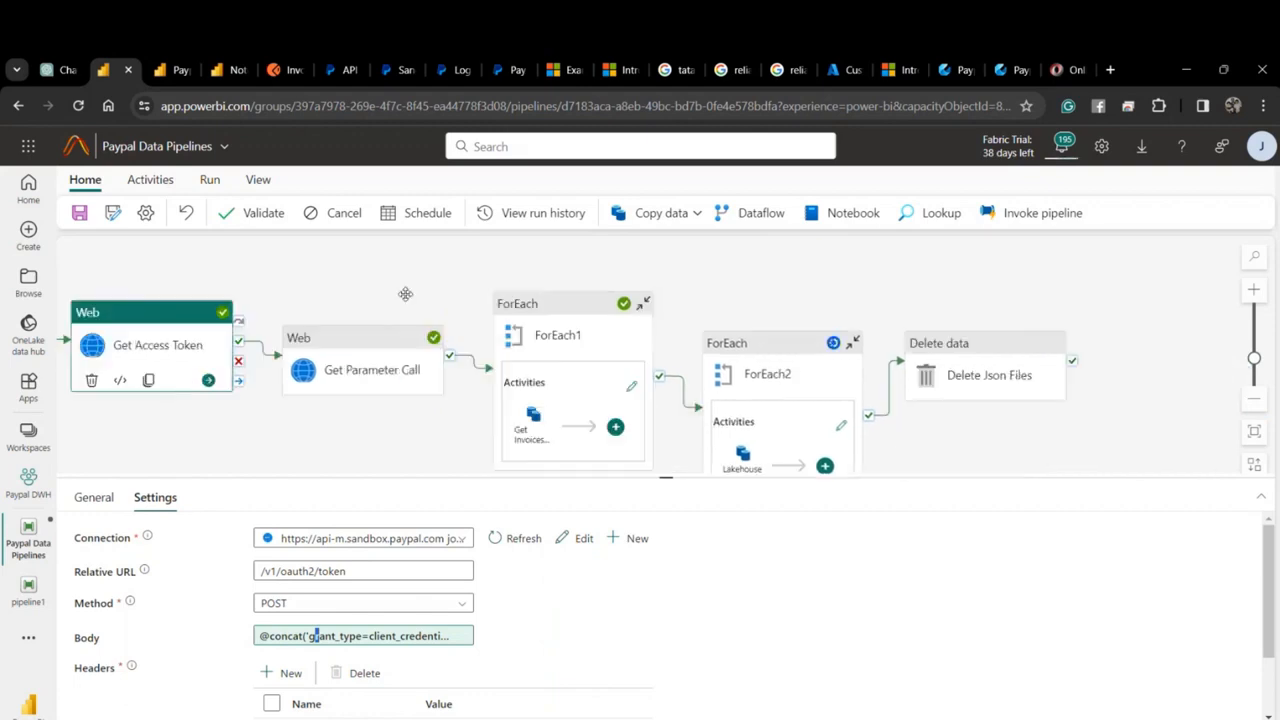
left_click(508, 343)
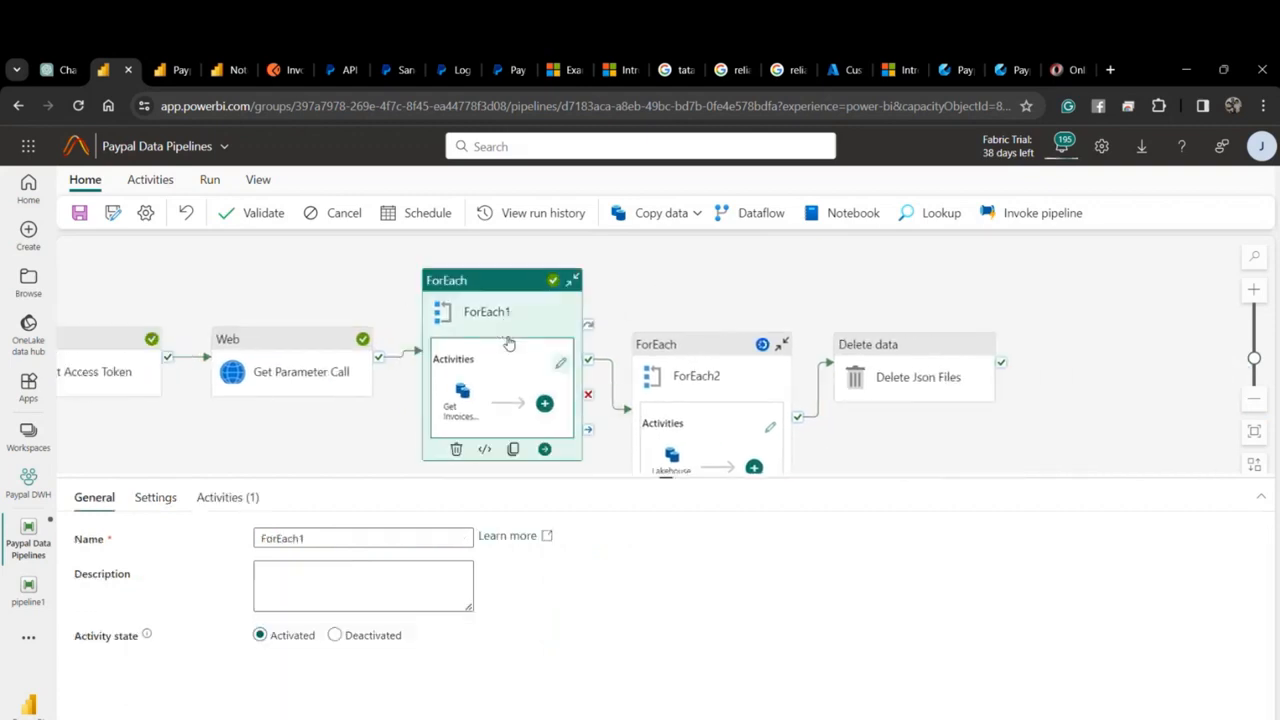
left_click_drag(740, 296, 661, 295)
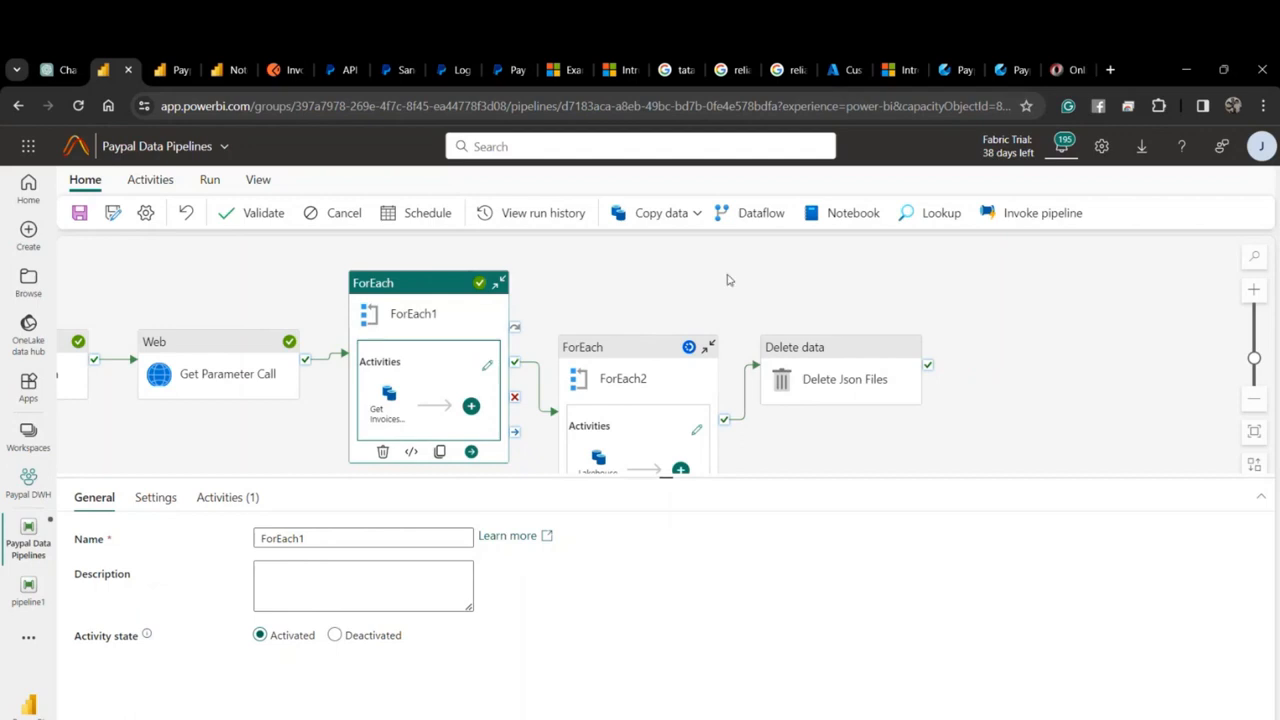
left_click_drag(730, 280, 742, 220)
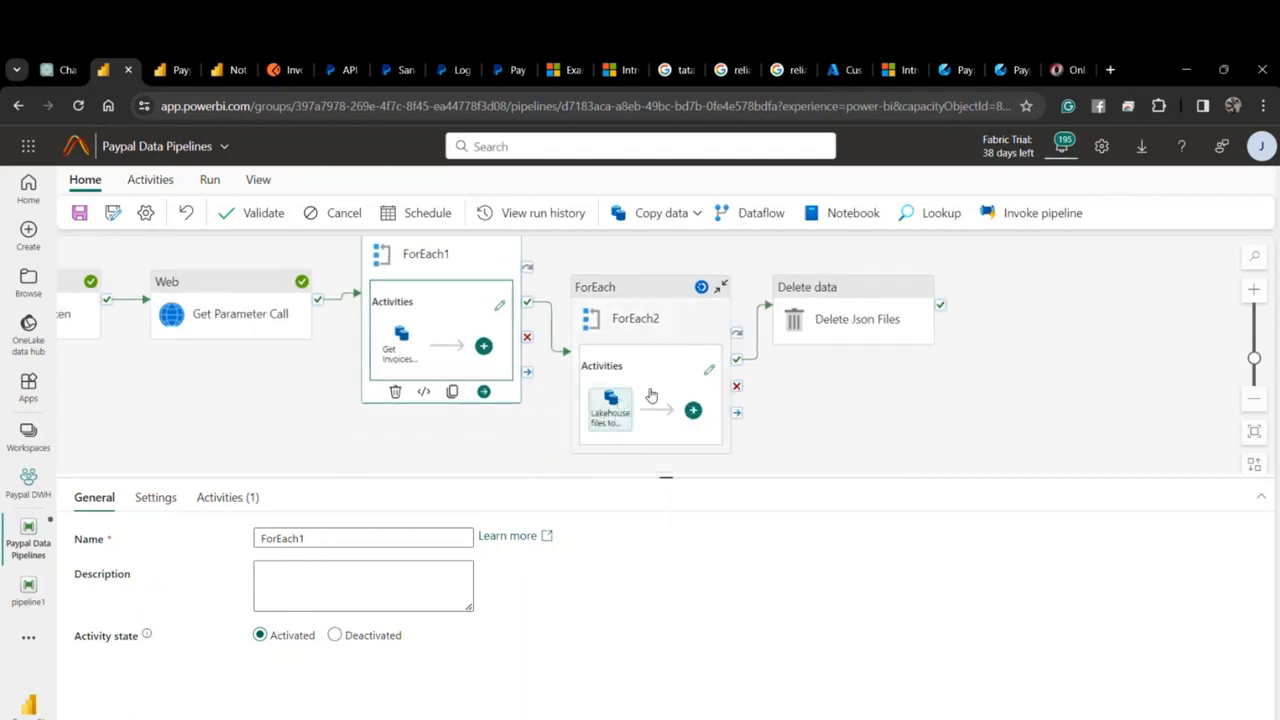
left_click_drag(506, 451, 474, 473)
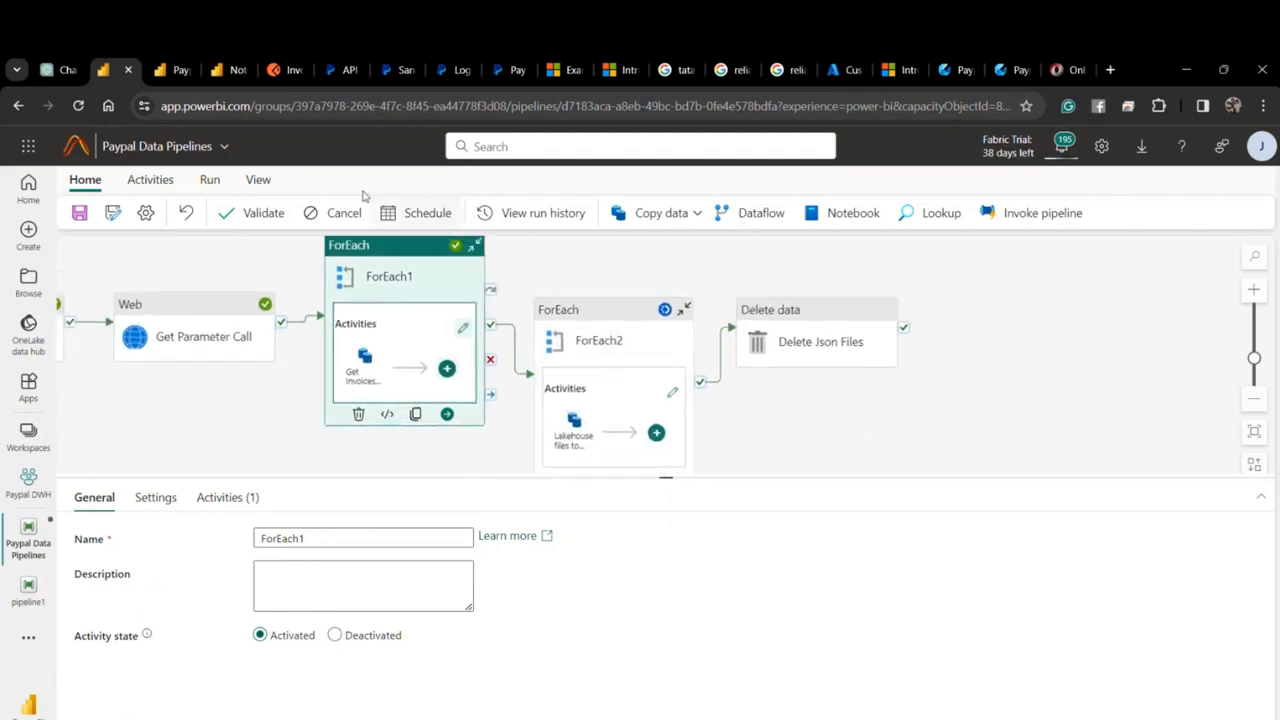
left_click(170, 71)
left_click(383, 412)
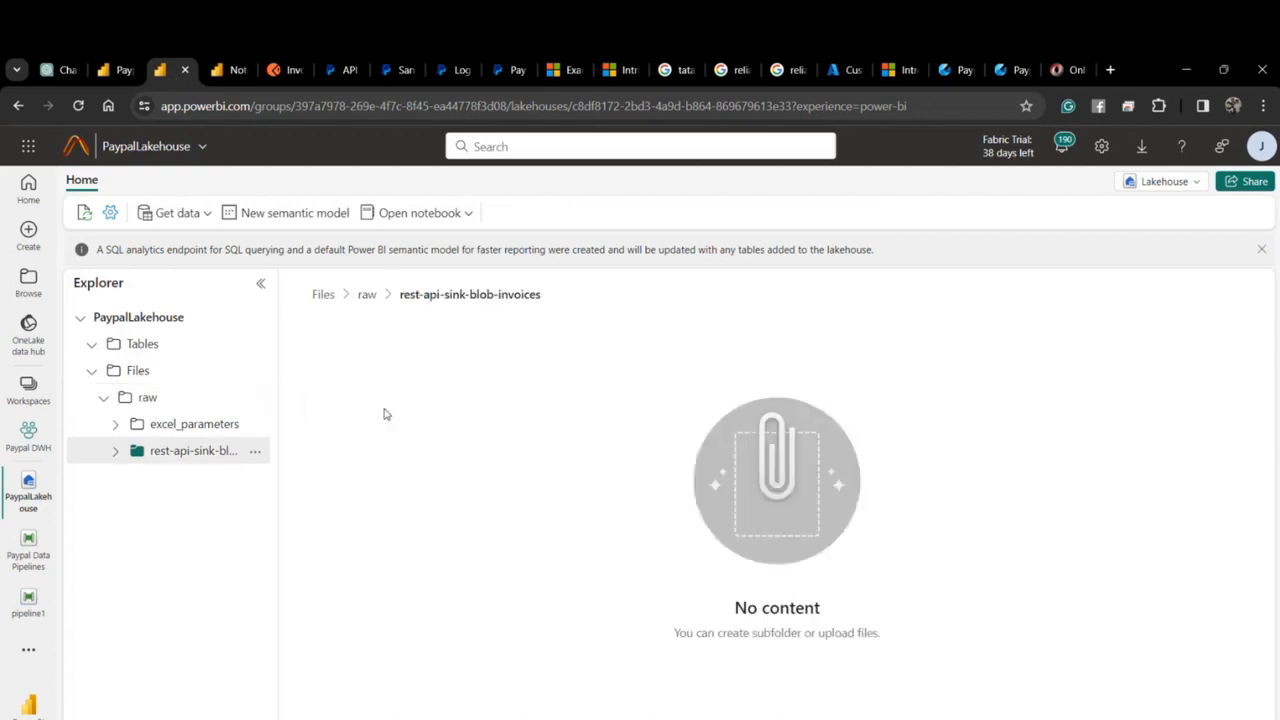
Reload PaypalLakehouse and close the Notebook 1 tab.
left_click(79, 106)
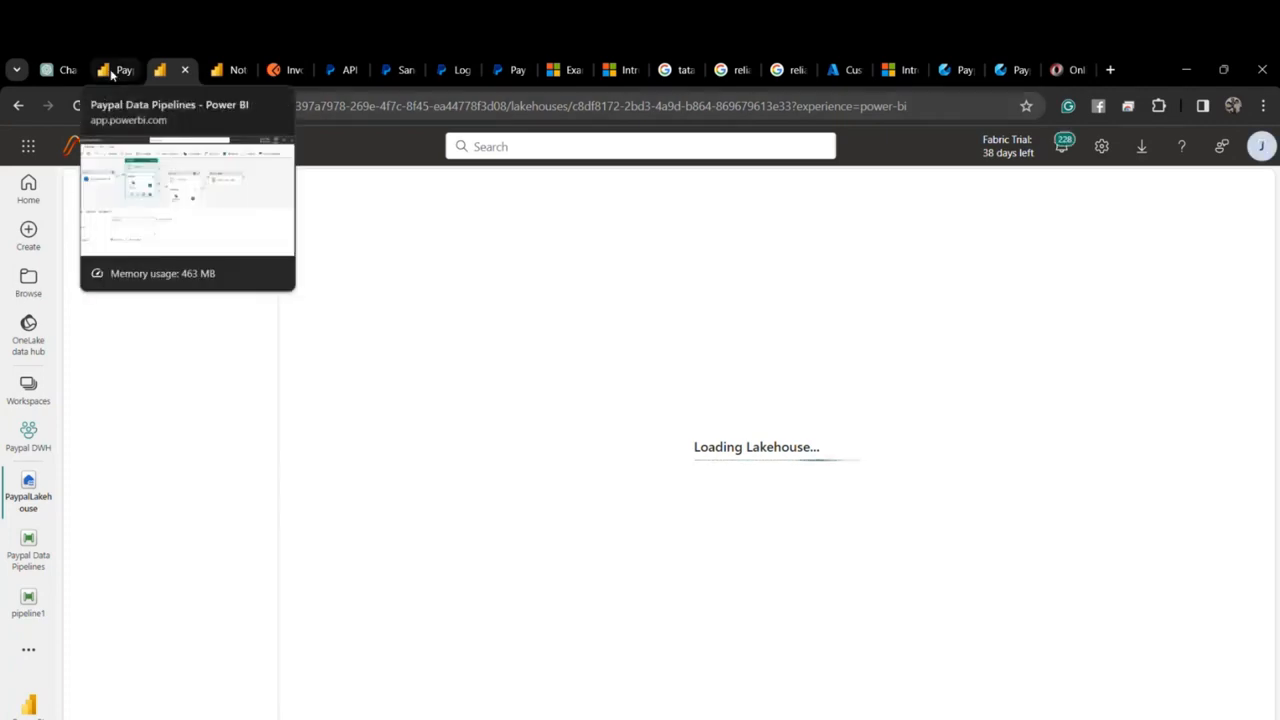
left_click(235, 69)
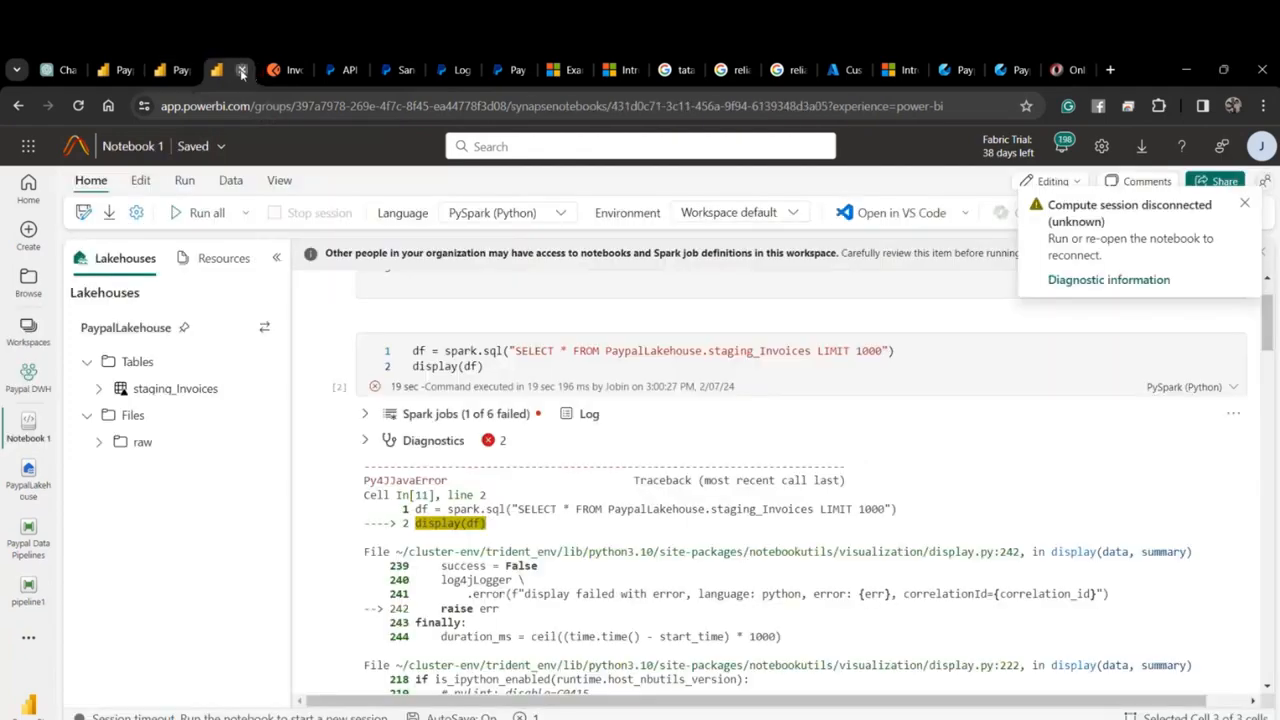
left_click(241, 72)
left_click(175, 72)
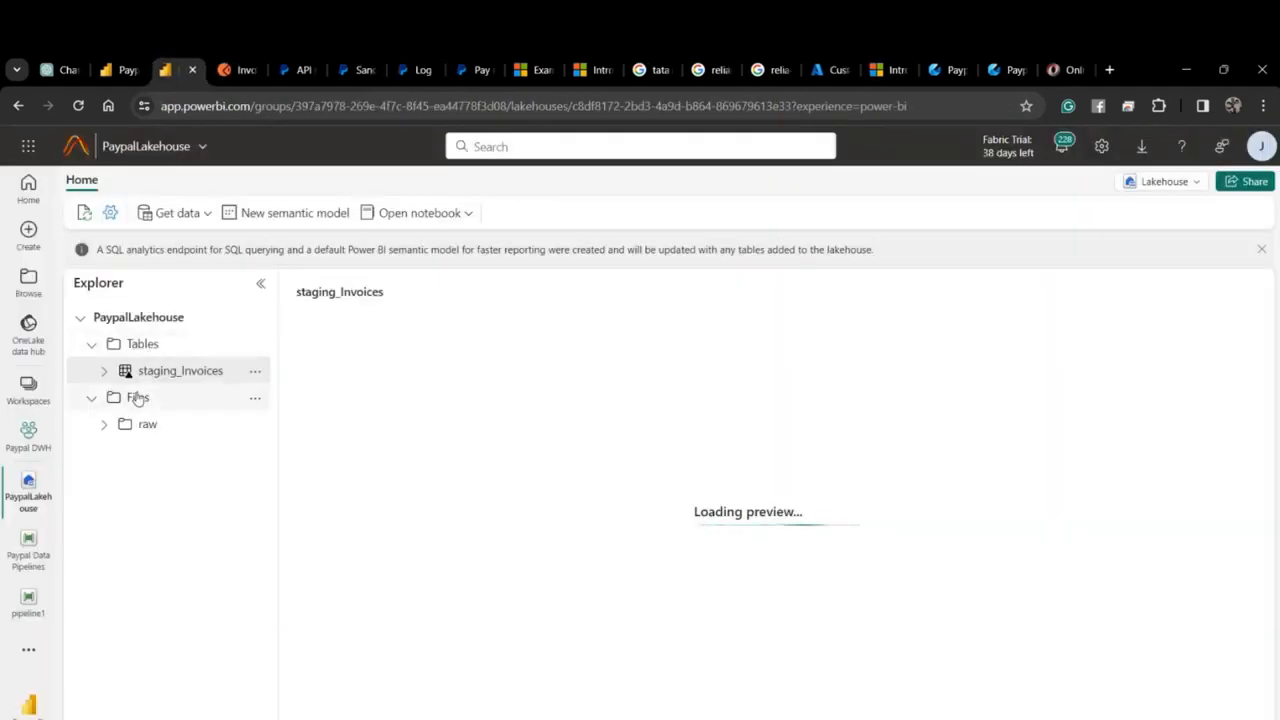
Delete the staging_Invoices table, reload the lakehouse, and open the raw folder.
left_click(256, 371)
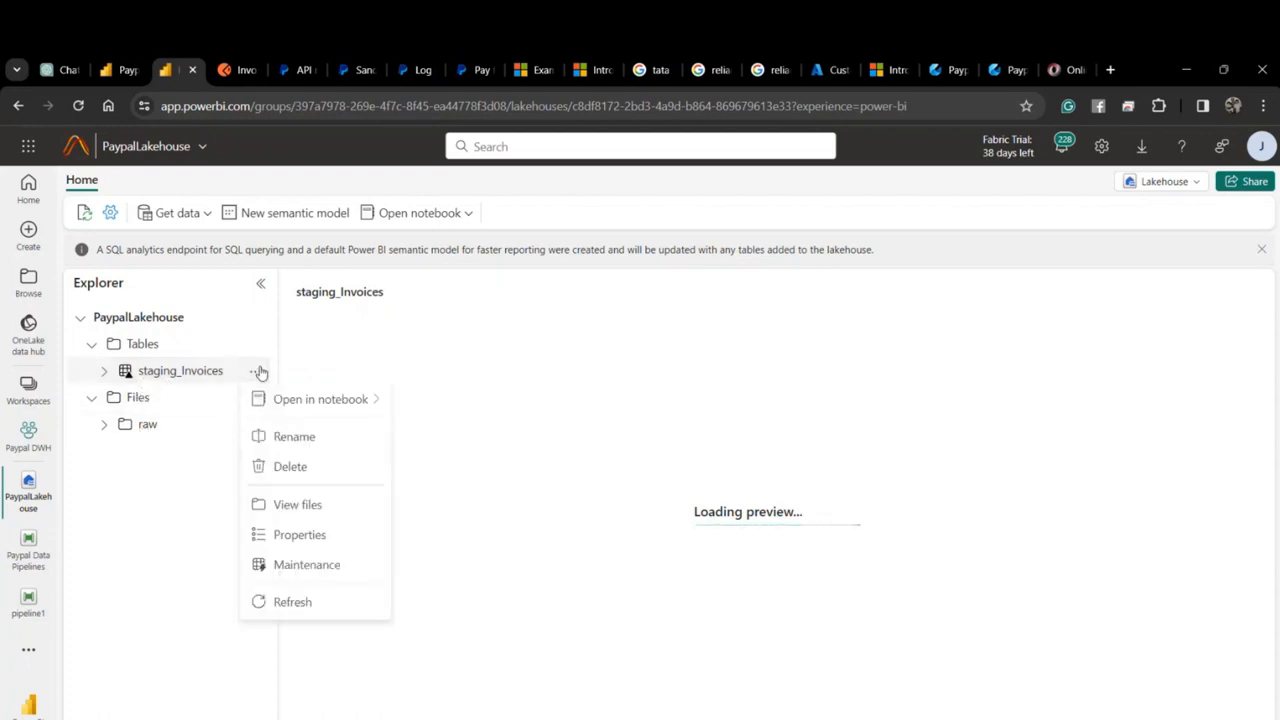
left_click(308, 467)
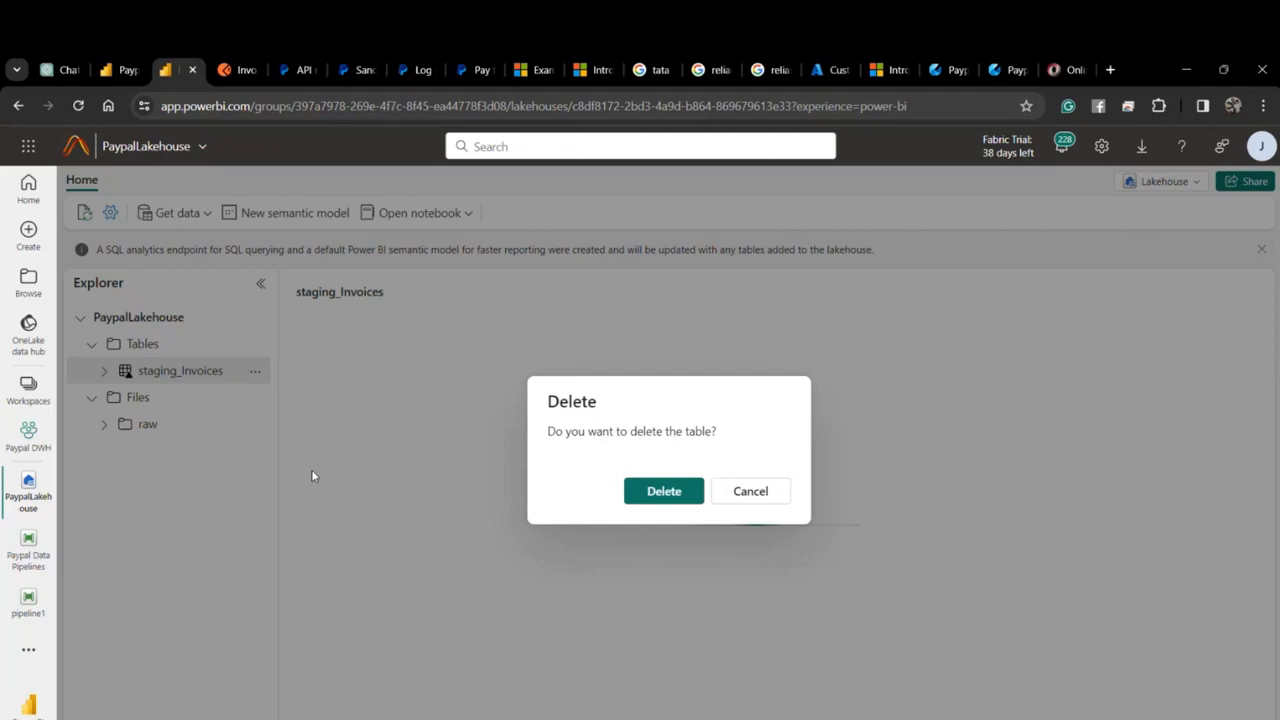
left_click(650, 494)
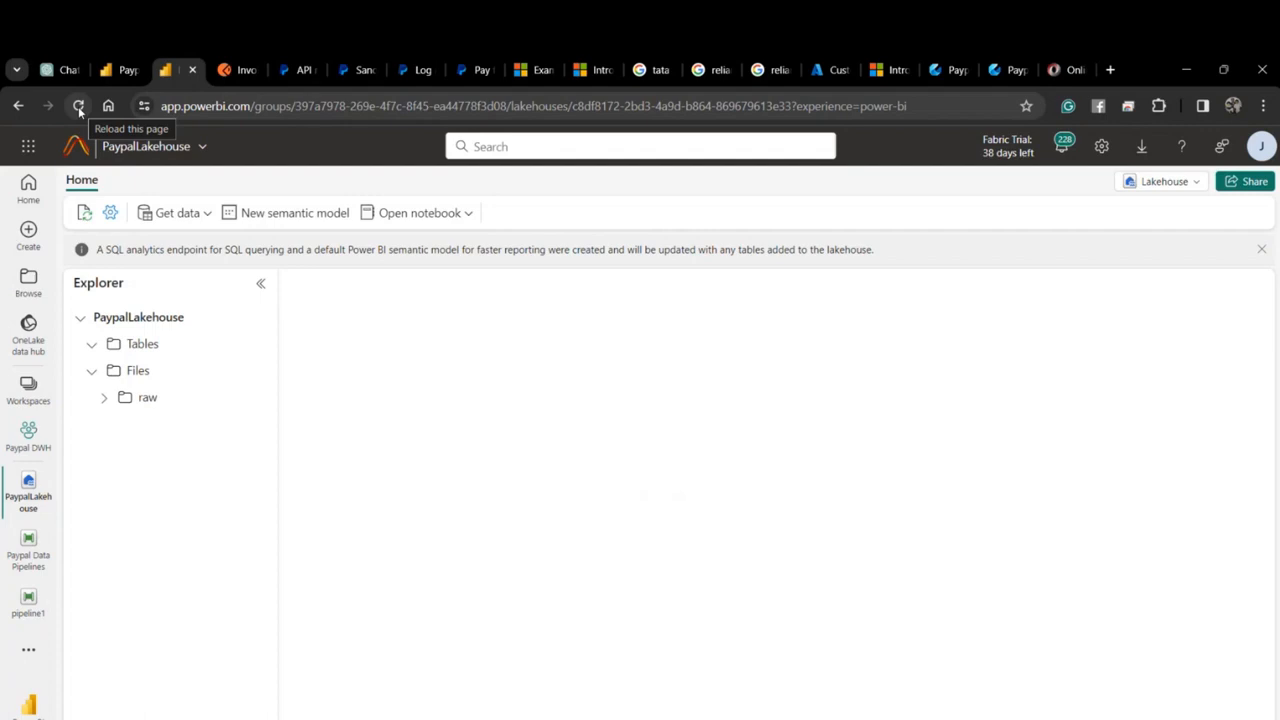
left_click(79, 107)
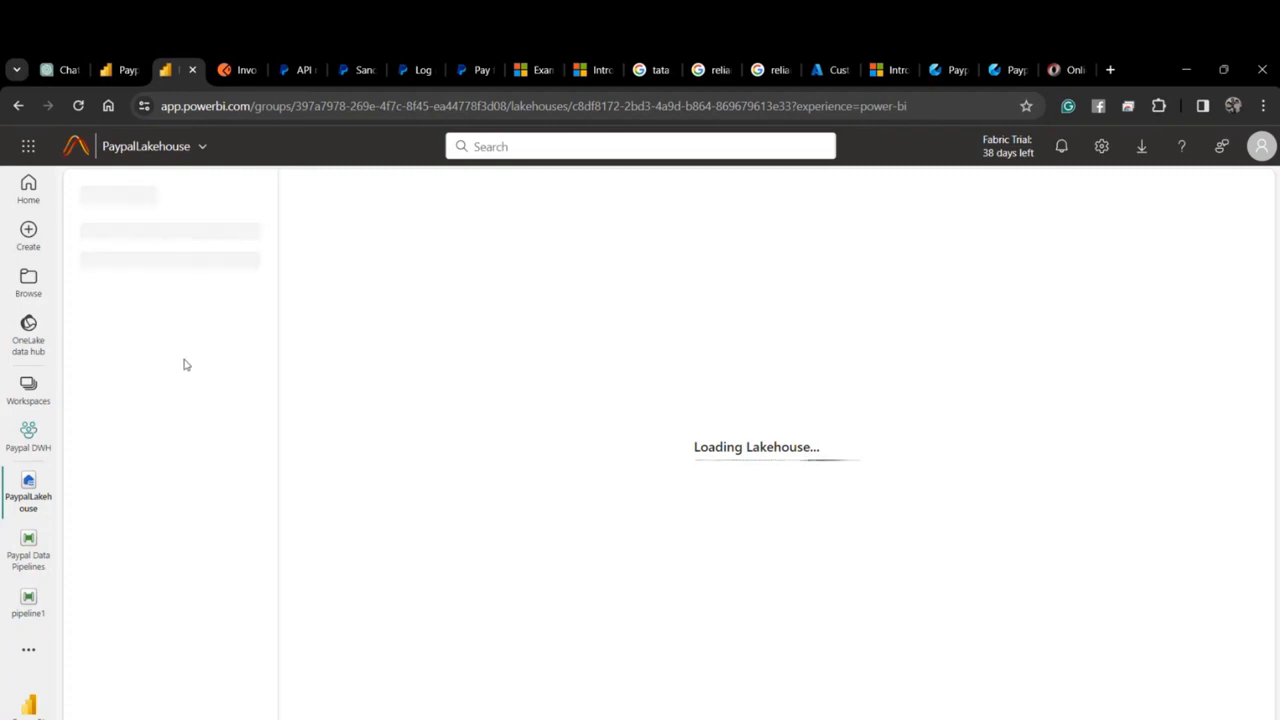
left_click(158, 399)
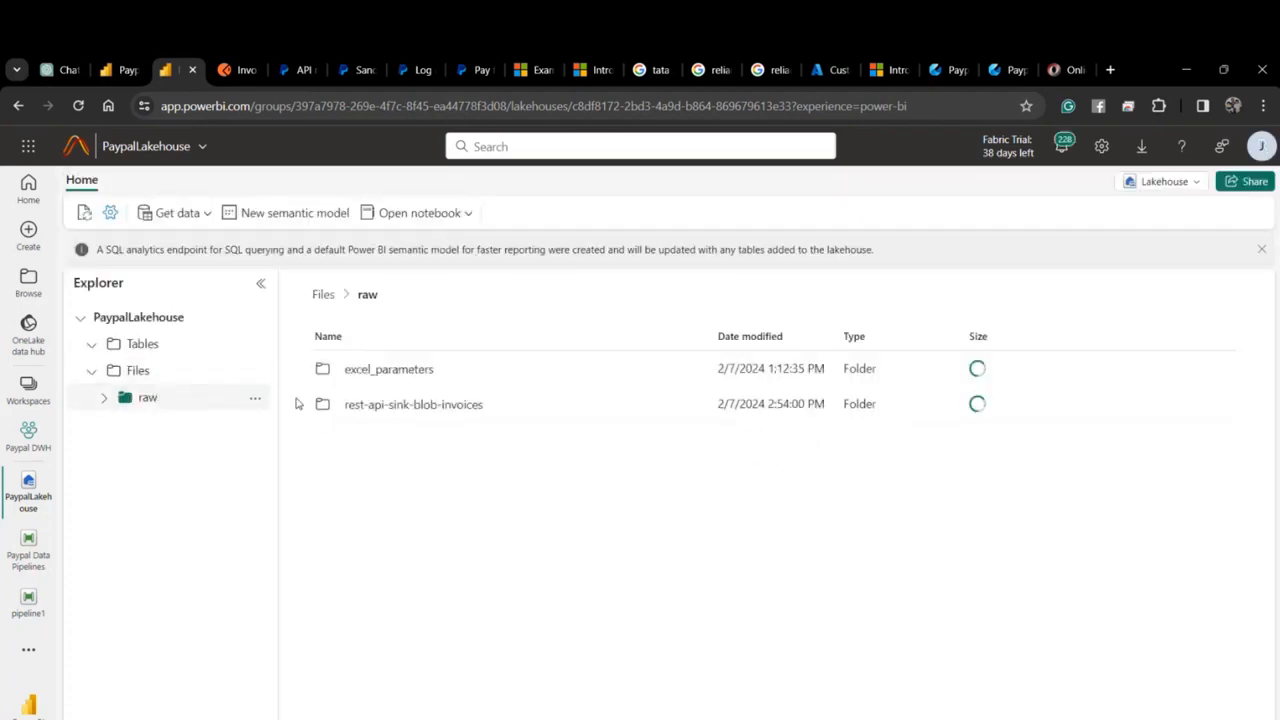
Copy the rest-api-sink-blob-invoices folder name, then delete the folder and its ten JSON files.
left_click(408, 404)
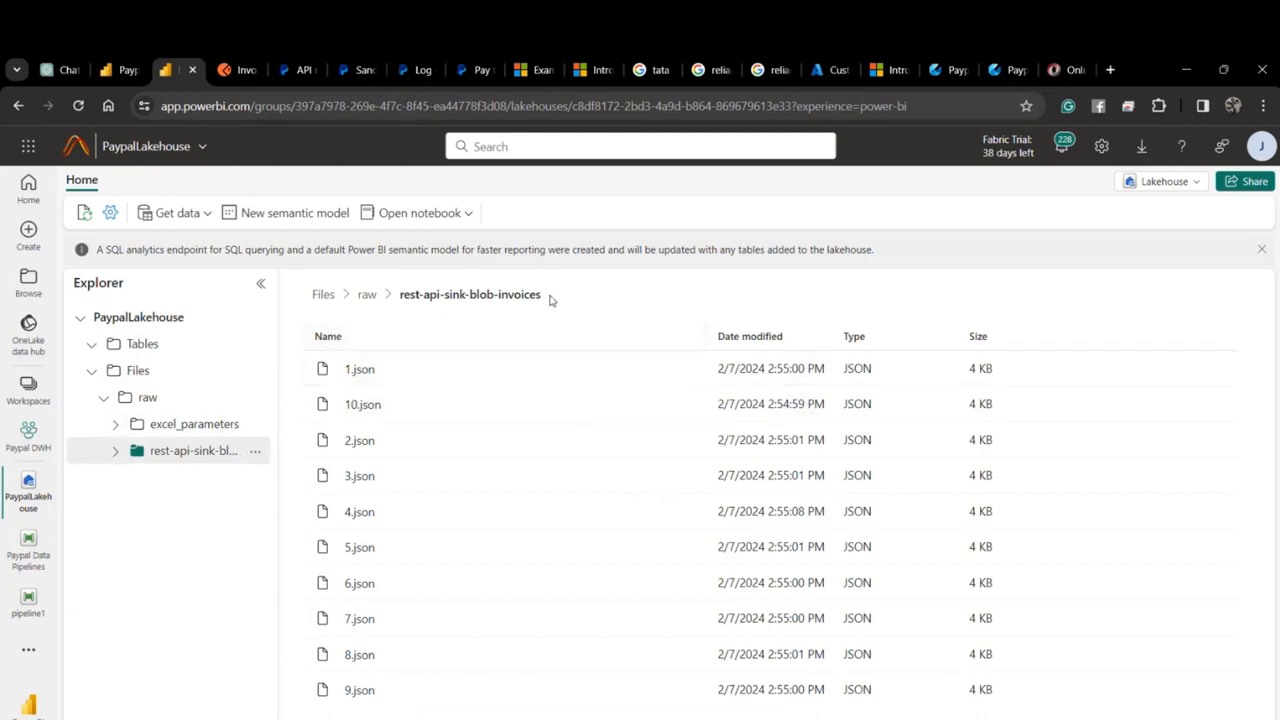
left_click_drag(549, 300, 400, 292)
key("ctrl+c")
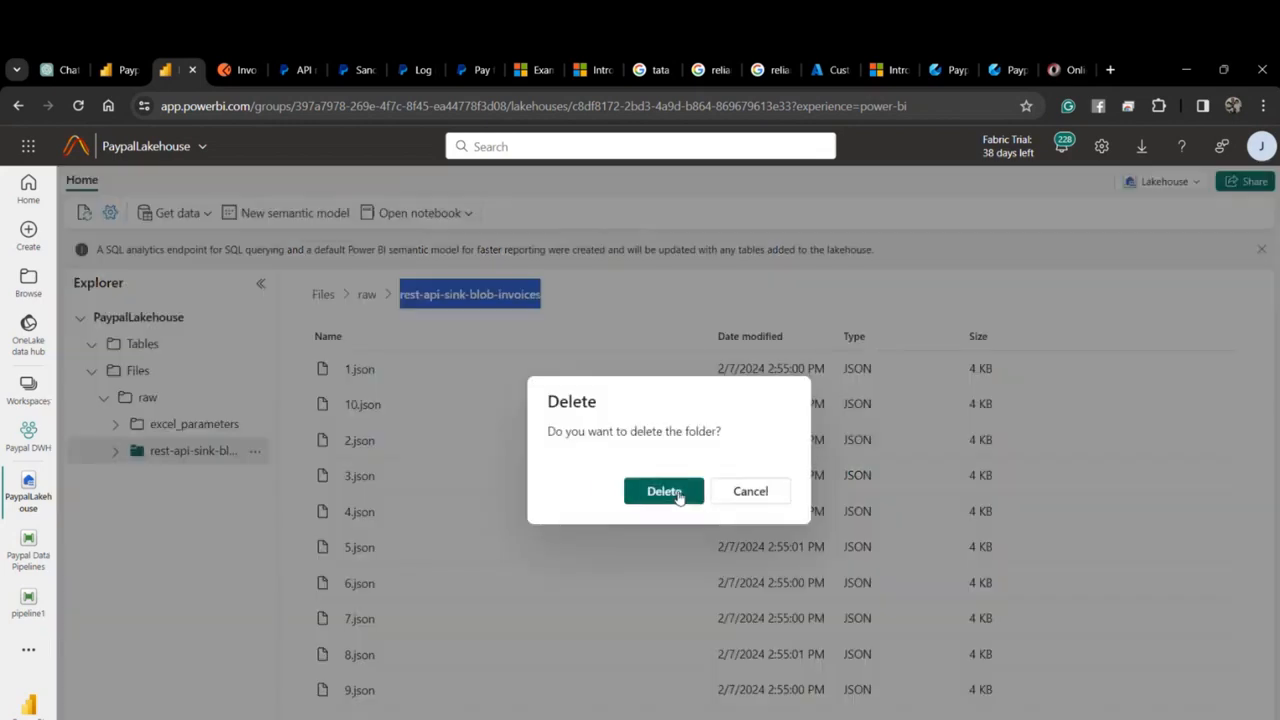
left_click(660, 491)
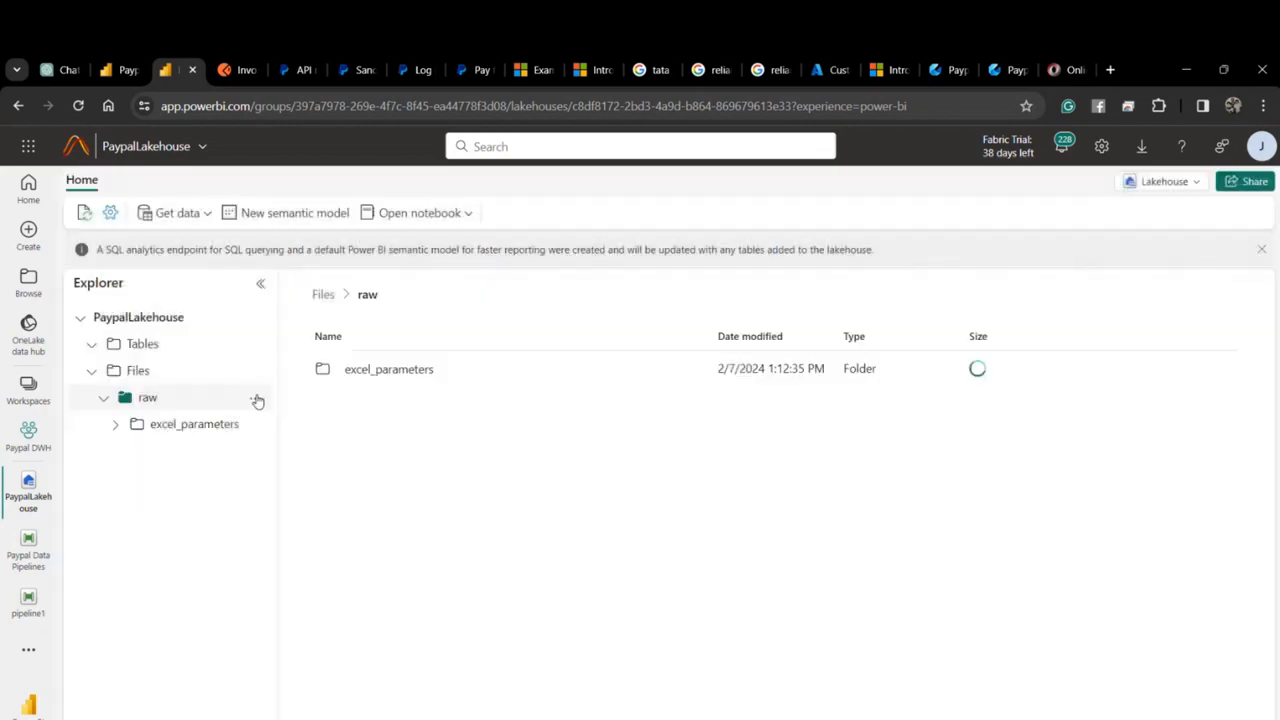
Create an empty rest-api-sink-blob-invoices subfolder under raw using the pasted name.
left_click(255, 398)
left_click(306, 495)
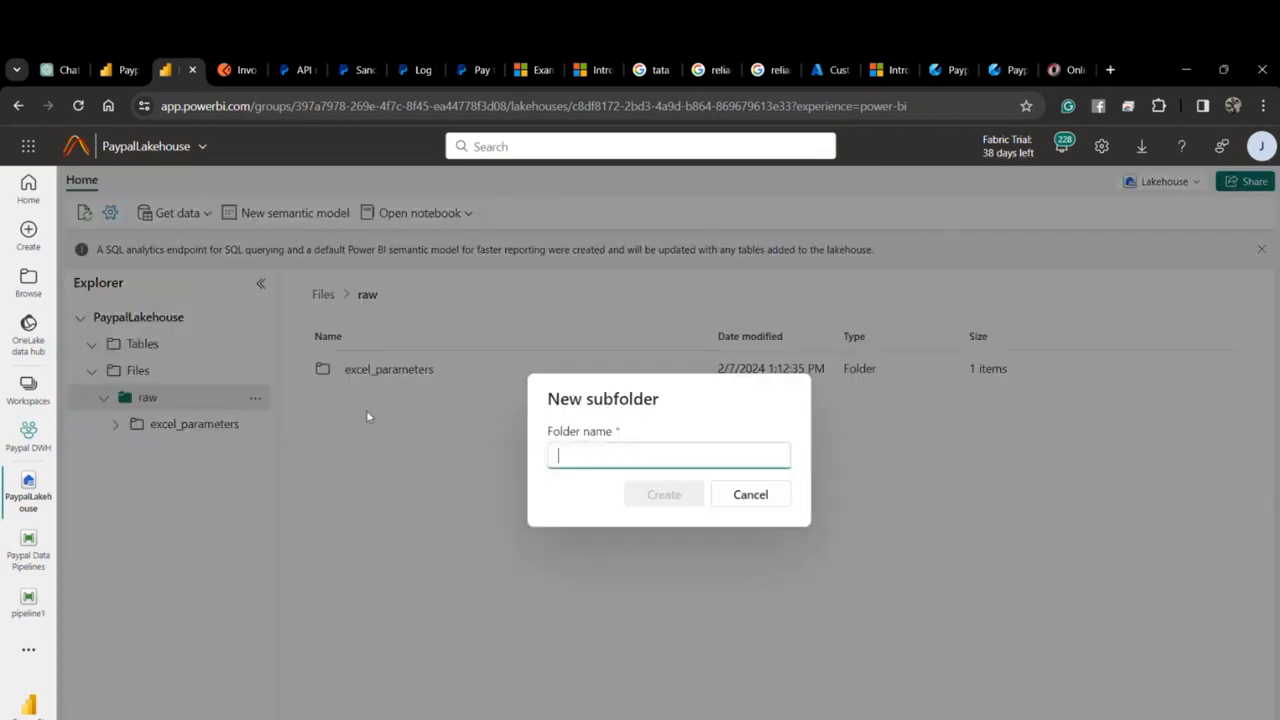
key("ctrl+v")
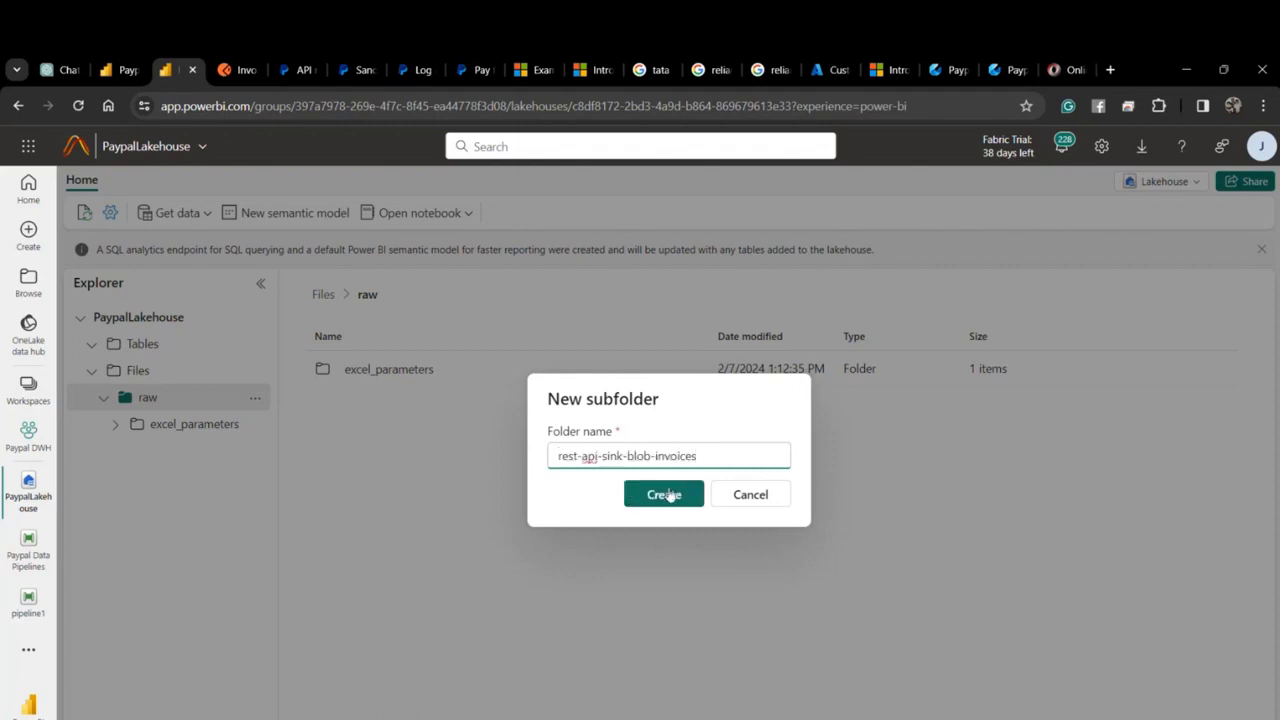
left_click(663, 494)
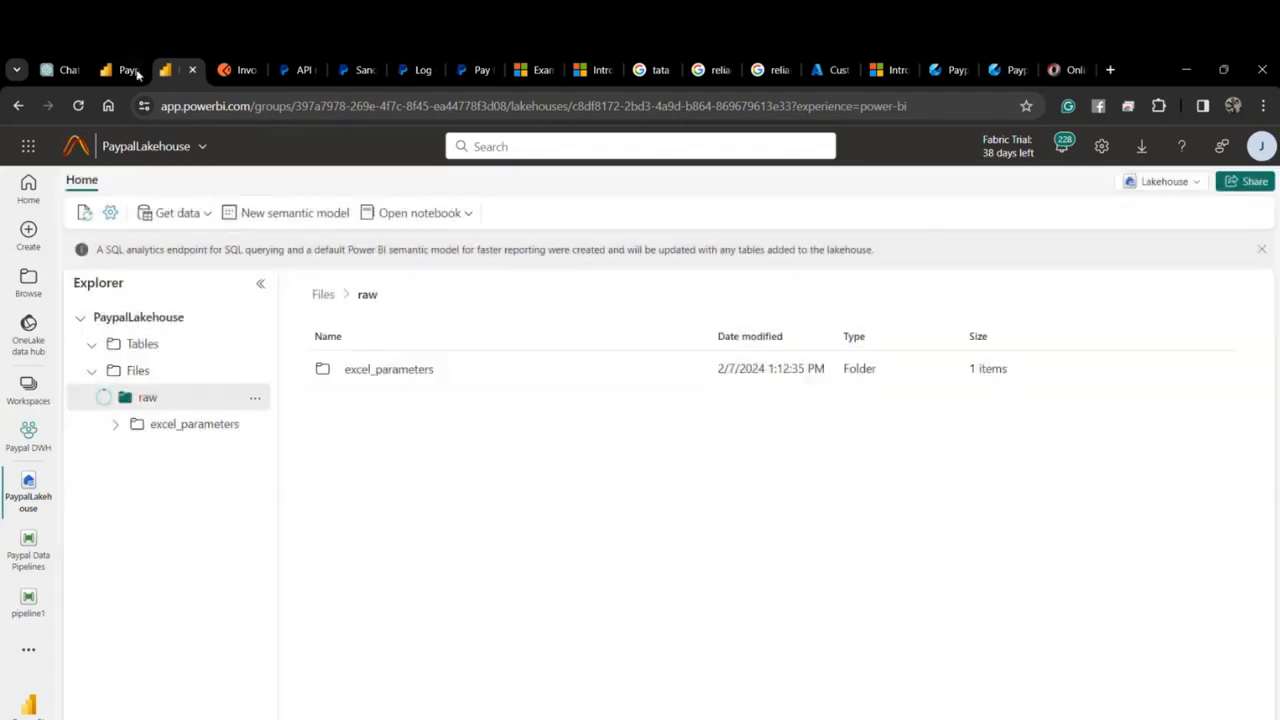
Cancel the current run, save the Paypal Data Pipelines pipeline, and reload the page.
left_click(126, 70)
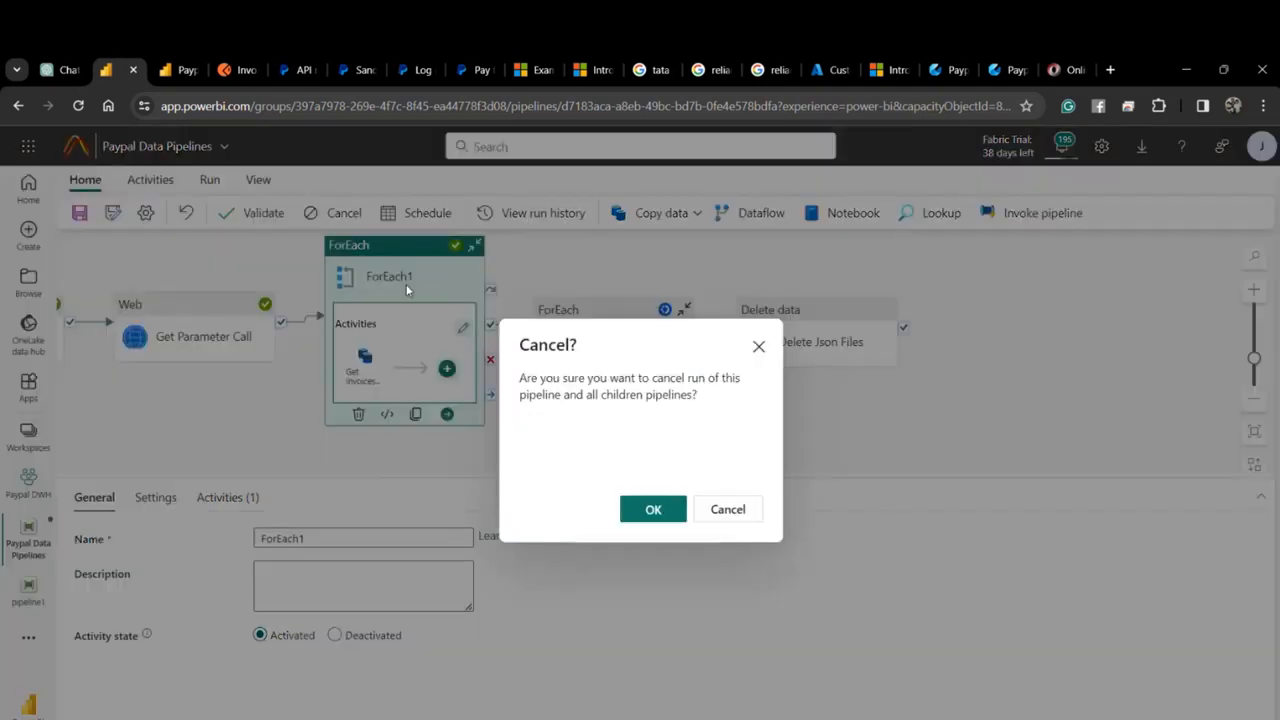
left_click(650, 509)
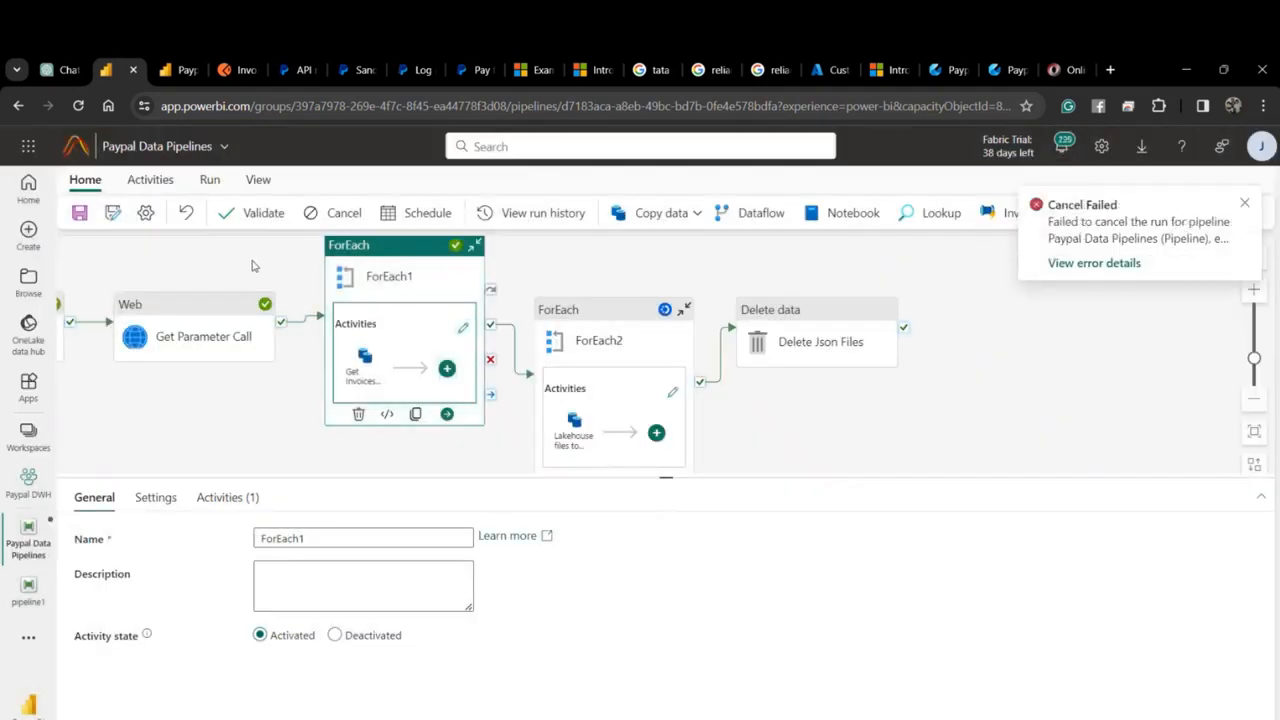
left_click(82, 215)
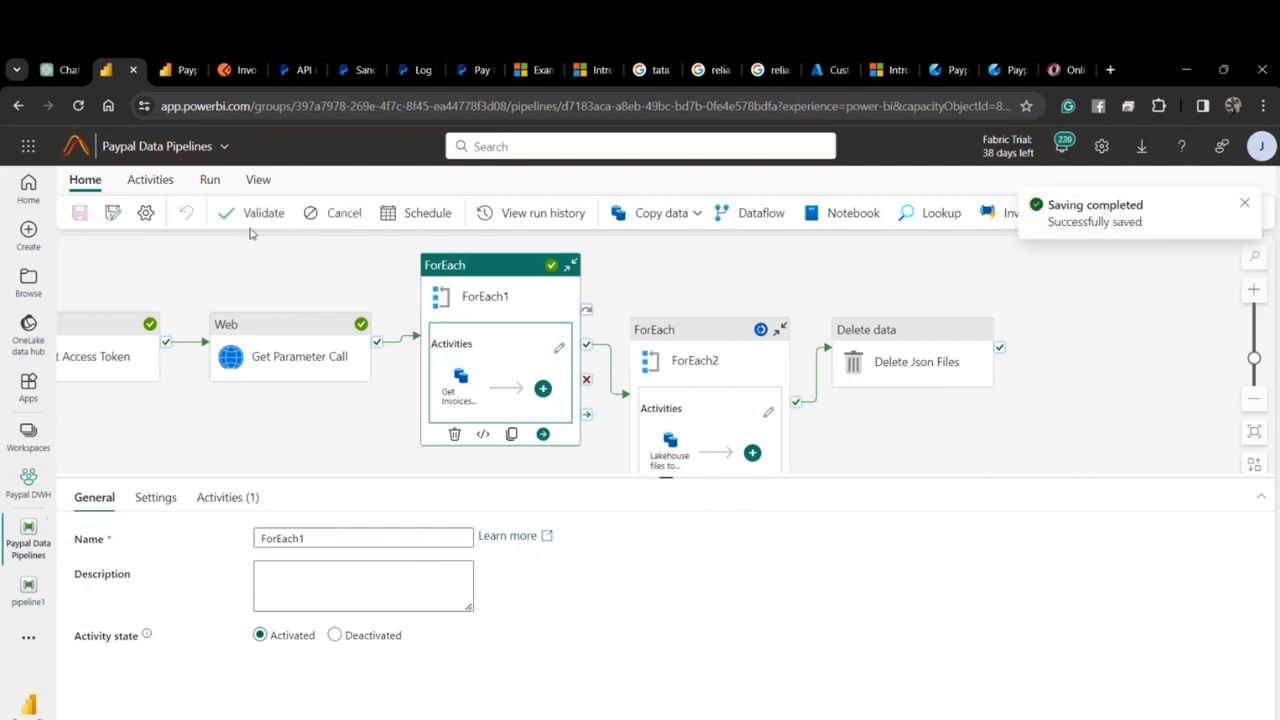
left_click(80, 105)
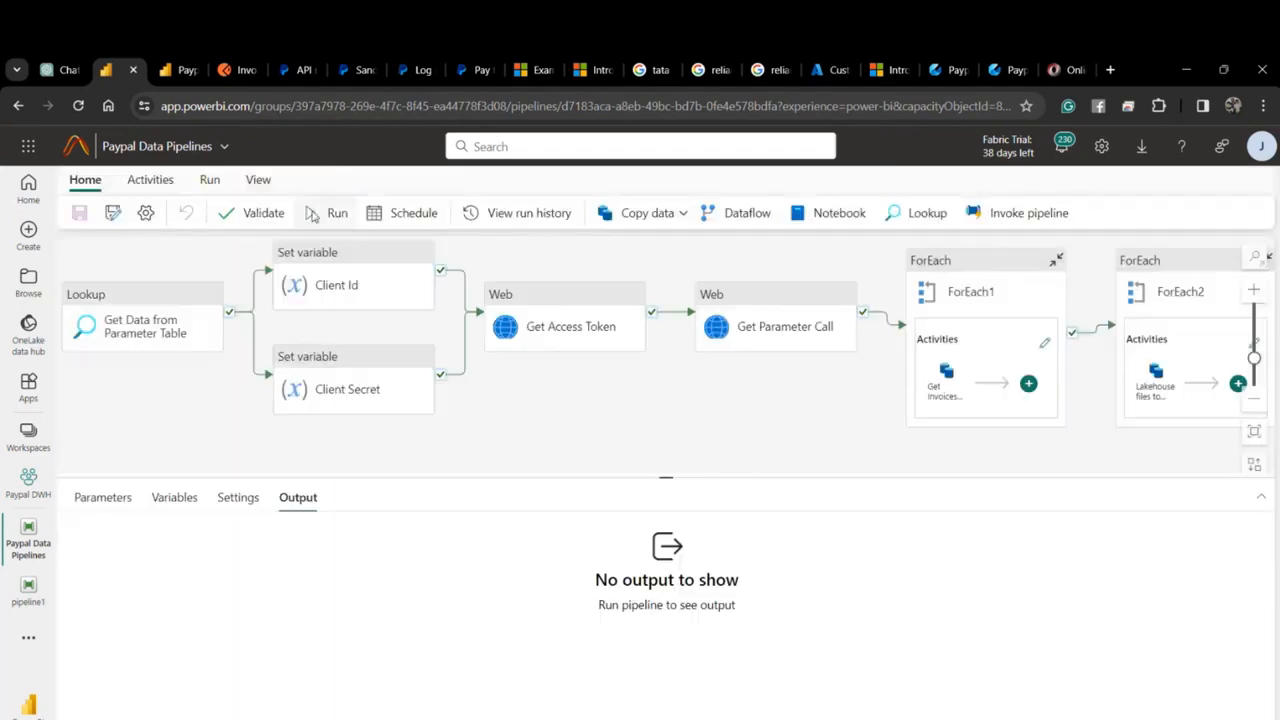
Start a new pipeline run and enlarge the Output panel to track activity runs.
left_click(325, 213)
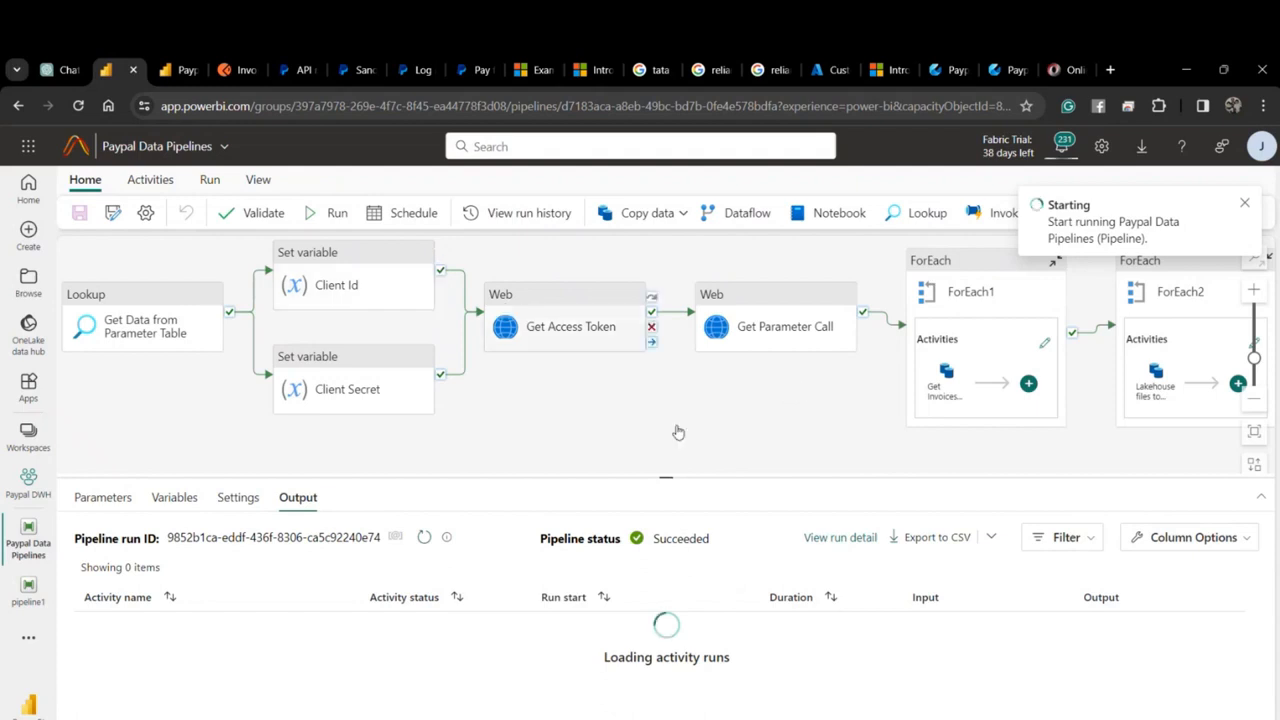
left_click_drag(683, 431, 574, 423)
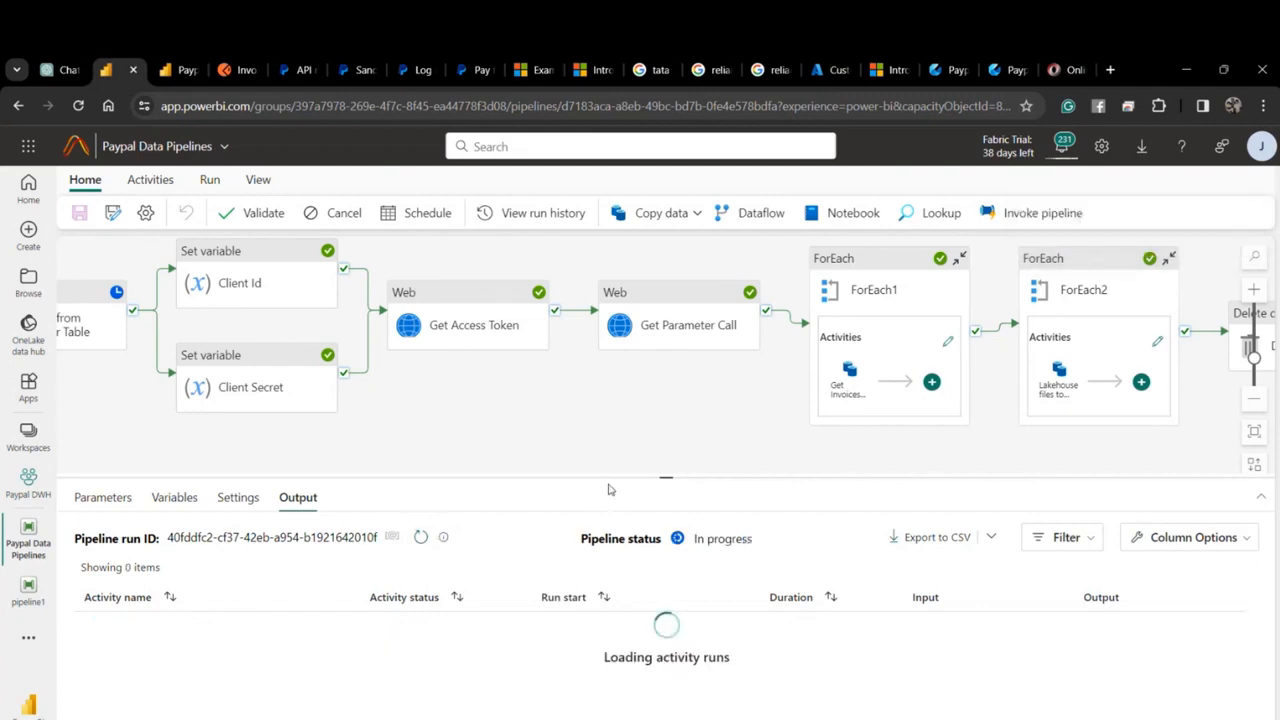
left_click_drag(610, 476, 636, 273)
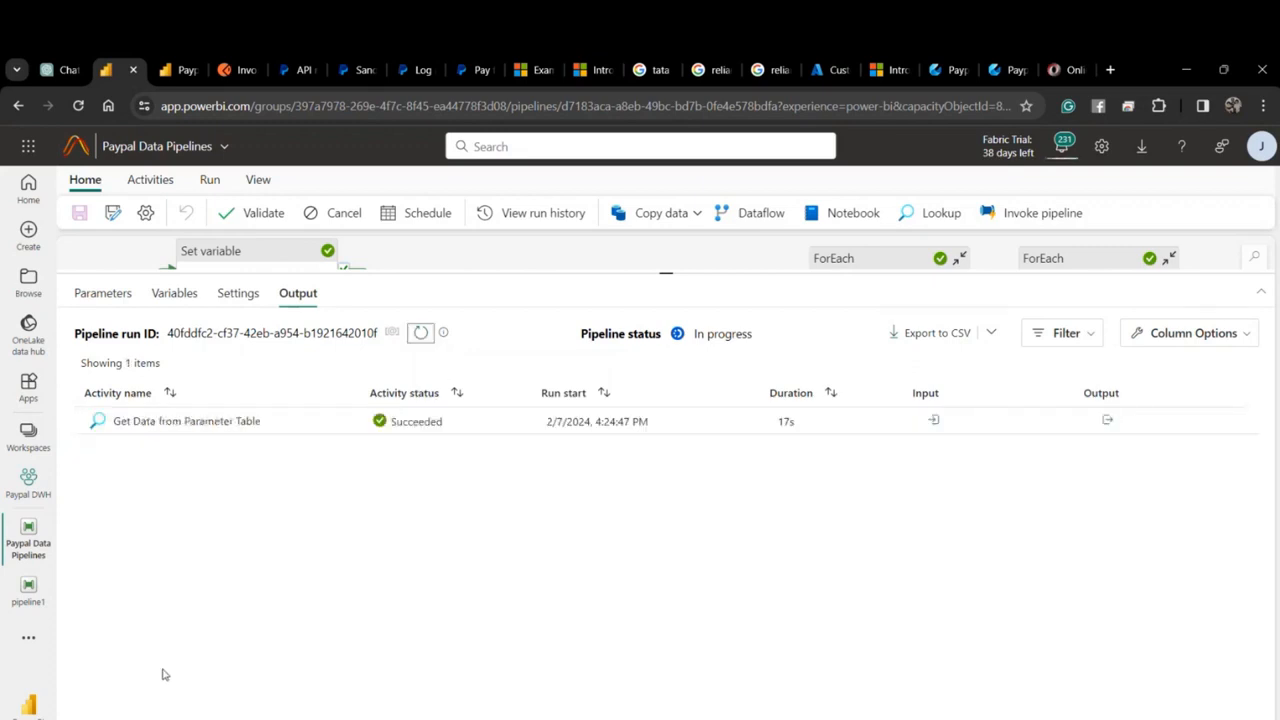
left_click(419, 334)
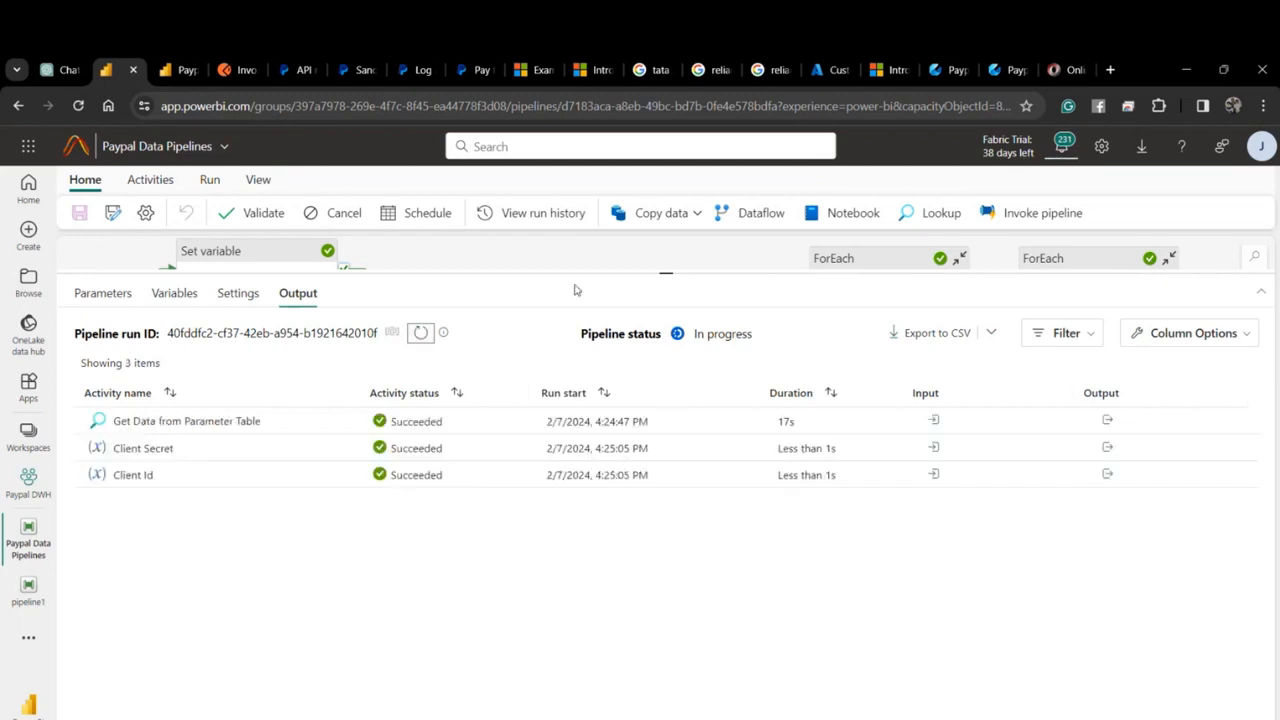
left_click_drag(604, 283, 610, 428)
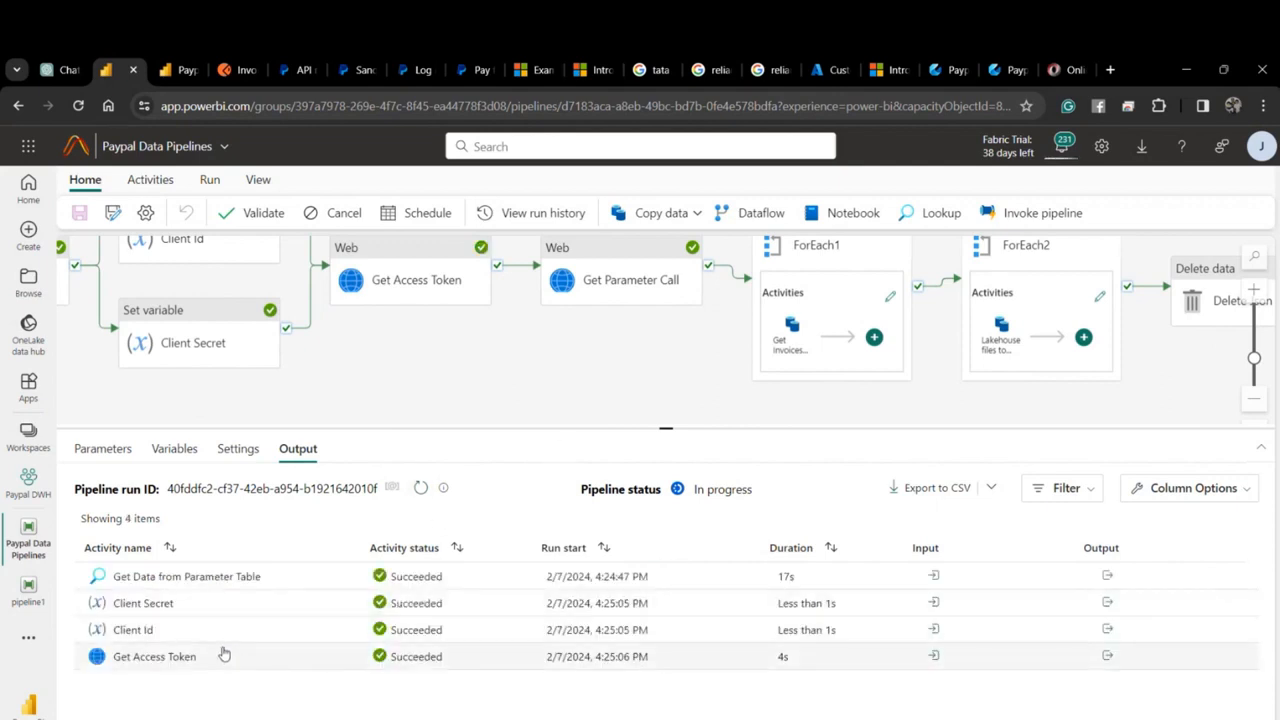
left_click(420, 488)
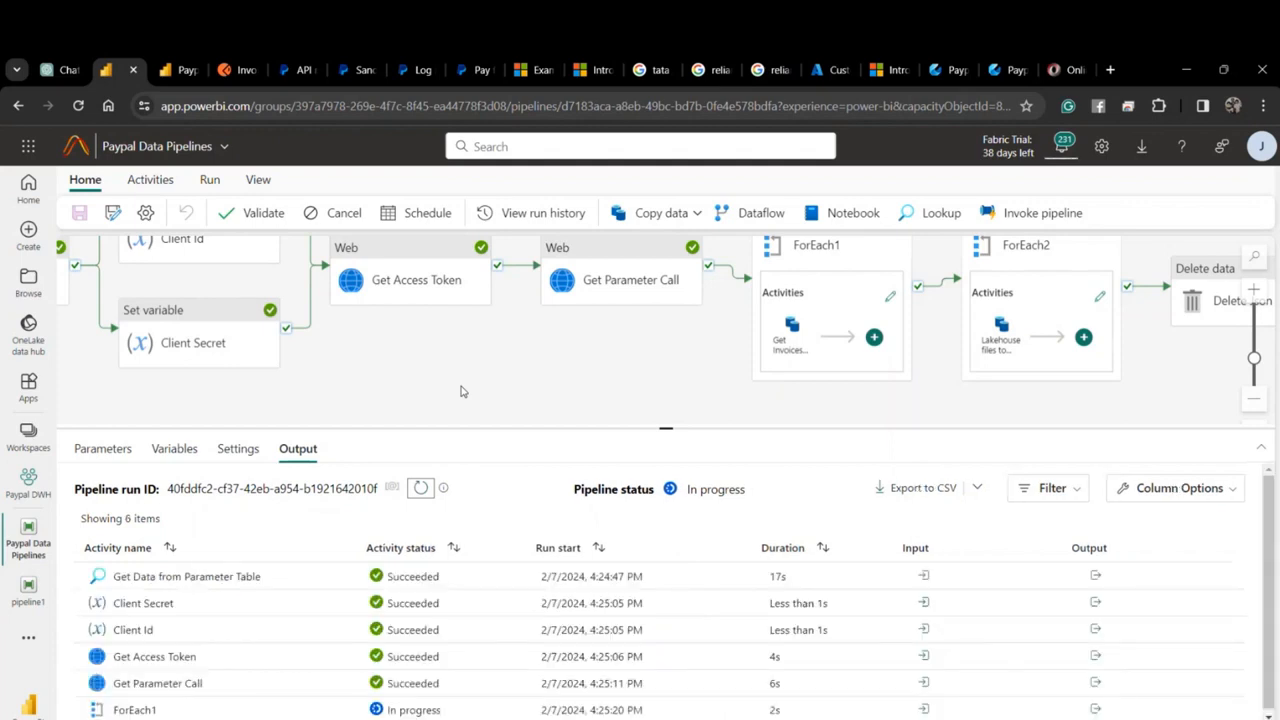
Refresh until all Get Invoices calls succeed and ForEach2 starts, then go to PaypalLakehouse.
scroll(470, 393, "down", 2)
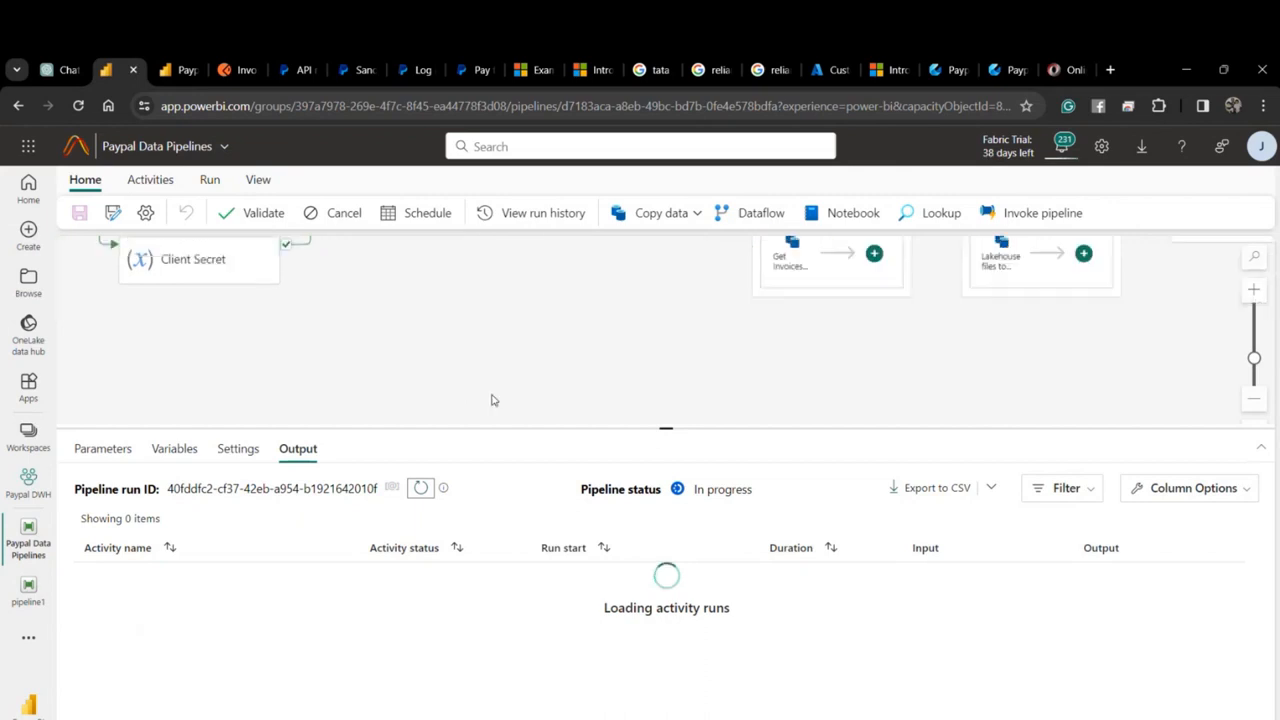
left_click(421, 488)
left_click_drag(540, 430, 569, 320)
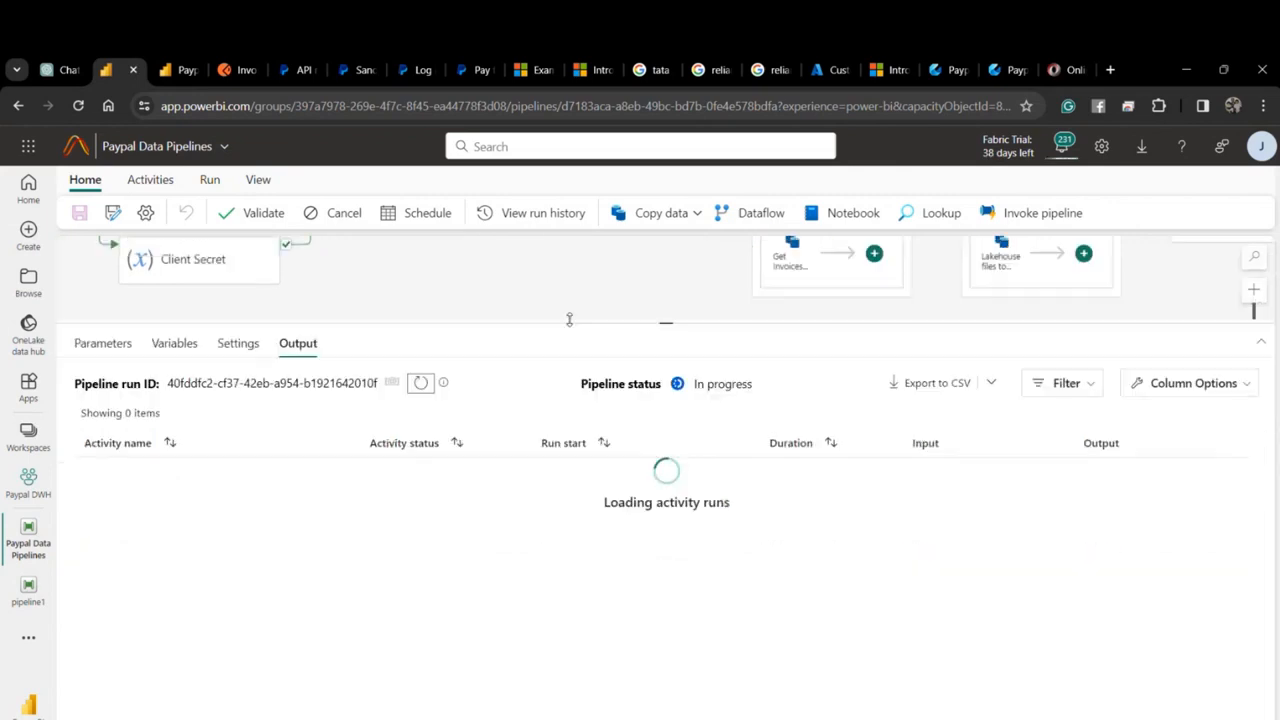
scroll(464, 516, "down", 2)
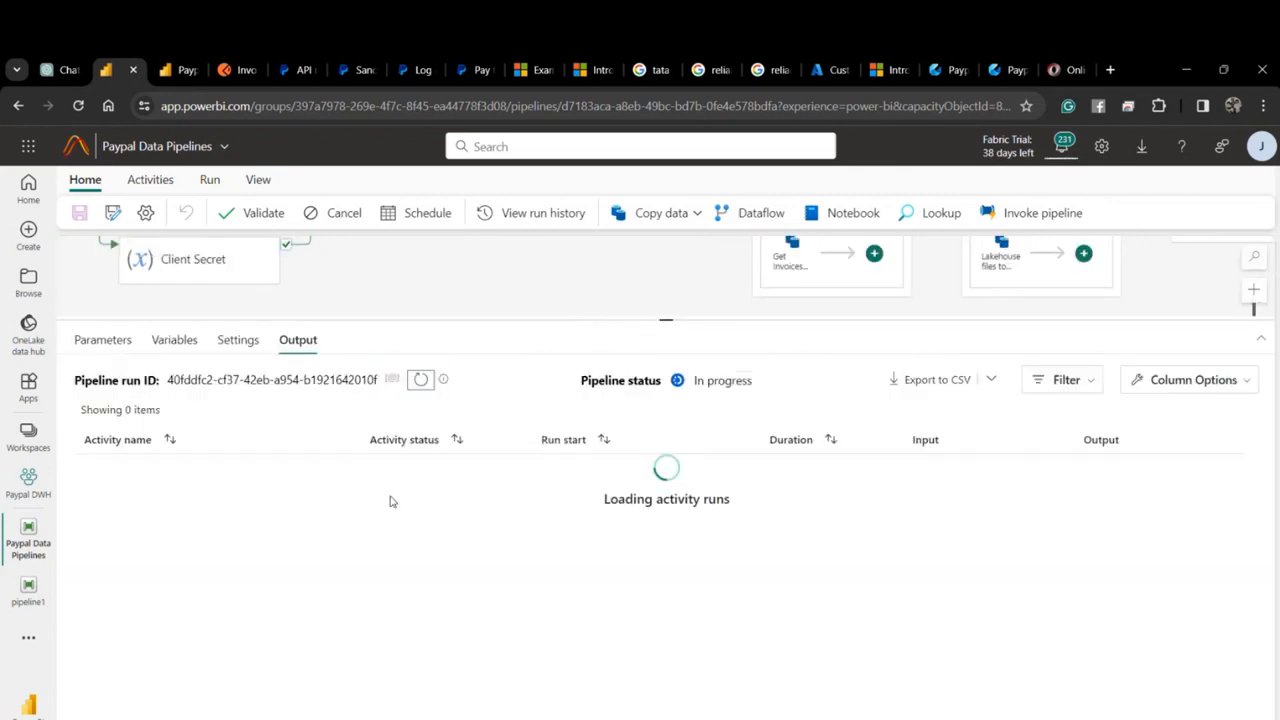
scroll(388, 555, "down", 3)
scroll(294, 560, "down", 3)
scroll(340, 535, "down", 3)
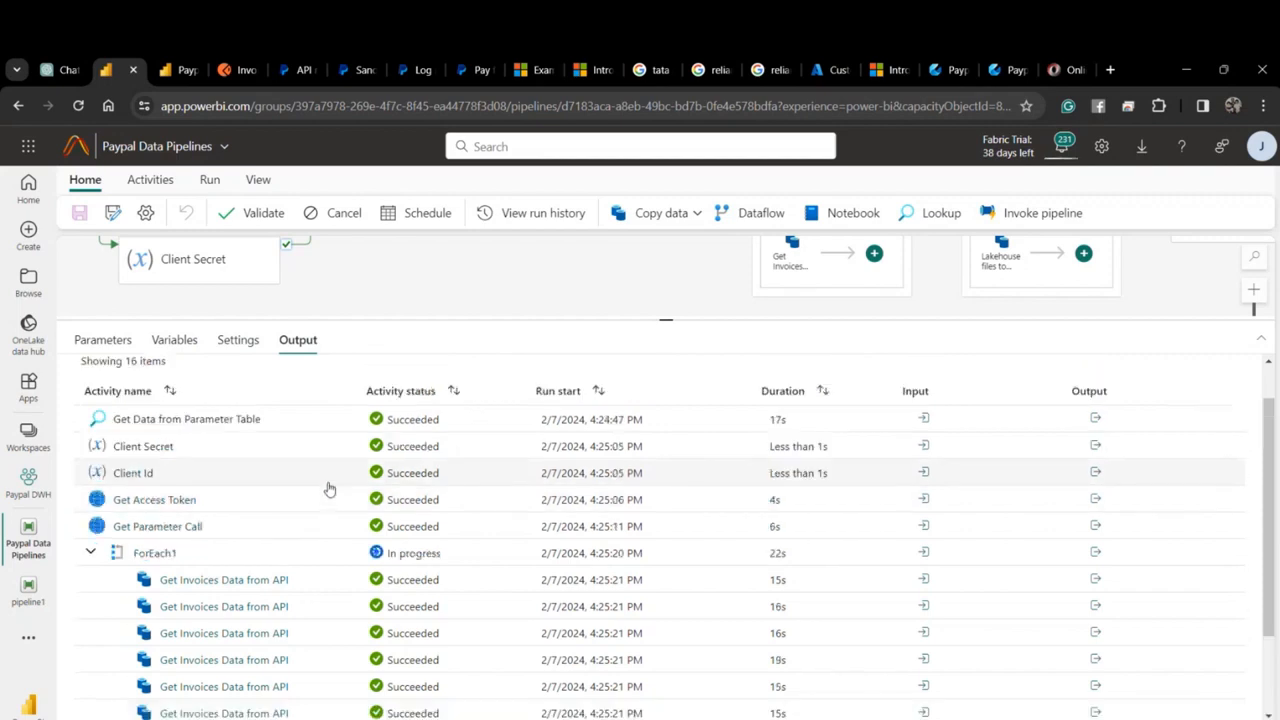
left_click(418, 382)
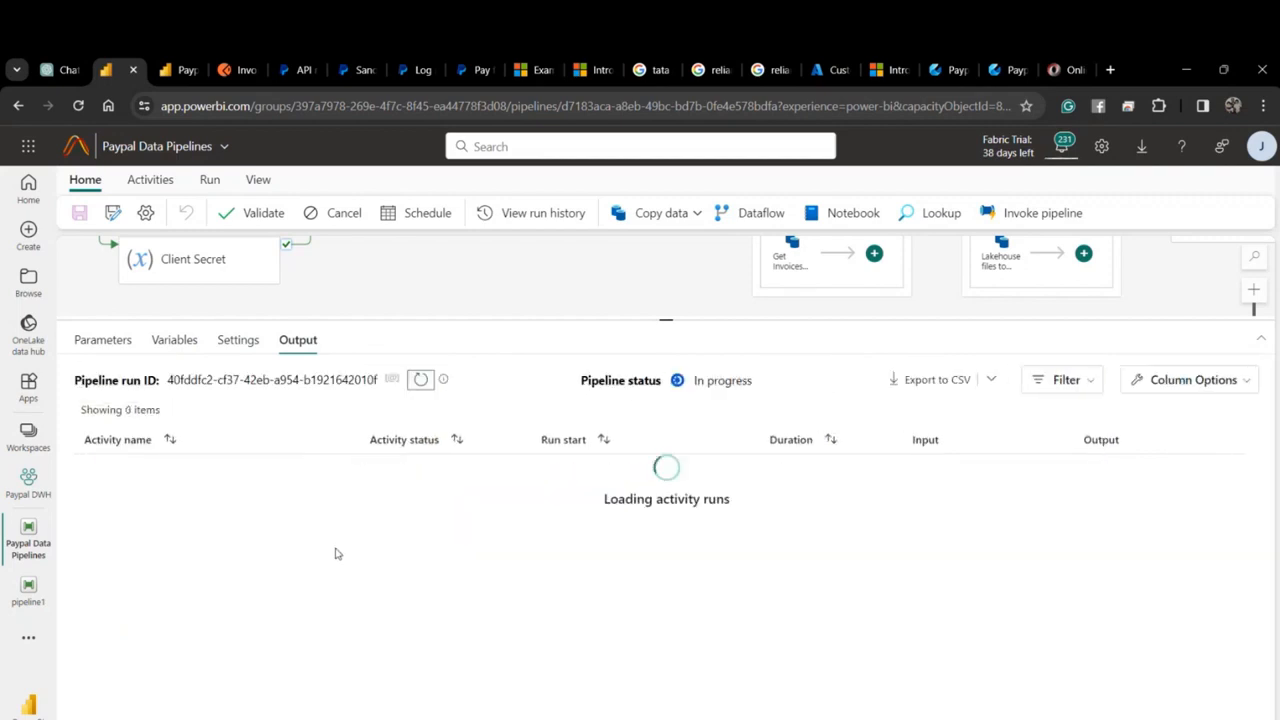
left_click_drag(666, 318, 666, 680)
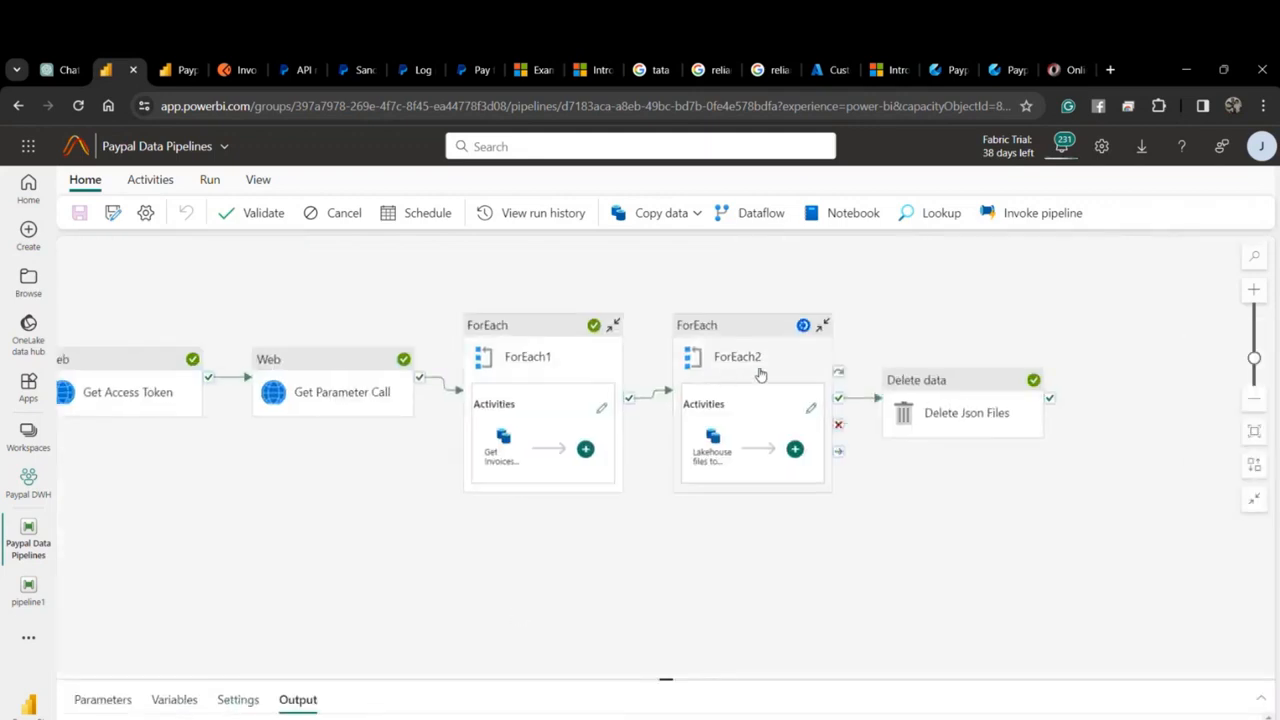
left_click_drag(660, 690, 592, 422)
scroll(480, 608, "down", 10)
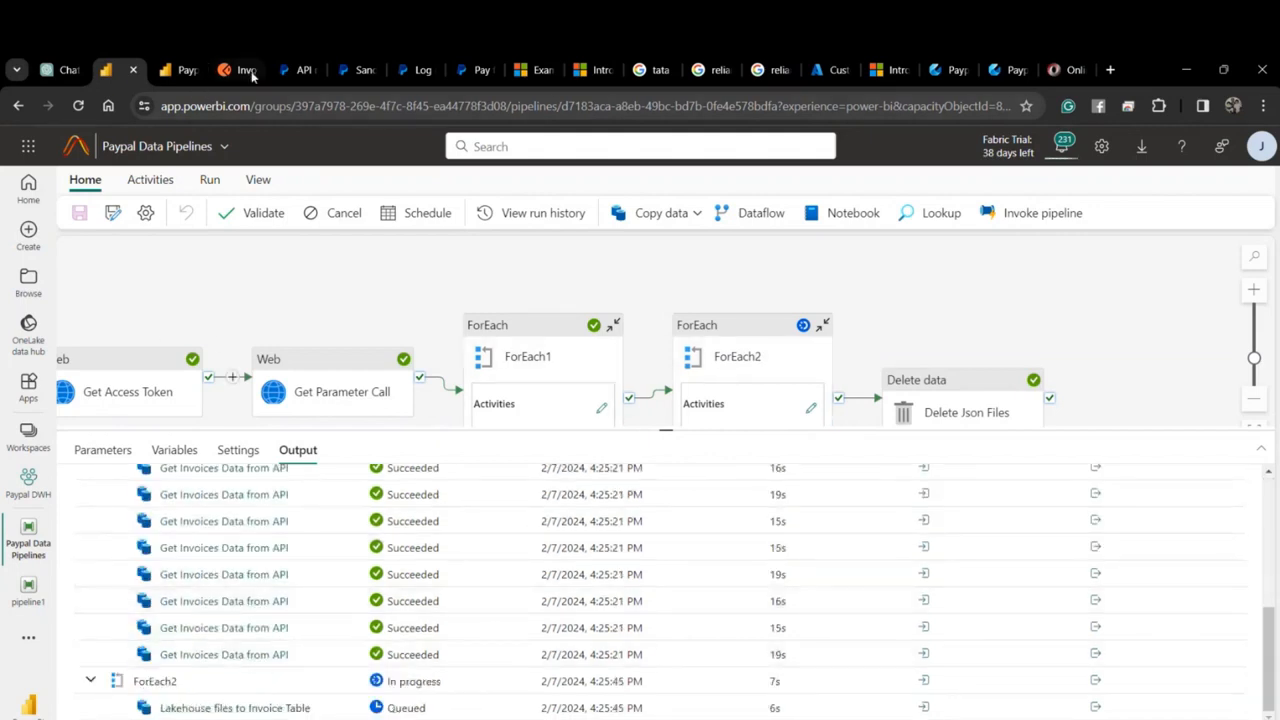
left_click(178, 69)
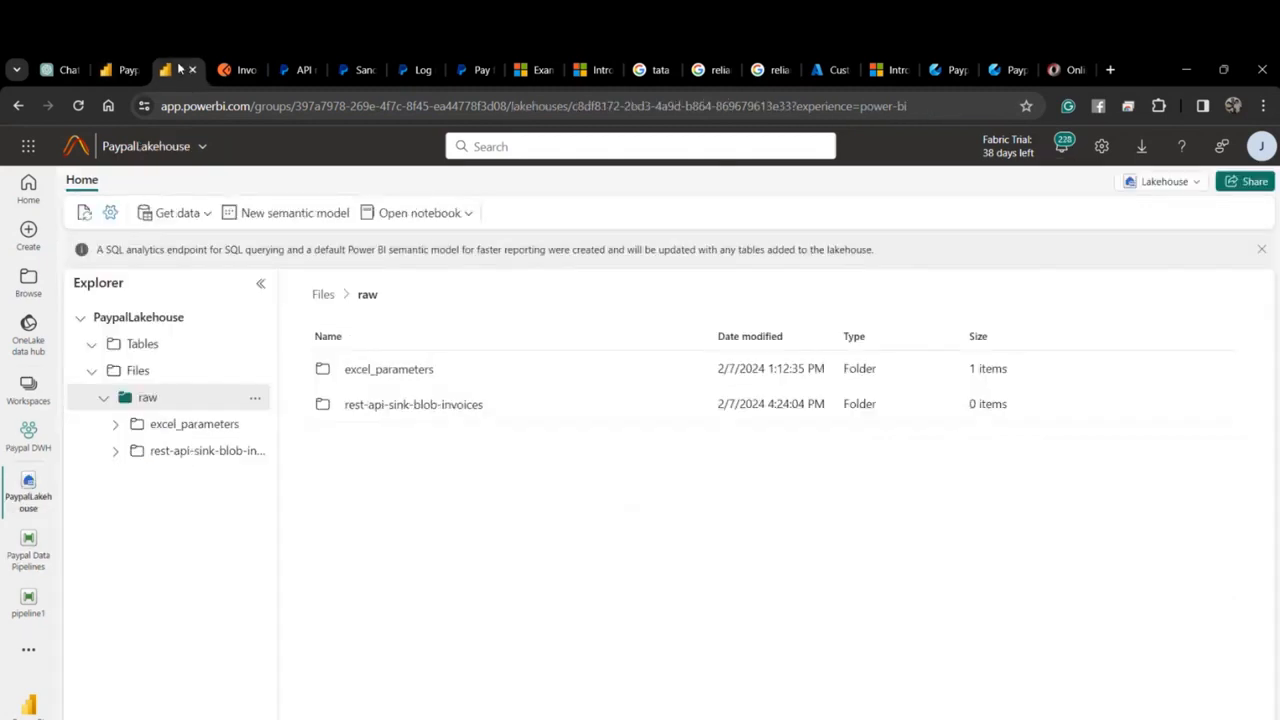
Reload PaypalLakehouse and open the staging_Invoices table in a new notebook.
left_click(91, 343)
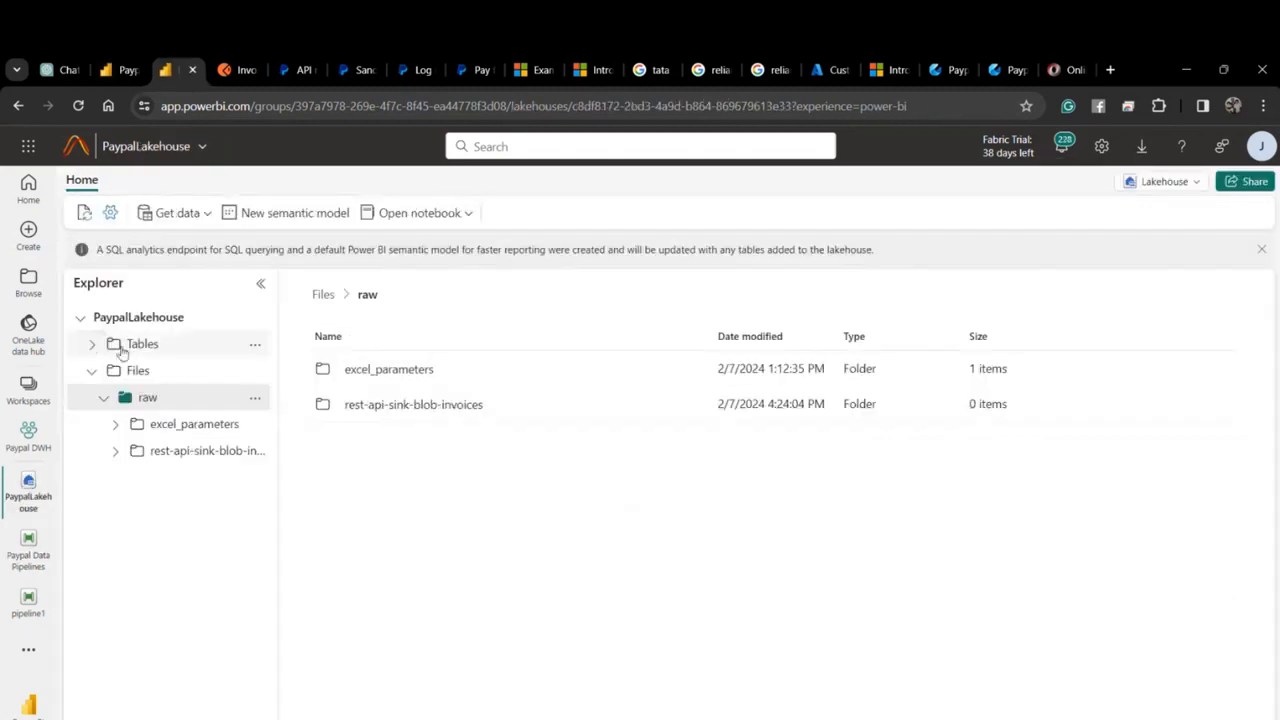
left_click(79, 106)
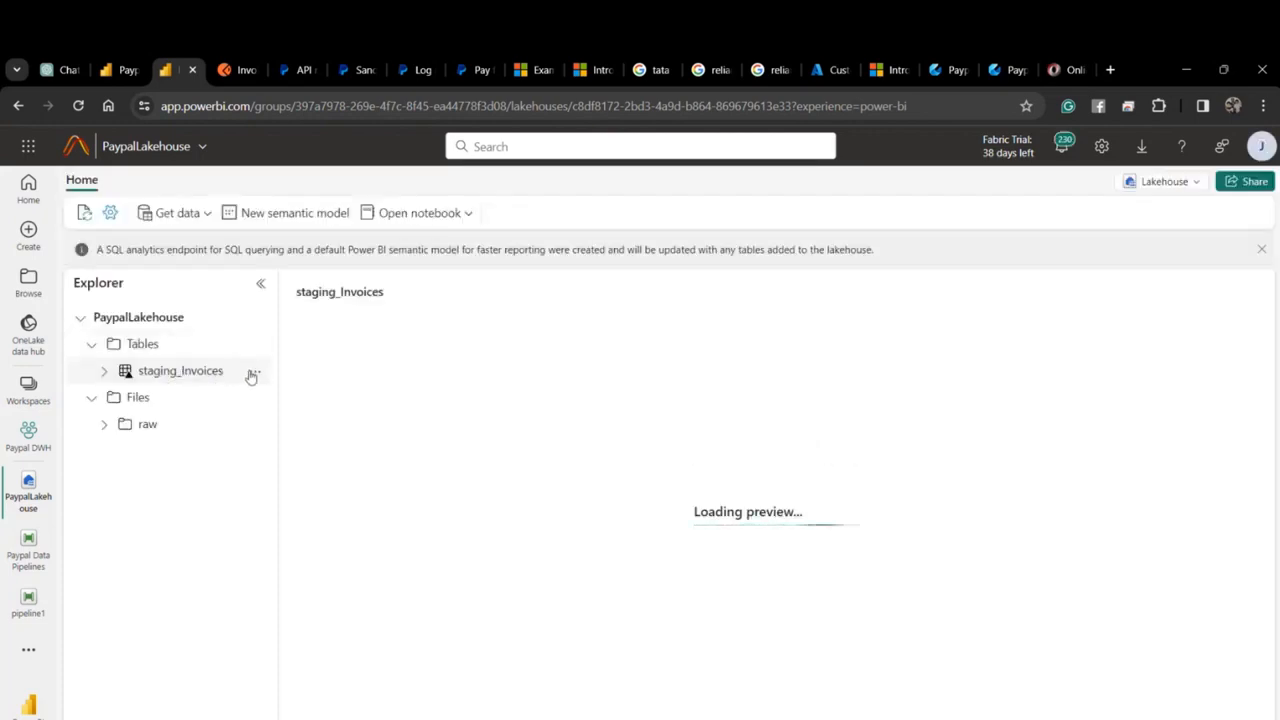
left_click(253, 373)
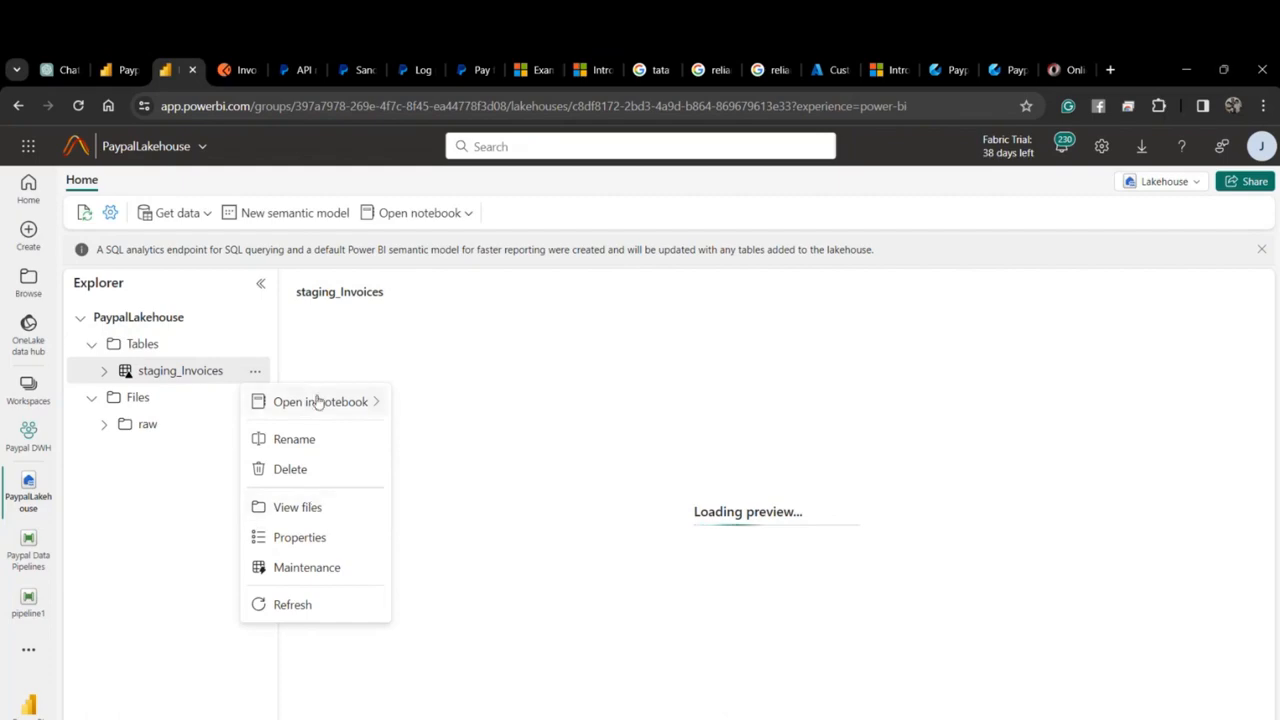
mouse_move(363, 406)
left_click(425, 433)
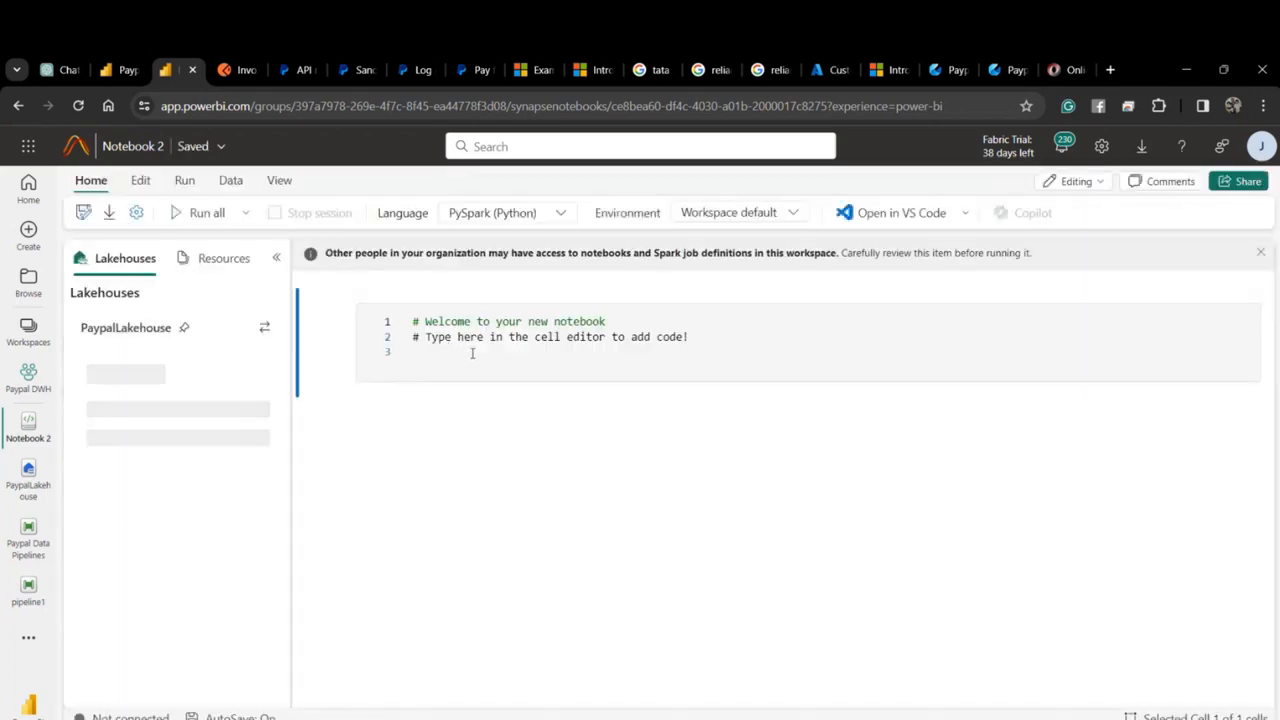
Keep PySpark as the language and run the 1000-row staging_Invoices query cell.
left_click(522, 216)
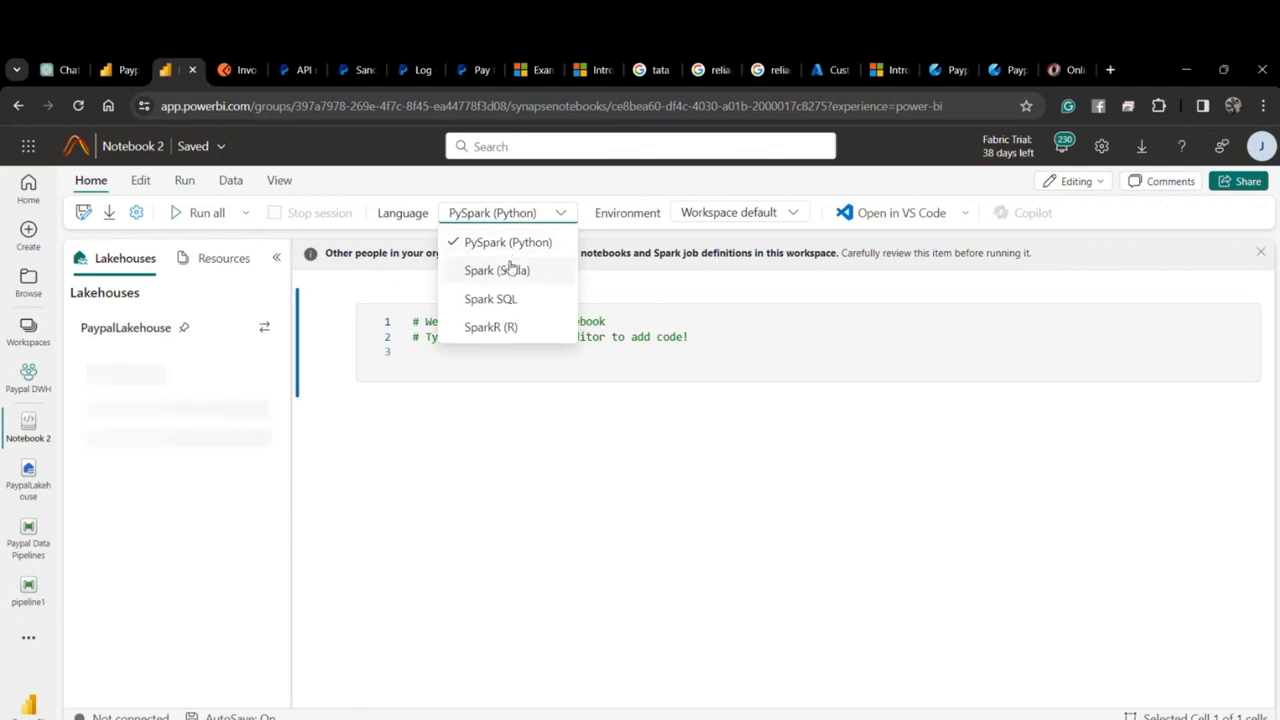
left_click(553, 218)
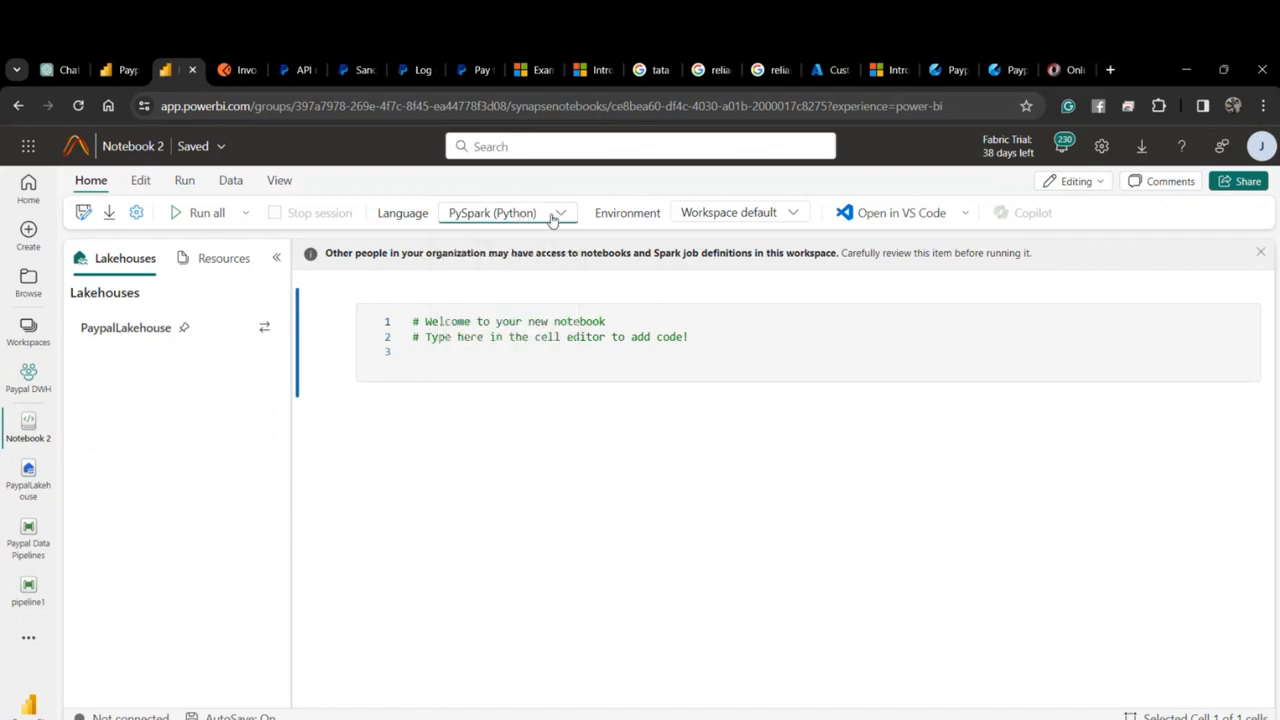
left_click(496, 354)
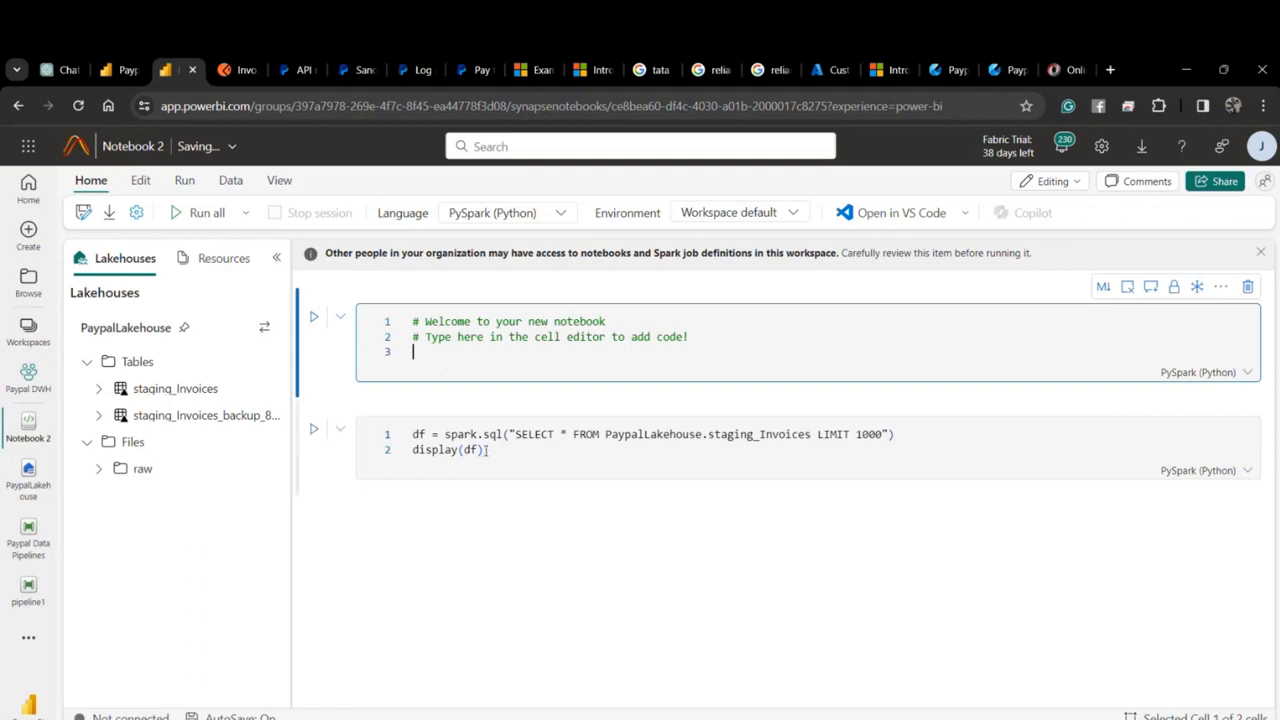
left_click(460, 441)
key("ctrl+a")
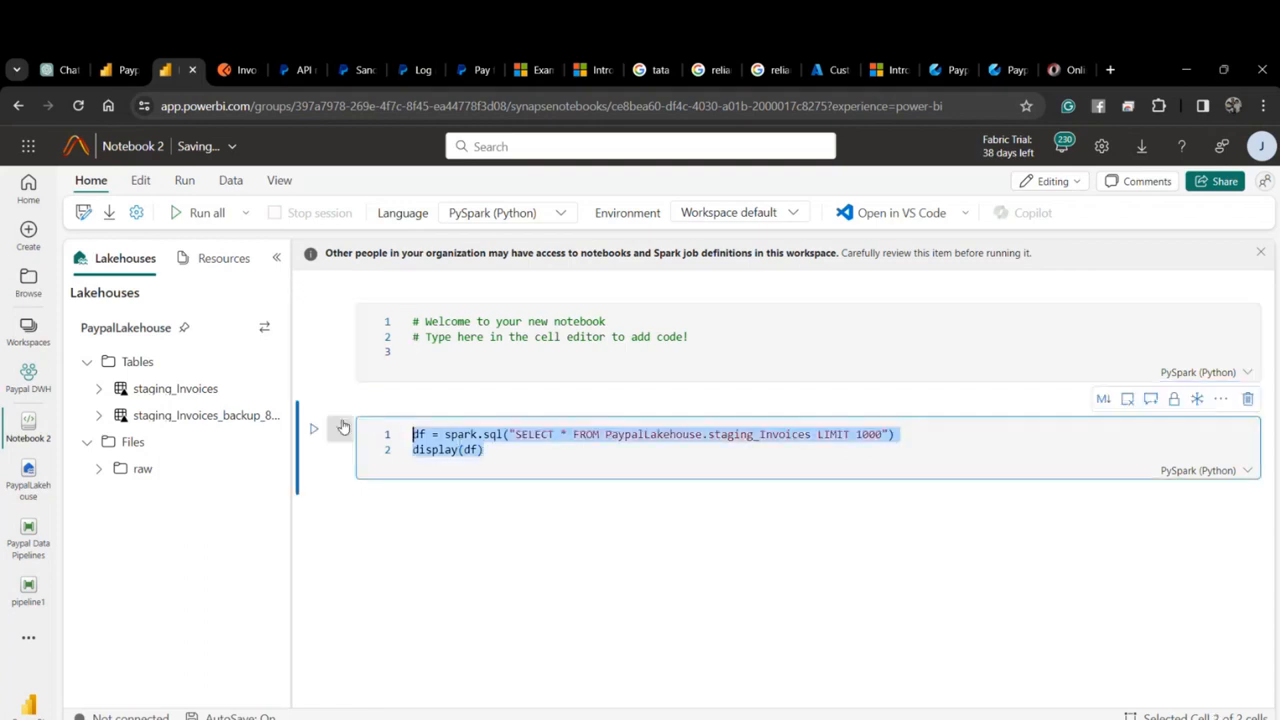
key("shift+Return")
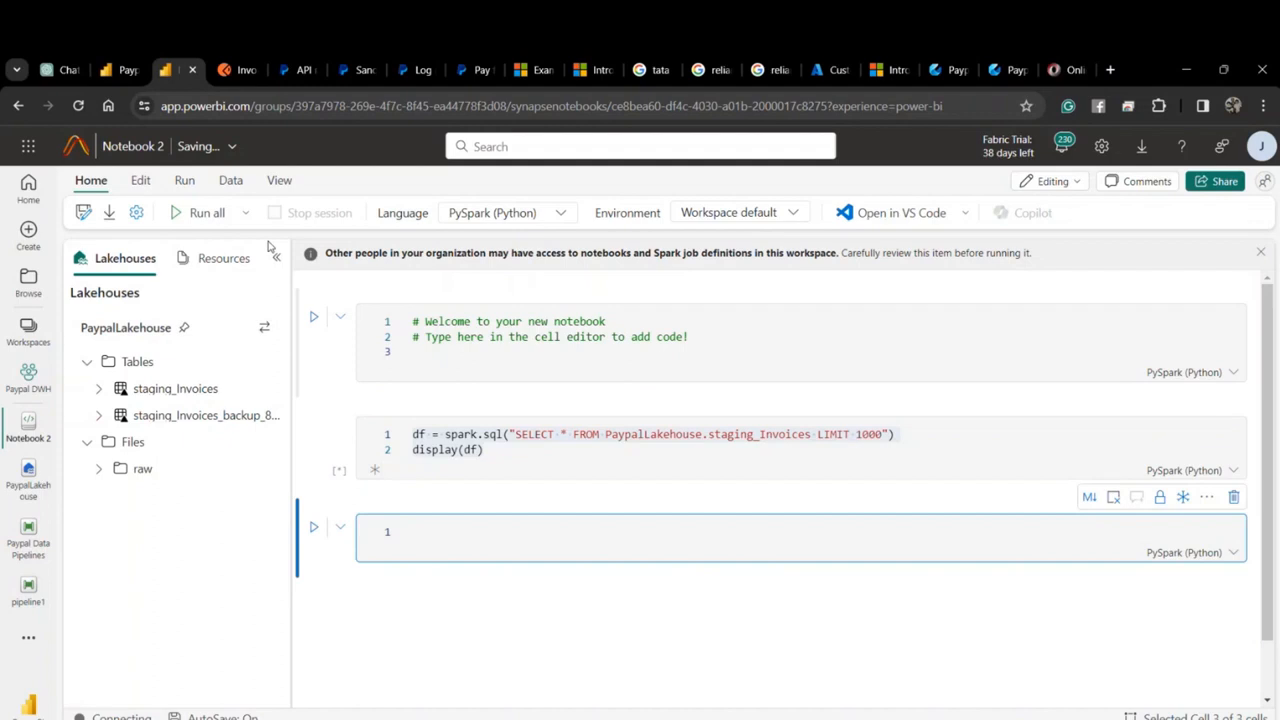
Refresh the pipeline's activity runs to check progress, then return to Notebook 2.
left_click(120, 72)
scroll(521, 619, "down", 5)
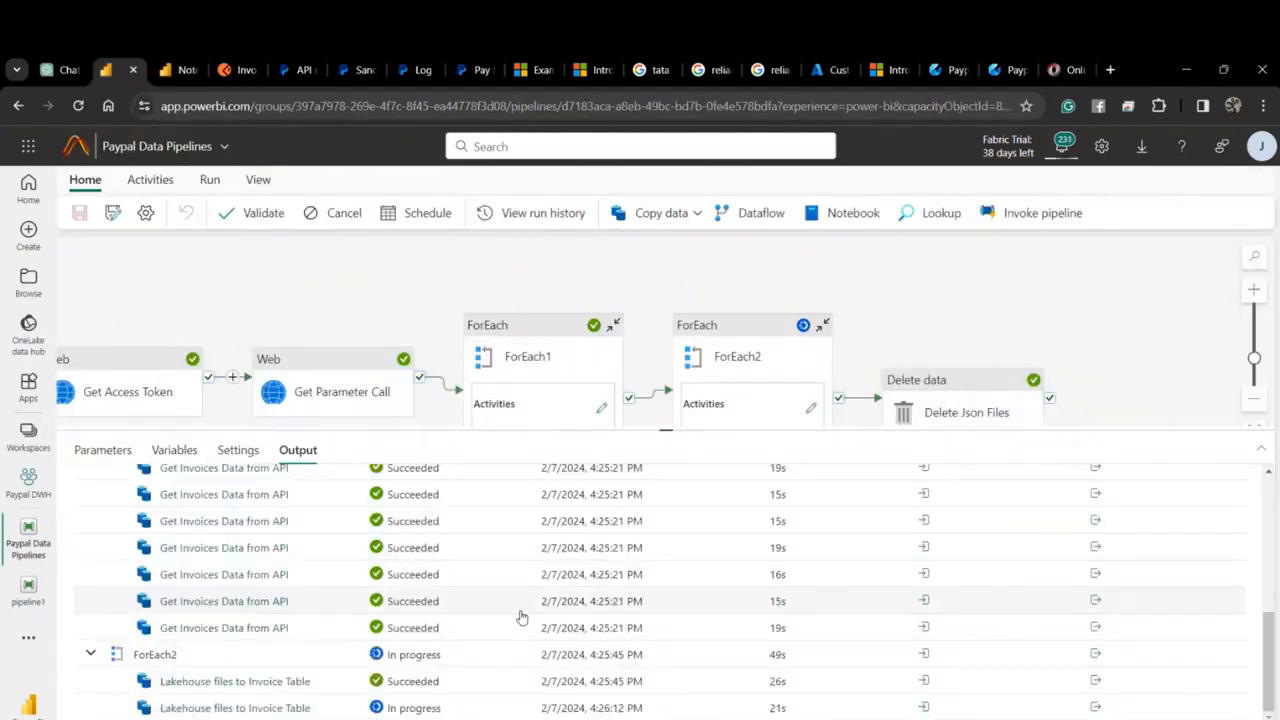
scroll(521, 619, "up", 10)
left_click(421, 490)
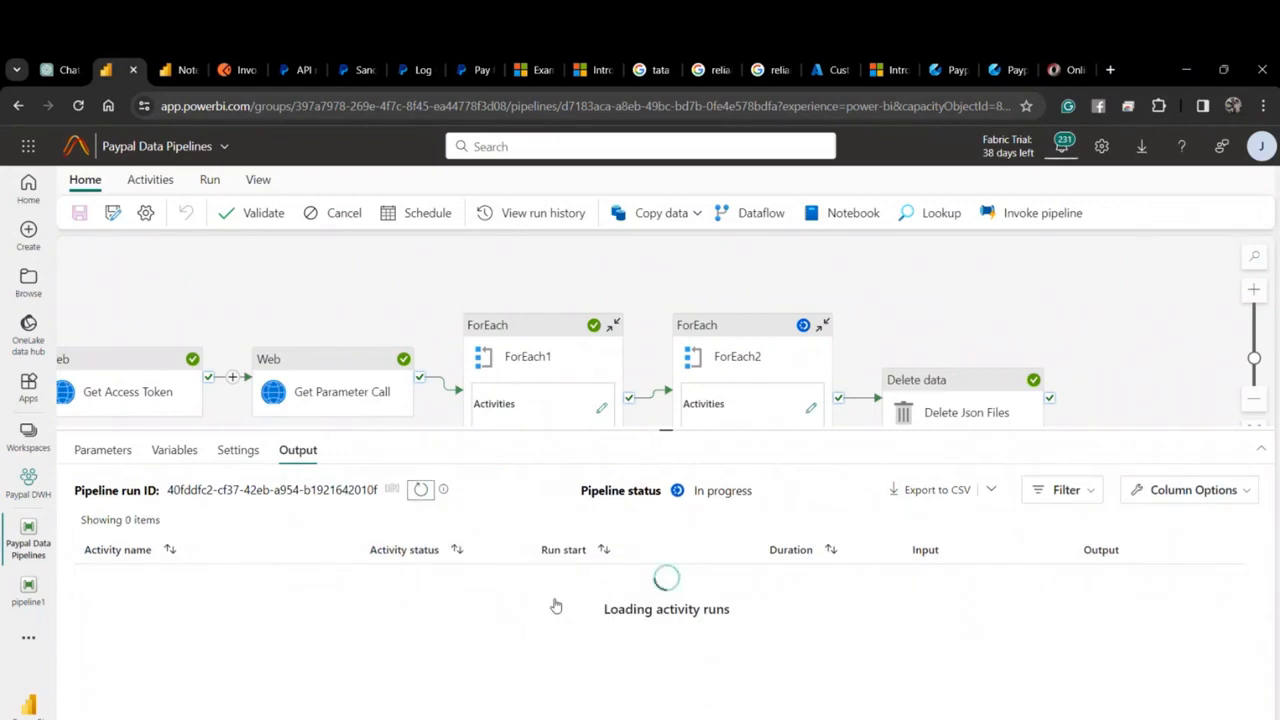
scroll(503, 640, "down", 5)
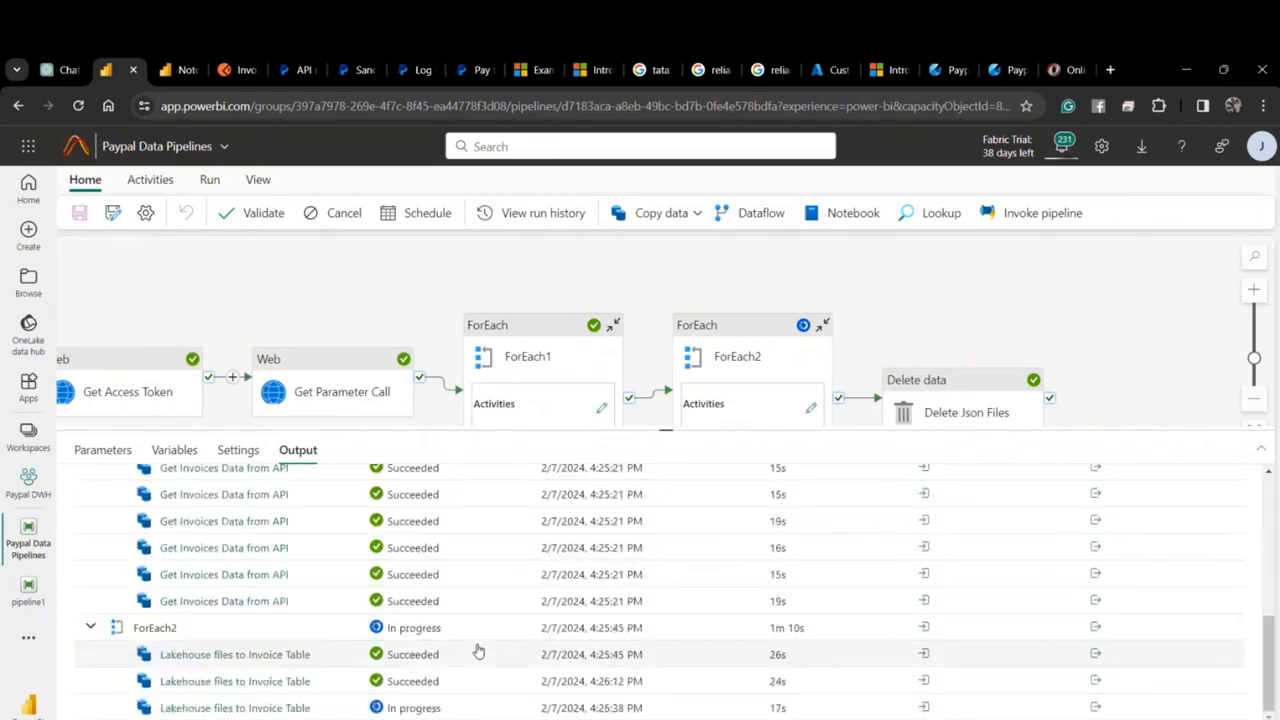
left_click(187, 71)
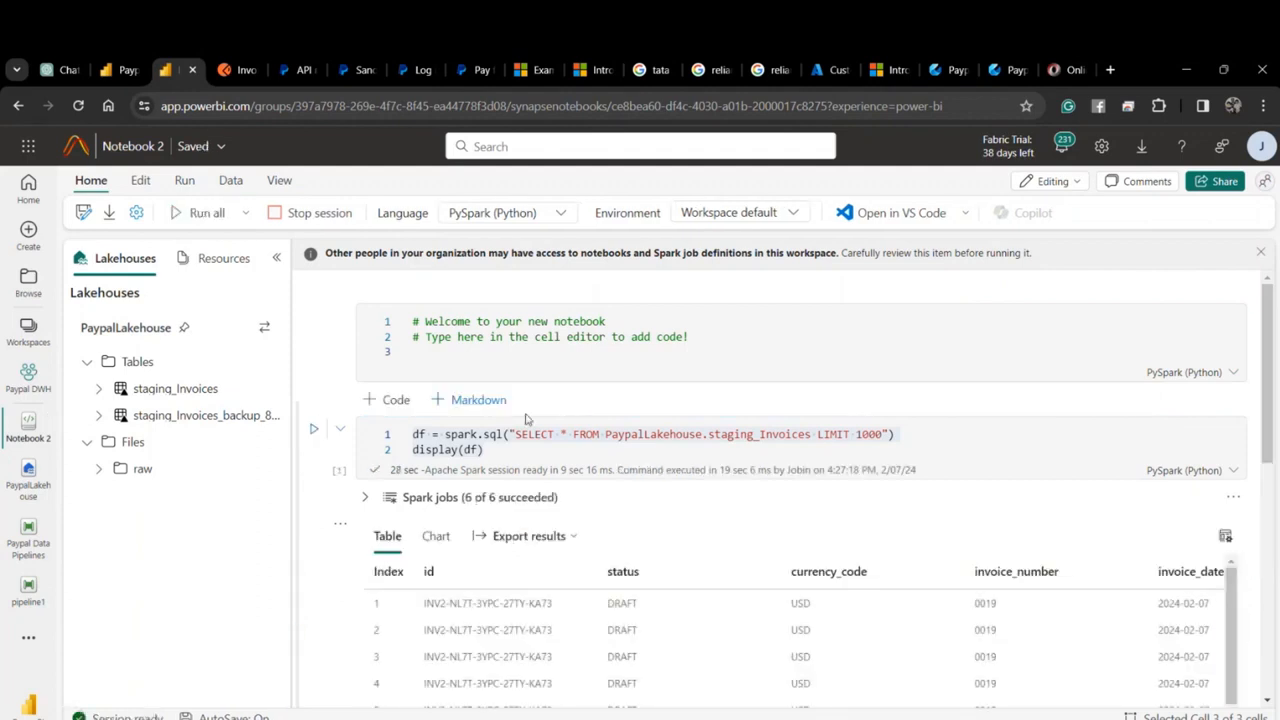
Scroll through the staging_Invoices results, including draft USD invoices 0019 and 0018.
scroll(503, 420, "down", 3)
scroll(505, 432, "up", 1)
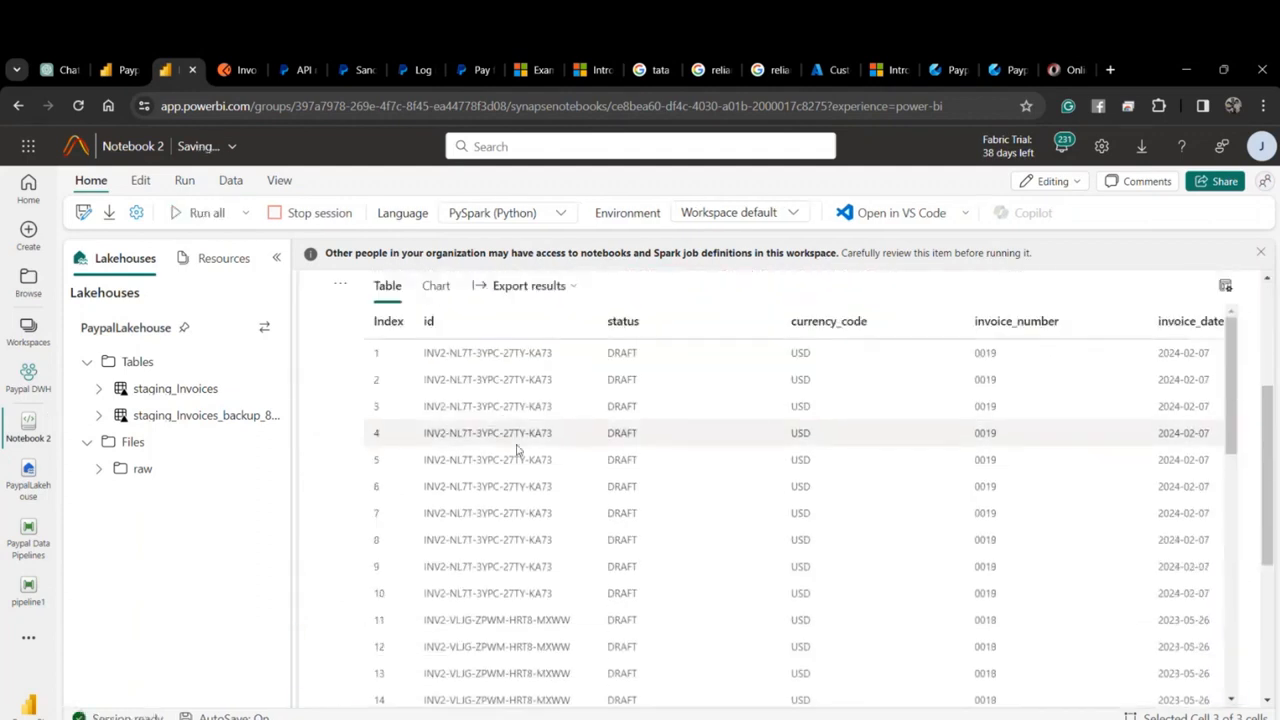
scroll(575, 668, "down", 2)
scroll(547, 688, "down", 5)
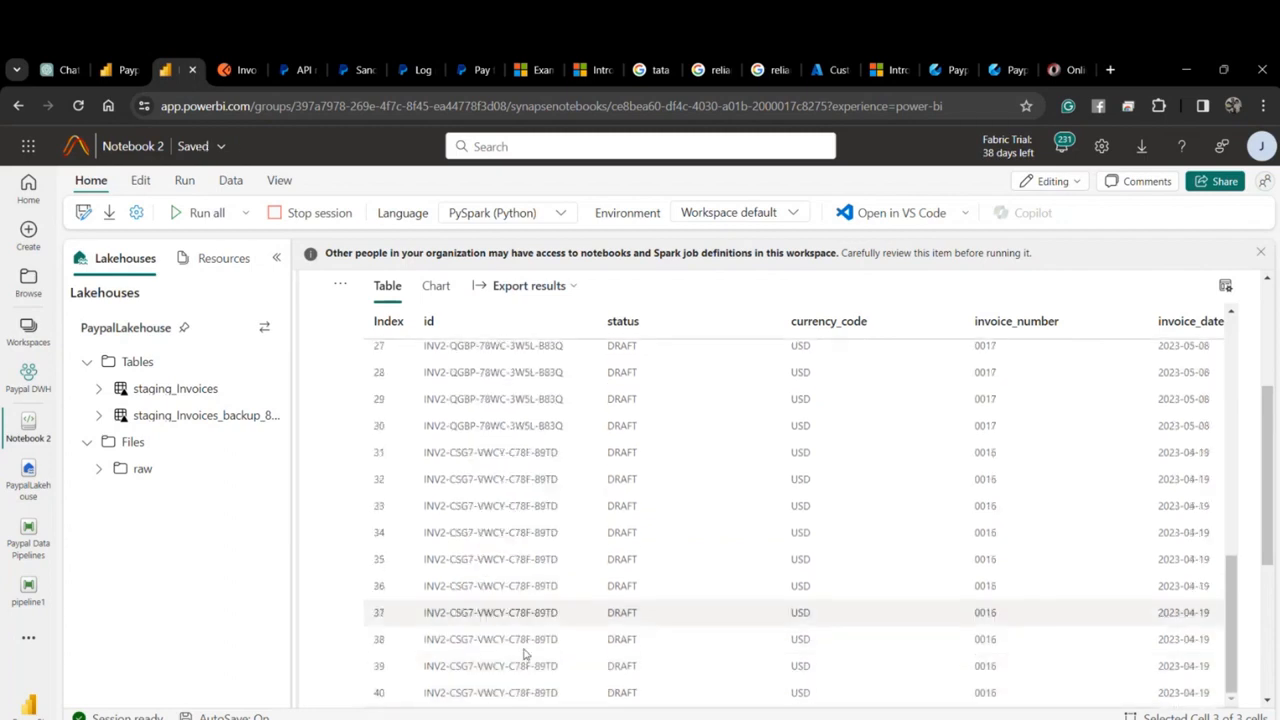
scroll(525, 650, "up", 5)
scroll(525, 648, "up", 3)
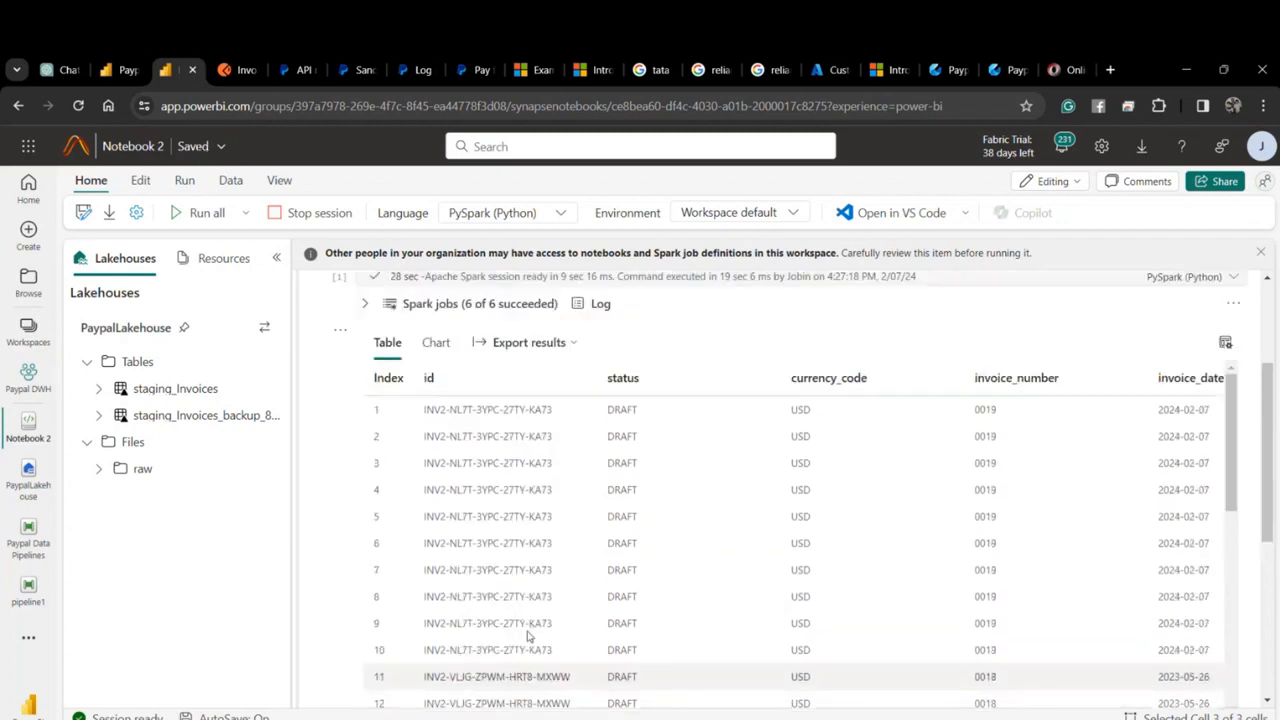
scroll(527, 636, "up", 3)
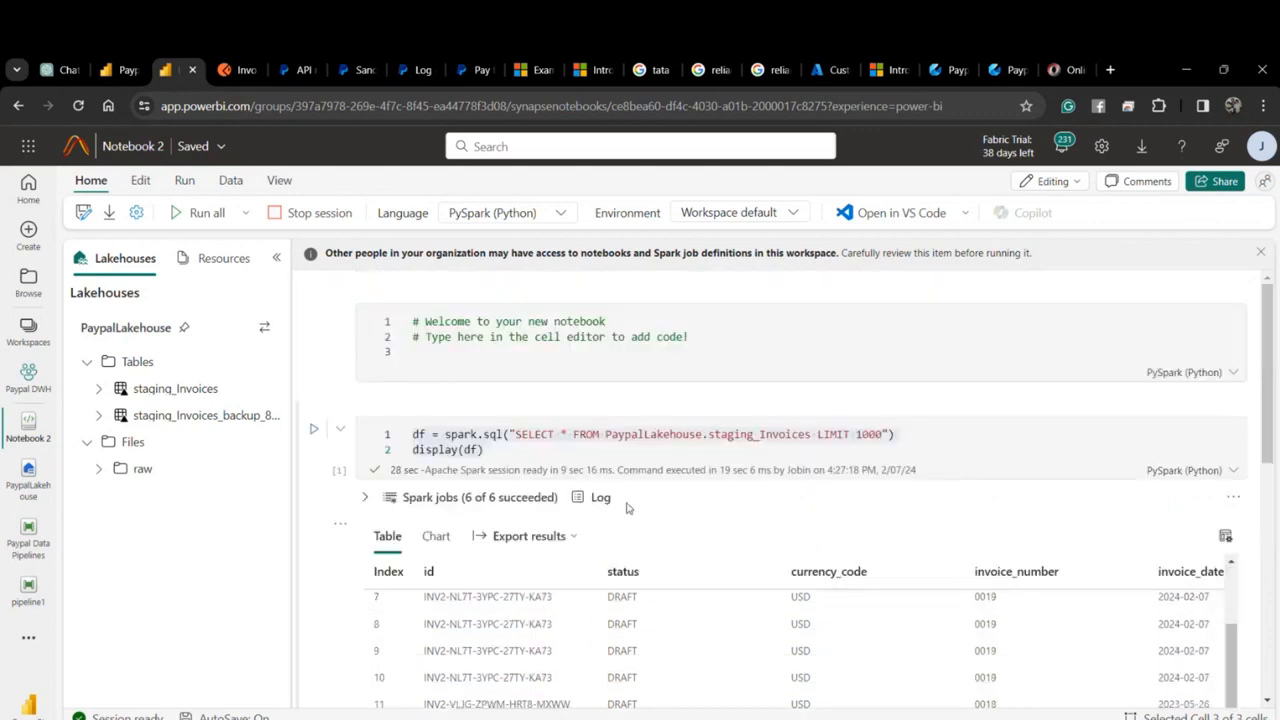
scroll(600, 515, "down", 3)
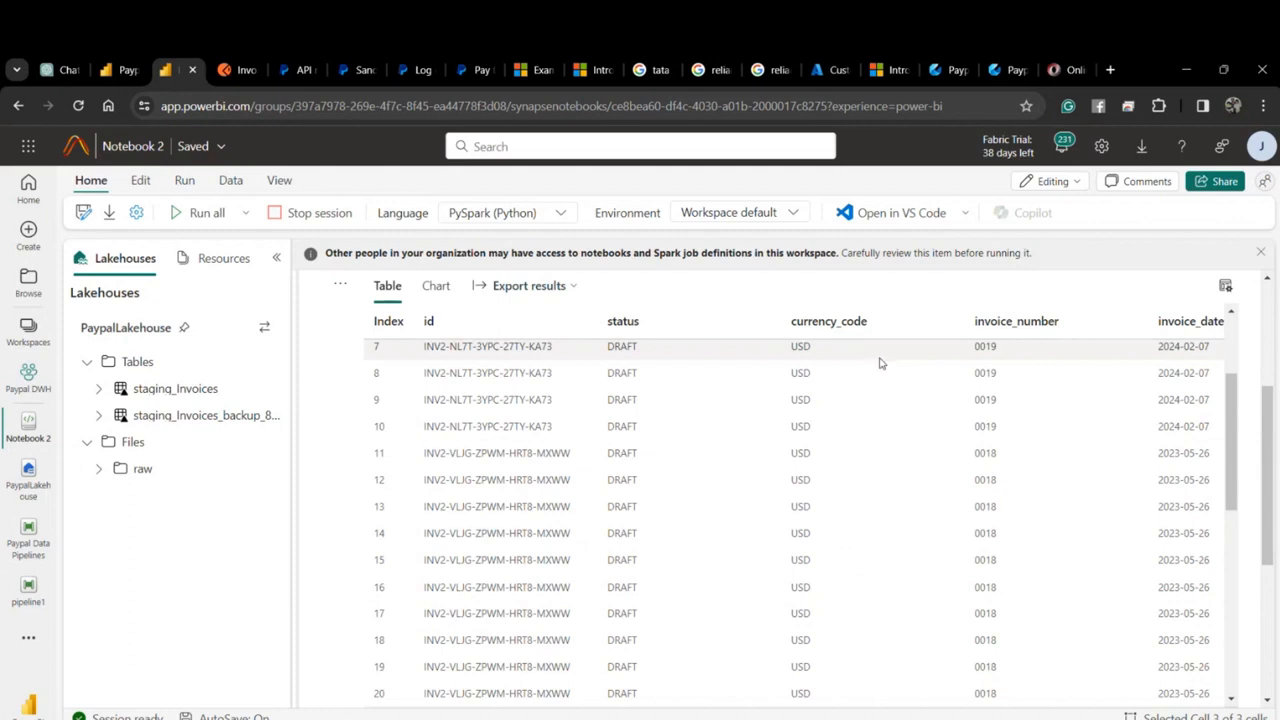
scroll(748, 491, "up", 2)
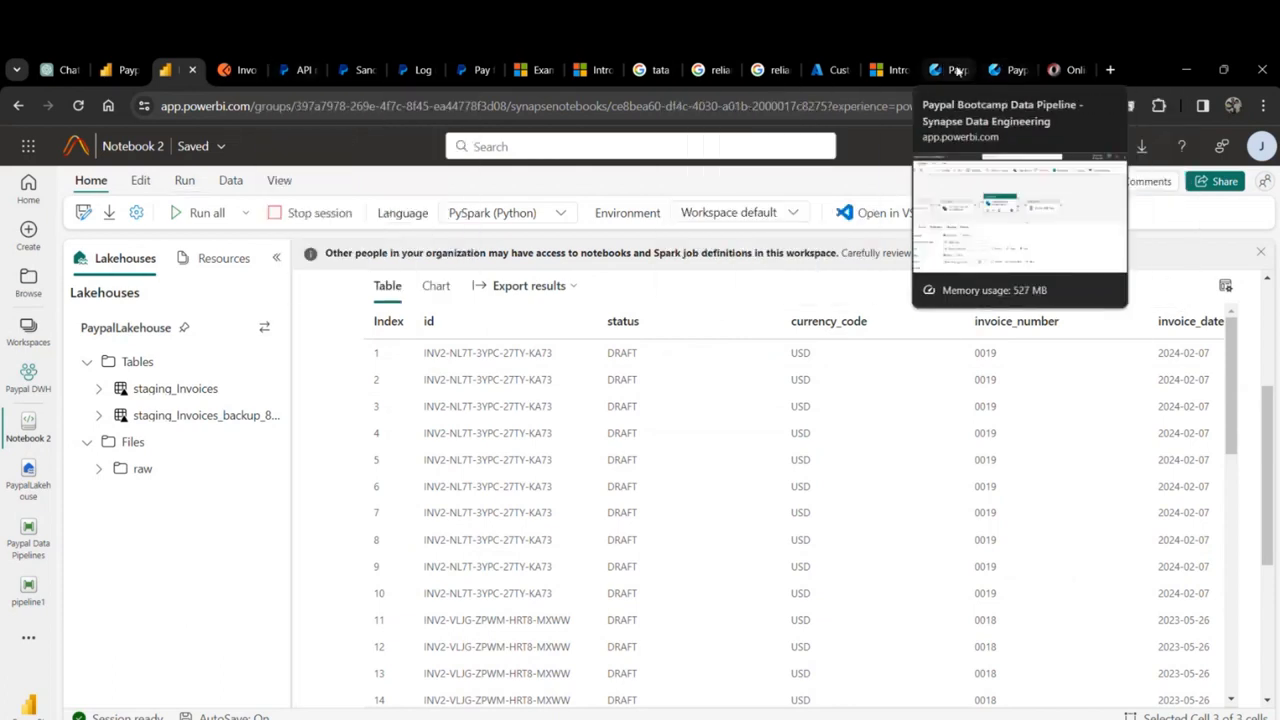
Return to Paypal Data Pipelines, collapse Output and pan to the pipeline's start.
left_click(106, 70)
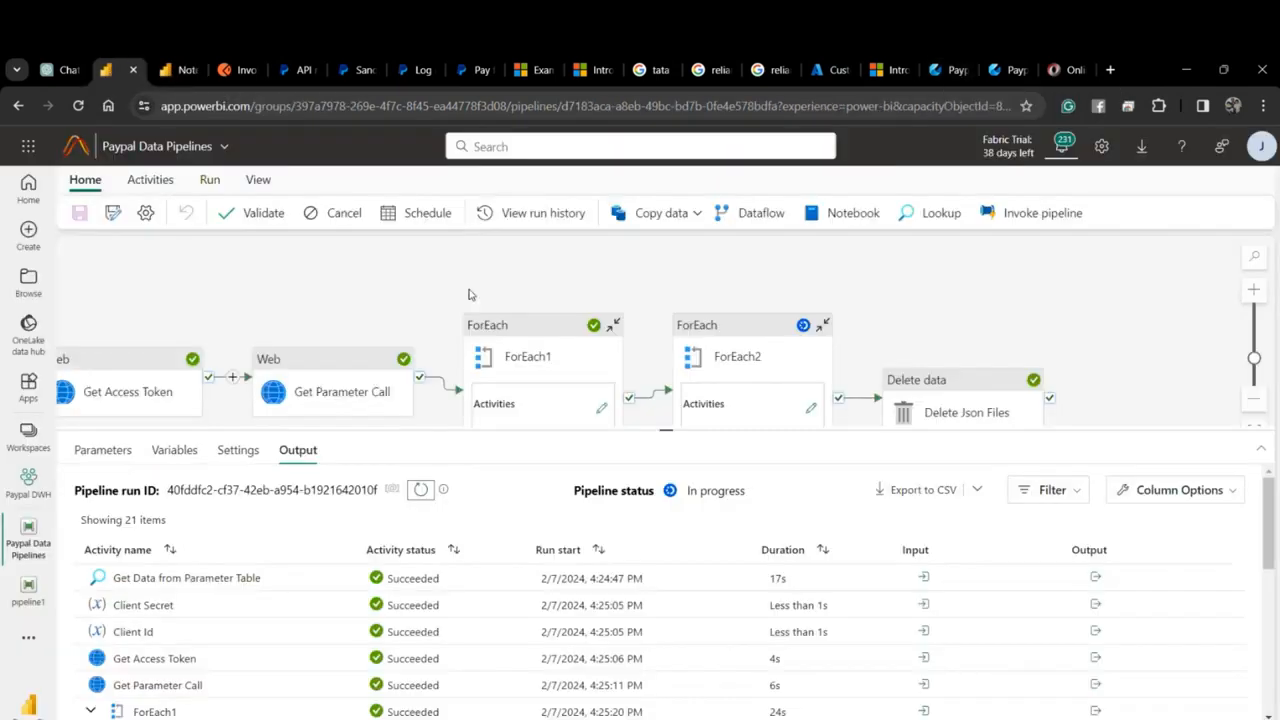
left_click(567, 452)
left_click_drag(369, 595, 679, 566)
mouse_move(352, 719)
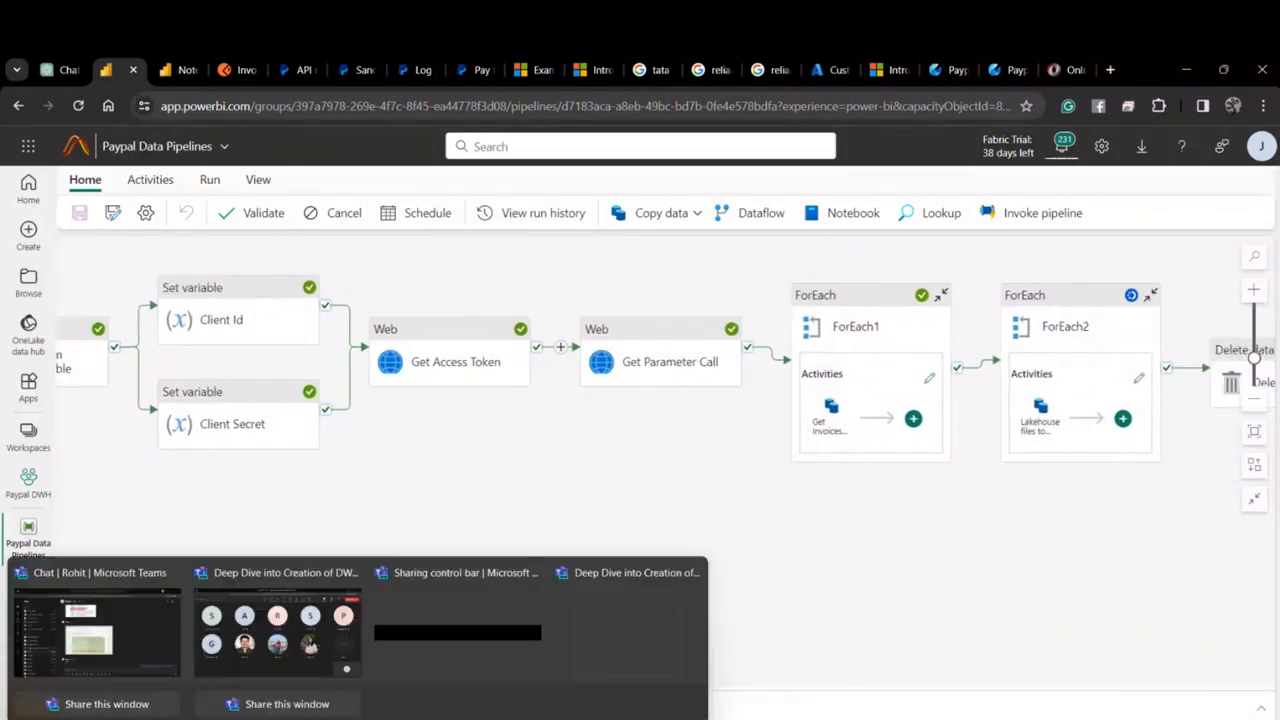